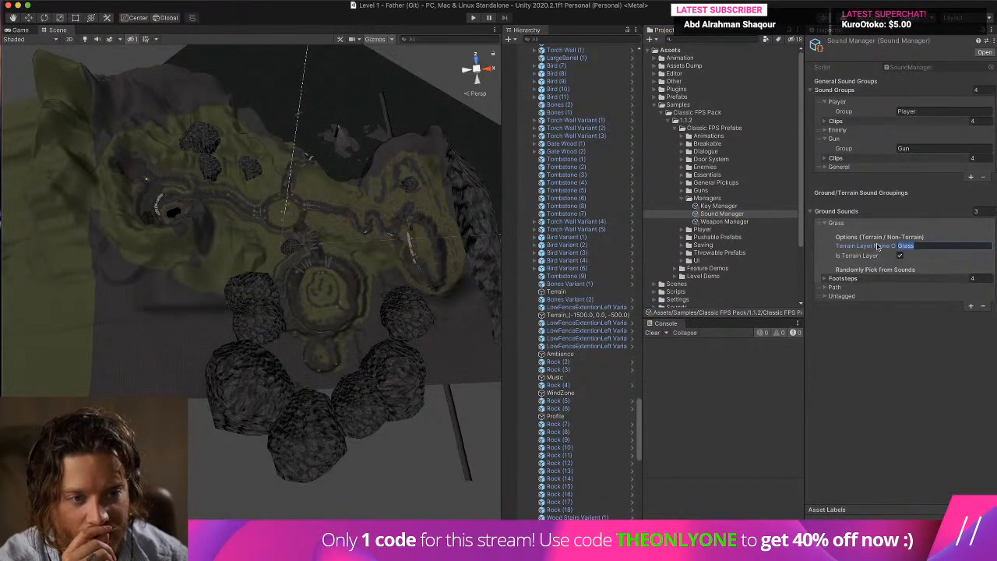
Rename the "17 - Grass" terrain layer in the Terrain Layers folder to Grass.
{"action": "left_click", "coordinate": [656, 105]}
{"action": "left_click", "coordinate": [656, 151]}
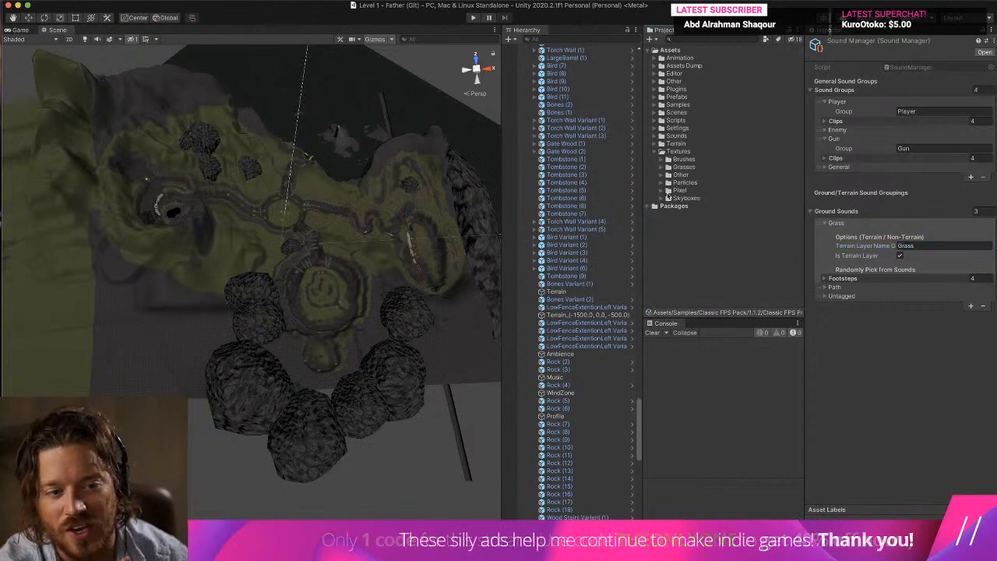
{"action": "left_click", "coordinate": [655, 145]}
{"action": "scroll", "coordinate": [674, 180], "scroll_direction": "down", "scroll_amount": 3}
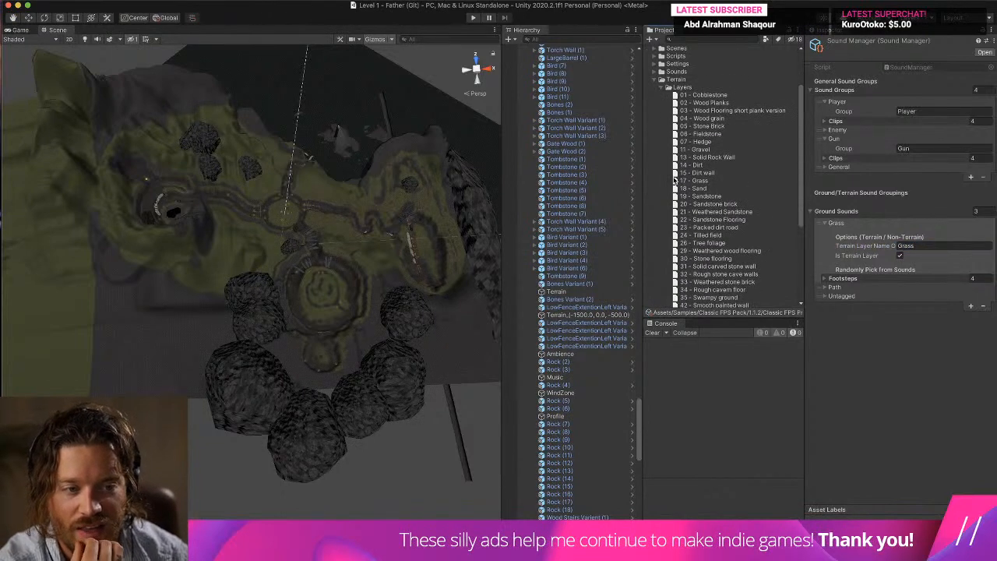
{"action": "scroll", "coordinate": [675, 179], "scroll_direction": "down", "scroll_amount": 1}
{"action": "left_click", "coordinate": [704, 168]}
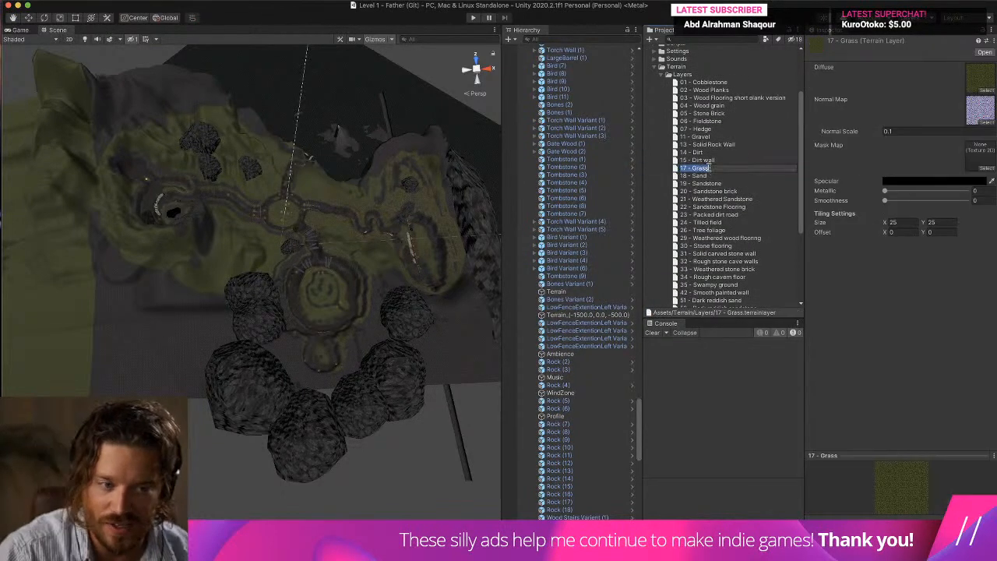
{"action": "type", "text": "0"}
{"action": "key", "text": "Return"}
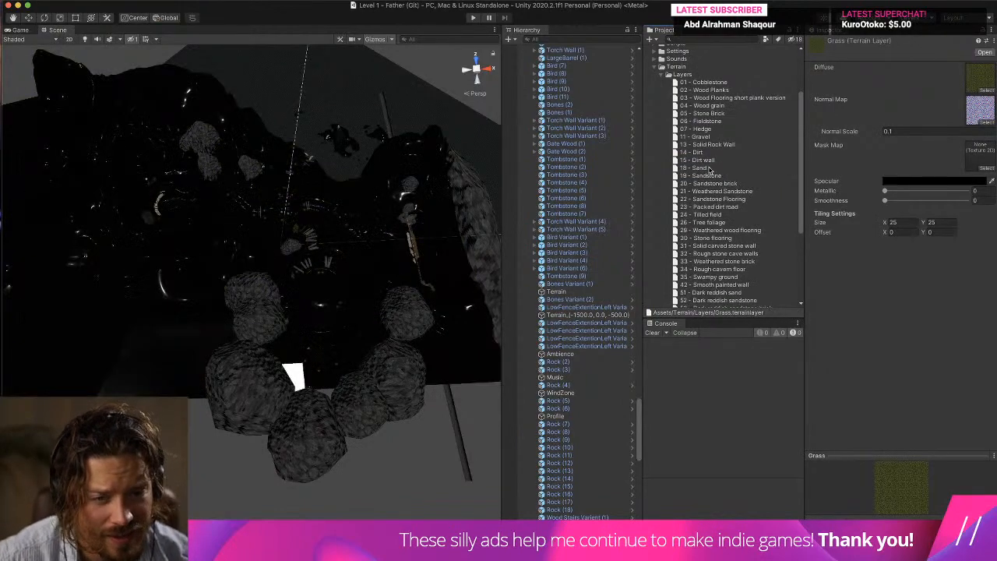
Run the game and walk across the grass and path to check the footstep sounds.
{"action": "left_click", "coordinate": [473, 18]}
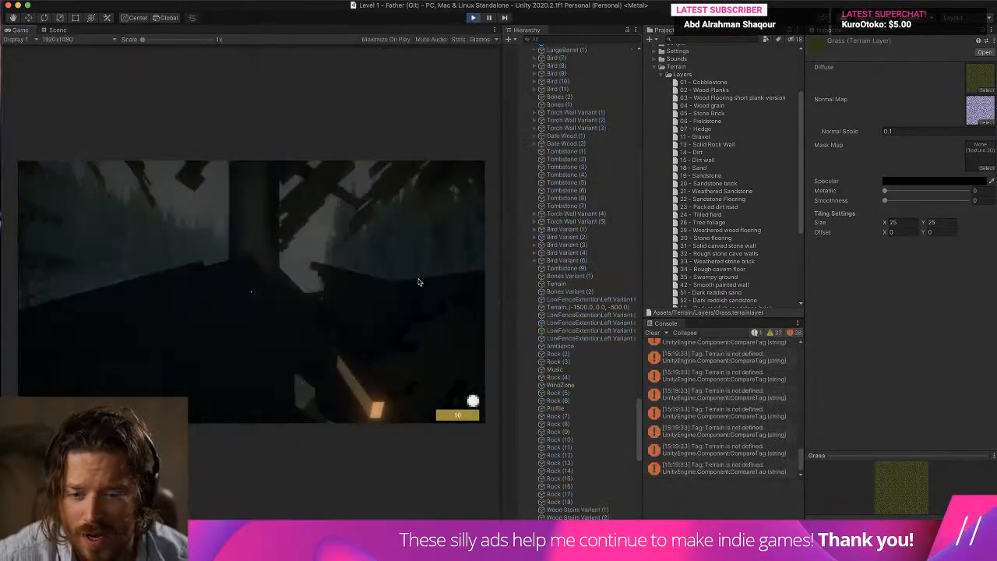
{"action": "left_click", "coordinate": [419, 282]}
{"action": "key", "text": "w"}
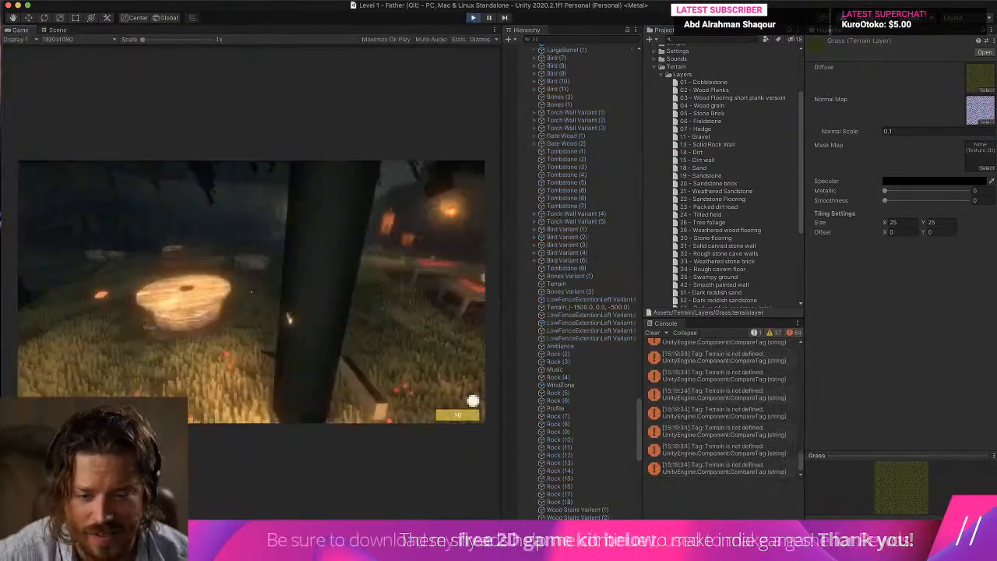
{"action": "key", "text": "w"}
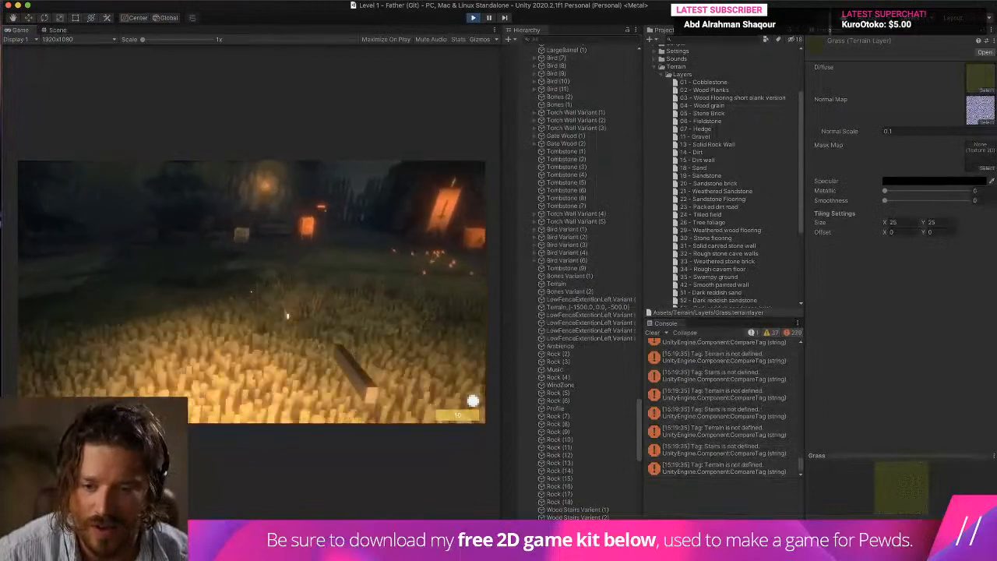
{"action": "key", "text": "w"}
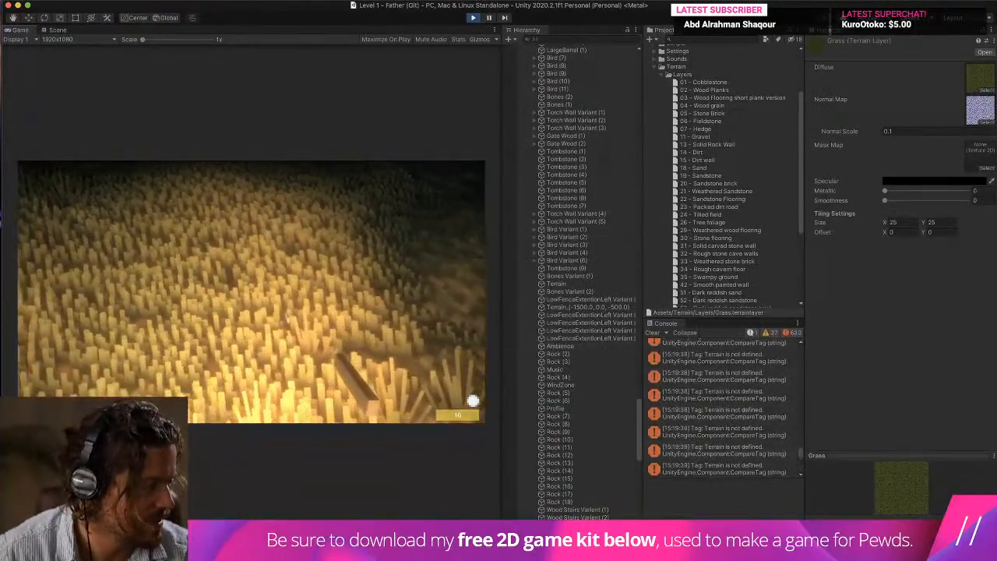
{"action": "key", "text": "super+Tab"}
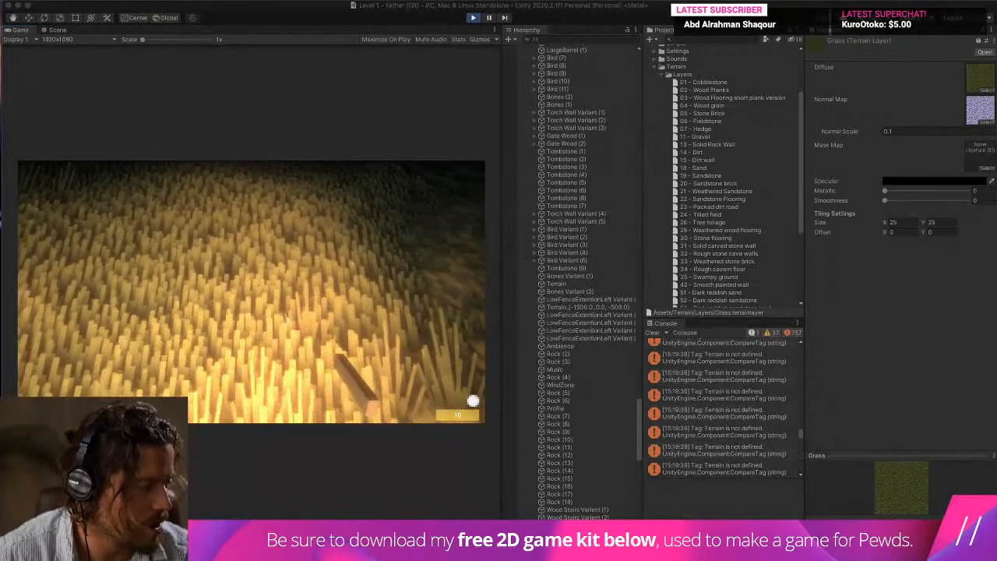
{"action": "key", "text": "super+Tab"}
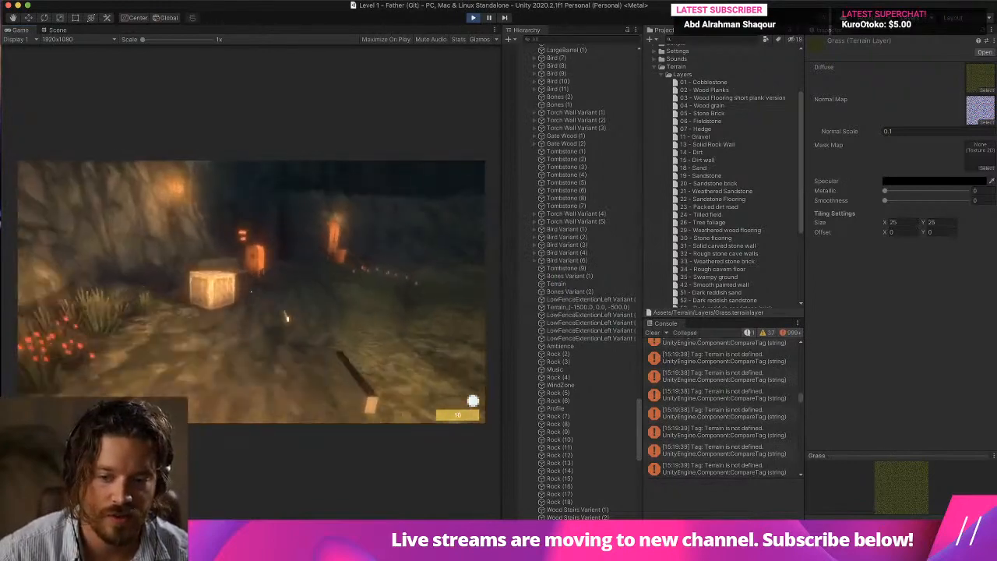
{"action": "key", "text": "w"}
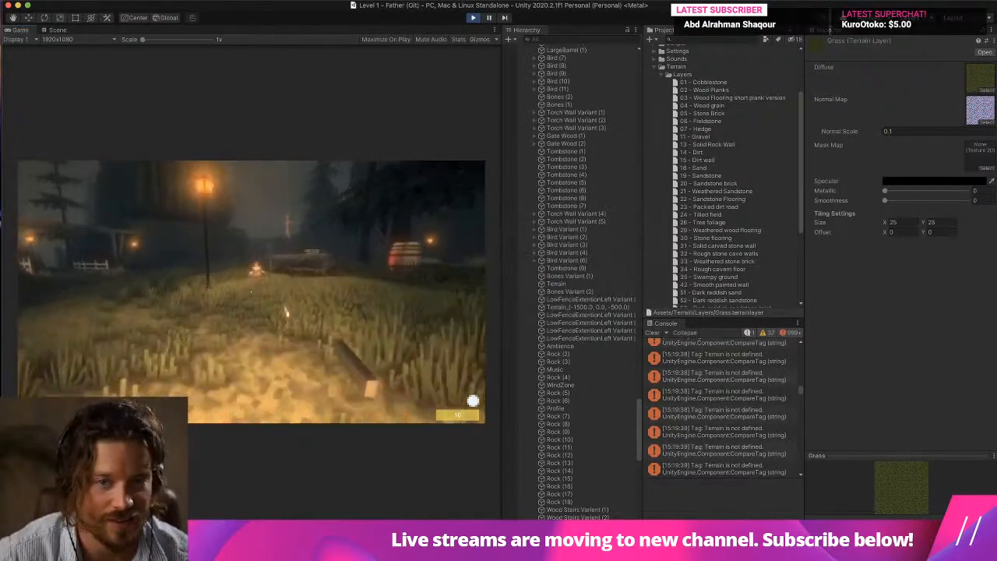
{"action": "key", "text": "w"}
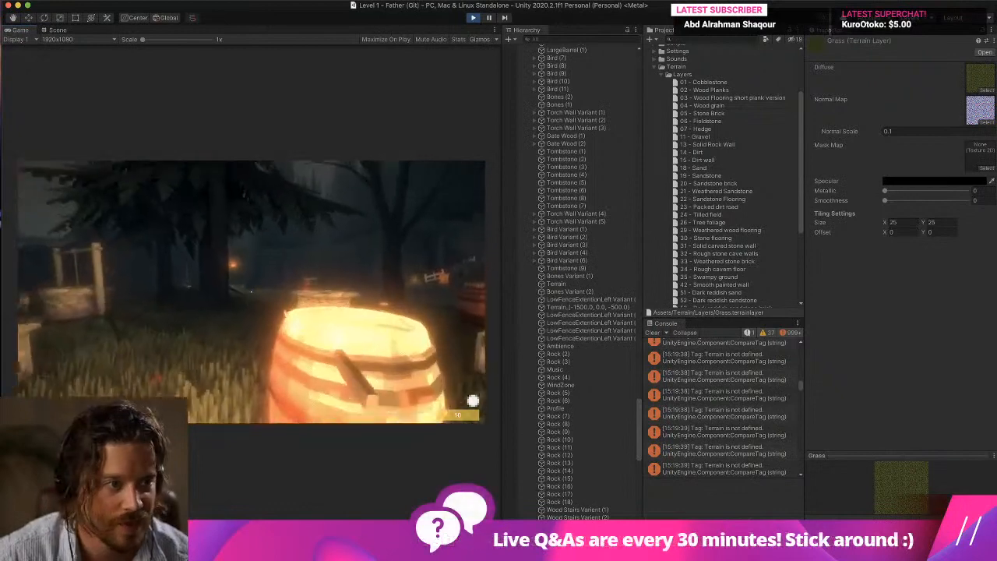
{"action": "key", "text": "s"}
{"action": "key", "text": "super+space"}
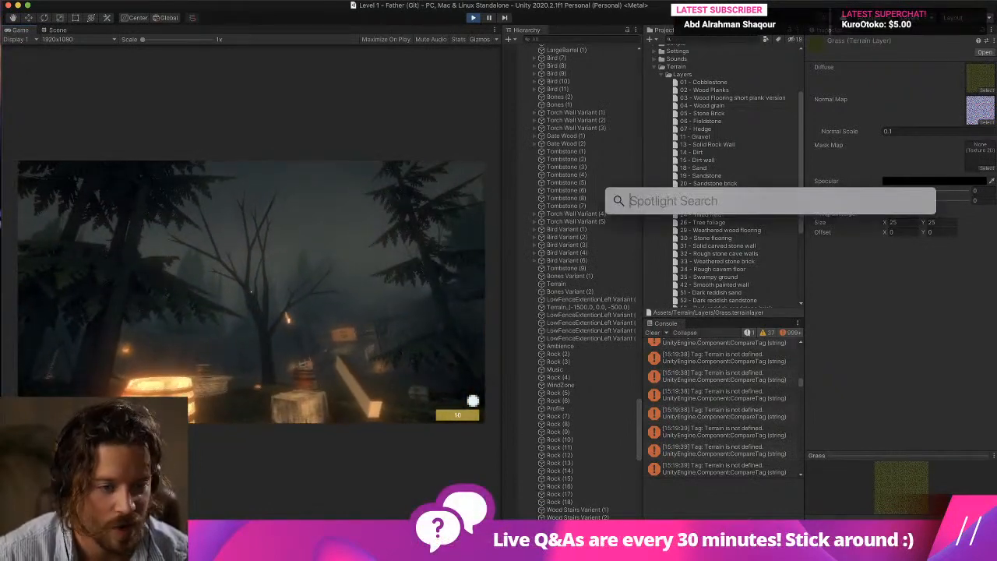
{"action": "key", "text": "Escape"}
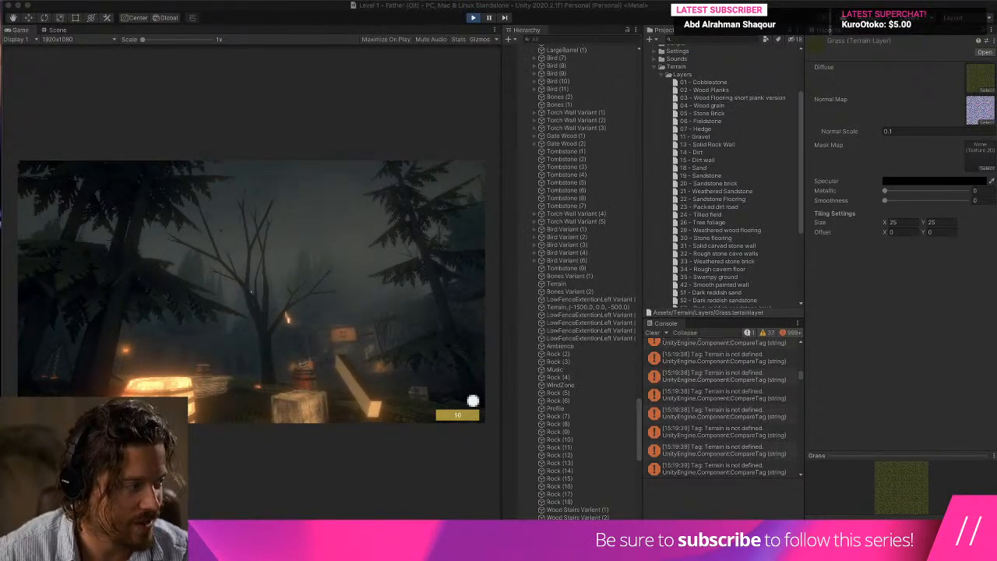
{"action": "key", "text": "super+Tab"}
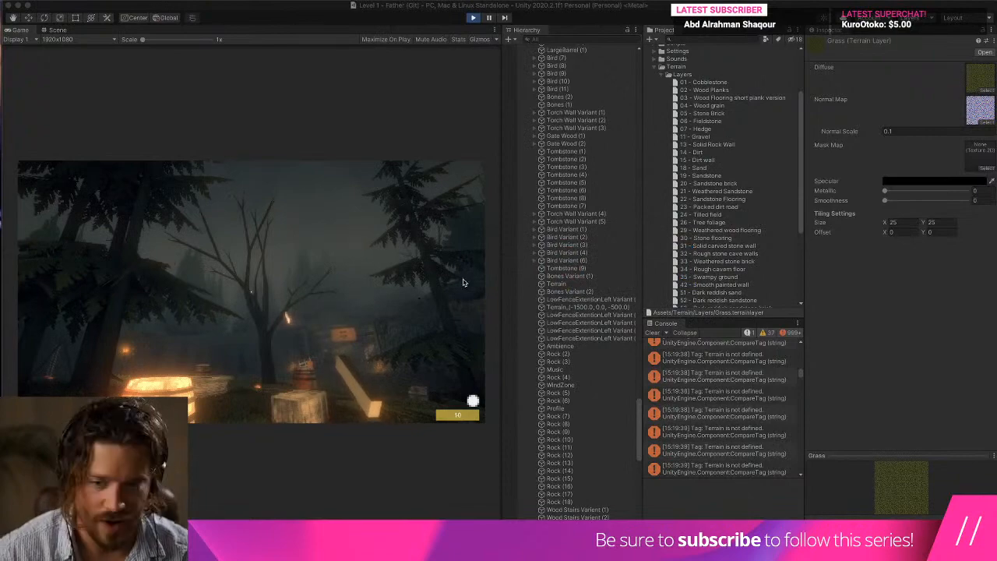
Walk from the grass near the well toward the gate to compare the footsteps, and stop the game.
{"action": "left_click", "coordinate": [464, 282]}
{"action": "key", "text": "w"}
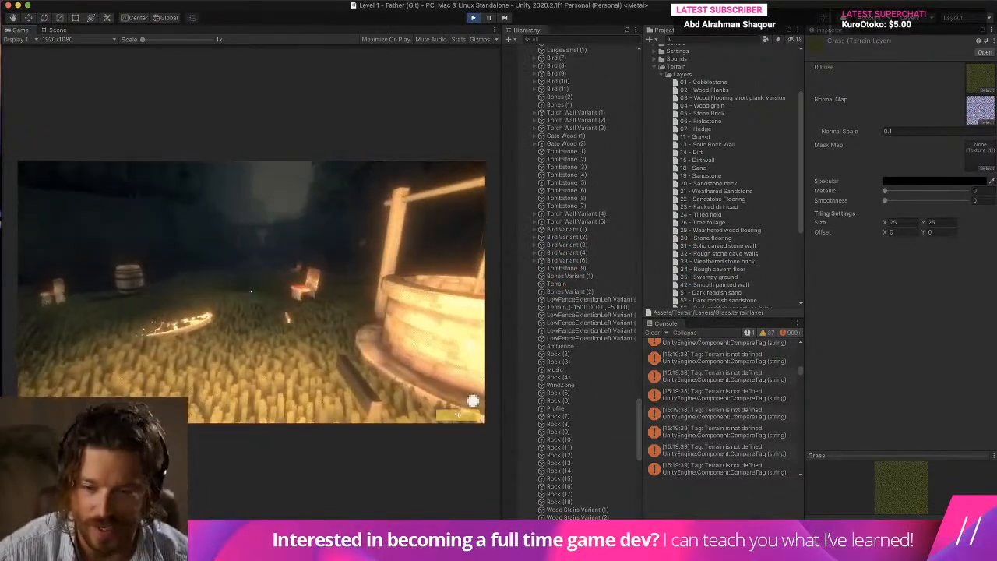
{"action": "key", "text": "w"}
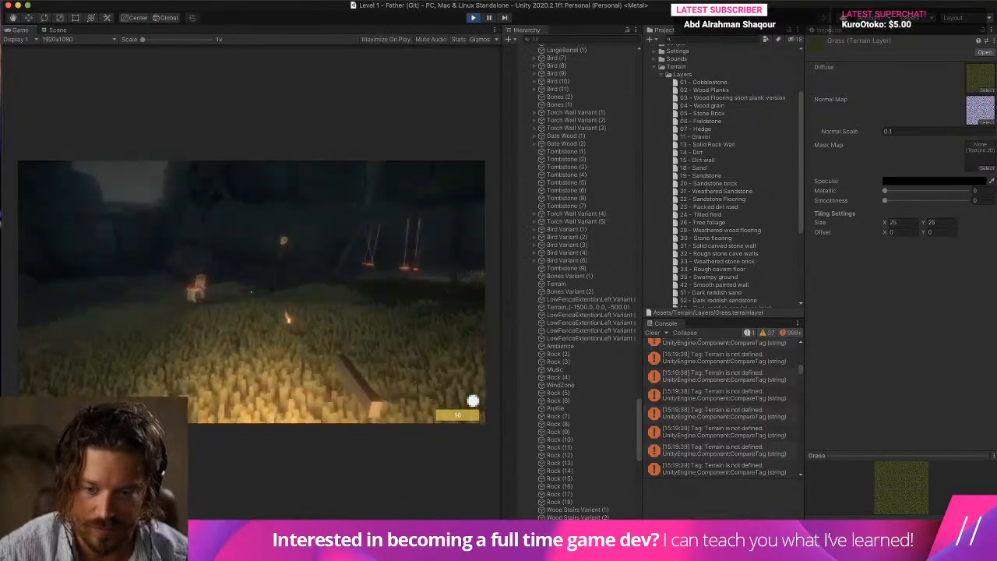
{"action": "key", "text": "w"}
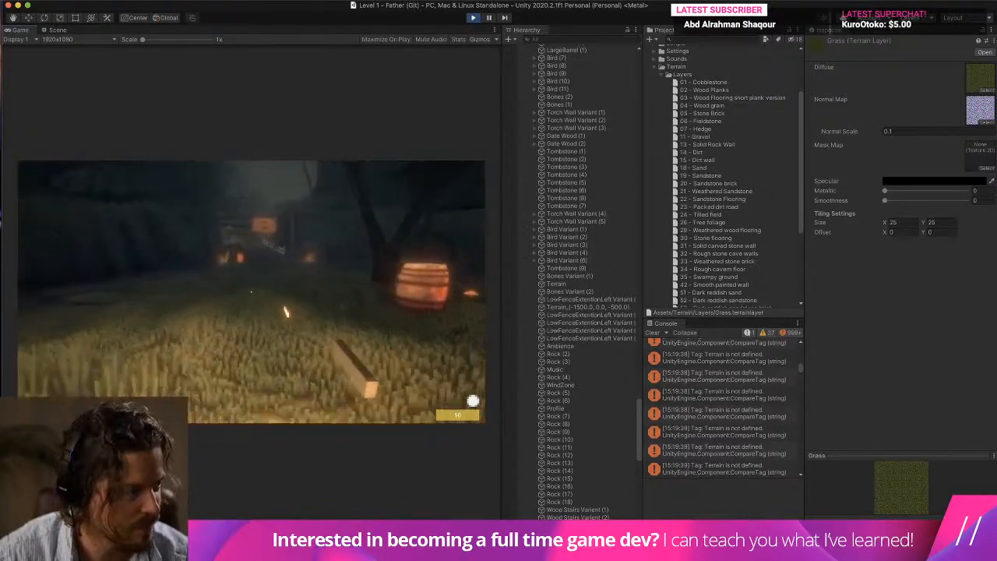
{"action": "key", "text": "w"}
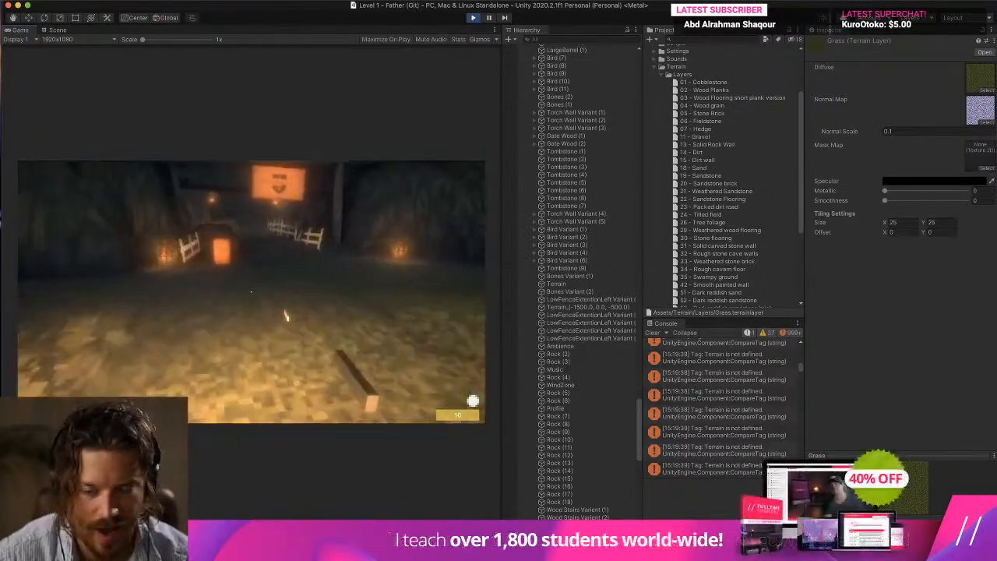
{"action": "key", "text": "w"}
{"action": "key", "text": "super+p"}
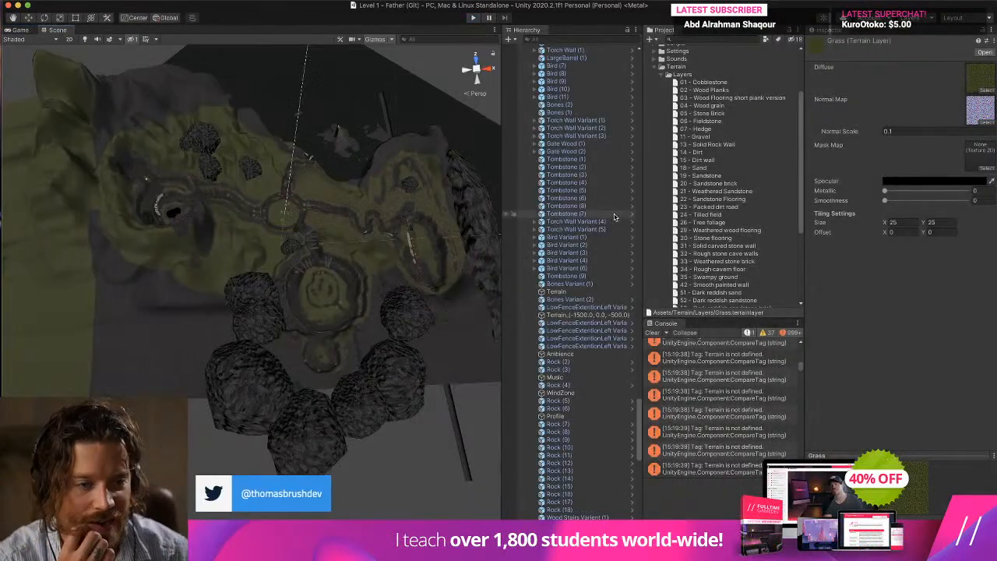
Check the dirt layer used by the Terrain object and rename the "14 - Dirt" terrain layer to Dirt.
{"action": "left_click", "coordinate": [692, 153]}
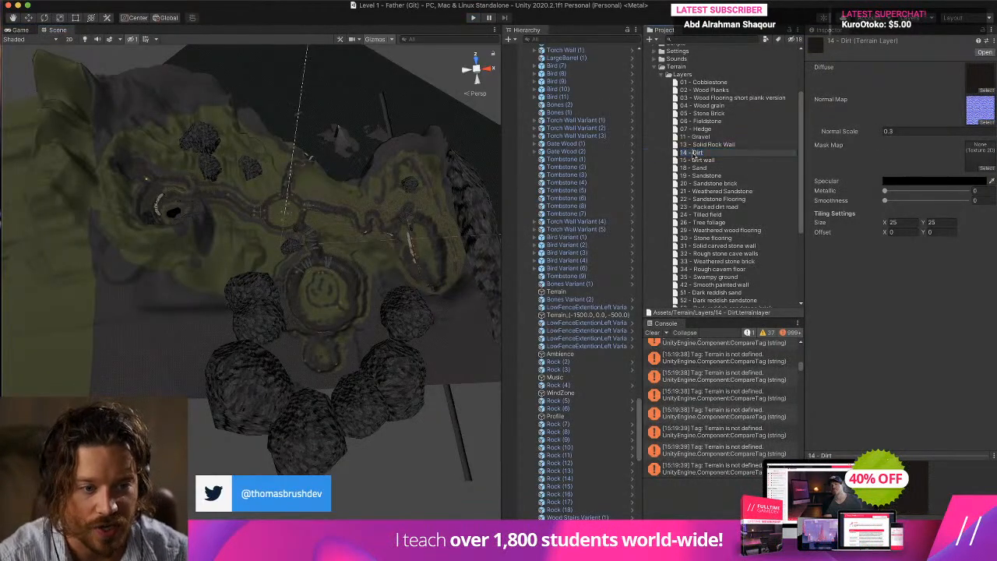
{"action": "key", "text": "Escape"}
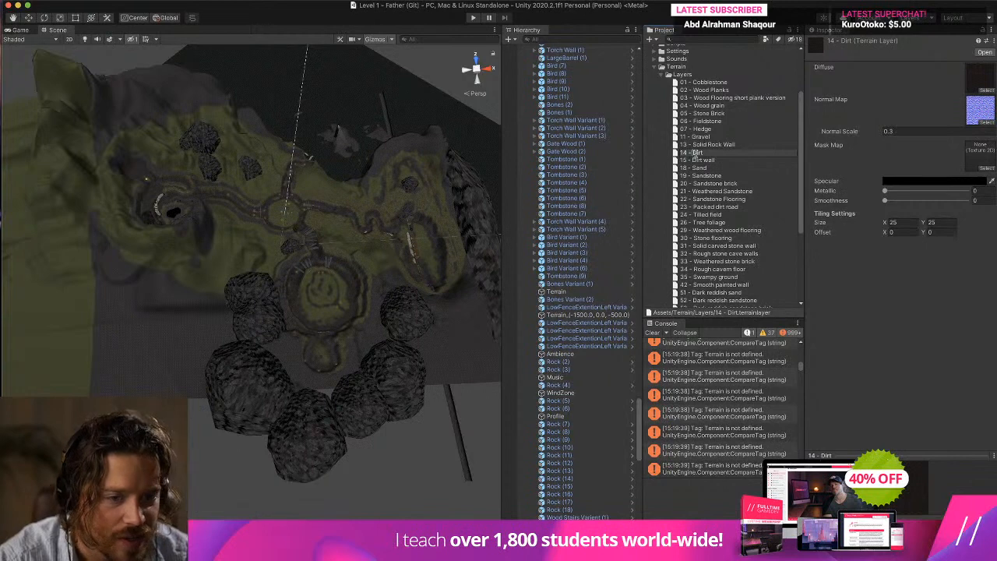
{"action": "left_click", "coordinate": [558, 291]}
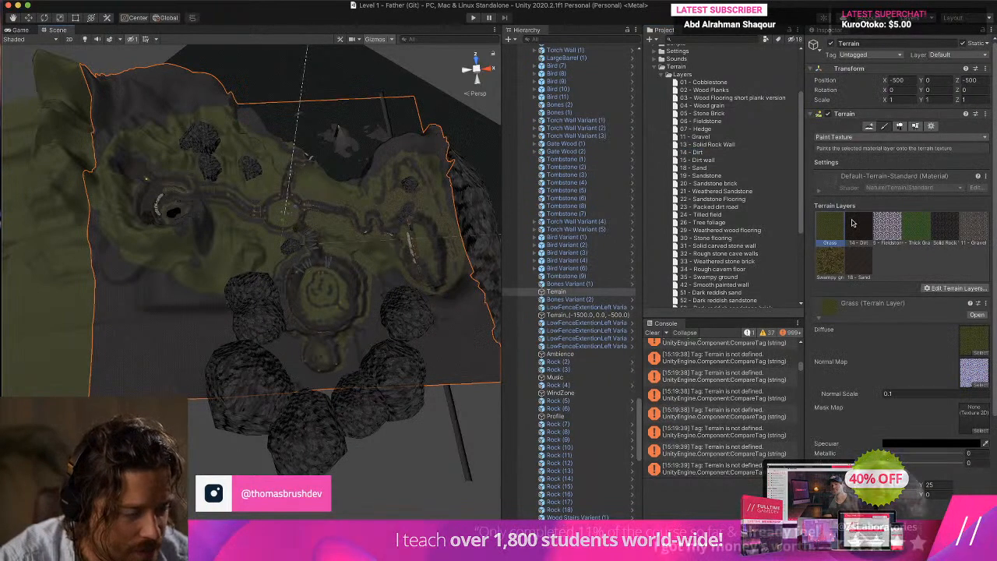
{"action": "left_click", "coordinate": [855, 228]}
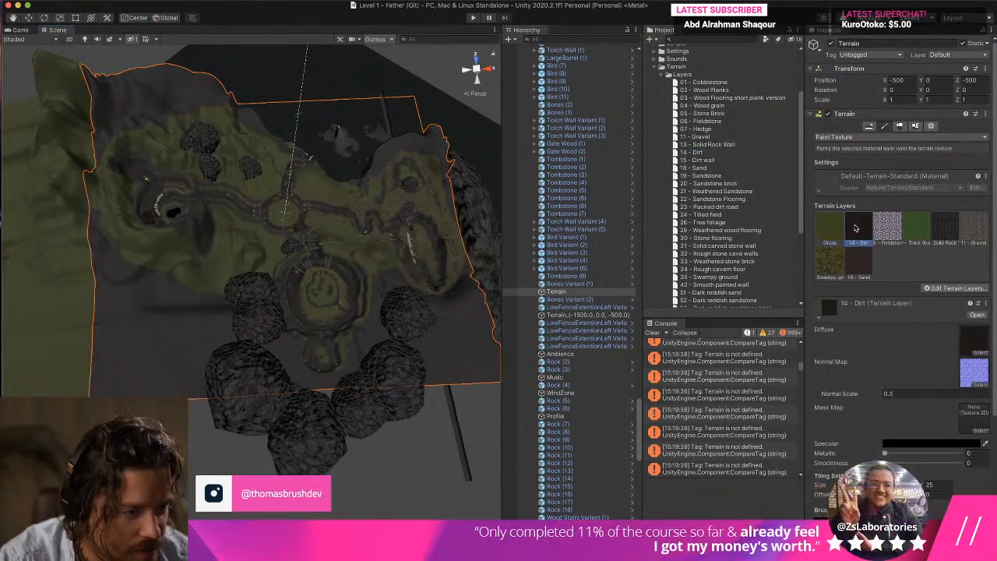
{"action": "left_click", "coordinate": [691, 153]}
{"action": "key", "text": "BackSpace"}
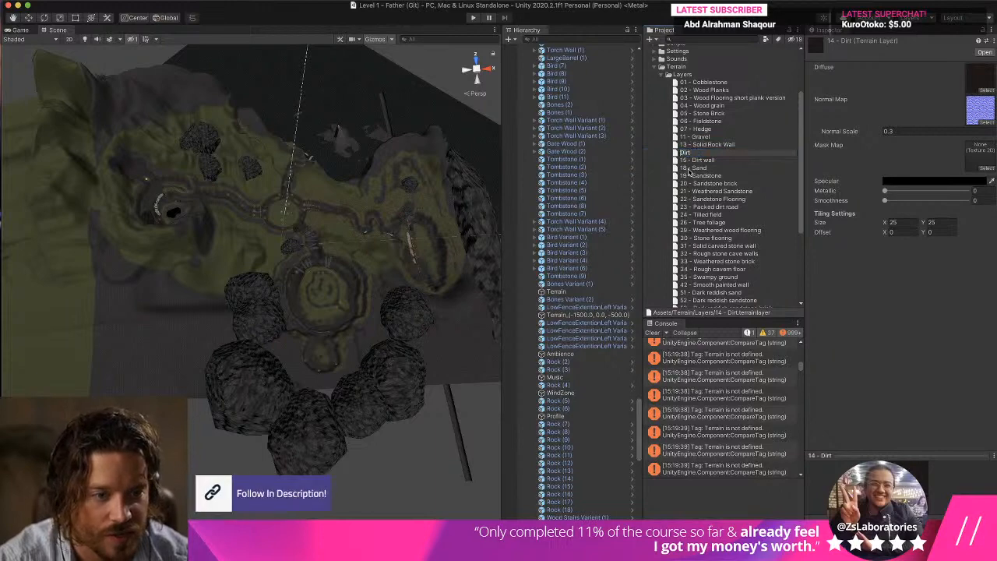
{"action": "left_click", "coordinate": [688, 170]}
{"action": "left_click", "coordinate": [351, 235]}
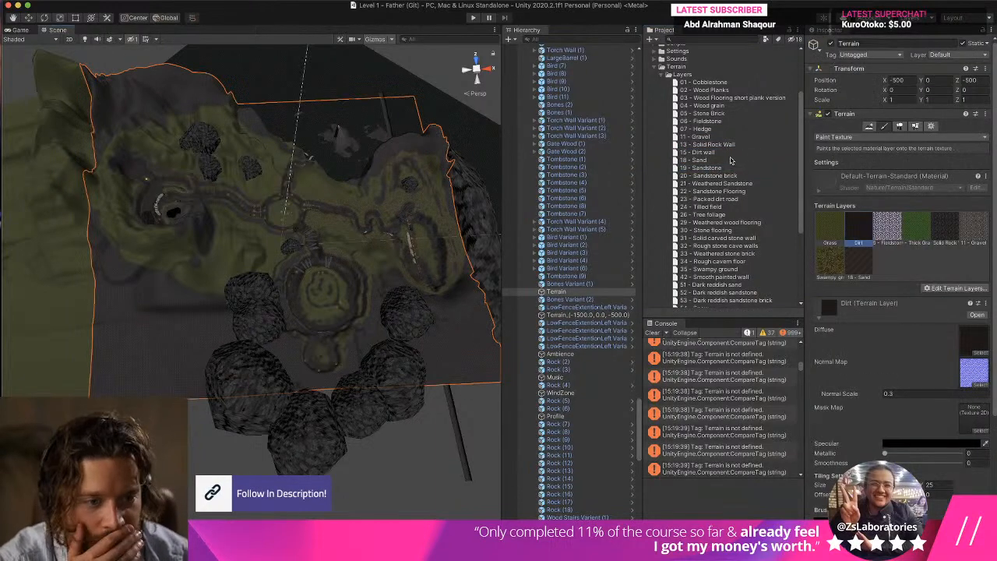
Collapse the Terrain folder, clear the console, and look through the project's Sounds folder.
{"action": "scroll", "coordinate": [705, 201], "scroll_direction": "down", "scroll_amount": 3}
{"action": "scroll", "coordinate": [708, 202], "scroll_direction": "up", "scroll_amount": 5}
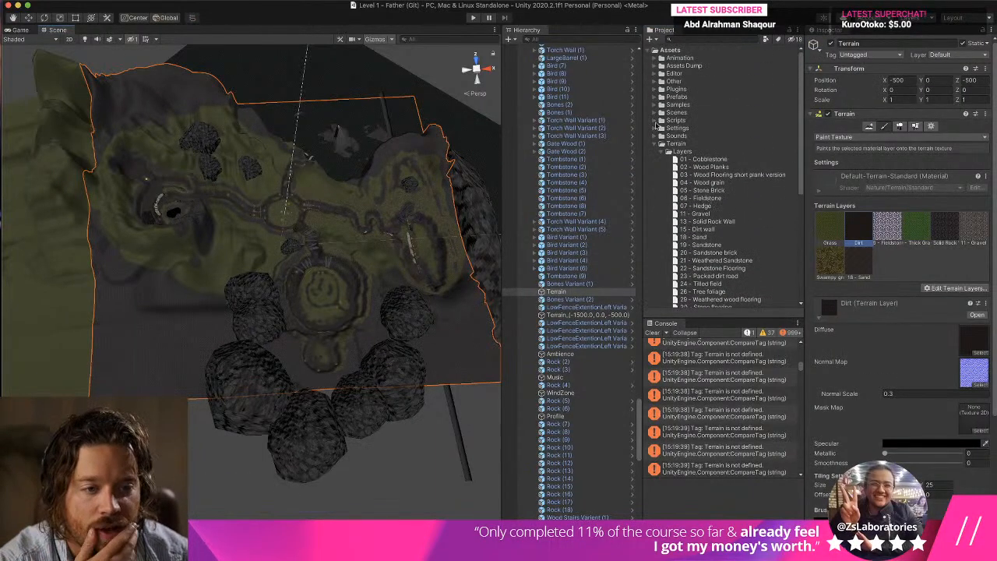
{"action": "left_click", "coordinate": [654, 146]}
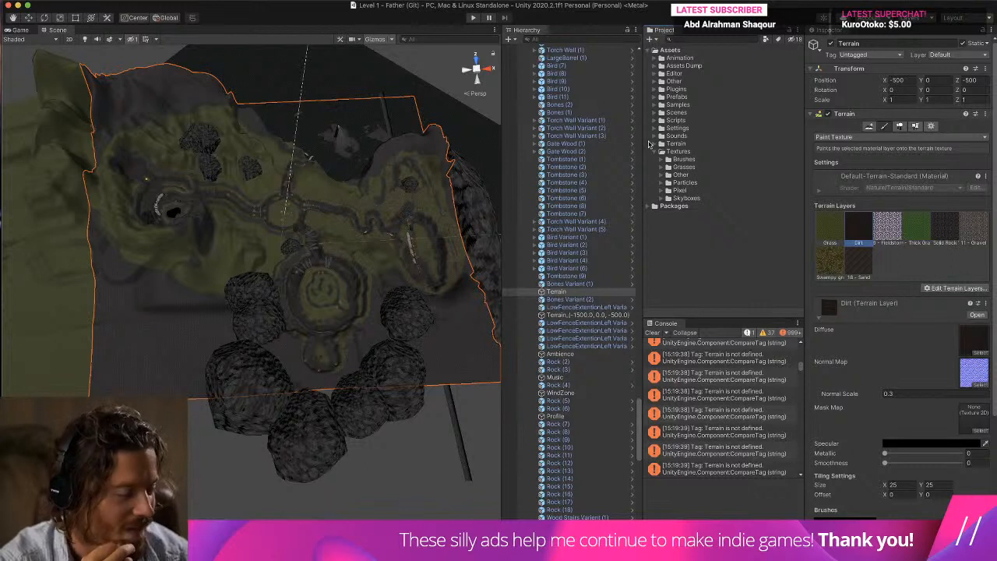
{"action": "left_click", "coordinate": [652, 332]}
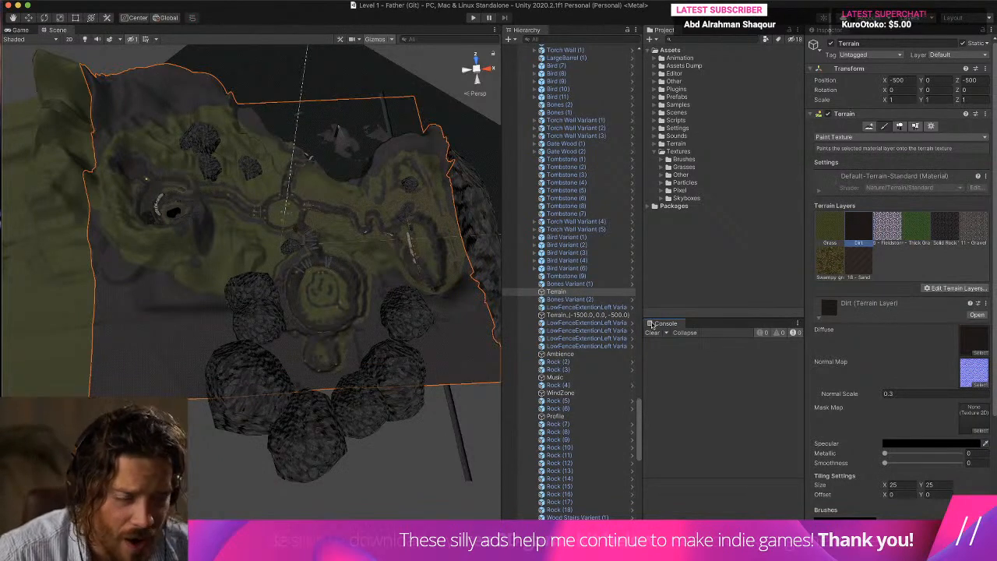
{"action": "left_click", "coordinate": [656, 136]}
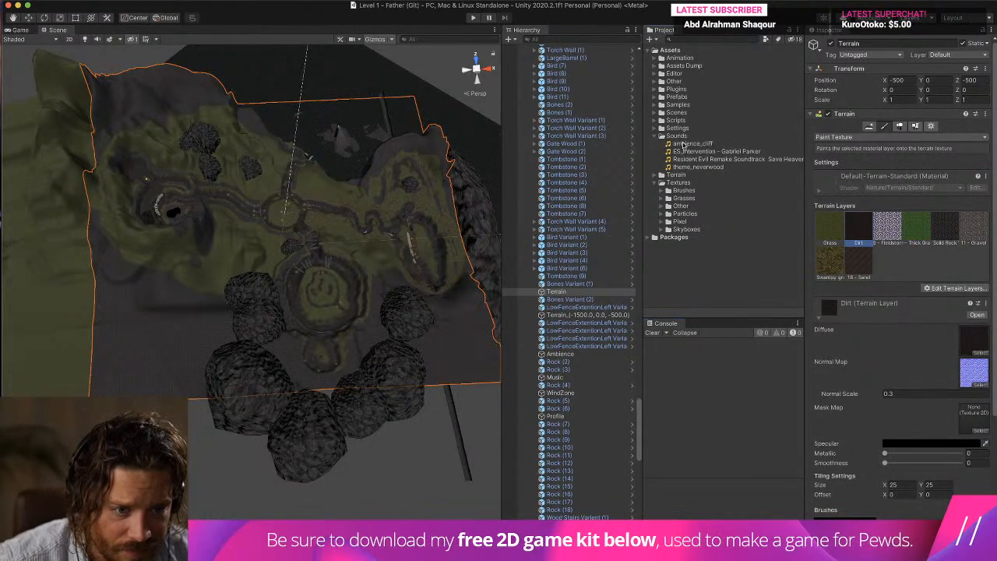
{"action": "left_click", "coordinate": [656, 136]}
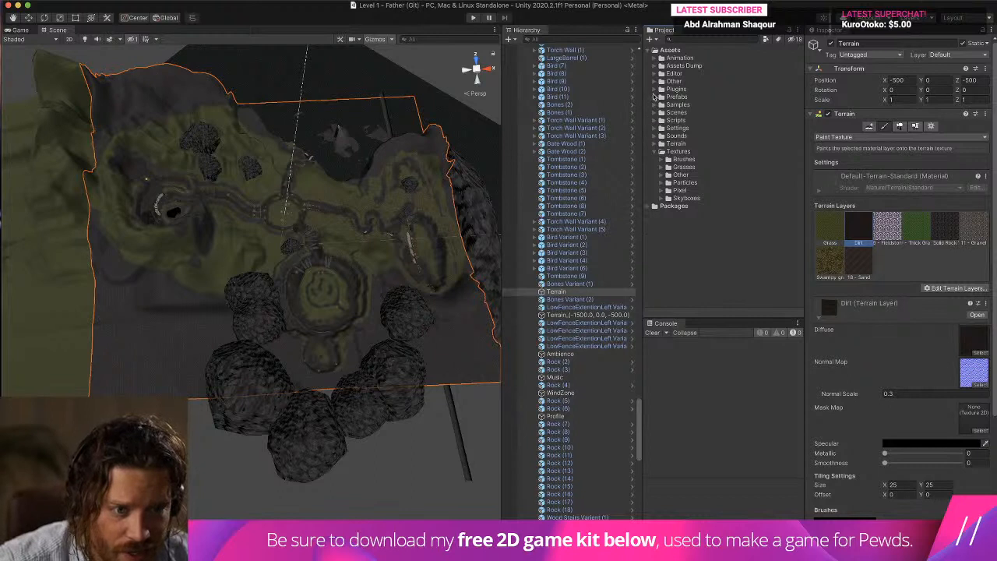
Open the Sound Manager asset in the Managers folder of the Classic FPS Prefabs.
{"action": "left_click", "coordinate": [653, 105]}
{"action": "left_click", "coordinate": [667, 120]}
{"action": "left_click", "coordinate": [667, 120]}
{"action": "scroll", "coordinate": [699, 137], "scroll_direction": "down", "scroll_amount": 2}
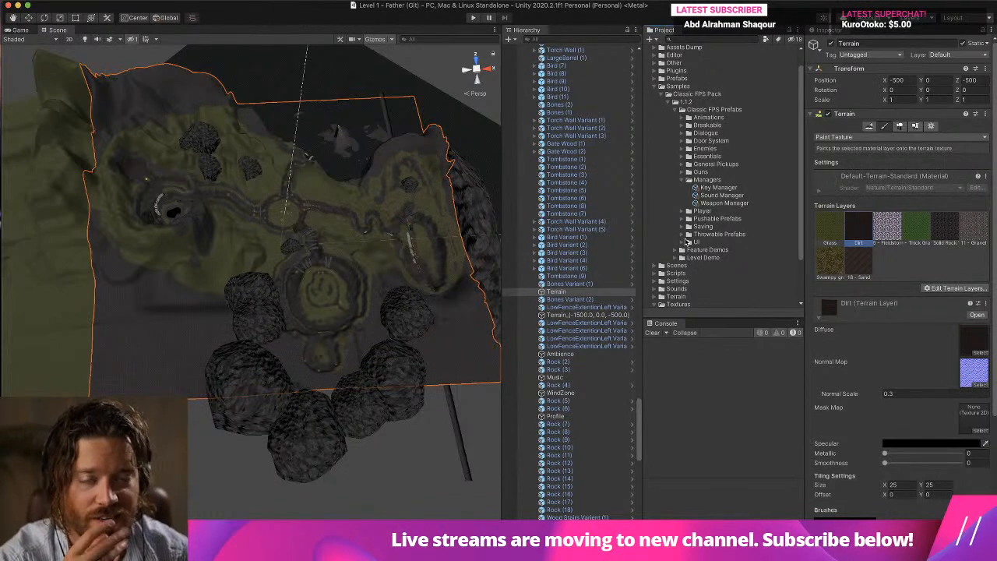
{"action": "left_click", "coordinate": [722, 195]}
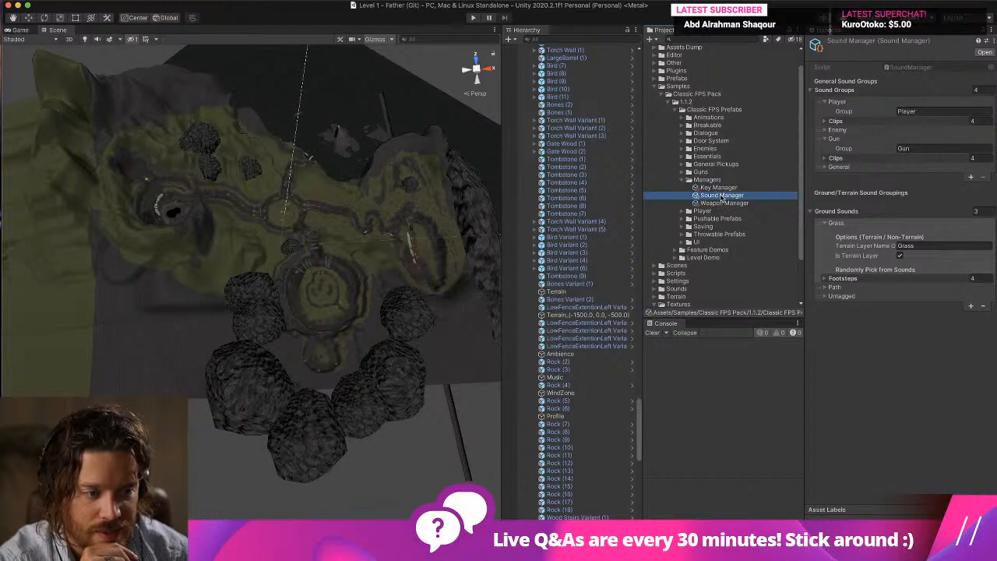
Inspect the Grass footsteps and the Path settings, and add a new entry to the Ground Sounds list.
{"action": "left_click", "coordinate": [841, 279]}
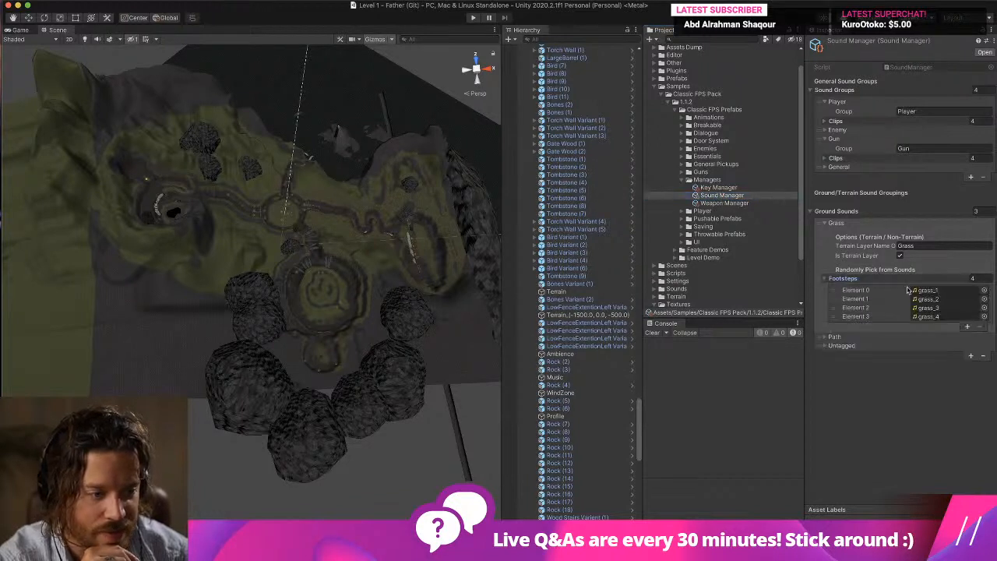
{"action": "left_click", "coordinate": [824, 337]}
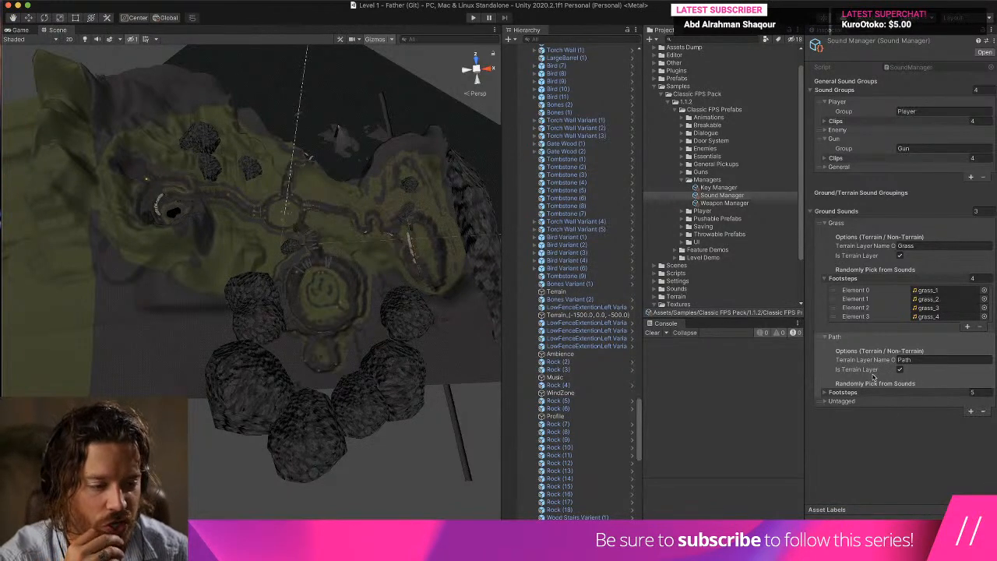
{"action": "left_click", "coordinate": [970, 410]}
{"action": "left_click", "coordinate": [861, 411]}
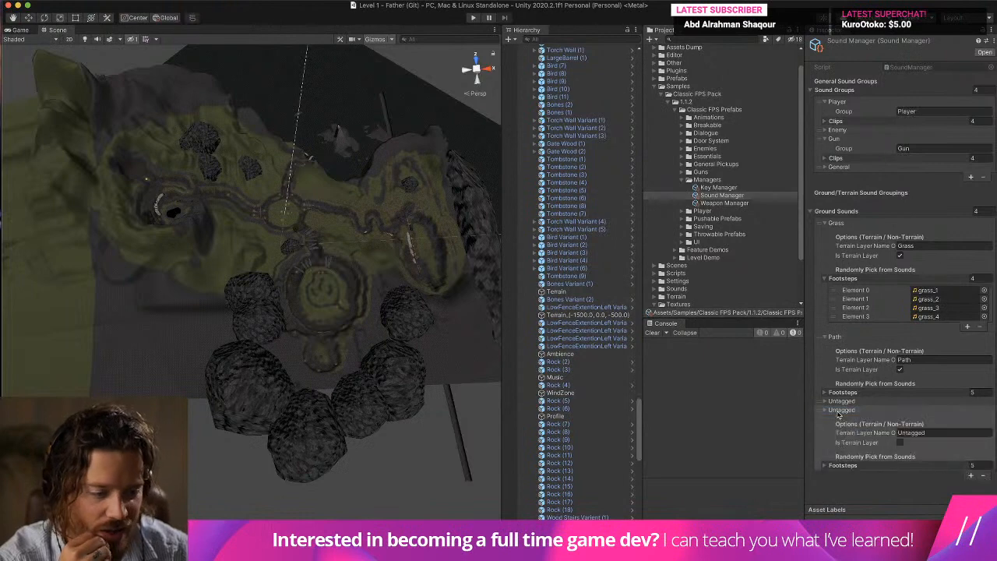
Set the terrain layer name of the first Untagged ground sound entry to Dirt and mark it as a terrain layer.
{"action": "left_click", "coordinate": [824, 400]}
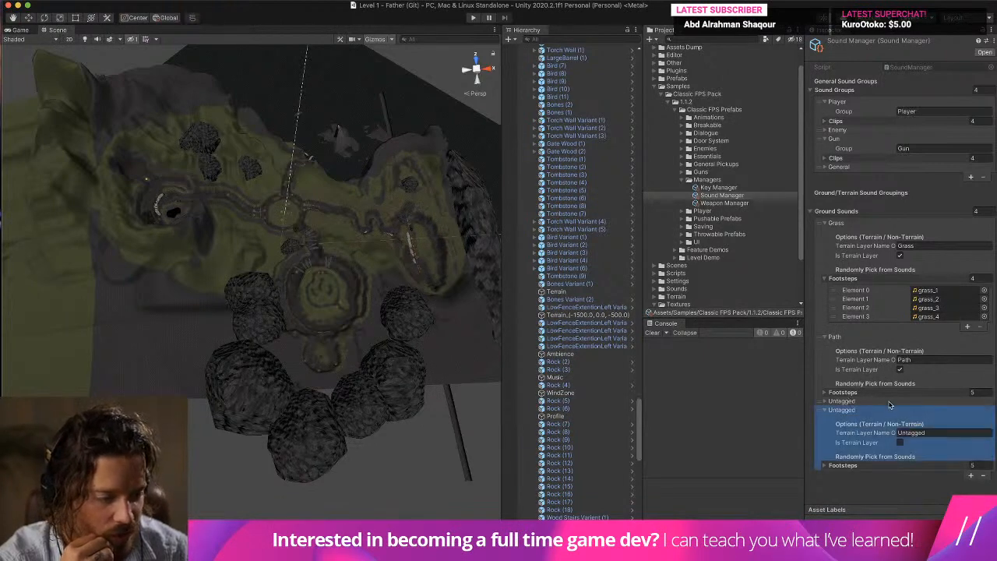
{"action": "left_click", "coordinate": [821, 401]}
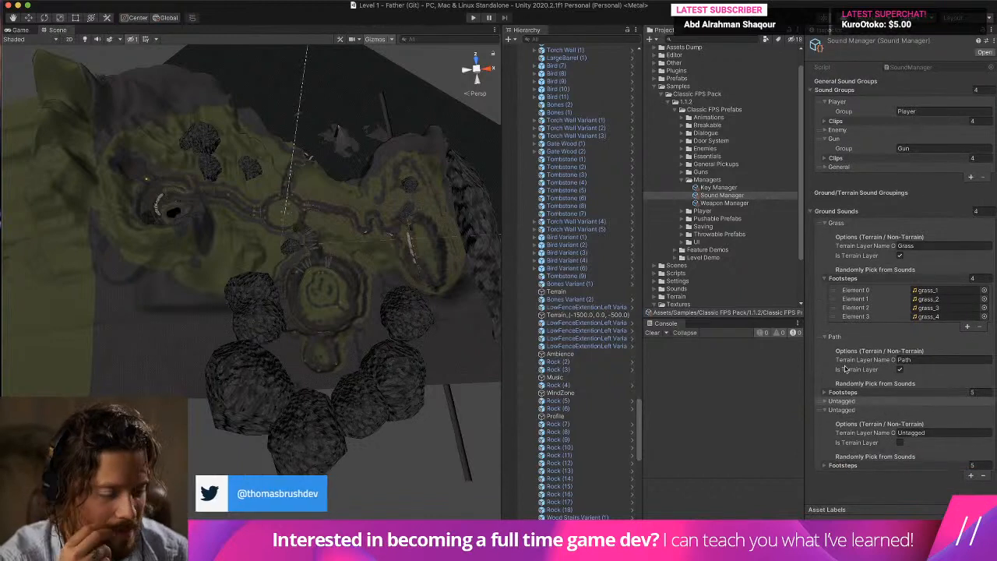
{"action": "left_click", "coordinate": [849, 402]}
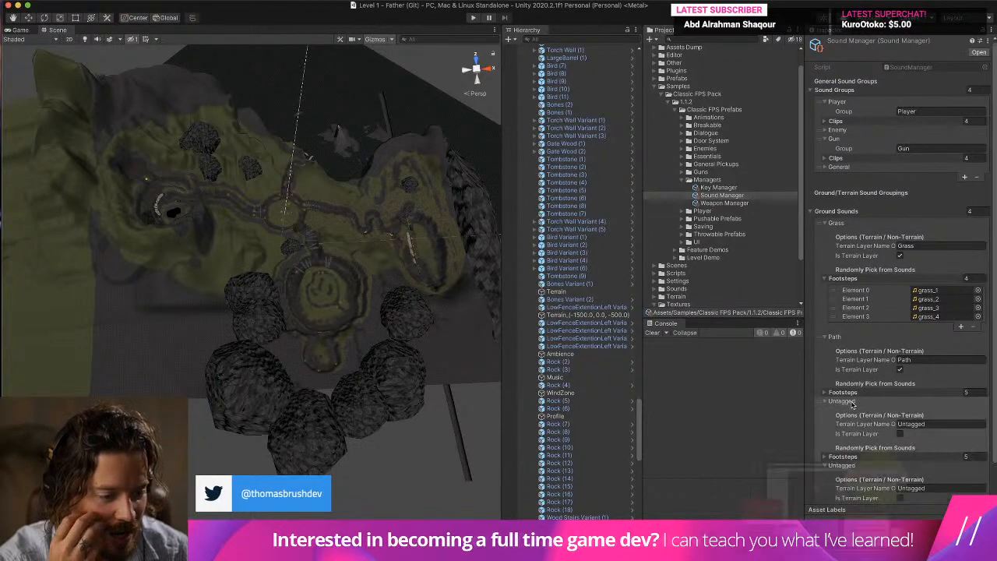
{"action": "left_click", "coordinate": [926, 423]}
{"action": "type", "text": "Dirt"}
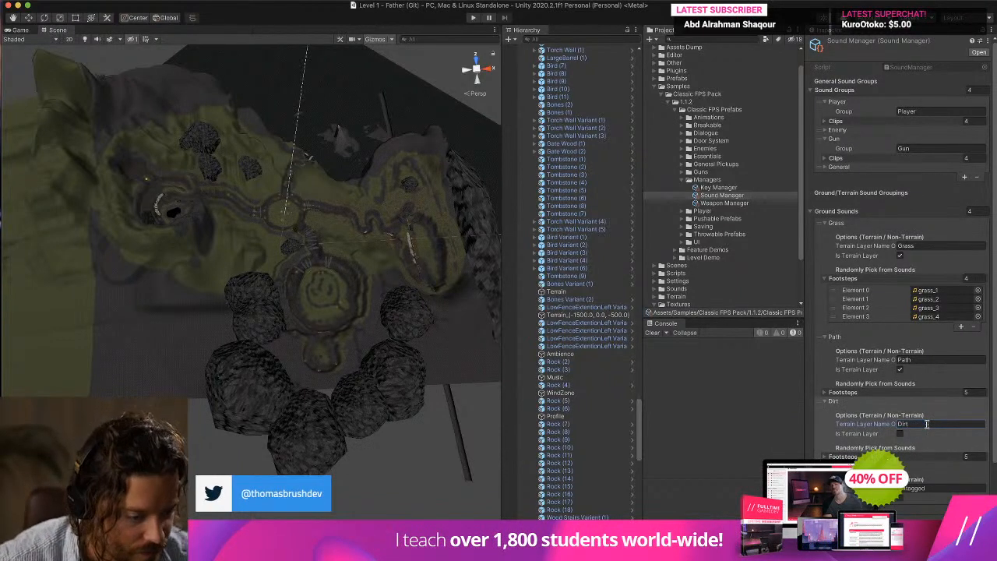
{"action": "left_click", "coordinate": [900, 434]}
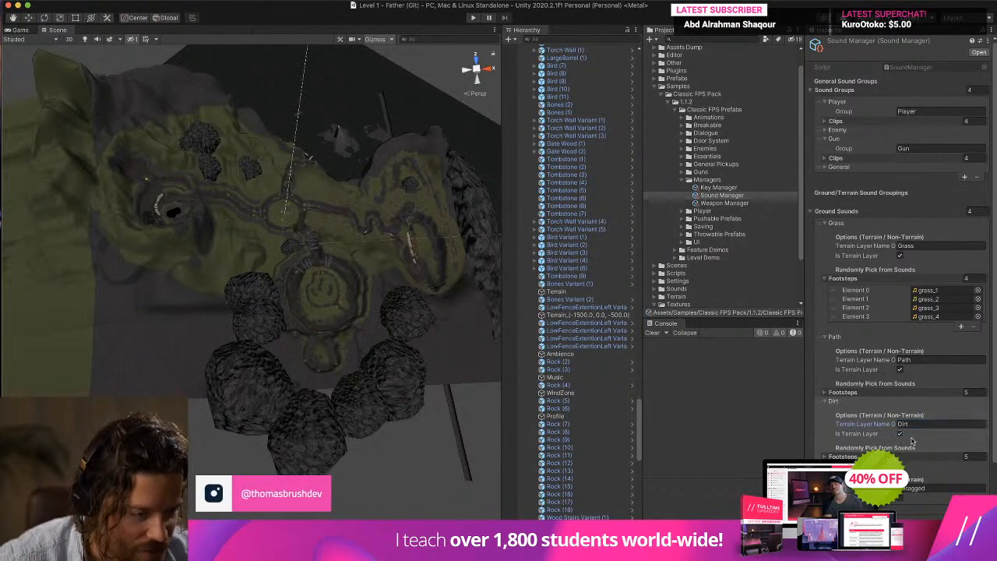
Expand the Path group's footsteps and locate the concrete_1 clip in the project's Footsteps folder.
{"action": "scroll", "coordinate": [918, 441], "scroll_direction": "down", "scroll_amount": 2}
{"action": "left_click", "coordinate": [852, 307]}
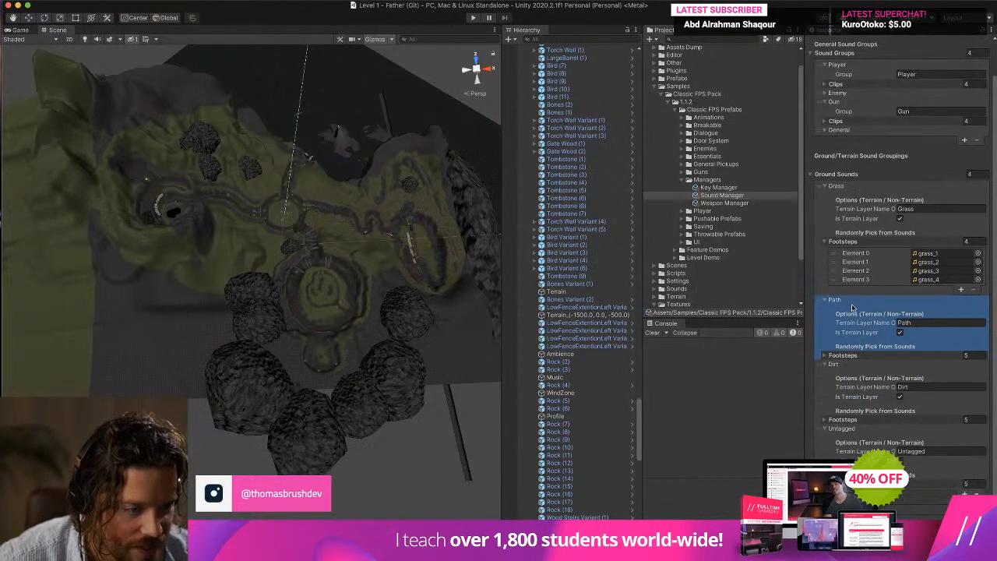
{"action": "left_click", "coordinate": [841, 355]}
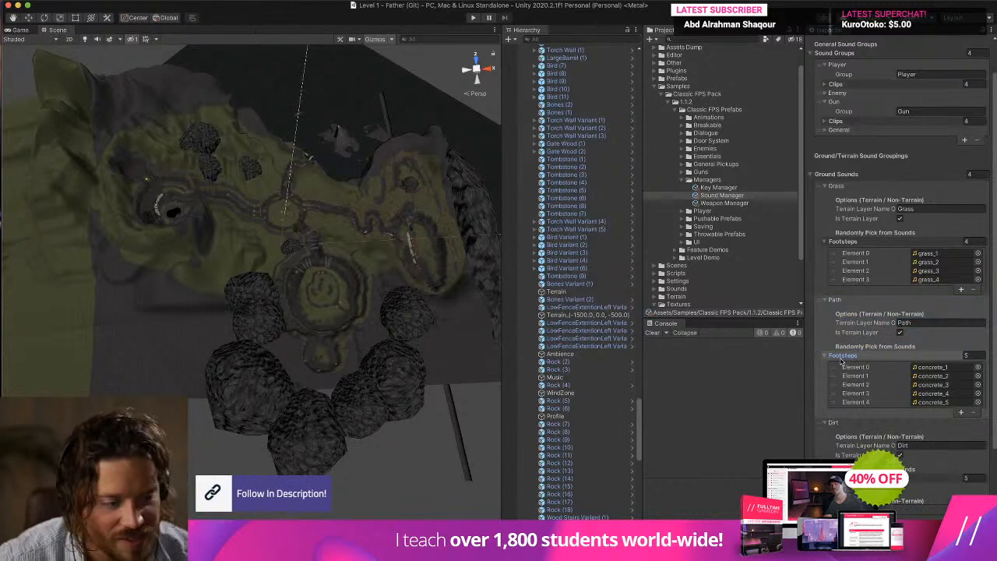
{"action": "left_click", "coordinate": [966, 368]}
{"action": "scroll", "coordinate": [946, 362], "scroll_direction": "down", "scroll_amount": 3}
{"action": "scroll", "coordinate": [725, 256], "scroll_direction": "down", "scroll_amount": 1}
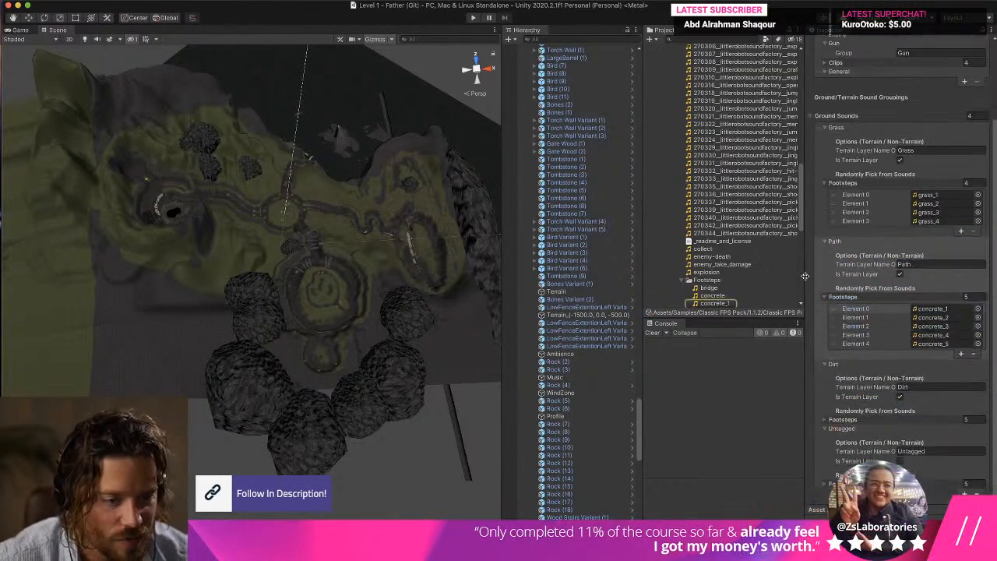
{"action": "scroll", "coordinate": [726, 249], "scroll_direction": "down", "scroll_amount": 4}
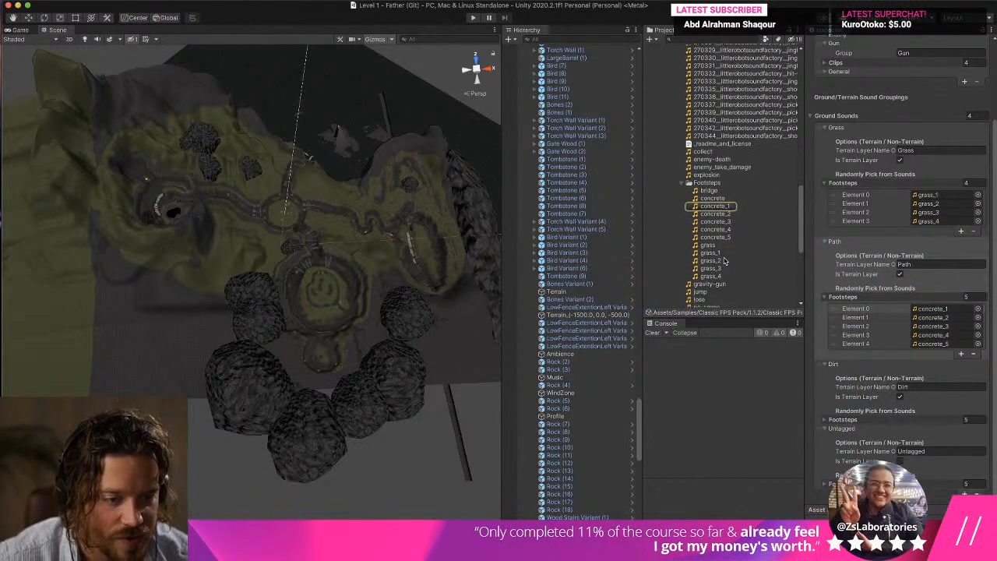
Preview the concrete_1, concrete_2 and concrete_3 footstep audio clips.
{"action": "left_click", "coordinate": [729, 207]}
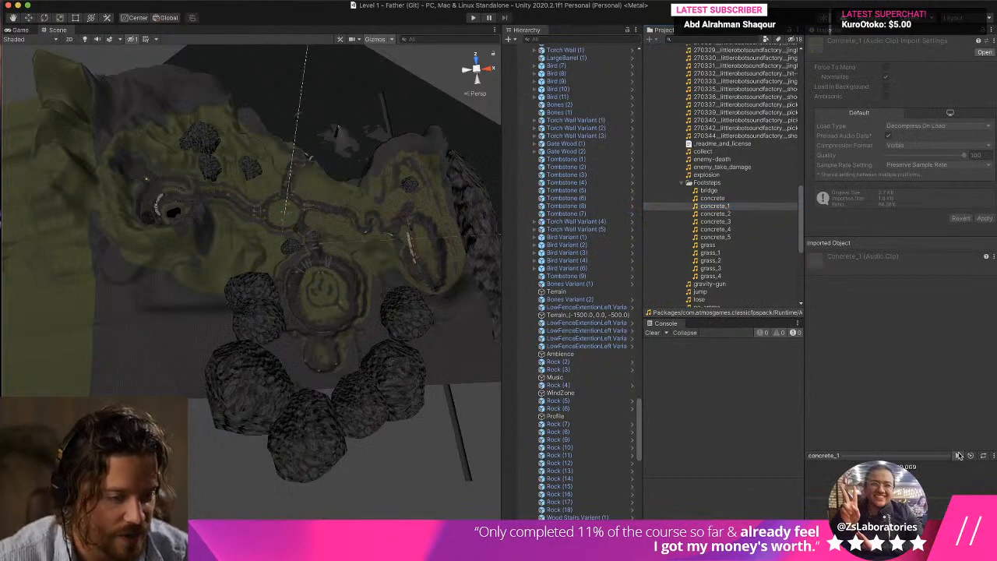
{"action": "left_click", "coordinate": [731, 213]}
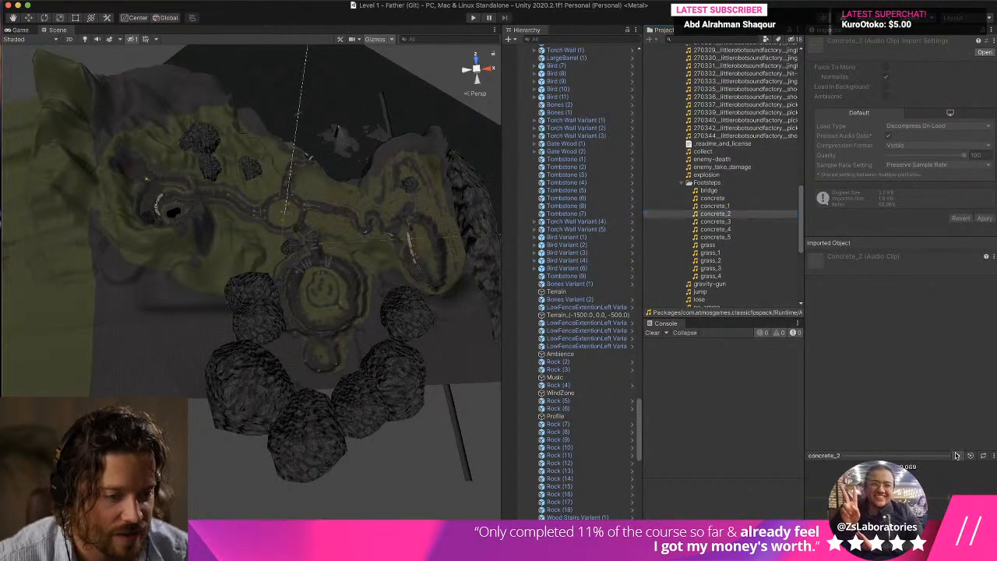
{"action": "left_click", "coordinate": [727, 220]}
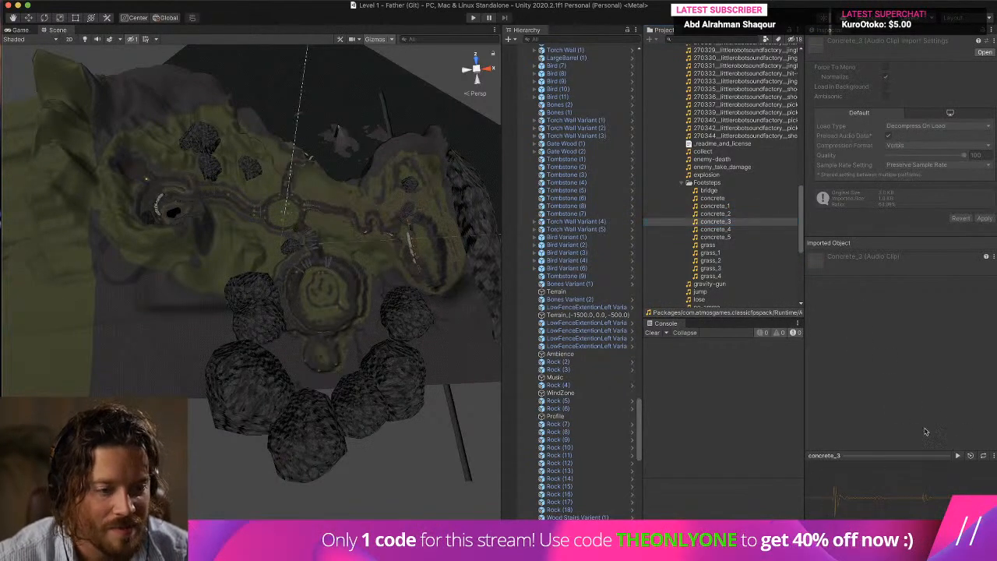
Reopen the Sound Manager asset and change the Path ground sound's terrain layer name to Concrete.
{"action": "scroll", "coordinate": [736, 210], "scroll_direction": "up", "scroll_amount": 15}
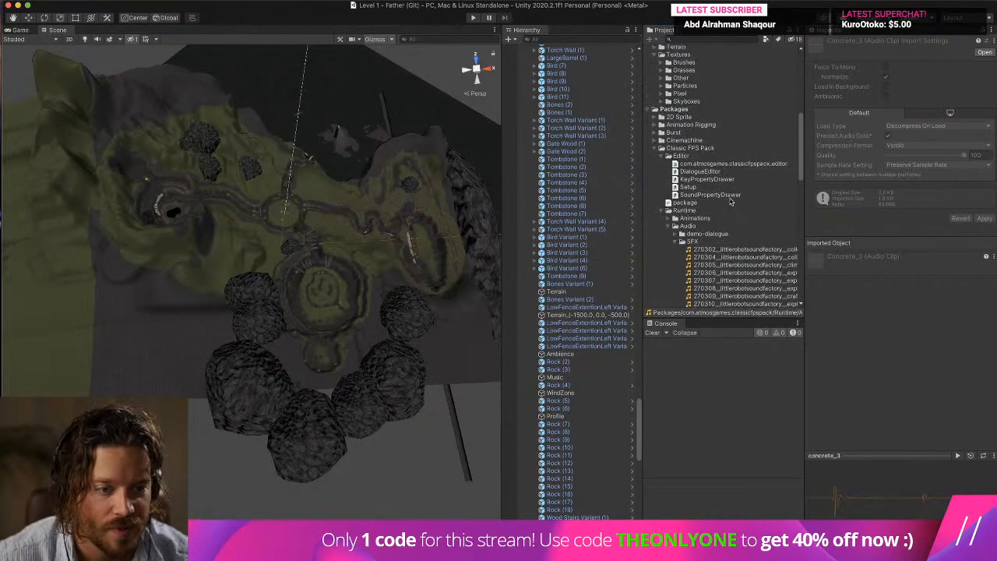
{"action": "scroll", "coordinate": [730, 202], "scroll_direction": "up", "scroll_amount": 8}
{"action": "left_click", "coordinate": [724, 214]}
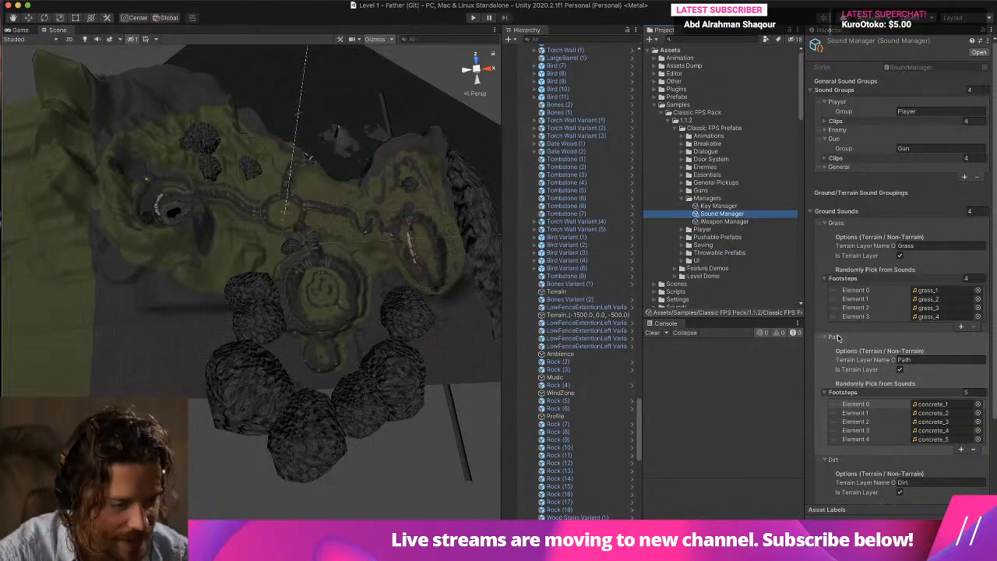
{"action": "left_click", "coordinate": [935, 359]}
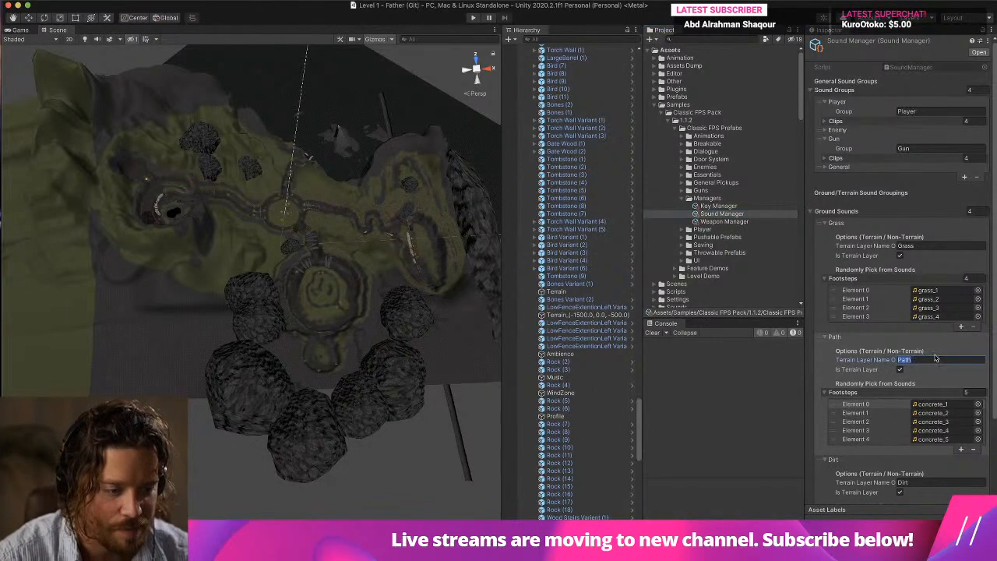
{"action": "type", "text": "Concrete"}
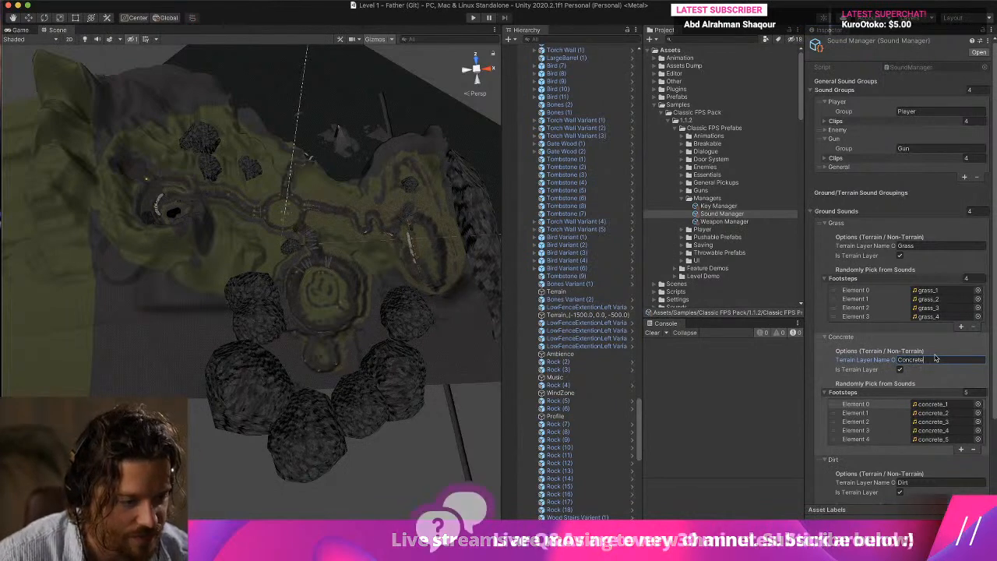
{"action": "left_click", "coordinate": [932, 350]}
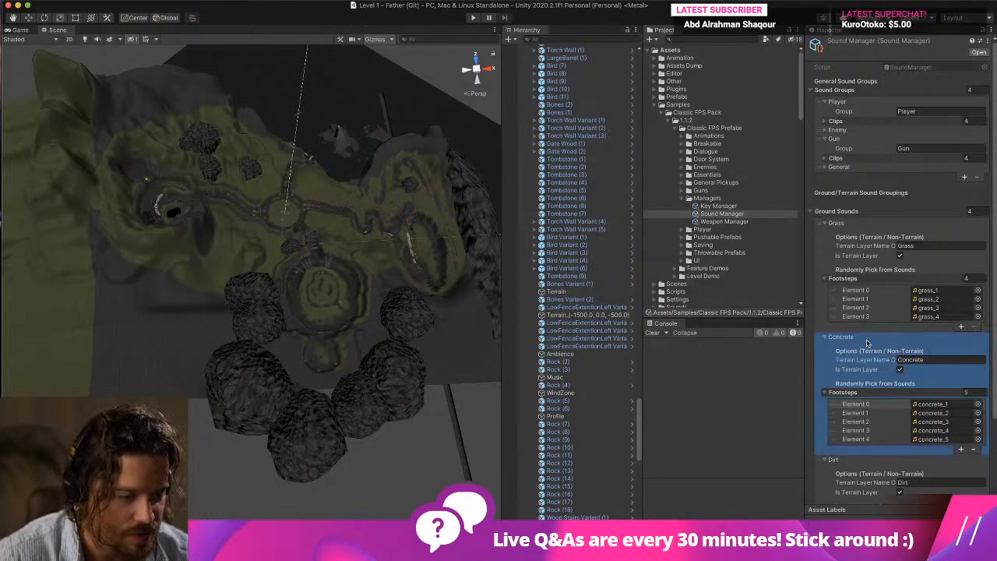
Reorder the Ground Sounds so Dirt comes before Concrete, and expand only Dirt's footsteps, keeping Concrete and Untagged collapsed.
{"action": "left_click", "coordinate": [825, 337]}
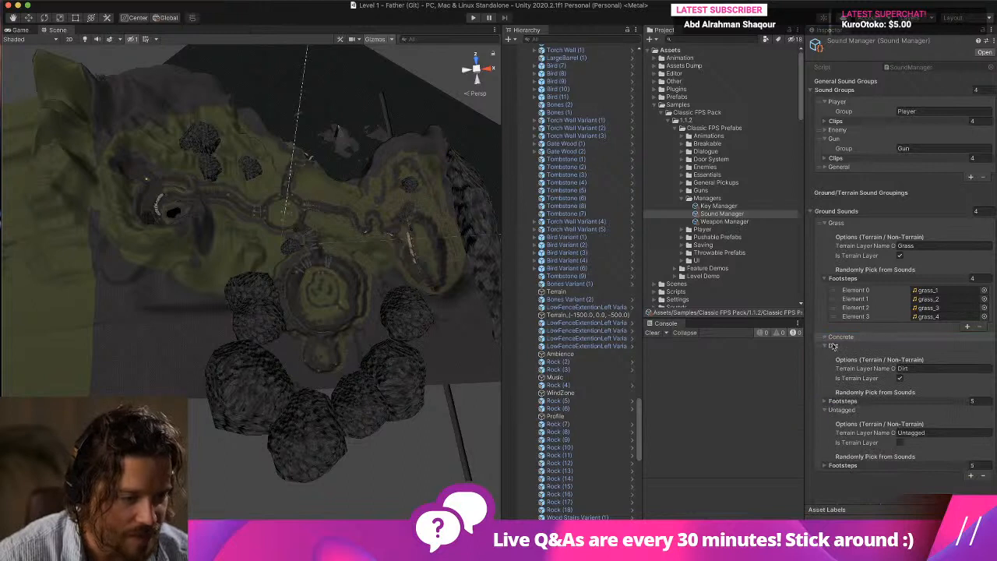
{"action": "left_click", "coordinate": [823, 392]}
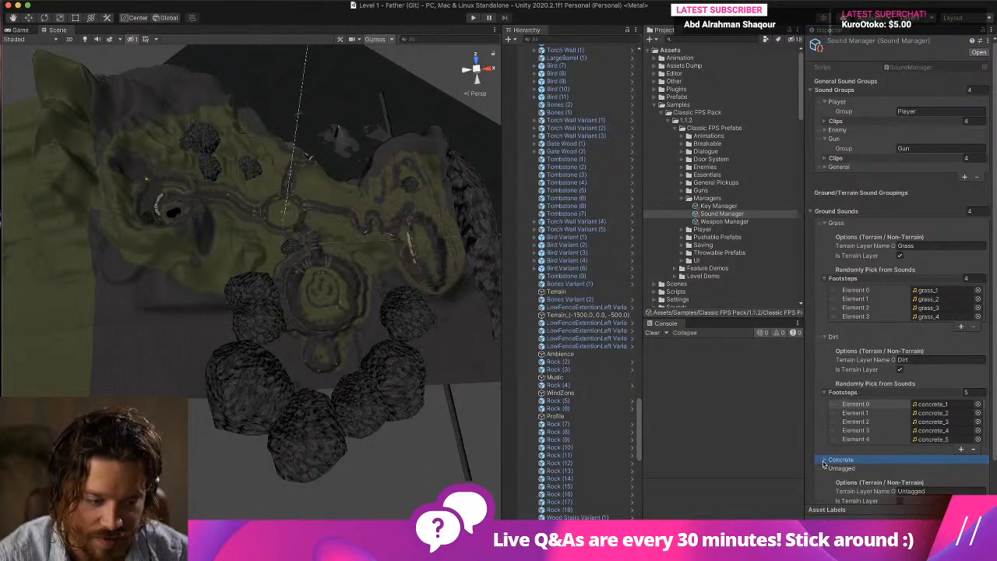
{"action": "left_click", "coordinate": [823, 468]}
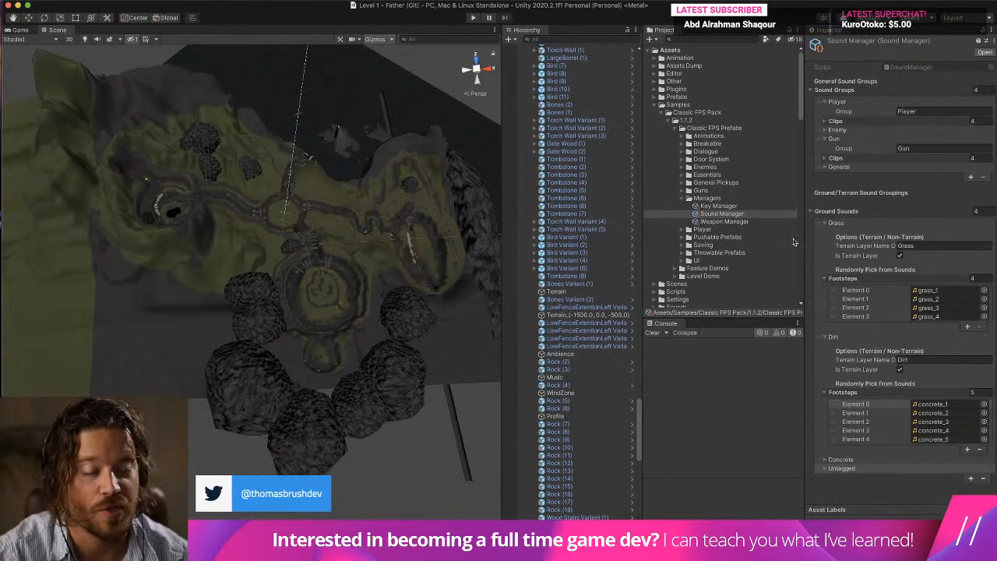
Switch to the web browser and search Freesound for "dirt", refining the query to "step dirt".
{"action": "mouse_move", "coordinate": [538, 555]}
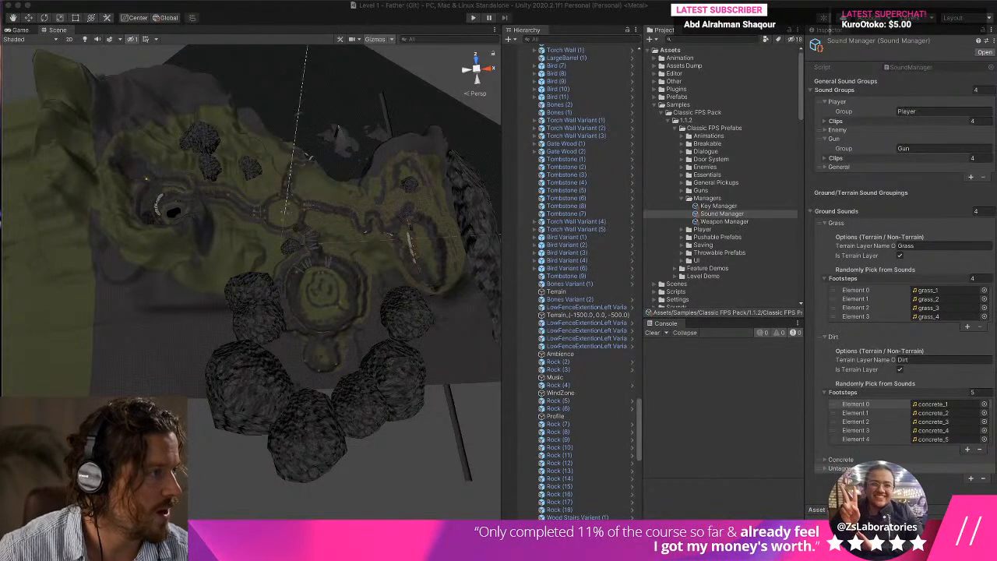
{"action": "left_click_drag", "start_coordinate": [996, 81], "coordinate": [366, 47]}
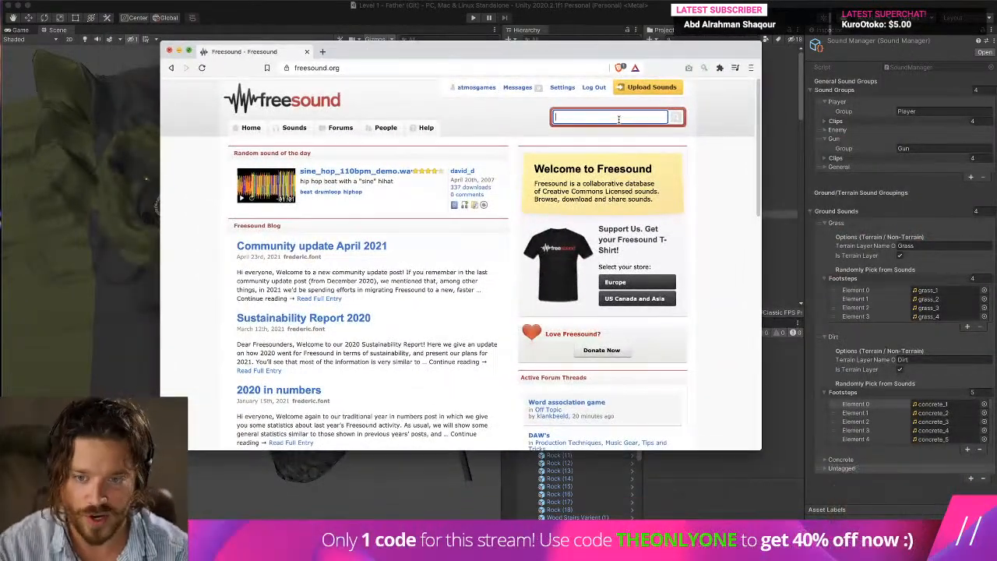
{"action": "type", "text": "dirt"}
{"action": "key", "text": "Return"}
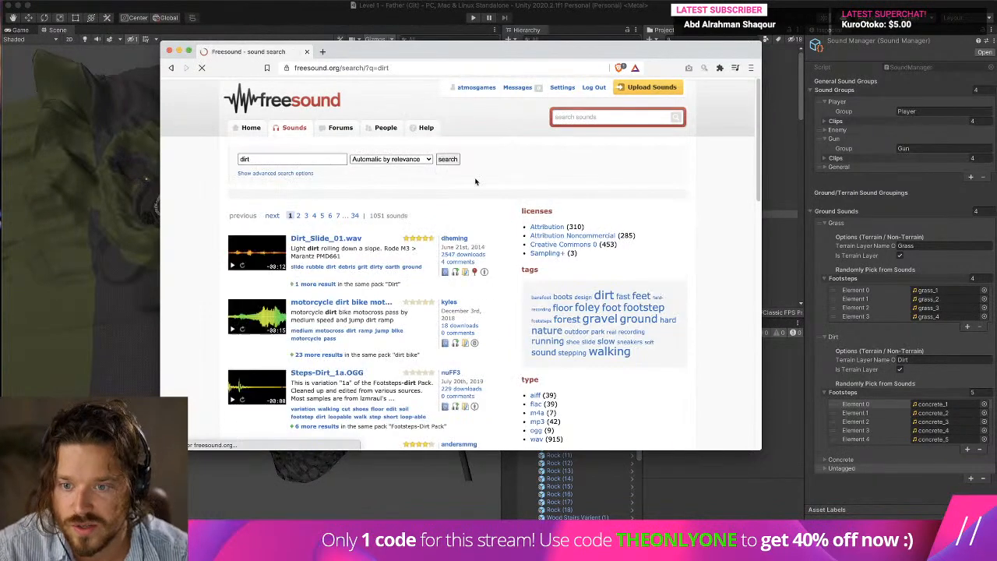
{"action": "double_click", "coordinate": [281, 160]}
{"action": "type", "text": "step dirt"}
{"action": "key", "text": "Return"}
{"action": "mouse_move", "coordinate": [419, 521]}
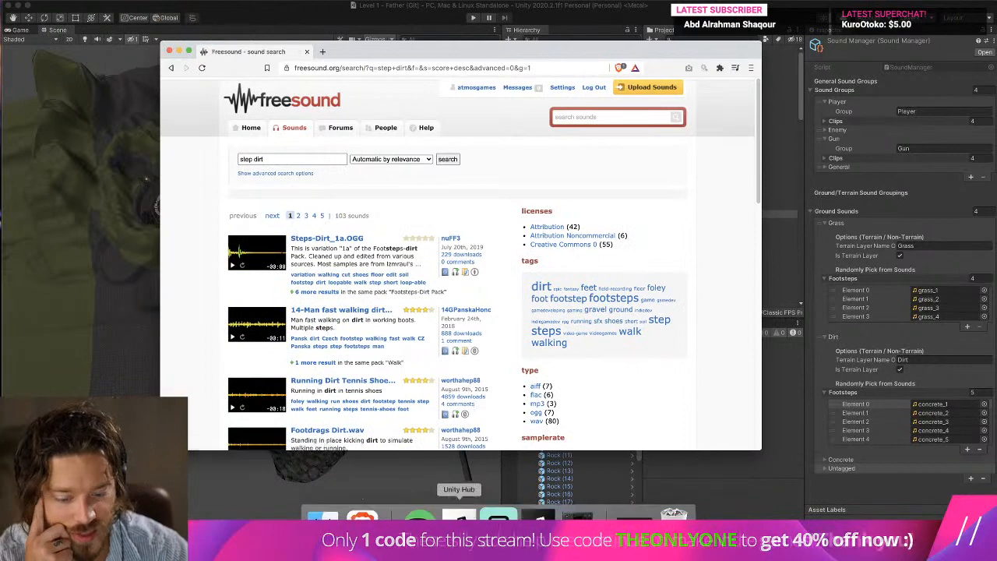
{"action": "left_click", "coordinate": [498, 523]}
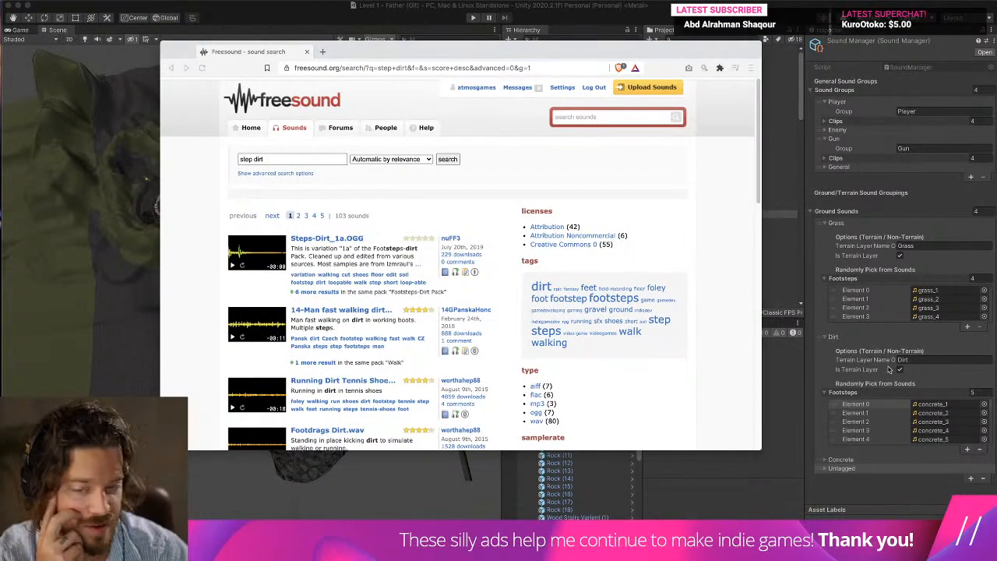
Preview the dirt footstep results from Steps-Dirt_1a.OGG and 14-Man fast walking dirt through Foot Drag Dirt 6.wav.
{"action": "left_click", "coordinate": [232, 265]}
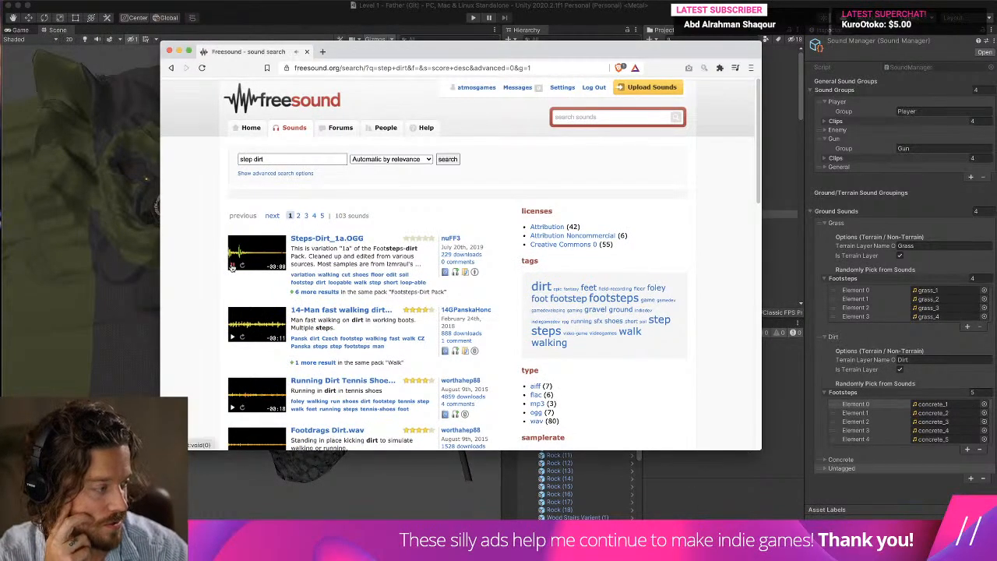
{"action": "left_click", "coordinate": [232, 337]}
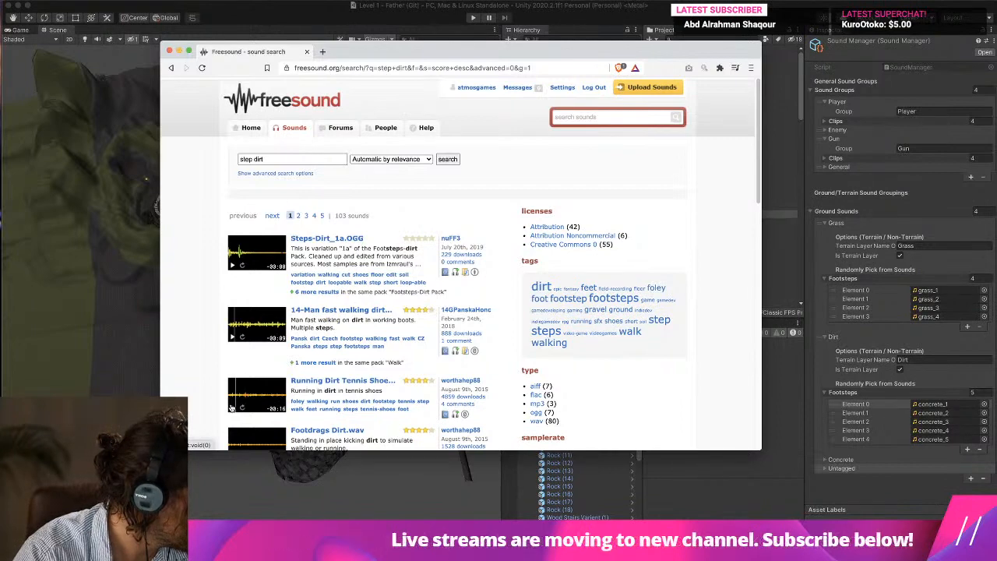
{"action": "scroll", "coordinate": [222, 390], "scroll_direction": "down", "scroll_amount": 3}
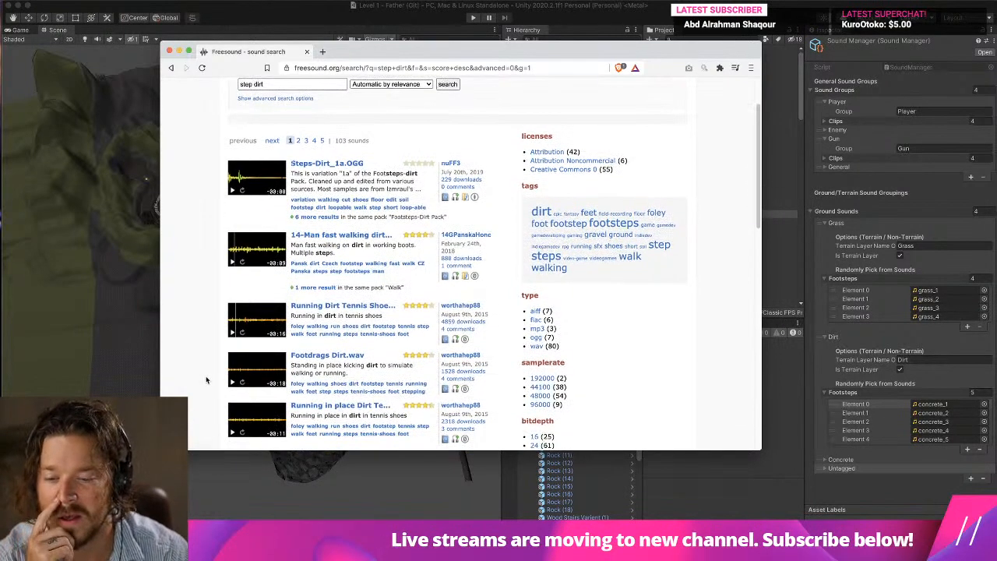
{"action": "scroll", "coordinate": [218, 380], "scroll_direction": "down", "scroll_amount": 1}
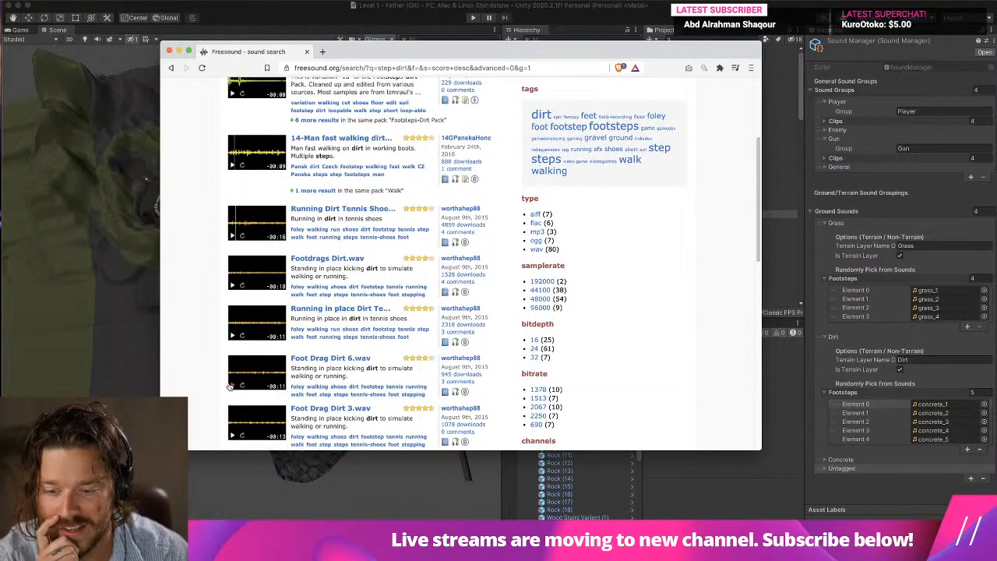
{"action": "left_click", "coordinate": [232, 387]}
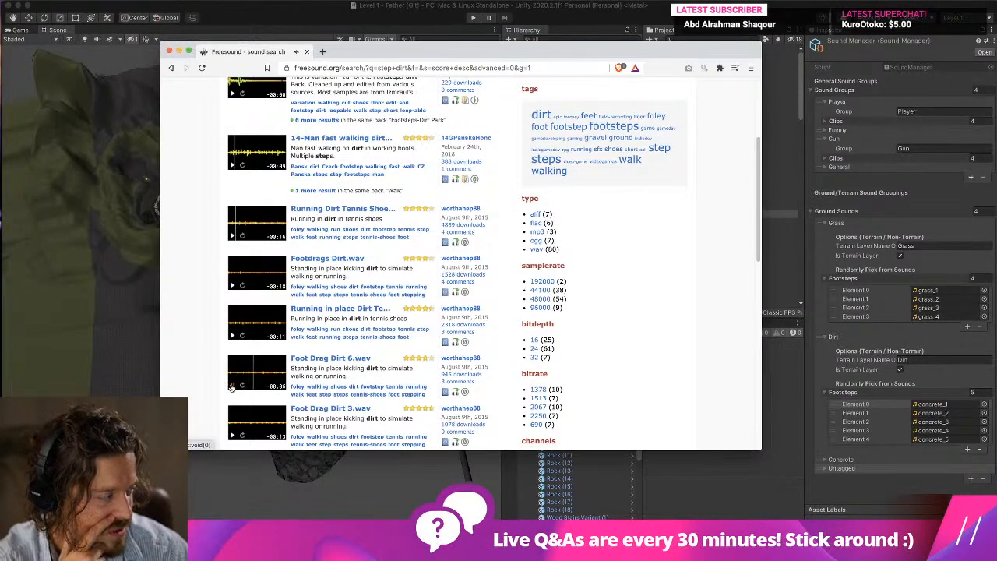
Preview further results: Foot Drags Dirt 2, Footstep_Dirt_03.wav and the Soft Shoes walking recording.
{"action": "scroll", "coordinate": [227, 384], "scroll_direction": "down", "scroll_amount": 2}
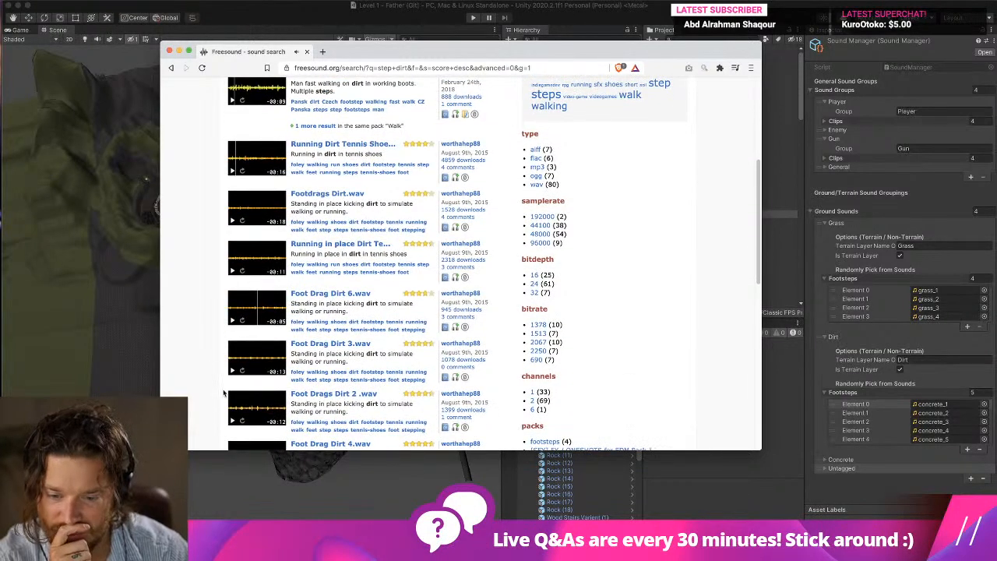
{"action": "left_click", "coordinate": [230, 422]}
{"action": "scroll", "coordinate": [230, 412], "scroll_direction": "down", "scroll_amount": 4}
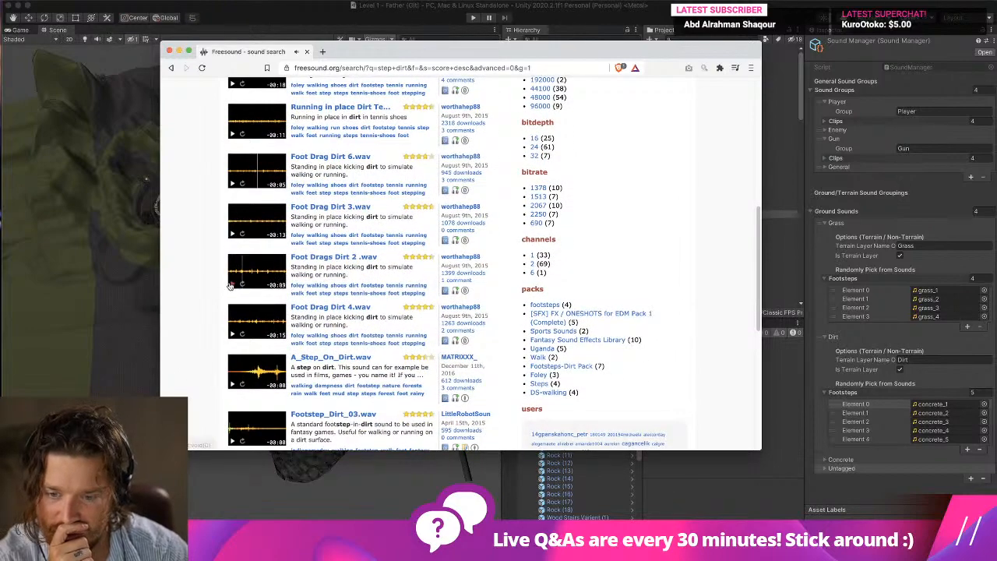
{"action": "scroll", "coordinate": [236, 340], "scroll_direction": "down", "scroll_amount": 3}
{"action": "left_click", "coordinate": [232, 340]}
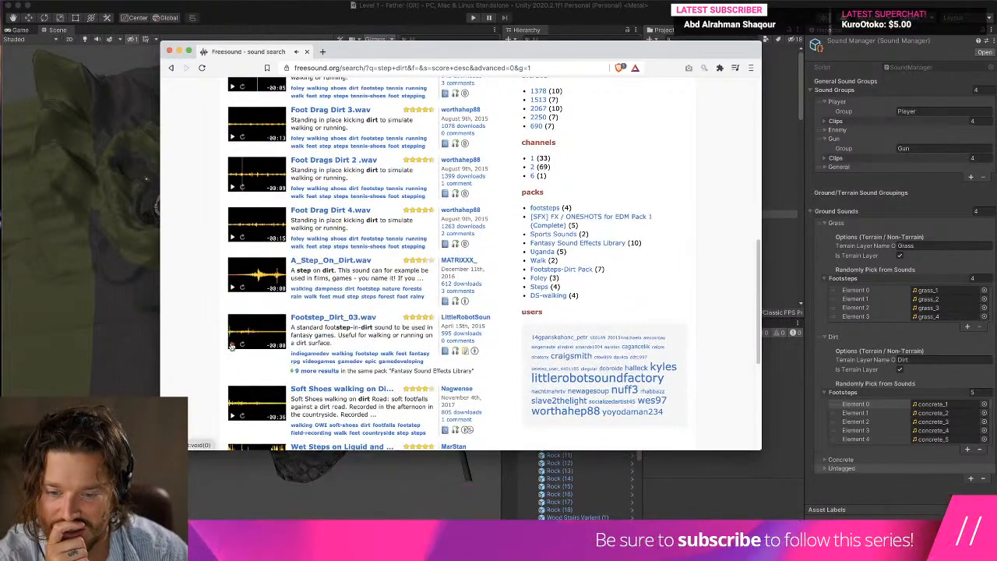
{"action": "left_click", "coordinate": [232, 417]}
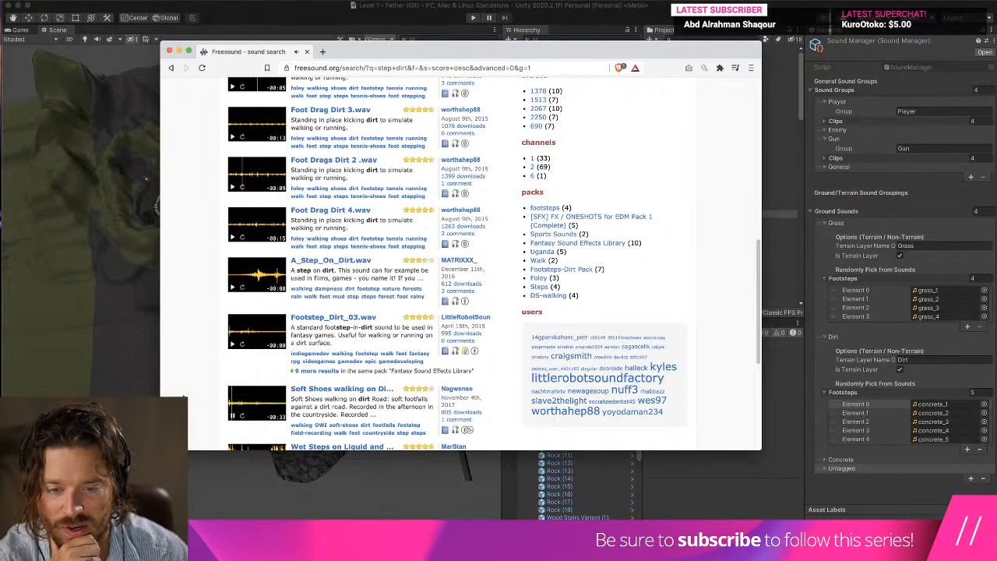
{"action": "scroll", "coordinate": [436, 366], "scroll_direction": "down", "scroll_amount": 2}
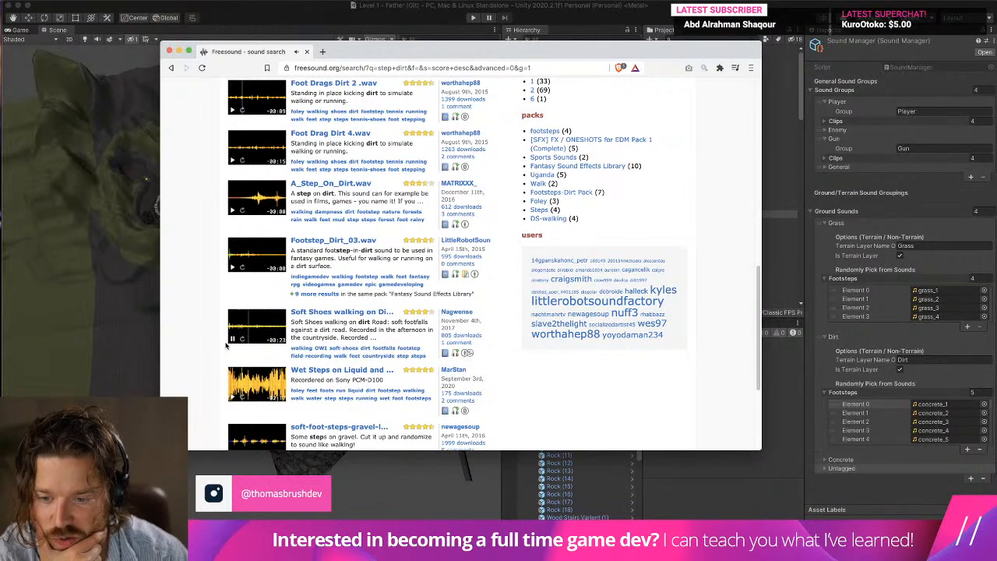
Preview the soft-foot-steps-gravel result from the dirt footstep search and open its sound page.
{"action": "scroll", "coordinate": [224, 352], "scroll_direction": "down", "scroll_amount": 2}
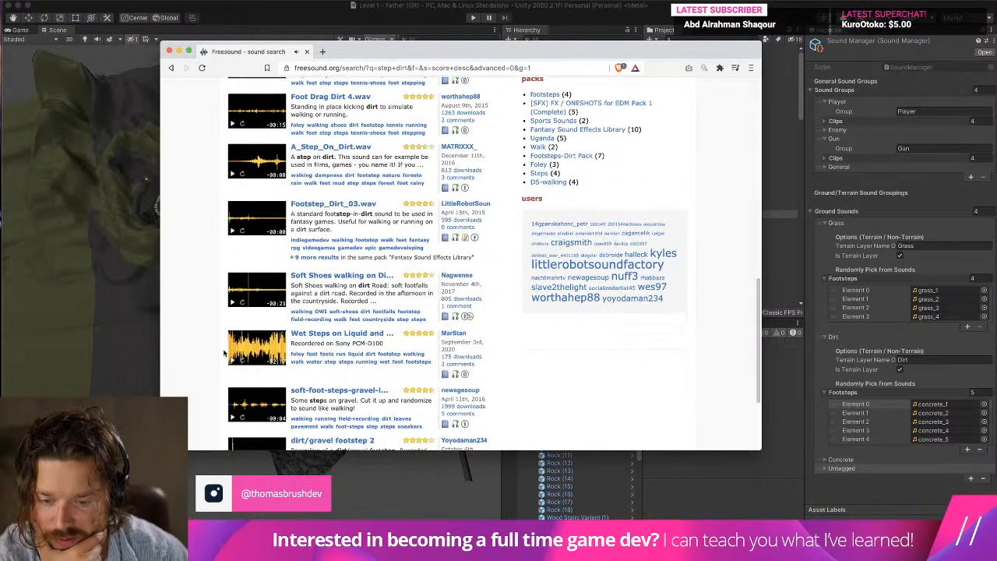
{"action": "left_click", "coordinate": [233, 419]}
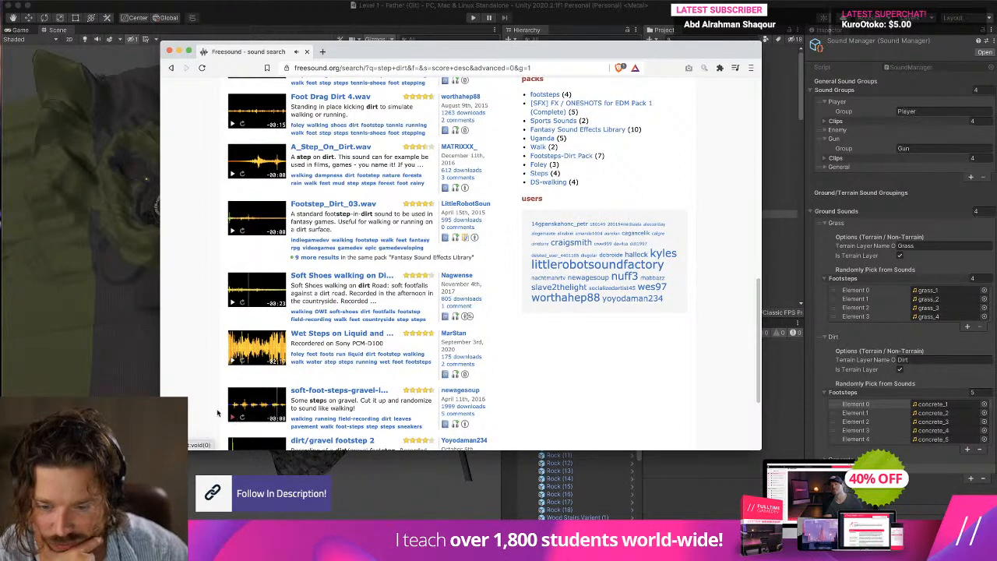
{"action": "scroll", "coordinate": [241, 401], "scroll_direction": "down", "scroll_amount": 1}
{"action": "left_click", "coordinate": [343, 358]}
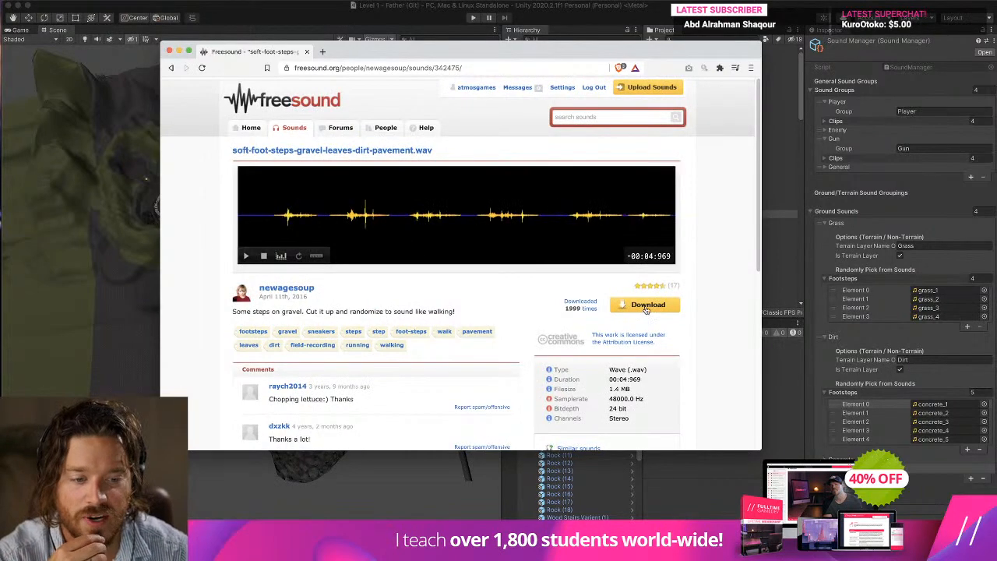
Download soft-foot-steps-gravel-leaves-dirt-pavement.wav in Waveform audio format and move the browser window out of the way.
{"action": "left_click", "coordinate": [646, 306]}
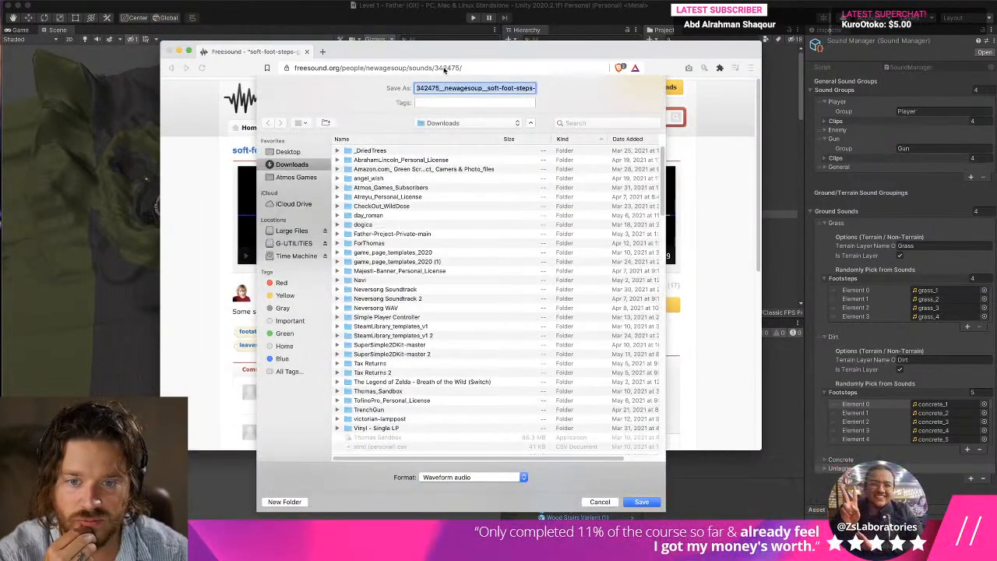
{"action": "left_click", "coordinate": [465, 123]}
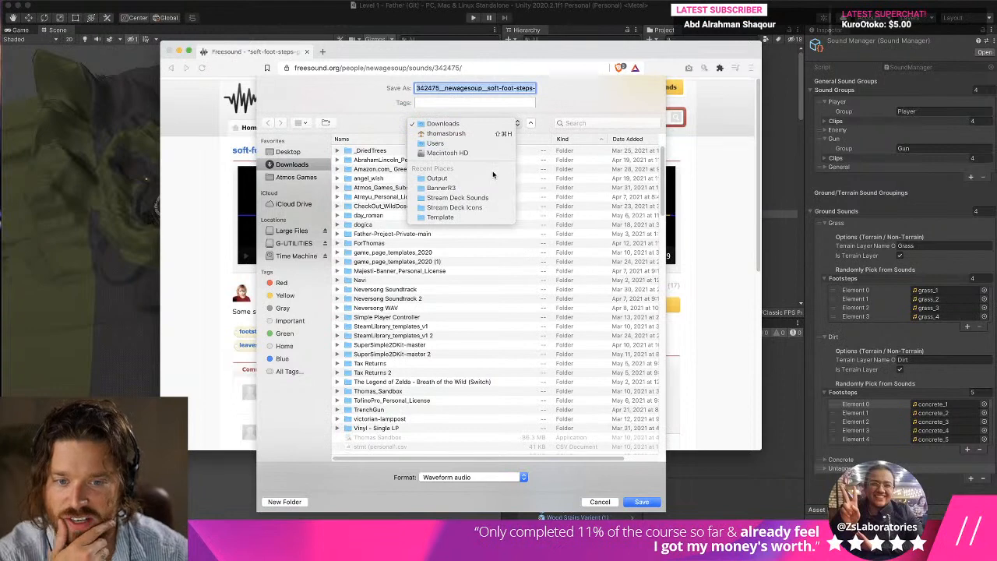
{"action": "left_click", "coordinate": [380, 148]}
{"action": "key", "text": "Return"}
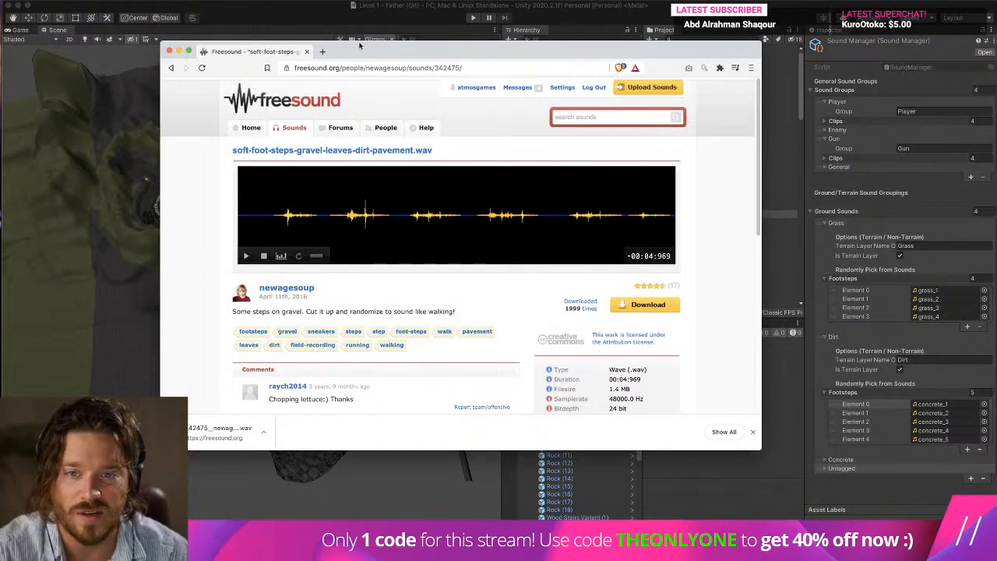
{"action": "left_click_drag", "start_coordinate": [359, 53], "coordinate": [995, 59]}
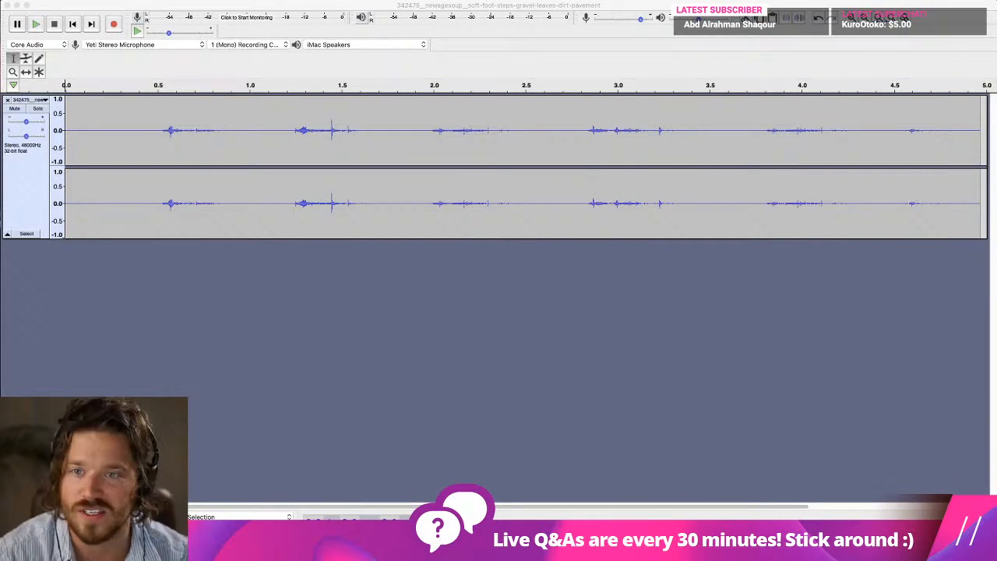
Switch to Audacity and check which version is installed in its About information.
{"action": "left_click", "coordinate": [48, 1]}
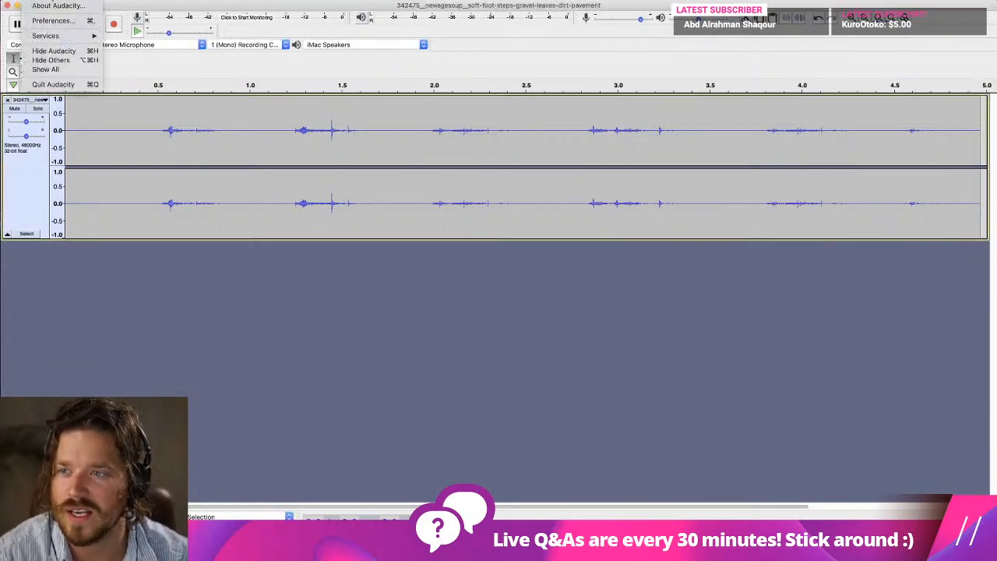
{"action": "left_click", "coordinate": [48, 5]}
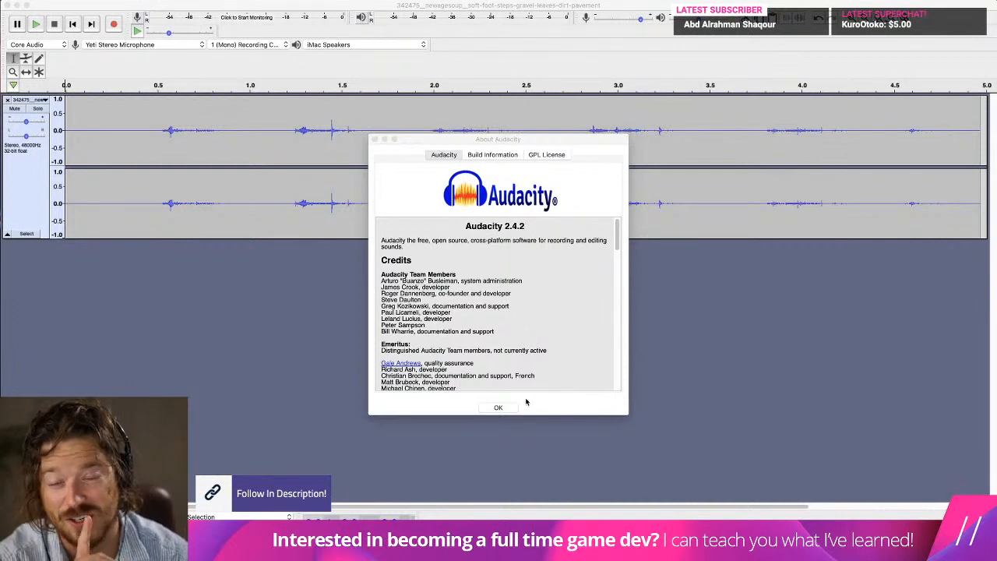
{"action": "left_click", "coordinate": [502, 407]}
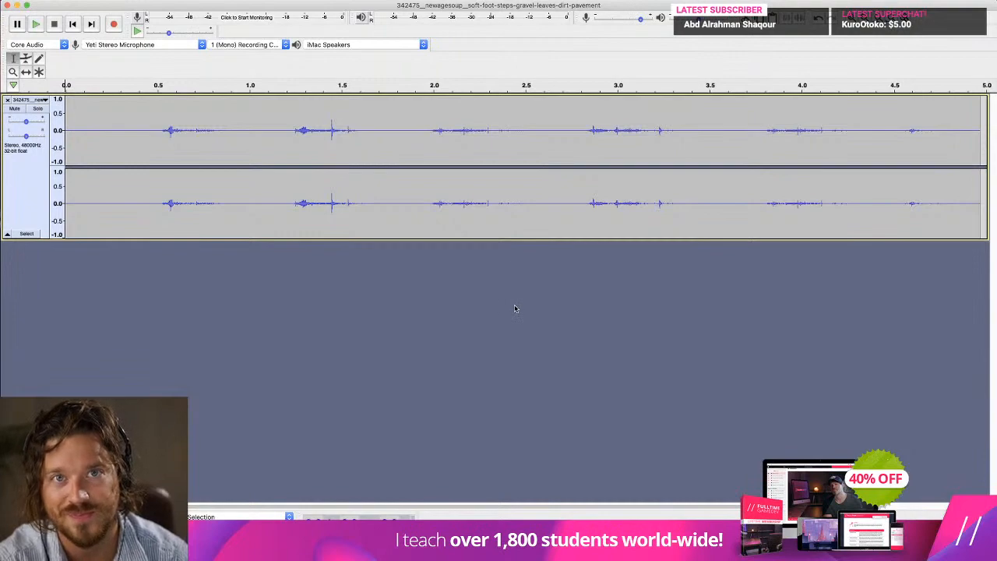
Quit the old Audacity version with the footstep file still open.
{"action": "left_click_drag", "start_coordinate": [103, 8], "coordinate": [180, 32]}
{"action": "left_click", "coordinate": [38, 1]}
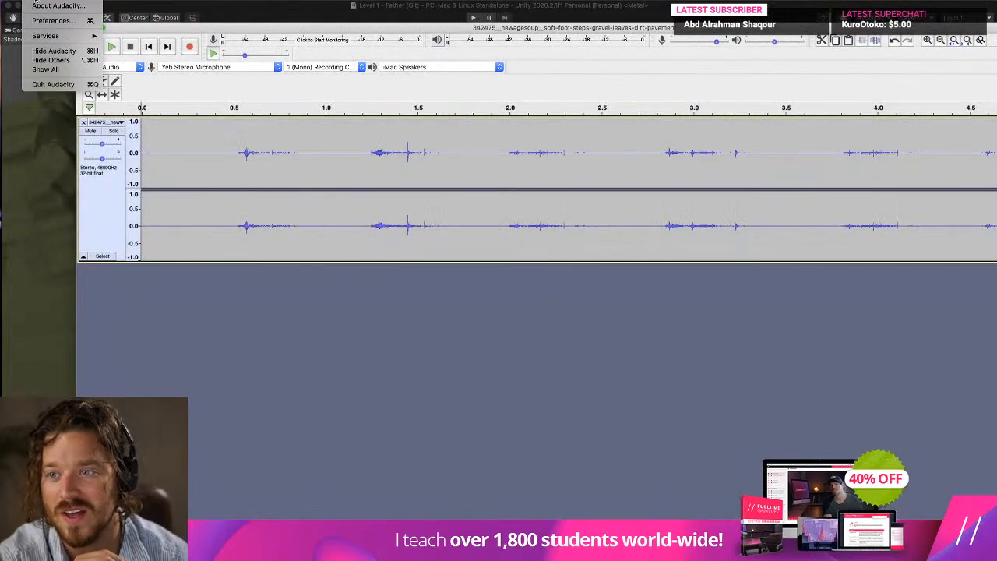
{"action": "left_click", "coordinate": [78, 84]}
{"action": "left_click", "coordinate": [530, 183]}
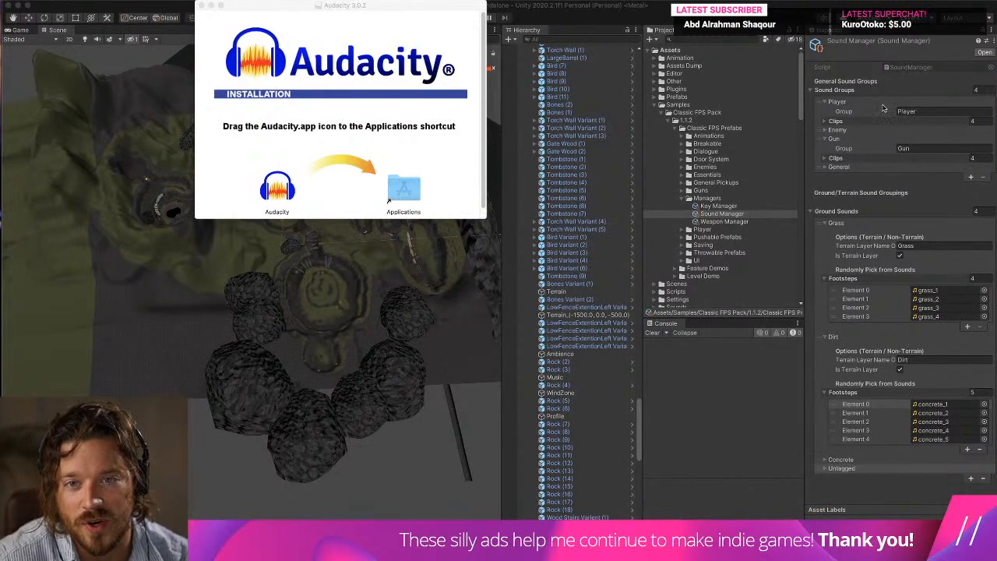
Install Audacity 3.0.2 into the Applications folder and close the installer window.
{"action": "left_click_drag", "start_coordinate": [277, 186], "coordinate": [404, 189]}
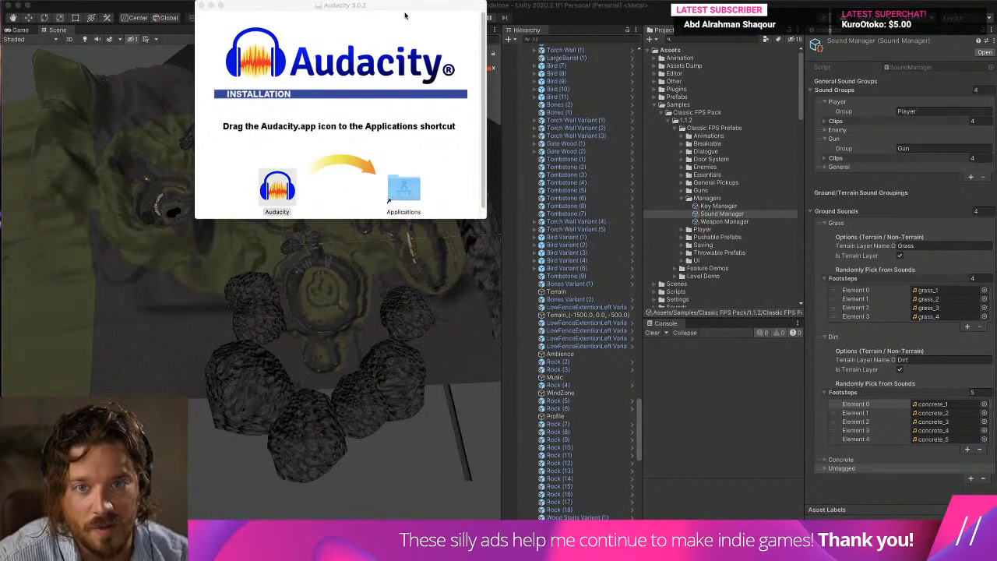
{"action": "left_click", "coordinate": [751, 161]}
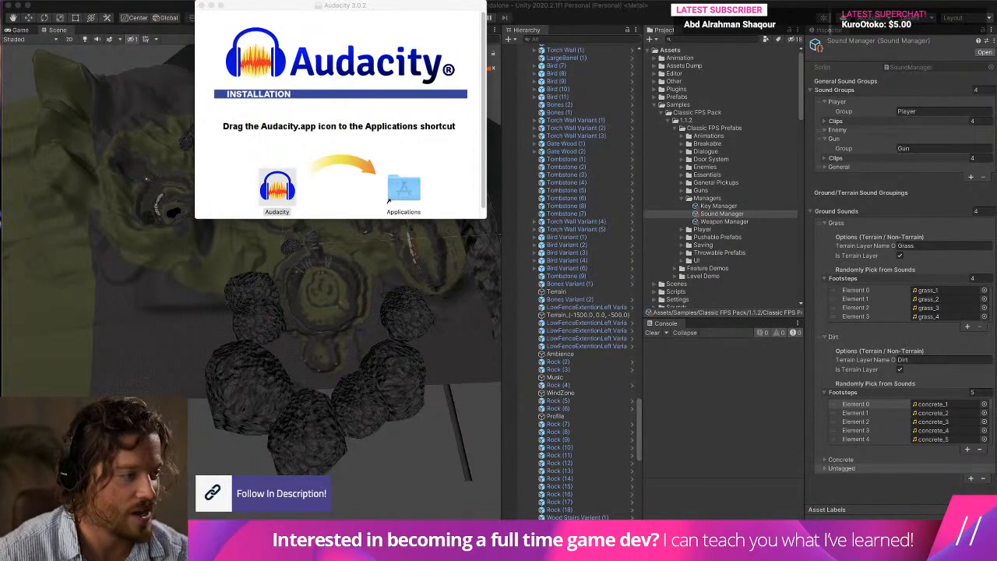
{"action": "left_click", "coordinate": [202, 6]}
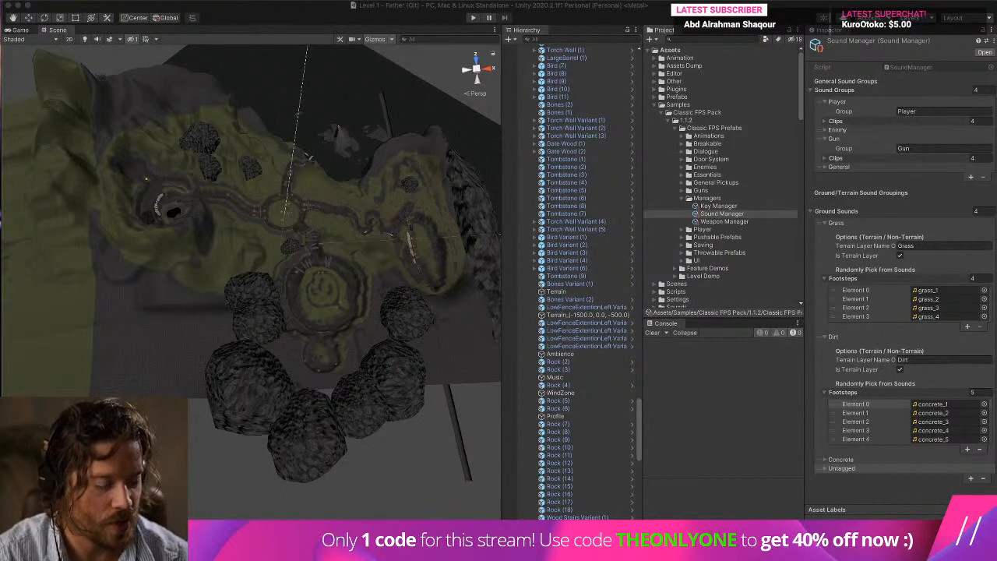
Launch Audacity 3.0.2, dismiss the welcome message and enlarge its window to fill the screen.
{"action": "left_click", "coordinate": [597, 515]}
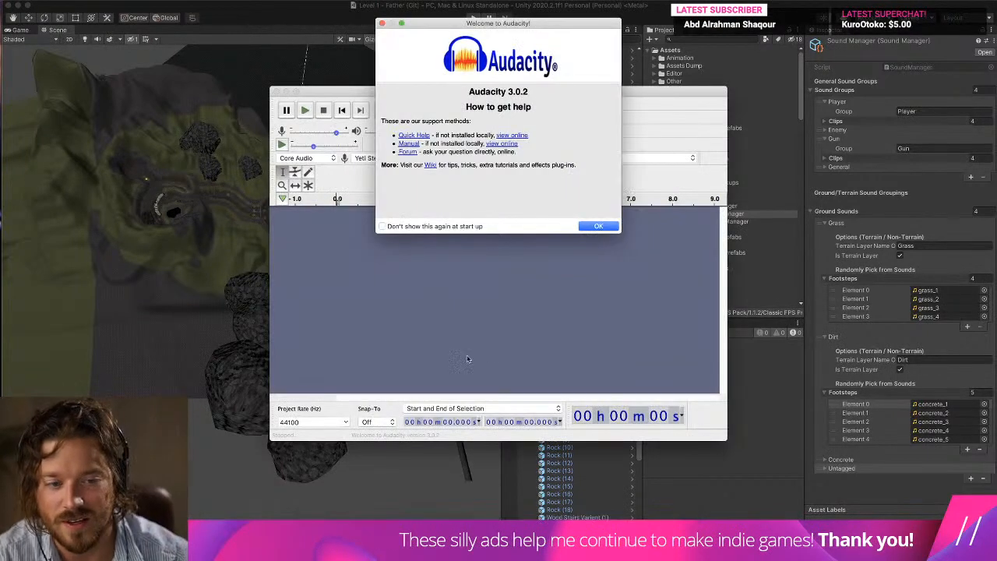
{"action": "left_click", "coordinate": [598, 226]}
{"action": "left_click_drag", "start_coordinate": [260, 91], "coordinate": [9, 3]}
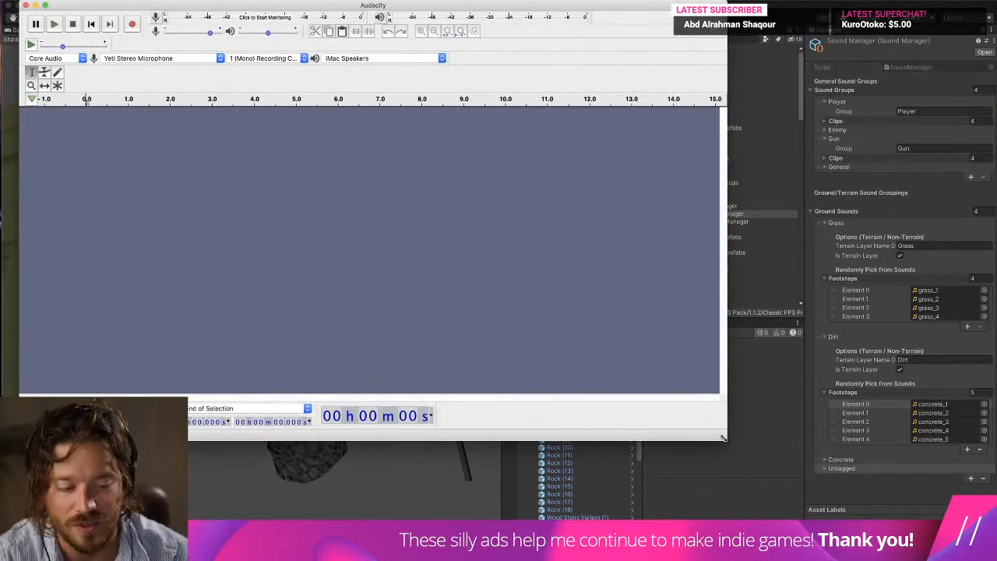
{"action": "left_click_drag", "start_coordinate": [726, 439], "coordinate": [995, 549]}
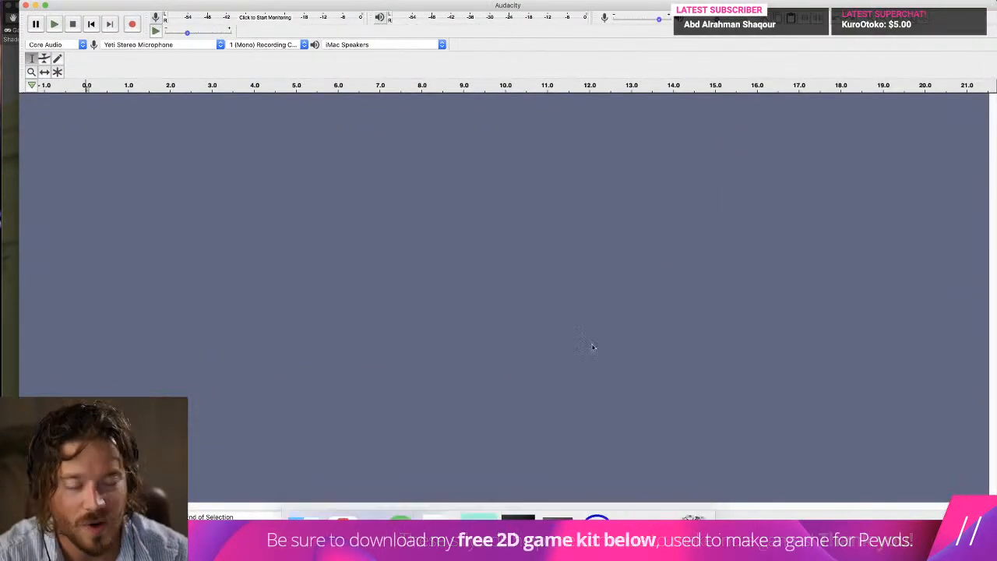
{"action": "left_click_drag", "start_coordinate": [17, 9], "coordinate": [1, 7]}
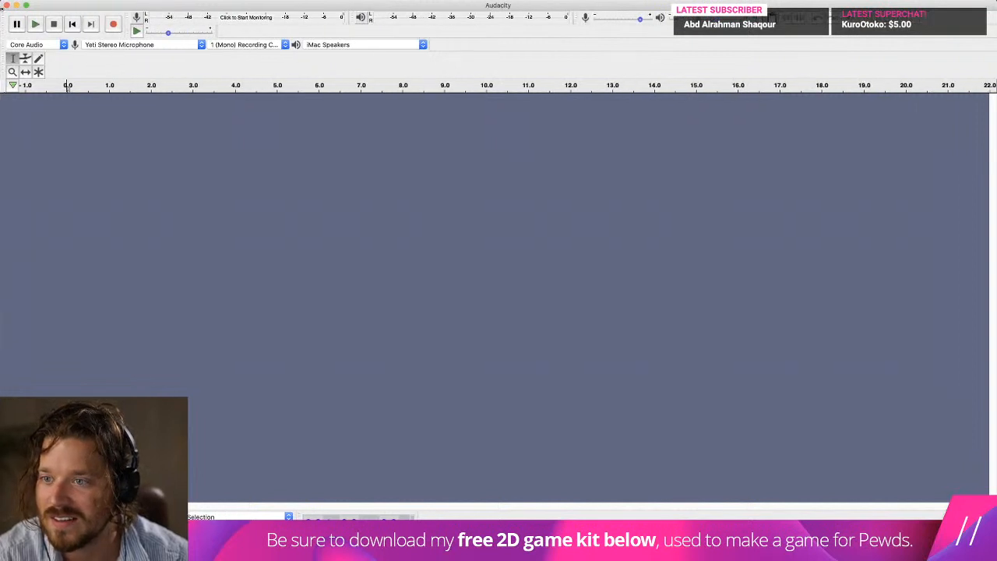
Import the downloaded soft-foot-steps-gravel-leaves-dirt-pavement WAV file into the empty Audacity project.
{"action": "mouse_move", "coordinate": [303, 545]}
{"action": "left_click", "coordinate": [399, 539]}
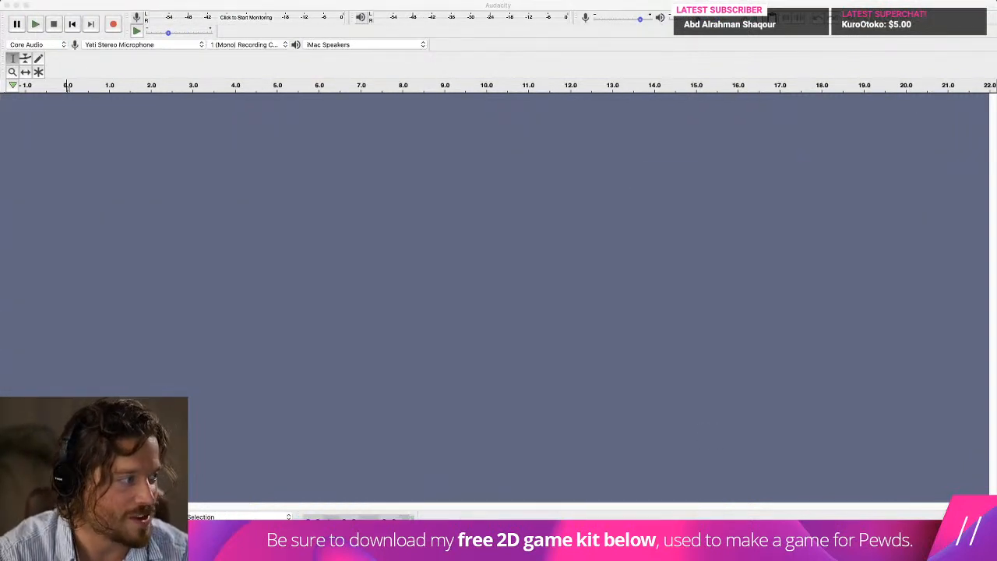
{"action": "left_click_drag", "start_coordinate": [996, 174], "coordinate": [629, 174]}
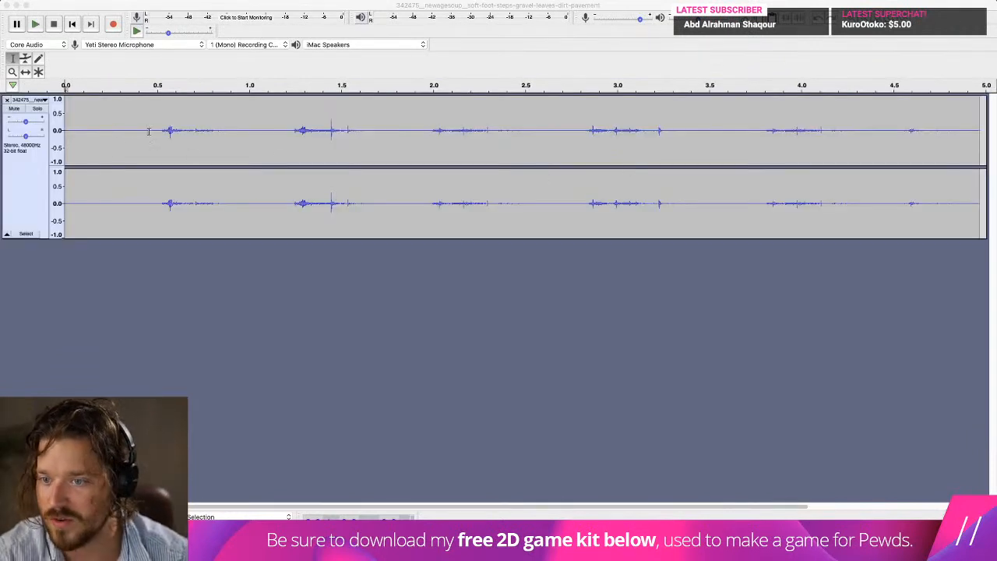
Delete about 0.45 s of silence before the first footstep and raise the track's gain slightly.
{"action": "left_click", "coordinate": [147, 131]}
{"action": "left_click_drag", "start_coordinate": [148, 131], "coordinate": [4, 129]}
{"action": "key", "text": "Delete"}
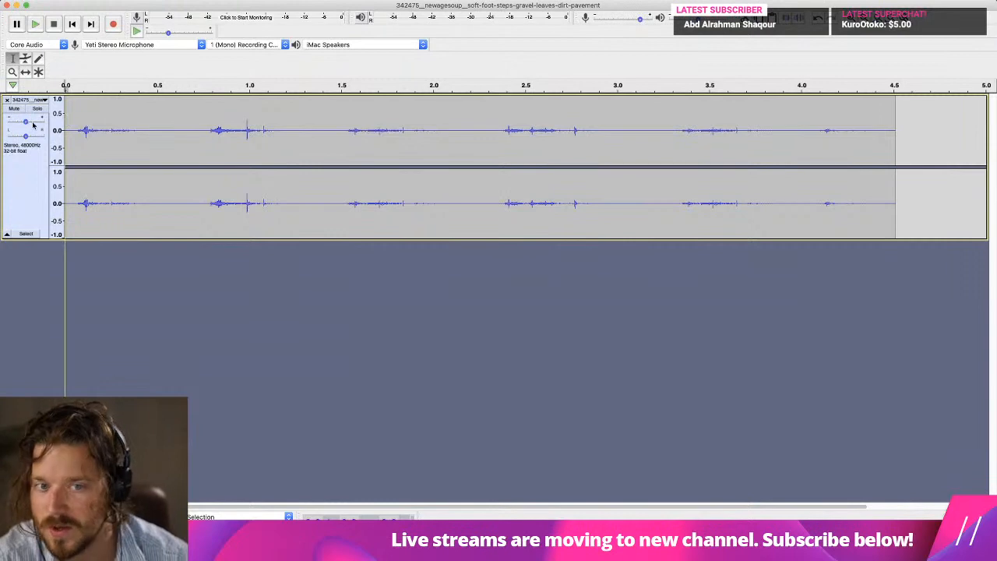
{"action": "left_click_drag", "start_coordinate": [31, 122], "coordinate": [35, 123]}
{"action": "mouse_move", "coordinate": [36, 124]}
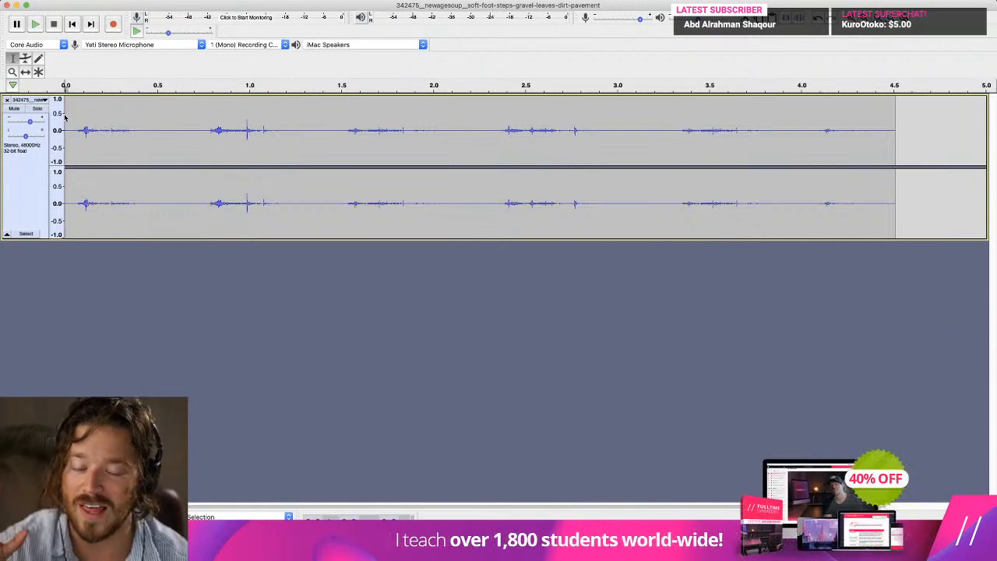
Play the trimmed footstep track from its start to check the audio, and stop playback.
{"action": "key", "text": "super+Tab"}
{"action": "key", "text": "super+Tab"}
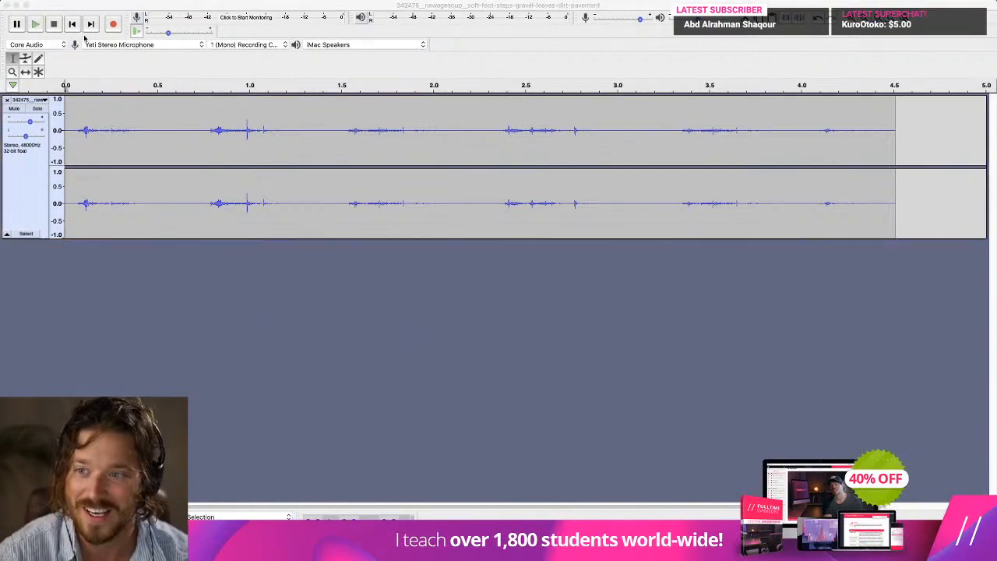
{"action": "left_click", "coordinate": [74, 25]}
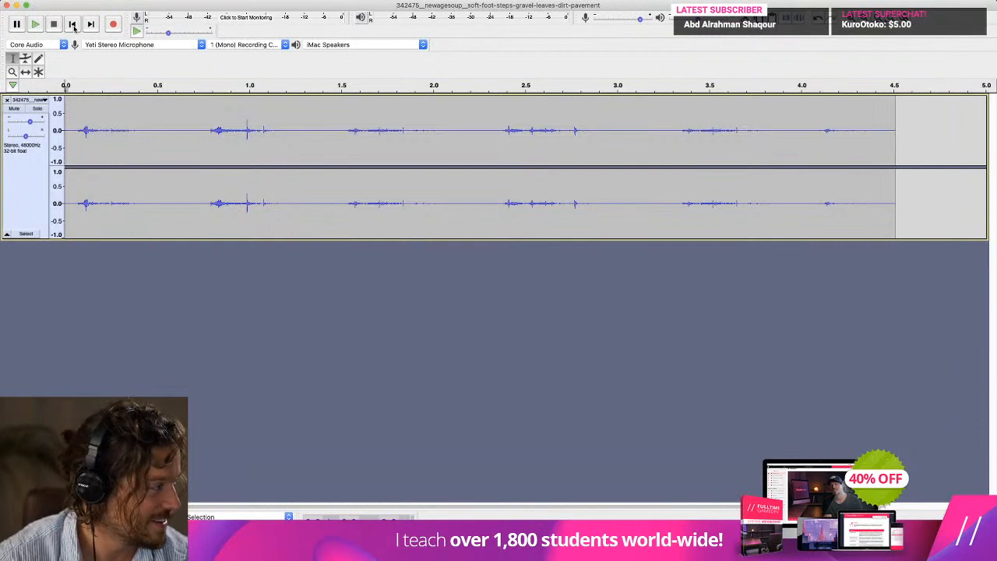
{"action": "key", "text": "space"}
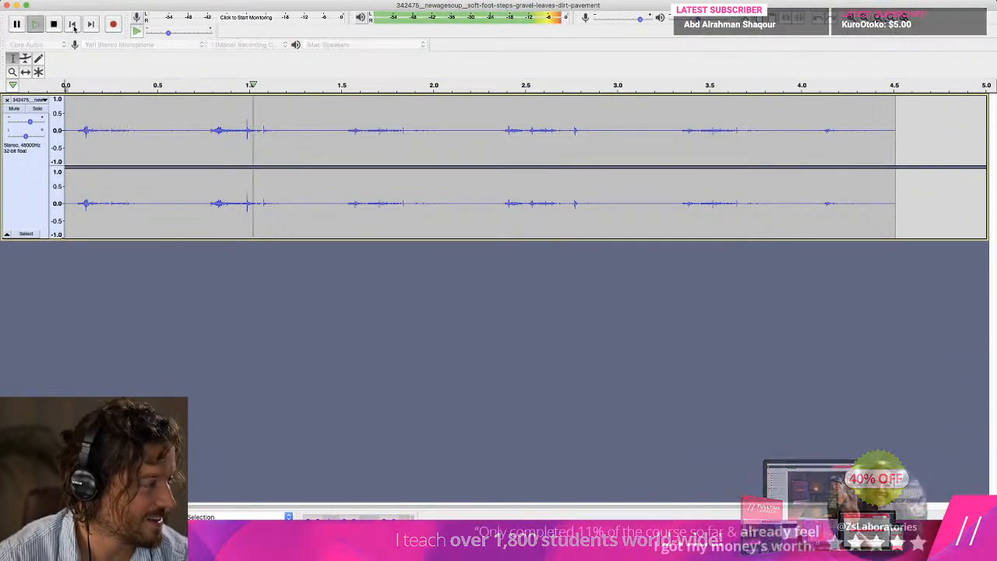
{"action": "left_click", "coordinate": [55, 25]}
Try External Headphones as the playback device and play the footstep track from its start.
{"action": "left_click", "coordinate": [158, 47]}
{"action": "left_click", "coordinate": [159, 48]}
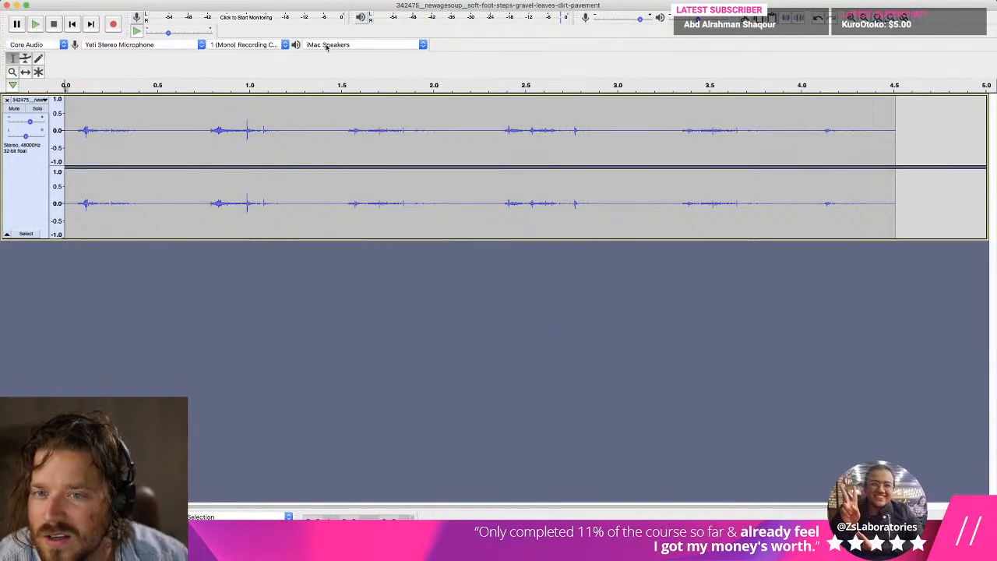
{"action": "left_click", "coordinate": [367, 46]}
{"action": "left_click", "coordinate": [366, 36]}
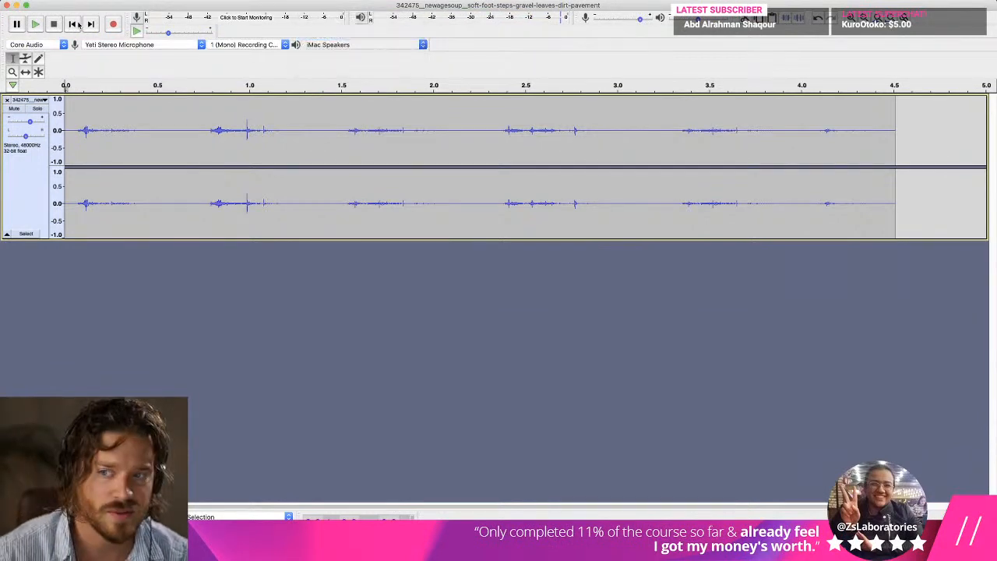
{"action": "left_click", "coordinate": [72, 24]}
{"action": "key", "text": "space"}
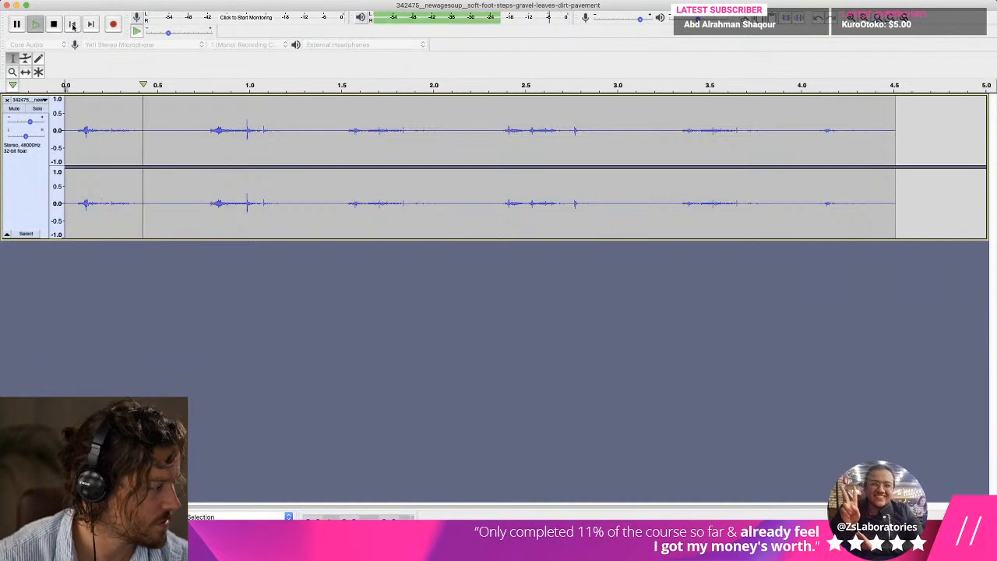
{"action": "key", "text": "space"}
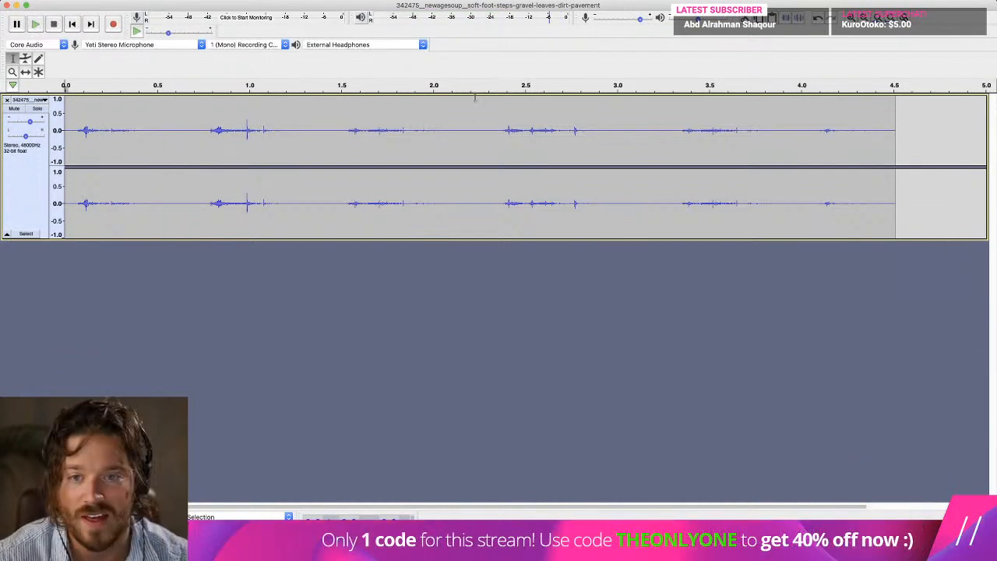
Set the playback device to Multi-Output Device and test it by playing the footstep track from its start.
{"action": "left_click", "coordinate": [319, 45]}
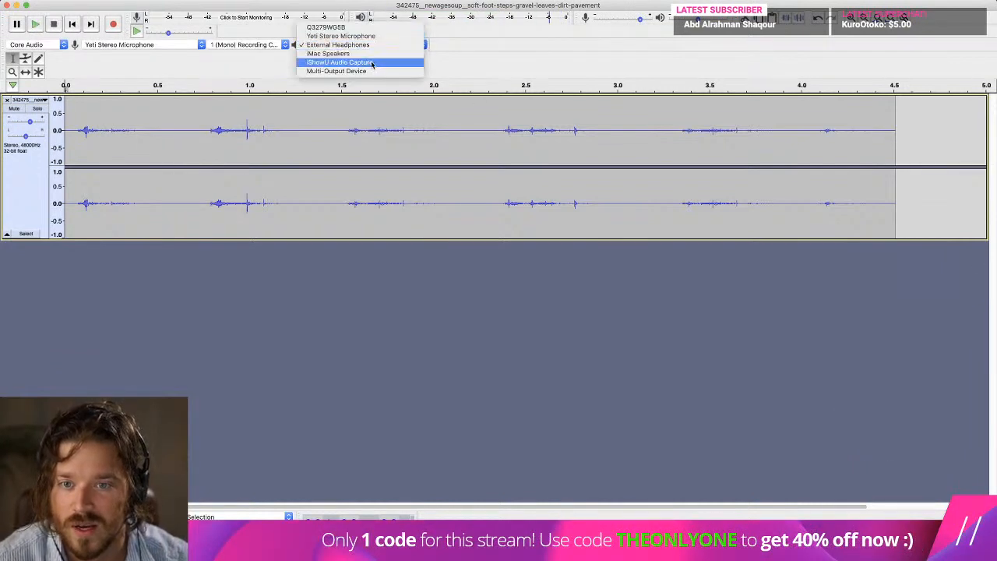
{"action": "left_click", "coordinate": [372, 71]}
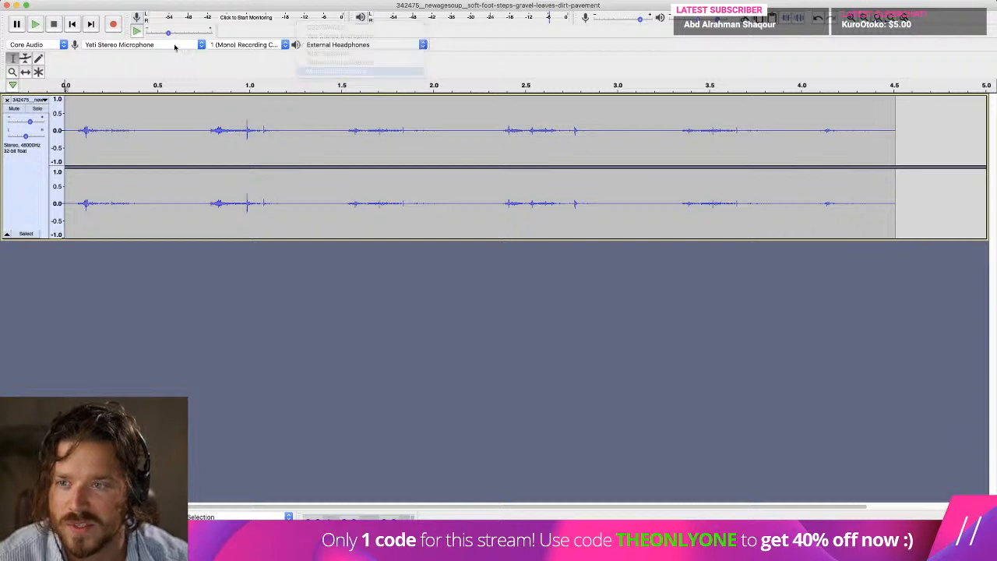
{"action": "left_click", "coordinate": [72, 24]}
{"action": "key", "text": "space"}
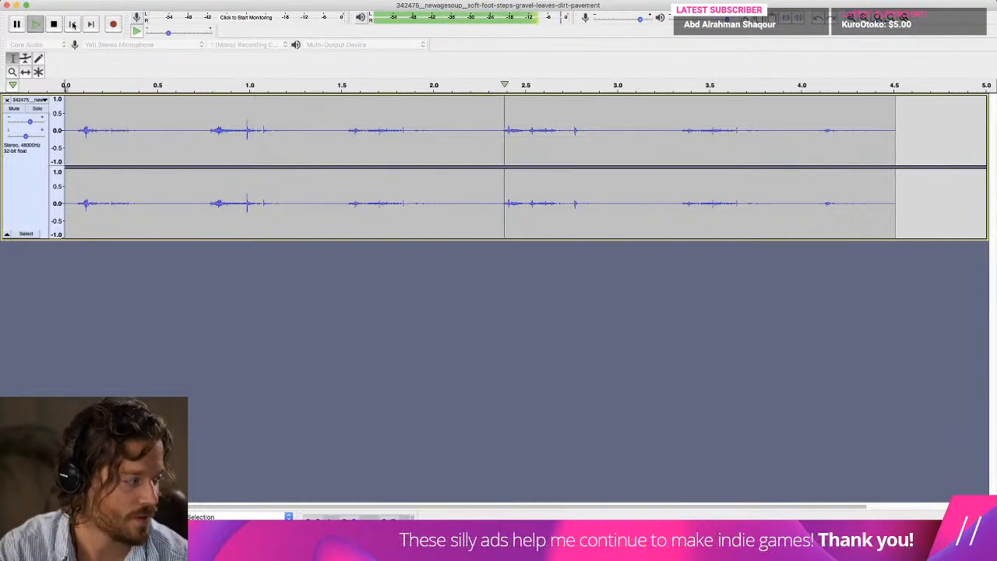
{"action": "key", "text": "space"}
Stop playback and select the second footstep in the track, from about 0.8 s to 1.2 s.
{"action": "left_click", "coordinate": [204, 132]}
{"action": "left_click", "coordinate": [209, 134]}
{"action": "key", "text": "space"}
{"action": "left_click", "coordinate": [304, 132], "text": "shift"}
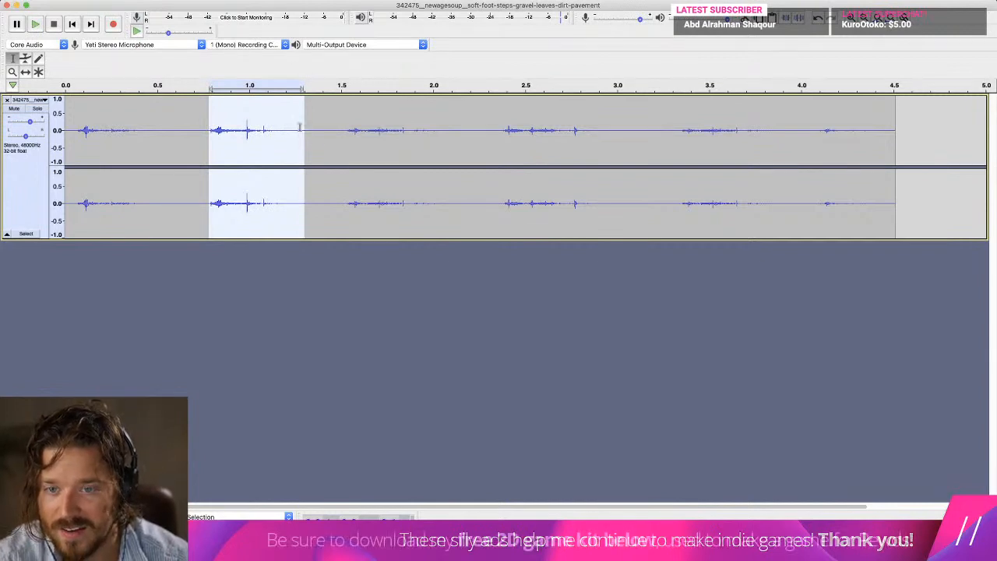
{"action": "left_click", "coordinate": [300, 130]}
{"action": "left_click", "coordinate": [311, 129]}
{"action": "left_click", "coordinate": [274, 129], "text": "shift"}
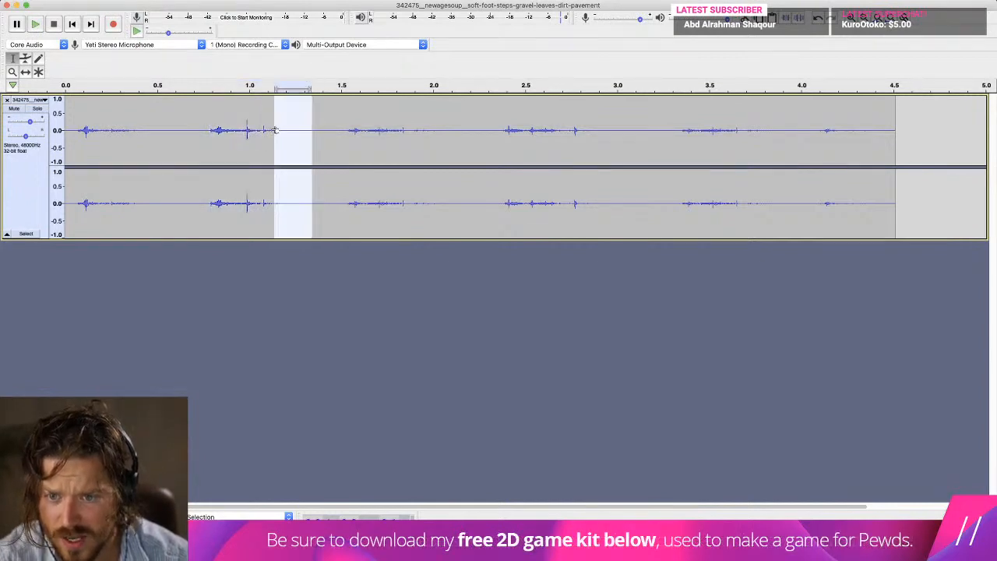
{"action": "left_click_drag", "start_coordinate": [210, 130], "coordinate": [286, 130]}
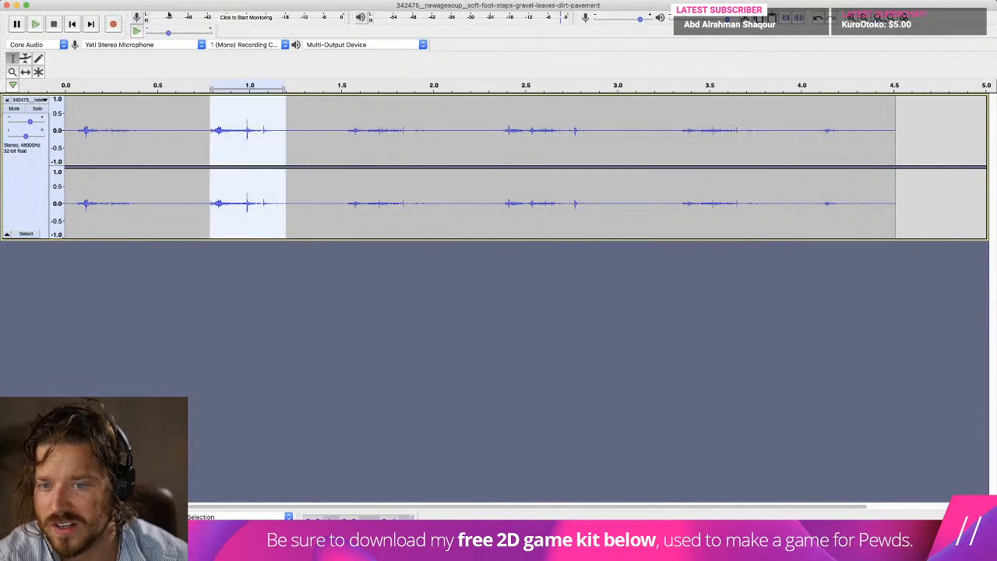
{"action": "left_click", "coordinate": [70, 1]}
{"action": "left_click", "coordinate": [70, 1]}
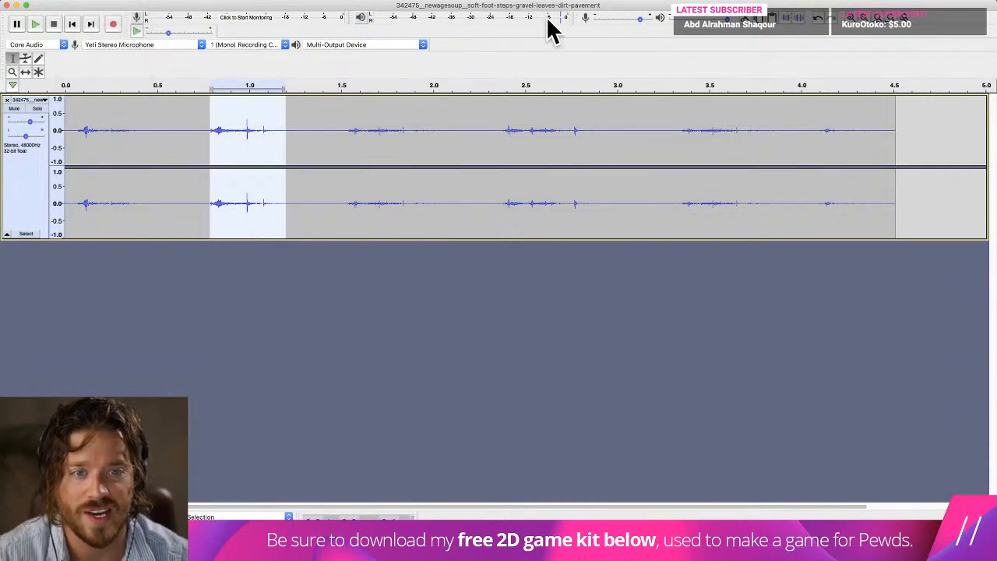
Audition the selected second footstep, lower the track's gain slightly, and replay the selection.
{"action": "key", "text": "space"}
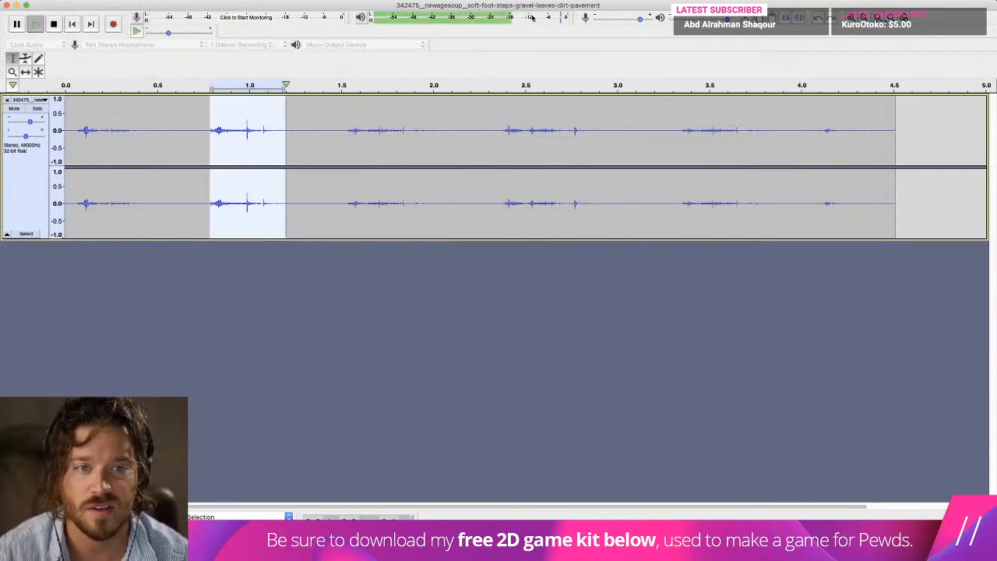
{"action": "left_click_drag", "start_coordinate": [29, 123], "coordinate": [25, 123]}
{"action": "key", "text": "space"}
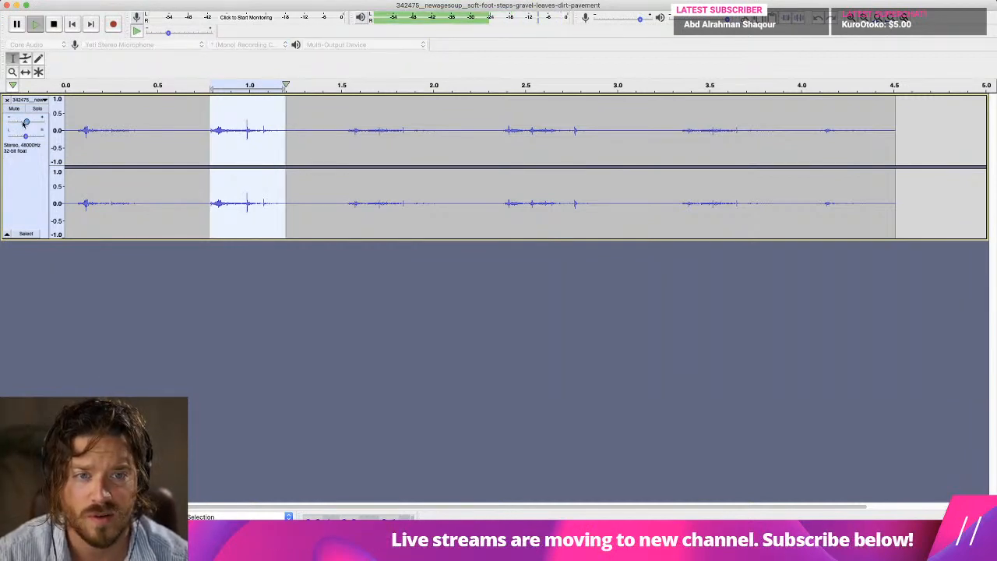
Start a WAV export of the footstep audio and browse through Atmos Games to the project's Sounds folder.
{"action": "left_click", "coordinate": [67, 2]}
{"action": "mouse_move", "coordinate": [119, 64]}
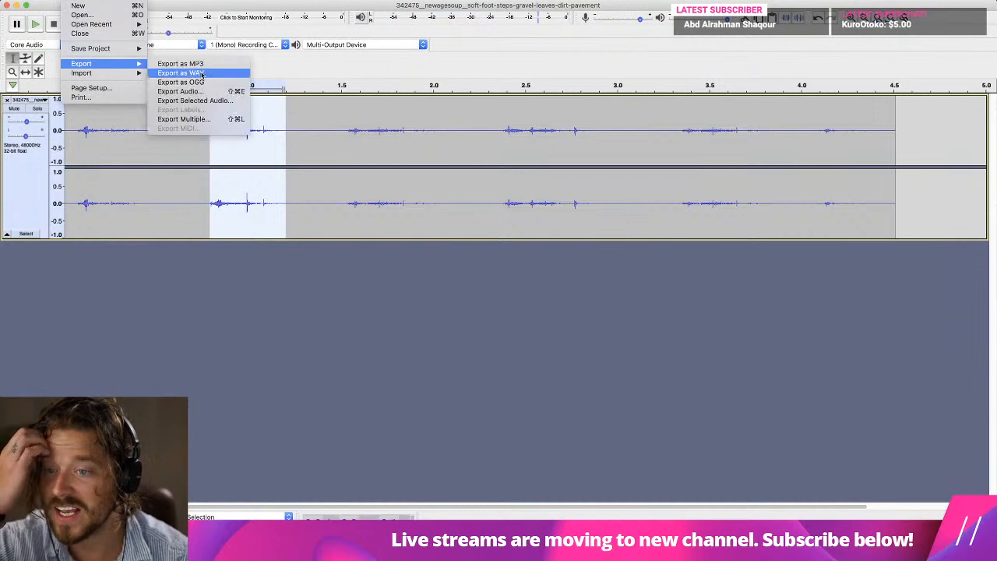
{"action": "left_click", "coordinate": [204, 73]}
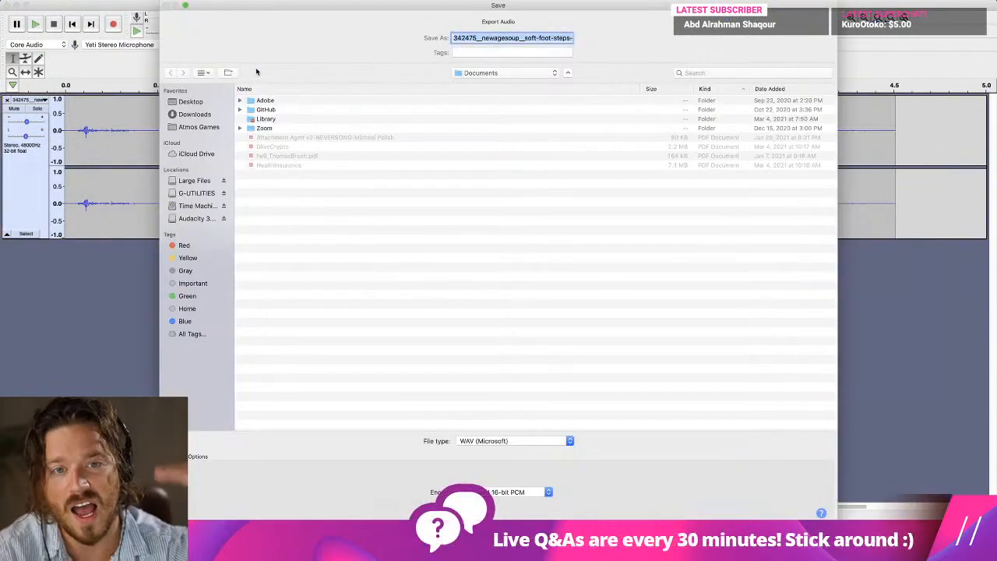
{"action": "left_click", "coordinate": [509, 72]}
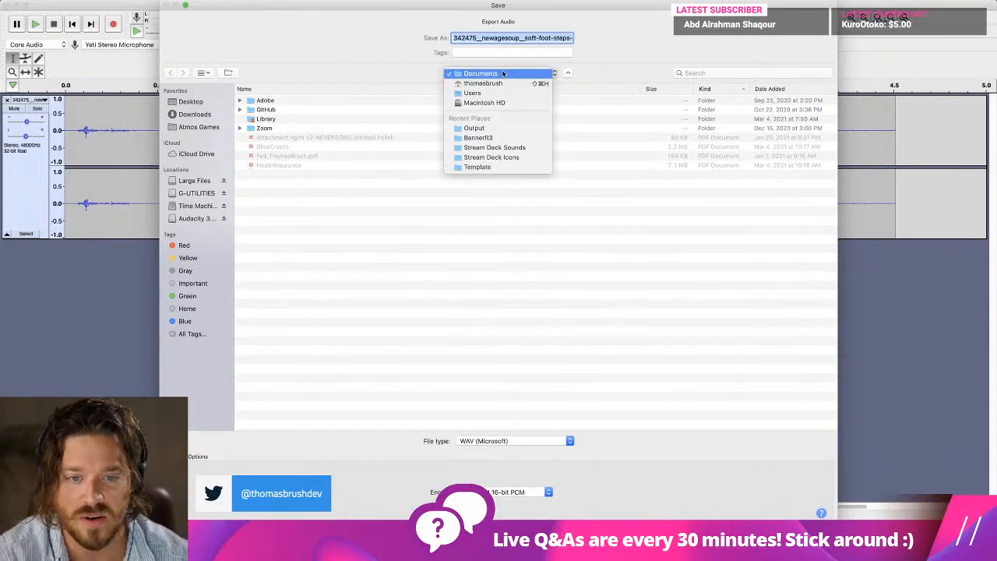
{"action": "left_click", "coordinate": [511, 73]}
{"action": "left_click", "coordinate": [199, 127]}
{"action": "key", "text": "Return"}
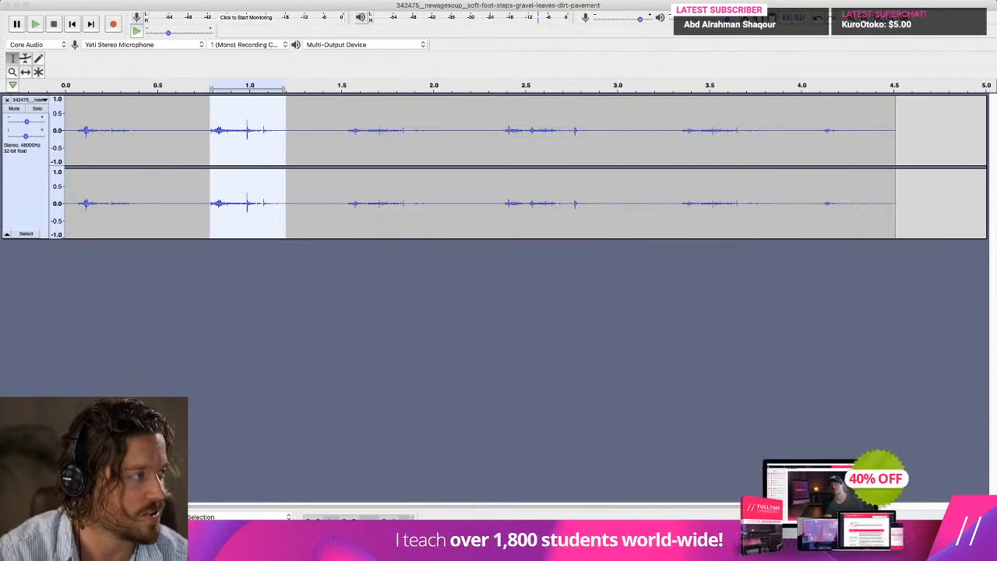
Export the audio to the Sounds folder as step_dirt_1.wav, in WAV (Microsoft) format with Signed 16-bit PCM encoding.
{"action": "key", "text": "super+shift+e"}
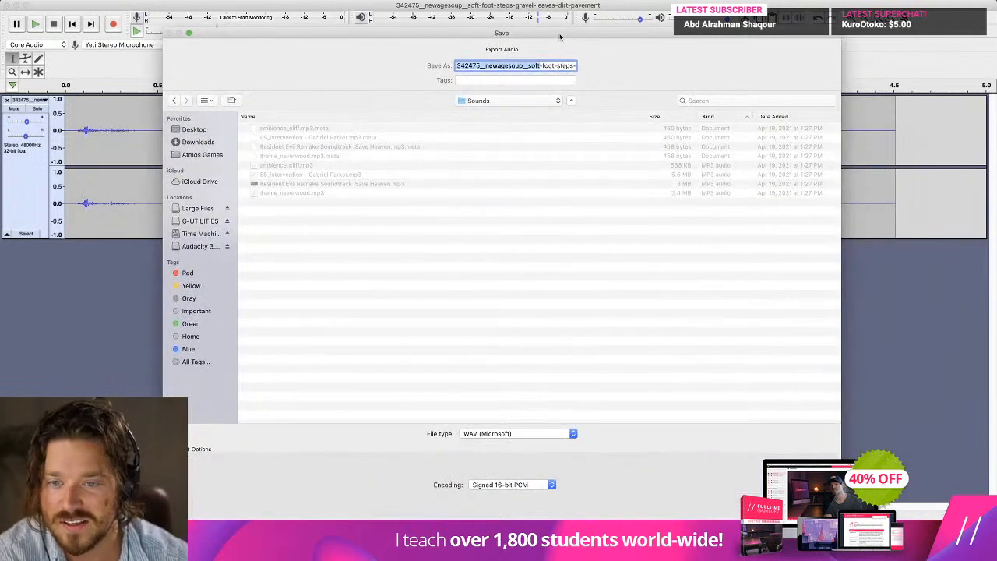
{"action": "left_click_drag", "start_coordinate": [545, 69], "coordinate": [404, 68]}
{"action": "key", "text": "BackSpace"}
{"action": "key", "text": "BackSpace"}
{"action": "left_click_drag", "start_coordinate": [540, 68], "coordinate": [419, 71]}
{"action": "key", "text": "BackSpace"}
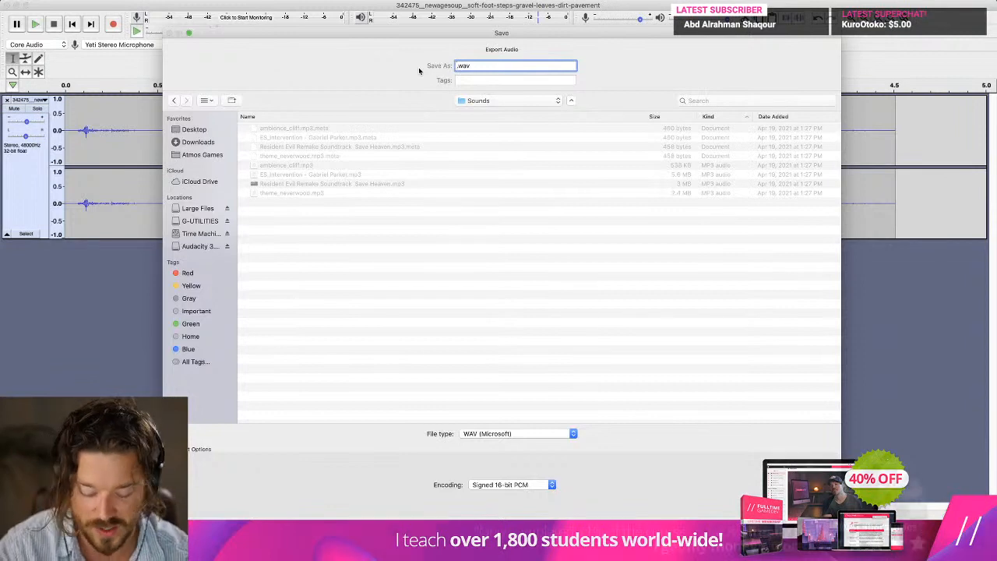
{"action": "type", "text": "step"}
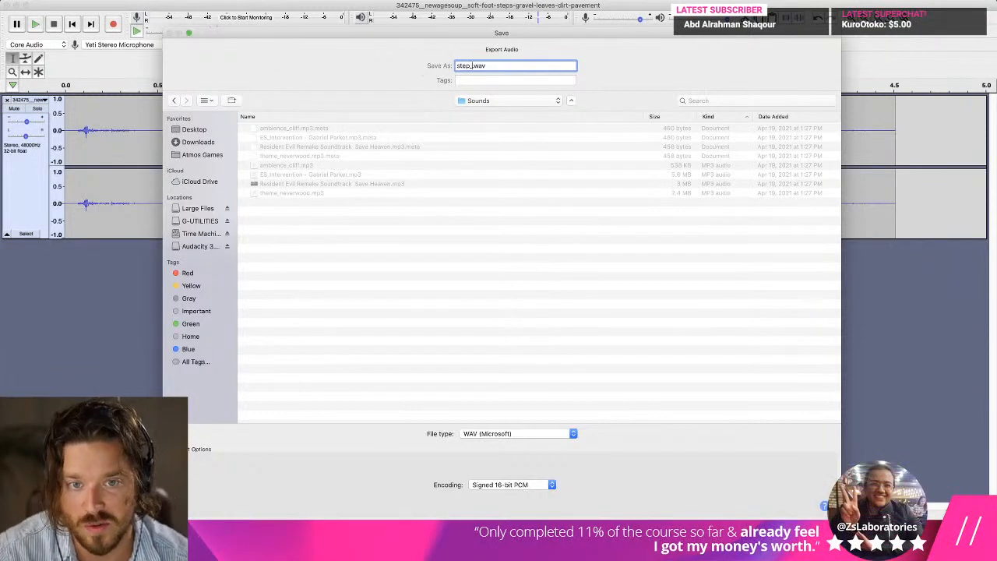
{"action": "type", "text": "_ground"}
{"action": "key", "text": "BackSpace"}
{"action": "key", "text": "BackSpace"}
{"action": "key", "text": "BackSpace"}
{"action": "key", "text": "BackSpace"}
{"action": "key", "text": "BackSpace"}
{"action": "key", "text": "BackSpace"}
{"action": "type", "text": "dirt_1"}
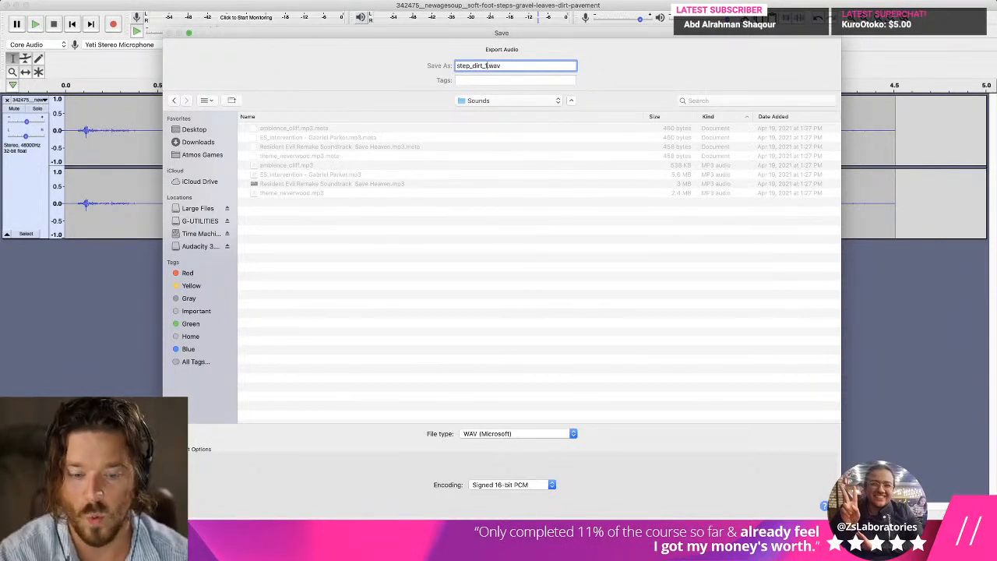
{"action": "key", "text": "Return"}
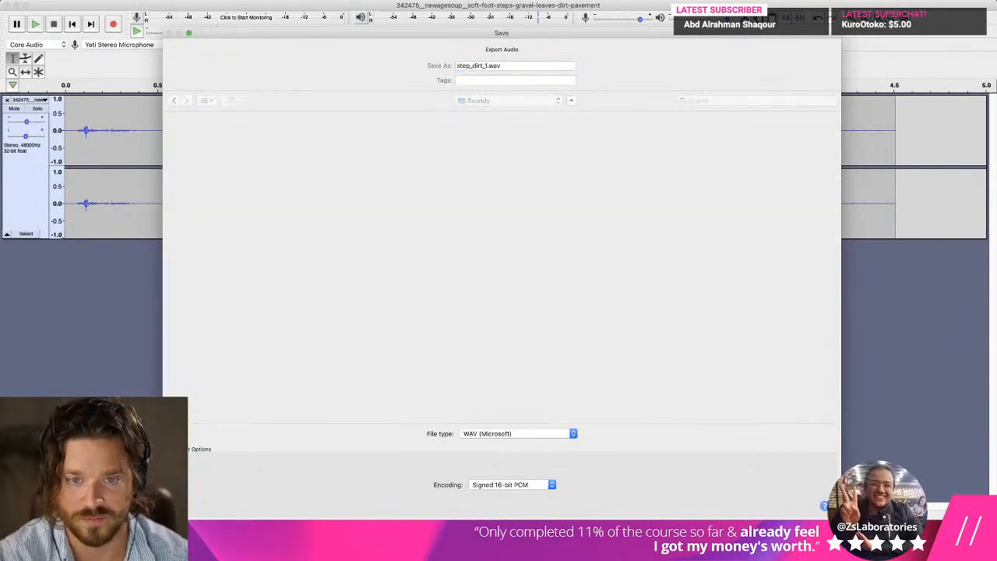
{"action": "key", "text": "Return"}
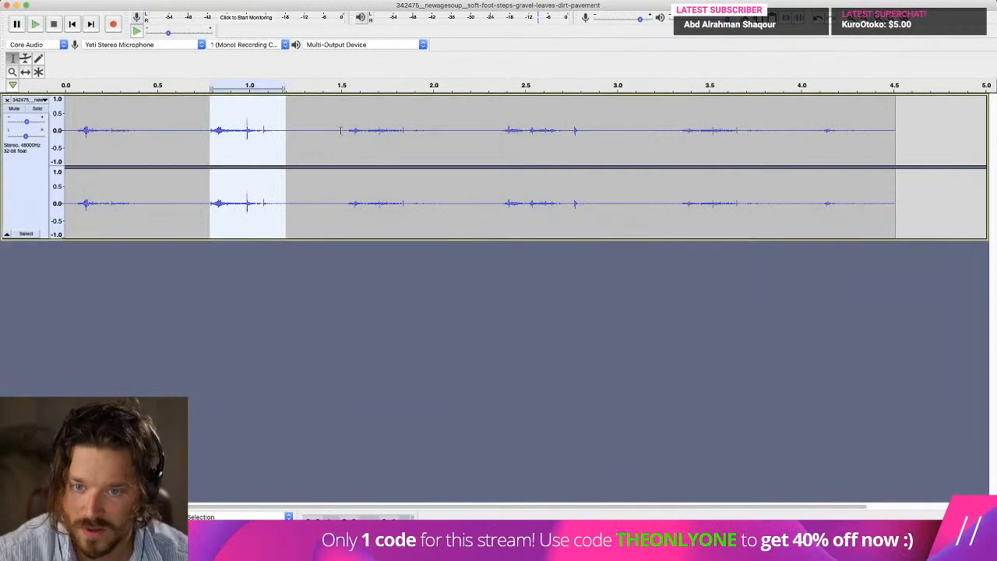
Select the third footstep, from about 1.53 s to 2.05 s, and raise the track's gain slightly while auditioning it.
{"action": "left_click", "coordinate": [347, 130]}
{"action": "left_click", "coordinate": [443, 131], "text": "shift"}
{"action": "key", "text": "space"}
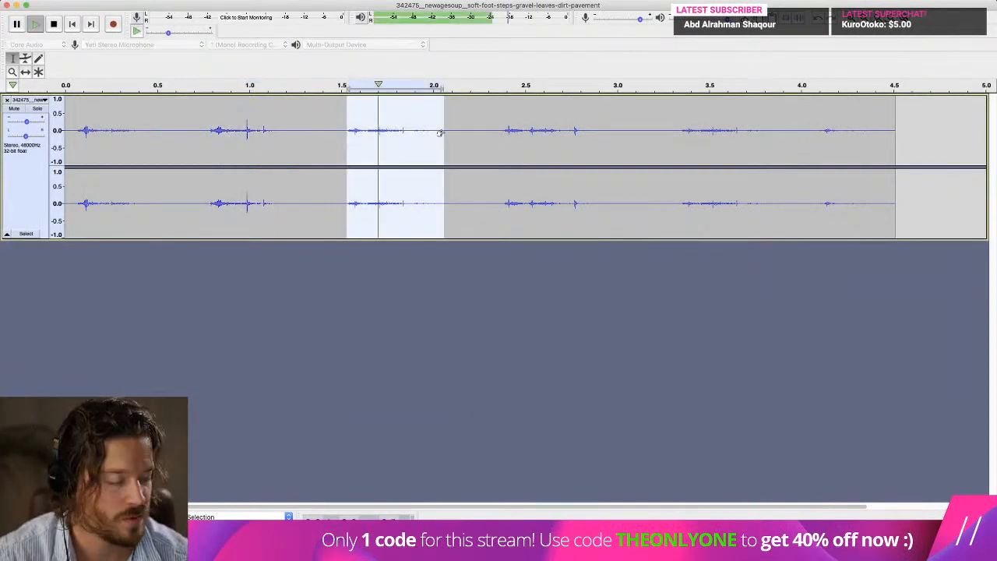
{"action": "key", "text": "space"}
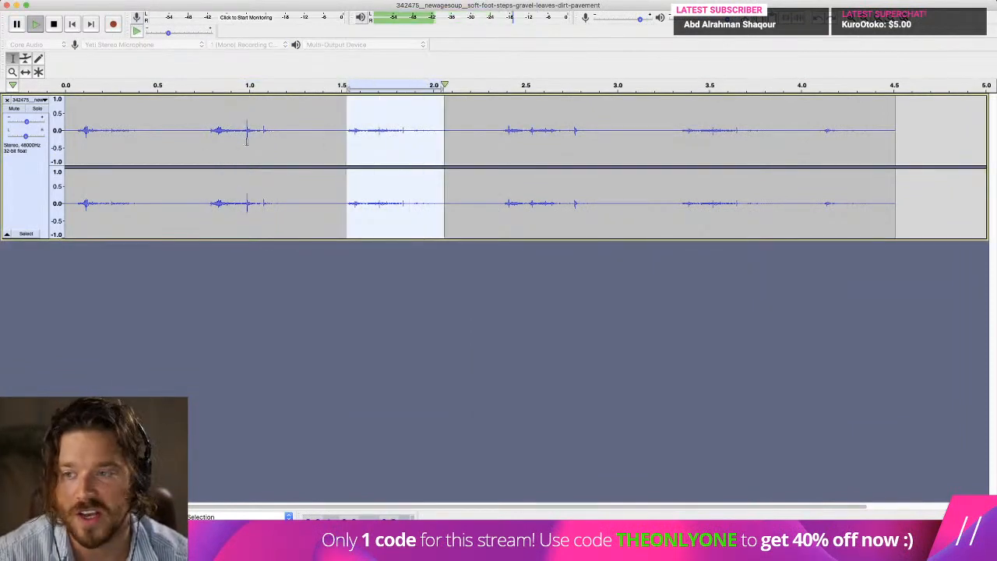
{"action": "left_click_drag", "start_coordinate": [28, 122], "coordinate": [34, 127]}
{"action": "key", "text": "space"}
{"action": "key", "text": "space"}
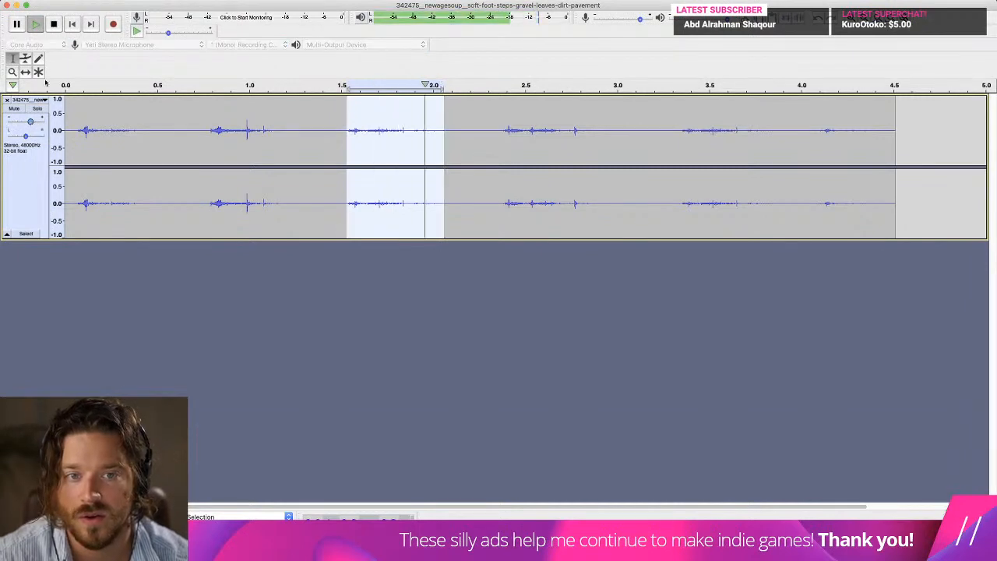
Export only the selected third footstep to the Sounds folder as step_dirt_2.wav, accepting the metadata tags unchanged.
{"action": "left_click", "coordinate": [72, 0]}
{"action": "mouse_move", "coordinate": [86, 63]}
{"action": "left_click", "coordinate": [222, 101]}
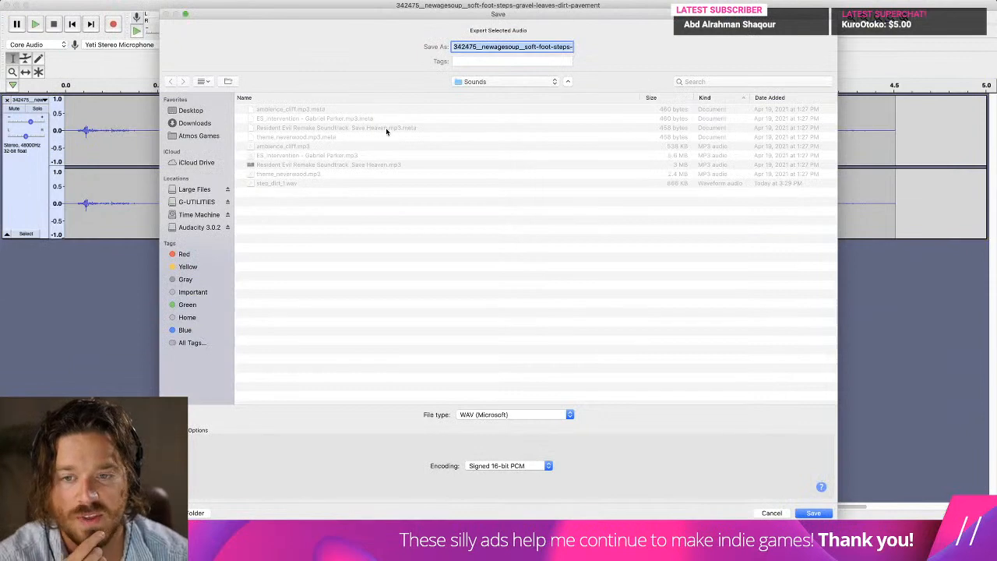
{"action": "left_click", "coordinate": [285, 184]}
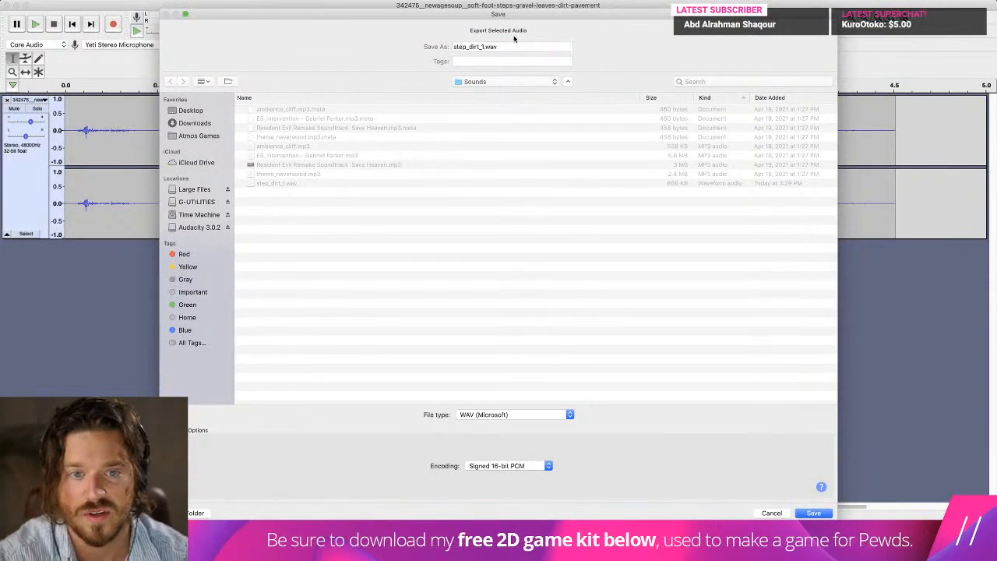
{"action": "left_click", "coordinate": [482, 47]}
{"action": "key", "text": "Return"}
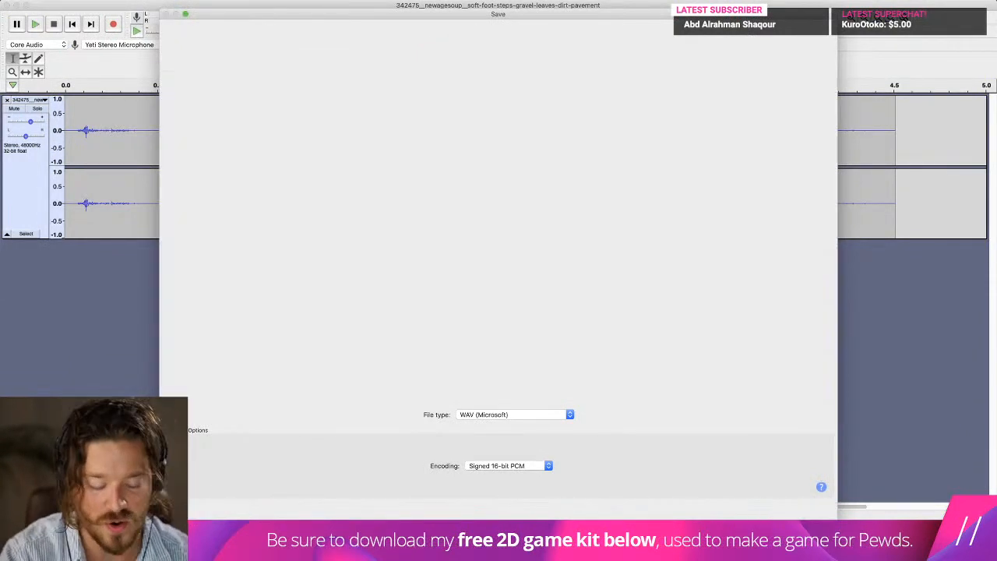
{"action": "left_click", "coordinate": [708, 421]}
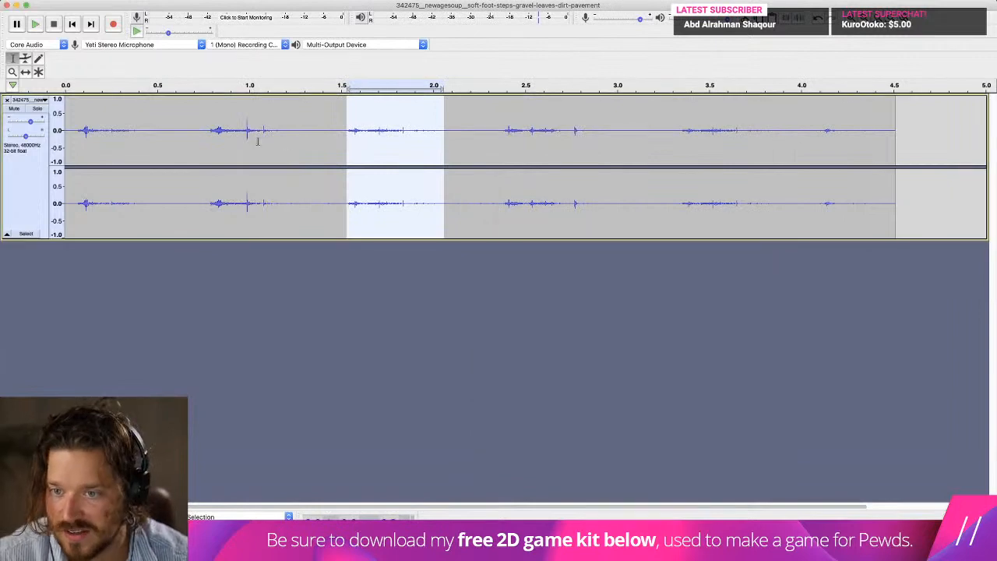
Reselect the second footstep, from about 0.78 s to 1.23 s, and lower the track's gain slightly while auditioning it.
{"action": "left_click_drag", "start_coordinate": [208, 125], "coordinate": [292, 125]}
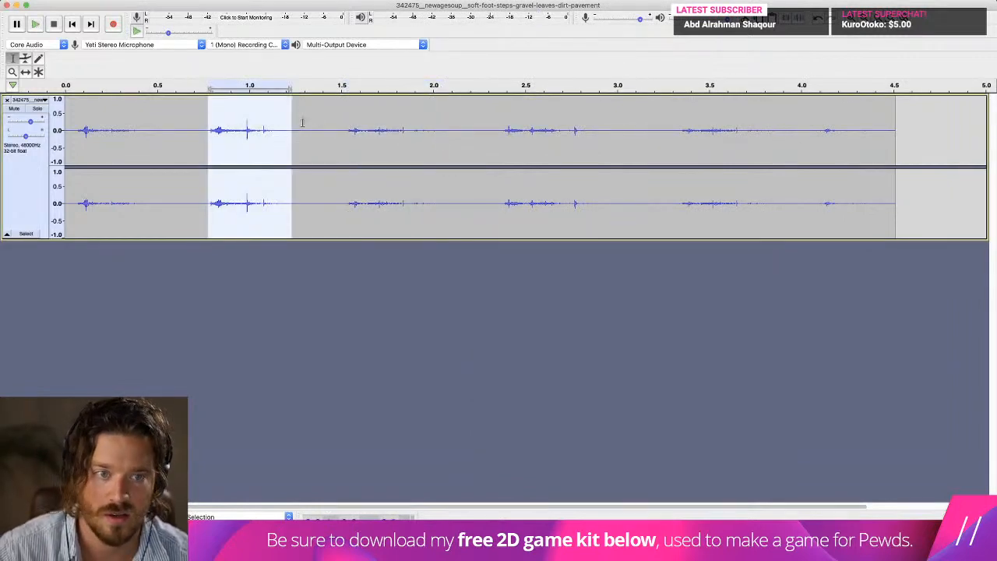
{"action": "key", "text": "space"}
{"action": "left_click_drag", "start_coordinate": [28, 122], "coordinate": [21, 123]}
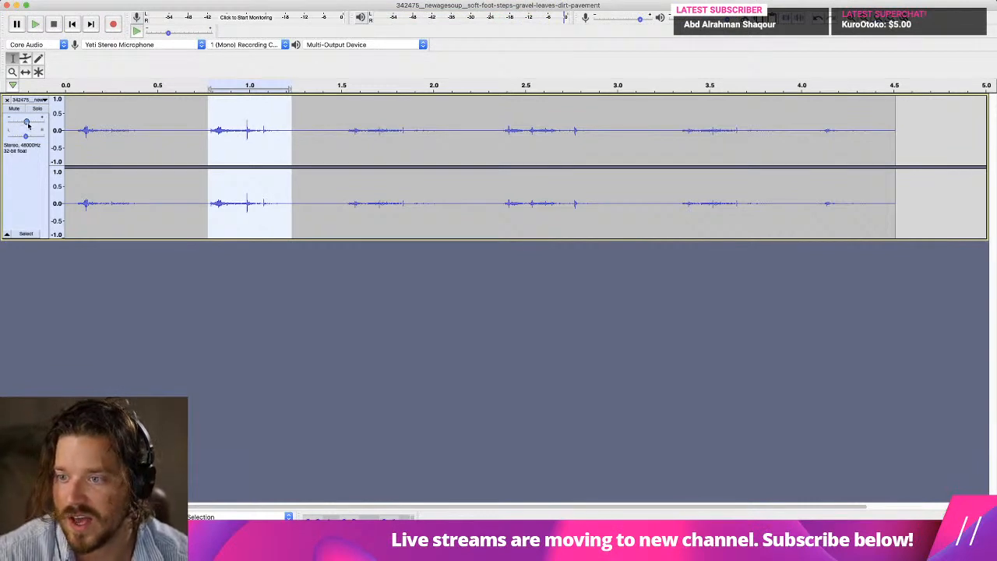
{"action": "key", "text": "space"}
Export only the selected second footstep as step_dirt_1.wav, replacing the existing file and accepting empty metadata tags.
{"action": "left_click", "coordinate": [70, 1]}
{"action": "mouse_move", "coordinate": [113, 64]}
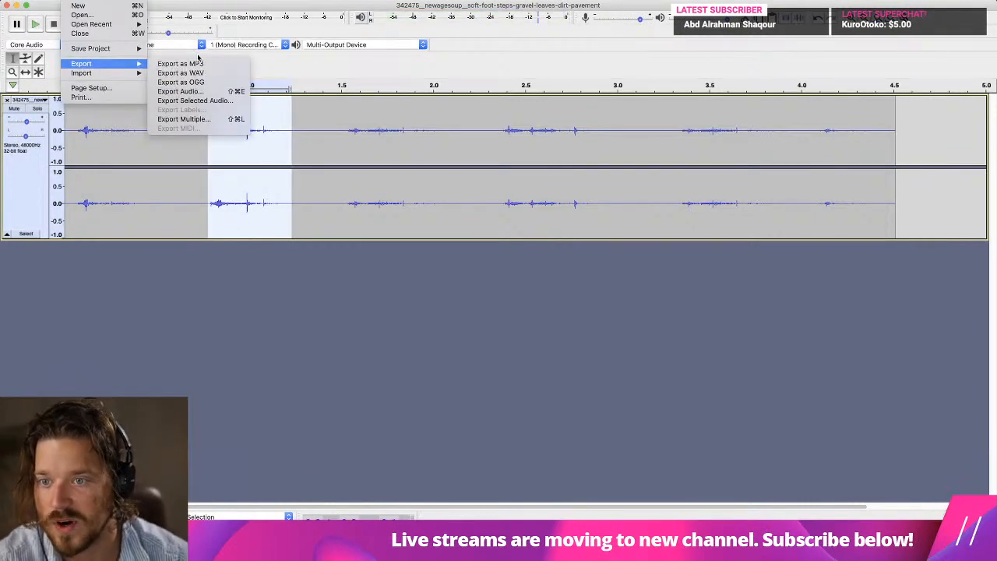
{"action": "left_click", "coordinate": [225, 100]}
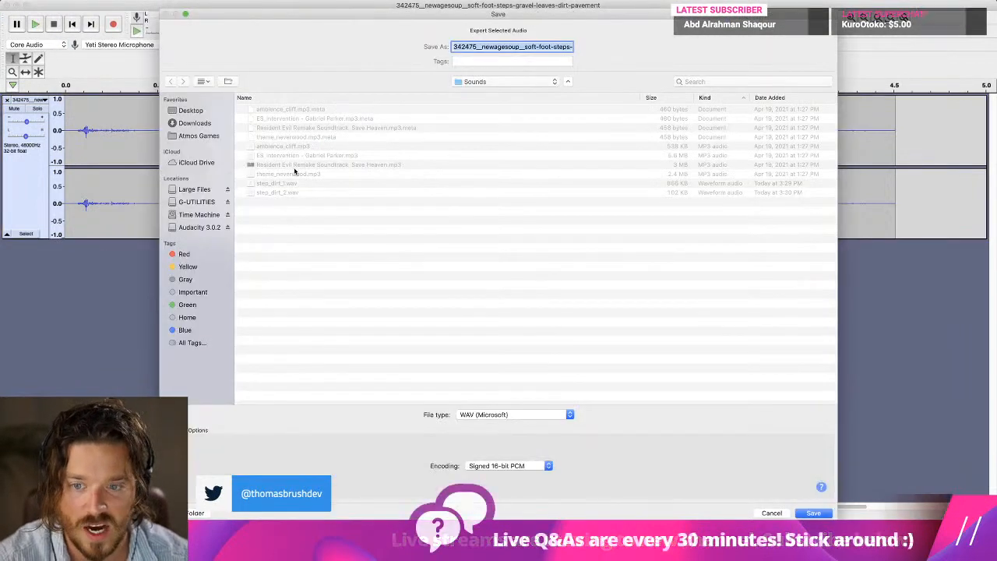
{"action": "left_click", "coordinate": [280, 183]}
{"action": "key", "text": "Return"}
{"action": "left_click", "coordinate": [571, 75]}
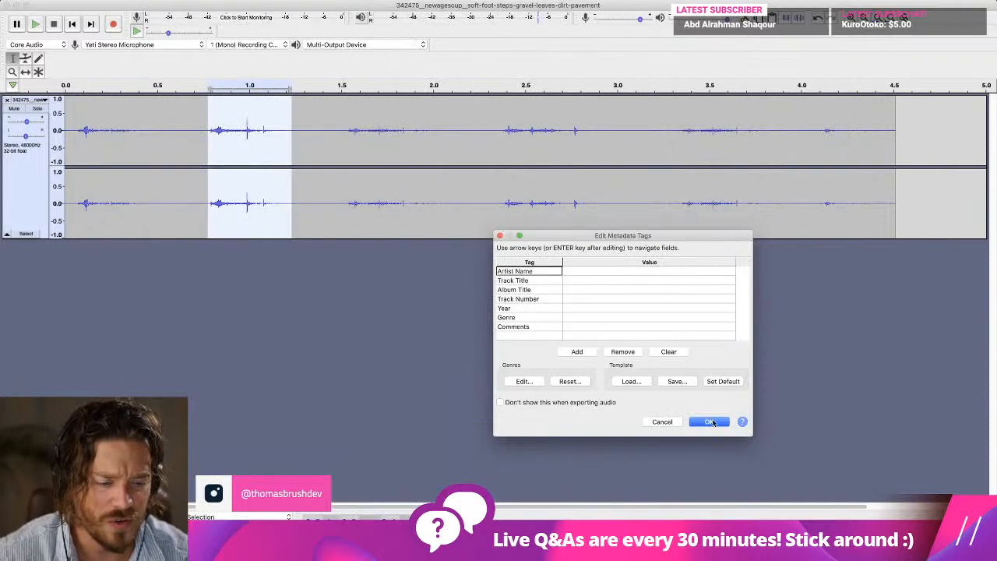
{"action": "left_click", "coordinate": [710, 422]}
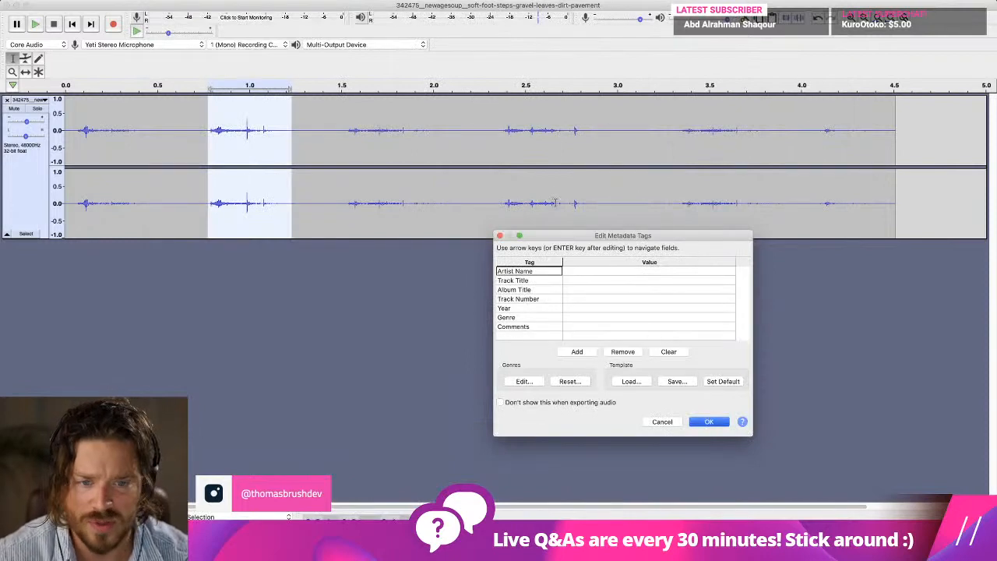
Select the fourth footstep, from about 2.37 s to 2.9 s, and raise the track's gain in small increments while auditioning it.
{"action": "left_click_drag", "start_coordinate": [501, 129], "coordinate": [598, 129]}
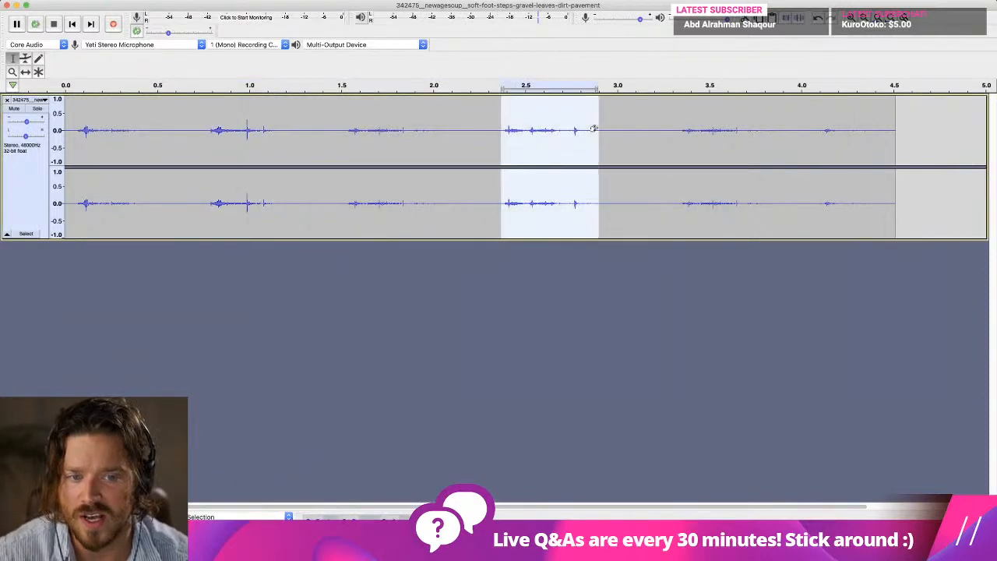
{"action": "left_click", "coordinate": [72, 0]}
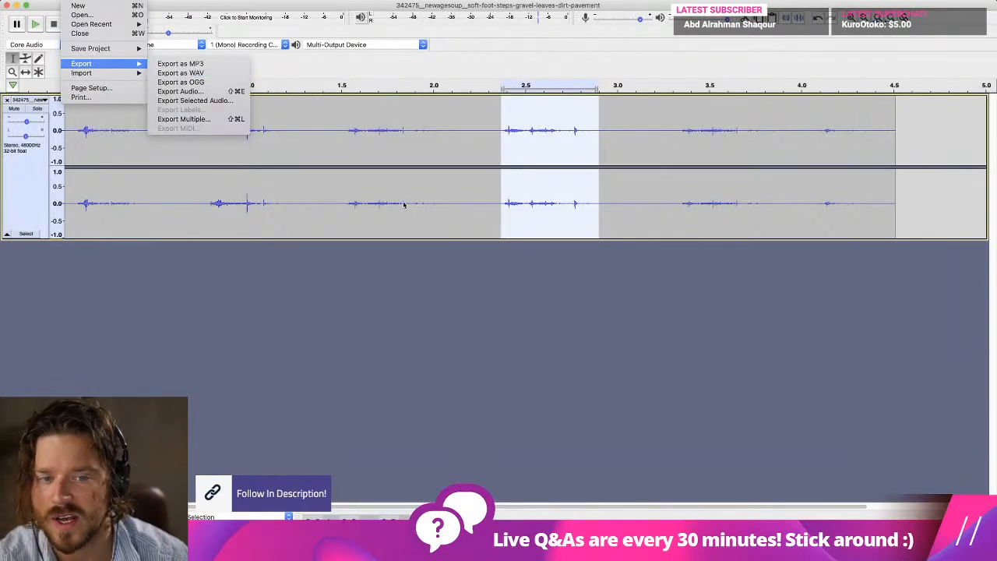
{"action": "left_click", "coordinate": [493, 233]}
{"action": "key", "text": "space"}
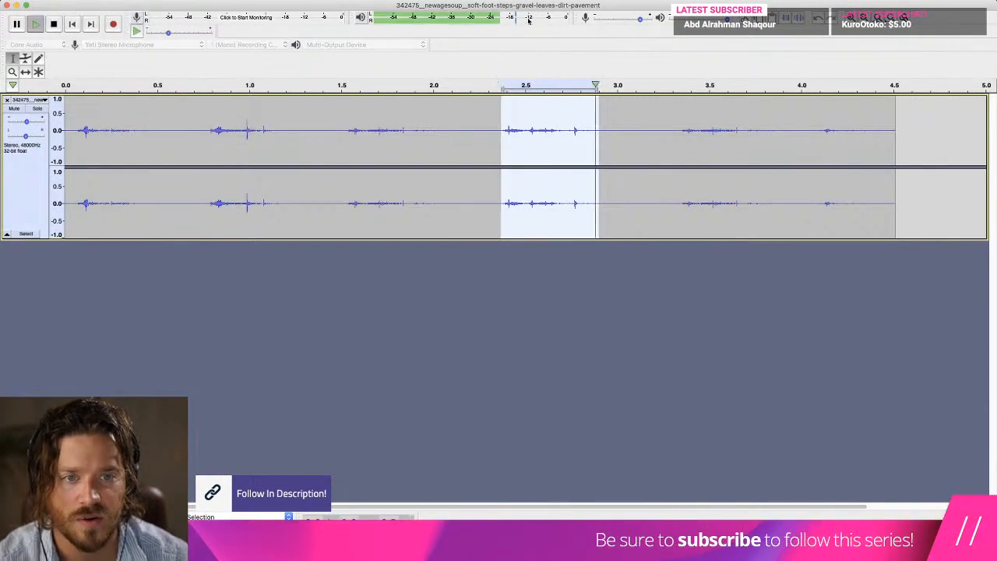
{"action": "left_click_drag", "start_coordinate": [27, 122], "coordinate": [29, 122]}
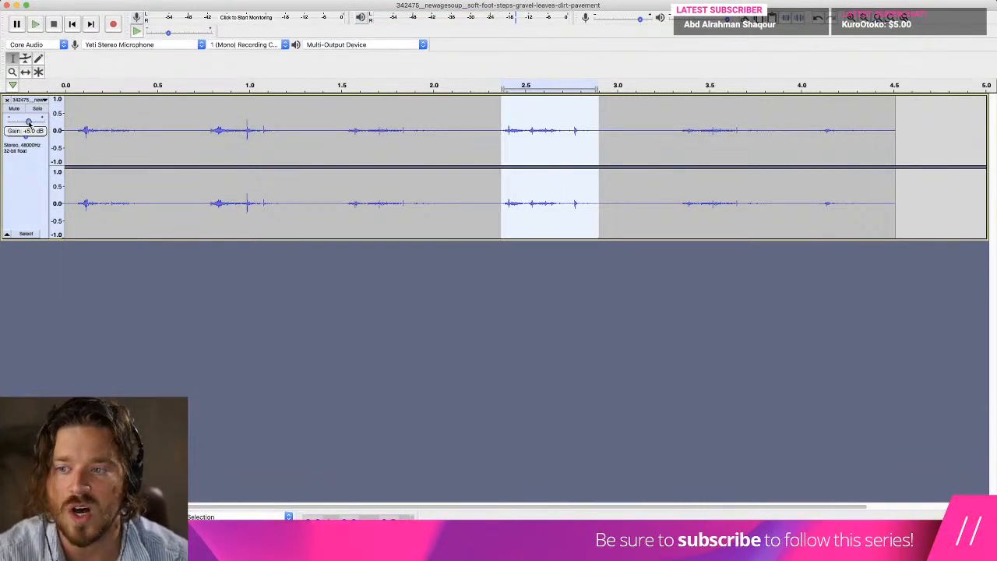
{"action": "key", "text": "space"}
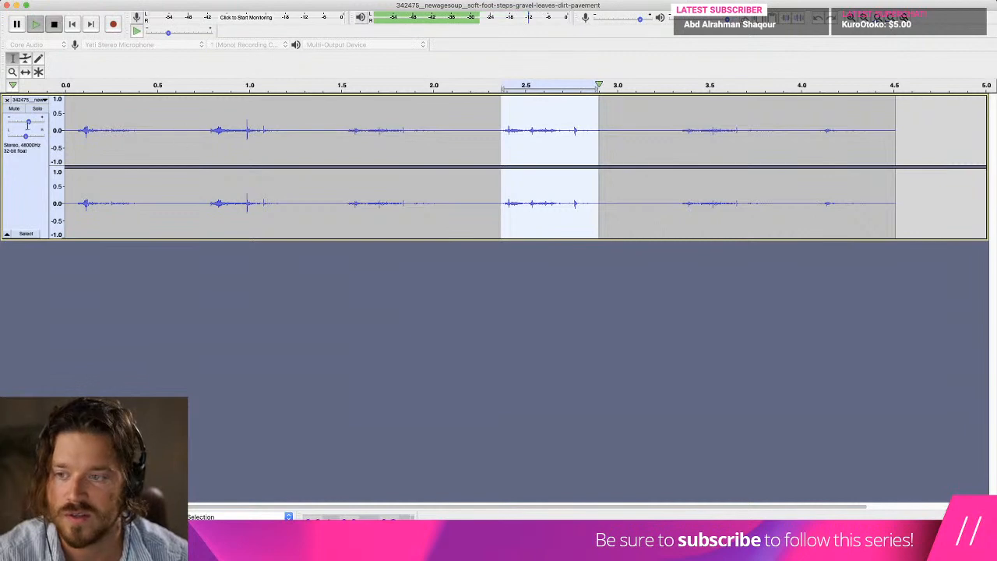
{"action": "left_click_drag", "start_coordinate": [30, 122], "coordinate": [32, 123]}
{"action": "key", "text": "space"}
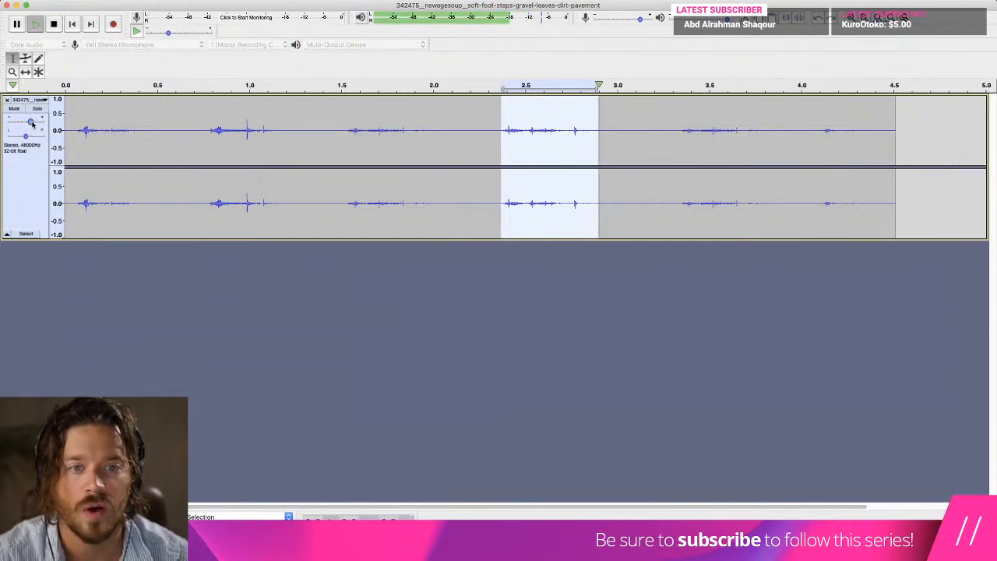
Export only the selected fourth footstep to the Sounds folder as step_dirt_3.wav, accepting the metadata tags unchanged.
{"action": "left_click", "coordinate": [77, 1]}
{"action": "mouse_move", "coordinate": [117, 63]}
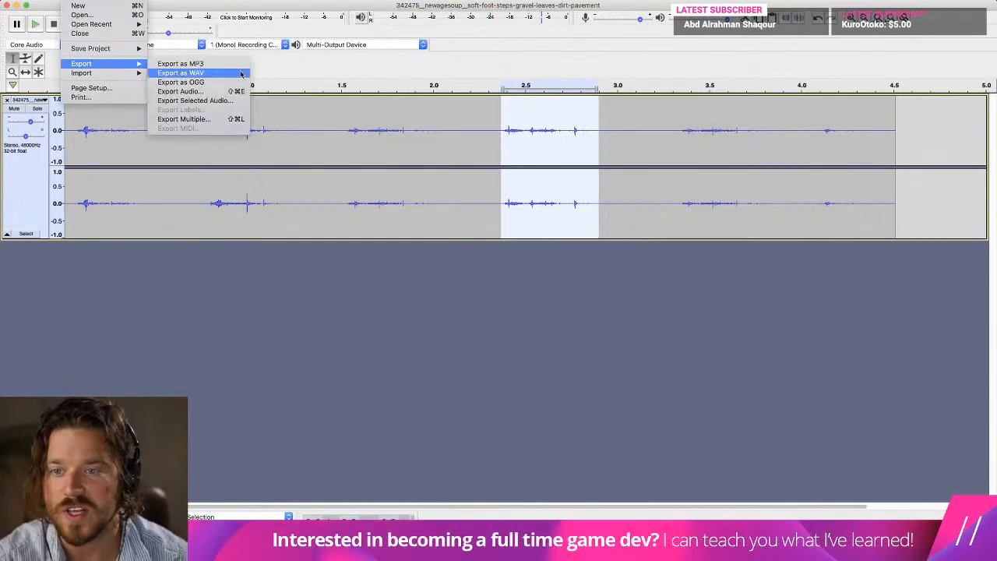
{"action": "left_click", "coordinate": [235, 104]}
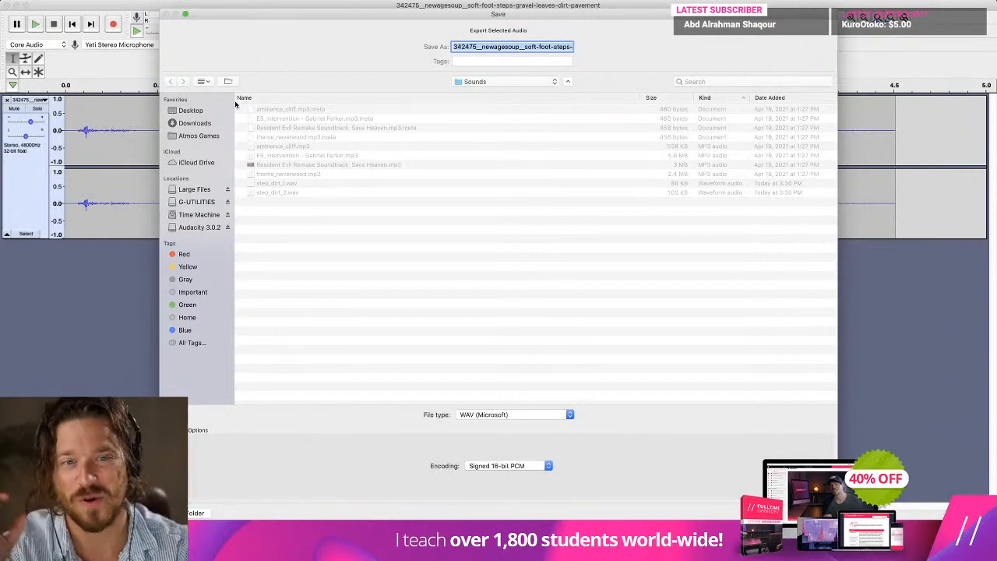
{"action": "left_click", "coordinate": [281, 193]}
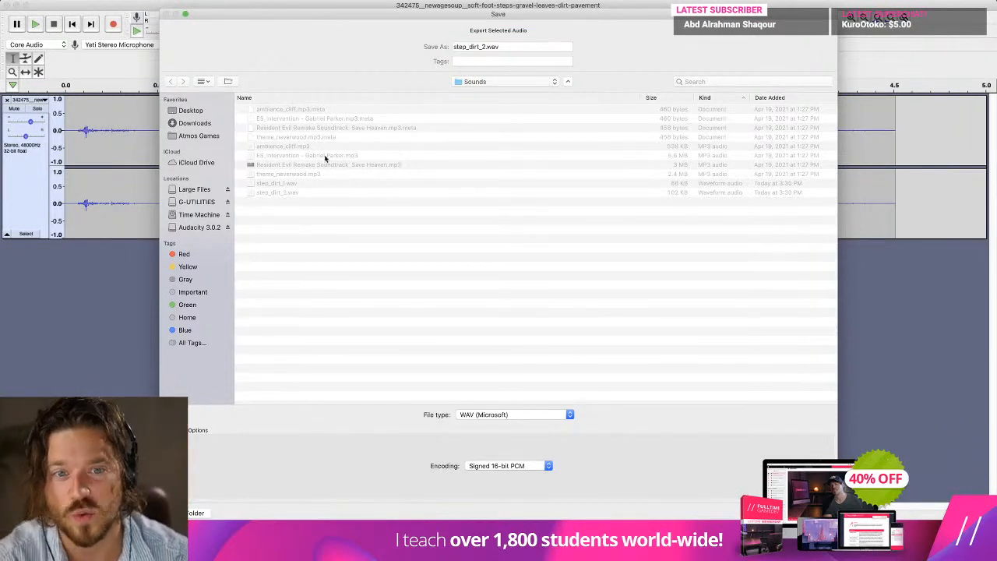
{"action": "left_click", "coordinate": [479, 46]}
{"action": "key", "text": "BackSpace"}
{"action": "type", "text": "3"}
{"action": "key", "text": "Return"}
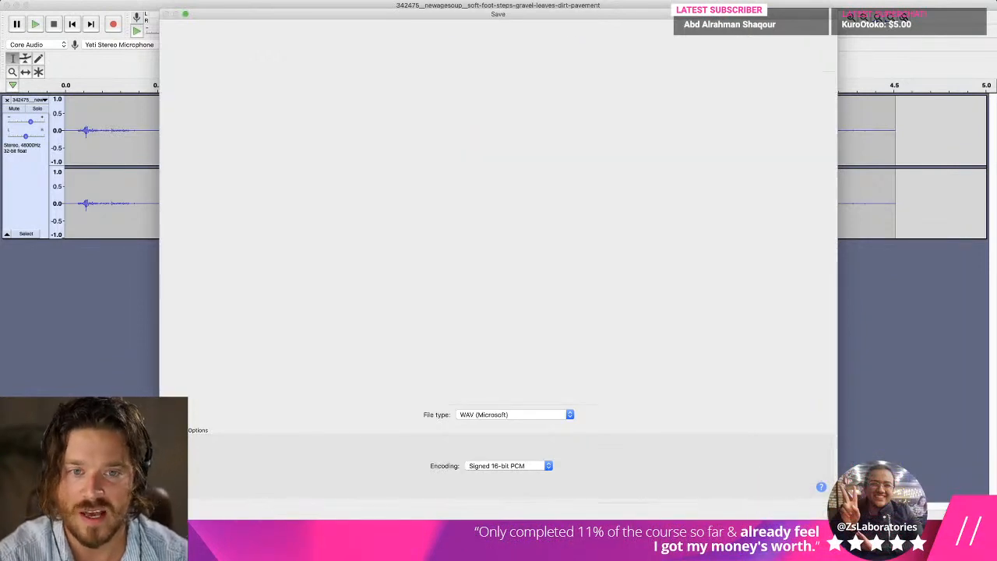
{"action": "left_click", "coordinate": [709, 421]}
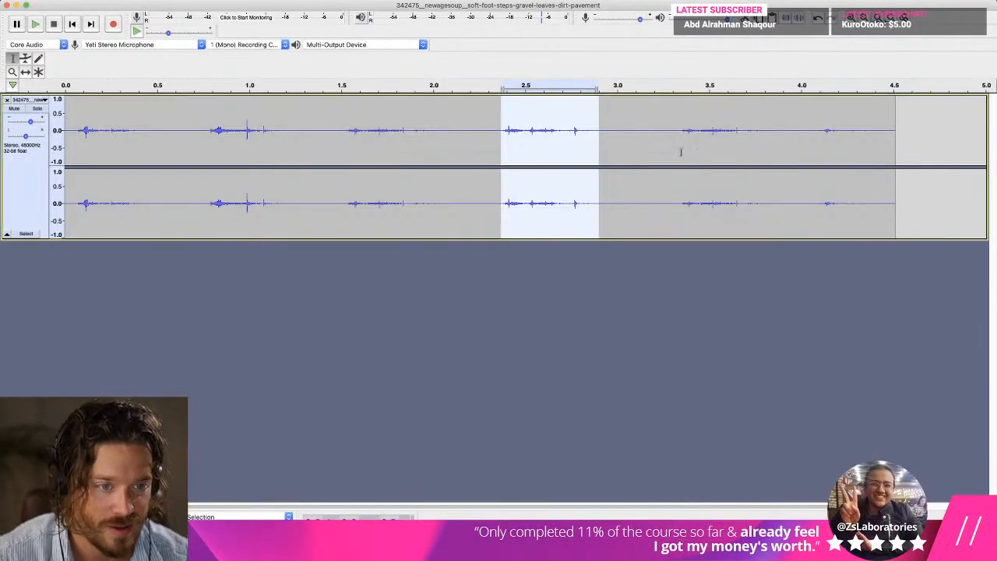
Select and audition the fifth footstep, from about 3.35 s to 3.97 s, and export only that selection as step_dirt_4.wav with empty metadata tags.
{"action": "left_click_drag", "start_coordinate": [681, 127], "coordinate": [798, 127]}
{"action": "key", "text": "space"}
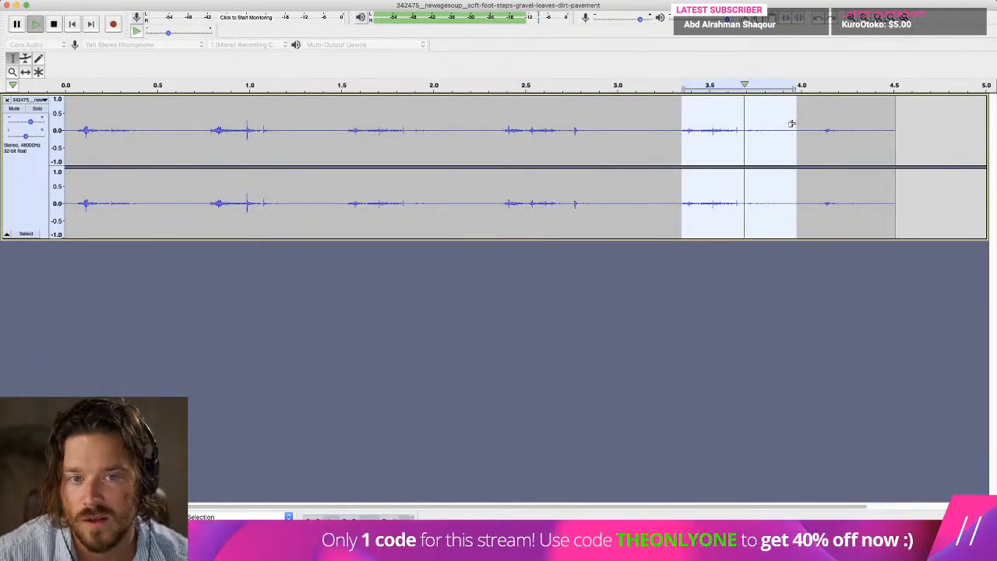
{"action": "left_click", "coordinate": [70, 0]}
{"action": "mouse_move", "coordinate": [91, 65]}
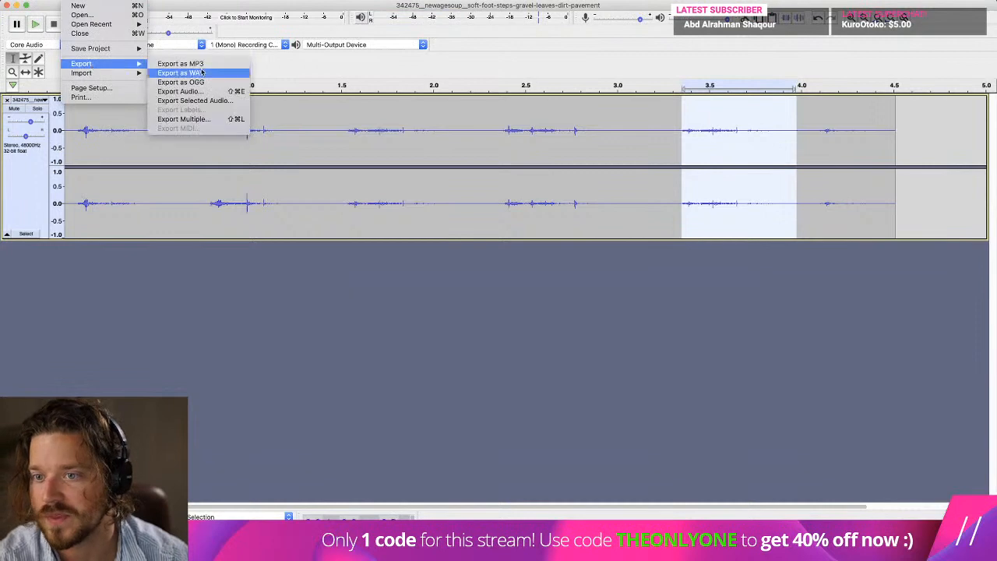
{"action": "left_click", "coordinate": [234, 101]}
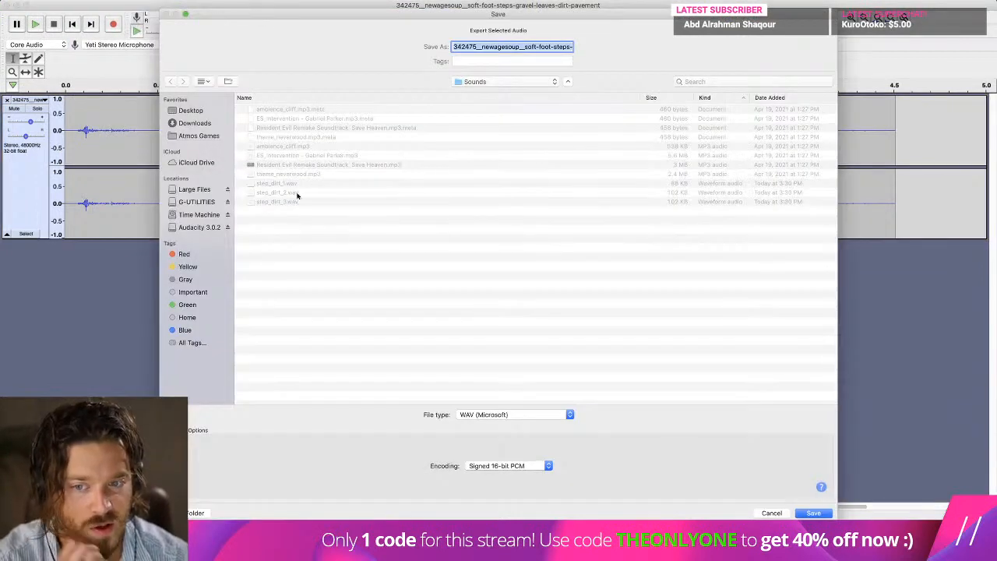
{"action": "left_click", "coordinate": [297, 201]}
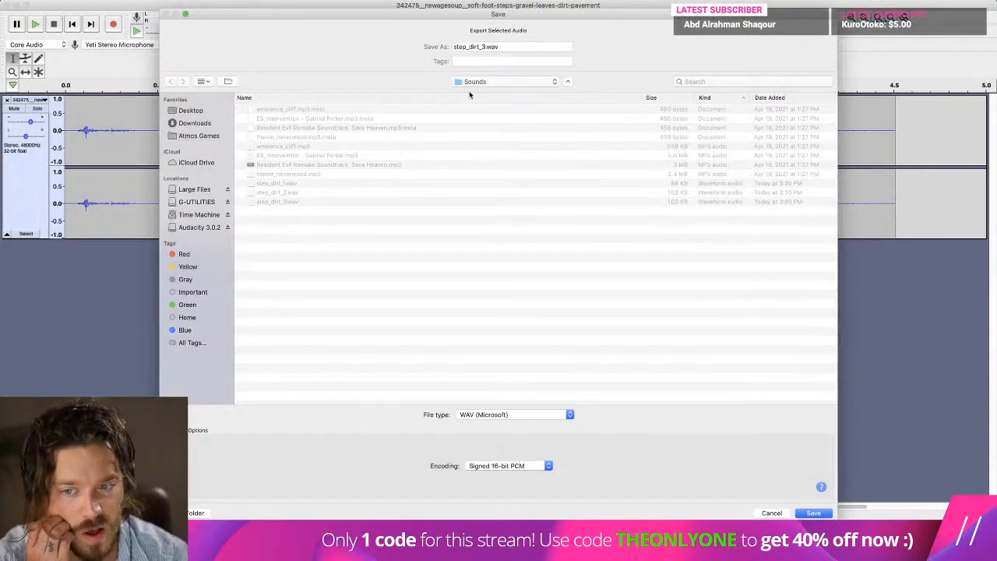
{"action": "left_click", "coordinate": [482, 46]}
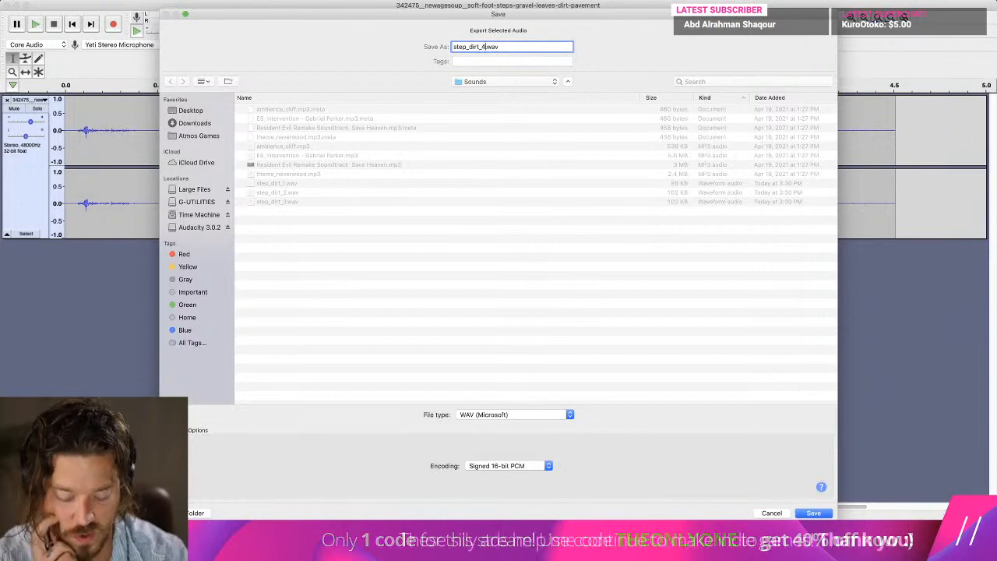
{"action": "key", "text": "Return"}
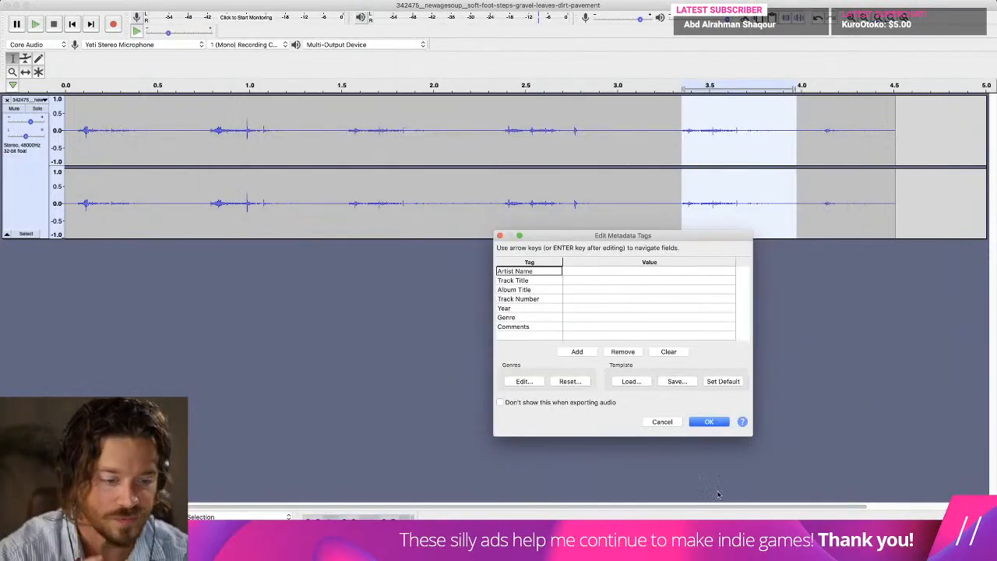
{"action": "left_click", "coordinate": [709, 422]}
Audition the first footstep, from about 0.04 s to 0.47 s, and clear the selection.
{"action": "left_click", "coordinate": [152, 132]}
{"action": "left_click", "coordinate": [74, 134], "text": "shift"}
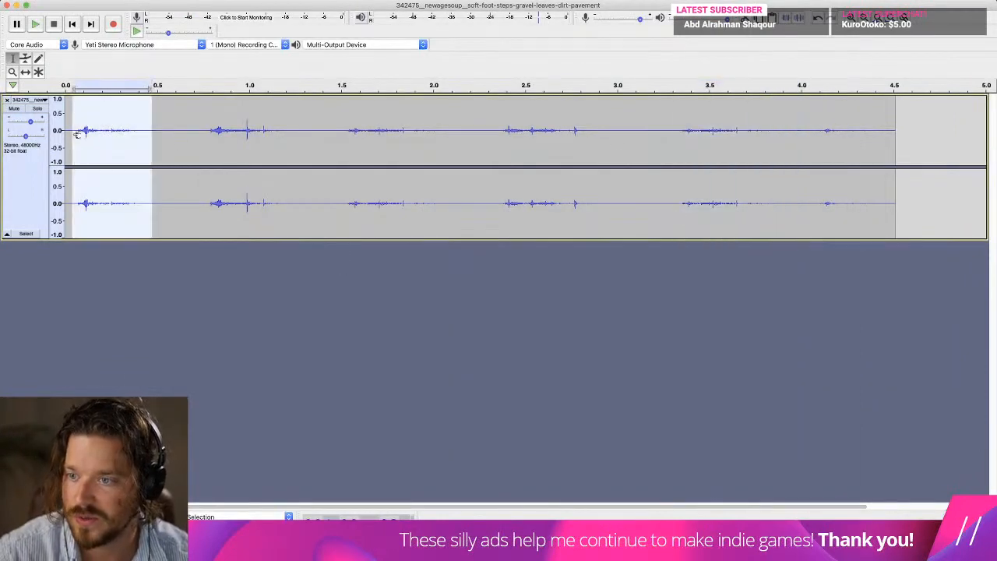
{"action": "key", "text": "space"}
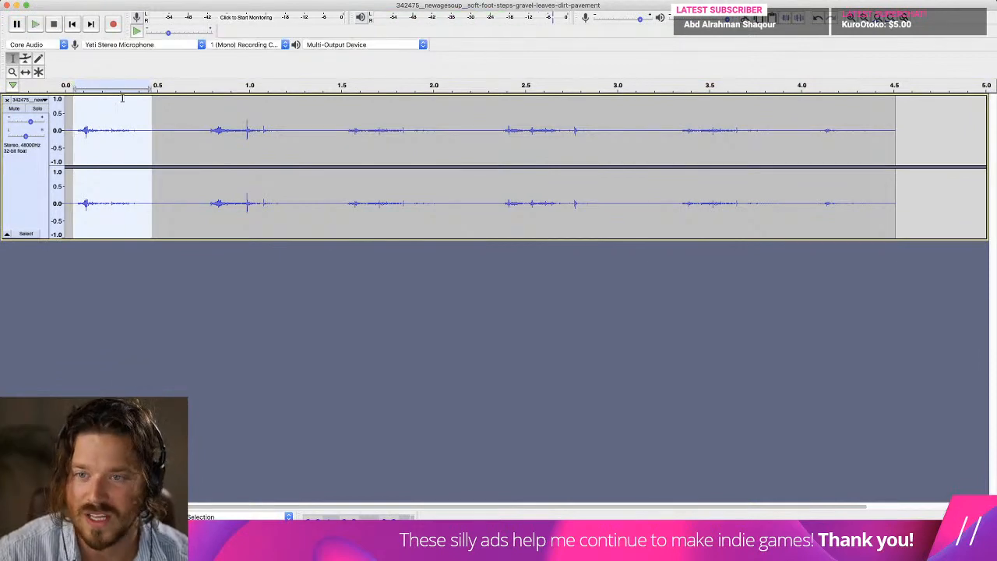
{"action": "left_click", "coordinate": [251, 134]}
Switch to Unity, select the Sound Manager asset in the Managers folder, and collapse its Grass ground-sound group.
{"action": "key", "text": "super+Tab"}
{"action": "key", "text": "super+Tab"}
{"action": "key", "text": "super+Tab"}
{"action": "key", "text": "super+Tab"}
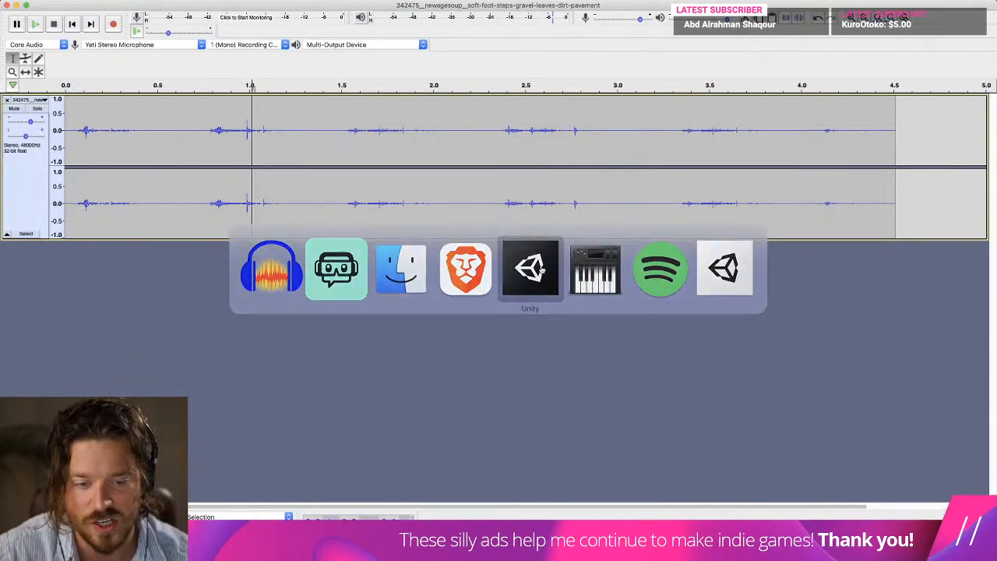
{"action": "left_click", "coordinate": [651, 333]}
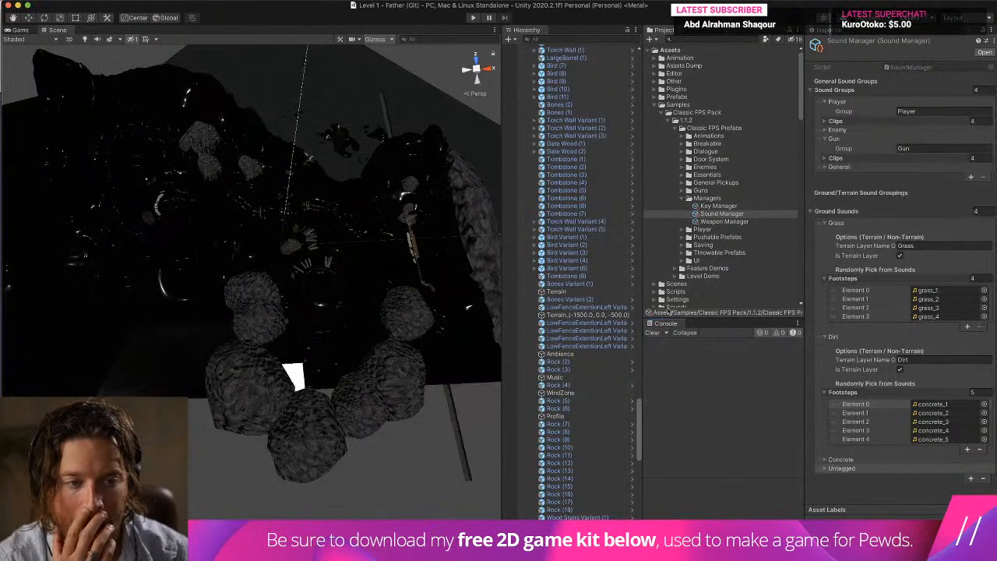
{"action": "left_click", "coordinate": [709, 160]}
{"action": "left_click", "coordinate": [705, 189]}
{"action": "left_click", "coordinate": [694, 199]}
{"action": "left_click", "coordinate": [736, 214]}
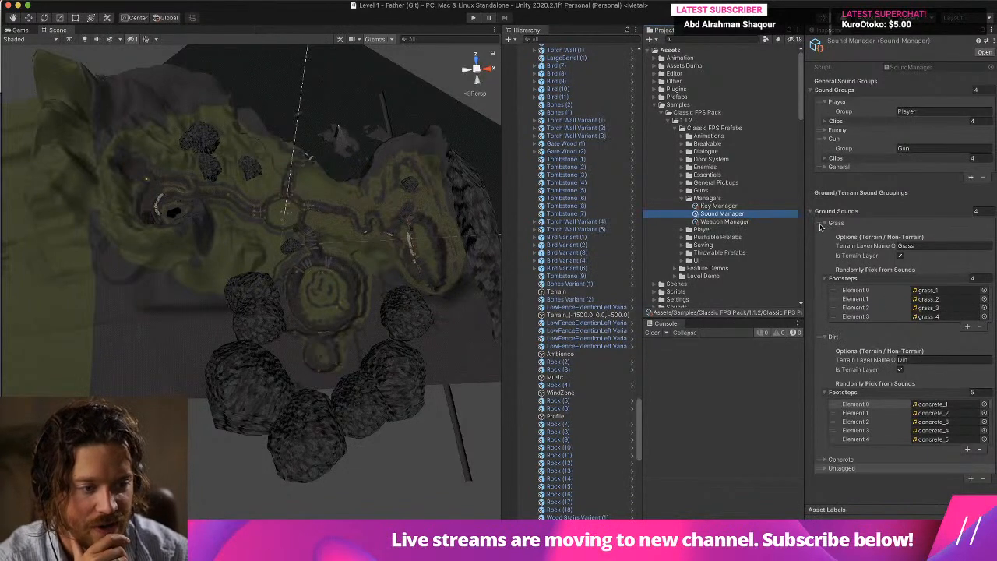
{"action": "left_click", "coordinate": [824, 223]}
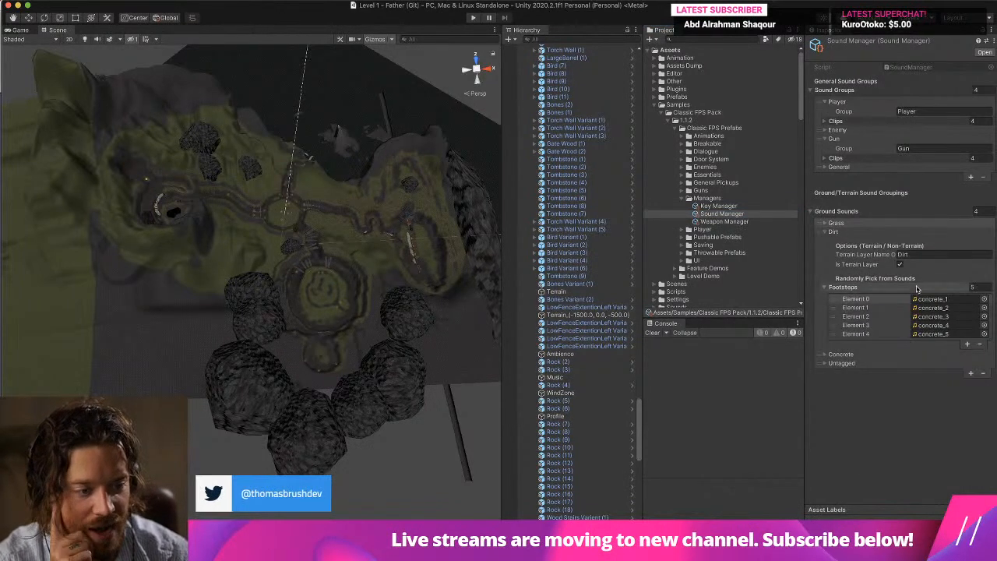
From the project's Sounds folder, assign step_dirt_1, step_dirt_2 and step_dirt_3 to Dirt footsteps Elements 0 to 2, and step_dirt_3 to Element 3 as well.
{"action": "scroll", "coordinate": [691, 212], "scroll_direction": "down", "scroll_amount": 5}
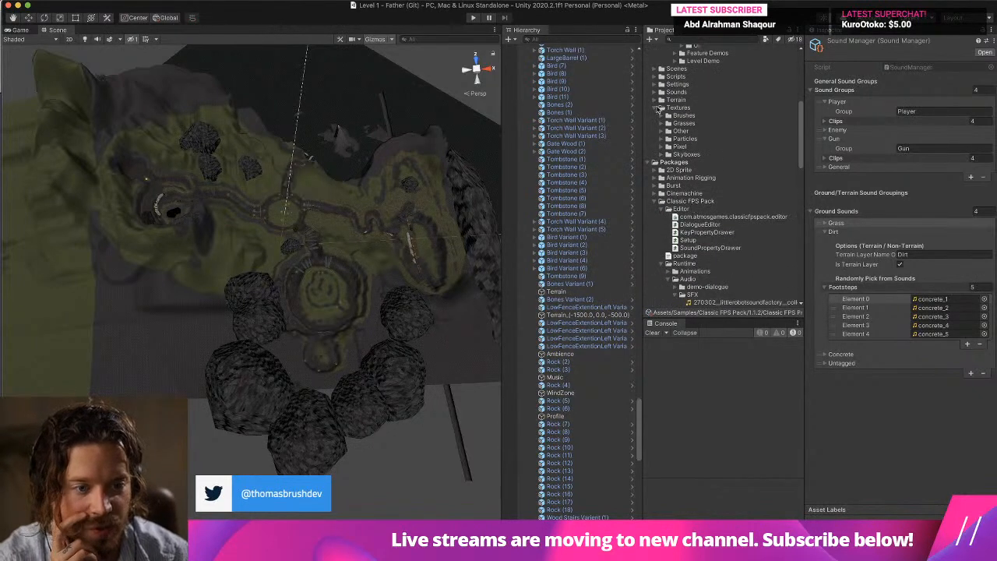
{"action": "left_click", "coordinate": [656, 91]}
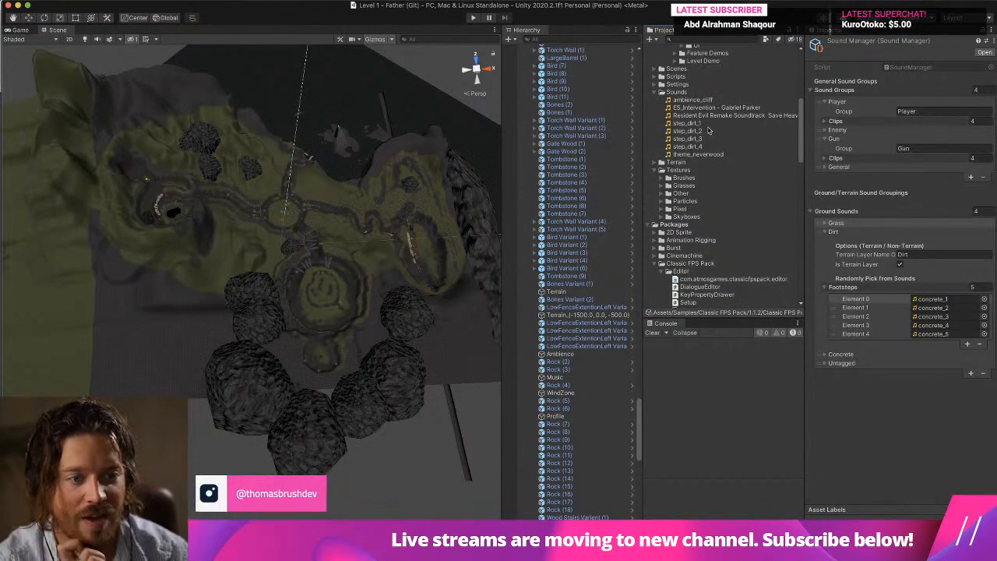
{"action": "left_click_drag", "start_coordinate": [687, 123], "coordinate": [919, 299]}
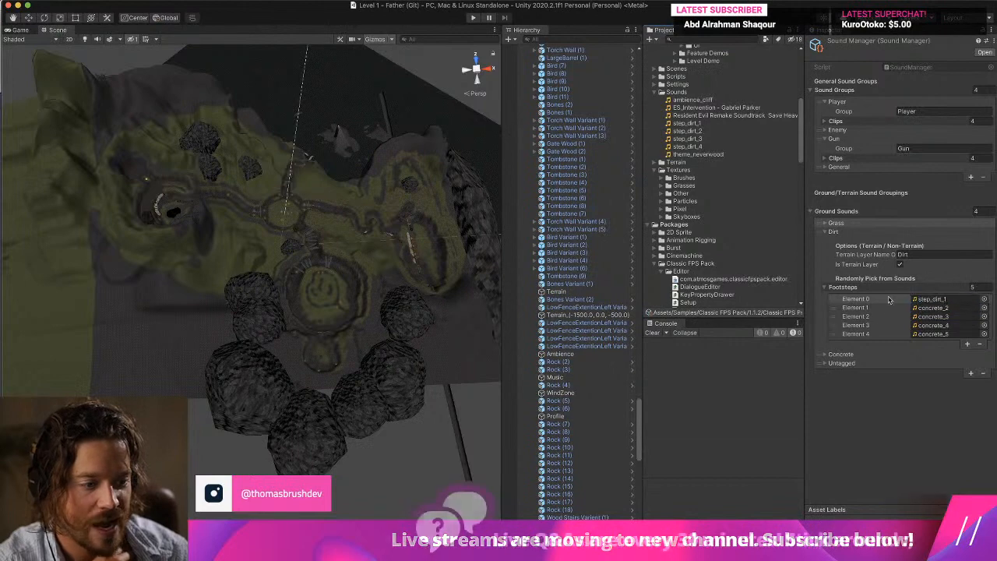
{"action": "left_click_drag", "start_coordinate": [687, 131], "coordinate": [928, 307]}
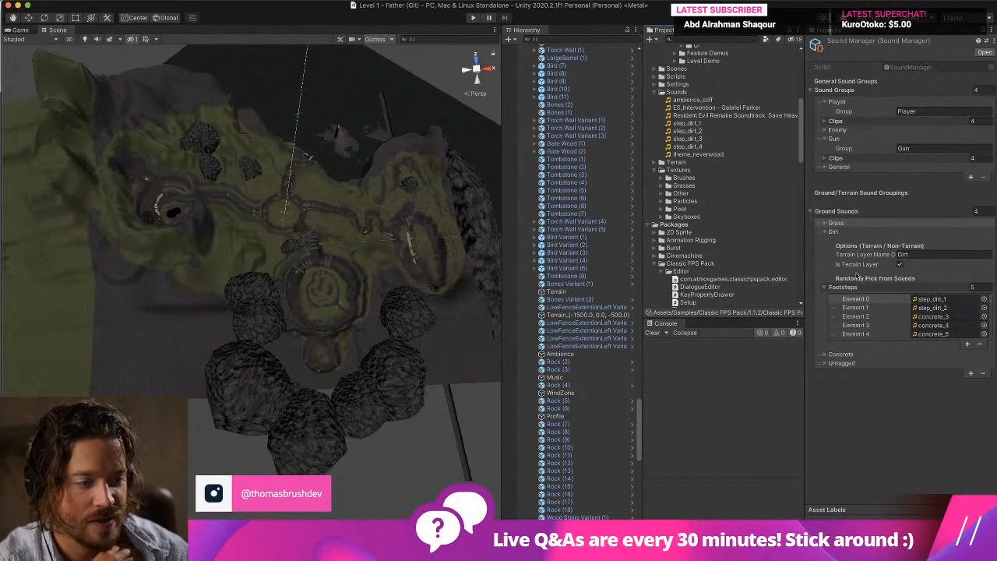
{"action": "left_click_drag", "start_coordinate": [686, 139], "coordinate": [932, 313]}
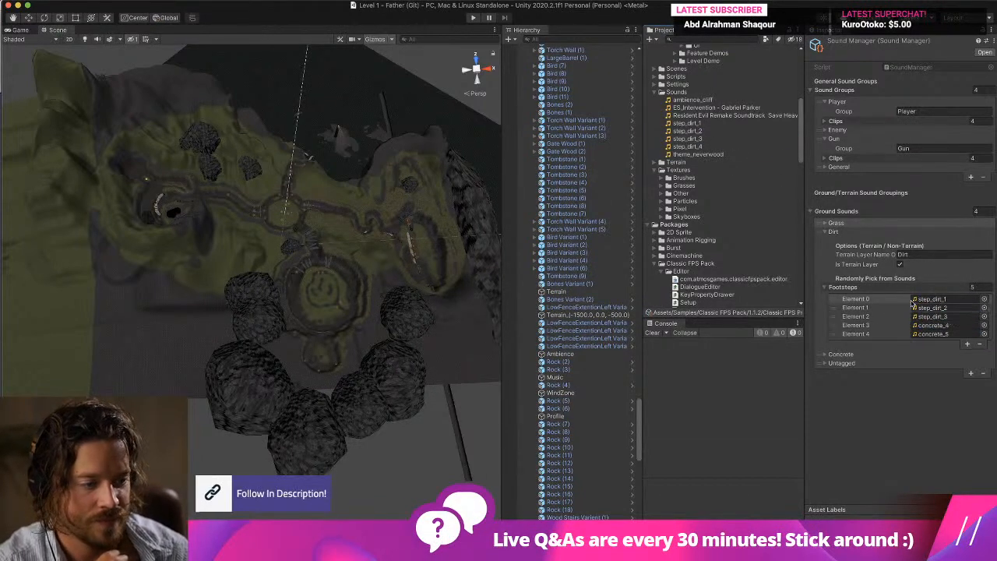
{"action": "left_click_drag", "start_coordinate": [686, 147], "coordinate": [933, 325]}
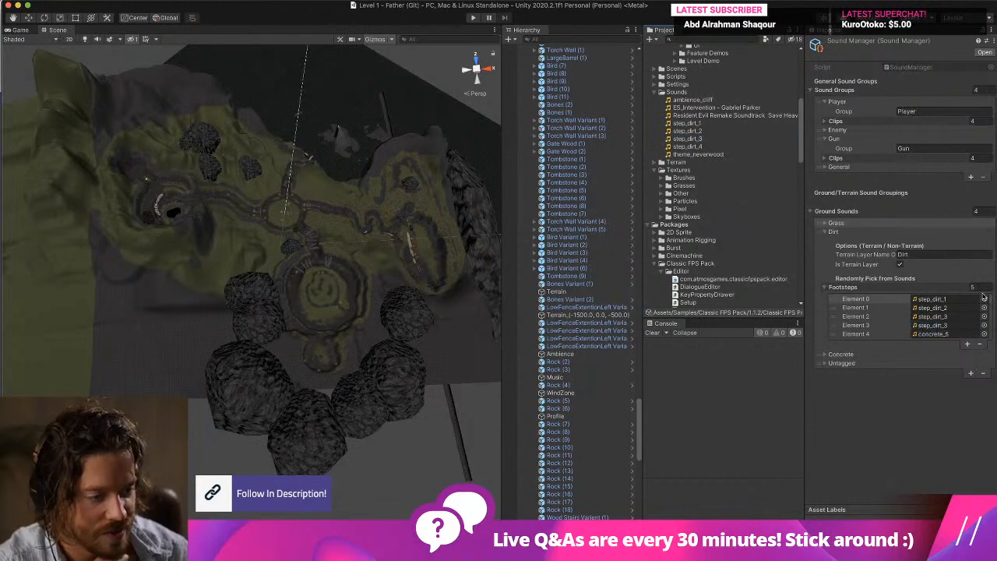
Set the size of the Dirt group's Footsteps list to 4.
{"action": "left_click", "coordinate": [981, 288]}
{"action": "type", "text": "4"}
{"action": "key", "text": "Return"}
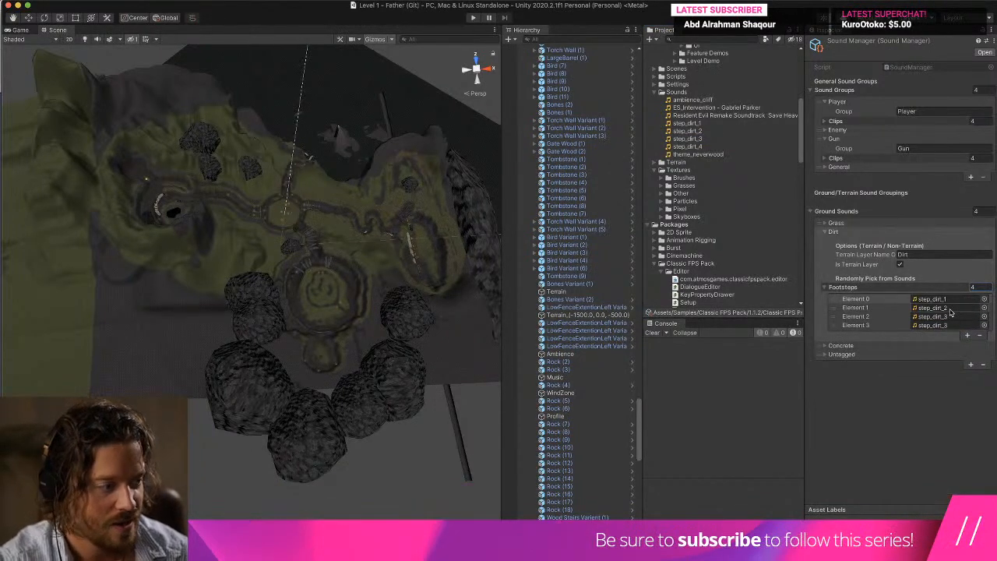
{"action": "left_click", "coordinate": [657, 335]}
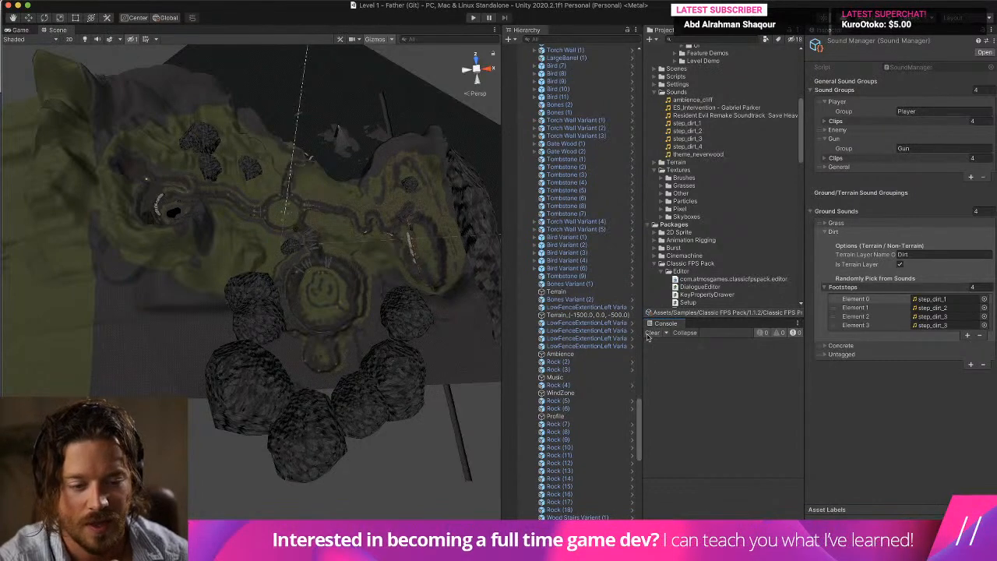
{"action": "left_click", "coordinate": [663, 333]}
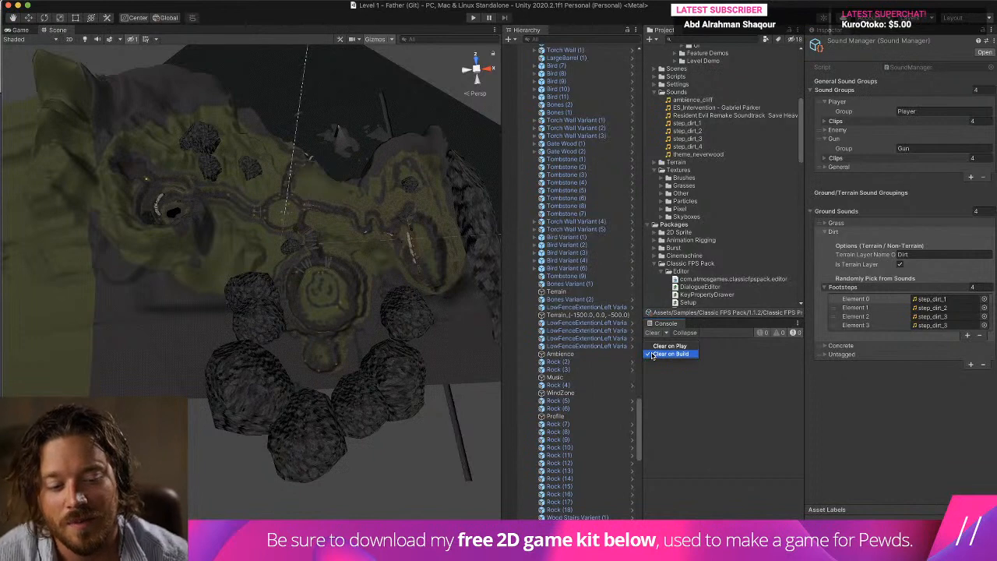
{"action": "left_click", "coordinate": [575, 127]}
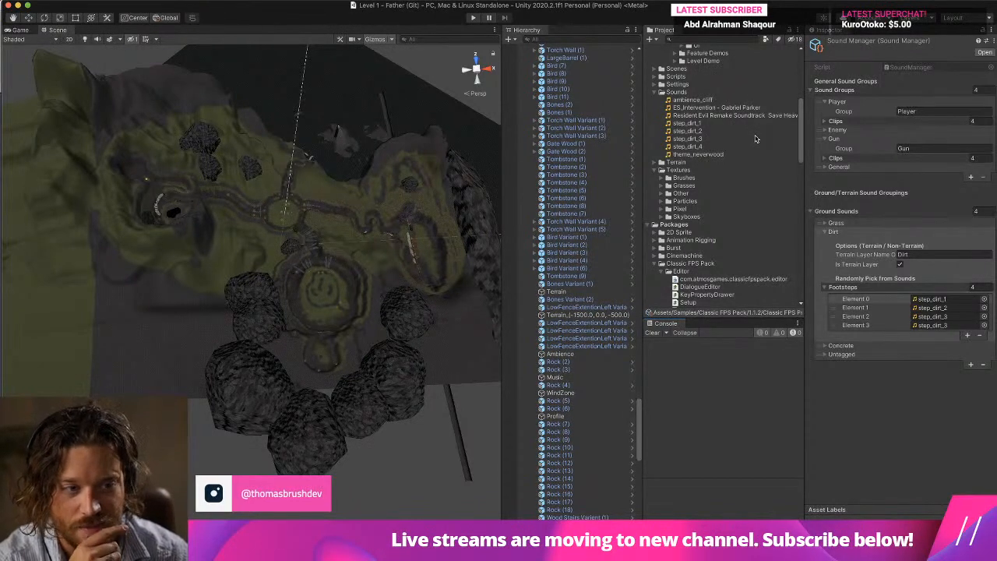
{"action": "scroll", "coordinate": [754, 139], "scroll_direction": "down", "scroll_amount": 1}
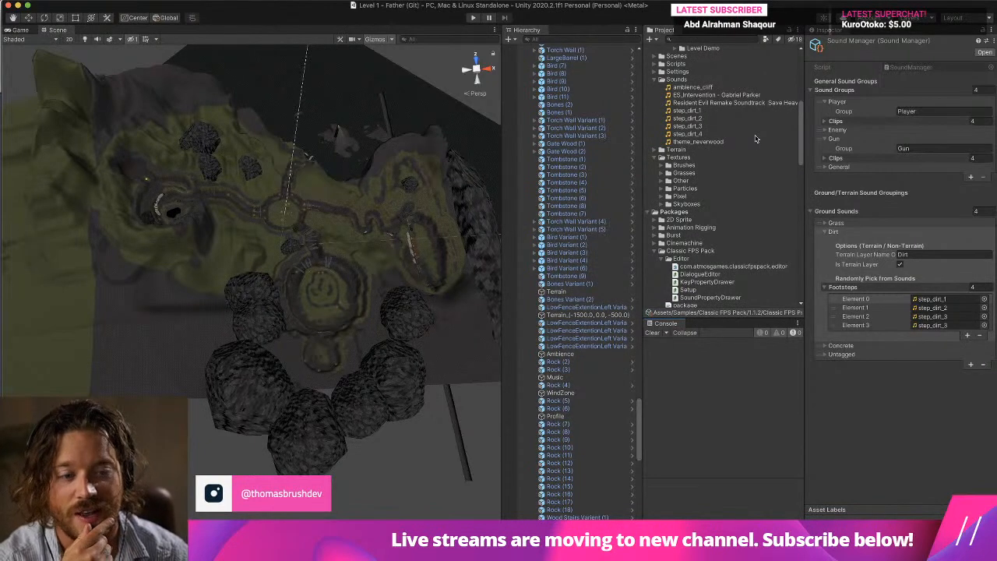
{"action": "scroll", "coordinate": [755, 138], "scroll_direction": "down", "scroll_amount": 10}
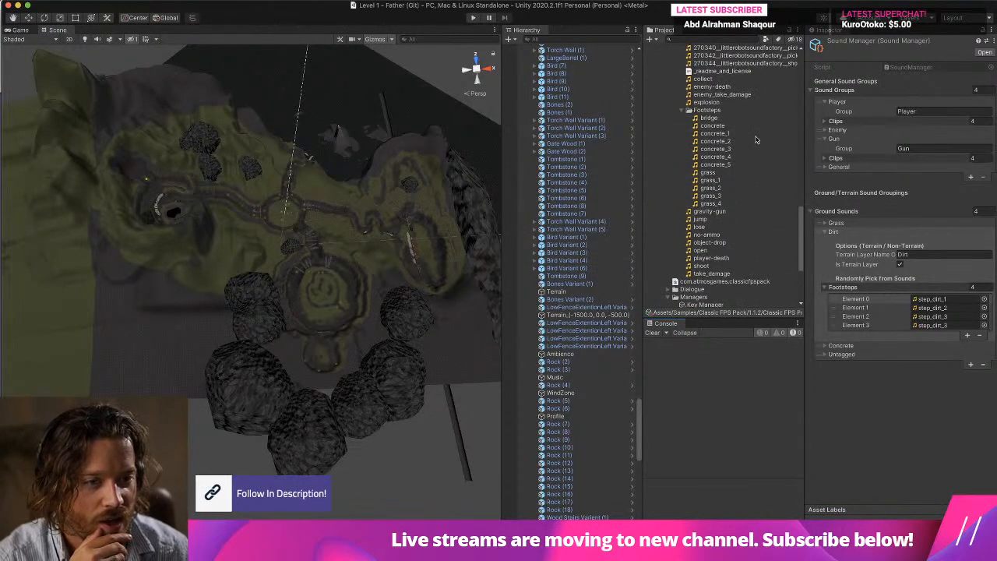
{"action": "scroll", "coordinate": [755, 138], "scroll_direction": "up", "scroll_amount": 8}
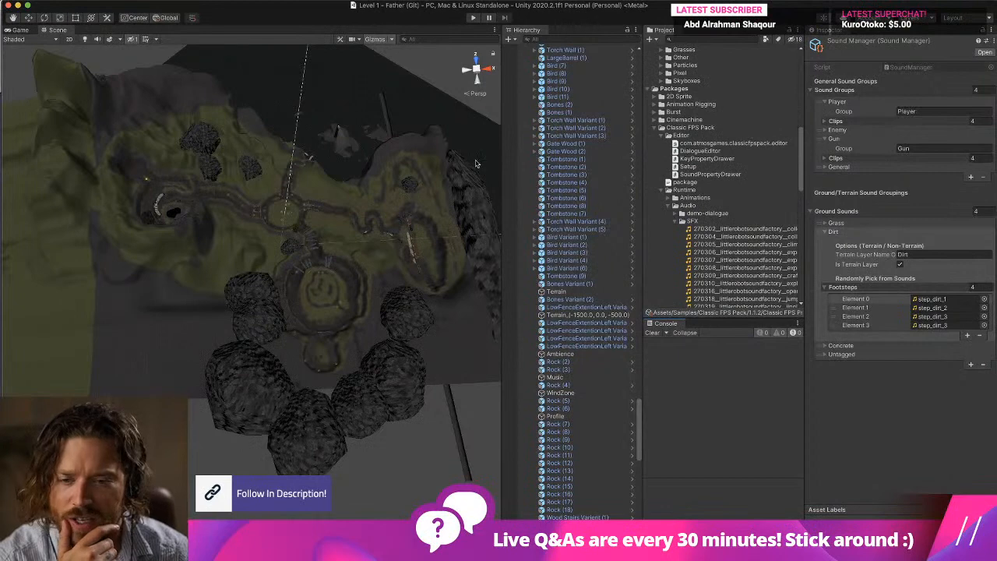
Select the Terrain in the scene and check the names of its Grass and Dirt terrain layers.
{"action": "left_click", "coordinate": [407, 159]}
{"action": "left_click", "coordinate": [382, 164]}
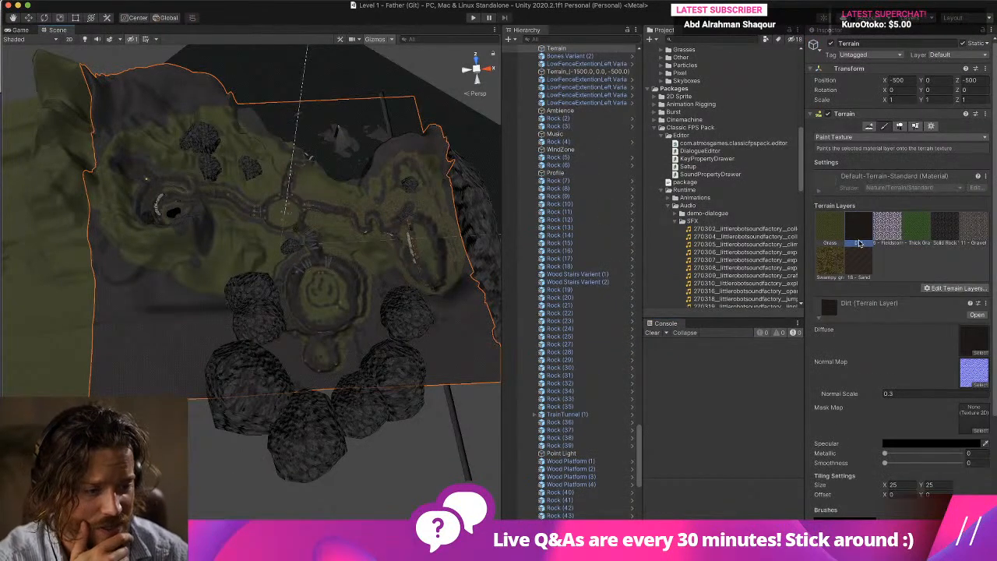
{"action": "left_click", "coordinate": [831, 235]}
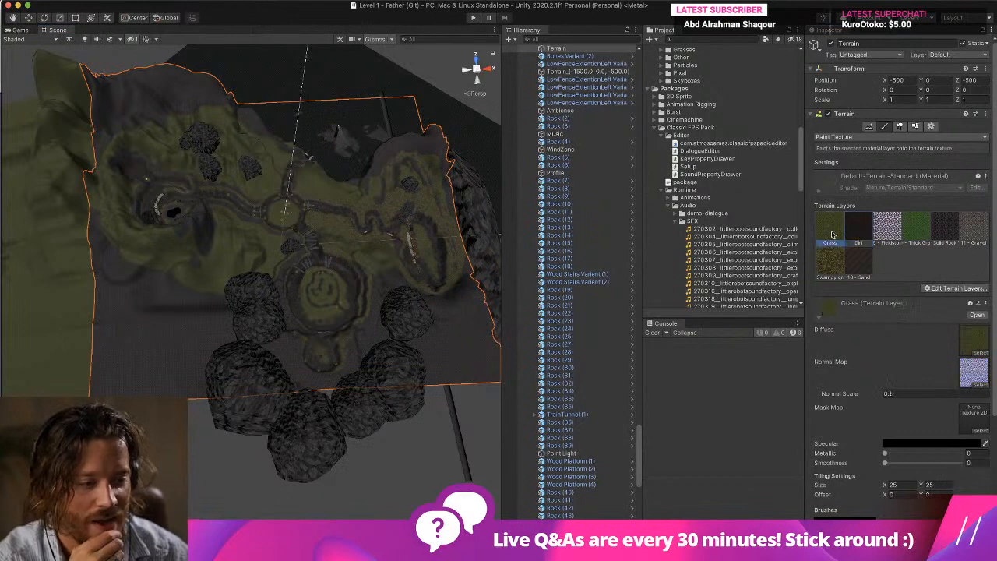
{"action": "left_click", "coordinate": [857, 226]}
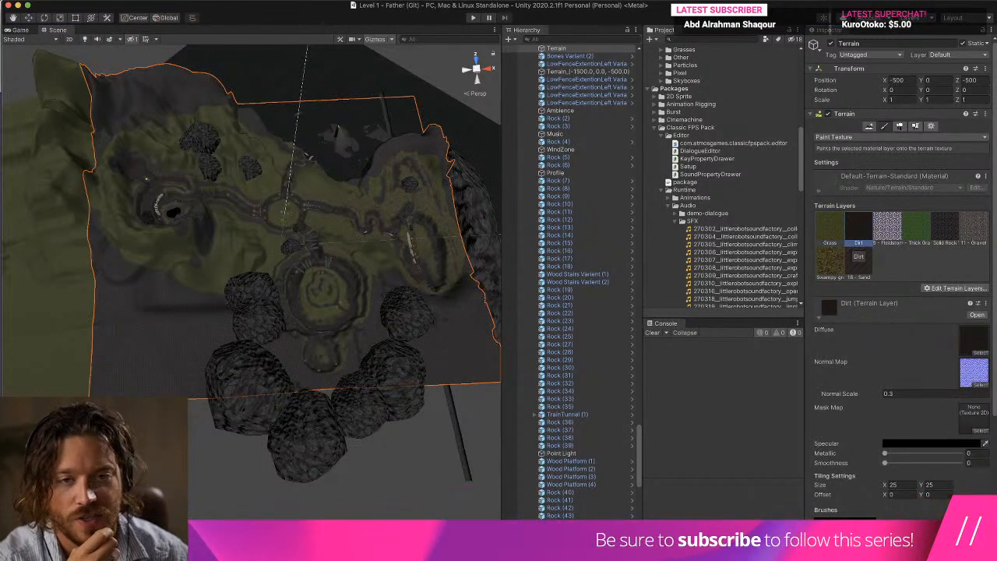
Run the level in play mode, walk across the grass and dirt ground to test the footstep sounds, and stop playing.
{"action": "left_click", "coordinate": [475, 18]}
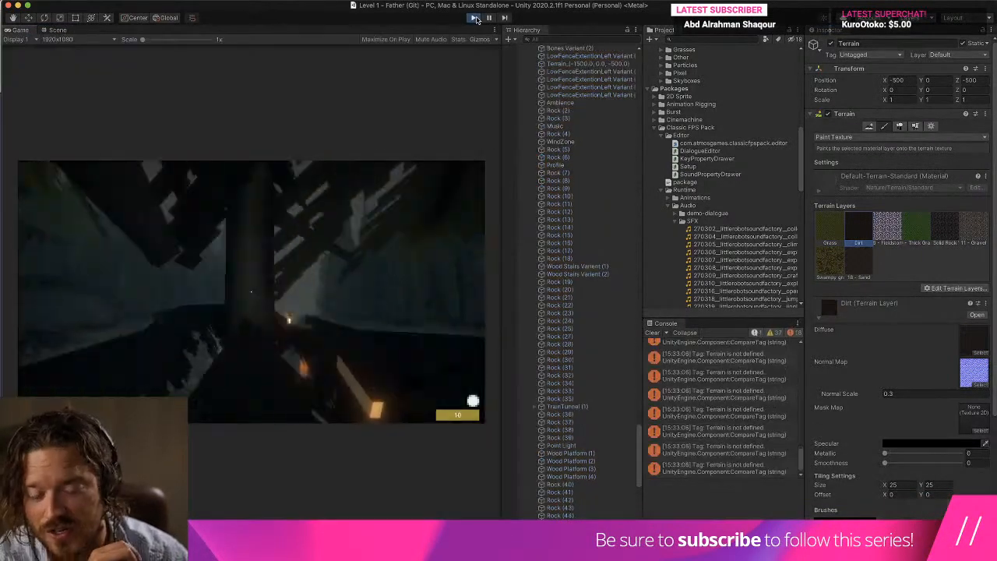
{"action": "key", "text": "w"}
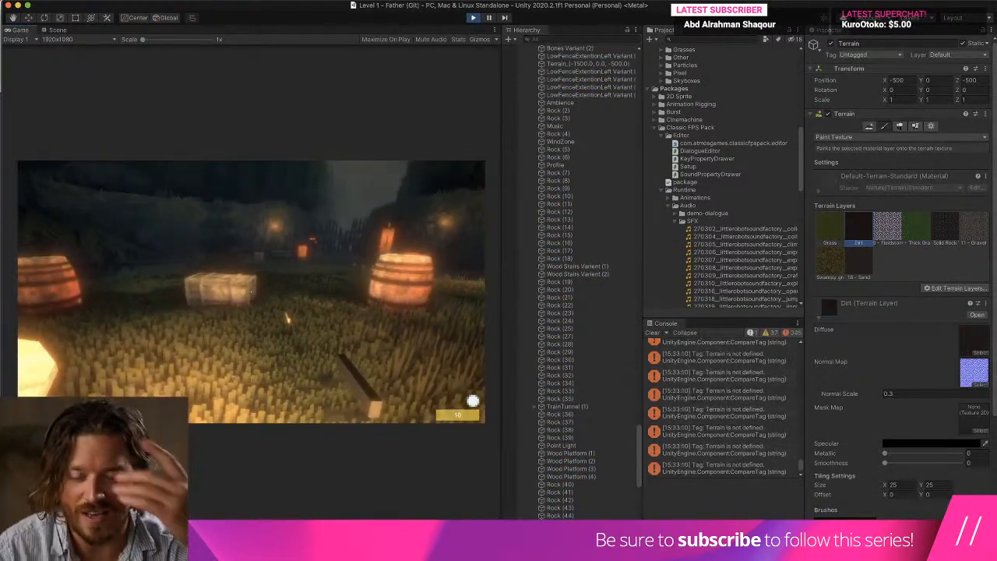
{"action": "key", "text": "w"}
{"action": "key", "text": "w"}
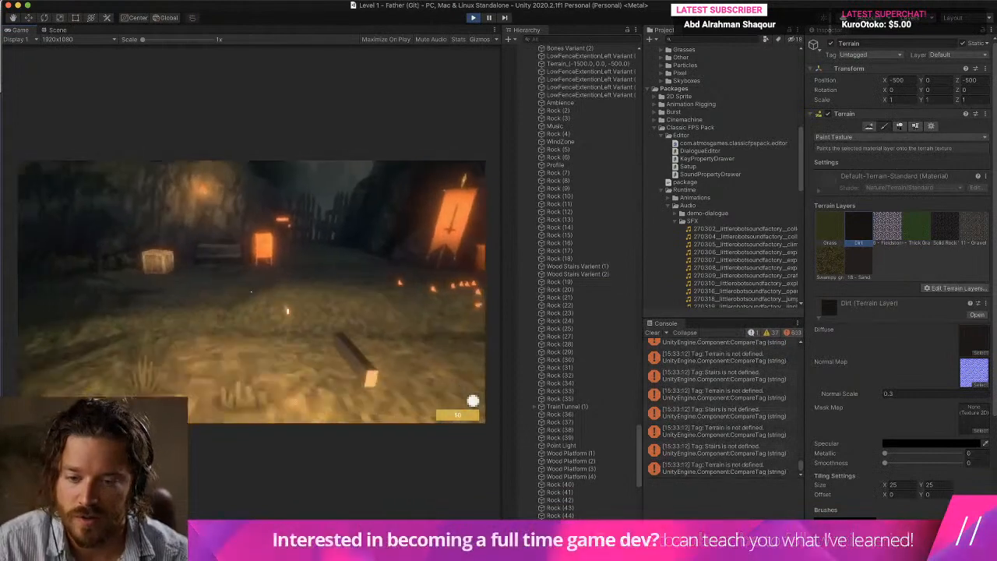
{"action": "key", "text": "w"}
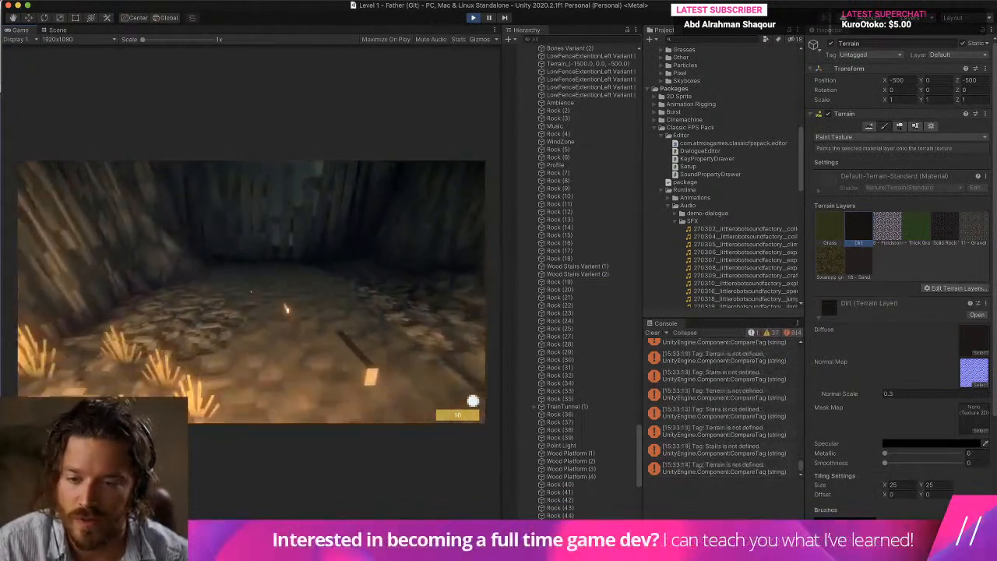
{"action": "key", "text": "s"}
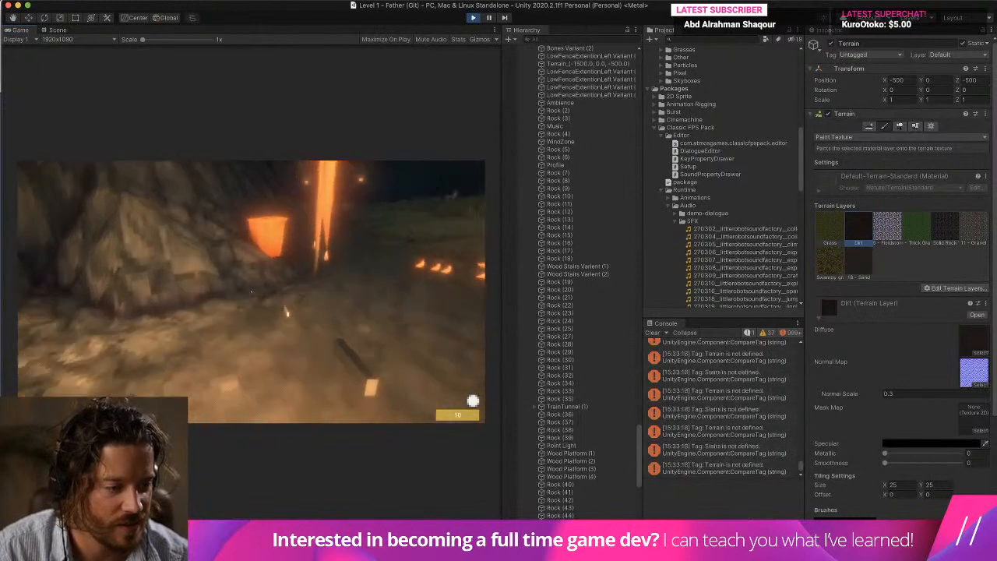
{"action": "key", "text": "w"}
{"action": "key", "text": "s"}
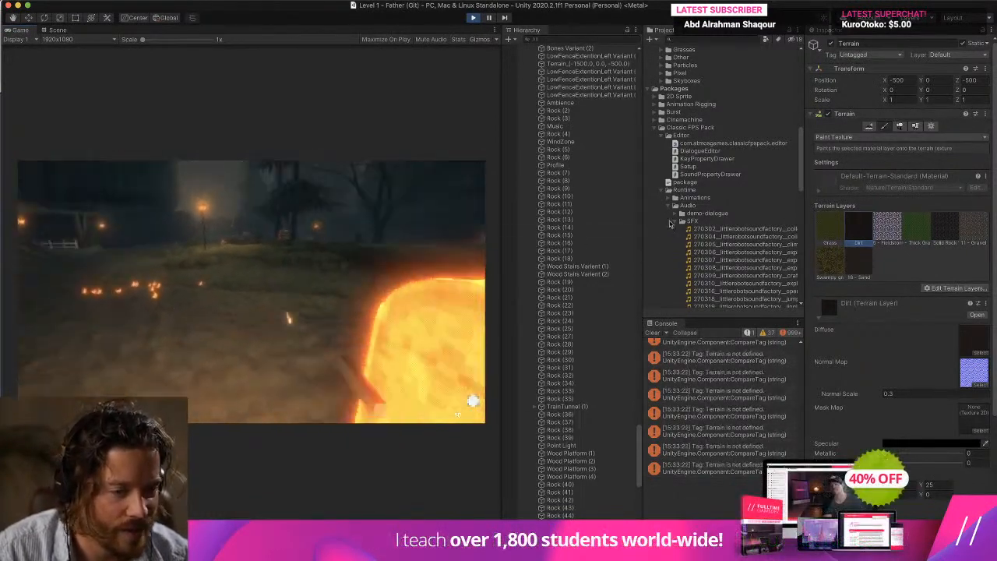
{"action": "key", "text": "Escape"}
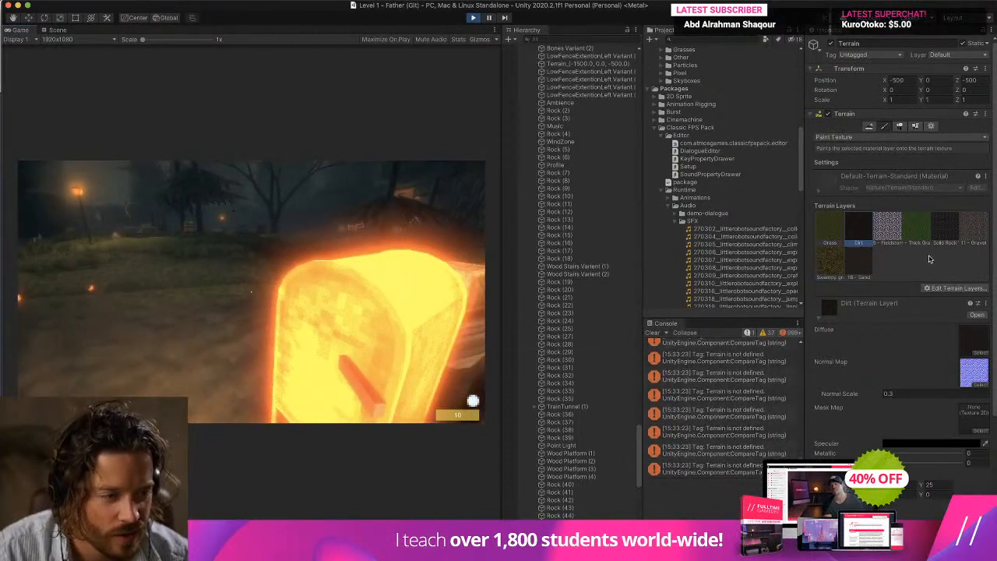
{"action": "left_click", "coordinate": [109, 306]}
{"action": "key", "text": "super+p"}
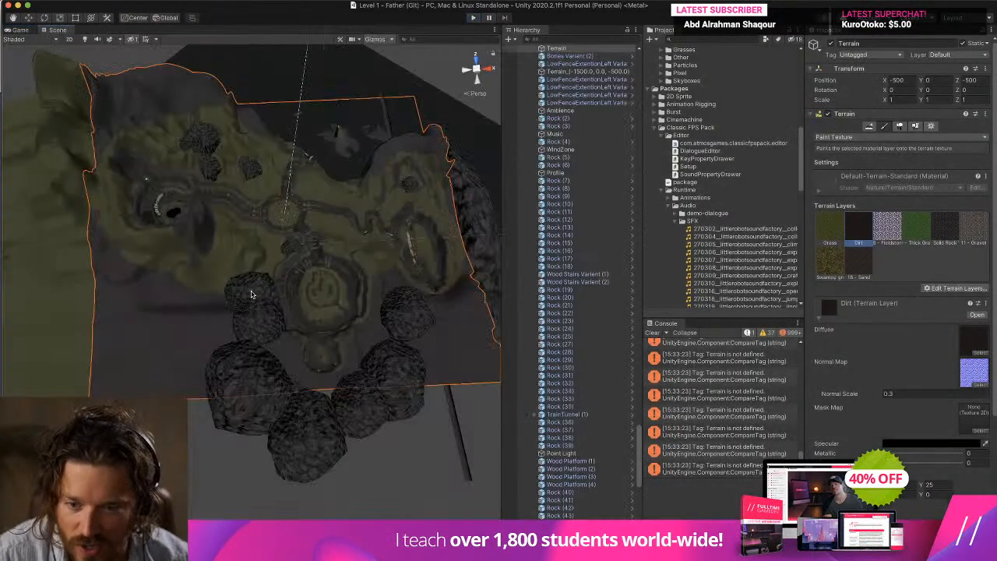
Paint a wide patch of the Dirt layer over the grass beside the path, near the tire and wooden crate.
{"action": "scroll", "coordinate": [253, 314], "scroll_direction": "up", "scroll_amount": 5}
{"action": "scroll", "coordinate": [253, 314], "scroll_direction": "up", "scroll_amount": 10}
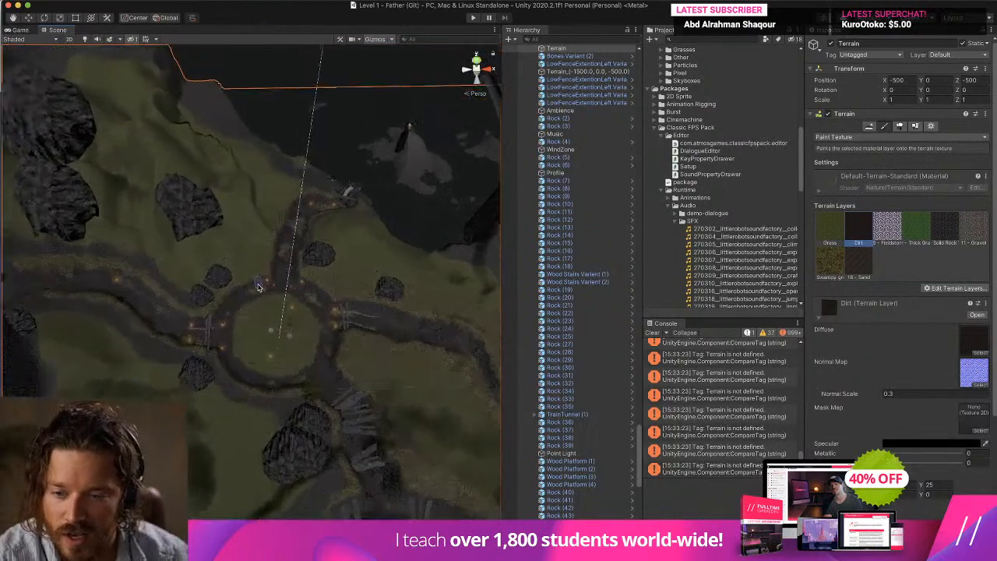
{"action": "right_click_drag", "start_coordinate": [258, 289], "coordinate": [320, 314]}
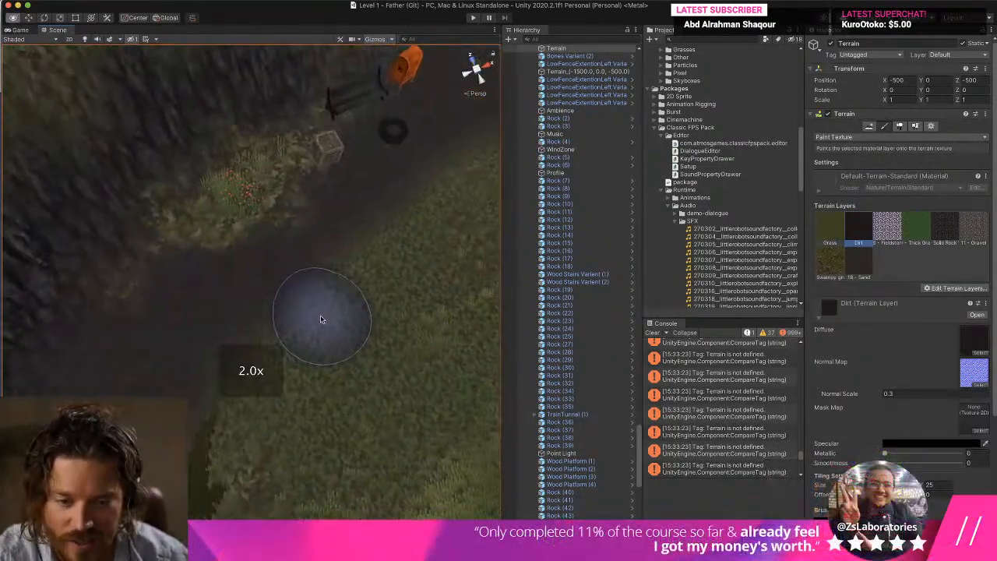
{"action": "scroll", "coordinate": [320, 315], "scroll_direction": "up", "scroll_amount": 5}
{"action": "scroll", "coordinate": [530, 296], "scroll_direction": "down", "scroll_amount": 3}
{"action": "mouse_move", "coordinate": [302, 262]}
{"action": "left_mouse_down"}
{"action": "mouse_move", "coordinate": [403, 285]}
{"action": "mouse_move", "coordinate": [445, 275]}
{"action": "left_mouse_up"}
{"action": "mouse_move", "coordinate": [445, 275]}
{"action": "right_mouse_down"}
{"action": "mouse_move", "coordinate": [519, 222]}
{"action": "mouse_move", "coordinate": [554, 238]}
{"action": "right_mouse_up"}
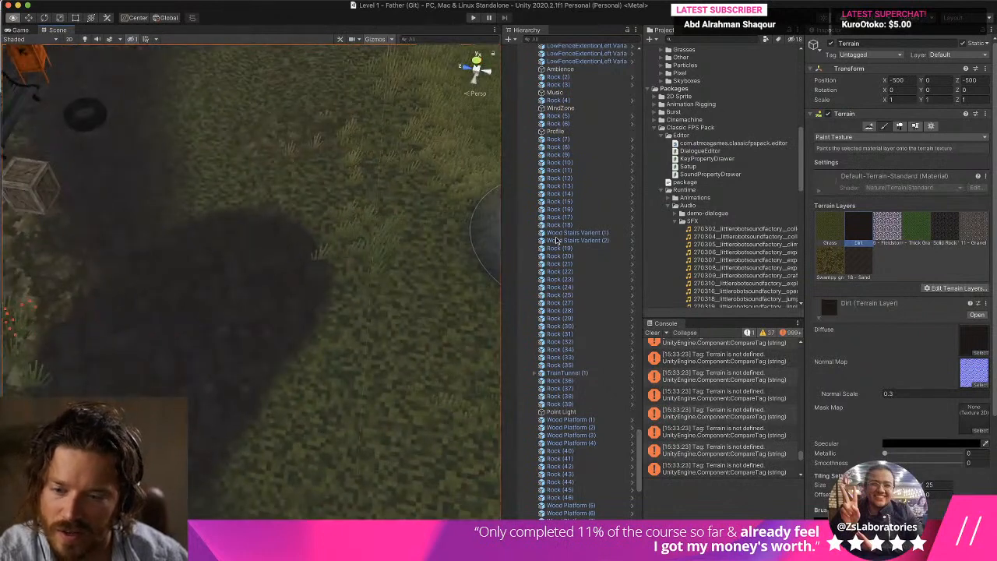
{"action": "mouse_move", "coordinate": [257, 179]}
{"action": "left_mouse_down"}
{"action": "mouse_move", "coordinate": [239, 264]}
{"action": "mouse_move", "coordinate": [249, 391]}
{"action": "left_mouse_up"}
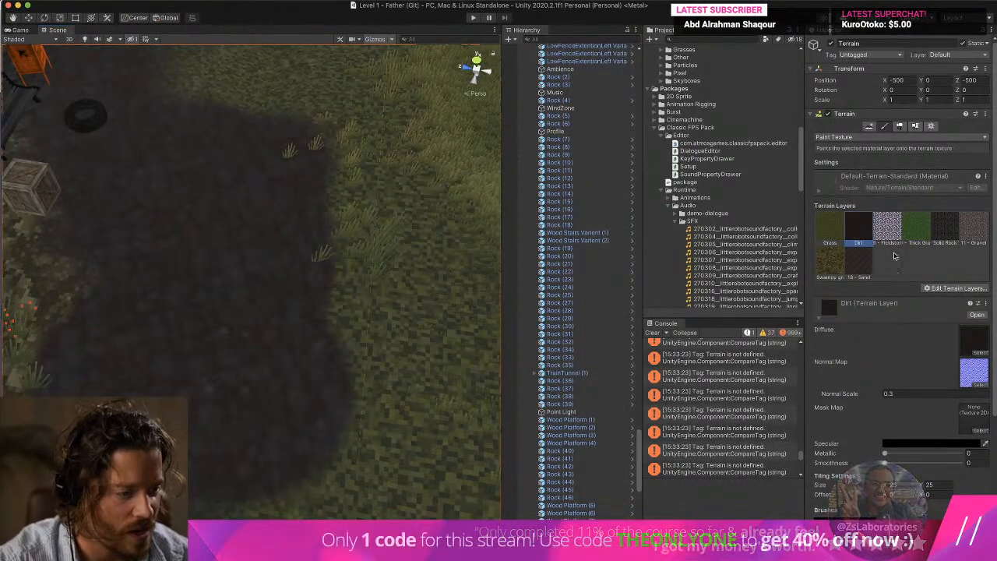
Locate the Dirt layer's diffuse texture in the project and look at the terrain layer editing options.
{"action": "left_click", "coordinate": [963, 343]}
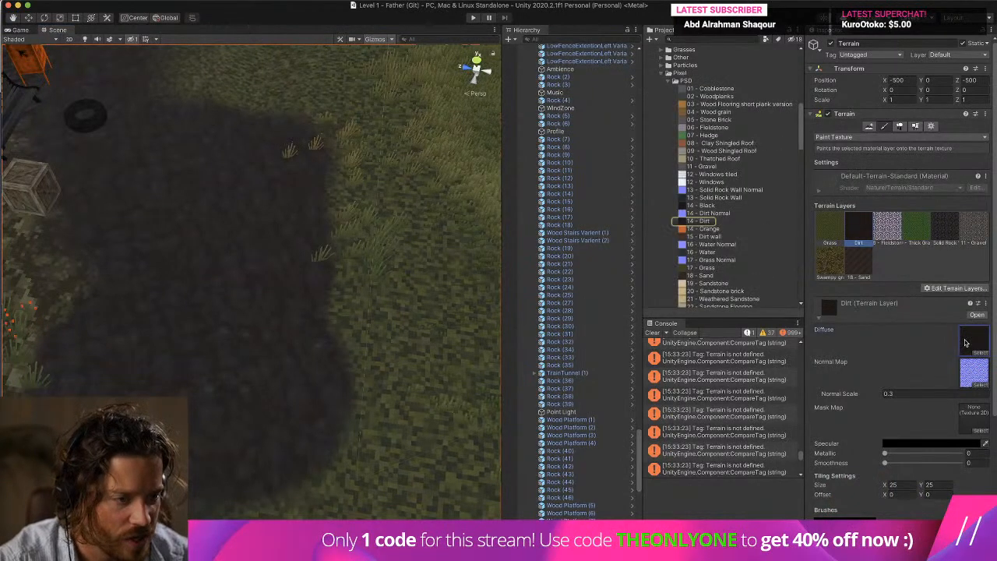
{"action": "left_click", "coordinate": [951, 288]}
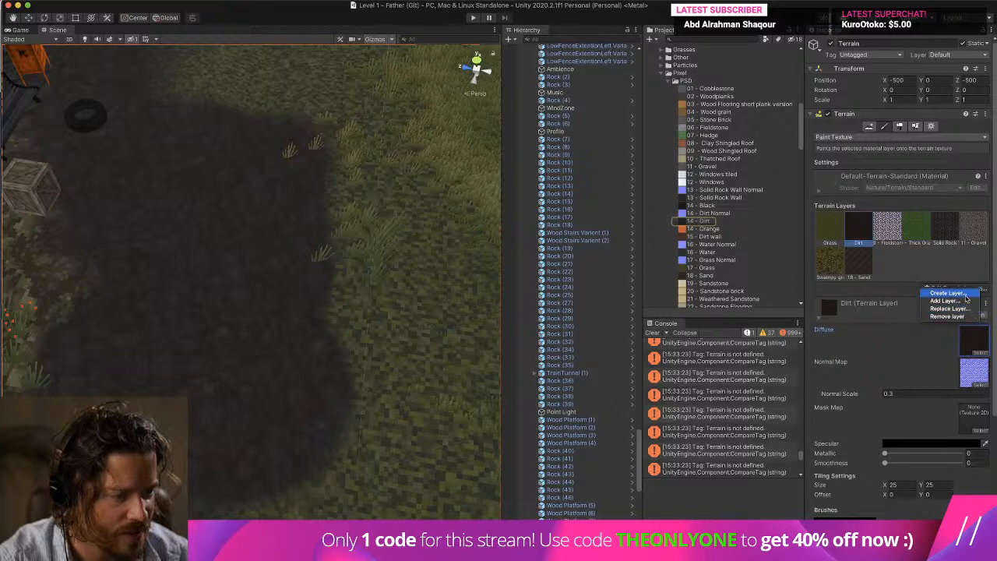
{"action": "left_click", "coordinate": [662, 80]}
{"action": "left_click", "coordinate": [659, 74]}
Tidy the expanded project folders and inspect the Dirt terrain layer asset in the Terrain folder's Layers subfolder.
{"action": "scroll", "coordinate": [672, 161], "scroll_direction": "down", "scroll_amount": 10}
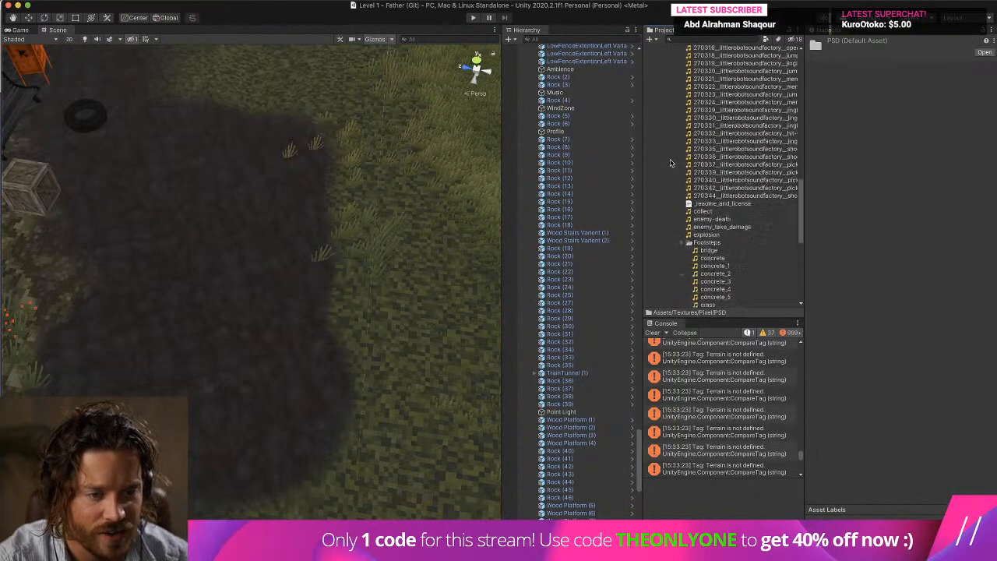
{"action": "scroll", "coordinate": [672, 162], "scroll_direction": "up", "scroll_amount": 10}
{"action": "scroll", "coordinate": [644, 92], "scroll_direction": "up", "scroll_amount": 4}
{"action": "scroll", "coordinate": [644, 91], "scroll_direction": "up", "scroll_amount": 4}
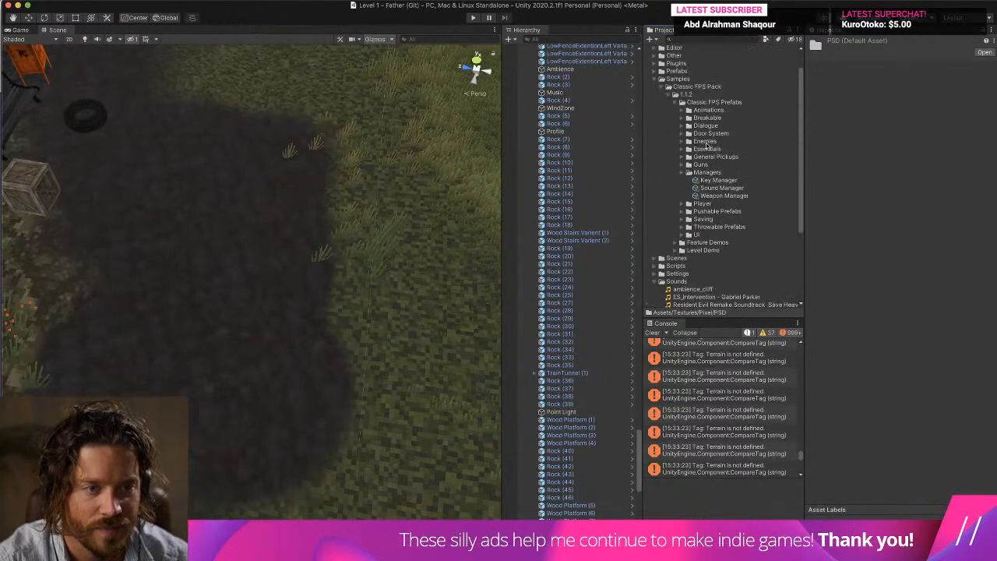
{"action": "left_click", "coordinate": [655, 106]}
{"action": "left_click", "coordinate": [654, 136]}
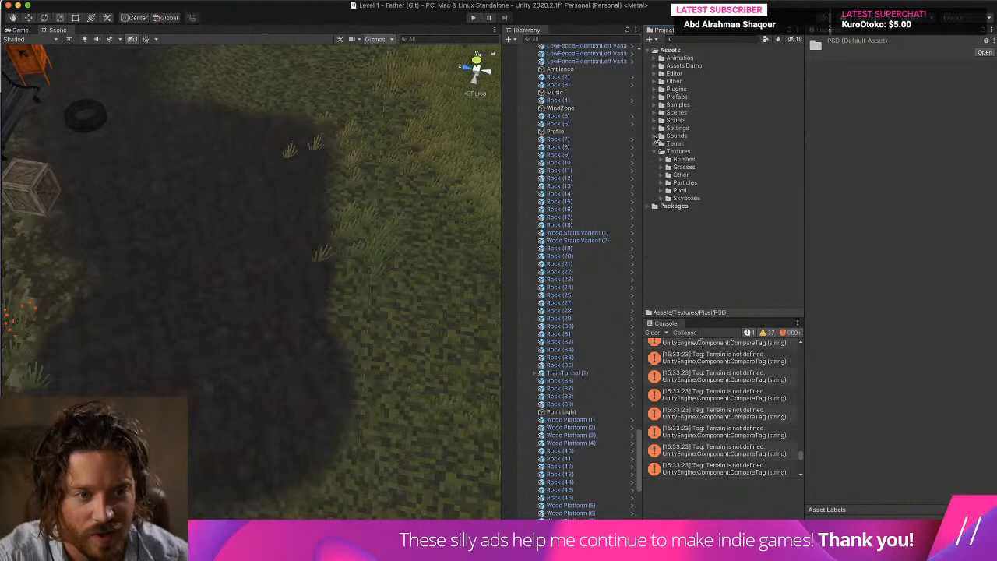
{"action": "left_click", "coordinate": [655, 144]}
{"action": "scroll", "coordinate": [771, 189], "scroll_direction": "down", "scroll_amount": 1}
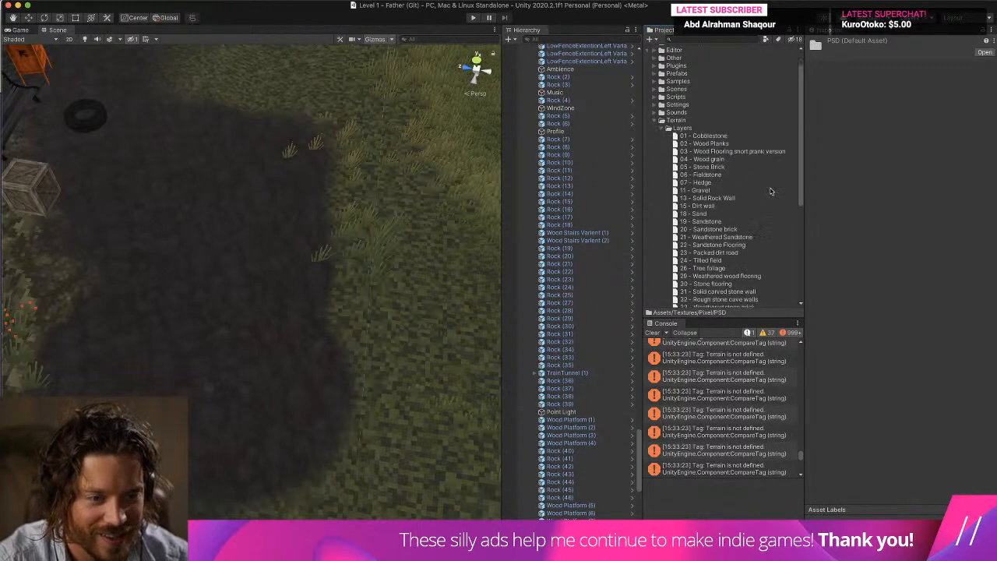
{"action": "scroll", "coordinate": [722, 206], "scroll_direction": "down", "scroll_amount": 5}
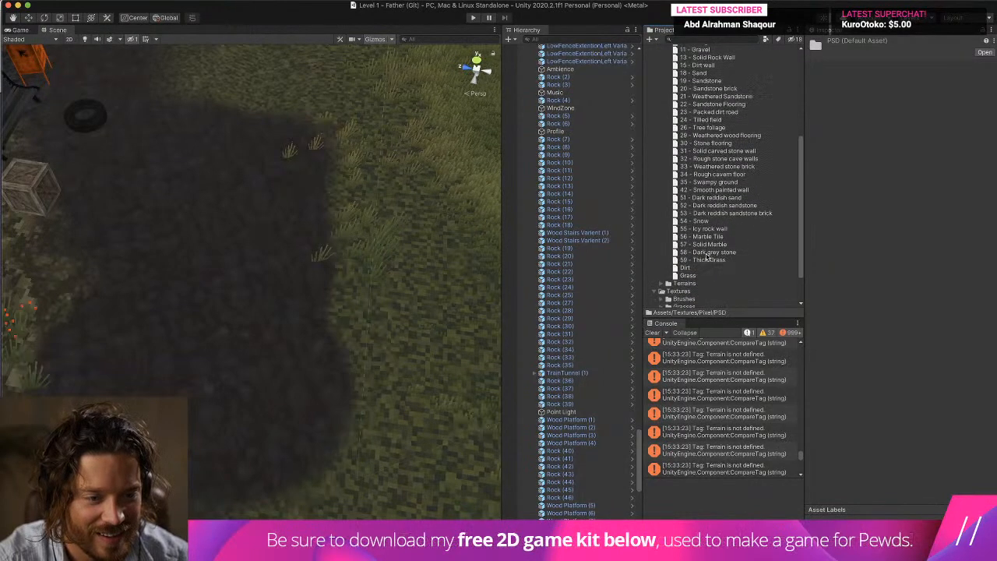
{"action": "left_click", "coordinate": [693, 268]}
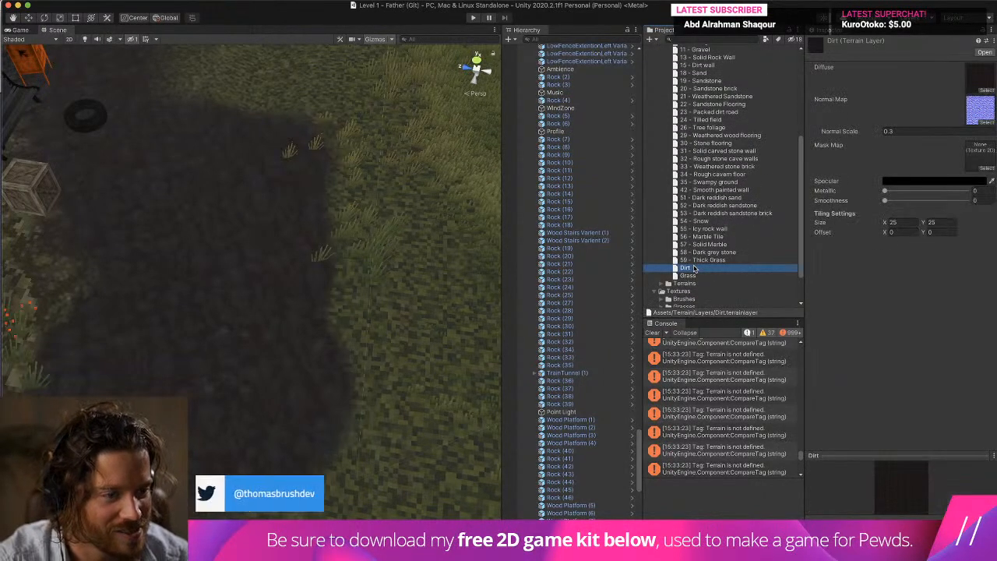
Select the Sound Manager asset in the Managers folder, widen the Inspector, and compare the Grass and Dirt ground-sound settings.
{"action": "scroll", "coordinate": [662, 172], "scroll_direction": "up", "scroll_amount": 7}
{"action": "left_click", "coordinate": [659, 138]}
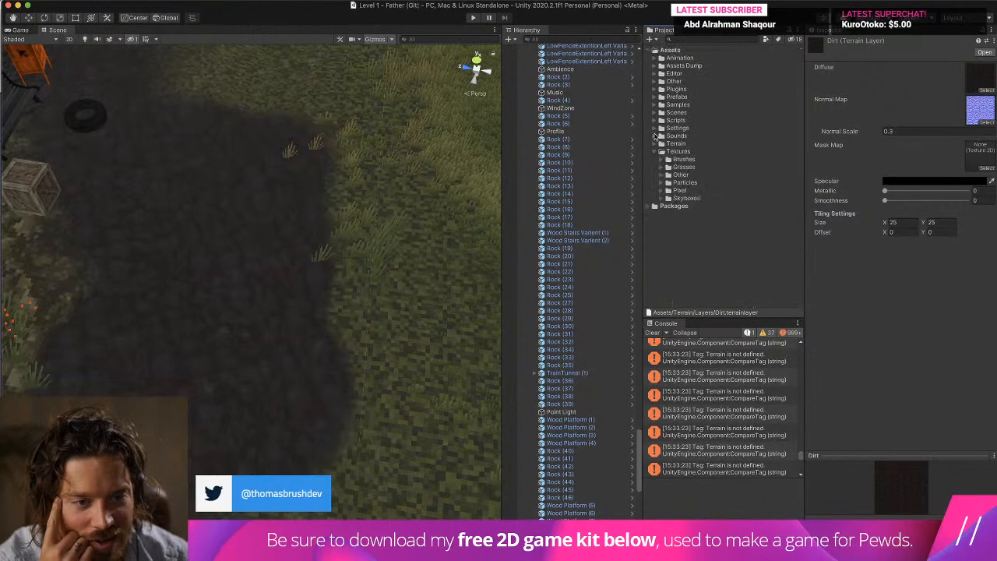
{"action": "left_click", "coordinate": [655, 104]}
{"action": "left_click", "coordinate": [668, 112]}
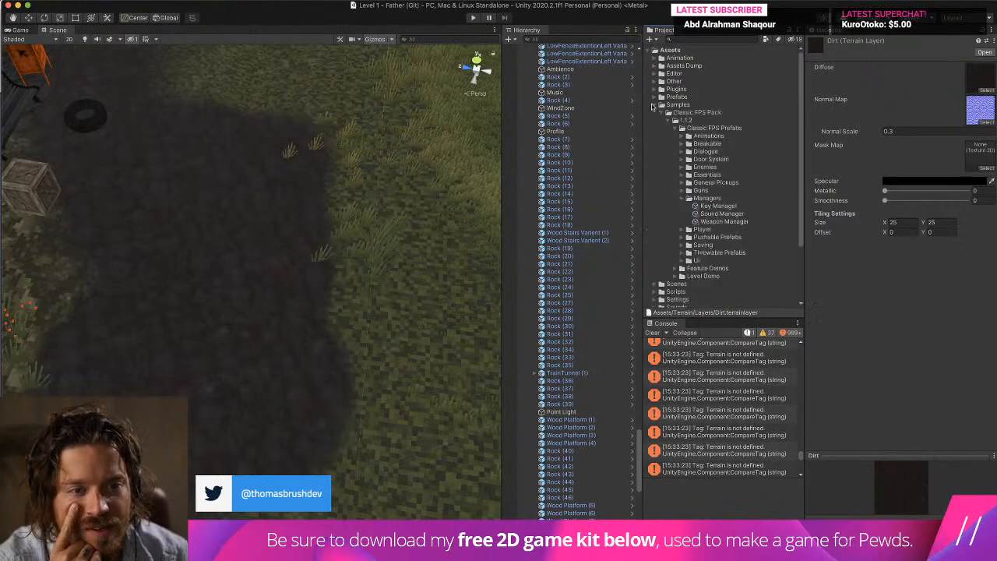
{"action": "left_click", "coordinate": [722, 214]}
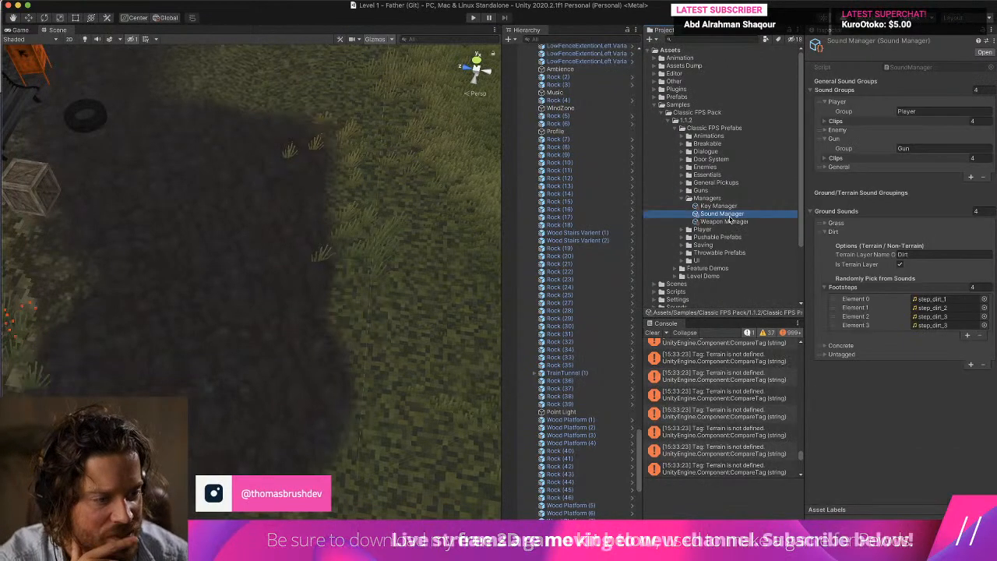
{"action": "left_click_drag", "start_coordinate": [804, 255], "coordinate": [755, 259]}
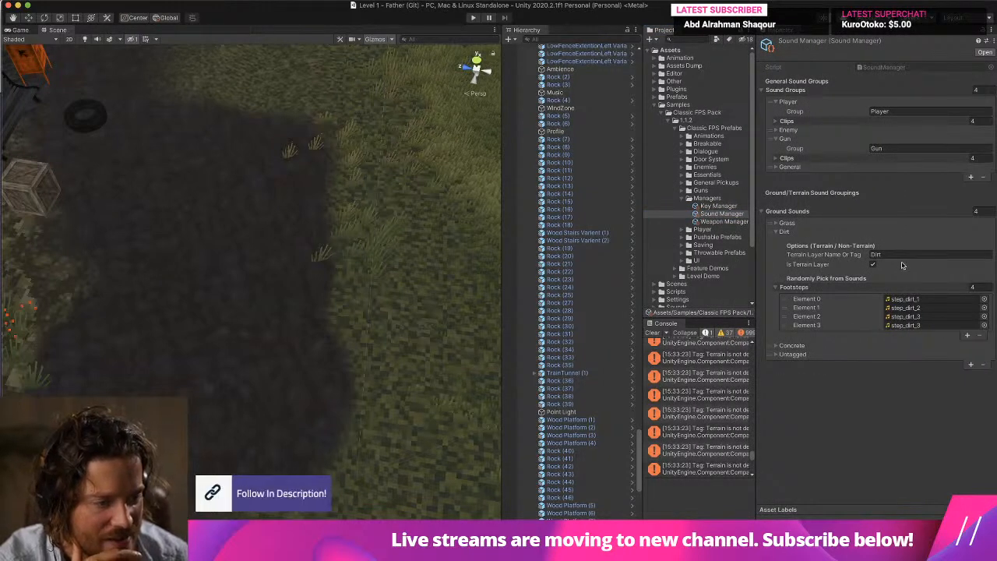
{"action": "left_click", "coordinate": [792, 223]}
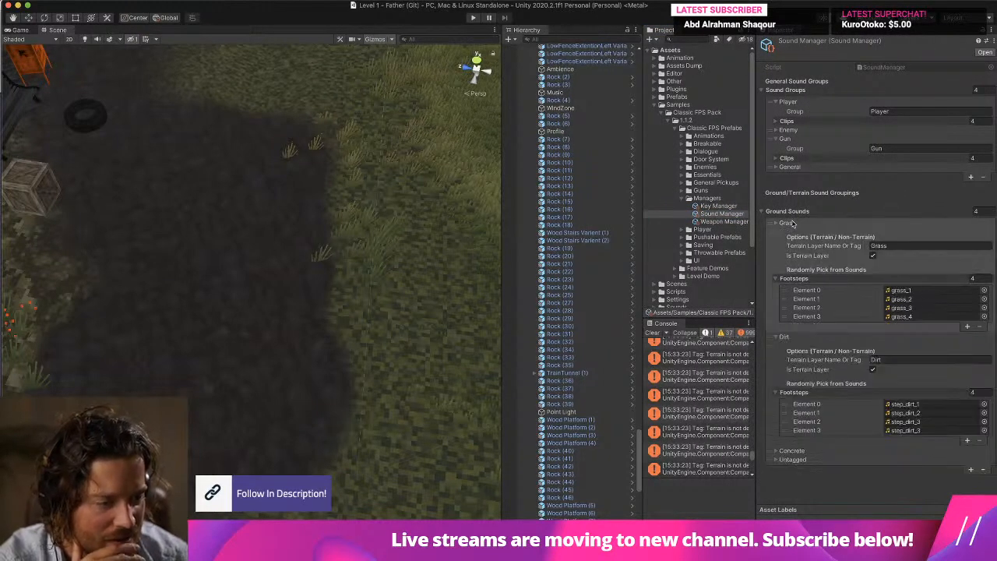
Clear the console, run the level briefly in play mode to recheck the logged errors, and clear the console again after stopping.
{"action": "left_click", "coordinate": [653, 332]}
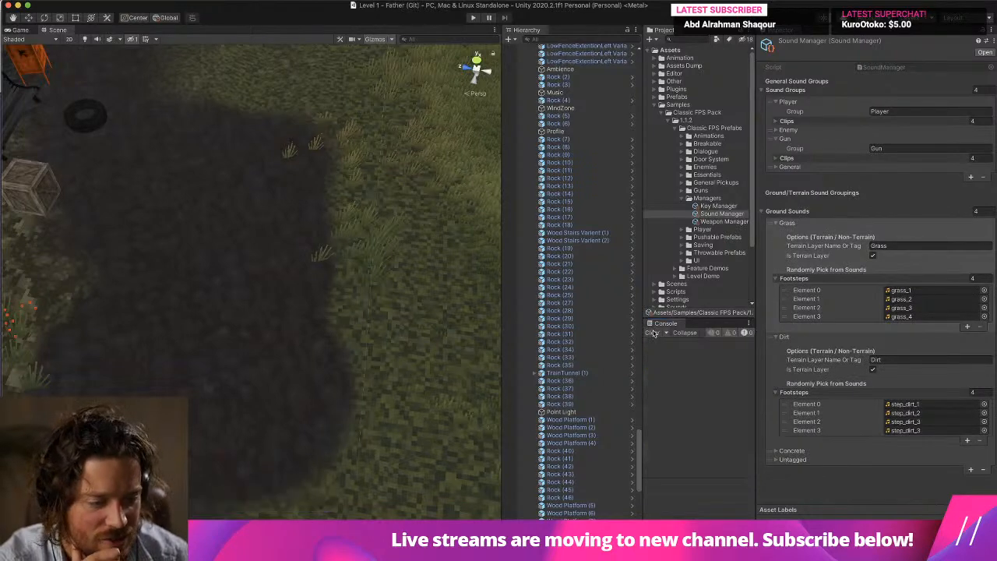
{"action": "key", "text": "s"}
{"action": "right_click_drag", "start_coordinate": [328, 238], "coordinate": [396, 257]}
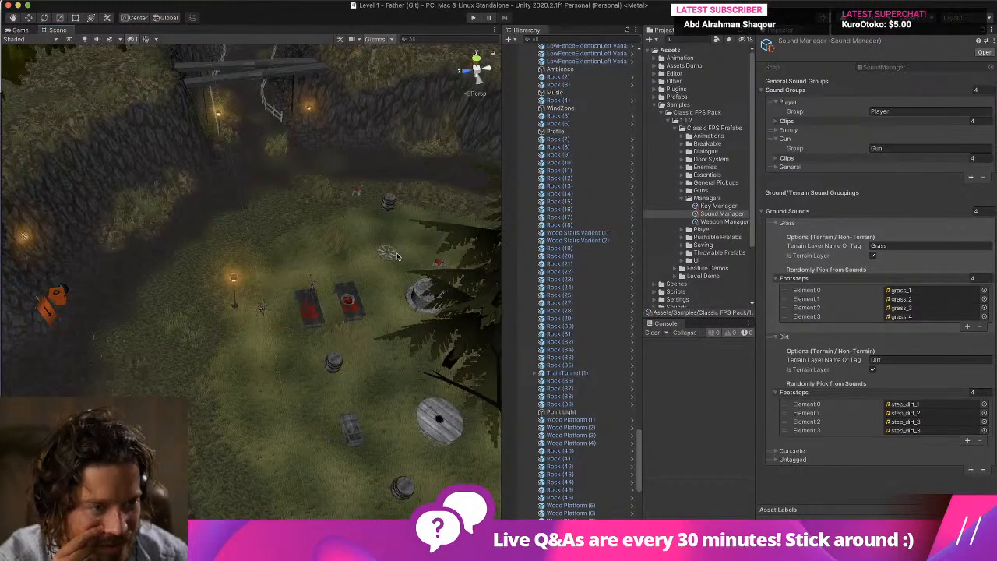
{"action": "left_click", "coordinate": [472, 17]}
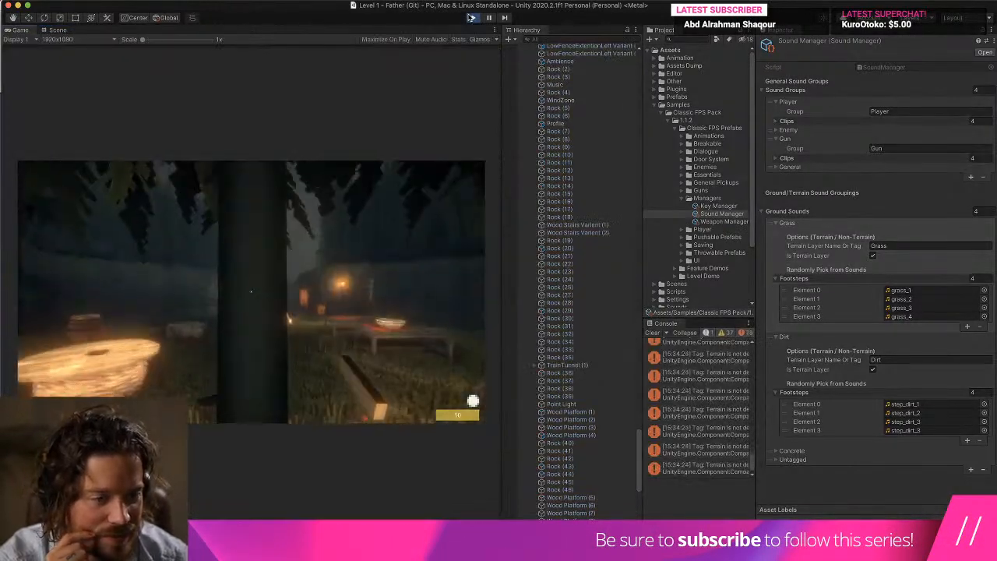
{"action": "left_click", "coordinate": [472, 17]}
{"action": "left_click", "coordinate": [652, 332]}
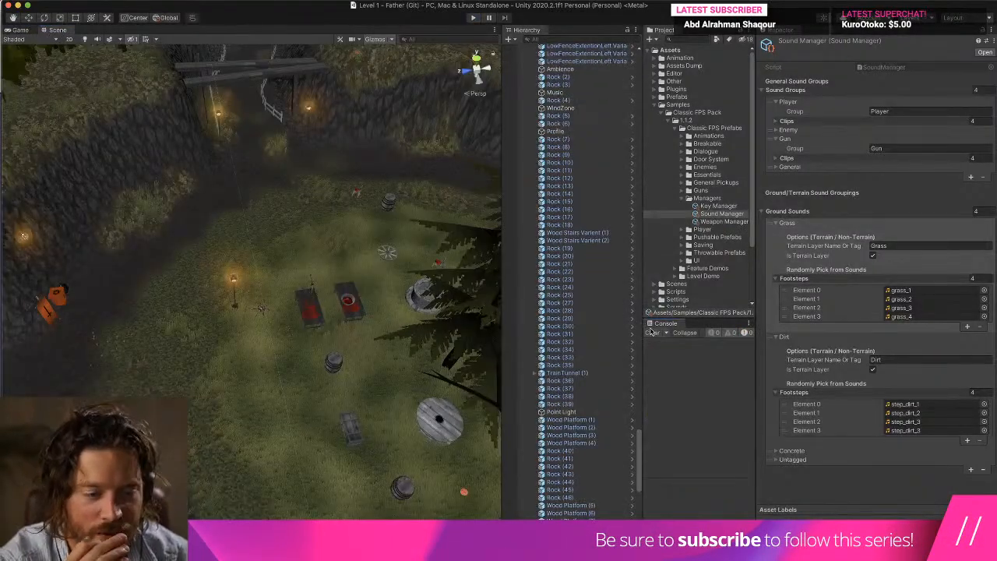
Select the Controller object inside FPSController and inspect its Player Controller and Player Camera Controller script settings.
{"action": "scroll", "coordinate": [600, 327], "scroll_direction": "down", "scroll_amount": 10}
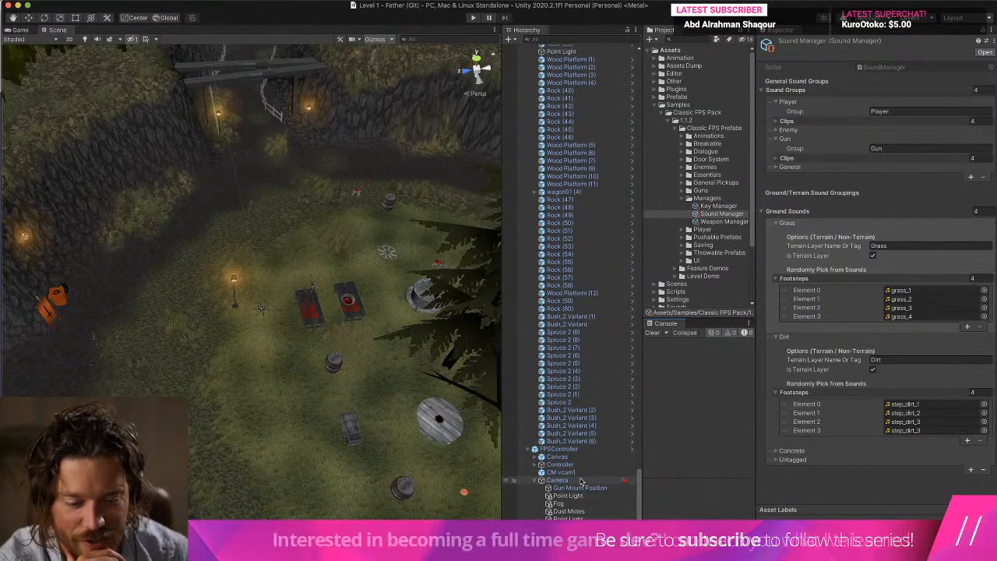
{"action": "left_click", "coordinate": [580, 465]}
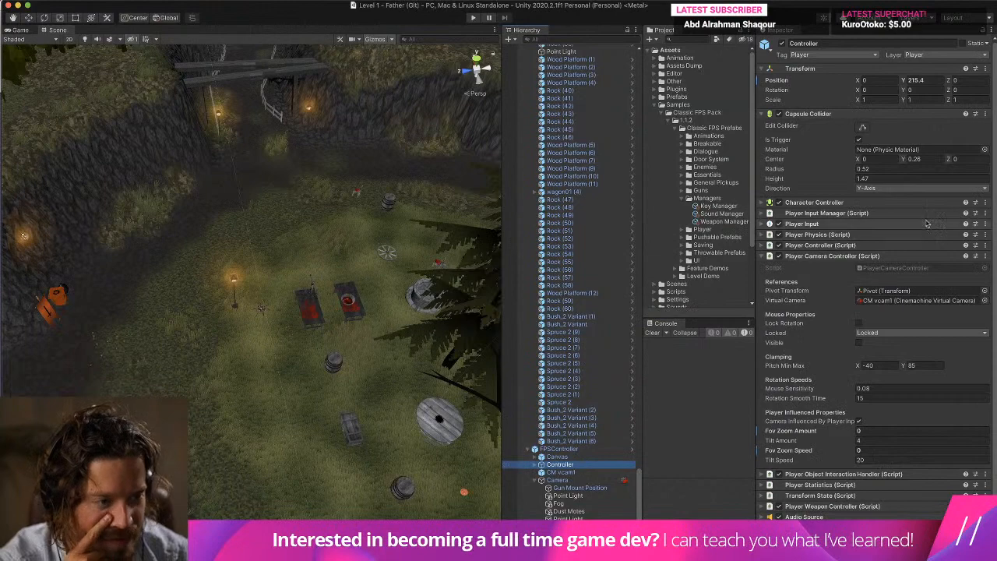
{"action": "scroll", "coordinate": [856, 311], "scroll_direction": "down", "scroll_amount": 2}
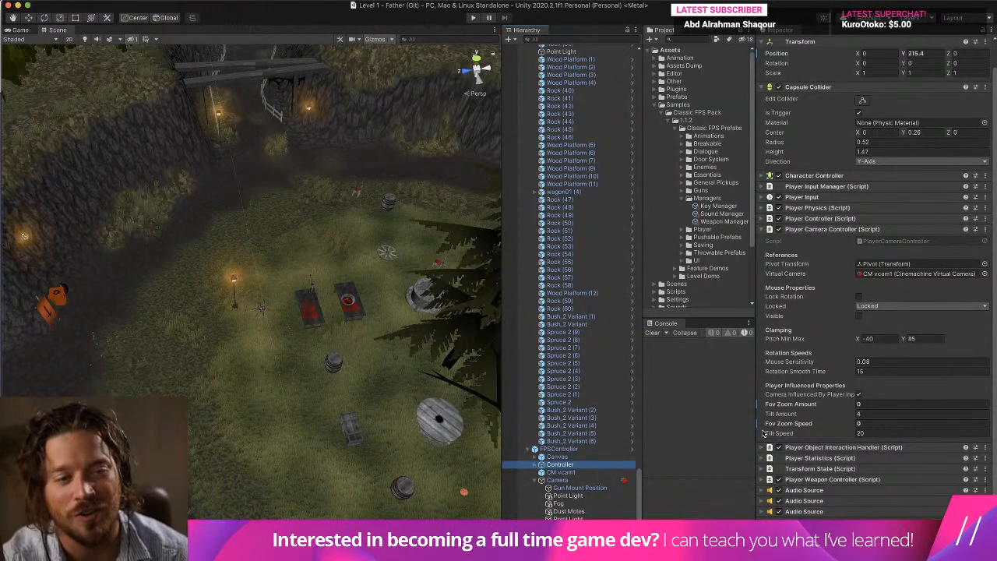
{"action": "left_click", "coordinate": [812, 219]}
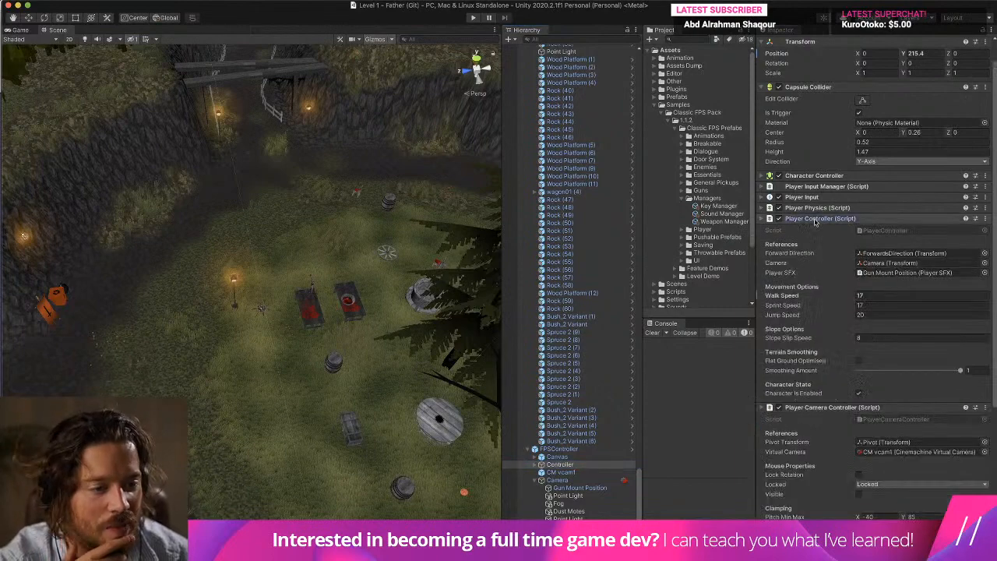
{"action": "left_click", "coordinate": [812, 219]}
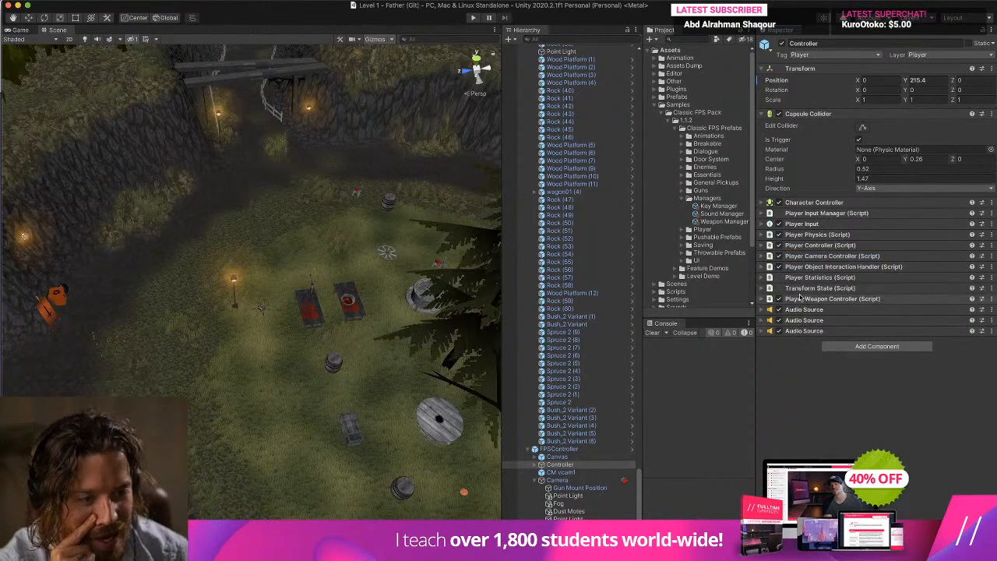
{"action": "left_click", "coordinate": [803, 256]}
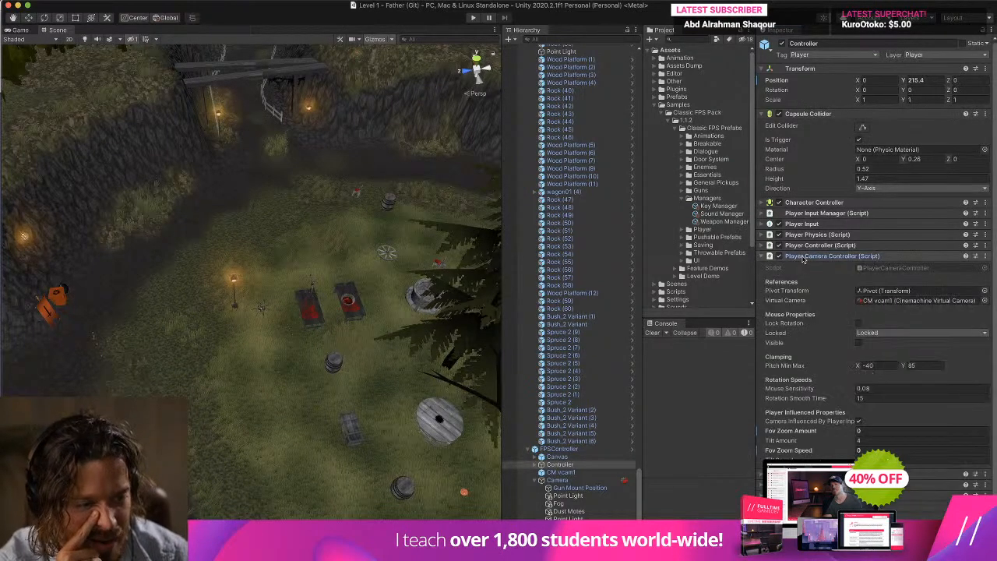
{"action": "left_click", "coordinate": [804, 257]}
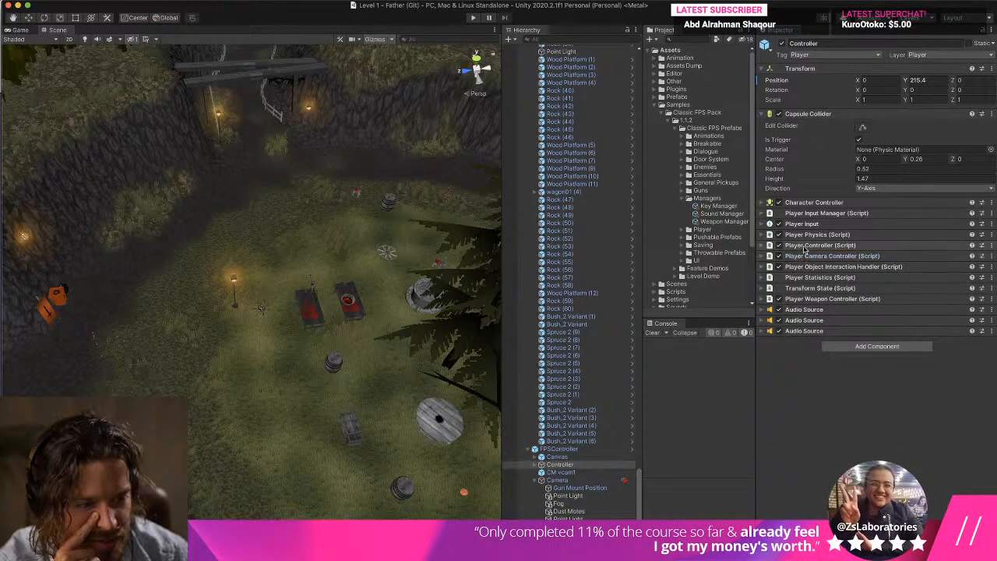
{"action": "left_click", "coordinate": [803, 246]}
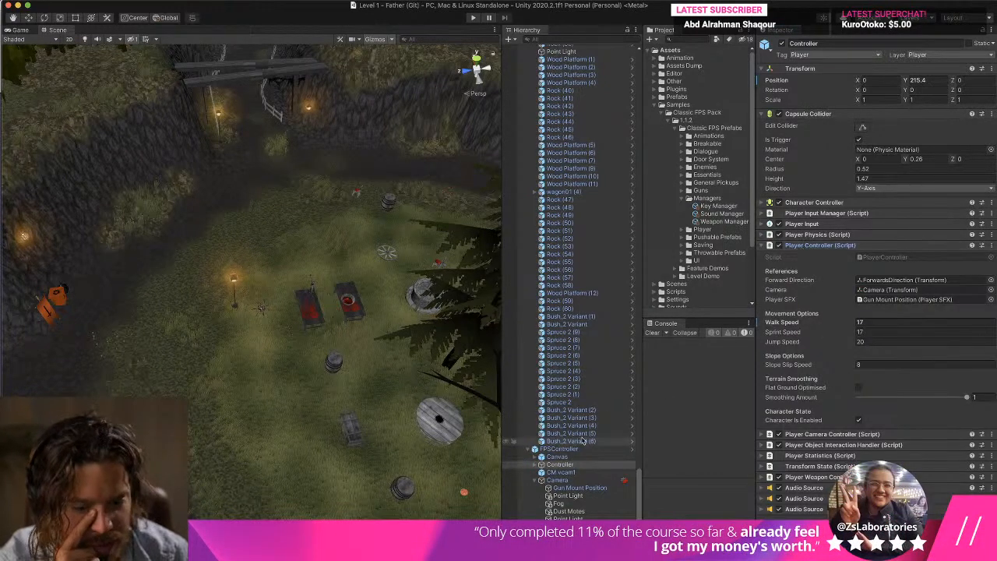
Collapse the Environment group, select _GameManager, and locate the project asset referenced by its SFX Manager's Sound Manager field.
{"action": "scroll", "coordinate": [526, 451], "scroll_direction": "up", "scroll_amount": 5}
{"action": "scroll", "coordinate": [526, 452], "scroll_direction": "up", "scroll_amount": 15}
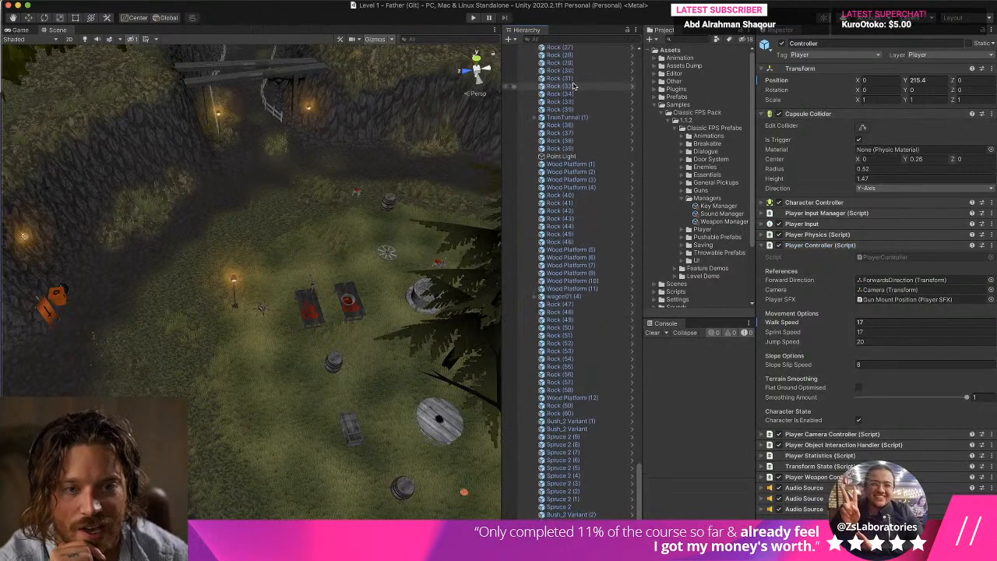
{"action": "scroll", "coordinate": [568, 84], "scroll_direction": "up", "scroll_amount": 15}
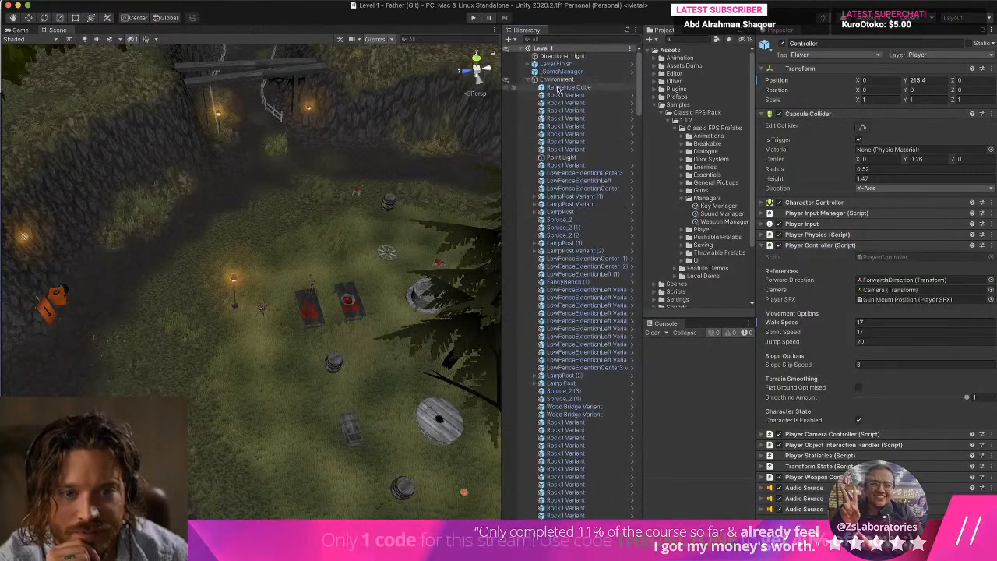
{"action": "left_click", "coordinate": [527, 80]}
{"action": "left_click", "coordinate": [548, 72]}
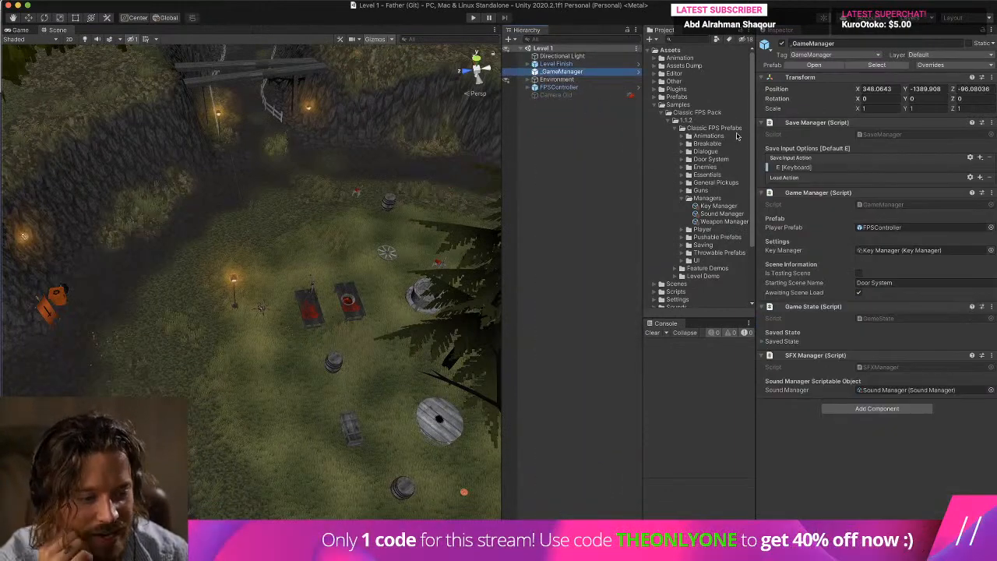
{"action": "left_click", "coordinate": [911, 389]}
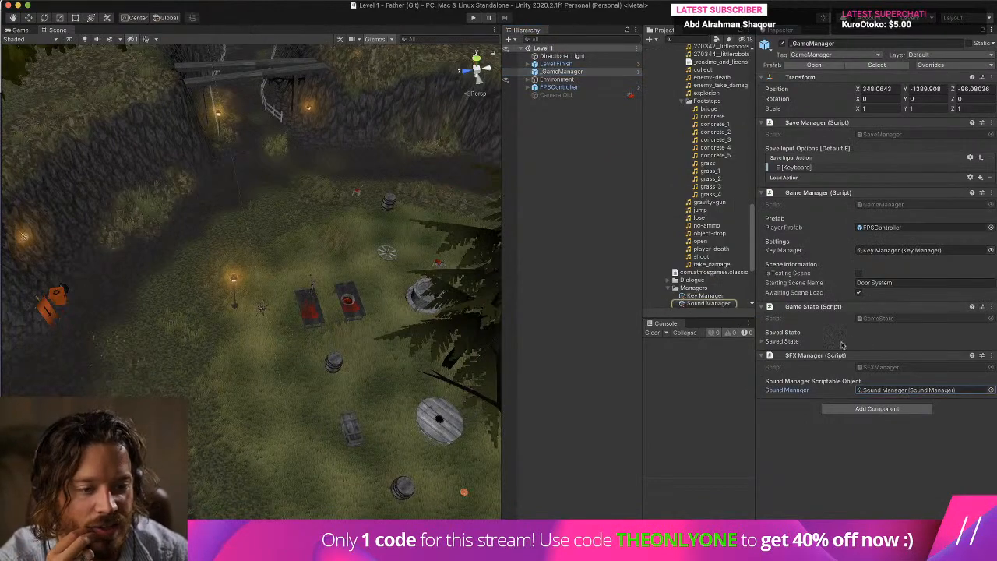
Assign the Sound Manager asset from the Classic FPS Prefabs Managers folder to the SFX Manager component on _GameManager.
{"action": "scroll", "coordinate": [712, 248], "scroll_direction": "up", "scroll_amount": 10}
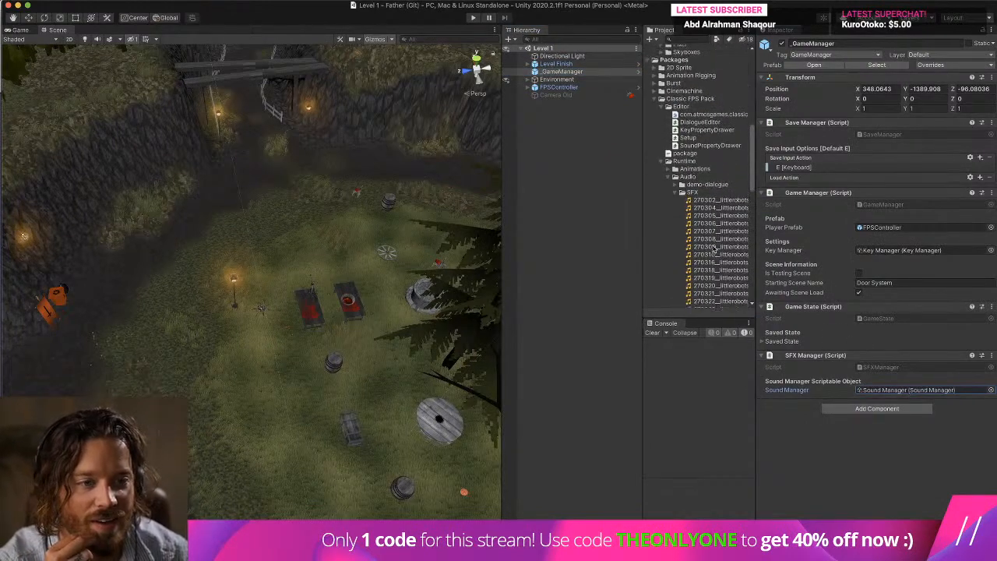
{"action": "scroll", "coordinate": [713, 247], "scroll_direction": "up", "scroll_amount": 10}
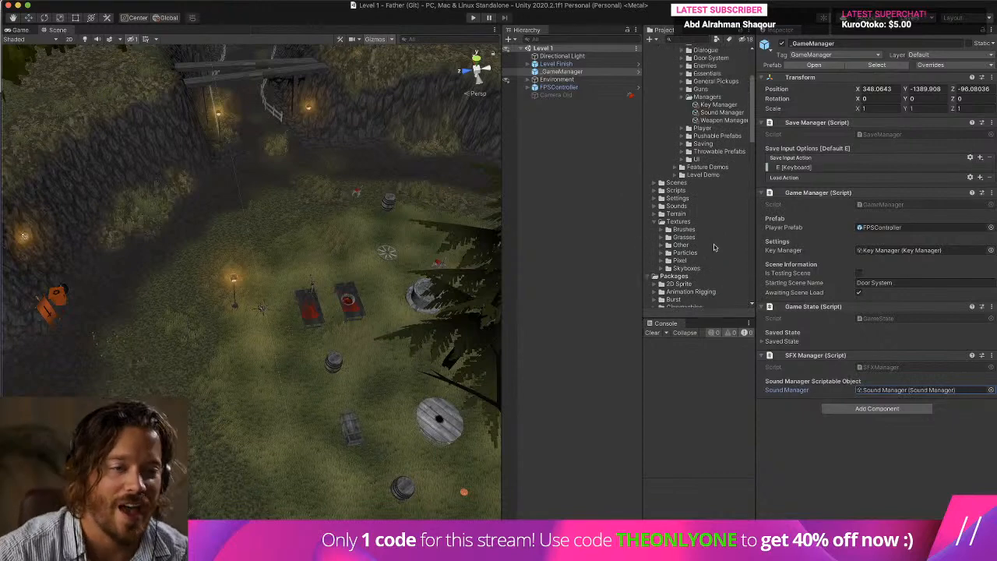
{"action": "left_click", "coordinate": [721, 123]}
{"action": "left_click_drag", "start_coordinate": [721, 125], "coordinate": [943, 391]}
Run the level in play mode, walk across the grass and dirt to test the footstep sounds, stop playback, and clear the console.
{"action": "left_click", "coordinate": [472, 17]}
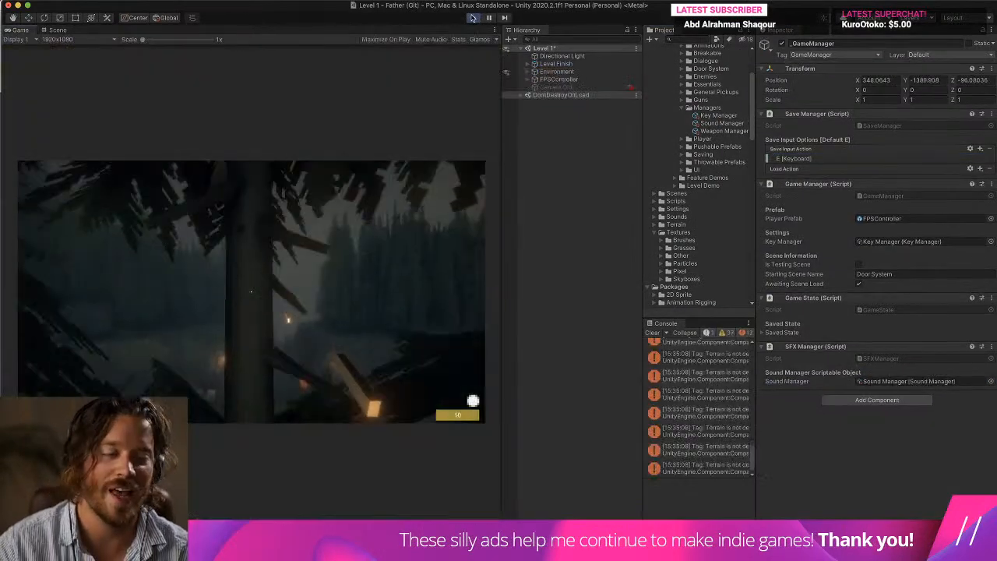
{"action": "key", "text": "w"}
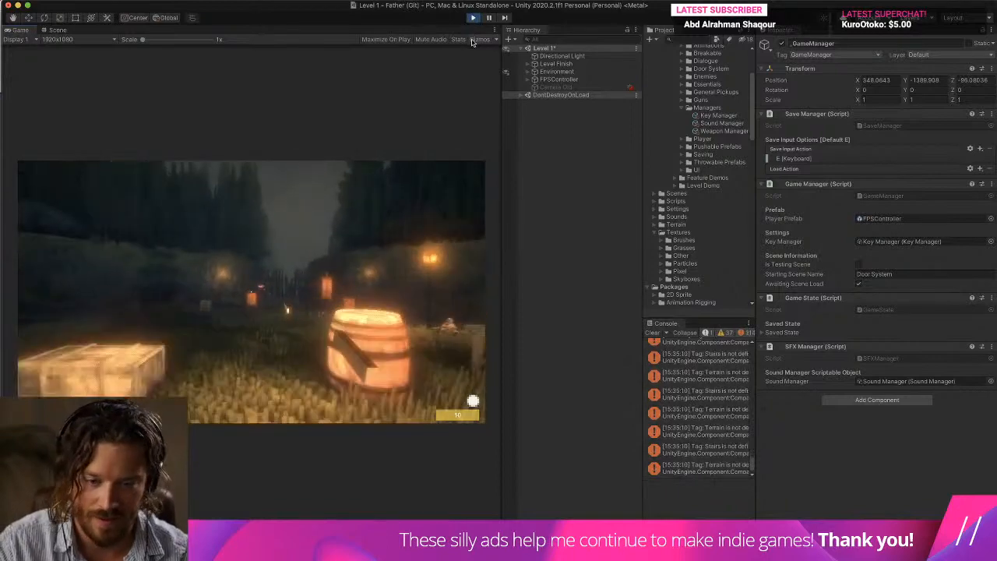
{"action": "key", "text": "w"}
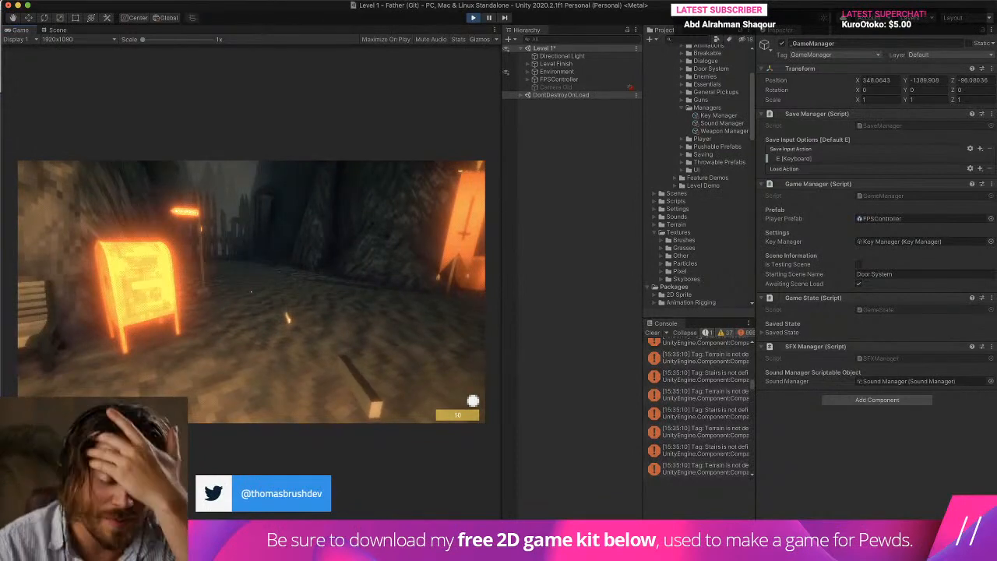
{"action": "key", "text": "w"}
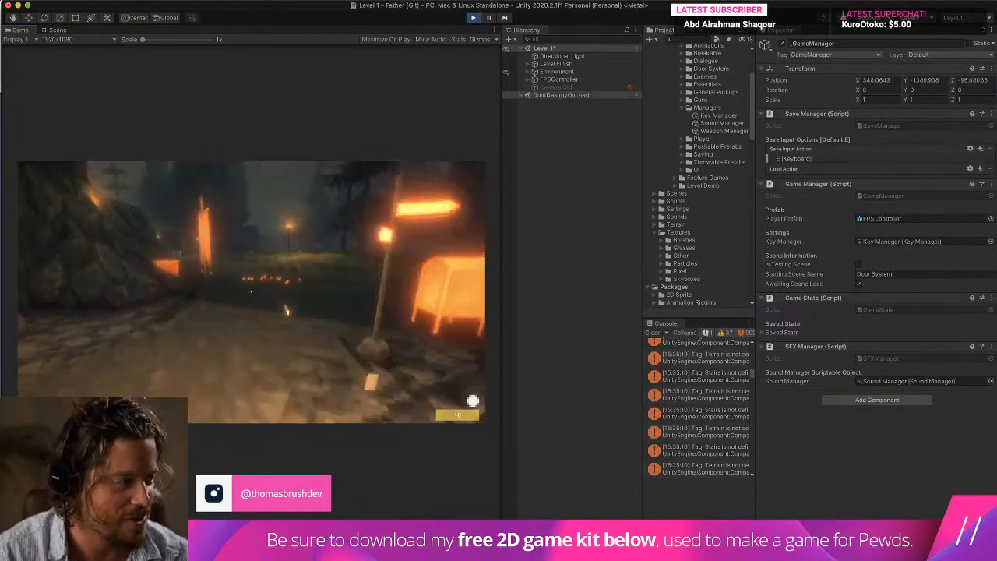
{"action": "key", "text": "w"}
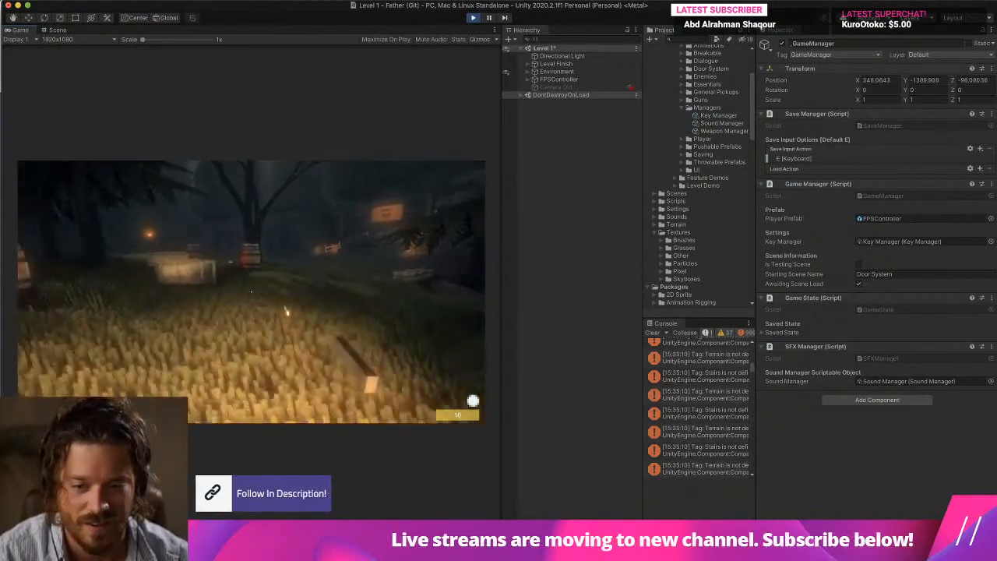
{"action": "key", "text": "w"}
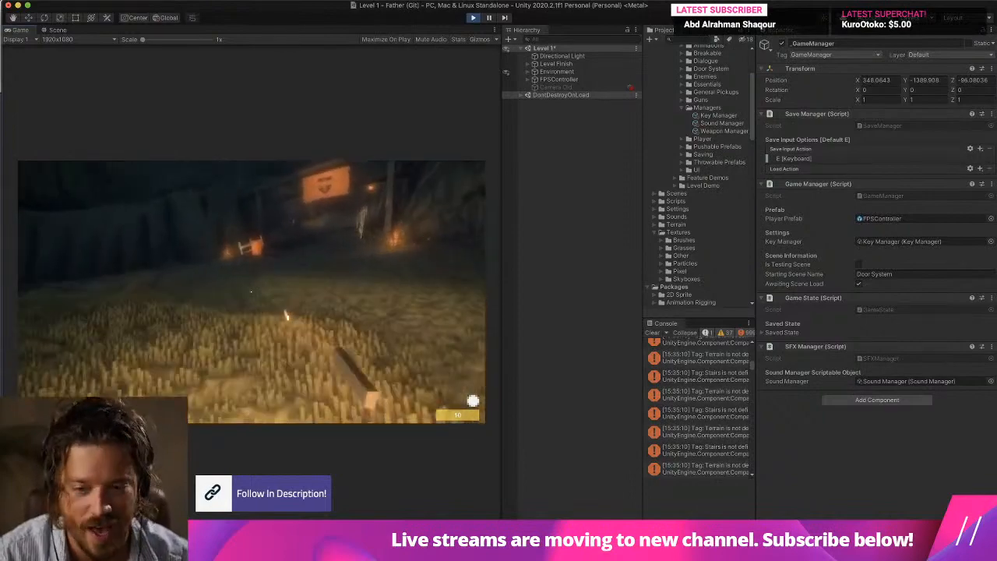
{"action": "key", "text": "w"}
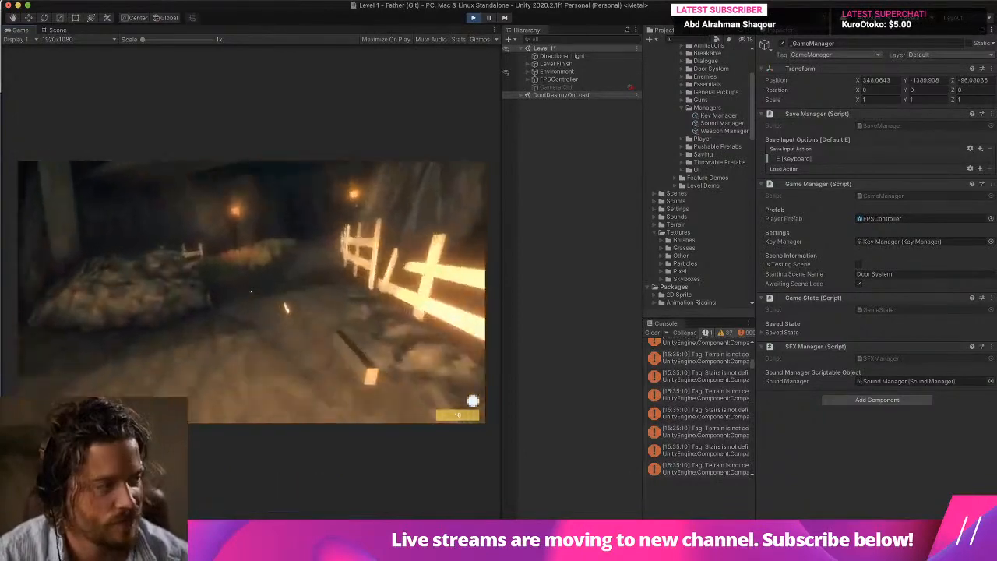
{"action": "key", "text": "w"}
{"action": "key", "text": "super+p"}
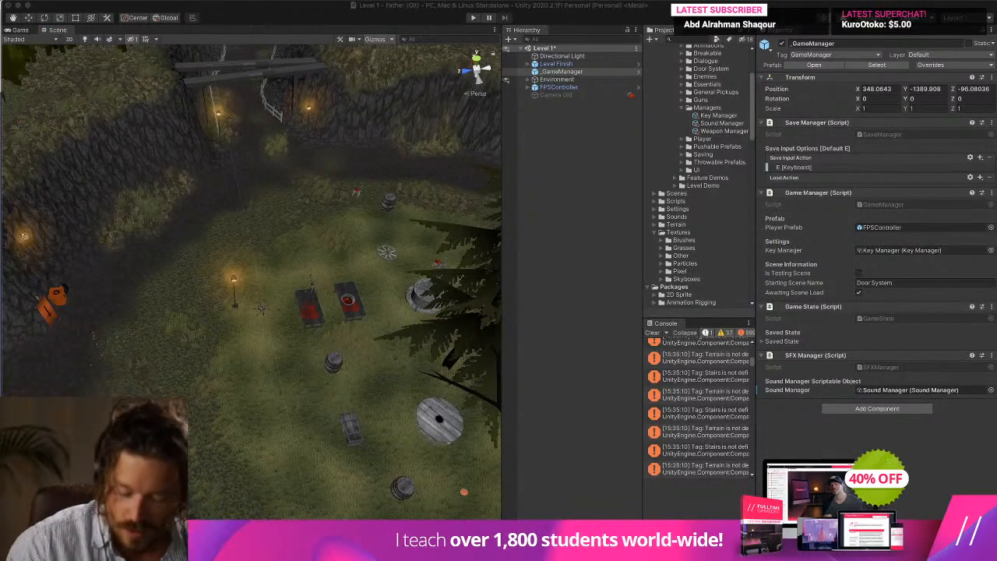
{"action": "left_click", "coordinate": [652, 333]}
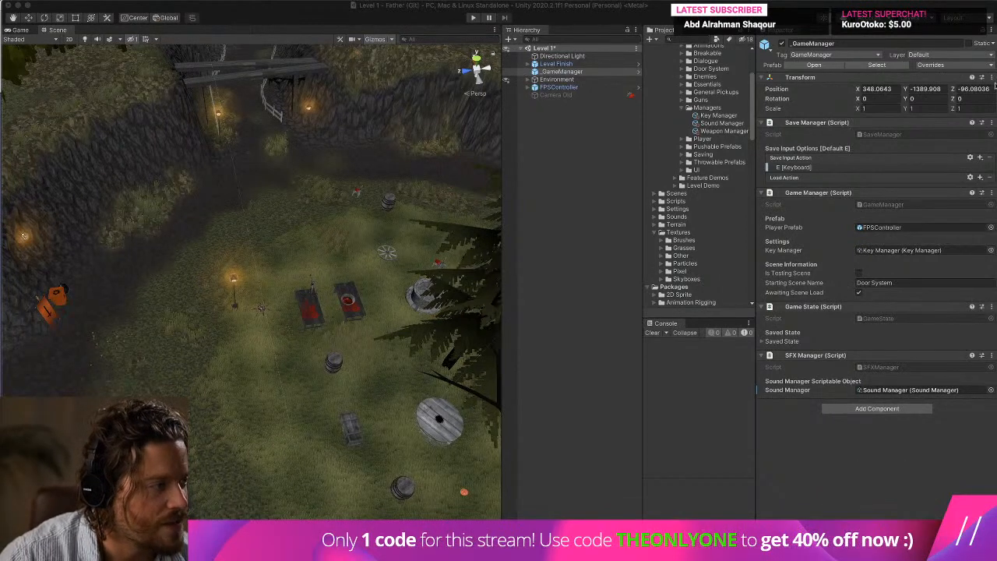
Open About This Mac and look over the computer's hardware overview and connected displays.
{"action": "left_click", "coordinate": [13, 5]}
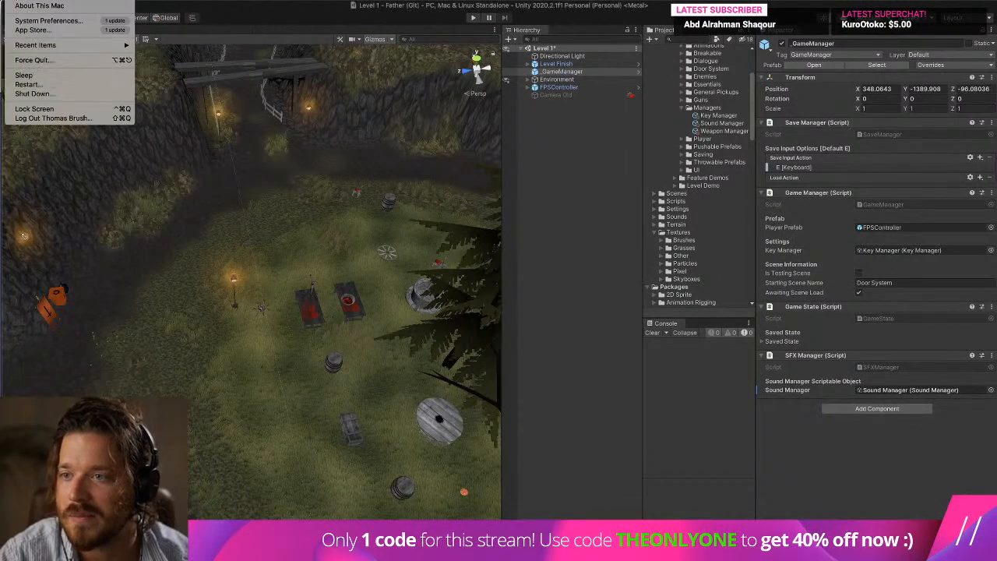
{"action": "left_click", "coordinate": [17, 5]}
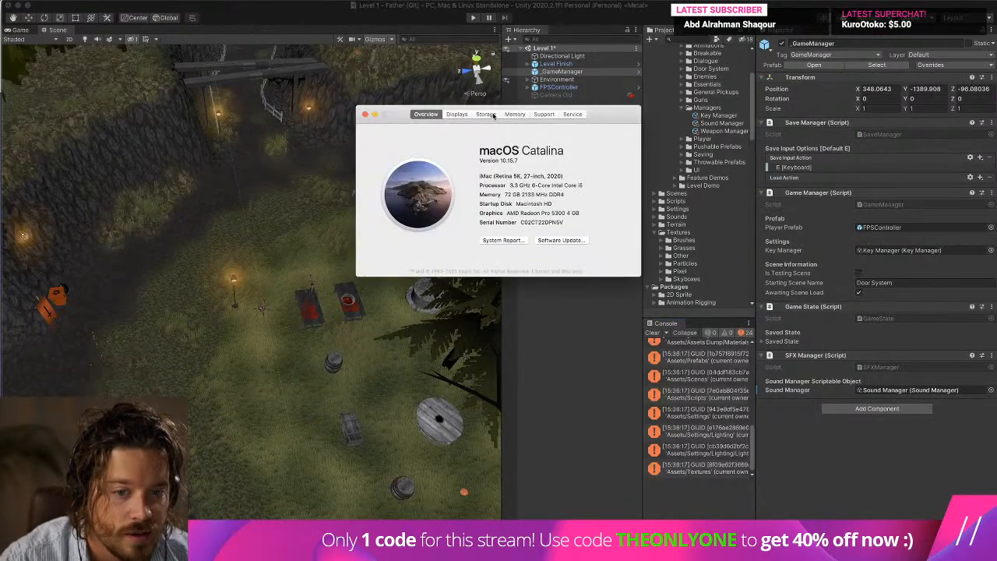
{"action": "left_click", "coordinate": [457, 114]}
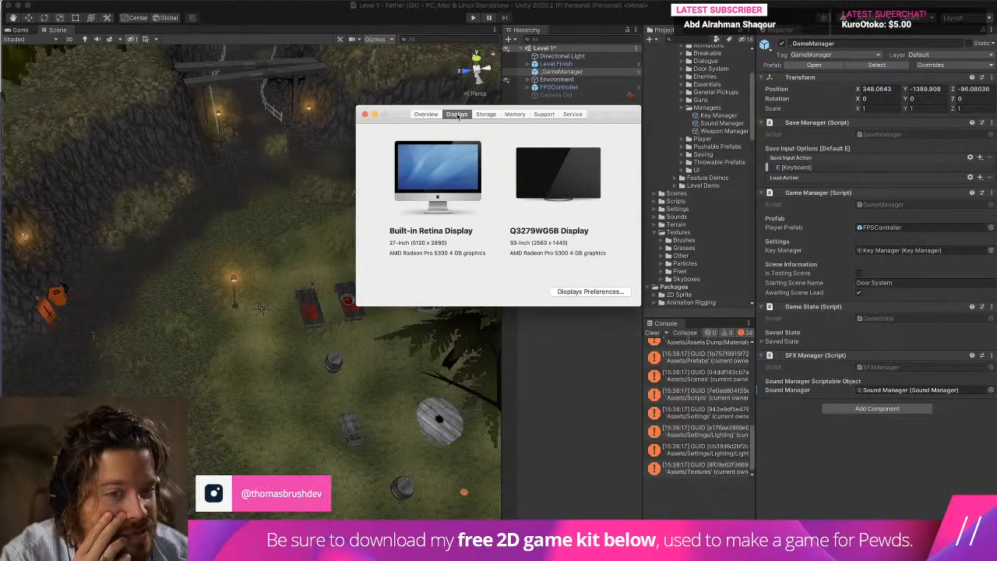
{"action": "left_click", "coordinate": [425, 114]}
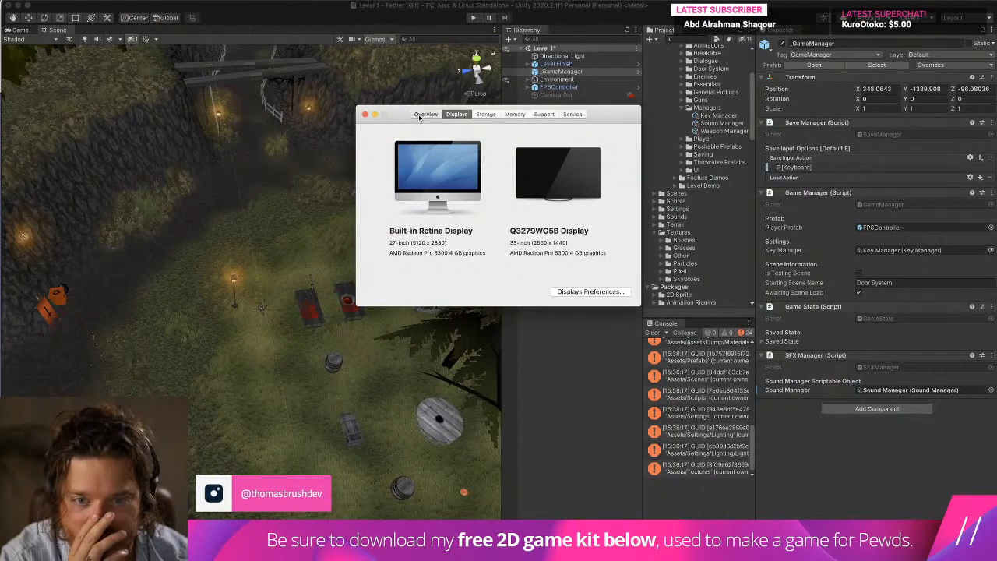
Open the System Report and examine the Graphics/Displays details, including the Q3279WG5B display's framebuffer depth.
{"action": "left_click", "coordinate": [501, 241]}
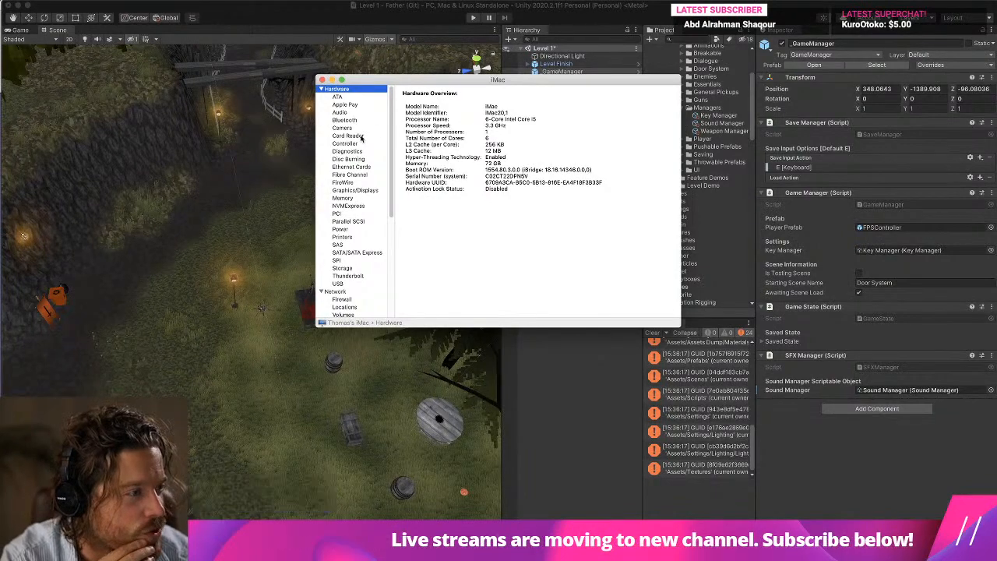
{"action": "left_click", "coordinate": [348, 192]}
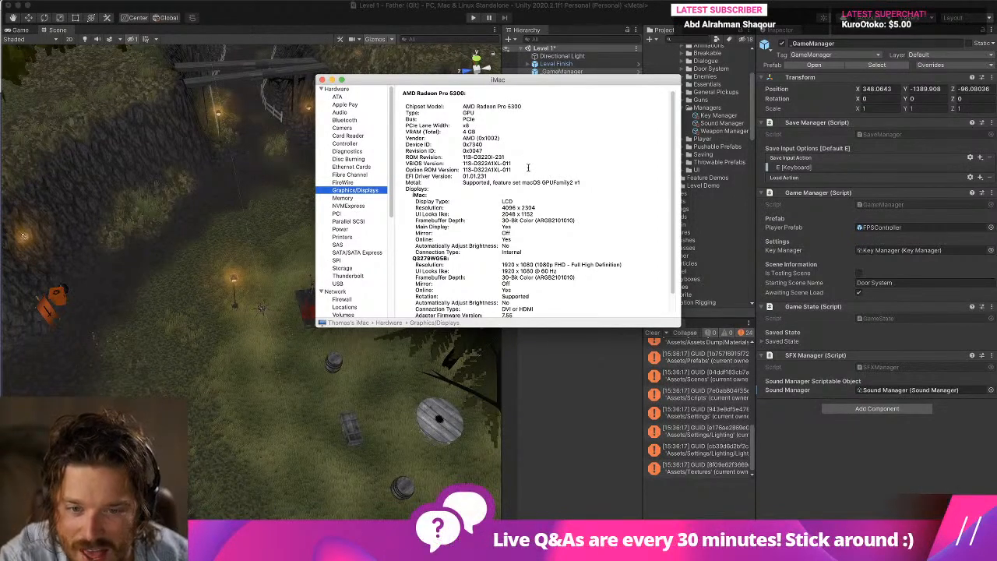
{"action": "scroll", "coordinate": [529, 172], "scroll_direction": "down", "scroll_amount": 2}
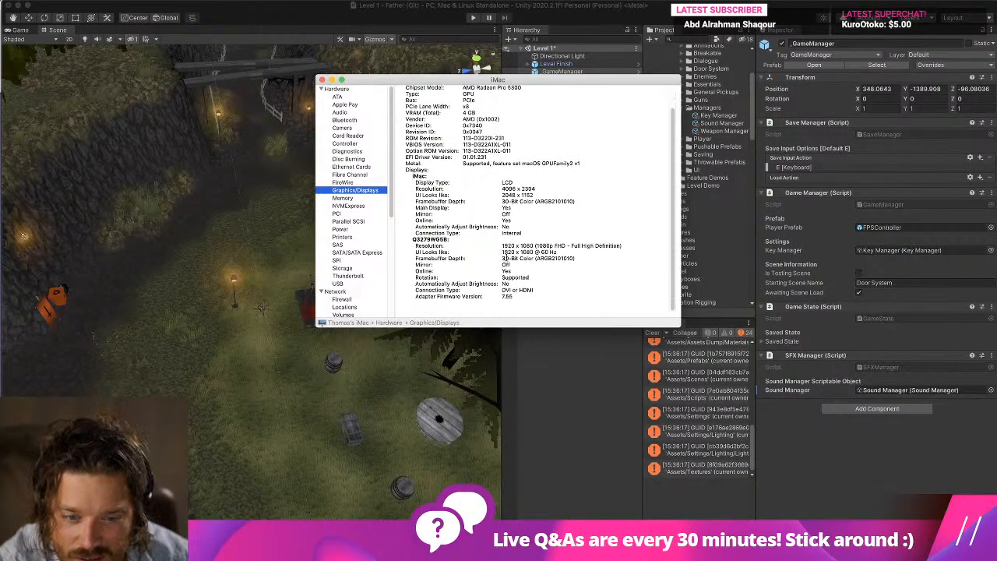
{"action": "left_click_drag", "start_coordinate": [502, 258], "coordinate": [535, 258]}
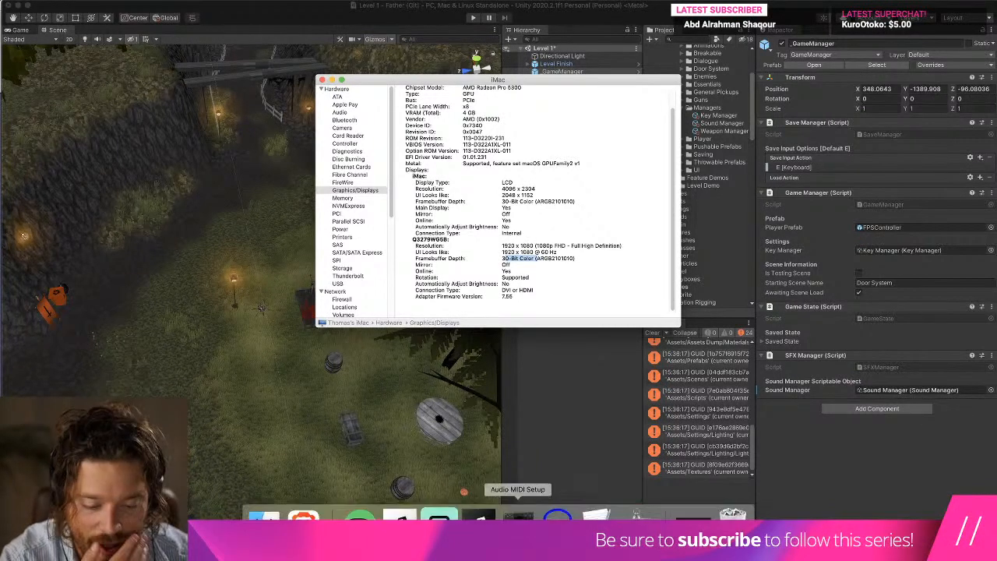
{"action": "right_click", "coordinate": [557, 518]}
{"action": "left_click", "coordinate": [561, 486]}
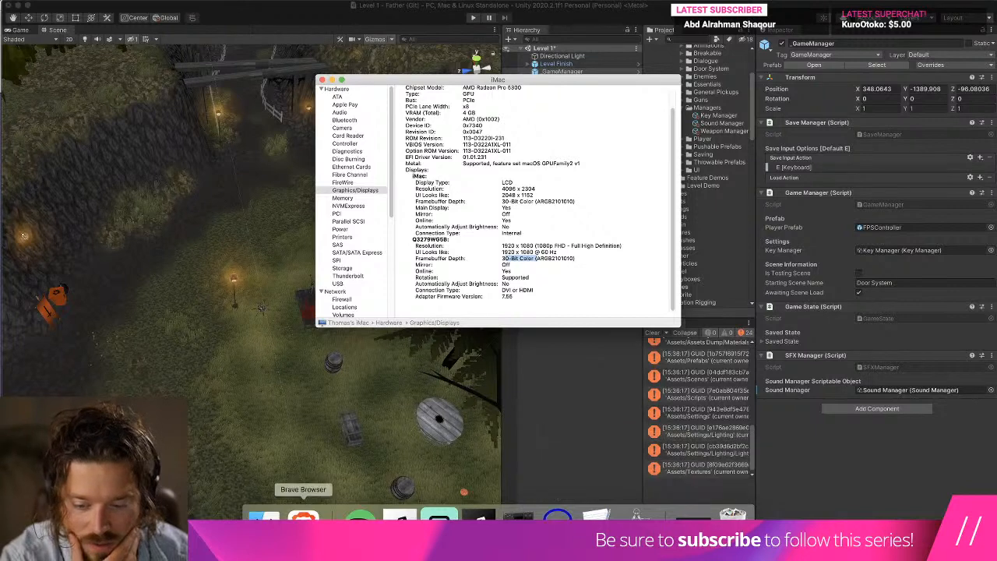
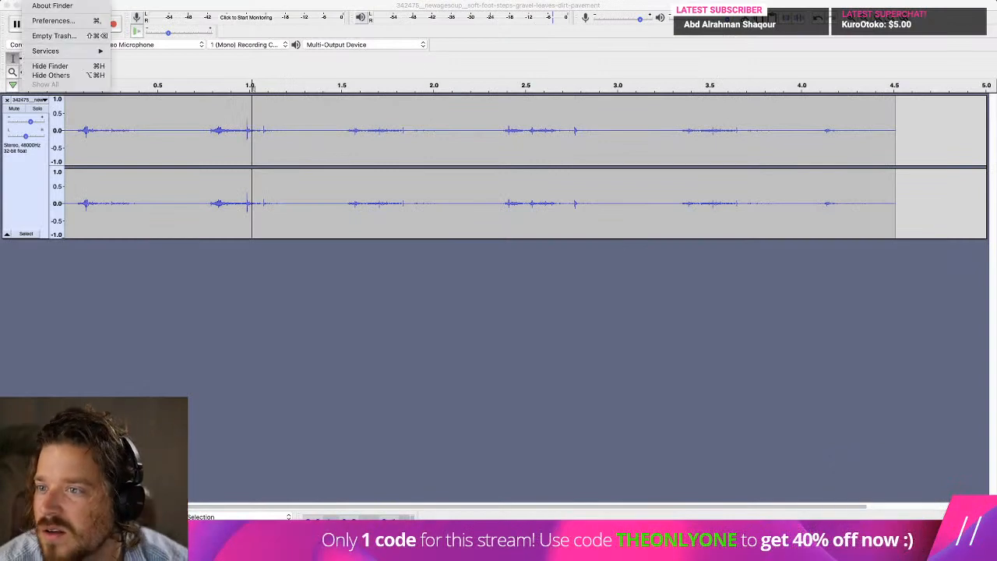
Look through the General, Tags, Sidebar and Advanced settings in the Finder Preferences and close the window.
{"action": "left_click", "coordinate": [53, 20]}
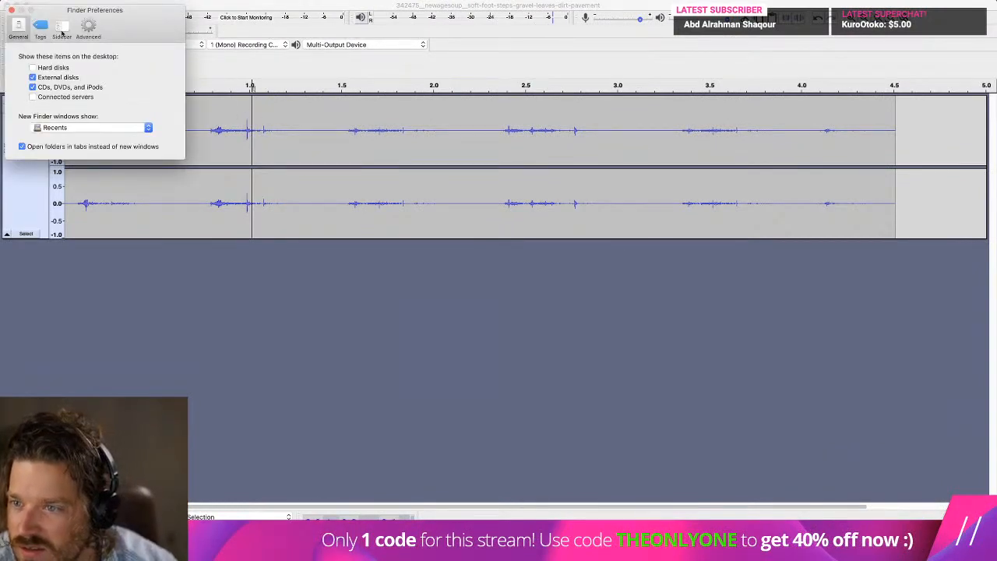
{"action": "left_click", "coordinate": [84, 30]}
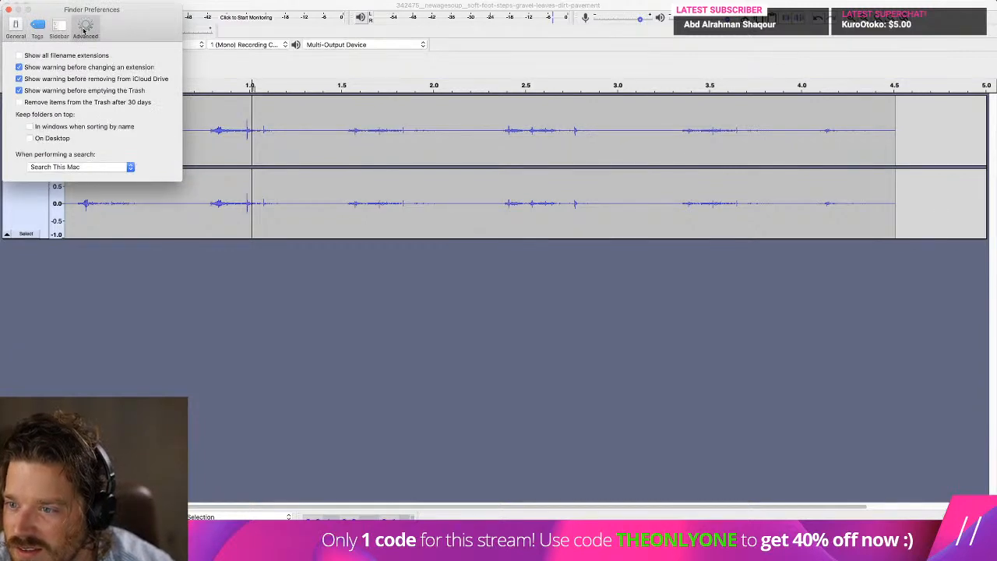
{"action": "left_click", "coordinate": [59, 29]}
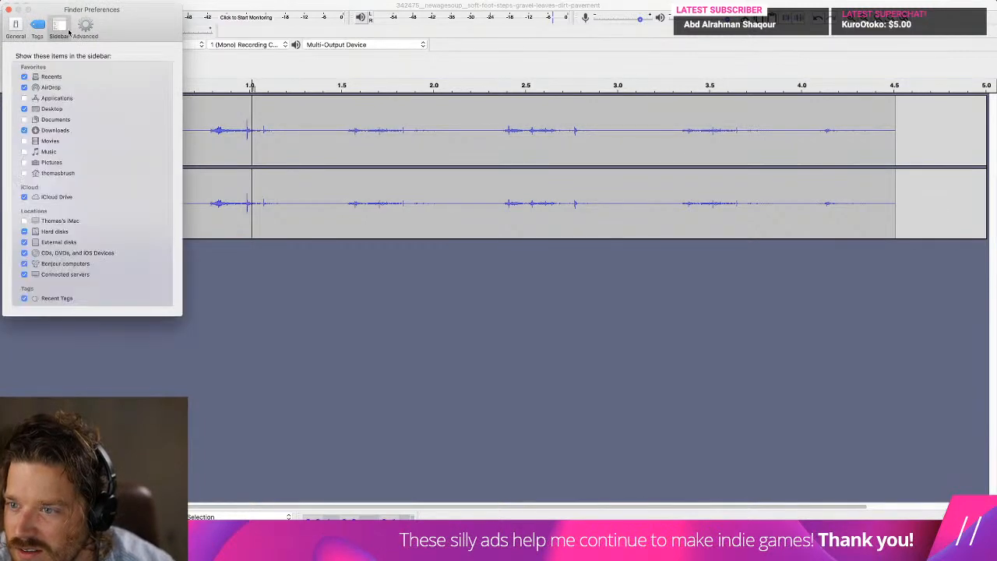
{"action": "left_click", "coordinate": [37, 30]}
{"action": "left_click", "coordinate": [16, 30]}
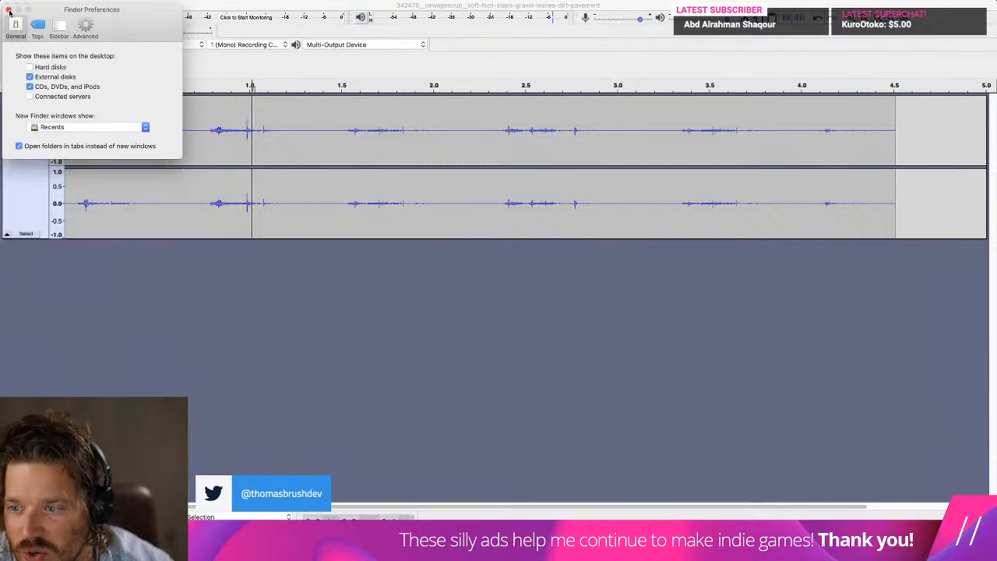
{"action": "left_click", "coordinate": [10, 11]}
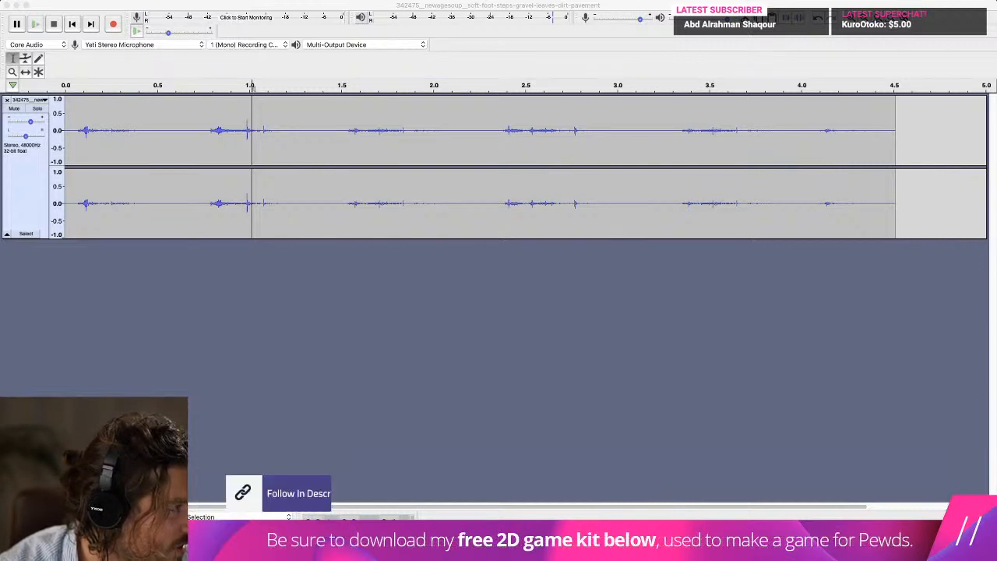
Set Audacity to open in low resolution in its Finder info window and close that window.
{"action": "mouse_move", "coordinate": [597, 545]}
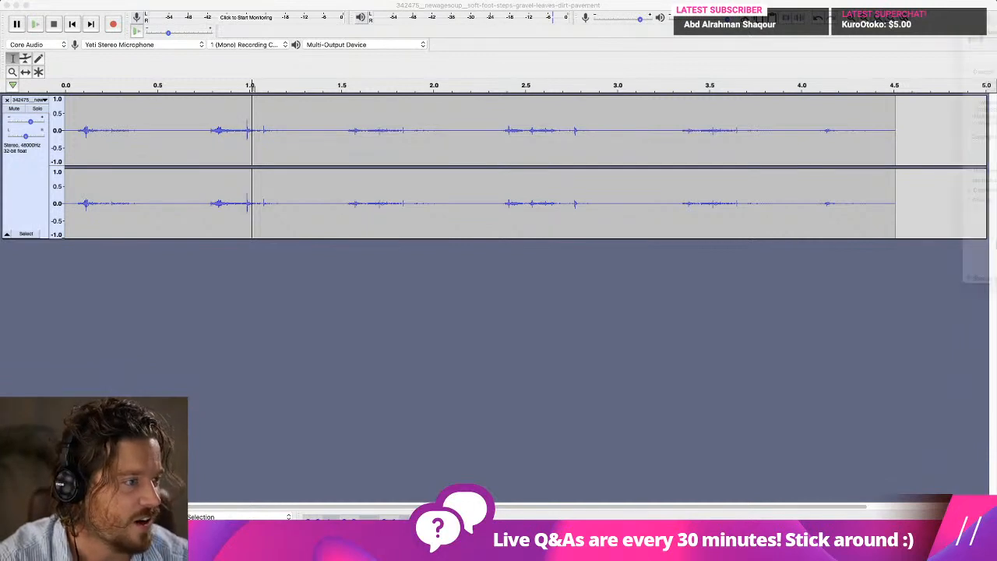
{"action": "key", "text": "super+i"}
{"action": "left_click", "coordinate": [337, 270]}
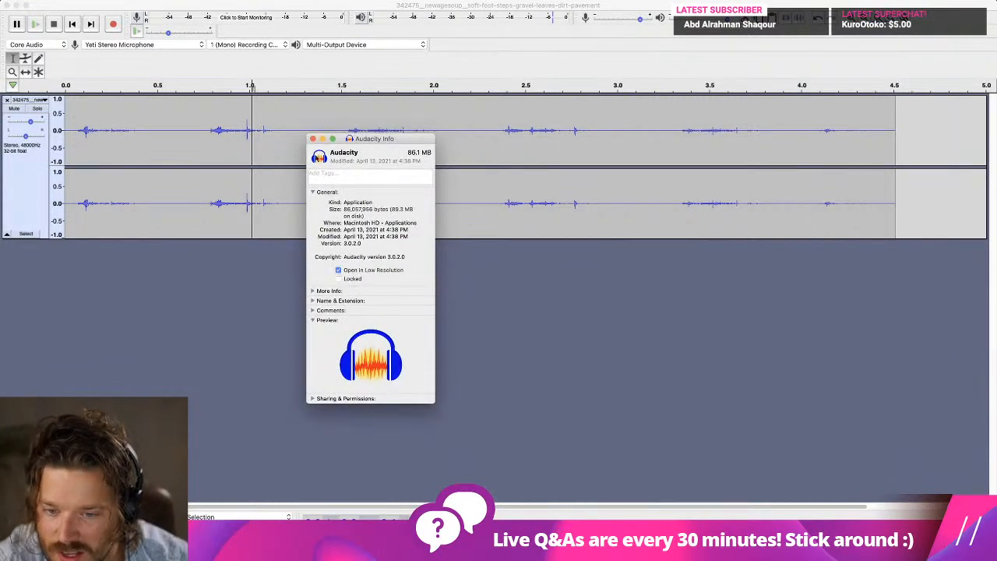
{"action": "left_click", "coordinate": [312, 138]}
{"action": "left_click", "coordinate": [305, 138]}
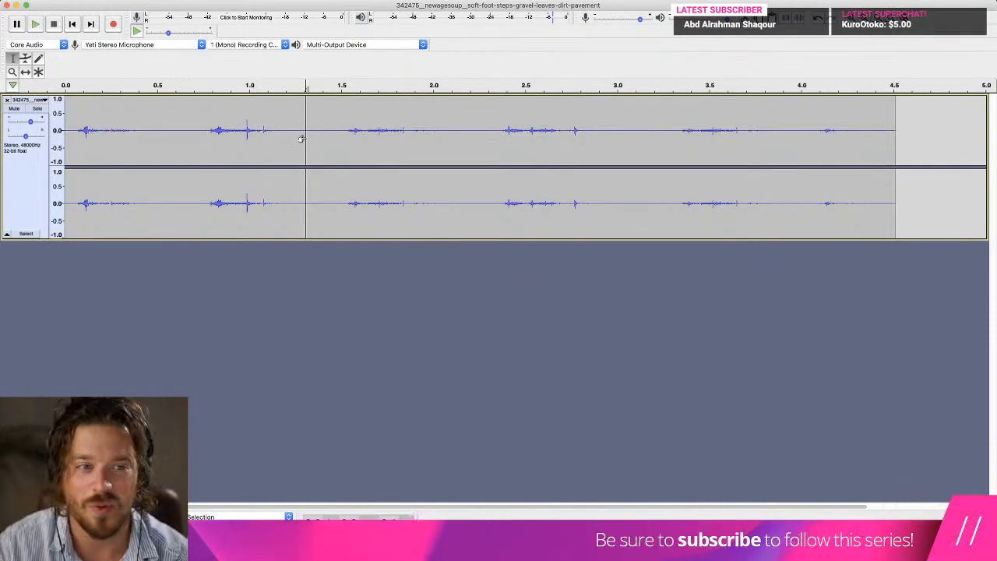
Close the Audacity footsteps project without saving, and dismiss the System Report and About This Mac windows.
{"action": "key", "text": "super+w"}
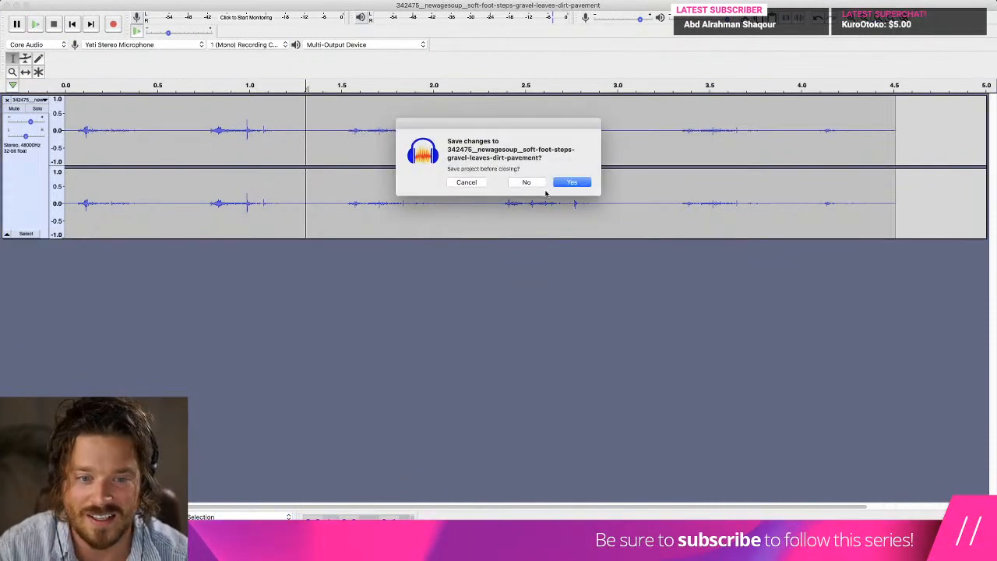
{"action": "left_click", "coordinate": [541, 184]}
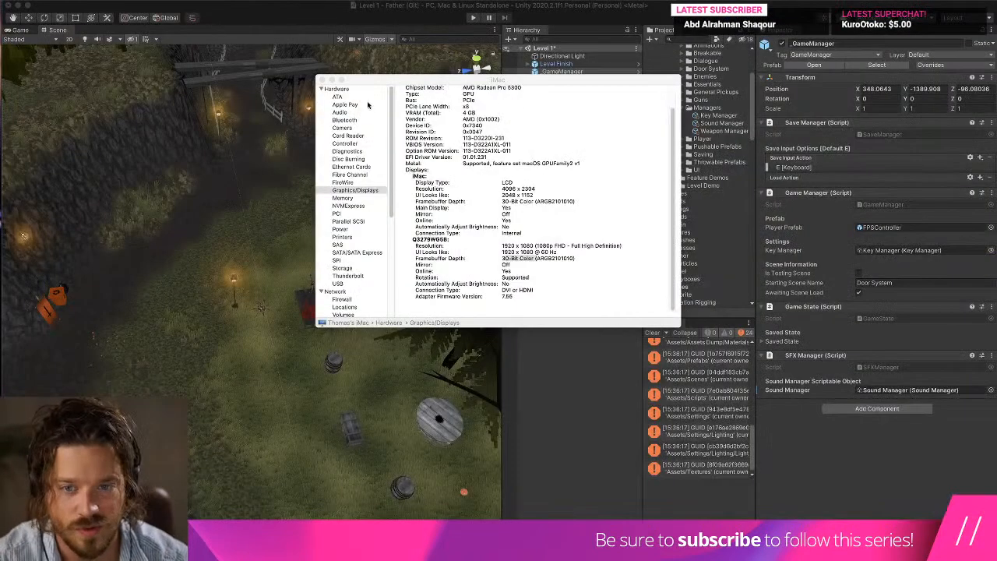
{"action": "left_click", "coordinate": [321, 84]}
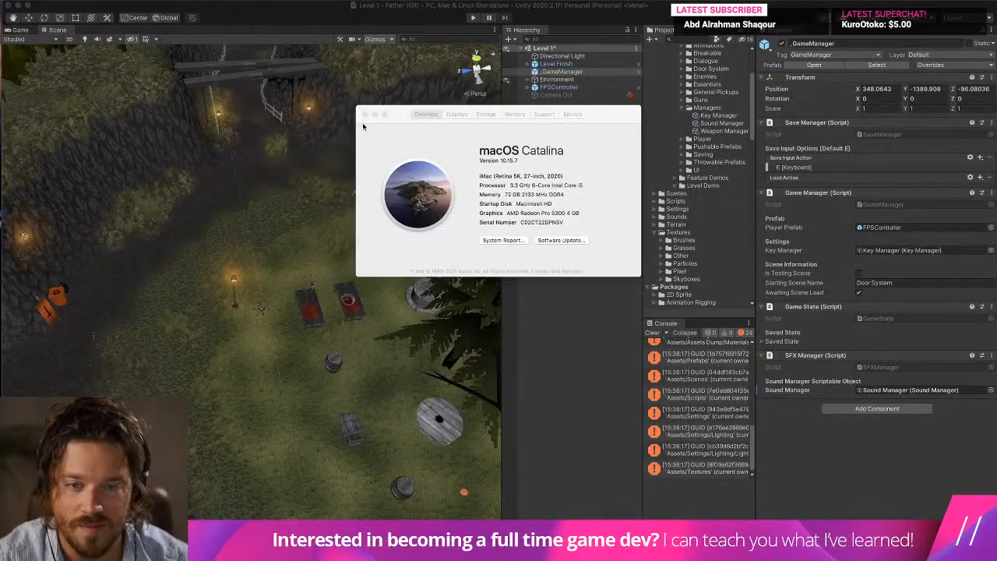
{"action": "left_click", "coordinate": [364, 114]}
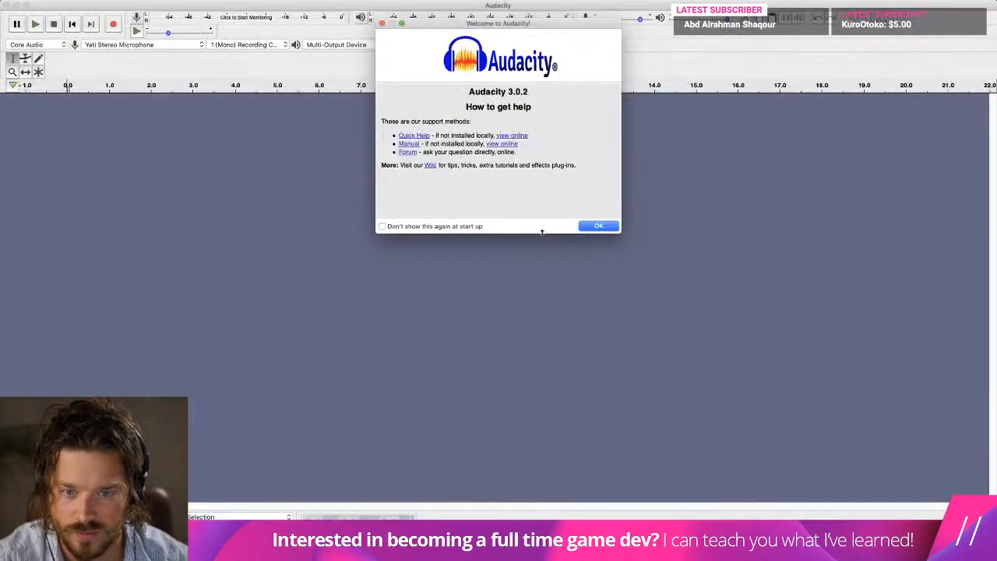
Dismiss Audacity's welcome window and switch to Brave Browser.
{"action": "left_click", "coordinate": [601, 225]}
{"action": "mouse_move", "coordinate": [65, 5]}
{"action": "left_mouse_down"}
{"action": "mouse_move", "coordinate": [271, 86]}
{"action": "mouse_move", "coordinate": [127, 6]}
{"action": "mouse_move", "coordinate": [65, 6]}
{"action": "left_mouse_up"}
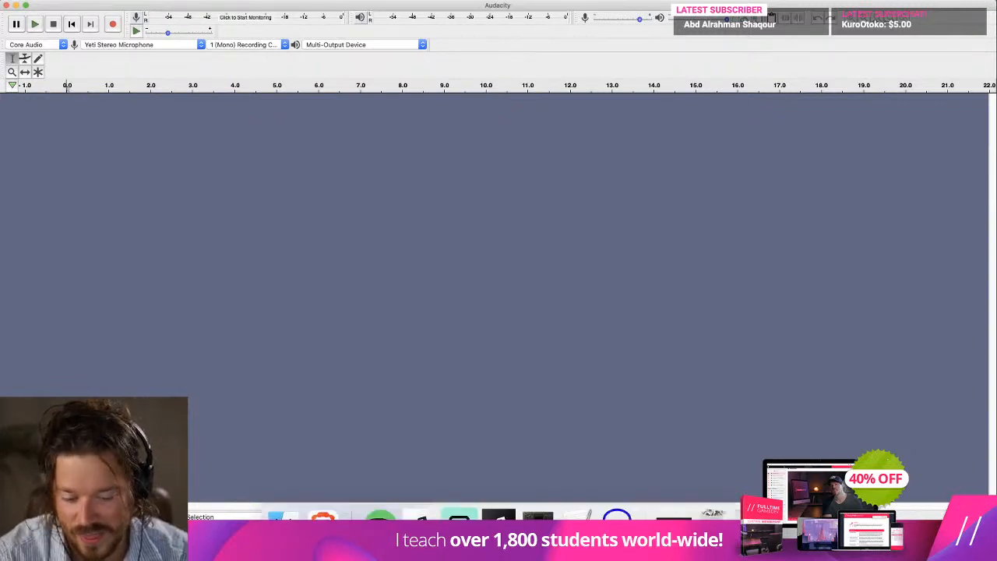
{"action": "mouse_move", "coordinate": [461, 554]}
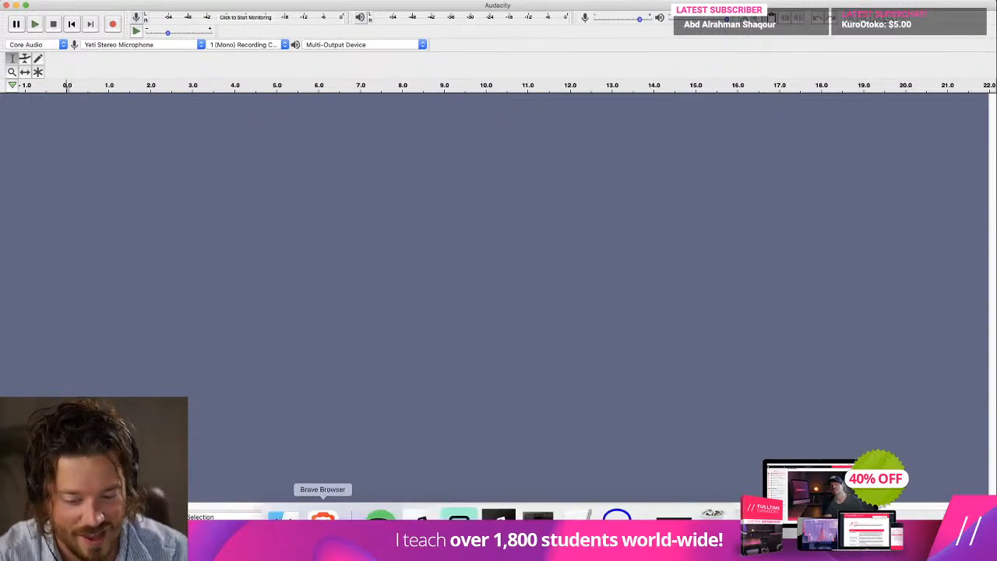
{"action": "left_click", "coordinate": [322, 527]}
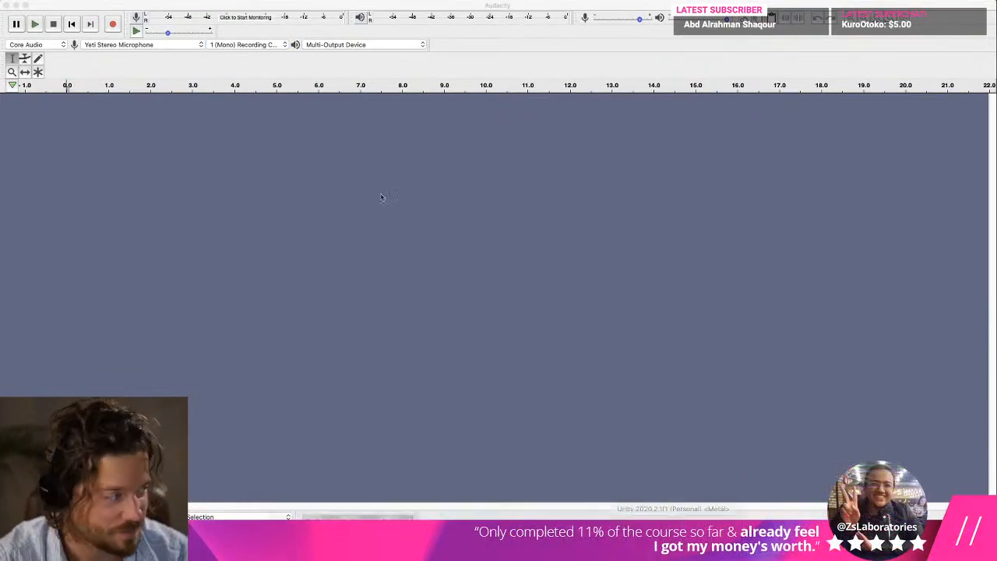
{"action": "key", "text": "ctrl+Up"}
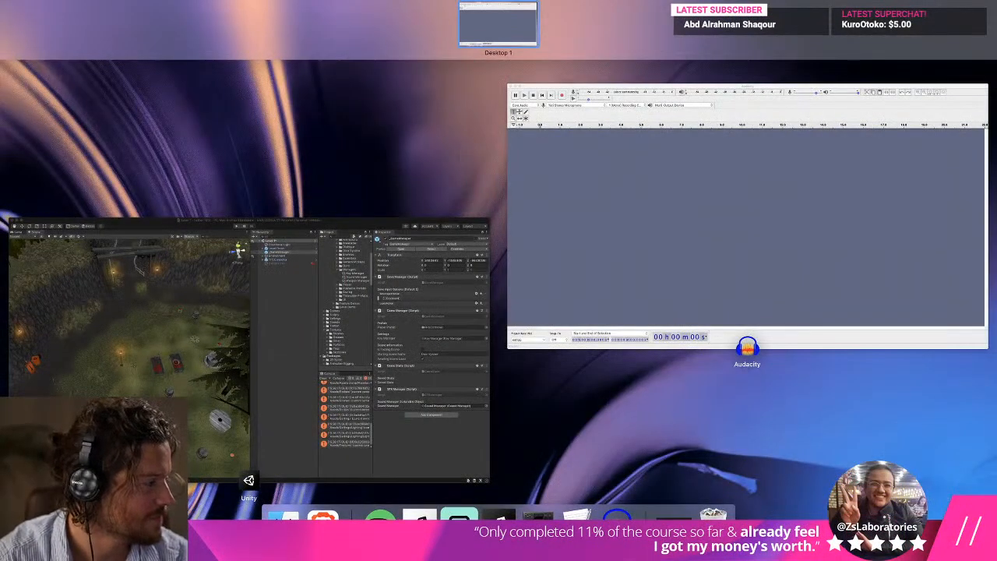
{"action": "key", "text": "ctrl+Up"}
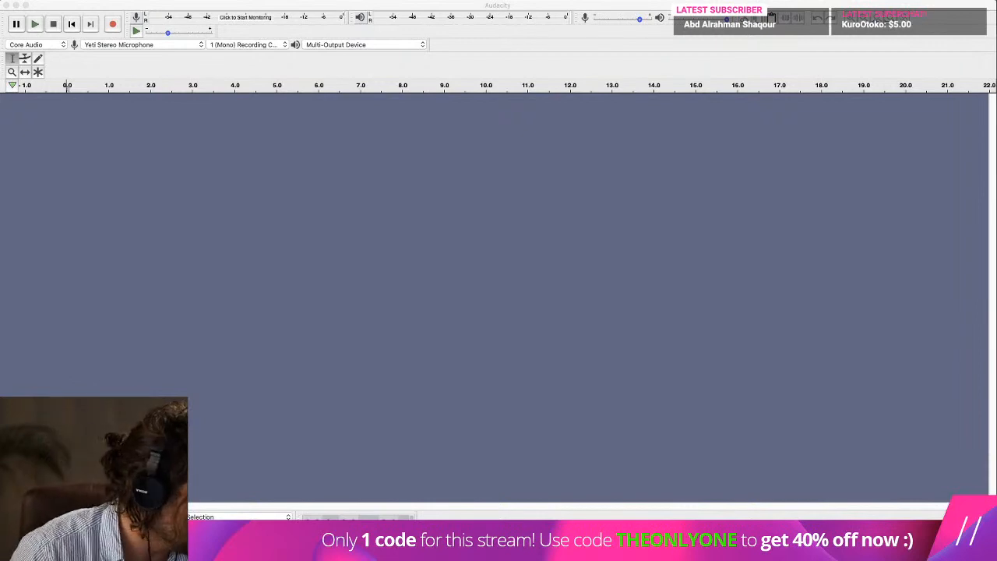
In Unity, clear the console and assign the step_dirt_4 clip to Element 3 of the Sound Manager's Dirt footsteps.
{"action": "mouse_move", "coordinate": [537, 556]}
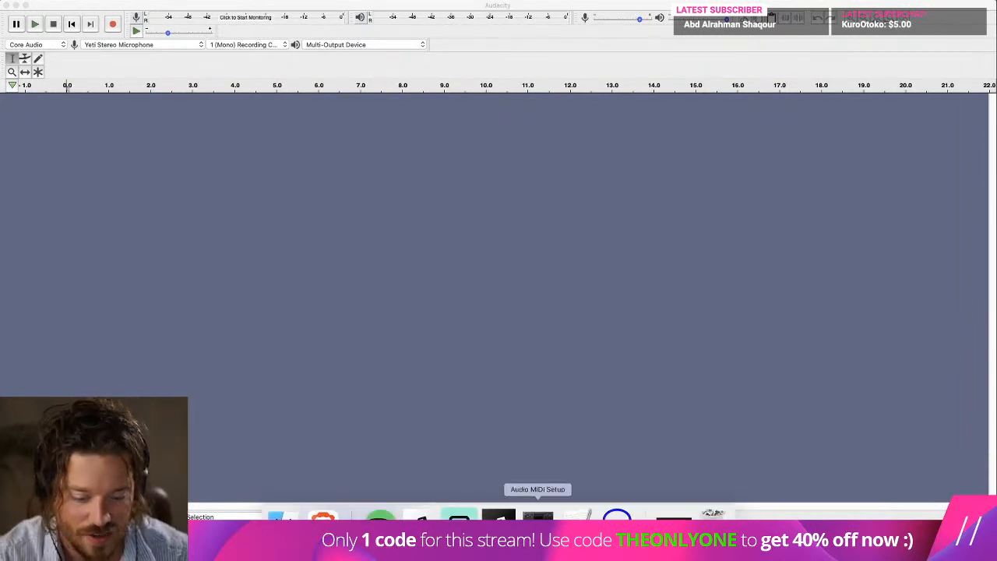
{"action": "left_click", "coordinate": [499, 533]}
{"action": "left_click", "coordinate": [652, 333]}
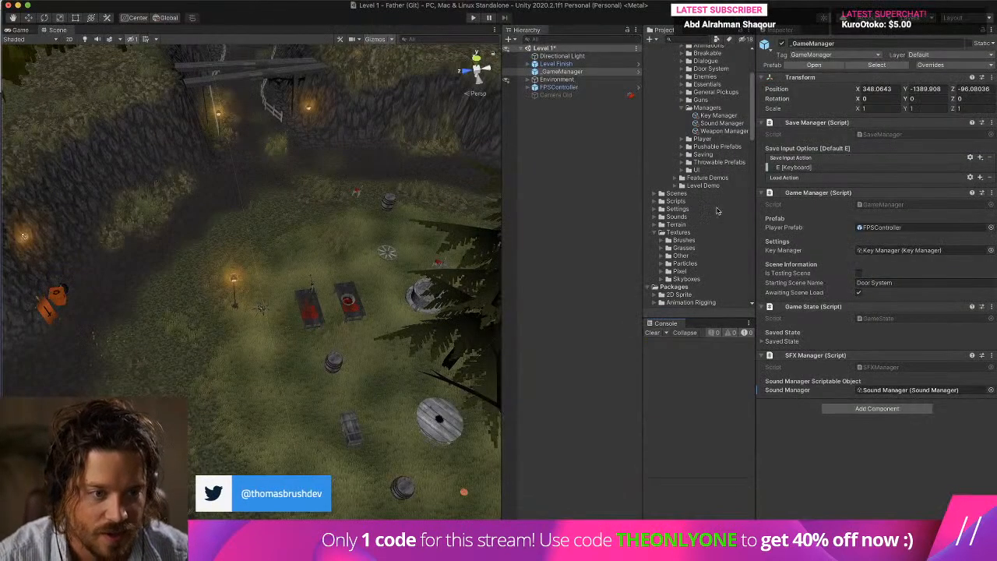
{"action": "left_click", "coordinate": [718, 125]}
{"action": "scroll", "coordinate": [716, 133], "scroll_direction": "down", "scroll_amount": 1}
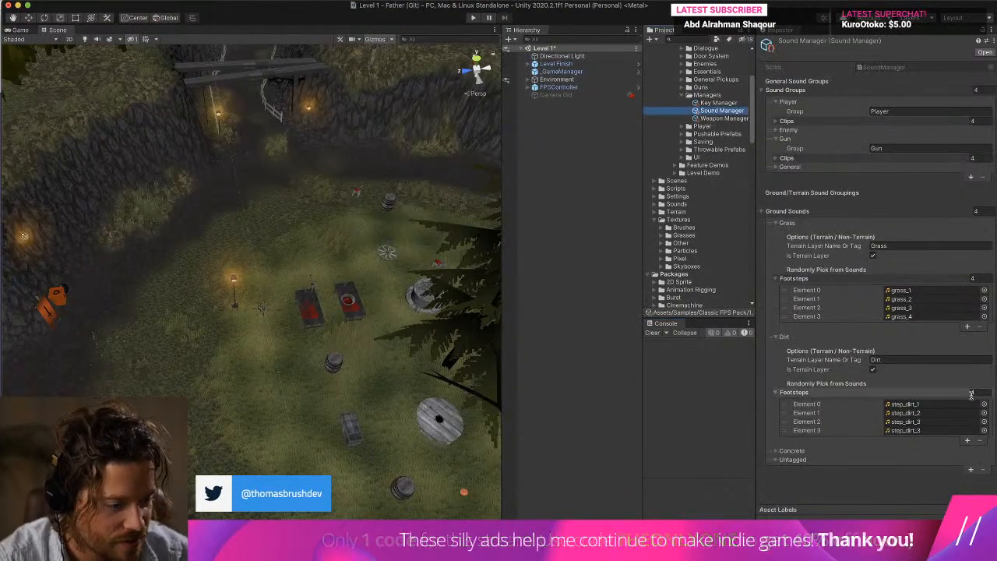
{"action": "left_click", "coordinate": [904, 430]}
{"action": "left_click_drag", "start_coordinate": [688, 257], "coordinate": [906, 429]}
Run the level, walk over dirt and grass to test the updated footstep clips, stop playback, and clear the console.
{"action": "left_click", "coordinate": [473, 18]}
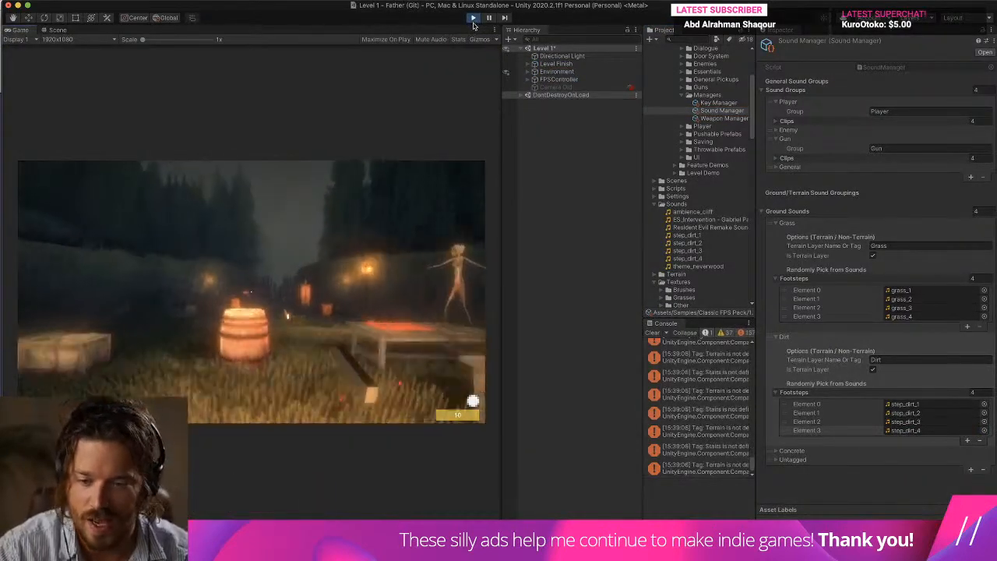
{"action": "left_click", "coordinate": [340, 137]}
{"action": "key", "text": "w"}
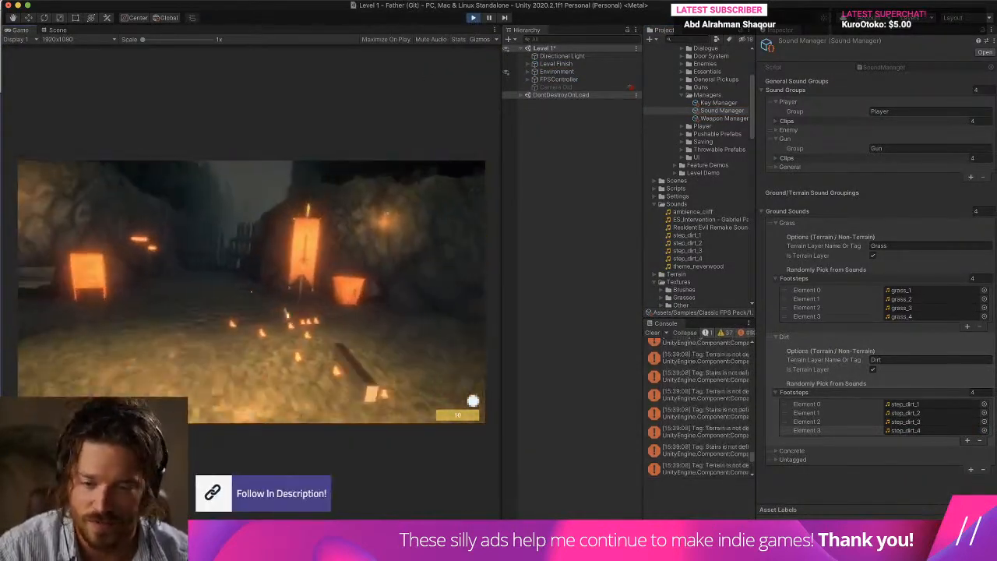
{"action": "key", "text": "w"}
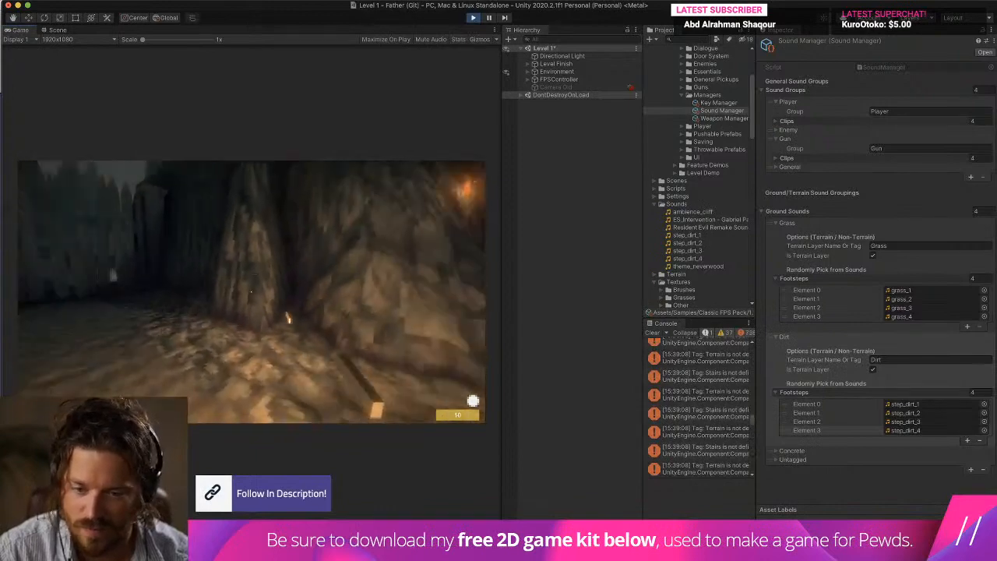
{"action": "key", "text": "w"}
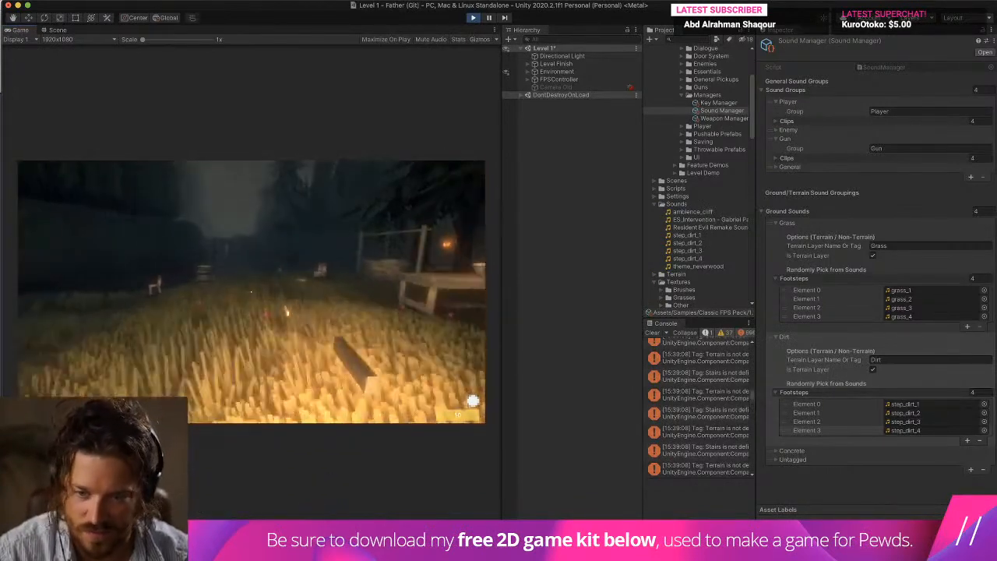
{"action": "key", "text": "super+p"}
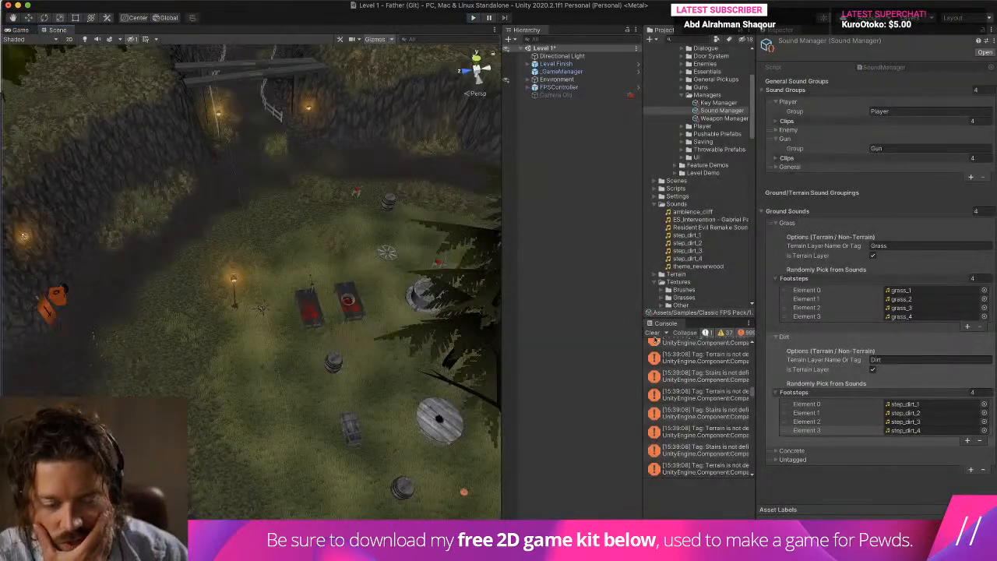
{"action": "left_click", "coordinate": [653, 332]}
Bring the Brave window with the Freesound footsteps page onto this display and enlarge it to fill the screen.
{"action": "mouse_move", "coordinate": [537, 545]}
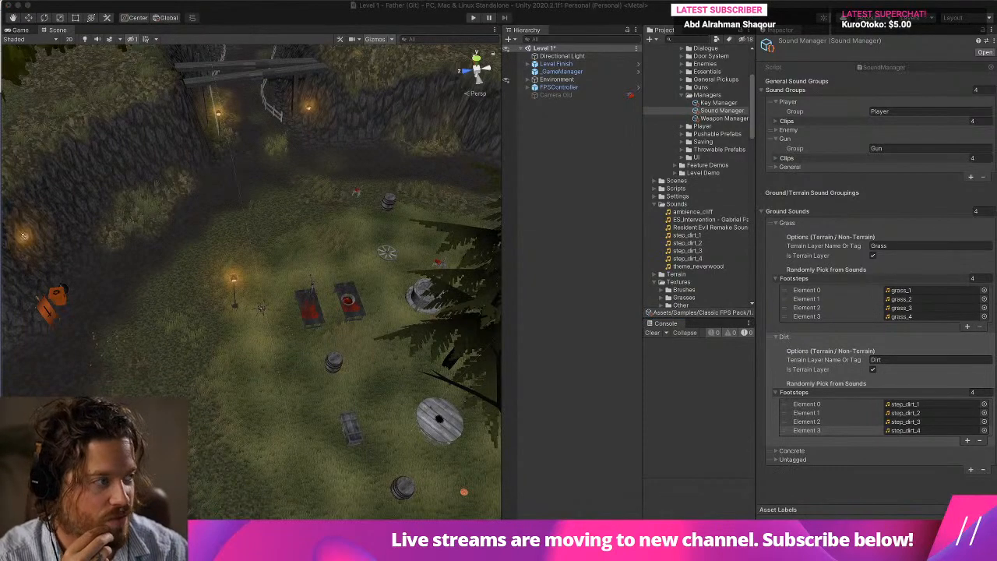
{"action": "key", "text": "ctrl+Up"}
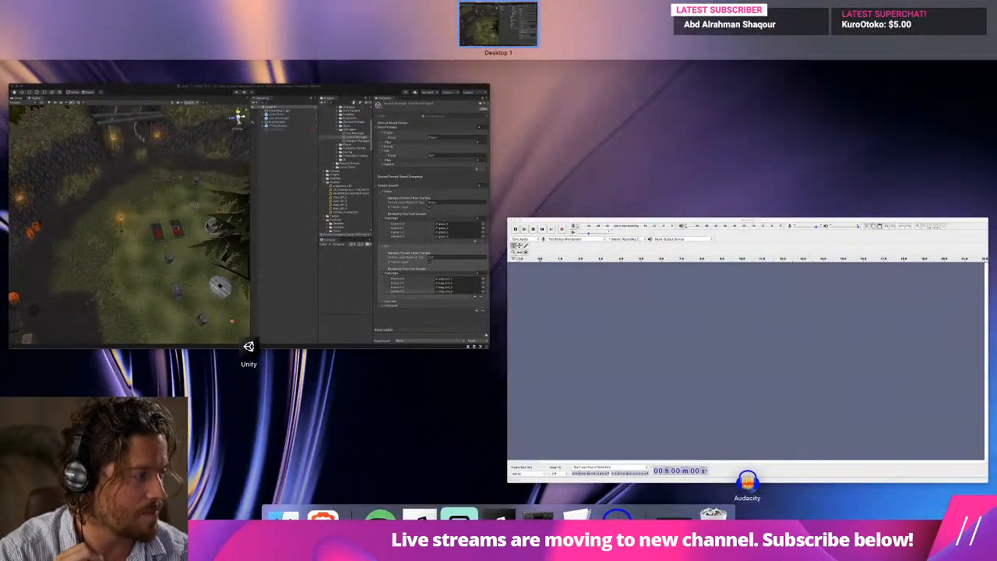
{"action": "left_click", "coordinate": [260, 308]}
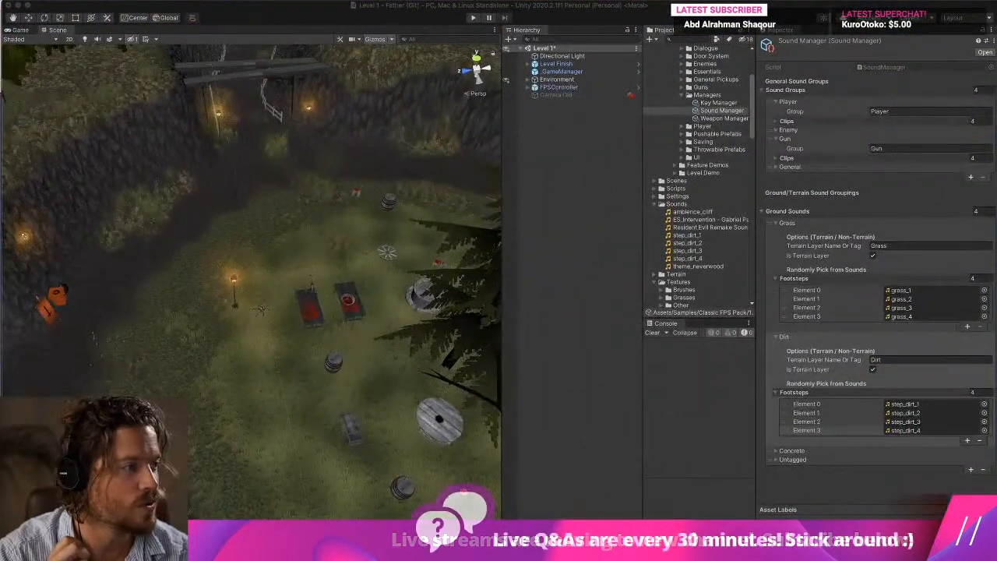
{"action": "left_click_drag", "start_coordinate": [996, 86], "coordinate": [327, 6]}
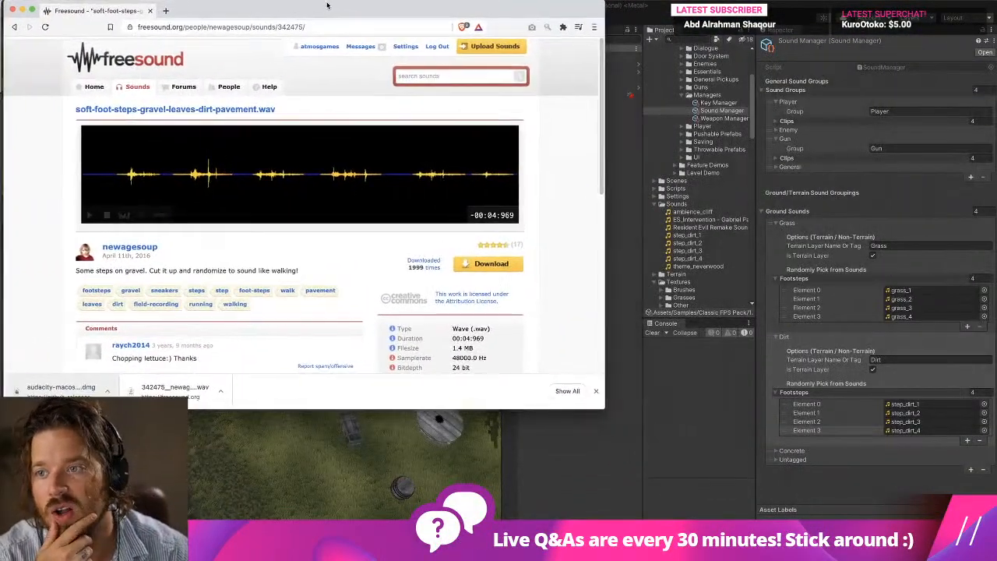
{"action": "double_click", "coordinate": [327, 6]}
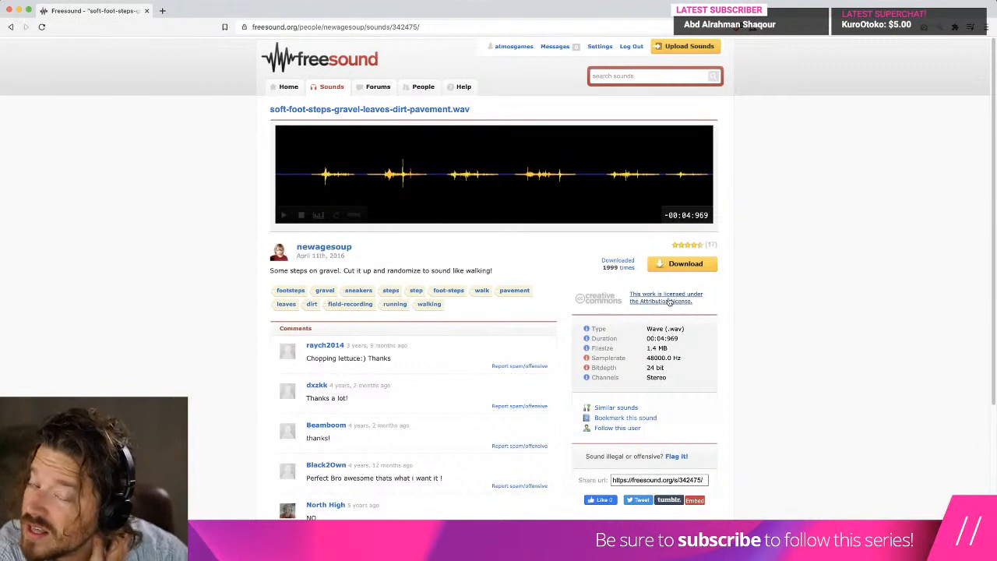
Search Freesound for "grass step".
{"action": "left_click", "coordinate": [620, 74]}
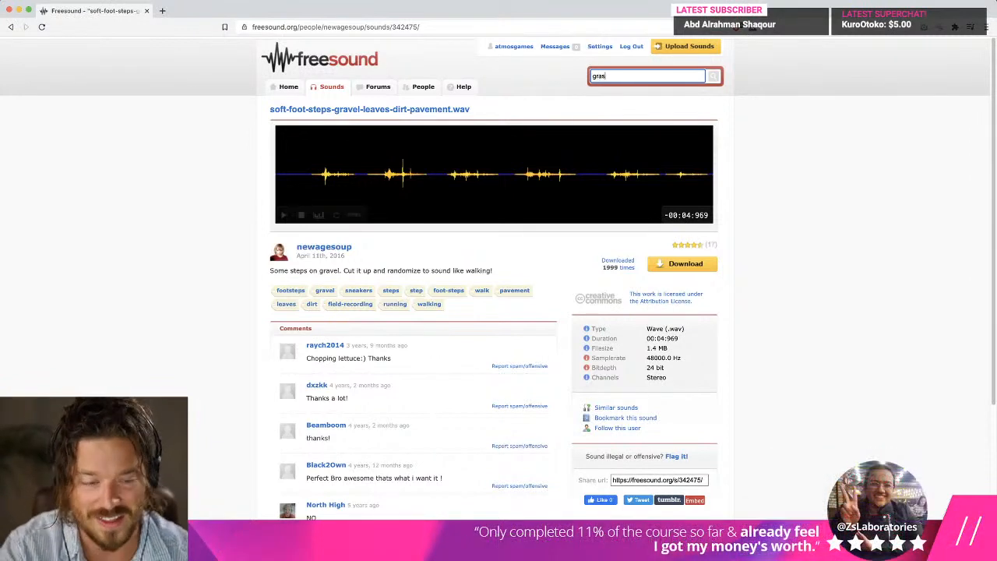
{"action": "type", "text": "step"}
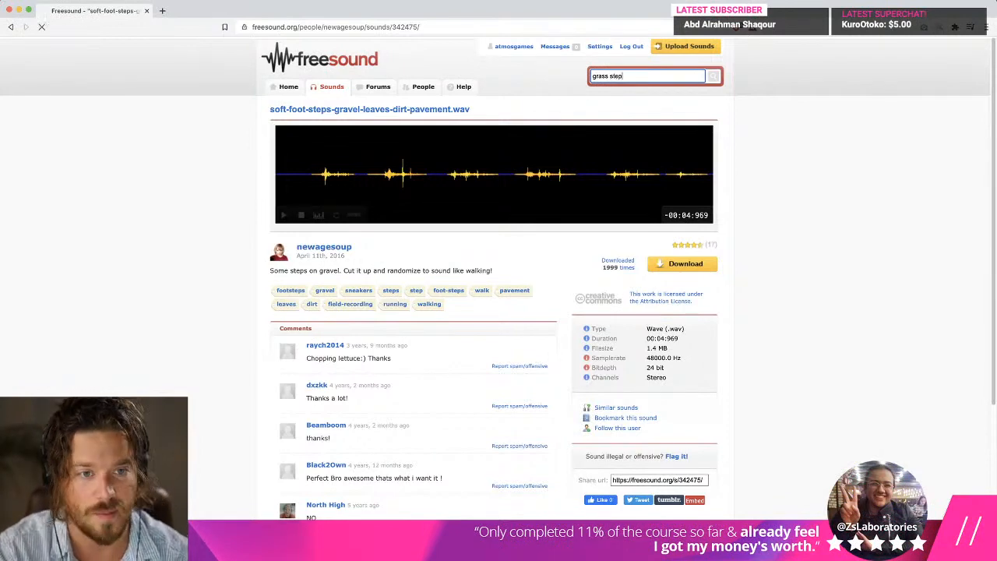
{"action": "key", "text": "super+Tab"}
{"action": "key", "text": "super+Tab"}
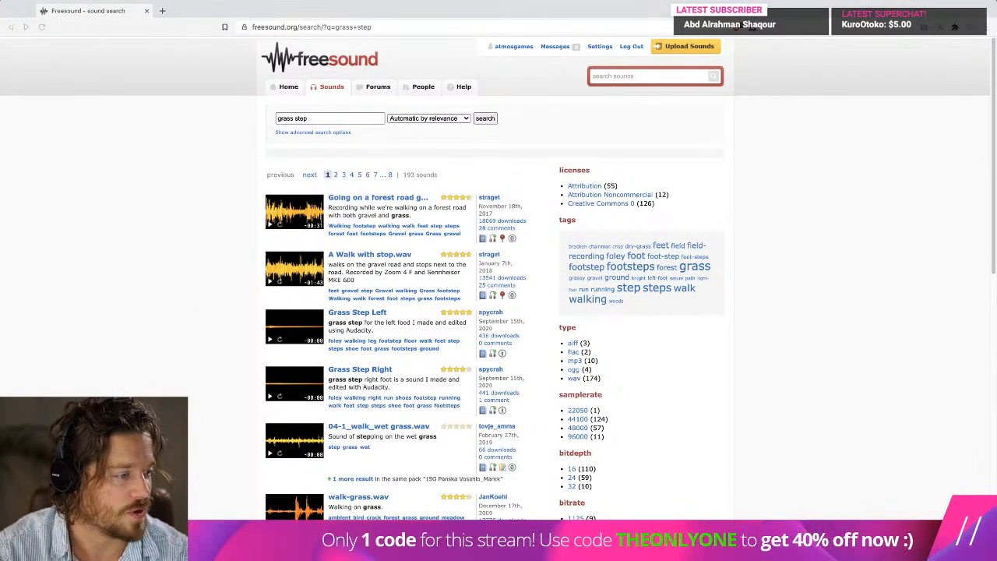
{"action": "key", "text": "ctrl+Up"}
{"action": "key", "text": "ctrl+Up"}
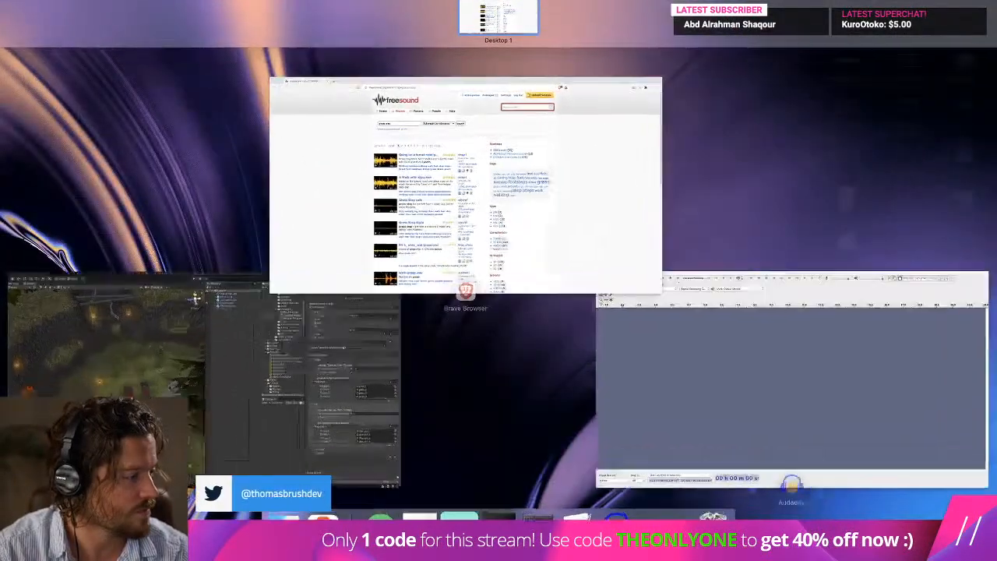
Return to the Freesound results and preview Grass Step Left, 04-1_walk_wet grass.wav and grass_steps.wav.
{"action": "key", "text": "ctrl+Up"}
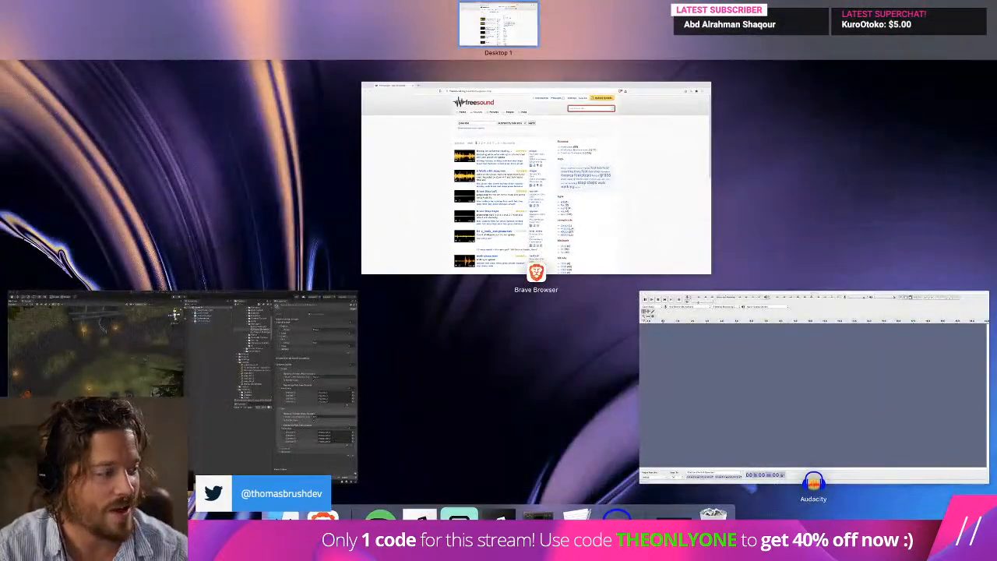
{"action": "key", "text": "ctrl+Up"}
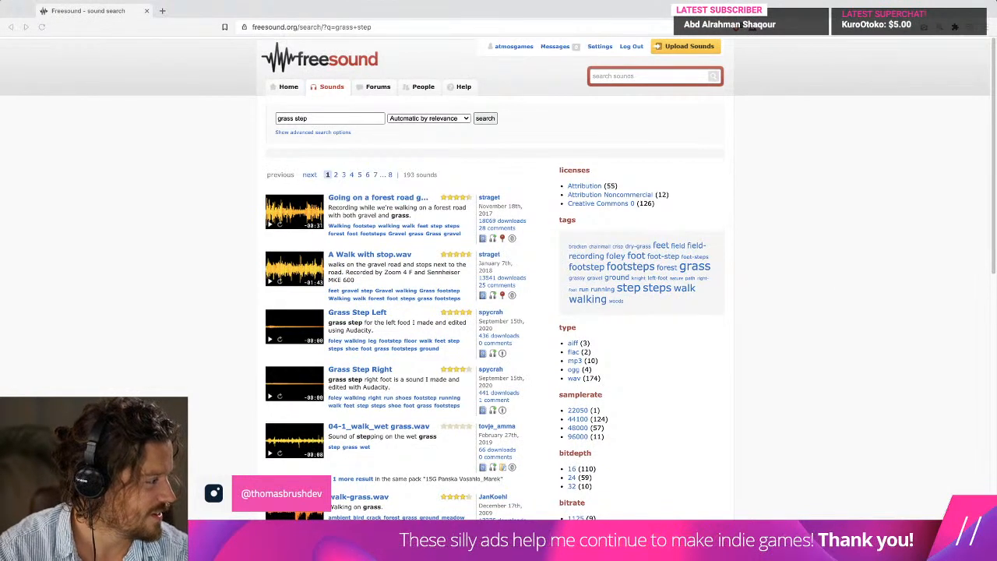
{"action": "left_click", "coordinate": [125, 198]}
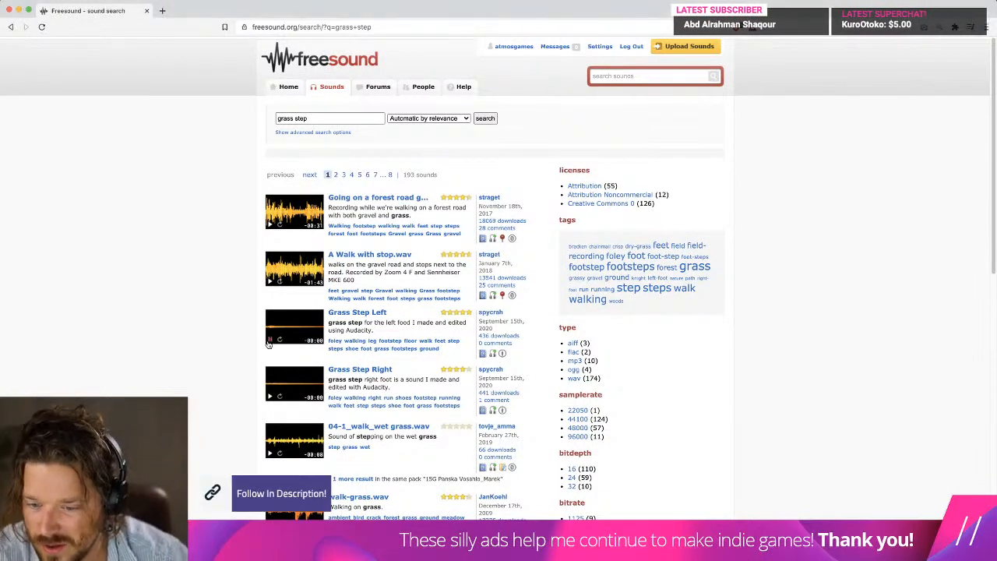
{"action": "left_click", "coordinate": [270, 454]}
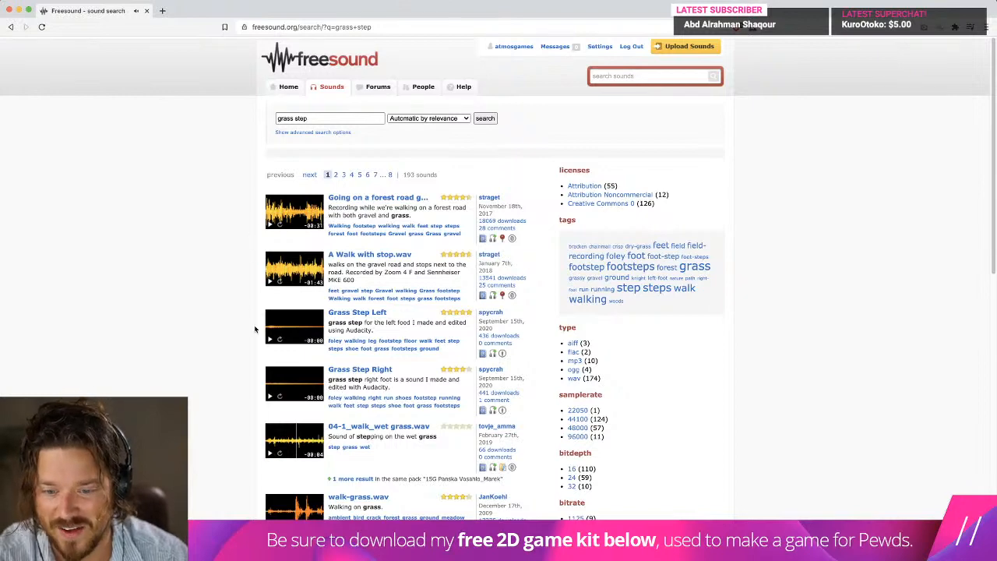
{"action": "scroll", "coordinate": [254, 329], "scroll_direction": "down", "scroll_amount": 3}
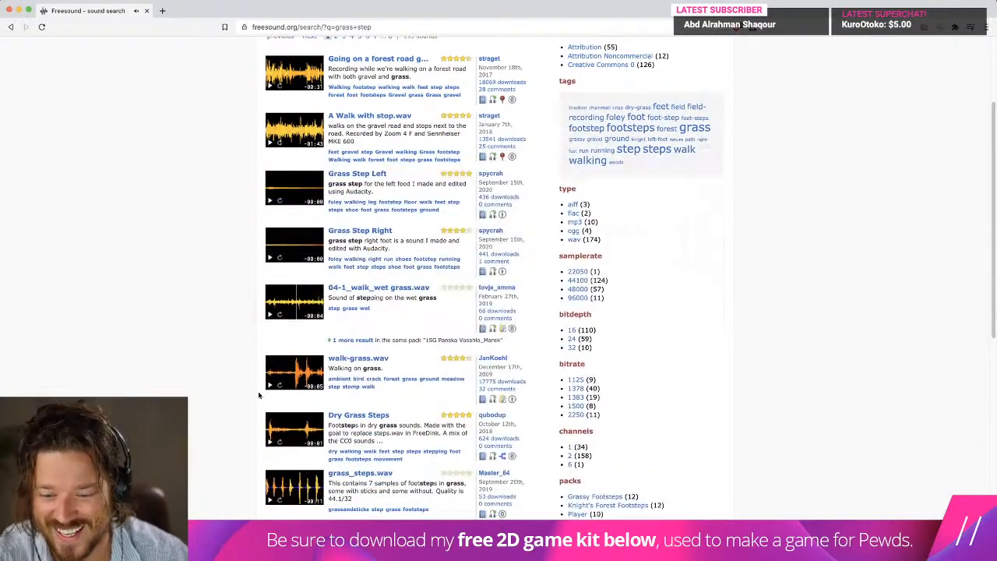
{"action": "left_click", "coordinate": [270, 503]}
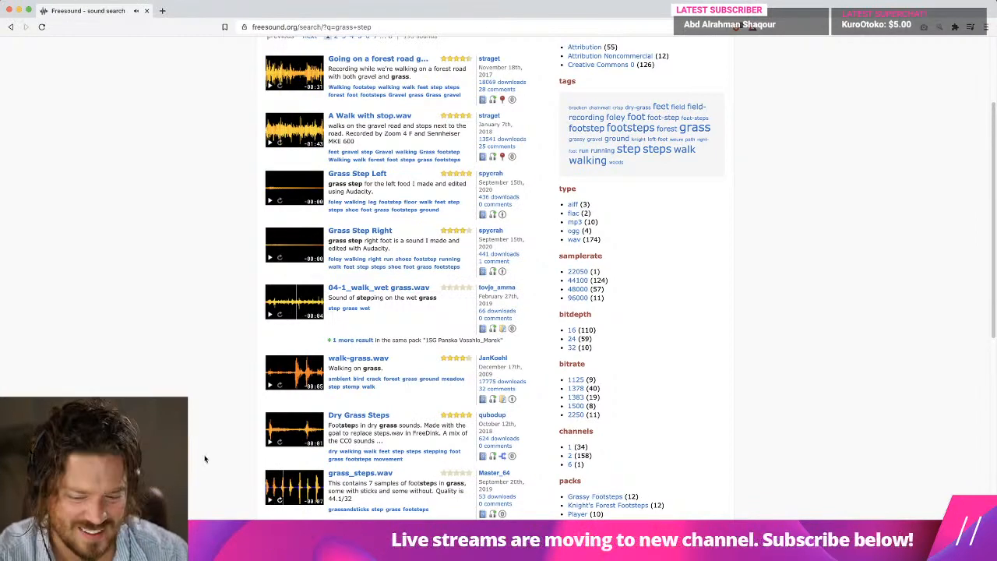
{"action": "scroll", "coordinate": [204, 452], "scroll_direction": "down", "scroll_amount": 3}
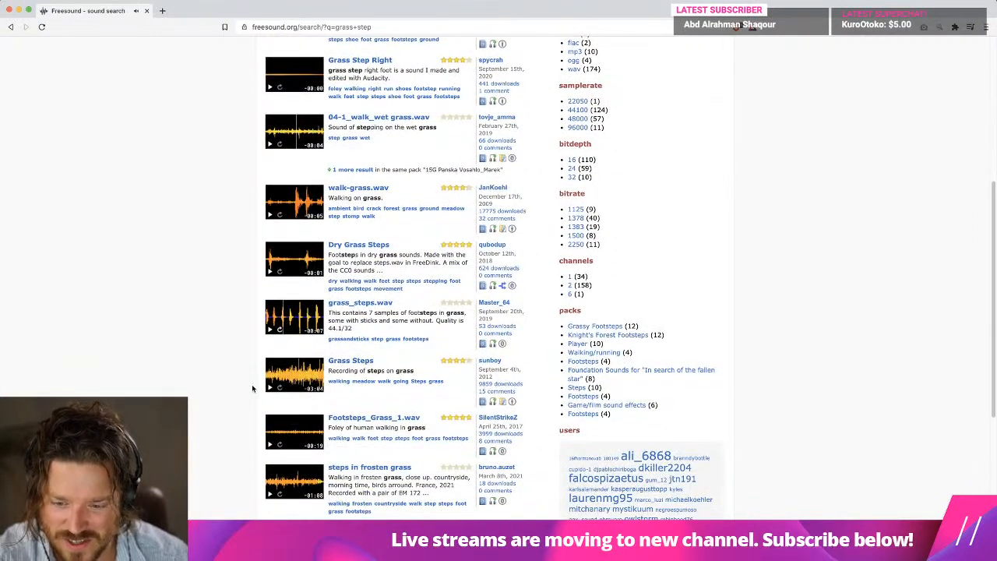
Preview the grass footstep sounds further down the results, including snd_footsteps_grass, grass footsteps fast.mp3 and grass_footstep_soft_2.wav.
{"action": "scroll", "coordinate": [267, 406], "scroll_direction": "down", "scroll_amount": 1}
{"action": "scroll", "coordinate": [266, 406], "scroll_direction": "down", "scroll_amount": 1}
{"action": "scroll", "coordinate": [265, 406], "scroll_direction": "down", "scroll_amount": 2}
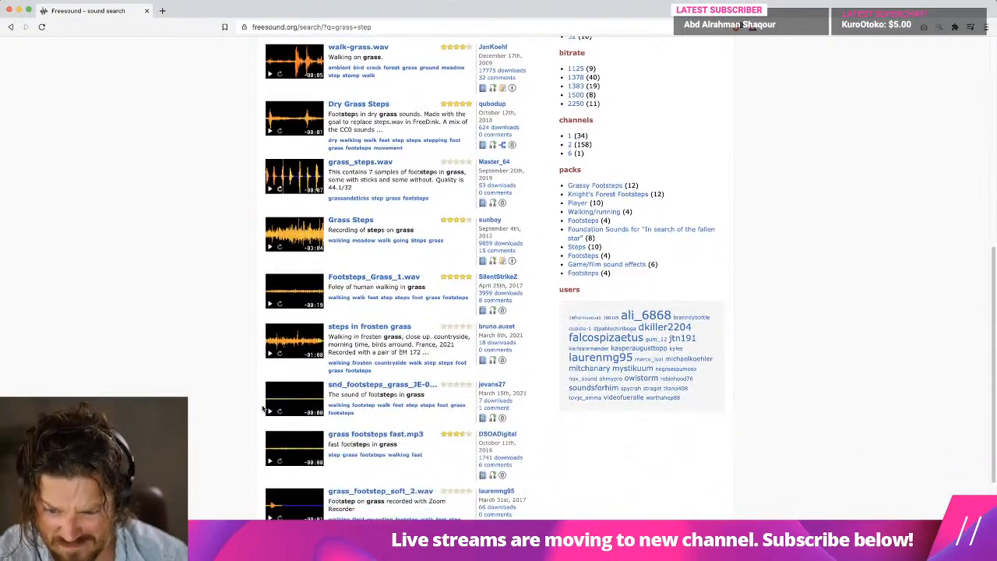
{"action": "left_click", "coordinate": [270, 412]}
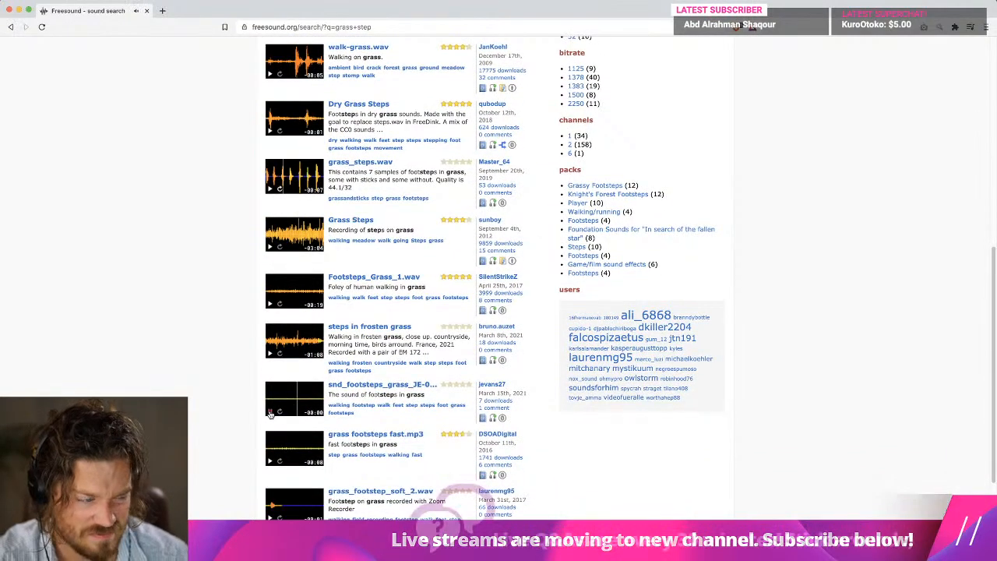
{"action": "left_click", "coordinate": [268, 462]}
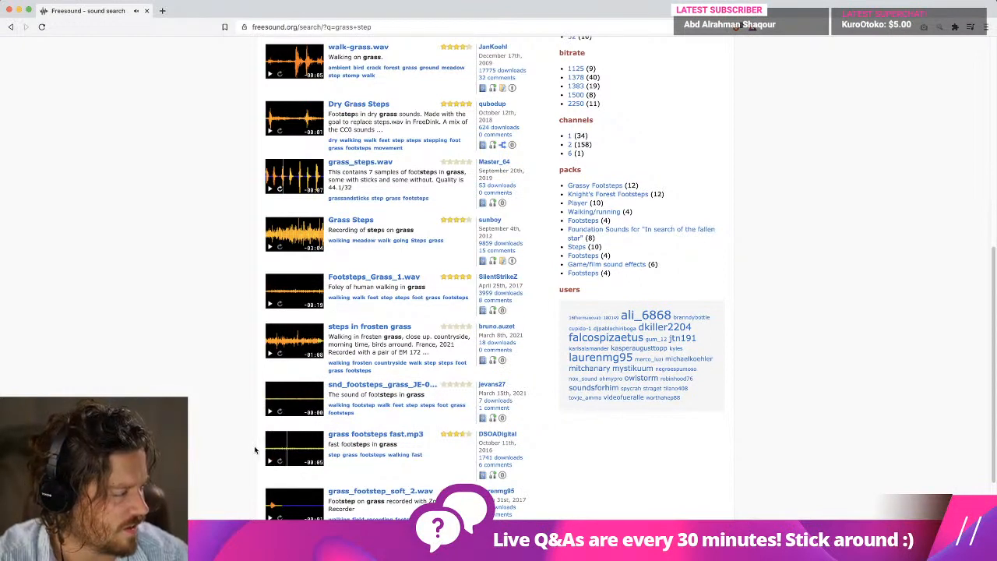
{"action": "scroll", "coordinate": [257, 453], "scroll_direction": "down", "scroll_amount": 3}
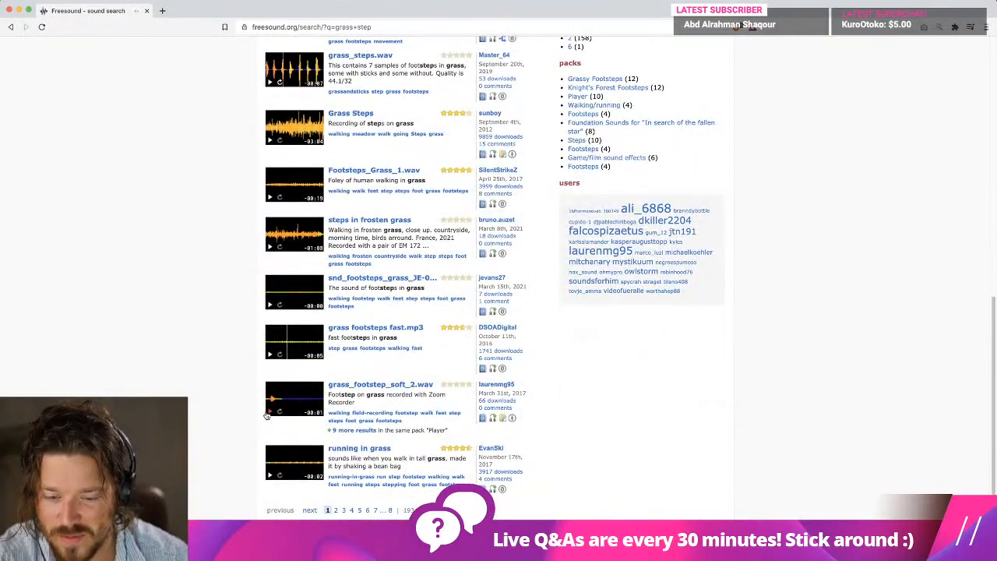
{"action": "left_click", "coordinate": [268, 411]}
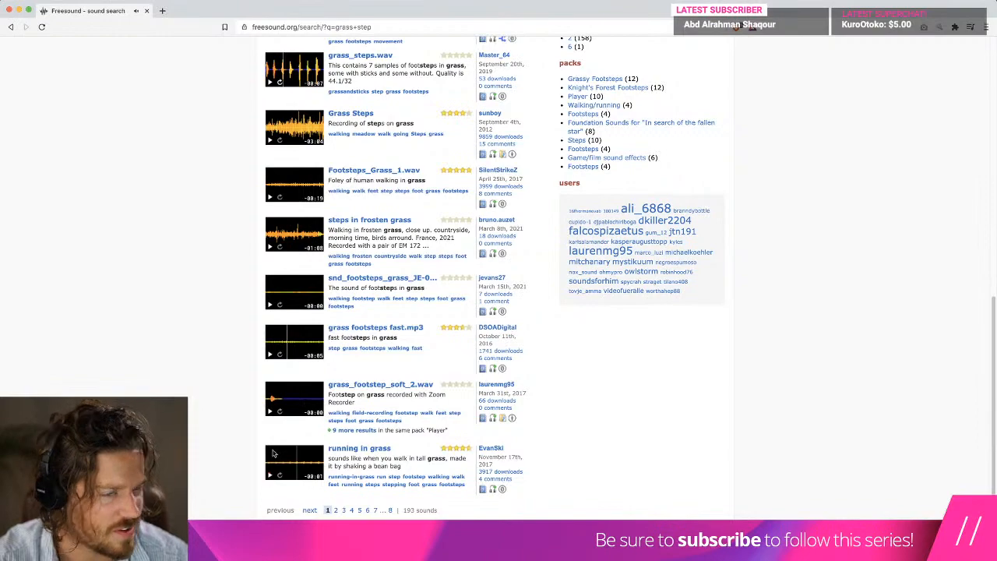
Change the Freesound search to "grass feet".
{"action": "scroll", "coordinate": [310, 224], "scroll_direction": "up", "scroll_amount": 15}
{"action": "left_click", "coordinate": [296, 119]}
{"action": "type", "text": "feet"}
{"action": "key", "text": "Return"}
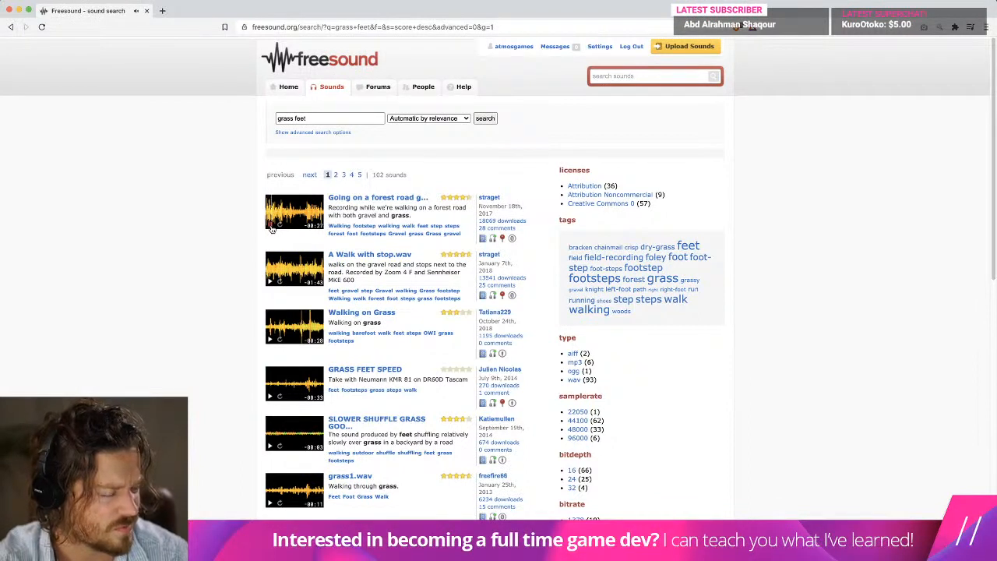
Download "Going on a forest road gravel and grass.wav" to the Downloads folder and return to the search results.
{"action": "left_click", "coordinate": [376, 197]}
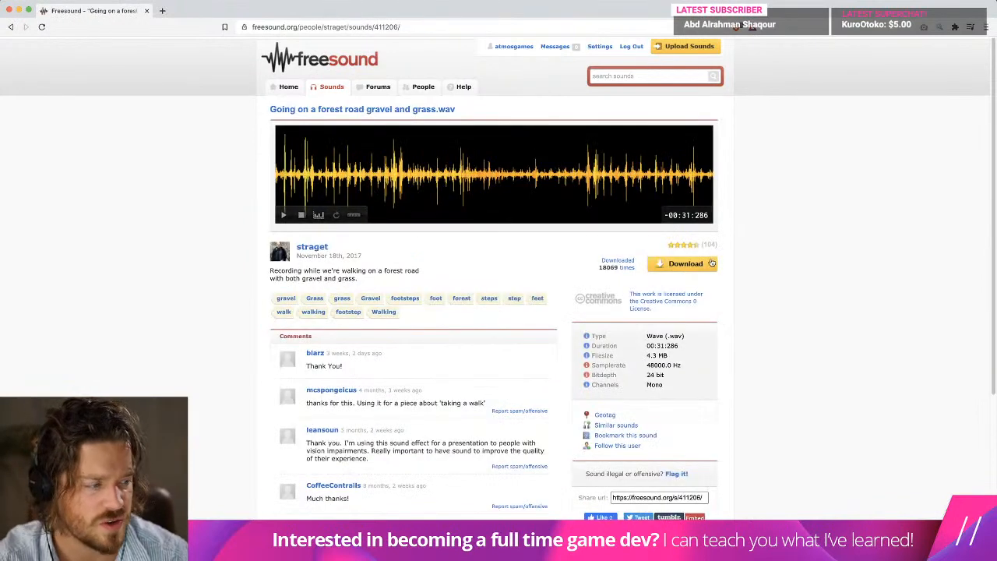
{"action": "left_click", "coordinate": [685, 264]}
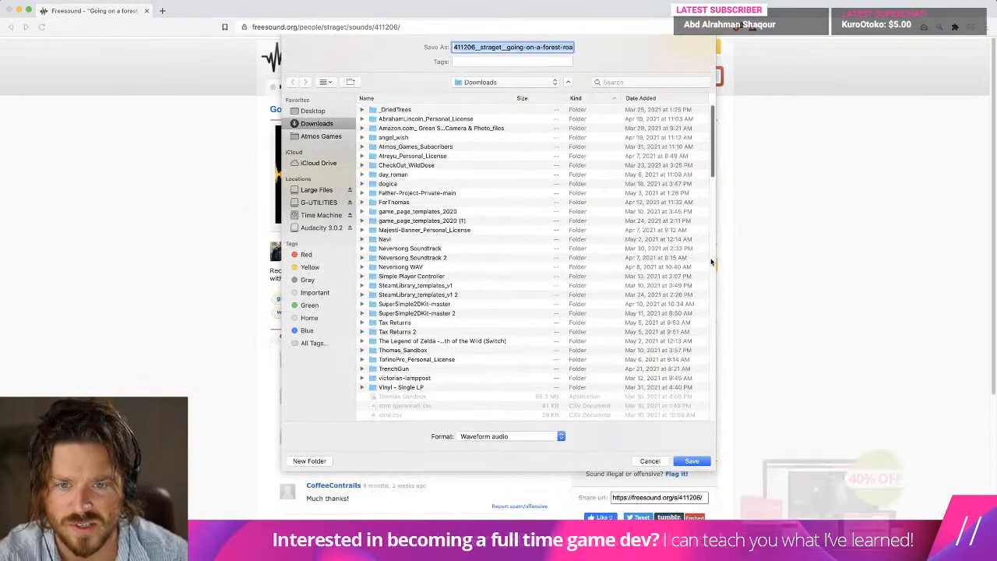
{"action": "key", "text": "Return"}
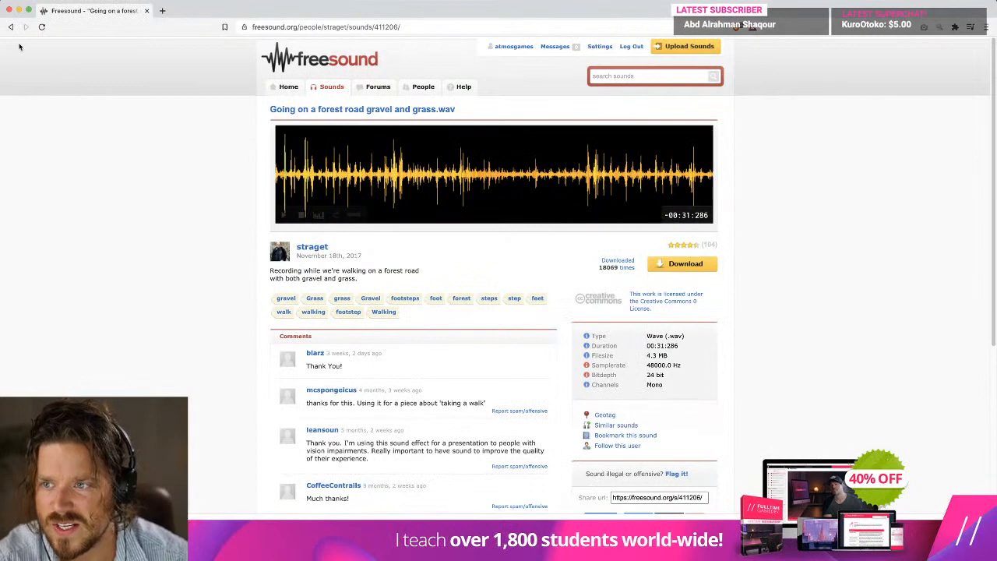
{"action": "left_click", "coordinate": [11, 26]}
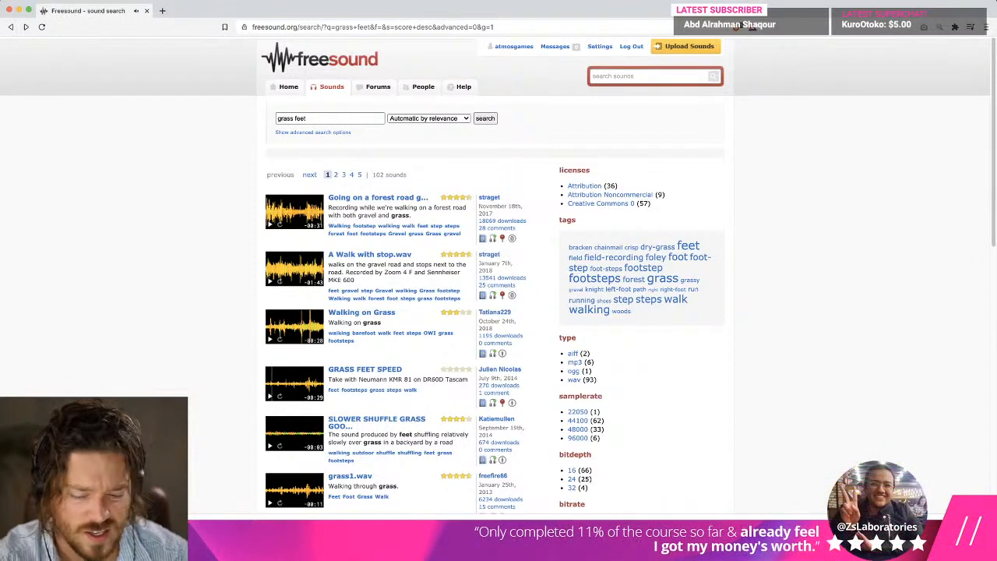
Switch to Finder and open the FX sound folder inside the Neversong UnityR4 project.
{"action": "mouse_move", "coordinate": [380, 545]}
{"action": "left_click", "coordinate": [282, 532]}
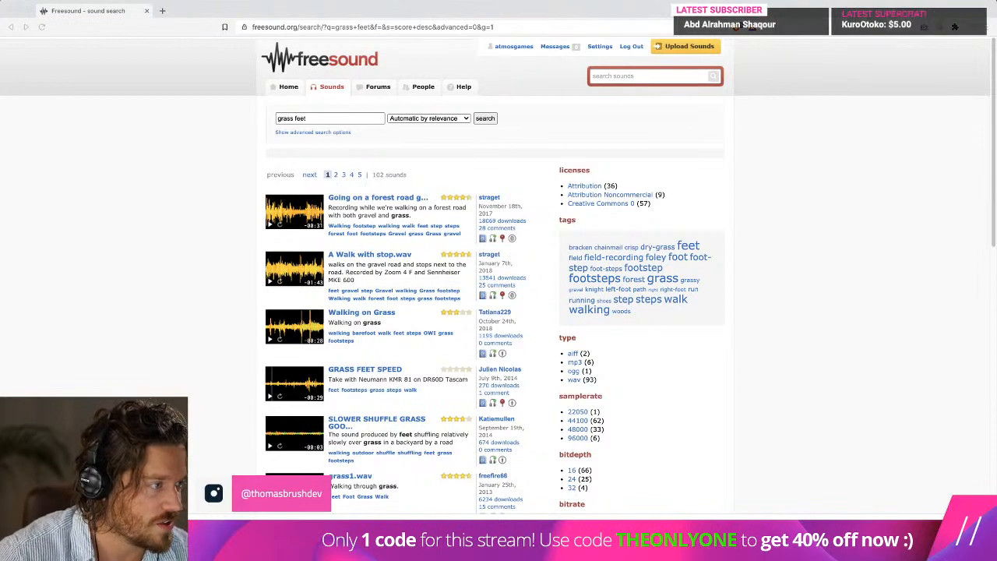
{"action": "left_click_drag", "start_coordinate": [362, 96], "coordinate": [308, 94]}
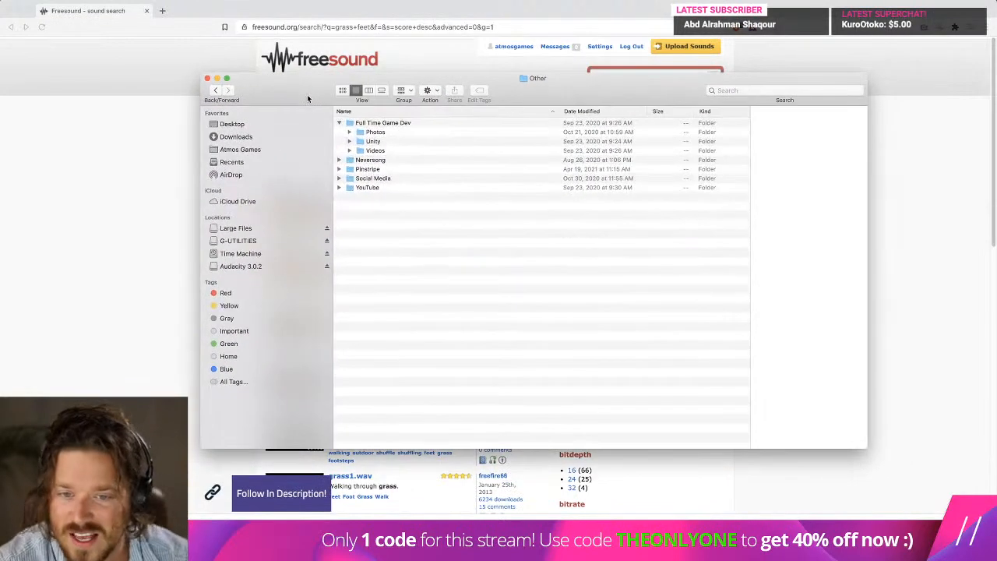
{"action": "left_click", "coordinate": [368, 161]}
{"action": "double_click", "coordinate": [368, 162]}
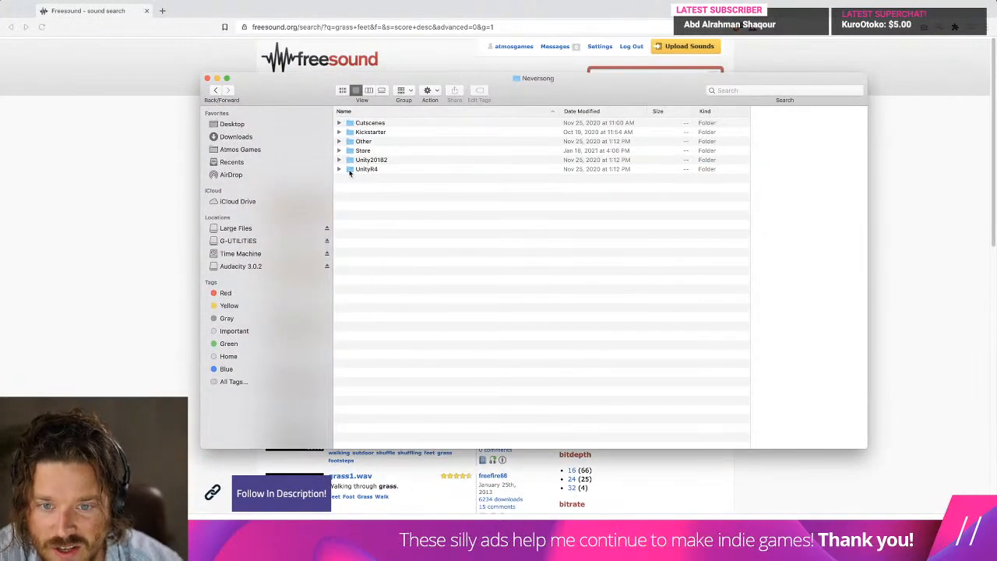
{"action": "double_click", "coordinate": [395, 166]}
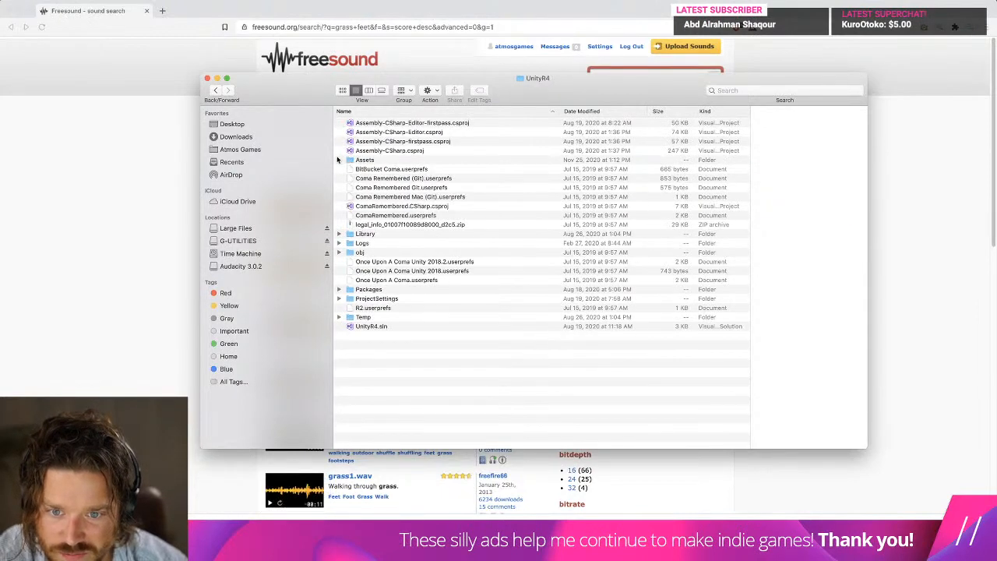
{"action": "double_click", "coordinate": [375, 299]}
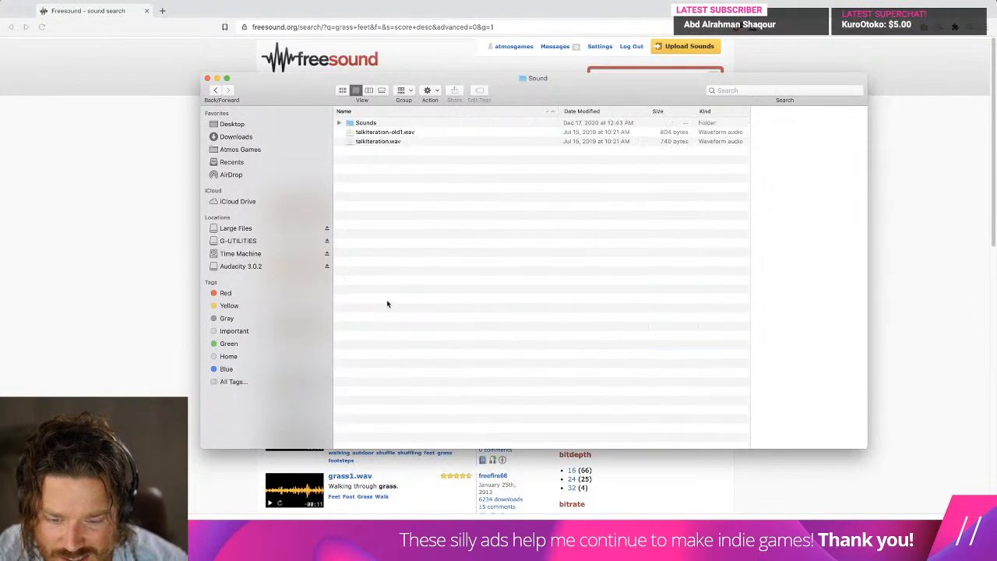
{"action": "double_click", "coordinate": [391, 133]}
Look through the FX folder for the grass footstep sound files.
{"action": "scroll", "coordinate": [428, 211], "scroll_direction": "down", "scroll_amount": 3}
{"action": "scroll", "coordinate": [426, 211], "scroll_direction": "down", "scroll_amount": 20}
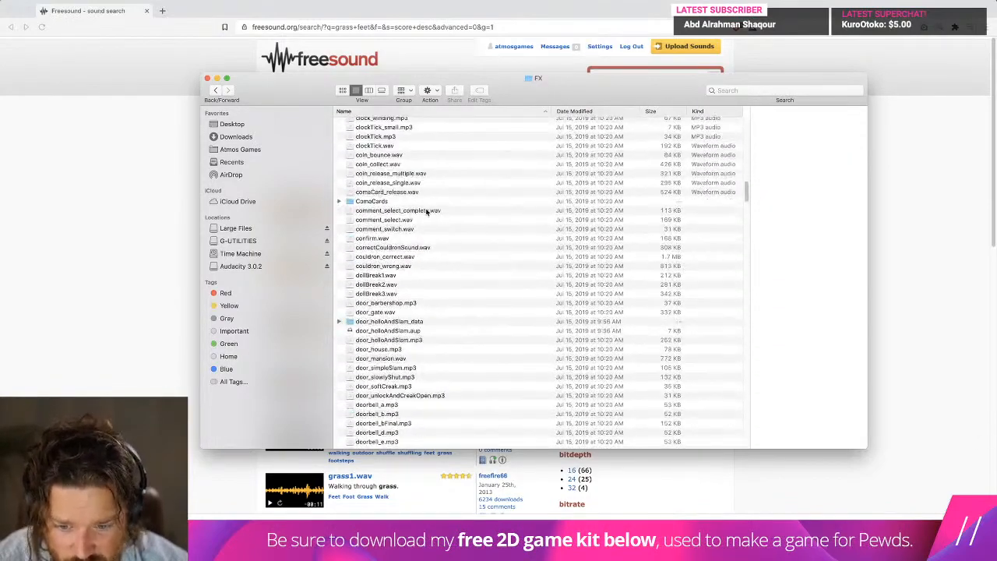
{"action": "scroll", "coordinate": [426, 211], "scroll_direction": "down", "scroll_amount": 20}
{"action": "scroll", "coordinate": [426, 211], "scroll_direction": "down", "scroll_amount": 15}
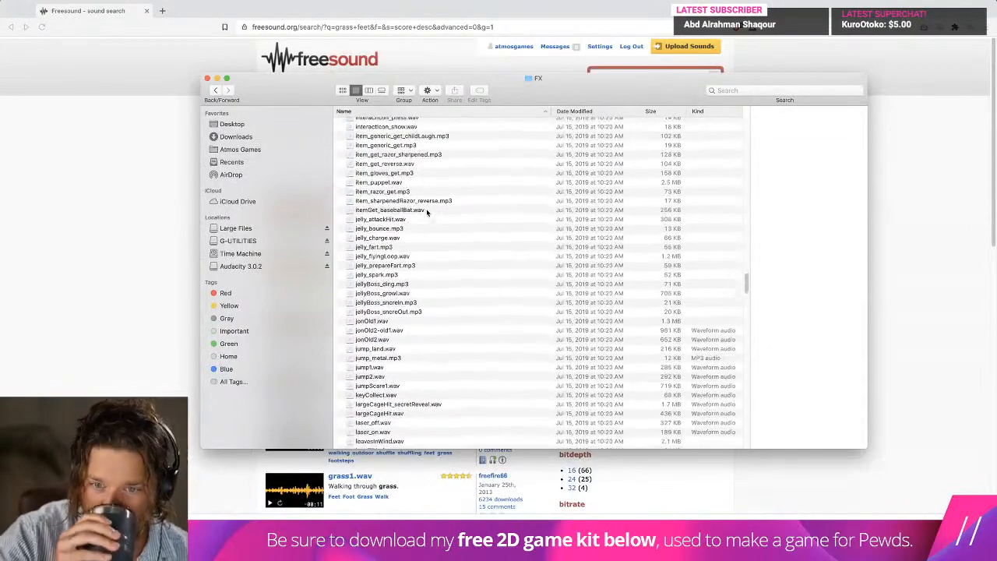
{"action": "scroll", "coordinate": [427, 211], "scroll_direction": "down", "scroll_amount": 20}
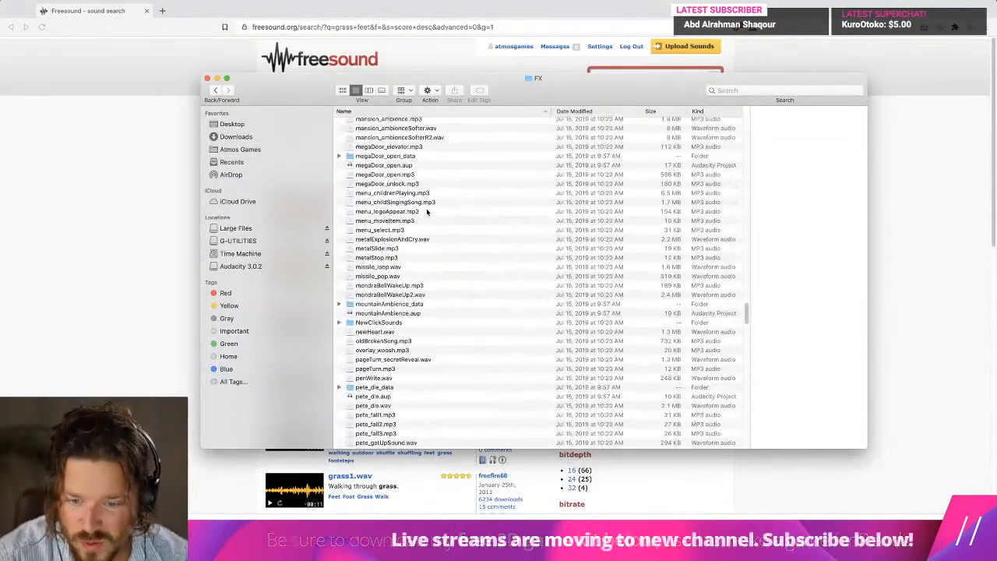
{"action": "scroll", "coordinate": [426, 211], "scroll_direction": "down", "scroll_amount": 20}
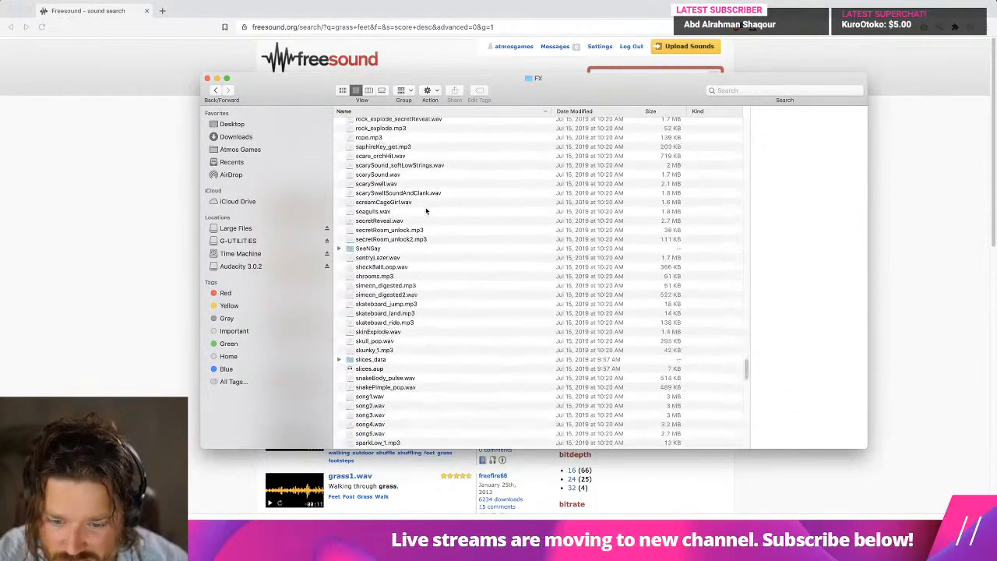
{"action": "scroll", "coordinate": [457, 341], "scroll_direction": "down", "scroll_amount": 20}
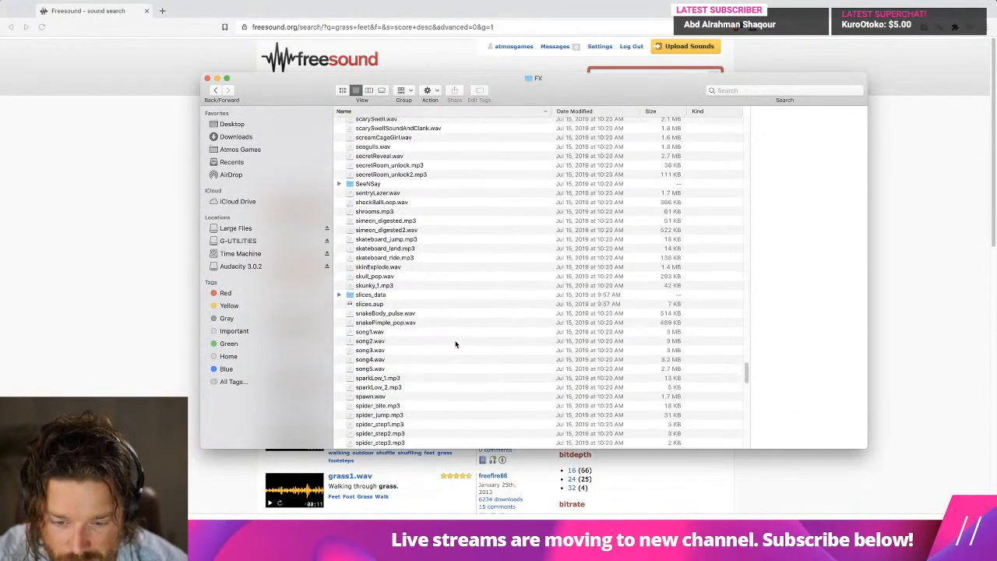
{"action": "scroll", "coordinate": [457, 340], "scroll_direction": "down", "scroll_amount": 10}
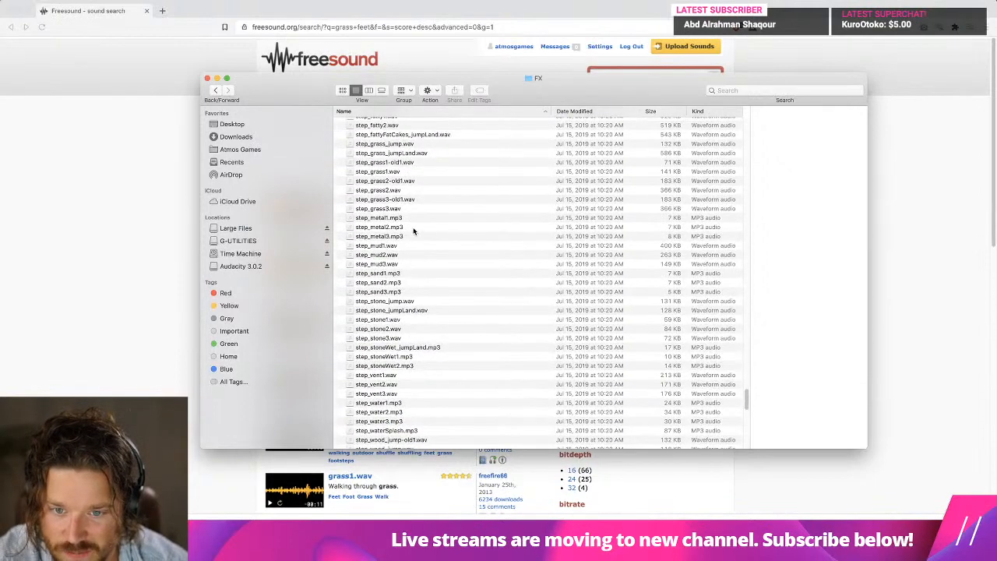
Preview step_grass1.wav, step_grass2.wav and step_grass3.wav, and close the Finder window.
{"action": "left_click", "coordinate": [400, 198]}
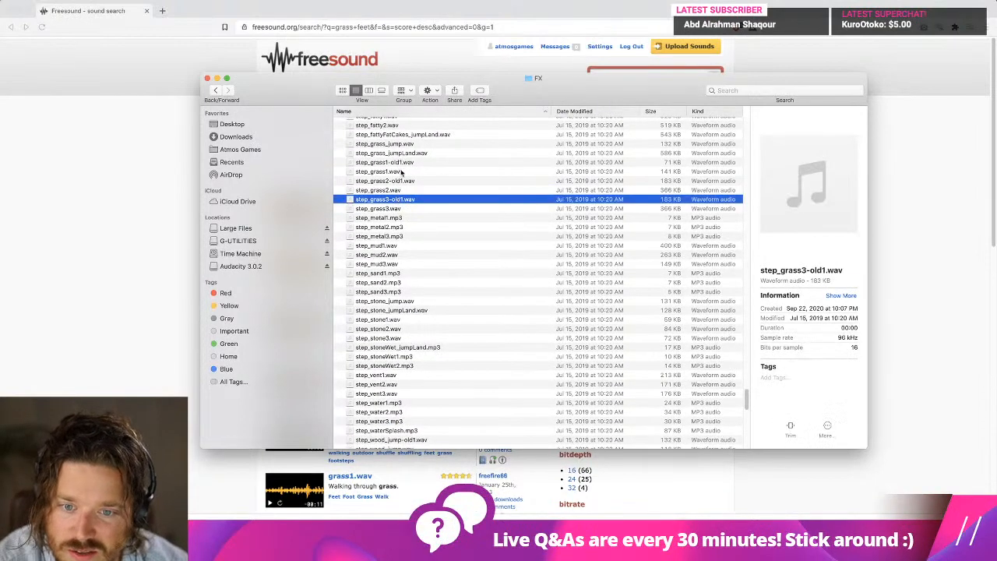
{"action": "left_click", "coordinate": [400, 171]}
{"action": "key", "text": "space"}
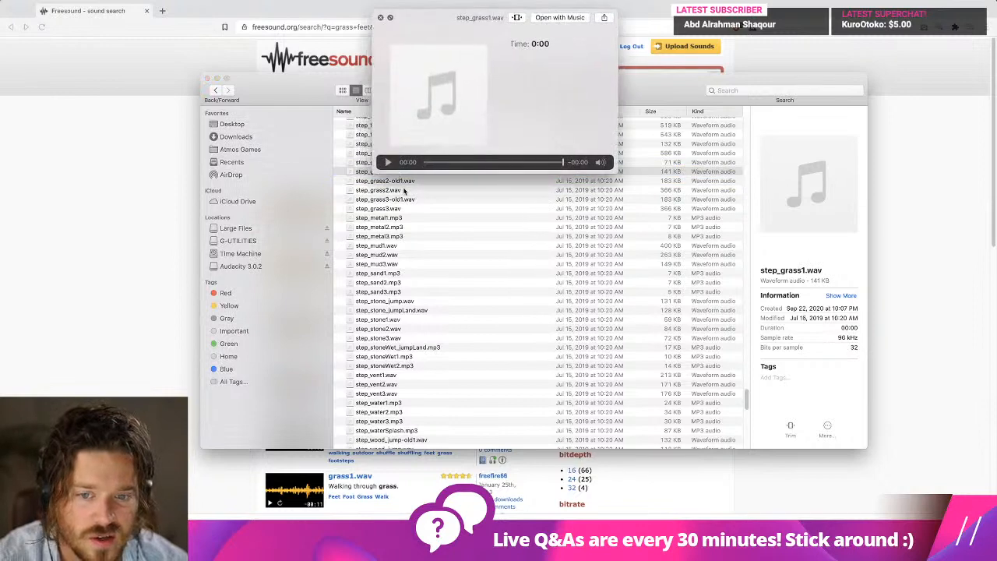
{"action": "left_click", "coordinate": [404, 190]}
{"action": "key", "text": "space"}
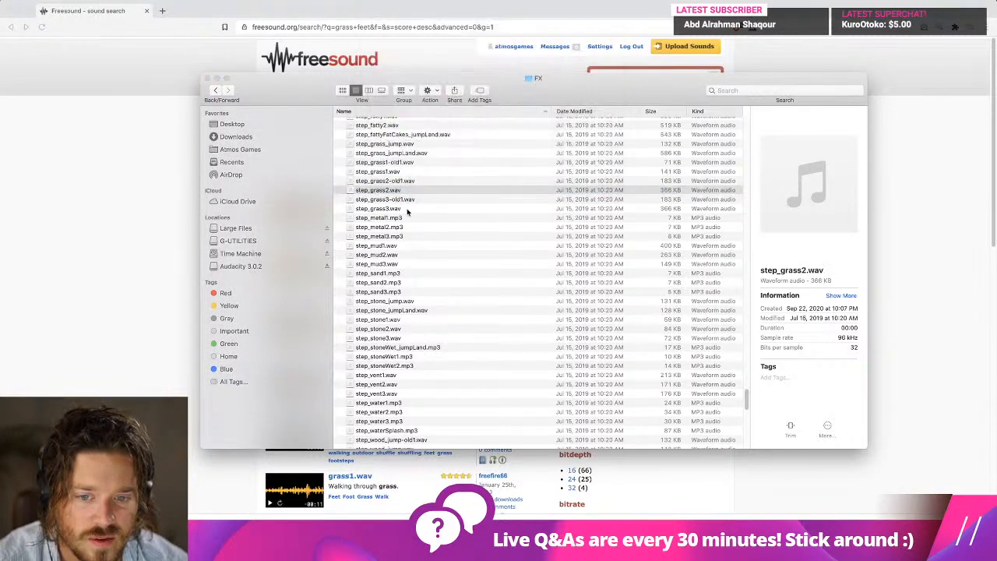
{"action": "left_click", "coordinate": [406, 208]}
{"action": "key", "text": "space"}
{"action": "key", "text": "space"}
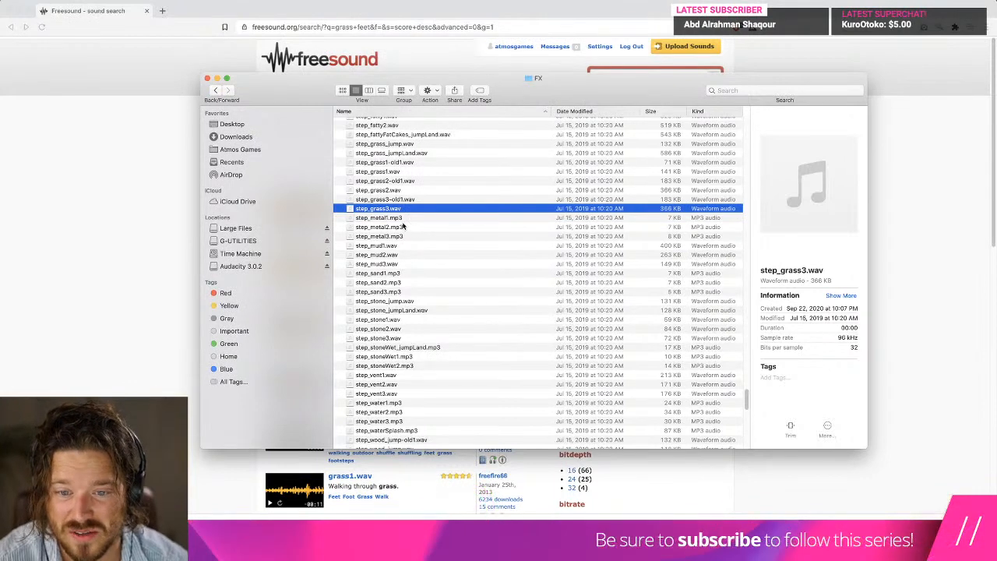
{"action": "left_click", "coordinate": [207, 78]}
Replace the Freesound query with "step grass" and run the search.
{"action": "left_click", "coordinate": [334, 118]}
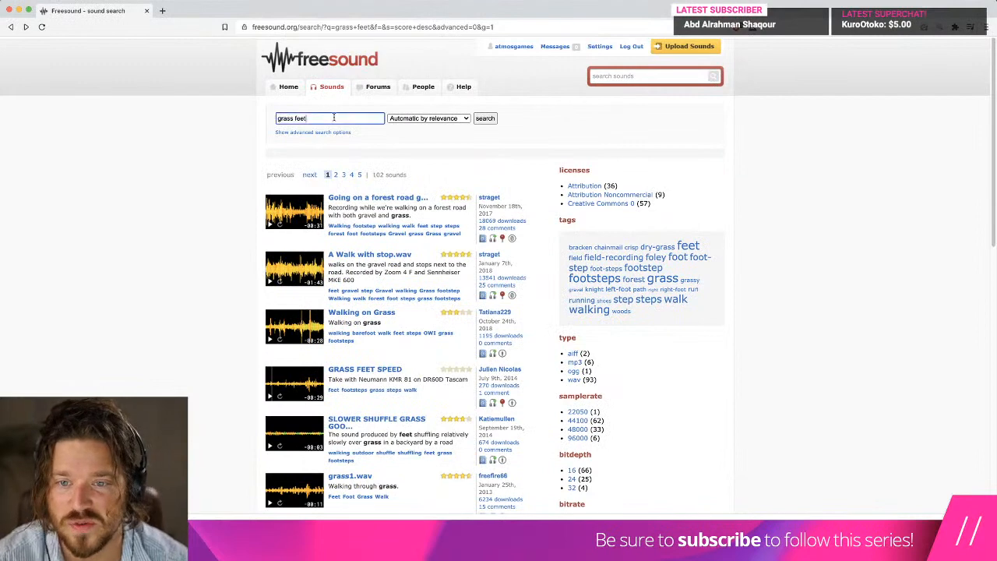
{"action": "key", "text": "super+a"}
{"action": "type", "text": "st"}
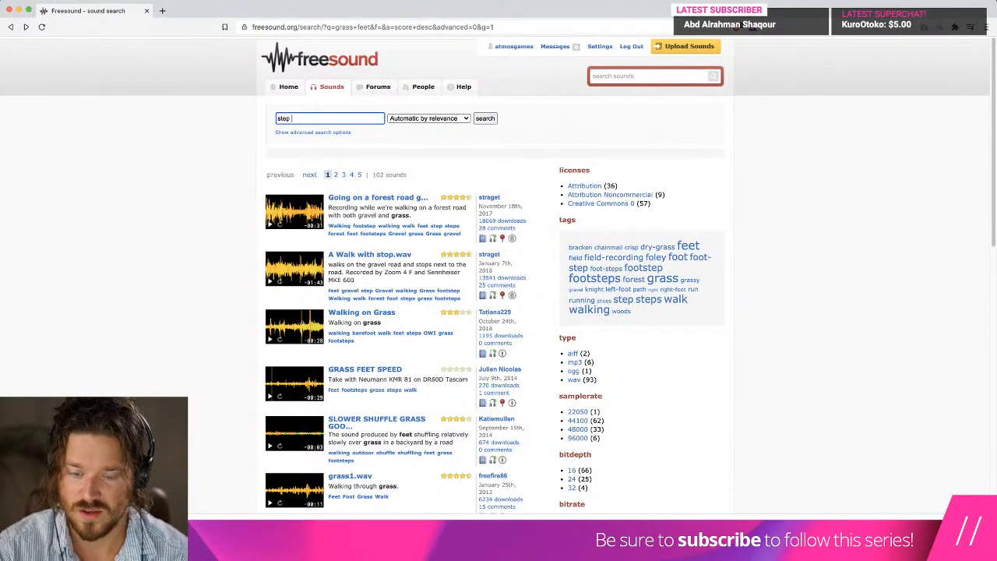
{"action": "type", "text": "ep grass"}
{"action": "key", "text": "Return"}
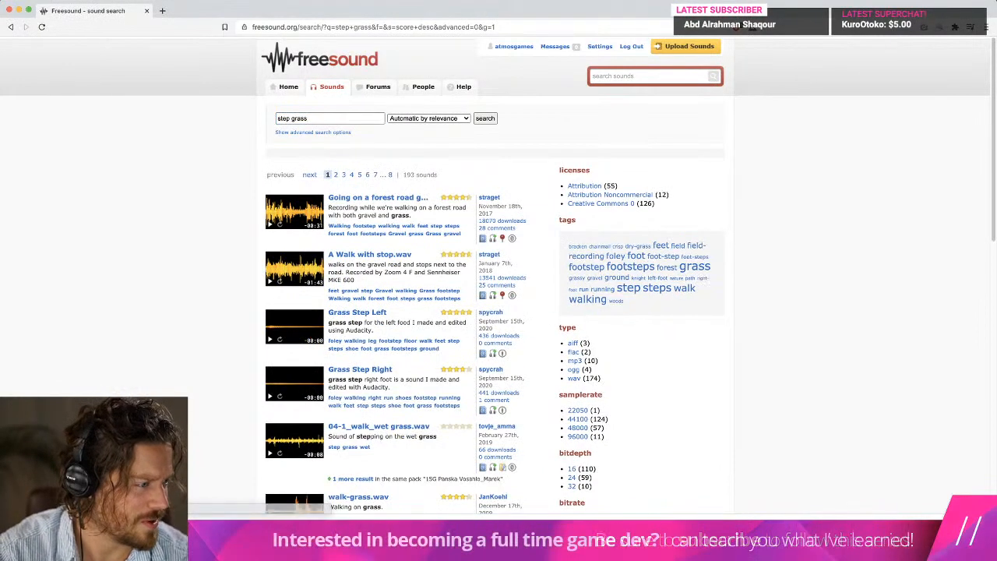
Preview grass footstep results further down the list, including Footsteps_Grass_1.wav and "running in grass".
{"action": "scroll", "coordinate": [238, 239], "scroll_direction": "down", "scroll_amount": 3}
{"action": "scroll", "coordinate": [238, 239], "scroll_direction": "down", "scroll_amount": 5}
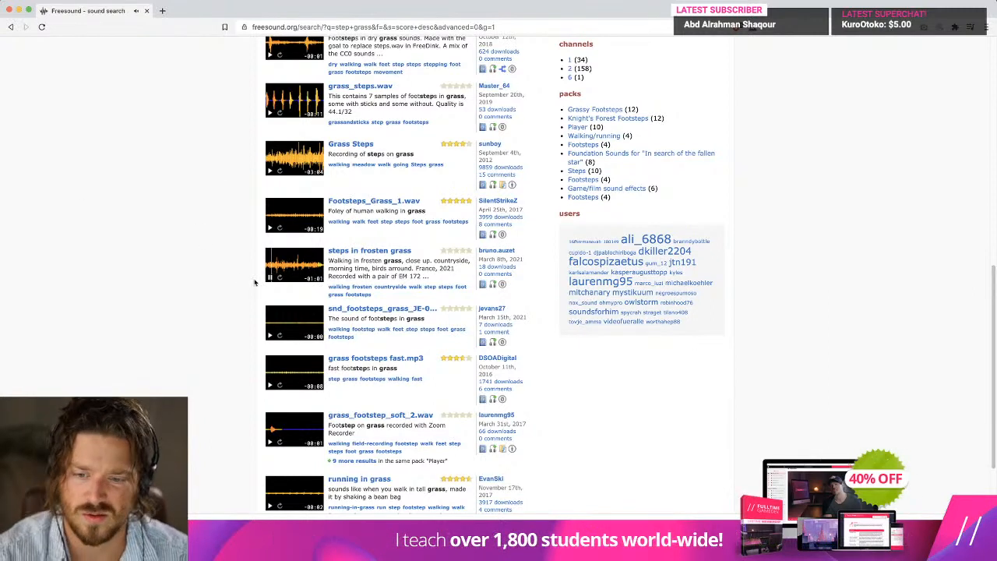
{"action": "key", "text": "super+Tab"}
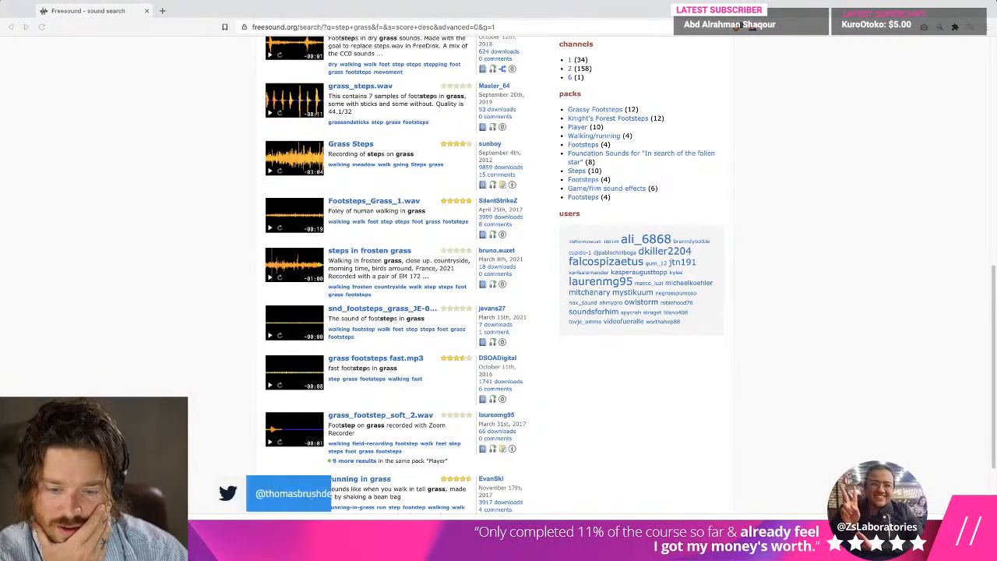
{"action": "scroll", "coordinate": [249, 447], "scroll_direction": "down", "scroll_amount": 1}
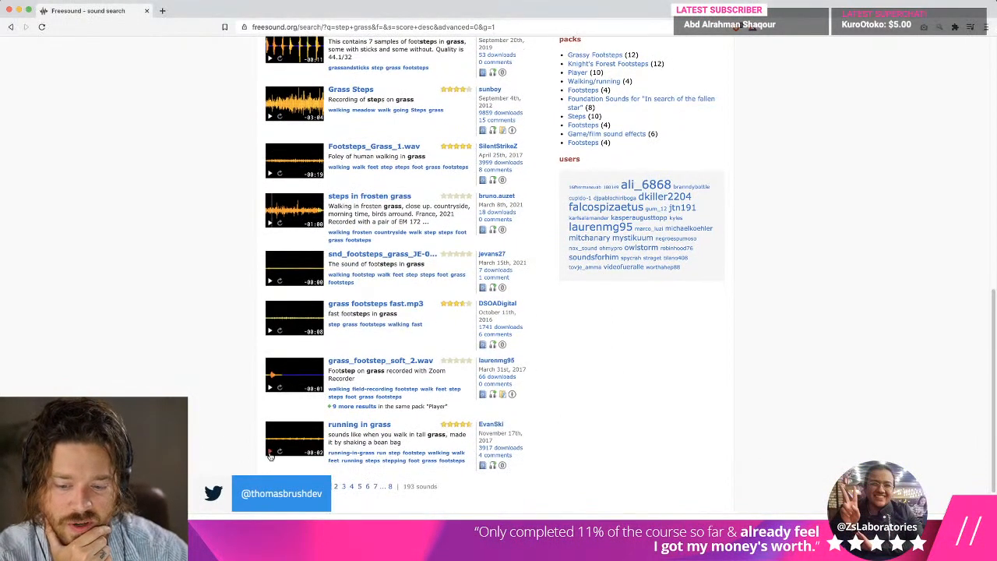
{"action": "left_click", "coordinate": [269, 453]}
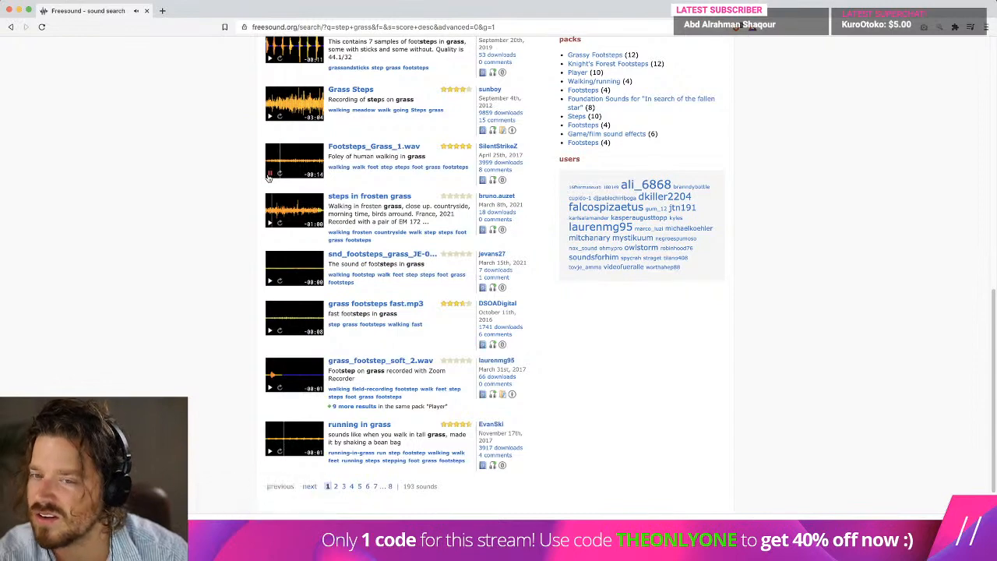
Download Footsteps_Grass_1.wav from its sound page to the Downloads folder and open the file in Audacity.
{"action": "left_click", "coordinate": [394, 148]}
{"action": "left_click", "coordinate": [682, 263]}
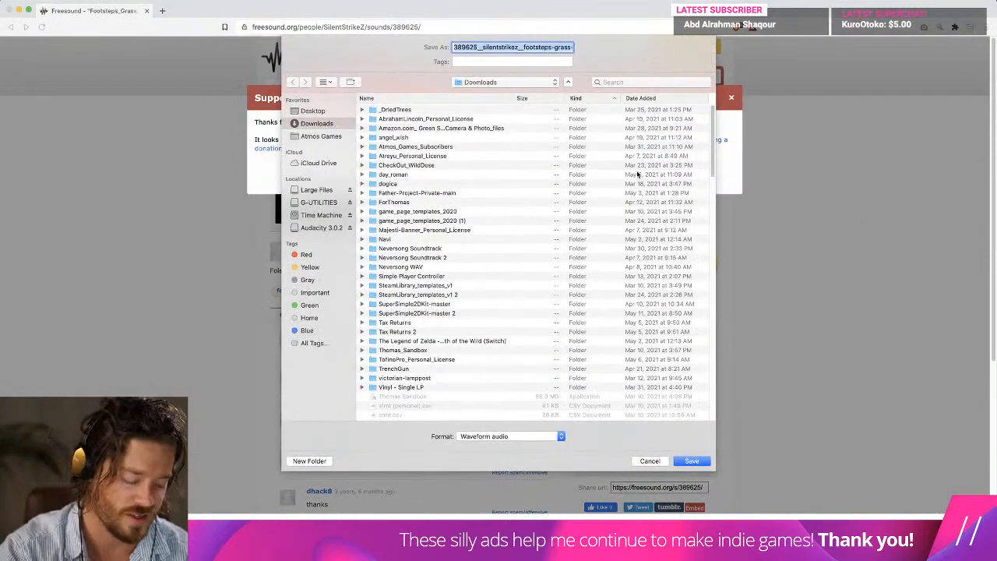
{"action": "key", "text": "Return"}
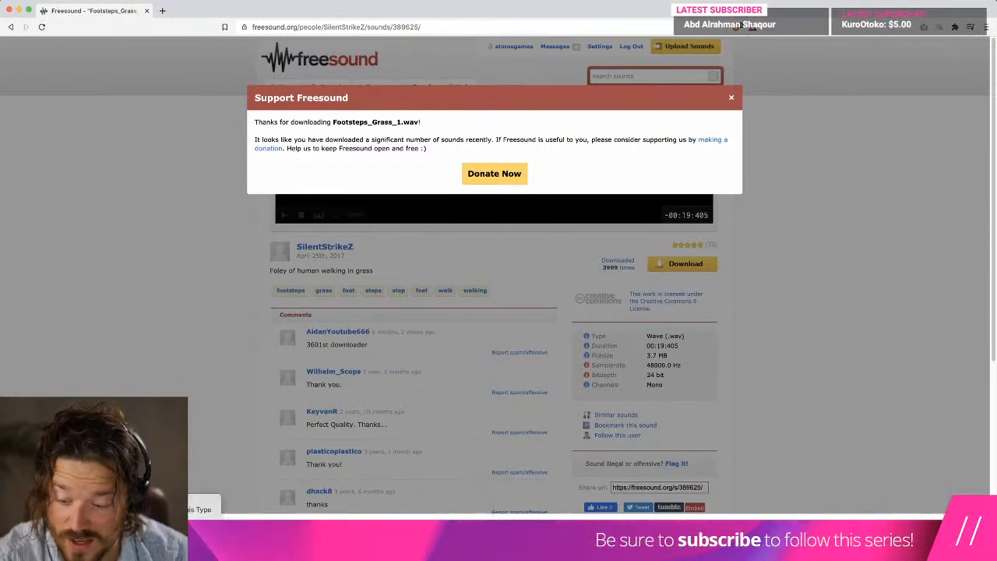
{"action": "left_click", "coordinate": [144, 525]}
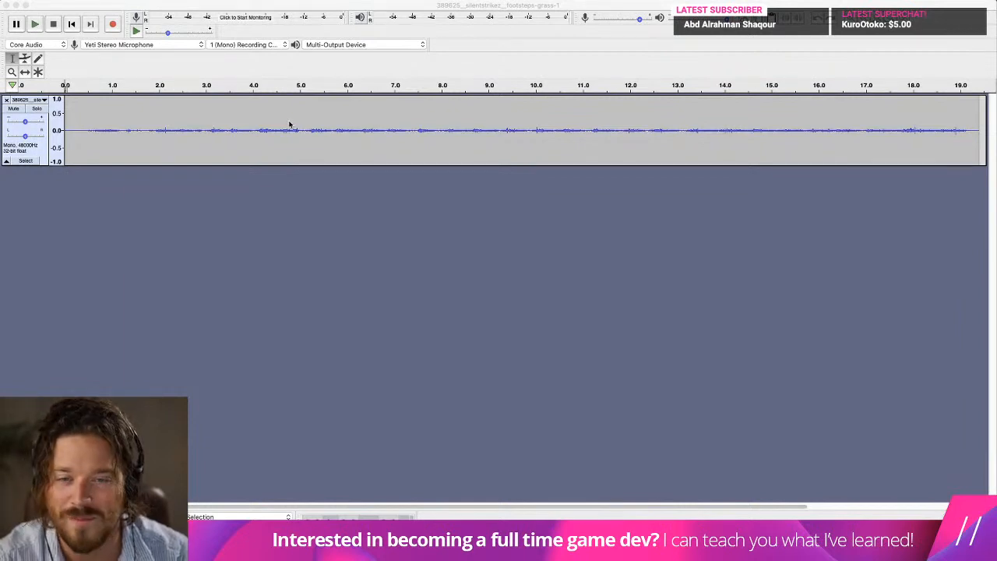
Play the grass recording from several points around 7.5 to 8.6 s to listen for a usable single footstep.
{"action": "left_click", "coordinate": [136, 148]}
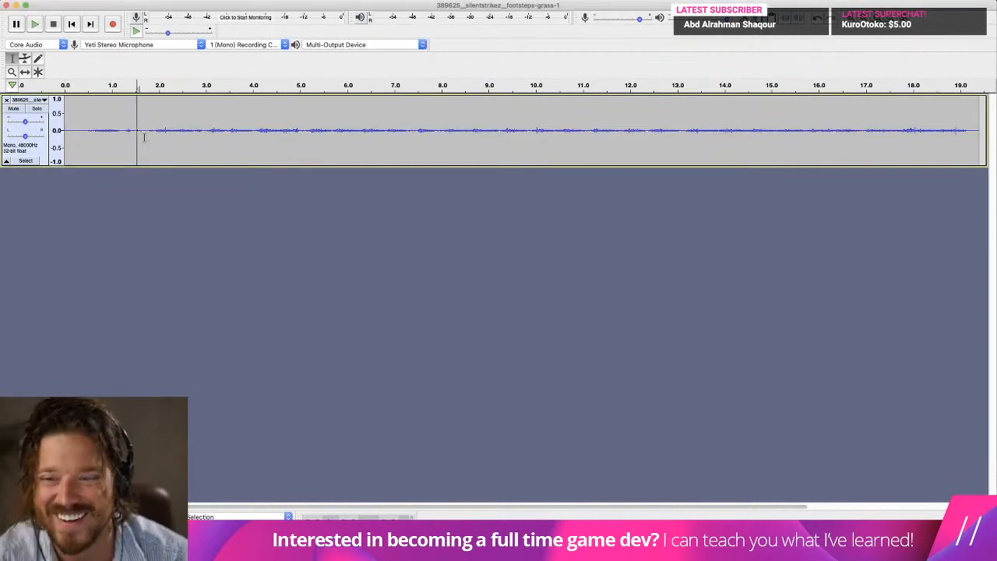
{"action": "left_click", "coordinate": [145, 138]}
{"action": "left_click", "coordinate": [415, 127]}
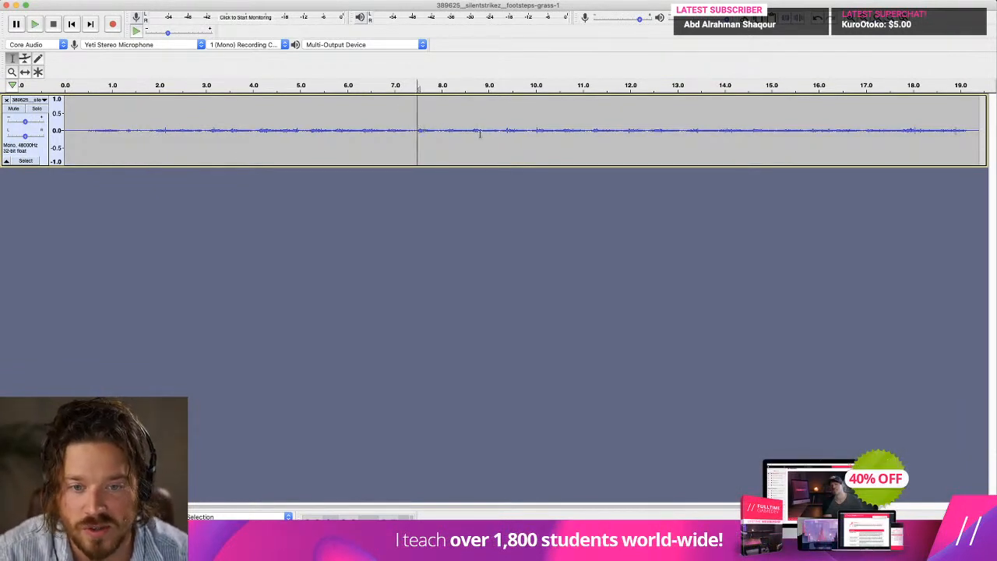
{"action": "key", "text": "space"}
{"action": "key", "text": "space"}
{"action": "left_click", "coordinate": [441, 131]}
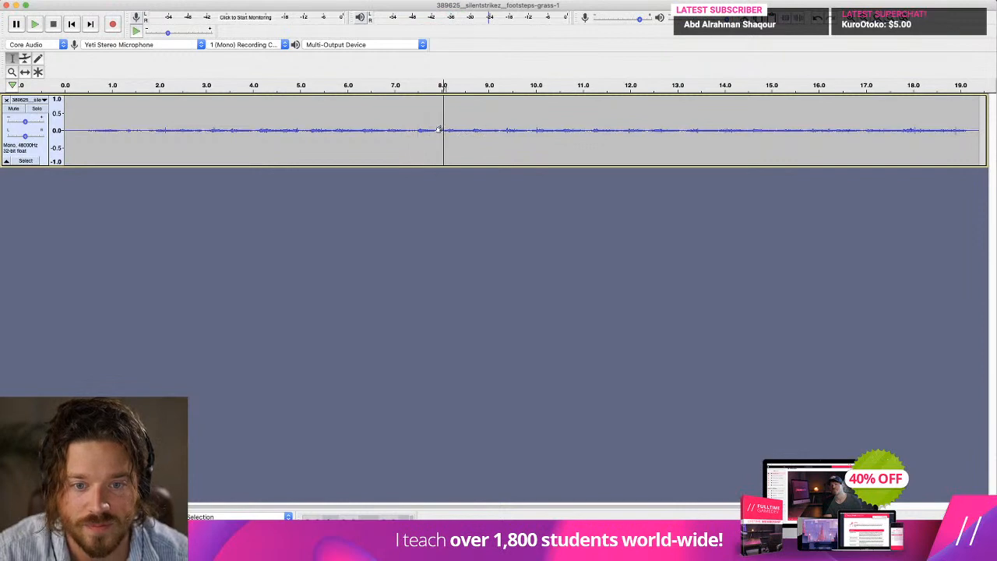
{"action": "key", "text": "space"}
{"action": "left_click", "coordinate": [468, 130]}
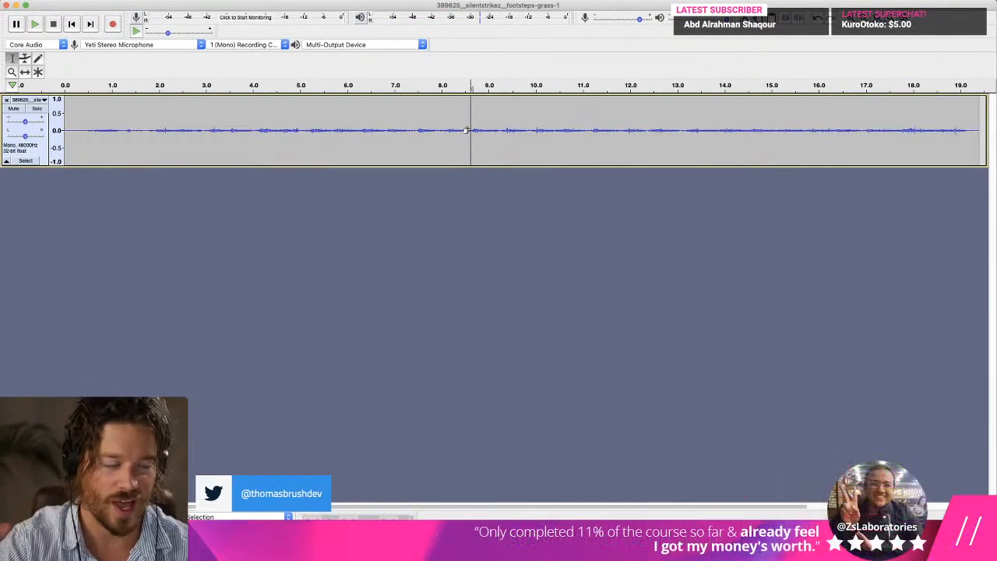
Switch to Finder and bring the step_dirt_2 clip into the Audacity project as a second track.
{"action": "mouse_move", "coordinate": [421, 545]}
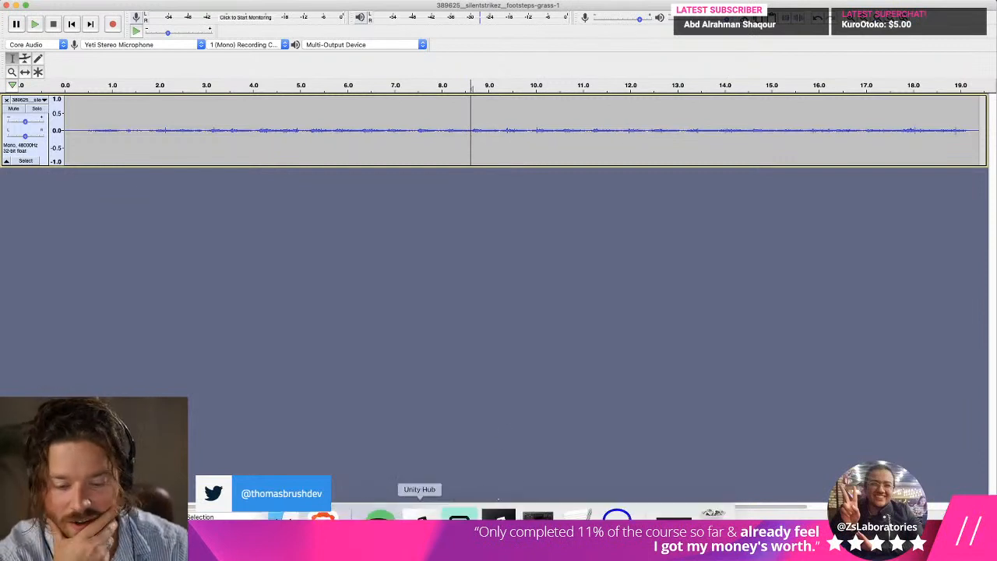
{"action": "left_click", "coordinate": [283, 536]}
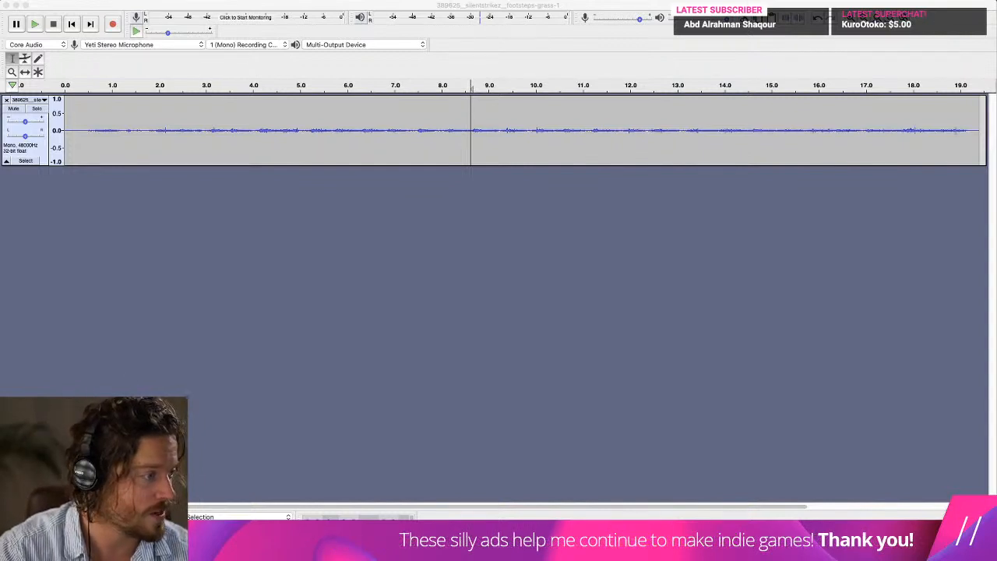
{"action": "left_click_drag", "start_coordinate": [996, 234], "coordinate": [244, 227]}
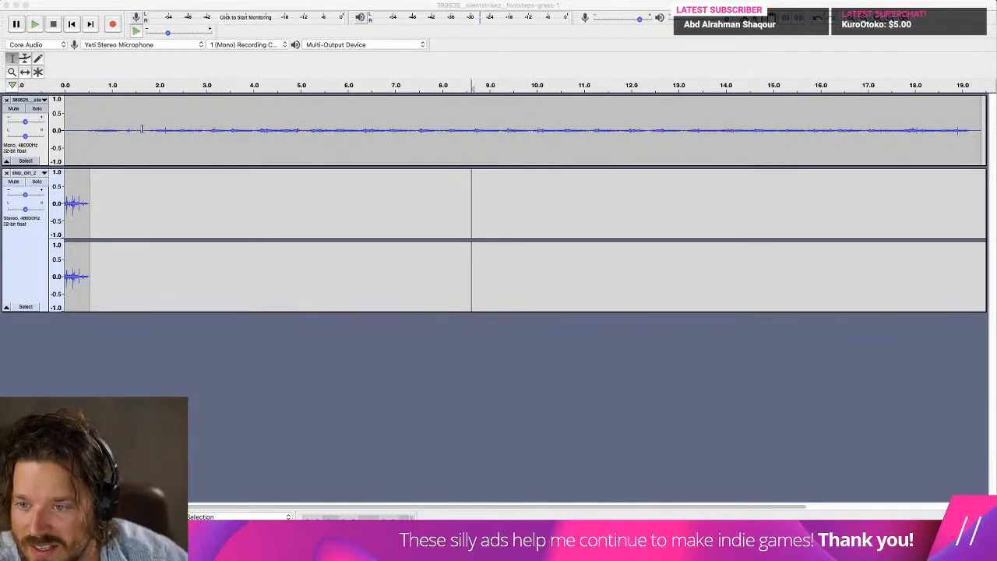
Delete about the first 7.5 s of the grass recording and everything after the next 0.5 s.
{"action": "left_click_drag", "start_coordinate": [416, 129], "coordinate": [4, 142]}
{"action": "key", "text": "Delete"}
{"action": "left_click_drag", "start_coordinate": [89, 138], "coordinate": [768, 153]}
{"action": "key", "text": "Delete"}
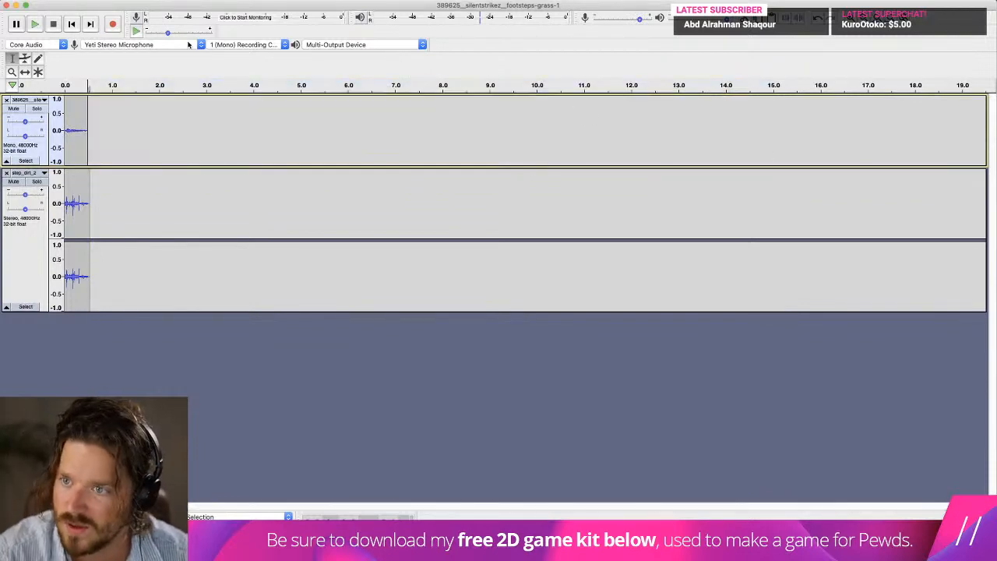
Play both tracks together from the start, lowering the step_dirt_2 gain and slightly raising the grass track's gain.
{"action": "left_click", "coordinate": [73, 28]}
{"action": "key", "text": "space"}
{"action": "left_click", "coordinate": [15, 195]}
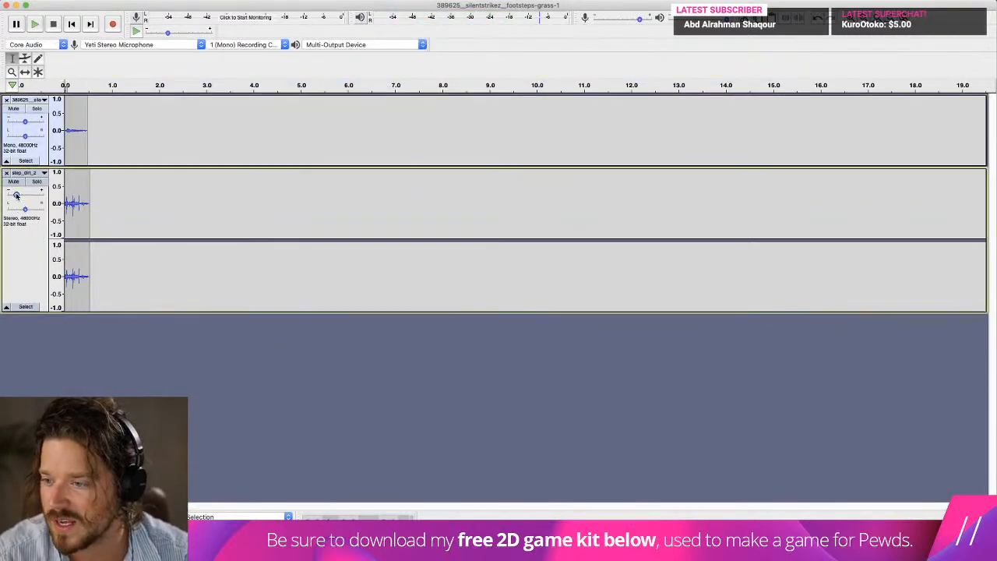
{"action": "left_click_drag", "start_coordinate": [15, 195], "coordinate": [18, 197]}
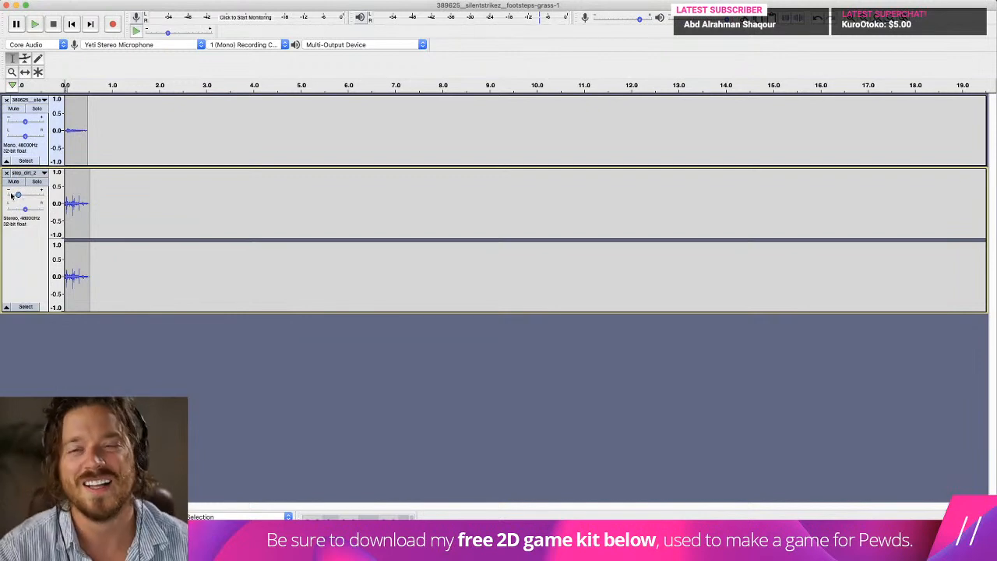
{"action": "key", "text": "space"}
{"action": "left_click_drag", "start_coordinate": [27, 127], "coordinate": [29, 123]}
{"action": "key", "text": "space"}
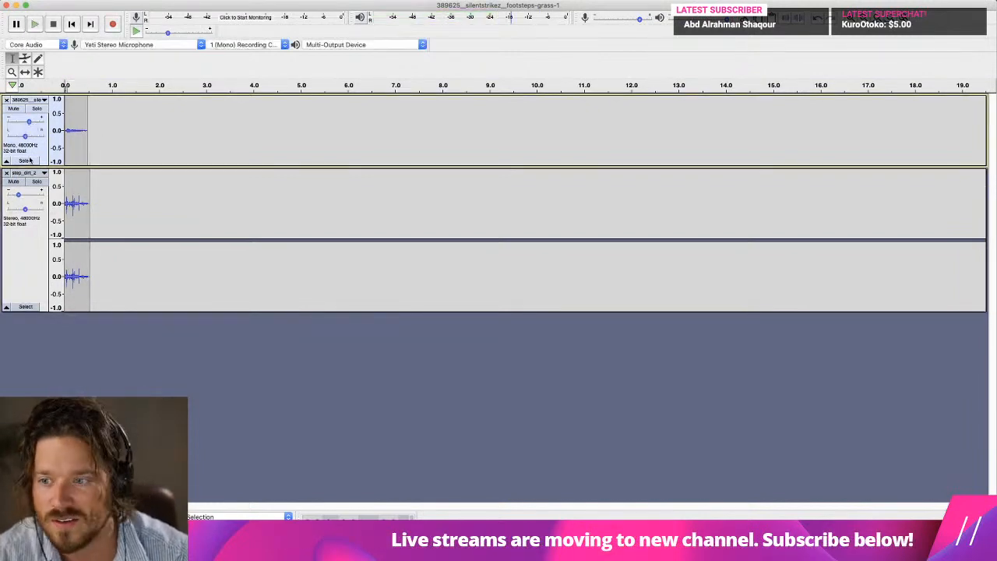
Bring the step_dirt_2 gain most of the way back up and raise the grass gain further while replaying the mix.
{"action": "left_click_drag", "start_coordinate": [19, 195], "coordinate": [21, 194]}
{"action": "key", "text": "space"}
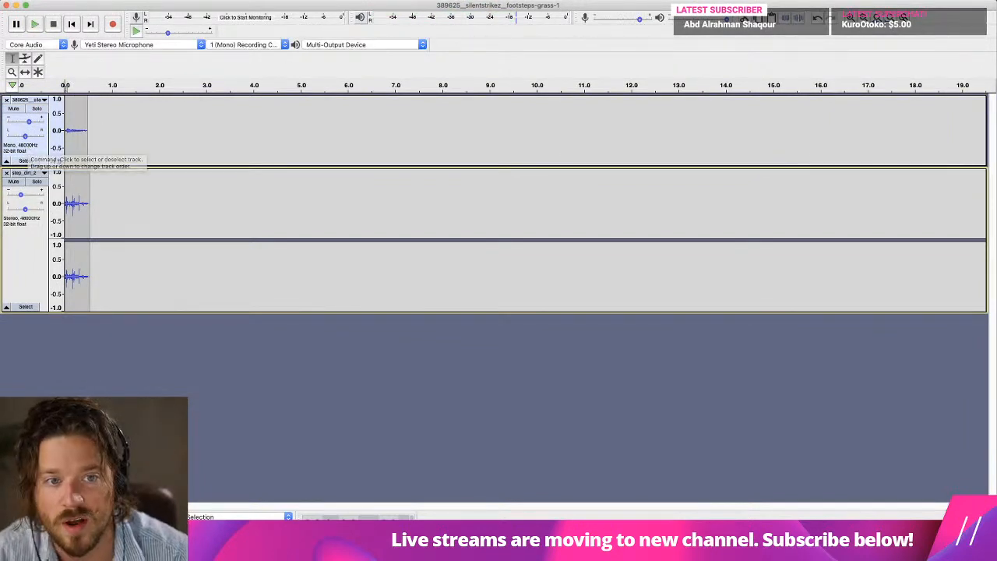
{"action": "left_click_drag", "start_coordinate": [21, 195], "coordinate": [26, 196]}
{"action": "key", "text": "space"}
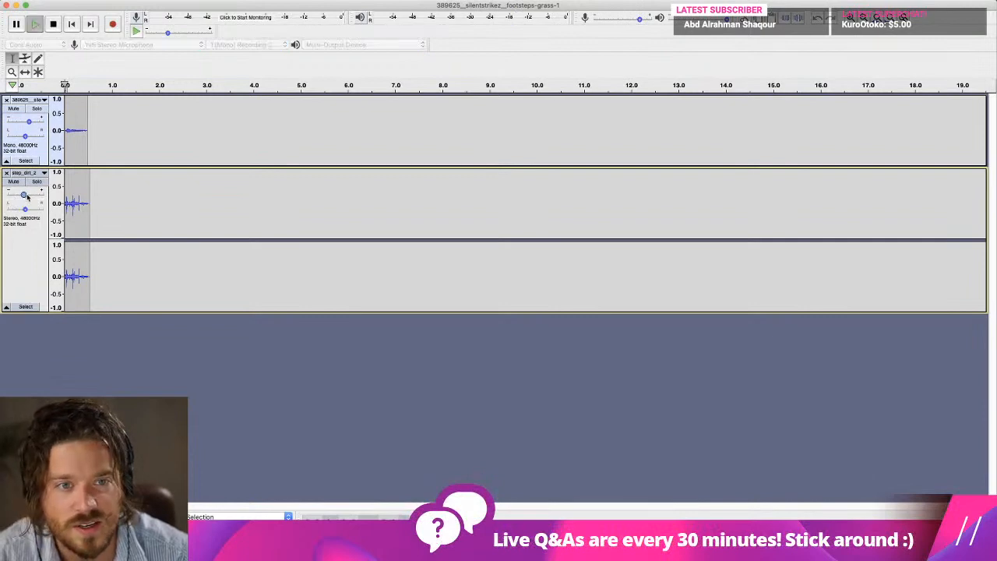
{"action": "key", "text": "space"}
{"action": "left_click_drag", "start_coordinate": [29, 122], "coordinate": [34, 124]}
{"action": "key", "text": "space"}
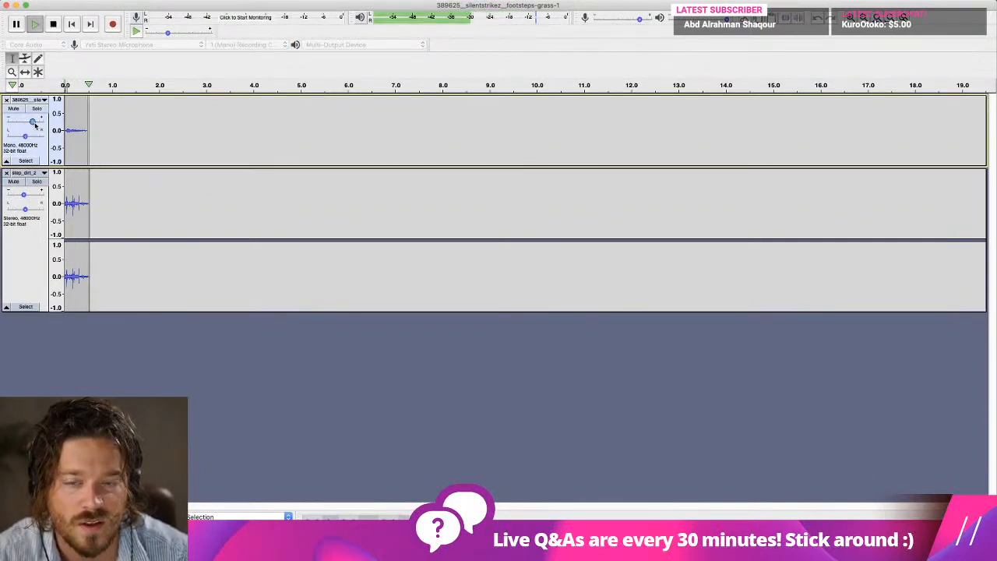
Undo the gain changes on both tracks and the deletion of the grass recording's end.
{"action": "left_click_drag", "start_coordinate": [118, 190], "coordinate": [22, 195]}
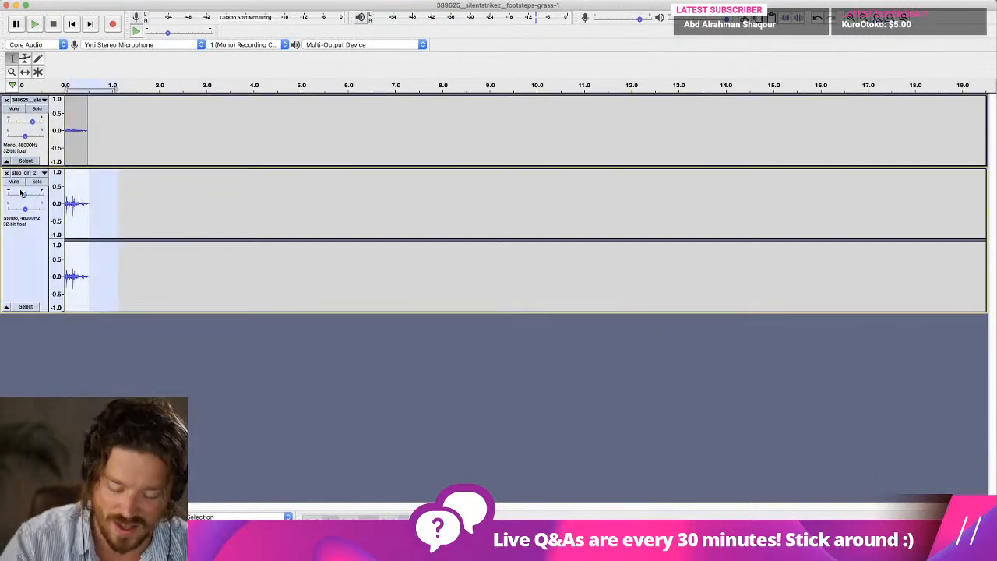
{"action": "key", "text": "super+z"}
{"action": "key", "text": "super+z"}
{"action": "key", "text": "super+z"}
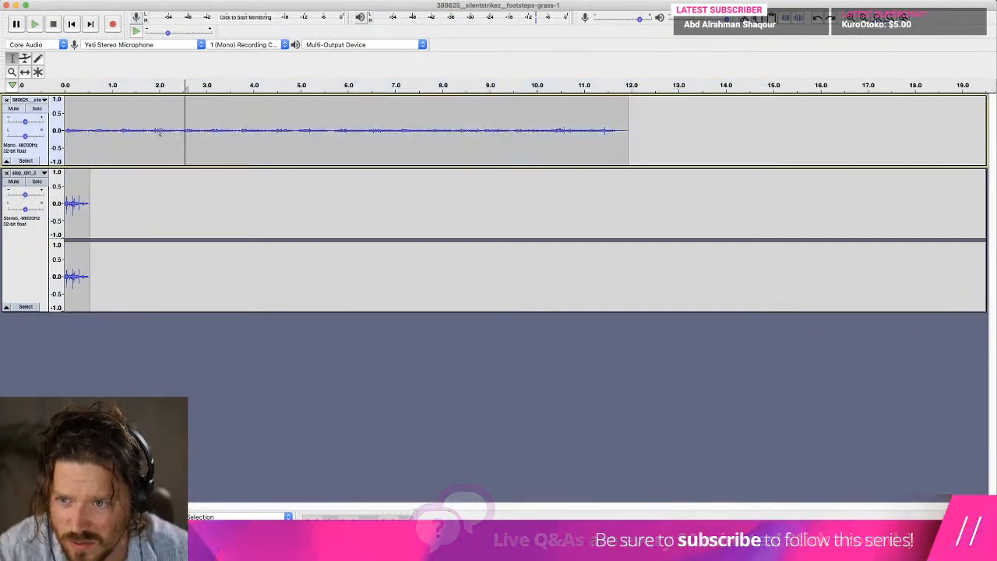
Play the remaining grass recording from about 10.2 s and about 5.7 s to find a different footstep.
{"action": "left_click", "coordinate": [544, 128]}
{"action": "key", "text": "space"}
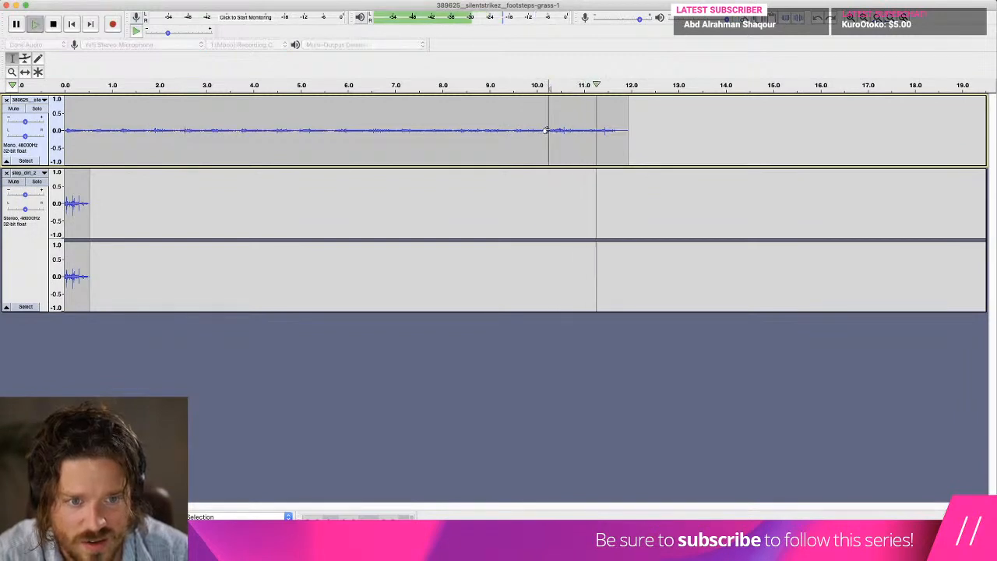
{"action": "key", "text": "space"}
{"action": "left_click", "coordinate": [337, 129]}
{"action": "key", "text": "space"}
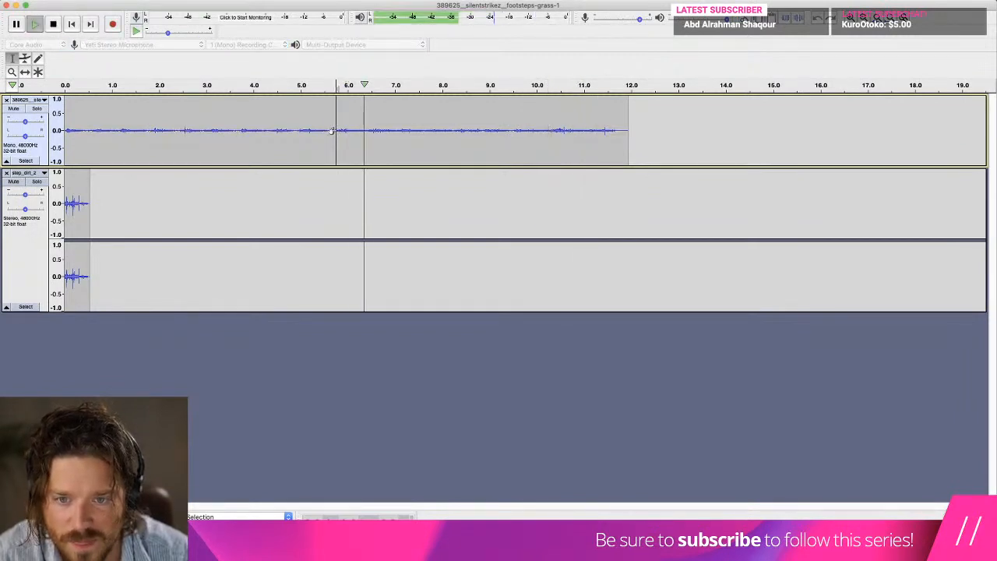
{"action": "key", "text": "space"}
Delete the grass audio before about 6.4 s and trim the remainder to a clip about 1 s long.
{"action": "left_click_drag", "start_coordinate": [367, 131], "coordinate": [65, 134]}
{"action": "key", "text": "Delete"}
{"action": "key", "text": "space"}
{"action": "key", "text": "space"}
{"action": "left_click_drag", "start_coordinate": [348, 136], "coordinate": [89, 132]}
{"action": "key", "text": "Delete"}
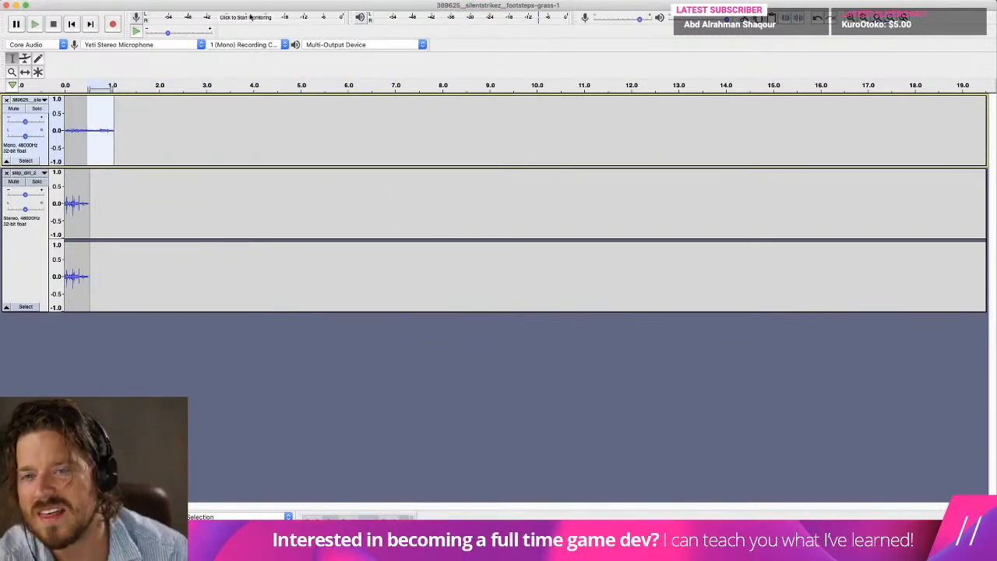
Apply a Fade Out to the grass clip from about 0.5 s to its end and replay both tracks from the start.
{"action": "left_click", "coordinate": [275, 0]}
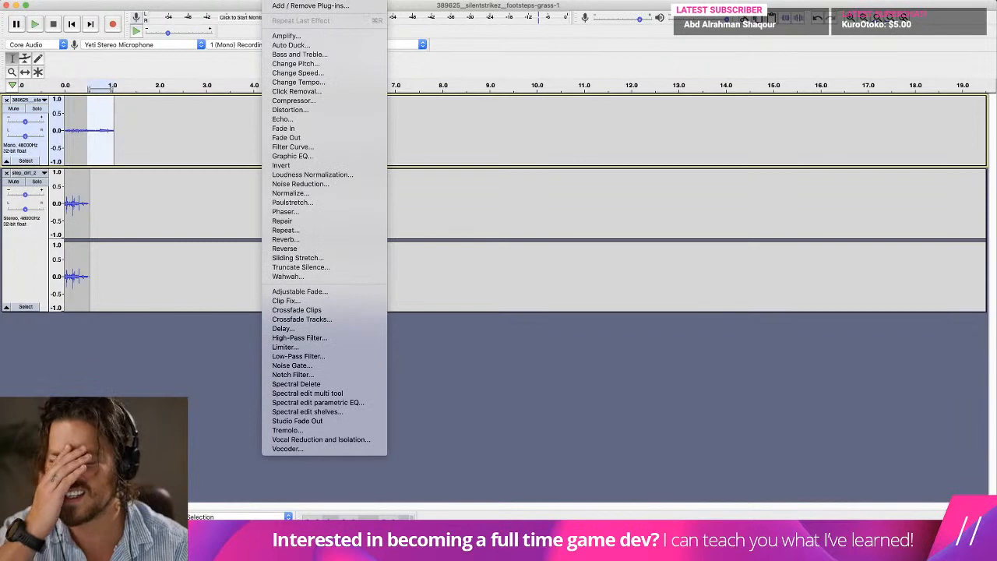
{"action": "left_click", "coordinate": [307, 138]}
{"action": "left_click", "coordinate": [71, 25]}
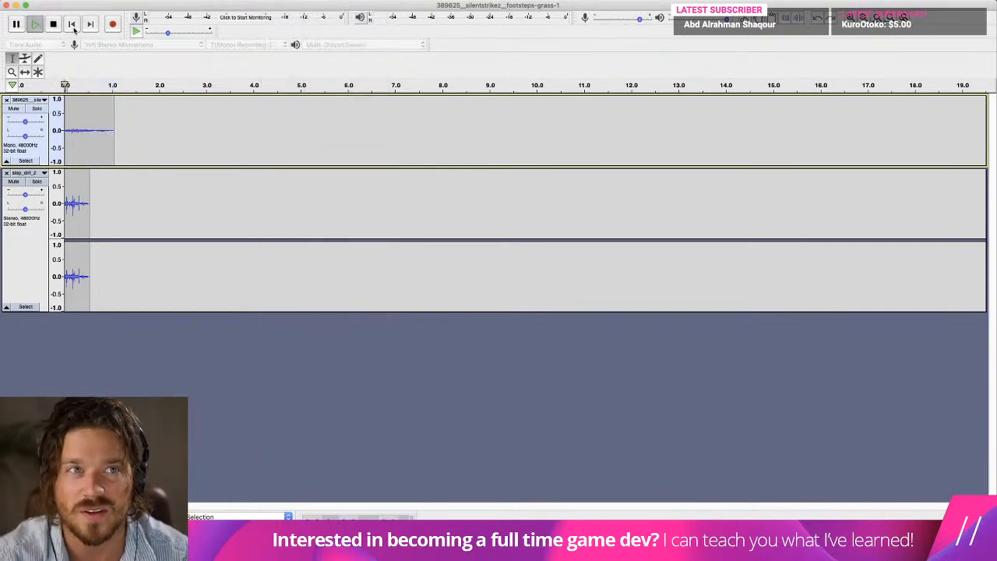
{"action": "key", "text": "space"}
Shorten the grass clip to about 0.7 s and balance the mix with higher grass gain and slightly lower step_dirt_2 gain.
{"action": "key", "text": "space"}
{"action": "key", "text": "space"}
{"action": "left_click_drag", "start_coordinate": [126, 117], "coordinate": [92, 103]}
{"action": "key", "text": "Delete"}
{"action": "left_click_drag", "start_coordinate": [26, 122], "coordinate": [34, 122]}
{"action": "key", "text": "space"}
{"action": "left_click_drag", "start_coordinate": [25, 193], "coordinate": [24, 198]}
{"action": "key", "text": "space"}
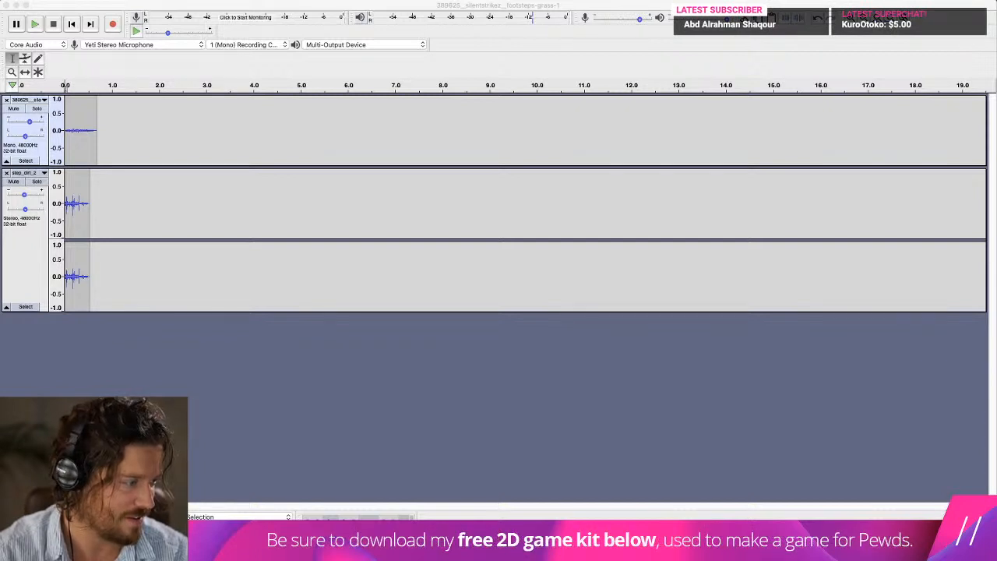
Add the step_grass_jump clip from Finder as a third track and play all the tracks together from the start.
{"action": "left_click_drag", "start_coordinate": [685, 287], "coordinate": [191, 199]}
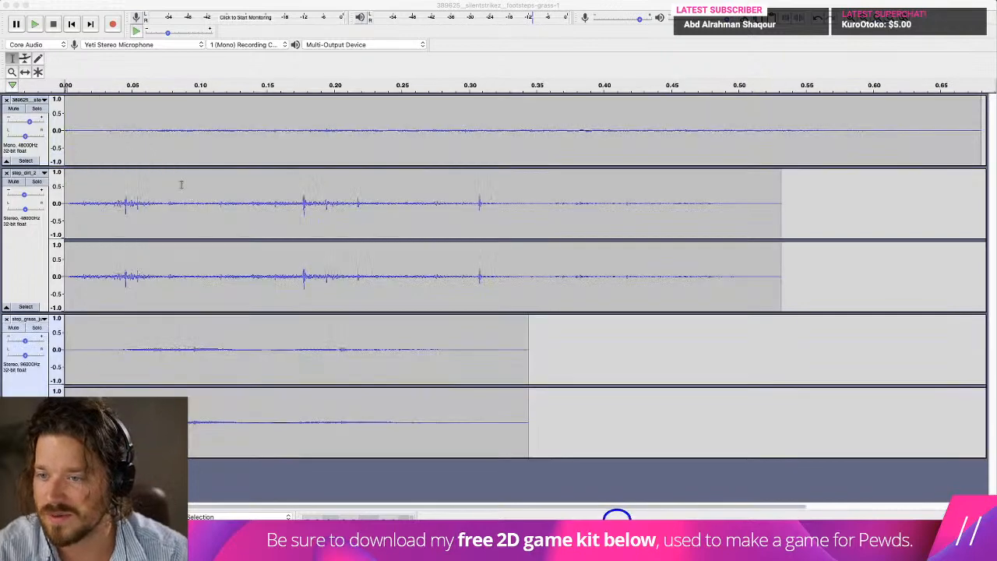
{"action": "left_click", "coordinate": [77, 28]}
{"action": "key", "text": "space"}
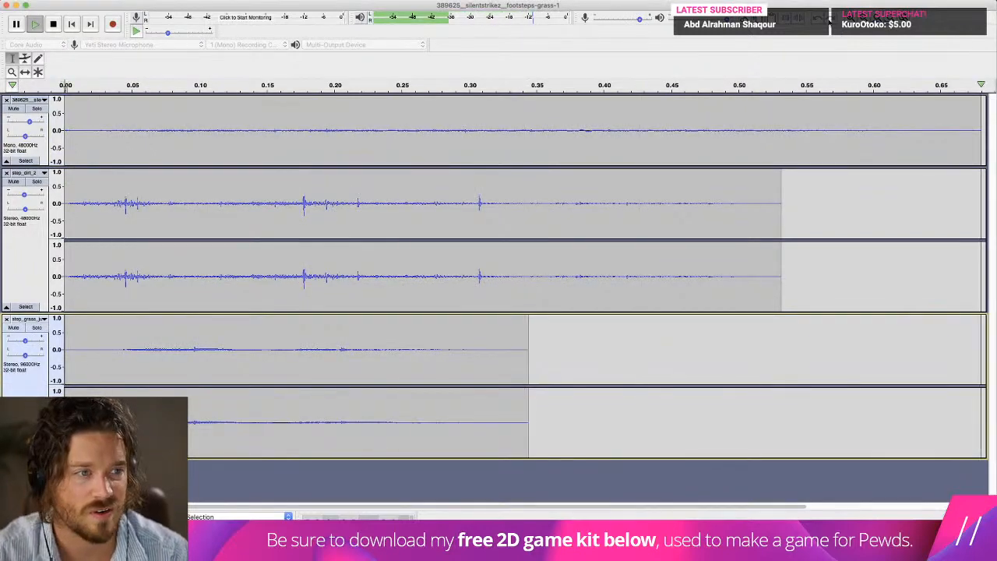
{"action": "scroll", "coordinate": [570, 120], "scroll_direction": "down", "scroll_amount": 3, "text": "super"}
{"action": "key", "text": "space"}
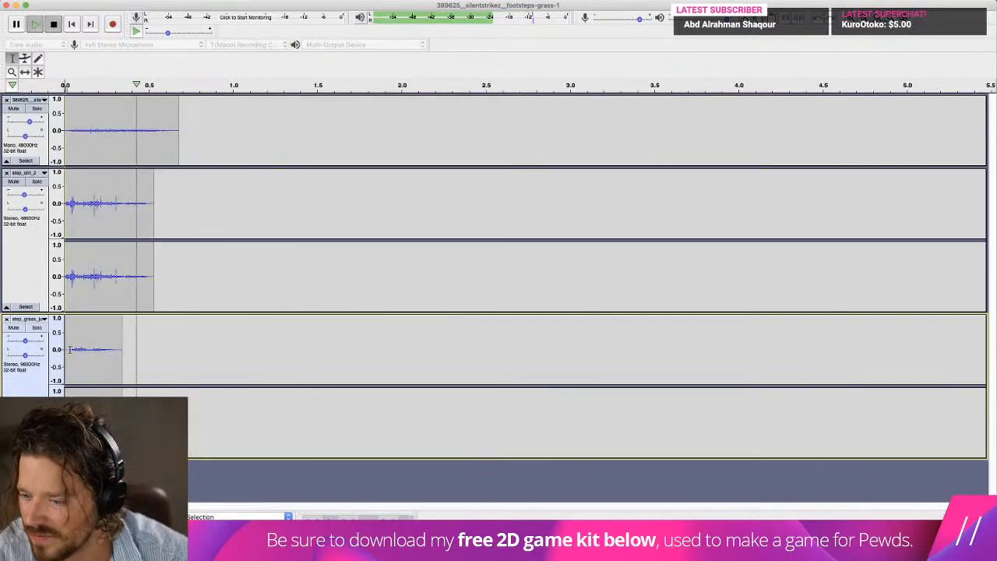
Try the mix without the step_dirt_2 track by removing it, playing the remaining tracks and undoing the removal.
{"action": "left_click", "coordinate": [6, 172]}
{"action": "key", "text": "space"}
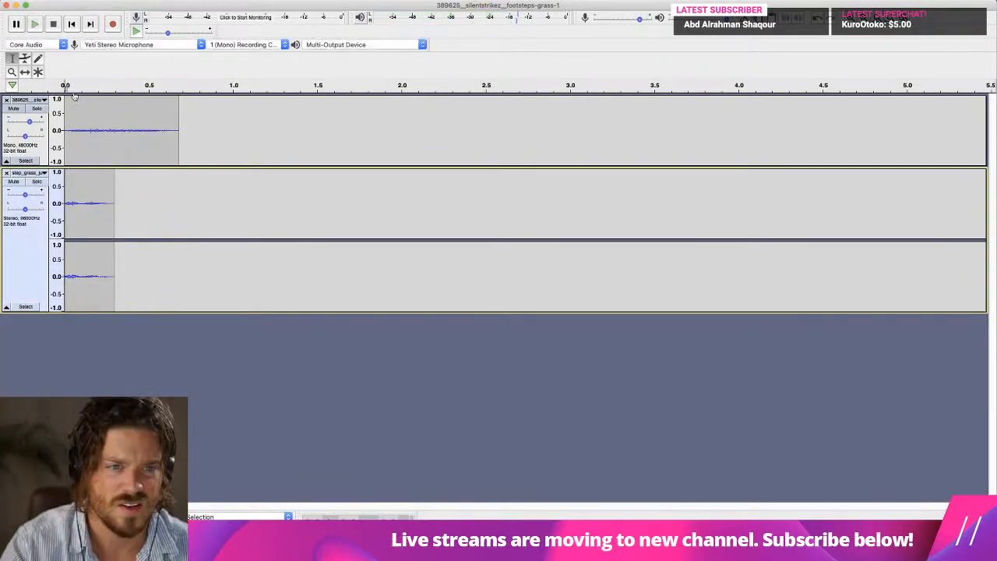
{"action": "key", "text": "super+z"}
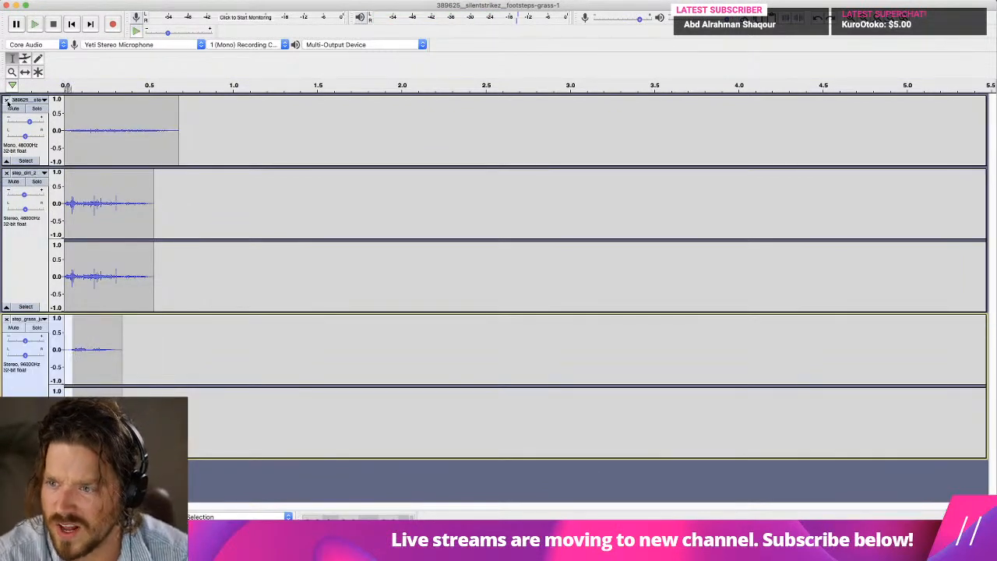
Remove the trimmed Freesound grass track and play step_dirt_2 and the step_grass_jump clip together.
{"action": "left_click", "coordinate": [6, 100]}
{"action": "key", "text": "space"}
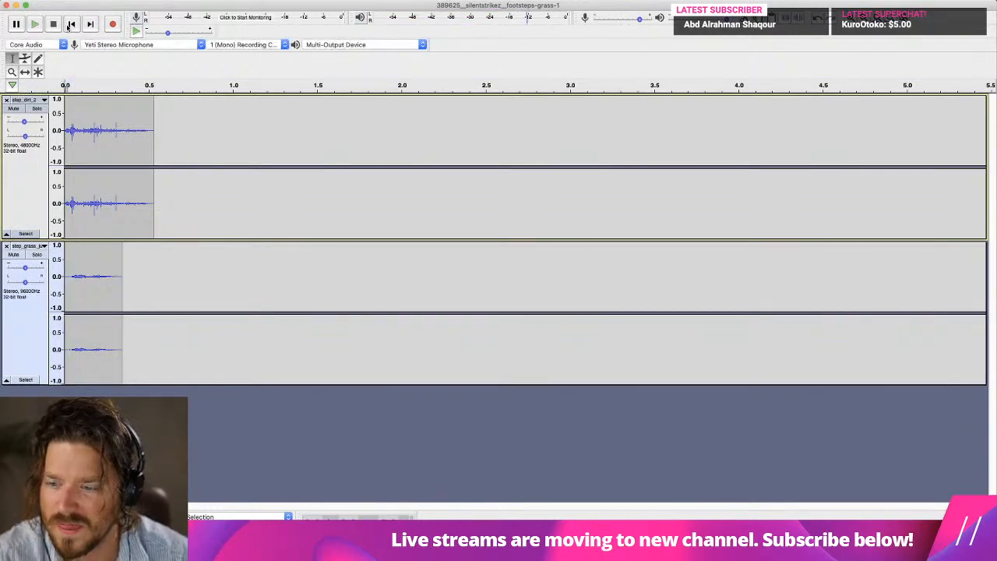
{"action": "key", "text": "space"}
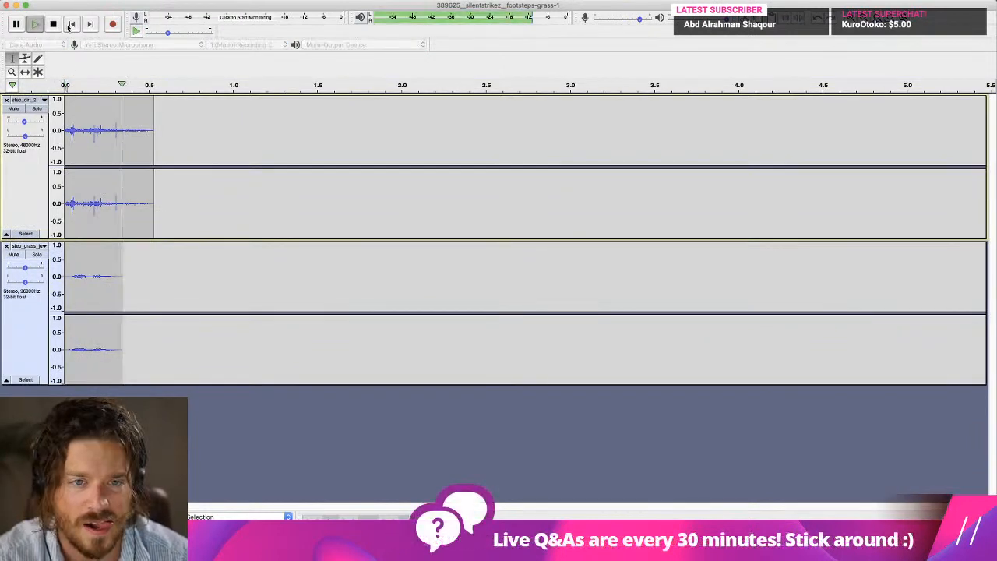
{"action": "key", "text": "space"}
Lower the step_dirt_2 gain to about -12 dB and raise the step_grass_jump gain, replaying the mix after each change.
{"action": "left_click", "coordinate": [36, 111]}
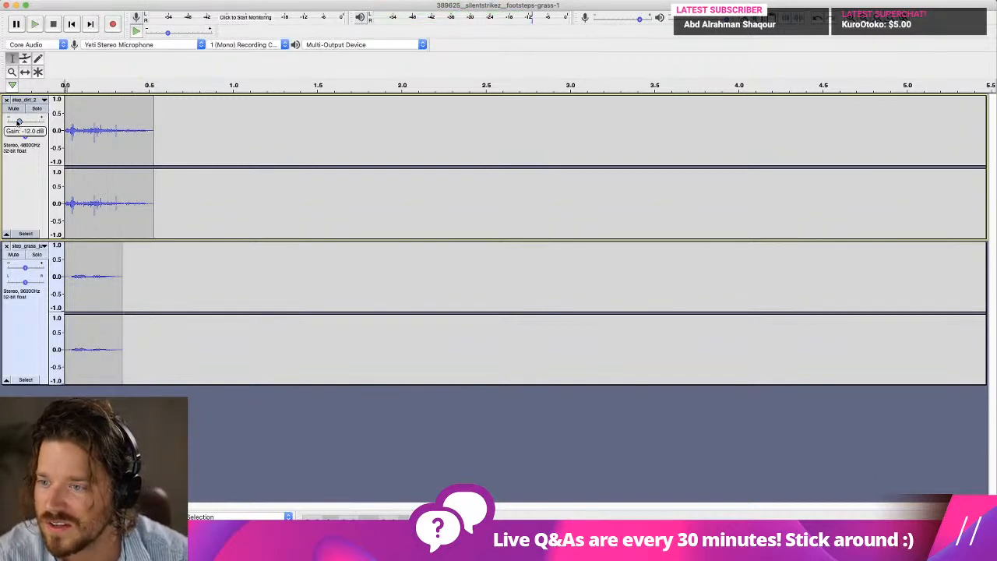
{"action": "left_click_drag", "start_coordinate": [24, 122], "coordinate": [19, 122]}
{"action": "key", "text": "space"}
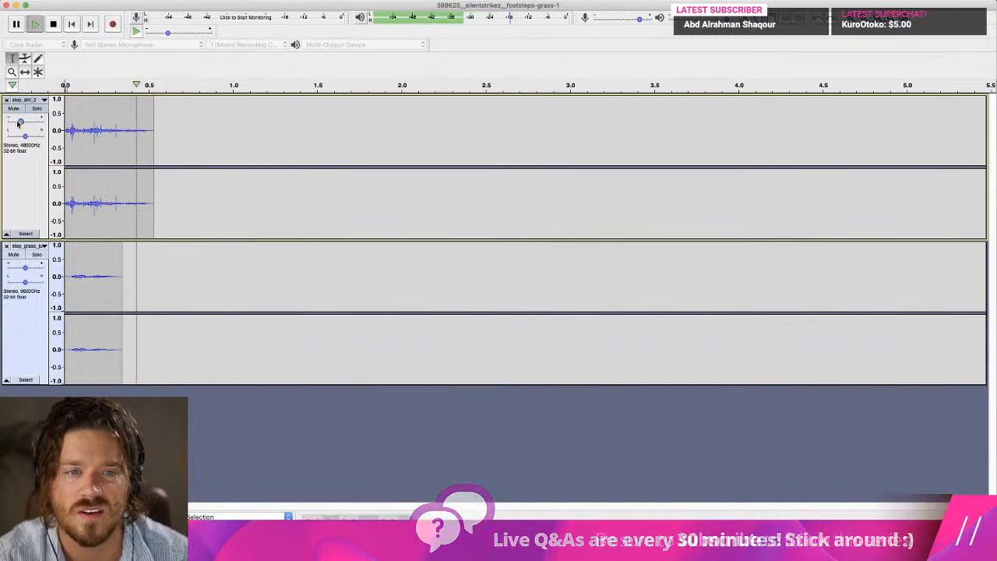
{"action": "key", "text": "space"}
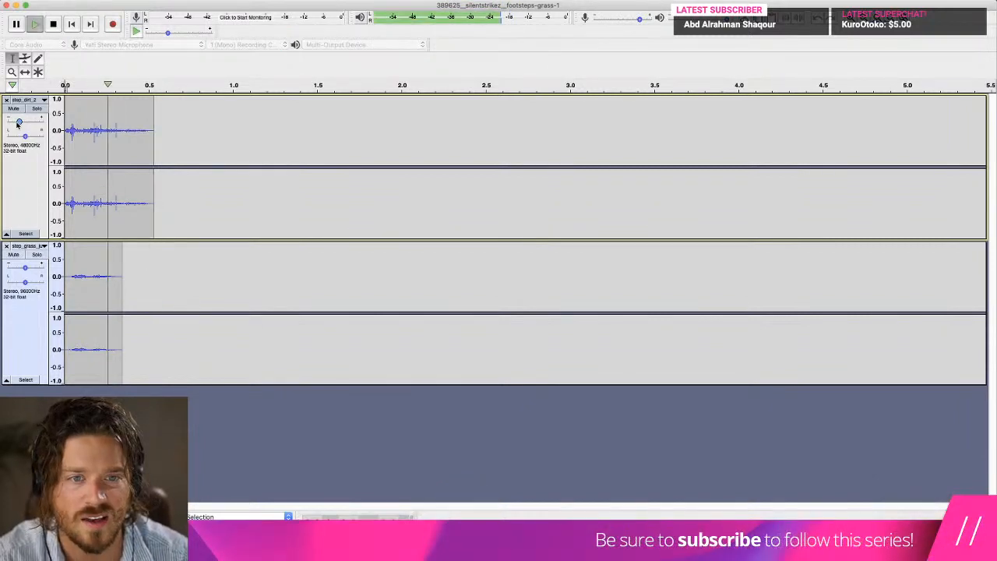
{"action": "left_click_drag", "start_coordinate": [25, 267], "coordinate": [39, 269]}
{"action": "key", "text": "space"}
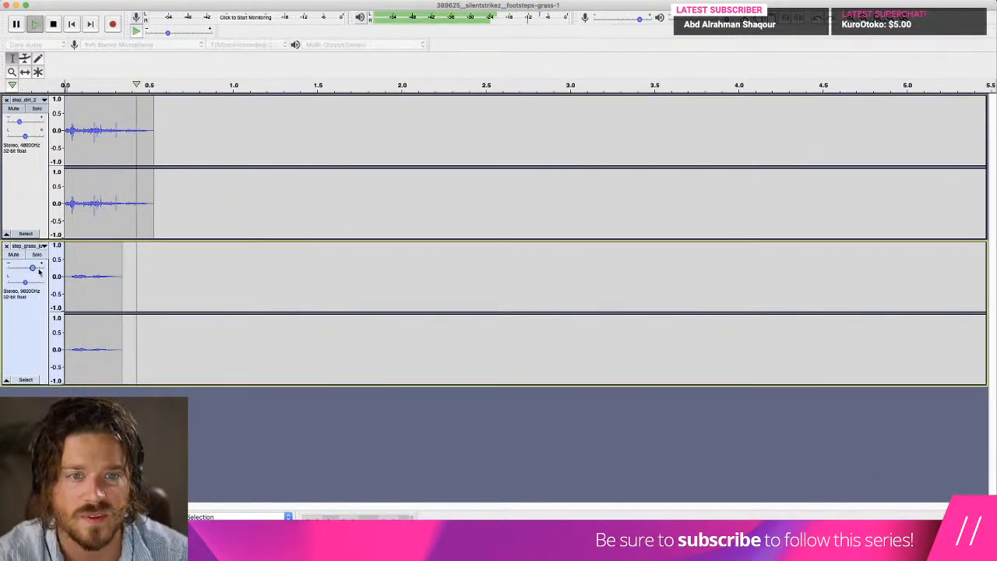
{"action": "key", "text": "space"}
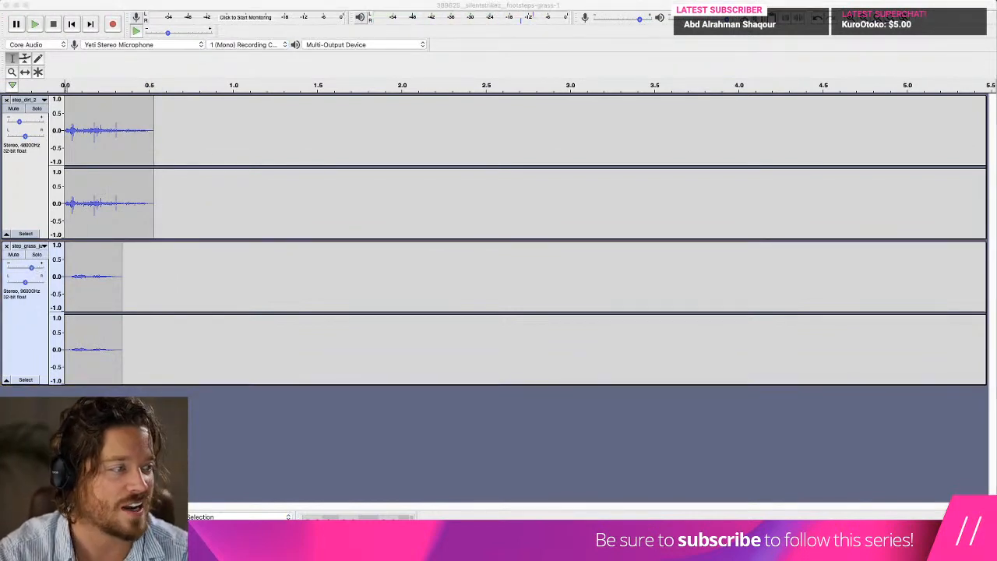
Import the full Freesound grass recording again as a third track and play it from about 0.8 s.
{"action": "left_click_drag", "start_coordinate": [293, 400], "coordinate": [282, 395]}
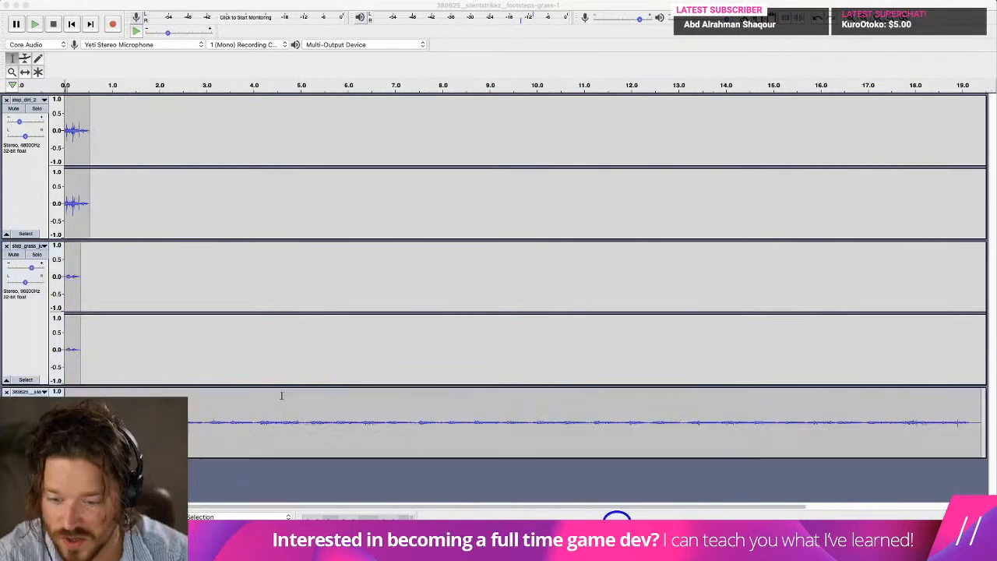
{"action": "left_click", "coordinate": [101, 420]}
{"action": "key", "text": "space"}
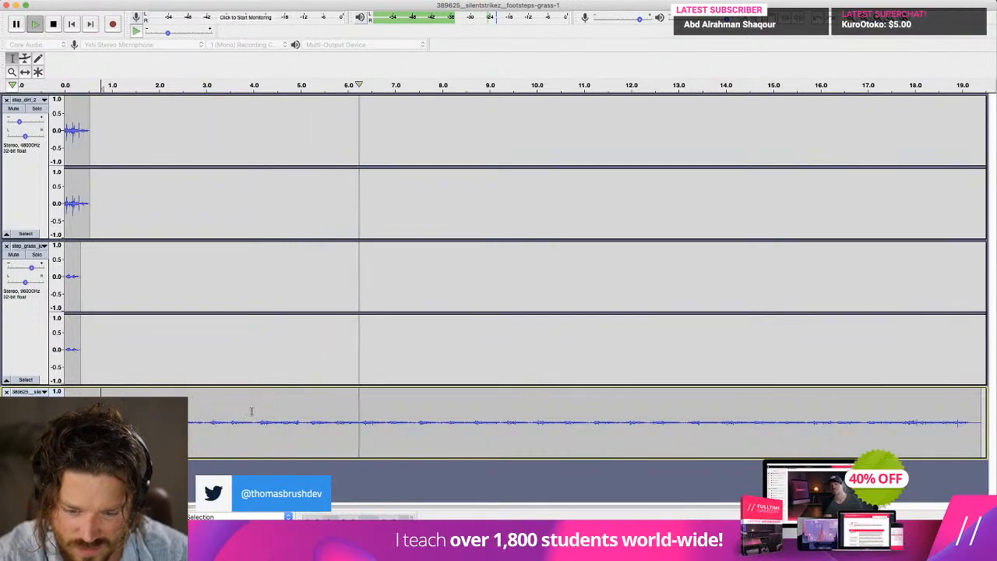
Delete the grass recording's audio before about 7.5 s, trim the remainder to about 0.8 s long and replay the mix.
{"action": "key", "text": "space"}
{"action": "left_click_drag", "start_coordinate": [417, 420], "coordinate": [63, 420]}
{"action": "key", "text": "Delete"}
{"action": "key", "text": "space"}
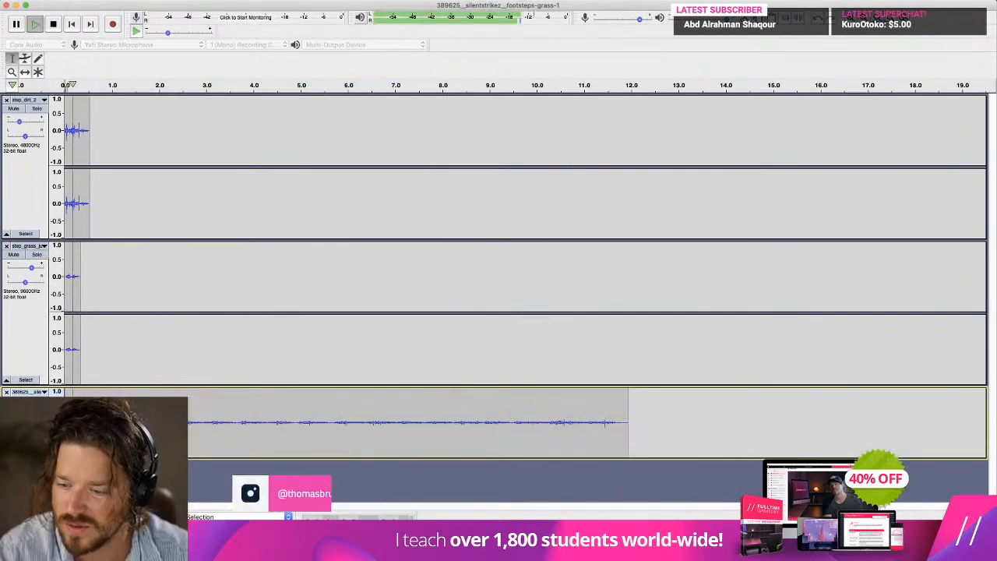
{"action": "key", "text": "space"}
{"action": "left_click_drag", "start_coordinate": [682, 415], "coordinate": [173, 420]}
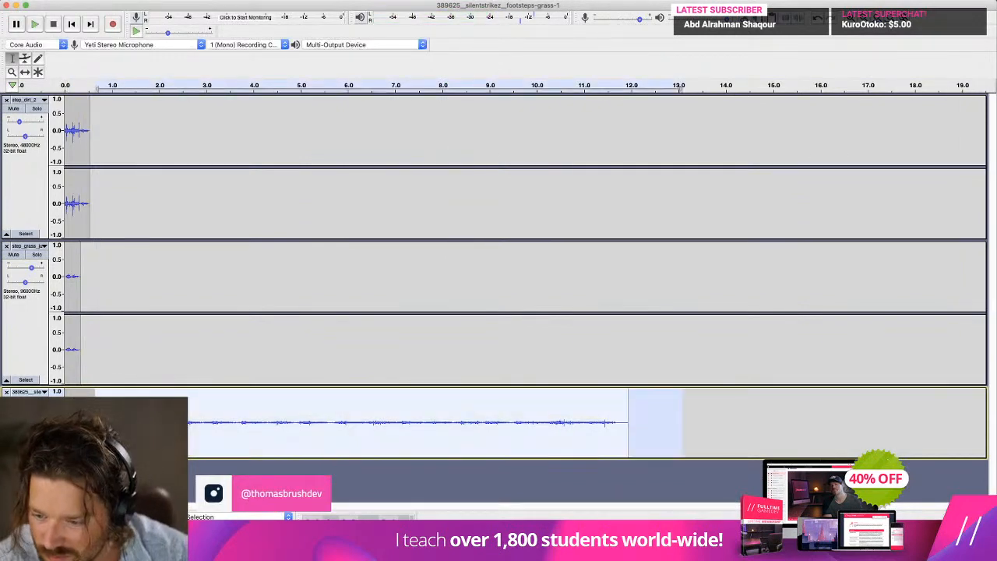
{"action": "key", "text": "Delete"}
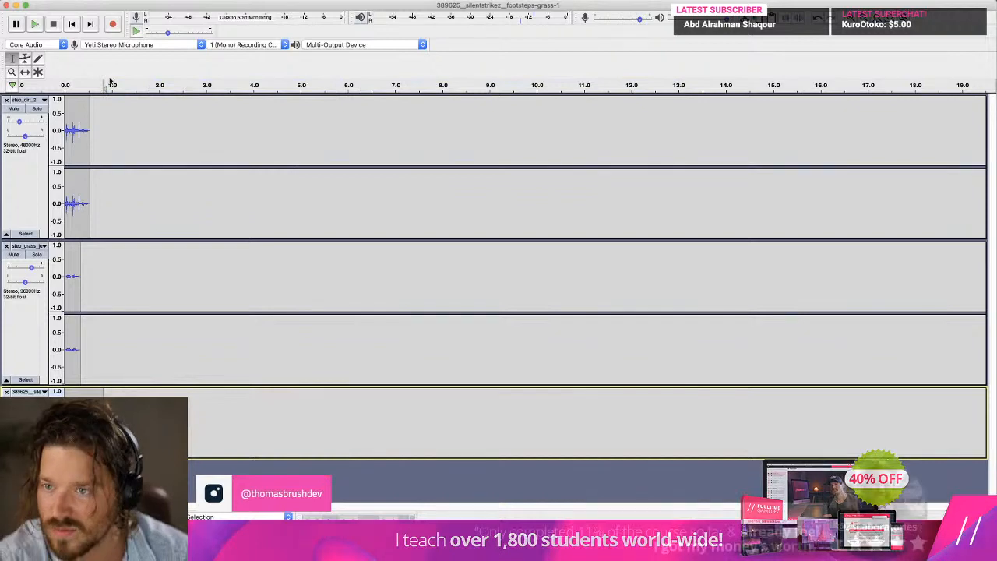
{"action": "key", "text": "space"}
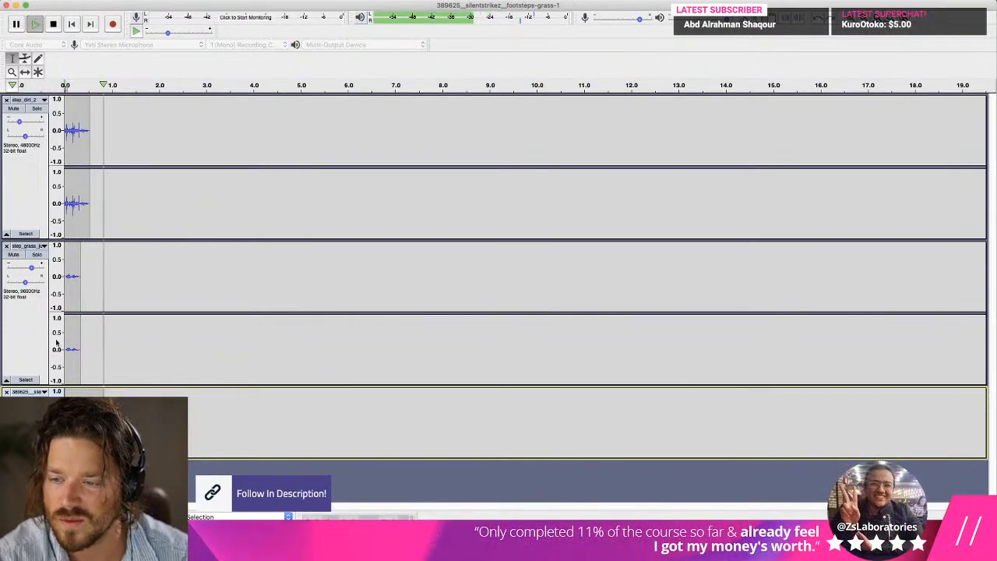
Apply a Fade Out to the new grass clip from about 0.2 s to its end and replay the tracks.
{"action": "left_click", "coordinate": [283, 6]}
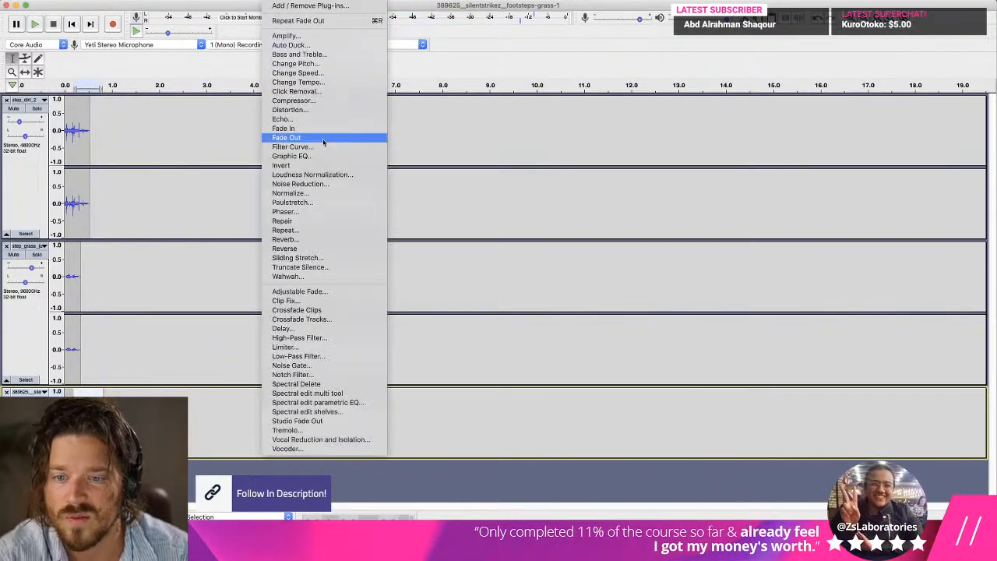
{"action": "left_click", "coordinate": [286, 137]}
{"action": "key", "text": "space"}
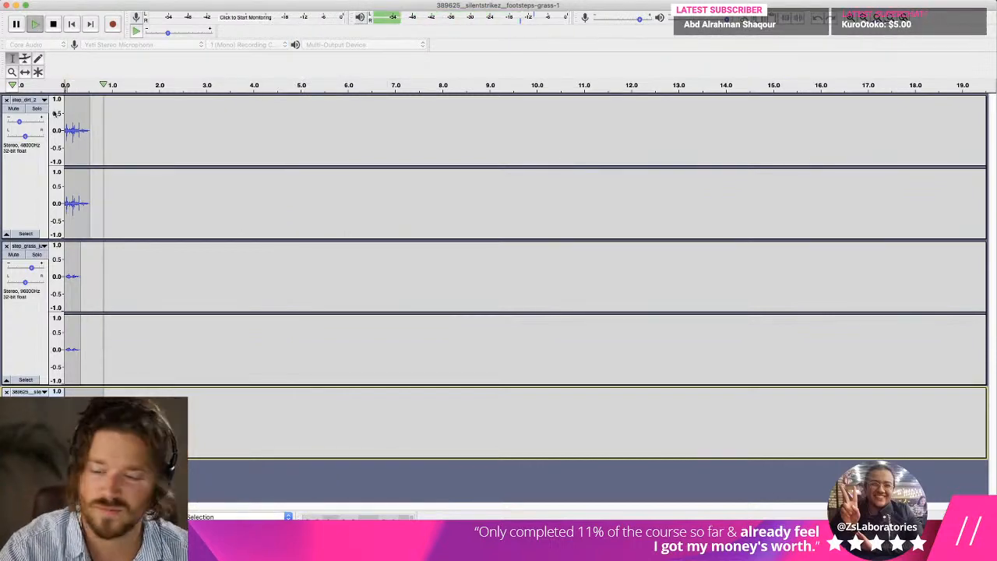
Try the new grass clip and step_grass_jump without step_dirt_2, and undo that track's removal.
{"action": "left_click", "coordinate": [6, 99]}
{"action": "key", "text": "space"}
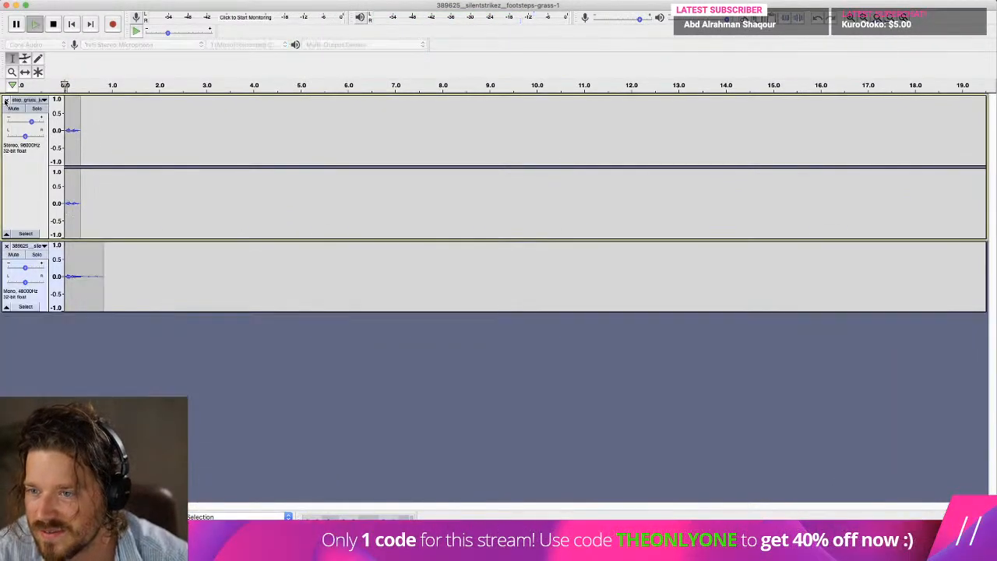
{"action": "key", "text": "super+z"}
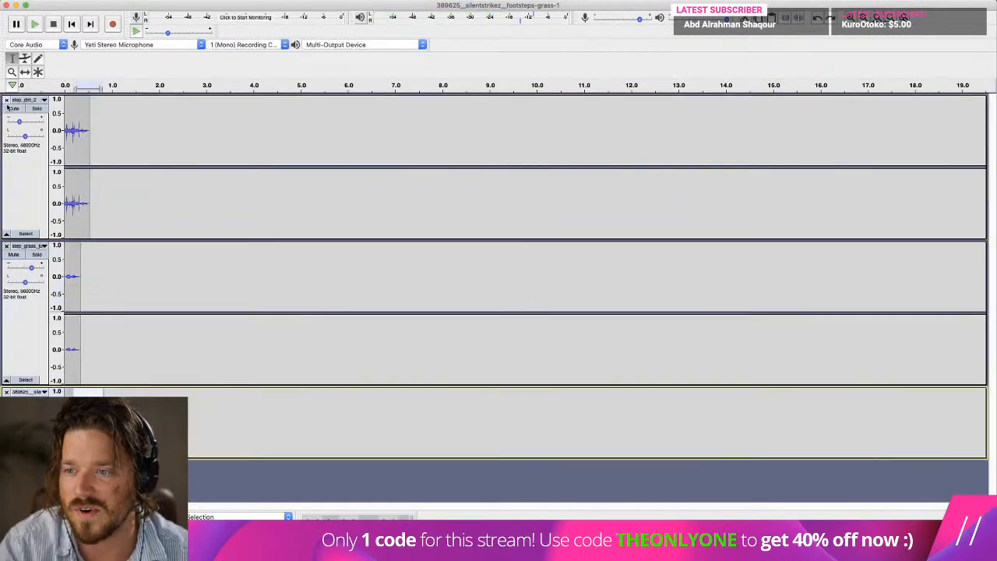
Remove the step_grass_jump track and raise the new grass clip's gain slightly, replaying the mix from the start.
{"action": "left_click", "coordinate": [6, 246]}
{"action": "key", "text": "space"}
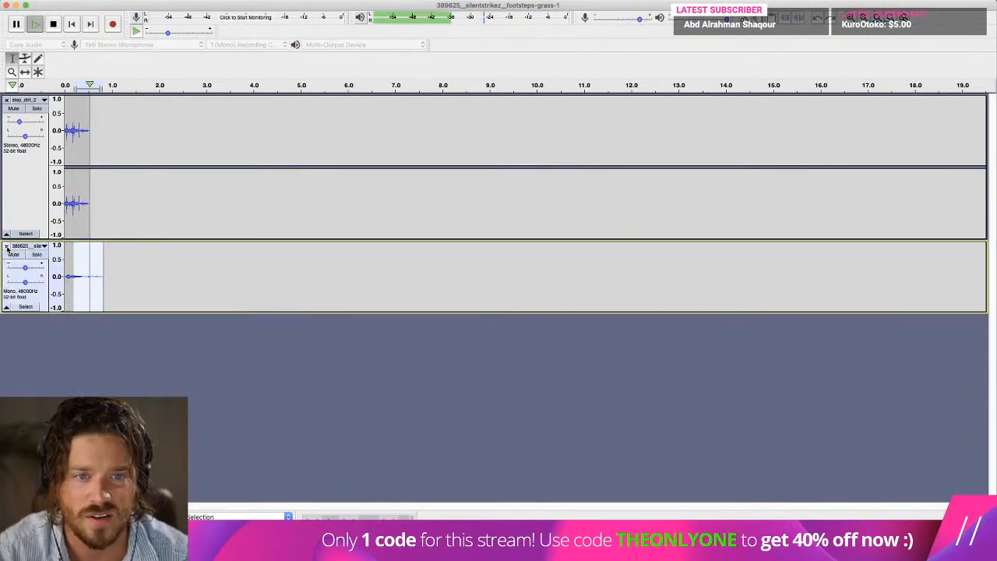
{"action": "left_click", "coordinate": [134, 265]}
{"action": "left_click", "coordinate": [72, 24]}
{"action": "mouse_move", "coordinate": [25, 268]}
{"action": "left_mouse_down"}
{"action": "mouse_move", "coordinate": [37, 270]}
{"action": "mouse_move", "coordinate": [28, 271]}
{"action": "left_mouse_up"}
{"action": "key", "text": "space"}
{"action": "key", "text": "space"}
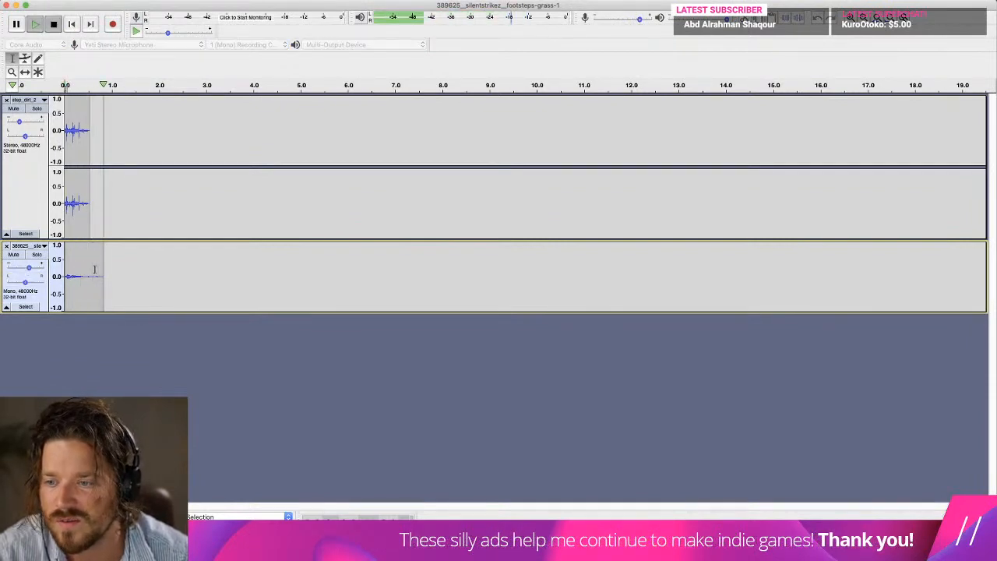
Shorten the grass clip to about 0.7 s, apply a Fade Out to its tail from about 0.5 s and replay the mix.
{"action": "left_click_drag", "start_coordinate": [102, 269], "coordinate": [89, 269]}
{"action": "key", "text": "Delete"}
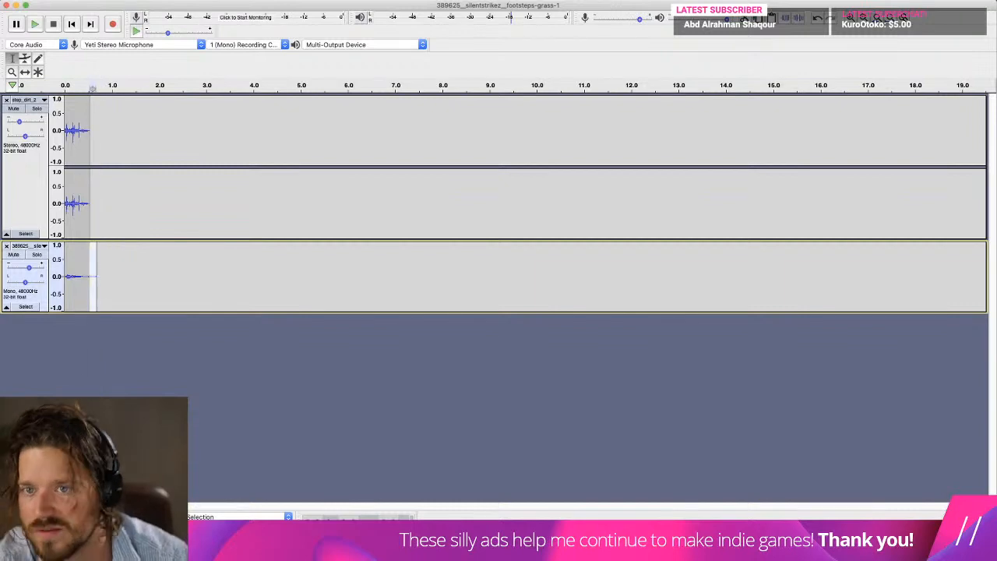
{"action": "left_click", "coordinate": [274, 0]}
{"action": "left_click", "coordinate": [286, 137]}
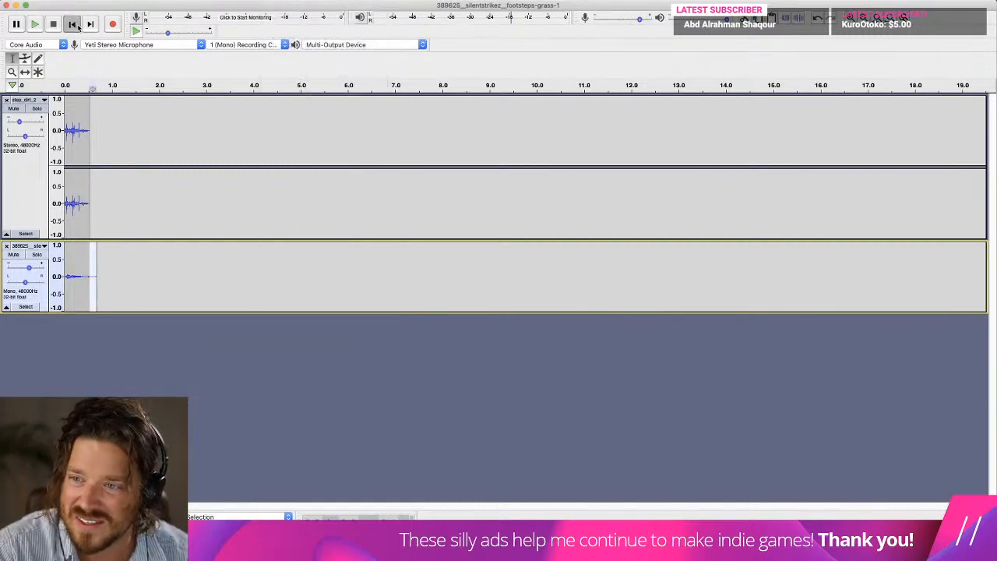
{"action": "key", "text": "space"}
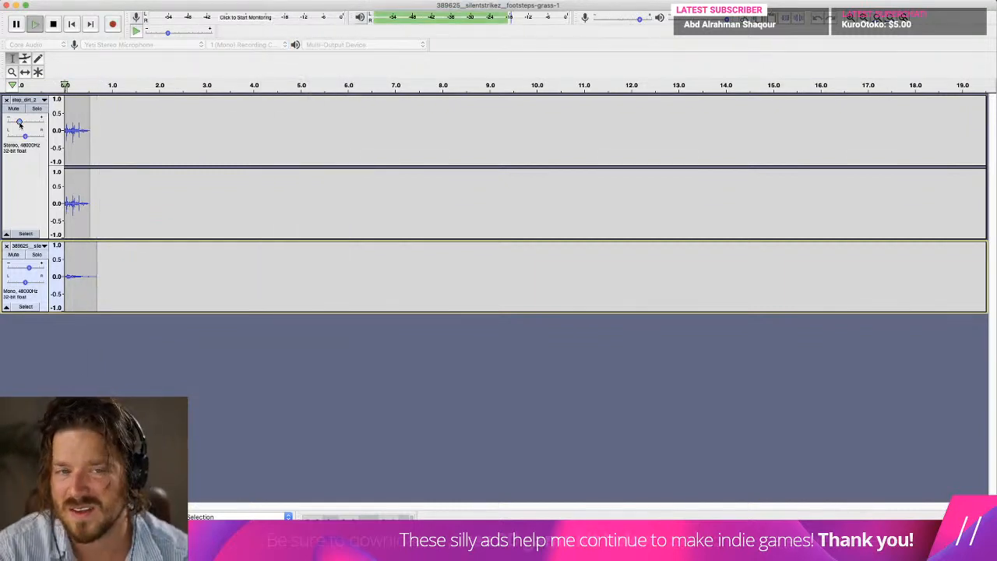
Rebalance the mix by raising the step_dirt_2 gain slightly and the grass clip's gain further, replaying to check the result.
{"action": "key", "text": "space"}
{"action": "key", "text": "space"}
{"action": "left_click_drag", "start_coordinate": [17, 122], "coordinate": [22, 122]}
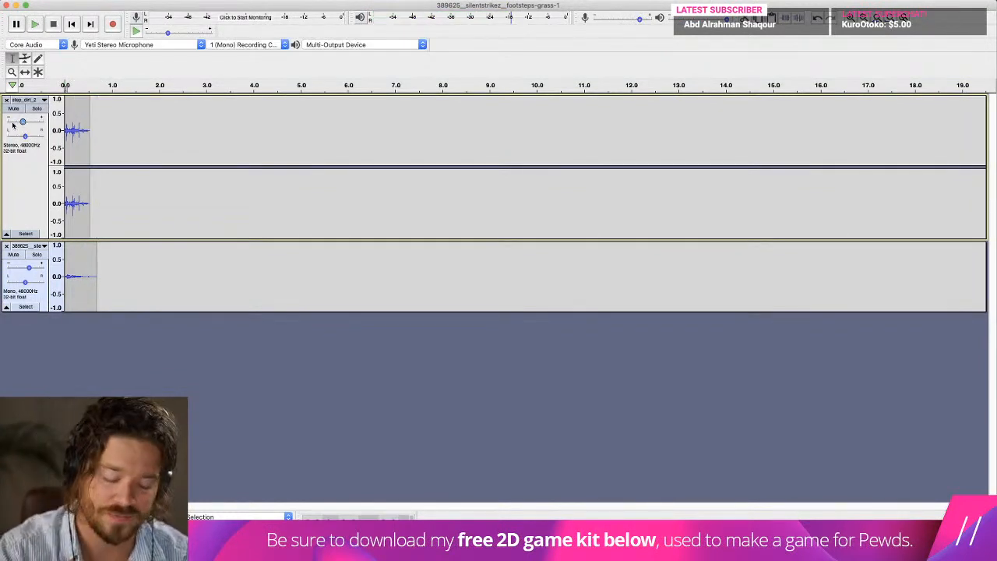
{"action": "key", "text": "space"}
{"action": "left_click", "coordinate": [30, 268]}
{"action": "key", "text": "space"}
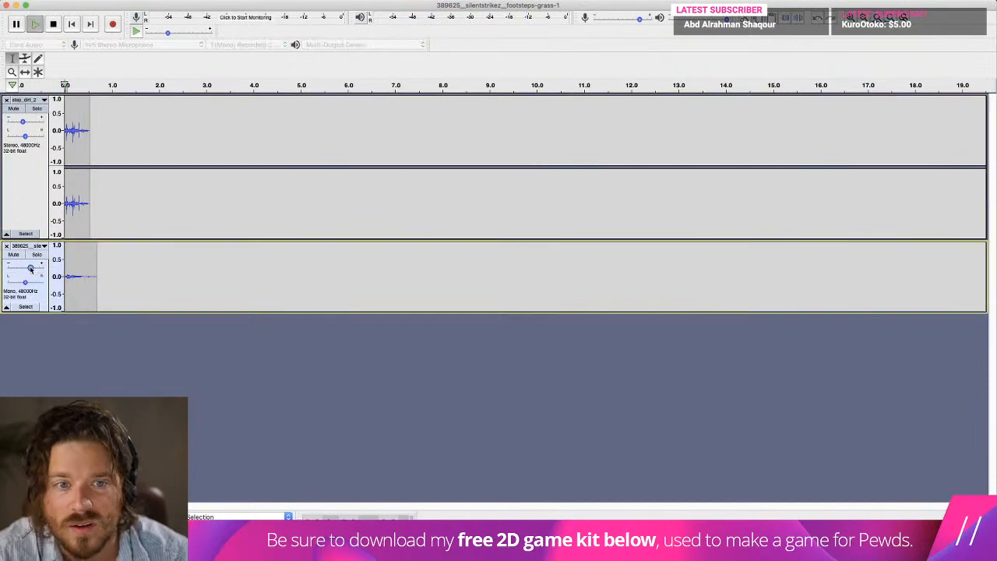
{"action": "left_click_drag", "start_coordinate": [29, 267], "coordinate": [33, 268]}
{"action": "key", "text": "space"}
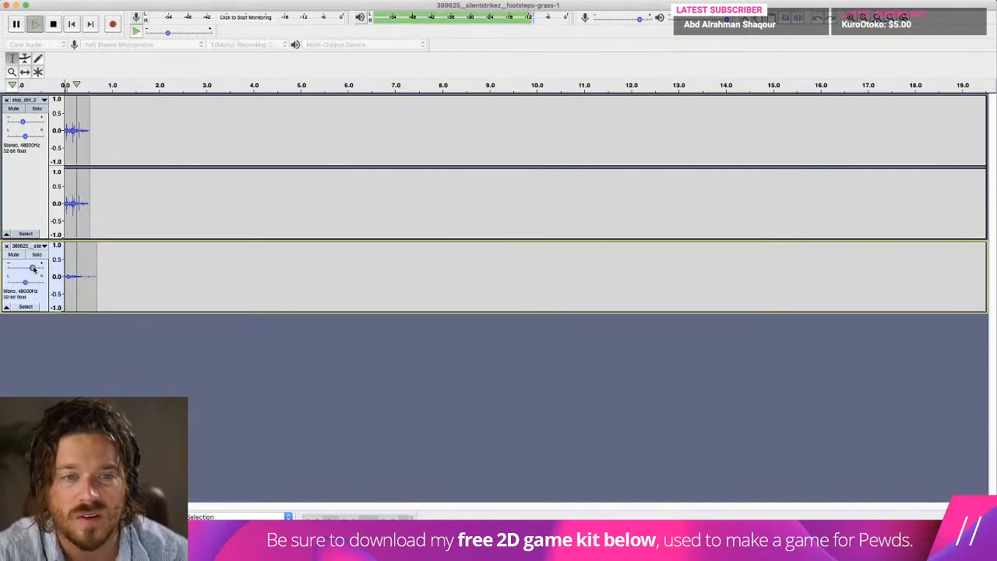
{"action": "key", "text": "space"}
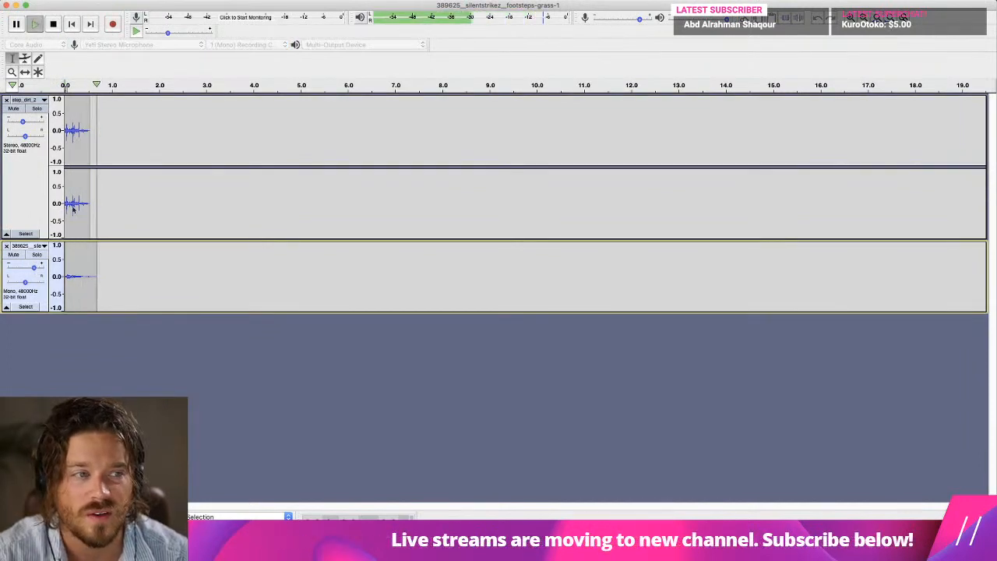
Export the mix as a 16-bit WAV named step_grass1 in the Sounds folder, accepting the stereo mixdown and empty metadata tags.
{"action": "left_click", "coordinate": [68, 1]}
{"action": "mouse_move", "coordinate": [111, 65]}
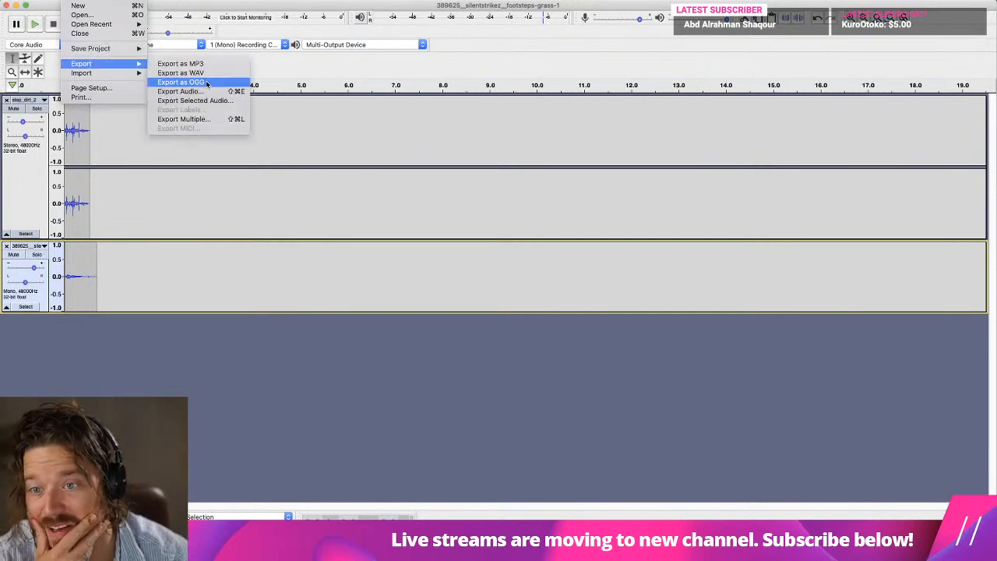
{"action": "left_click", "coordinate": [201, 74]}
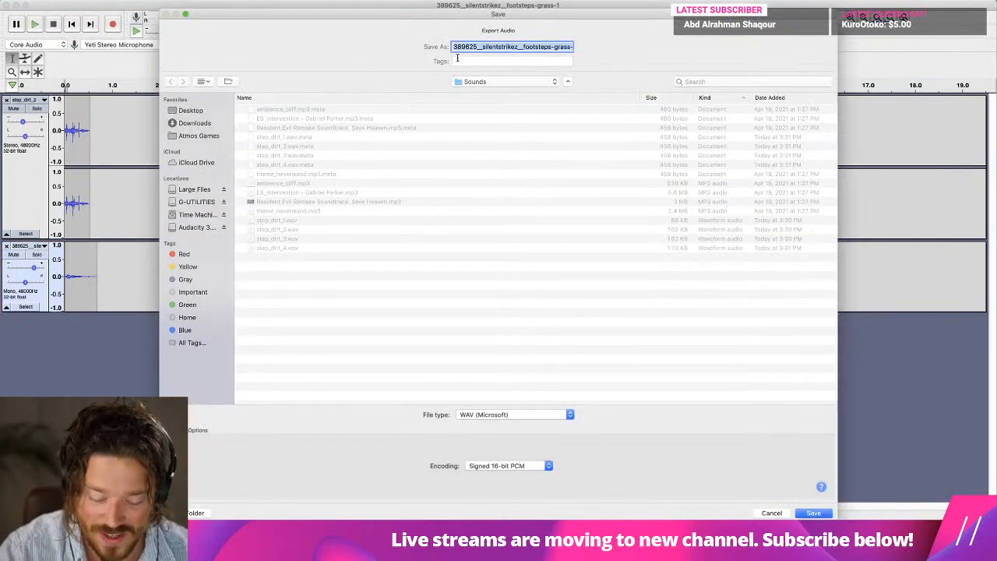
{"action": "type", "text": "step_"}
{"action": "key", "text": "BackSpace"}
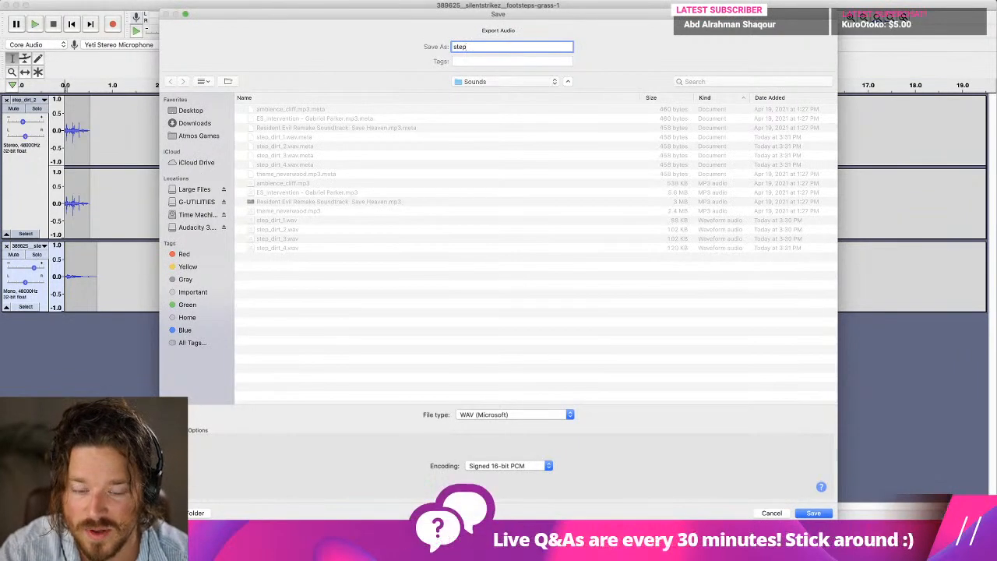
{"action": "type", "text": "_grass1"}
{"action": "key", "text": "Return"}
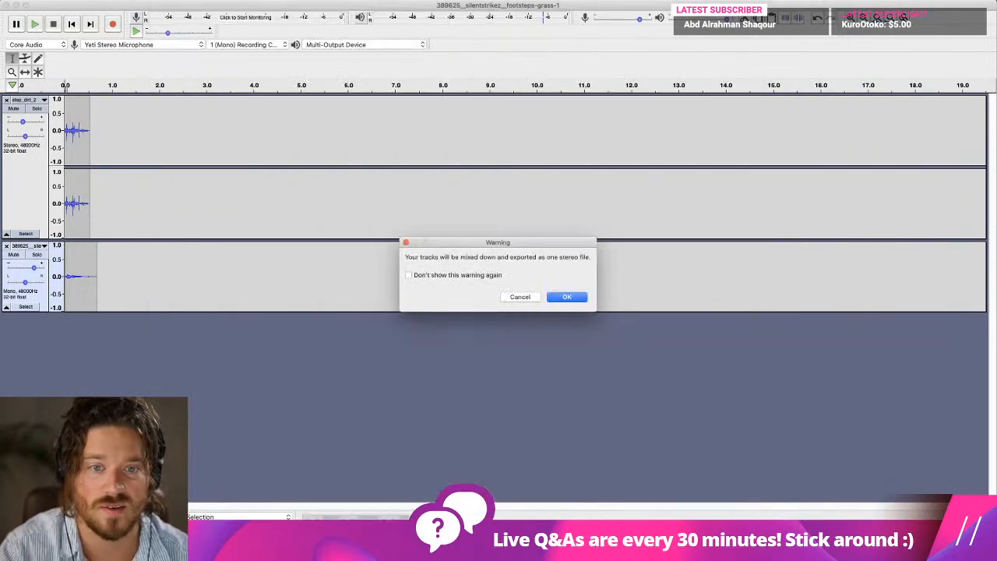
{"action": "left_click", "coordinate": [568, 296]}
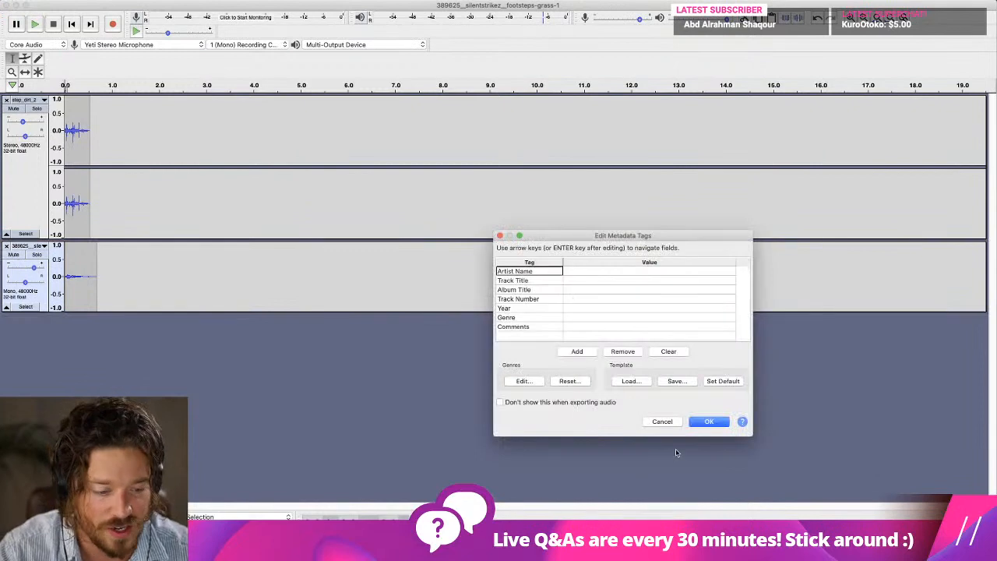
{"action": "left_click", "coordinate": [709, 423]}
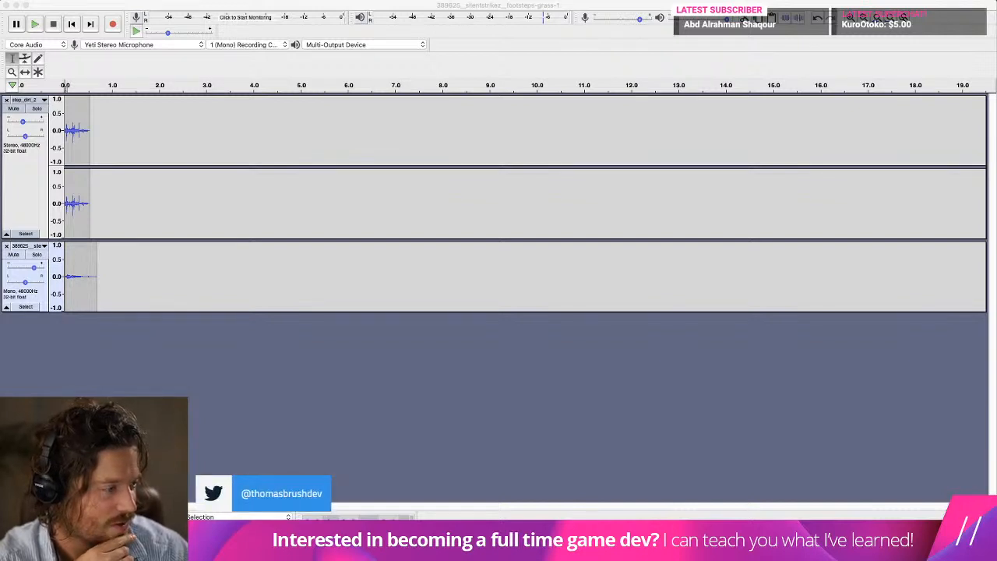
{"action": "mouse_move", "coordinate": [460, 541]}
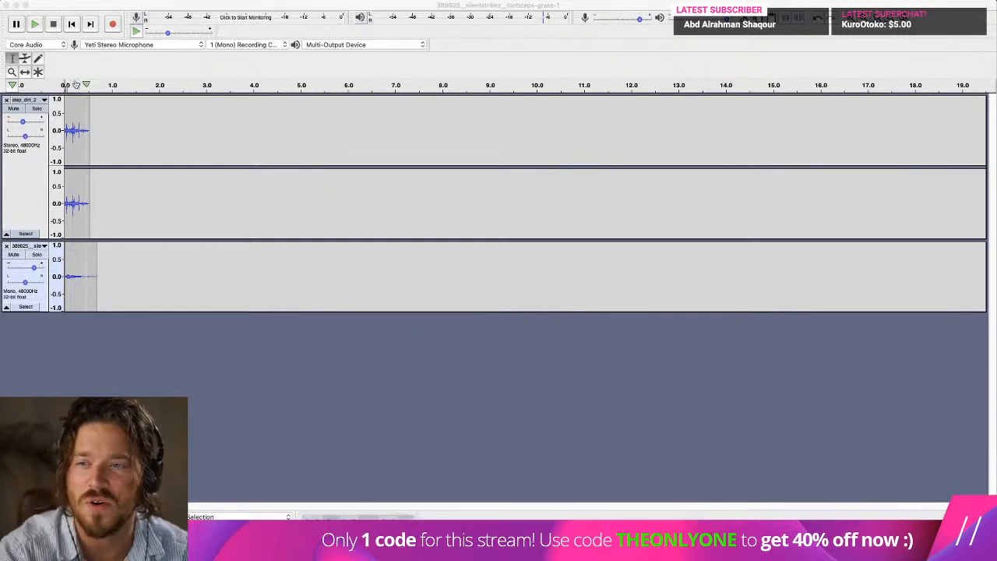
Replay the grass mix from the start, then switch to Unity and clear the console.
{"action": "left_click", "coordinate": [70, 24]}
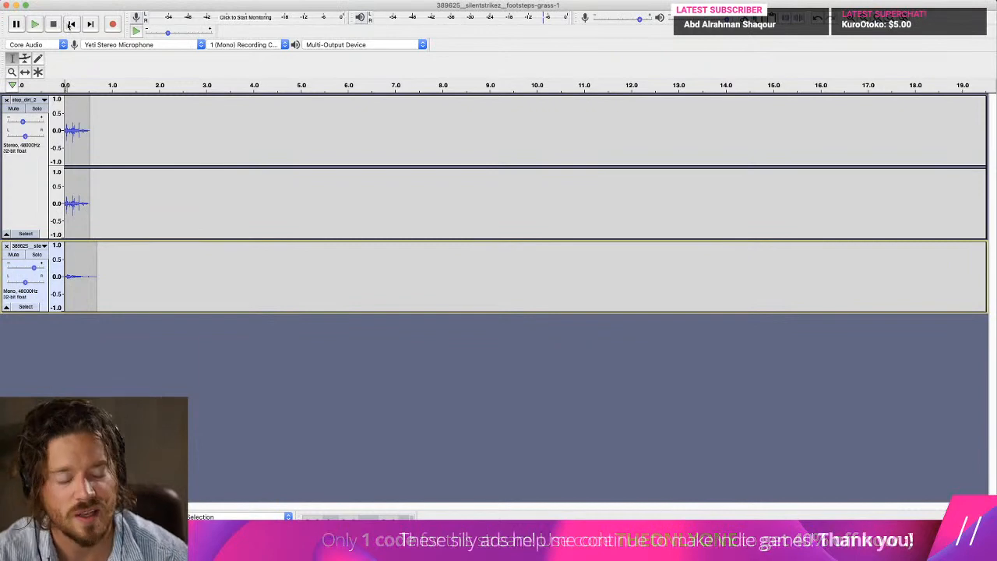
{"action": "key", "text": "space"}
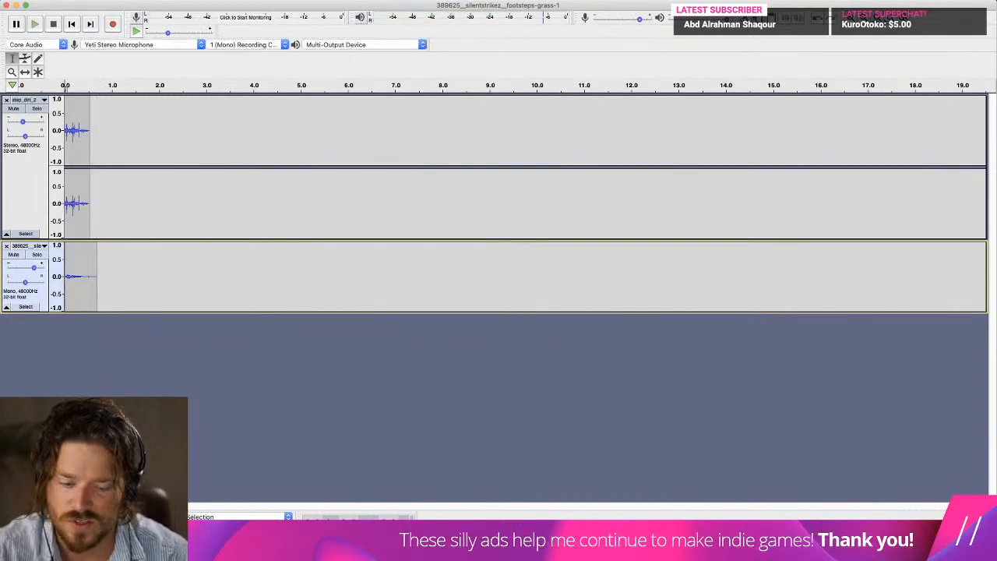
{"action": "left_click", "coordinate": [499, 516]}
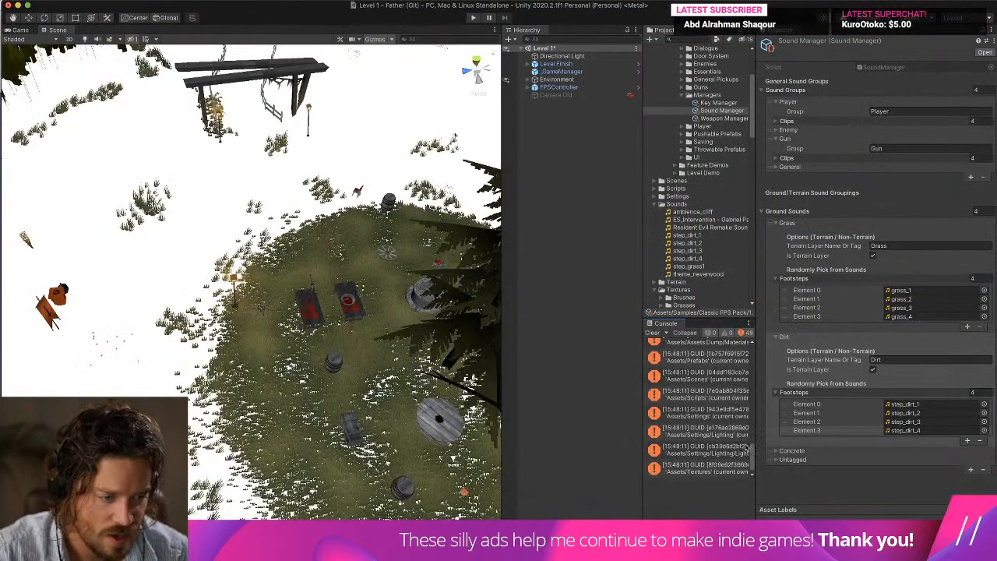
{"action": "left_click", "coordinate": [649, 333]}
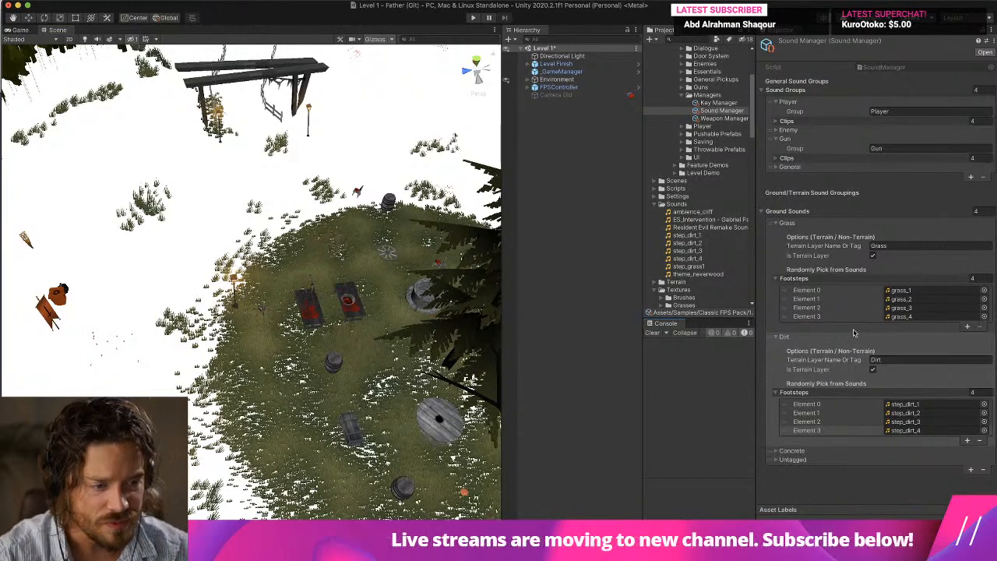
Assign step_grass1 to Element 0 of the Grass footsteps and reduce that list to 1 element.
{"action": "left_click", "coordinate": [901, 290]}
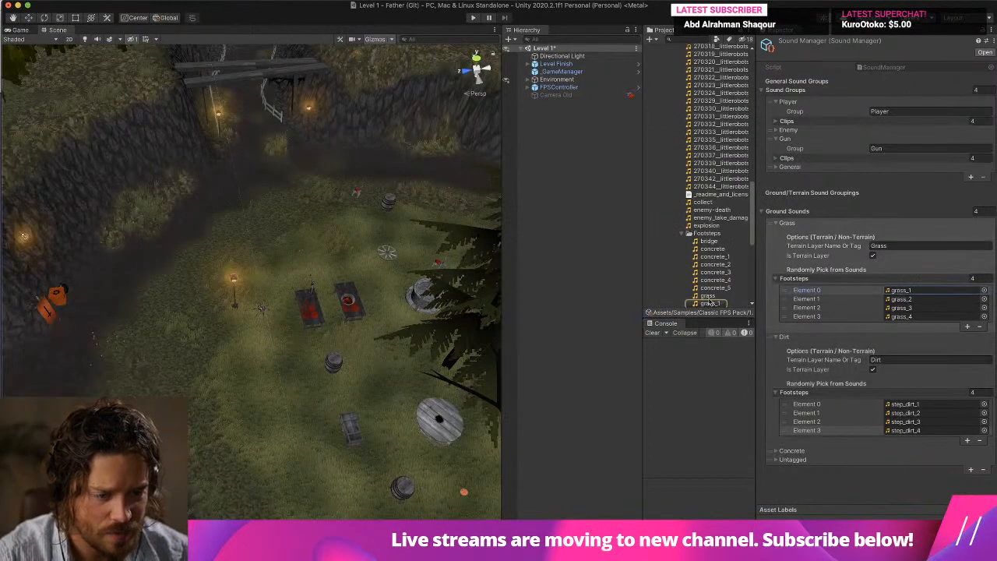
{"action": "scroll", "coordinate": [724, 297], "scroll_direction": "down", "scroll_amount": 3}
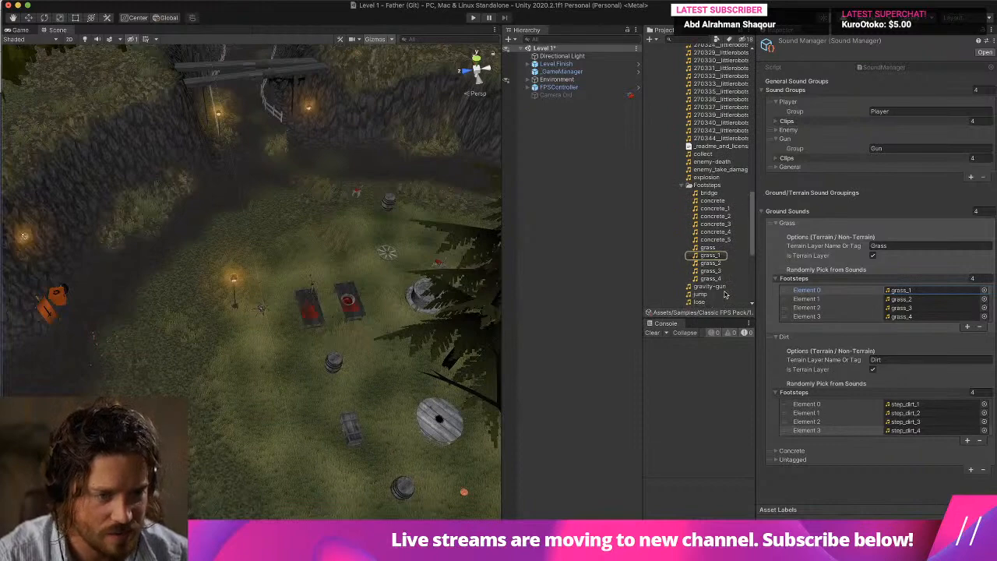
{"action": "scroll", "coordinate": [723, 285], "scroll_direction": "down", "scroll_amount": 10}
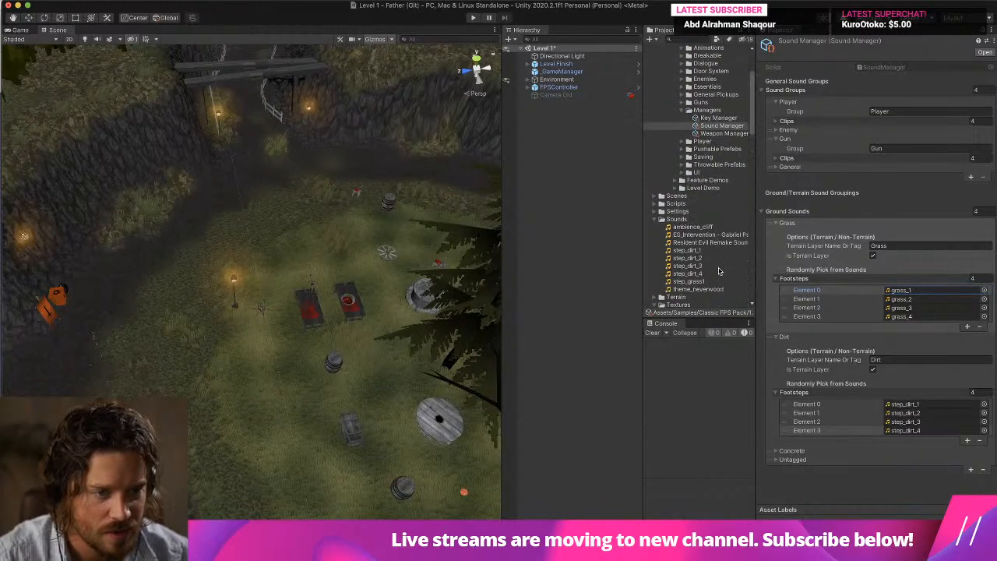
{"action": "left_click_drag", "start_coordinate": [700, 279], "coordinate": [975, 278]}
{"action": "key", "text": "Return"}
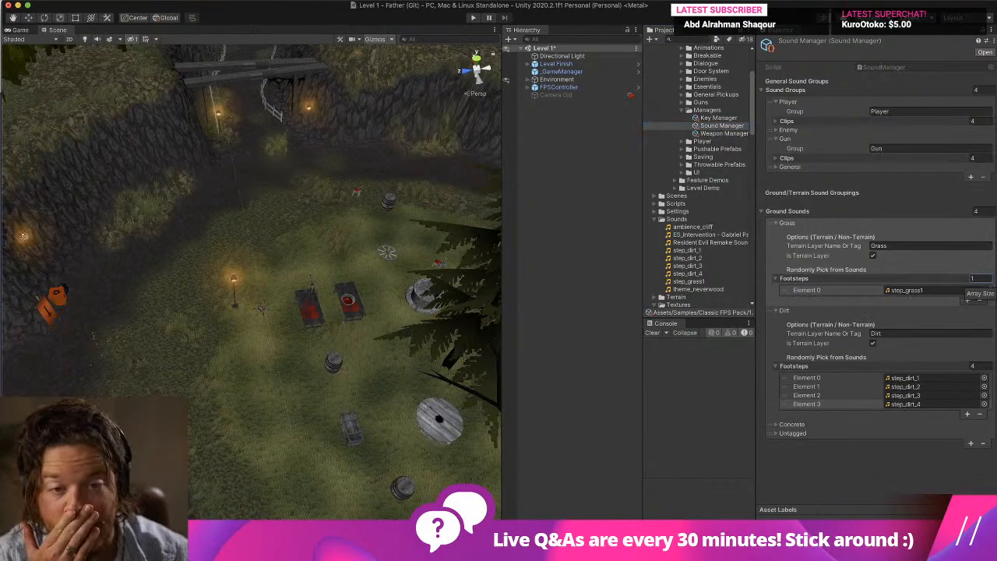
Run the level and walk around on the grass to test the new footstep sound.
{"action": "left_click", "coordinate": [472, 18]}
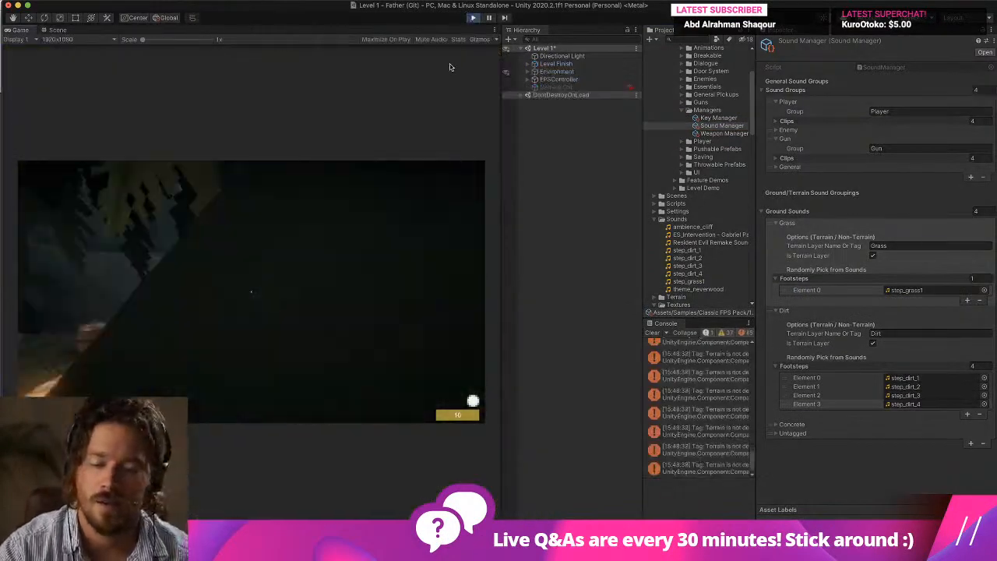
{"action": "key", "text": "w"}
{"action": "key", "text": "a"}
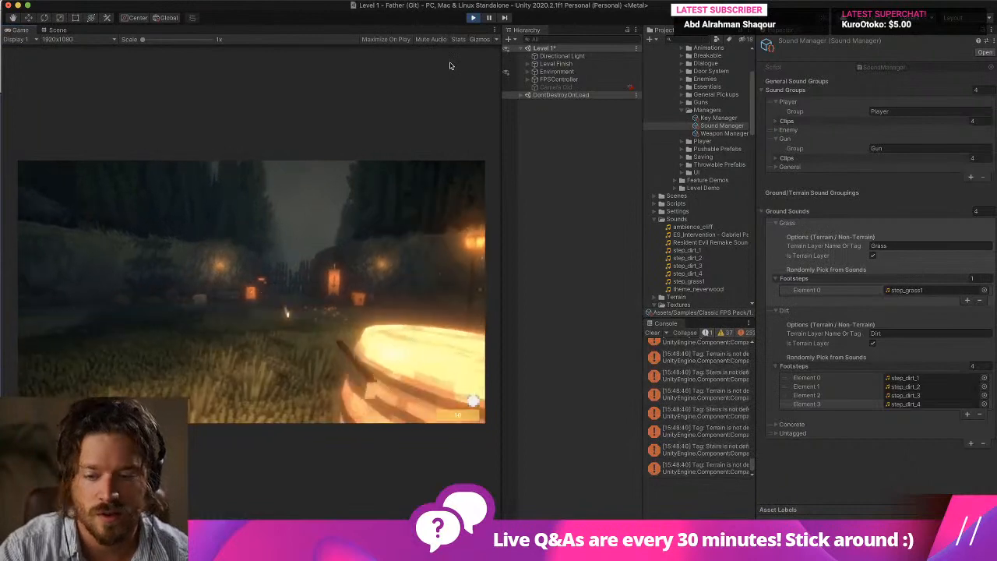
{"action": "key", "text": "w"}
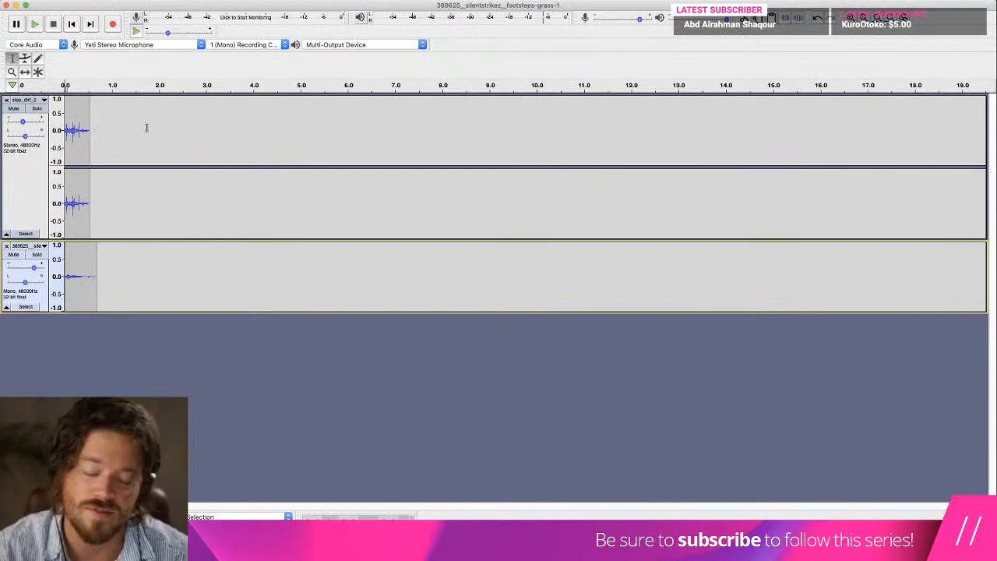
Try a Fade Out on the step_dirt_2 clip from about 0.1 s to its end, replay the mix and undo the fade.
{"action": "left_click", "coordinate": [96, 132]}
{"action": "left_click_drag", "start_coordinate": [90, 133], "coordinate": [72, 134]}
{"action": "left_click", "coordinate": [277, 1]}
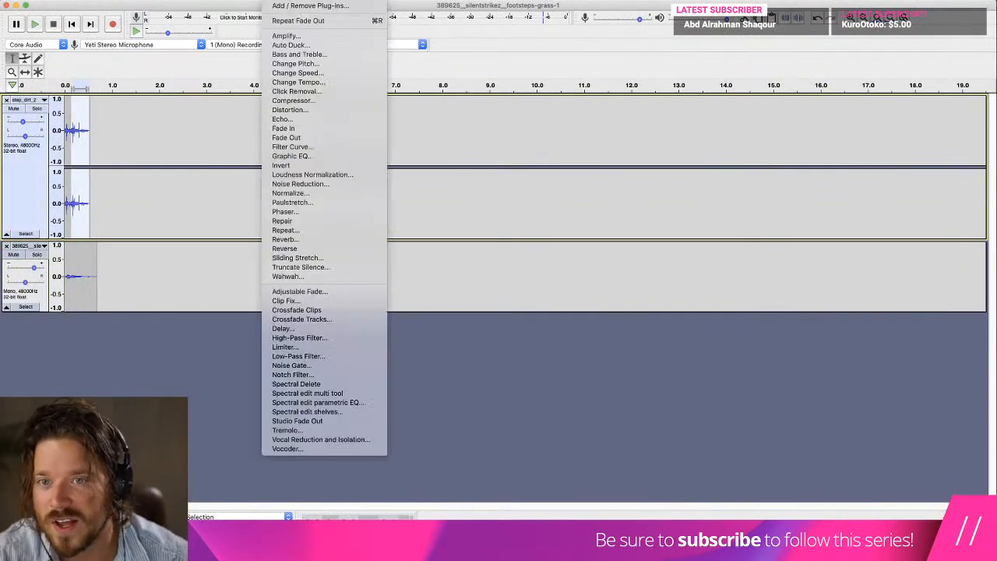
{"action": "left_click", "coordinate": [320, 140]}
{"action": "left_click", "coordinate": [71, 25]}
{"action": "key", "text": "space"}
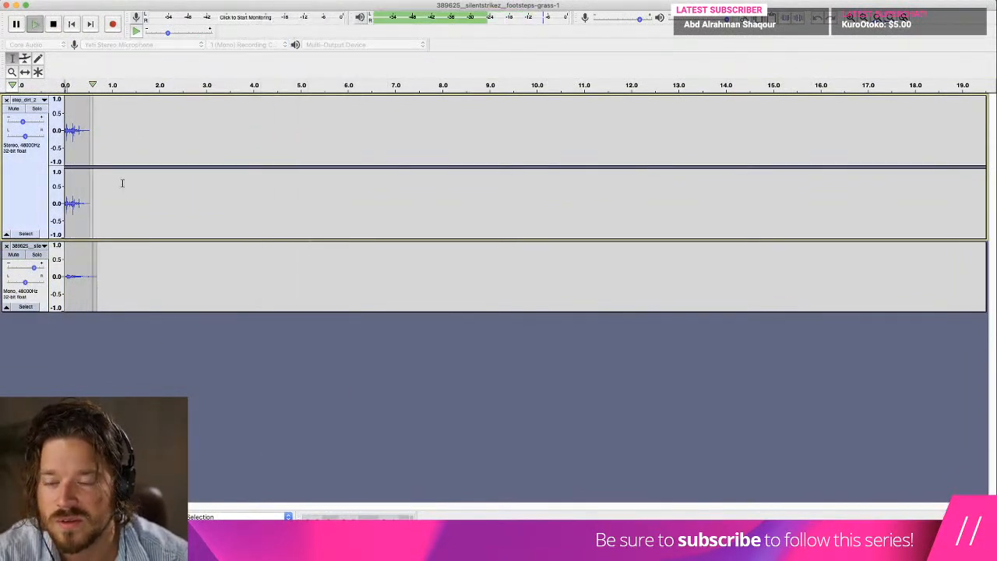
{"action": "key", "text": "super+z"}
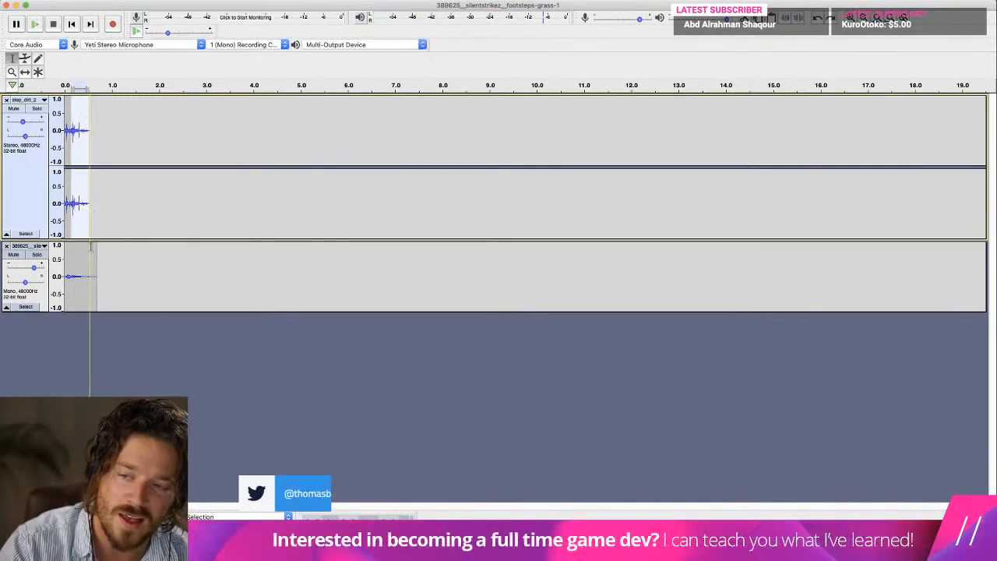
Audition the grass clip, undo the recent edits until the step_grass_jump track is back, and replay the mix.
{"action": "left_click_drag", "start_coordinate": [107, 260], "coordinate": [26, 268]}
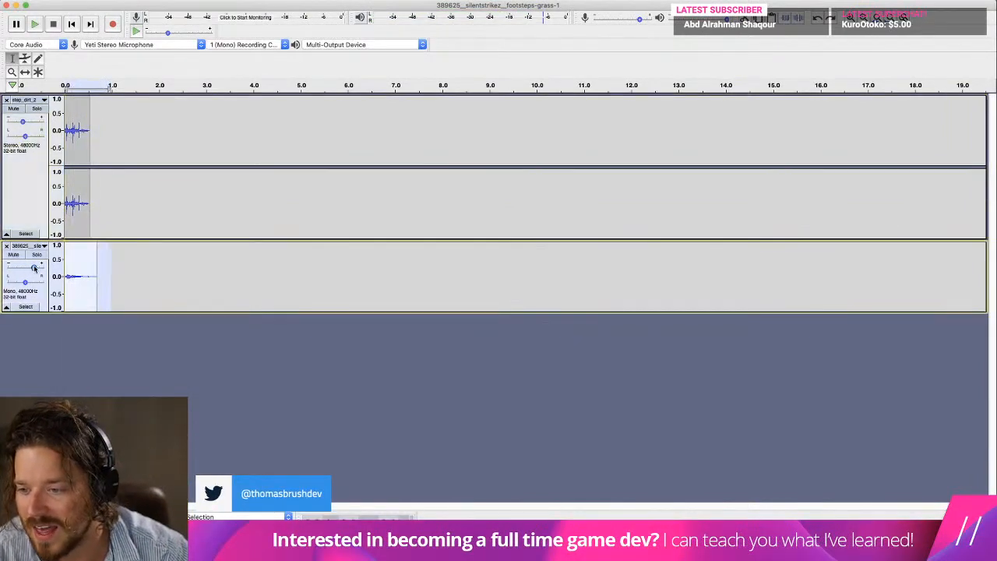
{"action": "key", "text": "space"}
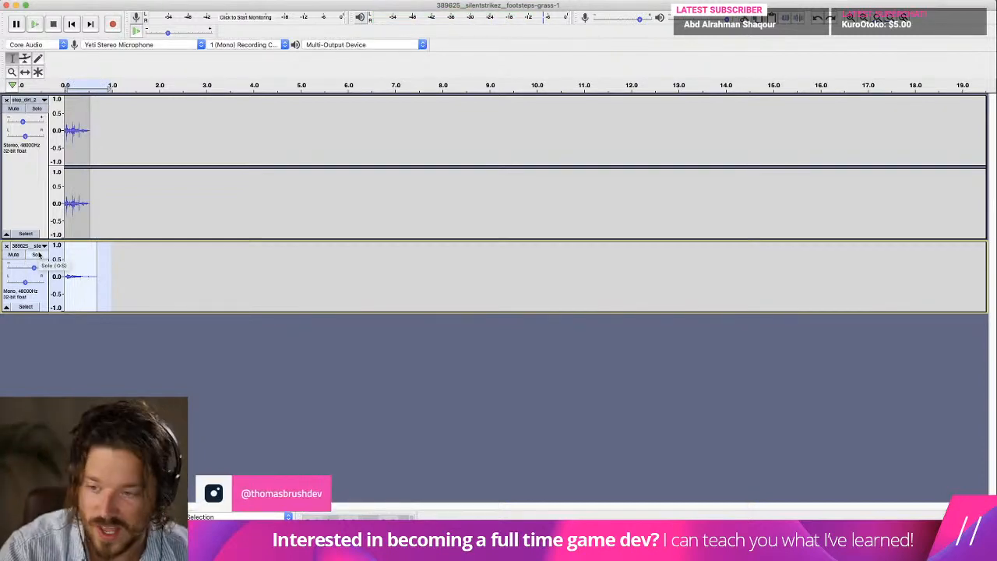
{"action": "key", "text": "super+z"}
{"action": "key", "text": "super+z"}
{"action": "key", "text": "super+z"}
{"action": "key", "text": "super+z"}
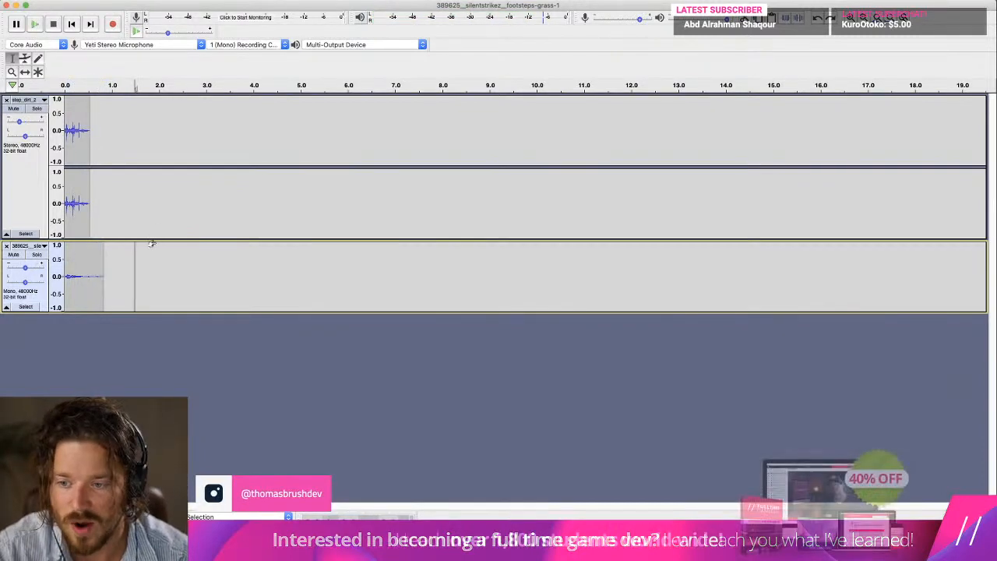
{"action": "key", "text": "super+Tab"}
{"action": "key", "text": "super+Tab"}
{"action": "key", "text": "super+Tab"}
{"action": "key", "text": "super+Tab"}
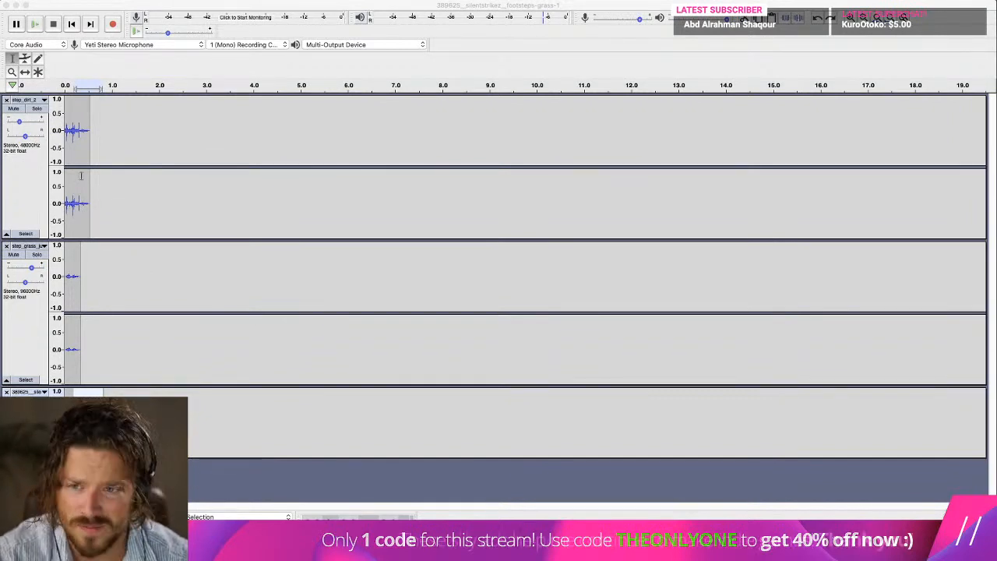
{"action": "left_click", "coordinate": [73, 30]}
{"action": "key", "text": "space"}
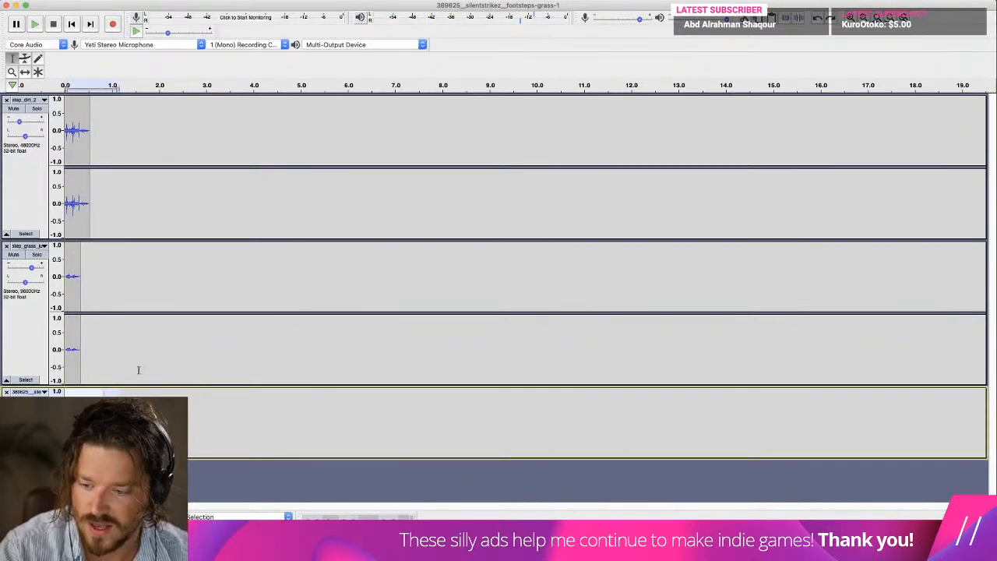
Redo the removal of the step_grass_jump track and the grass clip edits that followed it.
{"action": "left_click", "coordinate": [95, 1]}
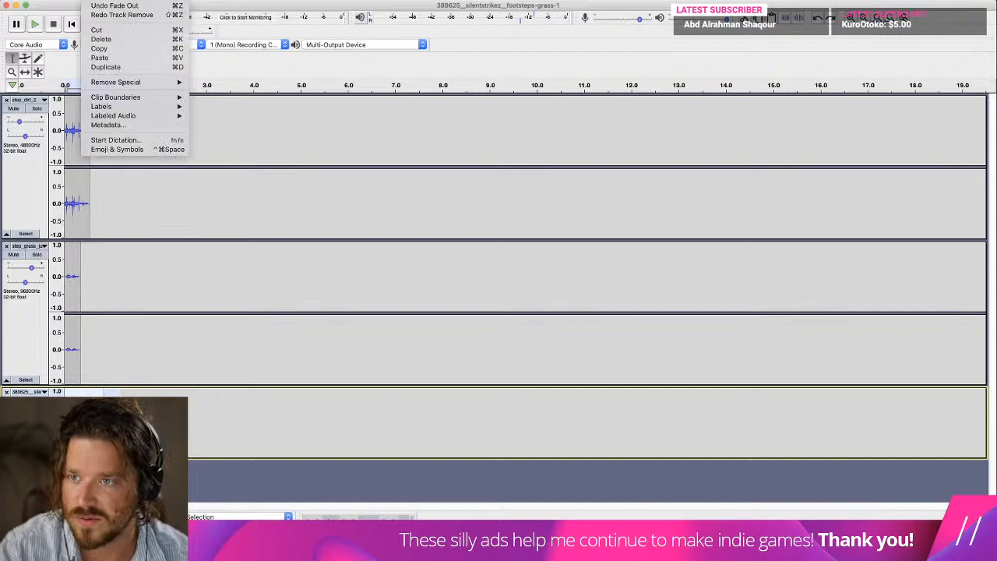
{"action": "left_click", "coordinate": [94, 15], "text": "shift"}
{"action": "left_click", "coordinate": [555, 348]}
{"action": "key", "text": "super+shift+z"}
{"action": "key", "text": "super+shift+z"}
{"action": "key", "text": "super+shift+z"}
{"action": "key", "text": "super+shift+z"}
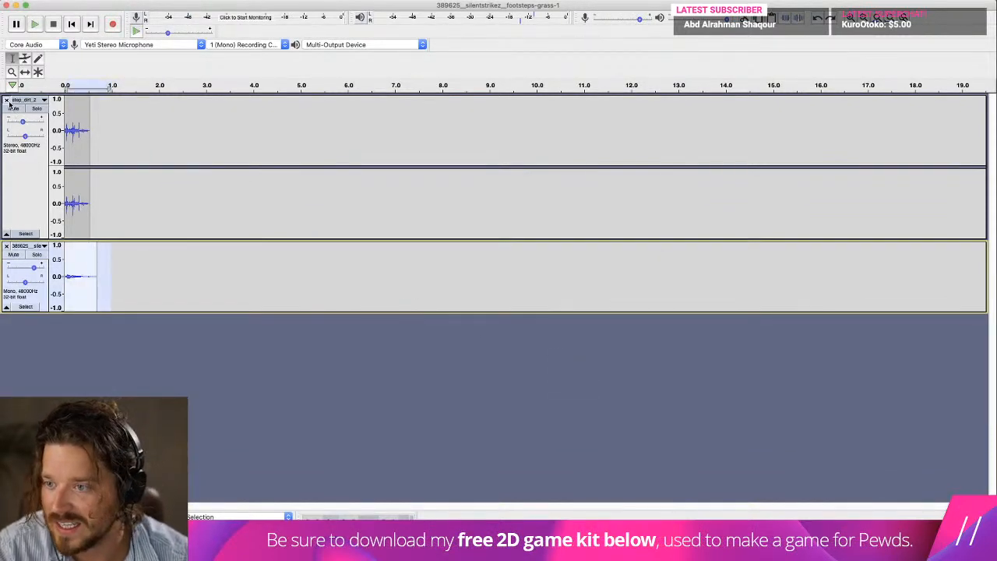
Remove the step_dirt_2 track and import the full footsteps-grass-1 recording as a new track below the grass clip.
{"action": "left_click", "coordinate": [7, 101]}
{"action": "key", "text": "super+Tab"}
{"action": "key", "text": "super+Tab"}
{"action": "key", "text": "super+Tab"}
{"action": "key", "text": "super+Tab"}
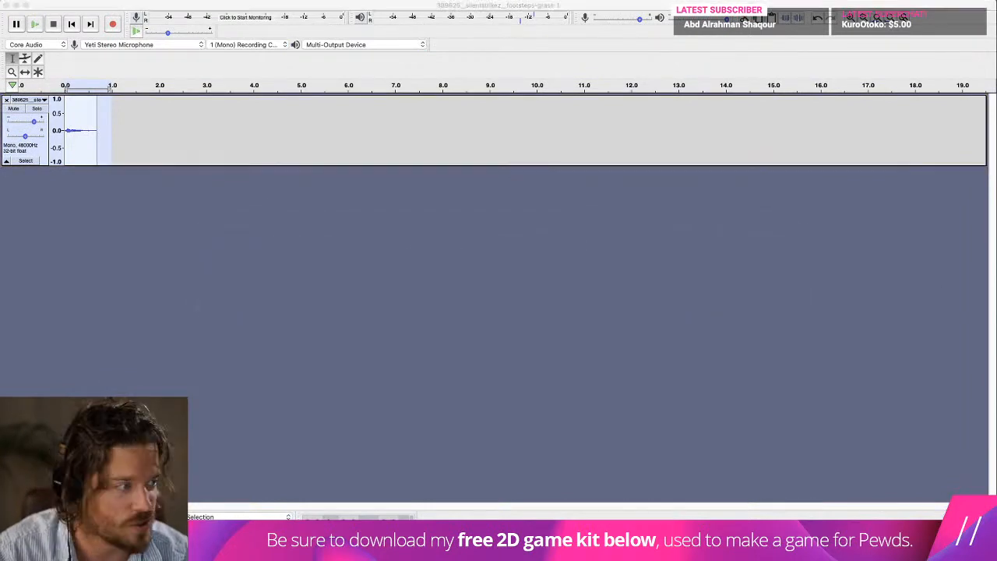
Play the imported recording from about 7.5 s and trim it to a single-step clip about 1 s long.
{"action": "left_click", "coordinate": [418, 210]}
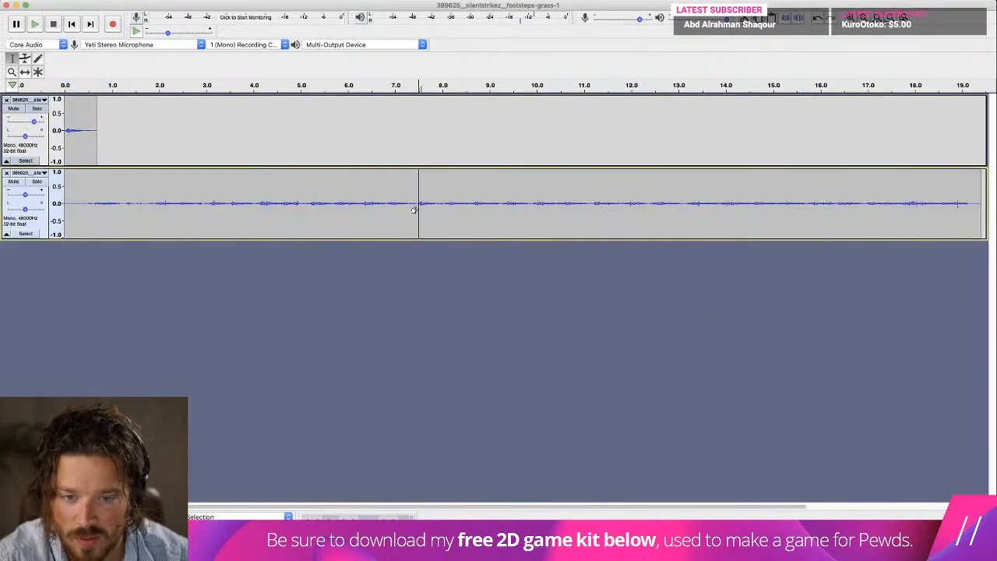
{"action": "key", "text": "space"}
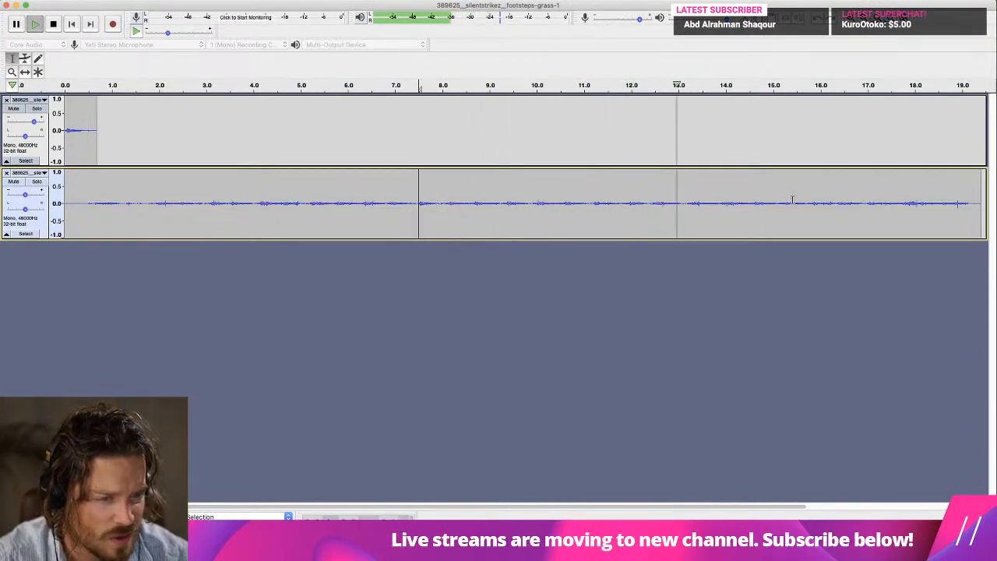
{"action": "key", "text": "space"}
{"action": "left_click_drag", "start_coordinate": [683, 204], "coordinate": [62, 222]}
{"action": "key", "text": "Delete"}
{"action": "left_click_drag", "start_coordinate": [389, 205], "coordinate": [84, 195]}
{"action": "key", "text": "Delete"}
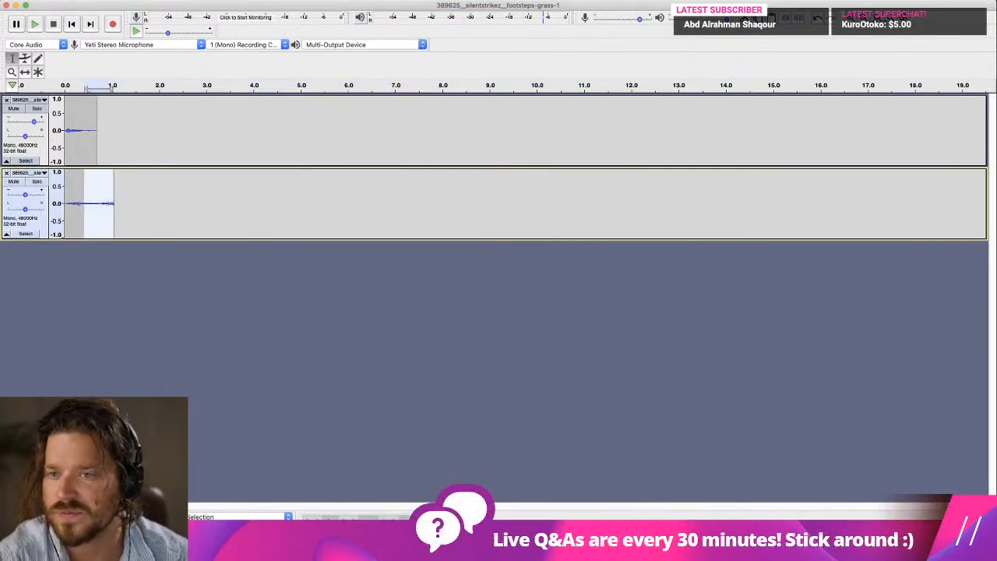
Apply a Fade Out to the new clip from about 0.4 s to its end and return to the start.
{"action": "left_click", "coordinate": [271, 1]}
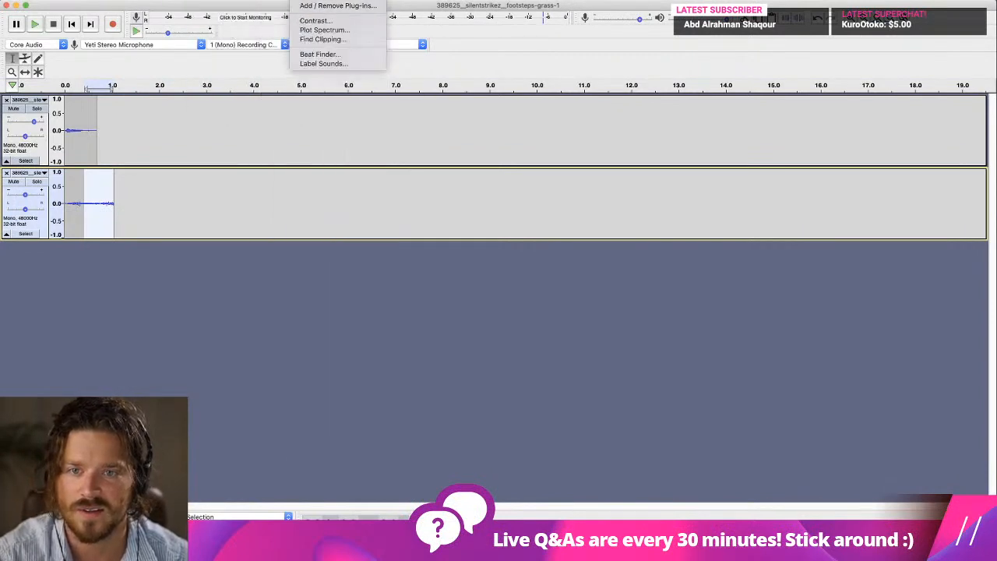
{"action": "mouse_move", "coordinate": [277, 3]}
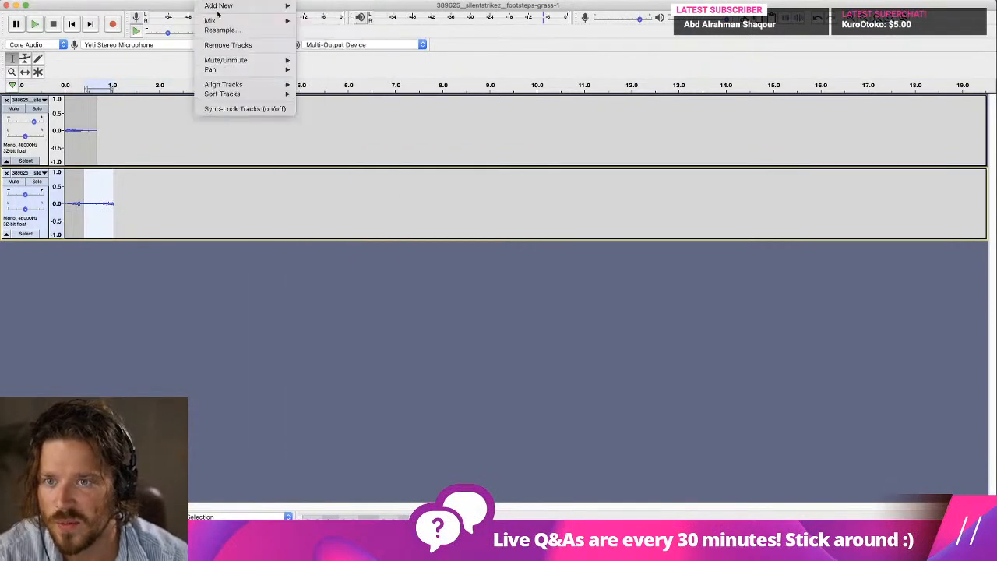
{"action": "mouse_move", "coordinate": [168, 2]}
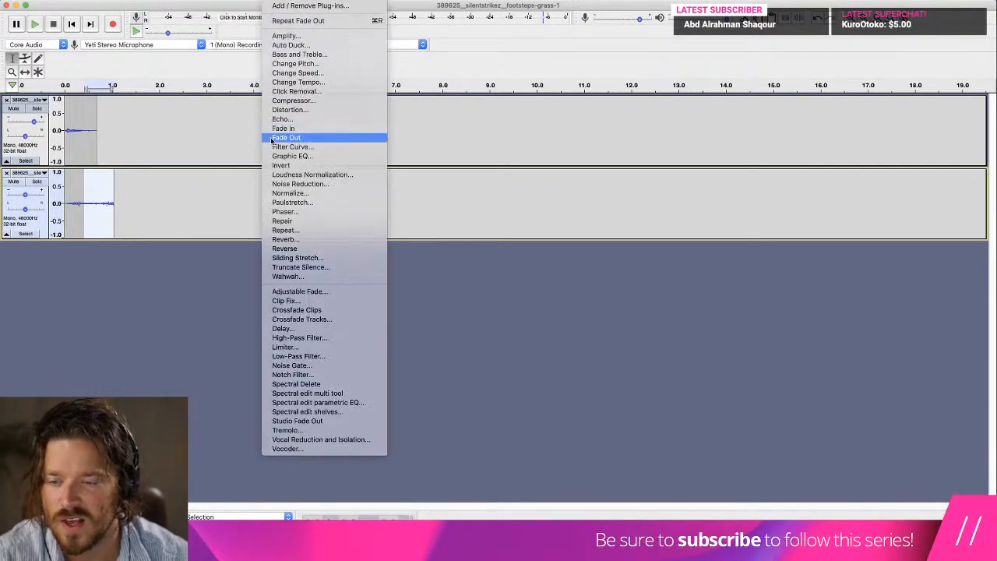
{"action": "left_click", "coordinate": [286, 138]}
{"action": "left_click", "coordinate": [72, 24]}
Raise the pitch of the shorter grass clip slightly with Change Pitch and replay the layered mix.
{"action": "left_click_drag", "start_coordinate": [109, 114], "coordinate": [50, 100]}
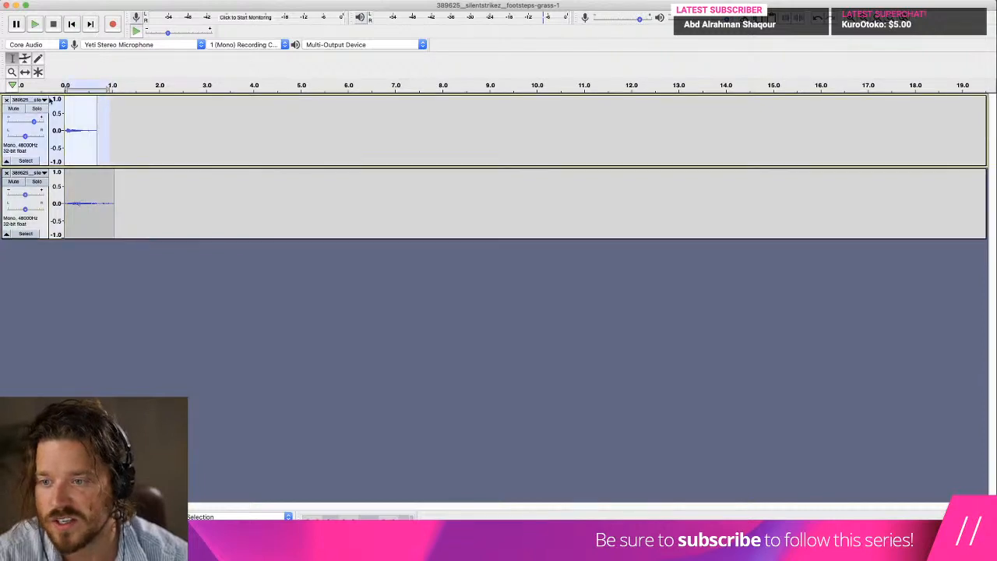
{"action": "left_click", "coordinate": [243, 0]}
{"action": "mouse_move", "coordinate": [276, 0]}
{"action": "left_click", "coordinate": [297, 64]}
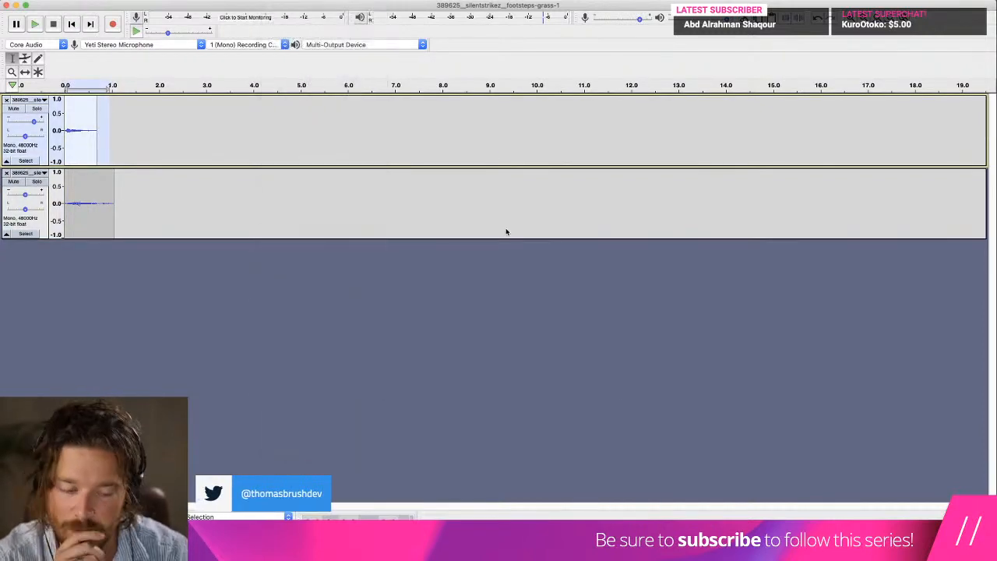
{"action": "left_click_drag", "start_coordinate": [479, 319], "coordinate": [490, 321]}
{"action": "left_click", "coordinate": [576, 358]}
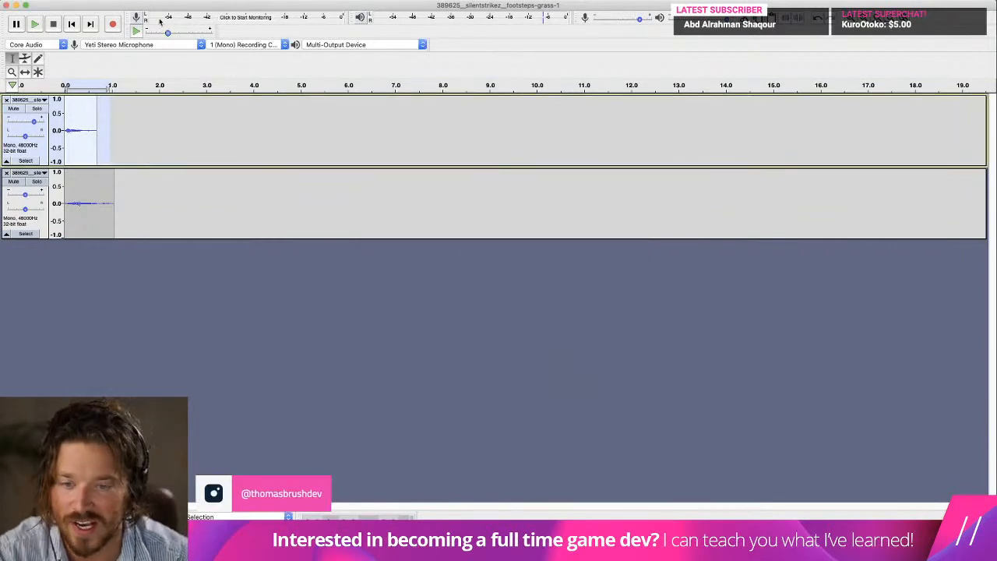
{"action": "left_click", "coordinate": [76, 28]}
{"action": "left_click", "coordinate": [35, 25]}
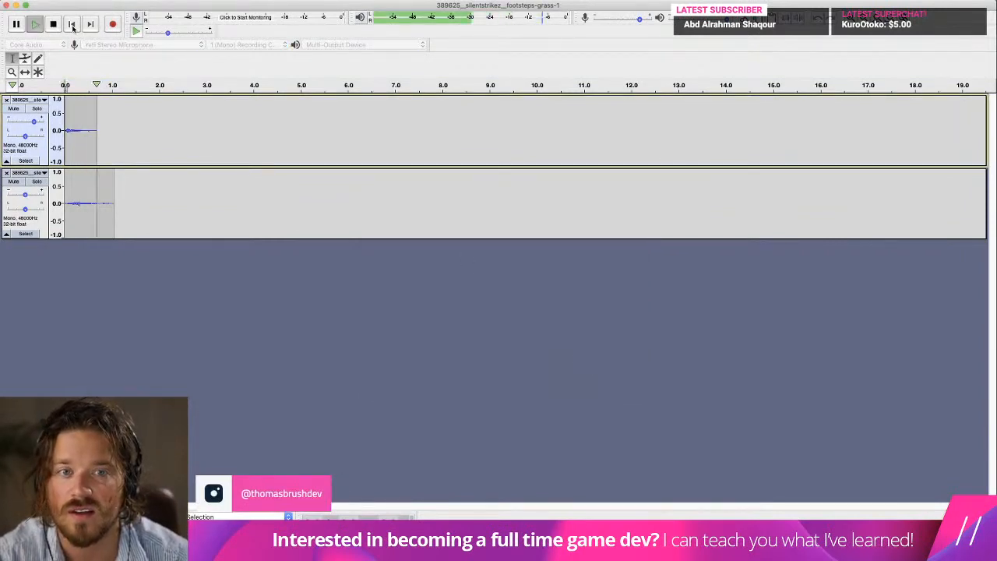
Export the layered grass mix as a WAV named step_grass2 in the Sounds folder, leaving the metadata tags empty.
{"action": "left_click", "coordinate": [75, 1]}
{"action": "mouse_move", "coordinate": [94, 63]}
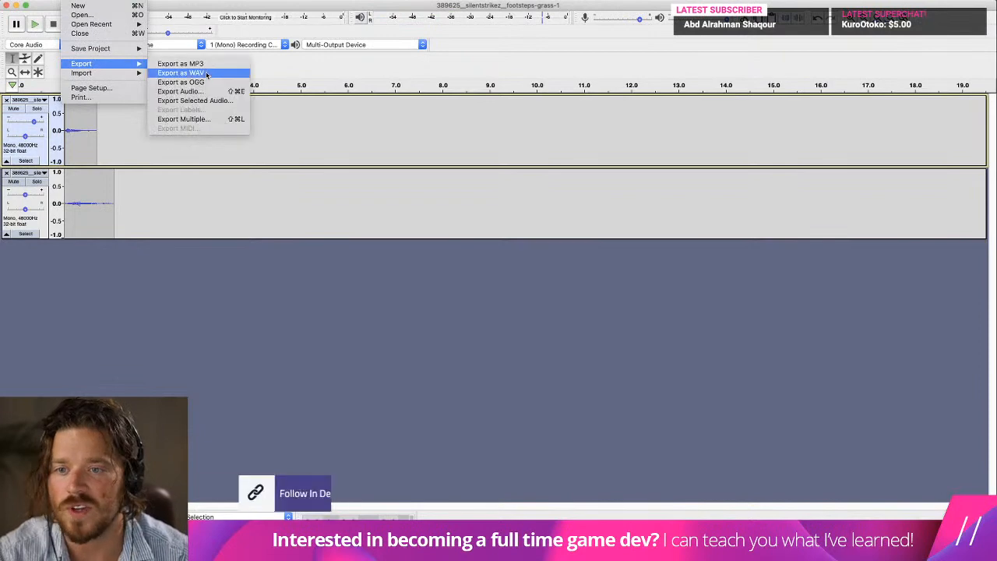
{"action": "left_click", "coordinate": [208, 75]}
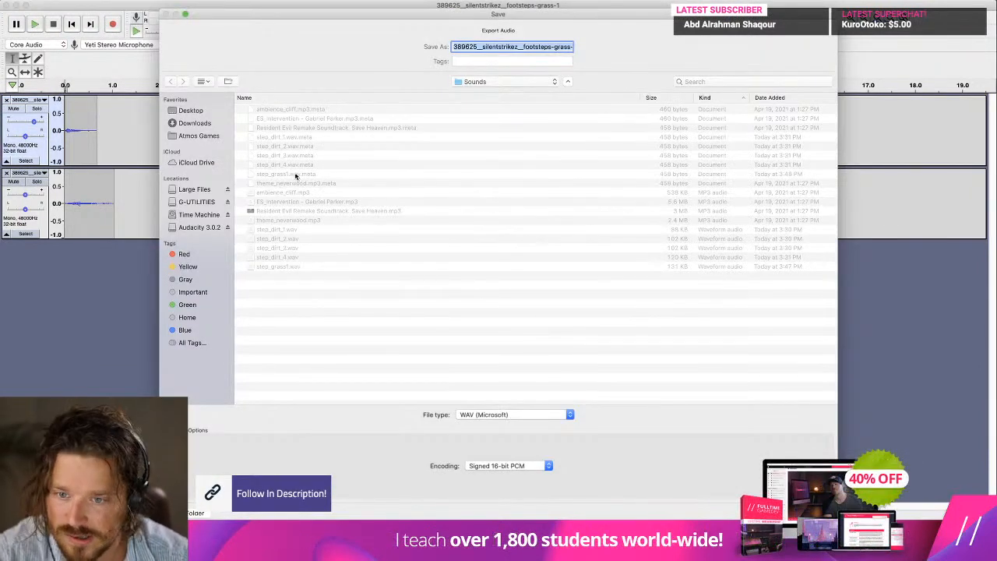
{"action": "type", "text": "step_grass2.wav"}
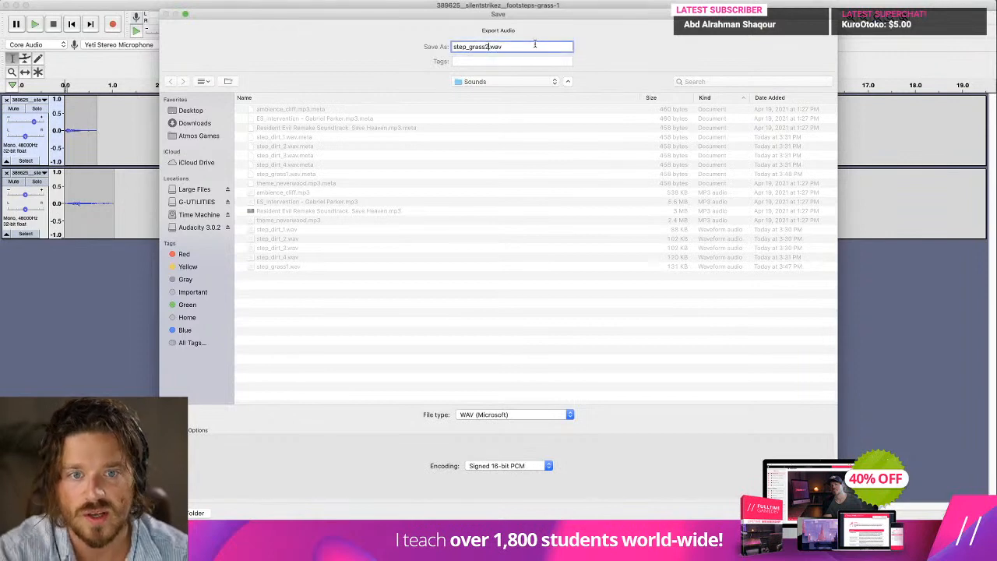
{"action": "key", "text": "Return"}
{"action": "left_click", "coordinate": [566, 297]}
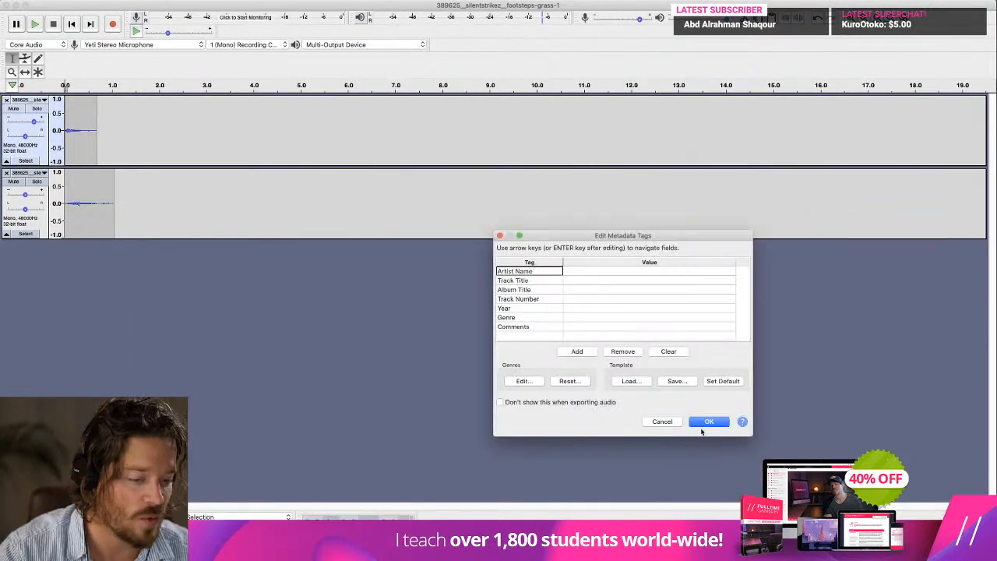
{"action": "left_click", "coordinate": [708, 422]}
Bring the full footsteps-grass-1 recording back as a third track and play it from about 1.6, 1.9 and 2.9 s.
{"action": "key", "text": "super+z"}
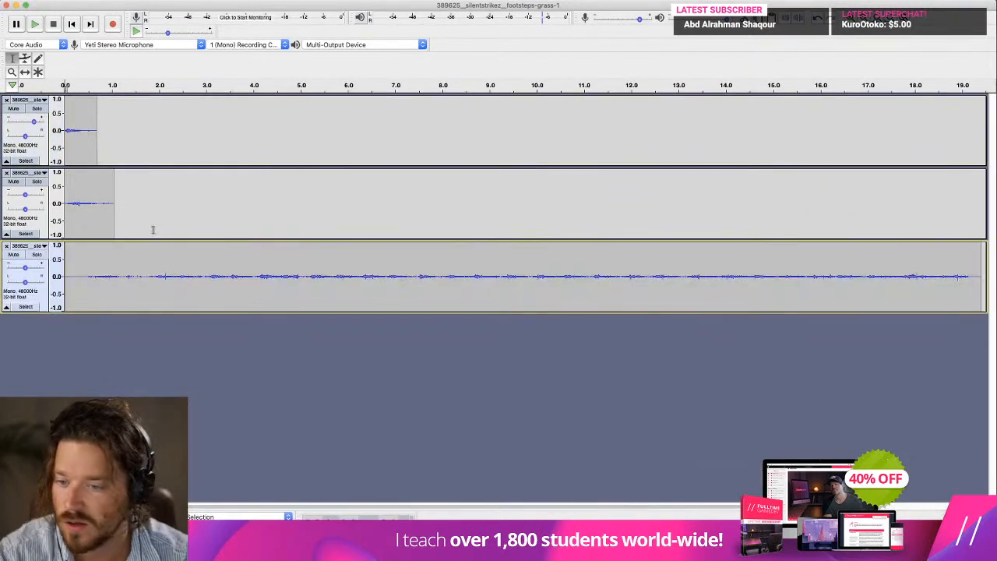
{"action": "left_click", "coordinate": [142, 276]}
{"action": "key", "text": "space"}
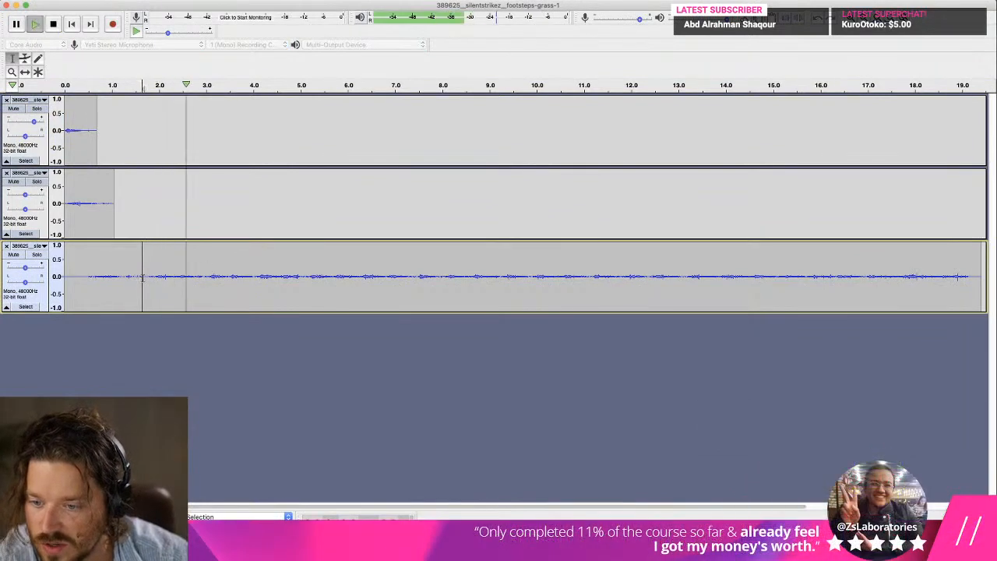
{"action": "key", "text": "space"}
{"action": "left_click", "coordinate": [154, 275]}
{"action": "key", "text": "space"}
{"action": "key", "text": "space"}
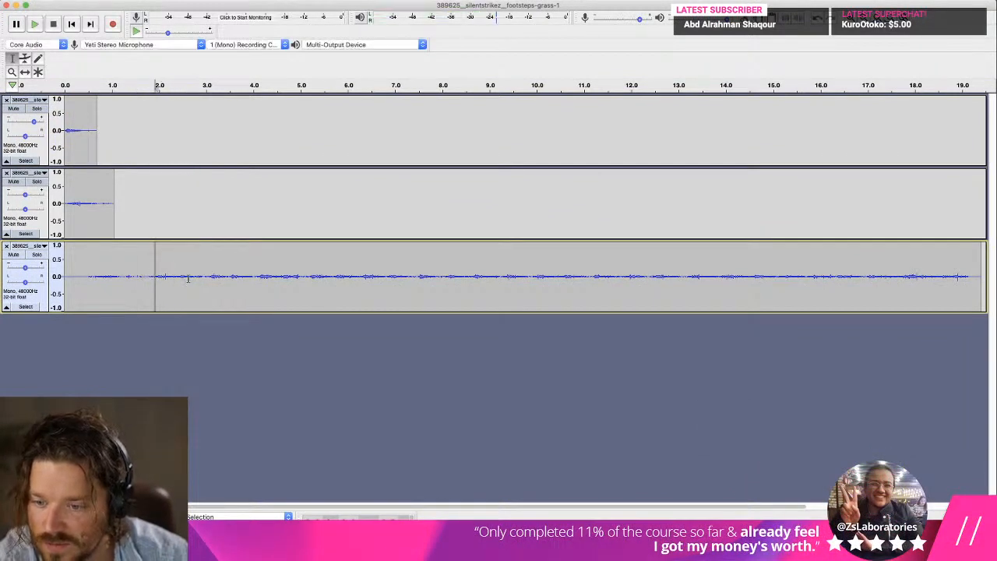
{"action": "left_click", "coordinate": [203, 276]}
{"action": "key", "text": "space"}
{"action": "key", "text": "space"}
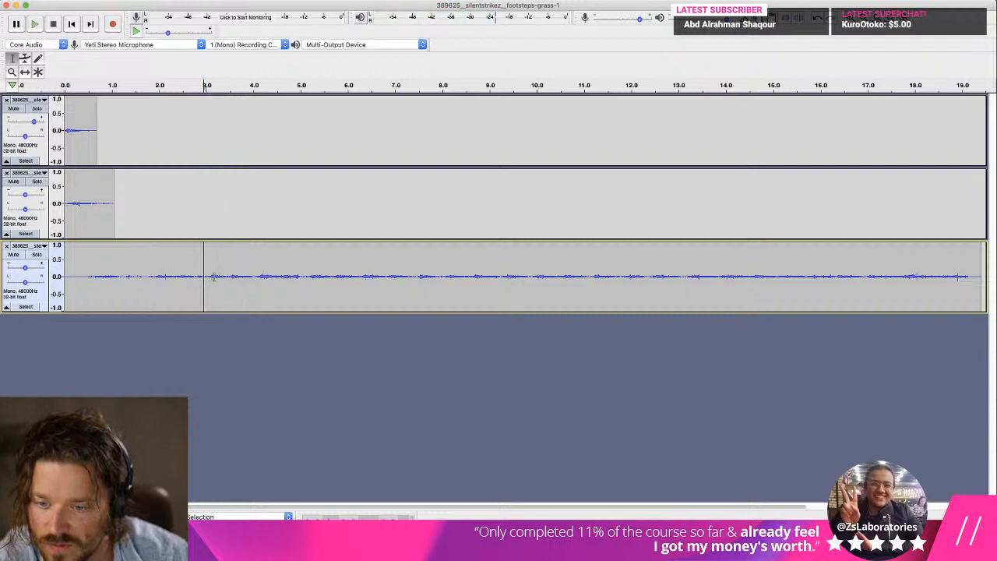
Trim the third track to a single-step clip about 0.5 s long at the start of the timeline.
{"action": "left_click_drag", "start_coordinate": [229, 275], "coordinate": [992, 257]}
{"action": "key", "text": "Delete"}
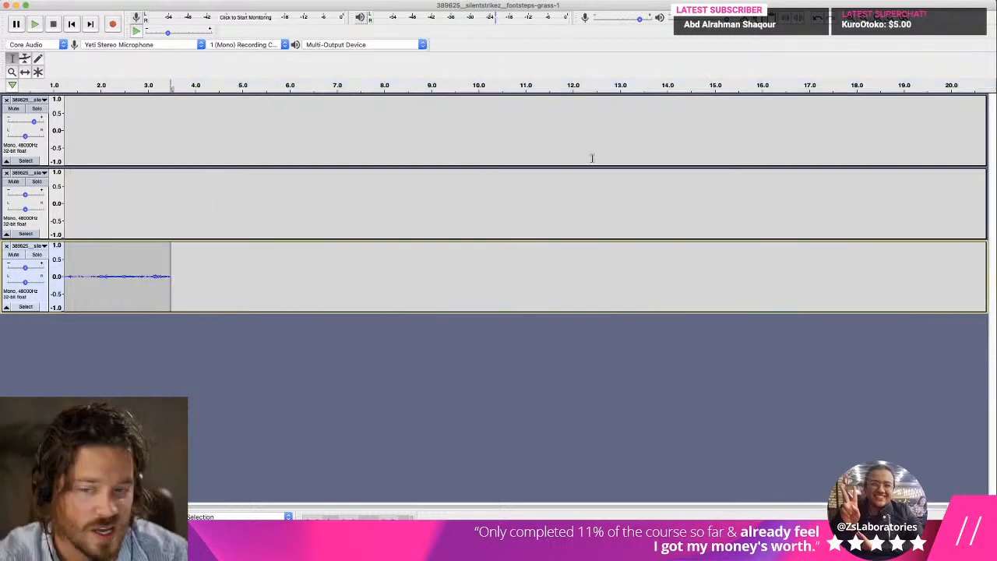
{"action": "left_click", "coordinate": [73, 25]}
{"action": "left_click_drag", "start_coordinate": [204, 275], "coordinate": [13, 276]}
{"action": "key", "text": "Delete"}
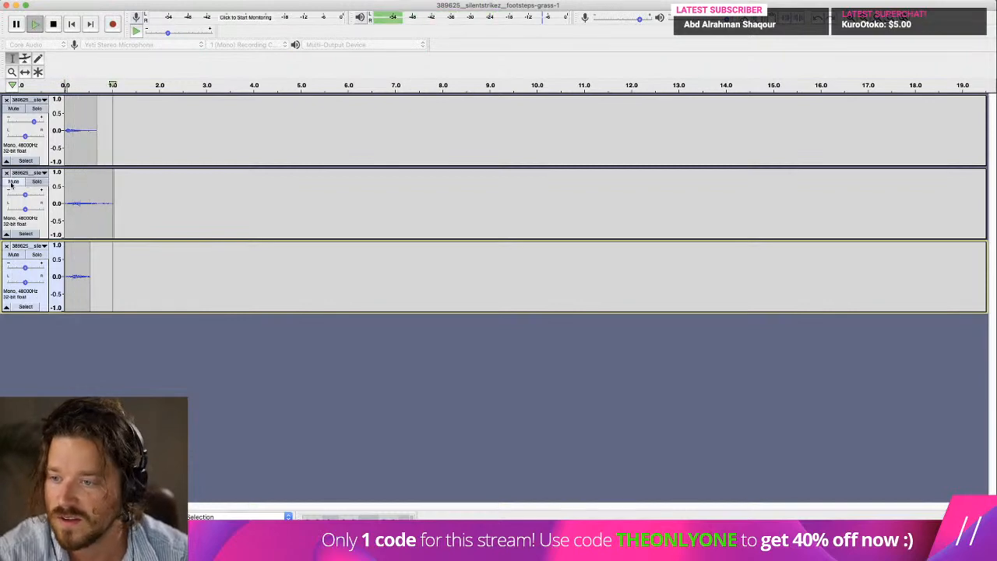
Remove the middle track and raise the new 0.5 s clip's gain to about +13 dB.
{"action": "left_click", "coordinate": [7, 172]}
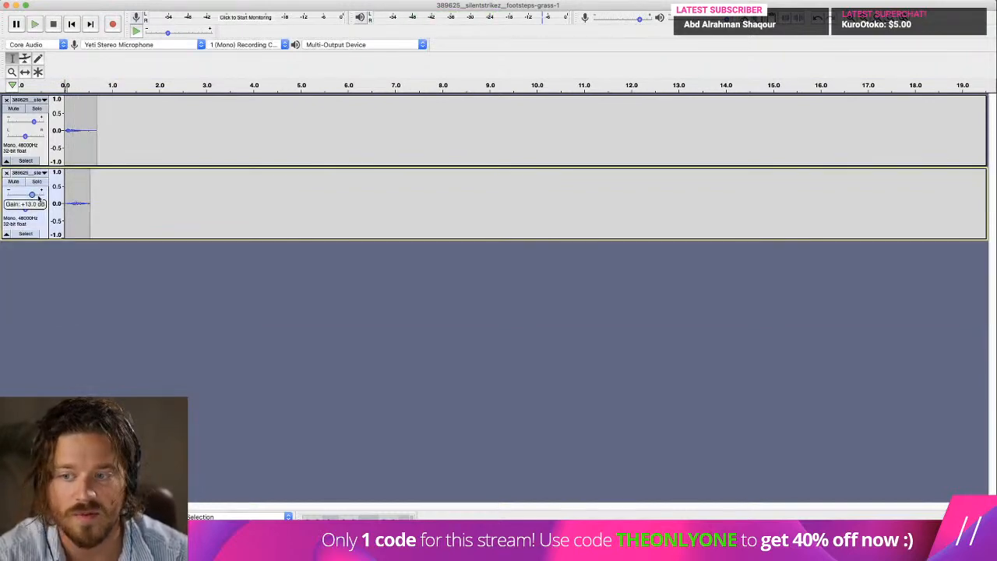
{"action": "key", "text": "space"}
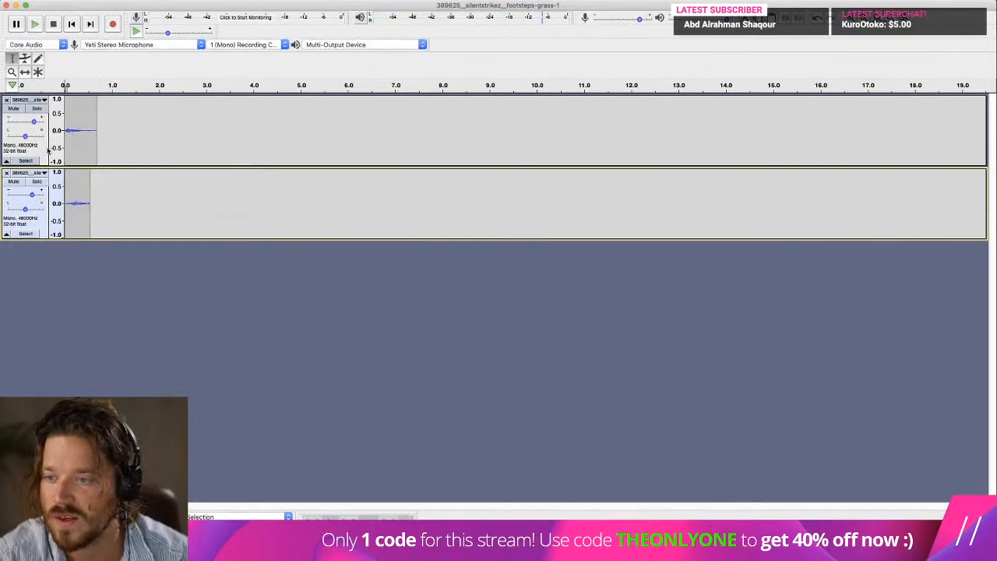
Raise the upper clip's pitch by 14.961 percent with Change Pitch and trim about 0.1 s off the lower clip's start.
{"action": "left_click_drag", "start_coordinate": [158, 129], "coordinate": [15, 110]}
{"action": "left_click", "coordinate": [306, 1]}
{"action": "mouse_move", "coordinate": [279, 1]}
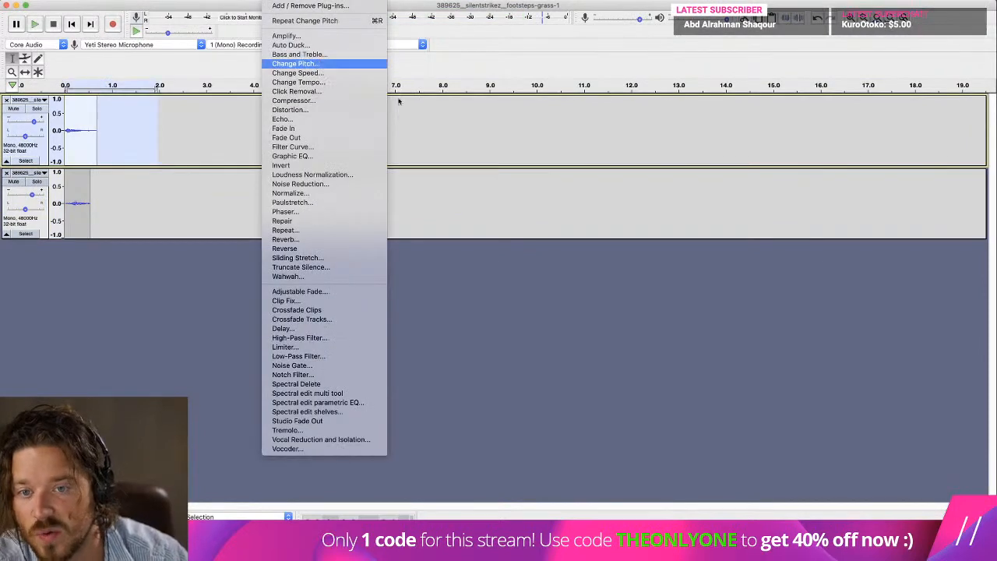
{"action": "left_click", "coordinate": [331, 66]}
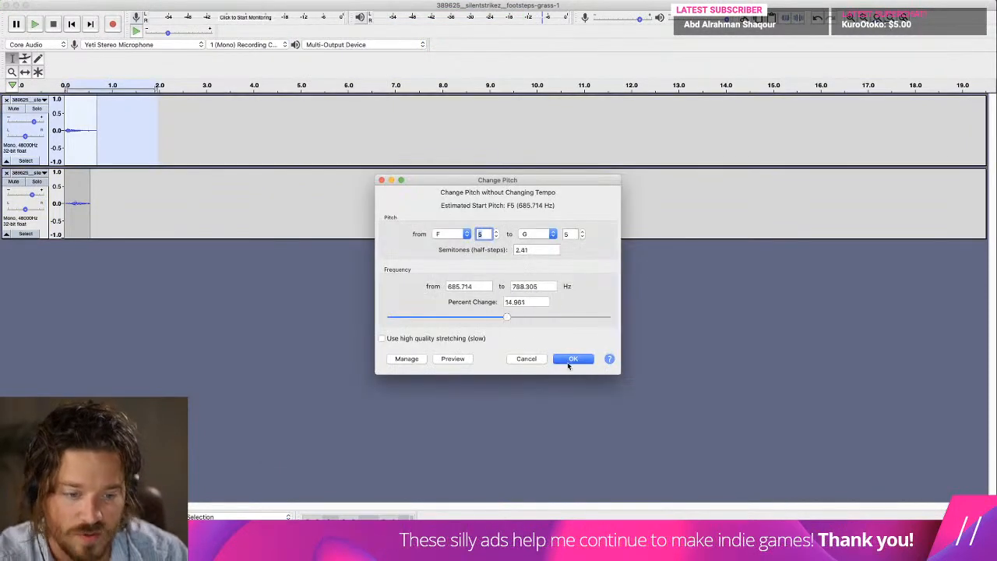
{"action": "left_click", "coordinate": [568, 361]}
{"action": "left_click", "coordinate": [71, 26]}
{"action": "key", "text": "space"}
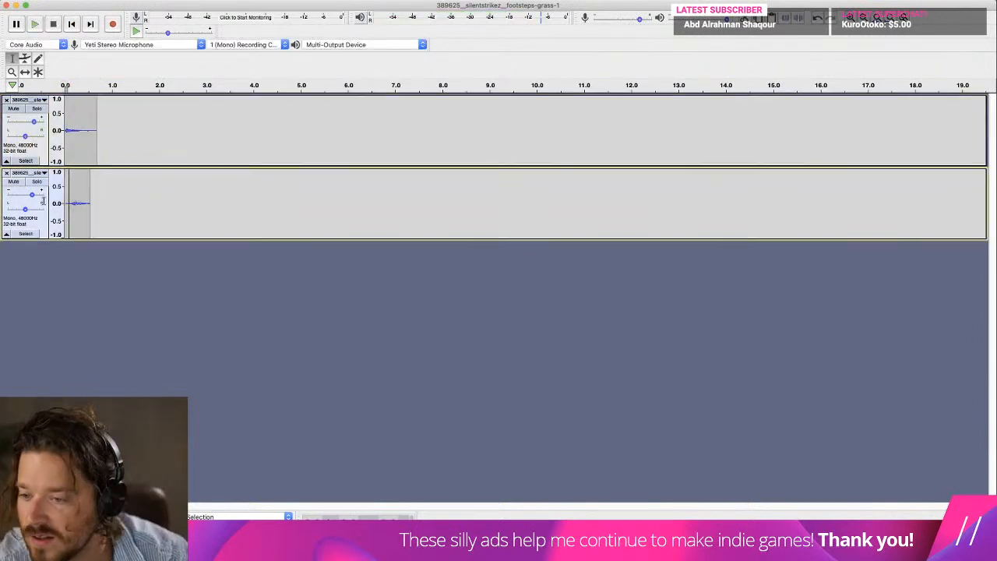
{"action": "key", "text": "space"}
Export the new grass mix as a WAV named step_grass3 in the Sounds folder, leaving the metadata tags empty.
{"action": "left_click", "coordinate": [70, 1]}
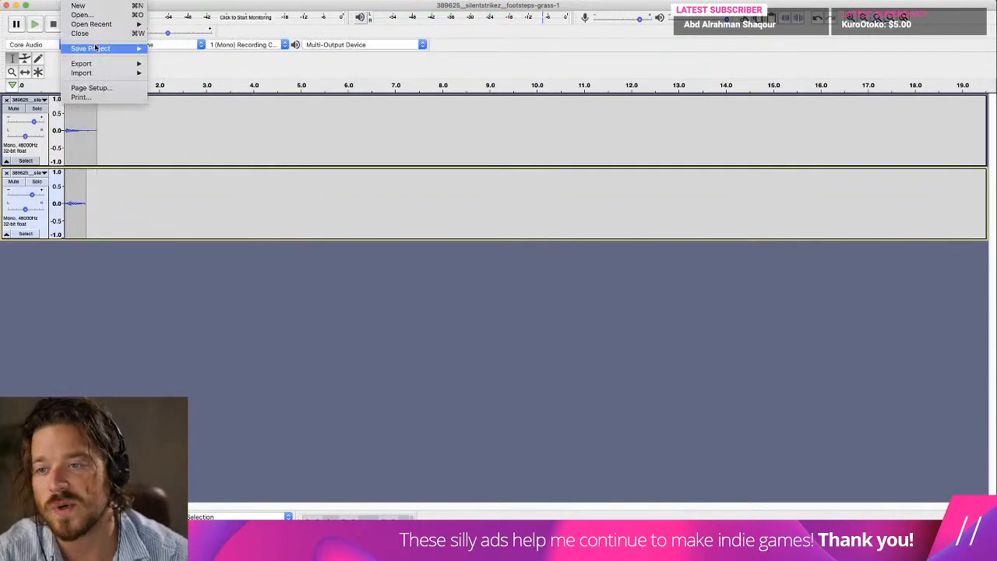
{"action": "mouse_move", "coordinate": [118, 61]}
{"action": "left_click", "coordinate": [216, 73]}
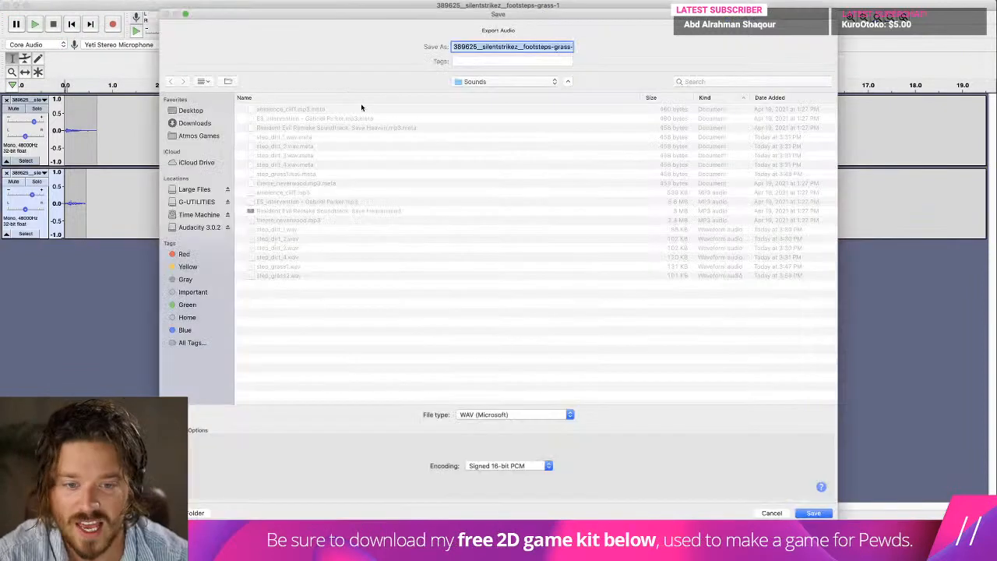
{"action": "left_click", "coordinate": [304, 174]}
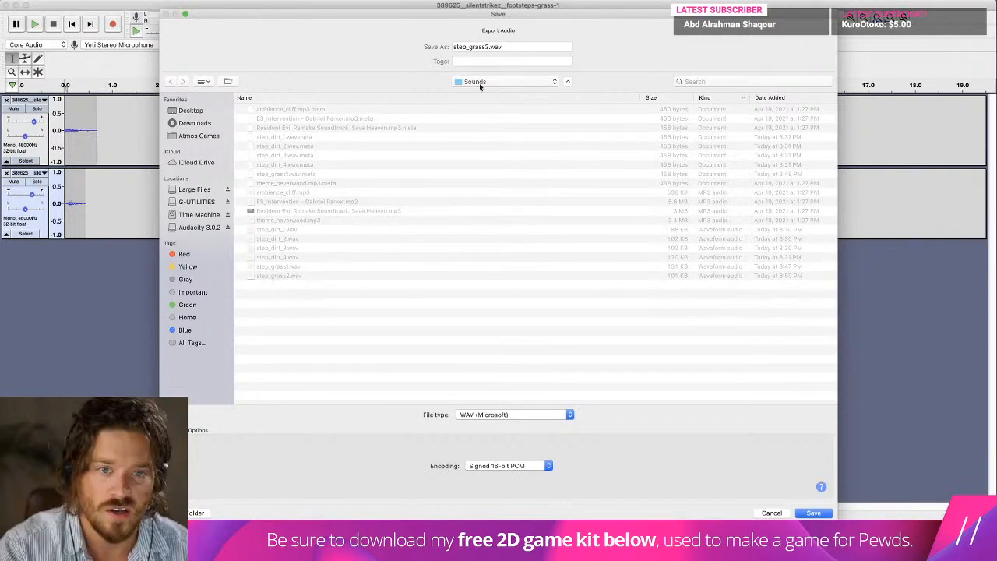
{"action": "key", "text": "Return"}
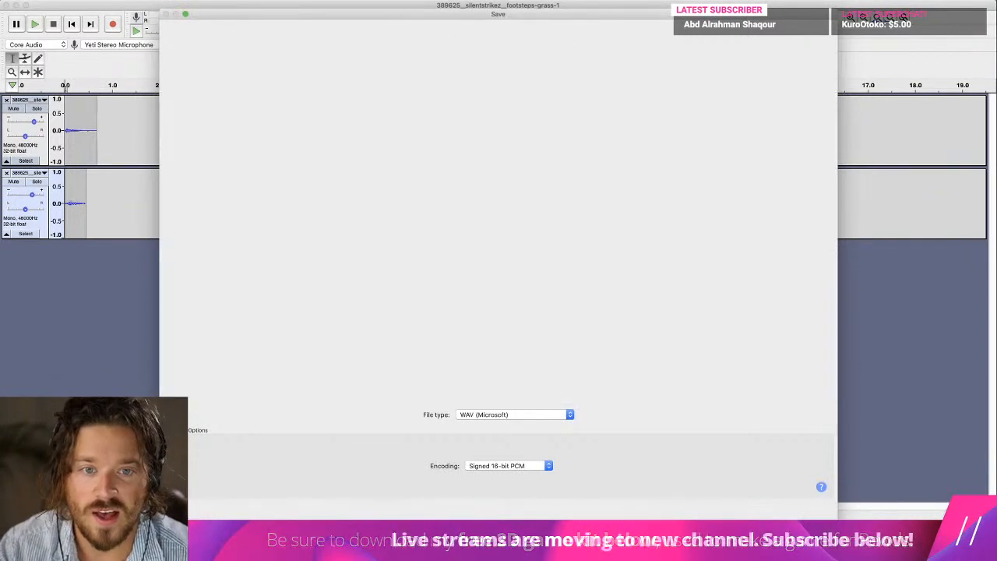
{"action": "left_click", "coordinate": [576, 301]}
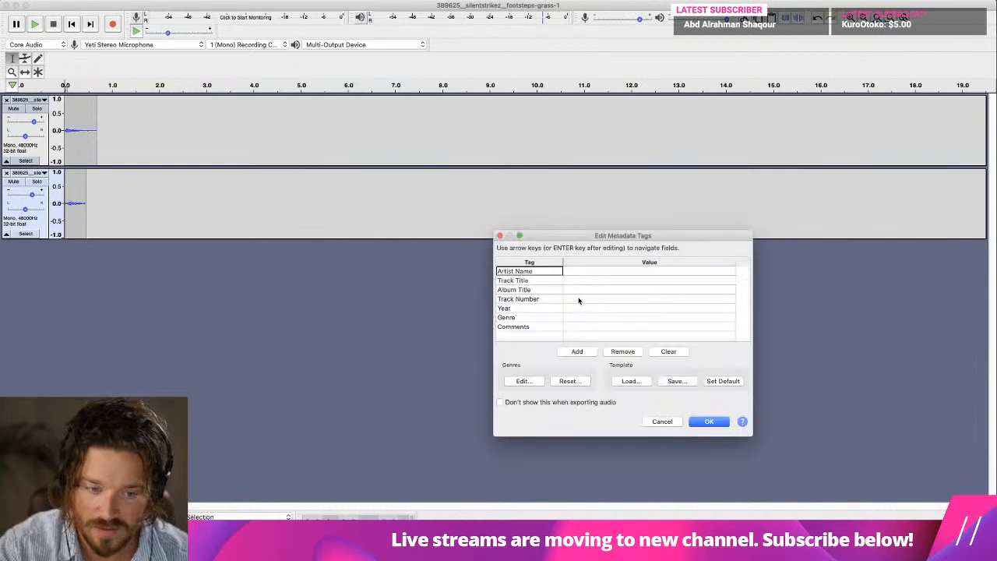
{"action": "left_click", "coordinate": [709, 422]}
Switch to Unity, clear the console and add two elements to the Sound Manager's Grass Footsteps list.
{"action": "key", "text": "super+Tab"}
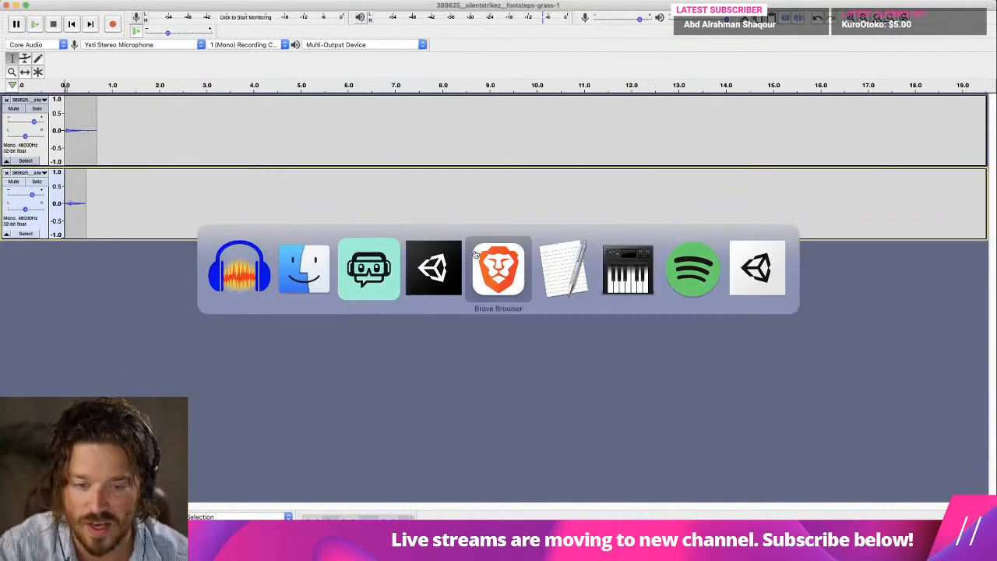
{"action": "left_click", "coordinate": [448, 268]}
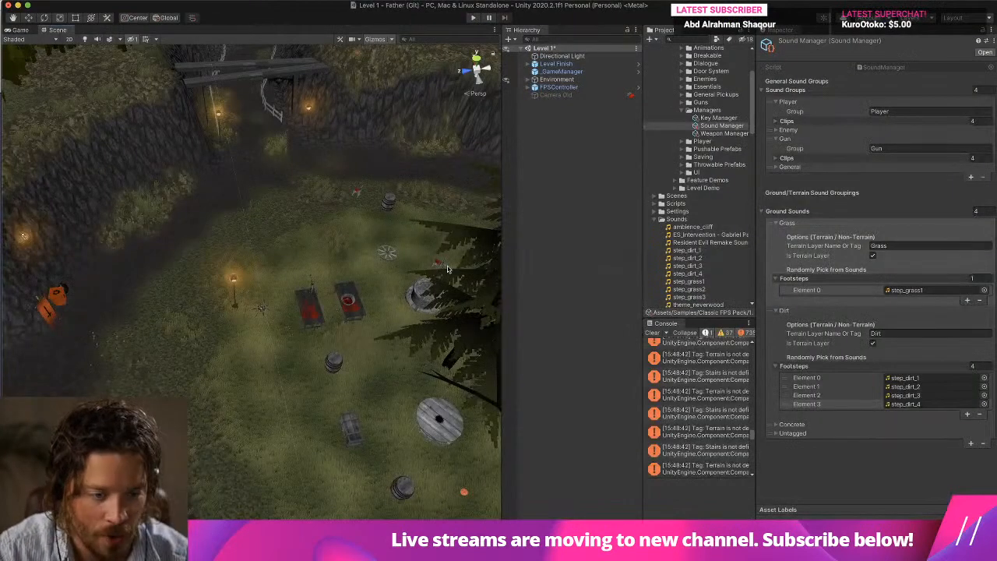
{"action": "left_click", "coordinate": [652, 332]}
{"action": "left_click", "coordinate": [917, 291]}
{"action": "left_click", "coordinate": [967, 301]}
{"action": "left_click", "coordinate": [967, 308]}
Assign step_grass2 to Element 1 and step_grass3 to Element 2 of the Grass Footsteps list.
{"action": "left_click", "coordinate": [898, 298]}
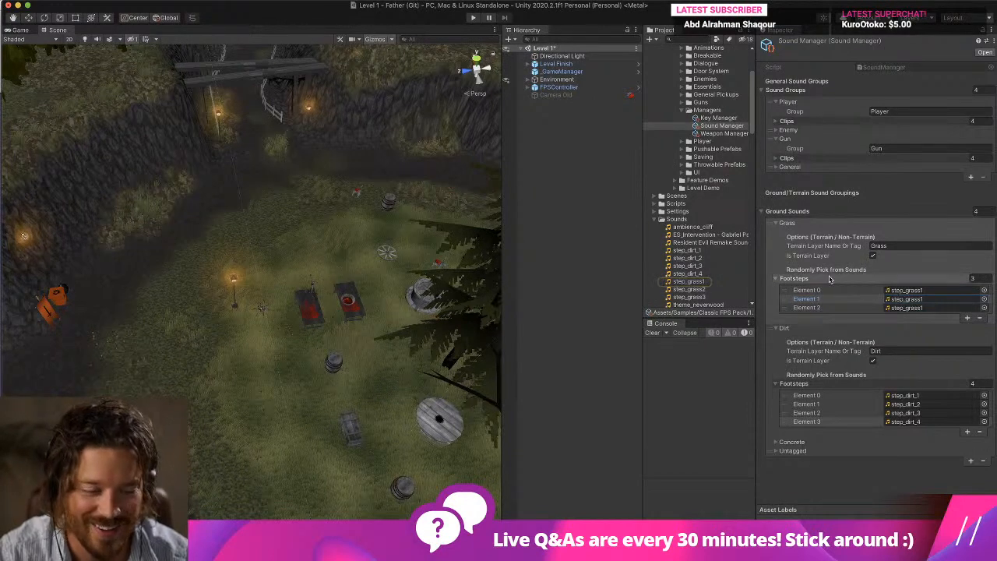
{"action": "left_click_drag", "start_coordinate": [689, 289], "coordinate": [919, 302]}
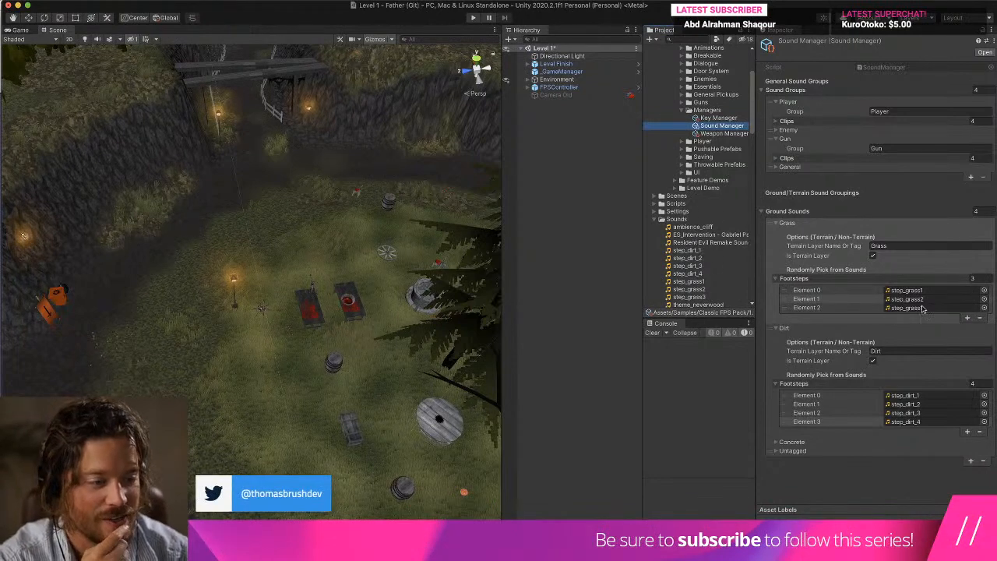
{"action": "left_click_drag", "start_coordinate": [689, 297], "coordinate": [907, 307]}
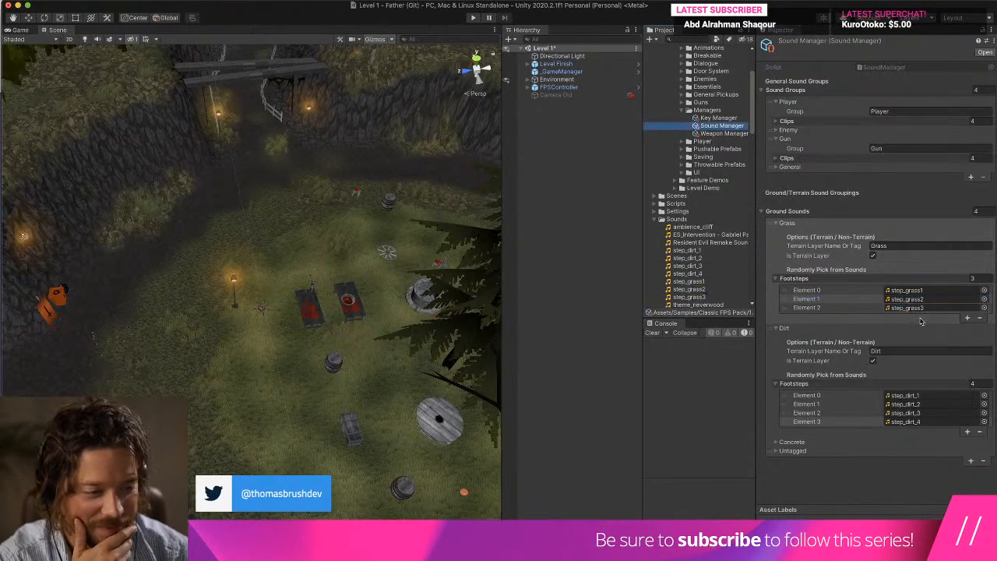
Run the level and walk across the grass and dirt areas to check the footstep sounds.
{"action": "left_click", "coordinate": [473, 17]}
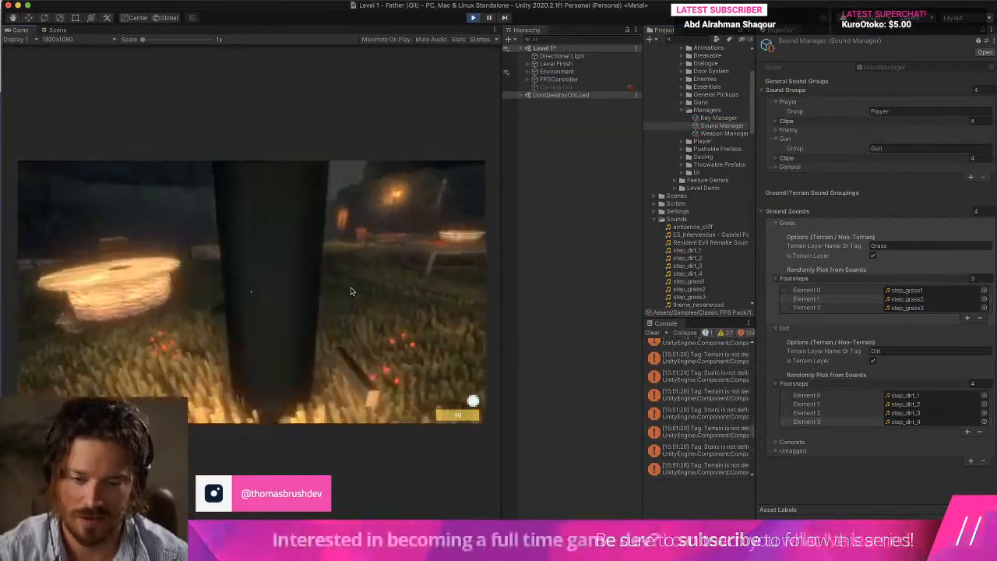
{"action": "key", "text": "w"}
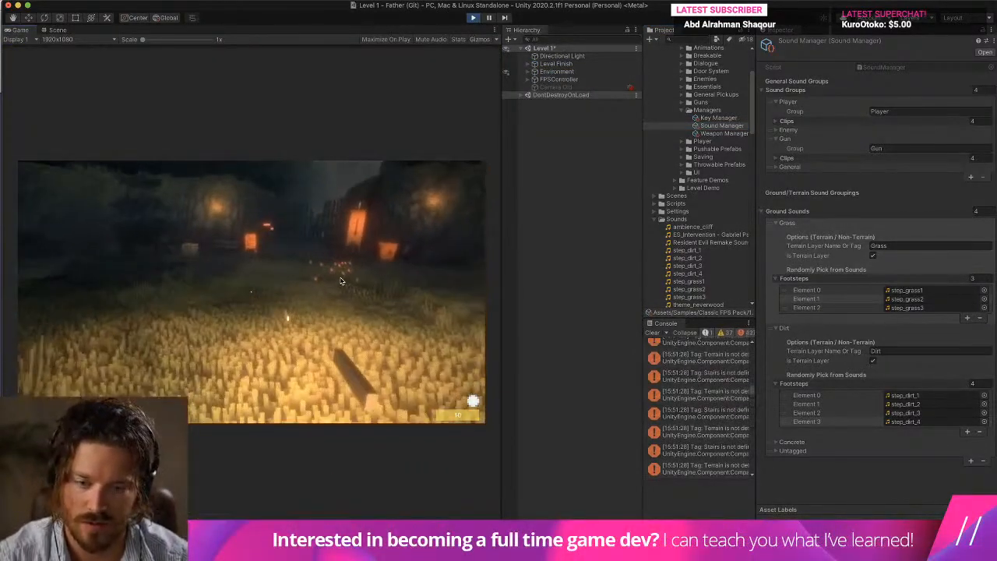
{"action": "key", "text": "s"}
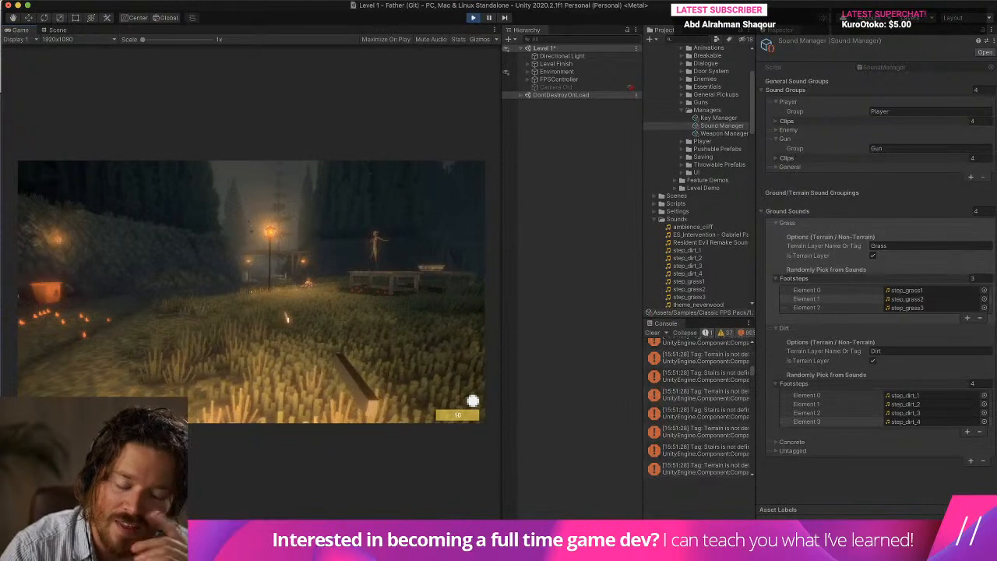
{"action": "key", "text": "w"}
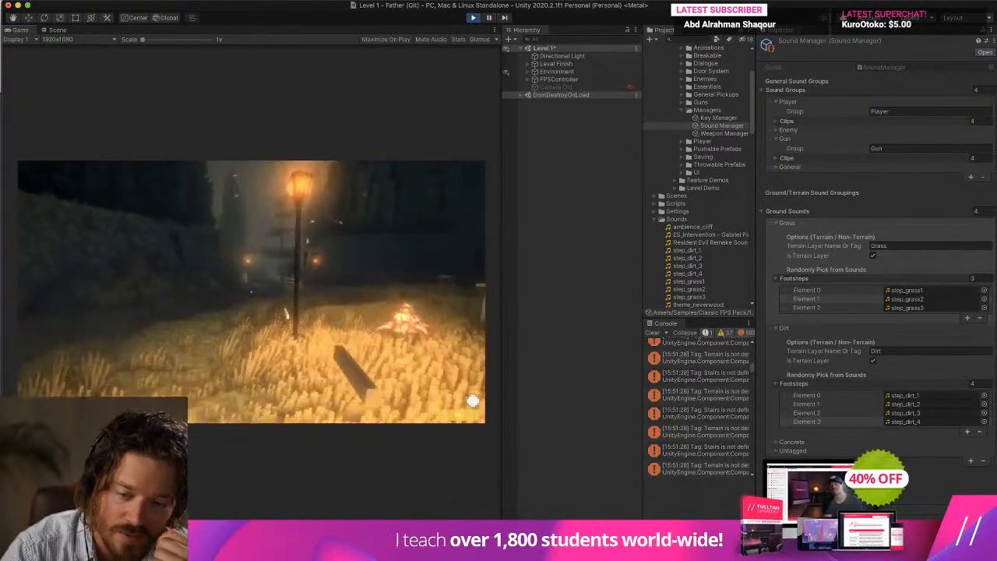
{"action": "key", "text": "w"}
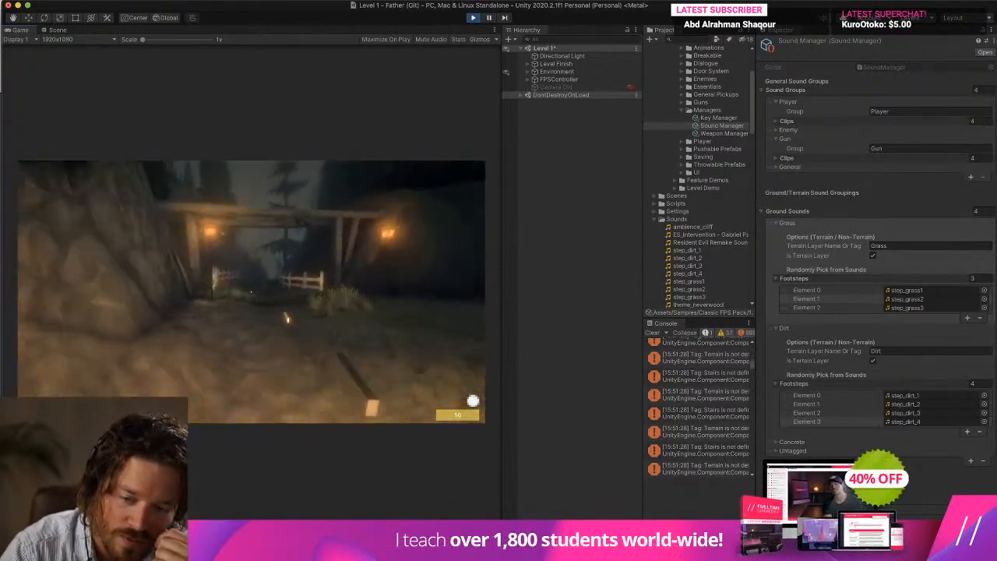
{"action": "key", "text": "w"}
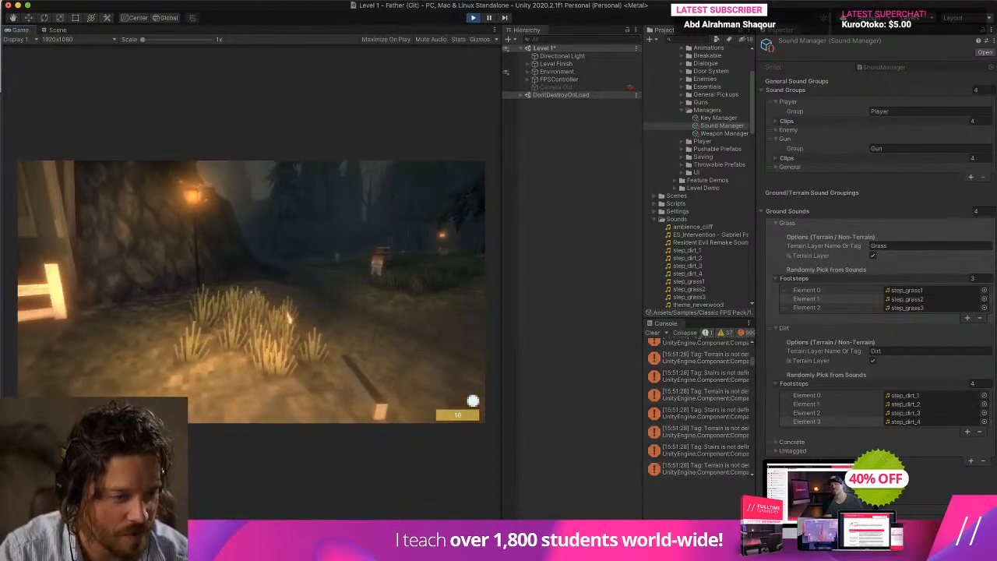
{"action": "key", "text": "w"}
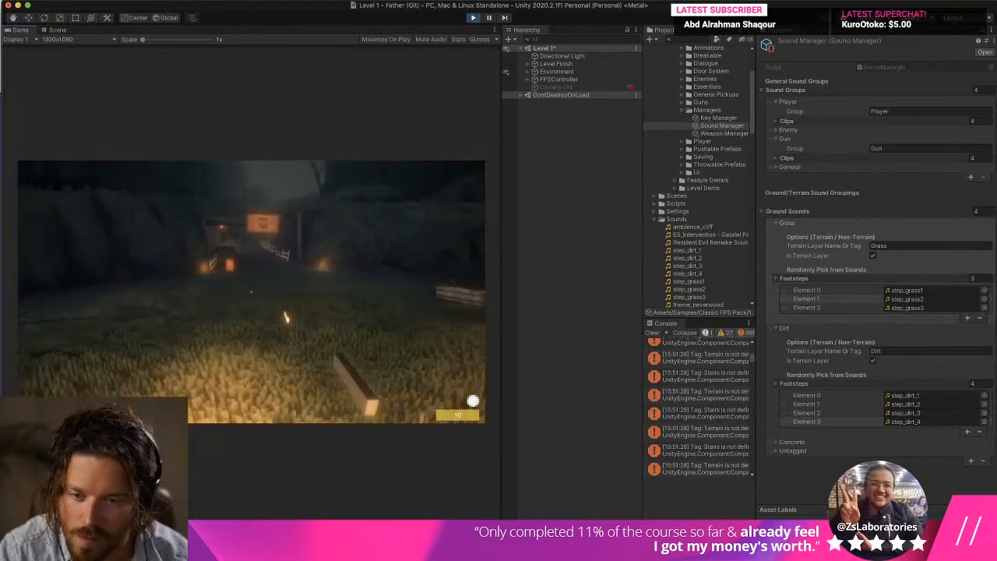
{"action": "key", "text": "w"}
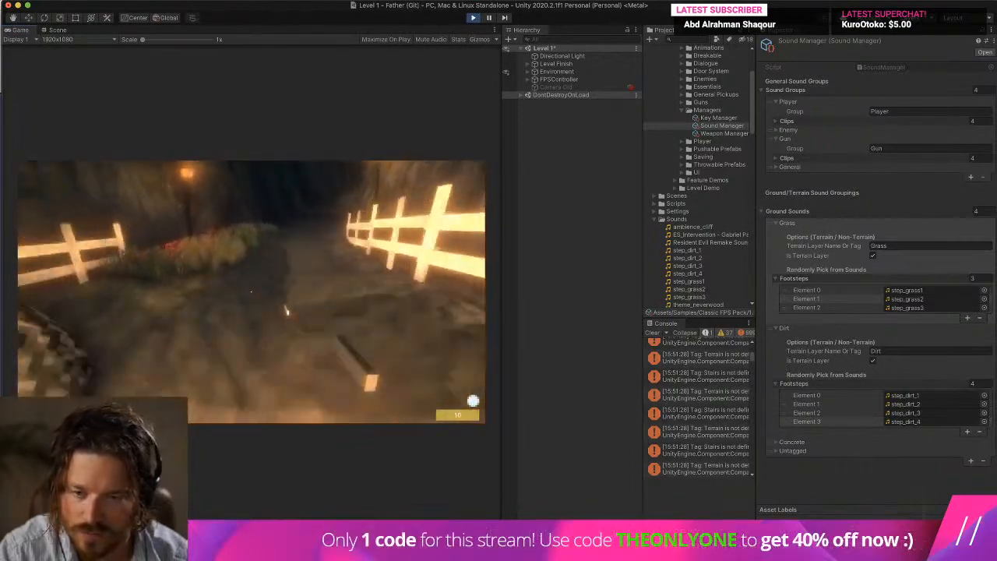
{"action": "key", "text": "w"}
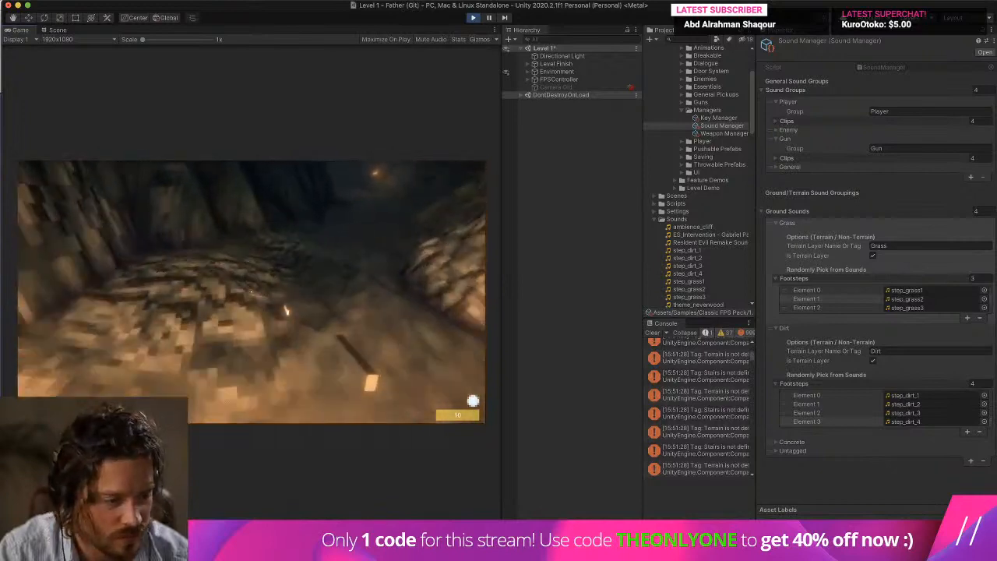
{"action": "key", "text": "w"}
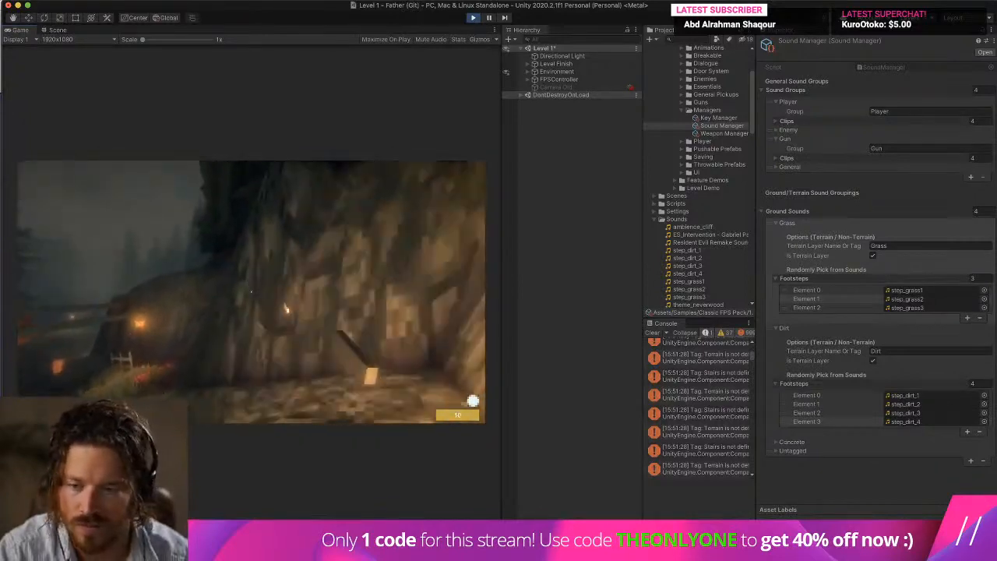
Clear the console during the test run and examine the Camera's components under FPSController, including its Audio Listener.
{"action": "key", "text": "w"}
{"action": "left_click", "coordinate": [651, 334]}
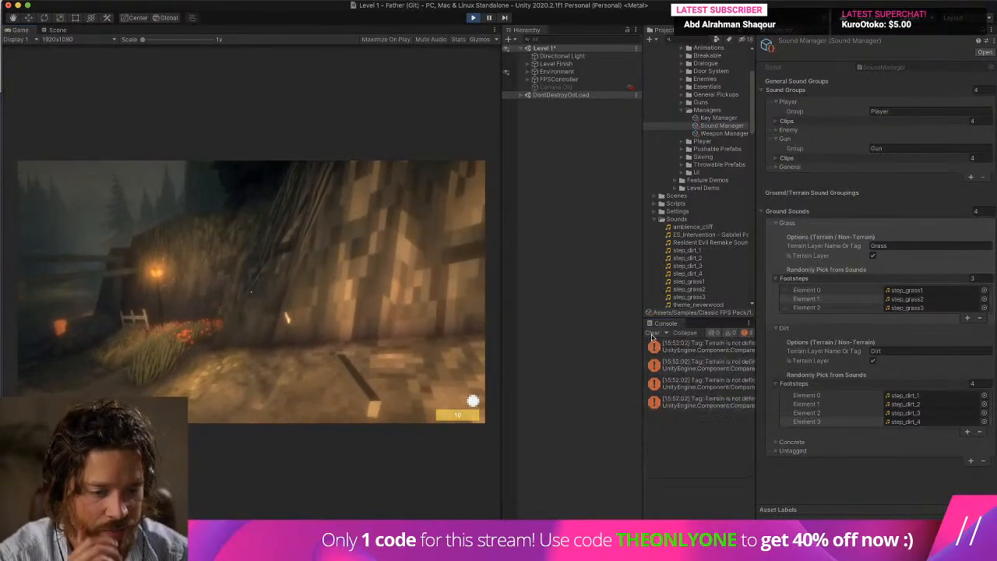
{"action": "left_click", "coordinate": [528, 79]}
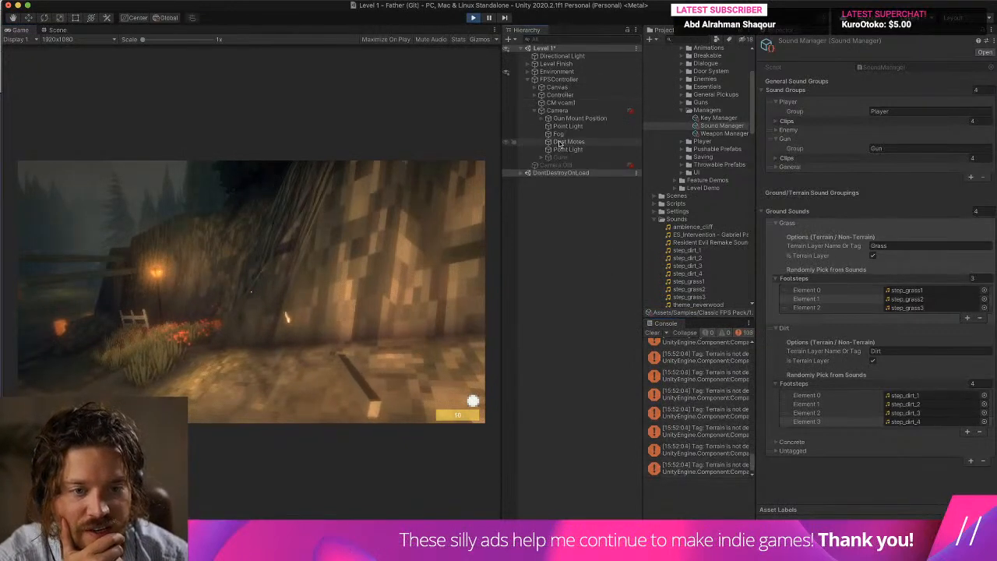
{"action": "left_click", "coordinate": [569, 111]}
{"action": "left_click", "coordinate": [820, 124]}
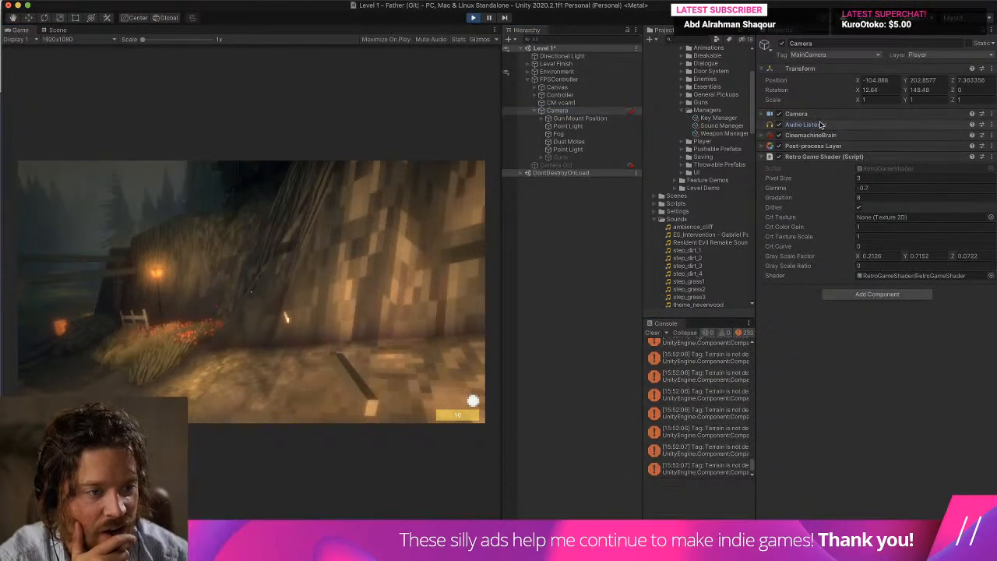
Disable the three Audio Sources on the running Controller, clear the console and walk around to listen for footsteps.
{"action": "left_click", "coordinate": [577, 95]}
{"action": "left_click", "coordinate": [778, 487]}
{"action": "left_click", "coordinate": [778, 499]}
{"action": "left_click", "coordinate": [779, 509]}
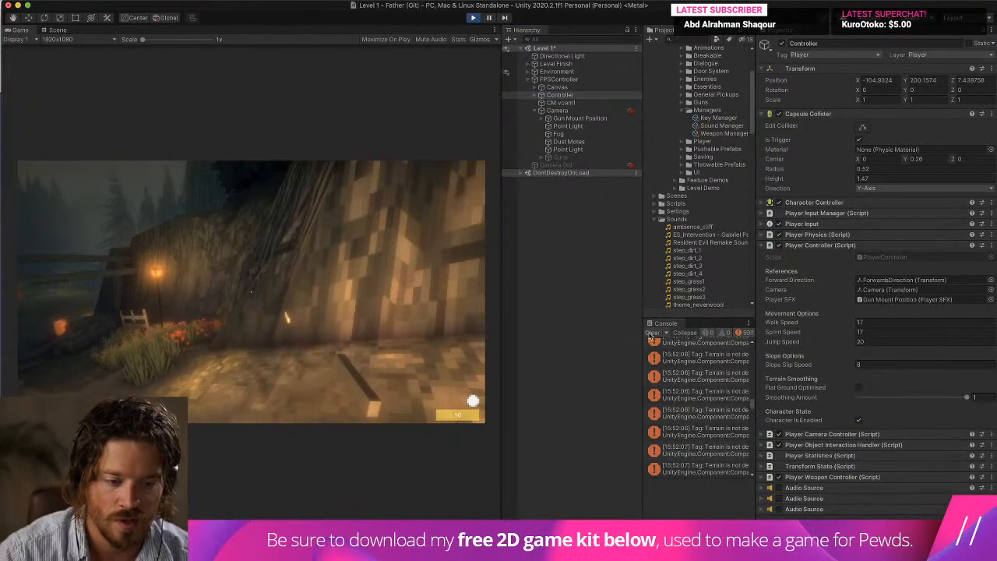
{"action": "left_click", "coordinate": [651, 333]}
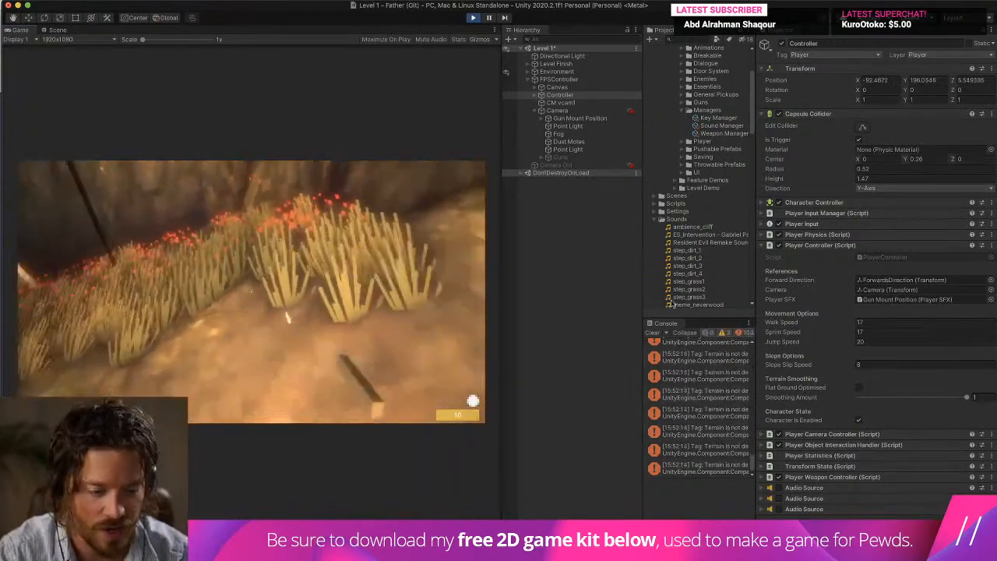
{"action": "key", "text": "w"}
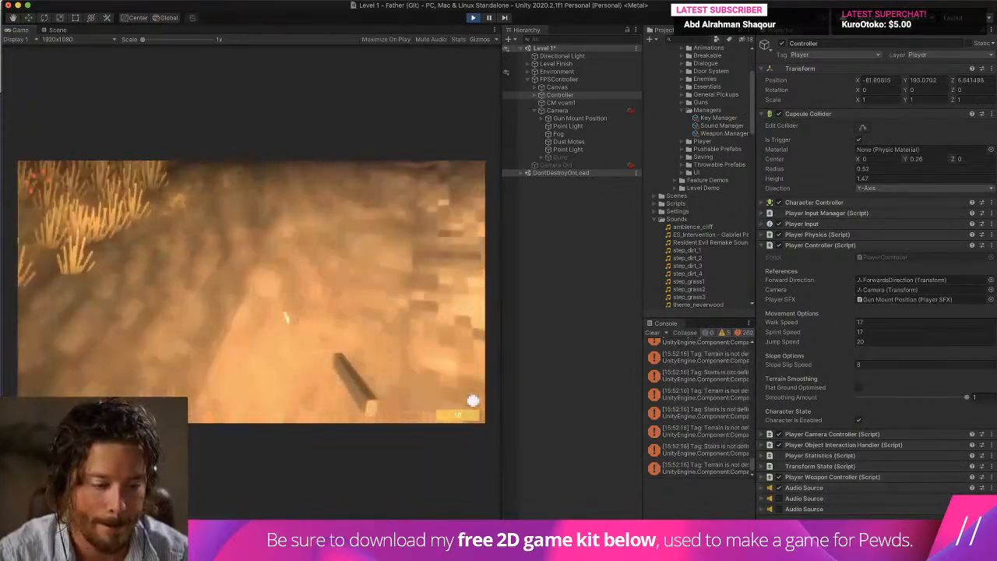
Leave only the Controller's second Audio Source enabled, walk around to test it and stop the run.
{"action": "key", "text": "Escape"}
{"action": "left_click", "coordinate": [779, 488]}
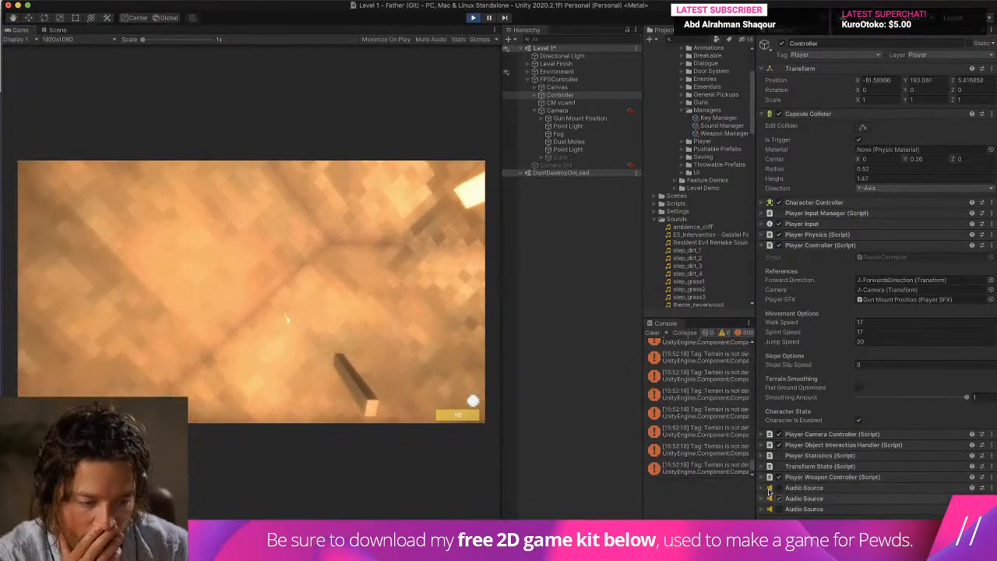
{"action": "left_click", "coordinate": [779, 498]}
{"action": "key", "text": "w"}
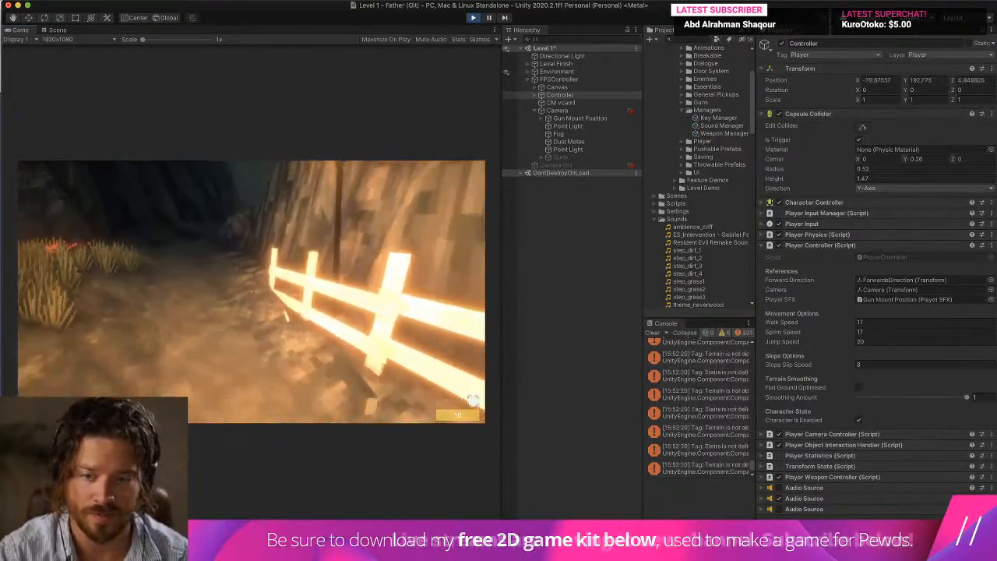
{"action": "key", "text": "super+p"}
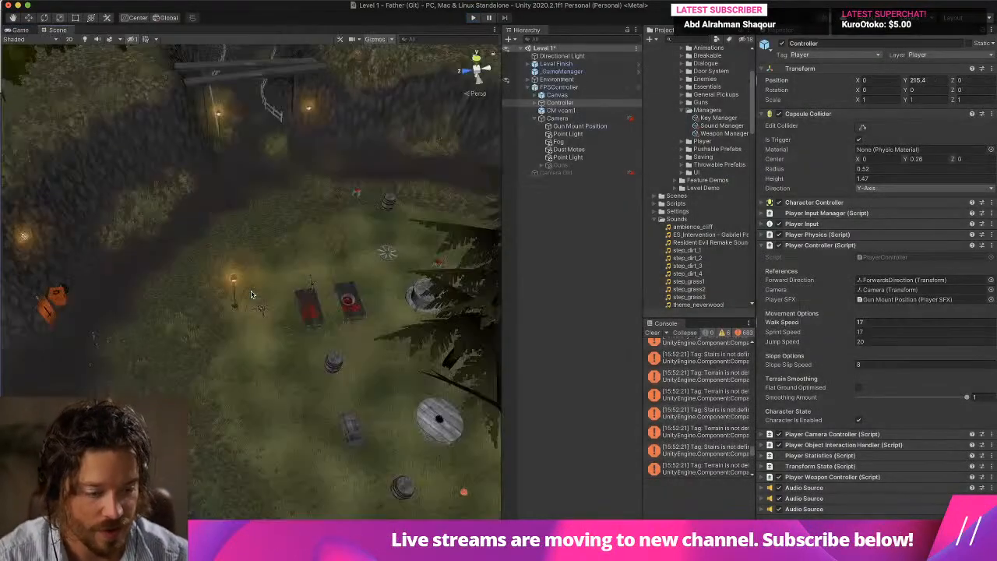
Clear the console and collapse the Controller's Player Controller and Capsule Collider components.
{"action": "left_click", "coordinate": [815, 246]}
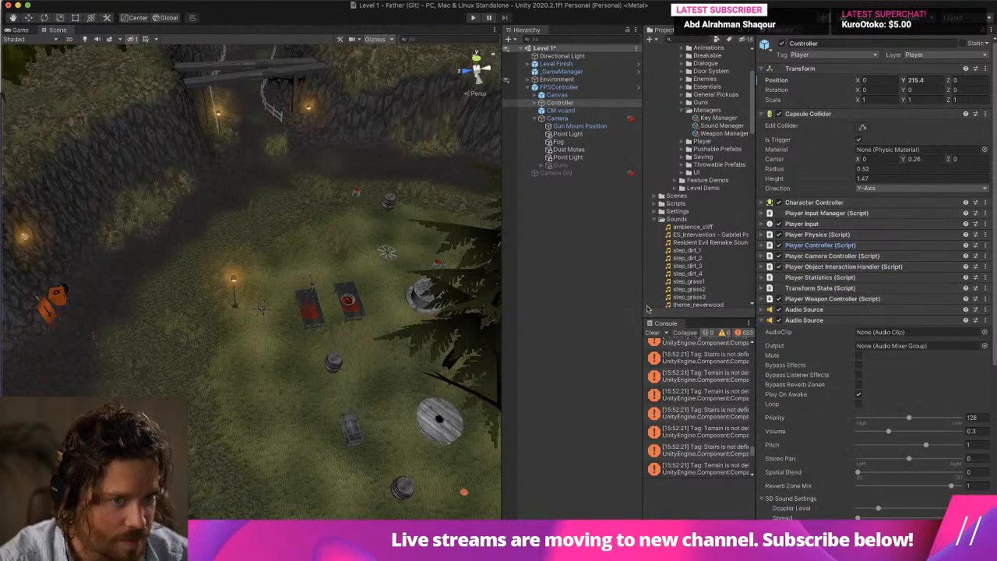
{"action": "left_click", "coordinate": [651, 332]}
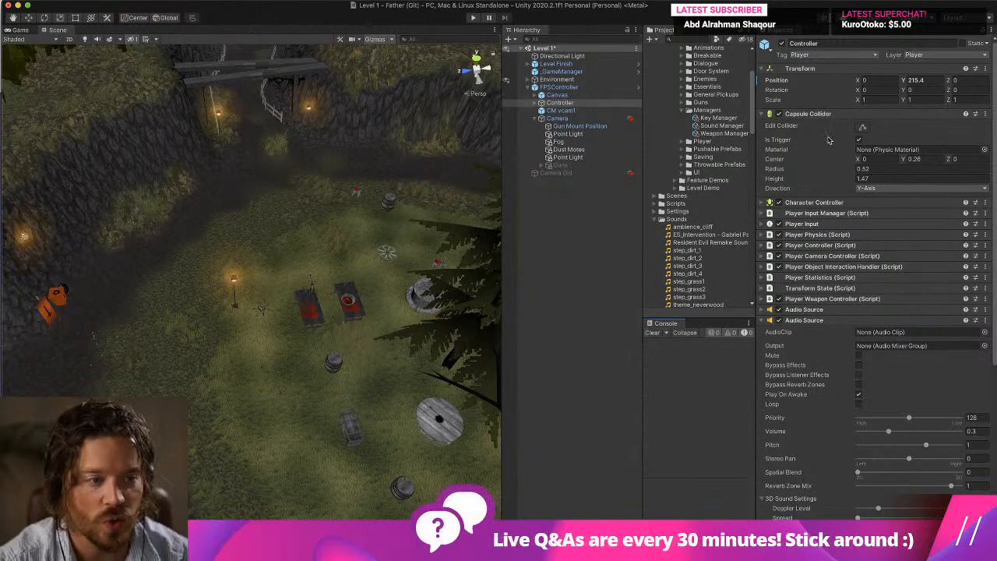
{"action": "left_click", "coordinate": [824, 114]}
Set the volume of the Controller's second Audio Source to 0.1.
{"action": "left_click", "coordinate": [721, 126]}
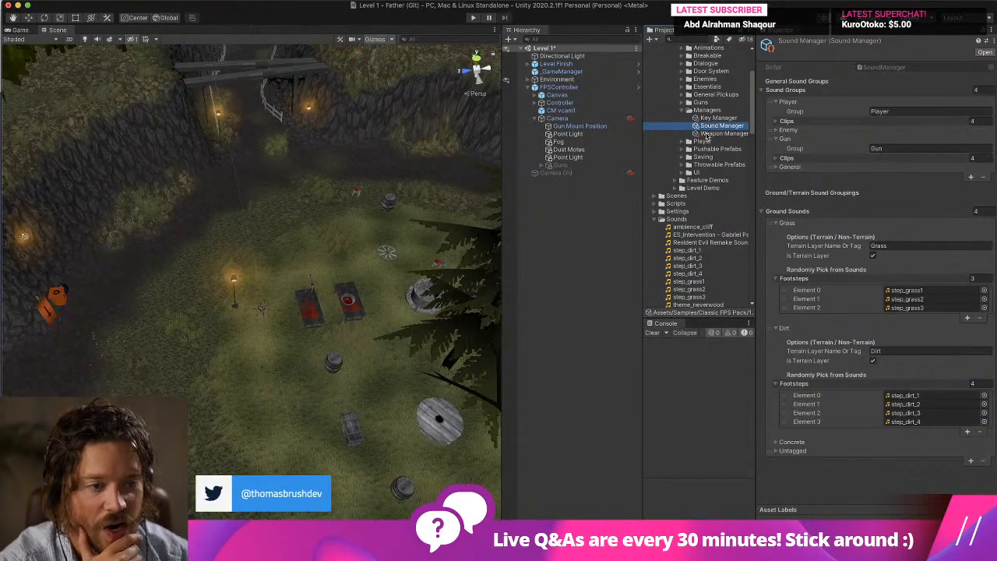
{"action": "left_click", "coordinate": [632, 126]}
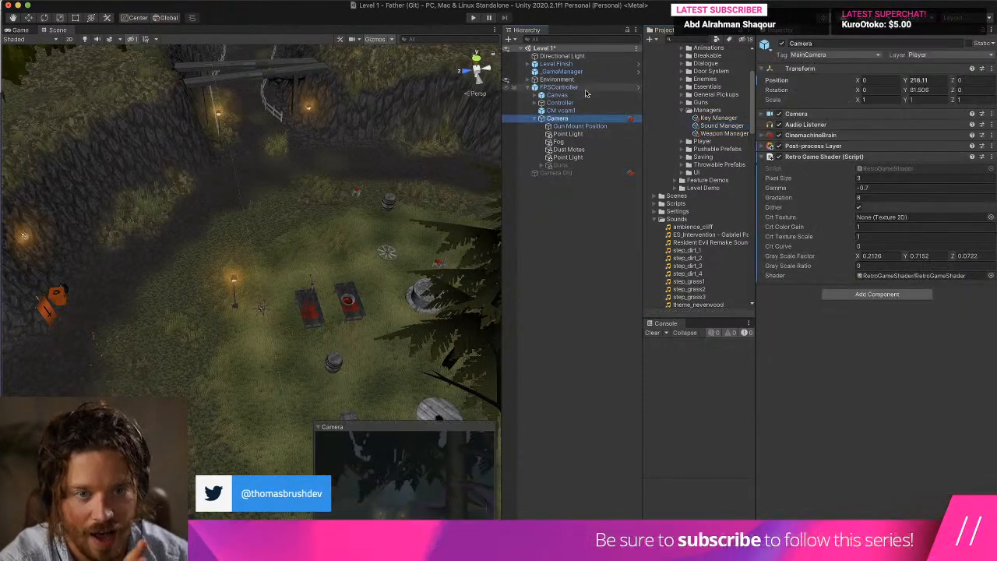
{"action": "left_click", "coordinate": [586, 88]}
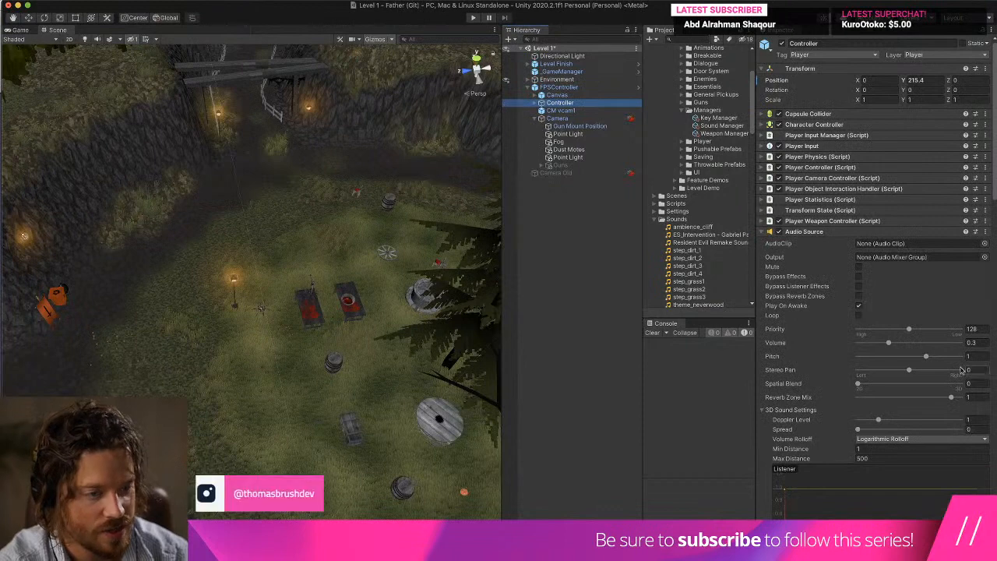
{"action": "left_click", "coordinate": [839, 234]}
{"action": "left_click", "coordinate": [837, 242]}
{"action": "left_click", "coordinate": [835, 254]}
{"action": "left_click", "coordinate": [829, 246]}
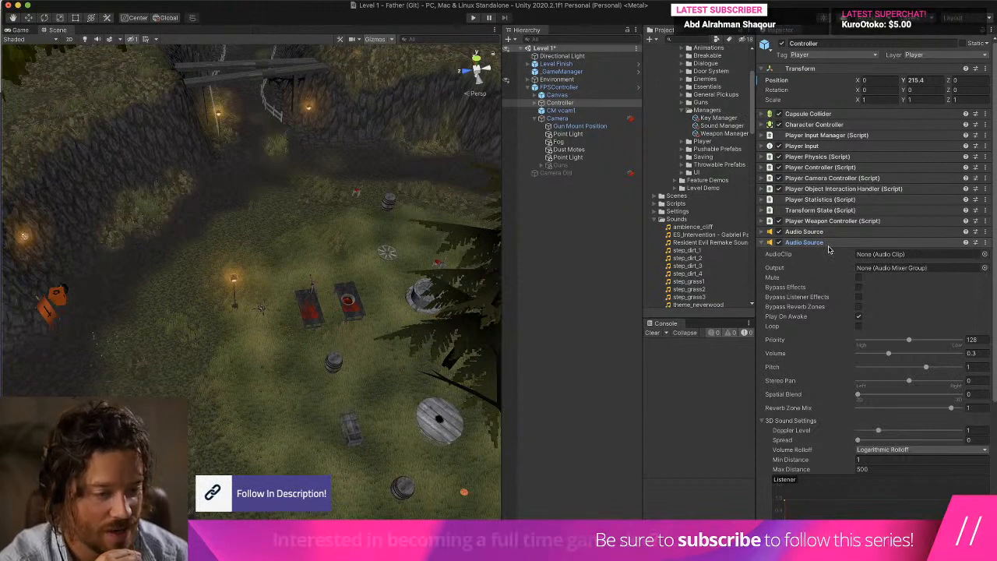
{"action": "left_click", "coordinate": [970, 353]}
{"action": "type", "text": "0.1"}
{"action": "key", "text": "Return"}
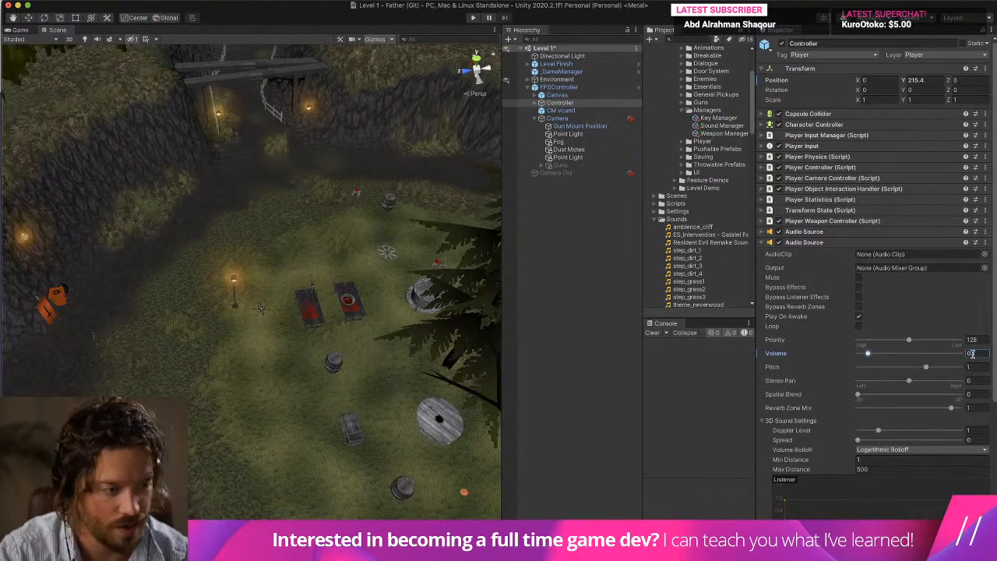
Run the level, walk through the grass to check the footstep volume and stop the run.
{"action": "left_click", "coordinate": [474, 17]}
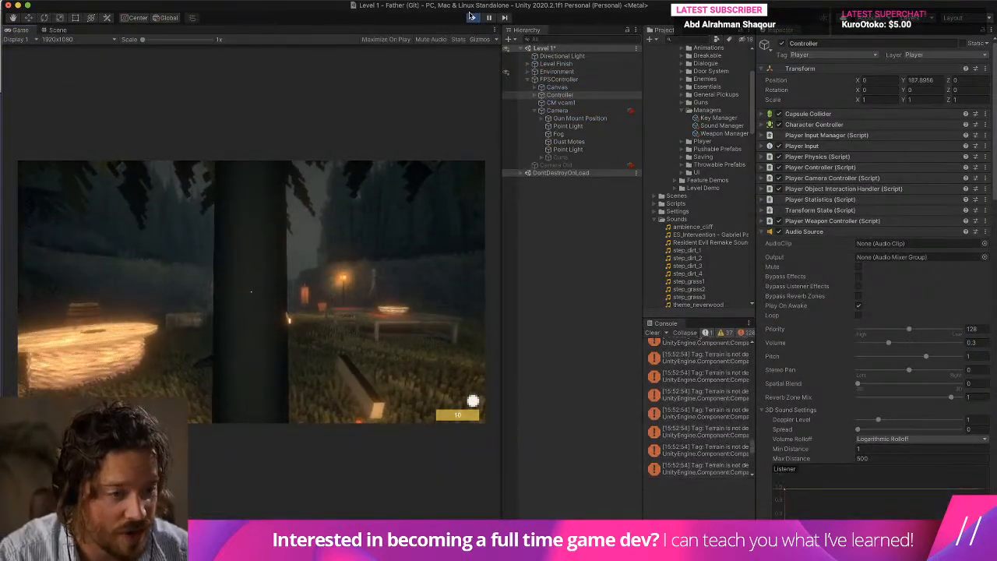
{"action": "key", "text": "s"}
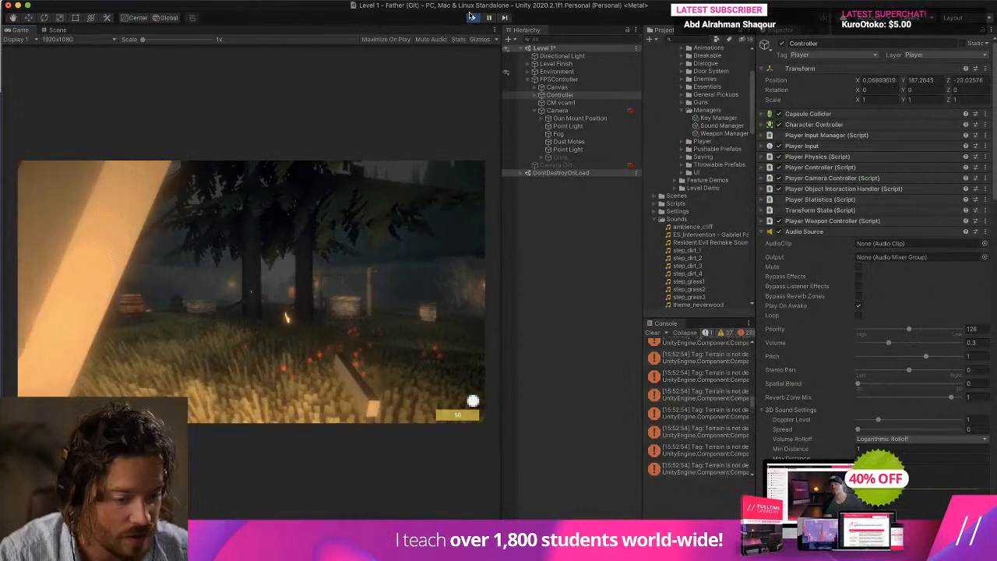
{"action": "left_click", "coordinate": [471, 16]}
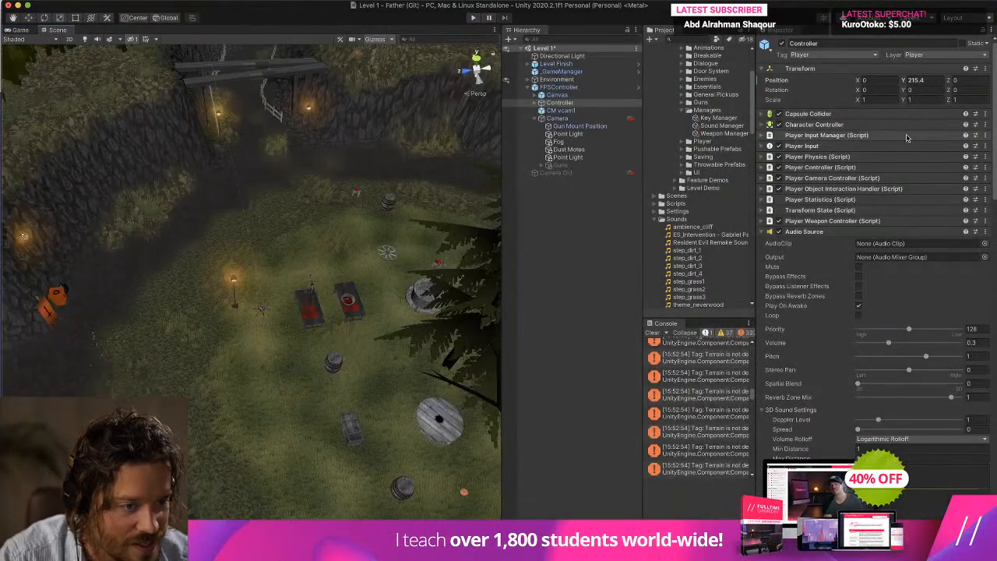
Examine the Controller's Player Controller, Player Camera Controller, Player Object Interaction Handler, Character Controller, Player Input Manager and Player Input settings.
{"action": "left_click", "coordinate": [859, 167]}
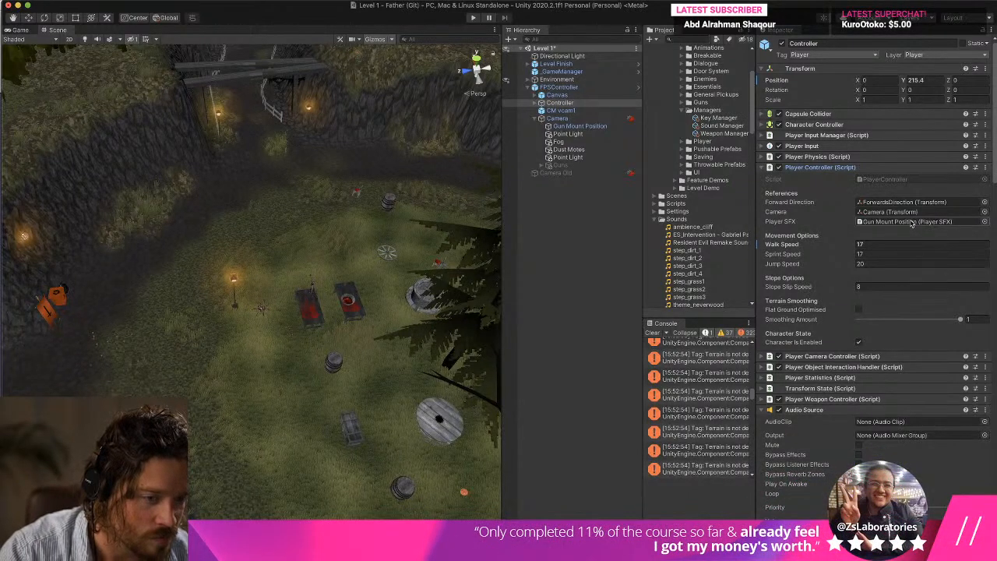
{"action": "left_click", "coordinate": [830, 168]}
{"action": "left_click", "coordinate": [829, 178]}
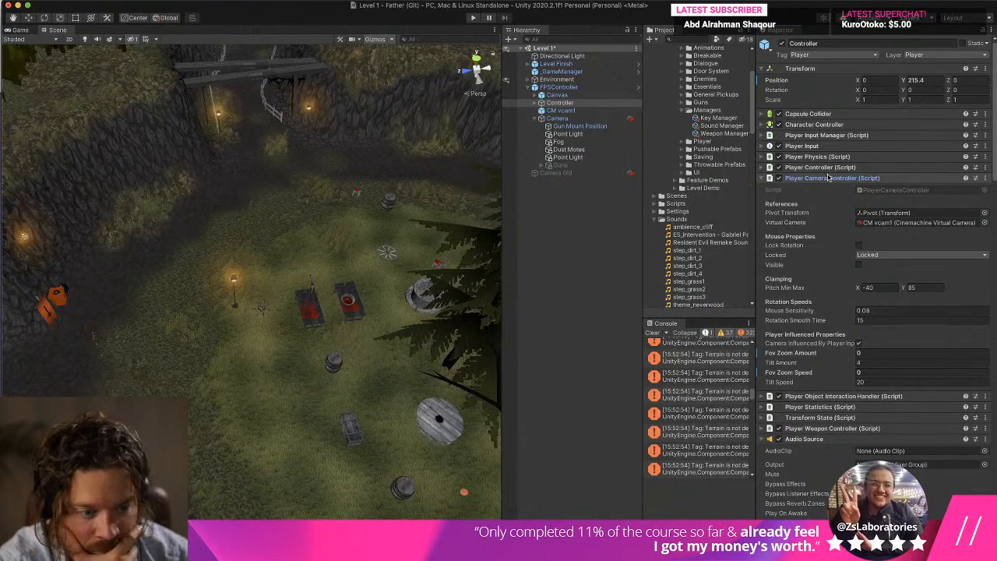
{"action": "left_click", "coordinate": [829, 178]}
{"action": "left_click", "coordinate": [825, 188]}
{"action": "left_click", "coordinate": [824, 189]}
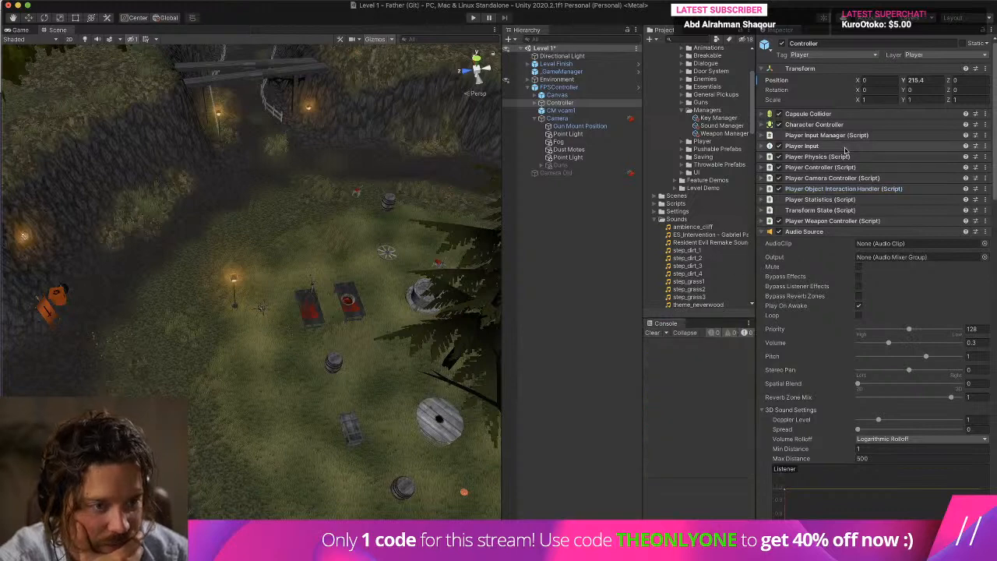
{"action": "left_click", "coordinate": [816, 124]}
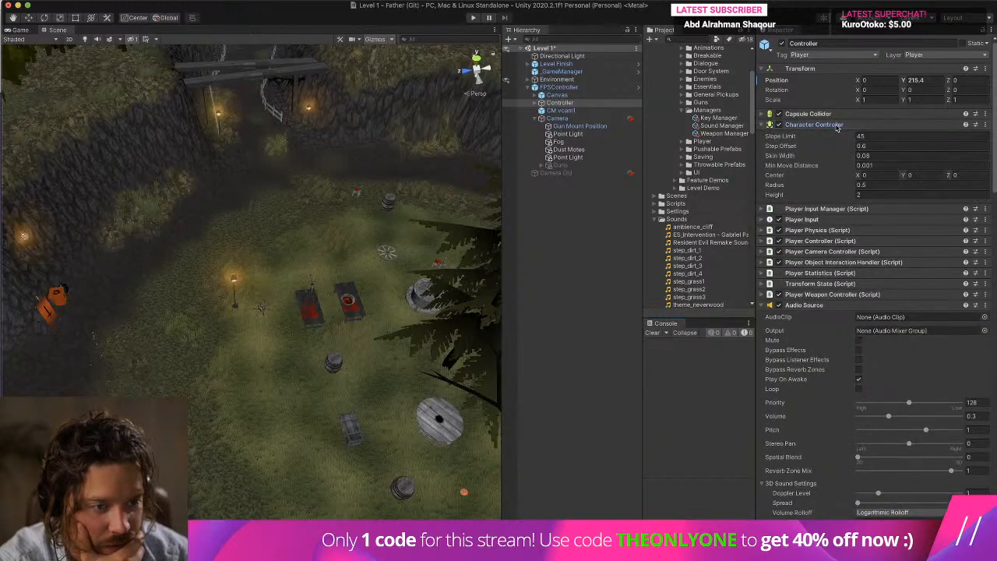
{"action": "left_click", "coordinate": [816, 124]}
{"action": "left_click", "coordinate": [833, 135]}
{"action": "left_click", "coordinate": [832, 135]}
{"action": "left_click", "coordinate": [829, 146]}
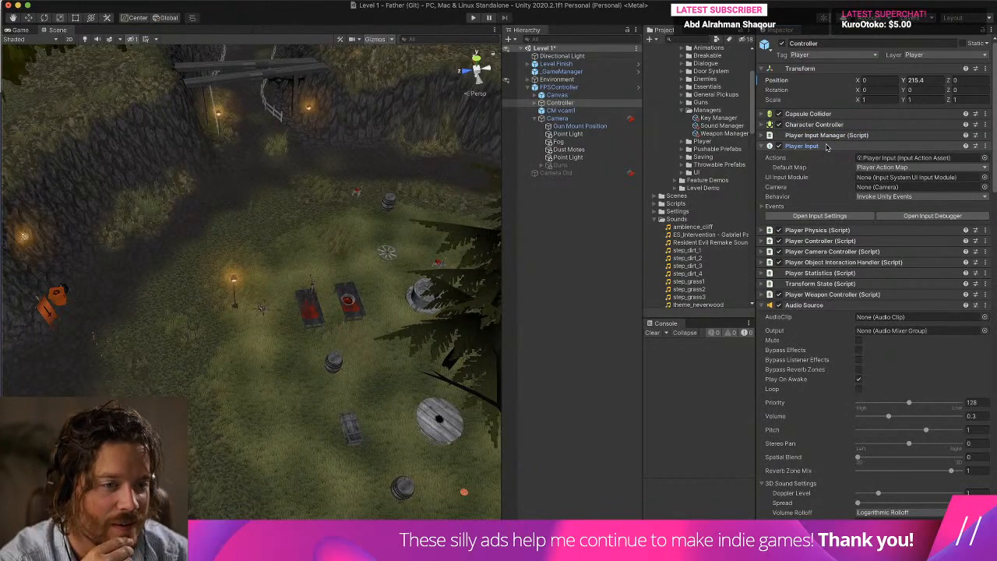
{"action": "left_click", "coordinate": [827, 146]}
Review the Grass ground sounds in the Sound Manager and clear the console.
{"action": "left_click", "coordinate": [735, 127]}
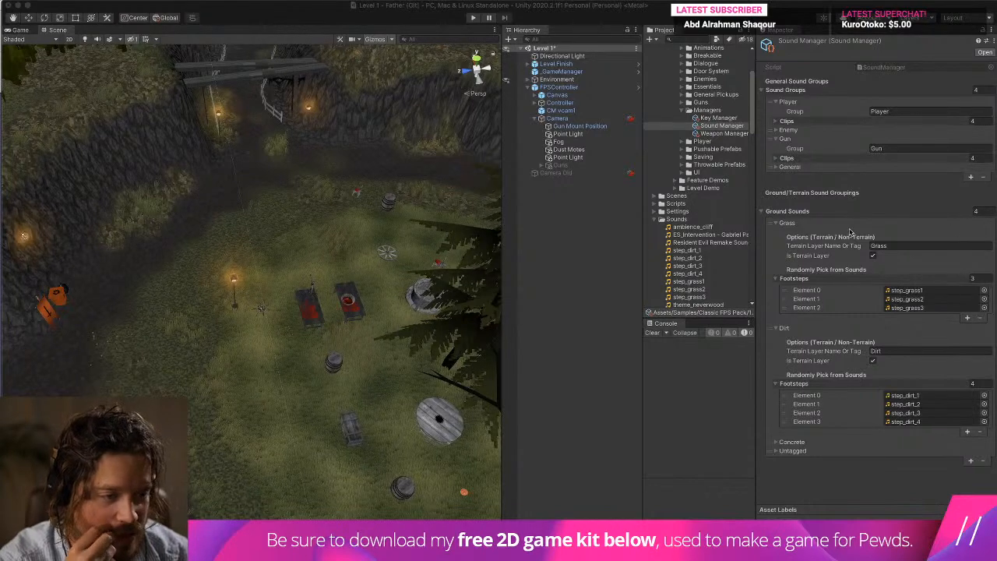
{"action": "left_click", "coordinate": [859, 270]}
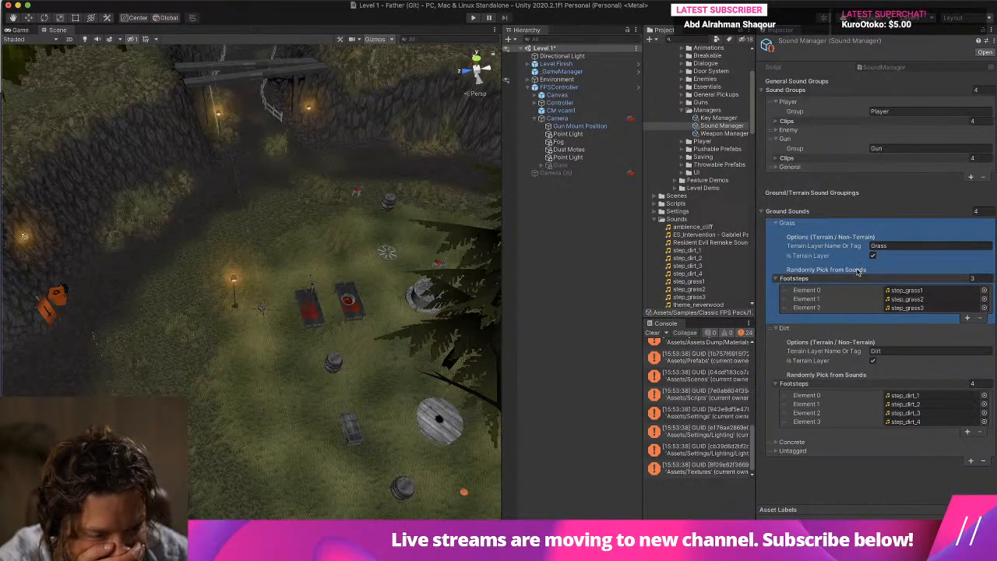
{"action": "left_click", "coordinate": [652, 334]}
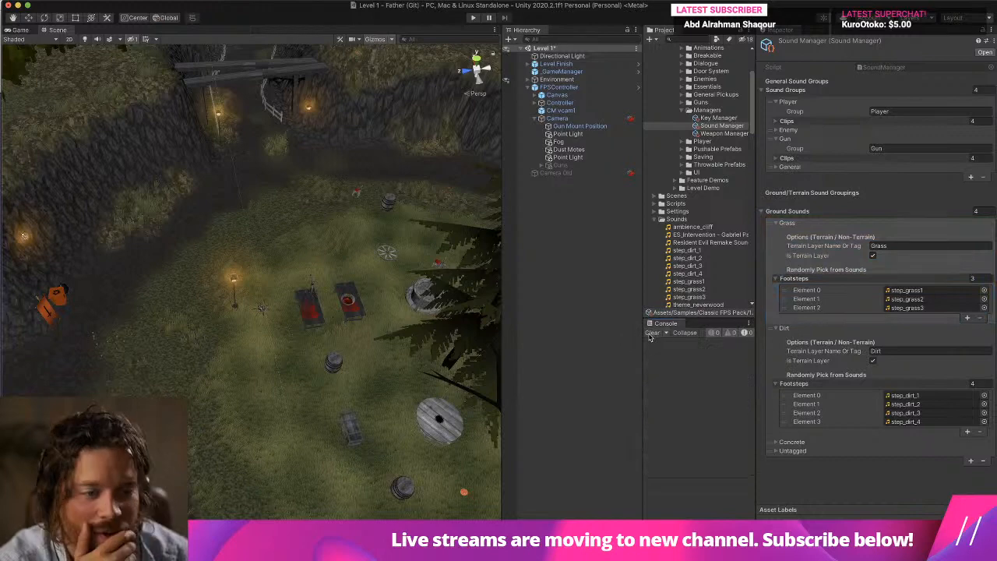
Inspect the settings of the Camera, CM vcam1, Level Finish, _GameManager, FPSController and Canvas objects in the scene.
{"action": "left_click", "coordinate": [599, 119]}
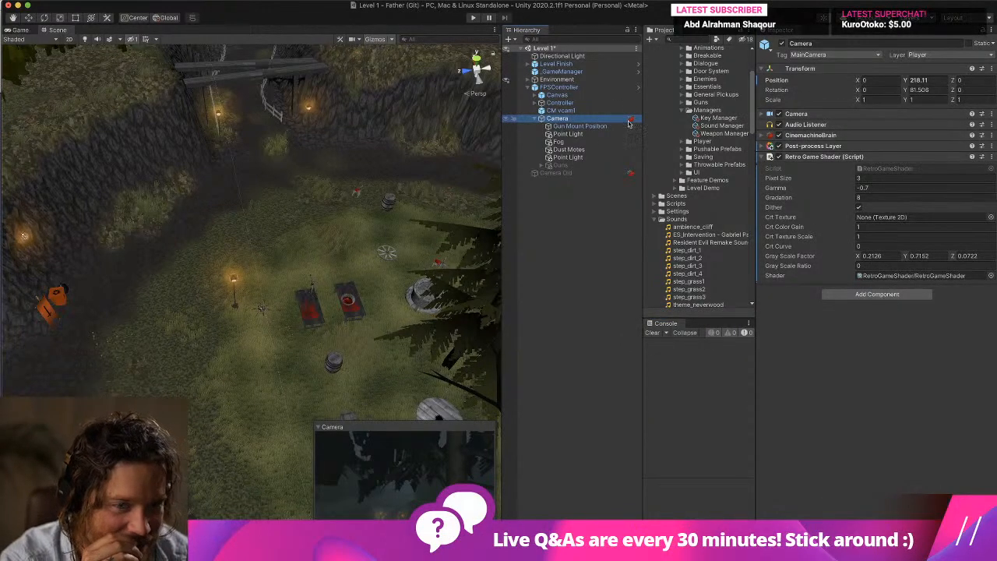
{"action": "left_click", "coordinate": [580, 112]}
{"action": "left_click", "coordinate": [577, 88]}
{"action": "left_click", "coordinate": [579, 64]}
{"action": "left_click", "coordinate": [579, 73]}
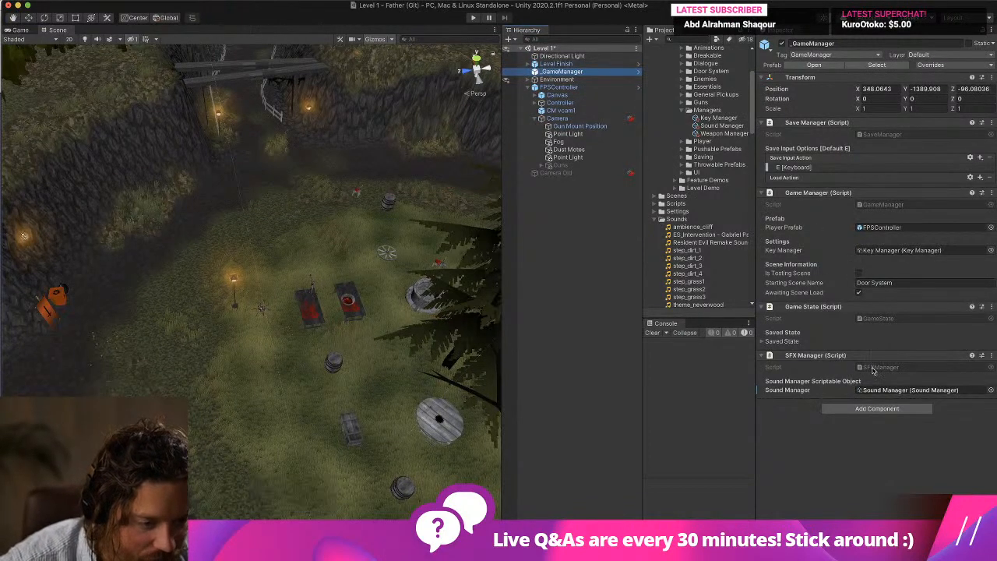
{"action": "left_click", "coordinate": [570, 120]}
{"action": "left_click", "coordinate": [564, 88]}
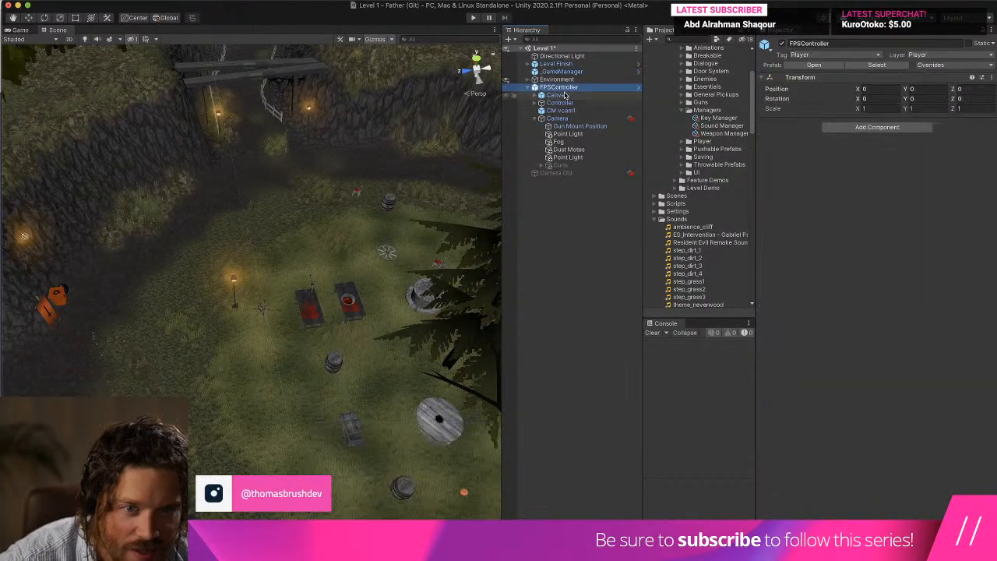
{"action": "left_click", "coordinate": [566, 95]}
Collapse the three Audio Source components on the Controller.
{"action": "left_click", "coordinate": [559, 102]}
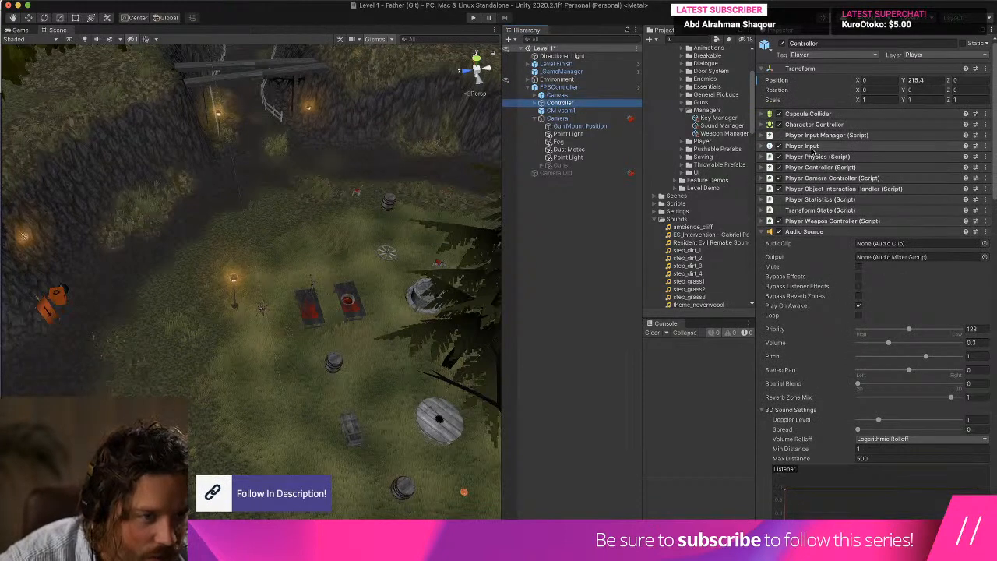
{"action": "left_click", "coordinate": [820, 231]}
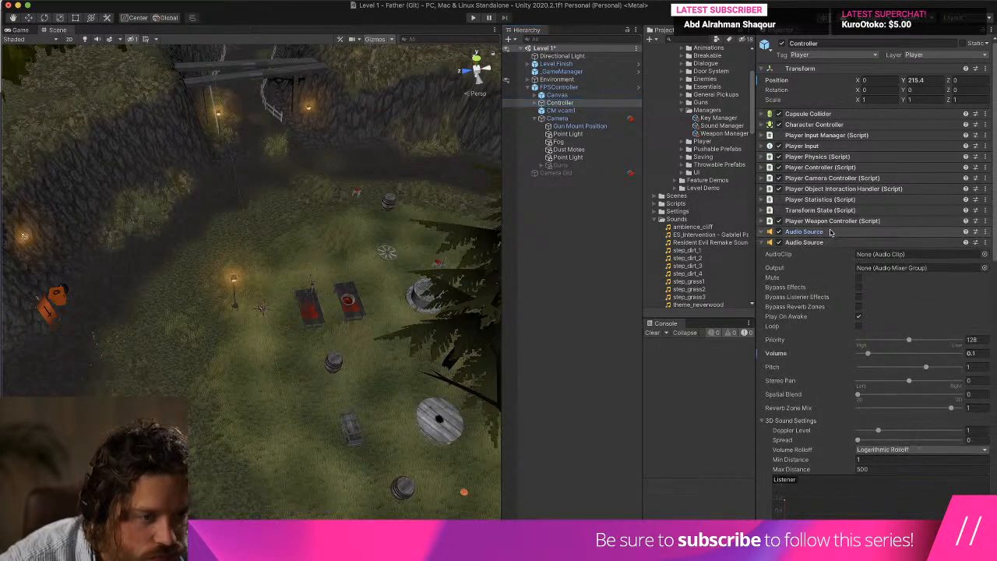
{"action": "left_click", "coordinate": [831, 243]}
{"action": "left_click", "coordinate": [832, 253]}
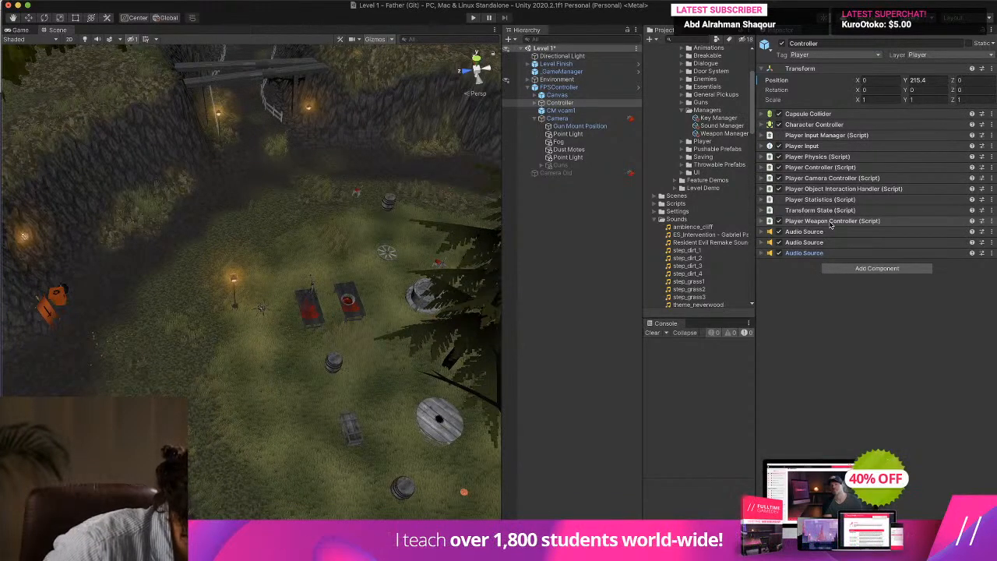
Examine the Controller's Player Input component, including its events, Player Action Map, default map and behavior options.
{"action": "left_click", "coordinate": [827, 145]}
{"action": "left_click", "coordinate": [769, 206]}
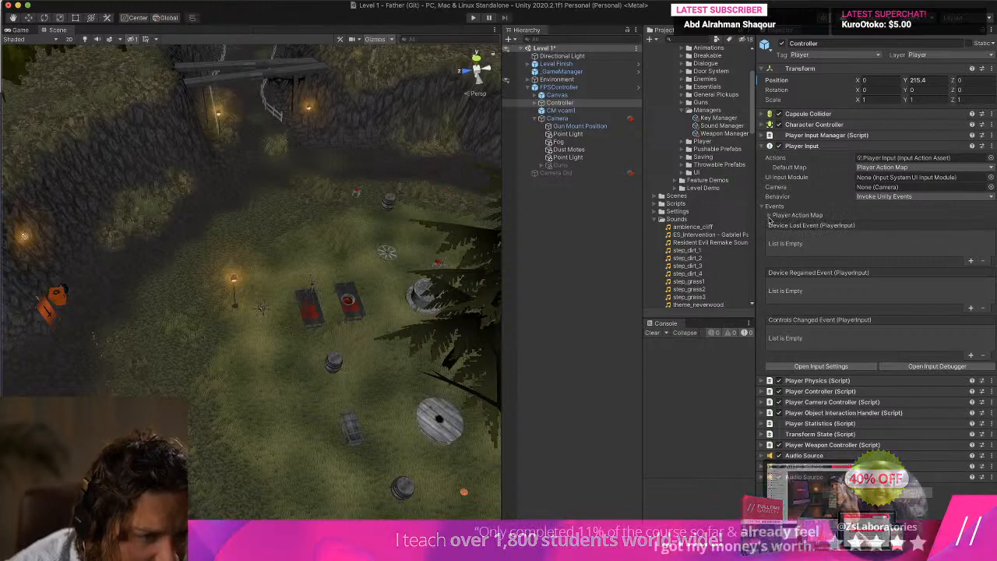
{"action": "left_click", "coordinate": [769, 215]}
{"action": "left_click", "coordinate": [770, 216]}
{"action": "left_click", "coordinate": [891, 168]}
{"action": "left_click", "coordinate": [890, 198]}
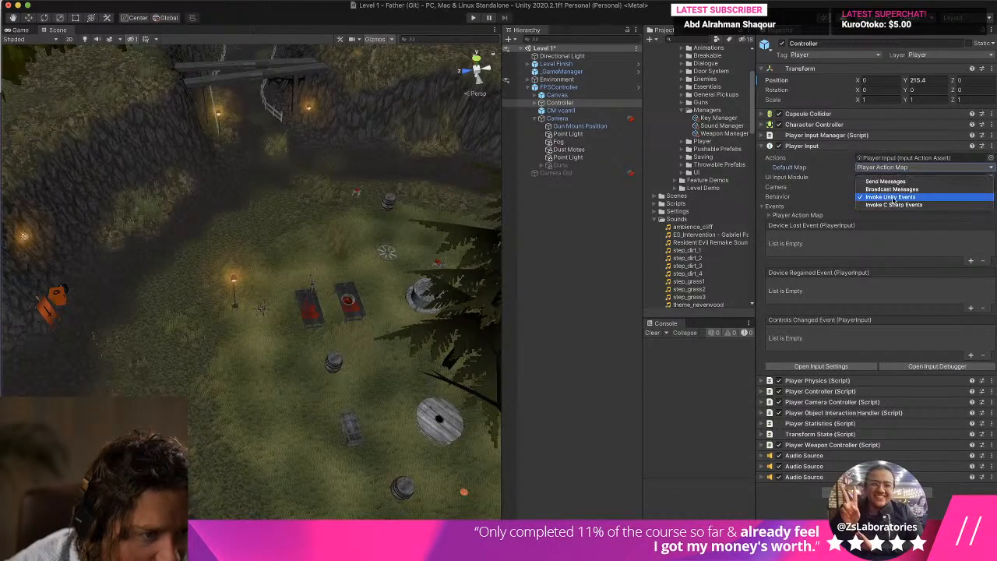
{"action": "left_click", "coordinate": [825, 204]}
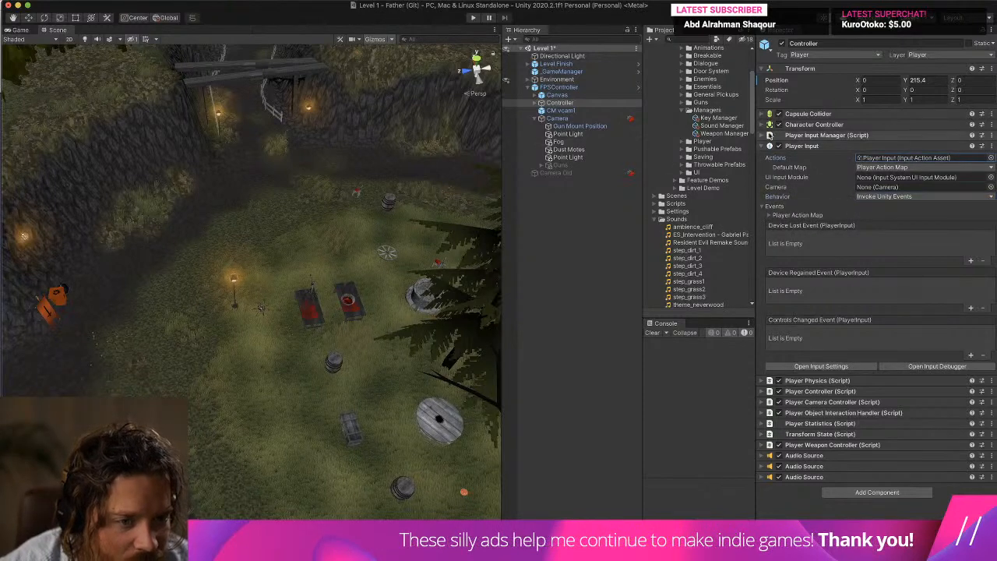
Look through the project's Player, Resources and Terrain folders for assets related to the player and its sounds.
{"action": "scroll", "coordinate": [740, 130], "scroll_direction": "up", "scroll_amount": 4}
{"action": "scroll", "coordinate": [740, 131], "scroll_direction": "down", "scroll_amount": 5}
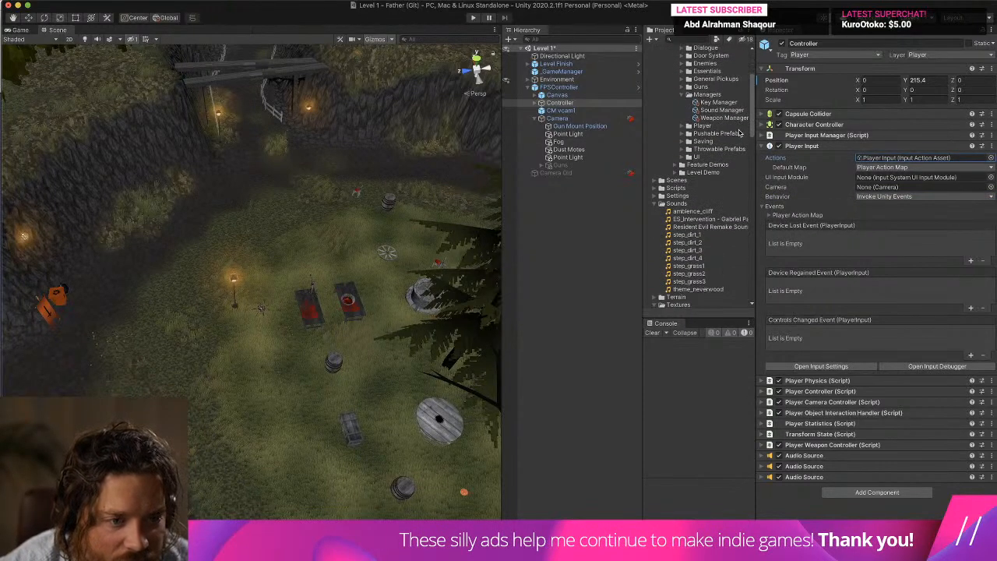
{"action": "left_click", "coordinate": [685, 126]}
{"action": "left_click", "coordinate": [682, 127]}
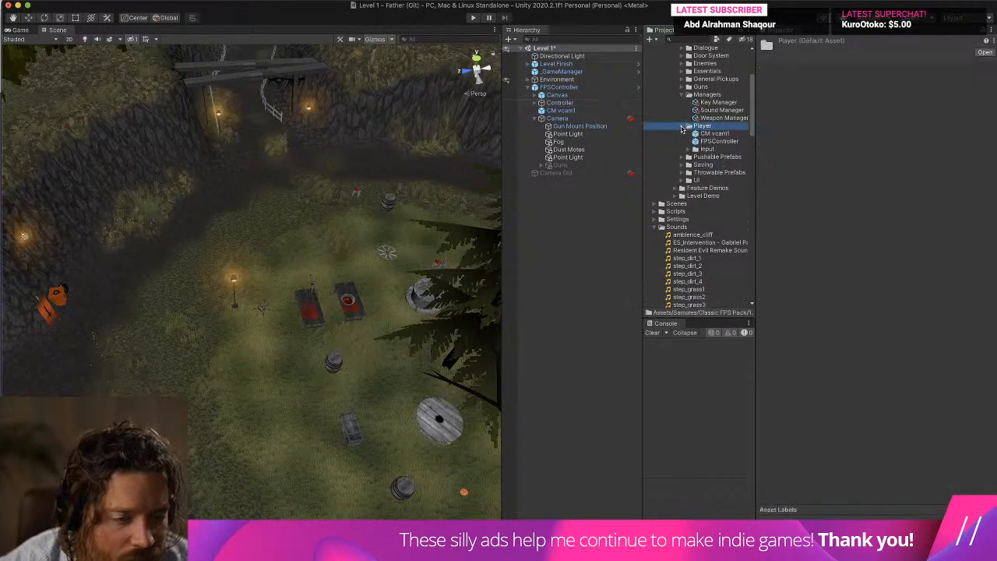
{"action": "scroll", "coordinate": [682, 132], "scroll_direction": "down", "scroll_amount": 15}
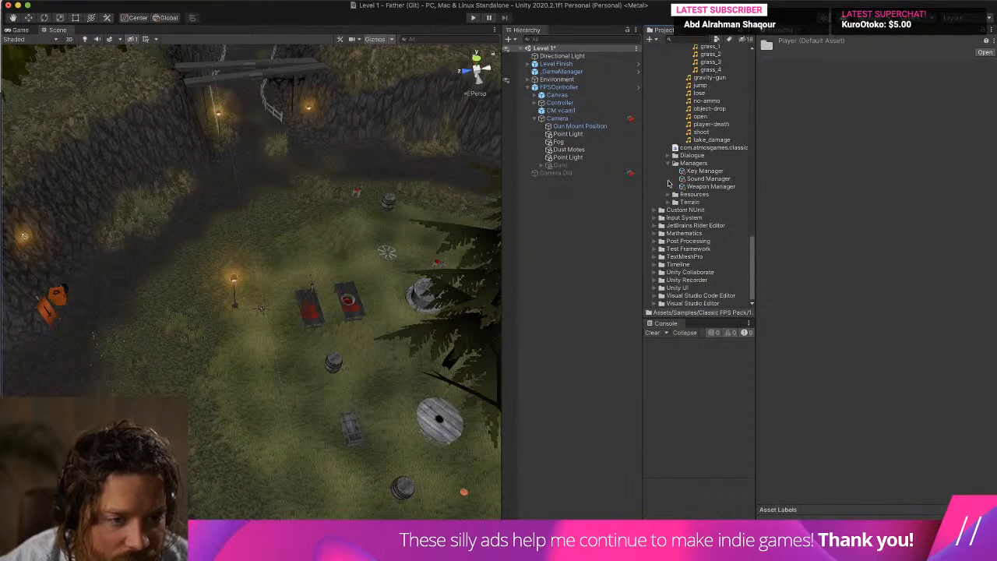
{"action": "left_click", "coordinate": [668, 195]}
{"action": "left_click", "coordinate": [668, 210]}
{"action": "left_click", "coordinate": [675, 203]}
{"action": "left_click", "coordinate": [674, 203]}
{"action": "left_click", "coordinate": [668, 195]}
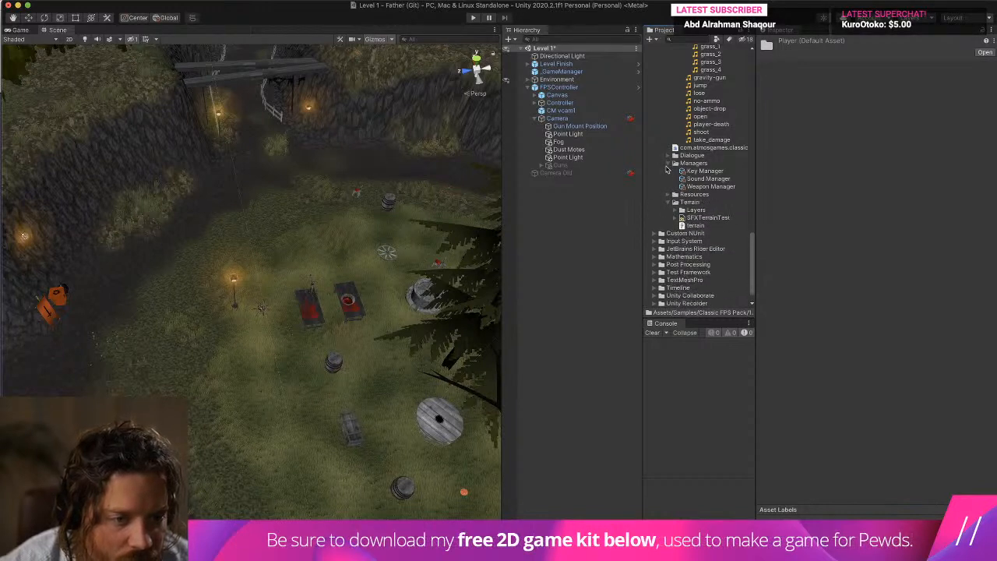
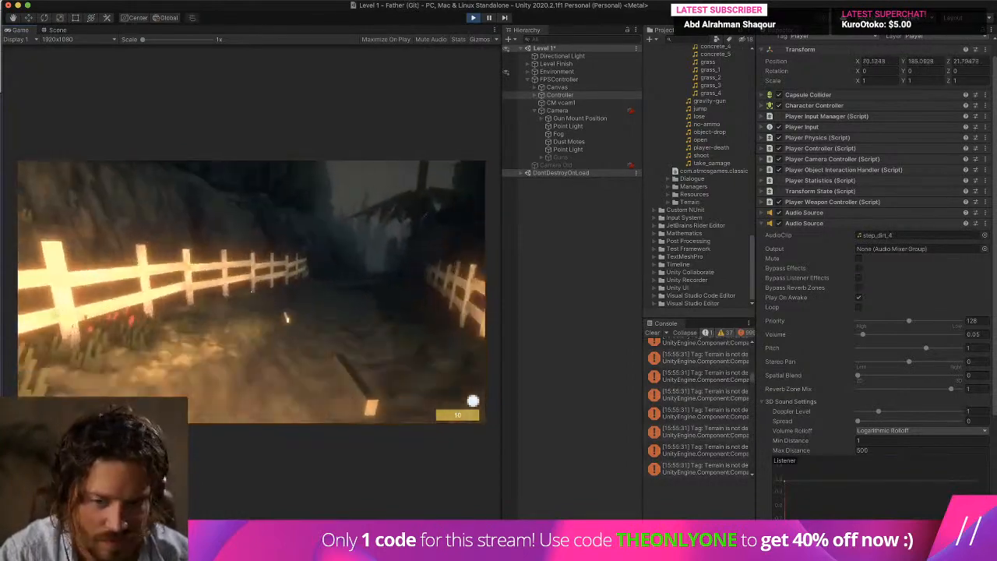
Set the footstep Audio Source's volume to 0.02 during play mode and walk through the level to test it.
{"action": "key", "text": "w"}
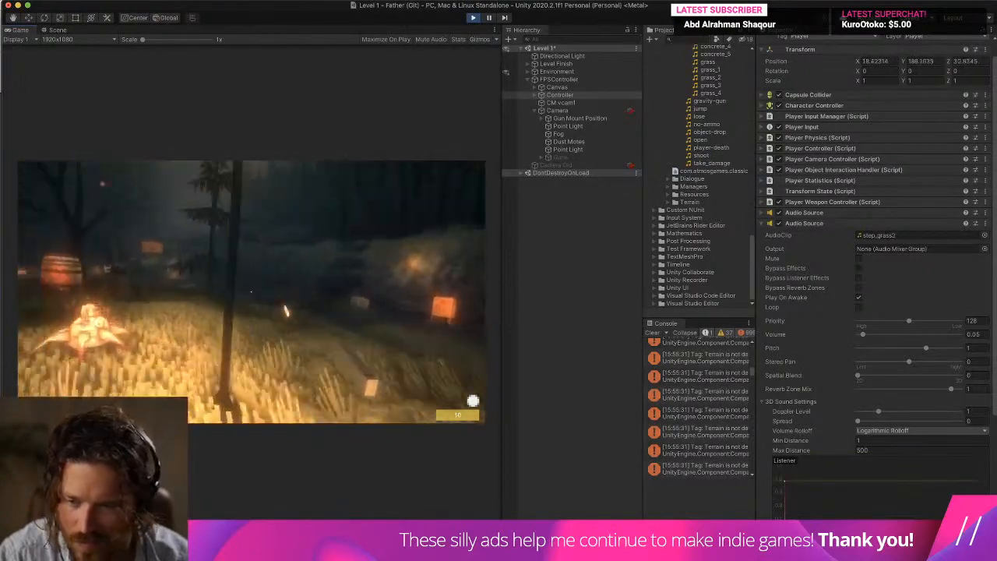
{"action": "left_click", "coordinate": [973, 335]}
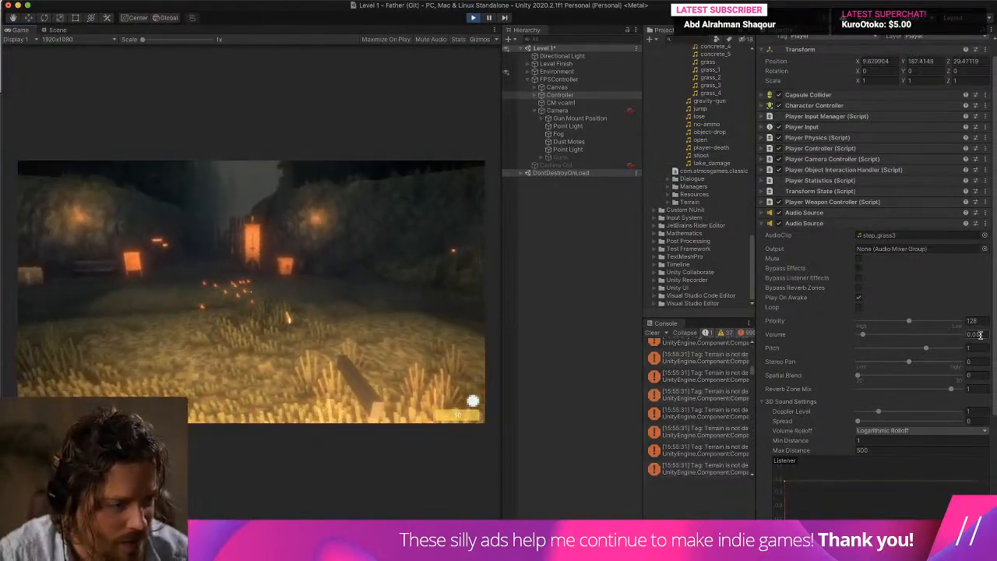
{"action": "type", "text": "0.02"}
{"action": "left_click", "coordinate": [436, 323]}
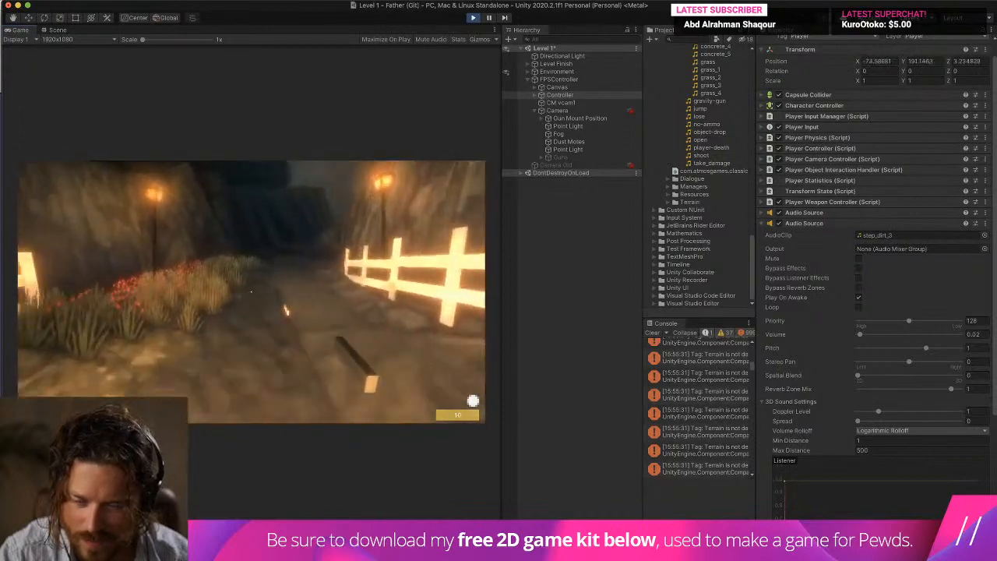
{"action": "key", "text": "w"}
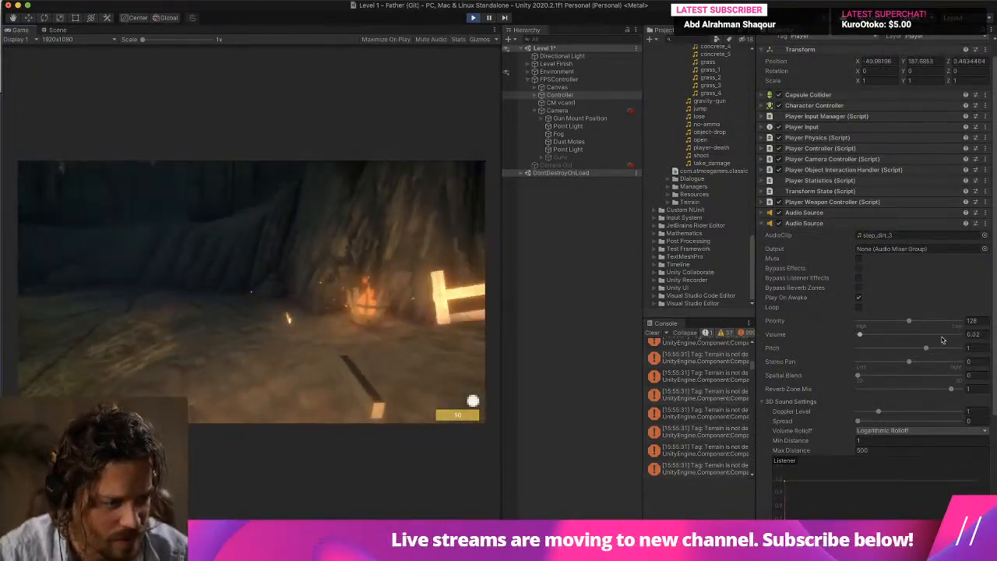
Set the running footstep Audio Source's volume to 0.03 and test it by walking over the dirt and grass areas.
{"action": "left_click", "coordinate": [973, 335]}
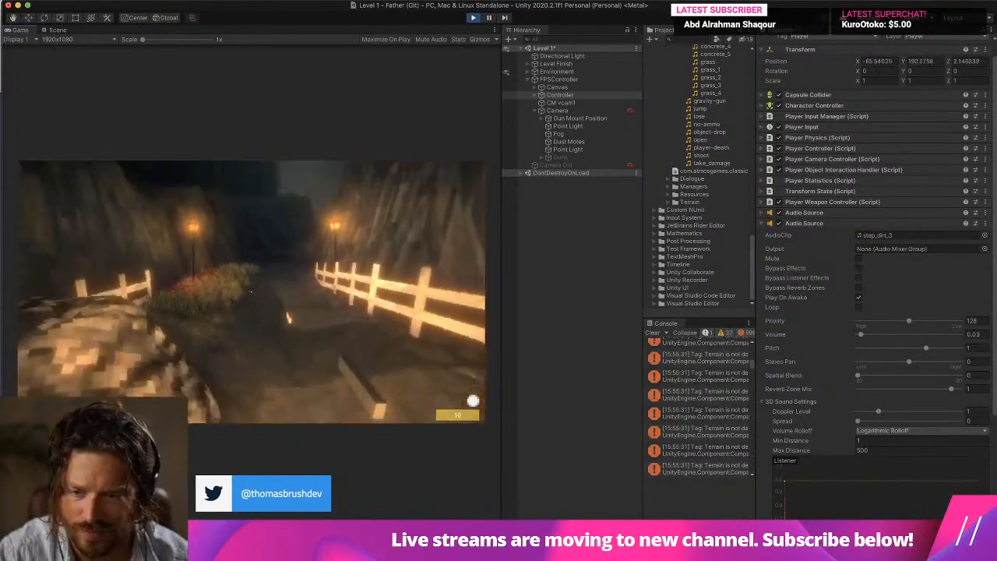
{"action": "key", "text": "w"}
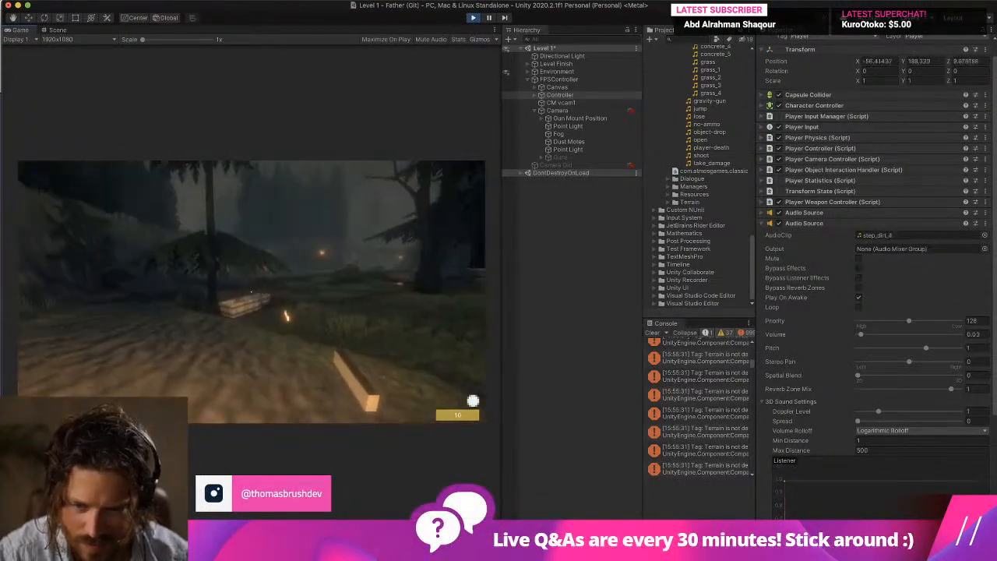
{"action": "key", "text": "w"}
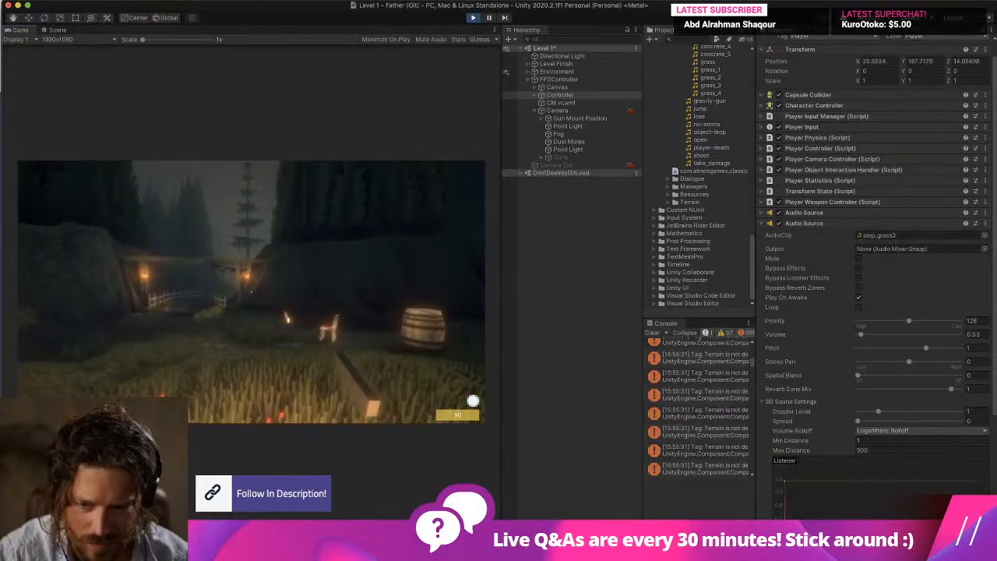
{"action": "key", "text": "w"}
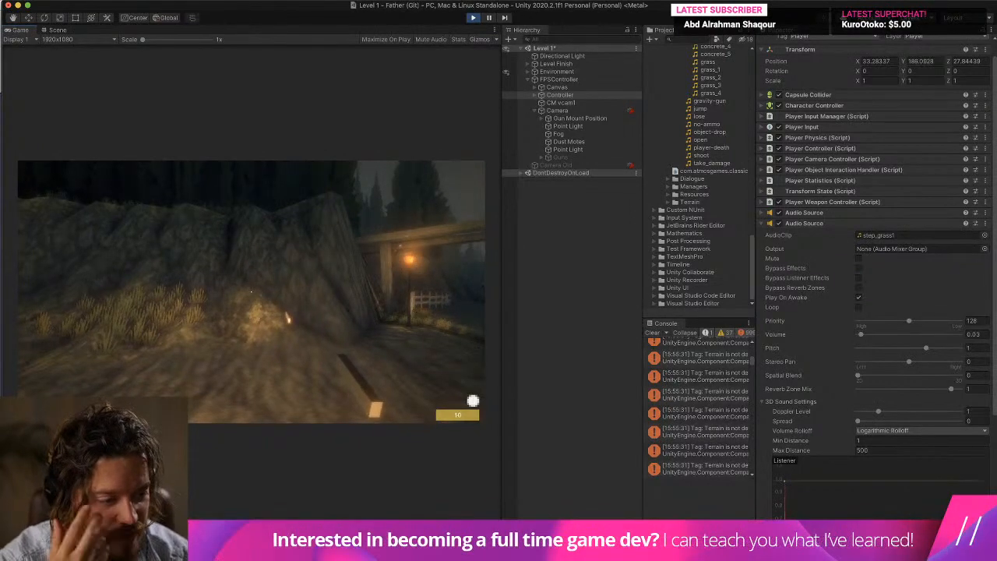
Exit play mode, set the Controller's Audio Source volume to 0.03 and save the scene.
{"action": "key", "text": "super+p"}
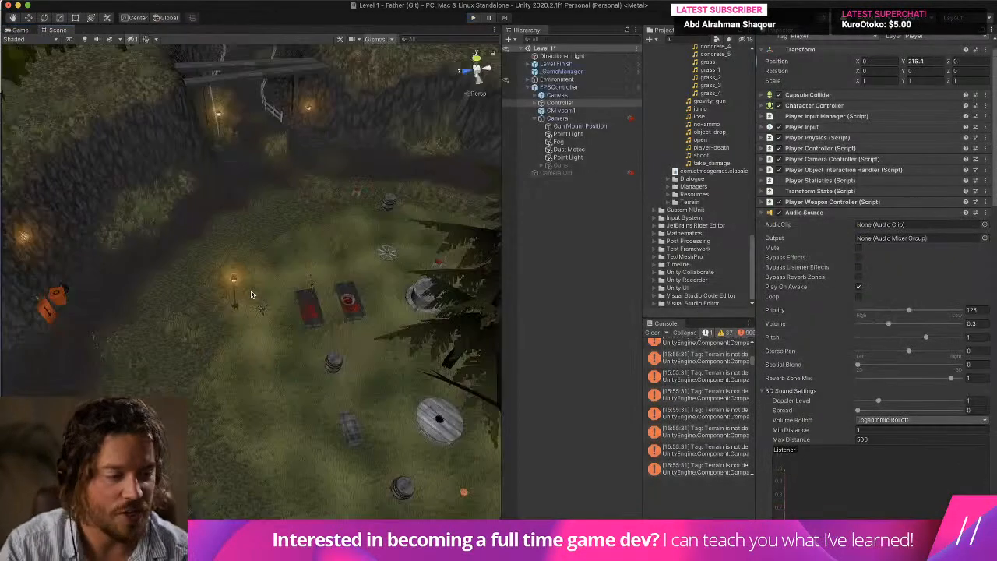
{"action": "left_click", "coordinate": [972, 324]}
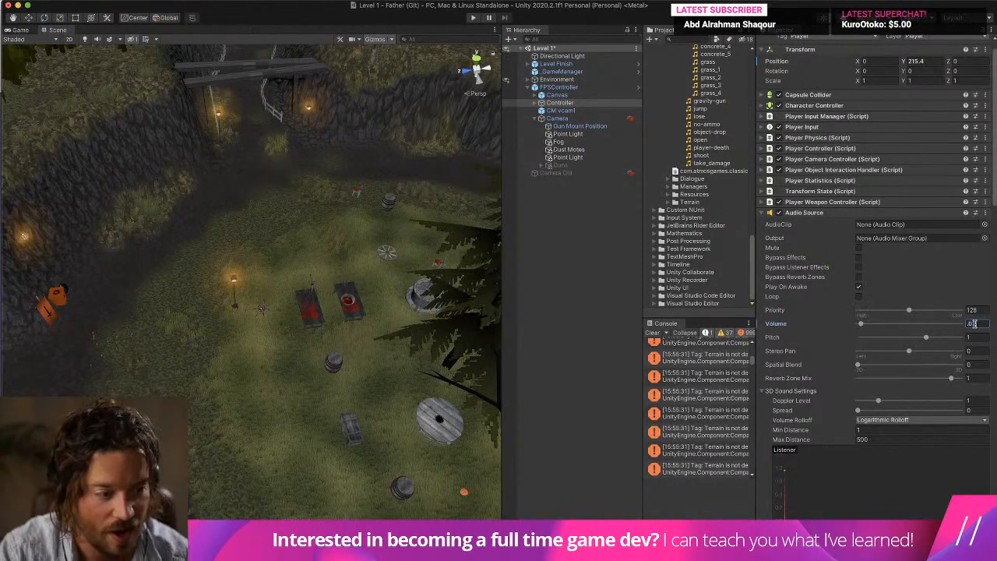
{"action": "key", "text": "Return"}
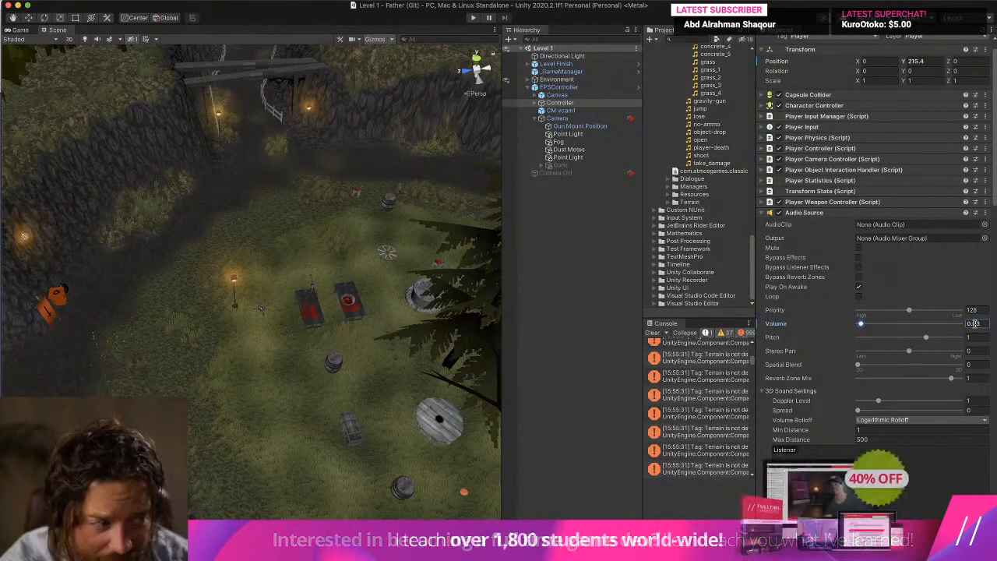
Clear the console and collapse the project's Sounds and Textures folders.
{"action": "left_click", "coordinate": [652, 333]}
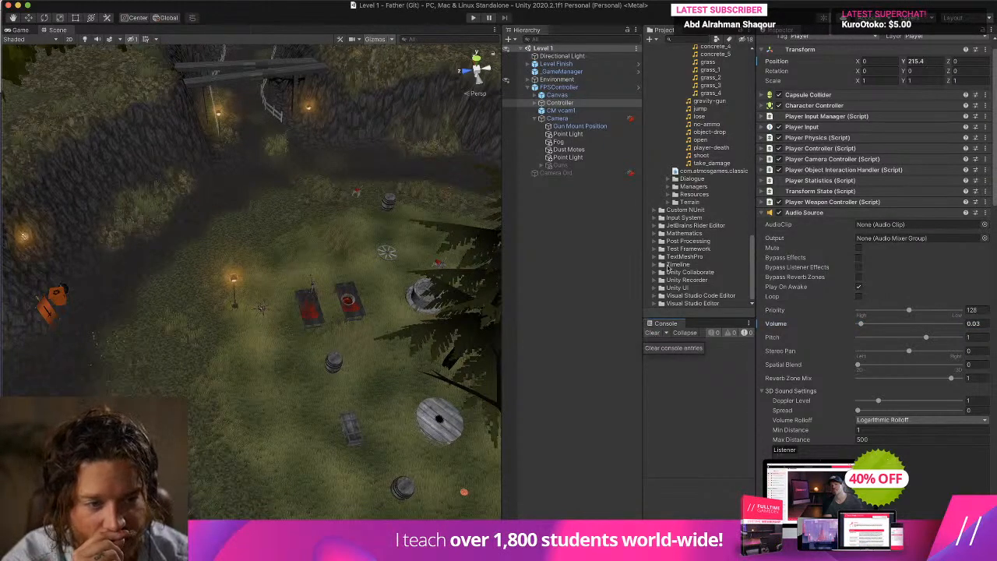
{"action": "scroll", "coordinate": [661, 186], "scroll_direction": "up", "scroll_amount": 10}
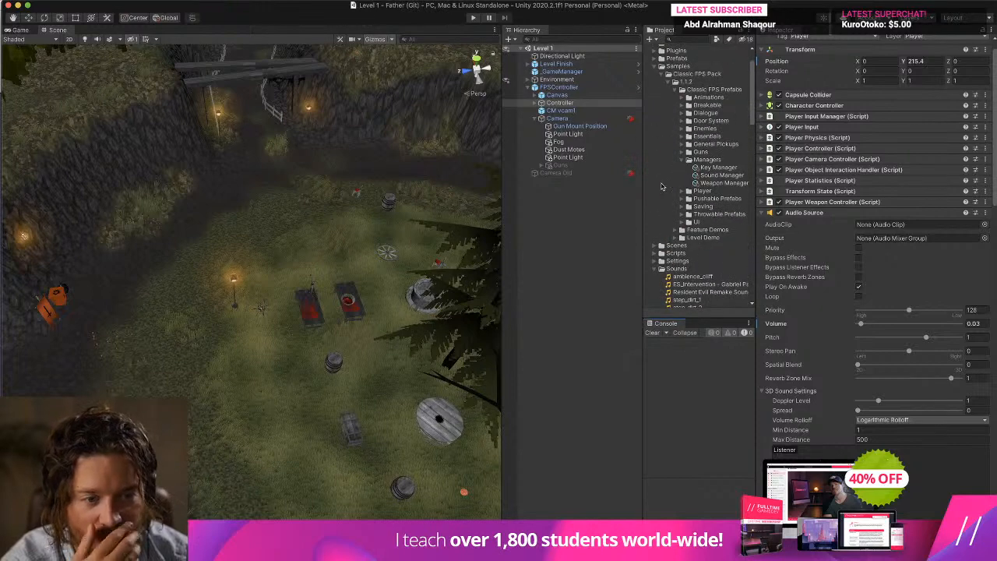
{"action": "scroll", "coordinate": [661, 187], "scroll_direction": "down", "scroll_amount": 5}
{"action": "left_click", "coordinate": [654, 131]}
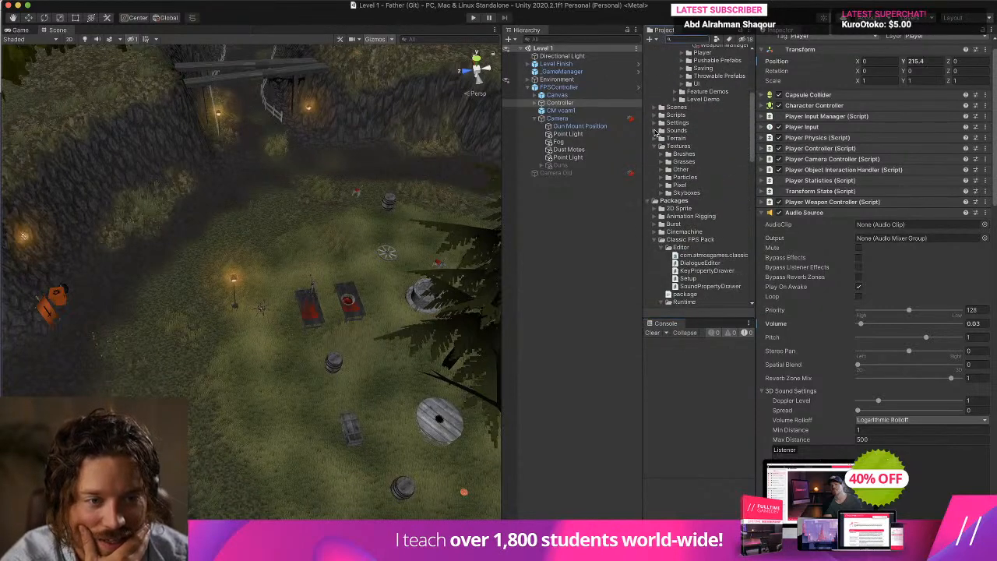
{"action": "left_click", "coordinate": [653, 147]}
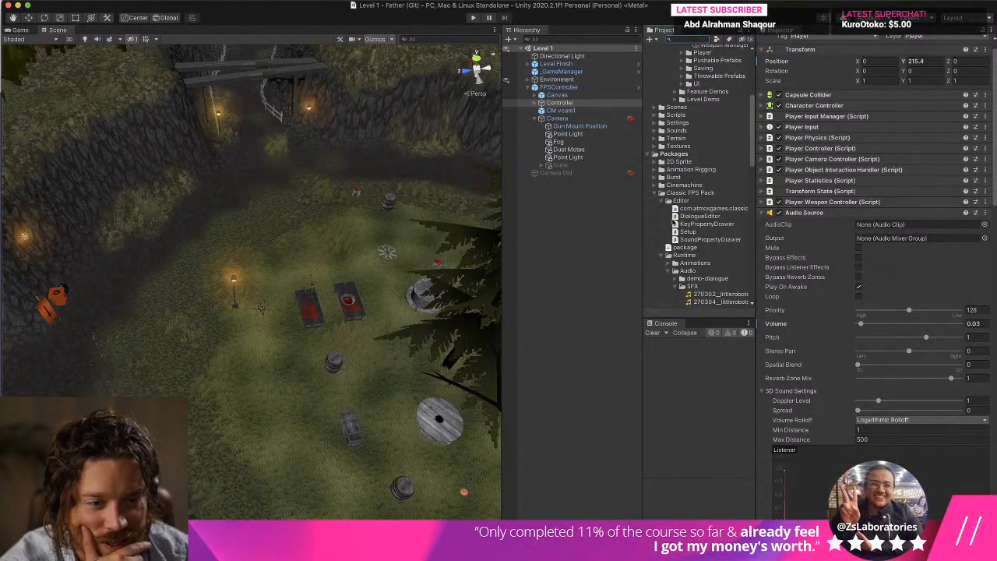
Collapse the SFX folder inside the Classic FPS Pack's runtime Audio folder.
{"action": "scroll", "coordinate": [672, 218], "scroll_direction": "down", "scroll_amount": 4}
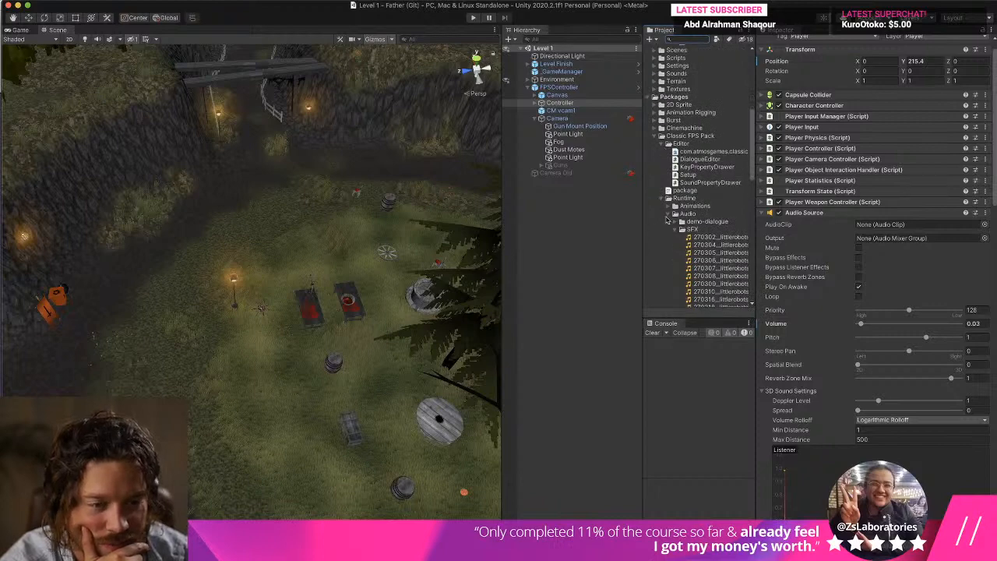
{"action": "left_click", "coordinate": [667, 215]}
{"action": "left_click", "coordinate": [667, 215]}
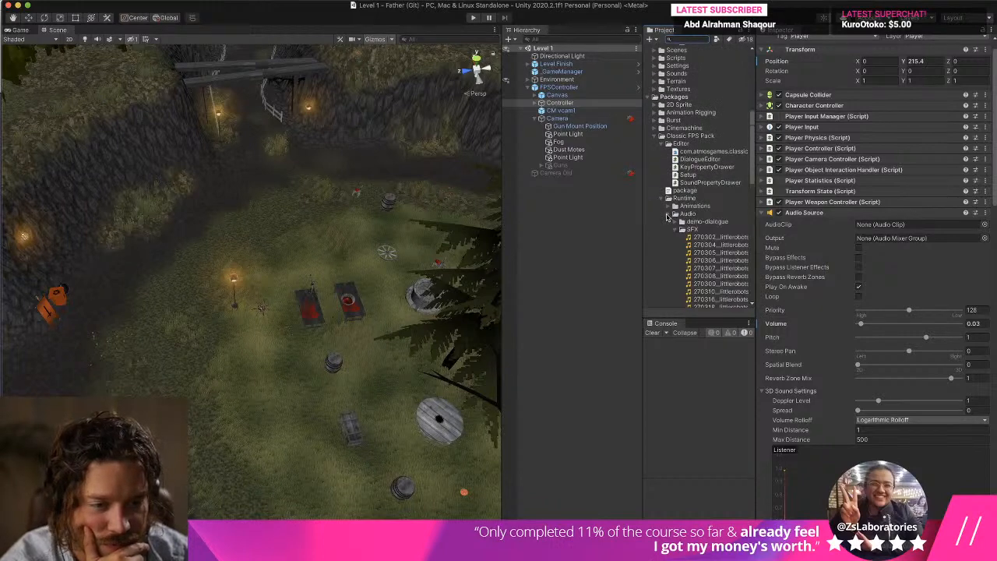
{"action": "left_click", "coordinate": [675, 229]}
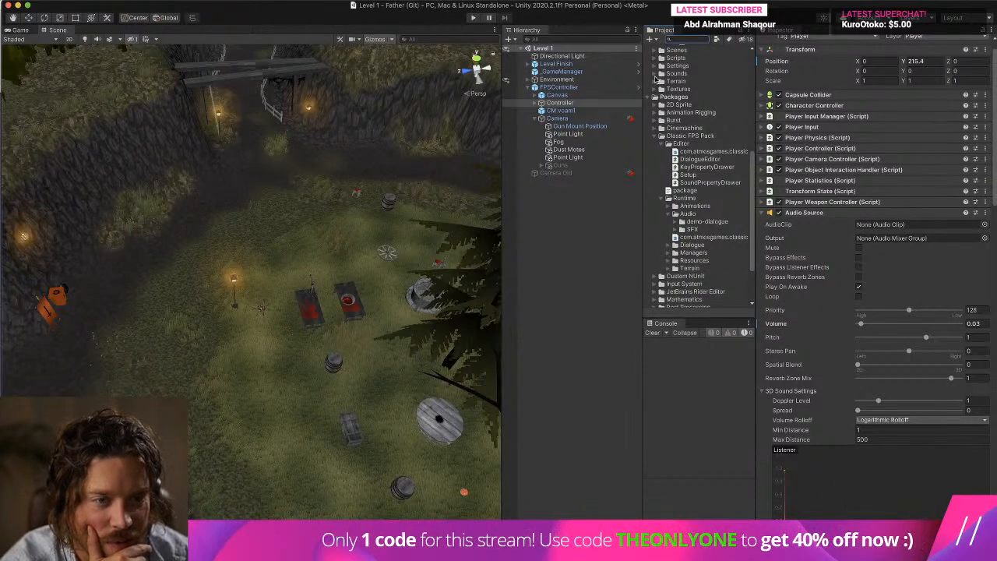
Check the scripts in the Scripts/Father folder and the Controller's Player Physics settings.
{"action": "scroll", "coordinate": [658, 75], "scroll_direction": "up", "scroll_amount": 1}
{"action": "left_click", "coordinate": [656, 64]}
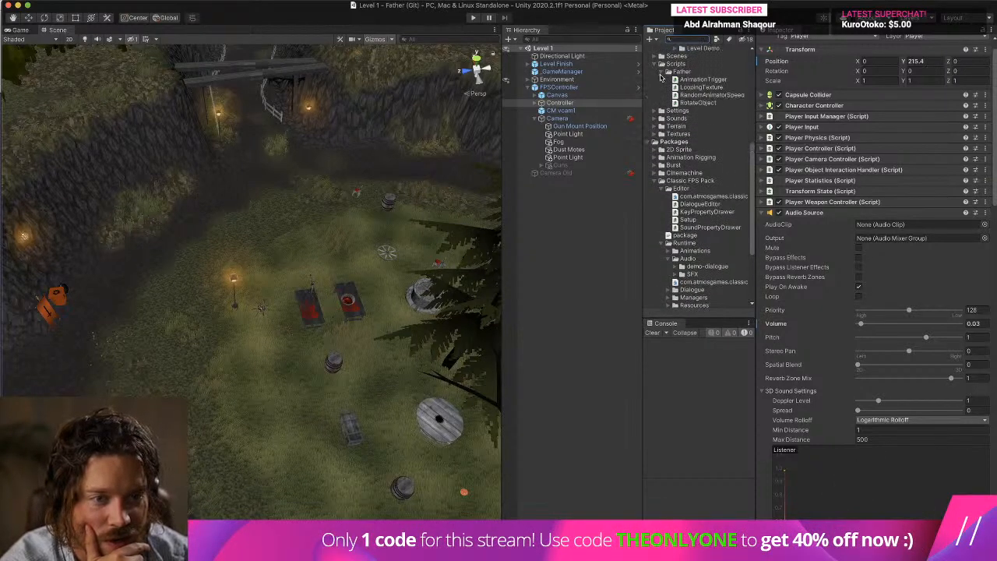
{"action": "left_click", "coordinate": [661, 73]}
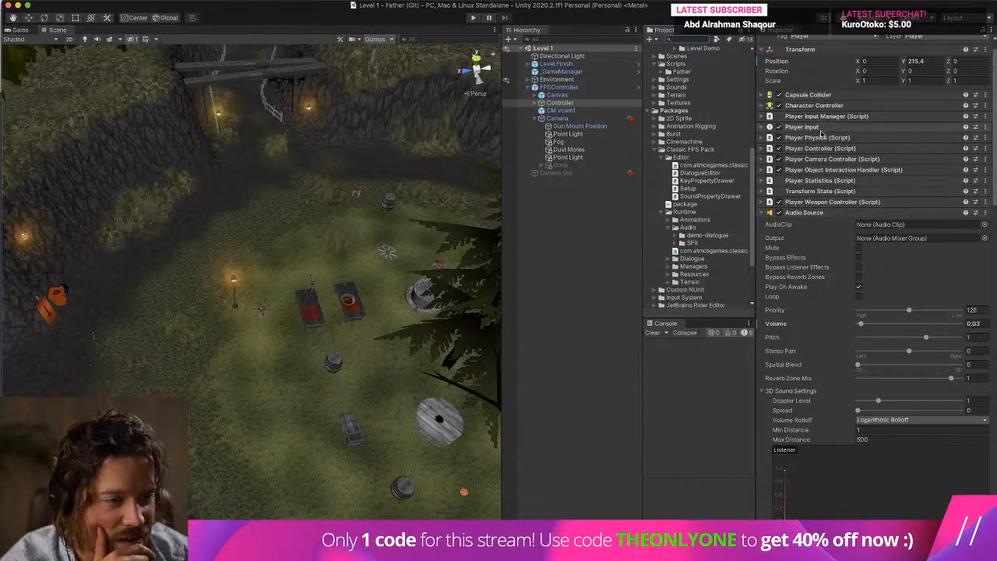
{"action": "left_click", "coordinate": [865, 137]}
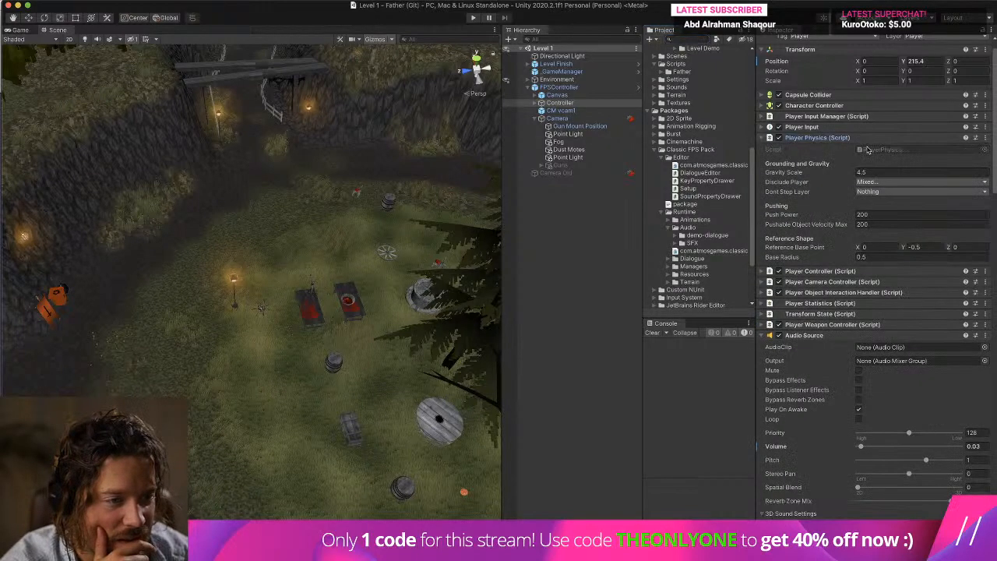
{"action": "left_click", "coordinate": [866, 140]}
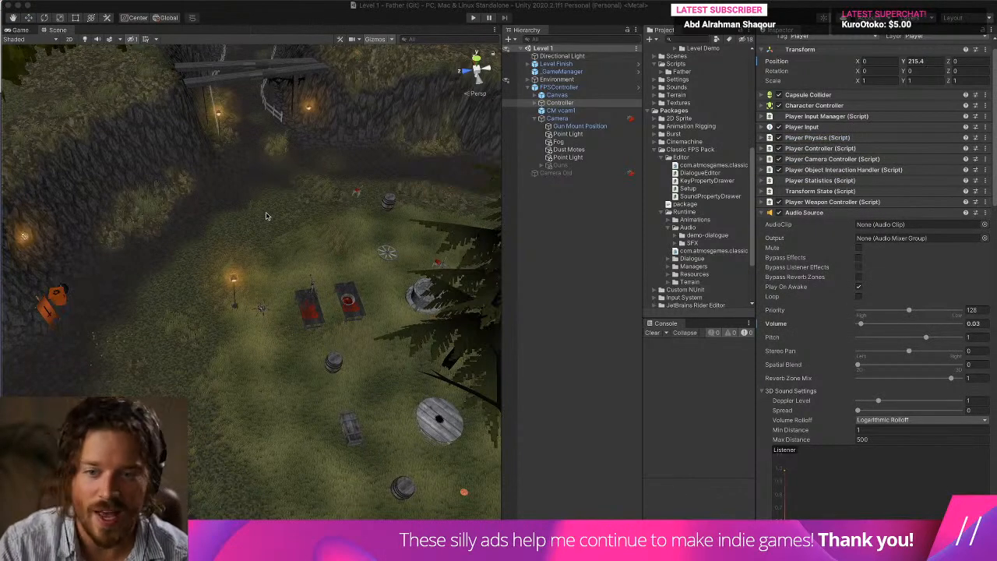
Switch to the browser, dismiss the Freesound donation notice and search the site for "stone step".
{"action": "key", "text": "super+Tab"}
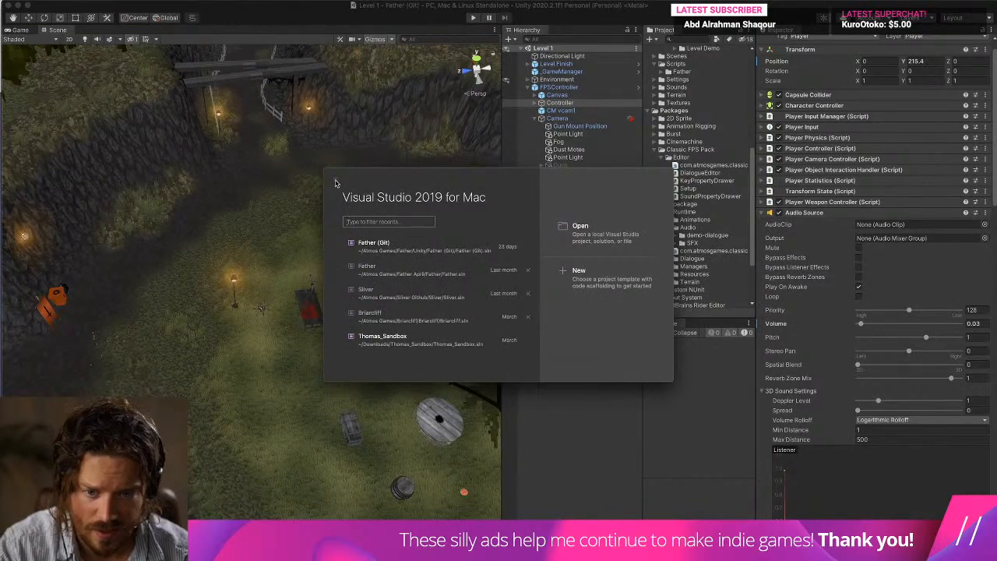
{"action": "key", "text": "super+Tab"}
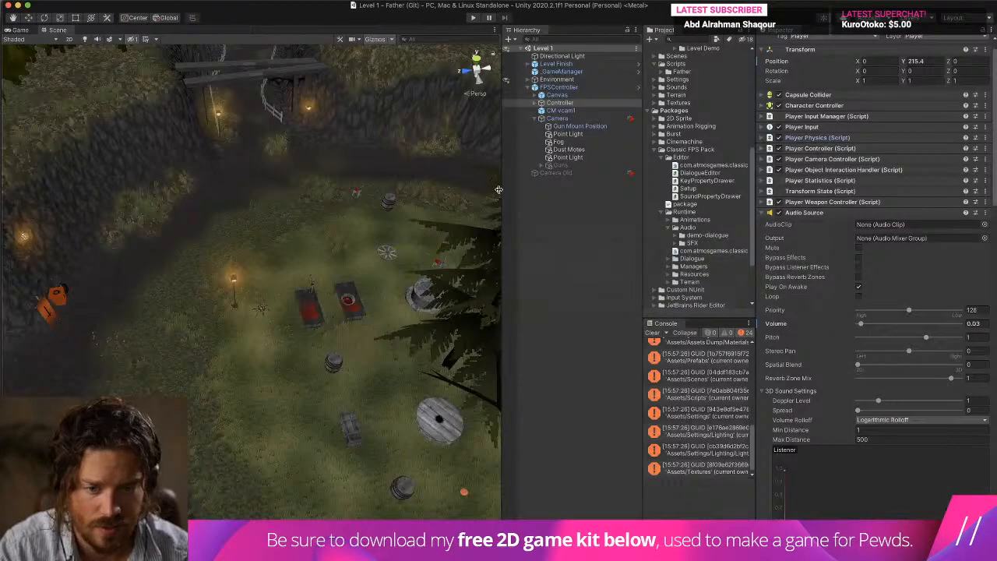
{"action": "key", "text": "super+Tab"}
{"action": "left_click", "coordinate": [532, 266]}
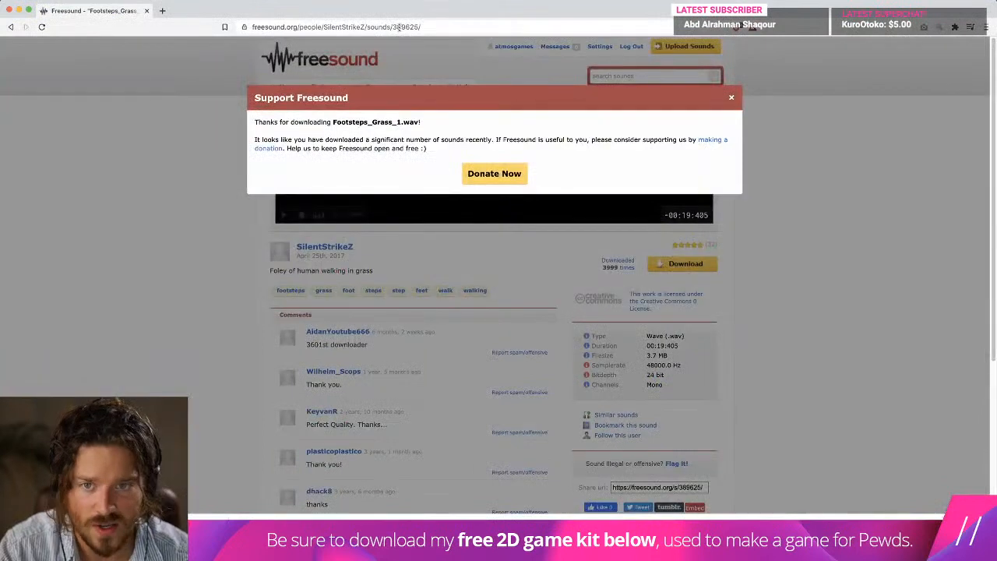
{"action": "left_click", "coordinate": [731, 97]}
{"action": "left_click", "coordinate": [598, 75]}
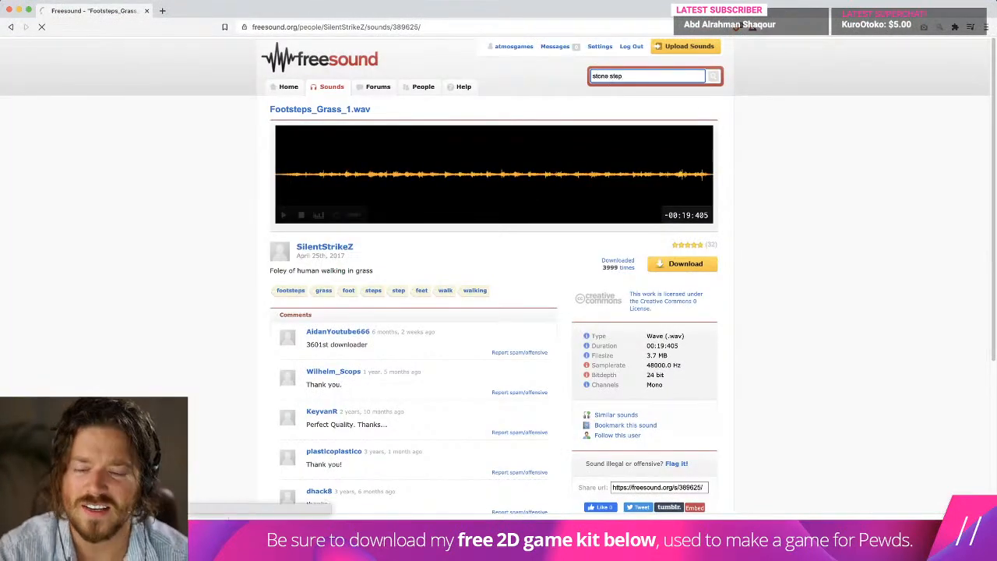
{"action": "key", "text": "Return"}
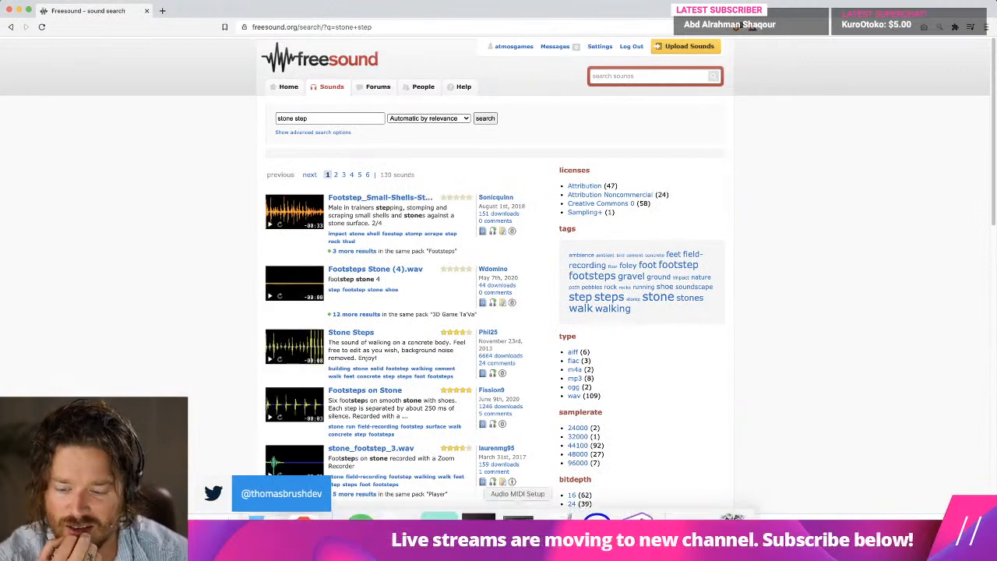
Switch to Audacity and listen to the forest road recording around 7 seconds and 3.5 seconds for a usable footstep.
{"action": "key", "text": "super+Tab"}
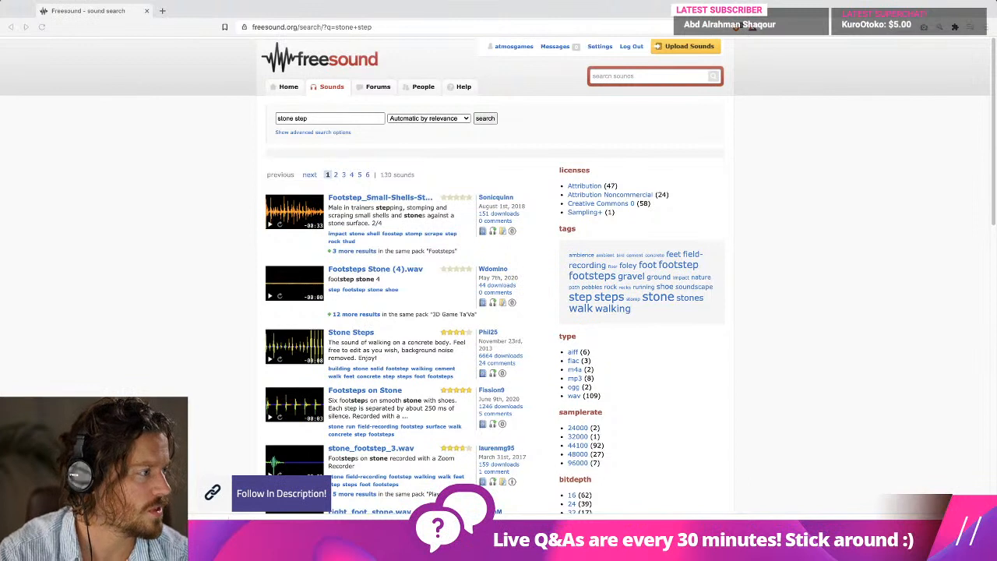
{"action": "key", "text": "super+Tab"}
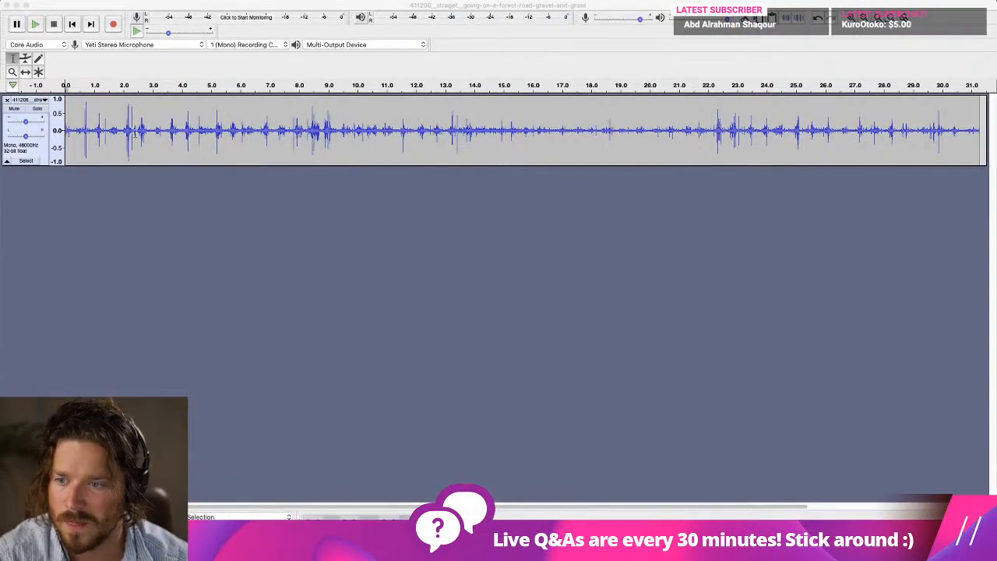
{"action": "left_click", "coordinate": [273, 124]}
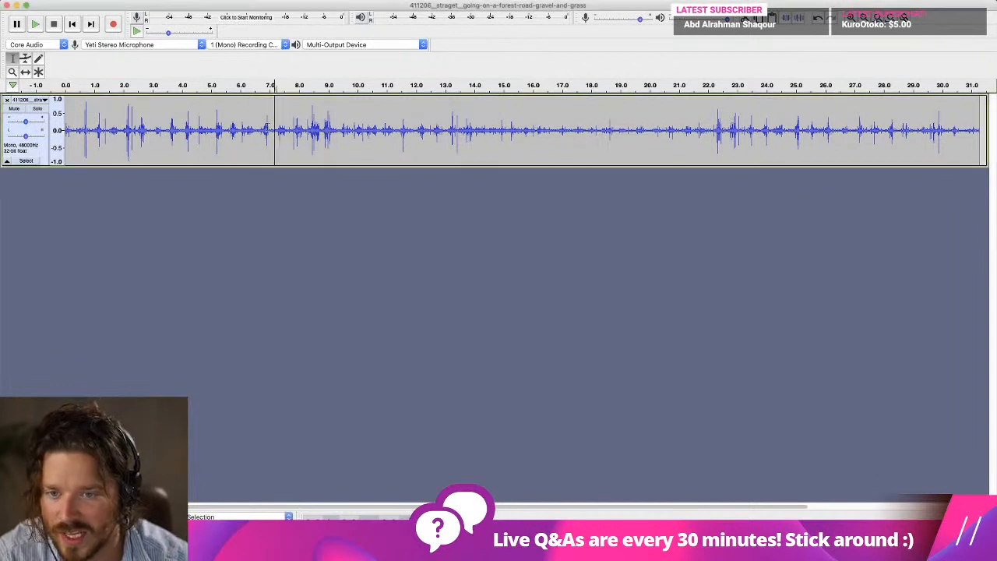
{"action": "key", "text": "space"}
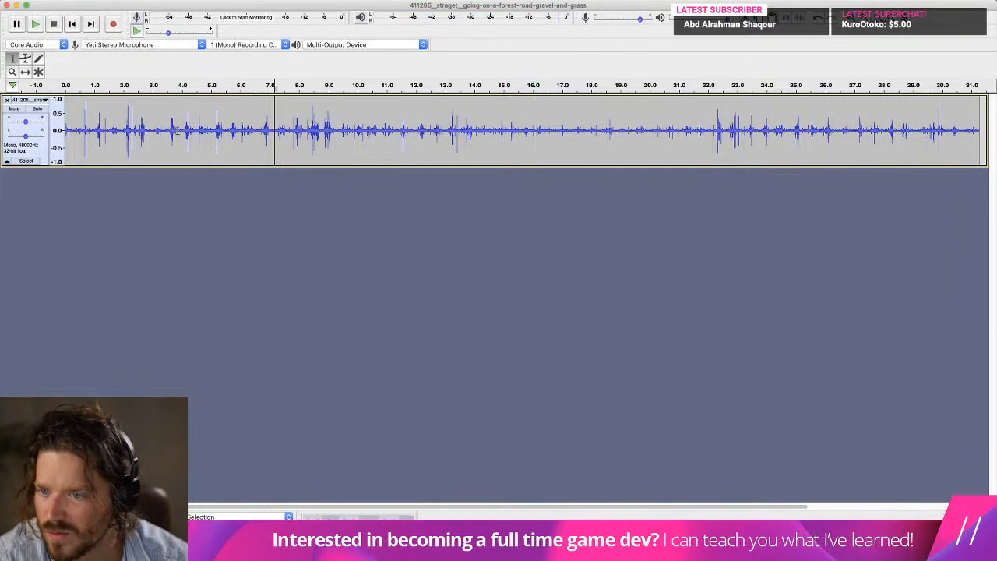
{"action": "left_click", "coordinate": [160, 123]}
{"action": "key", "text": "space"}
{"action": "left_click", "coordinate": [169, 129]}
{"action": "key", "text": "space"}
{"action": "key", "text": "space"}
Select the single footstep from about 3.5 to 4.1 seconds and apply a Fade Out to it.
{"action": "left_click_drag", "start_coordinate": [184, 134], "coordinate": [168, 133]}
{"action": "left_click", "coordinate": [303, 1]}
{"action": "mouse_move", "coordinate": [337, 1]}
{"action": "mouse_move", "coordinate": [274, 0]}
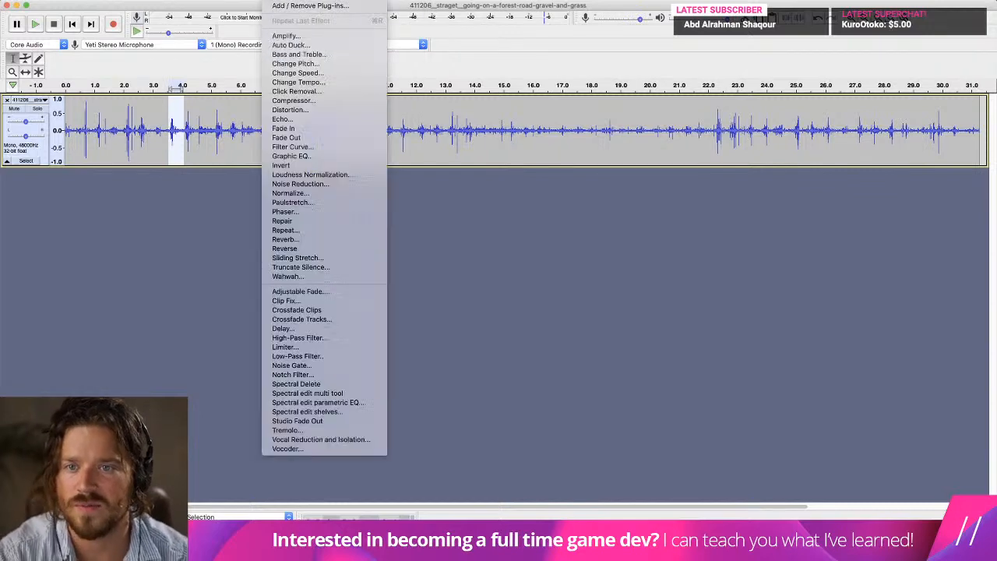
{"action": "left_click", "coordinate": [312, 139]}
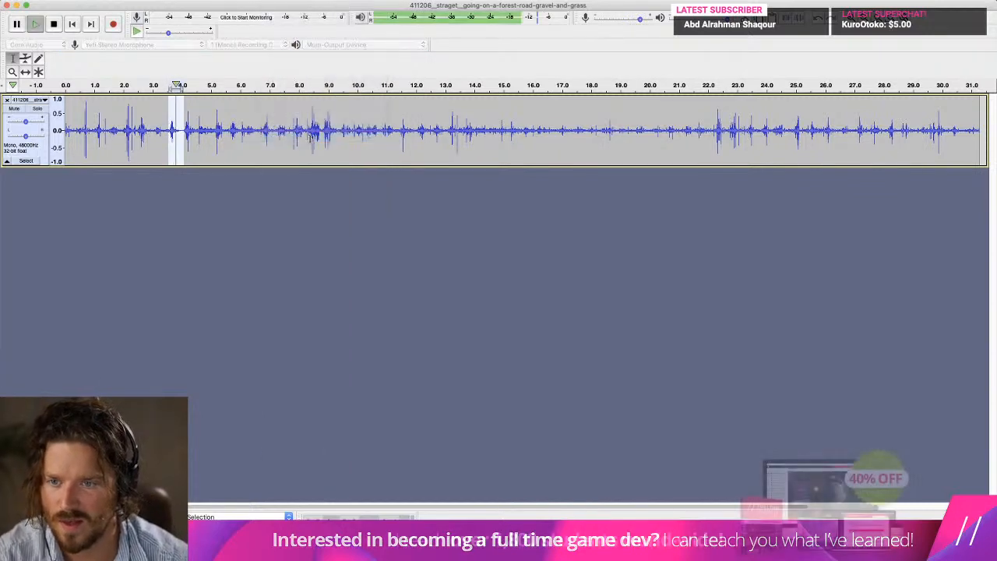
Export the selected footstep as the WAV file step_stone1 in the Sounds folder, leaving the metadata tags empty.
{"action": "left_click", "coordinate": [68, 1]}
{"action": "mouse_move", "coordinate": [103, 66]}
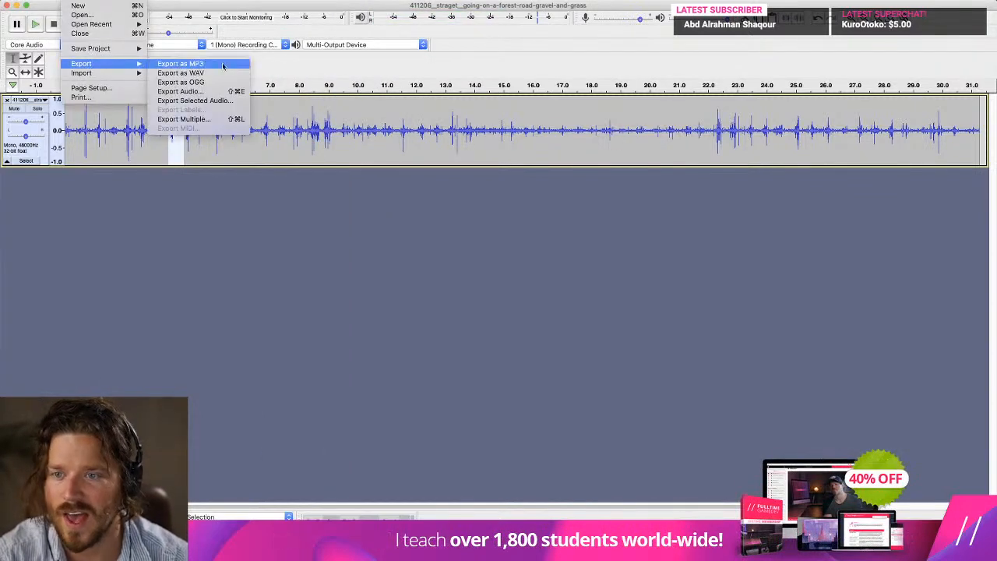
{"action": "left_click", "coordinate": [227, 103]}
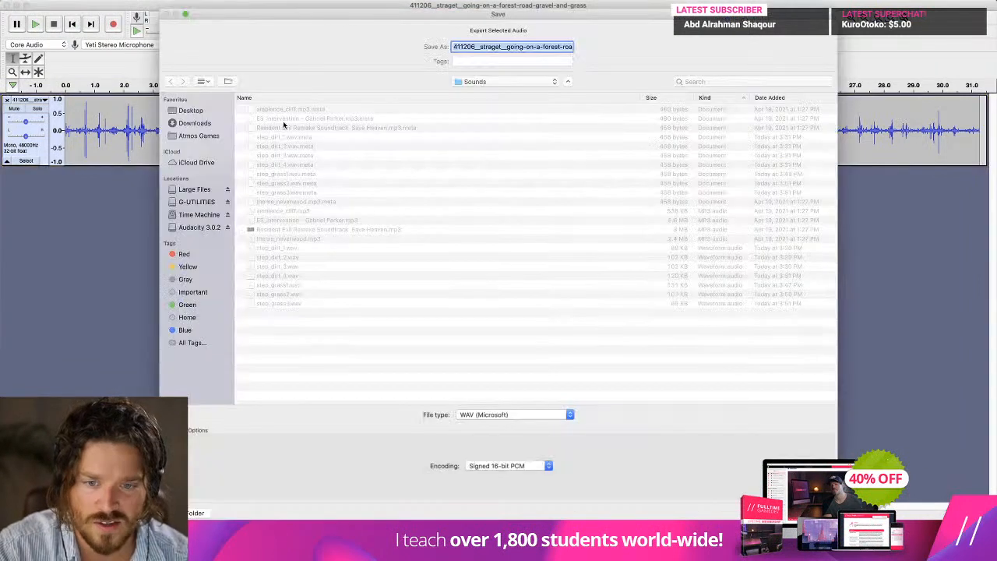
{"action": "type", "text": "step"}
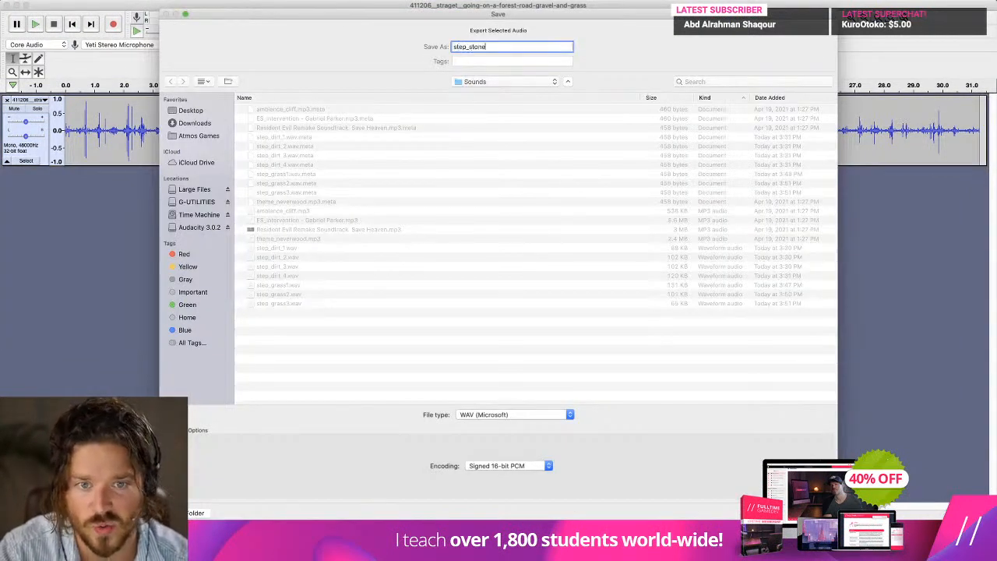
{"action": "type", "text": "_stone"}
{"action": "key", "text": "Return"}
{"action": "key", "text": "Return"}
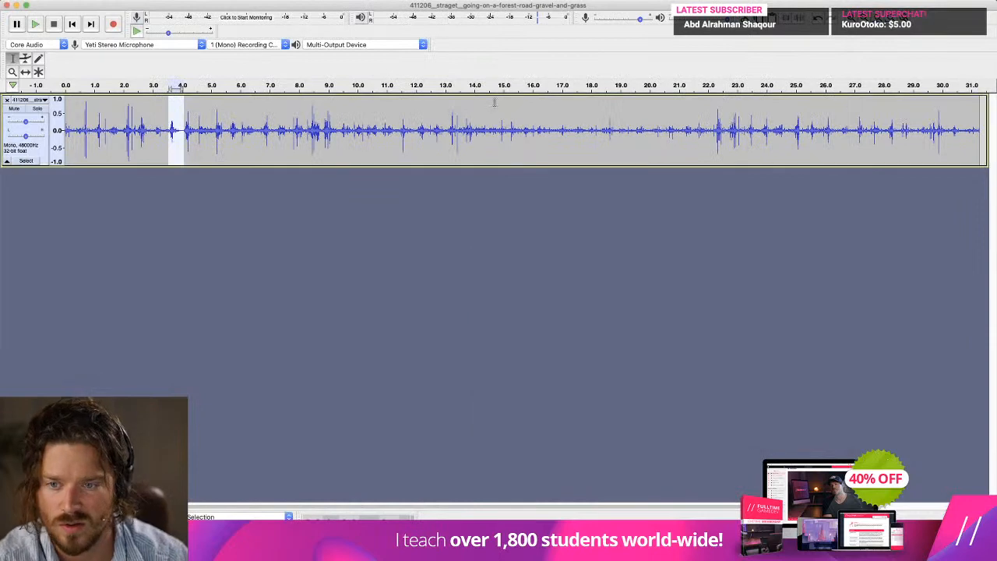
Select the footstep from about 4.0 to 4.5 seconds, apply a Fade Out to it and dismiss the Visual Studio Update window.
{"action": "left_click", "coordinate": [183, 130]}
{"action": "key", "text": "space"}
{"action": "key", "text": "space"}
{"action": "left_click", "coordinate": [197, 134], "text": "shift"}
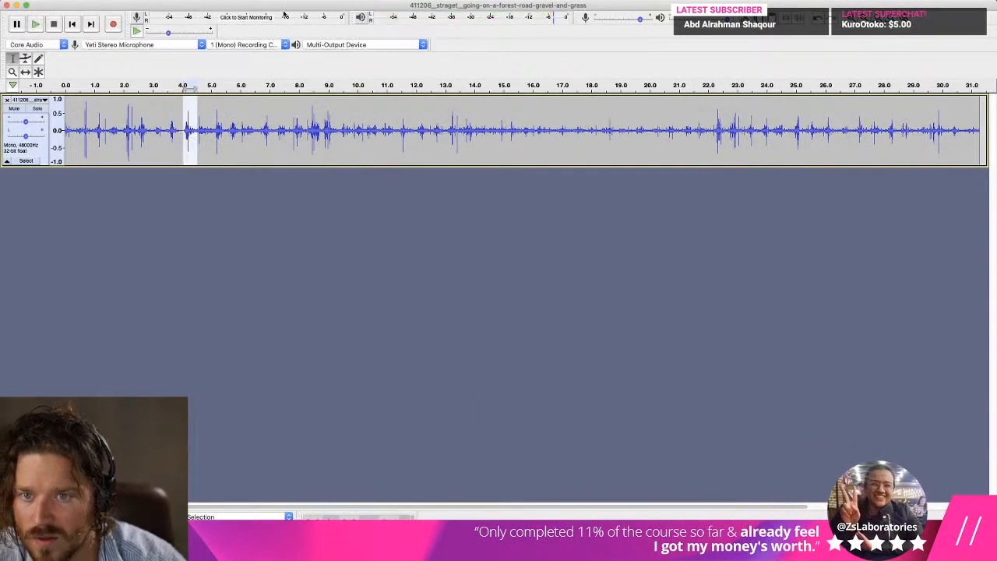
{"action": "left_click", "coordinate": [335, 0]}
{"action": "mouse_move", "coordinate": [275, 0]}
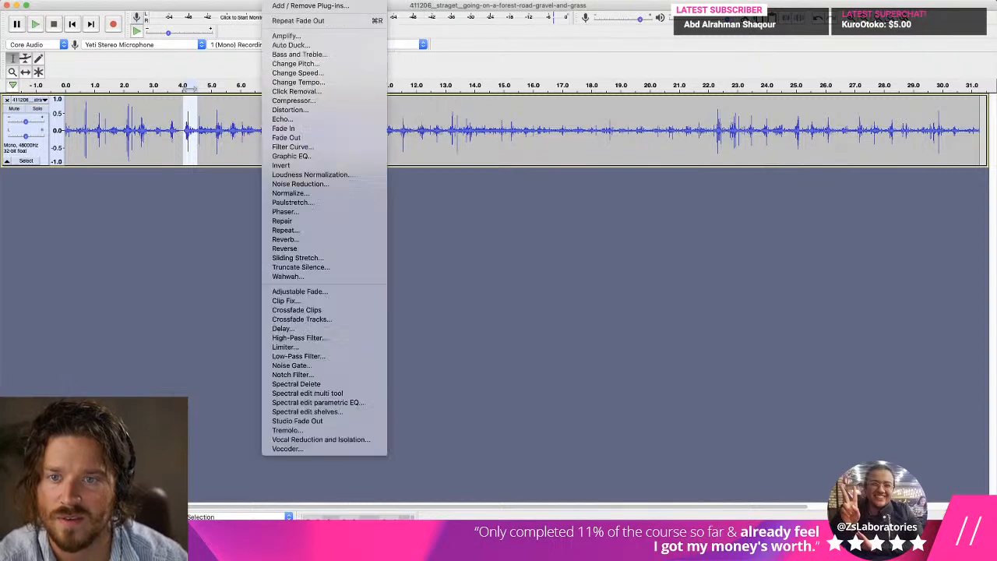
{"action": "left_click", "coordinate": [300, 137]}
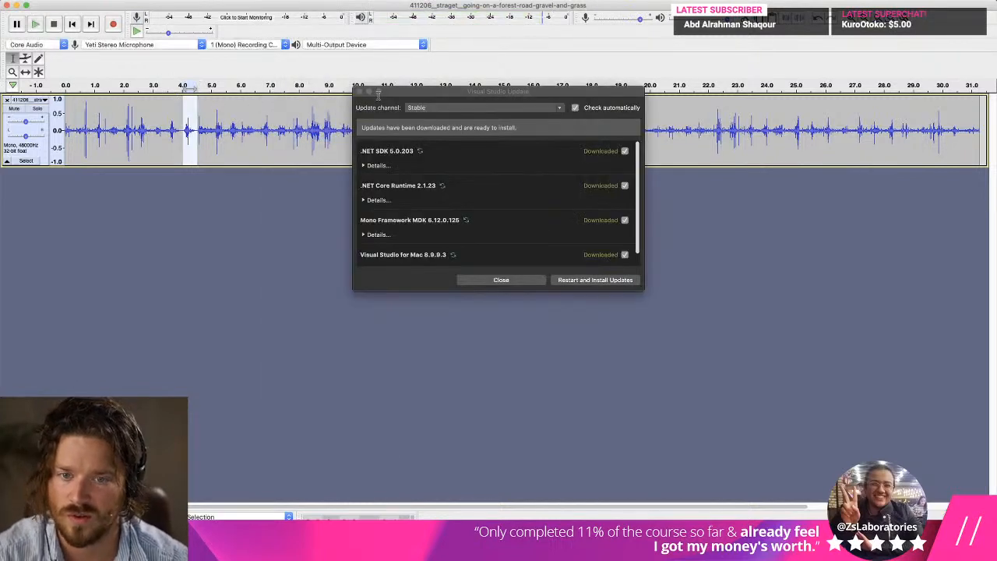
{"action": "left_click", "coordinate": [356, 95]}
Export the faded footstep selection as the WAV file step_stone2 in the Sounds folder.
{"action": "left_click", "coordinate": [78, 0]}
{"action": "mouse_move", "coordinate": [85, 63]}
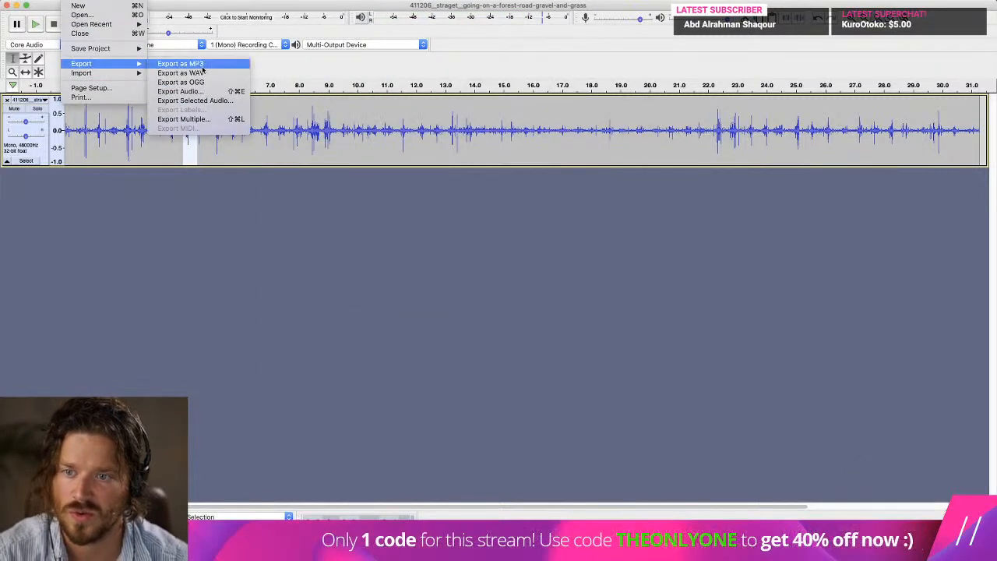
{"action": "left_click", "coordinate": [226, 101]}
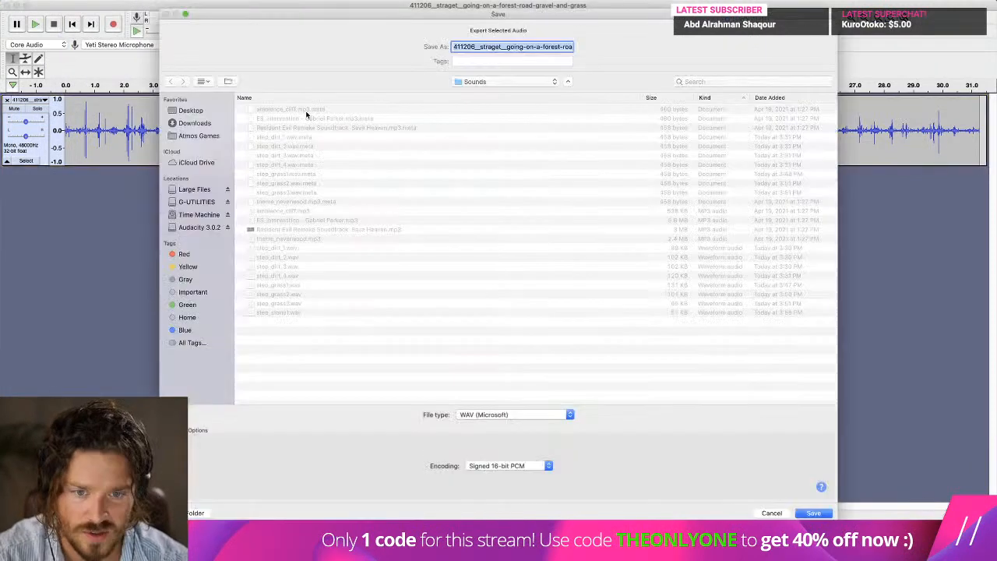
{"action": "type", "text": "step_ston"}
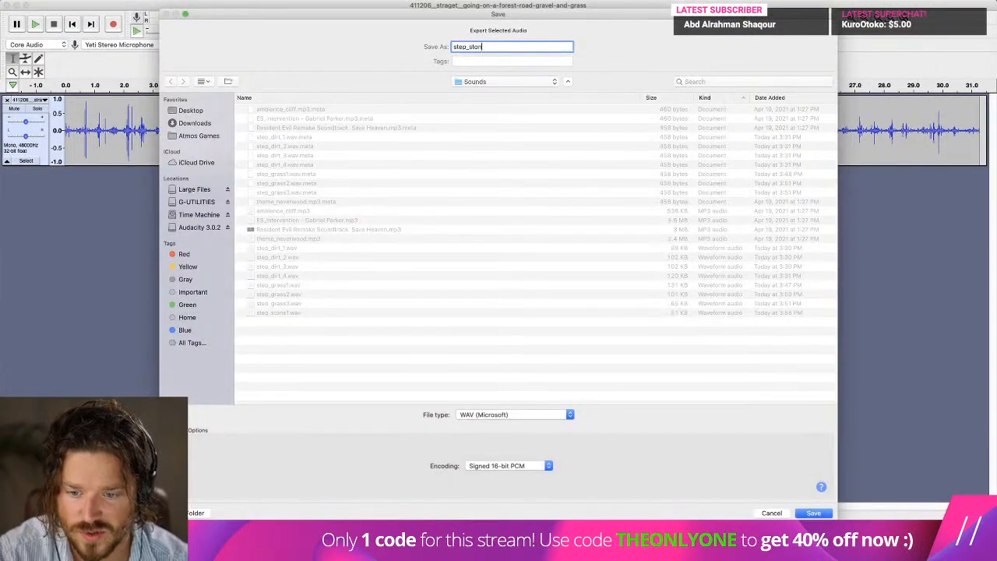
{"action": "type", "text": "e2"}
{"action": "key", "text": "Return"}
{"action": "key", "text": "Return"}
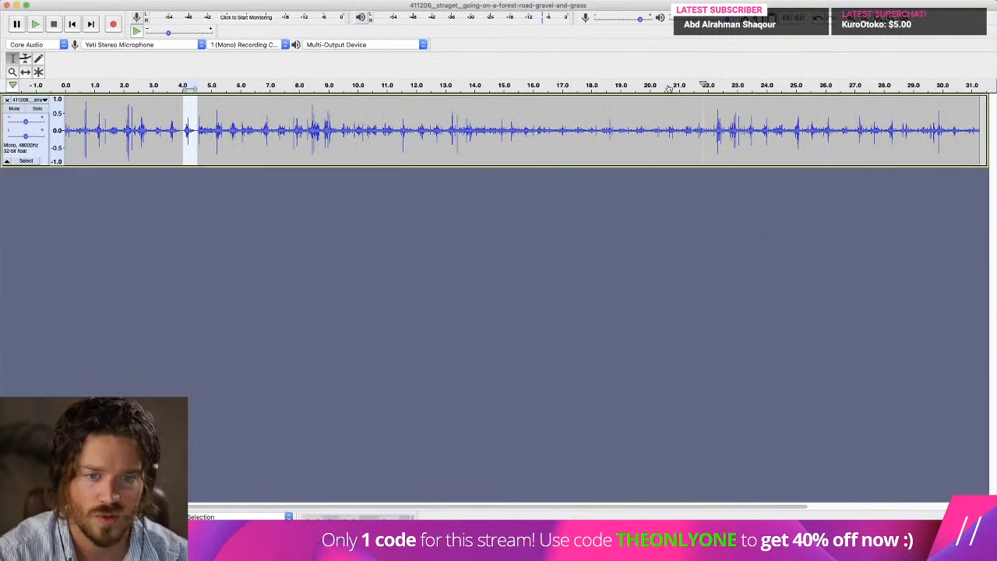
Listen to the recording from about 9.5 seconds onward and select the single footstep from about 9.8 to 10.2 seconds.
{"action": "left_click", "coordinate": [342, 129]}
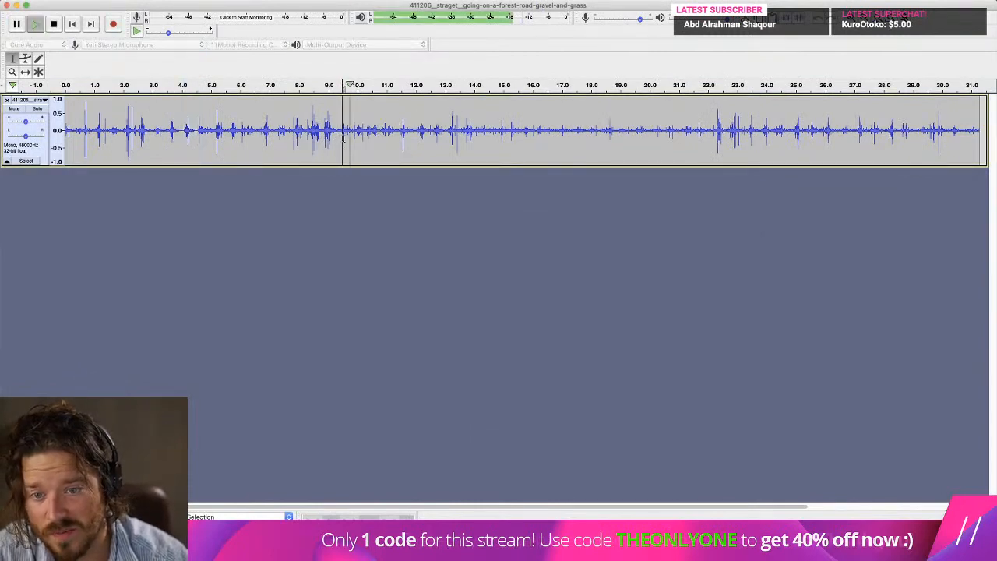
{"action": "left_click", "coordinate": [356, 135]}
{"action": "key", "text": "space"}
{"action": "key", "text": "space"}
{"action": "key", "text": "space"}
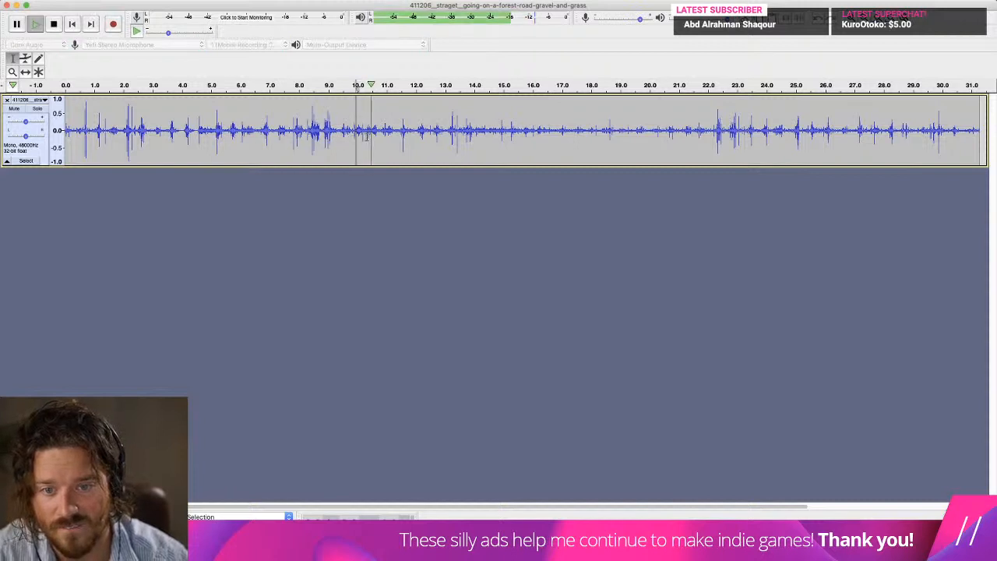
{"action": "key", "text": "space"}
{"action": "left_click_drag", "start_coordinate": [356, 136], "coordinate": [363, 134]}
{"action": "key", "text": "space"}
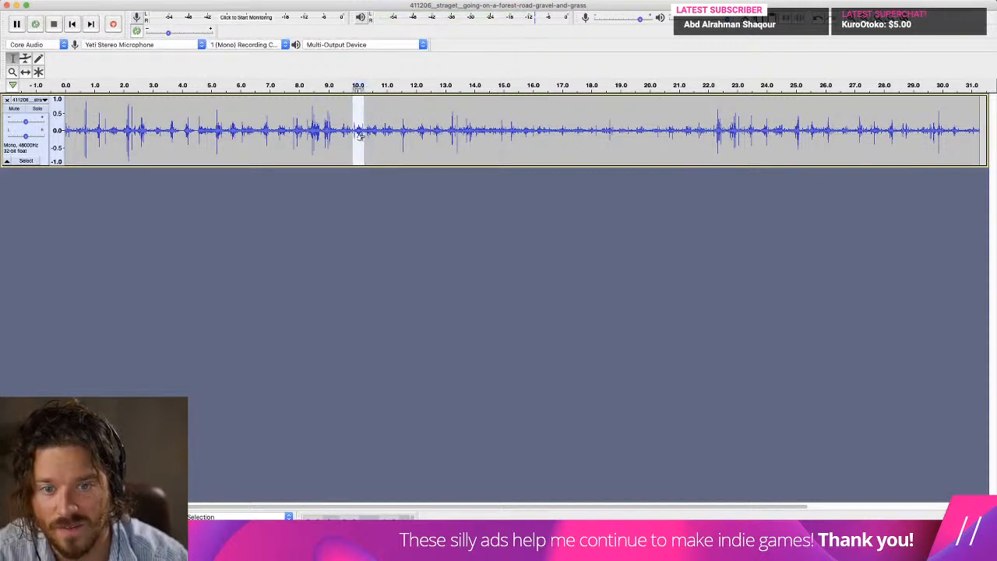
Apply a Fade Out to the footstep near 10 seconds, play it back and raise the track's gain slightly.
{"action": "left_click", "coordinate": [308, 0]}
{"action": "mouse_move", "coordinate": [274, 1]}
{"action": "left_click", "coordinate": [306, 139]}
{"action": "key", "text": "space"}
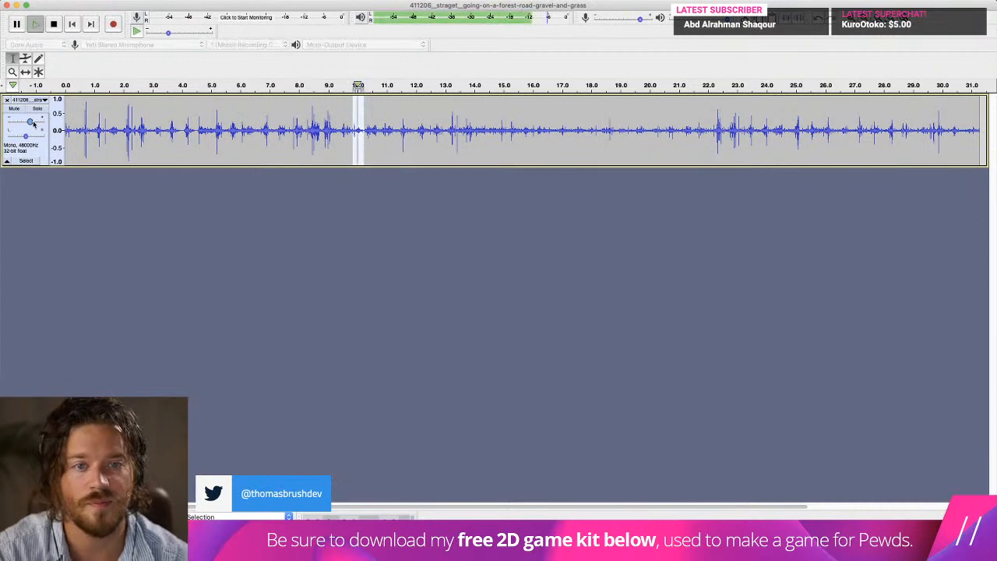
Export the footstep selected near 10 seconds as the WAV file step_stone3 in the Sounds folder.
{"action": "left_click", "coordinate": [75, 0]}
{"action": "mouse_move", "coordinate": [109, 63]}
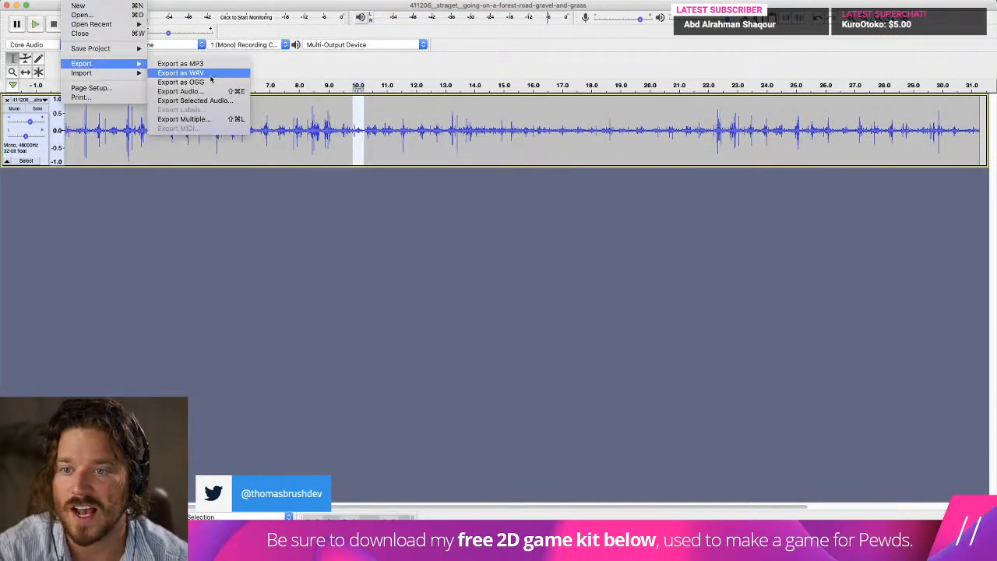
{"action": "left_click", "coordinate": [199, 100]}
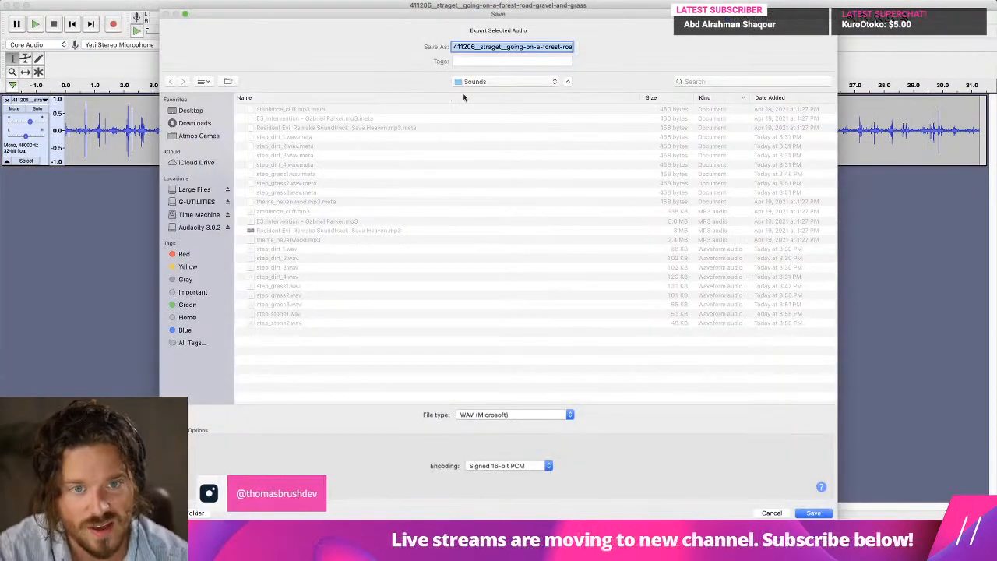
{"action": "type", "text": "step_stone"}
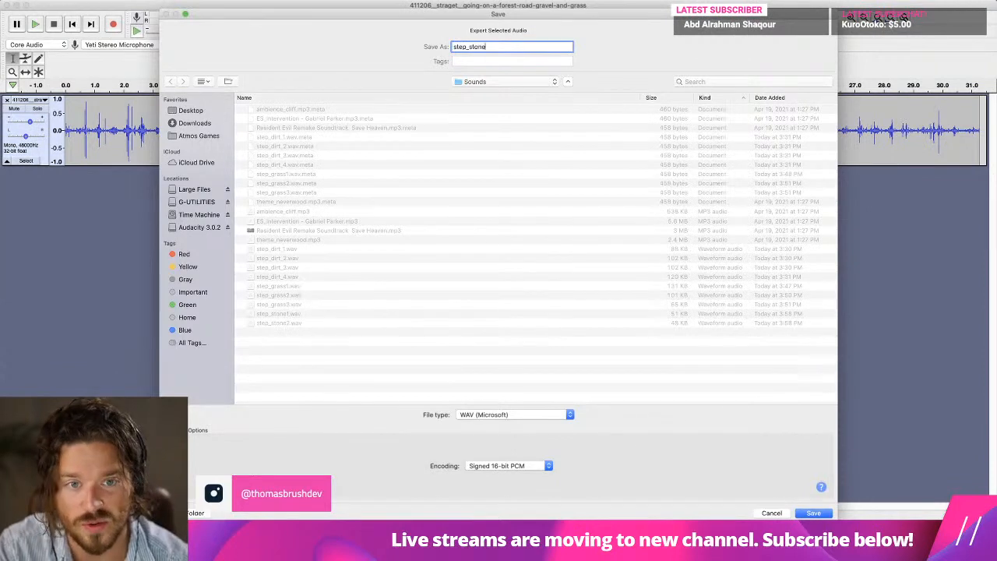
{"action": "key", "text": "Return"}
{"action": "key", "text": "Return"}
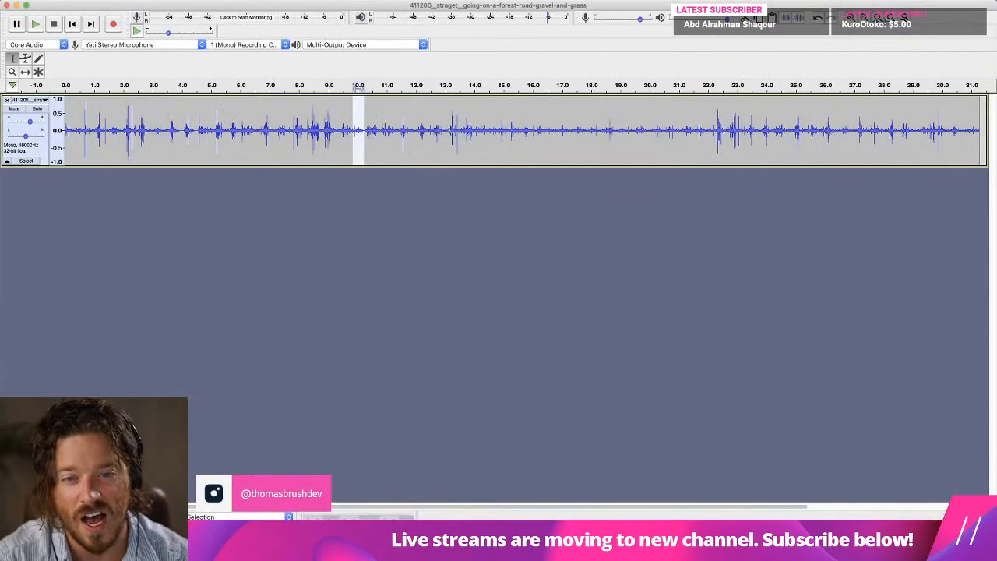
Listen to the recording around 12, 19.5, 18 and 18.5 seconds for another usable footstep.
{"action": "left_click", "coordinate": [415, 130]}
{"action": "key", "text": "space"}
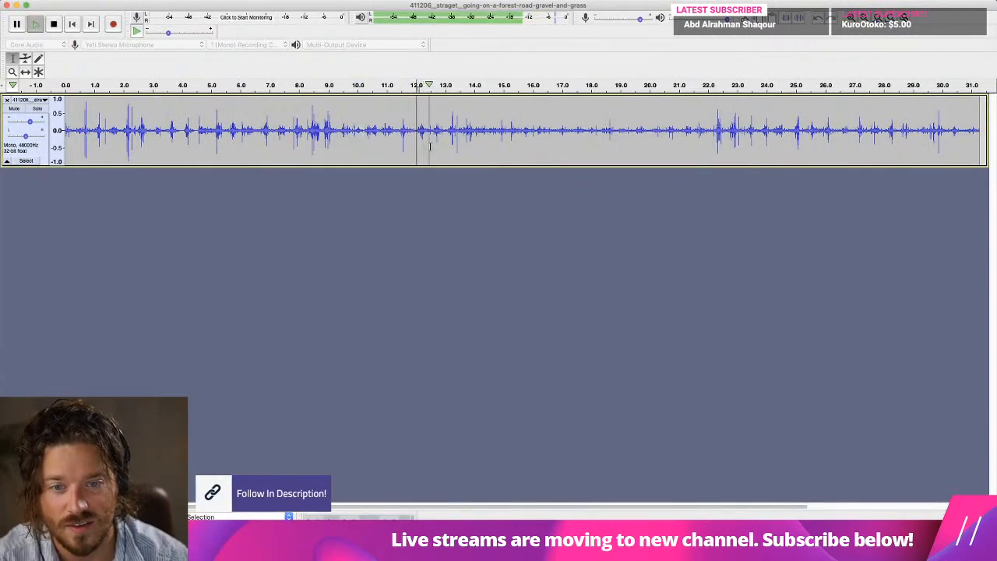
{"action": "key", "text": "space"}
{"action": "left_click", "coordinate": [634, 131]}
{"action": "key", "text": "space"}
{"action": "key", "text": "space"}
{"action": "left_click", "coordinate": [592, 125]}
{"action": "key", "text": "space"}
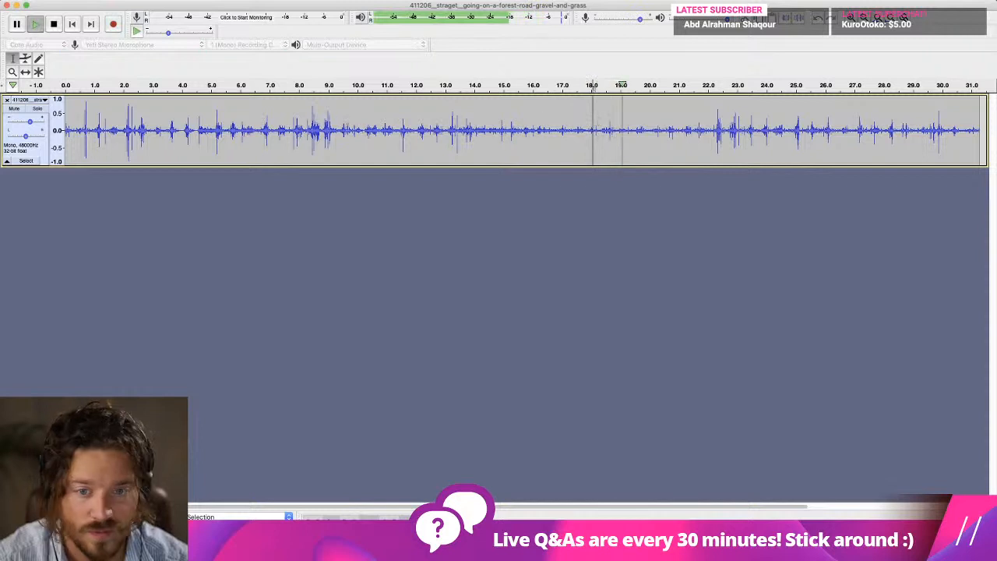
{"action": "key", "text": "space"}
{"action": "left_click", "coordinate": [605, 126]}
{"action": "key", "text": "space"}
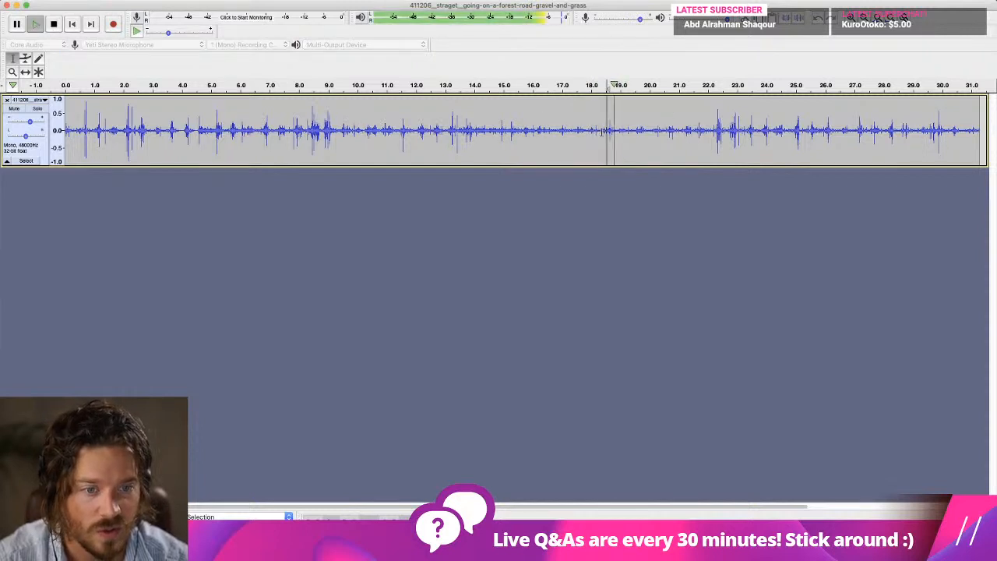
{"action": "key", "text": "space"}
Find the footstep from about 1.0 to 1.6 seconds, select it, apply a Fade Out and play it back.
{"action": "left_click", "coordinate": [155, 130]}
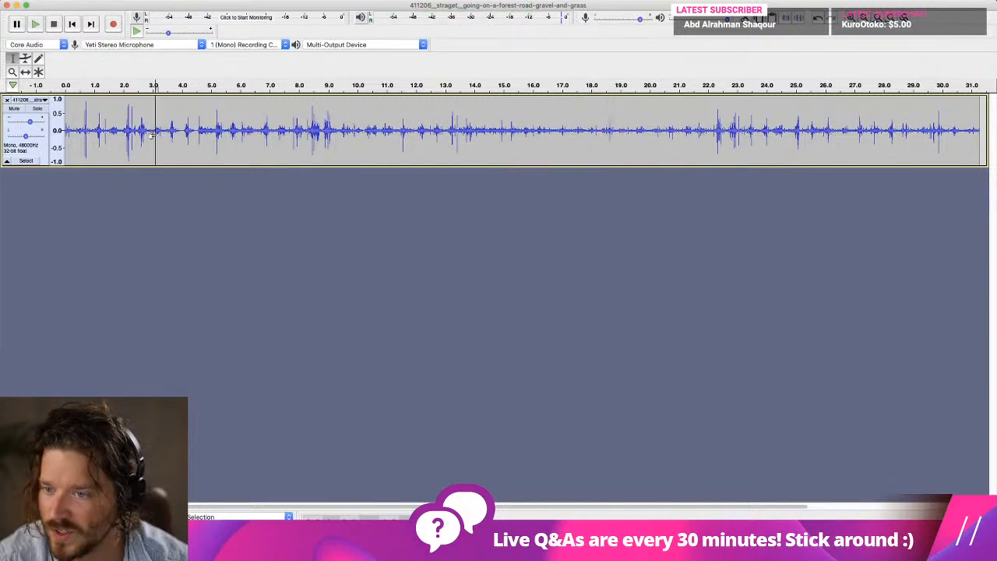
{"action": "left_click", "coordinate": [91, 131]}
{"action": "key", "text": "space"}
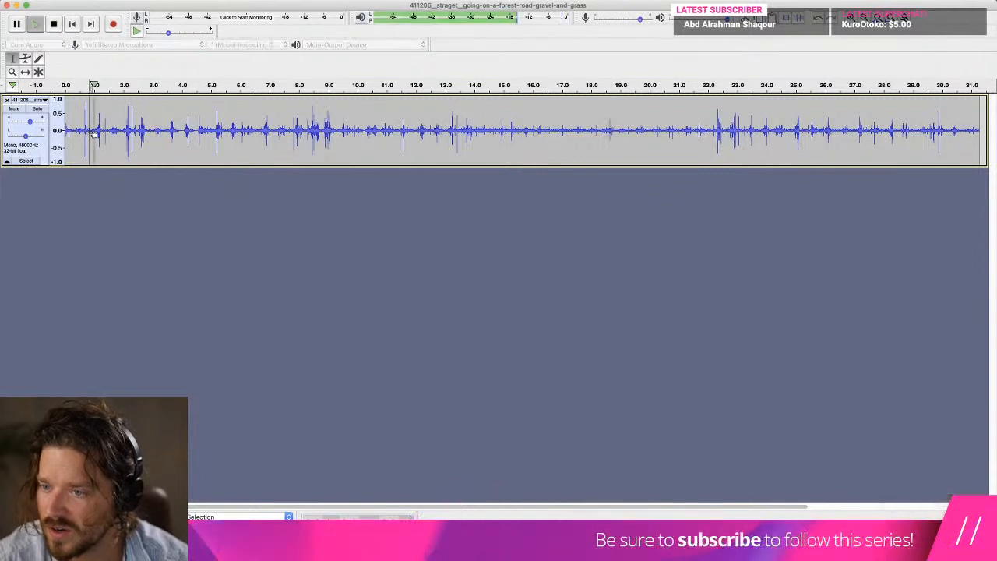
{"action": "key", "text": "space"}
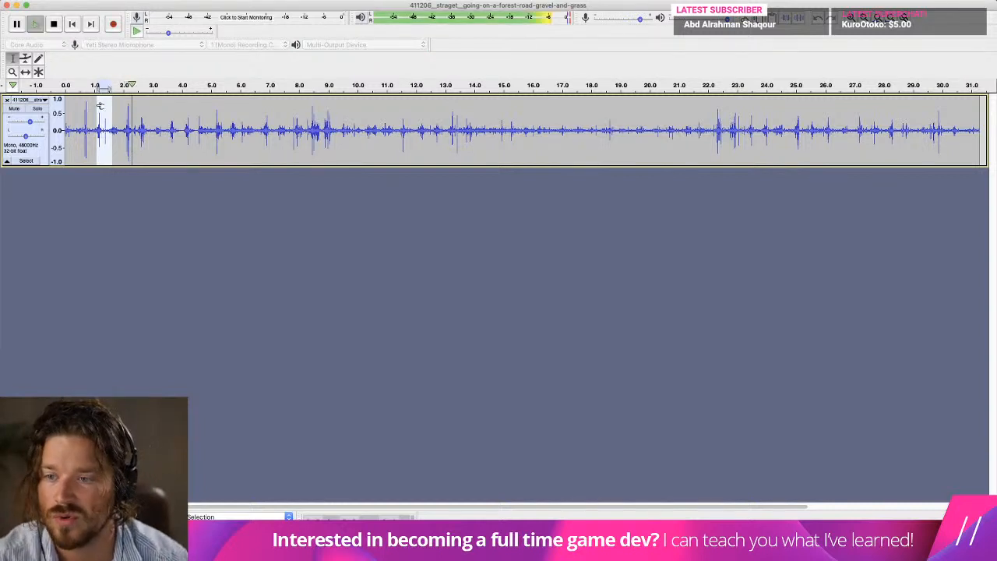
{"action": "left_click", "coordinate": [278, 0]}
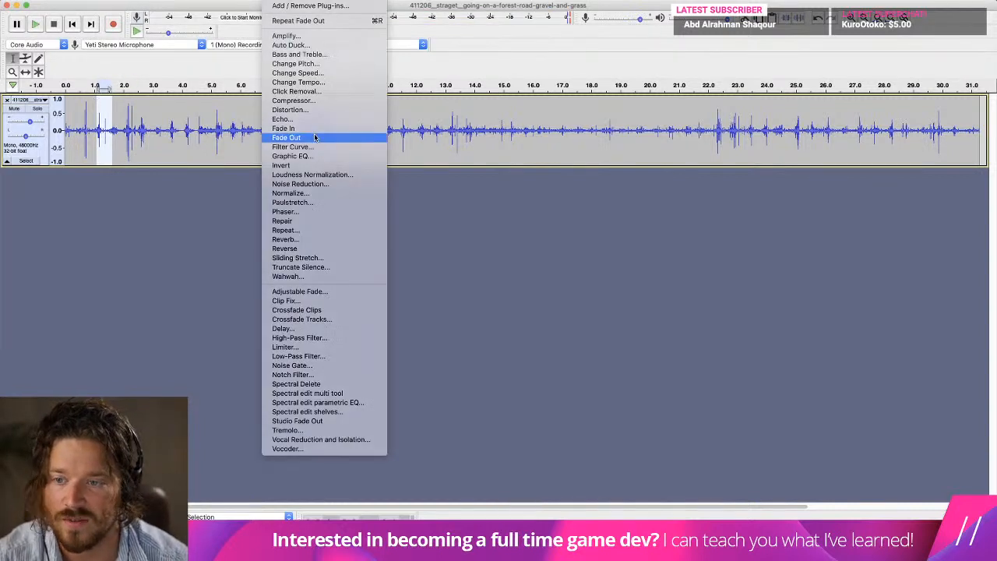
{"action": "left_click", "coordinate": [313, 137]}
{"action": "key", "text": "space"}
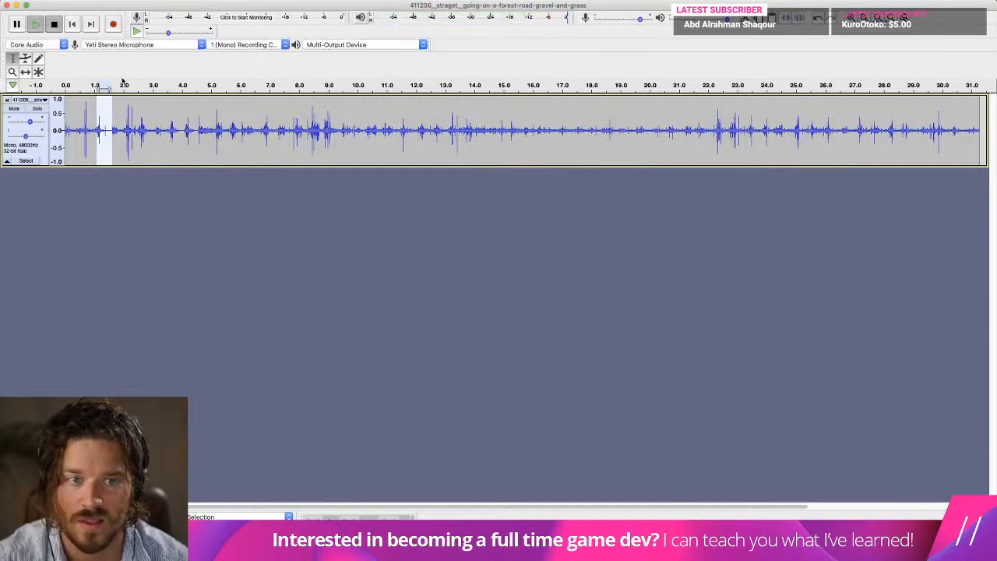
Export the footstep selected near 1 second as the WAV file step_stone4 in the Sounds folder.
{"action": "left_click", "coordinate": [78, 1]}
{"action": "mouse_move", "coordinate": [85, 64]}
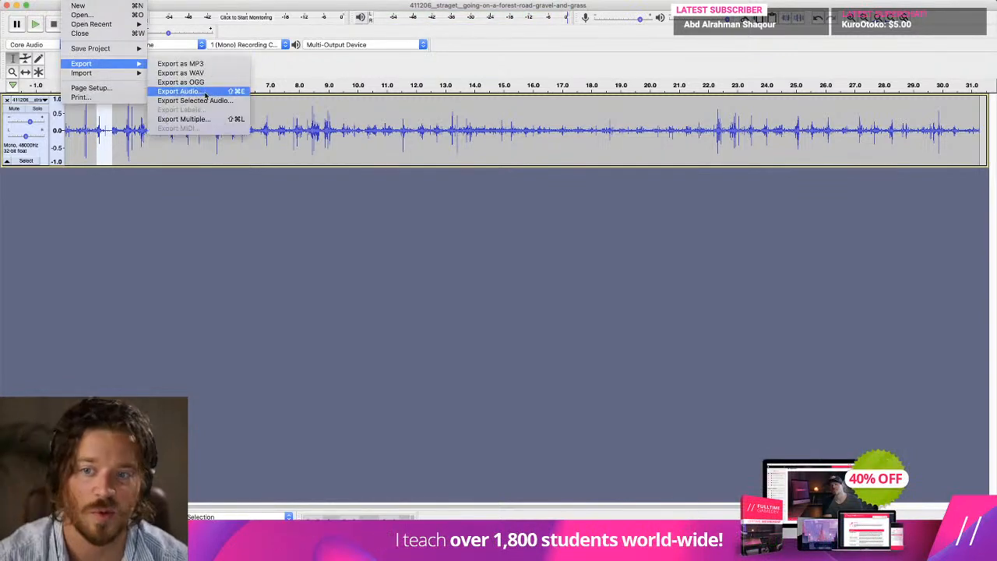
{"action": "left_click", "coordinate": [194, 98]}
{"action": "type", "text": "step"}
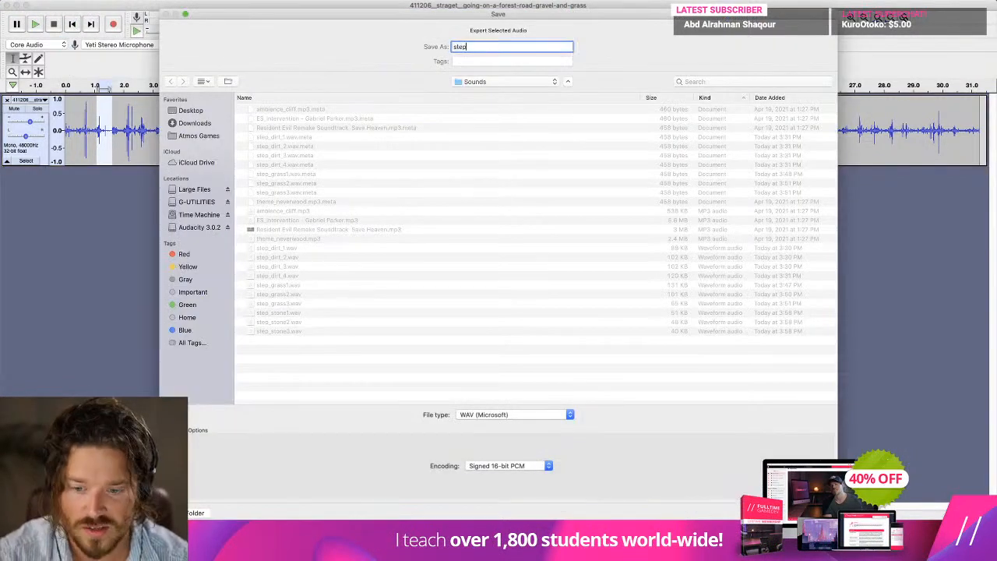
{"action": "type", "text": "_stone4"}
{"action": "key", "text": "Return"}
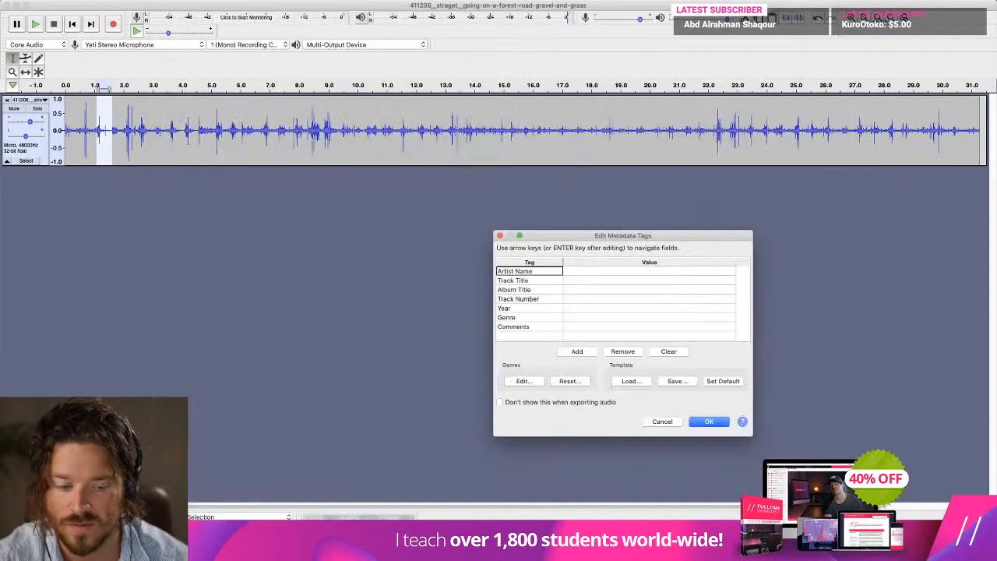
{"action": "key", "text": "Return"}
Find the footstep from about 3.0 to 3.5 seconds in the recording, select it and apply a Fade Out.
{"action": "left_click", "coordinate": [131, 129]}
{"action": "key", "text": "space"}
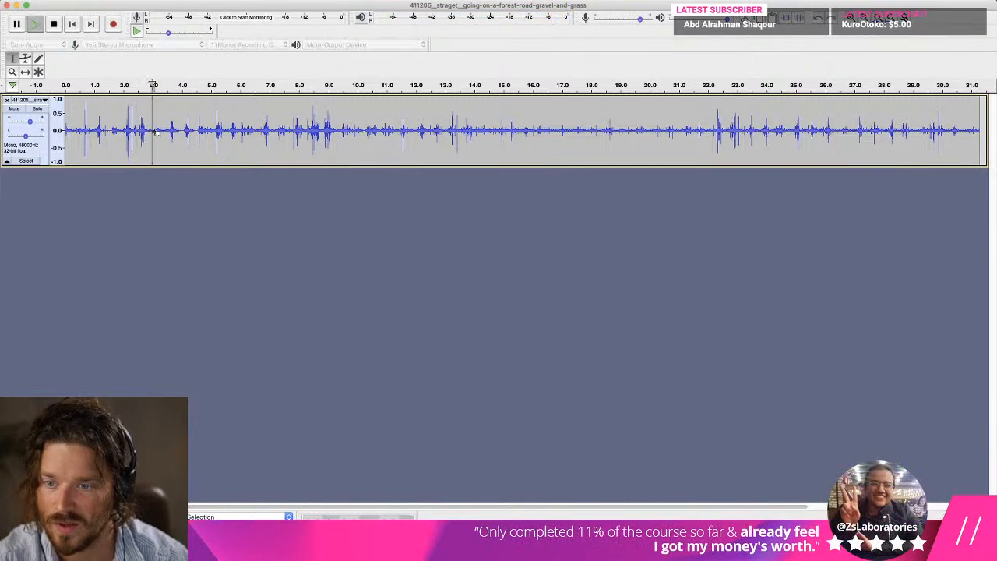
{"action": "left_click", "coordinate": [152, 131]}
{"action": "key", "text": "space"}
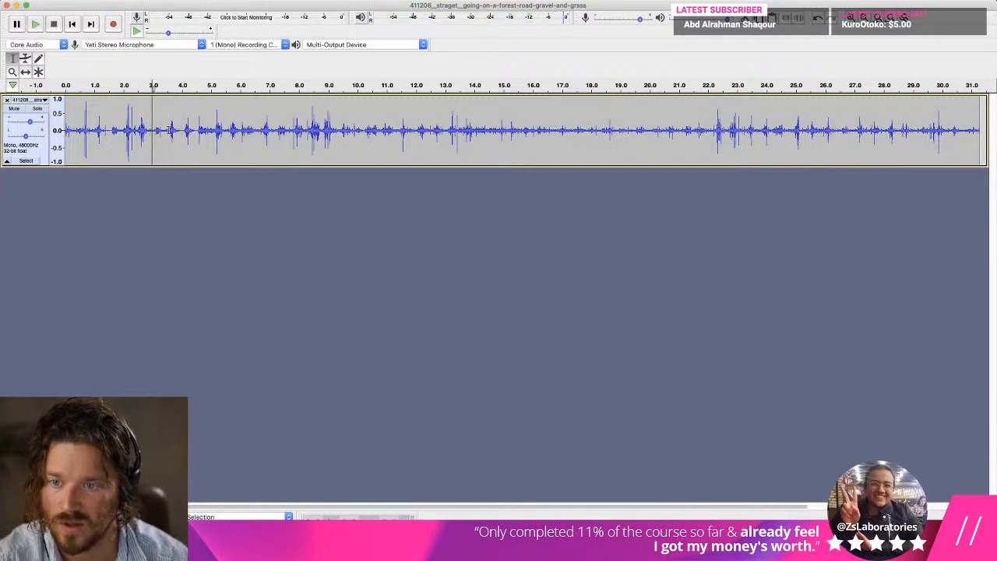
{"action": "key", "text": "space"}
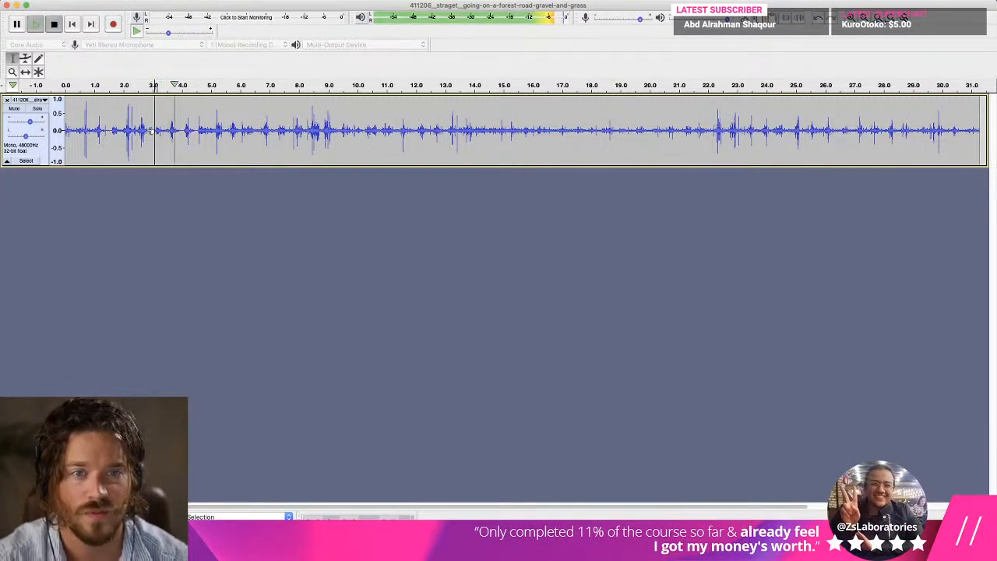
{"action": "key", "text": "space"}
{"action": "left_click", "coordinate": [166, 132], "text": "shift"}
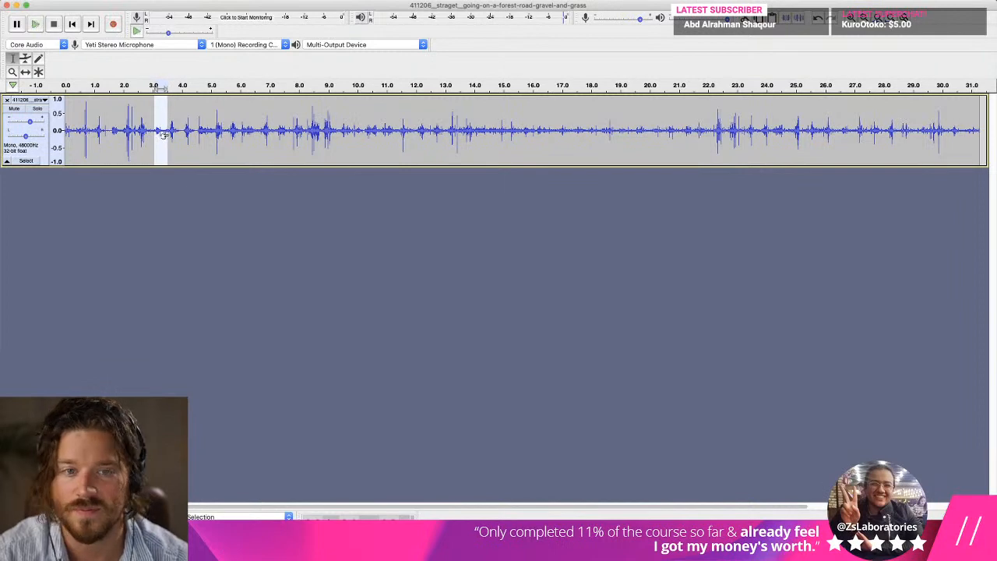
{"action": "key", "text": "space"}
{"action": "left_click", "coordinate": [279, 0]}
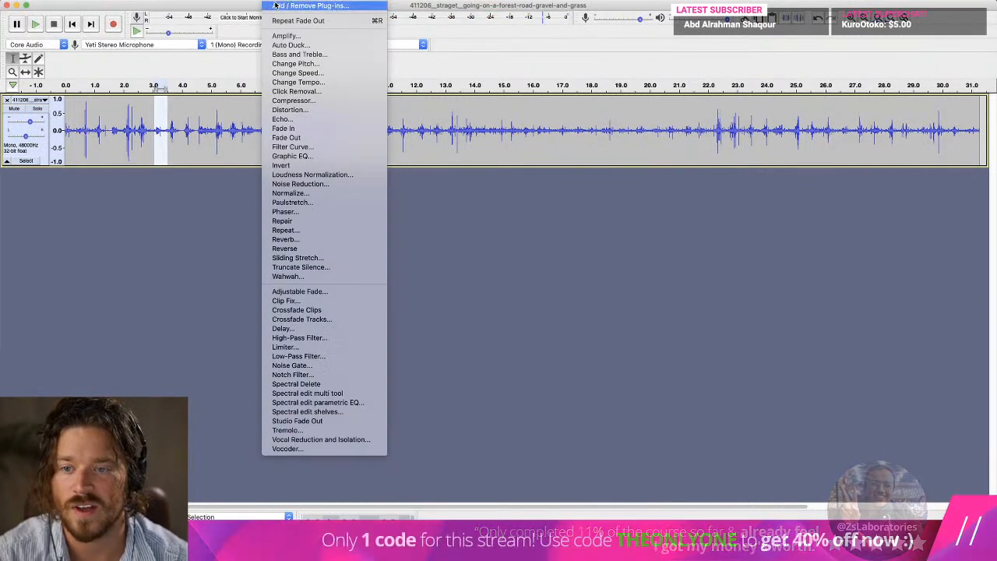
{"action": "left_click", "coordinate": [285, 137]}
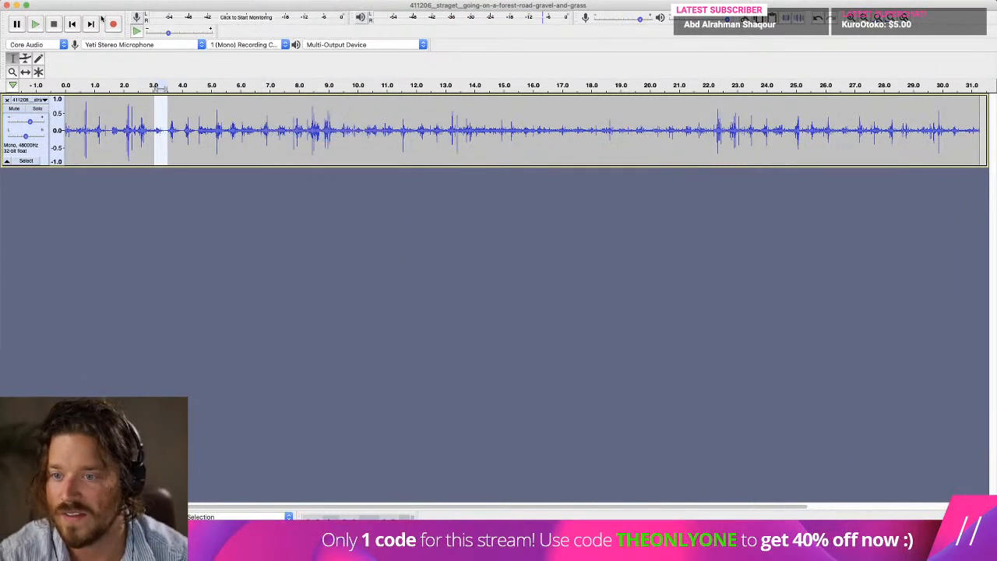
Export the footstep selected near 3 seconds as the WAV file step_stone5 in the Sounds folder, and play the selection back.
{"action": "left_click", "coordinate": [97, 0]}
{"action": "mouse_move", "coordinate": [72, 0]}
{"action": "mouse_move", "coordinate": [109, 63]}
{"action": "left_click", "coordinate": [214, 101]}
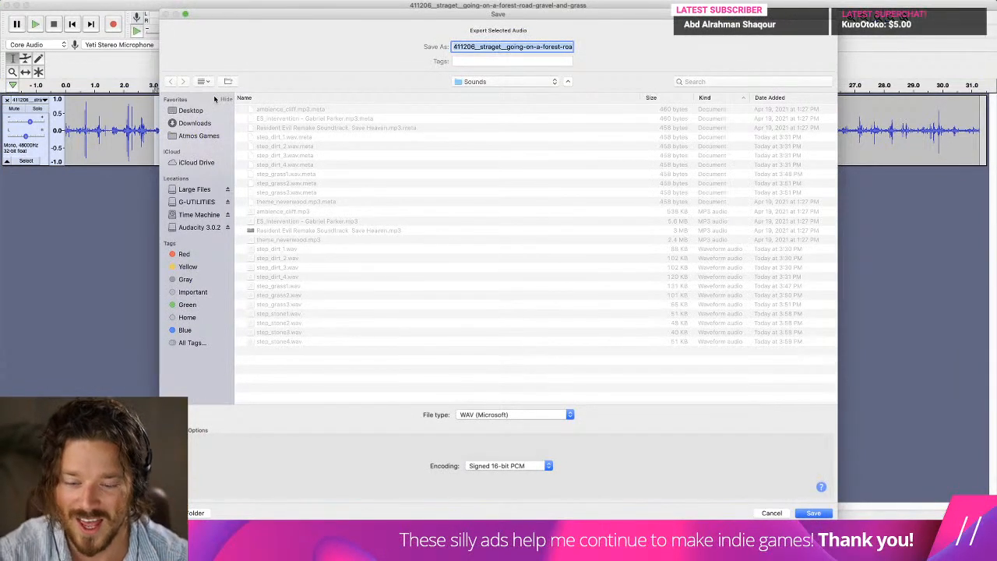
{"action": "type", "text": "step_stone5"}
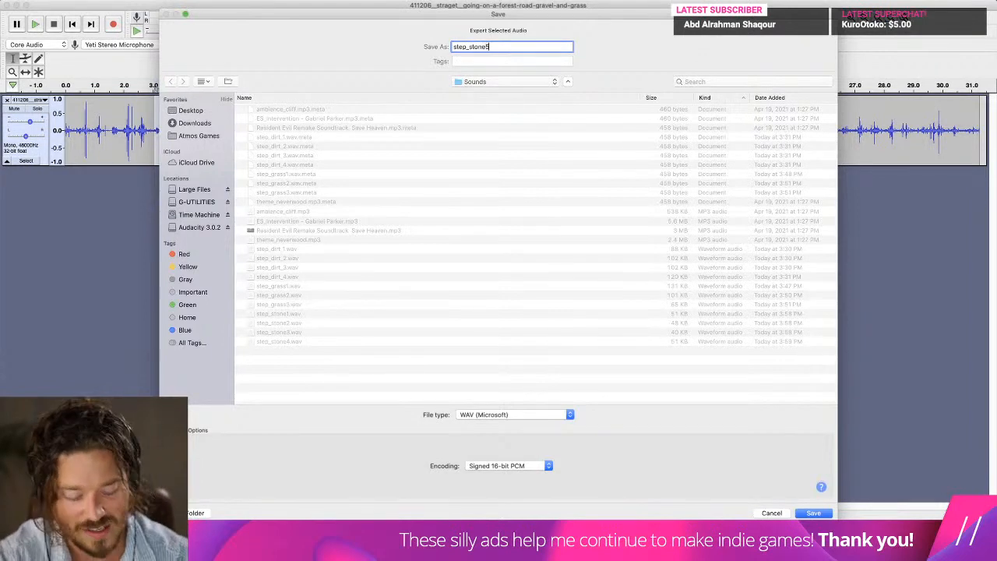
{"action": "key", "text": "Return"}
{"action": "left_click", "coordinate": [706, 423]}
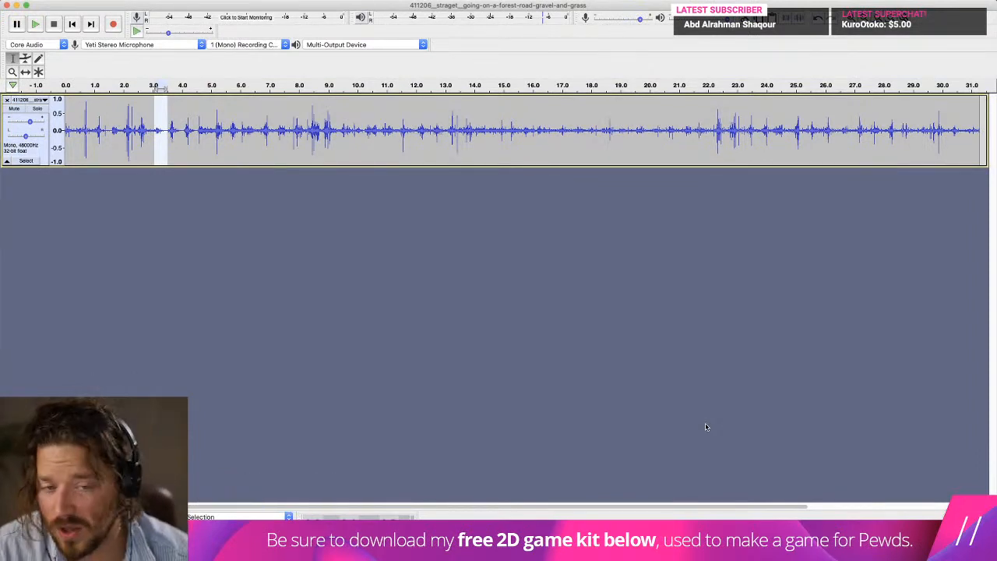
{"action": "key", "text": "space"}
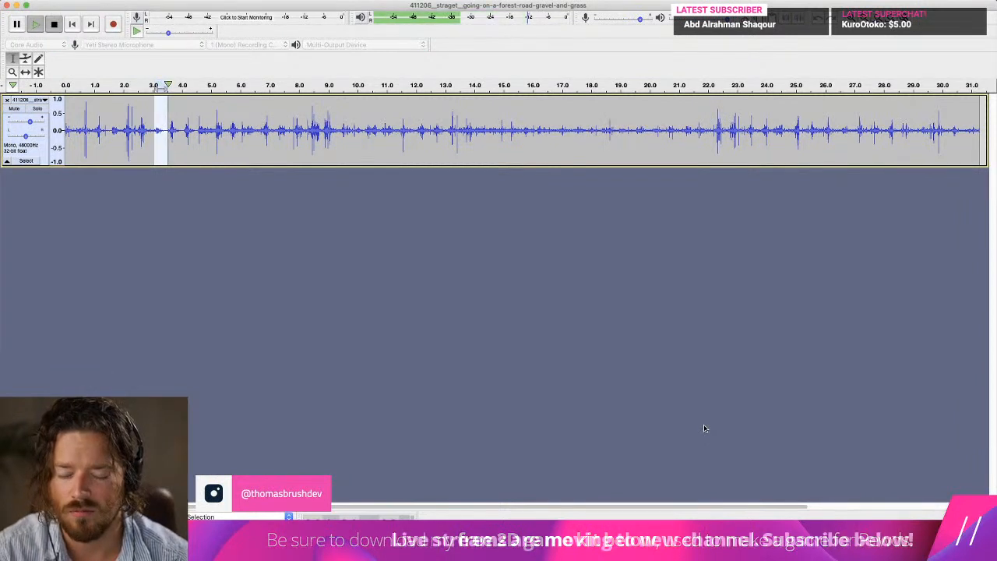
{"action": "key", "text": "space"}
Switch to Unity and show the settings of the Sound Manager asset from the Classic FPS Prefabs' Managers folder.
{"action": "key", "text": "super+Tab"}
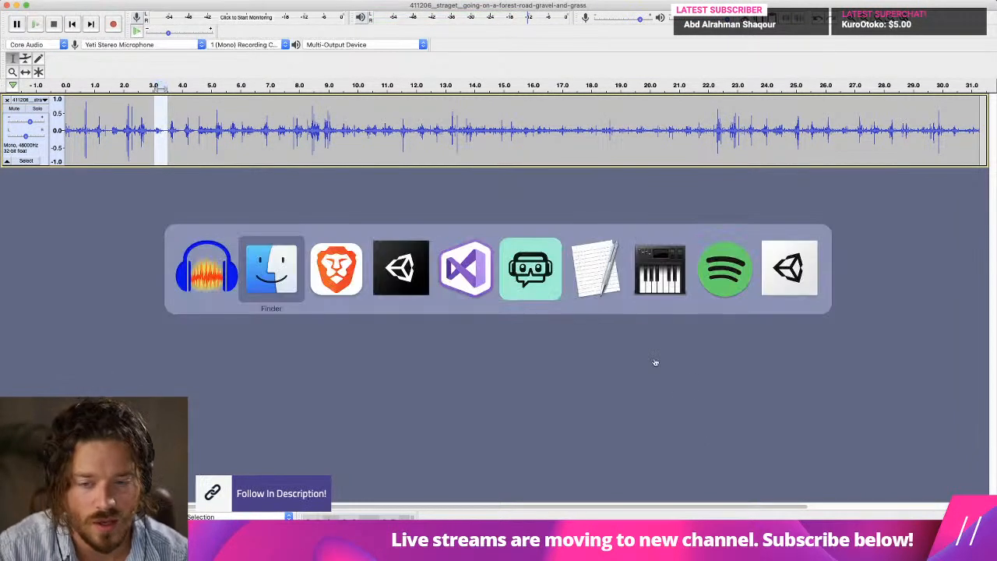
{"action": "left_click", "coordinate": [394, 299]}
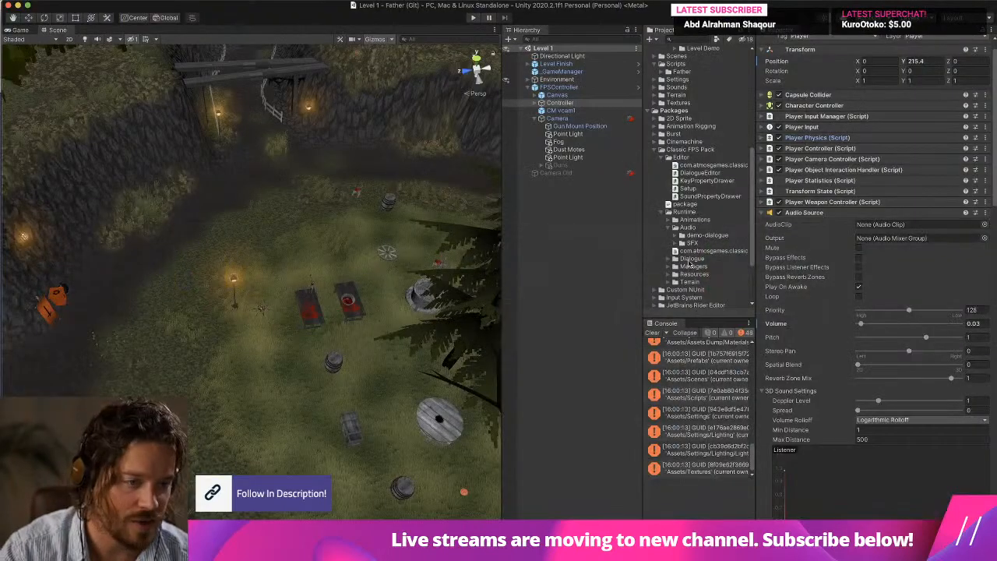
{"action": "scroll", "coordinate": [729, 217], "scroll_direction": "up", "scroll_amount": 2}
{"action": "scroll", "coordinate": [729, 217], "scroll_direction": "up", "scroll_amount": 5}
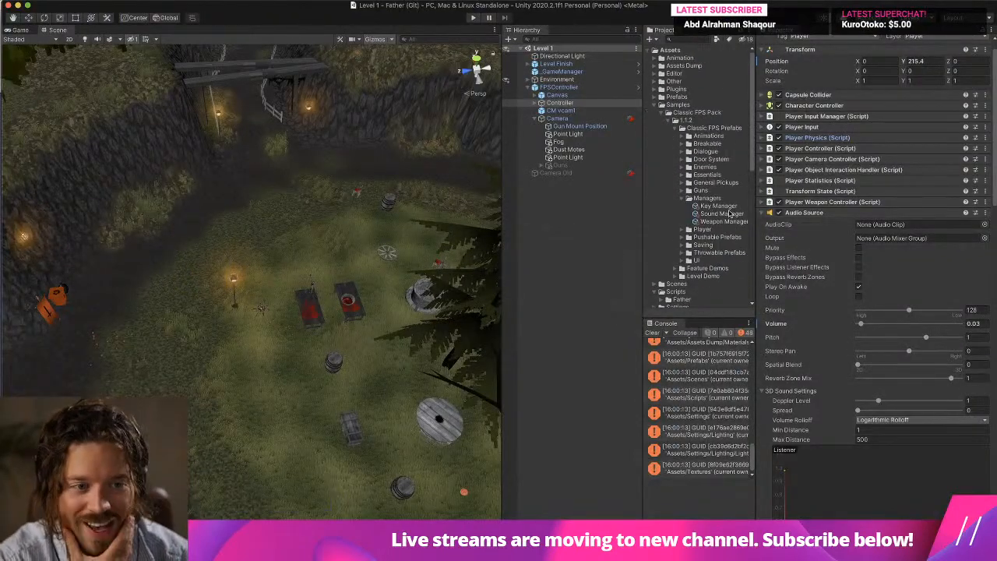
{"action": "left_click", "coordinate": [722, 214]}
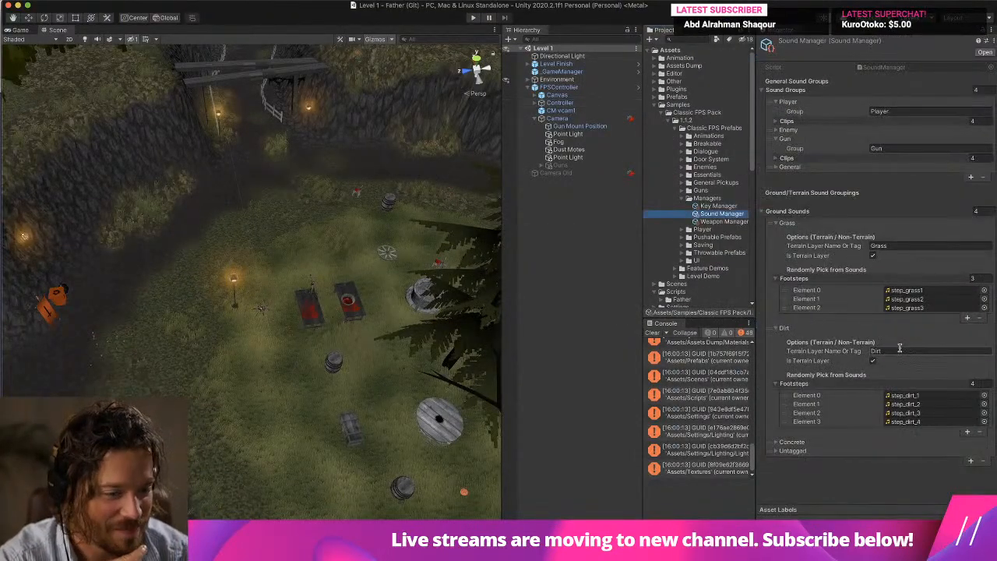
Check the Concrete ground sound group, and collapse the Concrete, Dirt and Grass groups.
{"action": "left_click", "coordinate": [794, 442]}
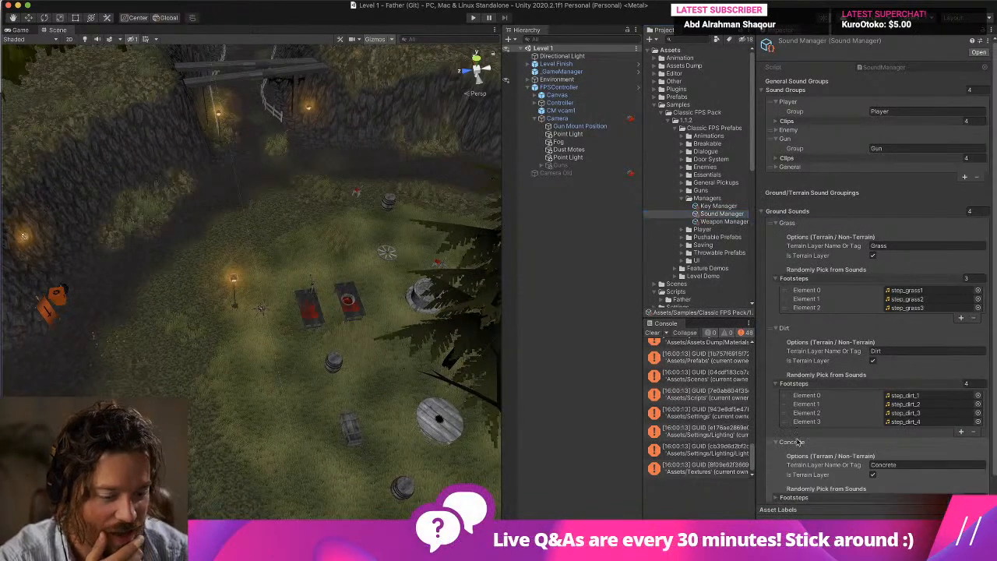
{"action": "scroll", "coordinate": [796, 441], "scroll_direction": "down", "scroll_amount": 1}
{"action": "left_click", "coordinate": [791, 418]}
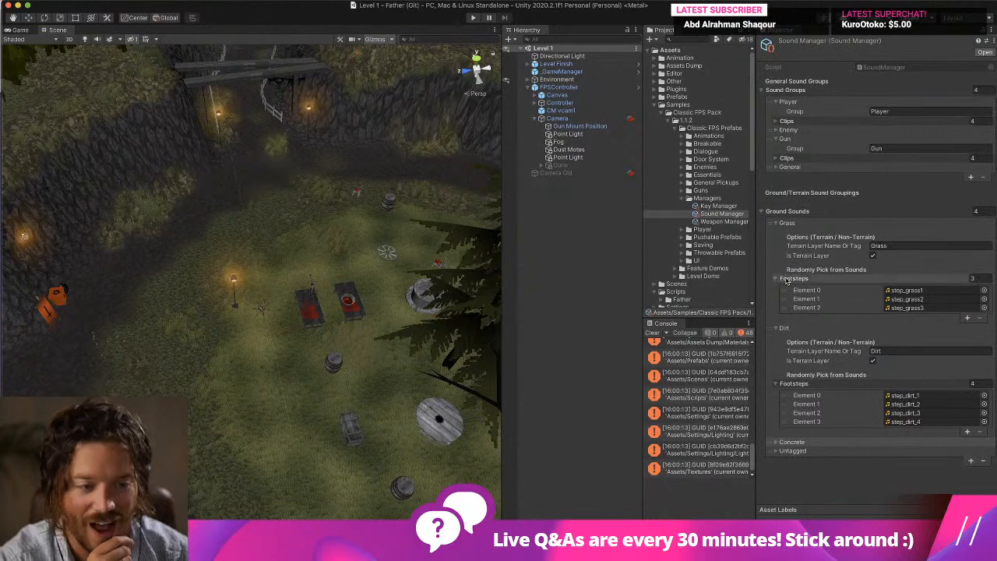
{"action": "left_click", "coordinate": [792, 327]}
{"action": "left_click", "coordinate": [790, 223]}
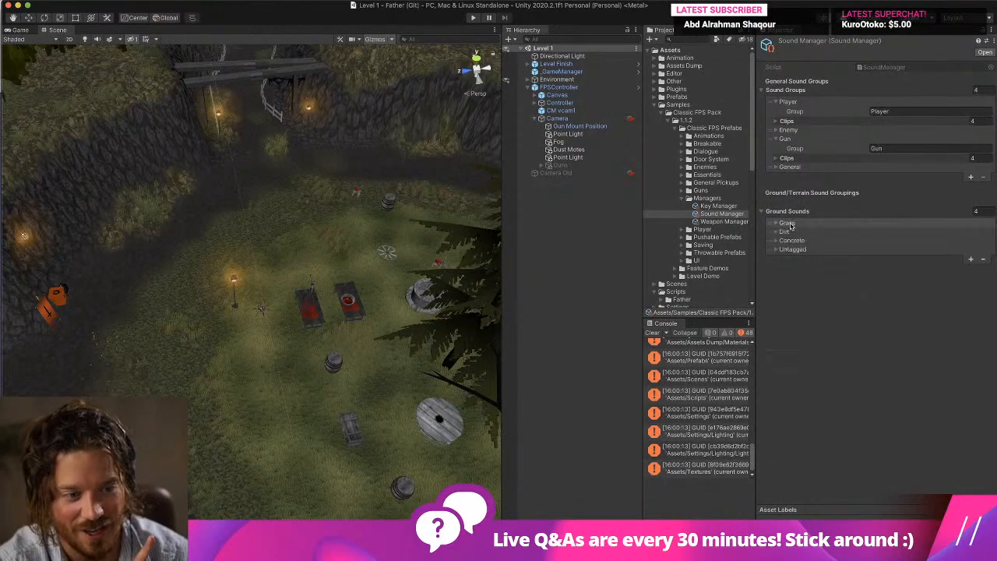
Add a ground sound group between Dirt and Concrete, name its terrain layer Stone and enable Is Terrain Layer.
{"action": "left_click", "coordinate": [970, 258]}
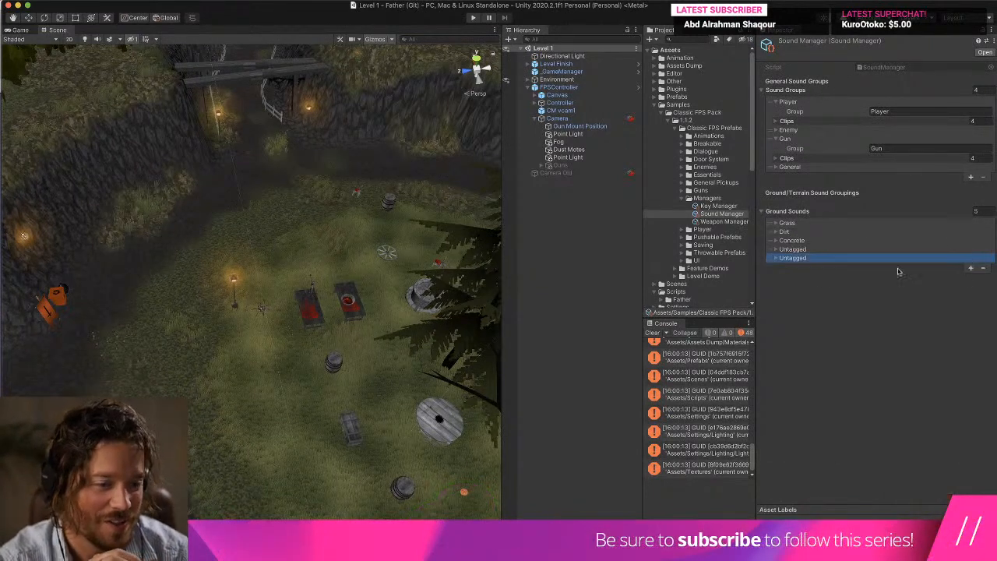
{"action": "left_click", "coordinate": [783, 260]}
{"action": "left_click_drag", "start_coordinate": [771, 261], "coordinate": [781, 246]}
{"action": "left_click", "coordinate": [896, 264]}
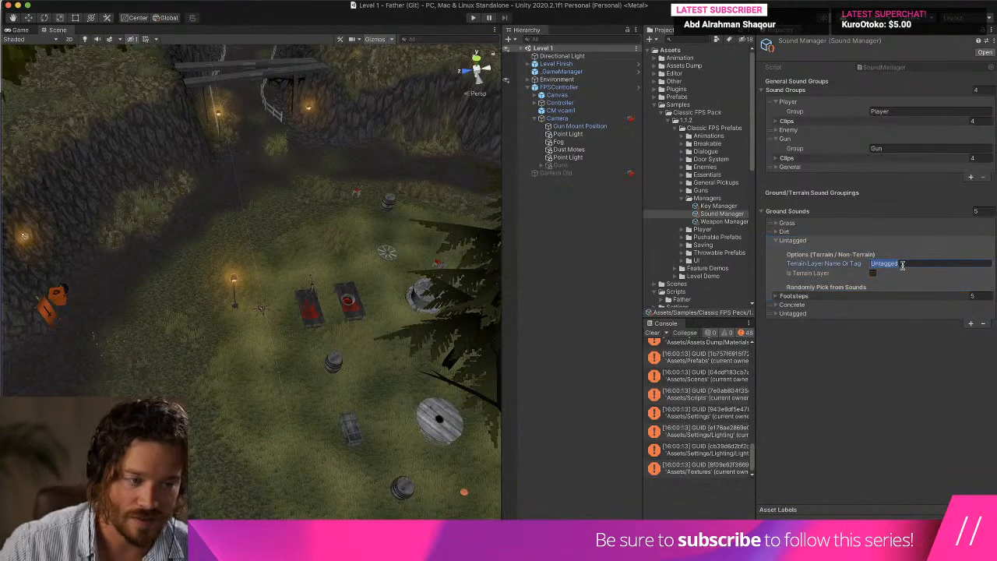
{"action": "type", "text": "Stone"}
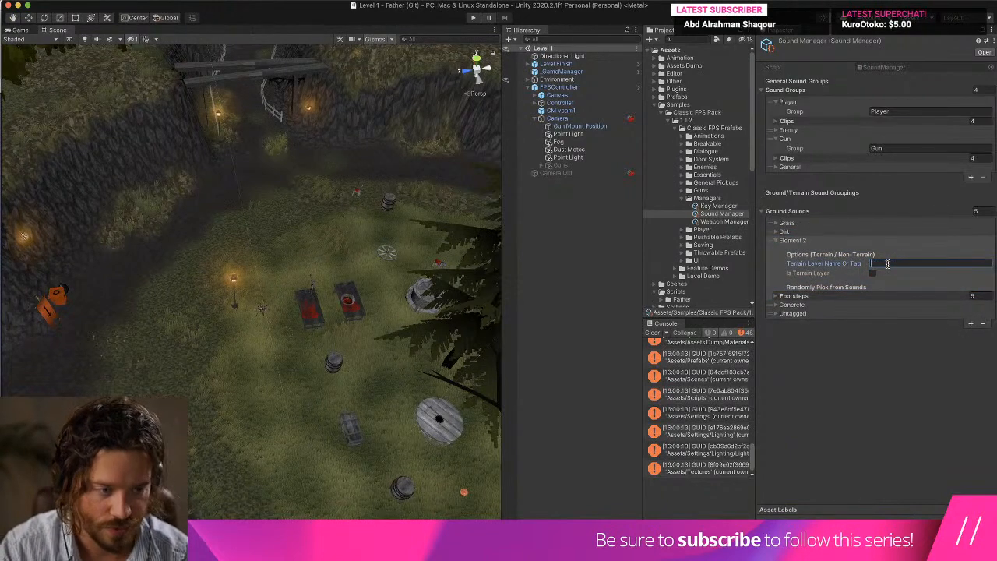
{"action": "left_click", "coordinate": [873, 273]}
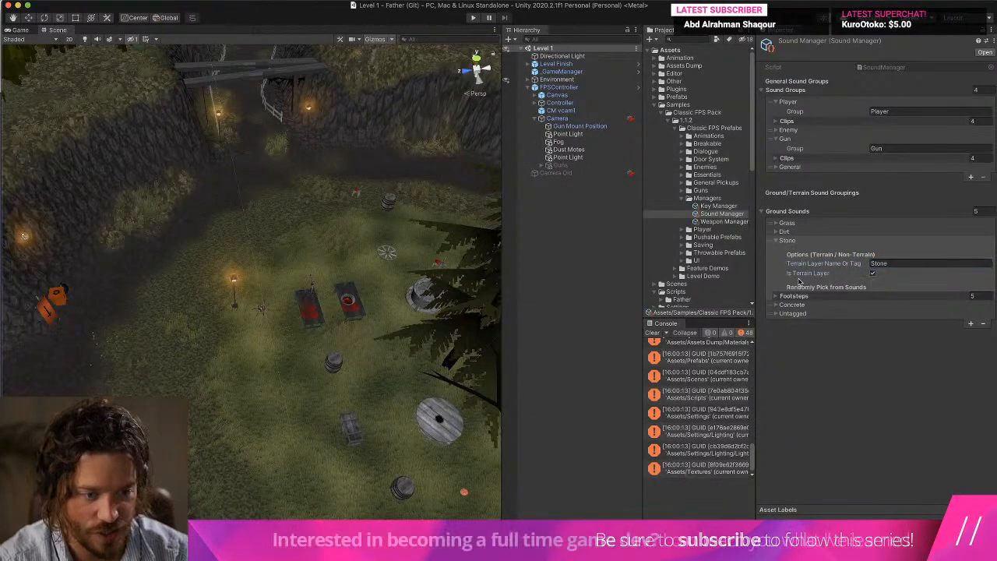
Expand the Stone group's footsteps and locate the step_stone clips in the project's Sounds folder through the Grass group's step_grass1 clip.
{"action": "left_click", "coordinate": [909, 296]}
{"action": "left_click", "coordinate": [907, 307]}
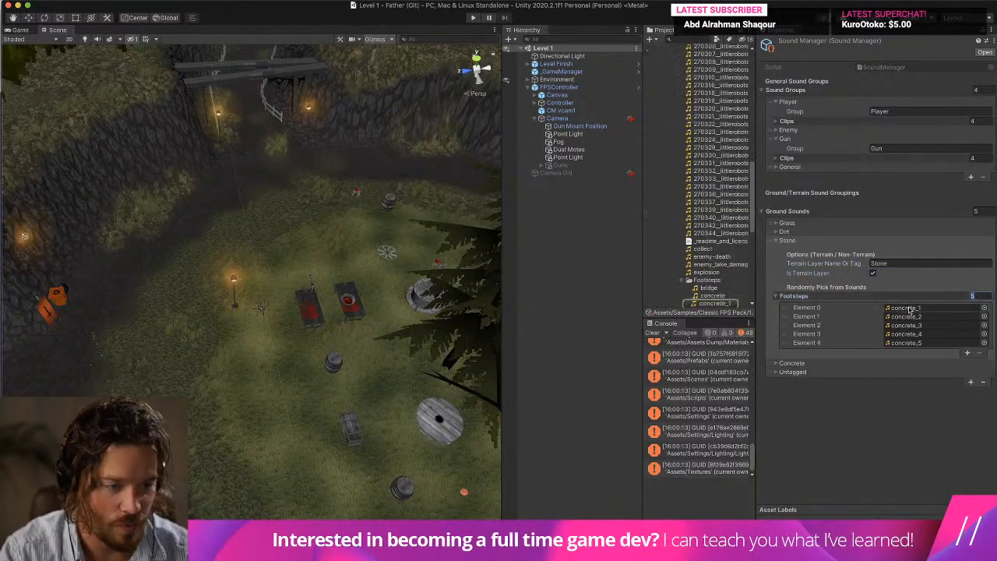
{"action": "scroll", "coordinate": [728, 243], "scroll_direction": "down", "scroll_amount": 4}
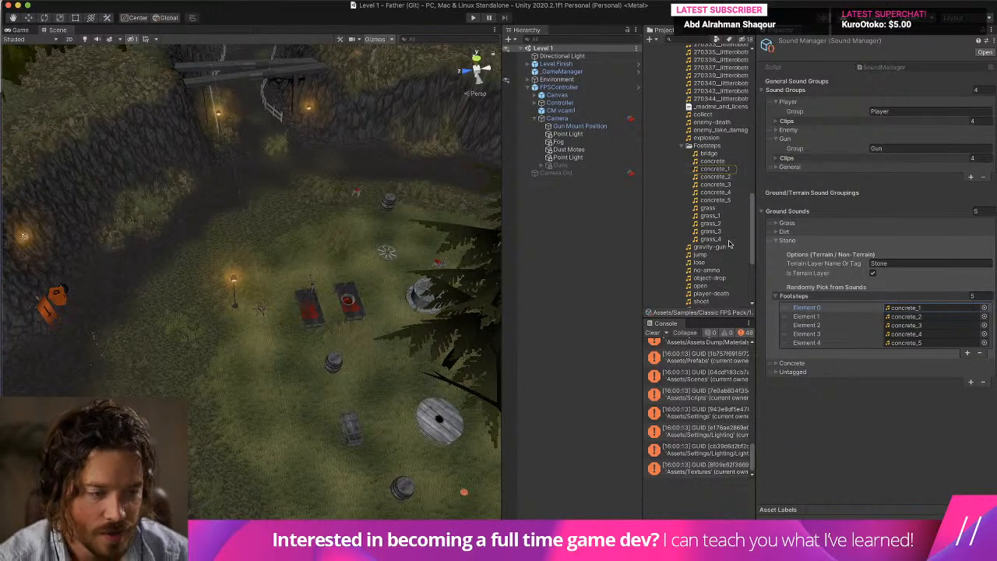
{"action": "scroll", "coordinate": [720, 226], "scroll_direction": "up", "scroll_amount": 15}
{"action": "scroll", "coordinate": [710, 189], "scroll_direction": "down", "scroll_amount": 10}
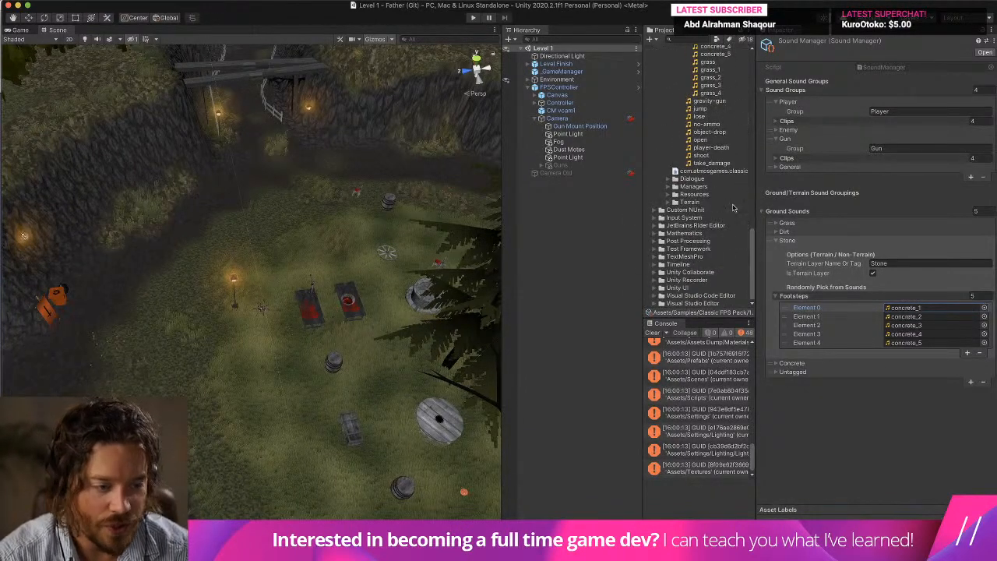
{"action": "left_click", "coordinate": [784, 223]}
{"action": "left_click", "coordinate": [907, 290]}
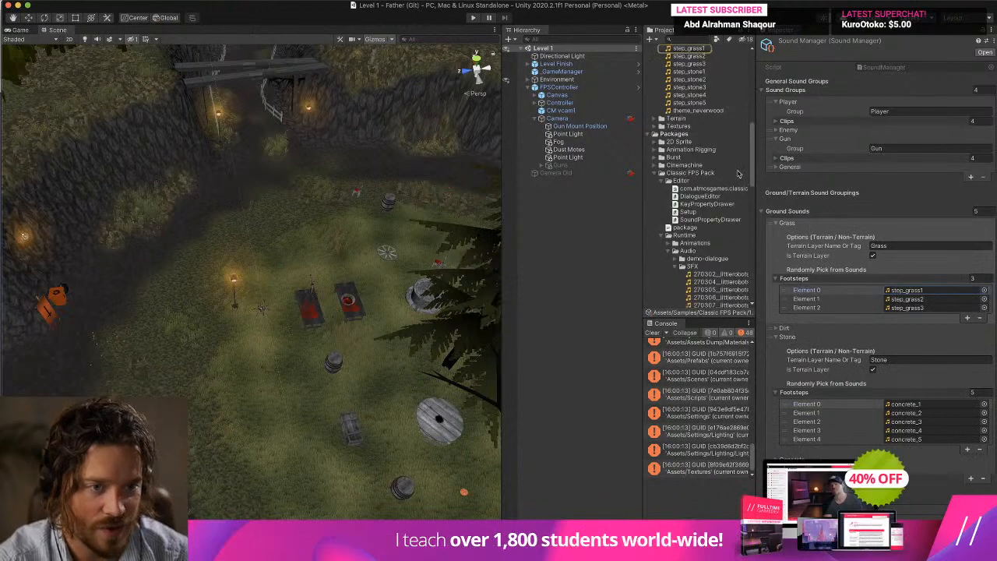
{"action": "scroll", "coordinate": [650, 79], "scroll_direction": "up", "scroll_amount": 3}
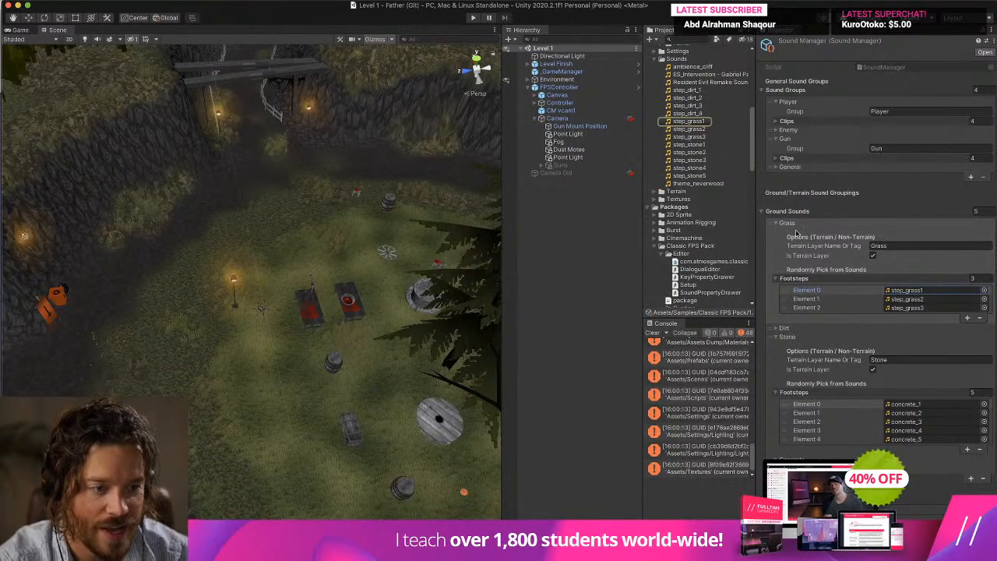
{"action": "left_click", "coordinate": [794, 224]}
Assign the clips step_stone1 to step_stone5 to footstep elements 0 to 4 of the Stone group.
{"action": "left_click_drag", "start_coordinate": [693, 145], "coordinate": [907, 308]}
{"action": "left_click_drag", "start_coordinate": [702, 152], "coordinate": [911, 317]}
{"action": "left_click_drag", "start_coordinate": [707, 161], "coordinate": [923, 325]}
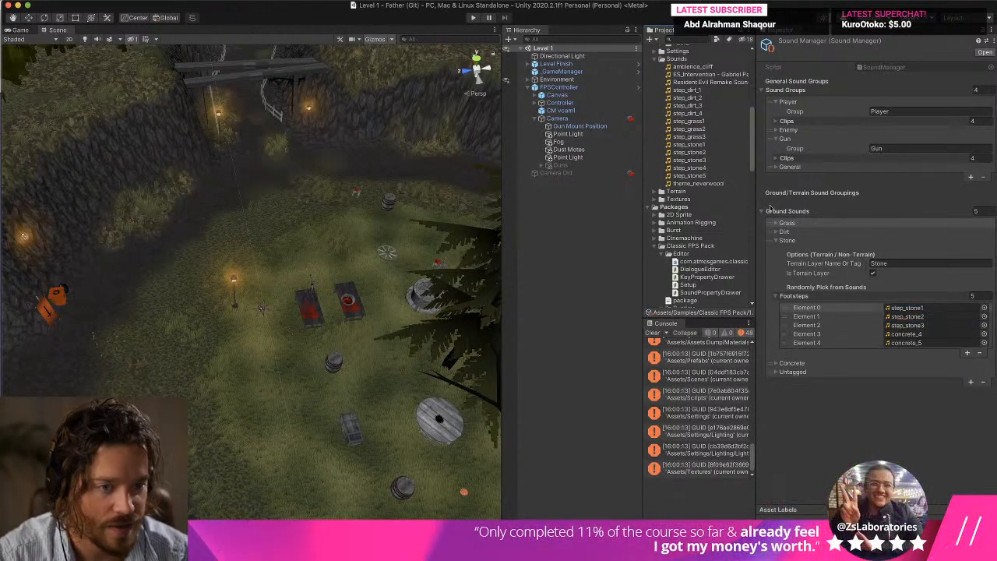
{"action": "left_click_drag", "start_coordinate": [695, 166], "coordinate": [907, 333]}
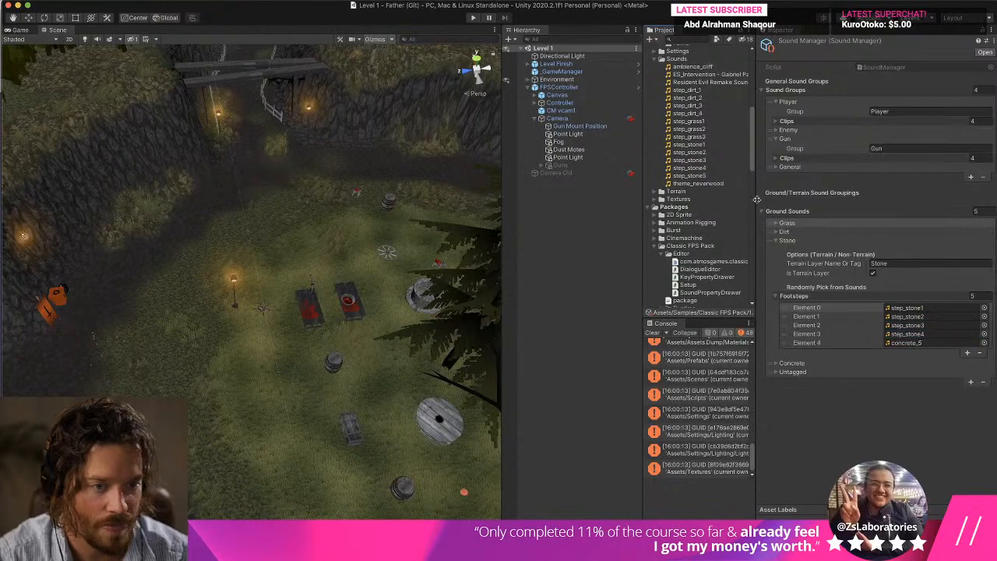
{"action": "left_click_drag", "start_coordinate": [706, 175], "coordinate": [930, 342]}
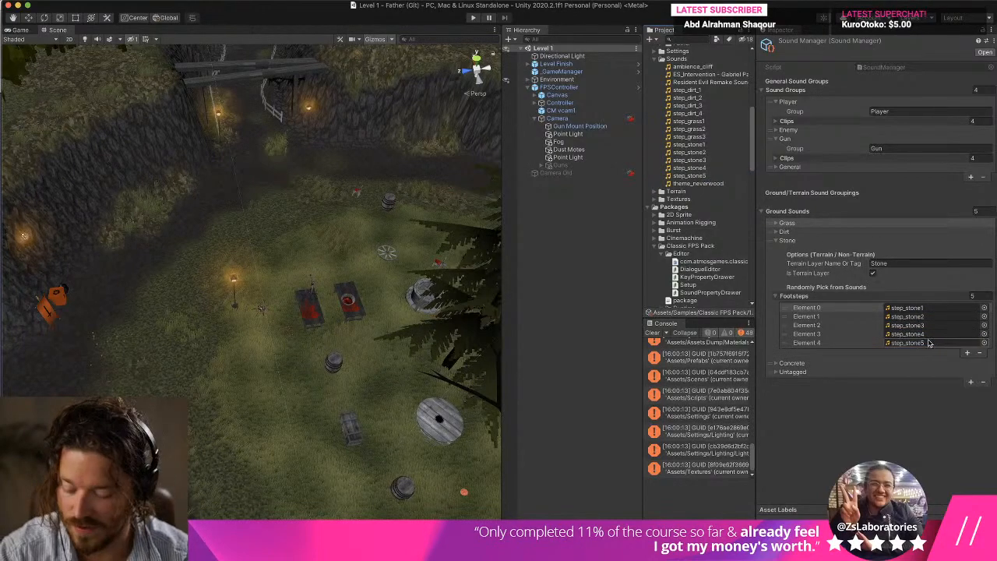
Look over the open windows, return to Unity and clear the console messages.
{"action": "key", "text": "ctrl+Up"}
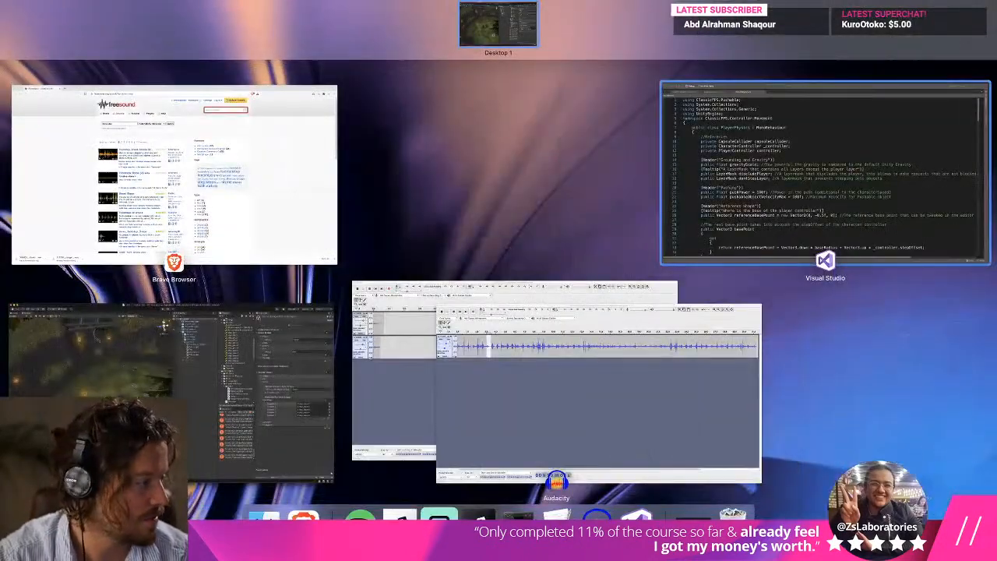
{"action": "left_click", "coordinate": [772, 106]}
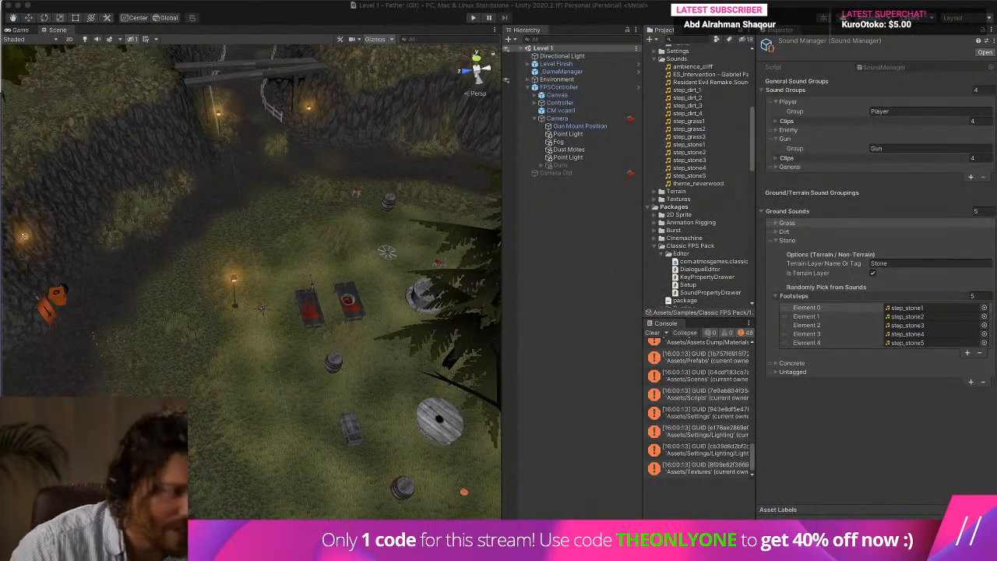
{"action": "left_click", "coordinate": [651, 333]}
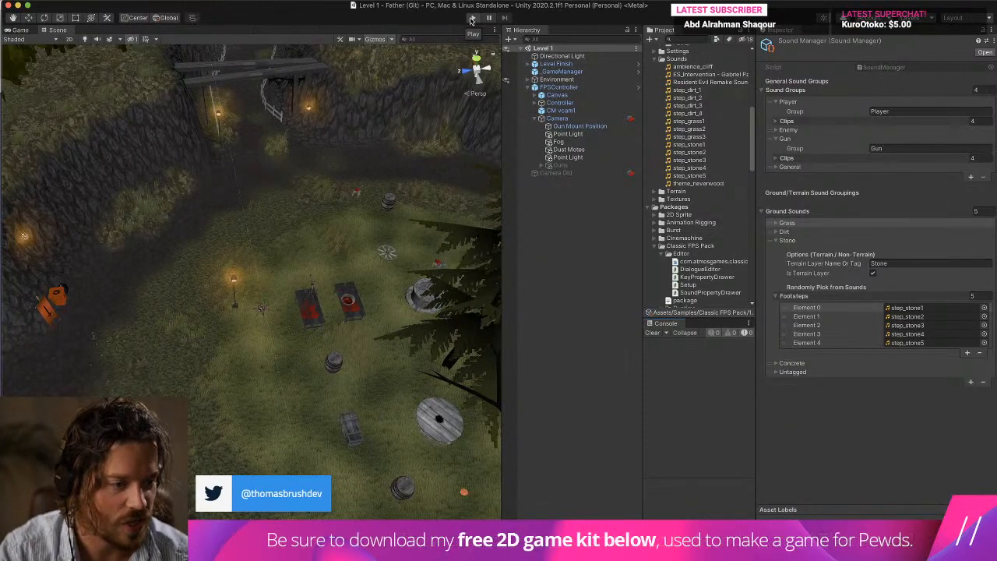
Select the Terrain in the scene, choose its Solid Rock layer and locate that layer's diffuse texture in the project.
{"action": "left_click", "coordinate": [380, 148]}
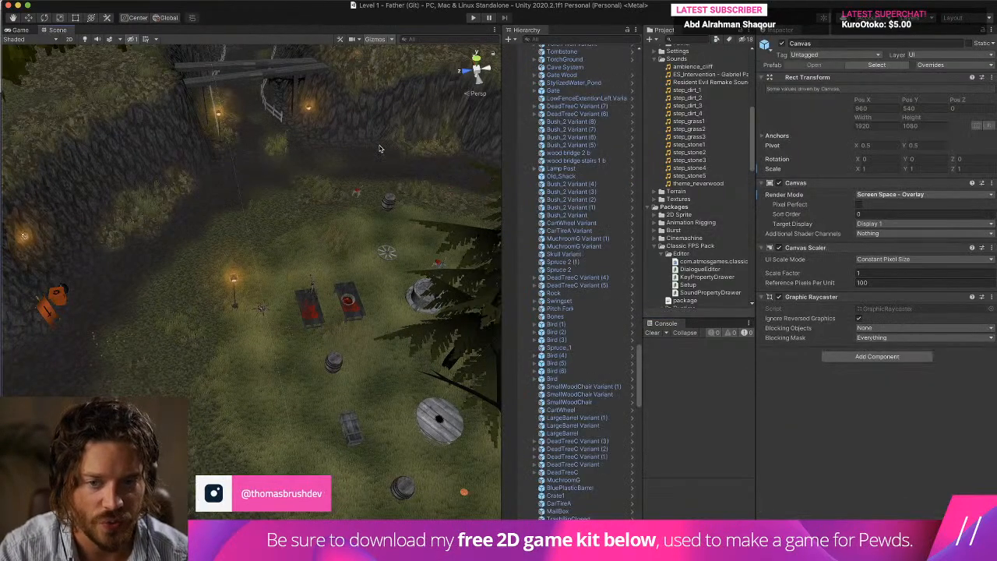
{"action": "left_click", "coordinate": [372, 129]}
{"action": "left_click", "coordinate": [360, 121]}
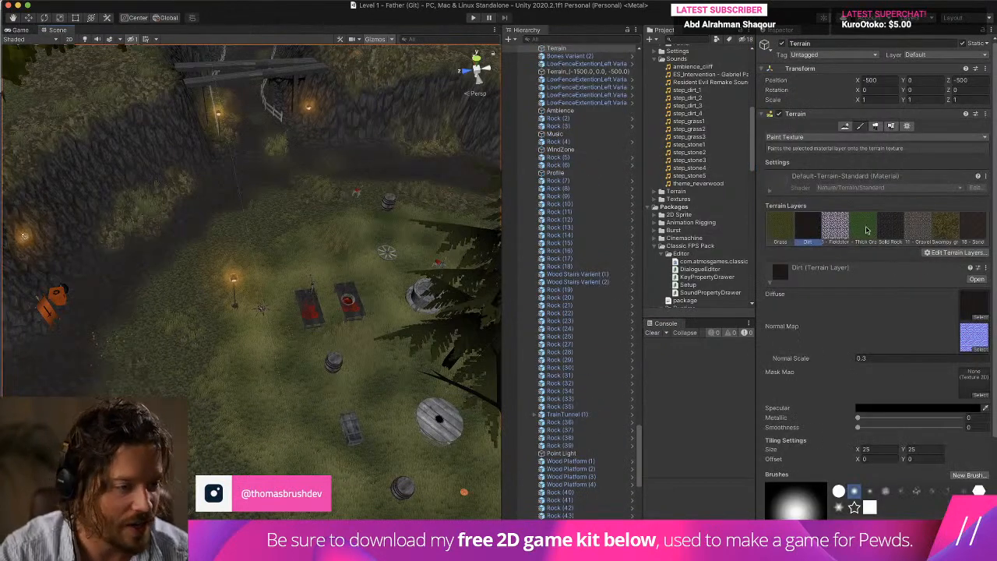
{"action": "left_click", "coordinate": [963, 298]}
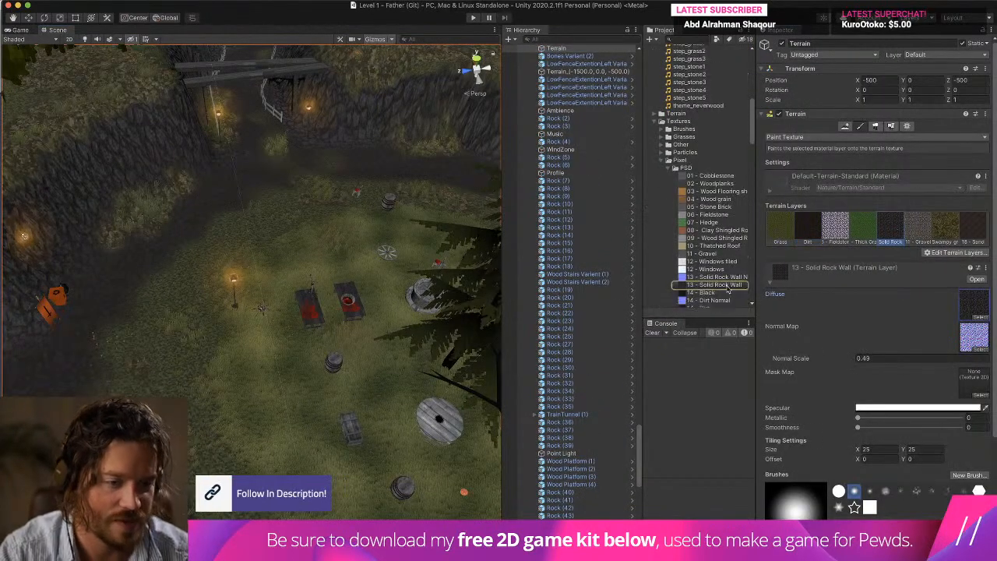
Rename the 13 - Solid Rock Wall terrain layer in the Terrain Layers folder as Stone.
{"action": "left_click", "coordinate": [715, 284]}
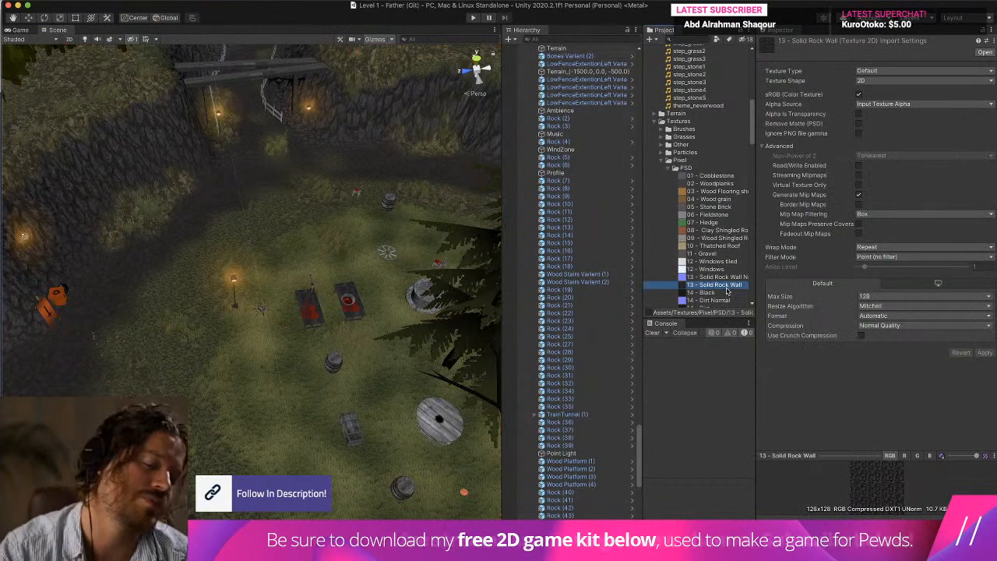
{"action": "left_click", "coordinate": [661, 121]}
{"action": "left_click", "coordinate": [662, 113]}
{"action": "scroll", "coordinate": [663, 156], "scroll_direction": "down", "scroll_amount": 3}
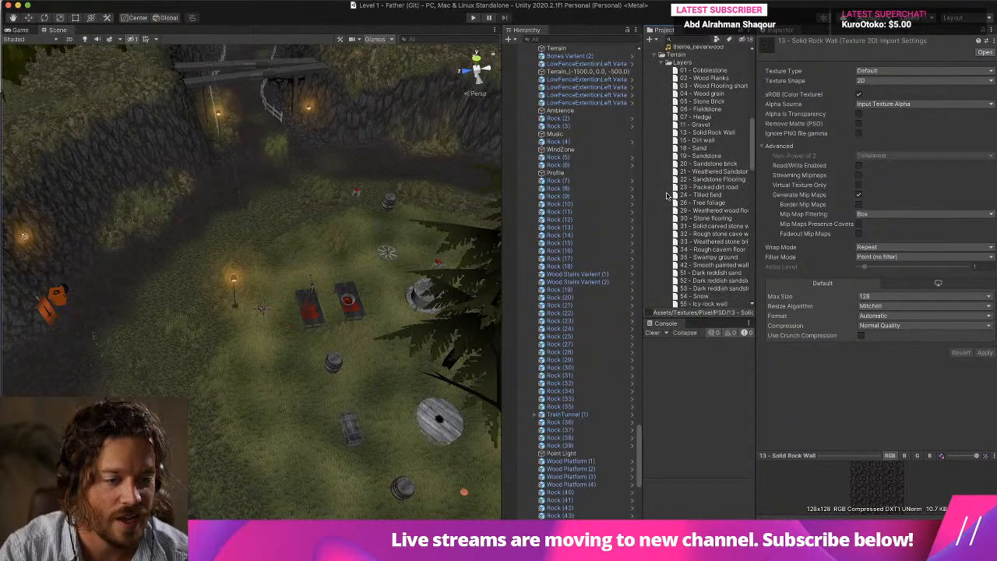
{"action": "scroll", "coordinate": [667, 195], "scroll_direction": "down", "scroll_amount": 4}
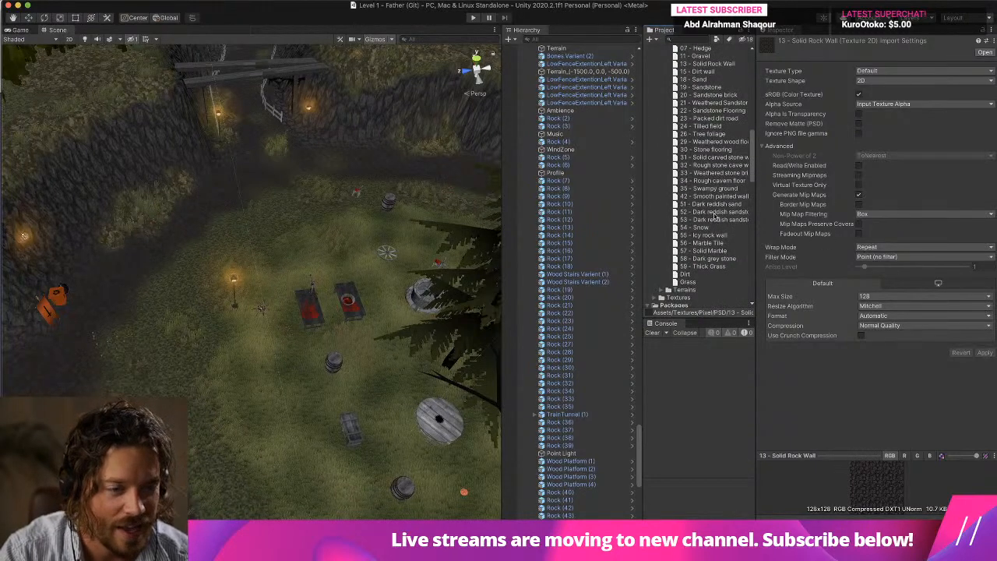
{"action": "scroll", "coordinate": [711, 155], "scroll_direction": "up", "scroll_amount": 2}
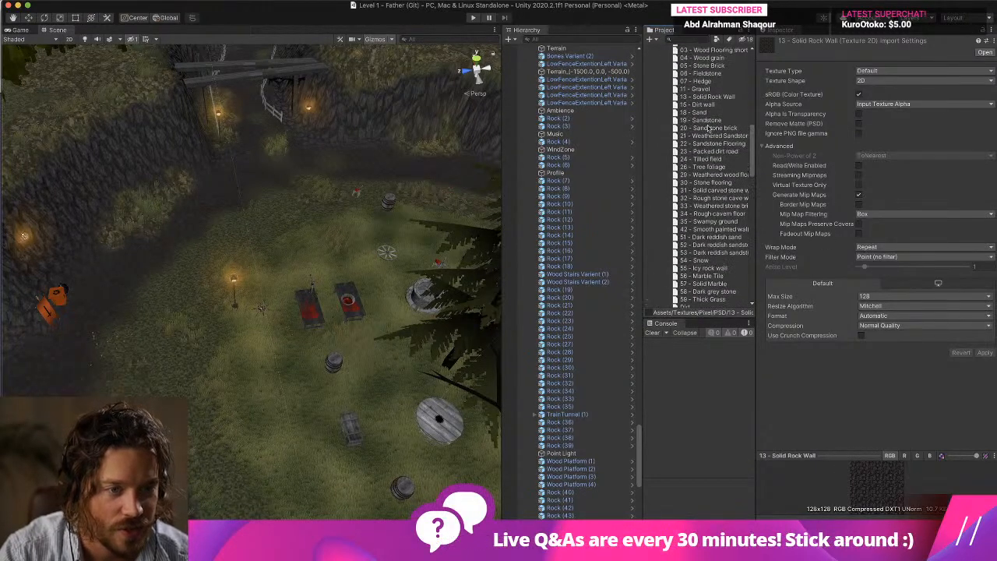
{"action": "left_click", "coordinate": [713, 97]}
{"action": "left_click", "coordinate": [693, 97]}
{"action": "type", "text": "Stone"}
{"action": "key", "text": "Return"}
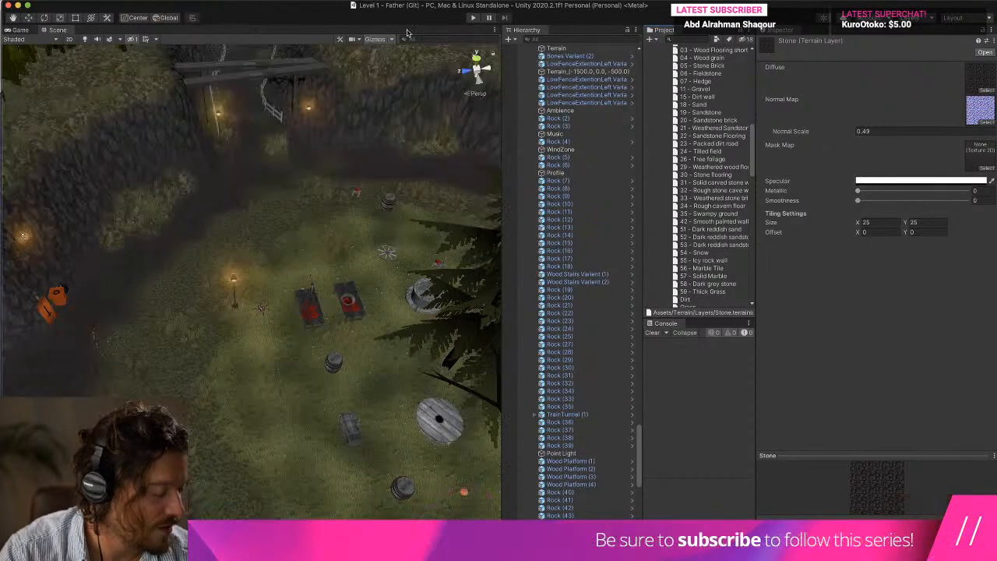
Play-test the level by walking over the grass and stone ground to check the footsteps, and clear the console after stopping.
{"action": "left_click", "coordinate": [472, 17]}
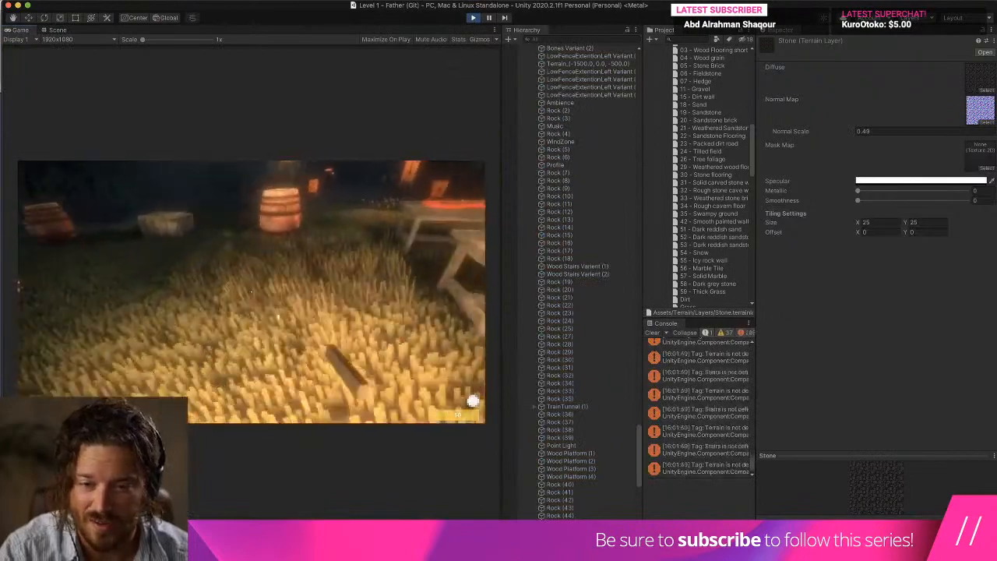
{"action": "key", "text": "w"}
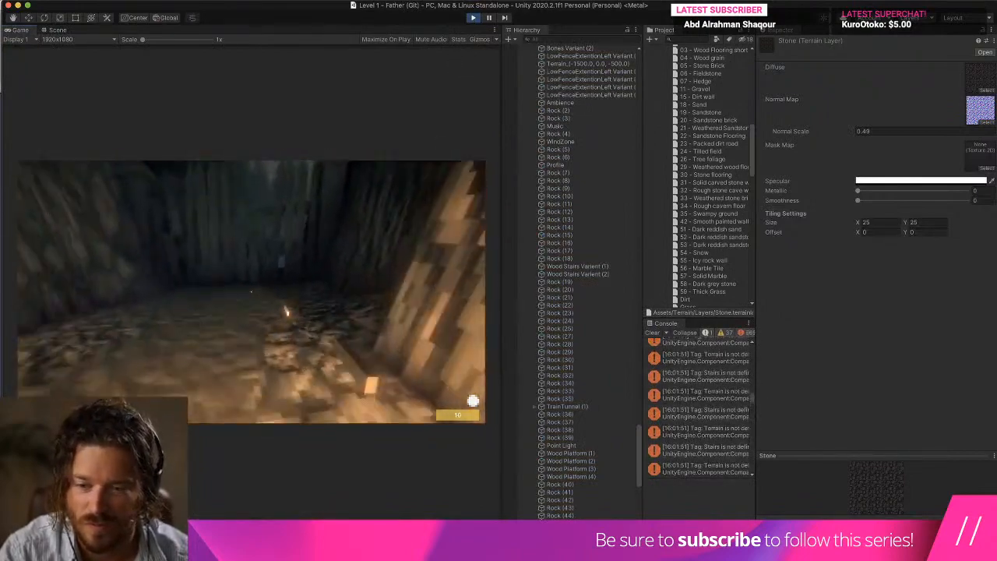
{"action": "key", "text": "w"}
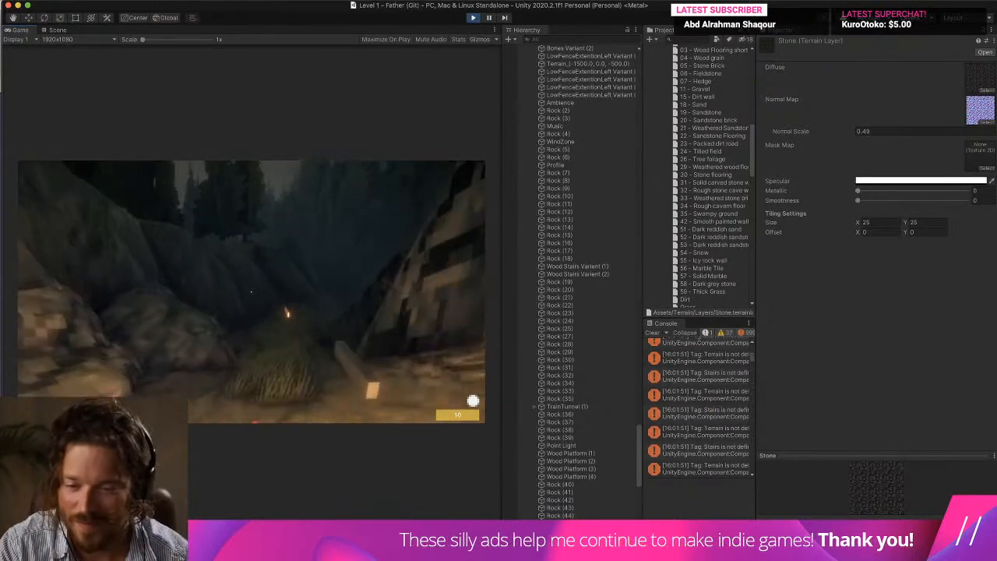
{"action": "key", "text": "w"}
{"action": "key", "text": "w"}
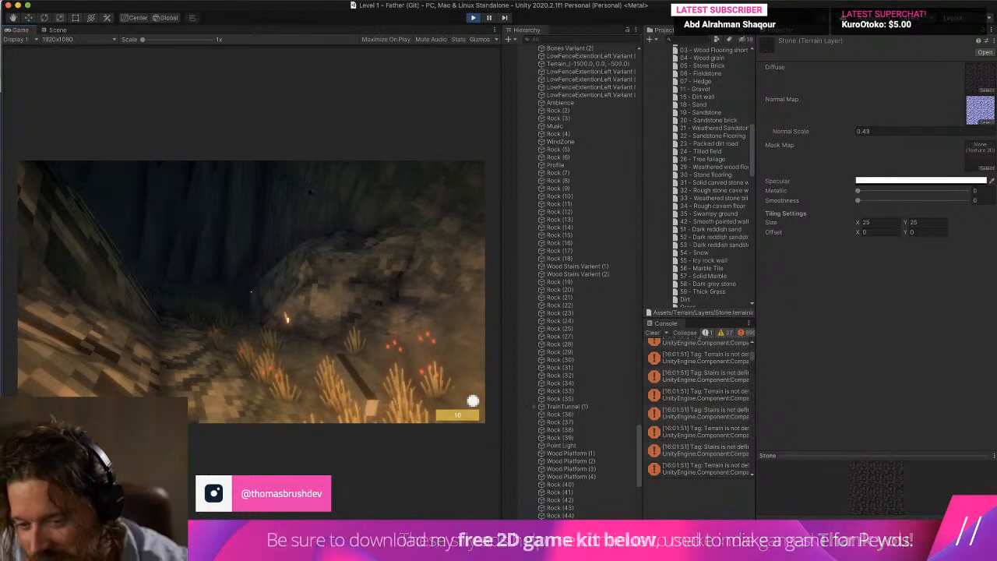
{"action": "key", "text": "w"}
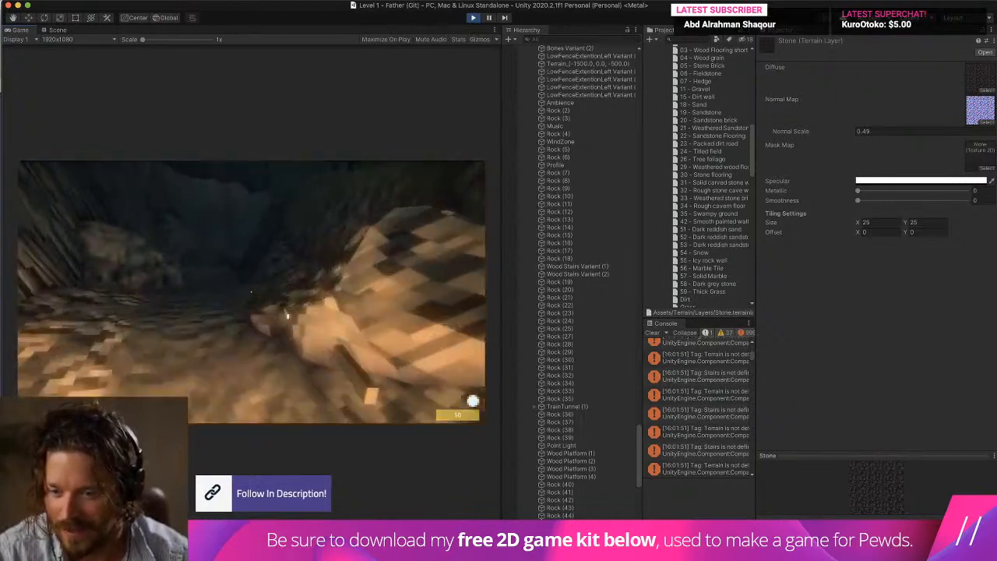
{"action": "key", "text": "w"}
{"action": "key", "text": "w"}
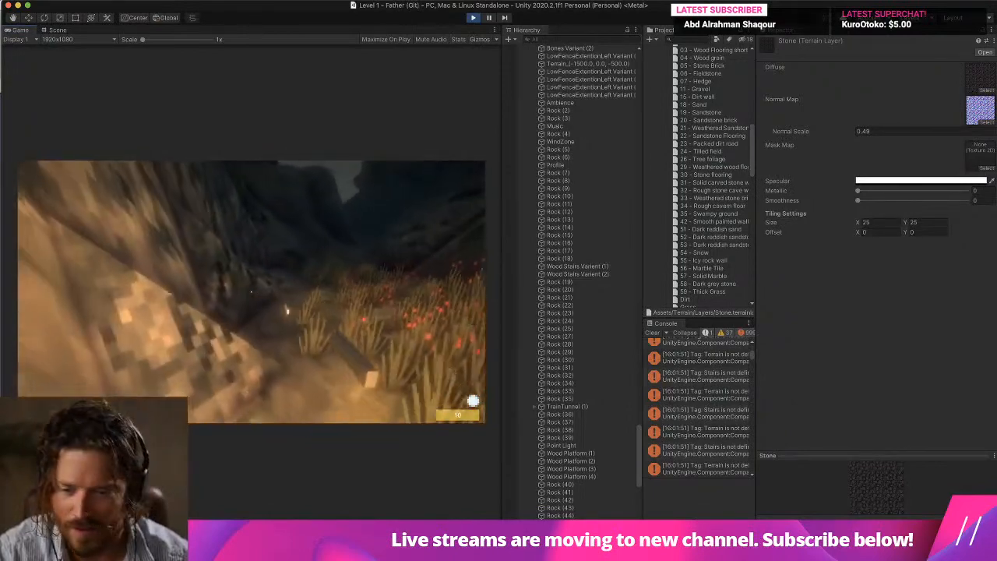
{"action": "key", "text": "super+p"}
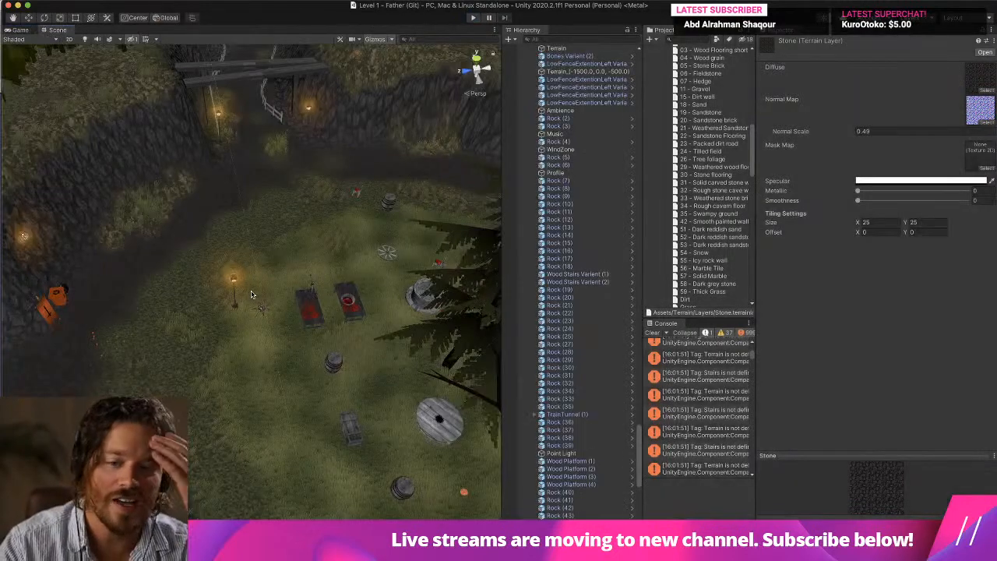
{"action": "left_click", "coordinate": [653, 333]}
Select the large rock beside the white fence near the Edenfell sign and open its Rock prefab.
{"action": "right_click_drag", "start_coordinate": [333, 348], "coordinate": [638, 238]}
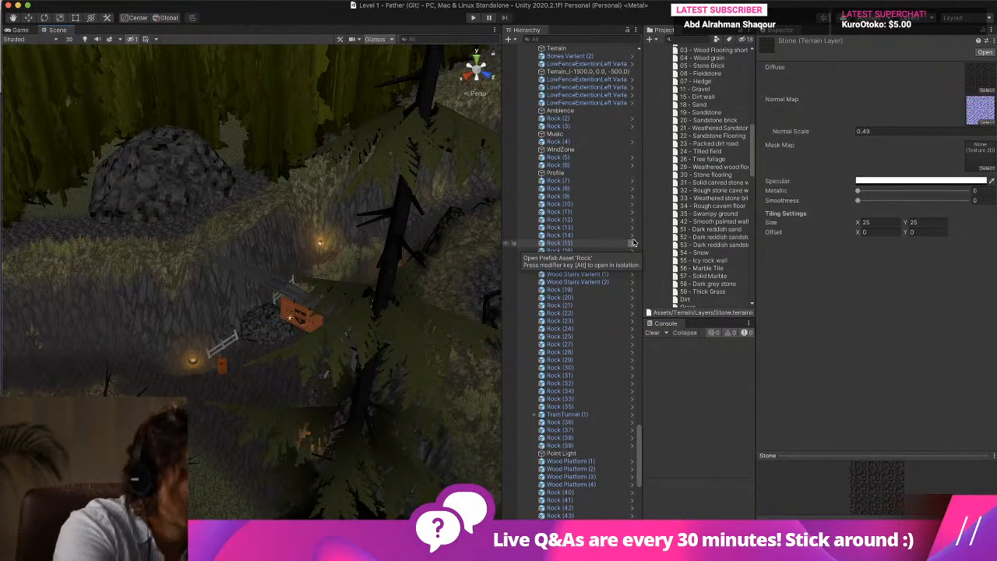
{"action": "middle_click_drag", "start_coordinate": [318, 296], "coordinate": [373, 245]}
{"action": "middle_click_drag", "start_coordinate": [340, 347], "coordinate": [351, 307]}
{"action": "scroll", "coordinate": [351, 307], "scroll_direction": "up", "scroll_amount": 6}
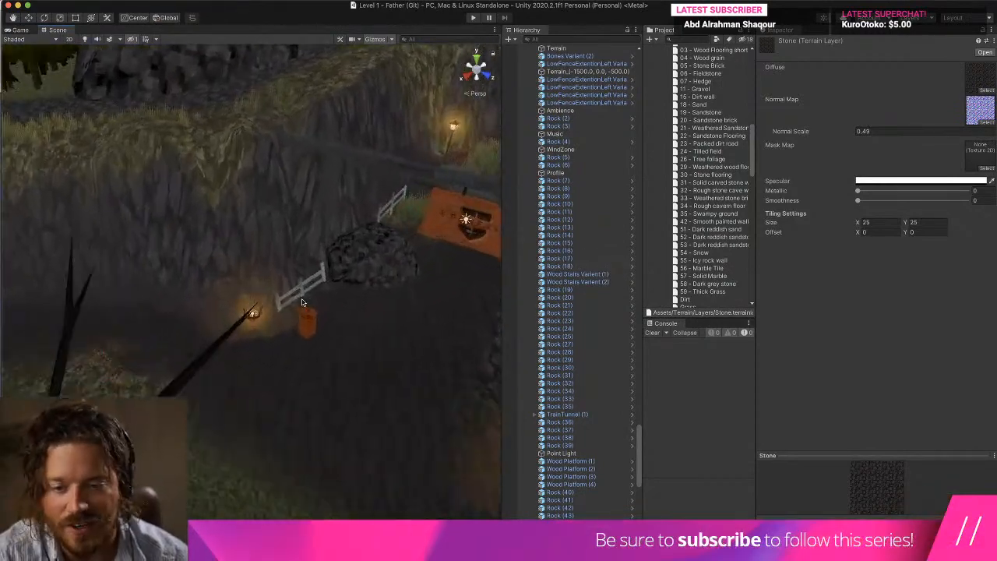
{"action": "right_click_drag", "start_coordinate": [315, 302], "coordinate": [331, 297]}
{"action": "scroll", "coordinate": [331, 297], "scroll_direction": "up", "scroll_amount": 3}
{"action": "left_click", "coordinate": [359, 248]}
{"action": "right_click_drag", "start_coordinate": [360, 248], "coordinate": [389, 261]}
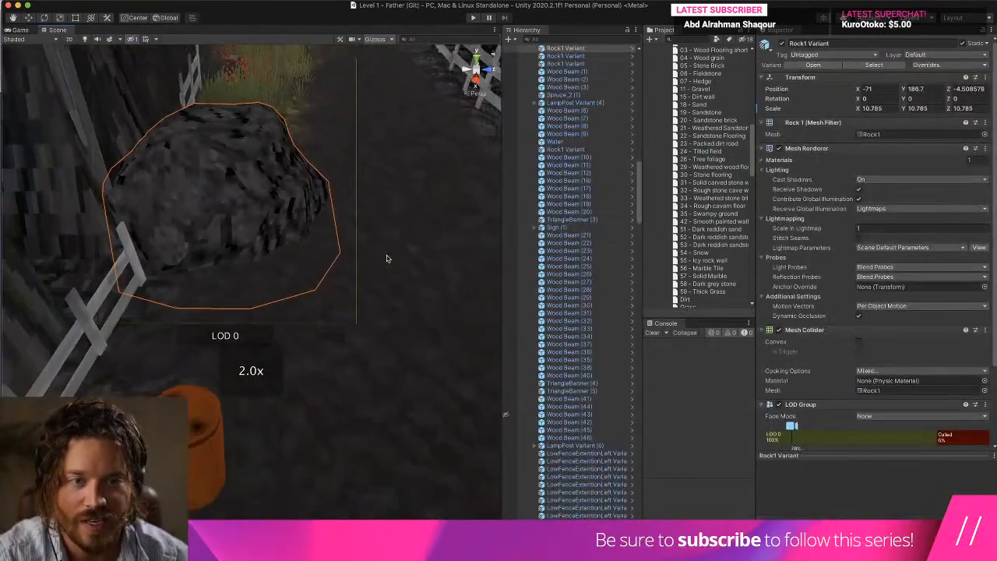
{"action": "scroll", "coordinate": [389, 260], "scroll_direction": "down", "scroll_amount": 6}
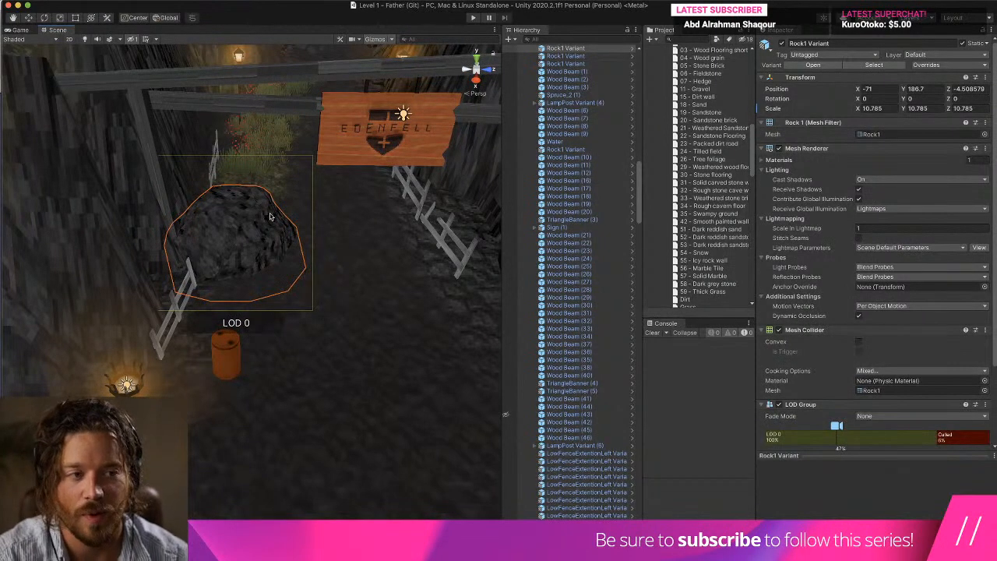
{"action": "left_click", "coordinate": [632, 56]}
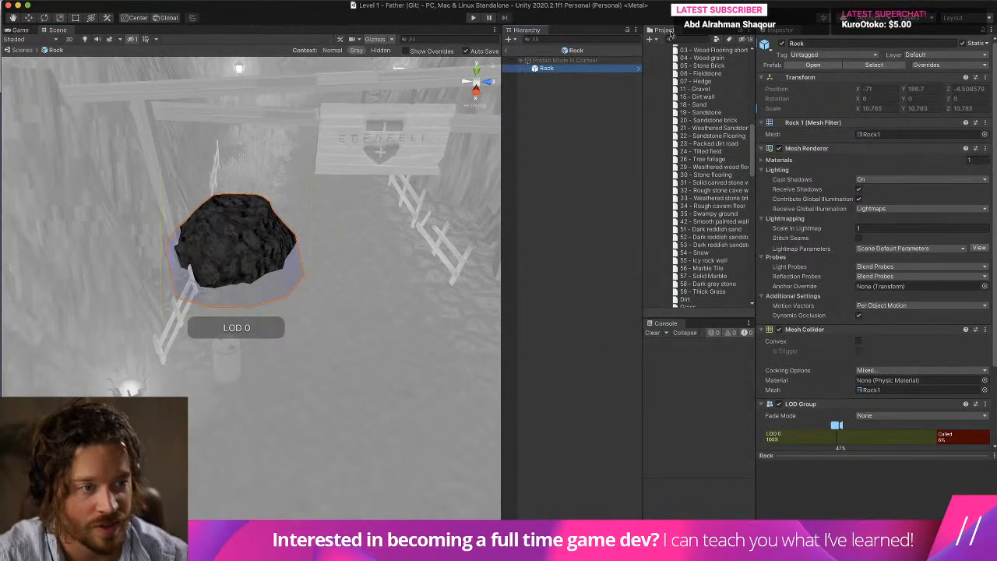
Add a new tag named Rock to the project's tag list.
{"action": "left_click", "coordinate": [813, 54]}
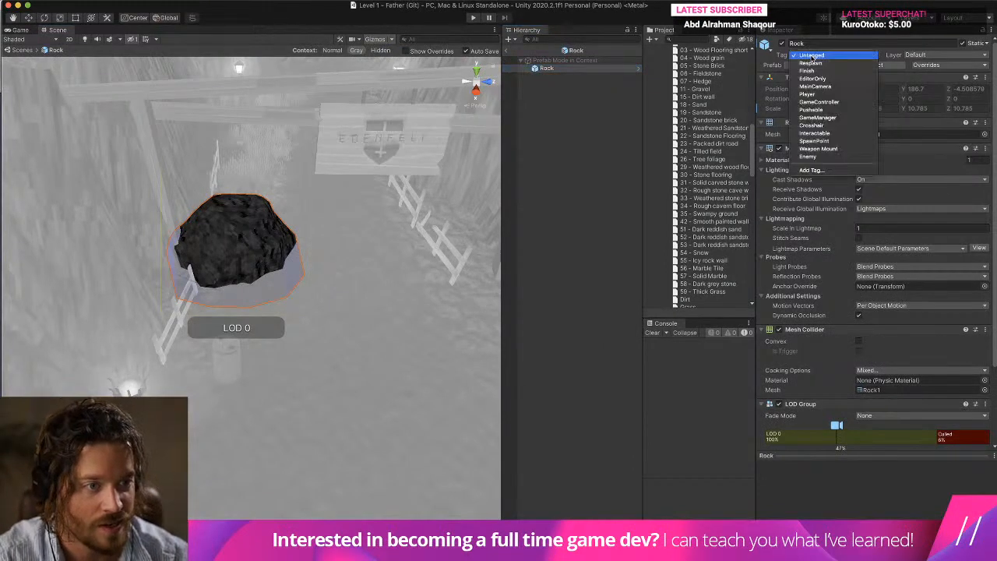
{"action": "left_click", "coordinate": [823, 171]}
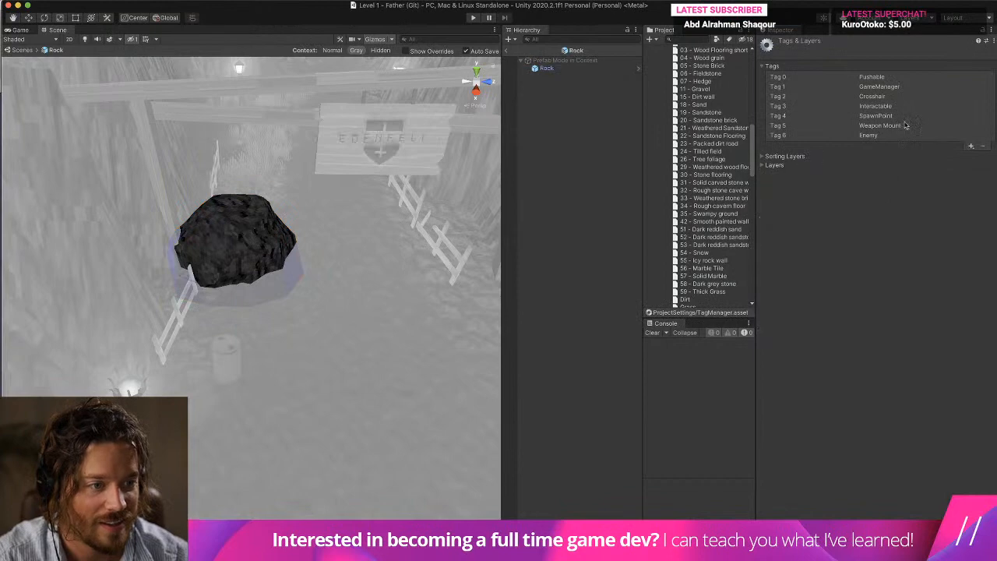
{"action": "left_click", "coordinate": [971, 145]}
{"action": "type", "text": "Rock"}
{"action": "key", "text": "Return"}
Assign the Rock tag to the Rock prefab and return to the scene.
{"action": "left_click", "coordinate": [547, 68]}
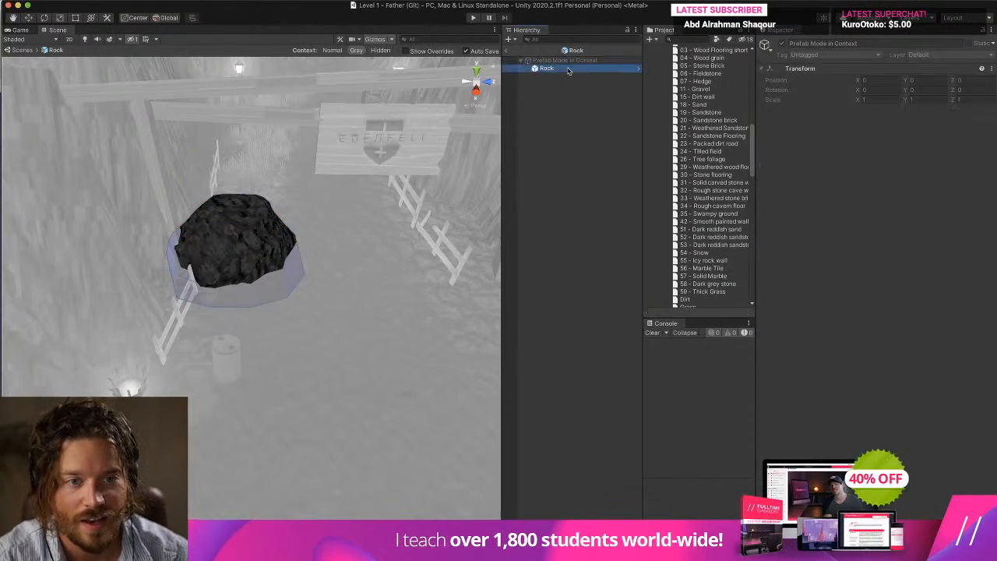
{"action": "left_click", "coordinate": [812, 56]}
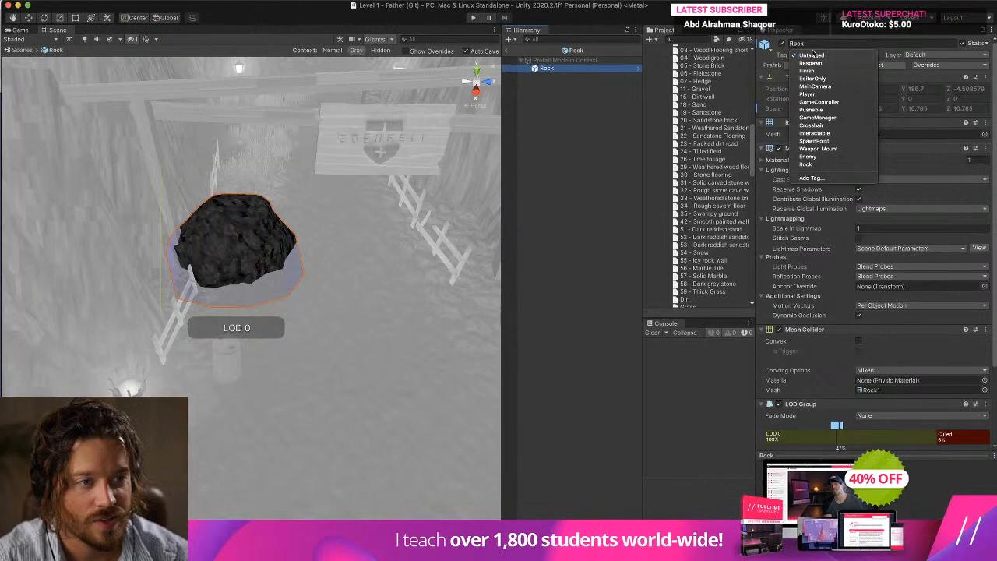
{"action": "left_click", "coordinate": [821, 168]}
{"action": "left_click", "coordinate": [505, 51]}
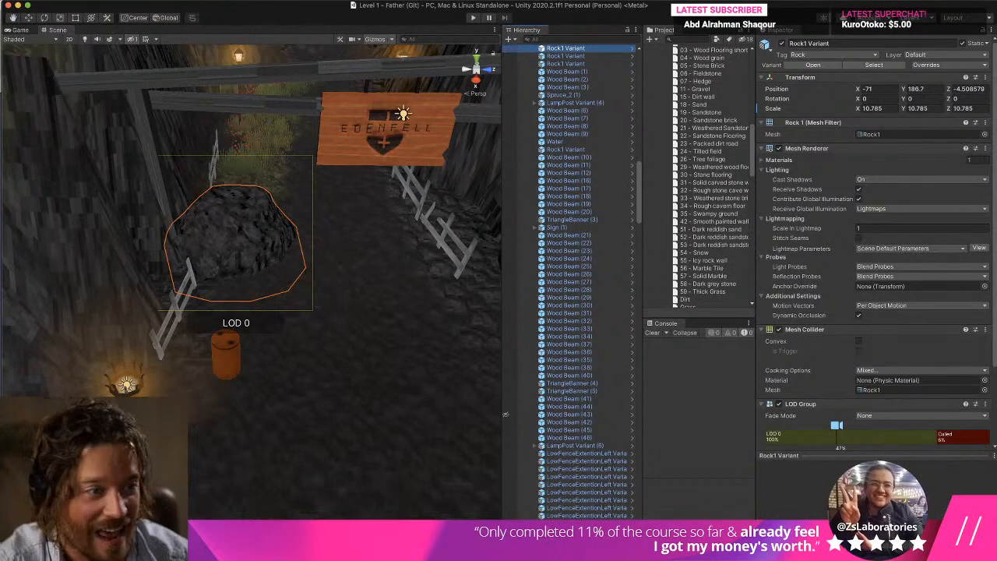
Reopen the selected rock's prefab to check its tag and return to the scene.
{"action": "scroll", "coordinate": [628, 77], "scroll_direction": "up", "scroll_amount": 2}
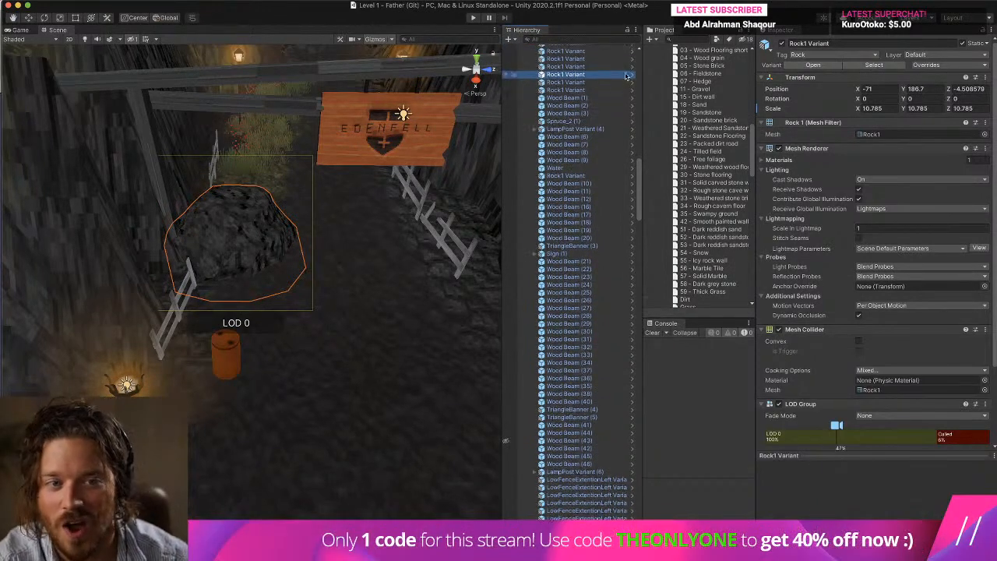
{"action": "left_click", "coordinate": [629, 75]}
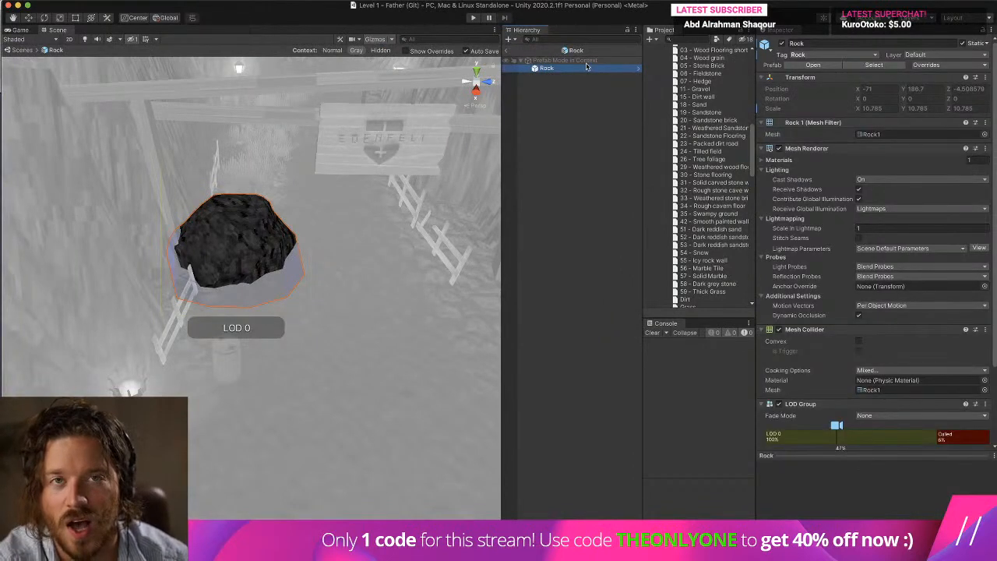
{"action": "left_click", "coordinate": [507, 51]}
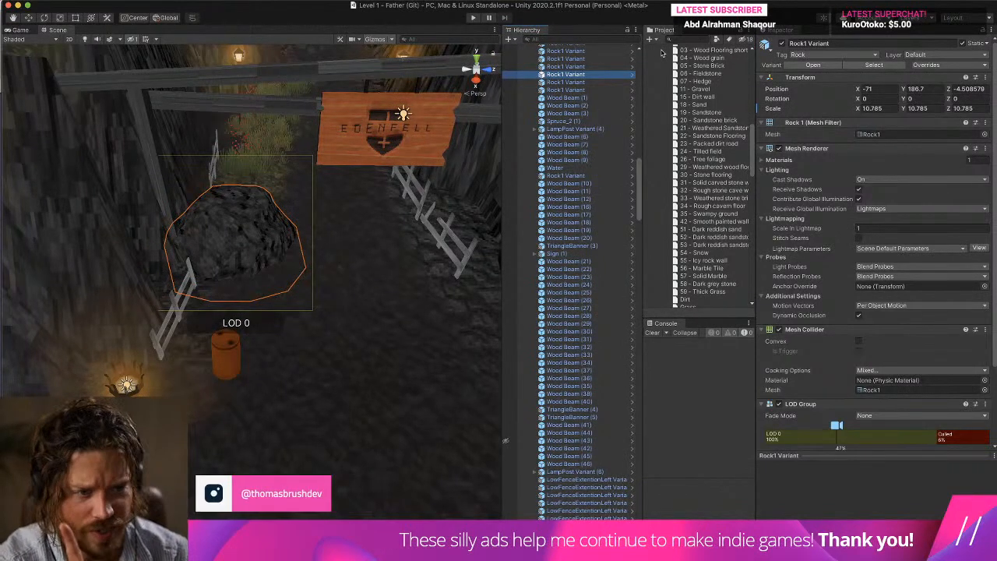
Open the Sound Manager in the project's Managers folder and review the Stone group's terrain layer and tag settings.
{"action": "scroll", "coordinate": [724, 125], "scroll_direction": "down", "scroll_amount": 10}
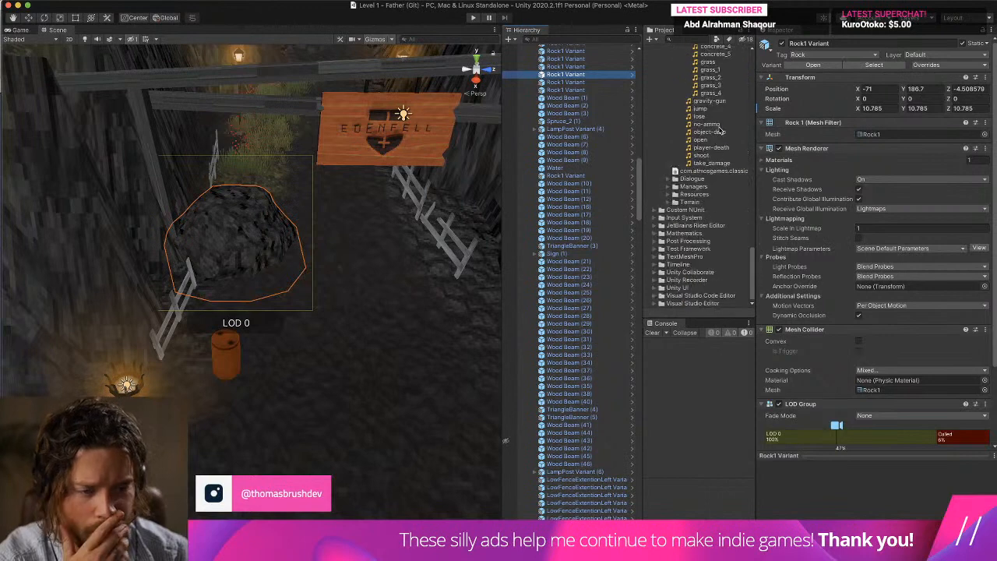
{"action": "scroll", "coordinate": [721, 131], "scroll_direction": "up", "scroll_amount": 10}
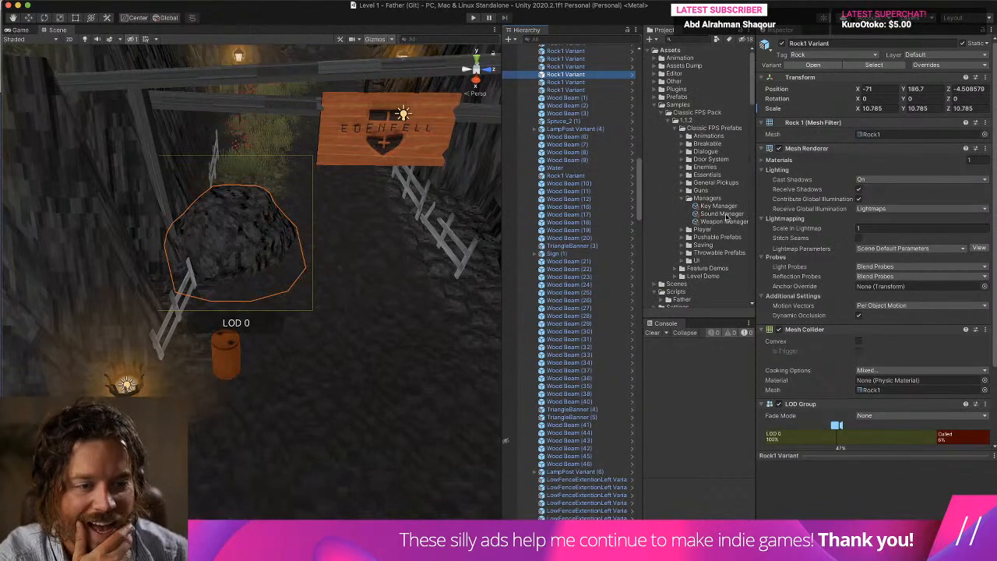
{"action": "left_click", "coordinate": [722, 214]}
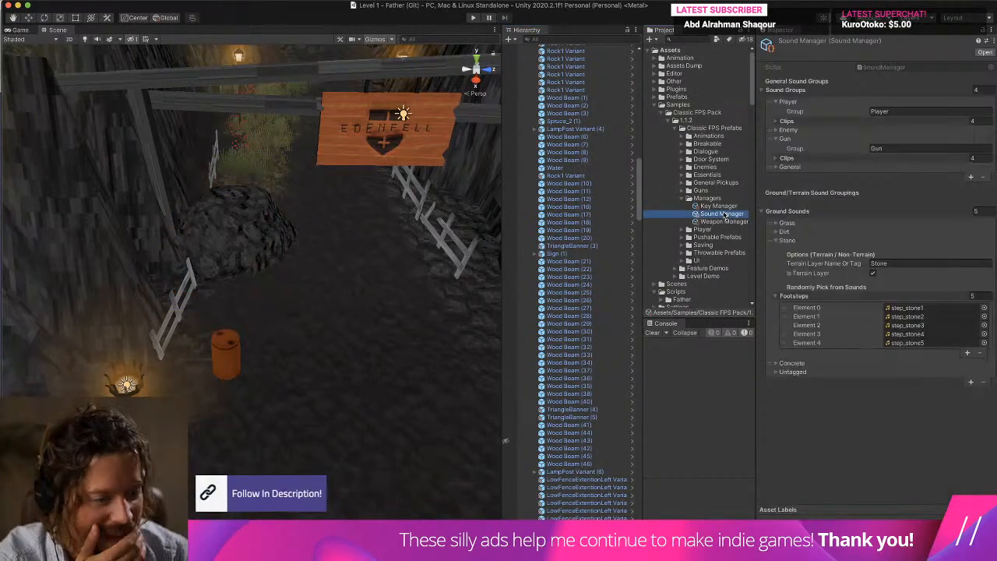
{"action": "left_click", "coordinate": [754, 270]}
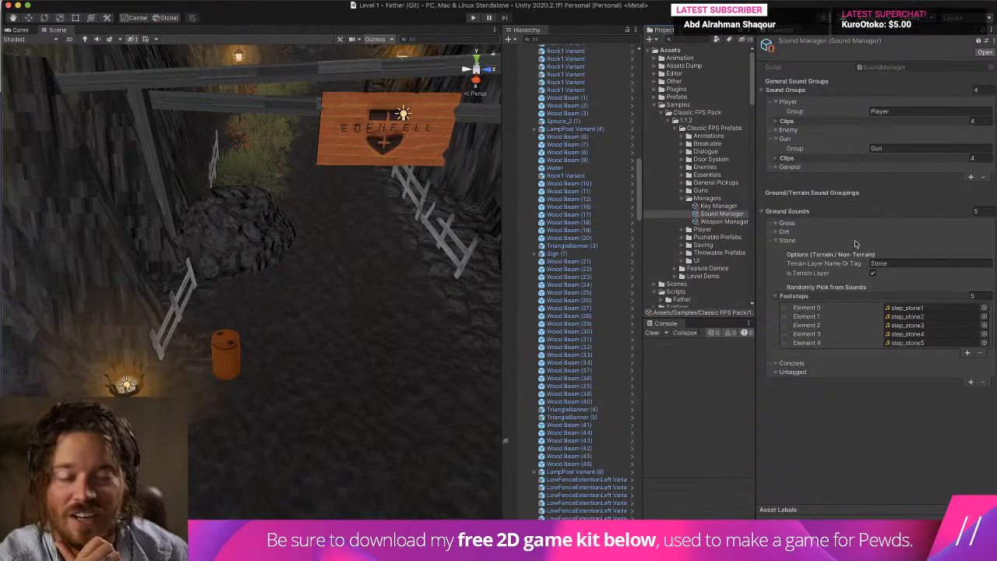
Inspect the Rock tag, layers and sorting layers in the project's tag settings from the Rock prefab, and return to the scene.
{"action": "left_click", "coordinate": [632, 51]}
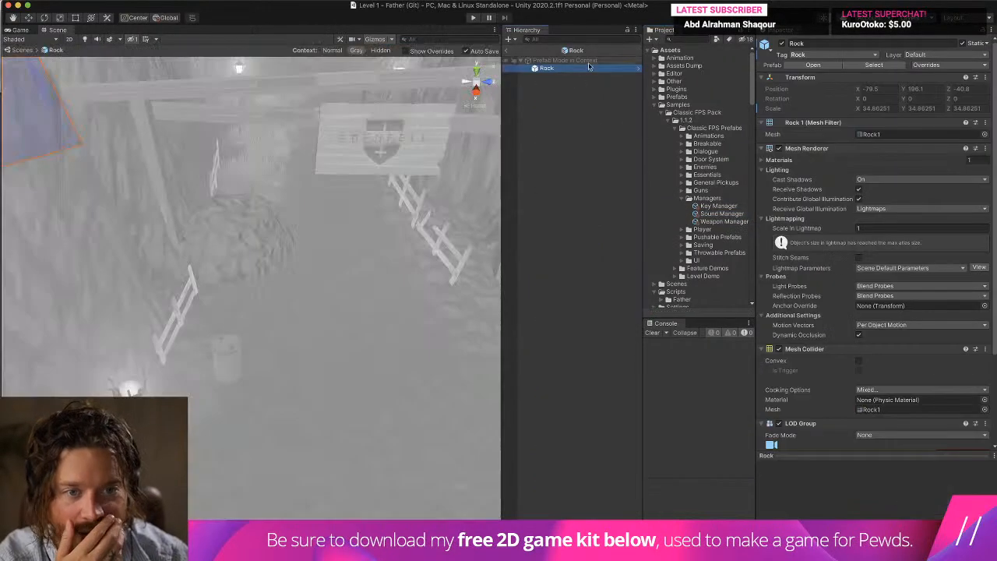
{"action": "left_click", "coordinate": [816, 55]}
{"action": "left_click", "coordinate": [811, 120]}
{"action": "left_click", "coordinate": [869, 146]}
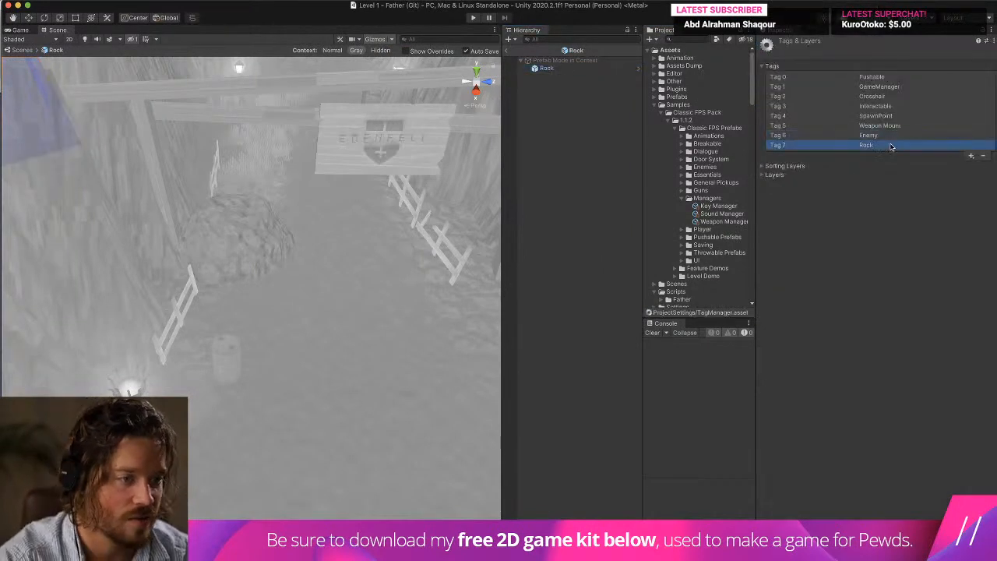
{"action": "left_click", "coordinate": [972, 158]}
{"action": "key", "text": "Return"}
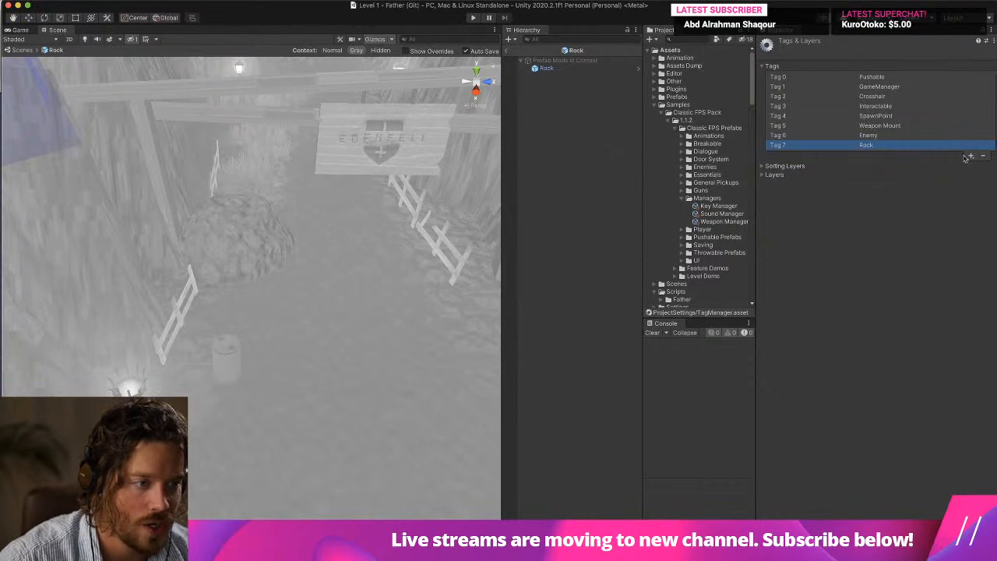
{"action": "left_click", "coordinate": [768, 176]}
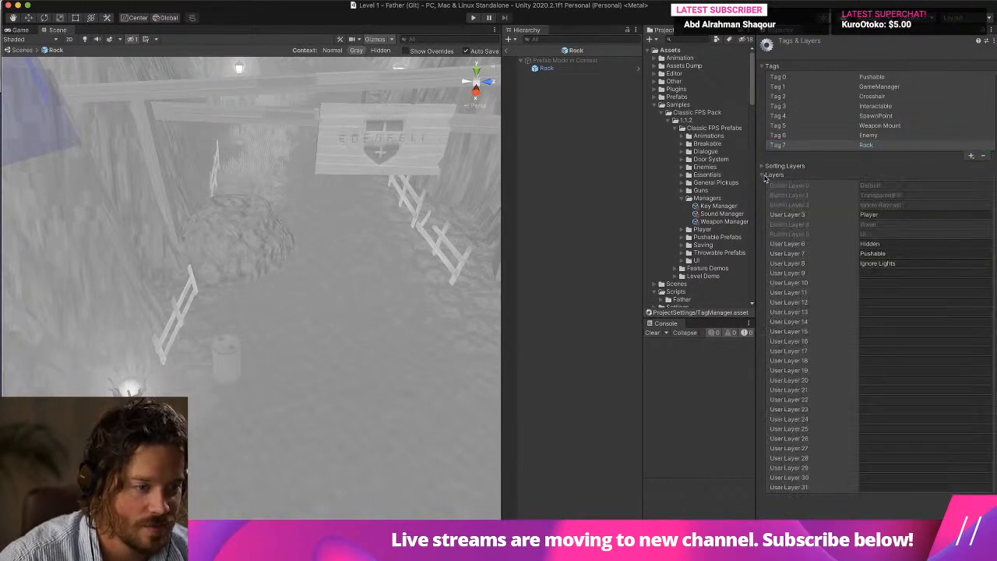
{"action": "left_click", "coordinate": [768, 175]}
{"action": "left_click", "coordinate": [765, 166]}
{"action": "left_click", "coordinate": [872, 148]}
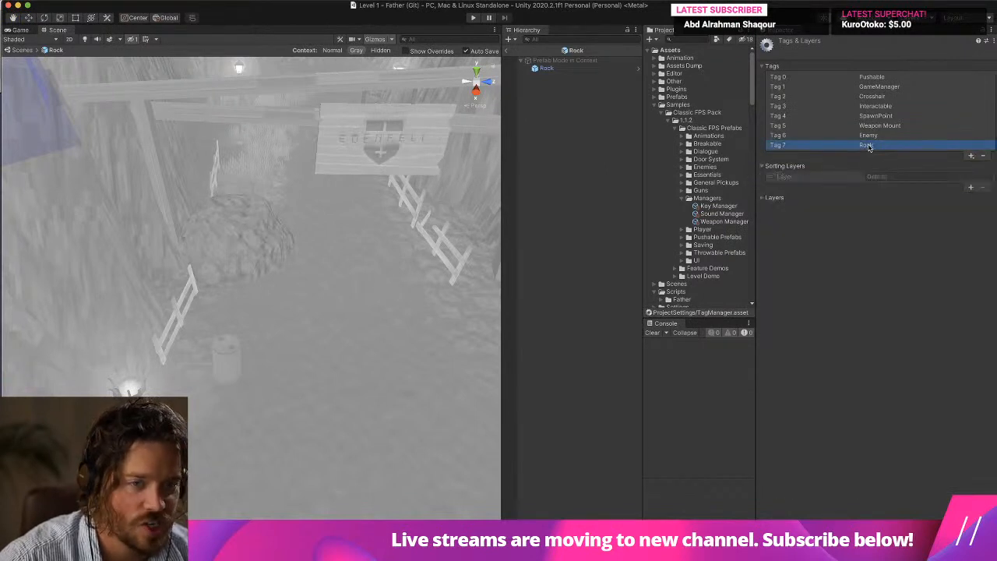
{"action": "left_click", "coordinate": [507, 51]}
Try to remove the Rock tag from the Tags and Layers list in Project Settings.
{"action": "left_click", "coordinate": [58, 1]}
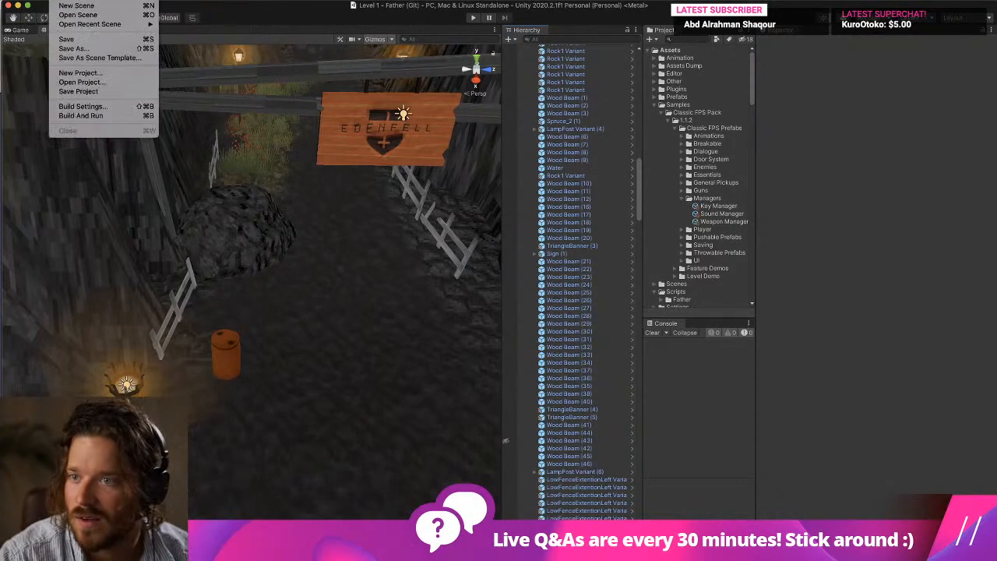
{"action": "mouse_move", "coordinate": [76, 1]}
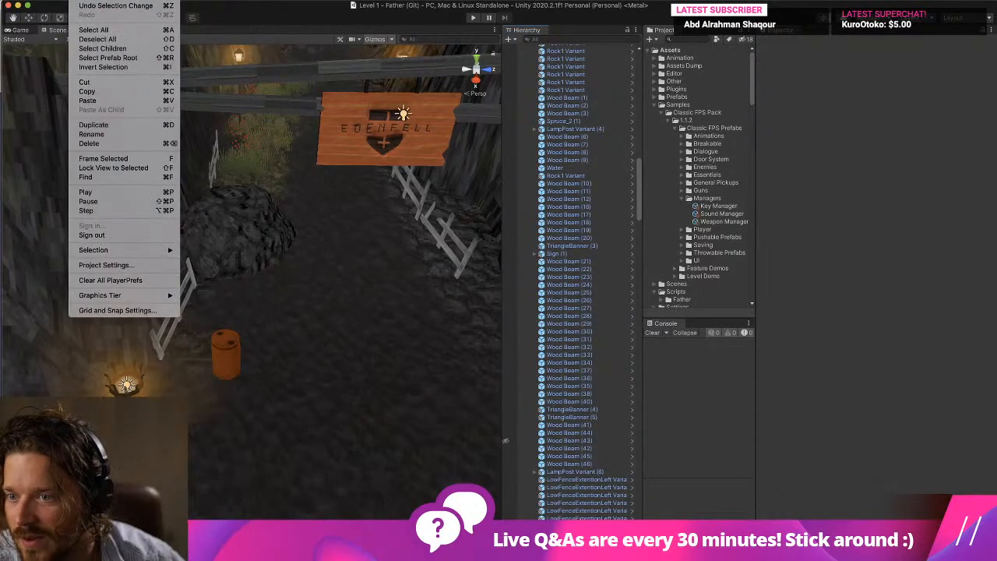
{"action": "left_click", "coordinate": [151, 267]}
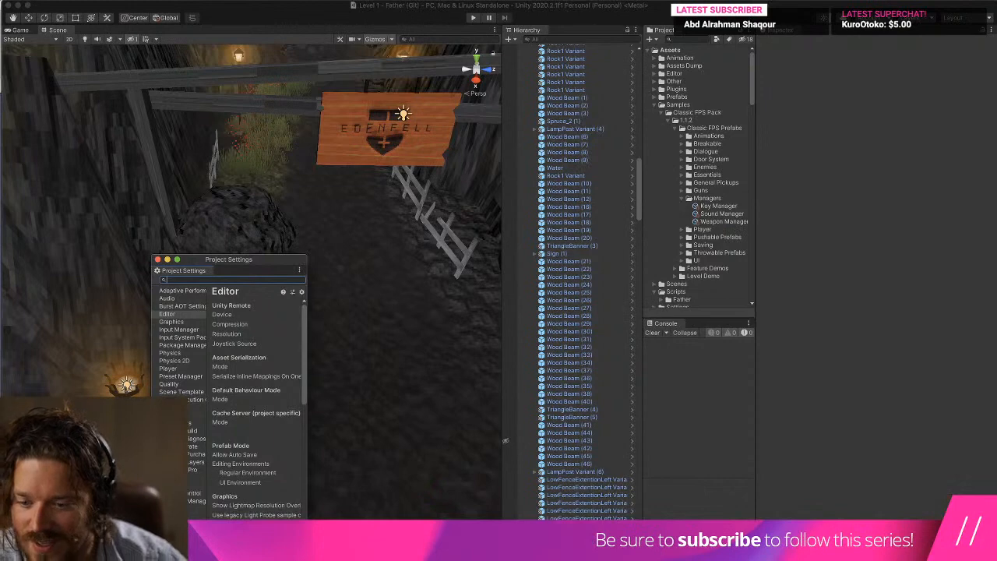
{"action": "left_click", "coordinate": [183, 462]}
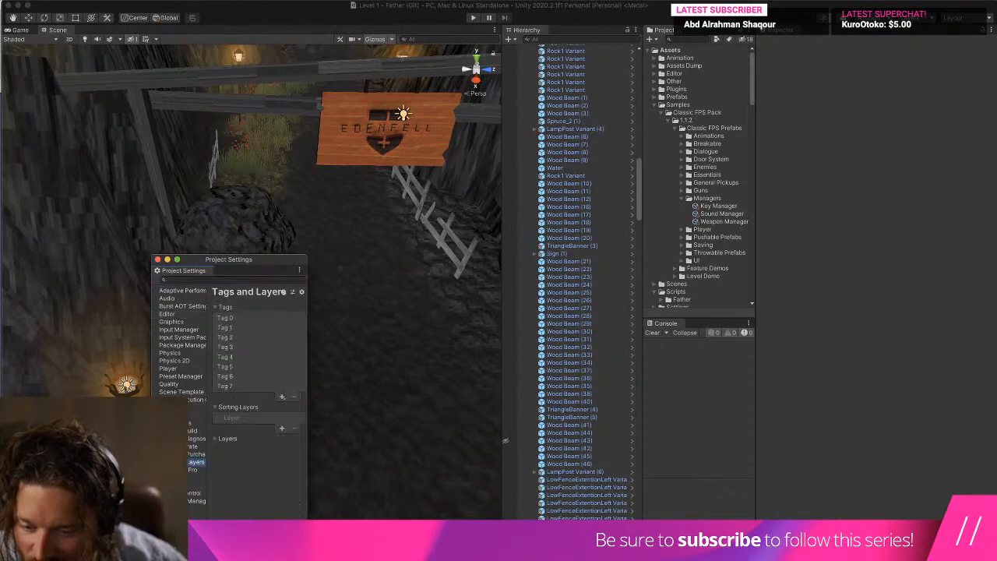
{"action": "left_click_drag", "start_coordinate": [307, 255], "coordinate": [881, 45]}
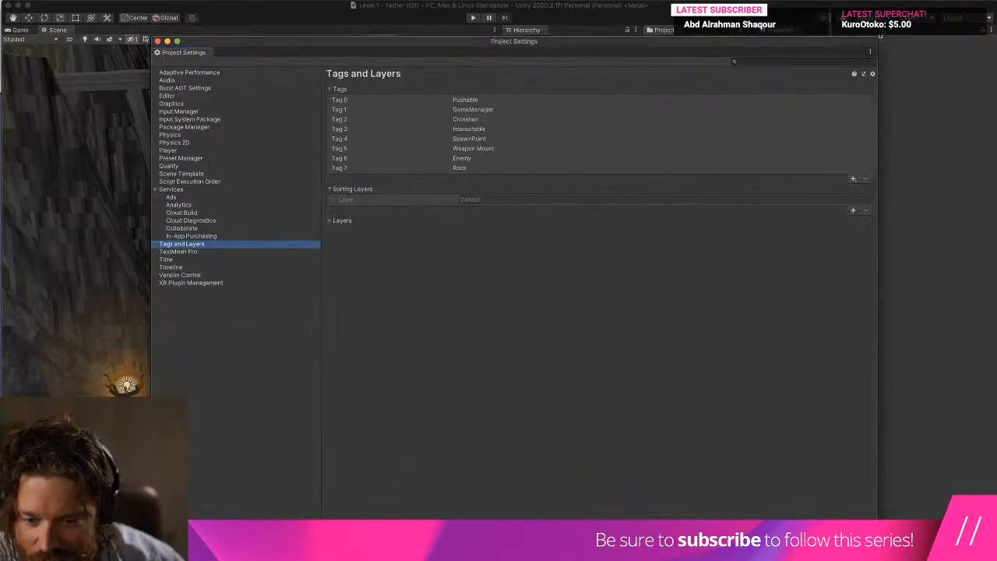
{"action": "left_click", "coordinate": [465, 172]}
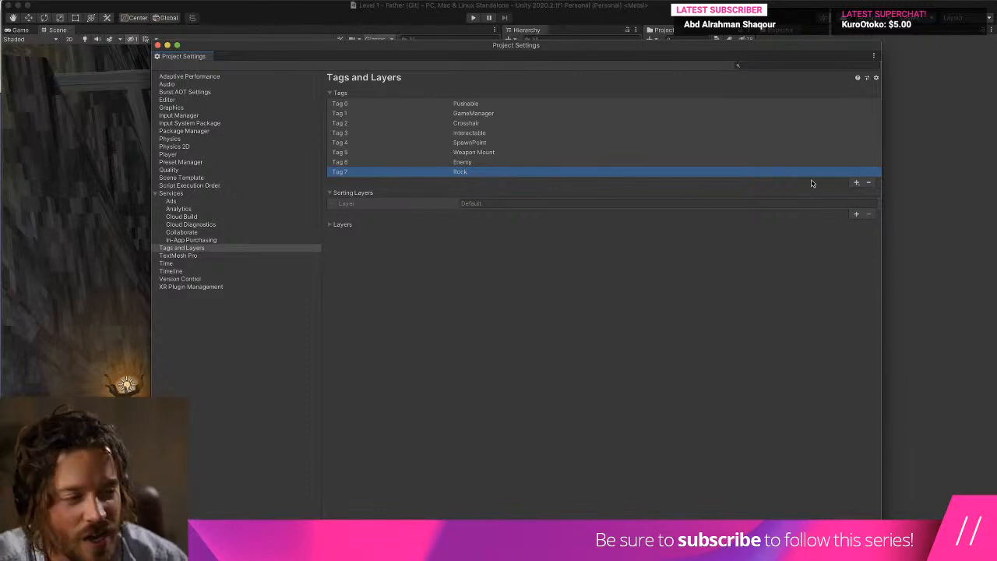
{"action": "left_click", "coordinate": [869, 182]}
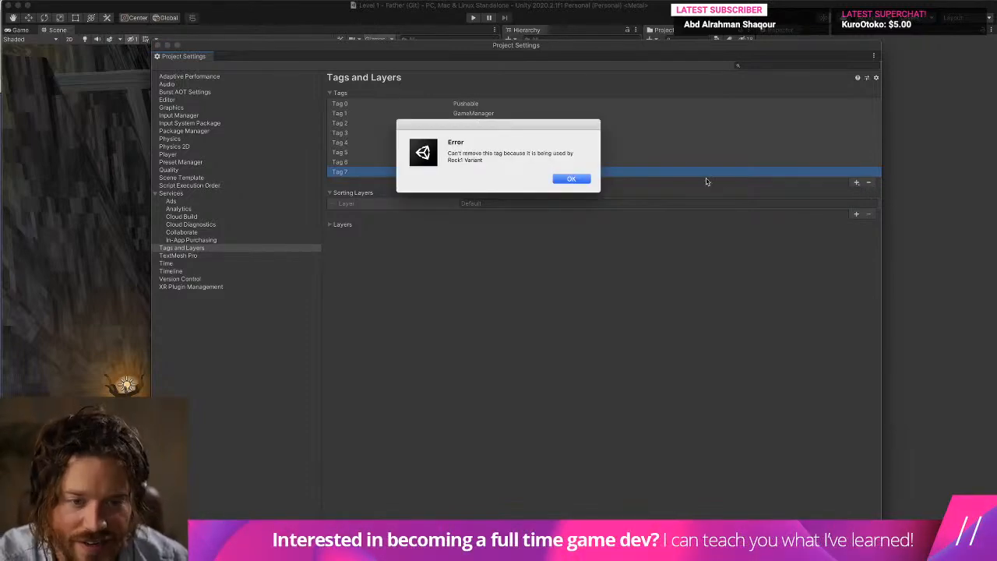
{"action": "left_click", "coordinate": [572, 180]}
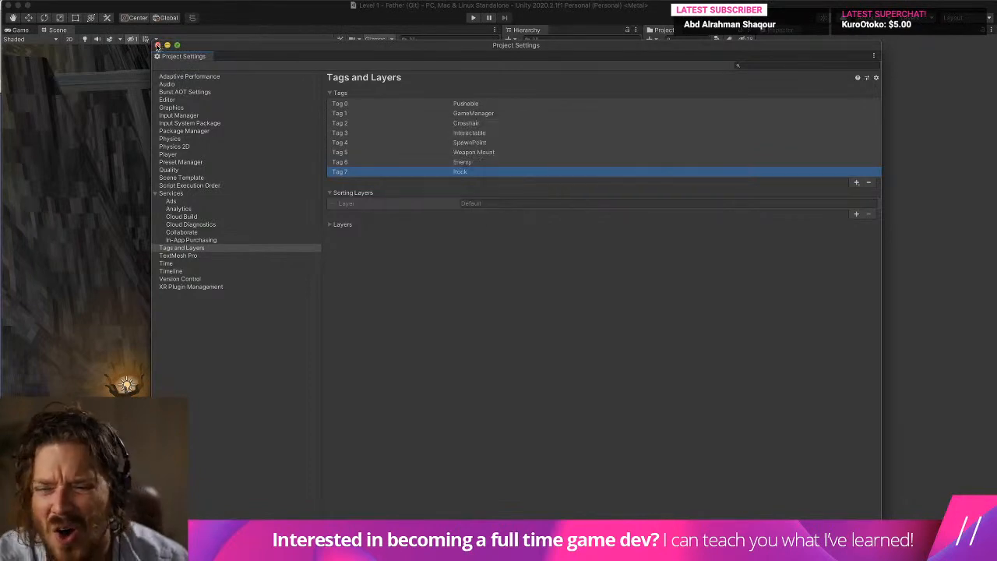
{"action": "left_click", "coordinate": [157, 45]}
Set the Rock prefab's tag to Untagged and return to the scene.
{"action": "left_click", "coordinate": [635, 84]}
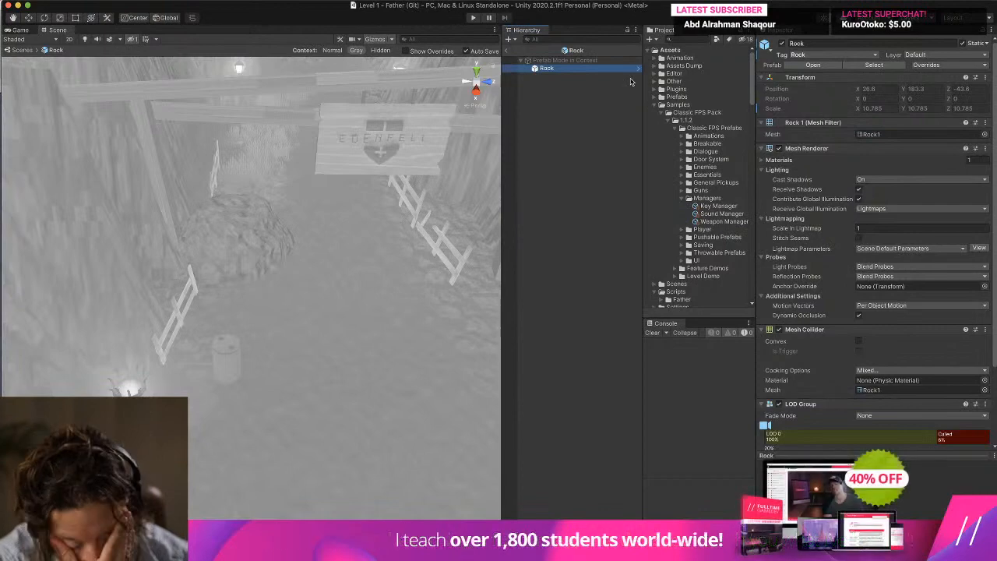
{"action": "left_click", "coordinate": [838, 55]}
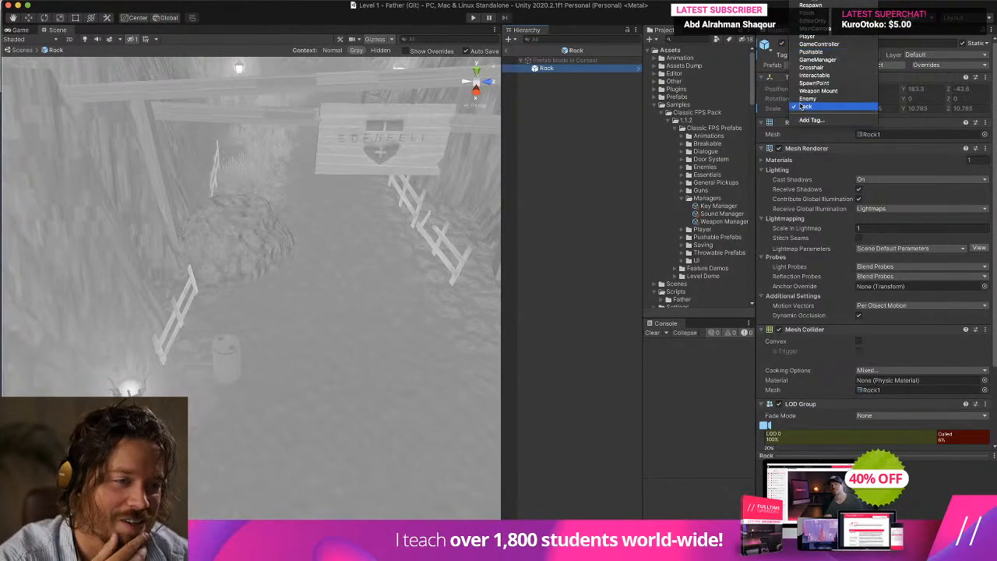
{"action": "left_click", "coordinate": [810, 5]}
{"action": "left_click", "coordinate": [505, 50]}
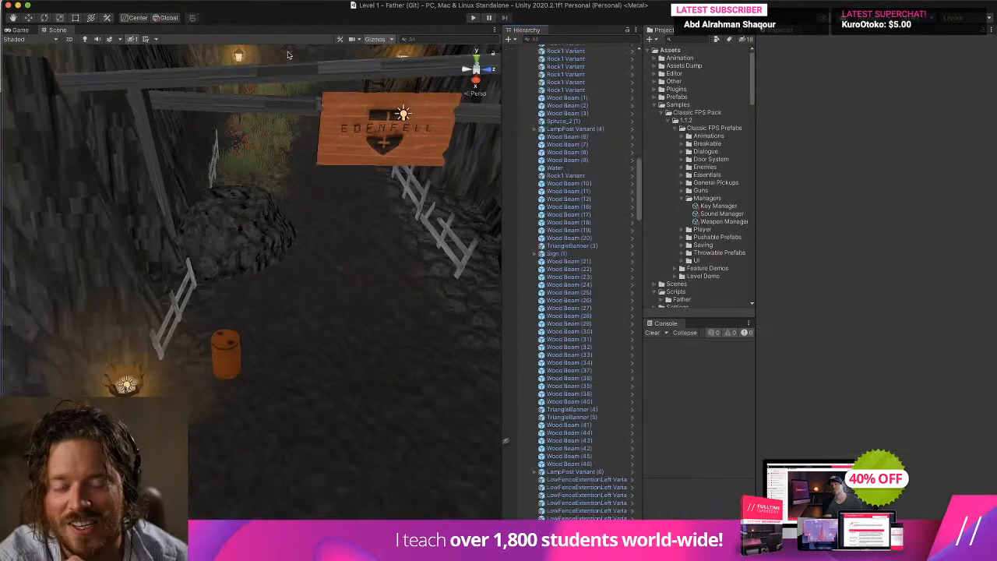
Remove the Rock tag from the project's Tags and Layers settings.
{"action": "left_click", "coordinate": [104, 0]}
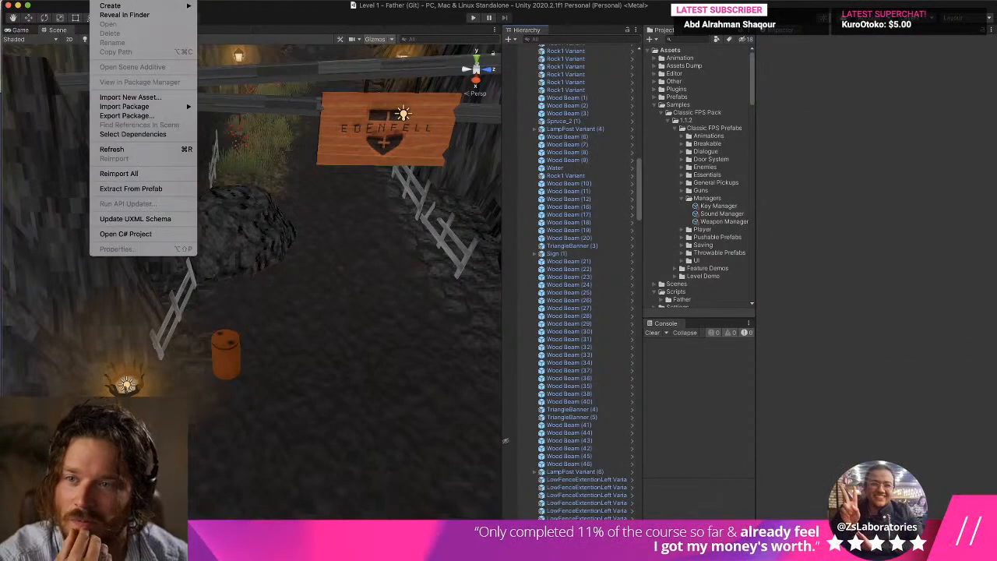
{"action": "mouse_move", "coordinate": [80, 0]}
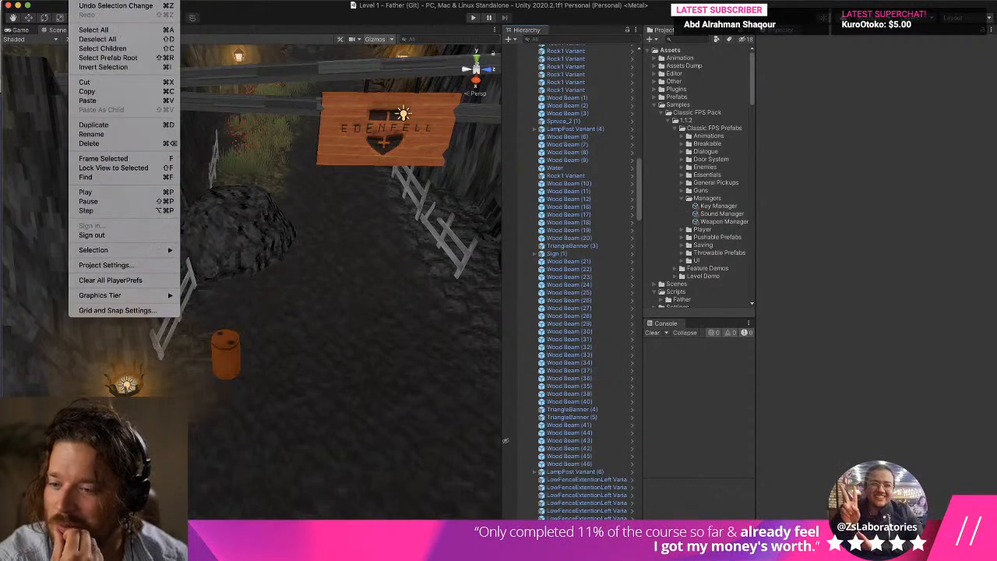
{"action": "left_click", "coordinate": [148, 265]}
{"action": "left_click", "coordinate": [467, 171]}
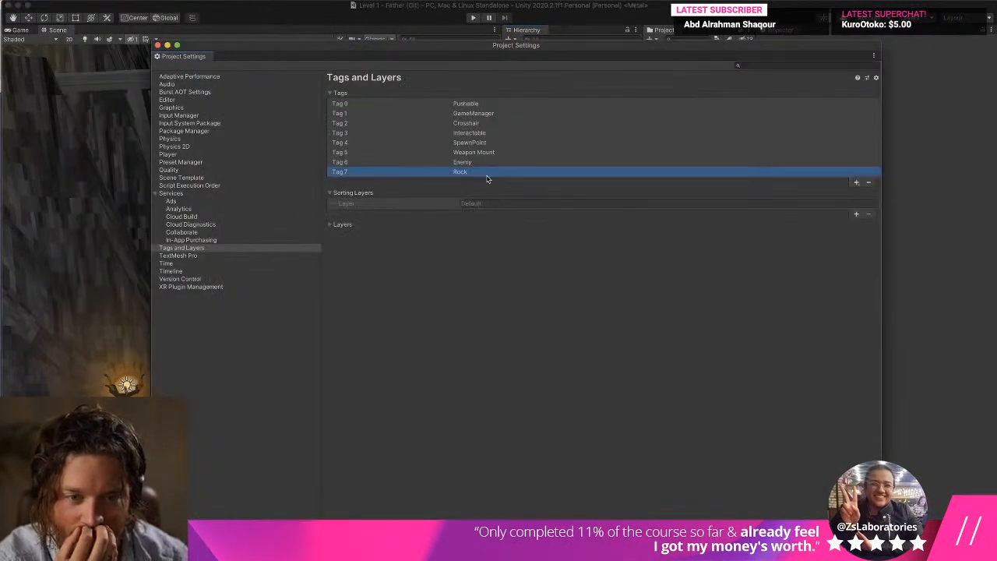
{"action": "left_click", "coordinate": [869, 183]}
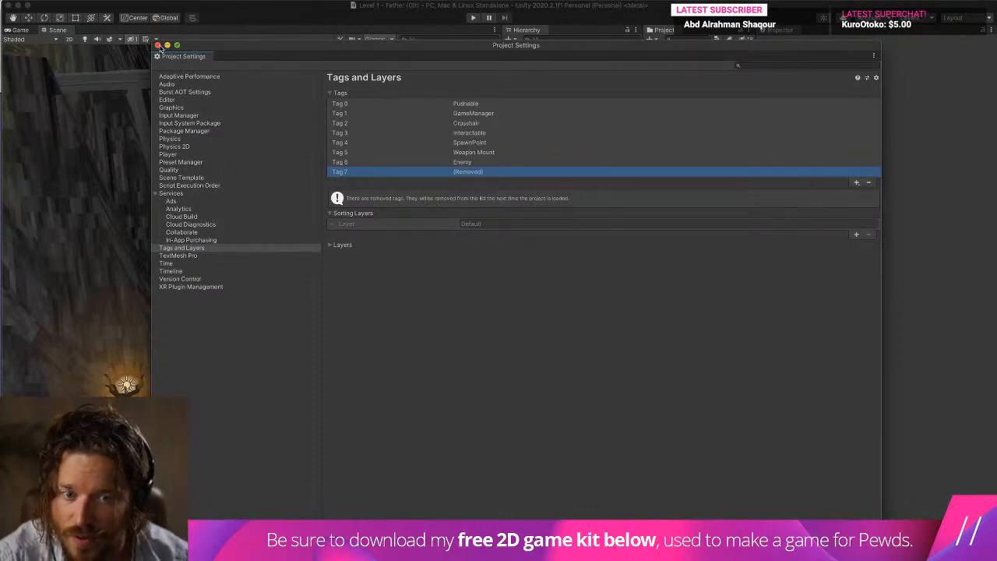
Add a new project tag named Stone and close the Project Settings.
{"action": "left_click", "coordinate": [856, 183]}
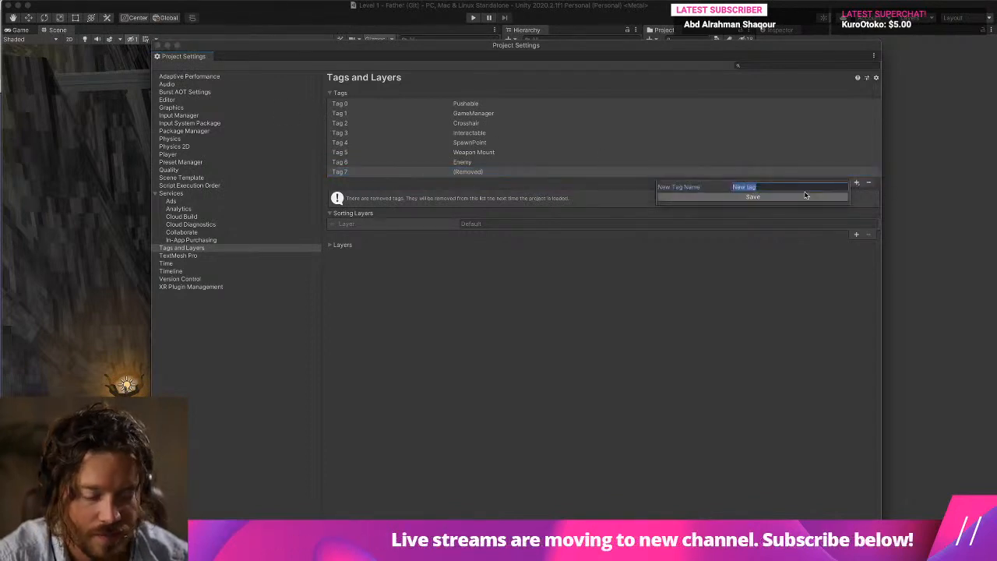
{"action": "type", "text": "Stone"}
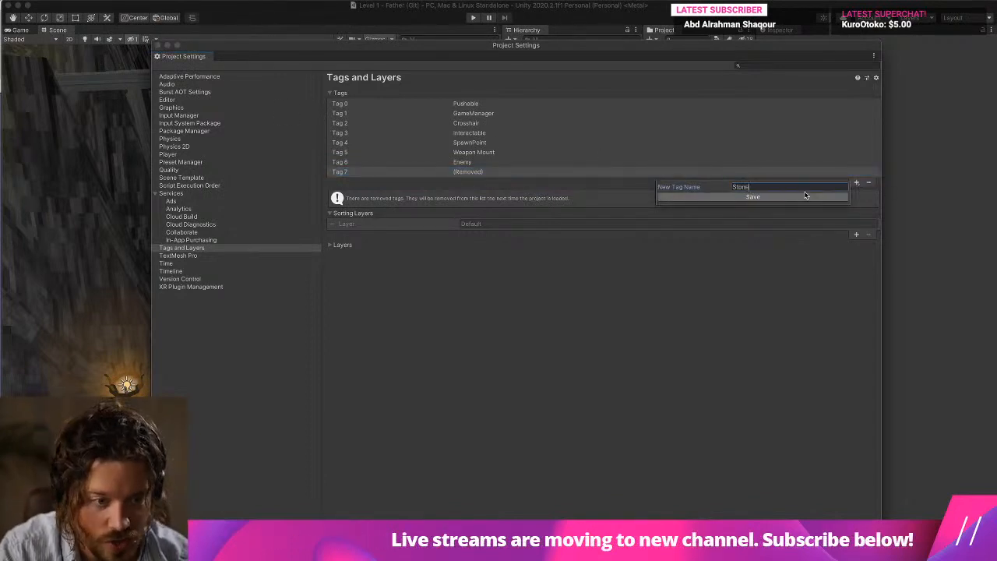
{"action": "left_click", "coordinate": [806, 197]}
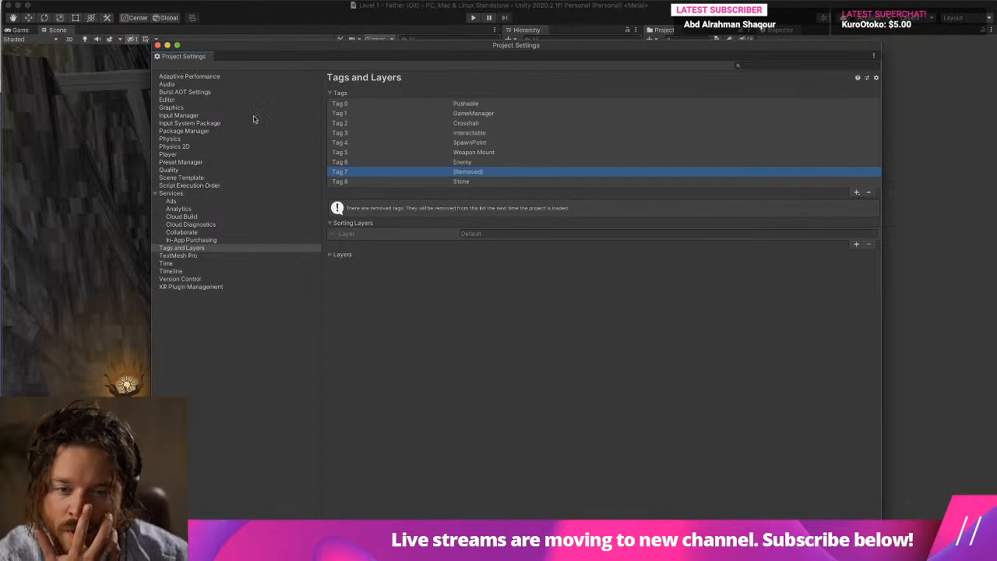
{"action": "left_click", "coordinate": [434, 182]}
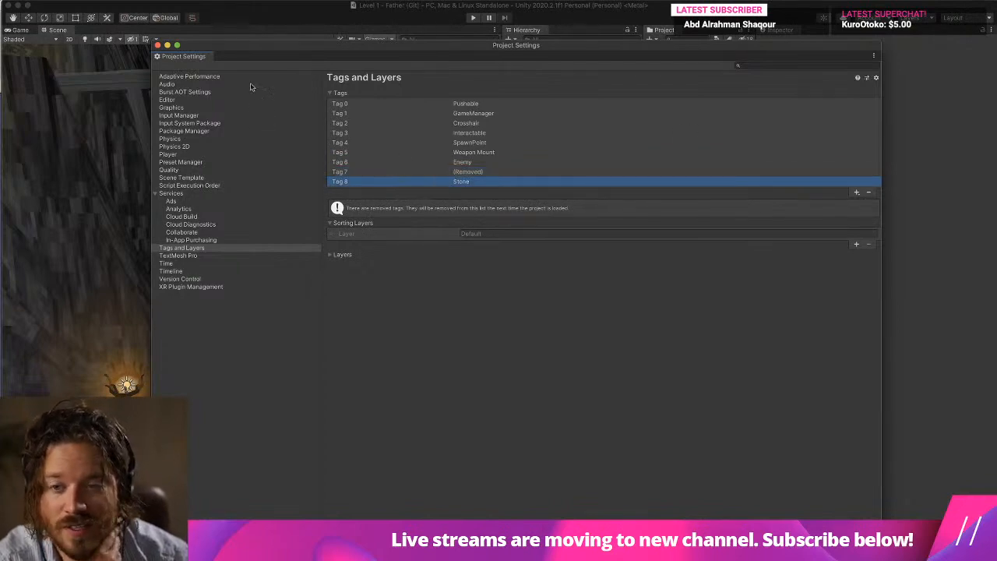
{"action": "left_click", "coordinate": [157, 46]}
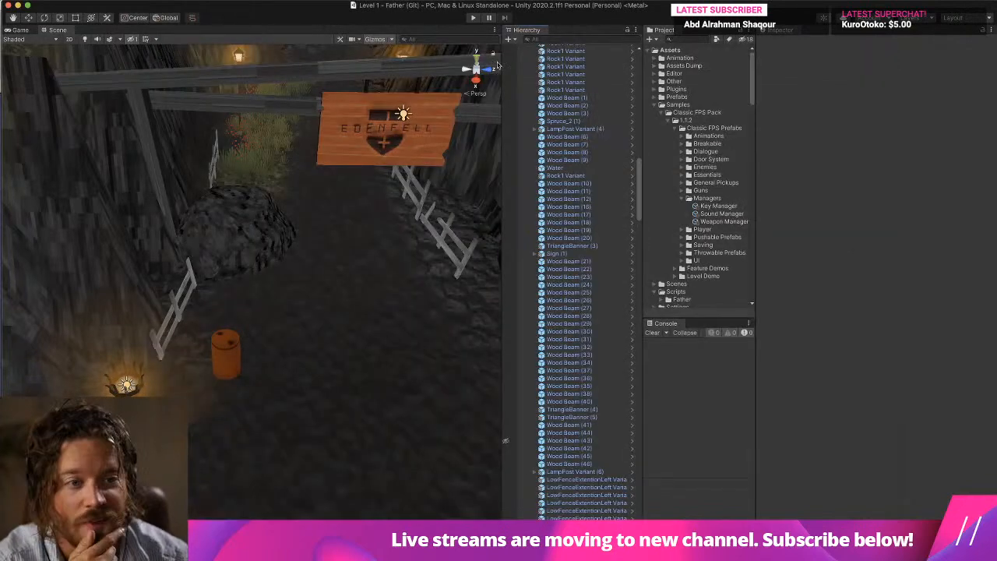
Assign the Stone tag to the Rock prefab and return to the scene.
{"action": "left_click", "coordinate": [636, 62]}
{"action": "left_click", "coordinate": [830, 56]}
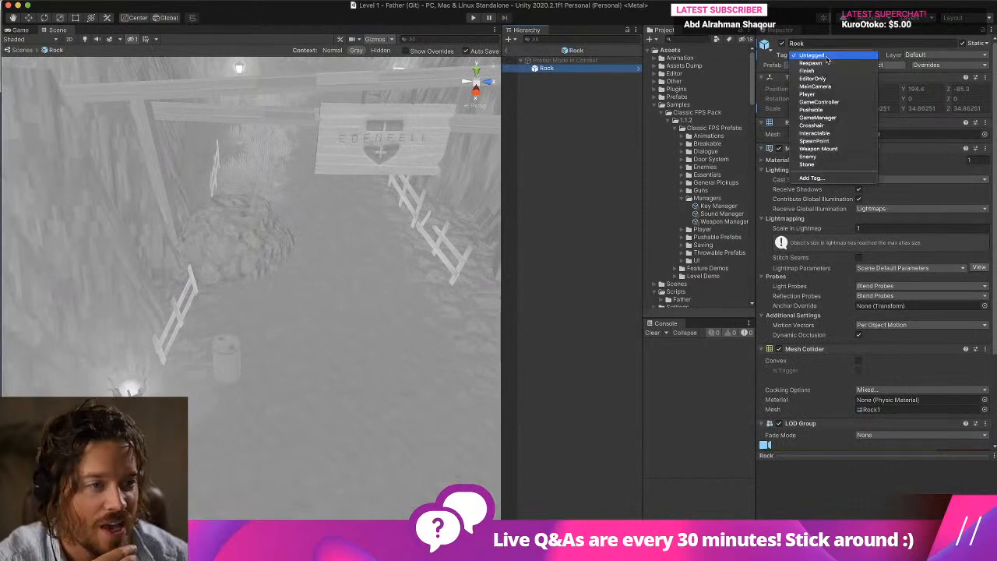
{"action": "left_click", "coordinate": [811, 163]}
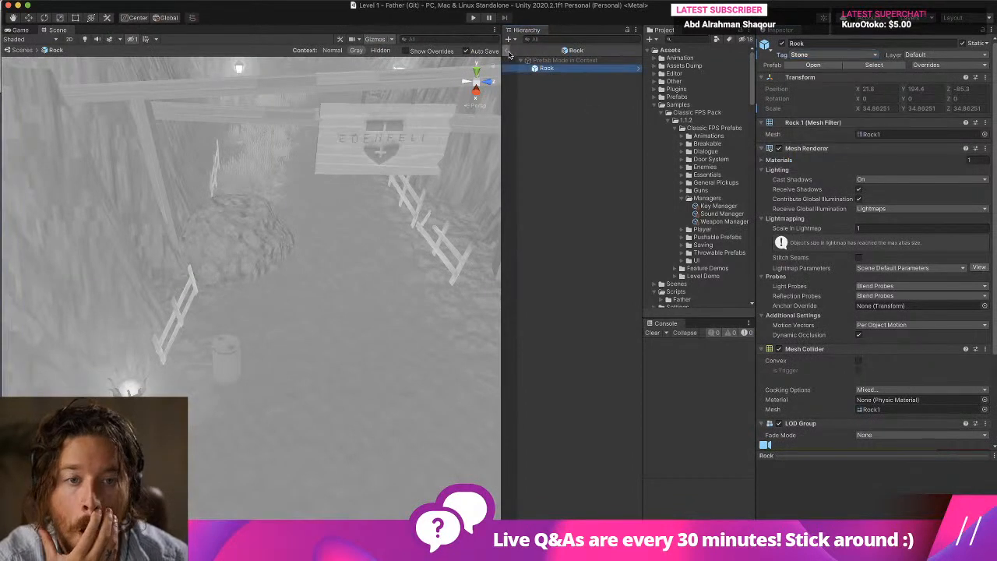
{"action": "left_click", "coordinate": [507, 51]}
Move the Rock1 Variant by the dirt path toward the grassy clearing and enlarge it uniformly to a scale of about 42.6.
{"action": "left_click", "coordinate": [226, 255]}
{"action": "right_click_drag", "start_coordinate": [226, 255], "coordinate": [372, 254]}
{"action": "scroll", "coordinate": [373, 254], "scroll_direction": "down", "scroll_amount": 5}
{"action": "middle_click_drag", "start_coordinate": [372, 254], "coordinate": [275, 273]}
{"action": "scroll", "coordinate": [274, 273], "scroll_direction": "up", "scroll_amount": 3}
{"action": "right_click_drag", "start_coordinate": [148, 211], "coordinate": [226, 193]}
{"action": "middle_click_drag", "start_coordinate": [226, 193], "coordinate": [233, 225]}
{"action": "right_click_drag", "start_coordinate": [233, 225], "coordinate": [252, 202]}
{"action": "left_click", "coordinate": [251, 203]}
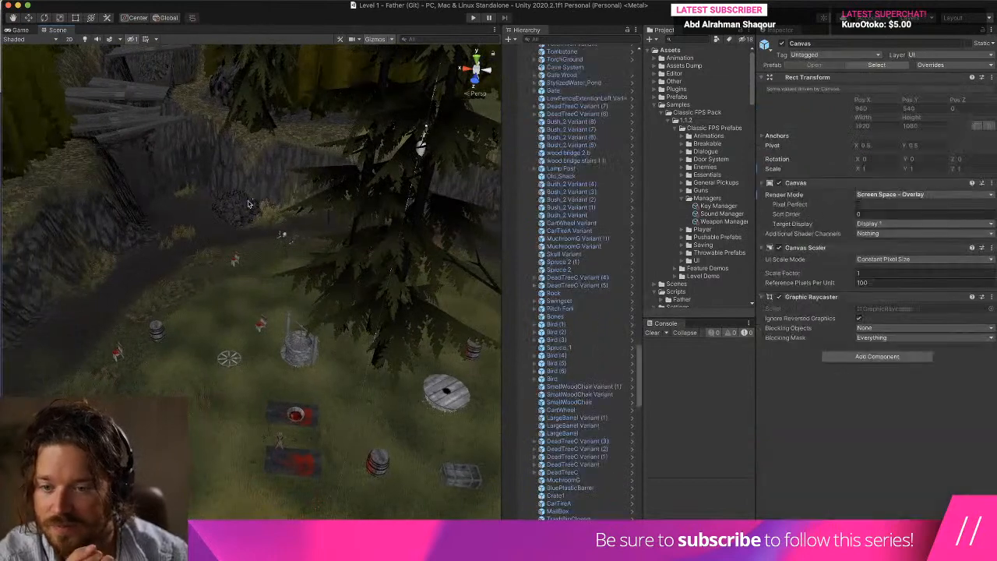
{"action": "left_click", "coordinate": [246, 207]}
{"action": "key", "text": "w"}
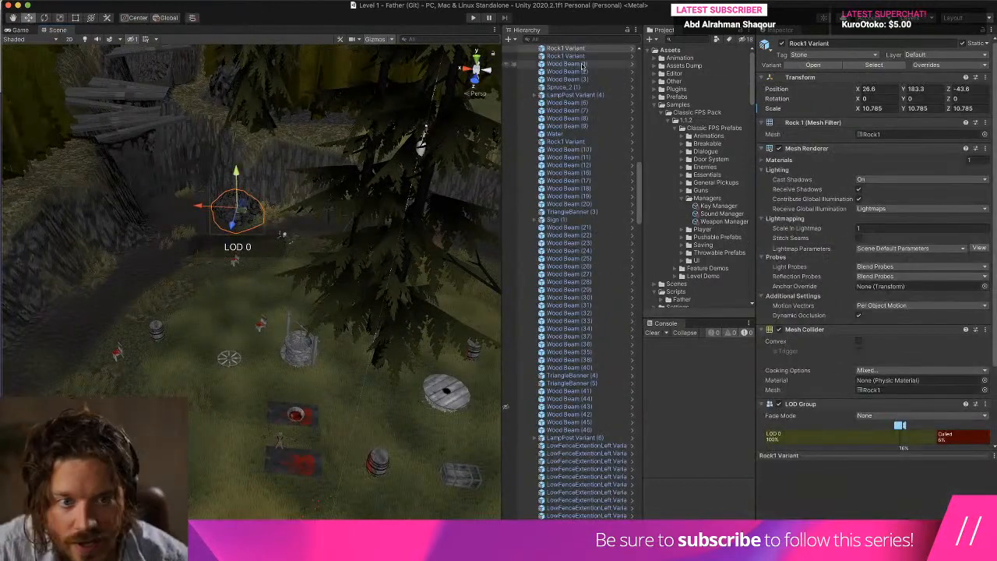
{"action": "left_click_drag", "start_coordinate": [212, 228], "coordinate": [299, 122]}
{"action": "left_click", "coordinate": [59, 18]}
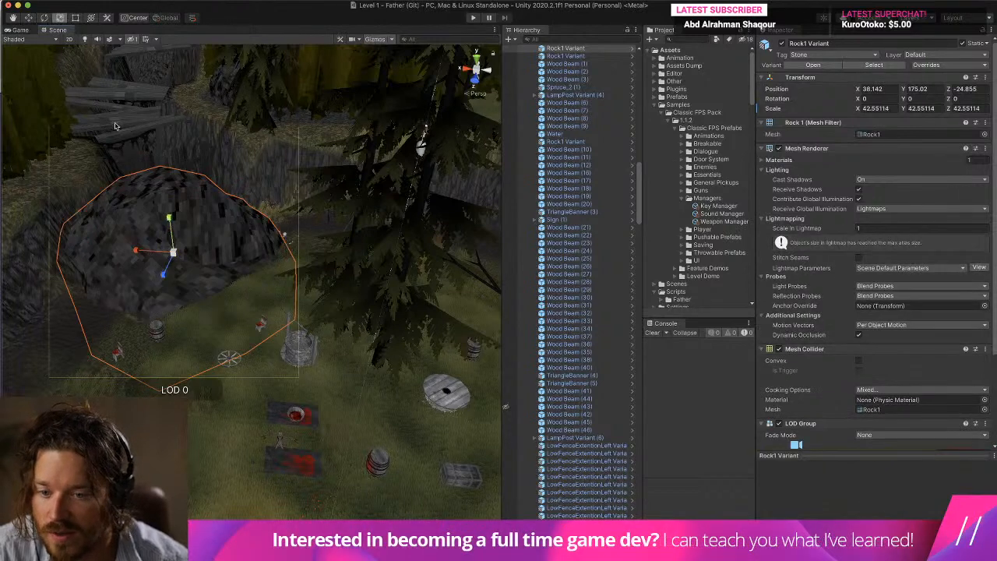
Flatten the enlarged rock to a Y scale of about 7 and reposition it at about X 31.9, Y 181.5 as a walkable surface.
{"action": "left_click_drag", "start_coordinate": [174, 218], "coordinate": [175, 267]}
{"action": "left_click_drag", "start_coordinate": [171, 242], "coordinate": [203, 239]}
{"action": "key", "text": "w"}
Playtest the level by walking across the flattened rock to check its footstep sounds, stop the game and clear the console.
{"action": "left_click", "coordinate": [474, 17]}
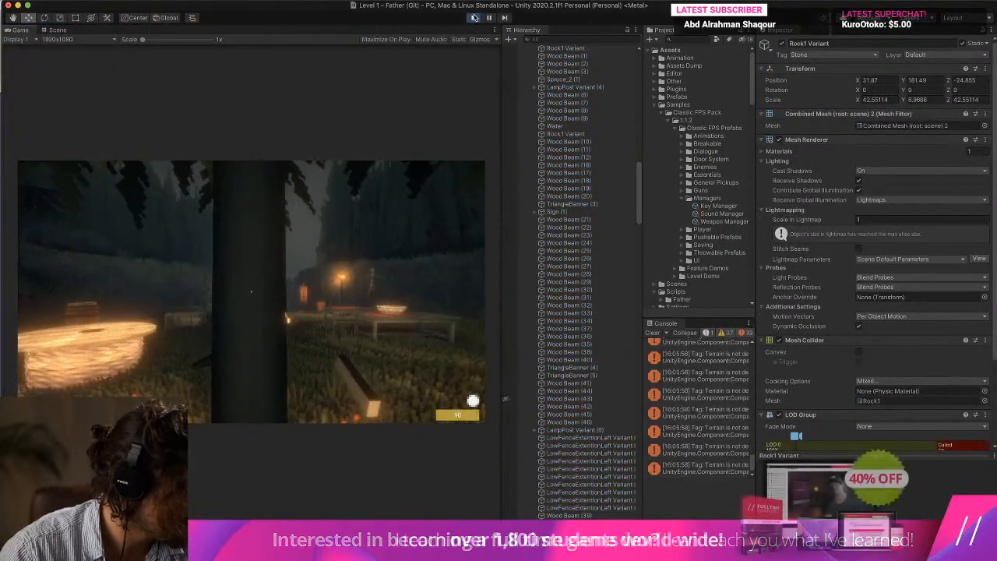
{"action": "key", "text": "w"}
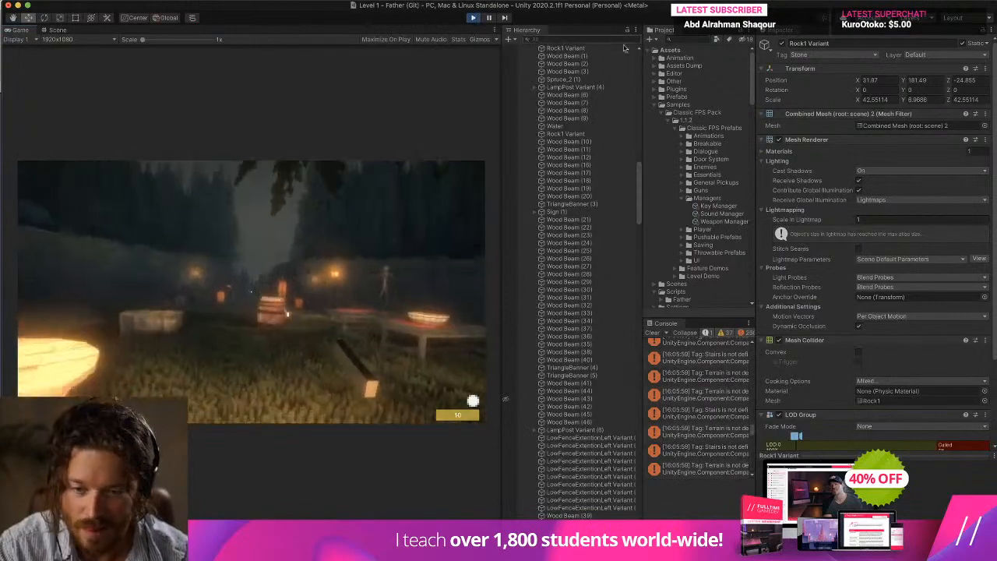
{"action": "key", "text": "w"}
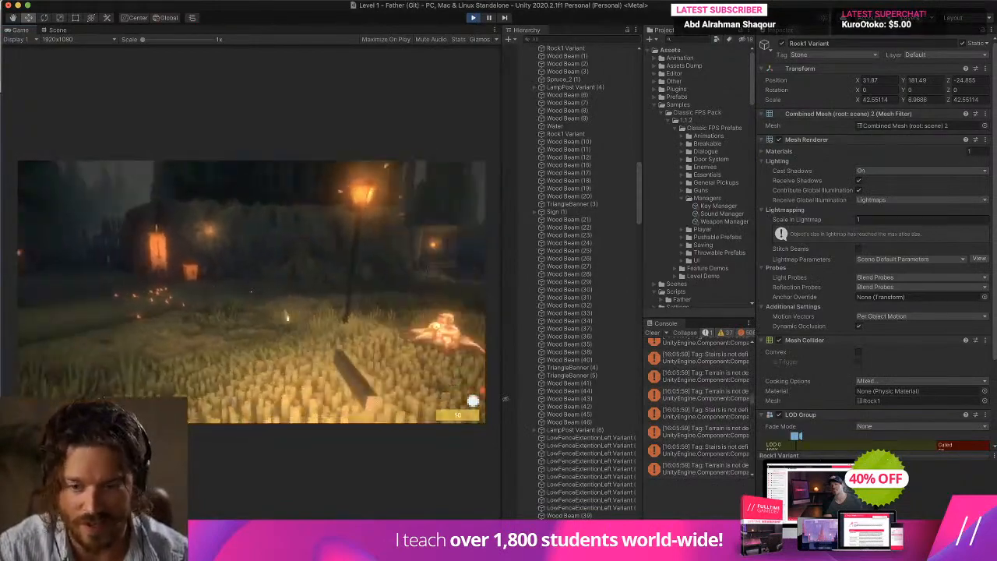
{"action": "key", "text": "w"}
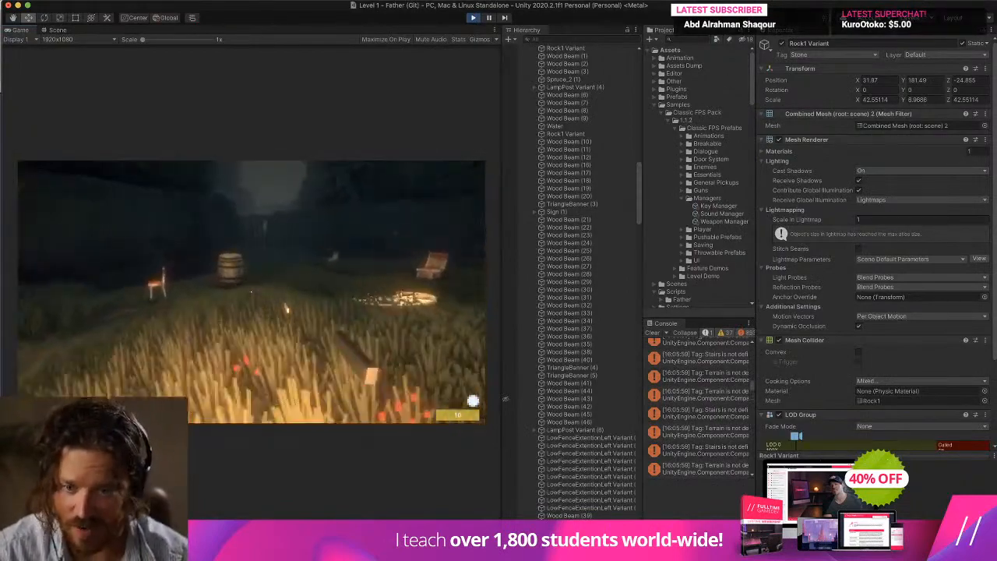
{"action": "key", "text": "w"}
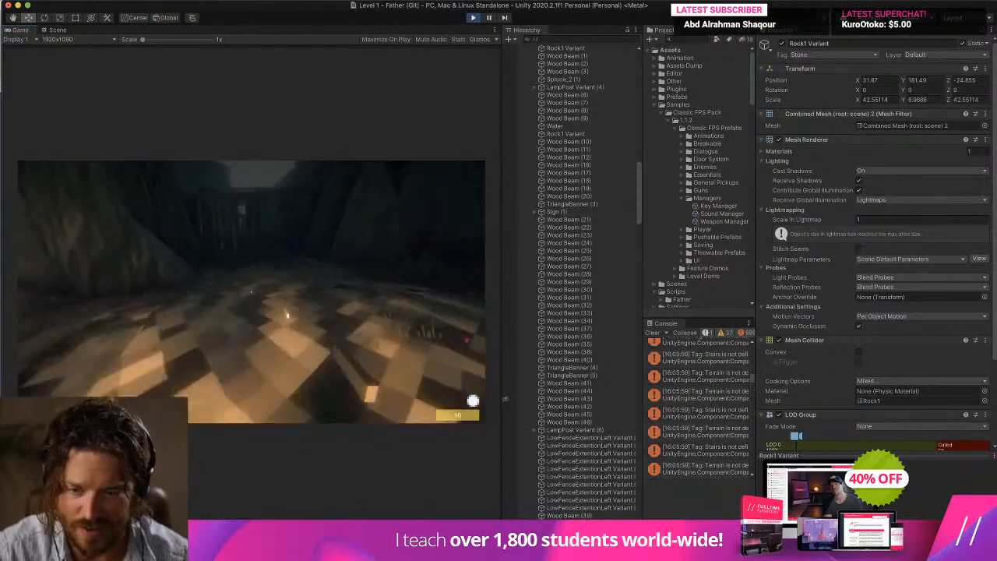
{"action": "key", "text": "w"}
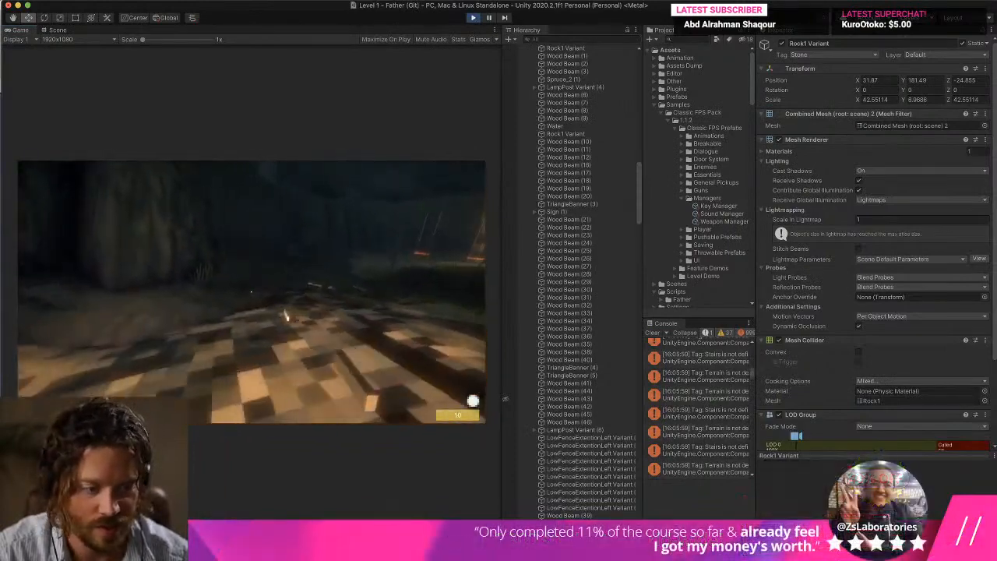
{"action": "key", "text": "w"}
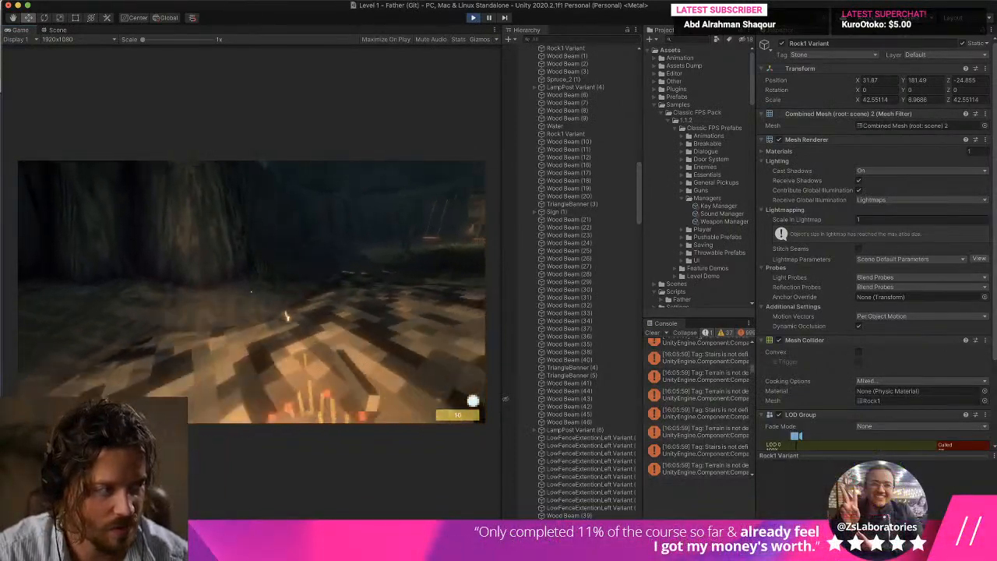
{"action": "key", "text": "w"}
{"action": "key", "text": "super+p"}
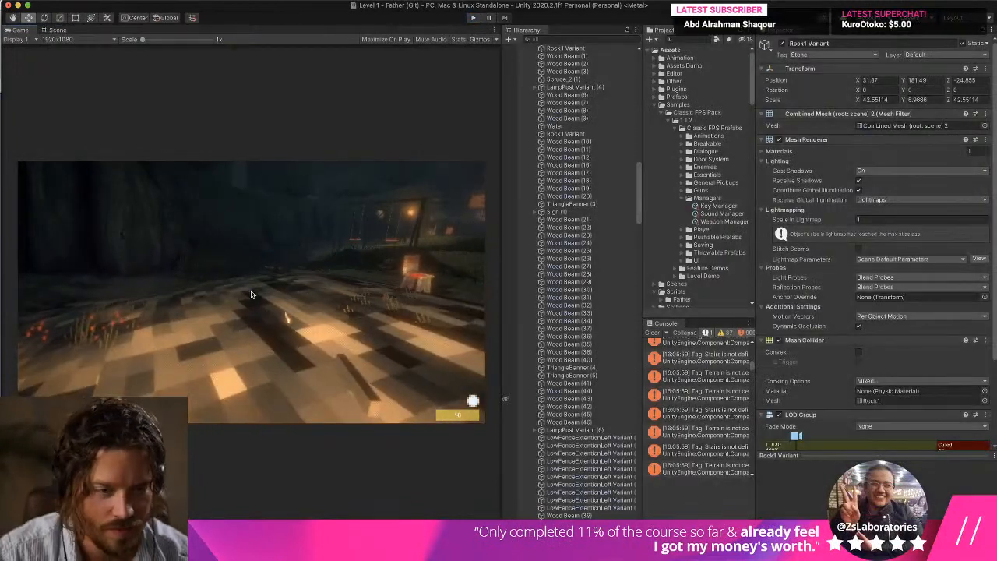
{"action": "left_click", "coordinate": [652, 333]}
Open the Sound Manager and check the Stone ground sound's terrain layer name or tag.
{"action": "left_click", "coordinate": [721, 213]}
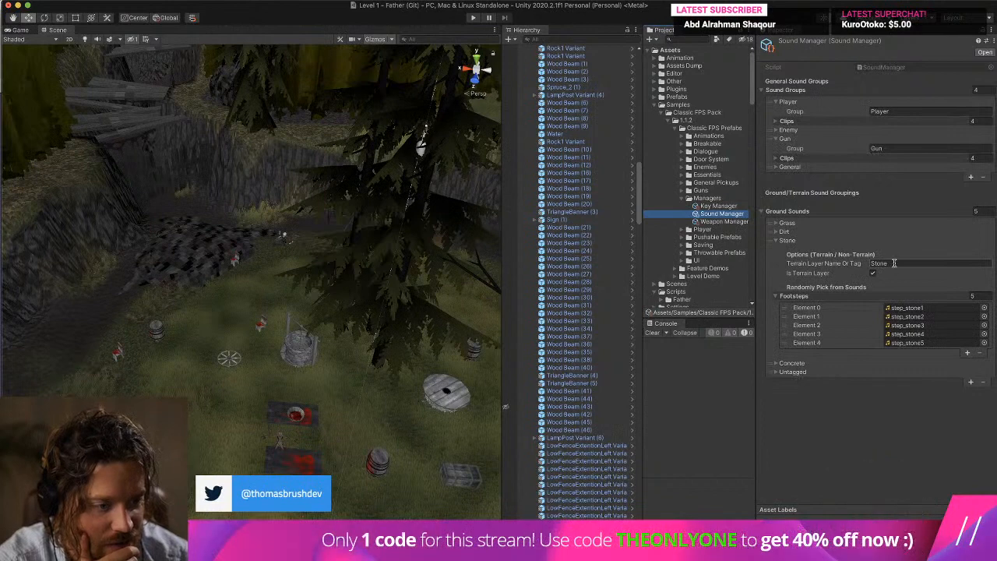
{"action": "left_click", "coordinate": [893, 262]}
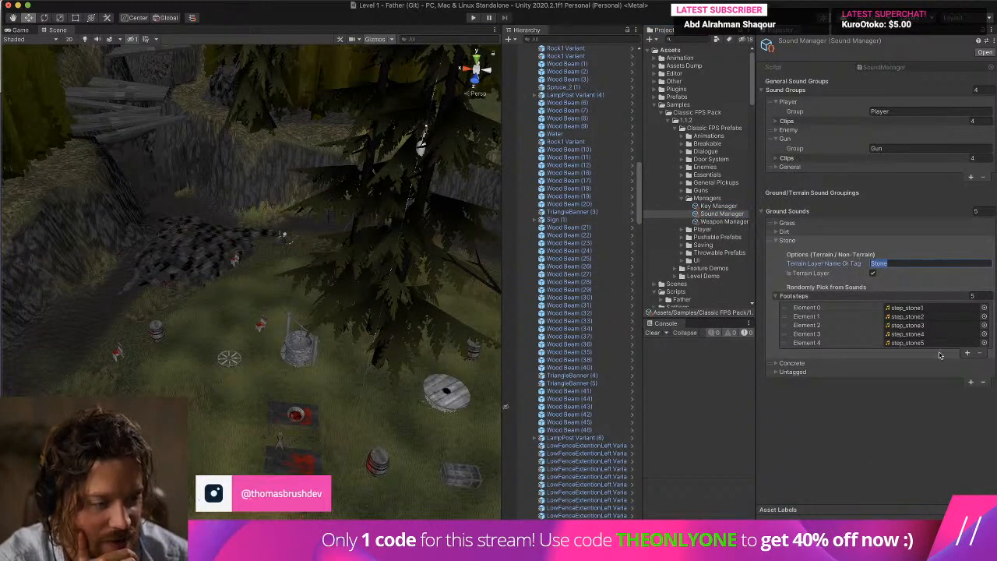
Add a ground sound entry, place it above the existing Stone entry, and set its terrain layer name or tag to Stone.
{"action": "left_click", "coordinate": [969, 382]}
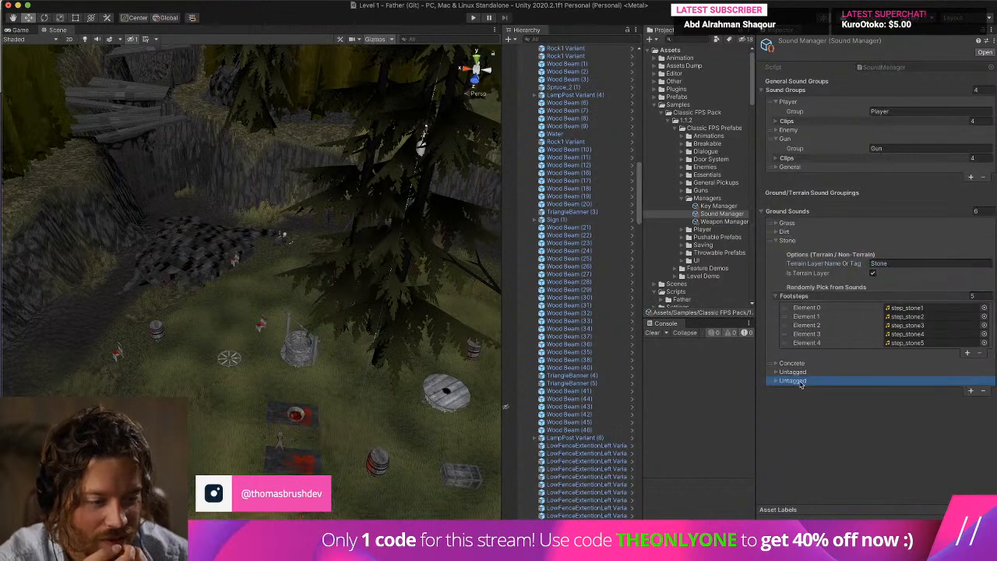
{"action": "left_click_drag", "start_coordinate": [772, 385], "coordinate": [774, 240]}
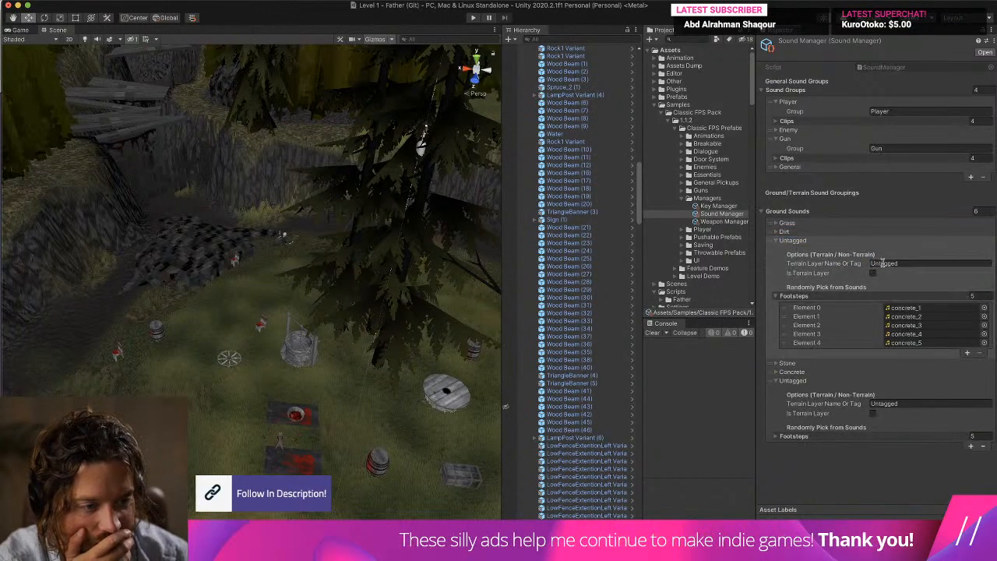
{"action": "left_click", "coordinate": [885, 263]}
{"action": "type", "text": "Ston"}
Locate the step_stone clips in the project through the terrain-layer Stone entry's footsteps list.
{"action": "left_click", "coordinate": [931, 309]}
{"action": "scroll", "coordinate": [746, 262], "scroll_direction": "up", "scroll_amount": 2}
{"action": "left_click", "coordinate": [769, 259]}
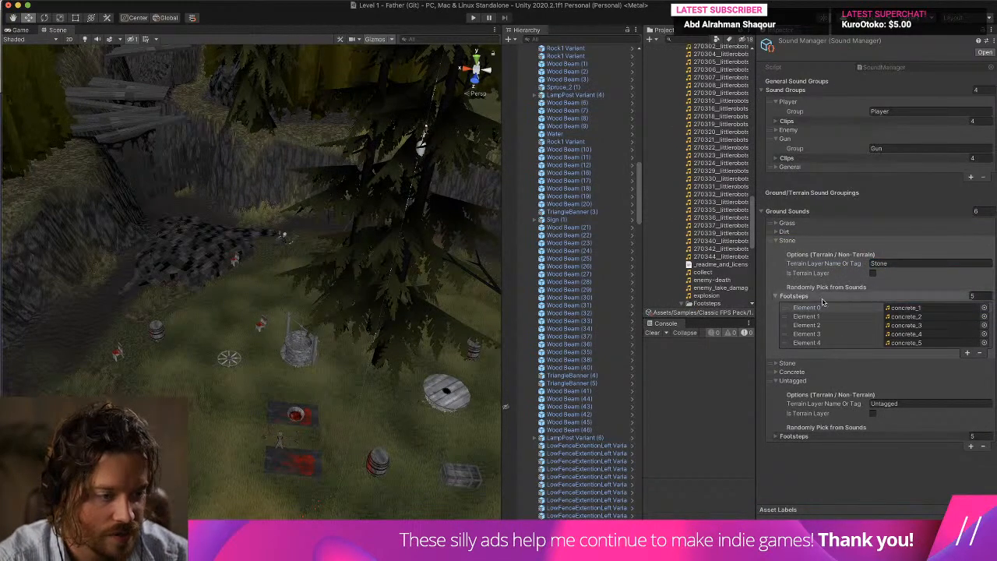
{"action": "left_click", "coordinate": [785, 364]}
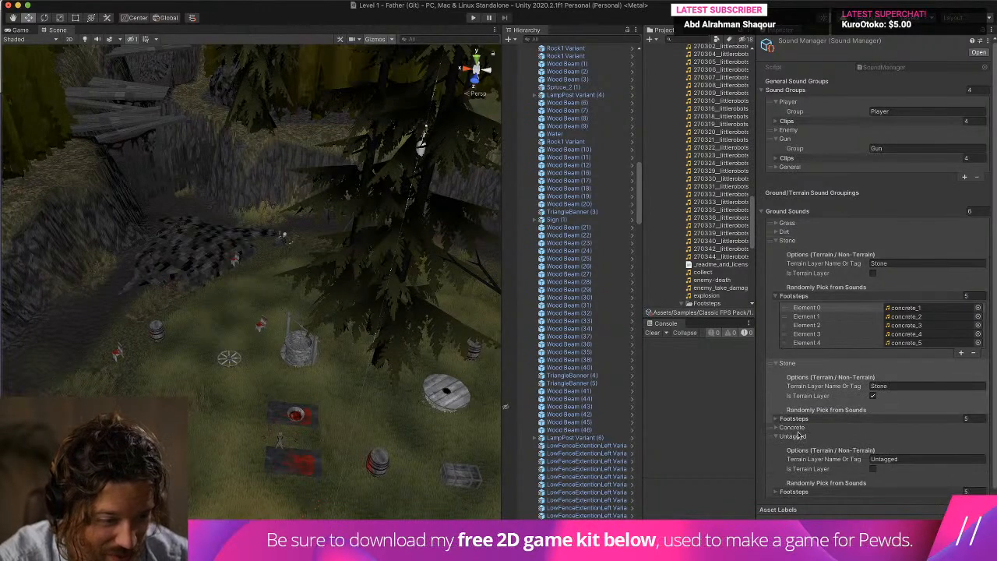
{"action": "left_click", "coordinate": [795, 419]}
{"action": "left_click", "coordinate": [907, 440]}
{"action": "scroll", "coordinate": [701, 124], "scroll_direction": "up", "scroll_amount": 2}
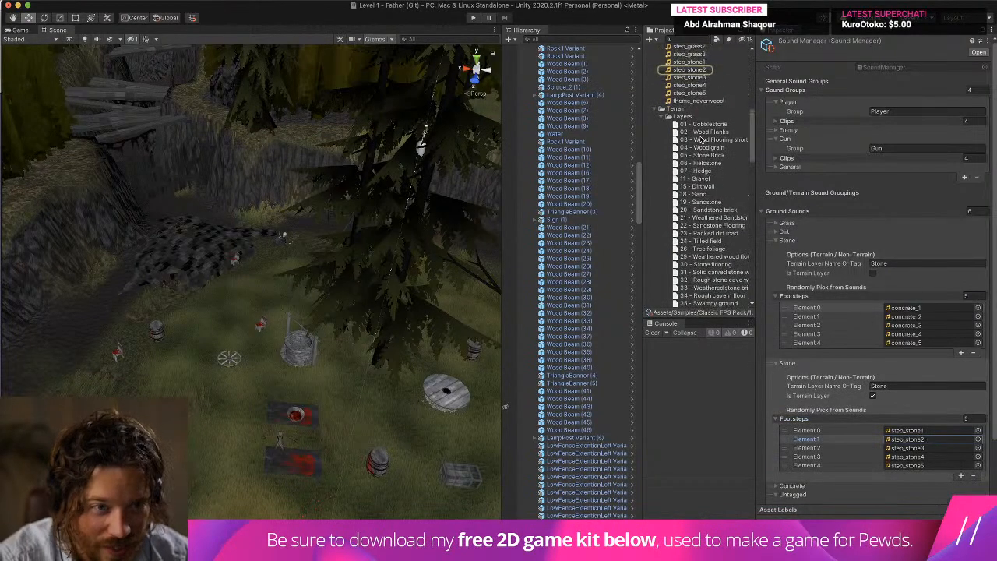
Assign step_stone1 through step_stone5 to the five footstep elements of the new non-terrain Stone entry.
{"action": "scroll", "coordinate": [701, 122], "scroll_direction": "down", "scroll_amount": 2}
{"action": "scroll", "coordinate": [701, 122], "scroll_direction": "up", "scroll_amount": 2}
{"action": "left_click_drag", "start_coordinate": [688, 76], "coordinate": [926, 309]}
{"action": "left_click_drag", "start_coordinate": [708, 80], "coordinate": [907, 316]}
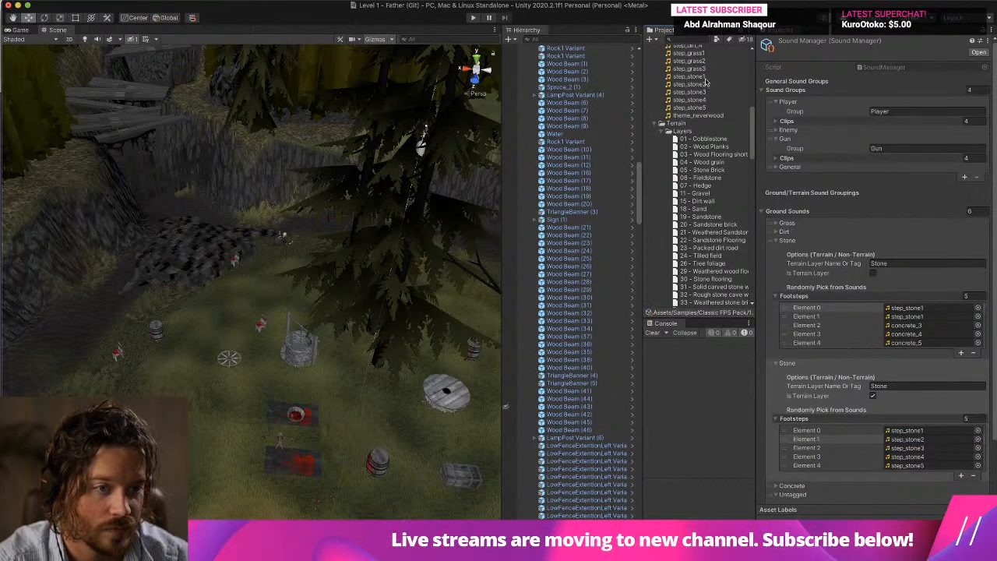
{"action": "left_click_drag", "start_coordinate": [709, 84], "coordinate": [905, 316]}
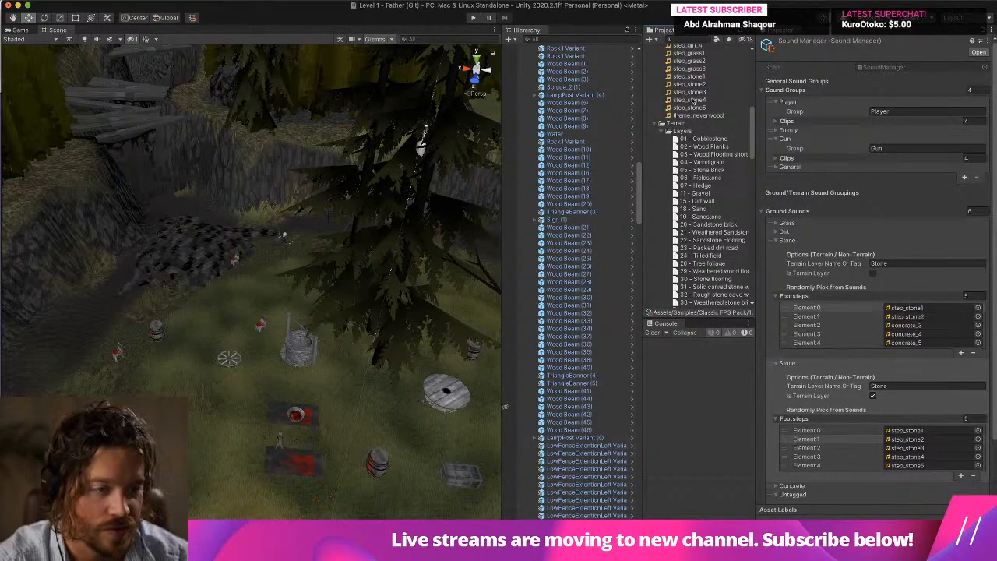
{"action": "left_click_drag", "start_coordinate": [689, 92], "coordinate": [907, 325]}
{"action": "left_click", "coordinate": [701, 100]}
{"action": "left_click_drag", "start_coordinate": [702, 102], "coordinate": [907, 343]}
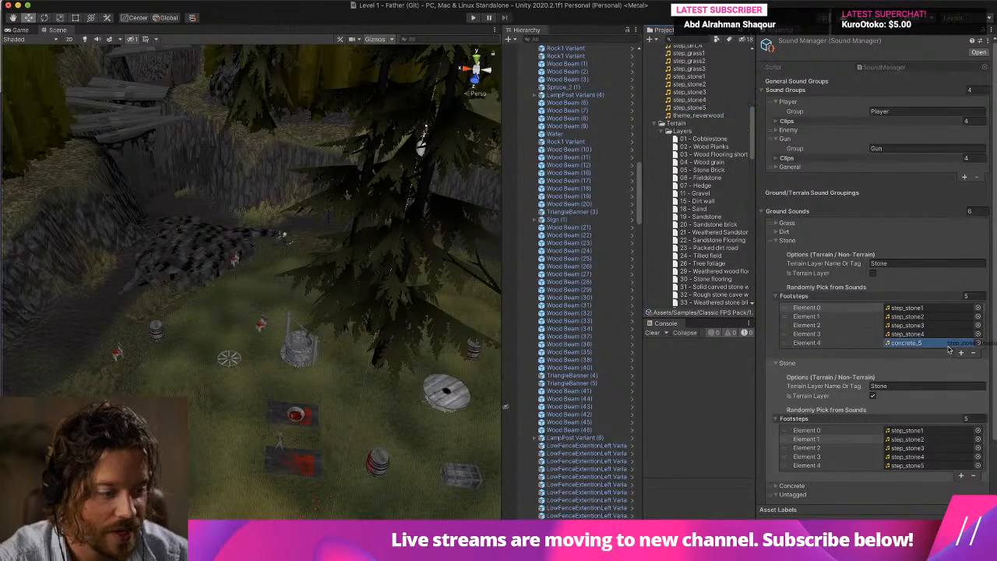
Playtest the level by walking over the flattened rock and the surrounding grass, stop the game, and clear the console.
{"action": "left_click", "coordinate": [473, 18]}
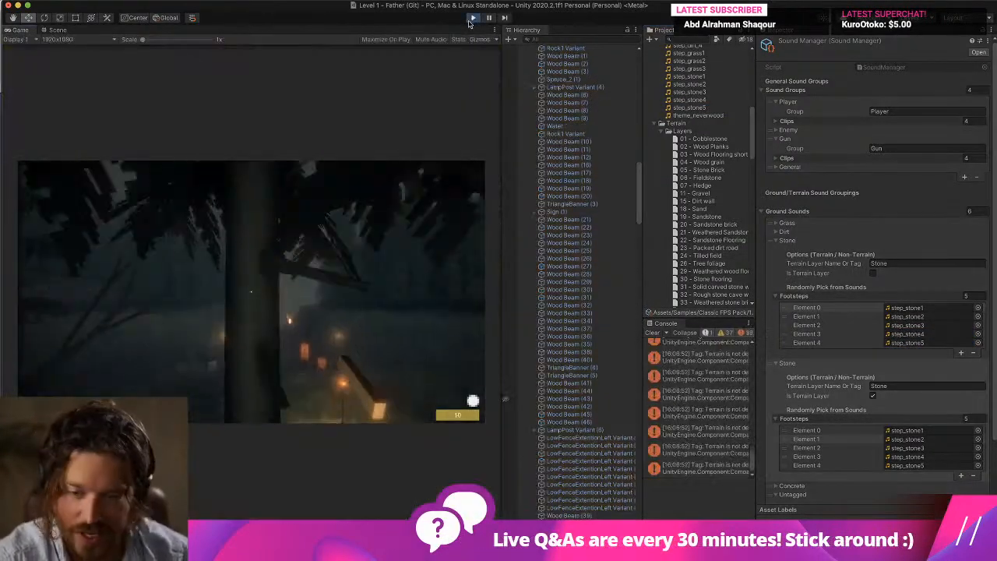
{"action": "key", "text": "w"}
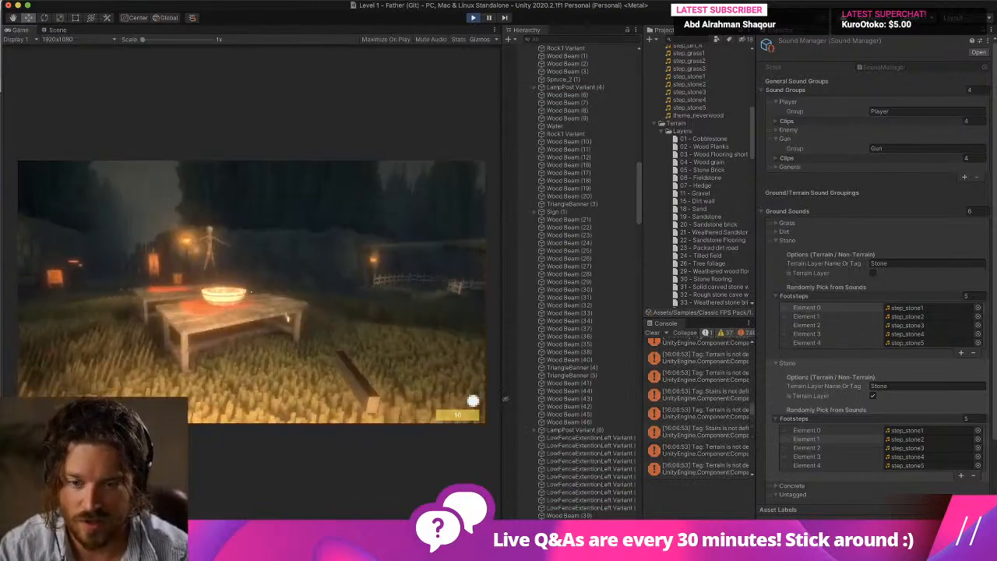
{"action": "key", "text": "w"}
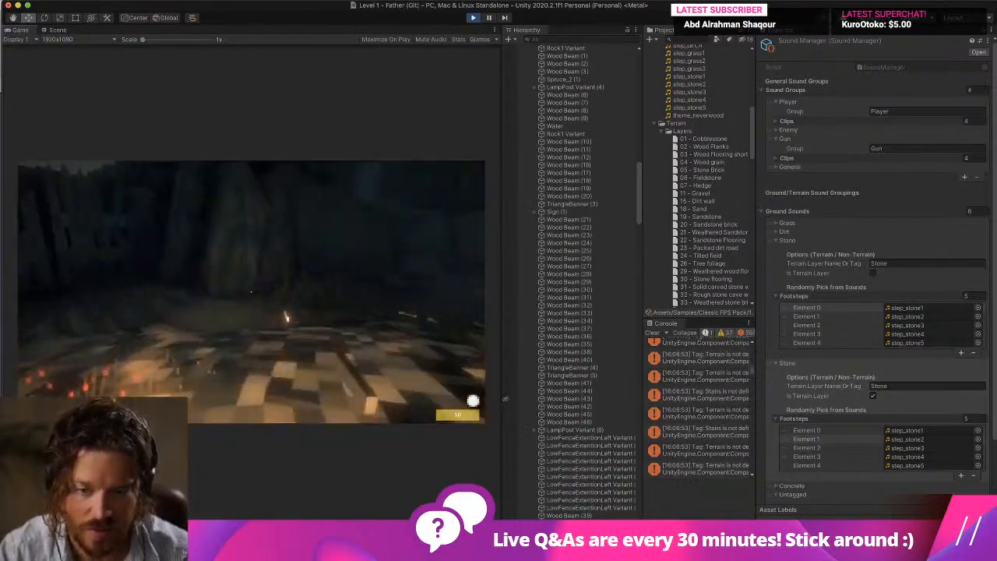
{"action": "key", "text": "w"}
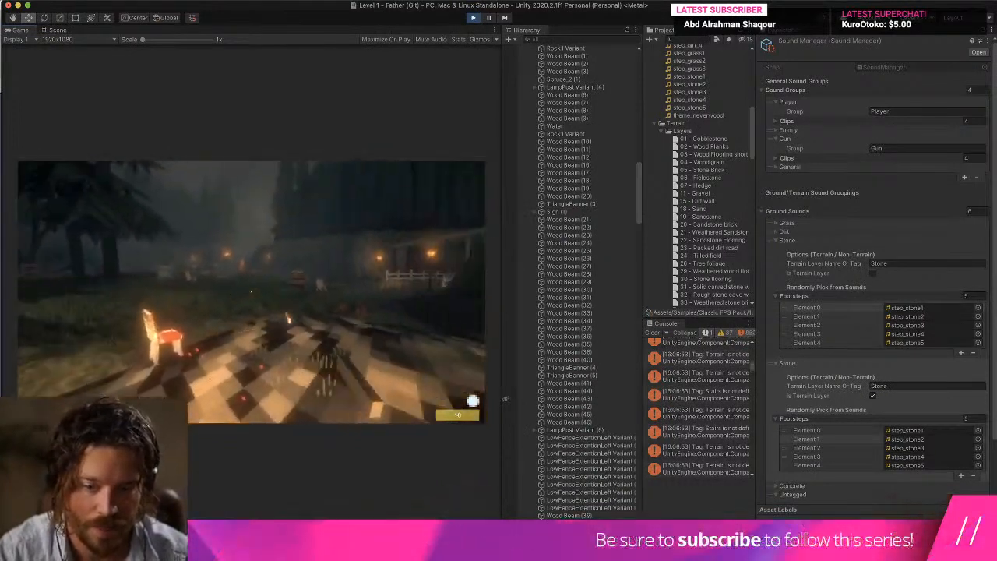
{"action": "key", "text": "s"}
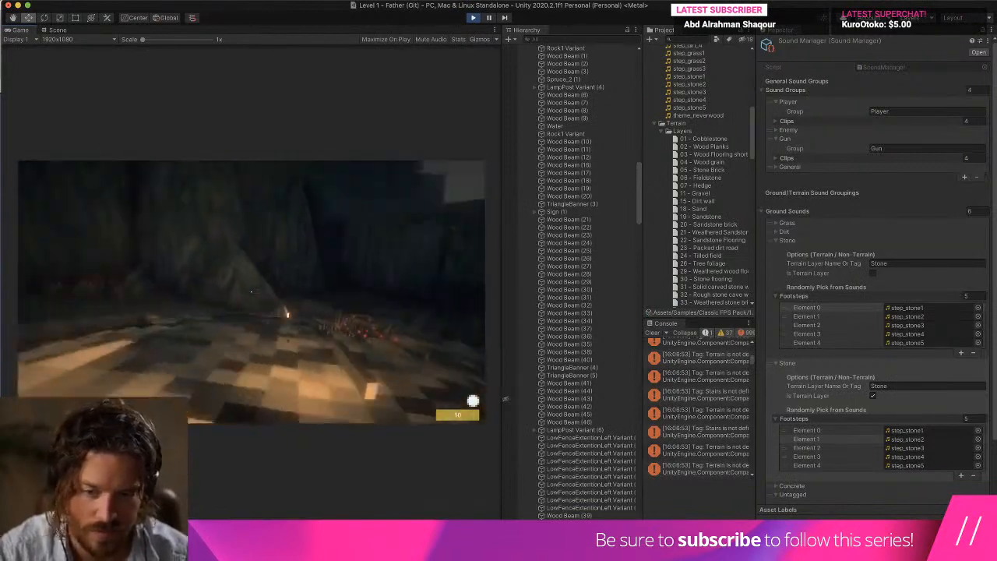
{"action": "key", "text": "w"}
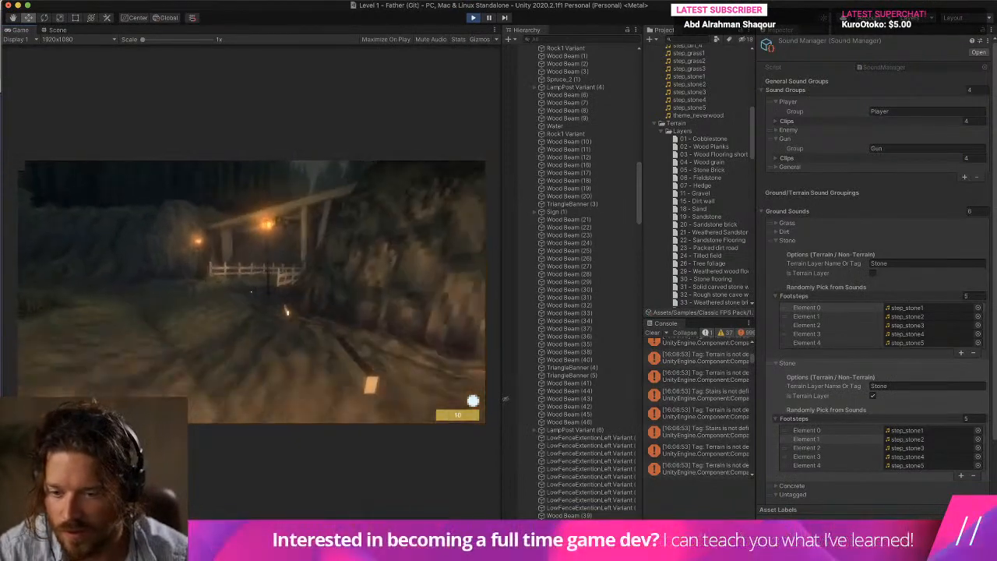
{"action": "key", "text": "w"}
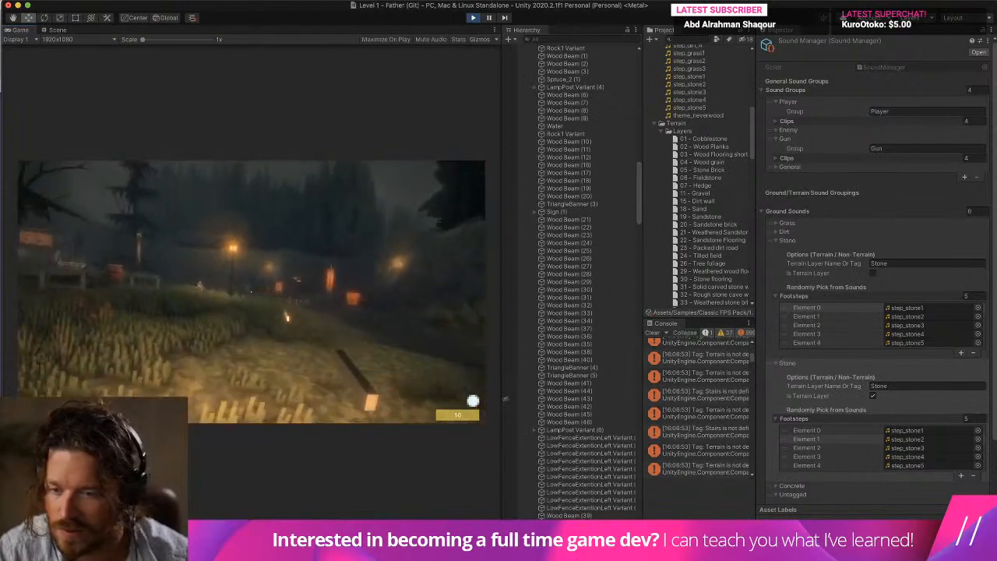
{"action": "key", "text": "w"}
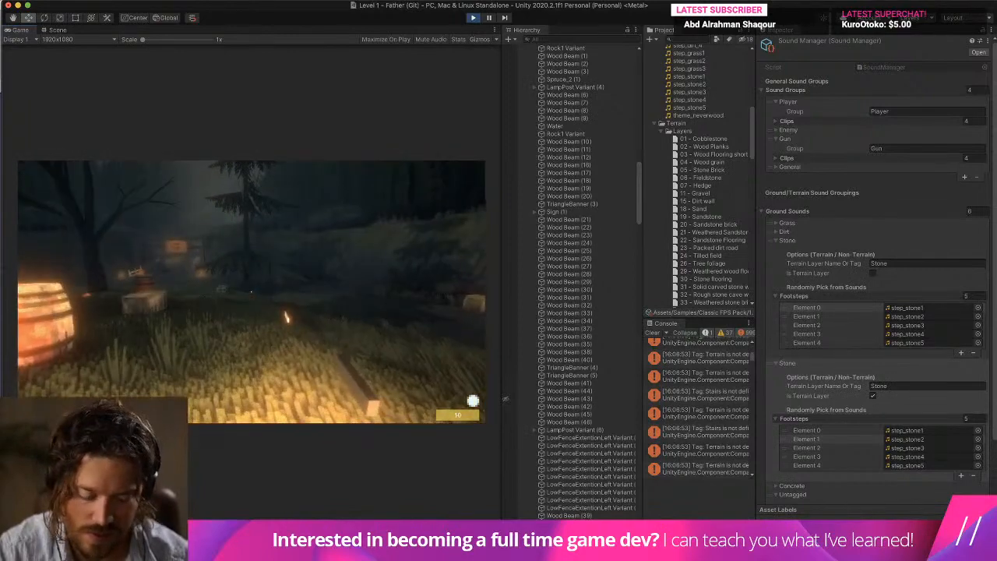
{"action": "key", "text": "super+p"}
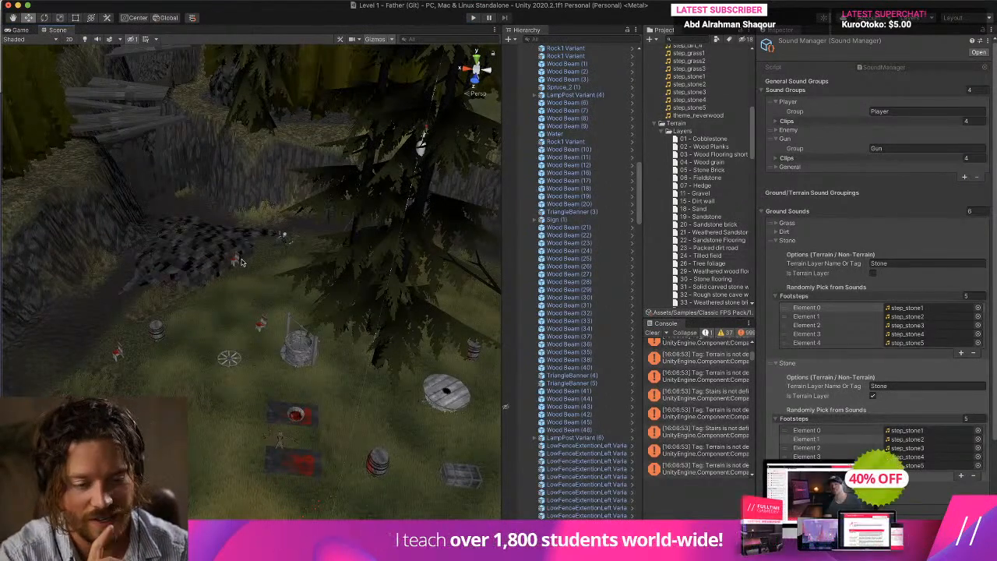
{"action": "left_click", "coordinate": [654, 334]}
Select the flattened Rock1 Variant by the dirt path and set its X, Y and Z scale to 5.
{"action": "right_click_drag", "start_coordinate": [233, 256], "coordinate": [284, 257]}
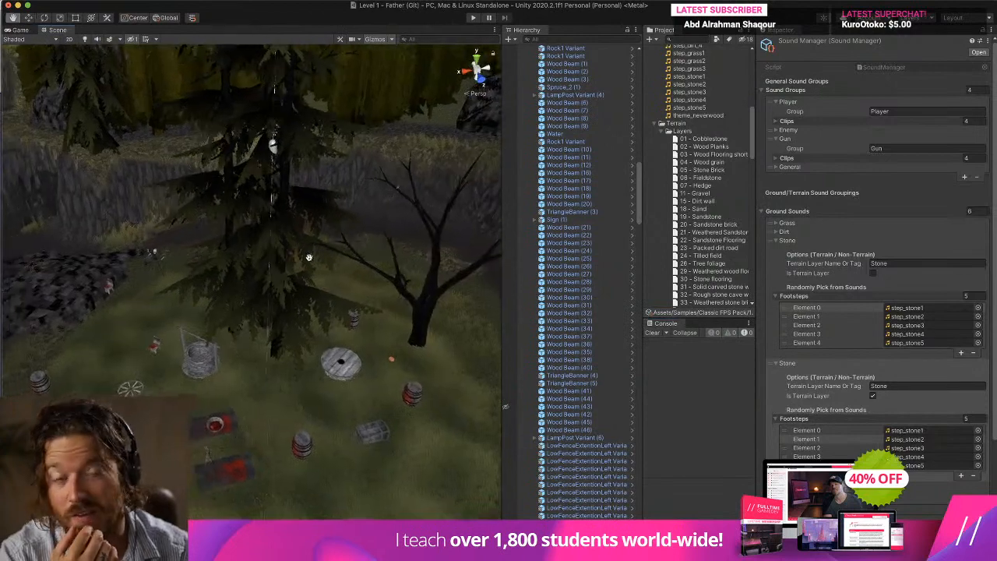
{"action": "middle_click_drag", "start_coordinate": [283, 258], "coordinate": [353, 264]}
{"action": "left_click", "coordinate": [135, 295]}
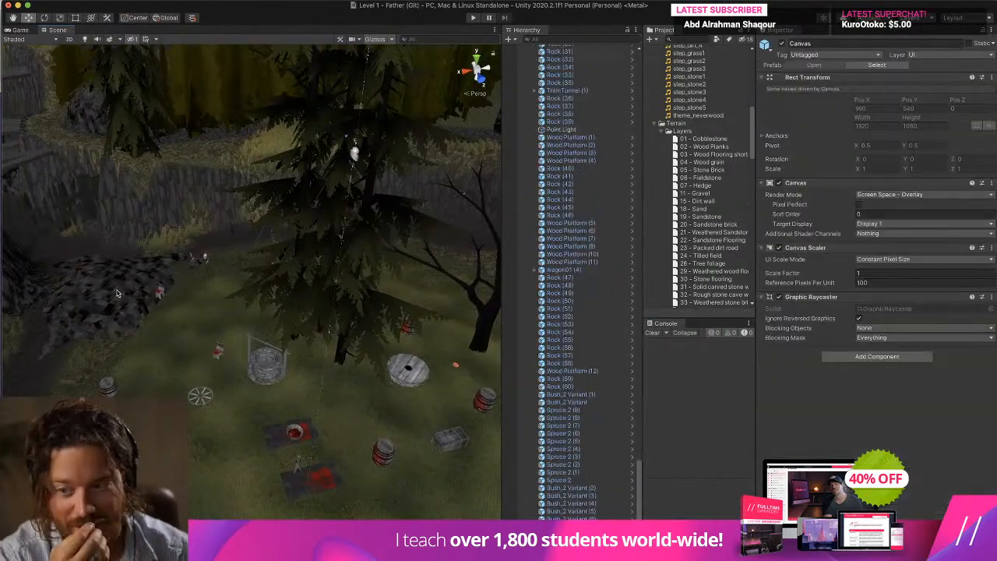
{"action": "left_click", "coordinate": [117, 293]}
{"action": "left_click", "coordinate": [868, 109]}
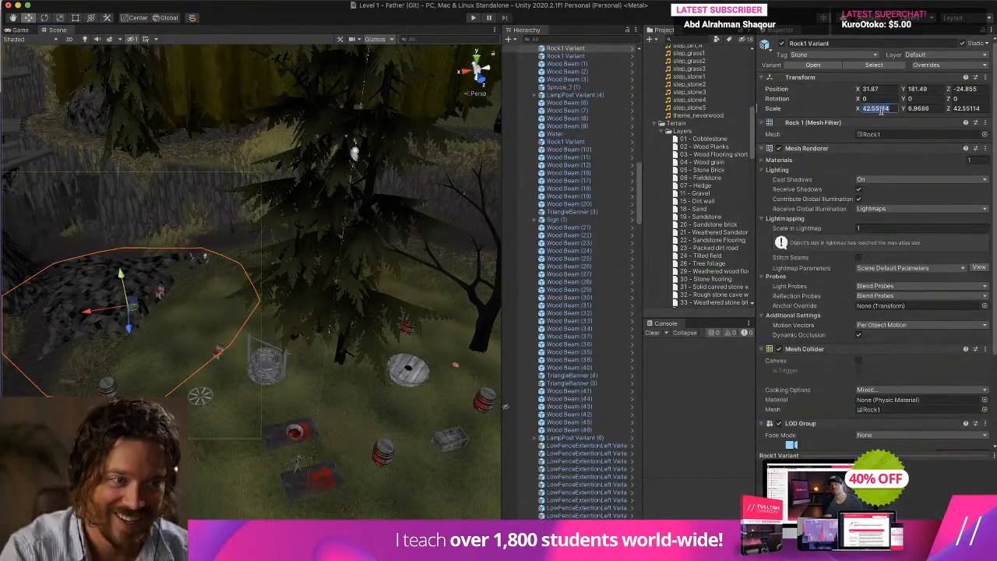
{"action": "type", "text": "5"}
{"action": "key", "text": "Tab"}
{"action": "type", "text": "5"}
{"action": "key", "text": "Tab"}
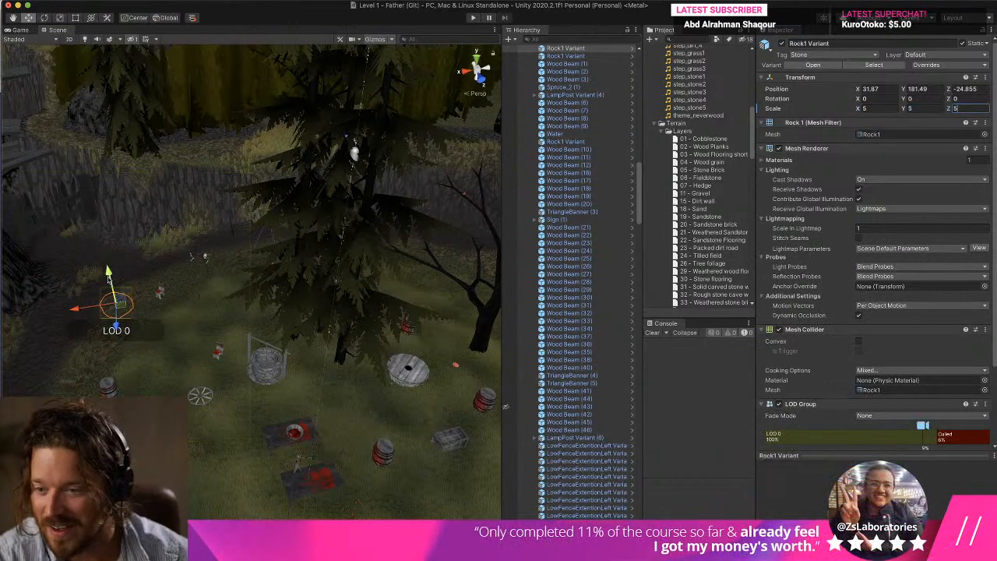
{"action": "type", "text": "5"}
{"action": "key", "text": "Return"}
Enlarge the rock uniformly to a scale of about 13.75 and move it to about X 32.4, Y 179.1, Z -46.7.
{"action": "left_click", "coordinate": [59, 17]}
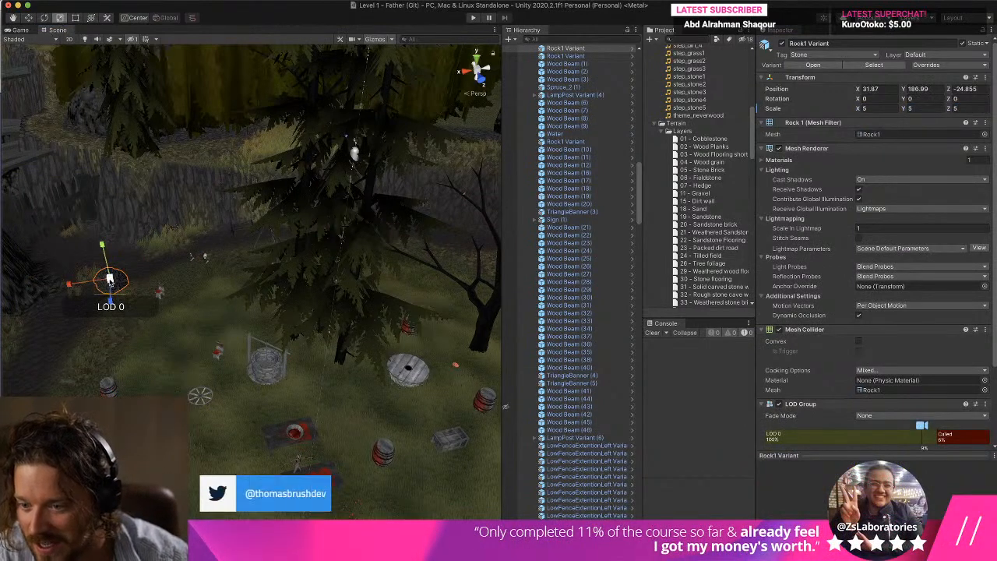
{"action": "left_click_drag", "start_coordinate": [110, 278], "coordinate": [158, 193]}
{"action": "left_click", "coordinate": [28, 17]}
{"action": "left_click_drag", "start_coordinate": [109, 317], "coordinate": [105, 214]}
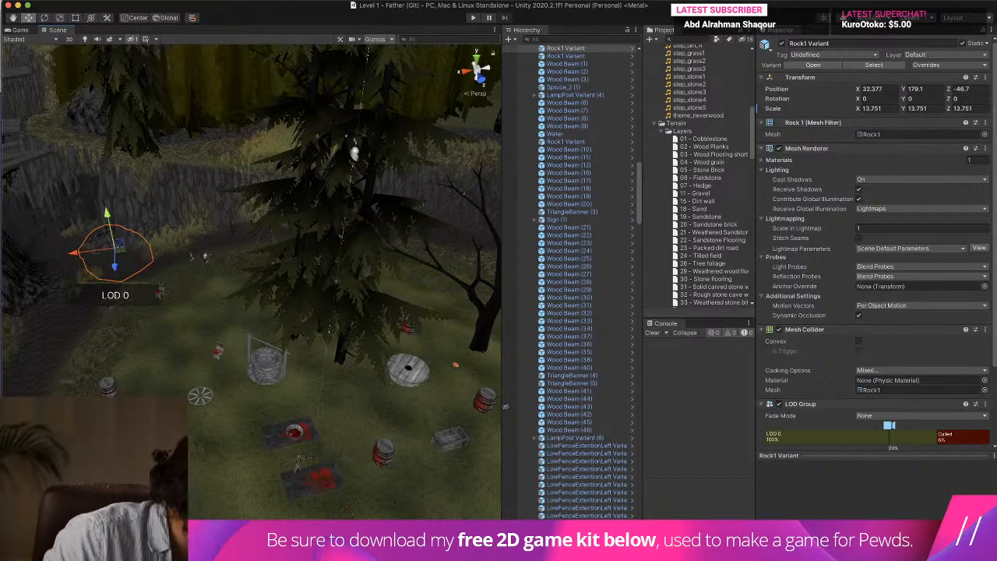
Check the Freesound search results for "stone step" in the browser, return to Unity, and clear the console.
{"action": "mouse_move", "coordinate": [635, 517]}
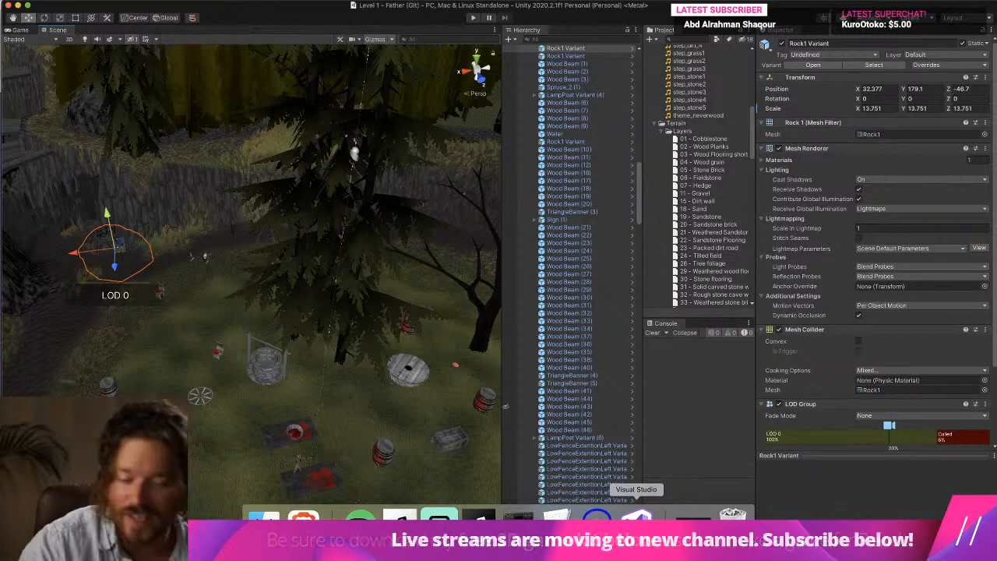
{"action": "left_click", "coordinate": [303, 517]}
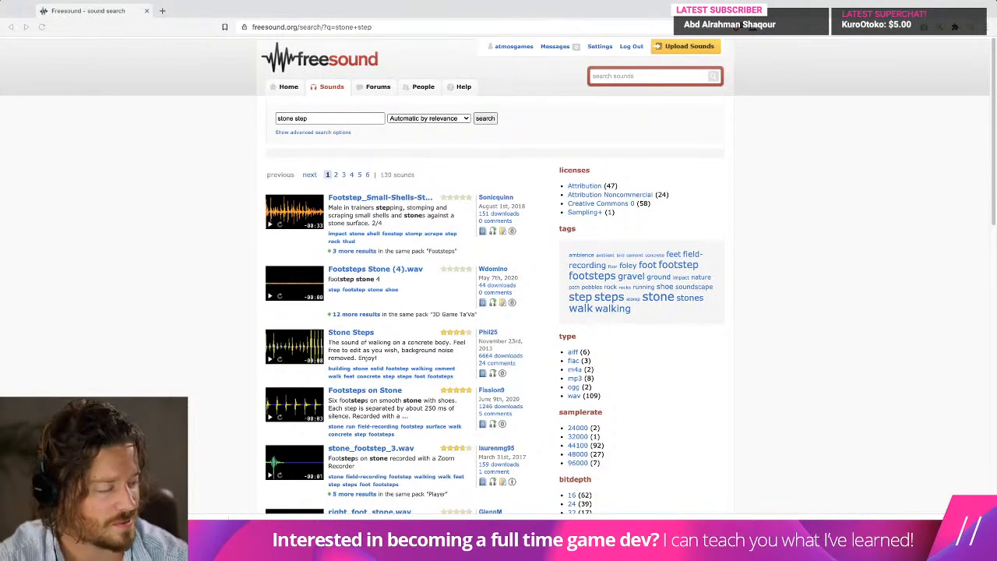
{"action": "mouse_move", "coordinate": [304, 539]}
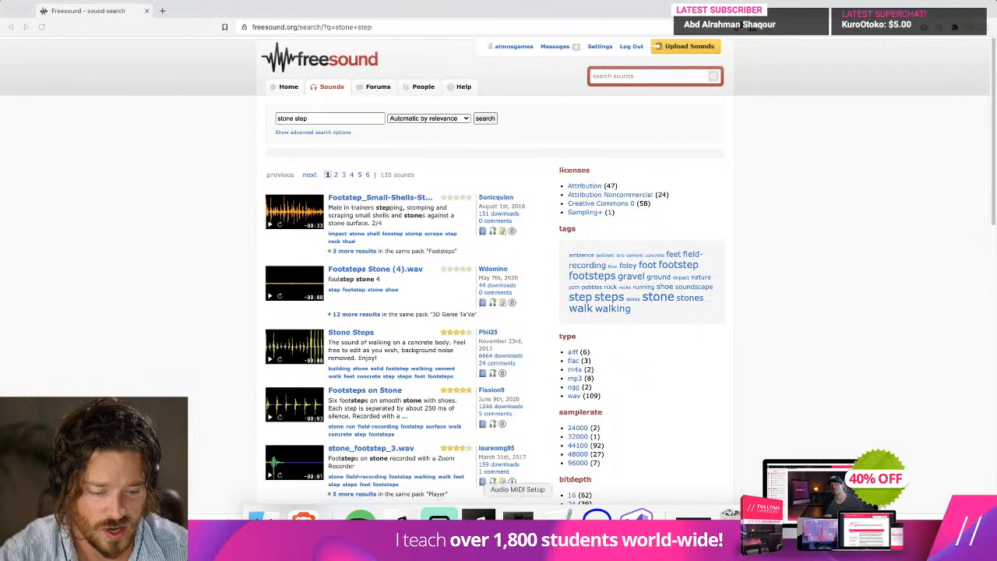
{"action": "left_click", "coordinate": [518, 517]}
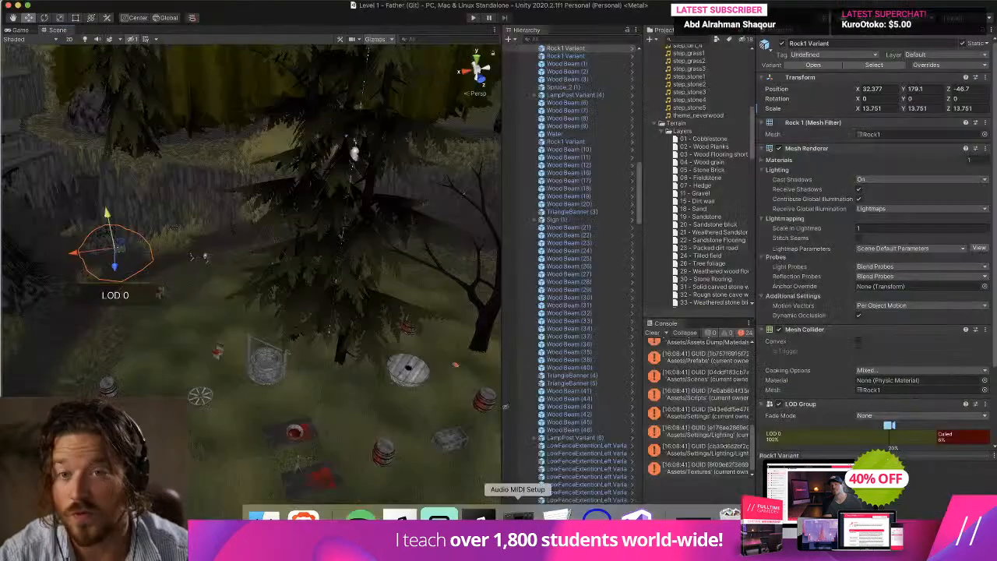
{"action": "left_click", "coordinate": [653, 333]}
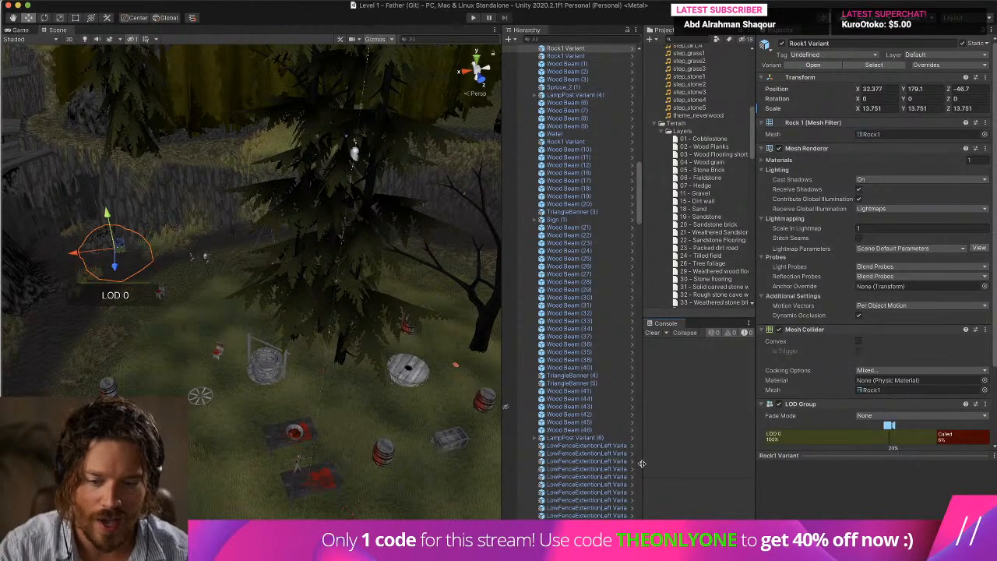
Find the step_grass3 clip in the project's Sounds folder and reveal it in Finder.
{"action": "scroll", "coordinate": [711, 144], "scroll_direction": "up", "scroll_amount": 3}
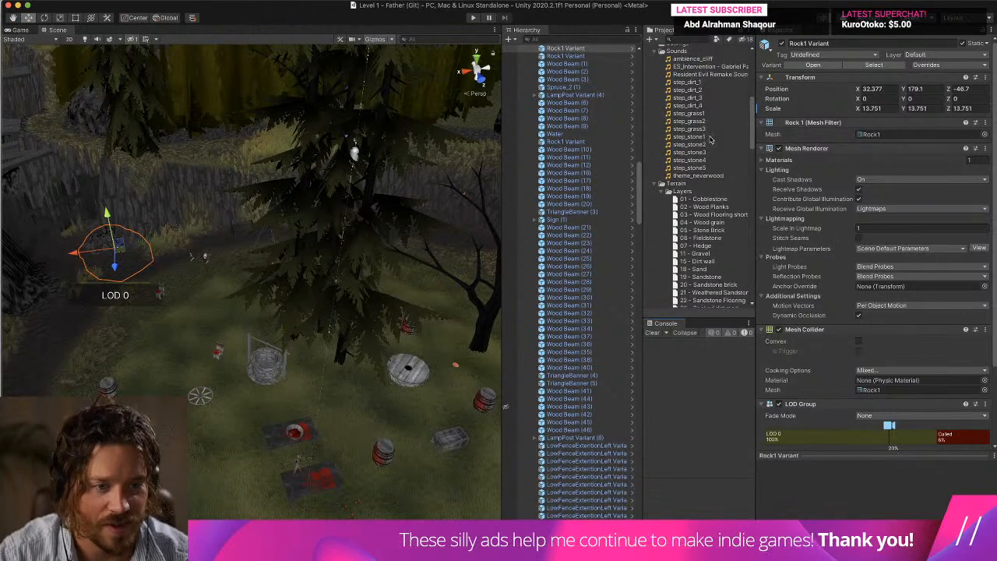
{"action": "left_click", "coordinate": [704, 129]}
{"action": "right_click", "coordinate": [704, 129]}
{"action": "left_click", "coordinate": [748, 147]}
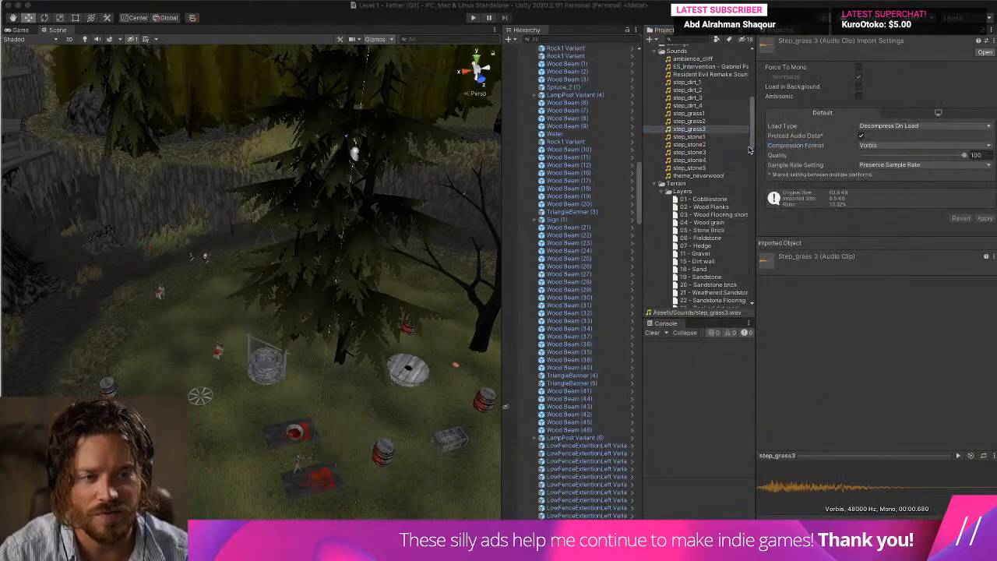
Preview the step_grass1, step_grass2 and step_grass3 audio clips one after another.
{"action": "left_click", "coordinate": [703, 115]}
{"action": "left_click", "coordinate": [958, 455]}
{"action": "key", "text": "Down"}
{"action": "left_click", "coordinate": [958, 455]}
{"action": "key", "text": "Down"}
{"action": "left_click", "coordinate": [958, 456]}
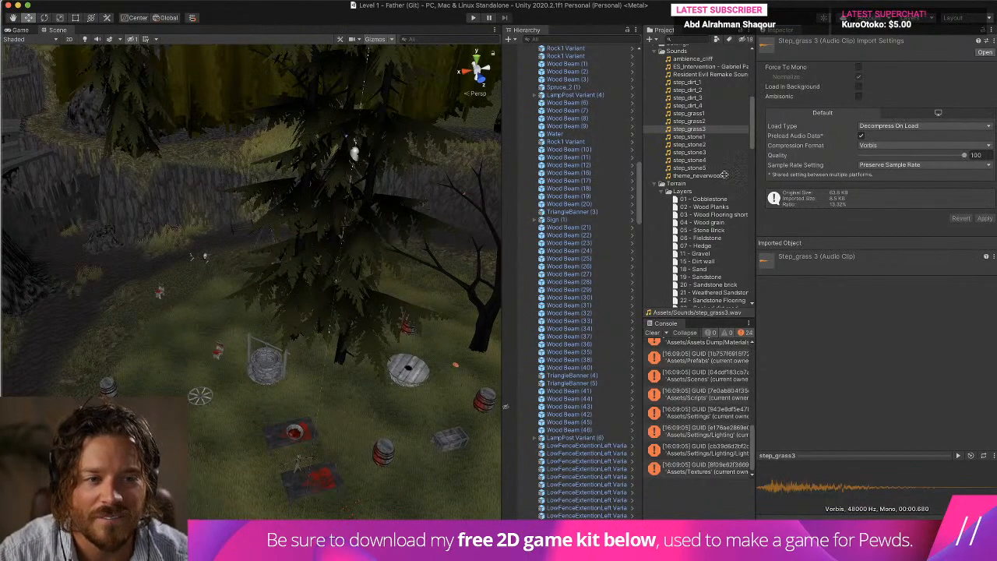
Reveal the step_grass1 audio clip in Finder.
{"action": "left_click", "coordinate": [708, 122]}
{"action": "right_click", "coordinate": [703, 113]}
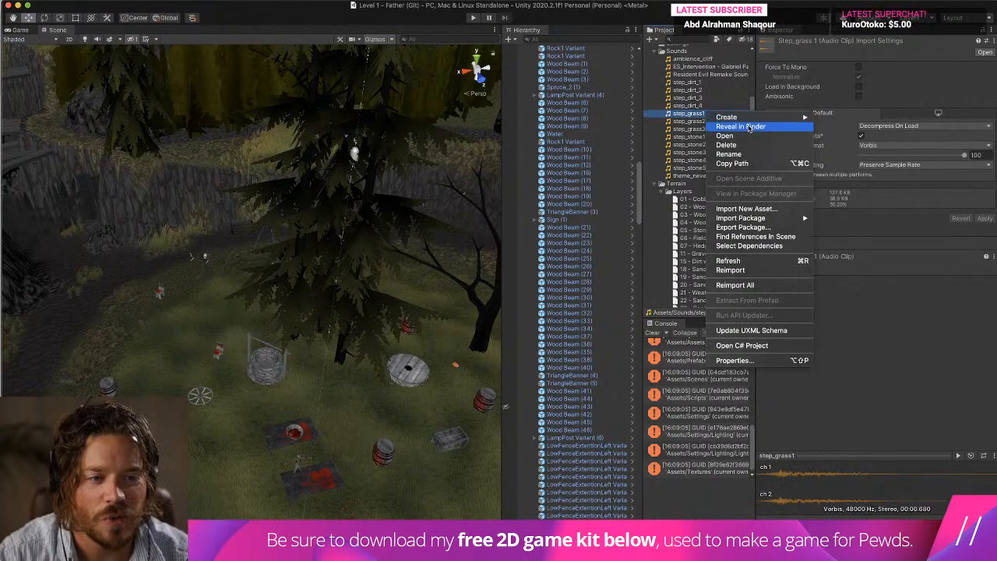
{"action": "left_click", "coordinate": [734, 128]}
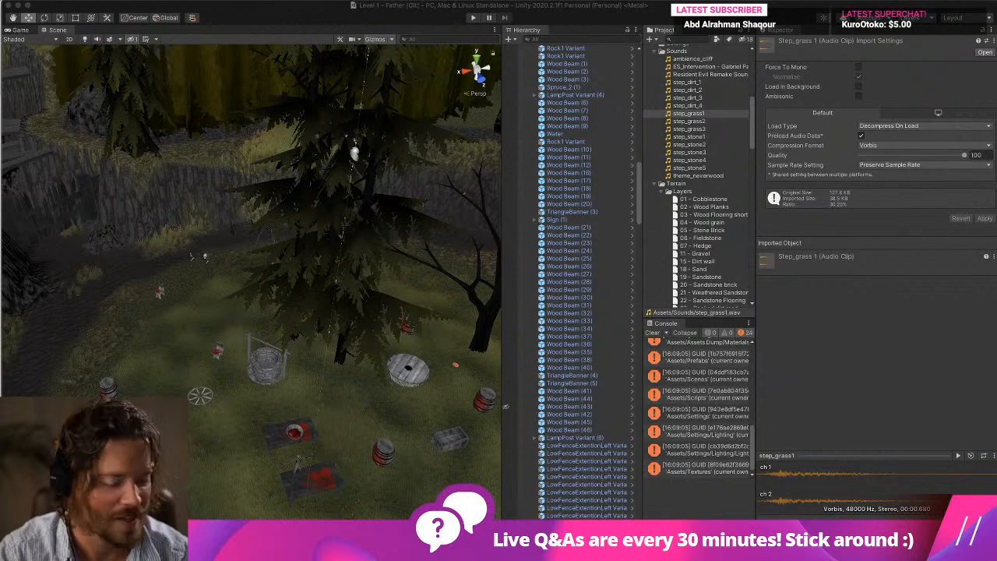
Switch to Audacity and play the forest road gravel and grass recording from about 7.7 seconds.
{"action": "left_click", "coordinate": [636, 531]}
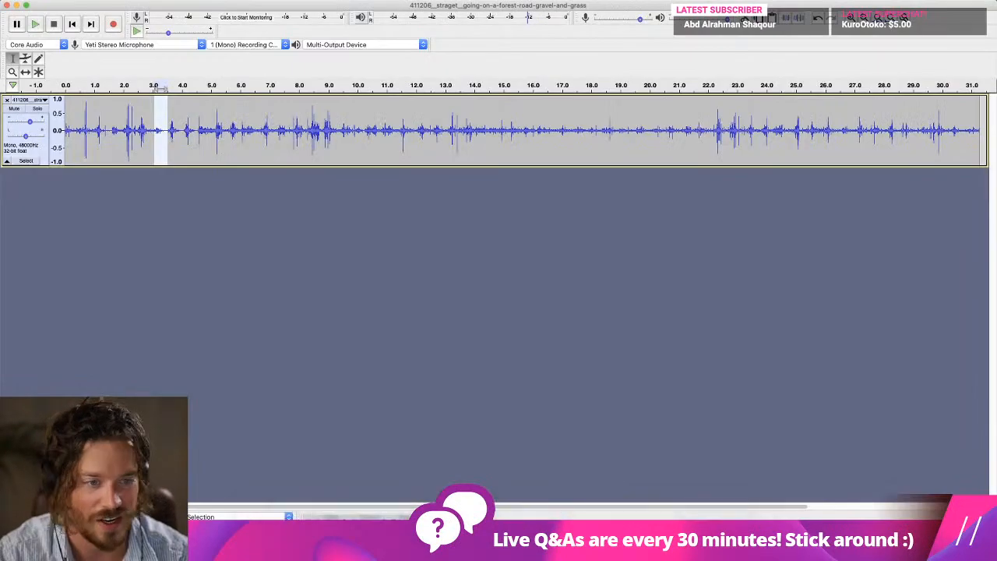
{"action": "left_click", "coordinate": [112, 116]}
{"action": "left_click", "coordinate": [289, 116]}
{"action": "key", "text": "space"}
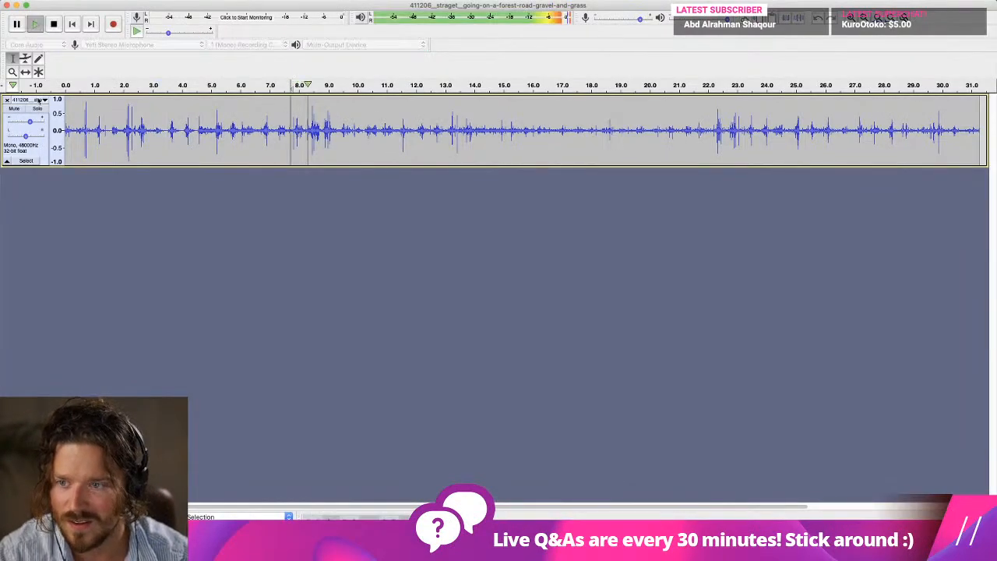
Stop playback, remove the forest road gravel and grass recording's track, and close its project window.
{"action": "key", "text": "space"}
{"action": "left_click", "coordinate": [7, 101]}
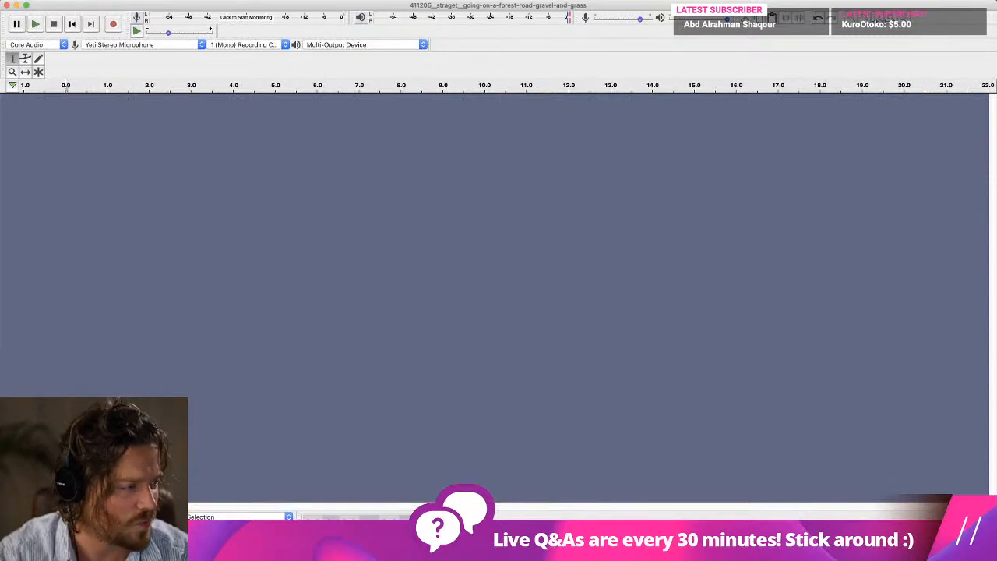
{"action": "key", "text": "super+w"}
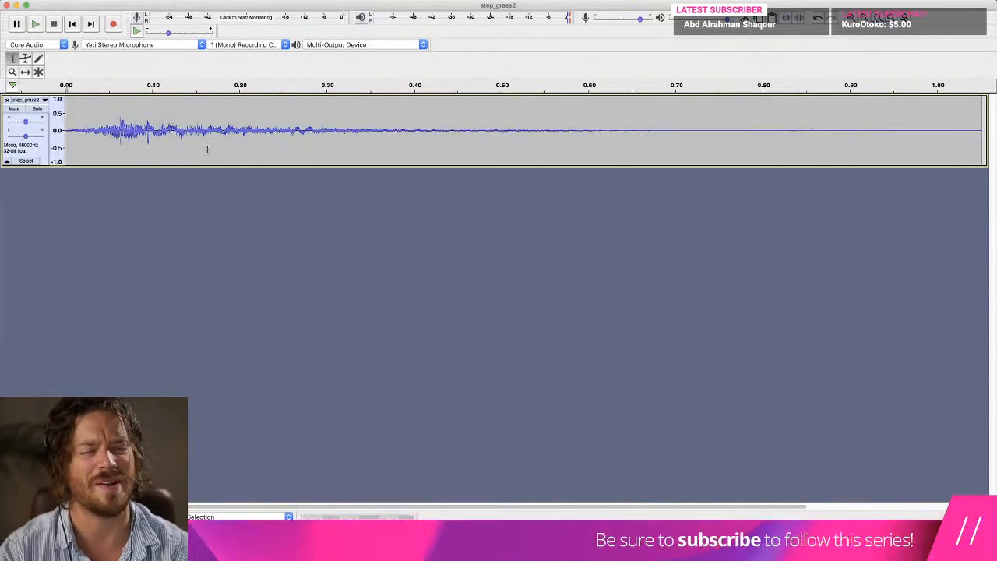
Apply Change Pitch with a -3.000 percent change to the whole step_grass2 clip and play it.
{"action": "key", "text": "space"}
{"action": "left_click", "coordinate": [273, 0]}
{"action": "left_click", "coordinate": [113, 119]}
{"action": "double_click", "coordinate": [113, 119]}
{"action": "left_click", "coordinate": [304, 0]}
{"action": "mouse_move", "coordinate": [274, 0]}
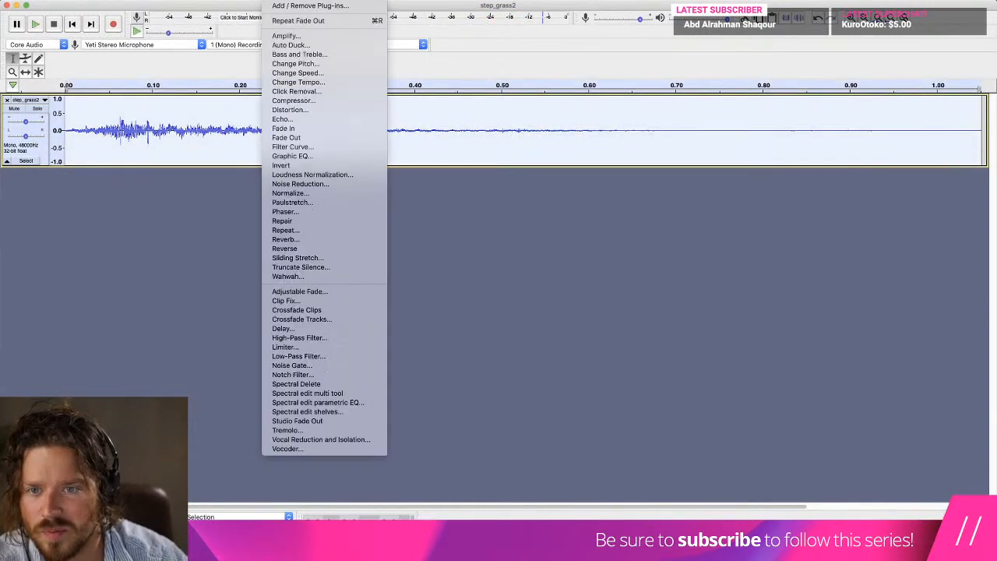
{"action": "left_click", "coordinate": [310, 63]}
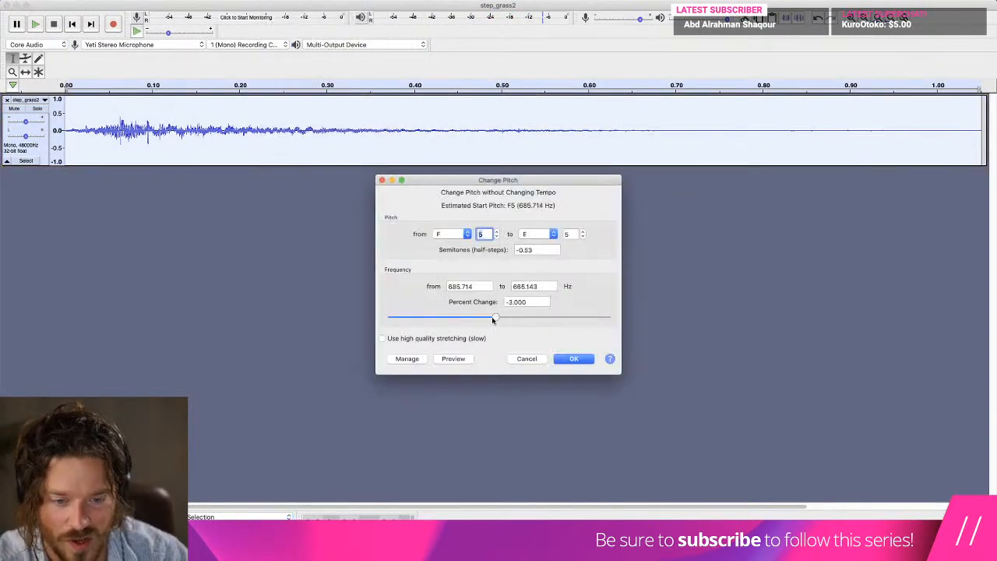
{"action": "left_click", "coordinate": [570, 358]}
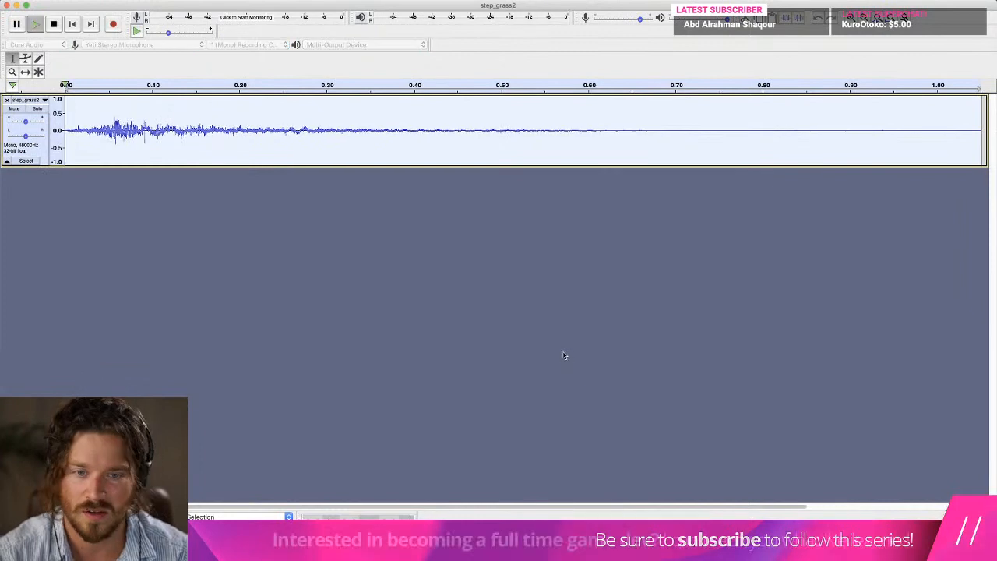
{"action": "key", "text": "space"}
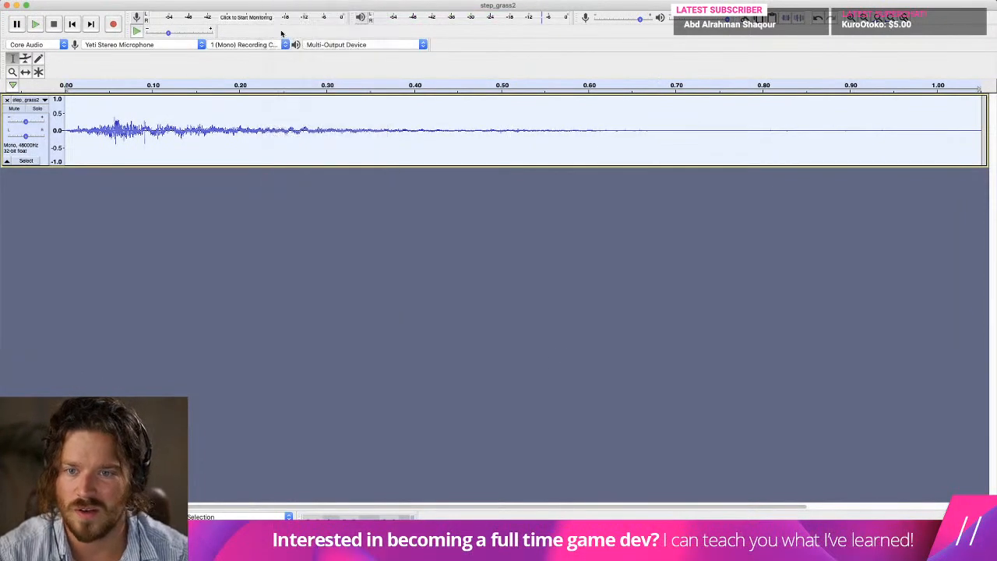
Apply the pitch change to the step_grass2 clip a second time and listen to it.
{"action": "left_click", "coordinate": [274, 0]}
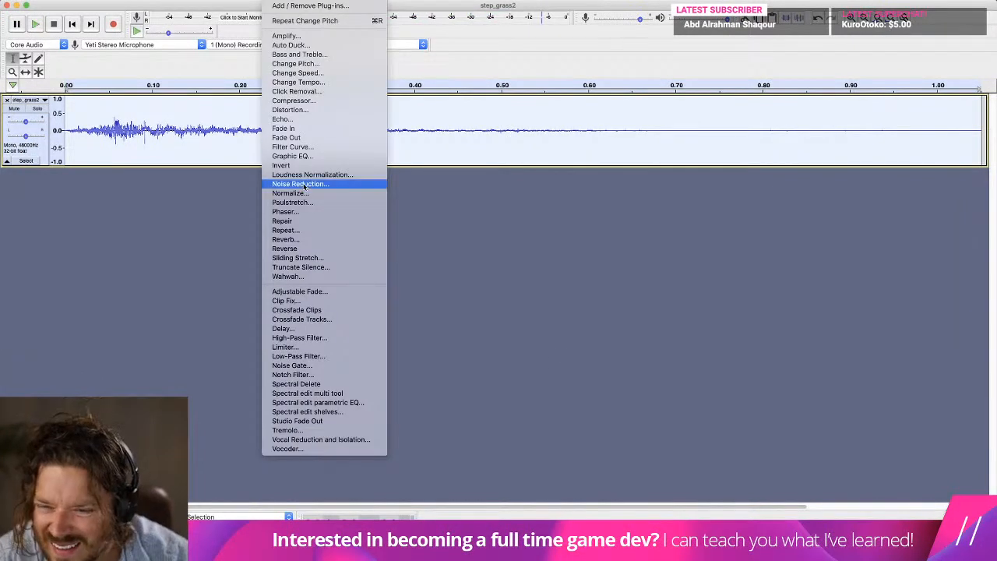
{"action": "left_click", "coordinate": [304, 63]}
{"action": "left_click", "coordinate": [584, 359]}
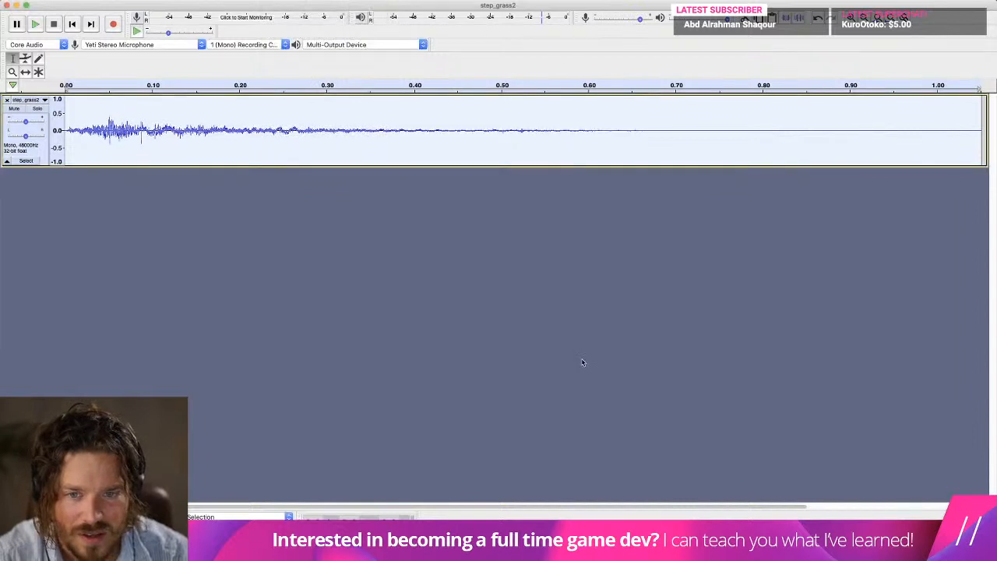
{"action": "key", "text": "space"}
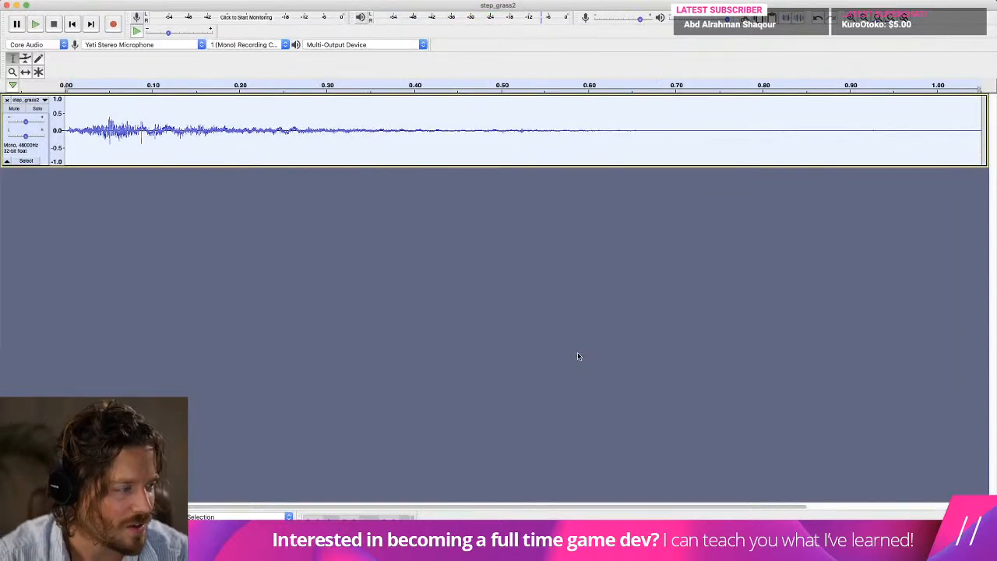
Import another footstep recording from Finder as a second track beneath step_grass2.
{"action": "mouse_move", "coordinate": [264, 518]}
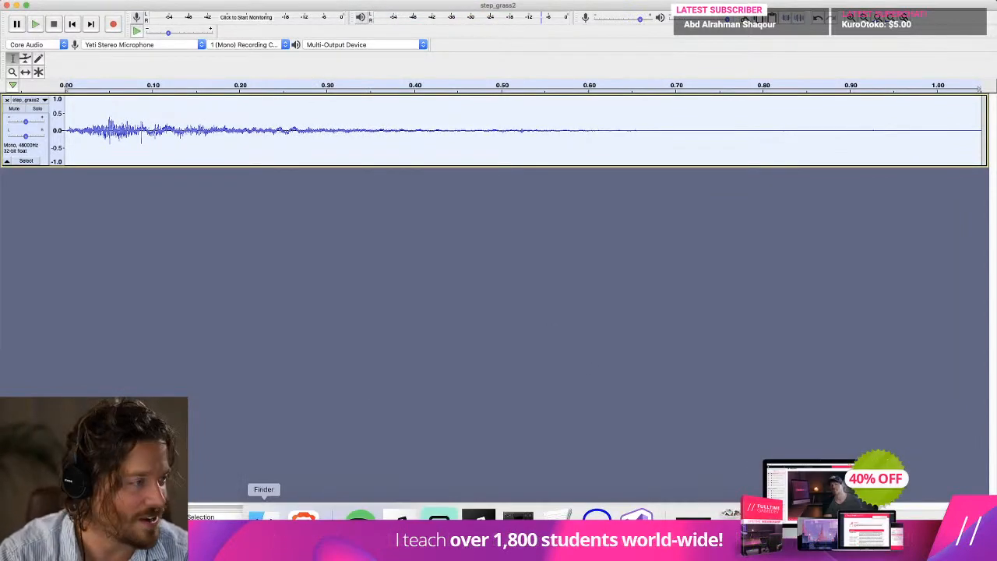
{"action": "key", "text": "super+Tab"}
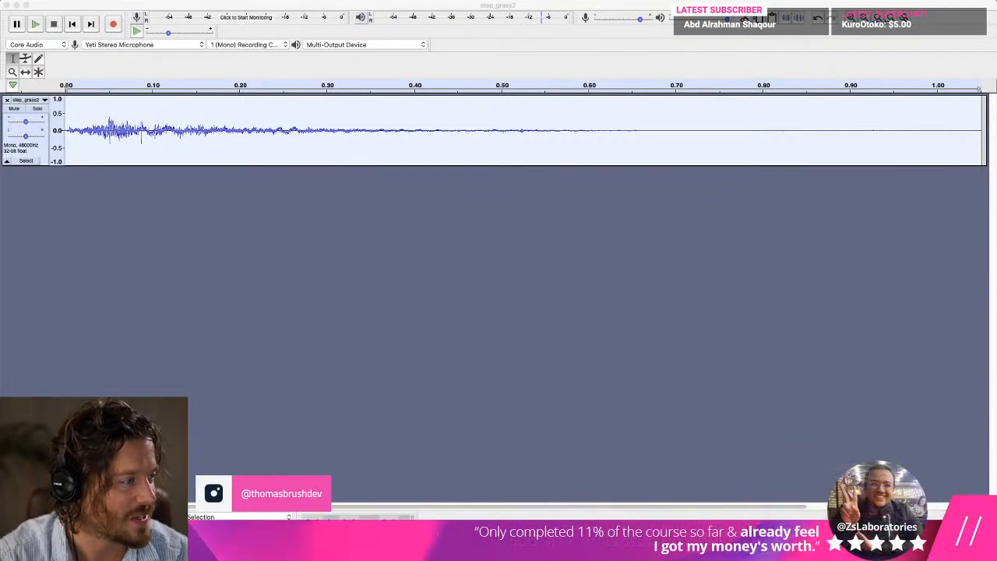
{"action": "left_click_drag", "start_coordinate": [561, 237], "coordinate": [516, 216]}
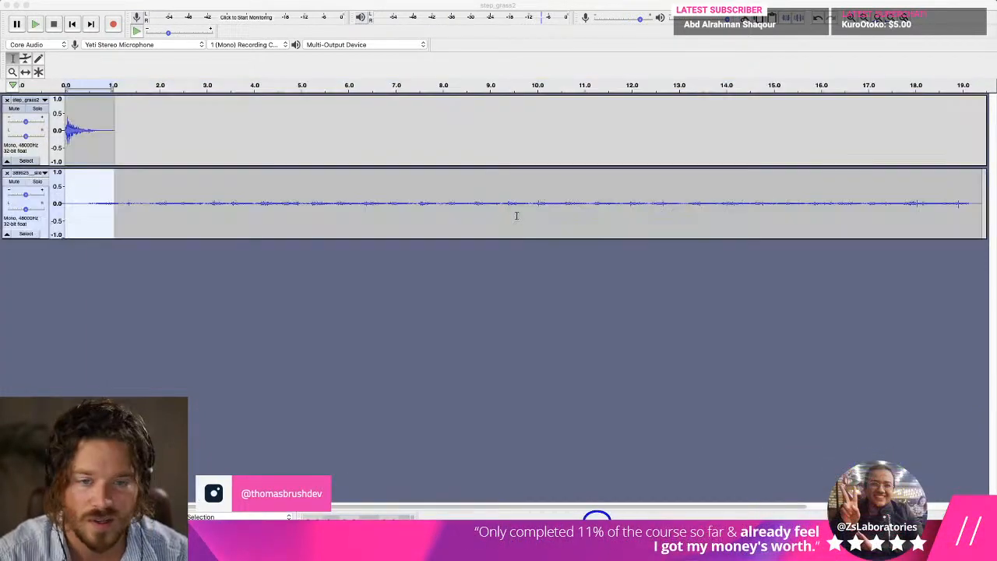
Audition the imported recording, delete about its first 7.4 seconds, and play both tracks together.
{"action": "left_click", "coordinate": [386, 204]}
{"action": "key", "text": "space"}
{"action": "key", "text": "space"}
{"action": "left_click_drag", "start_coordinate": [417, 204], "coordinate": [10, 194]}
{"action": "key", "text": "Delete"}
{"action": "key", "text": "space"}
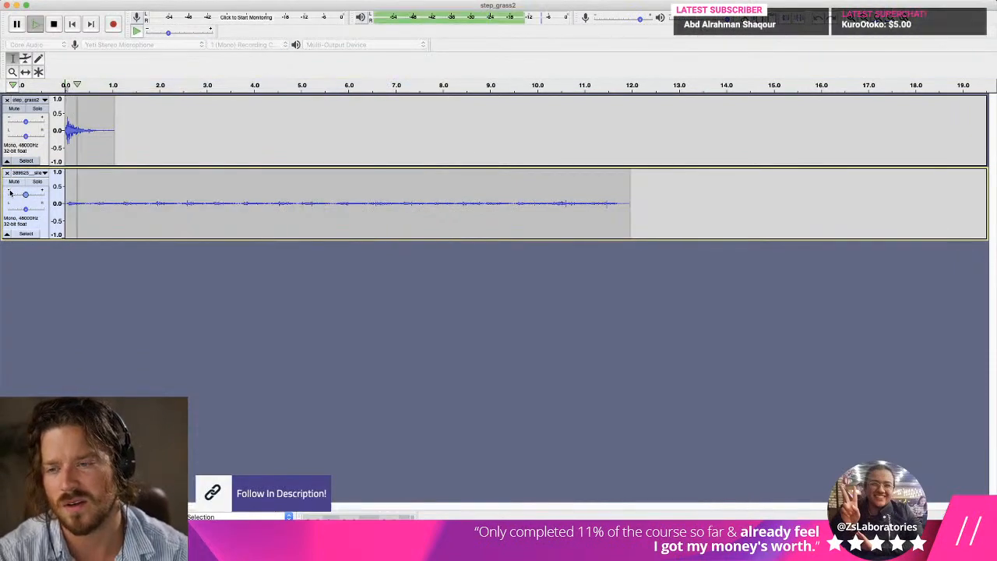
{"action": "key", "text": "space"}
Balance the layered sound by raising the imported track's gain and lowering the step_grass2 track's gain, playing the mix to check.
{"action": "left_click_drag", "start_coordinate": [26, 195], "coordinate": [36, 194]}
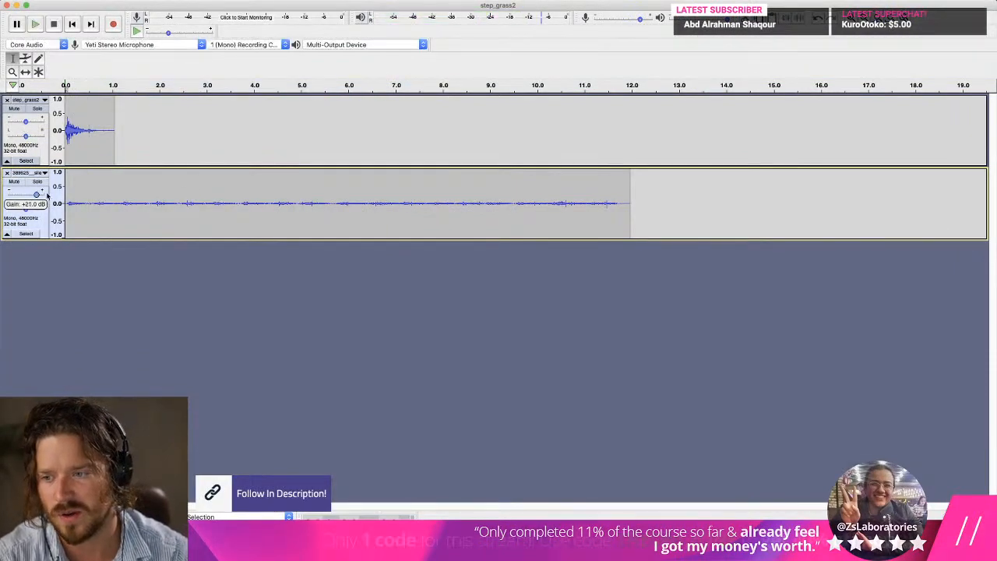
{"action": "left_click_drag", "start_coordinate": [25, 122], "coordinate": [13, 122]}
{"action": "key", "text": "space"}
{"action": "key", "text": "space"}
{"action": "left_click_drag", "start_coordinate": [36, 195], "coordinate": [34, 195]}
{"action": "key", "text": "space"}
{"action": "key", "text": "space"}
{"action": "key", "text": "space"}
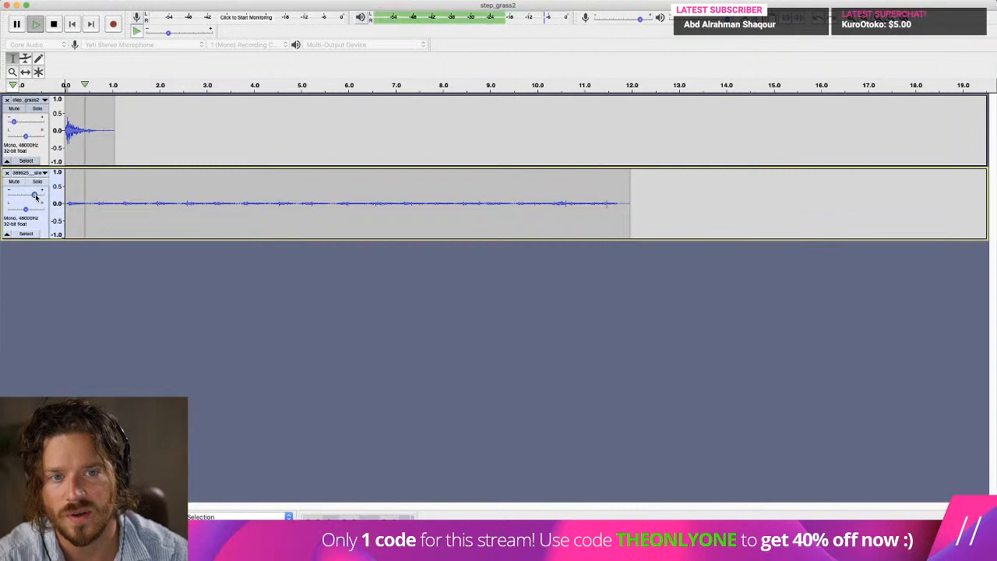
{"action": "key", "text": "space"}
Delete the imported track's audio after about 0.6 seconds, apply Fade Out, and play the mix.
{"action": "left_click_drag", "start_coordinate": [676, 207], "coordinate": [88, 204]}
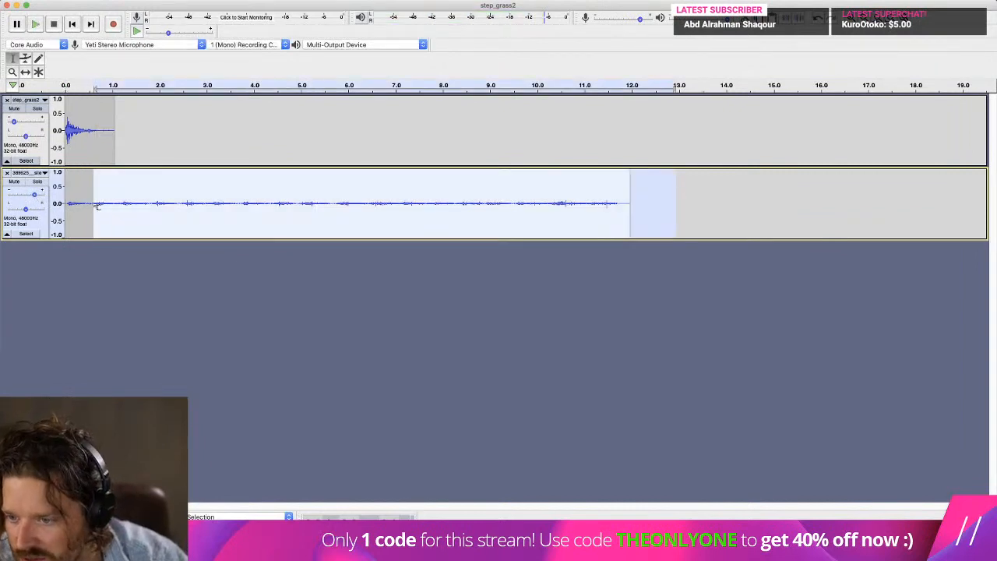
{"action": "key", "text": "Delete"}
{"action": "left_click", "coordinate": [280, 0]}
{"action": "left_click", "coordinate": [324, 137]}
{"action": "key", "text": "space"}
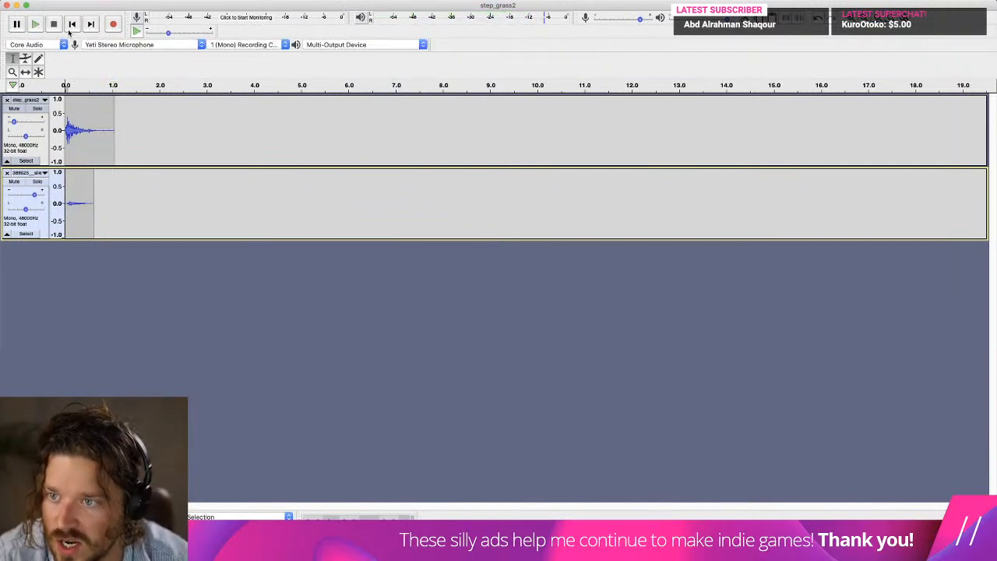
{"action": "key", "text": "space"}
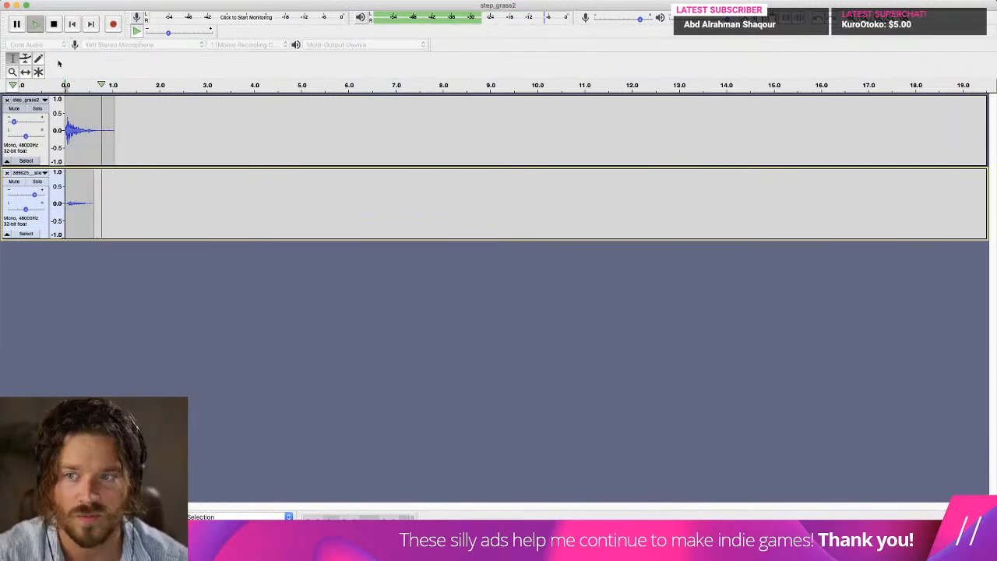
Start exporting the mix as a WAV file named step_grass2.wav and check the Sounds folder as its destination.
{"action": "left_click", "coordinate": [91, 0]}
{"action": "mouse_move", "coordinate": [70, 0]}
{"action": "mouse_move", "coordinate": [117, 63]}
{"action": "left_click", "coordinate": [217, 73]}
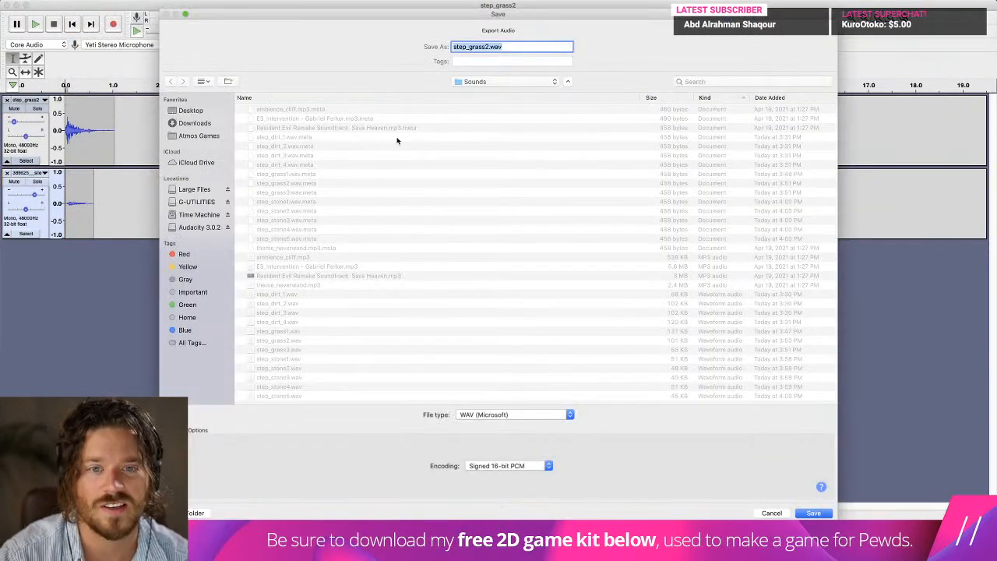
{"action": "left_click", "coordinate": [475, 82]}
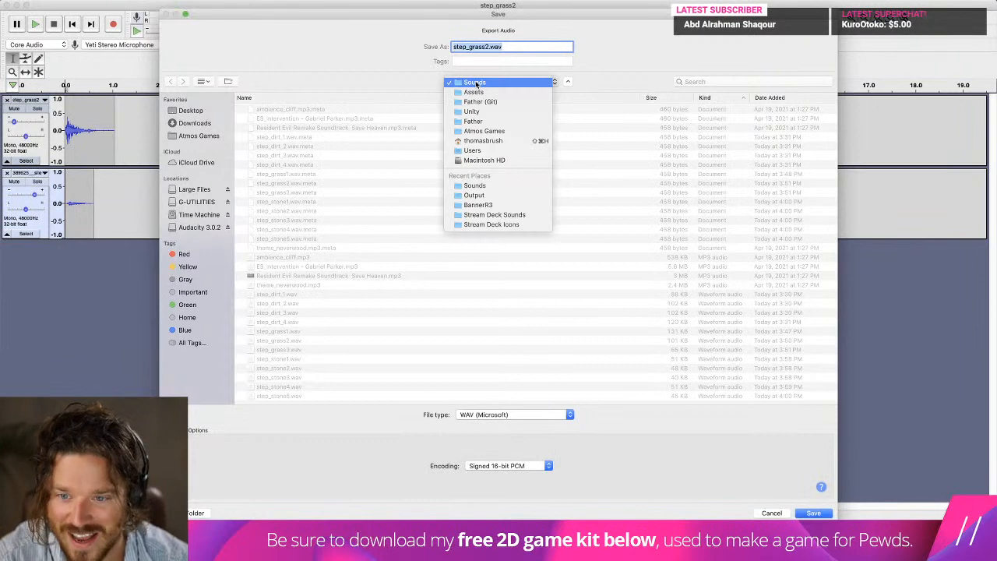
{"action": "left_click", "coordinate": [476, 84]}
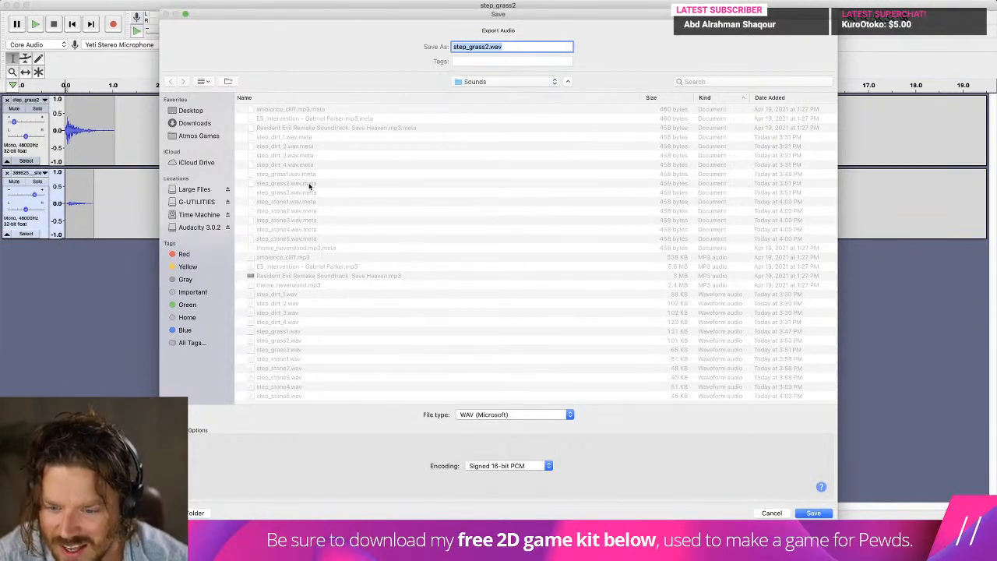
{"action": "left_click", "coordinate": [533, 81]}
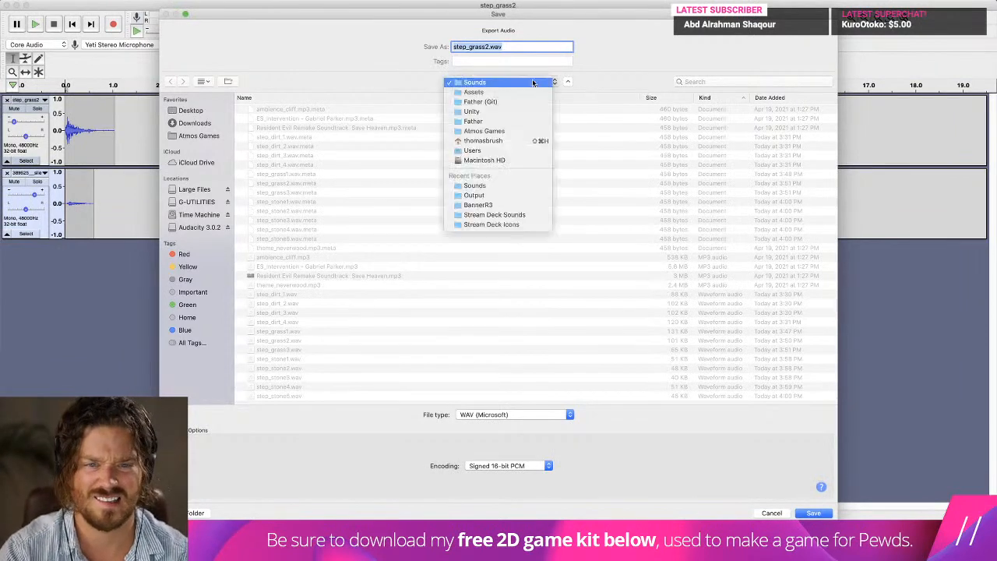
{"action": "left_click", "coordinate": [532, 82]}
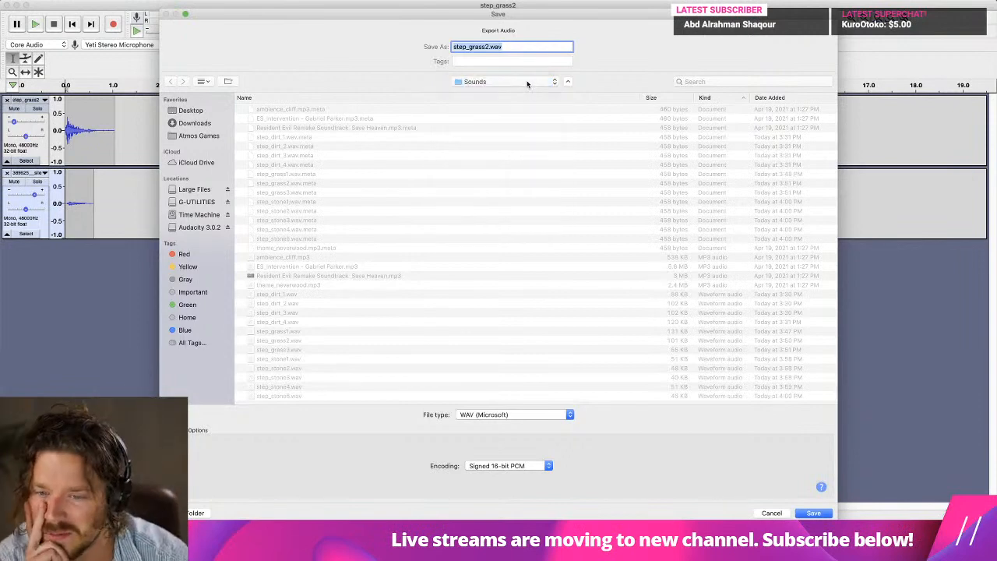
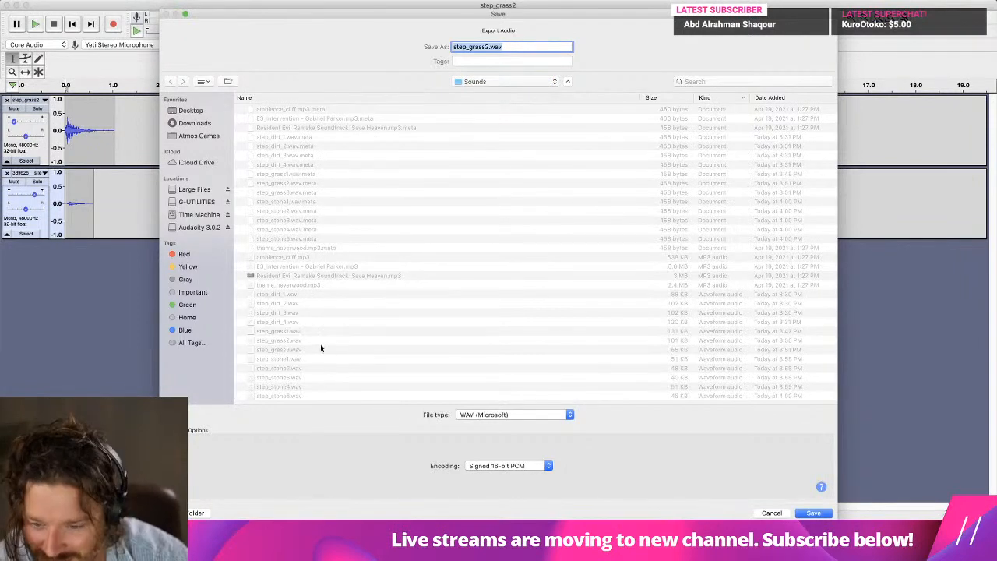
Export the mix to the Sounds folder as step_grass2.wav, replacing the existing file and accepting the mono mixdown with empty metadata.
{"action": "left_click", "coordinate": [282, 341]}
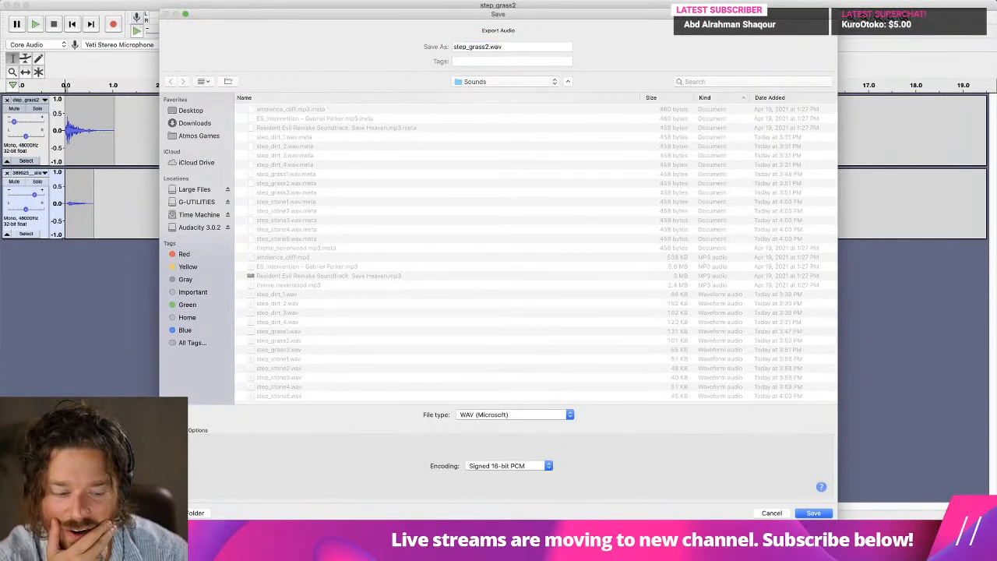
{"action": "left_click", "coordinate": [815, 512]}
{"action": "left_click", "coordinate": [568, 78]}
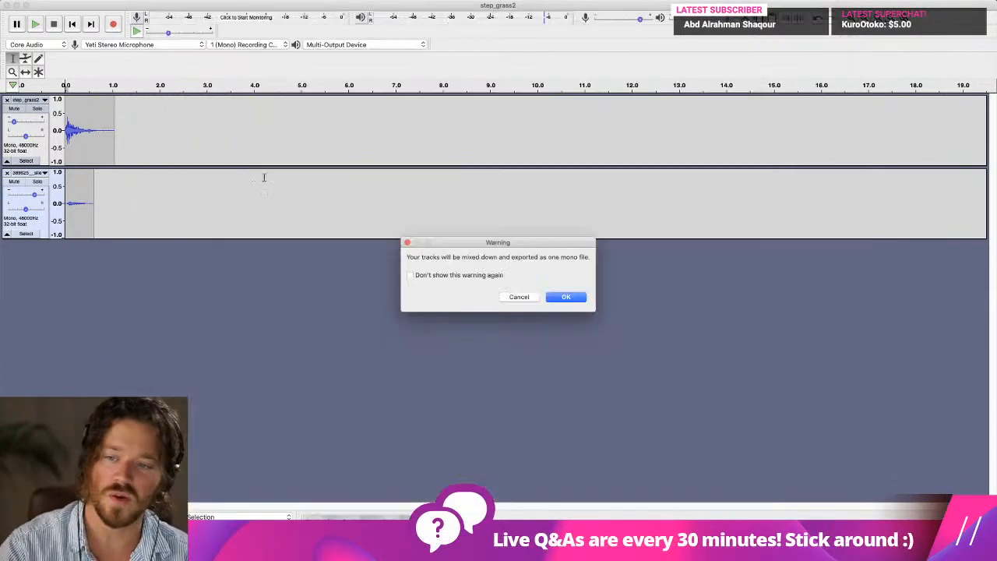
{"action": "left_click", "coordinate": [566, 297]}
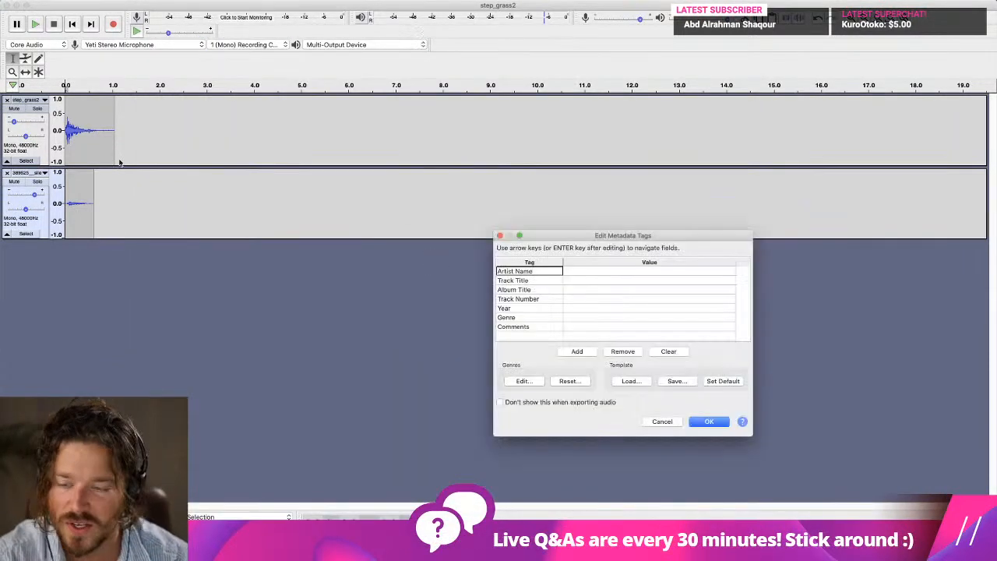
{"action": "left_click", "coordinate": [693, 421]}
Lower the imported track's pitch by 15 percent using Change Pitch.
{"action": "left_click_drag", "start_coordinate": [205, 210], "coordinate": [62, 206]}
{"action": "left_click", "coordinate": [278, 0]}
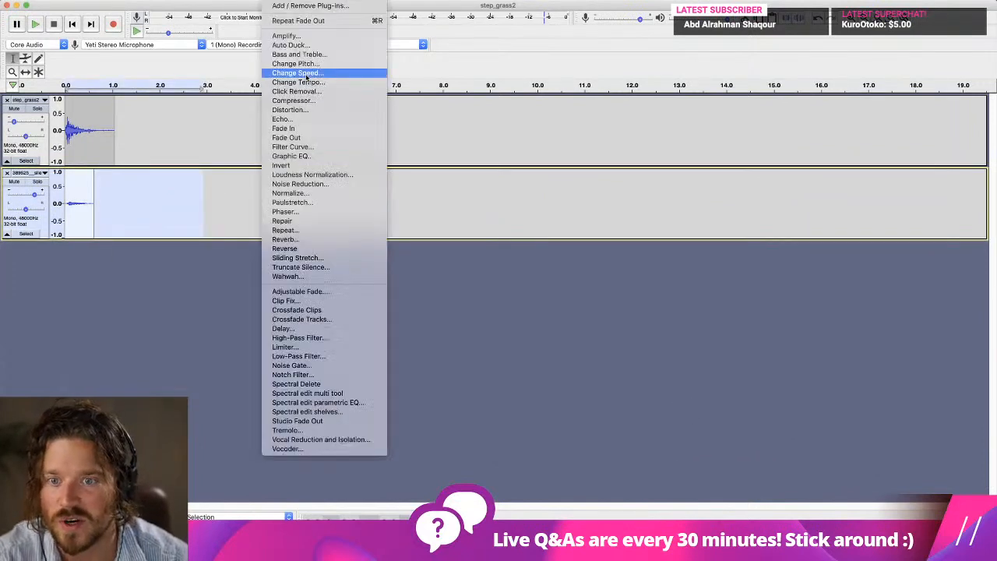
{"action": "left_click", "coordinate": [308, 64]}
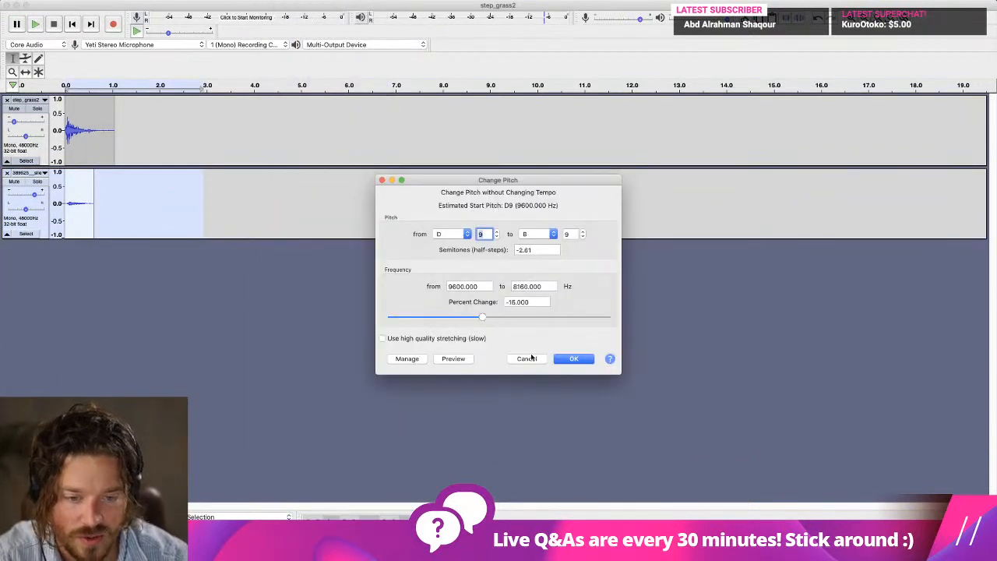
{"action": "left_click", "coordinate": [589, 360]}
Apply Change Pitch to the step_grass2 track and play the layered result.
{"action": "left_click_drag", "start_coordinate": [155, 129], "coordinate": [66, 128]}
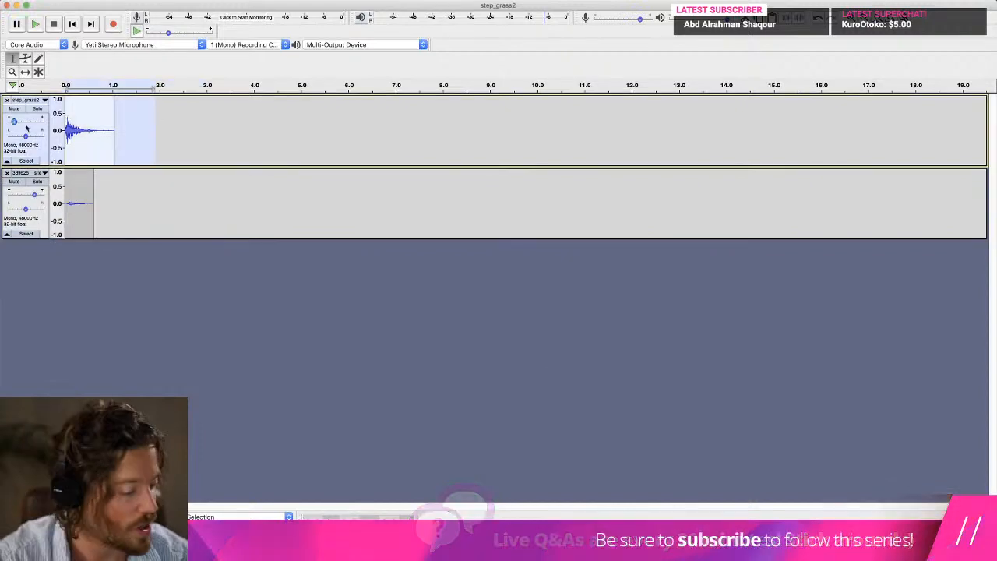
{"action": "left_click", "coordinate": [208, 1]}
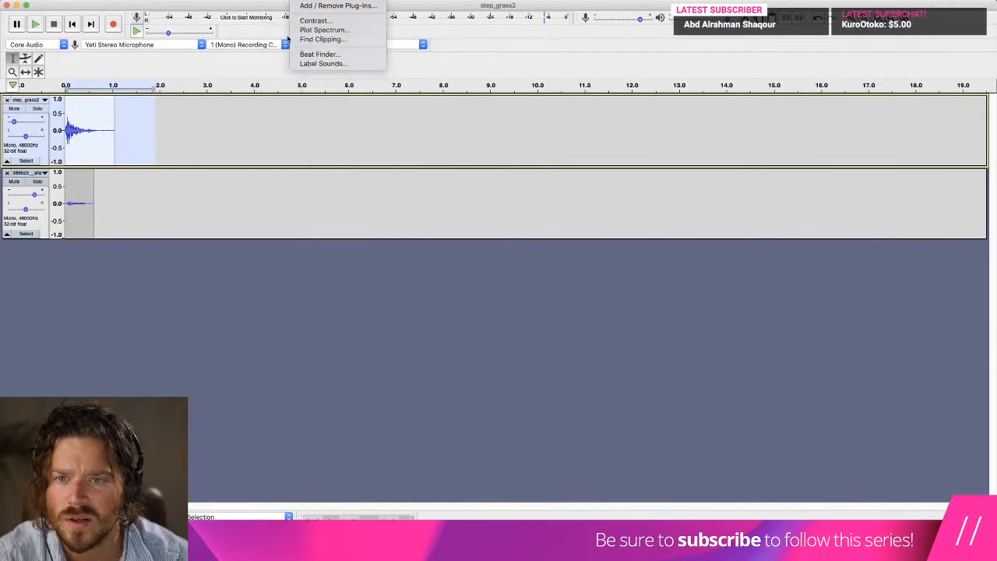
{"action": "left_click", "coordinate": [307, 64]}
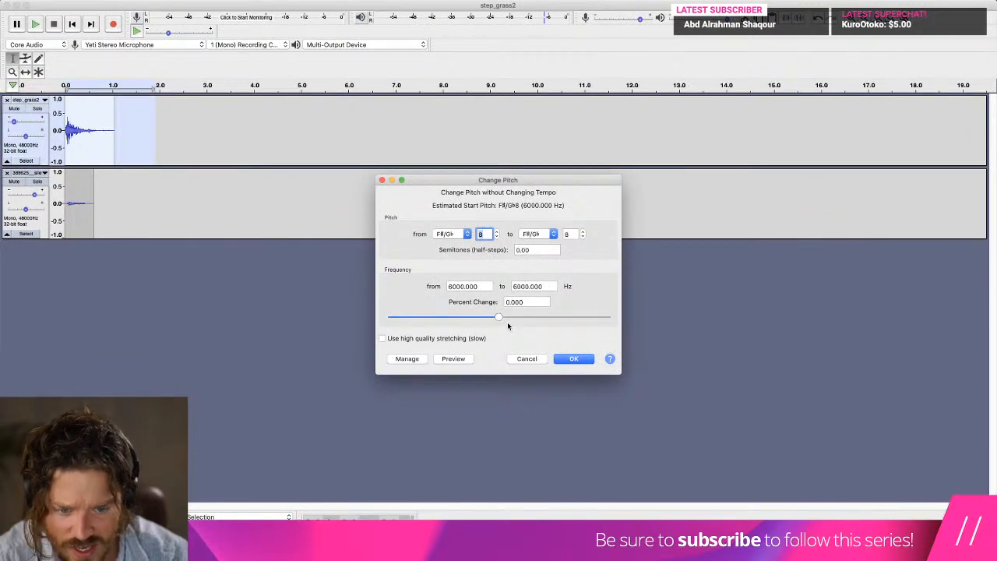
{"action": "left_click", "coordinate": [585, 361]}
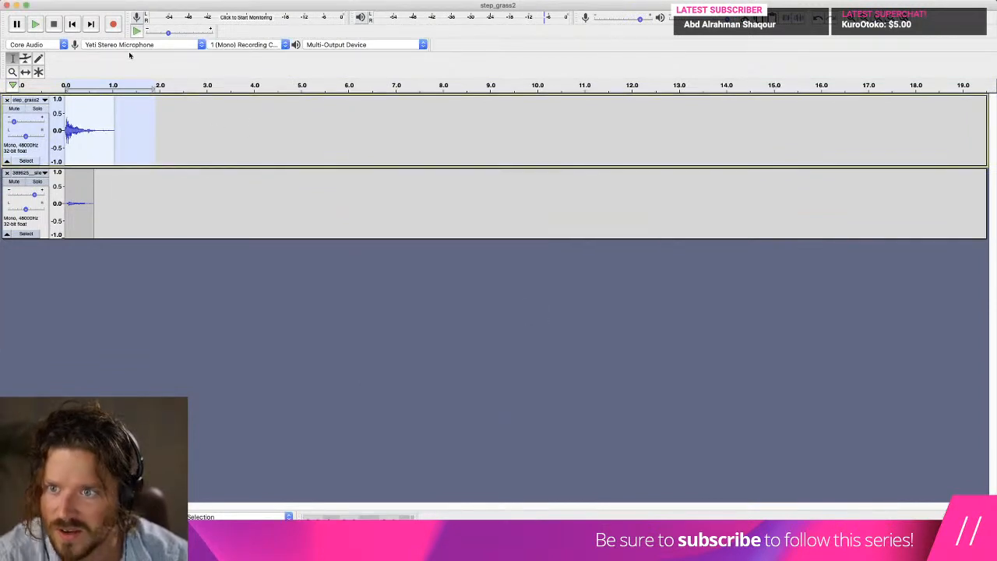
{"action": "key", "text": "space"}
Export the mix as a WAV file named step_grass3.wav in the Sounds folder, replacing the existing file and leaving metadata empty.
{"action": "left_click", "coordinate": [76, 2]}
{"action": "left_click", "coordinate": [76, 2]}
{"action": "left_click", "coordinate": [77, 2]}
{"action": "mouse_move", "coordinate": [113, 66]}
{"action": "left_click", "coordinate": [191, 73]}
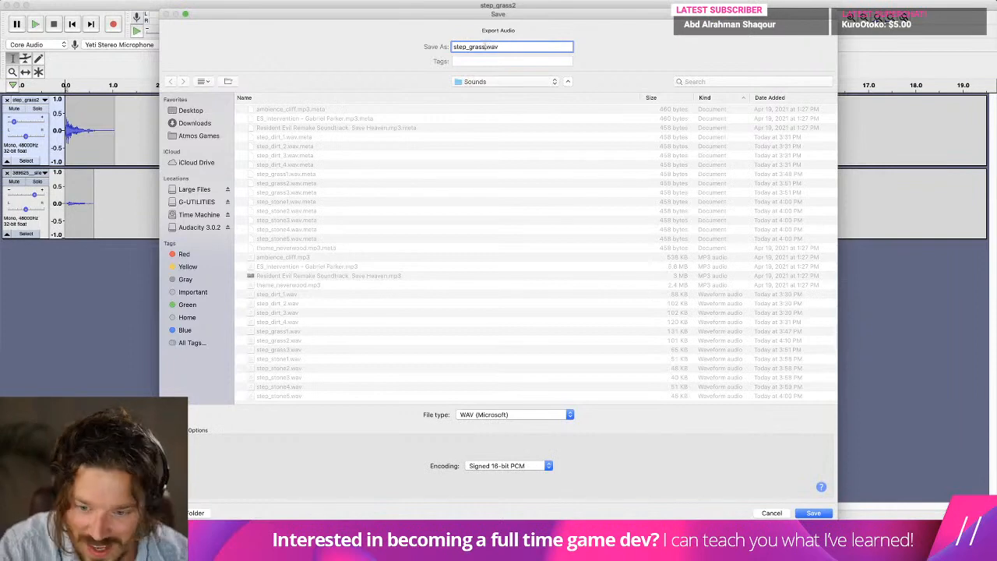
{"action": "key", "text": "Return"}
{"action": "left_click", "coordinate": [568, 75]}
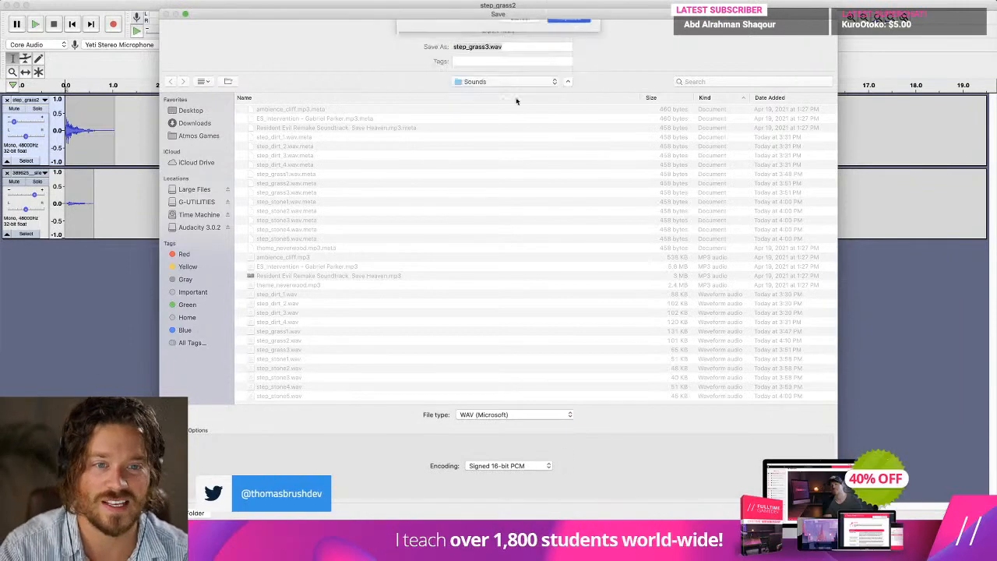
{"action": "left_click", "coordinate": [578, 296]}
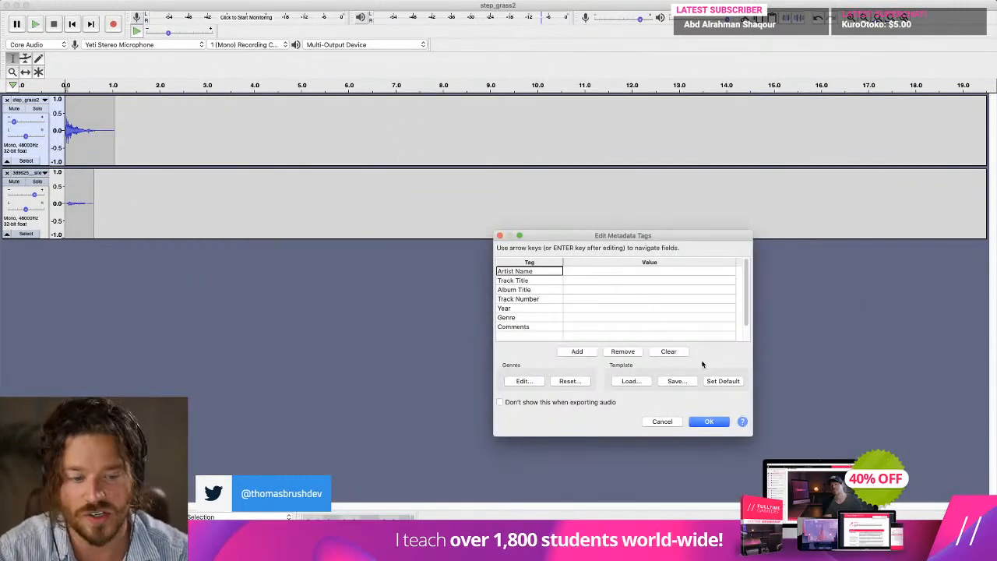
{"action": "left_click", "coordinate": [718, 420]}
Select both tracks and mix and render them into a single track.
{"action": "left_click", "coordinate": [135, 104]}
{"action": "key", "text": "super+a"}
{"action": "left_click", "coordinate": [208, 1]}
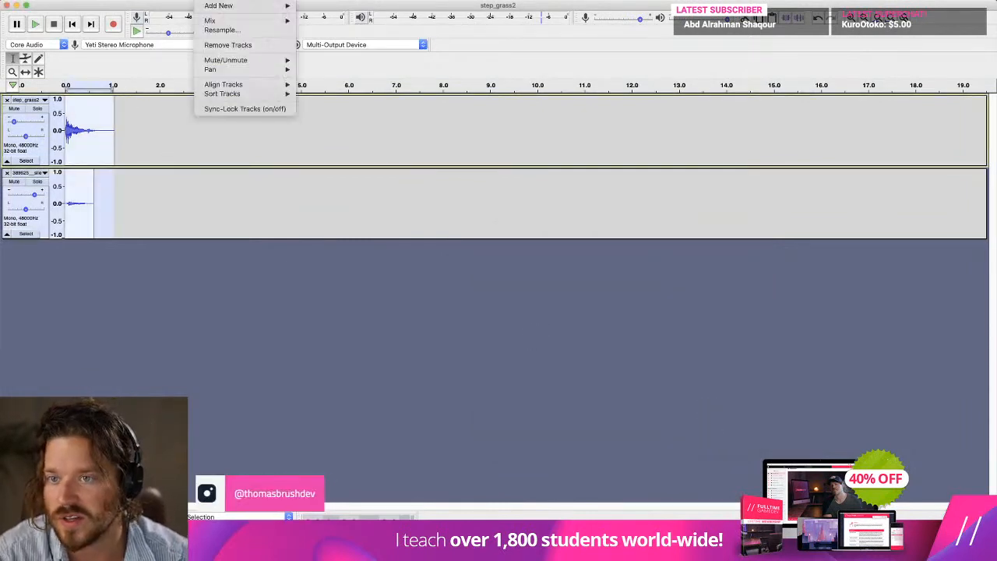
{"action": "mouse_move", "coordinate": [221, 23]}
{"action": "left_click", "coordinate": [331, 30]}
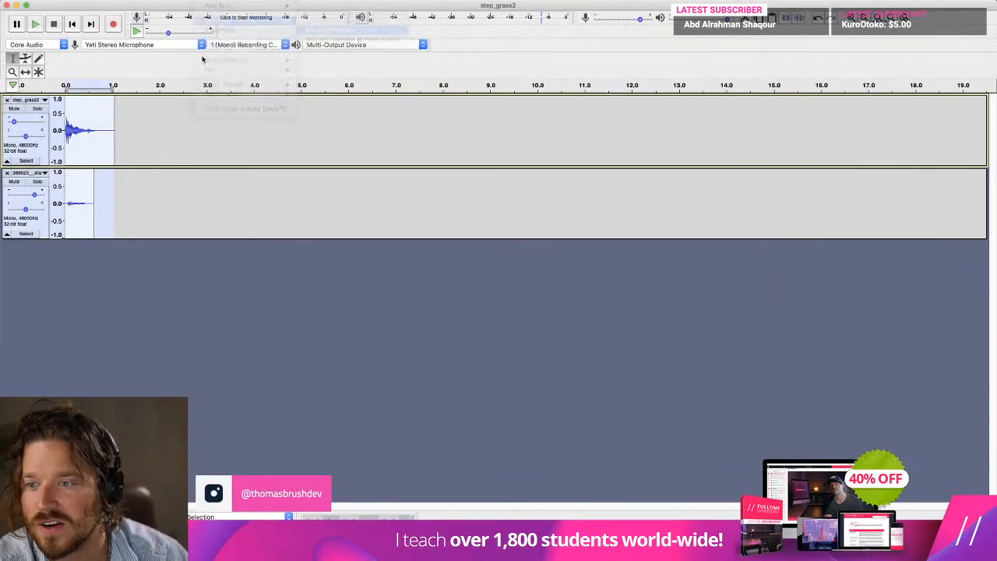
Lower the mixed track's pitch by 8 percent using Change Pitch and play it.
{"action": "left_click", "coordinate": [279, 1]}
{"action": "left_click", "coordinate": [295, 63]}
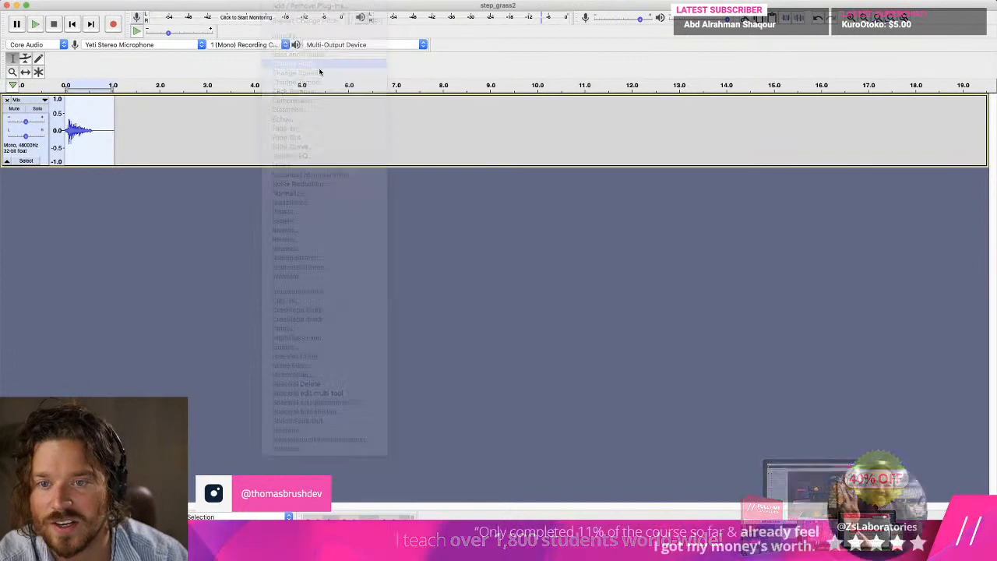
{"action": "left_click_drag", "start_coordinate": [505, 319], "coordinate": [489, 319]}
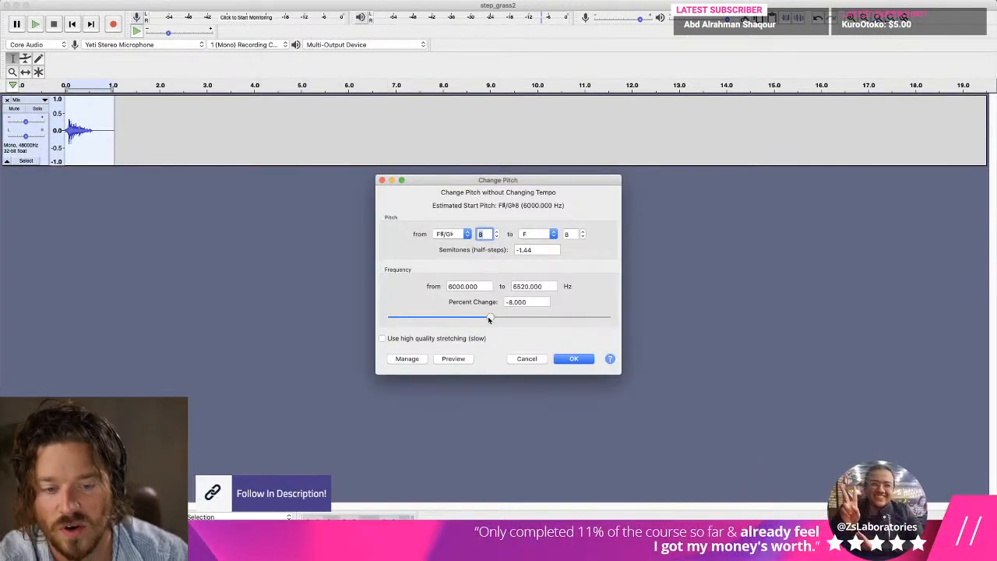
{"action": "left_click", "coordinate": [573, 358]}
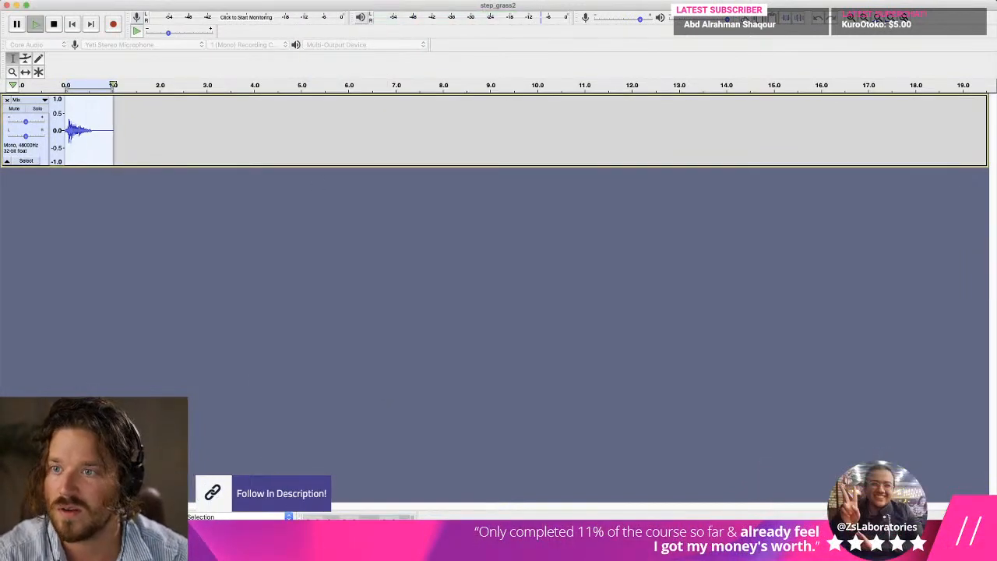
Export the pitch-shifted mix as step_grass4.wav in the Sounds folder, leaving the metadata empty.
{"action": "left_click", "coordinate": [76, 0]}
{"action": "mouse_move", "coordinate": [99, 64]}
{"action": "left_click", "coordinate": [216, 80]}
{"action": "left_click", "coordinate": [78, 0]}
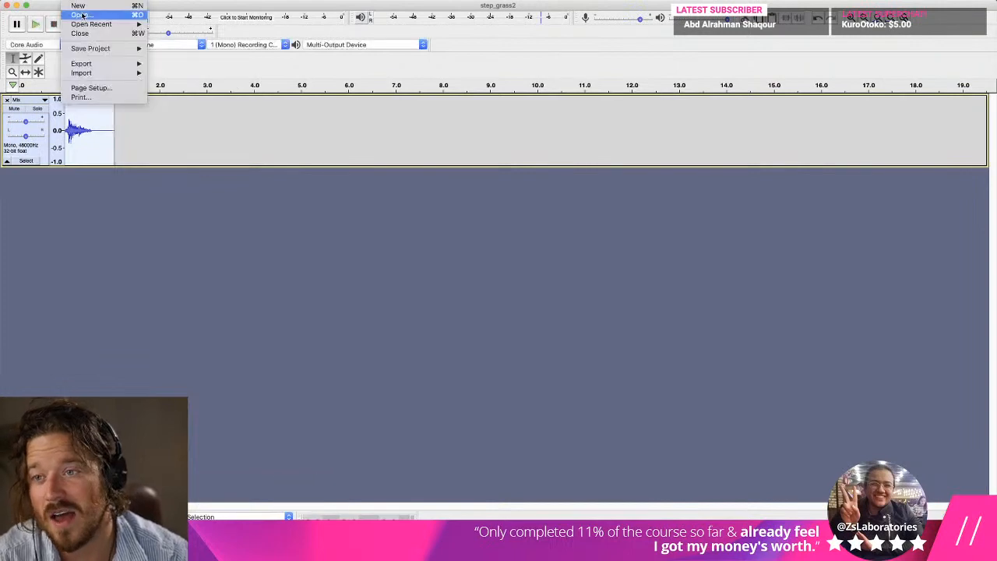
{"action": "left_click", "coordinate": [195, 71]}
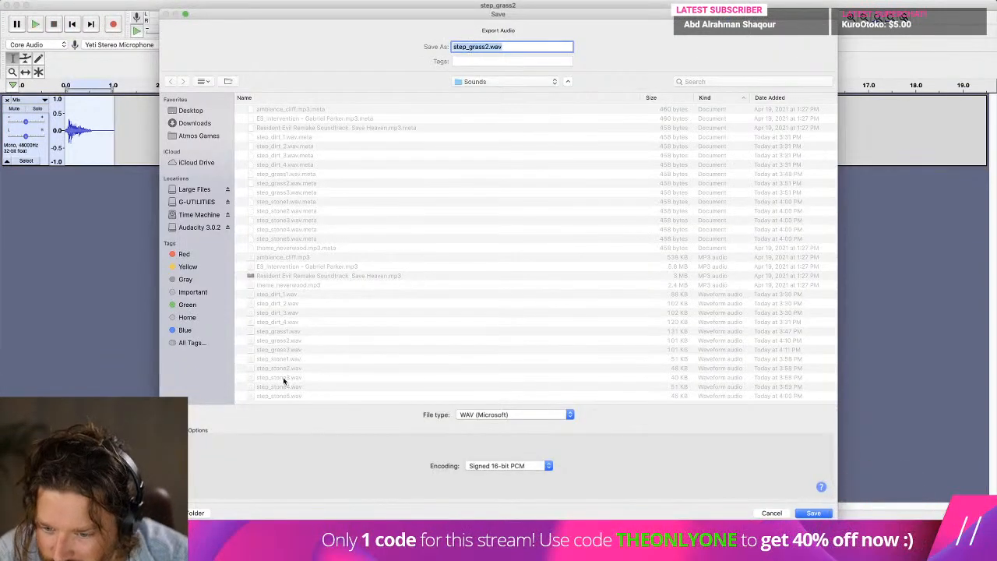
{"action": "left_click", "coordinate": [281, 352]}
{"action": "left_click", "coordinate": [492, 47]}
{"action": "key", "text": "Return"}
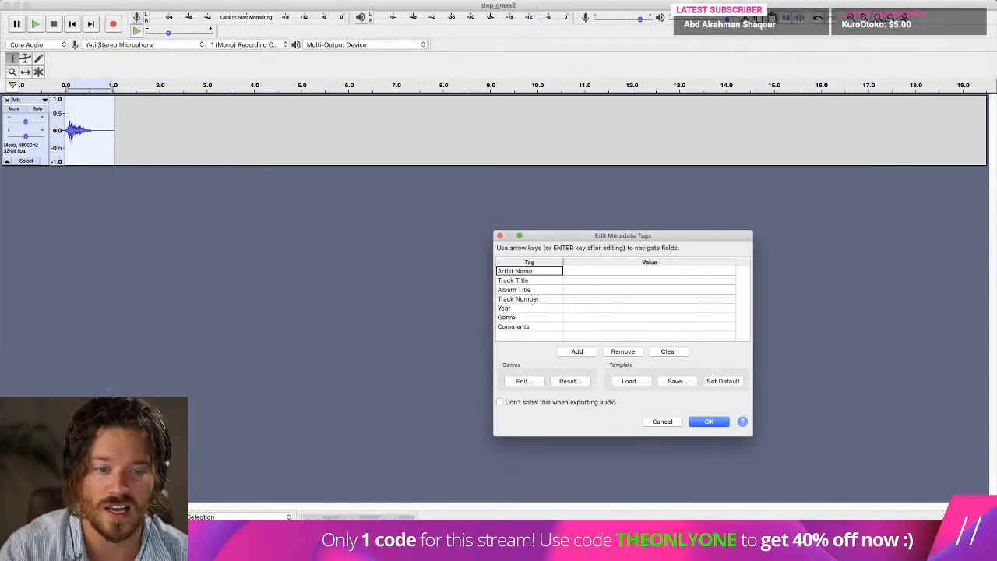
{"action": "left_click", "coordinate": [696, 425]}
Switch to Unity, inspect the Grass footsteps in the Sound Manager, and locate the step_grass1 clip in the Sounds folder.
{"action": "key", "text": "super+Tab"}
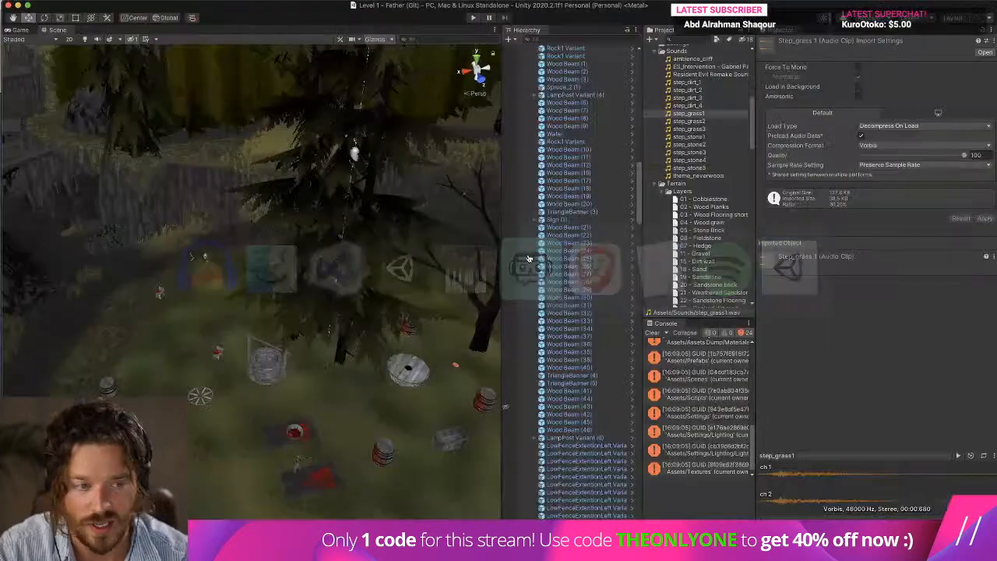
{"action": "scroll", "coordinate": [718, 175], "scroll_direction": "up", "scroll_amount": 10}
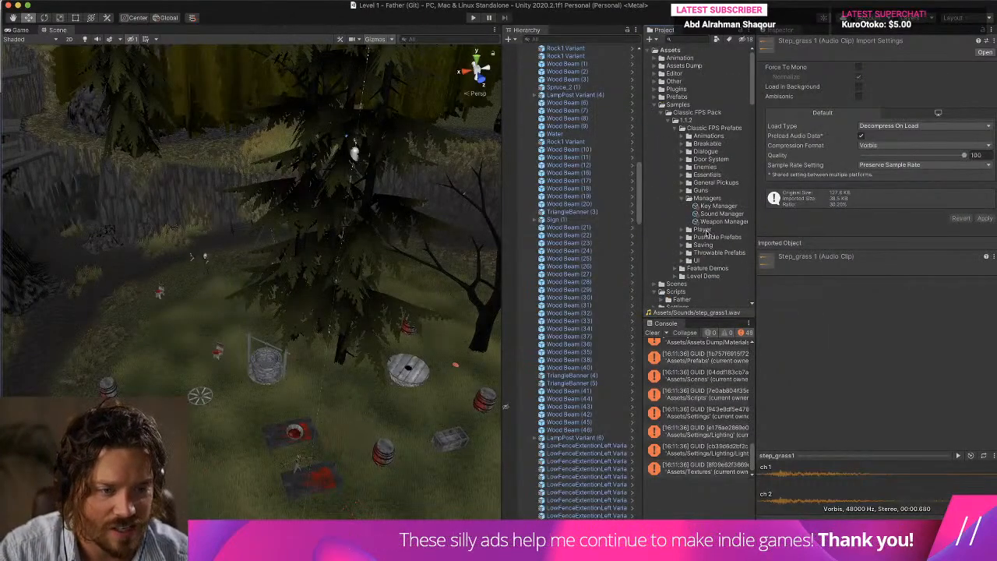
{"action": "left_click", "coordinate": [705, 214]}
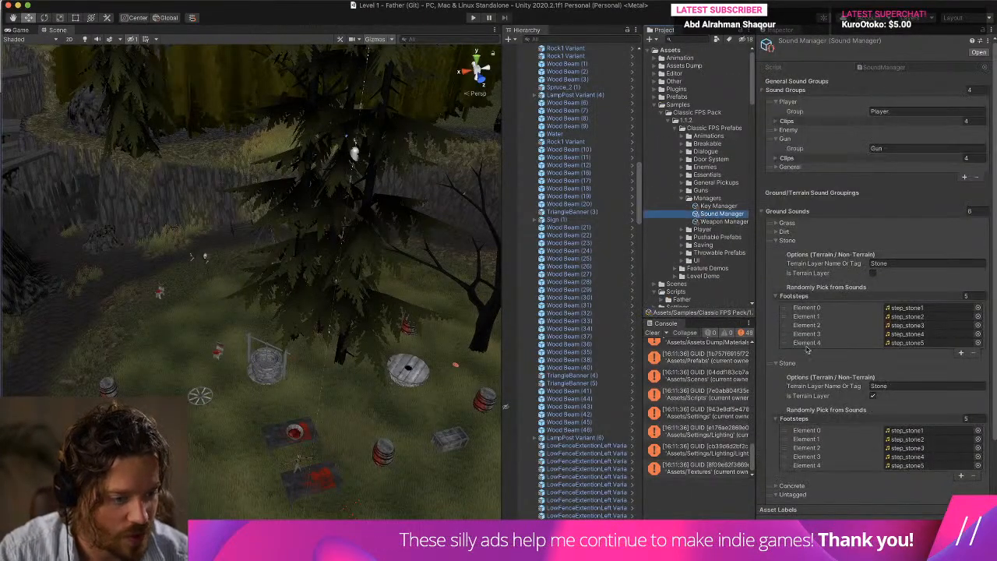
{"action": "scroll", "coordinate": [802, 360], "scroll_direction": "down", "scroll_amount": 3}
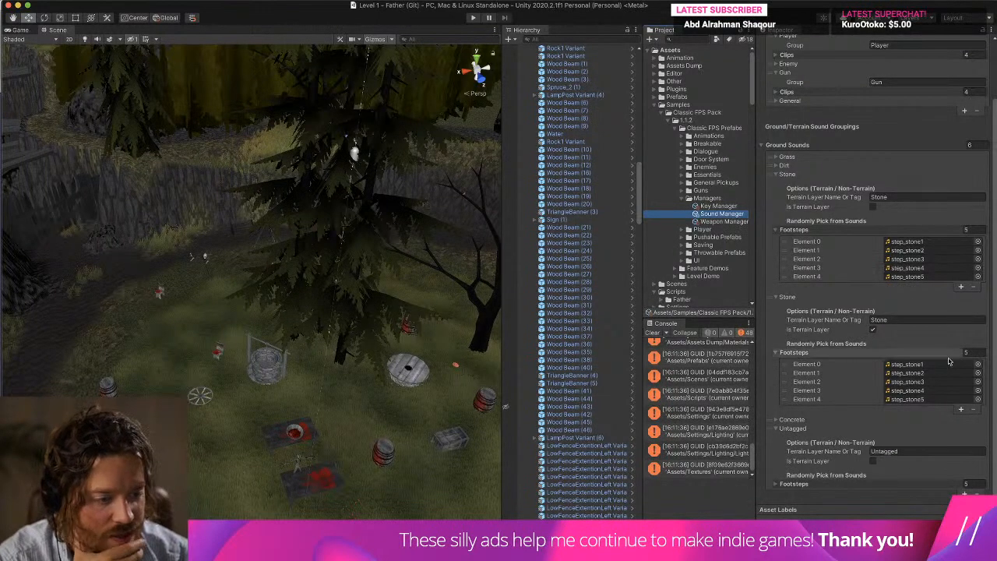
{"action": "scroll", "coordinate": [785, 216], "scroll_direction": "up", "scroll_amount": 3}
{"action": "left_click", "coordinate": [787, 223]}
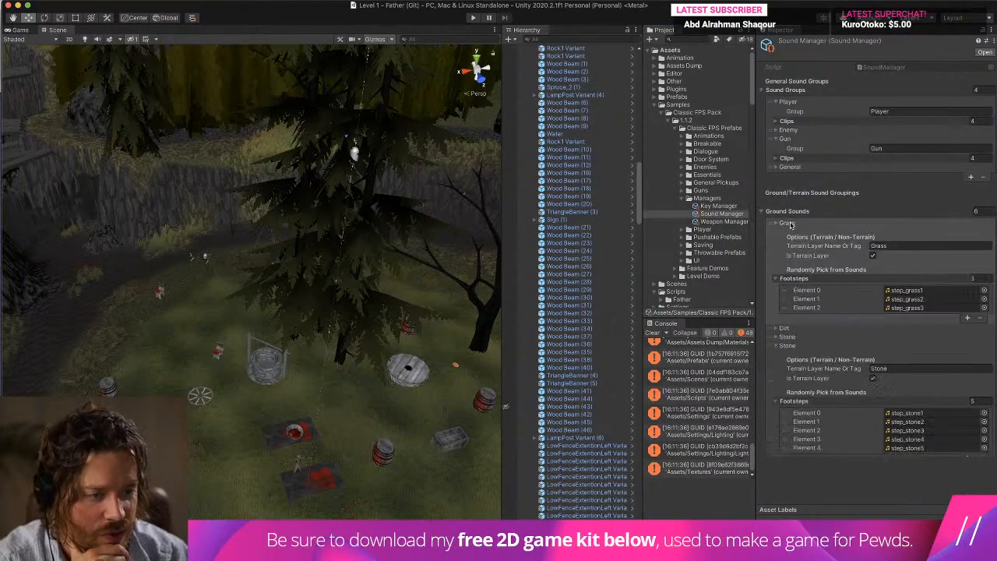
{"action": "left_click", "coordinate": [916, 291]}
{"action": "scroll", "coordinate": [701, 273], "scroll_direction": "down", "scroll_amount": 3}
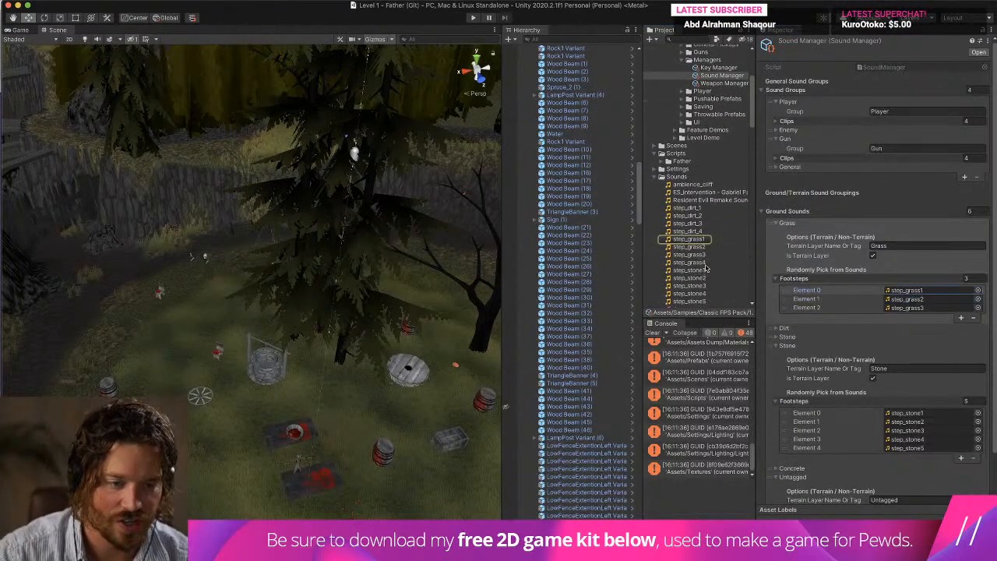
Audition the grass footstep clips in the Sounds folder and return to step_grass1.
{"action": "left_click", "coordinate": [708, 243]}
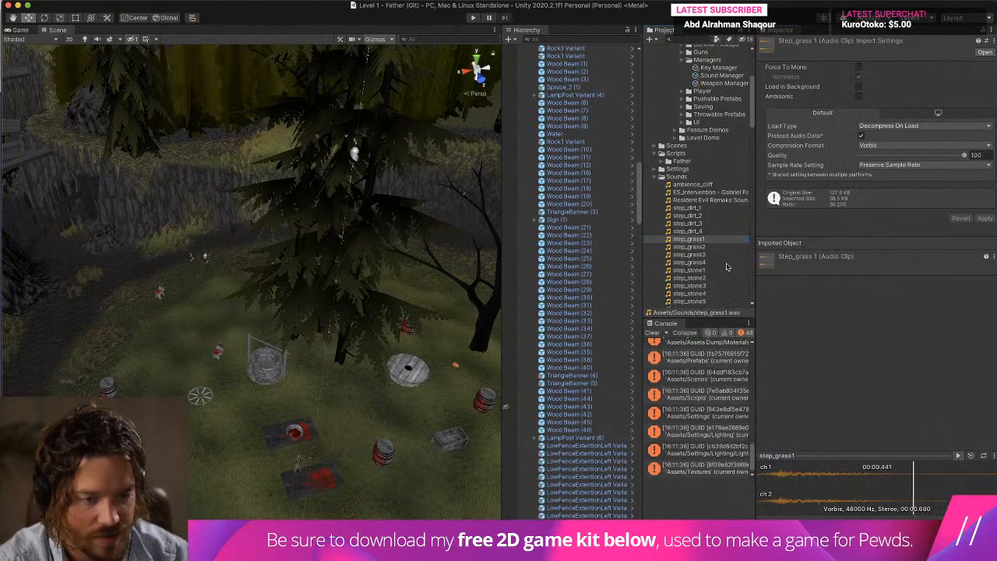
{"action": "key", "text": "Down"}
{"action": "left_click", "coordinate": [960, 457]}
{"action": "left_click", "coordinate": [718, 257]}
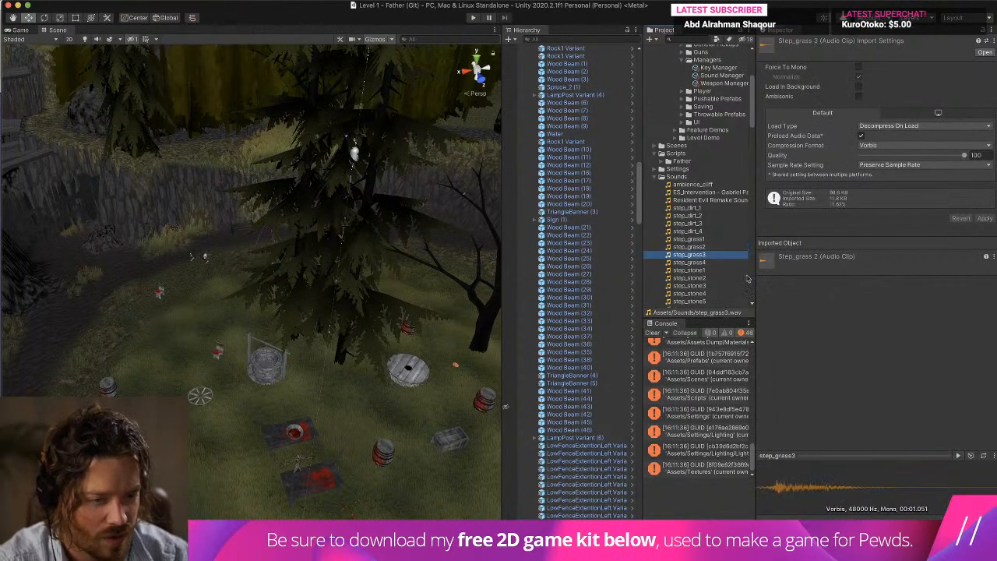
{"action": "left_click", "coordinate": [958, 458]}
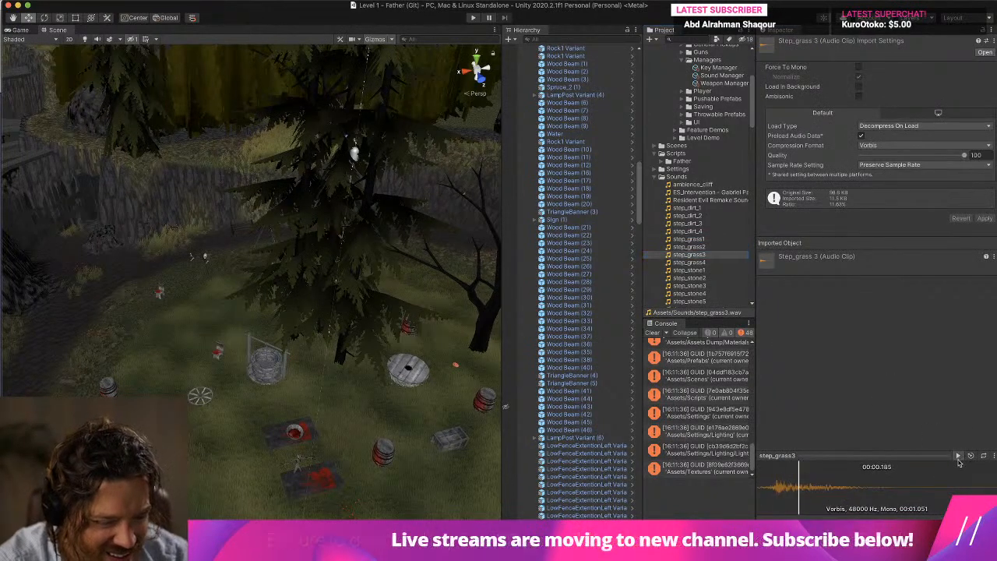
{"action": "left_click", "coordinate": [705, 262]}
{"action": "left_click", "coordinate": [959, 458]}
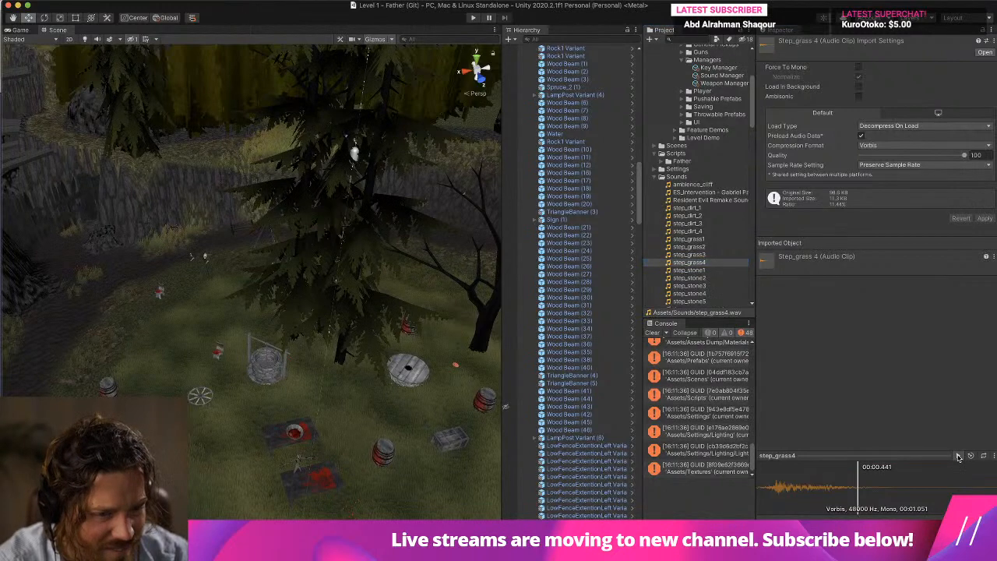
{"action": "left_click", "coordinate": [709, 246]}
{"action": "left_click", "coordinate": [709, 241]}
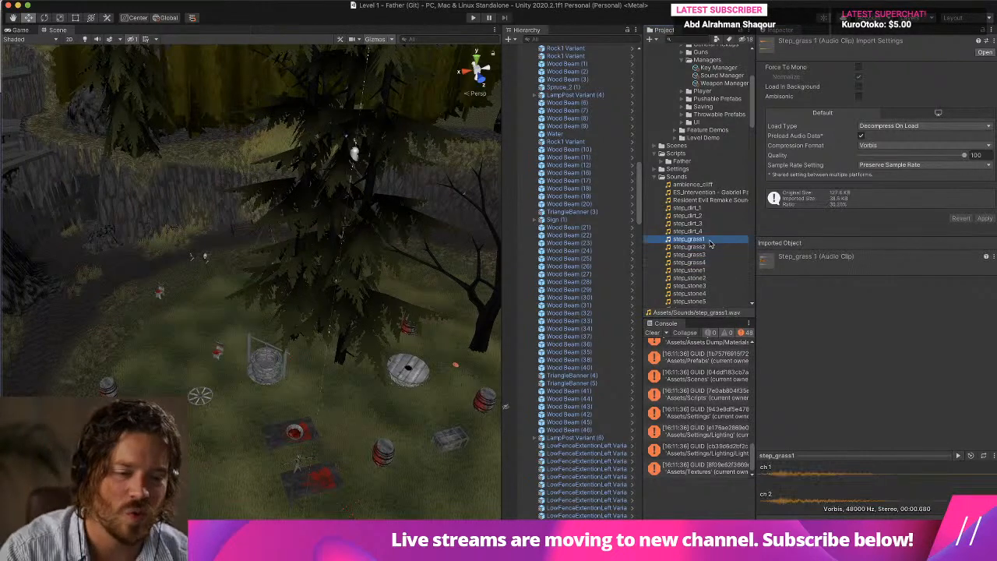
Switch to Audacity, import the long recording as a second track, and audition it from about 4.4 seconds.
{"action": "key", "text": "super+Tab"}
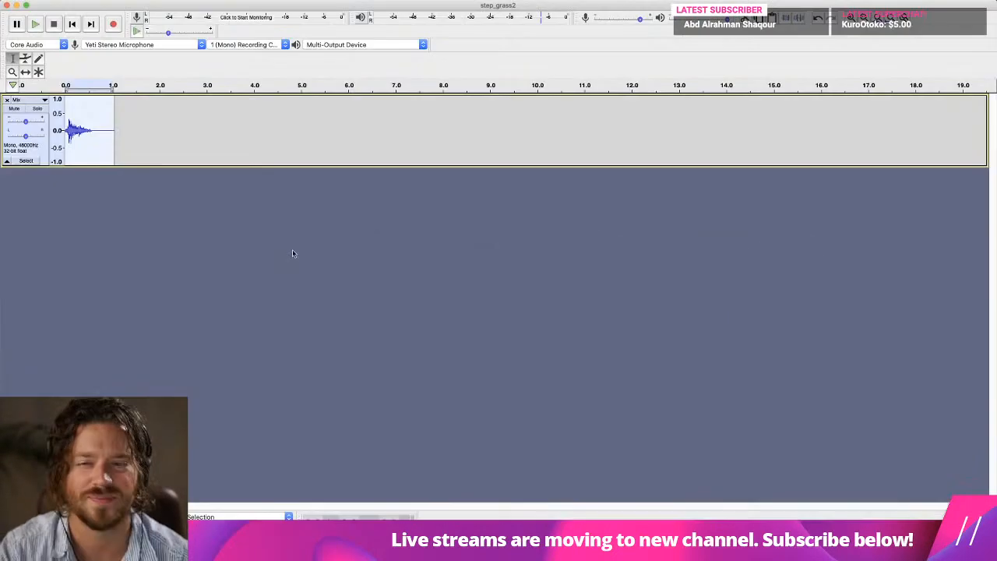
{"action": "left_click_drag", "start_coordinate": [996, 211], "coordinate": [658, 212]}
{"action": "left_click", "coordinate": [271, 212]}
{"action": "key", "text": "space"}
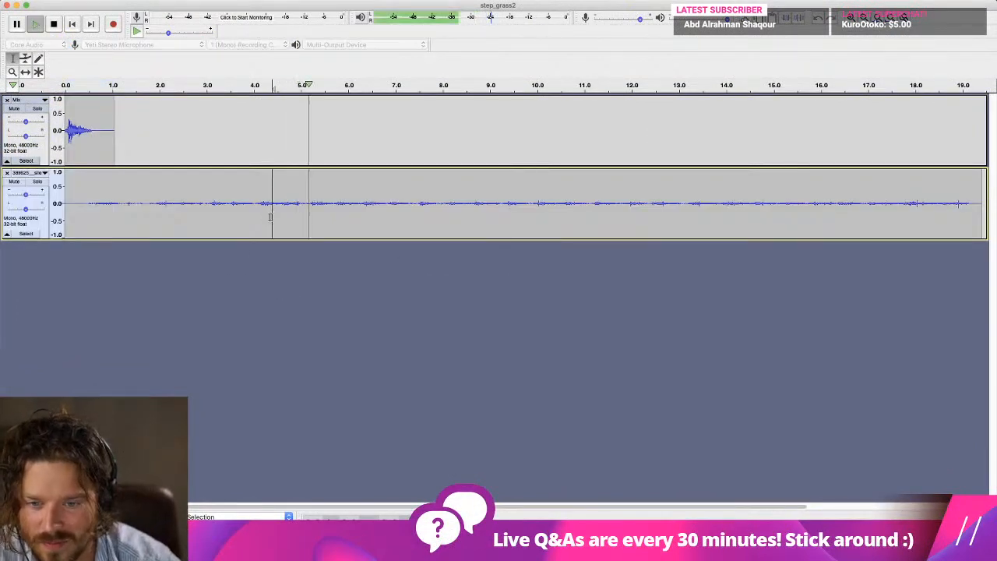
{"action": "key", "text": "space"}
Delete about the first 5 seconds of the imported recording, mute the Mix track, and play the recording alone.
{"action": "left_click_drag", "start_coordinate": [299, 204], "coordinate": [66, 204]}
{"action": "key", "text": "Delete"}
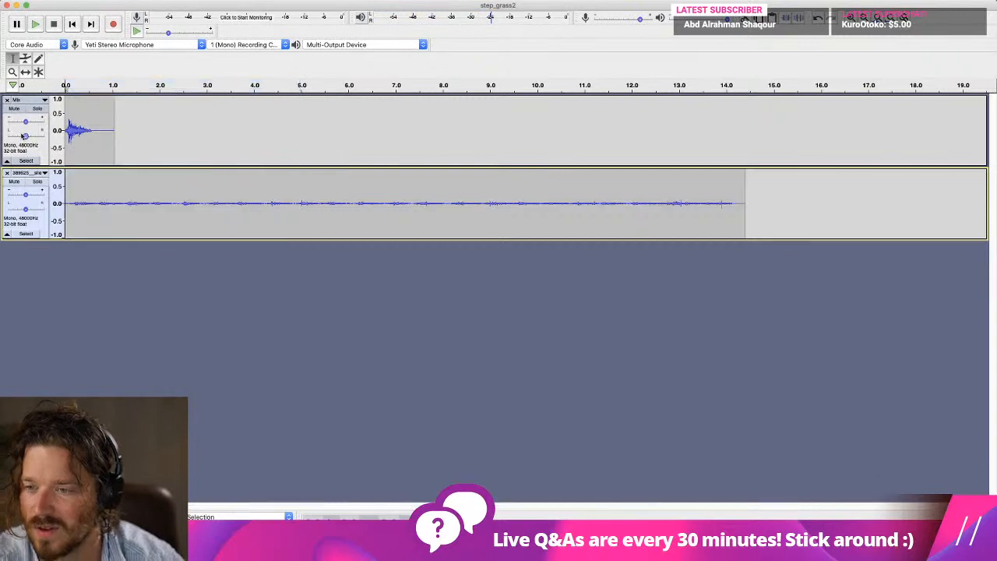
{"action": "left_click", "coordinate": [14, 109]}
{"action": "key", "text": "space"}
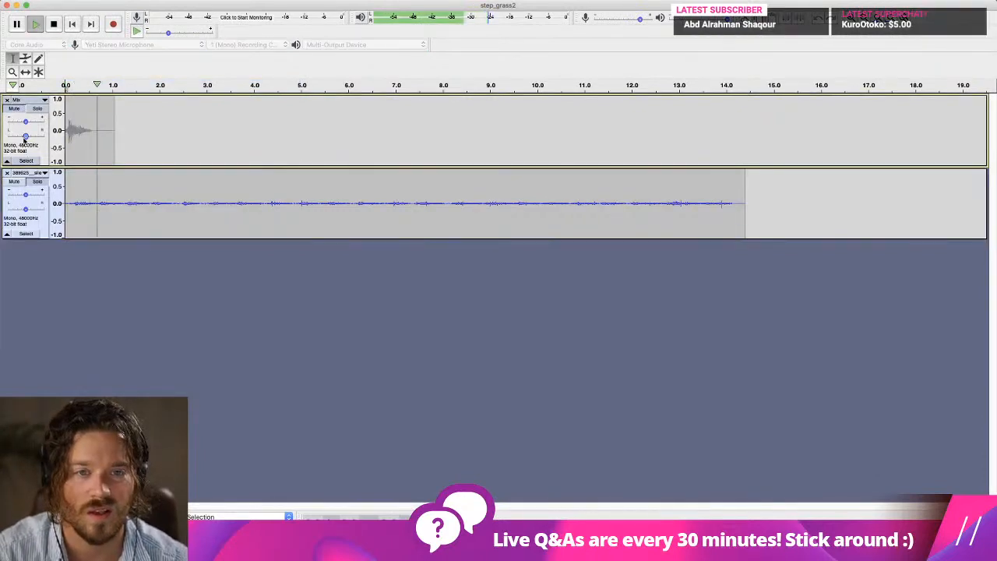
Delete about 0.2 seconds from the start of the recording and trim it to a single footstep about 0.5 seconds long.
{"action": "left_click_drag", "start_coordinate": [76, 204], "coordinate": [11, 207]}
{"action": "key", "text": "Delete"}
{"action": "key", "text": "space"}
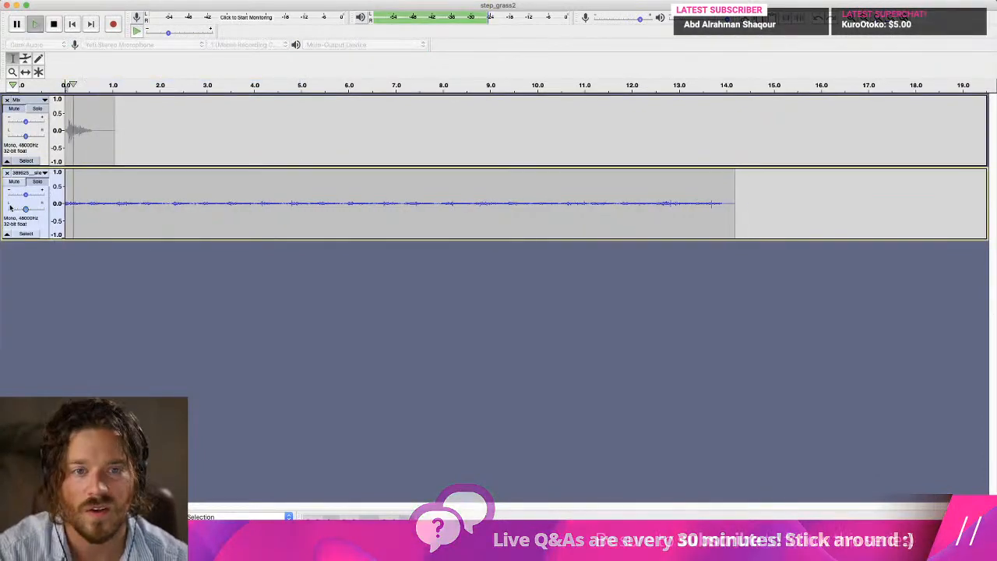
{"action": "key", "text": "space"}
{"action": "left_click_drag", "start_coordinate": [755, 193], "coordinate": [79, 203]}
{"action": "key", "text": "Delete"}
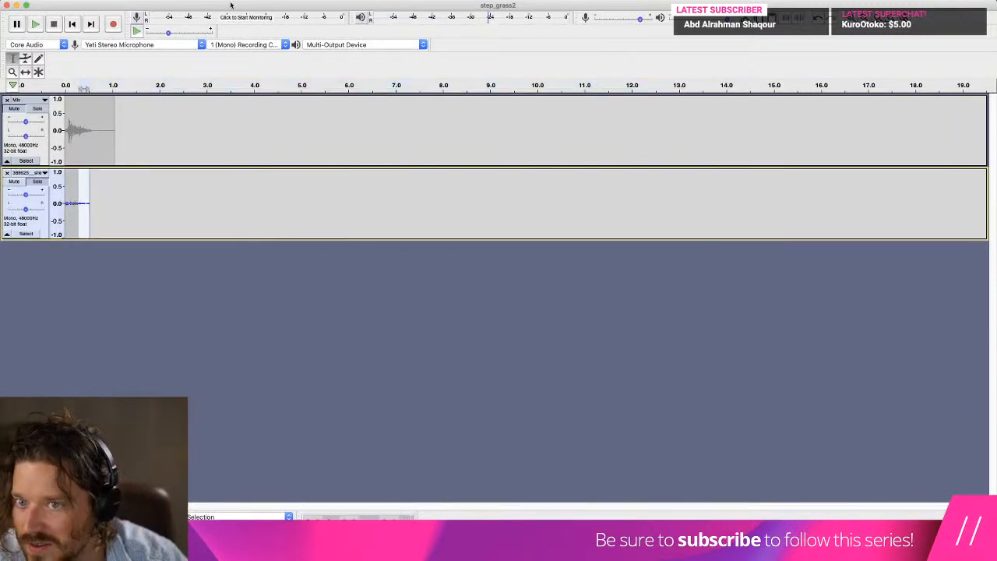
Fade out the second half of the trimmed footstep clip and play it.
{"action": "left_click", "coordinate": [278, 1]}
{"action": "left_click", "coordinate": [315, 138]}
{"action": "key", "text": "space"}
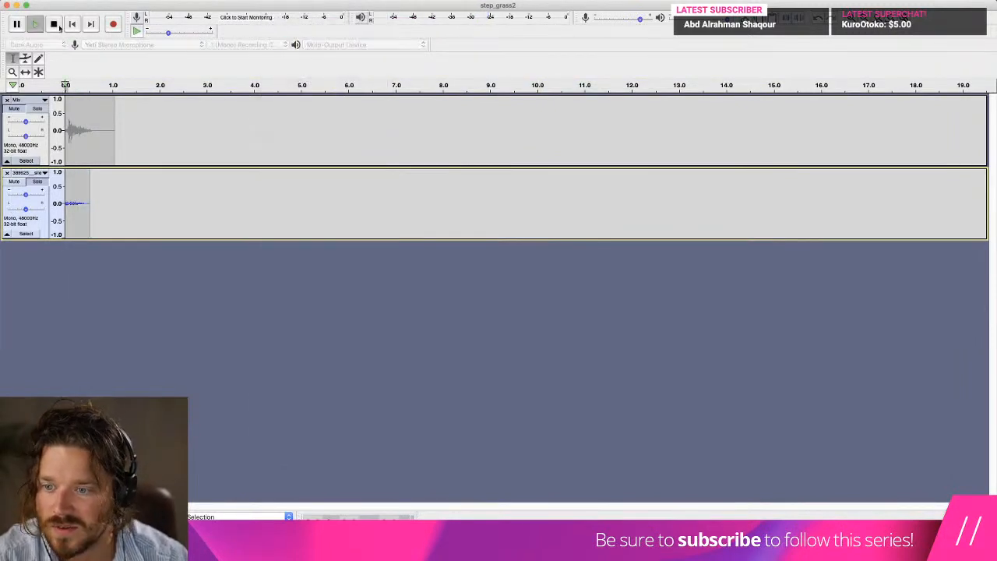
Raise the gain of the footstep track and replay the clip from the start to check its loudness.
{"action": "left_click_drag", "start_coordinate": [26, 195], "coordinate": [32, 194]}
{"action": "left_click", "coordinate": [72, 25]}
{"action": "key", "text": "space"}
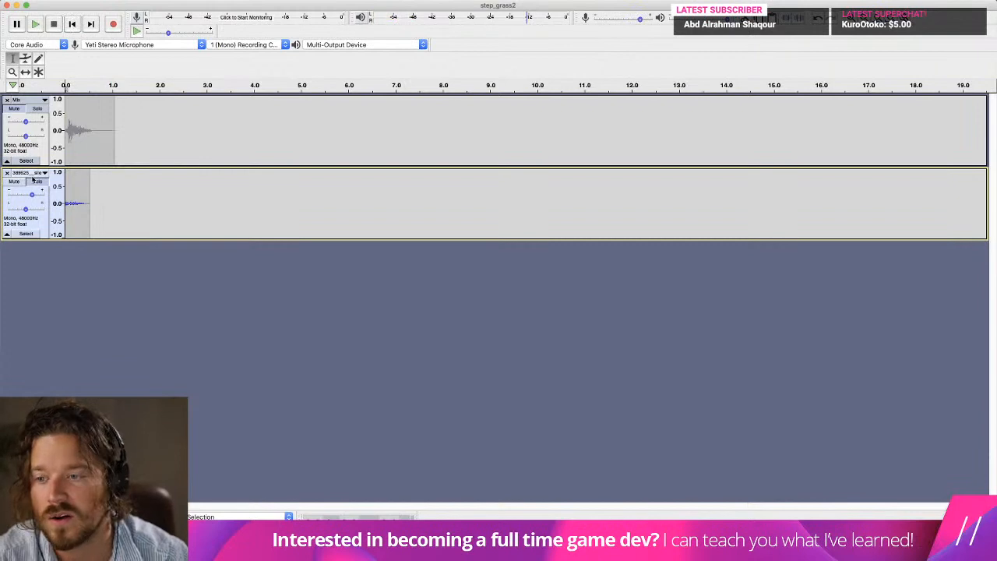
{"action": "key", "text": "space"}
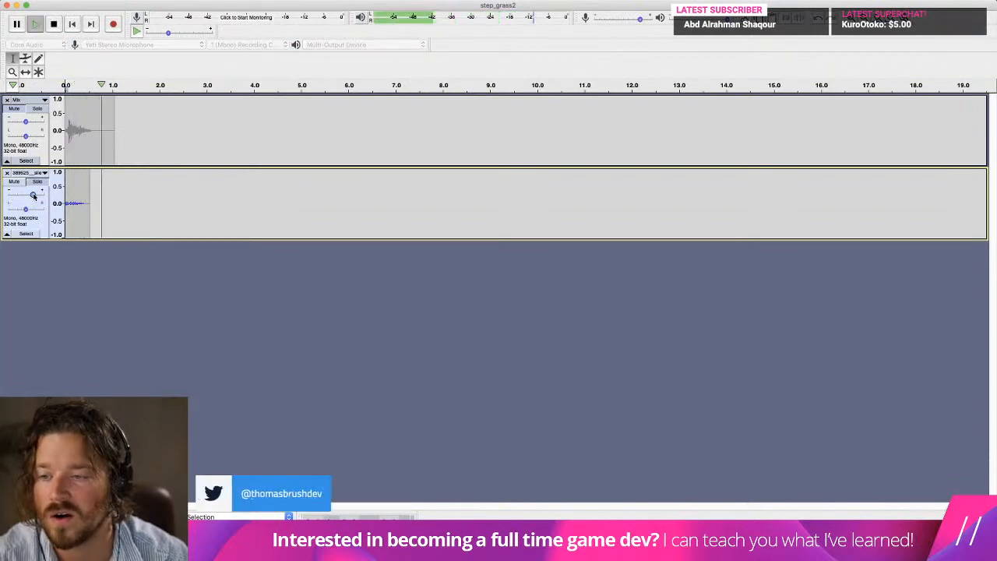
{"action": "left_click", "coordinate": [72, 25]}
{"action": "key", "text": "space"}
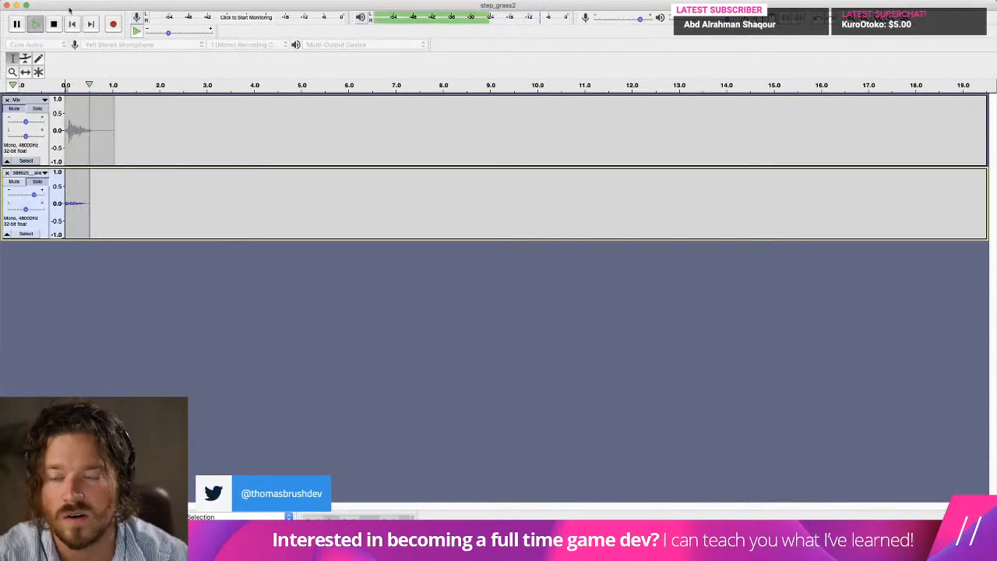
Export the footstep as WAV to the Sounds folder as step_grass1.wav, replacing the existing file.
{"action": "left_click", "coordinate": [78, 1]}
{"action": "mouse_move", "coordinate": [85, 63]}
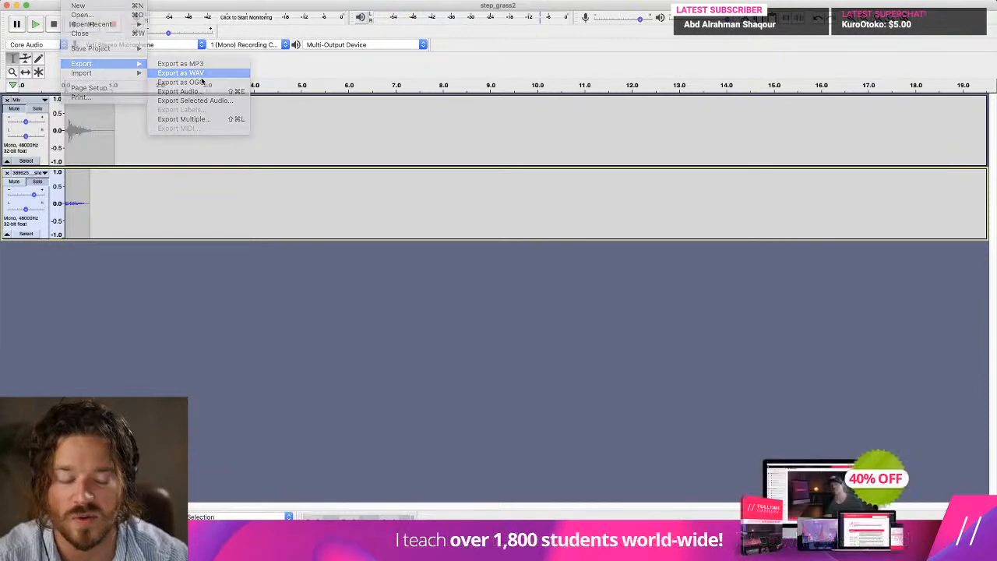
{"action": "left_click", "coordinate": [175, 69]}
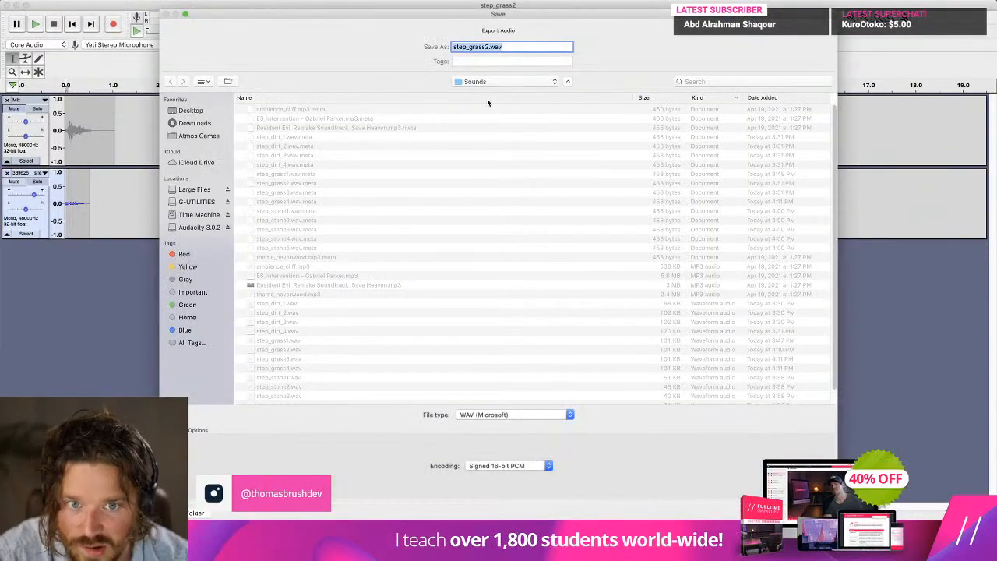
{"action": "scroll", "coordinate": [418, 199], "scroll_direction": "down", "scroll_amount": 1}
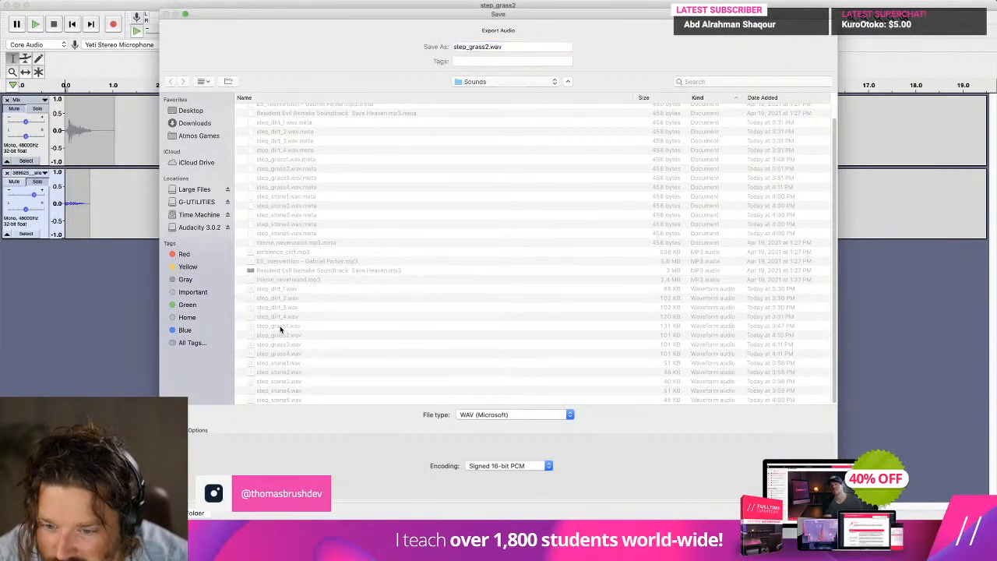
{"action": "key", "text": "Return"}
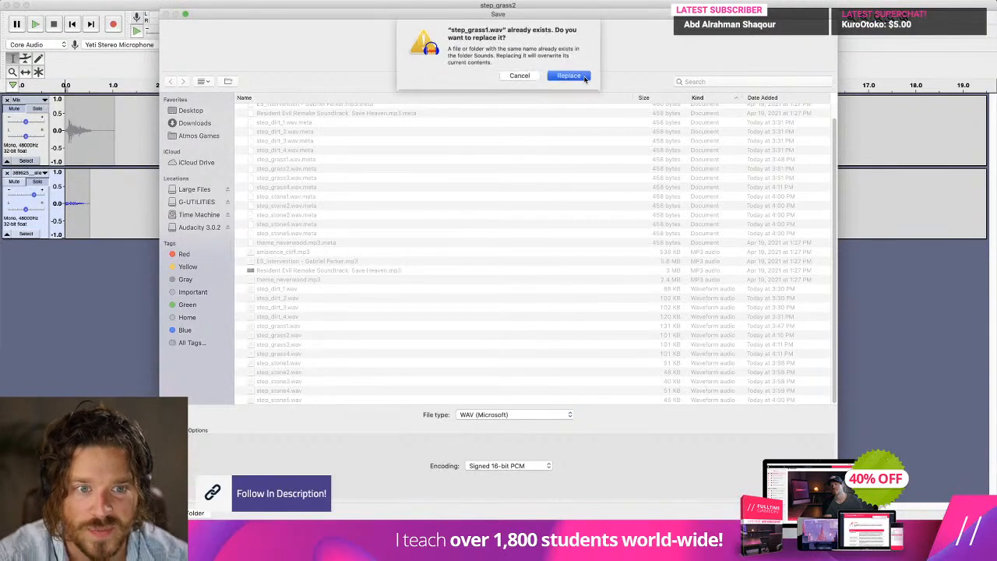
{"action": "left_click", "coordinate": [584, 77]}
{"action": "left_click", "coordinate": [708, 422]}
Switch to Unity and audition the step_grass2, step_grass3 and step_grass4 clips in the Sounds folder.
{"action": "key", "text": "super+Tab"}
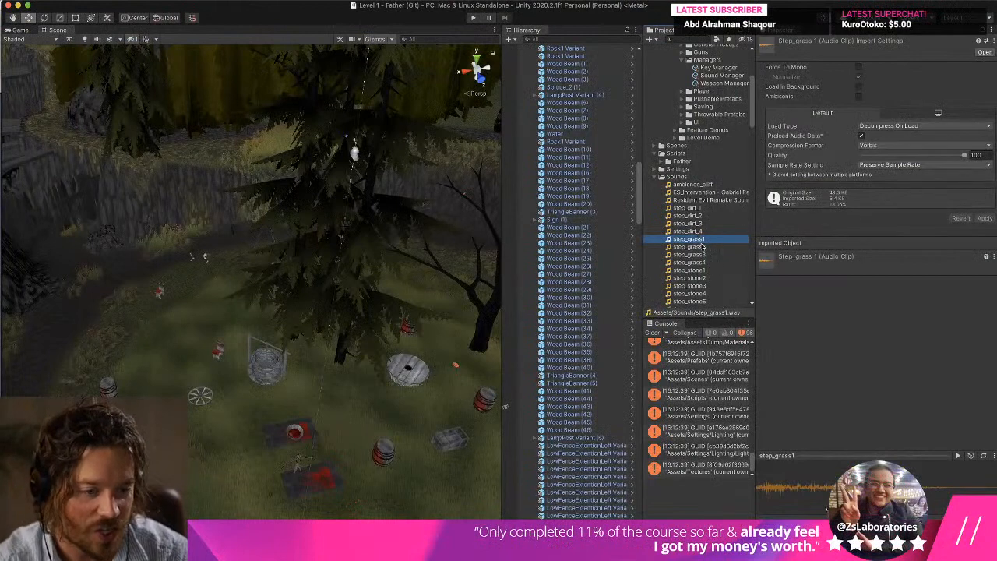
{"action": "left_click", "coordinate": [701, 247]}
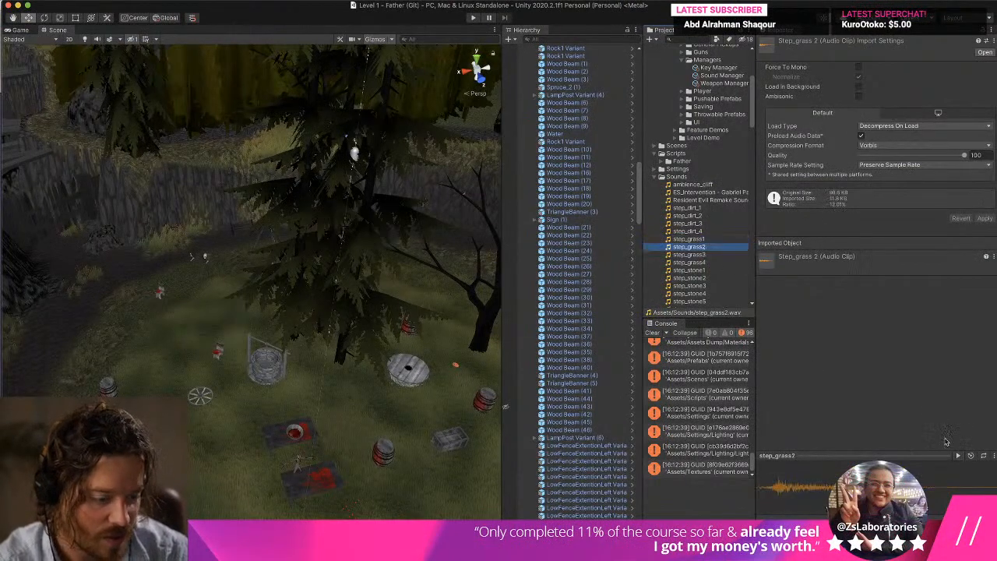
{"action": "left_click", "coordinate": [695, 254]}
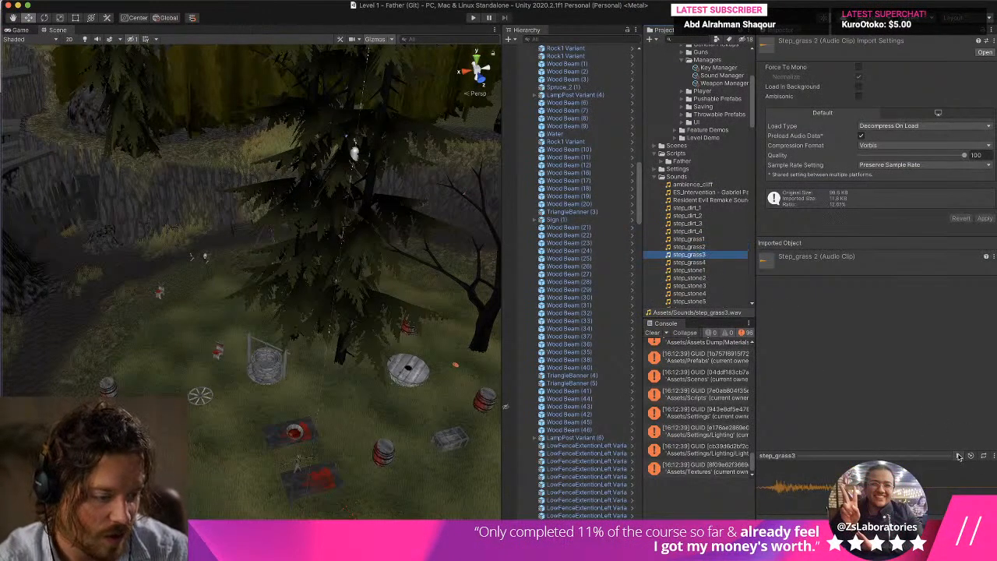
{"action": "left_click", "coordinate": [716, 264]}
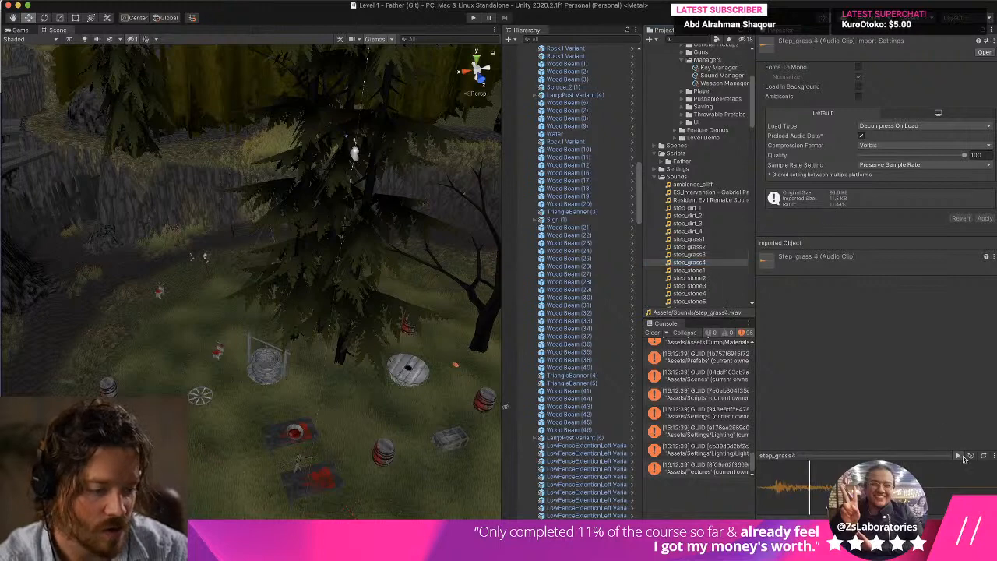
{"action": "left_click", "coordinate": [685, 255]}
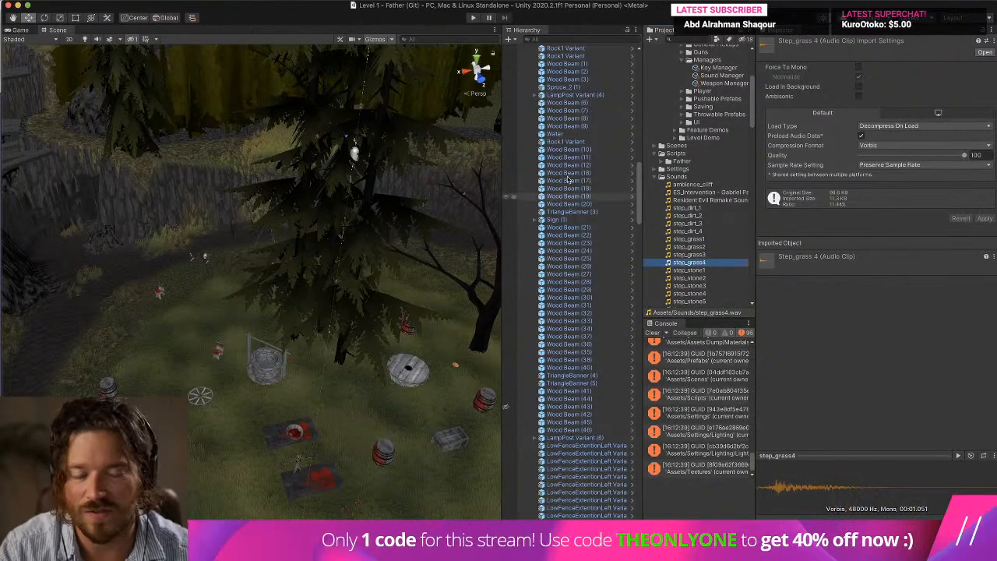
Switch to Audacity, import the long recording again, and remove the trimmed footstep and Mix tracks.
{"action": "key", "text": "super+Tab"}
{"action": "key", "text": "super+Tab"}
{"action": "key", "text": "Tab"}
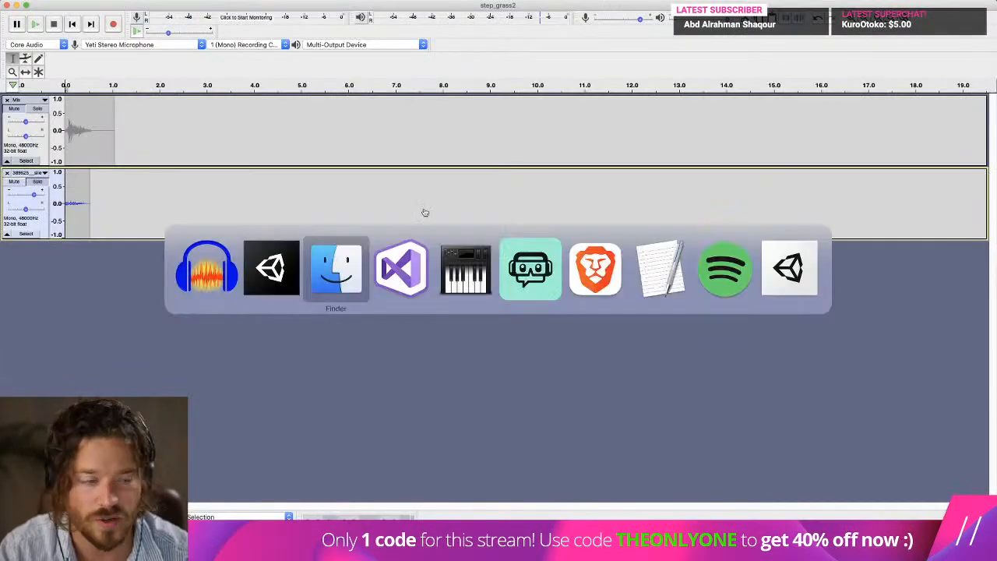
{"action": "left_click", "coordinate": [6, 173]}
{"action": "left_click", "coordinate": [16, 175]}
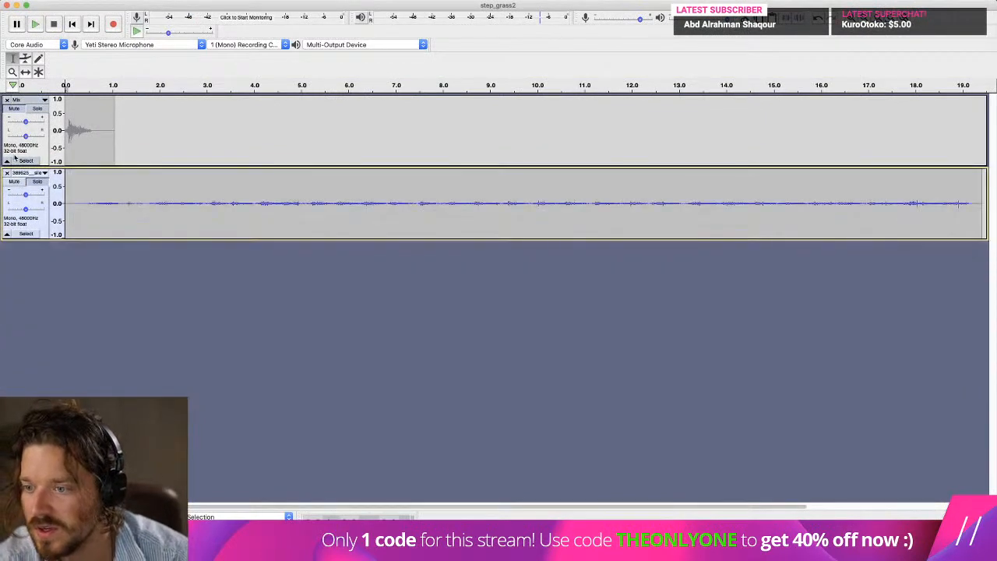
{"action": "left_click", "coordinate": [6, 99]}
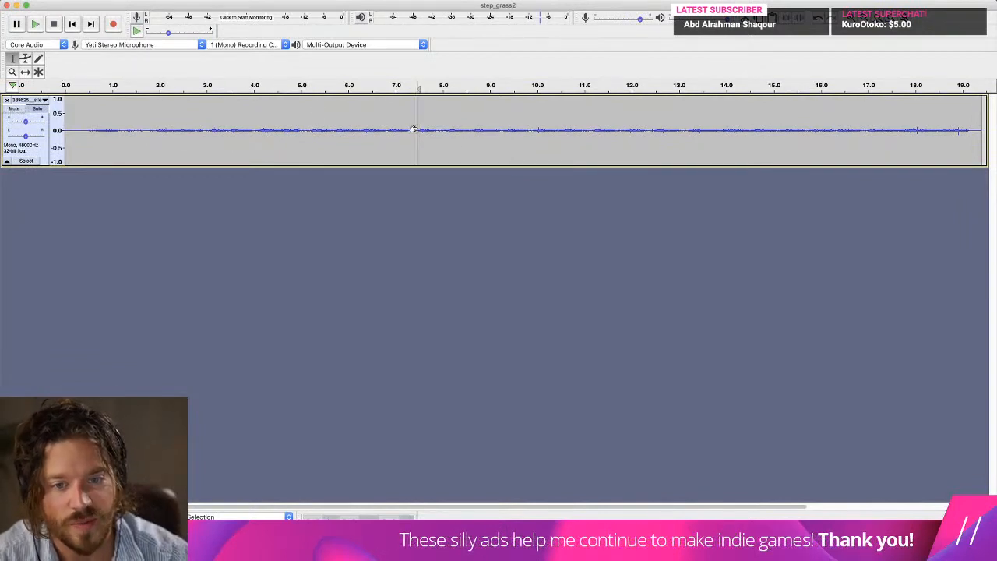
Delete about the first 7.5 seconds of the recording, raise the track's gain, and play it.
{"action": "key", "text": "space"}
{"action": "key", "text": "space"}
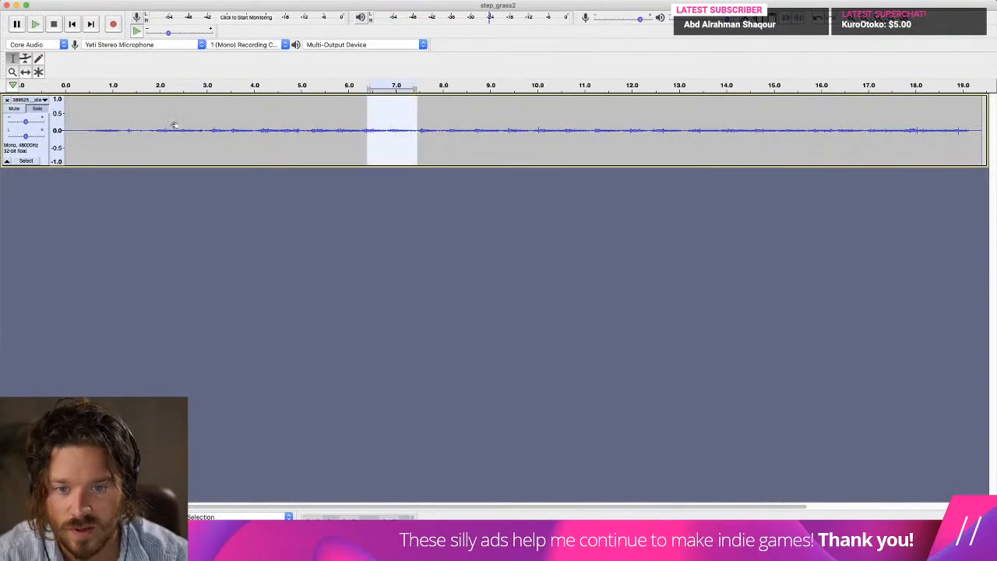
{"action": "left_click_drag", "start_coordinate": [347, 127], "coordinate": [32, 125]}
{"action": "key", "text": "Delete"}
Trim the recording to a footstep about 0.7 seconds long, fade out its second half, and play it.
{"action": "key", "text": "space"}
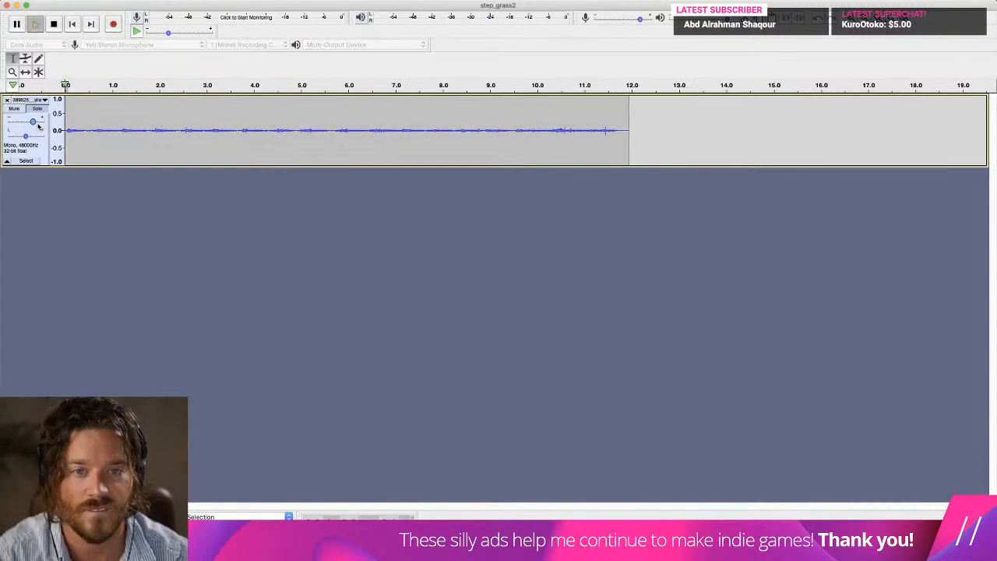
{"action": "key", "text": "space"}
{"action": "left_click_drag", "start_coordinate": [674, 115], "coordinate": [92, 134]}
{"action": "left_click", "coordinate": [92, 135]}
{"action": "left_click_drag", "start_coordinate": [680, 124], "coordinate": [95, 134]}
{"action": "key", "text": "Delete"}
{"action": "left_click", "coordinate": [268, 0]}
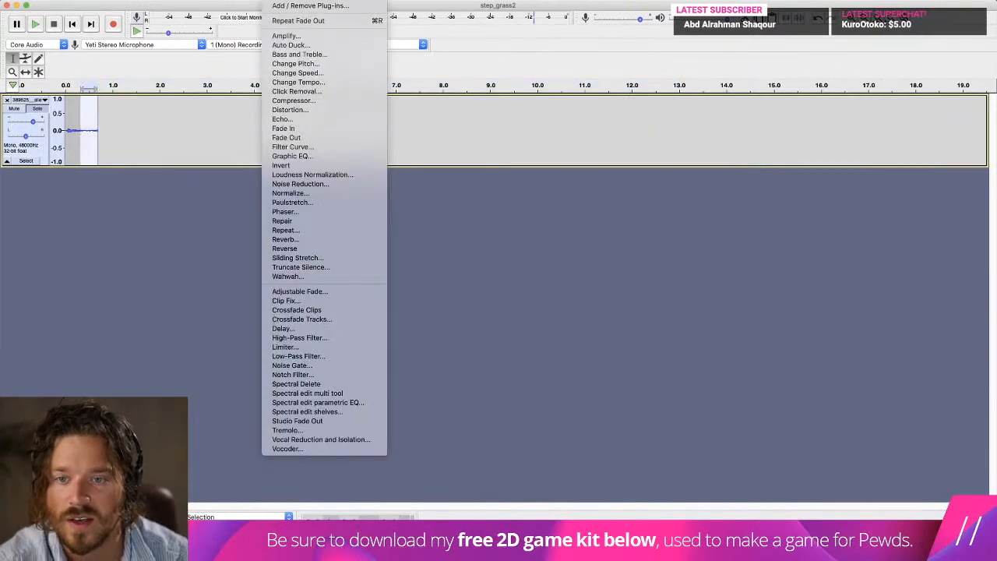
{"action": "left_click", "coordinate": [295, 139]}
{"action": "key", "text": "space"}
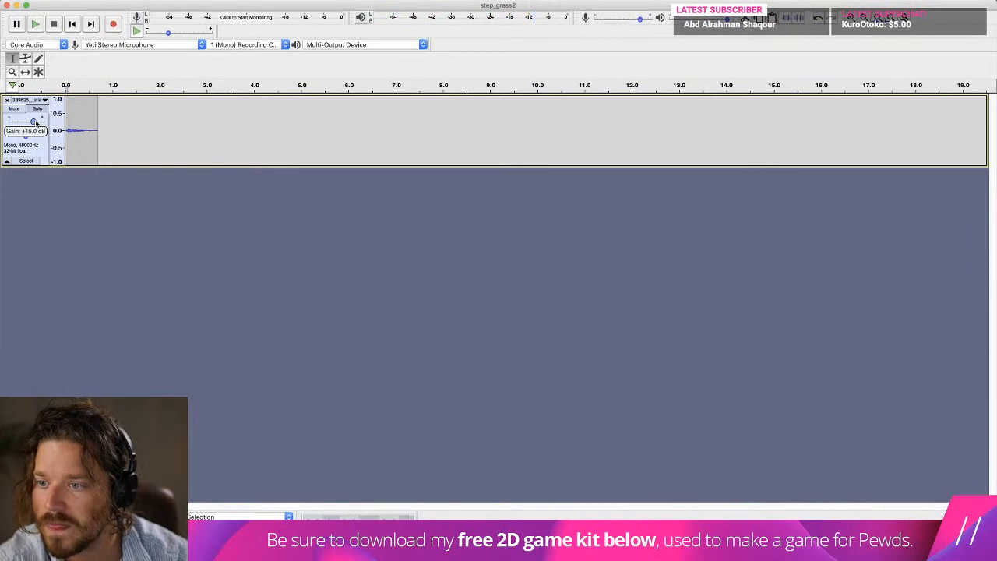
Export the footstep as WAV to the Sounds folder as step_grass2.wav, replacing the existing file.
{"action": "left_click", "coordinate": [66, 1]}
{"action": "mouse_move", "coordinate": [137, 67]}
{"action": "left_click", "coordinate": [234, 75]}
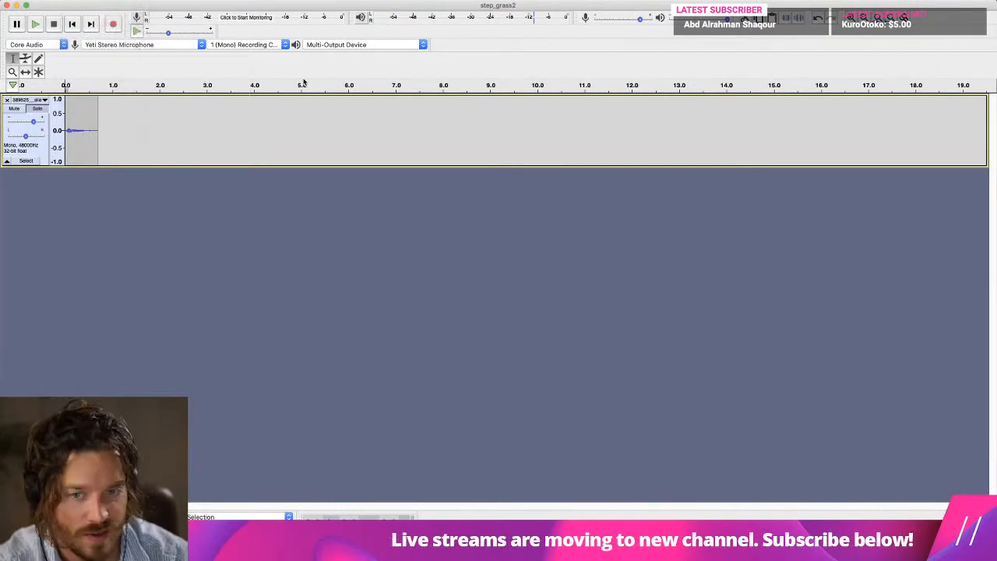
{"action": "scroll", "coordinate": [255, 391], "scroll_direction": "down", "scroll_amount": 2}
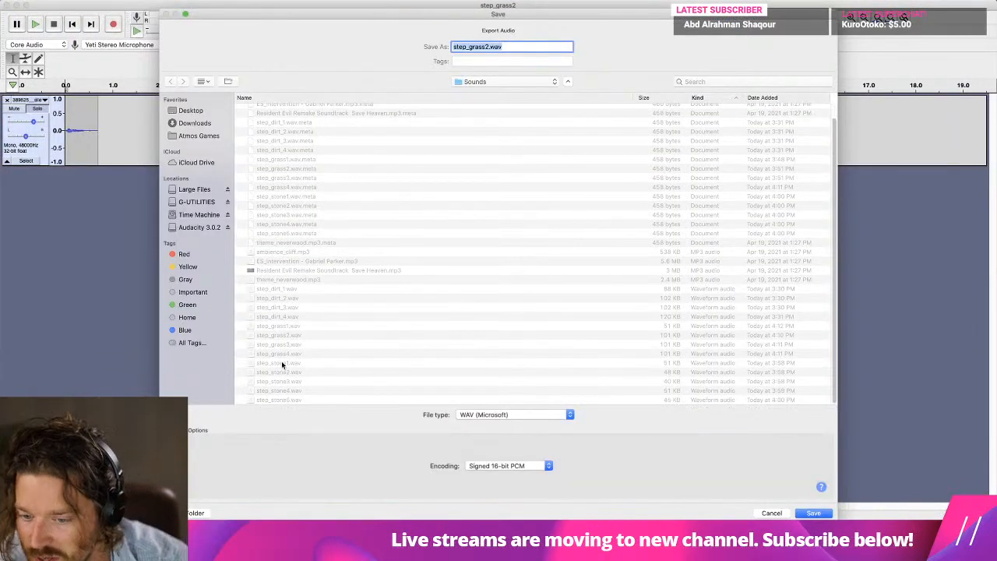
{"action": "key", "text": "Return"}
{"action": "left_click", "coordinate": [565, 77]}
{"action": "left_click", "coordinate": [702, 423]}
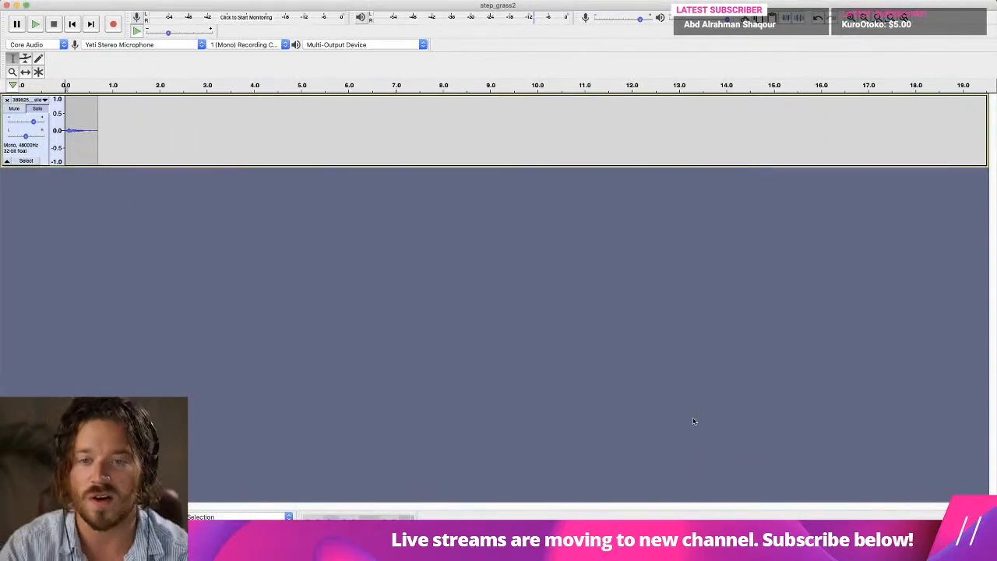
Undo the fade and end trim, audition the recording, and delete about its first 5.7 seconds to isolate another footstep.
{"action": "key", "text": "super+z"}
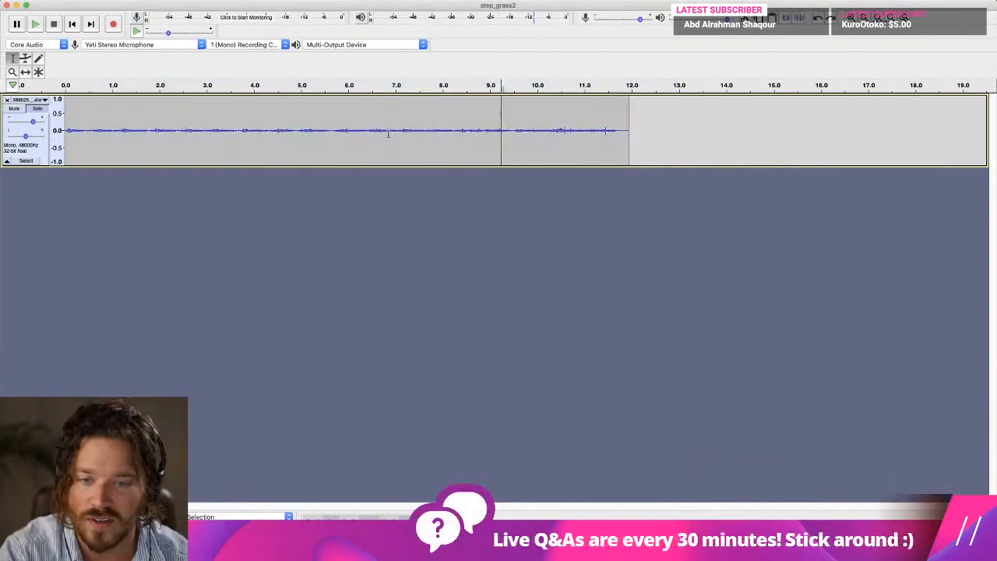
{"action": "key", "text": "space"}
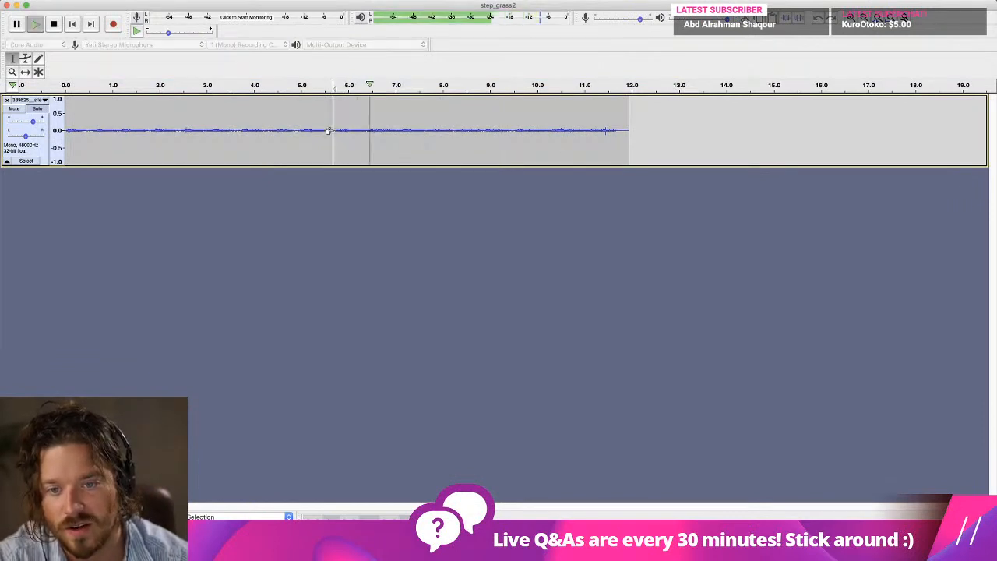
{"action": "key", "text": "space"}
{"action": "key", "text": "super+shift+z"}
{"action": "key", "text": "space"}
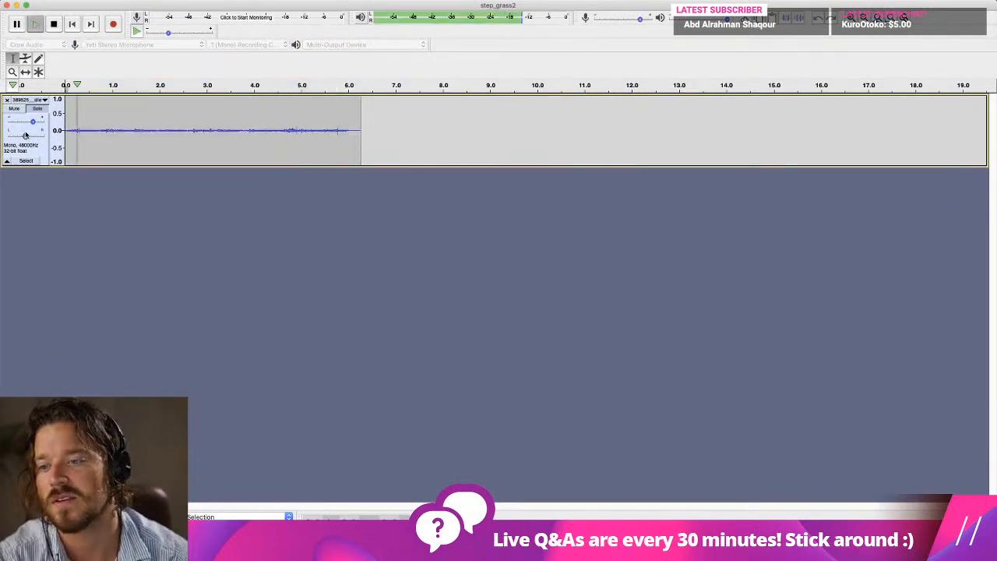
{"action": "key", "text": "space"}
Delete everything after about 0.7 seconds, fade out the second half of the remaining clip, and play it.
{"action": "left_click_drag", "start_coordinate": [380, 131], "coordinate": [101, 137]}
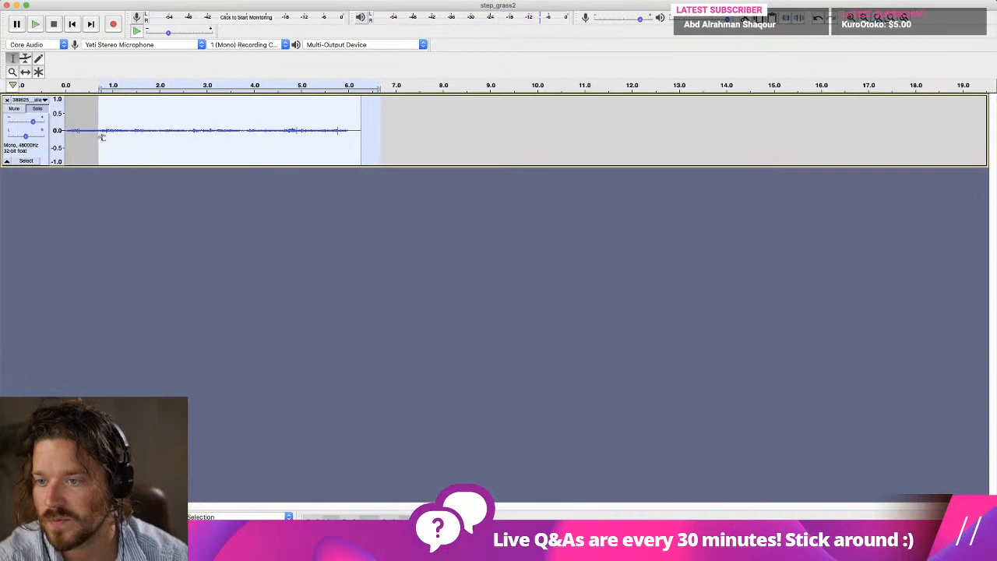
{"action": "key", "text": "Delete"}
{"action": "left_click", "coordinate": [284, 1]}
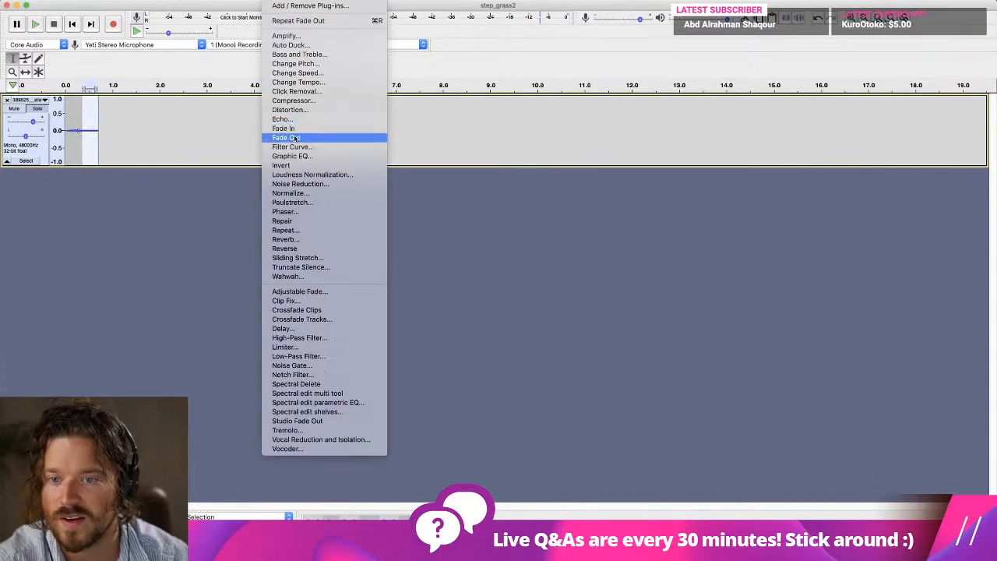
{"action": "left_click", "coordinate": [294, 138]}
{"action": "left_click", "coordinate": [72, 28]}
{"action": "key", "text": "space"}
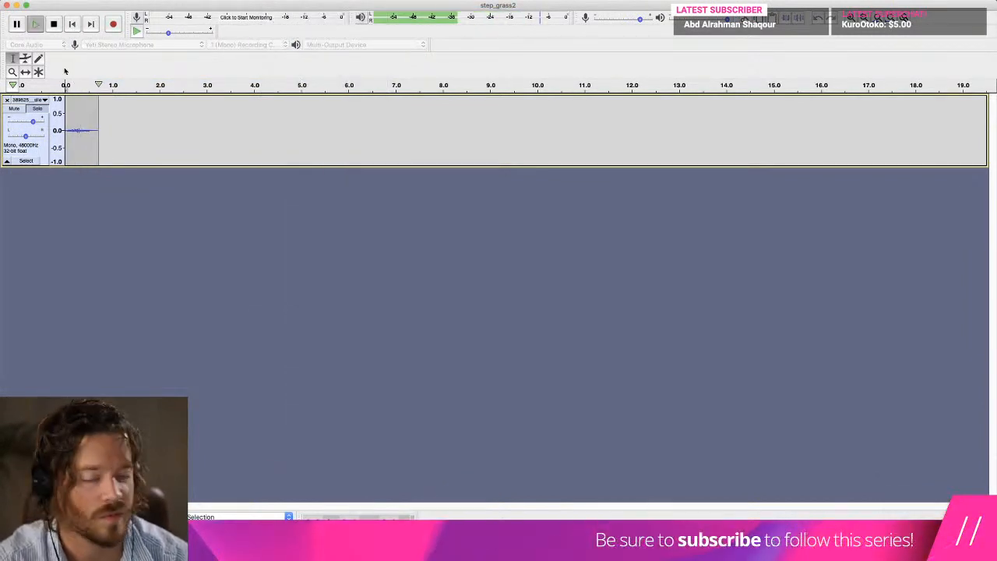
Try deleting about the first 0.2 seconds of the clip, audition it, and undo the deletion.
{"action": "left_click_drag", "start_coordinate": [75, 127], "coordinate": [28, 127]}
{"action": "key", "text": "Delete"}
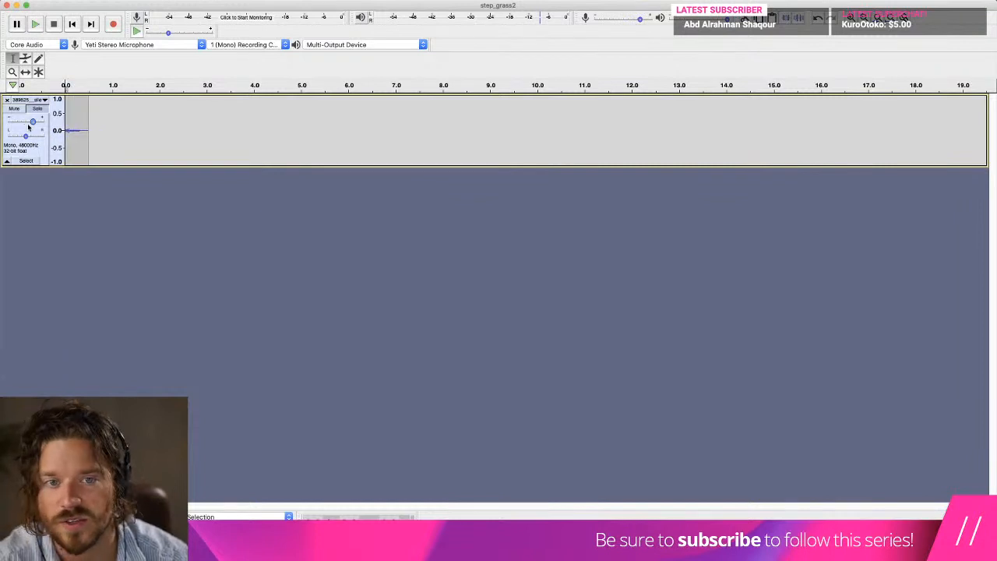
{"action": "key", "text": "space"}
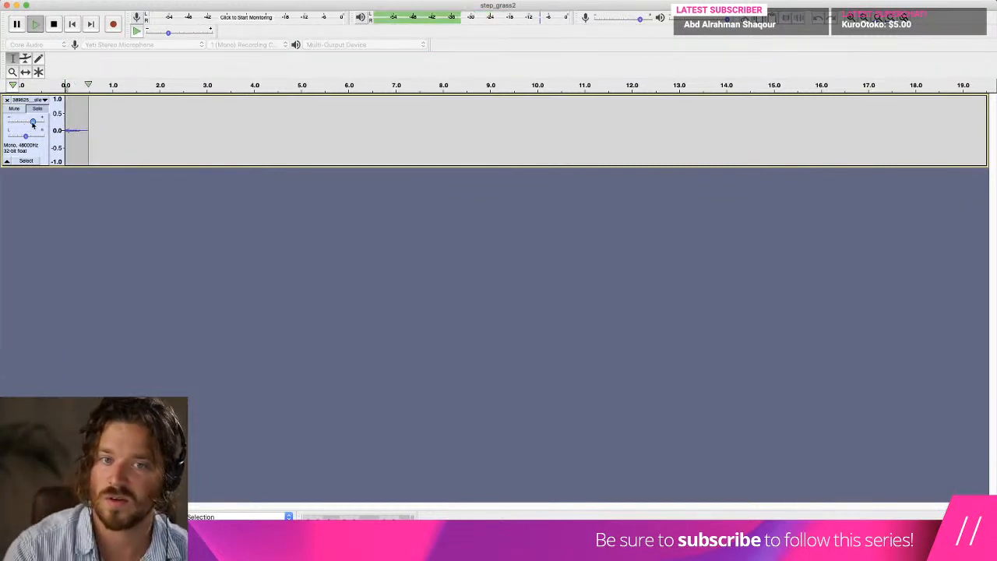
{"action": "key", "text": "ctrl+z"}
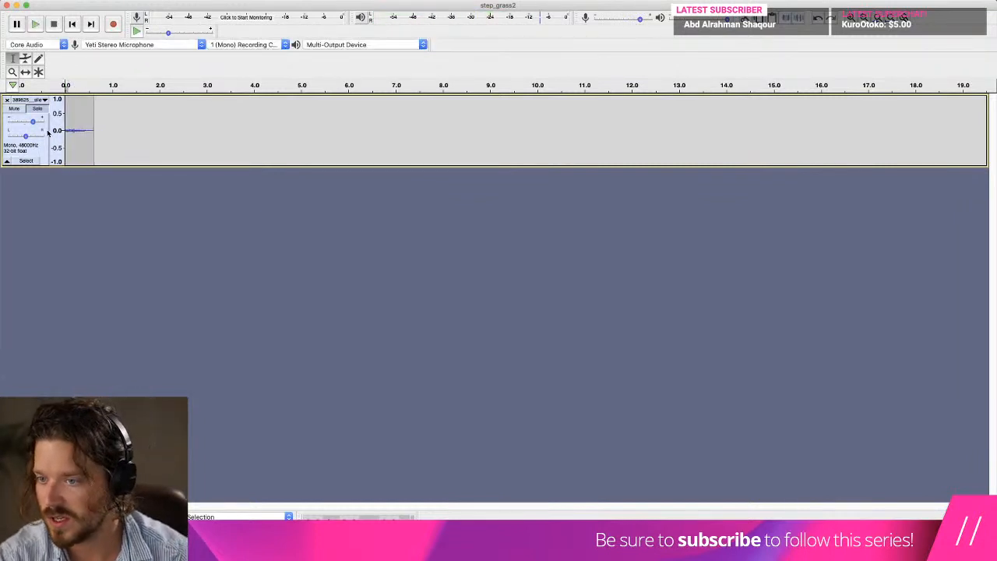
Delete about 0.1 seconds from the start of the clip and play it.
{"action": "key", "text": "Delete"}
{"action": "key", "text": "space"}
Export the trimmed clip as step_grass5.wav to the Sounds folder in WAV format with the metadata tags left empty.
{"action": "left_click", "coordinate": [70, 0]}
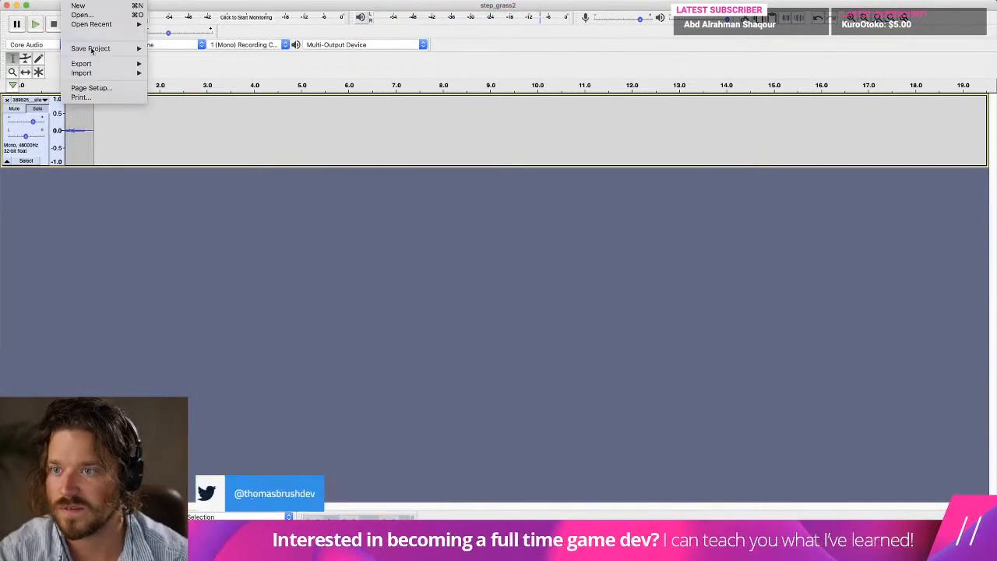
{"action": "mouse_move", "coordinate": [97, 64]}
{"action": "left_click", "coordinate": [205, 73]}
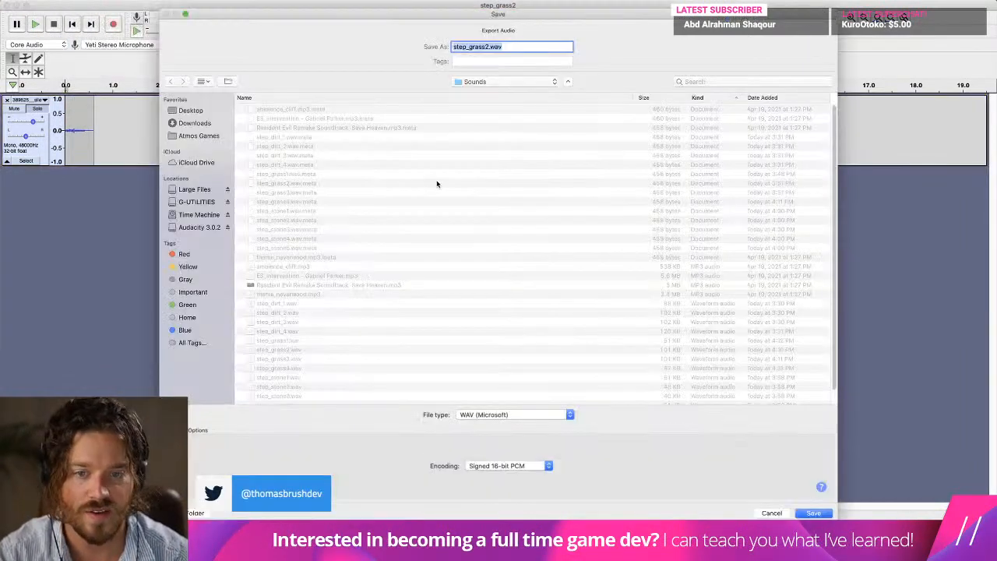
{"action": "scroll", "coordinate": [367, 270], "scroll_direction": "down", "scroll_amount": 2}
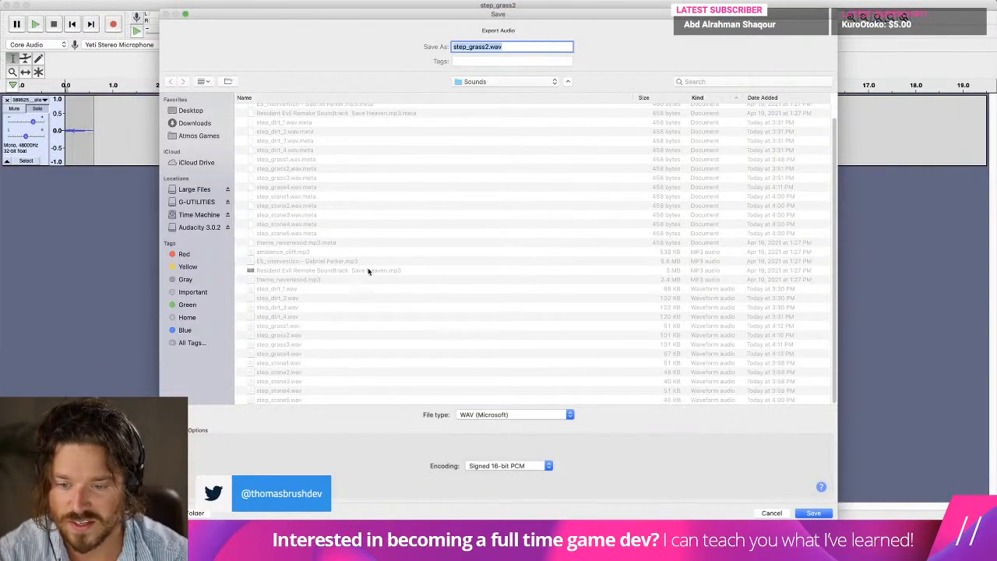
{"action": "left_click", "coordinate": [288, 354]}
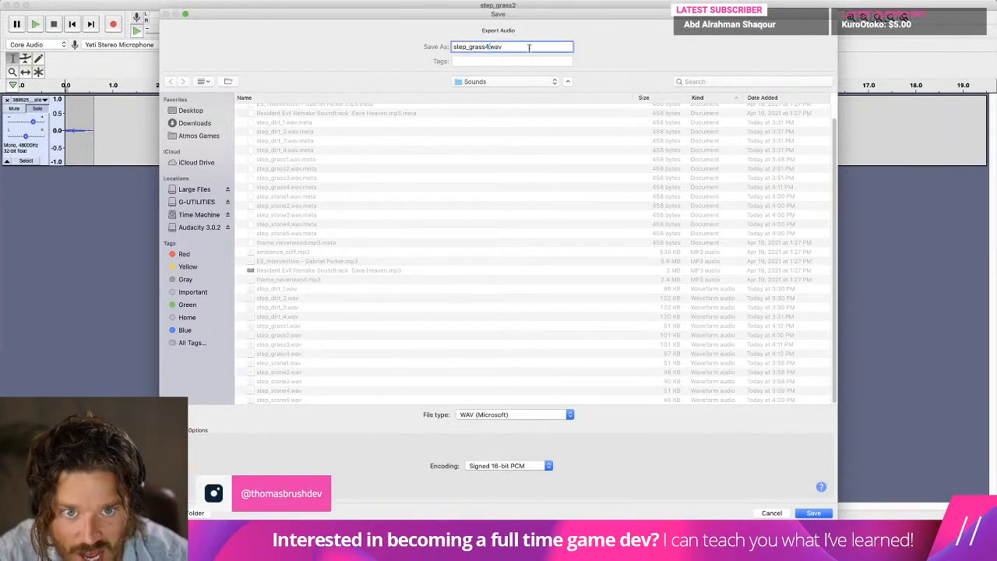
{"action": "key", "text": "Return"}
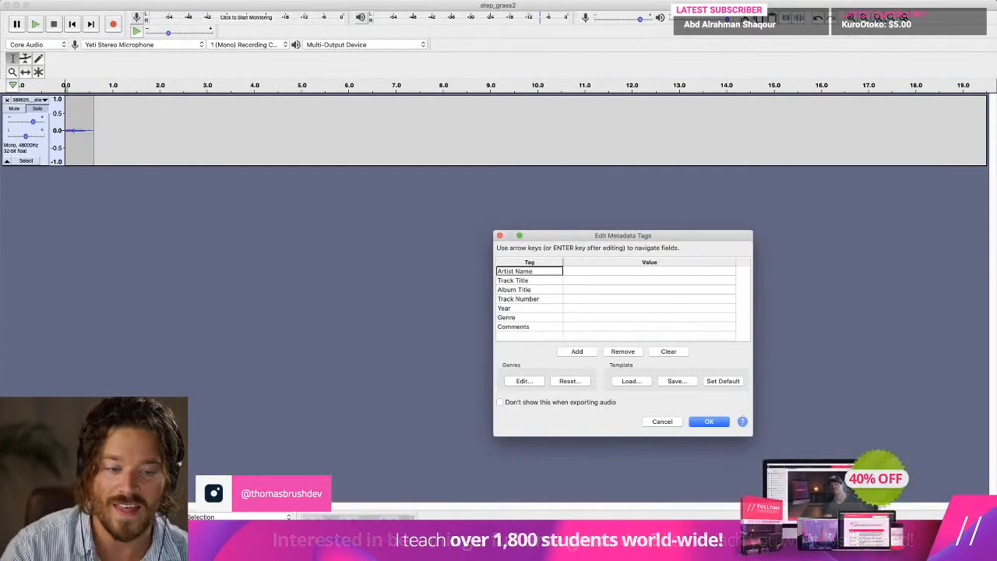
{"action": "left_click", "coordinate": [719, 421]}
Switch to Unity, clear the console, and set the Grass footsteps list size to 5 in the Sound Manager prefab.
{"action": "key", "text": "super+Tab"}
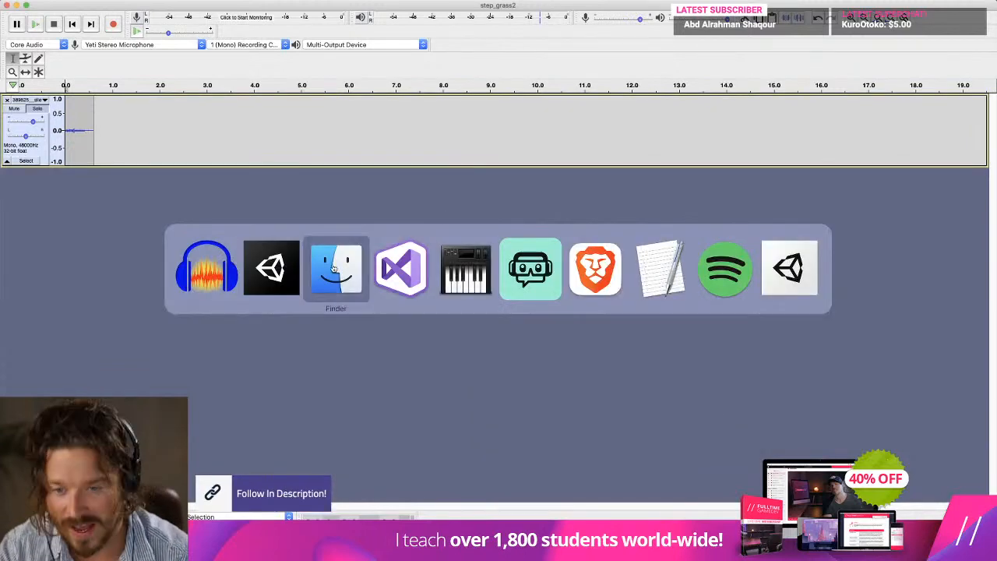
{"action": "left_click", "coordinate": [652, 332]}
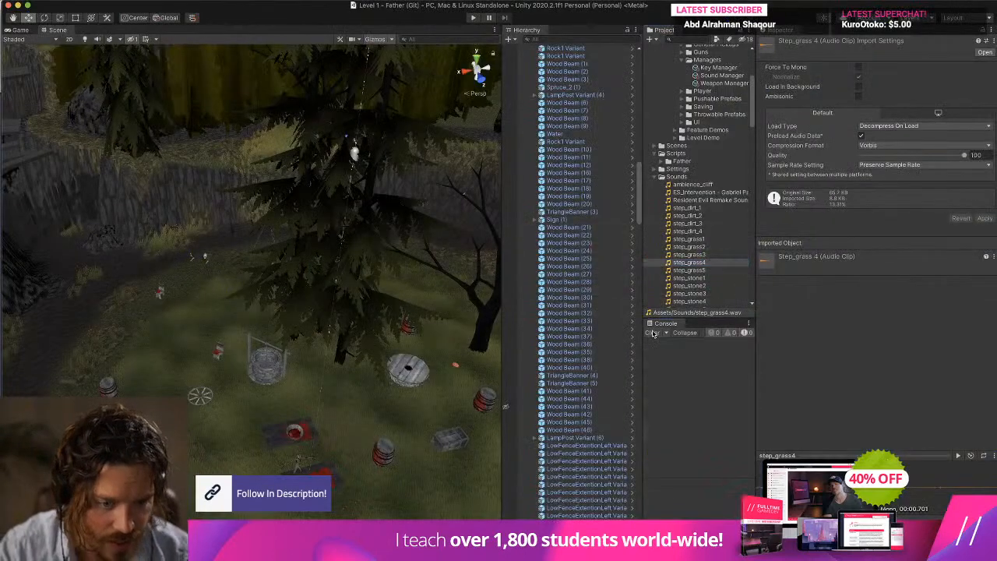
{"action": "scroll", "coordinate": [710, 168], "scroll_direction": "up", "scroll_amount": 5}
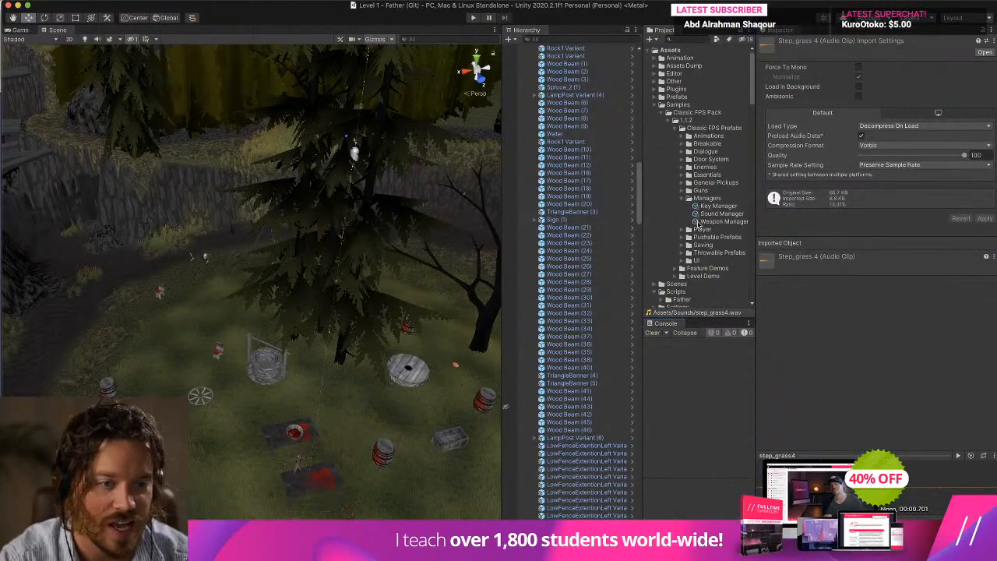
{"action": "left_click", "coordinate": [722, 218]}
{"action": "scroll", "coordinate": [869, 316], "scroll_direction": "down", "scroll_amount": 3}
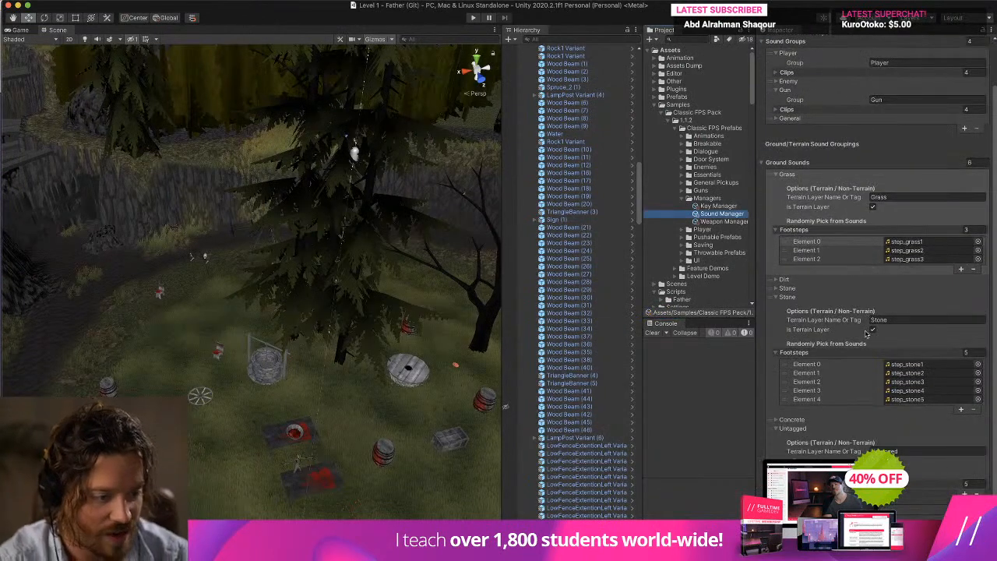
{"action": "left_click", "coordinate": [966, 230]}
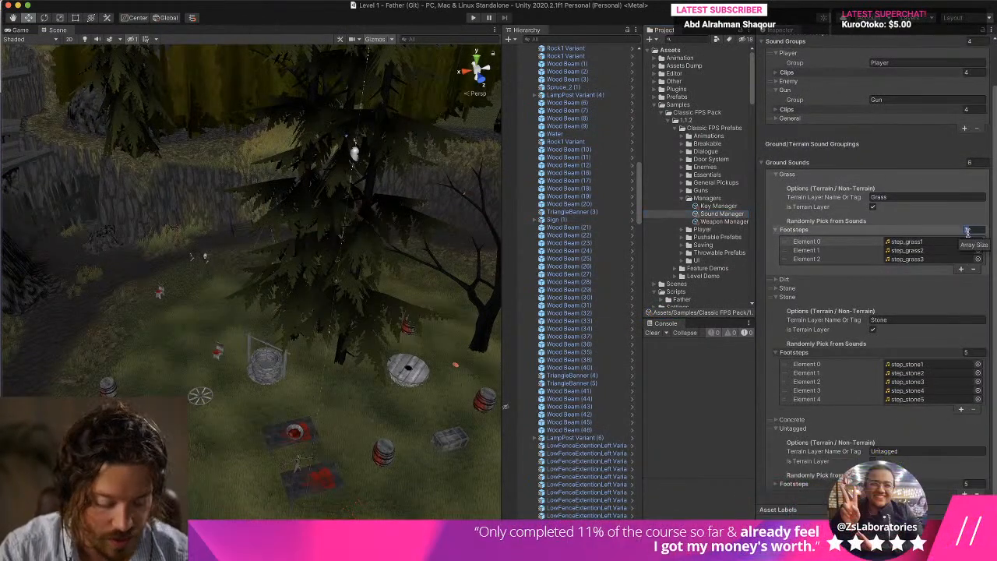
{"action": "type", "text": "5"}
{"action": "key", "text": "Return"}
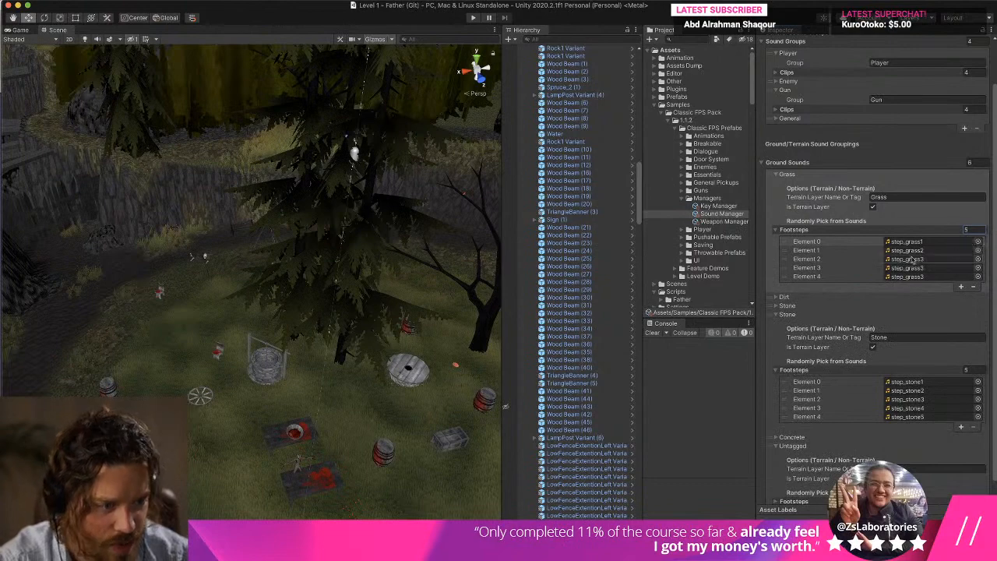
Assign step_grass4 and step_grass5 to Grass footsteps Element 3 and Element 4, and play-test the level briefly.
{"action": "scroll", "coordinate": [704, 234], "scroll_direction": "down", "scroll_amount": 5}
{"action": "left_click_drag", "start_coordinate": [689, 297], "coordinate": [915, 268]}
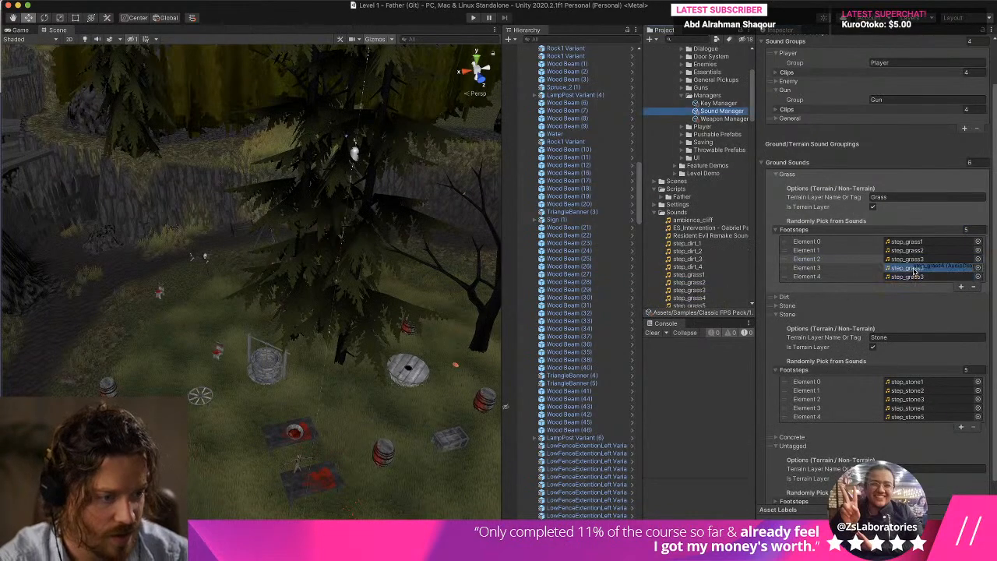
{"action": "scroll", "coordinate": [698, 304], "scroll_direction": "down", "scroll_amount": 3}
{"action": "left_click_drag", "start_coordinate": [689, 282], "coordinate": [907, 276]}
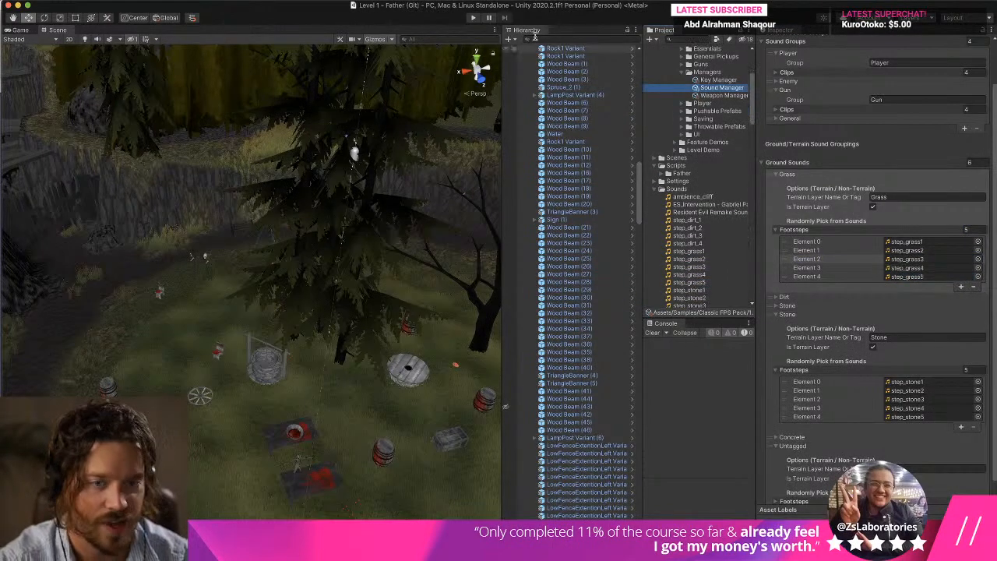
{"action": "left_click", "coordinate": [473, 17]}
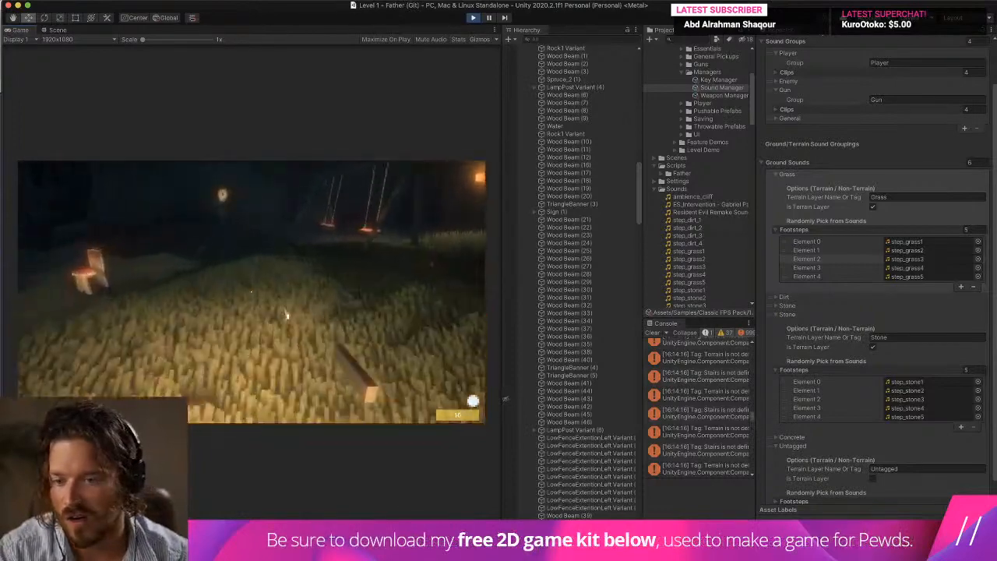
{"action": "key", "text": "super+p"}
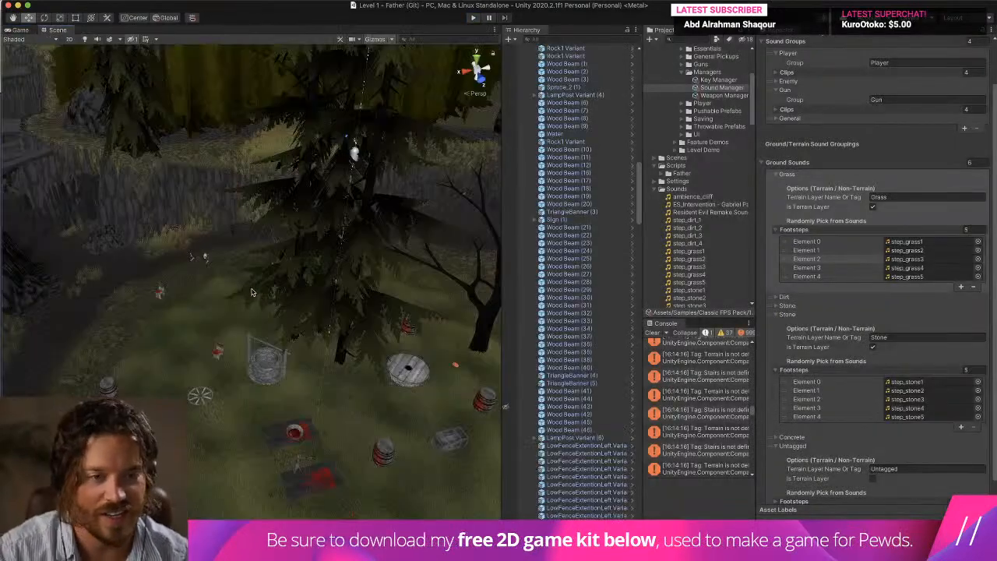
Collapse the Environment group, select the player's Camera, and open an Animation window docked beneath the Scene view.
{"action": "scroll", "coordinate": [584, 234], "scroll_direction": "up", "scroll_amount": 15}
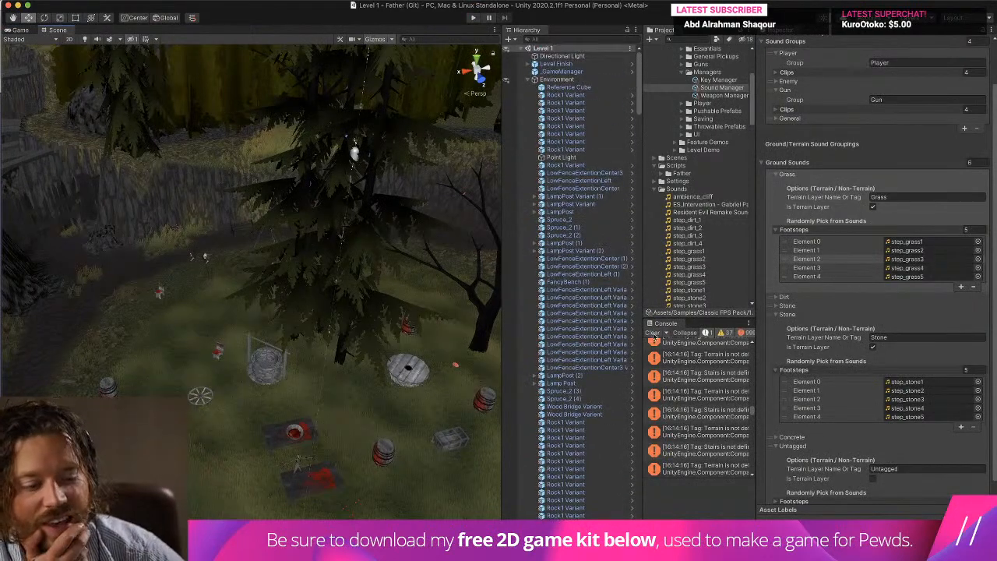
{"action": "left_click", "coordinate": [533, 80]}
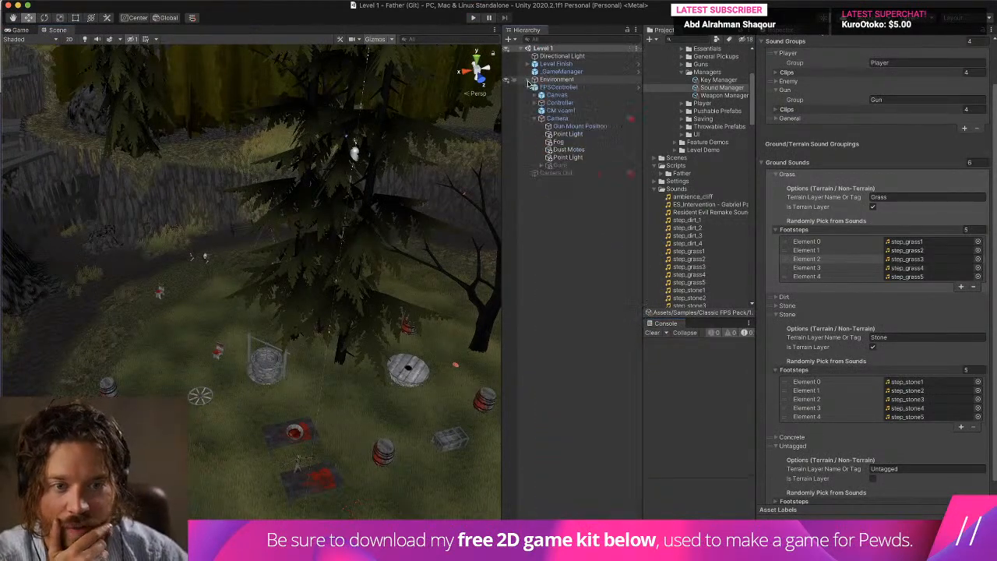
{"action": "left_click", "coordinate": [540, 119]}
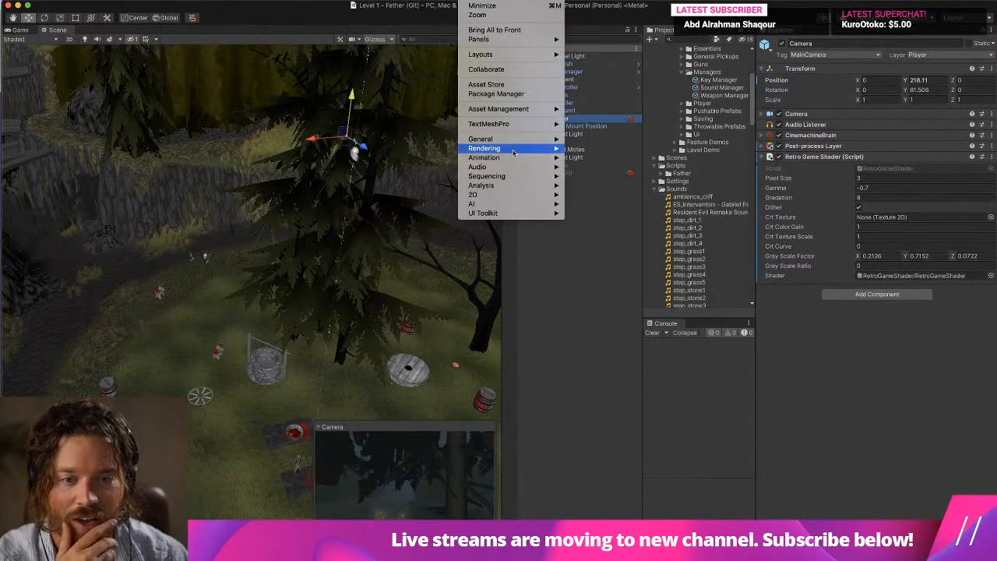
{"action": "mouse_move", "coordinate": [517, 159]}
{"action": "left_click", "coordinate": [600, 158]}
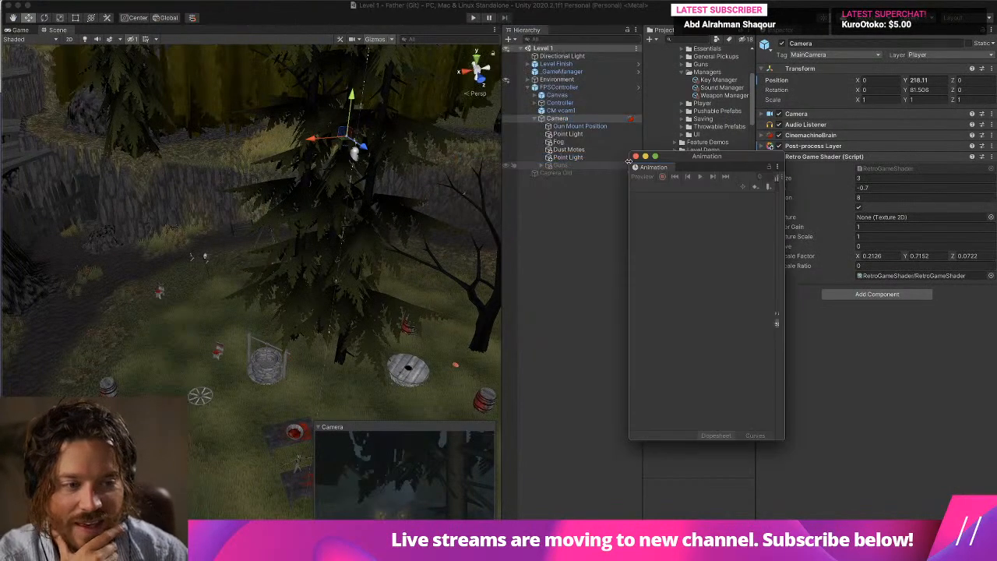
{"action": "left_click_drag", "start_coordinate": [657, 168], "coordinate": [286, 456]}
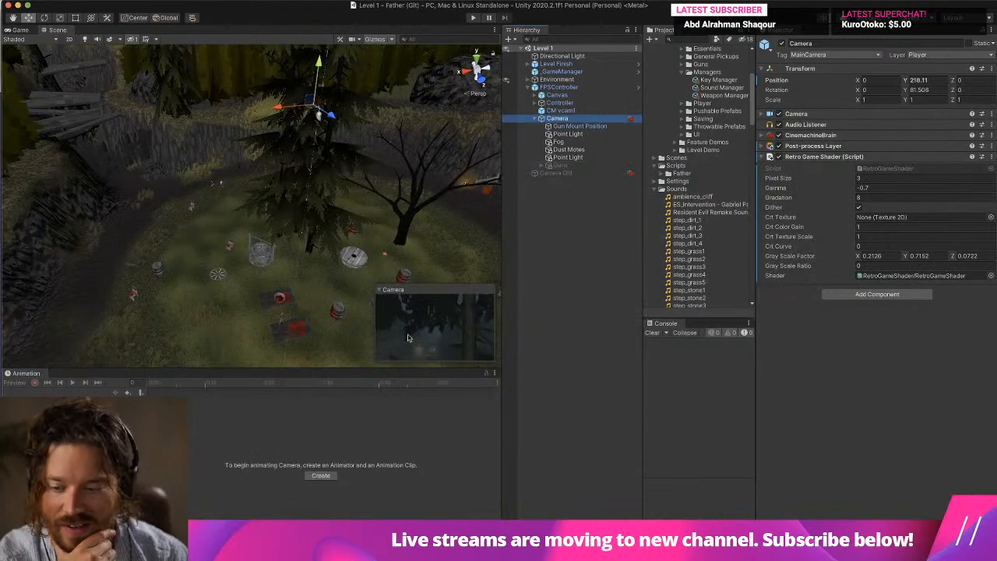
Show the Demo-Walk-Player animation of the Gun Mount Position object and select its footstep event on the timeline.
{"action": "left_click", "coordinate": [560, 102]}
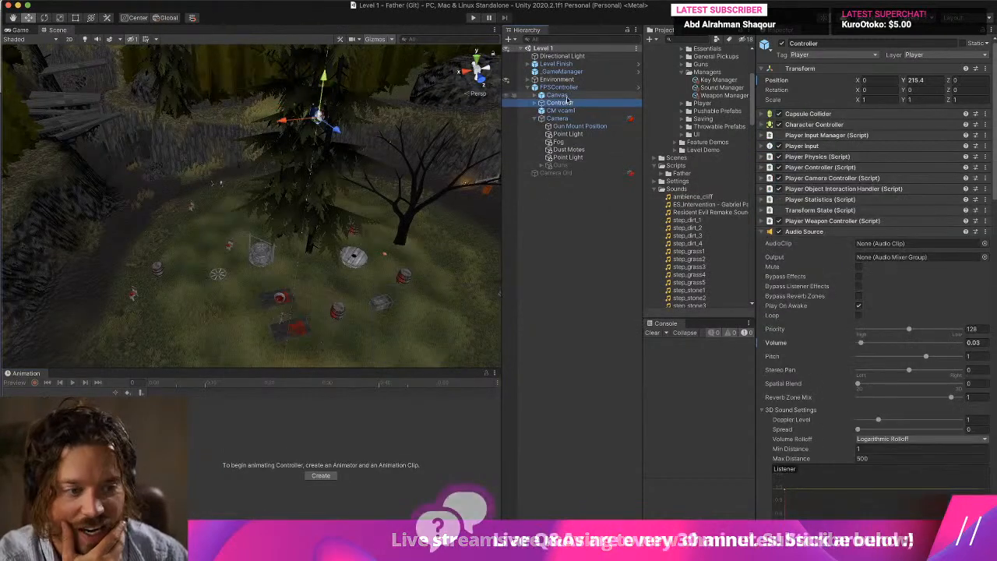
{"action": "left_click", "coordinate": [557, 94]}
{"action": "left_click", "coordinate": [566, 88]}
{"action": "left_click", "coordinate": [559, 118]}
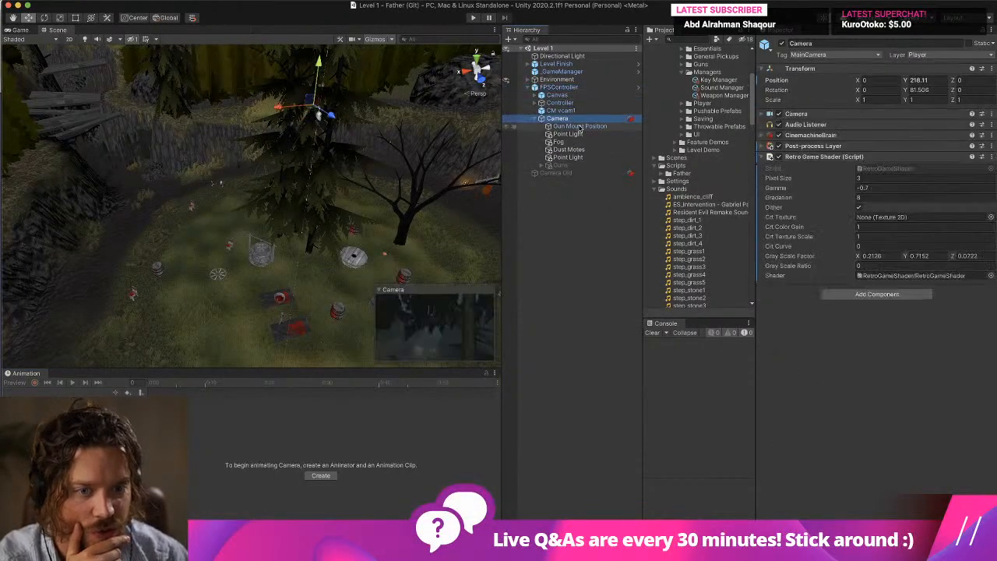
{"action": "left_click", "coordinate": [580, 126]}
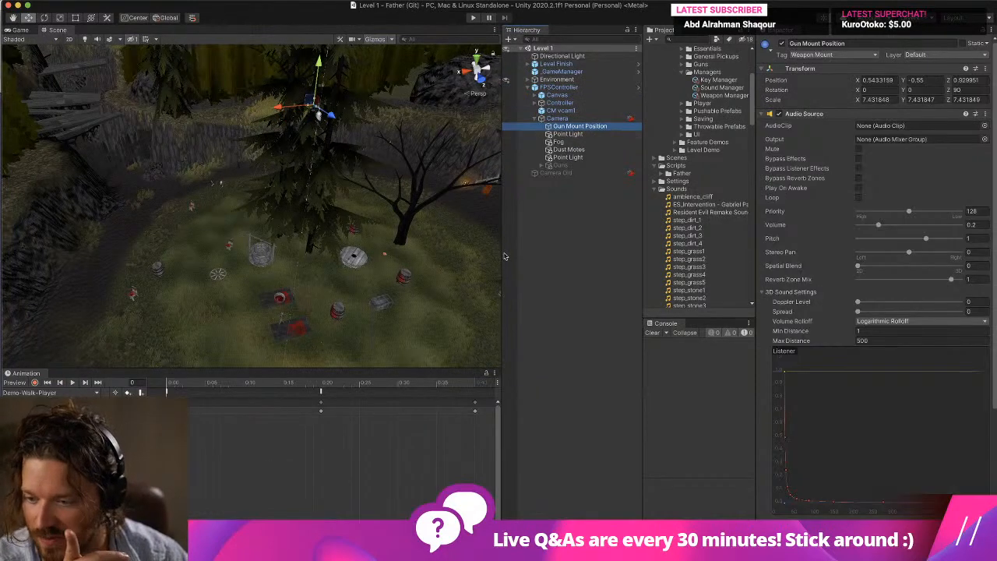
{"action": "left_click", "coordinate": [320, 393]}
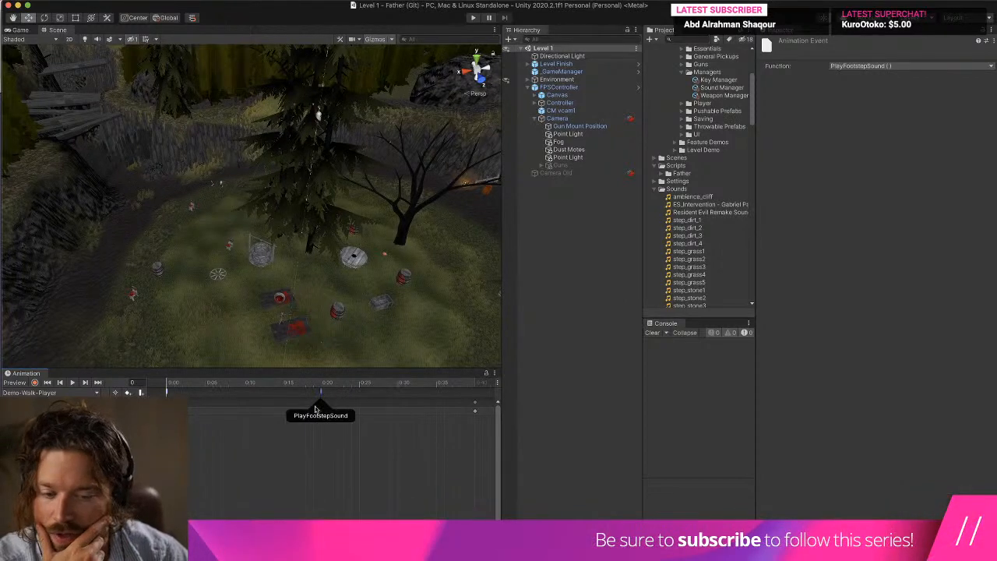
Stretch the walk animation's keyframes to 0:40 and 1:20, and move the PlayFootstepSound event to 0:40.
{"action": "scroll", "coordinate": [329, 447], "scroll_direction": "down", "scroll_amount": 5}
{"action": "left_click_drag", "start_coordinate": [326, 444], "coordinate": [161, 396]}
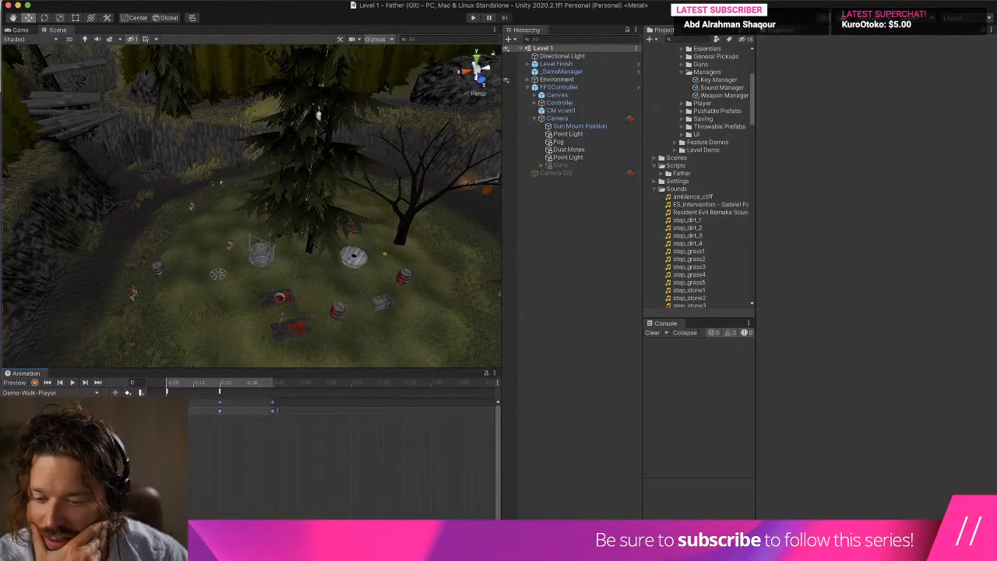
{"action": "left_click_drag", "start_coordinate": [385, 413], "coordinate": [381, 414]}
{"action": "left_click", "coordinate": [295, 395]}
{"action": "left_click_drag", "start_coordinate": [220, 394], "coordinate": [262, 397]}
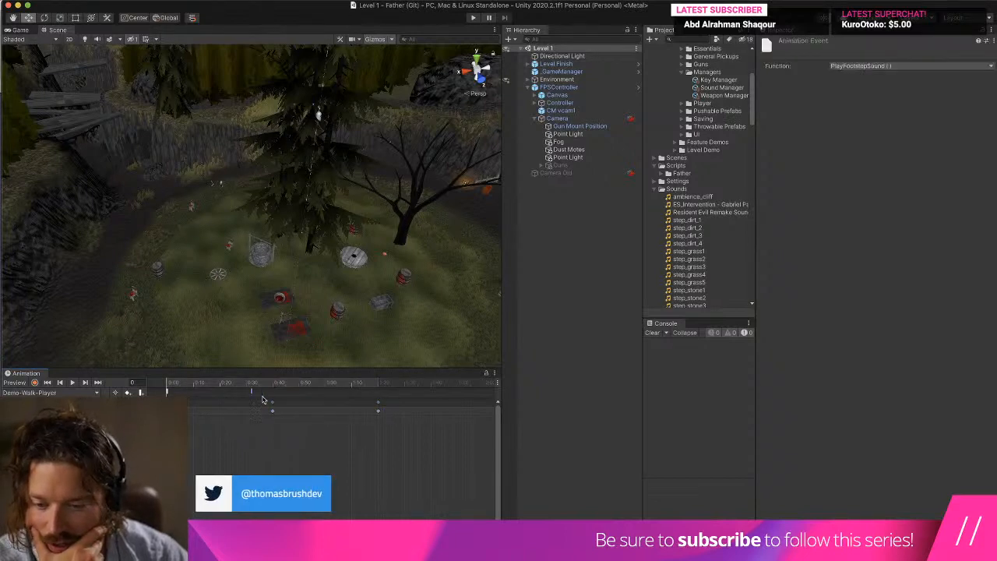
Play the level and walk across the grass and onto the stone path to test the footstep timing.
{"action": "left_click", "coordinate": [473, 18]}
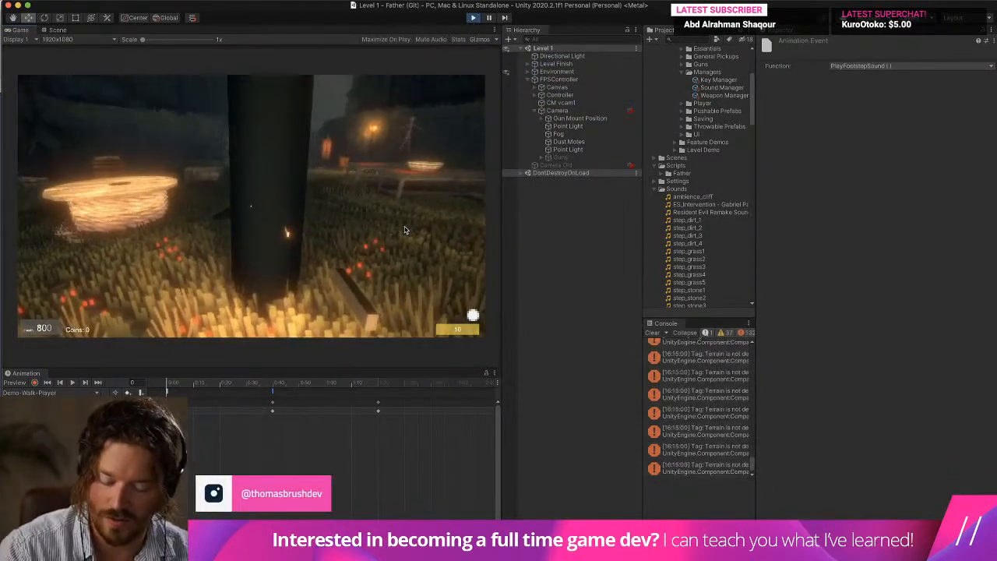
{"action": "key", "text": "w"}
{"action": "key", "text": "w"}
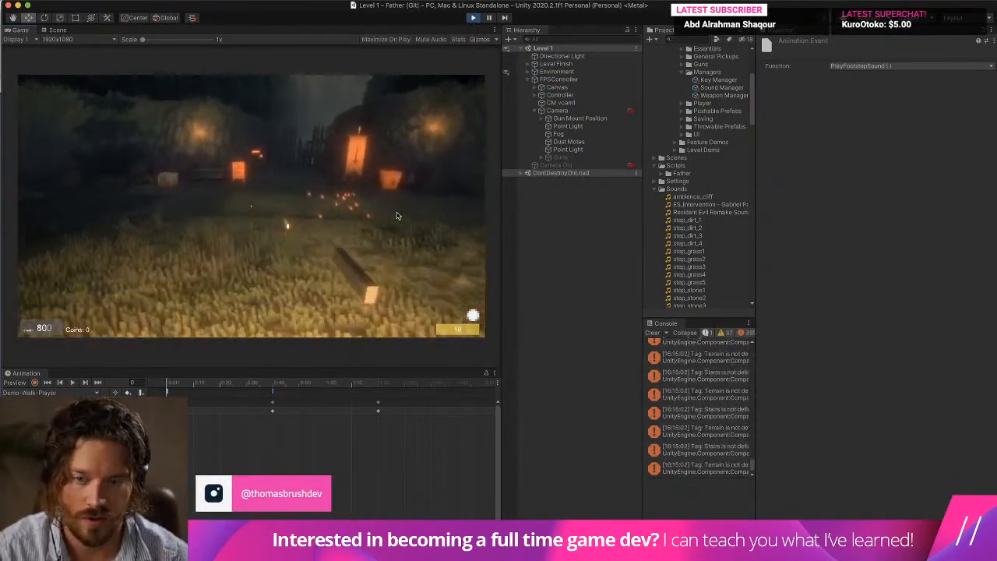
{"action": "key", "text": "w"}
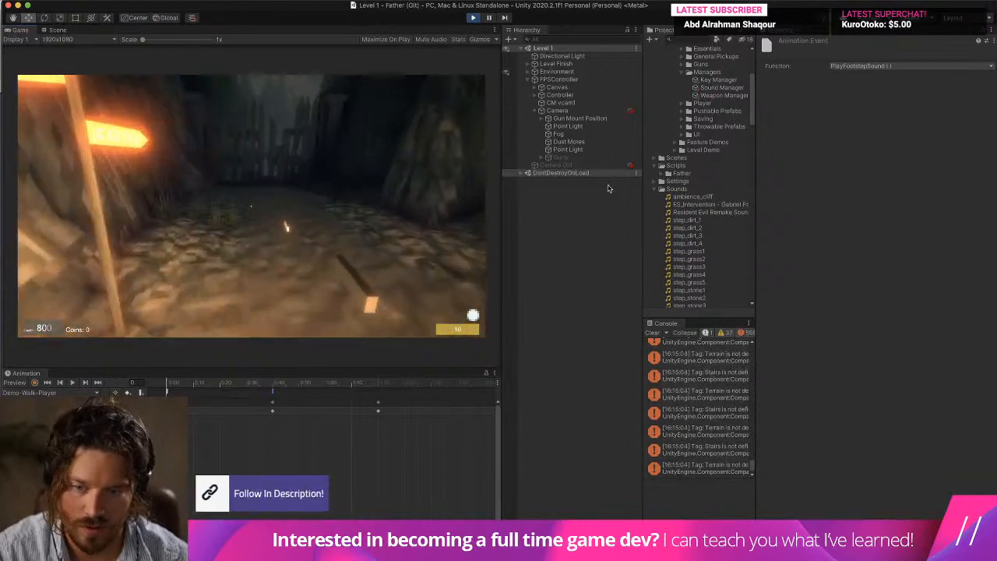
Retime the walk keyframes to 0:30 and 1:00 with the PlayFootstepSound event at 0:30, and walk around to test it.
{"action": "left_click_drag", "start_coordinate": [407, 433], "coordinate": [258, 400]}
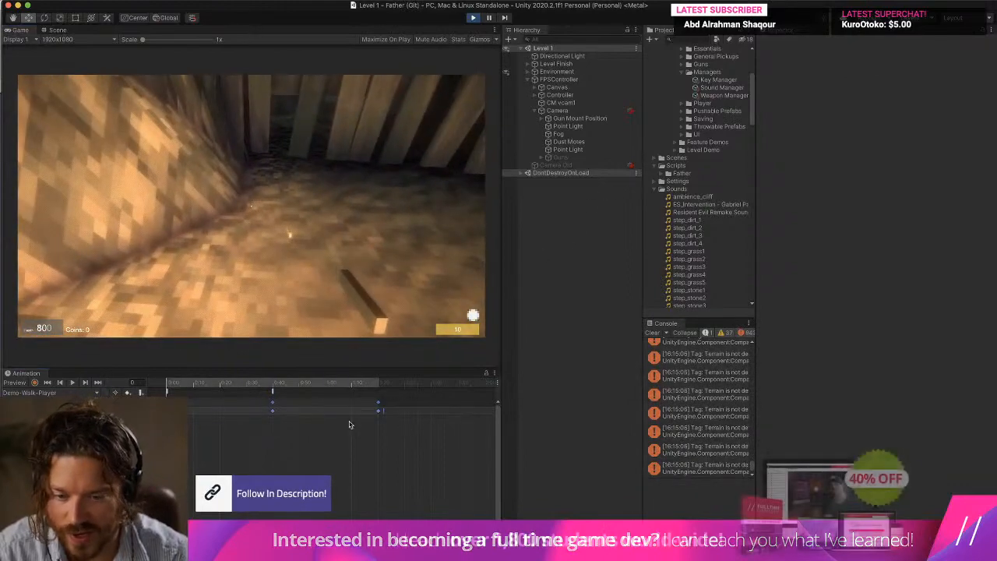
{"action": "left_click", "coordinate": [272, 392]}
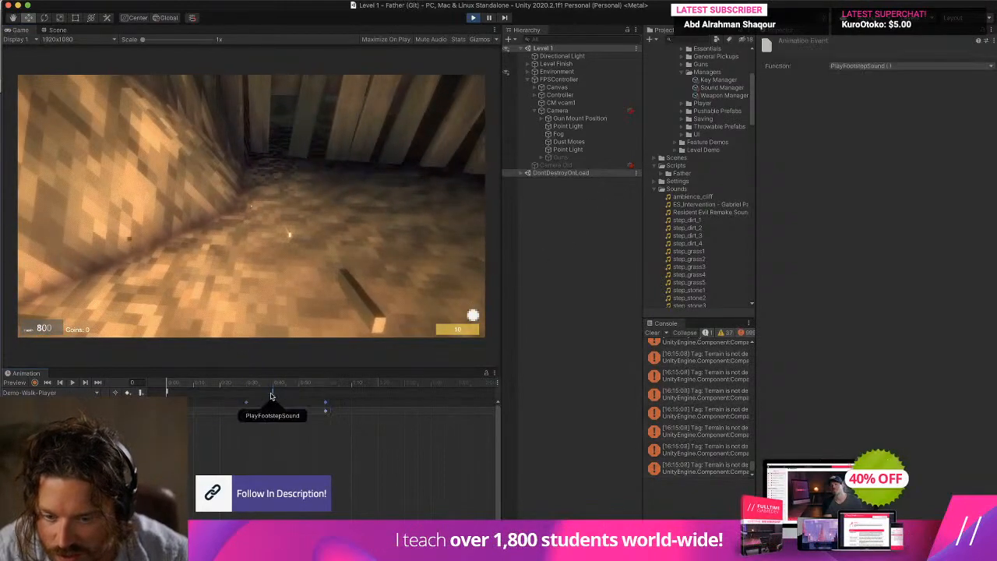
{"action": "key", "text": "w"}
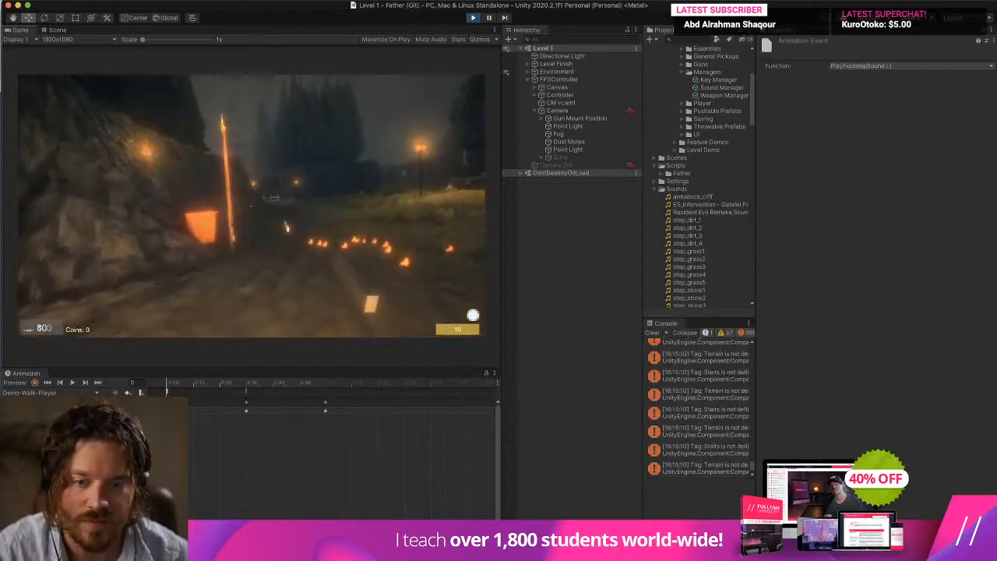
{"action": "key", "text": "w"}
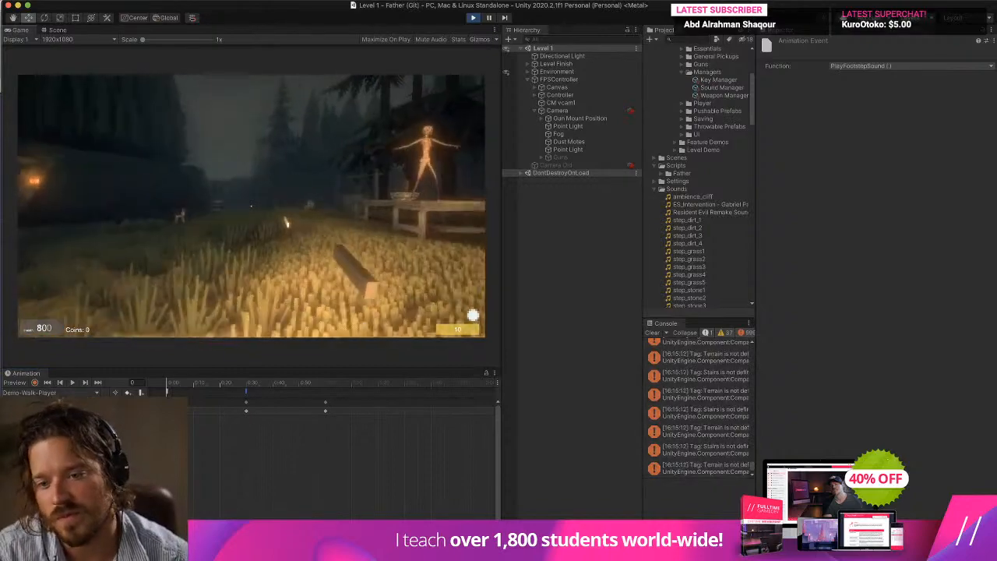
{"action": "key", "text": "w"}
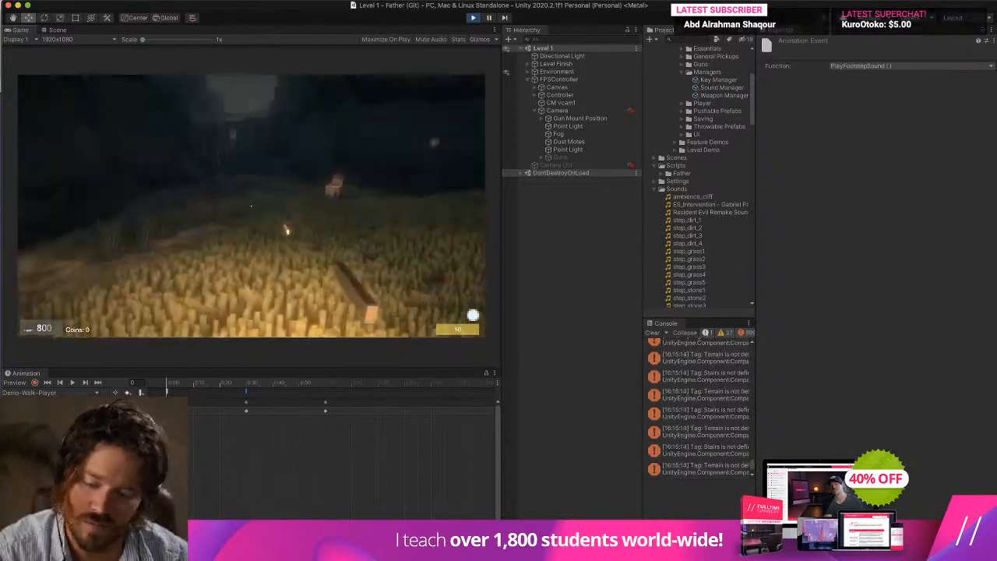
{"action": "key", "text": "w"}
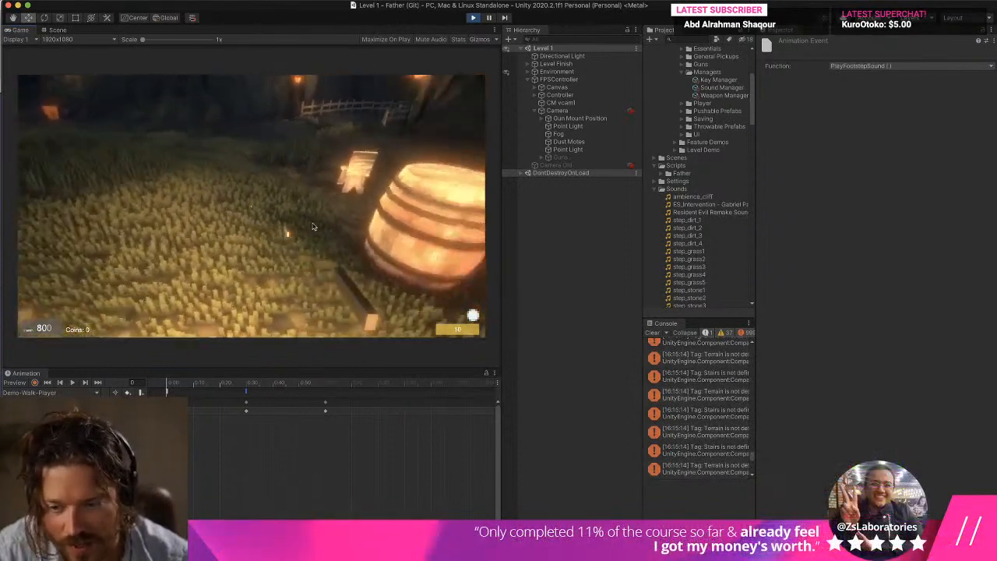
Retime the walk animation's keyframes to about 0:26 and 0:50, with the PlayFootstepSound event at about 0:26.
{"action": "mouse_move", "coordinate": [325, 411]}
{"action": "left_mouse_down"}
{"action": "mouse_move", "coordinate": [260, 413]}
{"action": "mouse_move", "coordinate": [247, 394]}
{"action": "mouse_move", "coordinate": [218, 398]}
{"action": "left_mouse_up"}
{"action": "left_click_drag", "start_coordinate": [292, 435], "coordinate": [193, 410]}
{"action": "left_click_drag", "start_coordinate": [278, 410], "coordinate": [304, 410]}
{"action": "left_click_drag", "start_coordinate": [219, 393], "coordinate": [236, 395]}
Walk around the running level to test the faster footstep timing, and stop play mode.
{"action": "left_click", "coordinate": [247, 288]}
{"action": "key", "text": "w"}
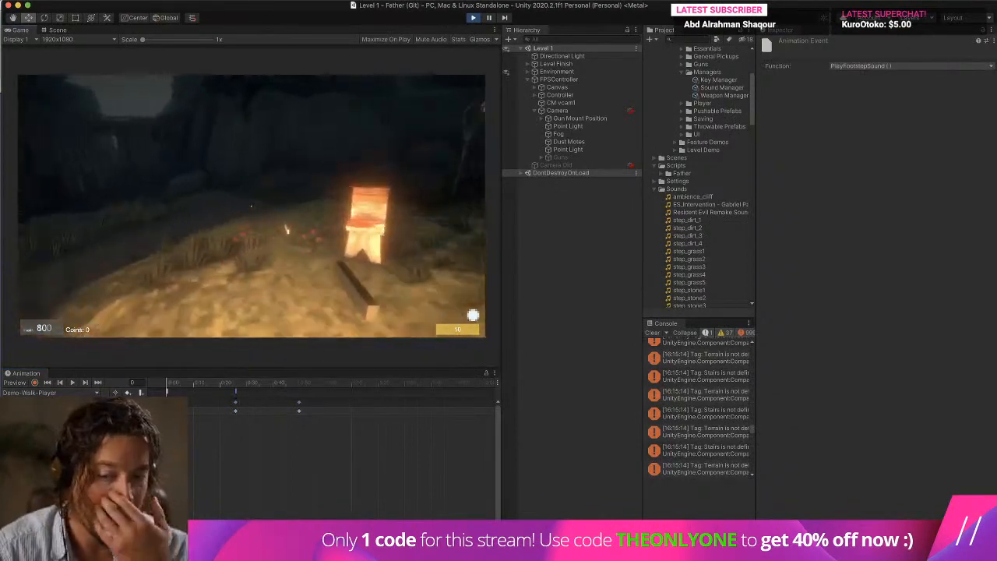
{"action": "key", "text": "w"}
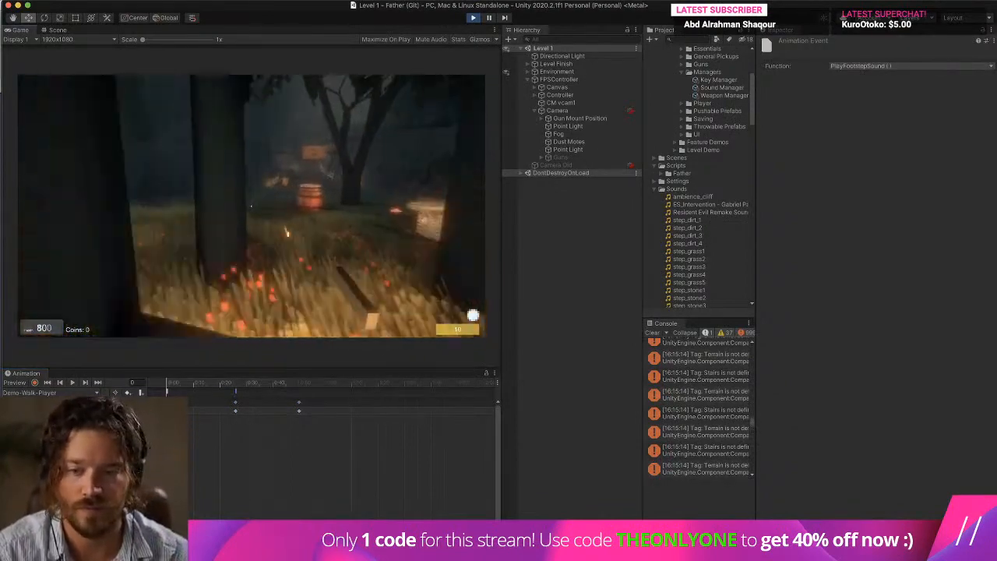
{"action": "key", "text": "w"}
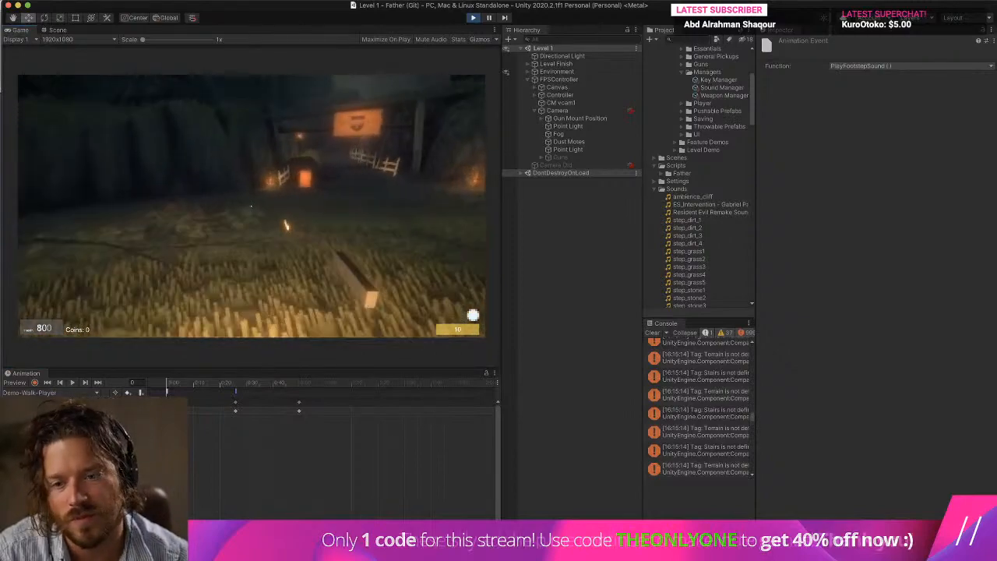
{"action": "key", "text": "w"}
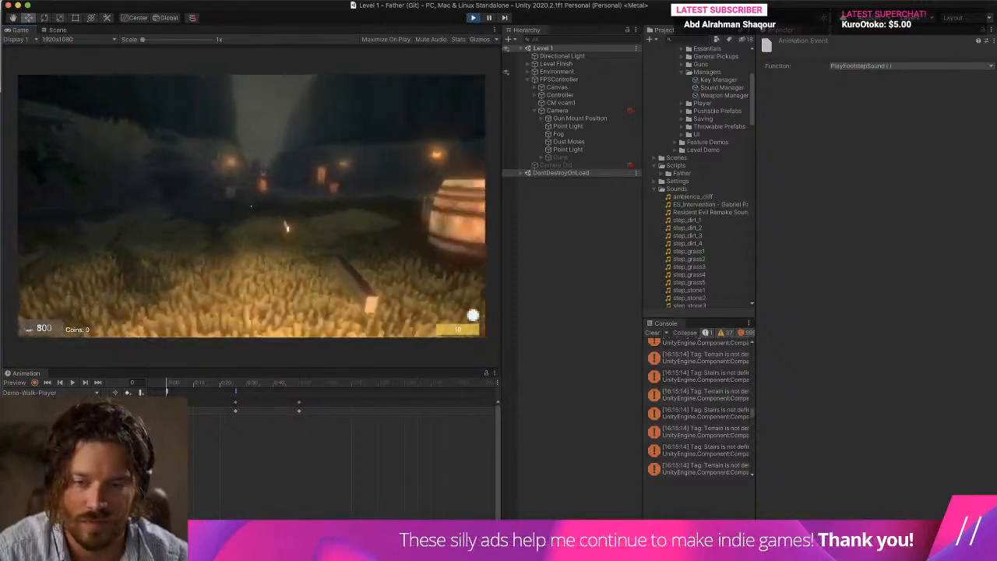
{"action": "key", "text": "super+p"}
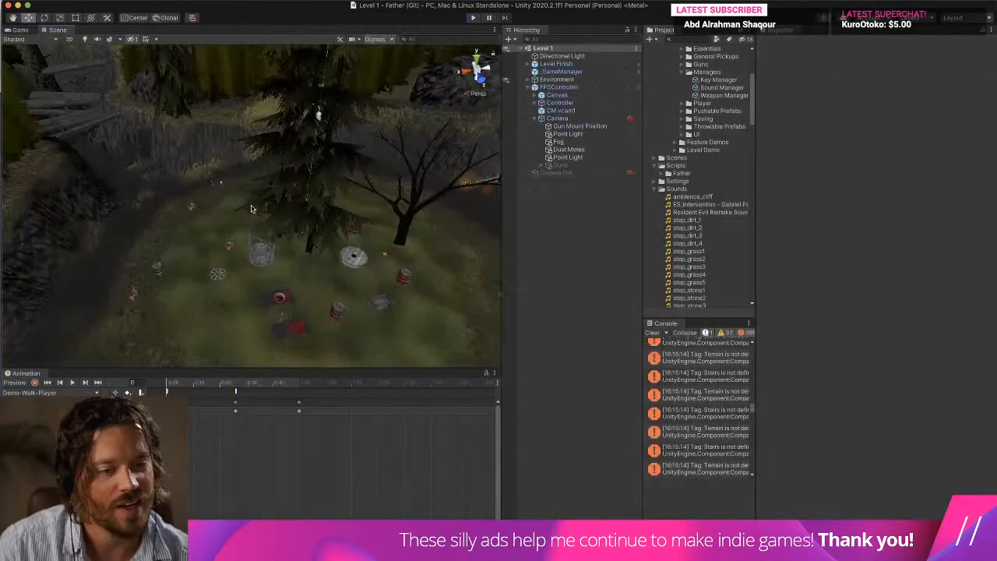
Compare the step_grass1 to step_grass5 clips by previewing them, and select step_grass4.
{"action": "scroll", "coordinate": [688, 189], "scroll_direction": "down", "scroll_amount": 2}
{"action": "left_click", "coordinate": [714, 225]}
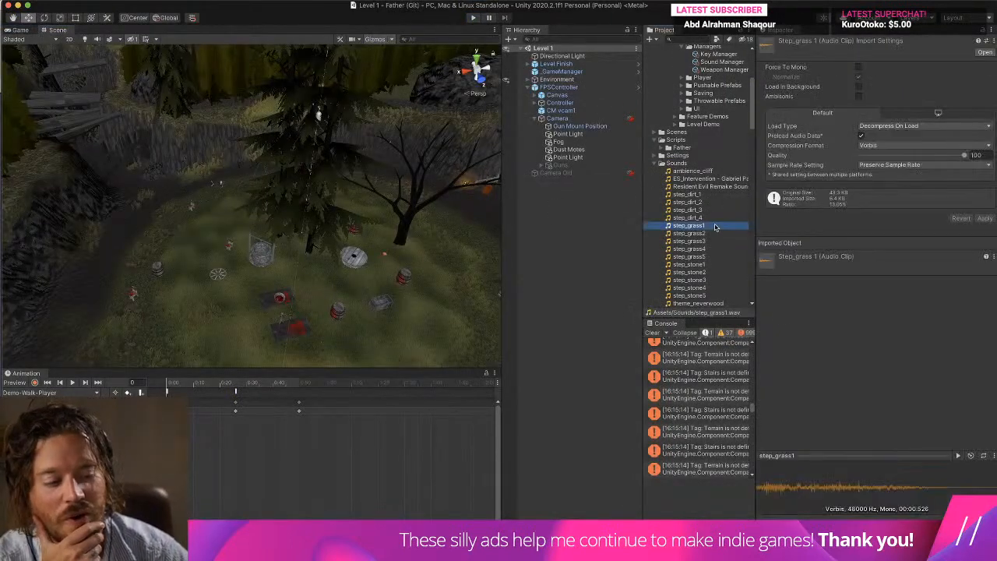
{"action": "left_click", "coordinate": [714, 234]}
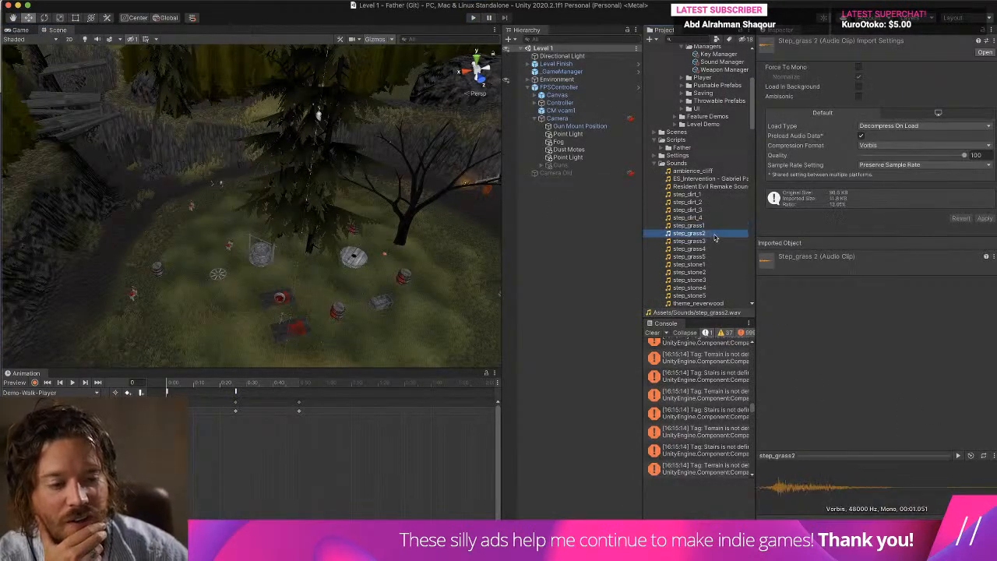
{"action": "key", "text": "Down"}
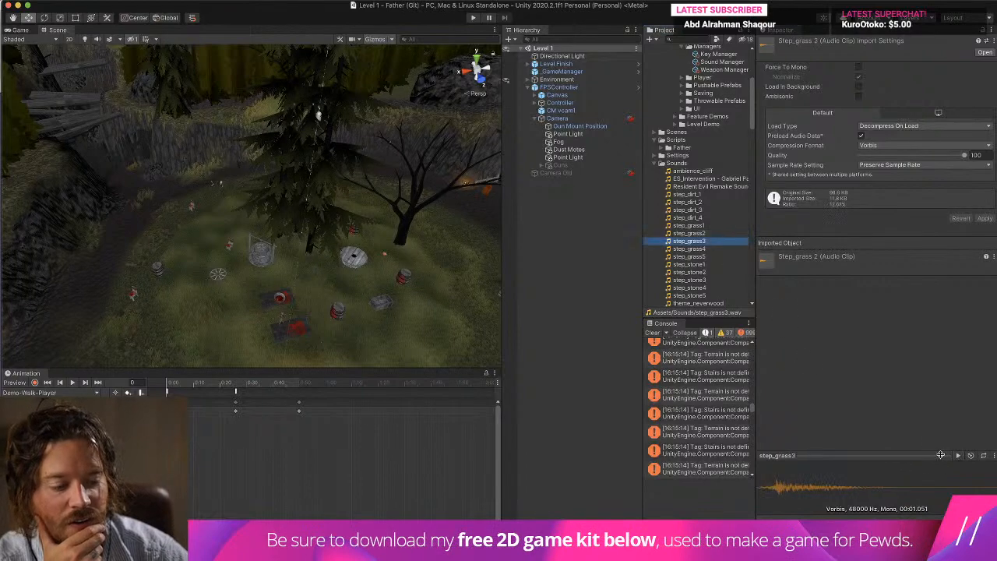
{"action": "left_click", "coordinate": [685, 250]}
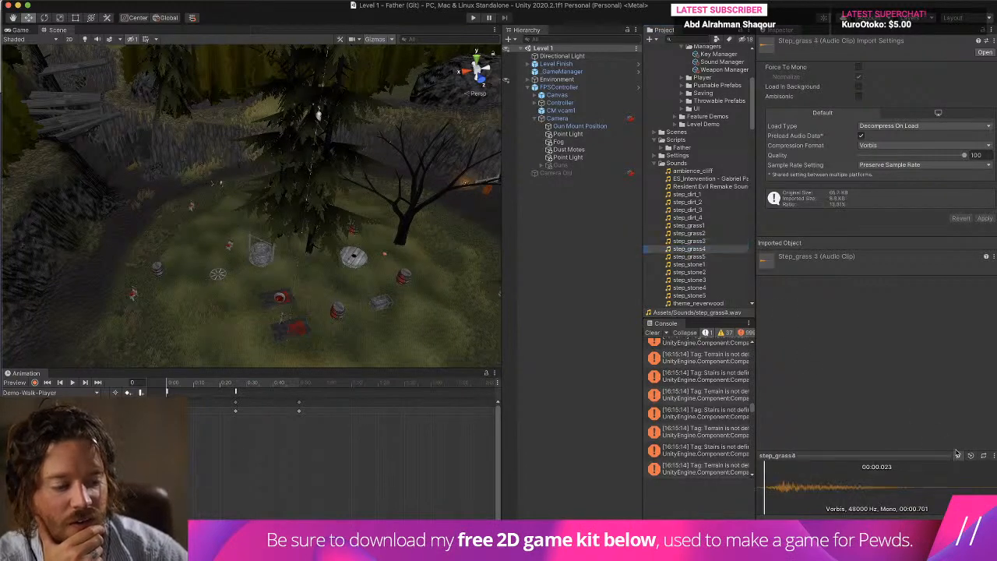
{"action": "left_click", "coordinate": [689, 256]}
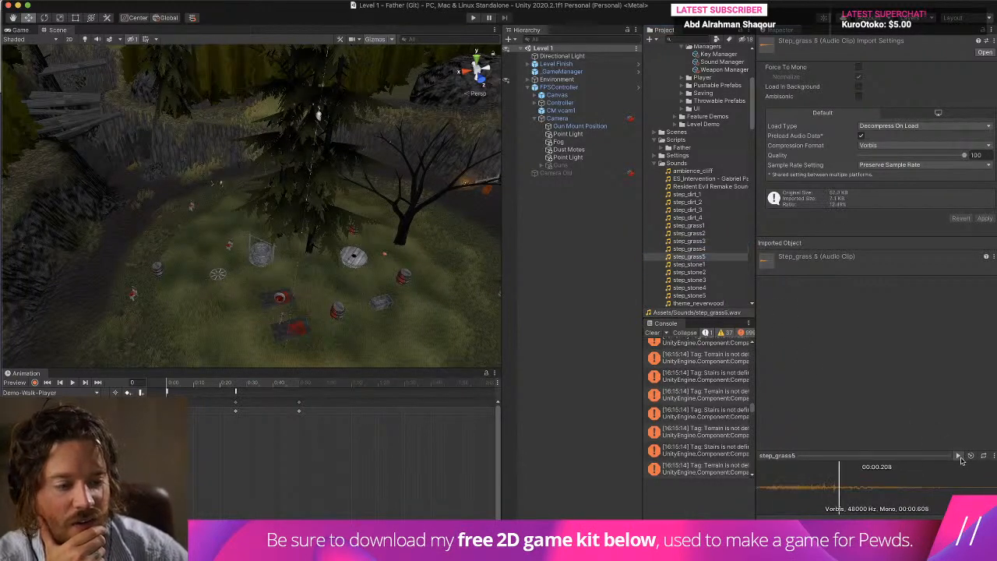
{"action": "right_click", "coordinate": [715, 251]}
{"action": "left_click", "coordinate": [688, 252]}
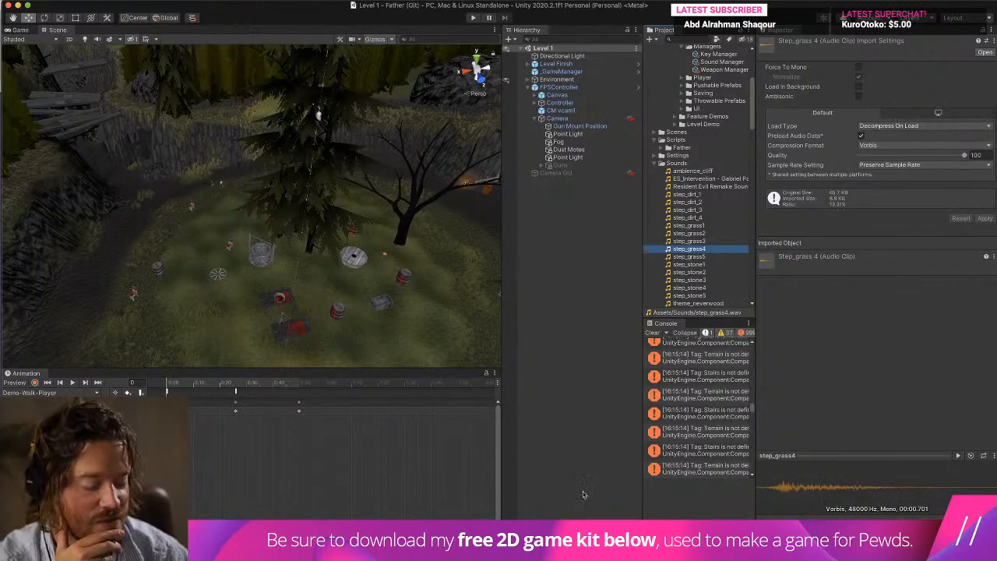
Switch to Audacity and lower the pitch of the step_grass2 audio by 8 percent.
{"action": "mouse_move", "coordinate": [557, 557]}
{"action": "left_click", "coordinate": [597, 516]}
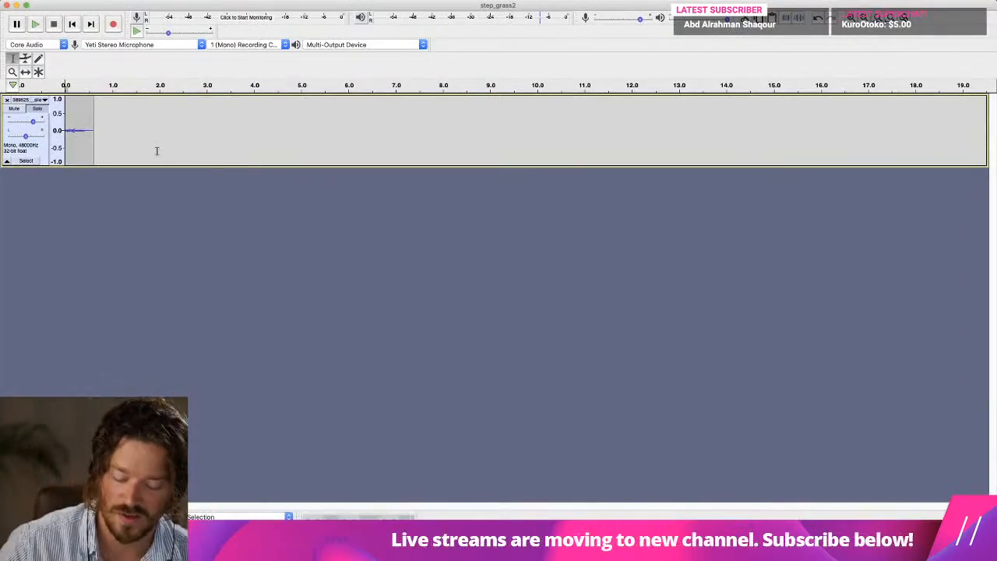
{"action": "left_click", "coordinate": [276, 0]}
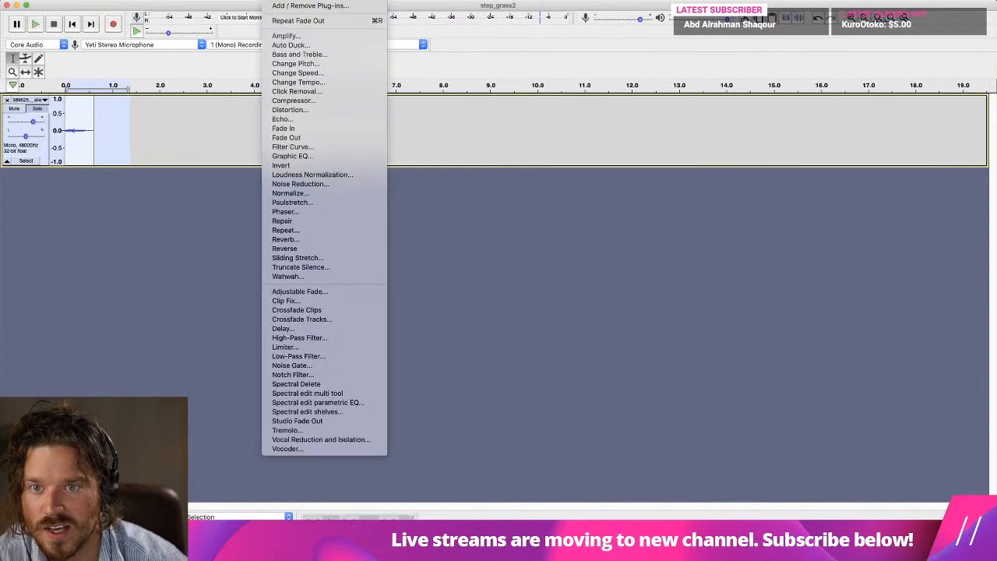
{"action": "left_click", "coordinate": [296, 64]}
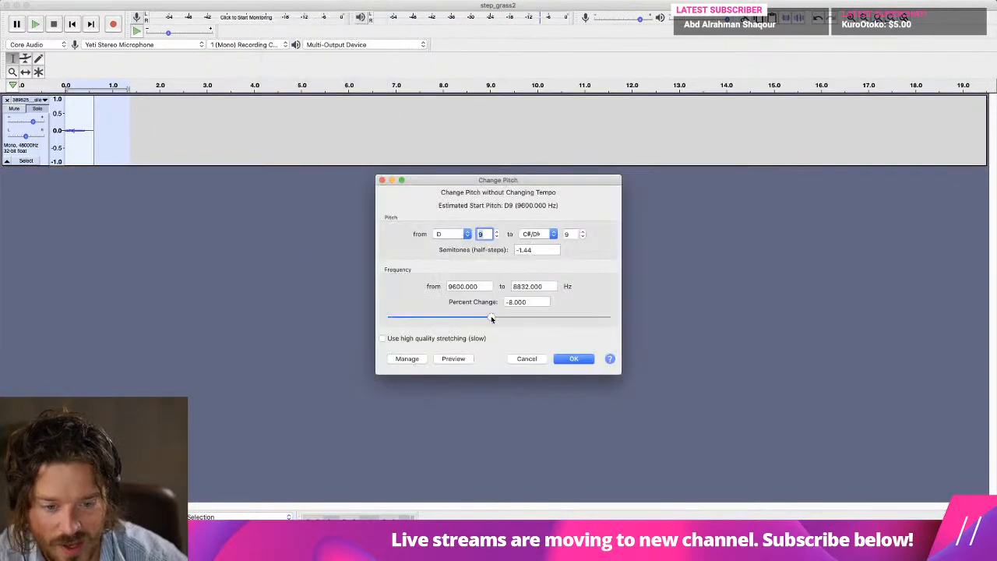
{"action": "left_click", "coordinate": [579, 361]}
Trim the end of the step_grass2 audio to about 0.35 seconds and fade out its remaining tail.
{"action": "left_click", "coordinate": [73, 0]}
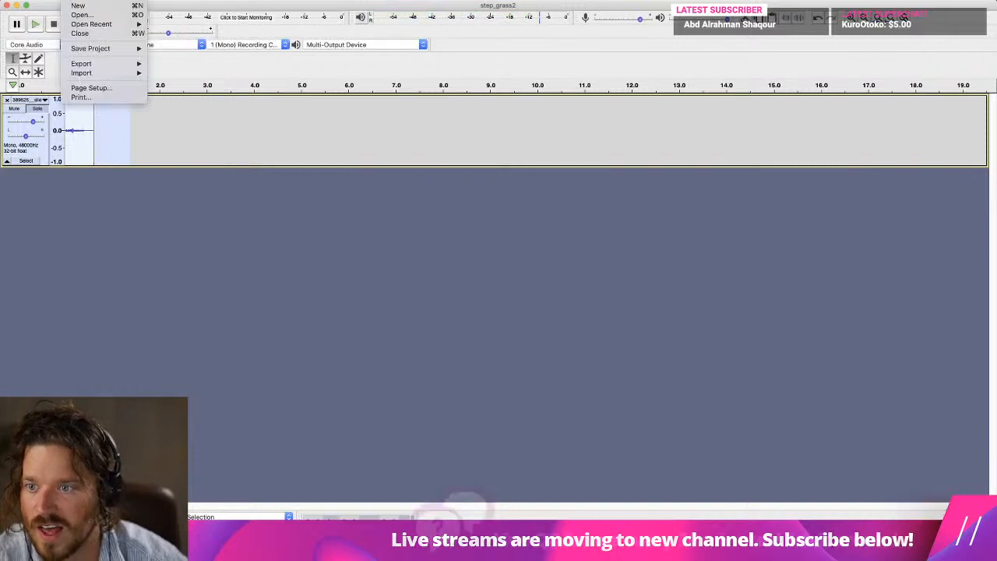
{"action": "left_click", "coordinate": [76, 129]}
{"action": "left_click", "coordinate": [76, 130]}
{"action": "key", "text": "Delete"}
{"action": "left_click_drag", "start_coordinate": [82, 130], "coordinate": [72, 130]}
{"action": "left_click", "coordinate": [308, 0]}
{"action": "mouse_move", "coordinate": [277, 0]}
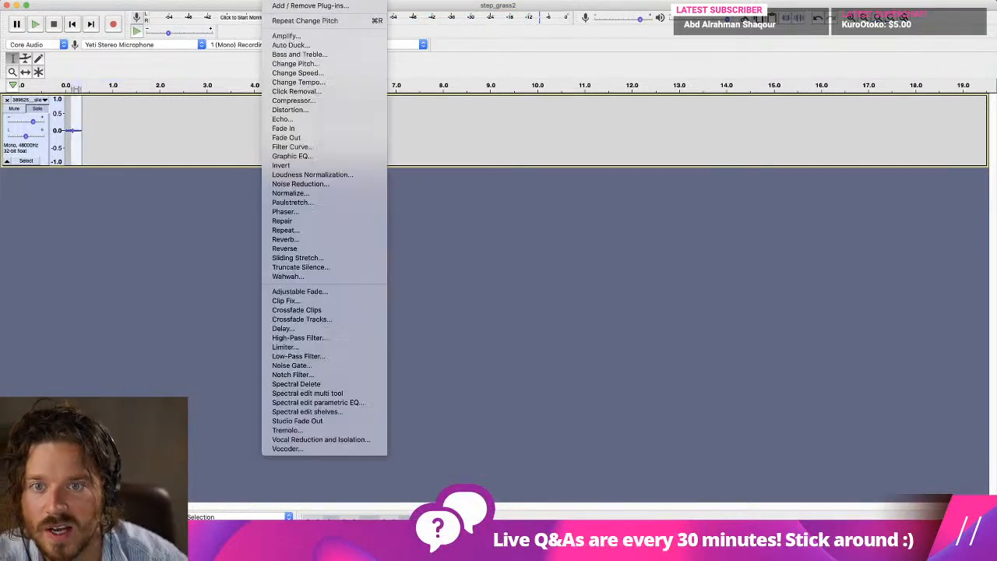
{"action": "left_click", "coordinate": [312, 138]}
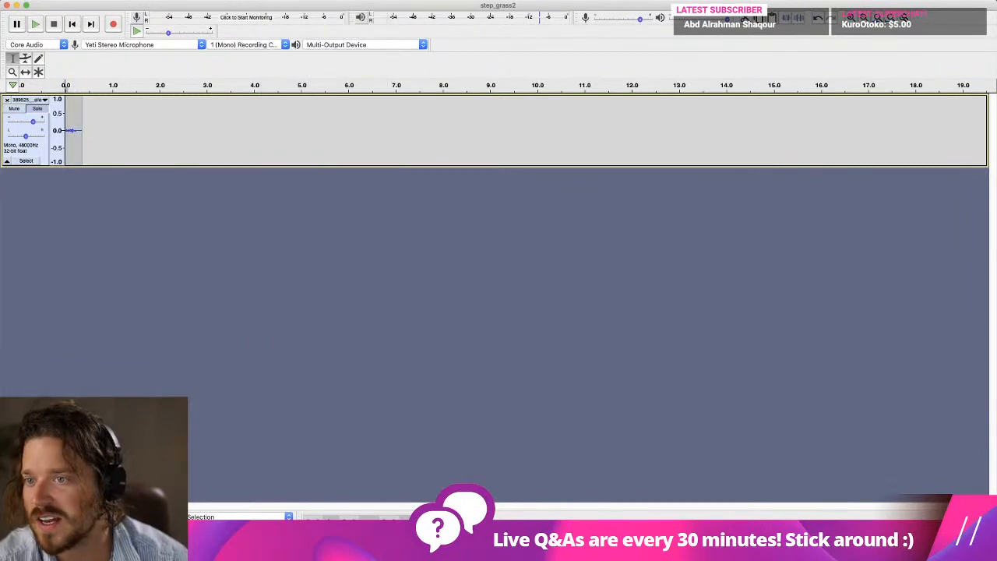
Export the audio as step_grass4.wav in the Sounds folder, replacing the existing file and leaving the metadata tags empty.
{"action": "left_click", "coordinate": [76, 0]}
{"action": "mouse_move", "coordinate": [101, 66]}
{"action": "left_click", "coordinate": [213, 75]}
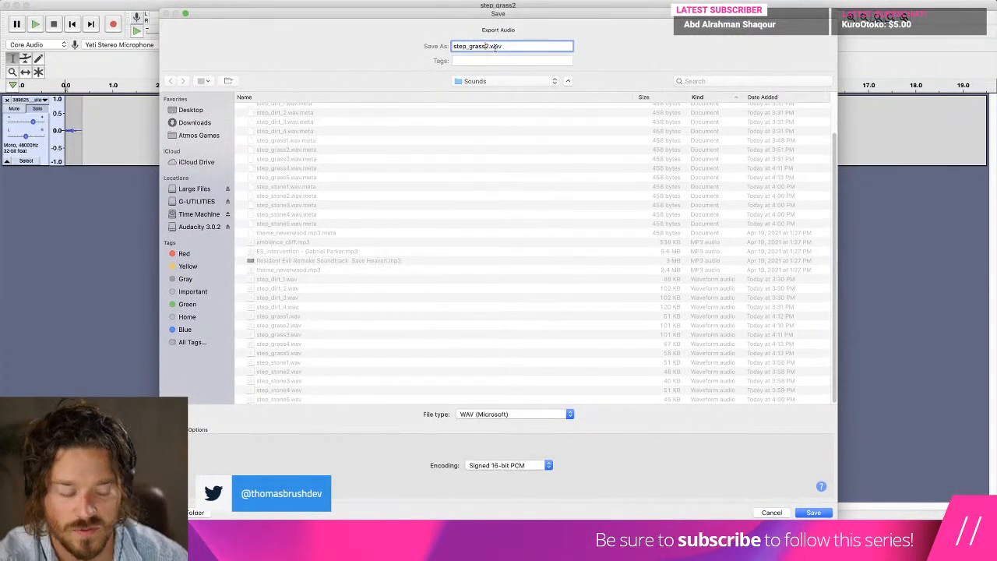
{"action": "key", "text": "Return"}
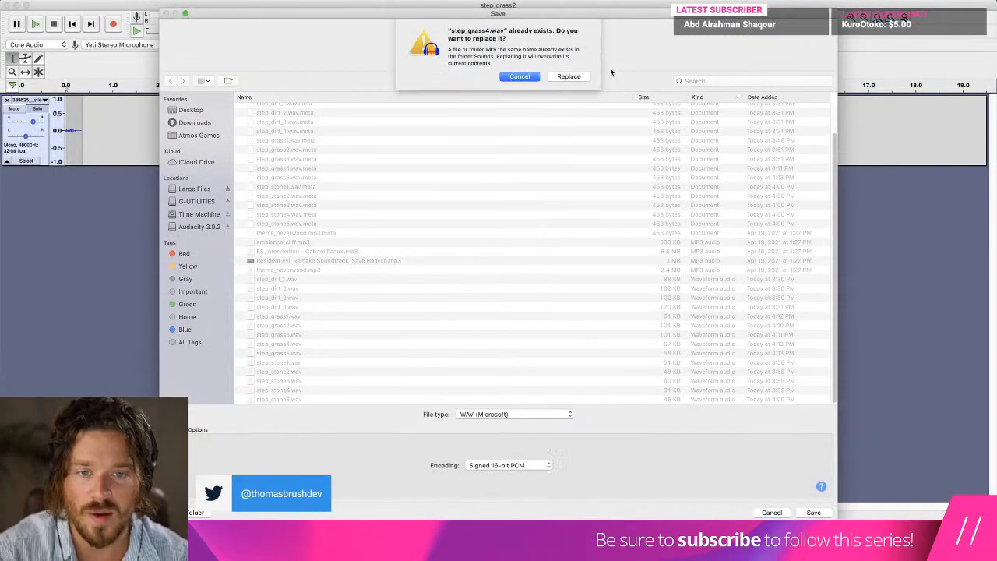
{"action": "left_click", "coordinate": [569, 76]}
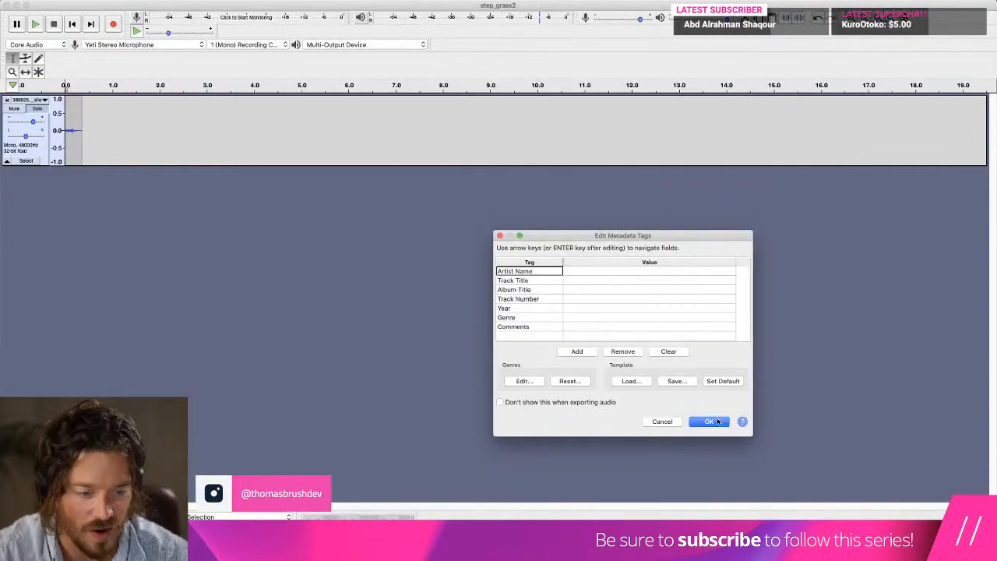
{"action": "left_click", "coordinate": [709, 419]}
Switch back to Unity, preview the re-exported step_grass4 clip and clear the console.
{"action": "key", "text": "super+Tab"}
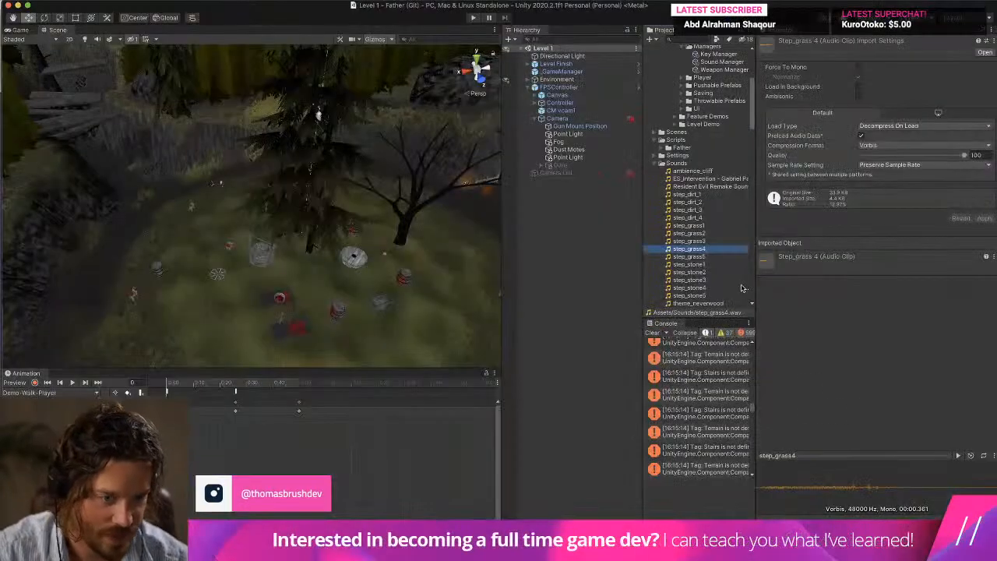
{"action": "left_click", "coordinate": [958, 456]}
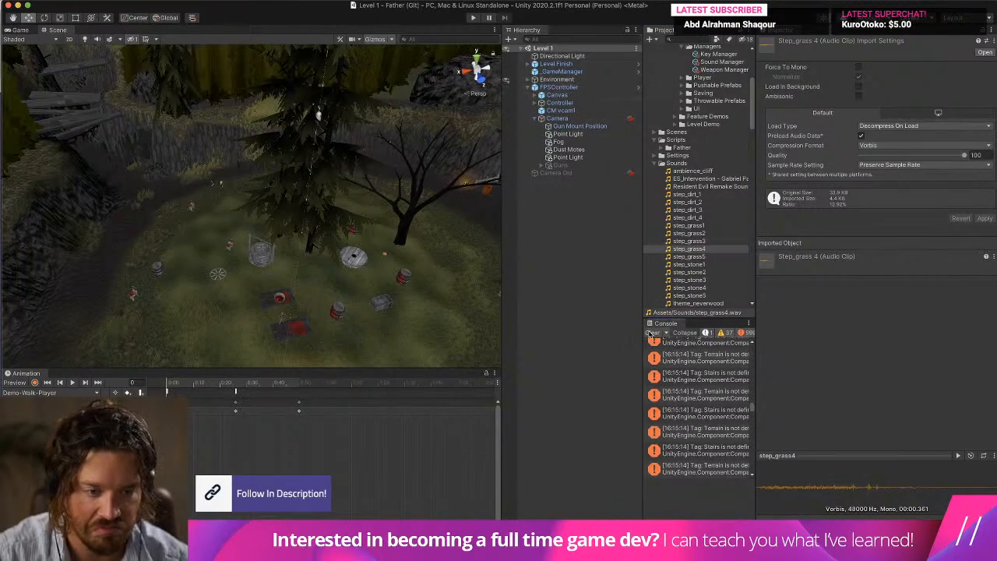
{"action": "left_click", "coordinate": [651, 333]}
Show the Sound Manager's footstep groups, play the level and walk across the grass to test the sounds.
{"action": "scroll", "coordinate": [706, 96], "scroll_direction": "up", "scroll_amount": 5}
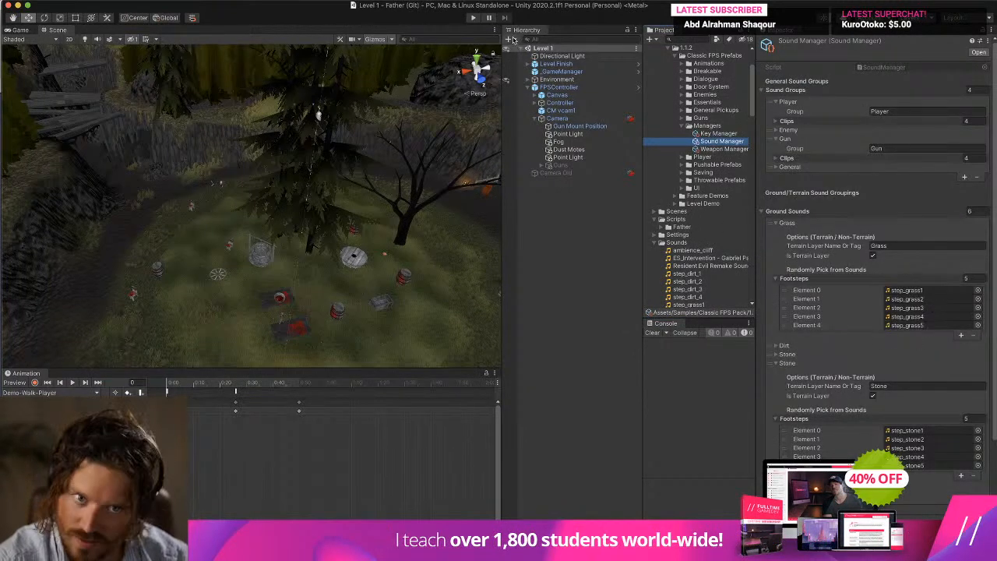
{"action": "left_click", "coordinate": [472, 17]}
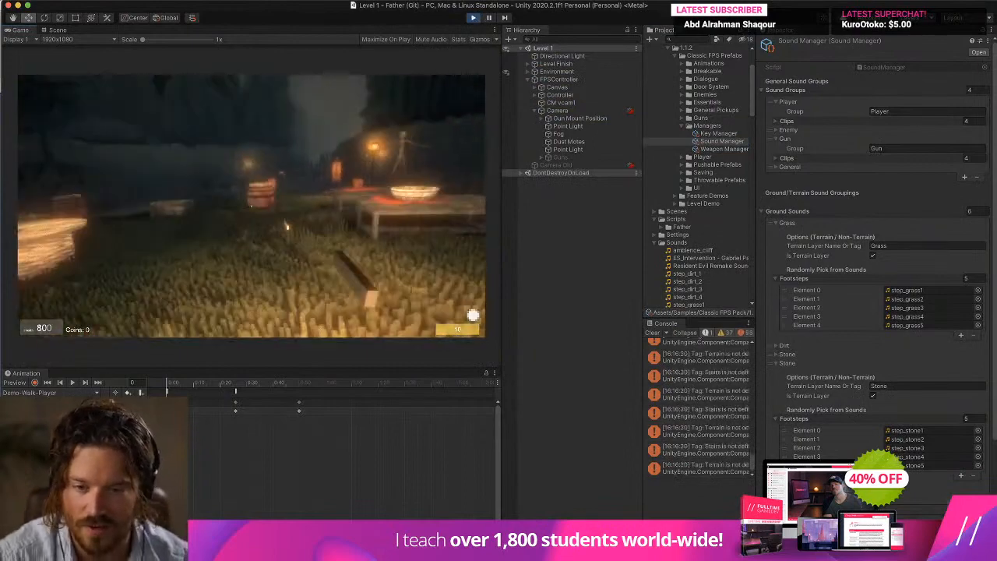
{"action": "key", "text": "w"}
{"action": "key", "text": "w"}
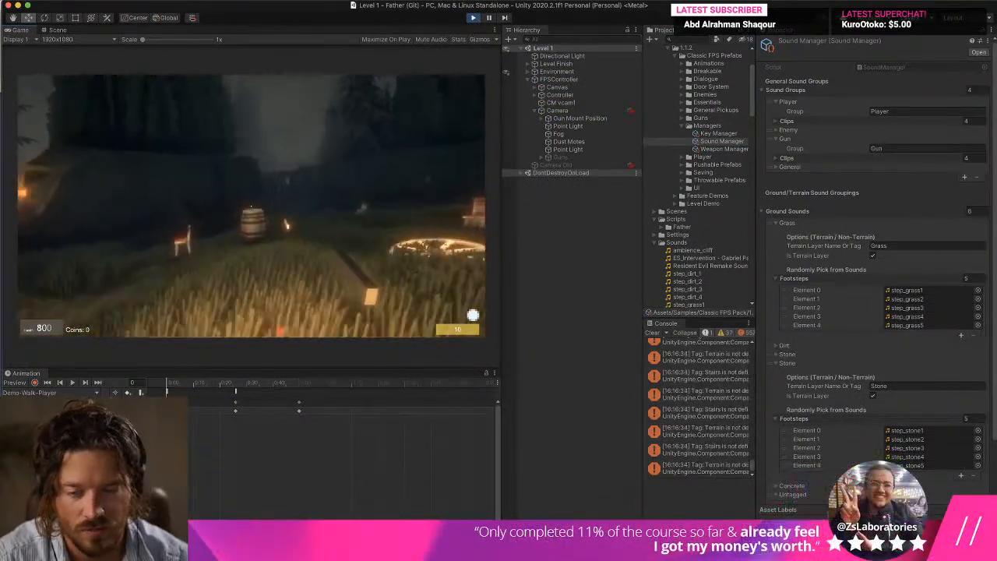
{"action": "key", "text": "w"}
{"action": "key", "text": "w"}
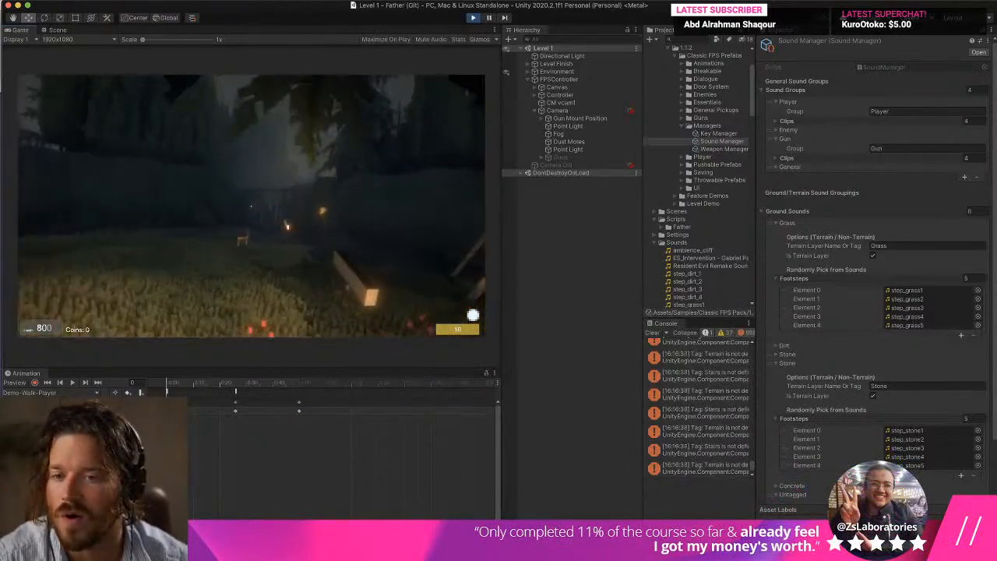
{"action": "key", "text": "w"}
{"action": "key", "text": "super+p"}
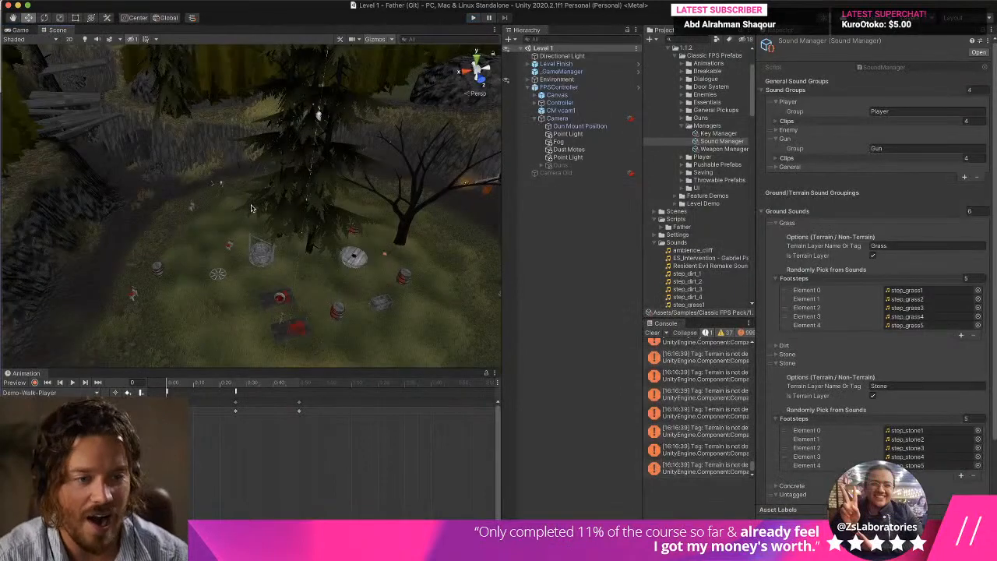
Set all step clips from step_dirt_1 to step_stone5 to Compressed In Memory with Vorbis quality 1, and apply the import settings.
{"action": "left_click", "coordinate": [927, 290]}
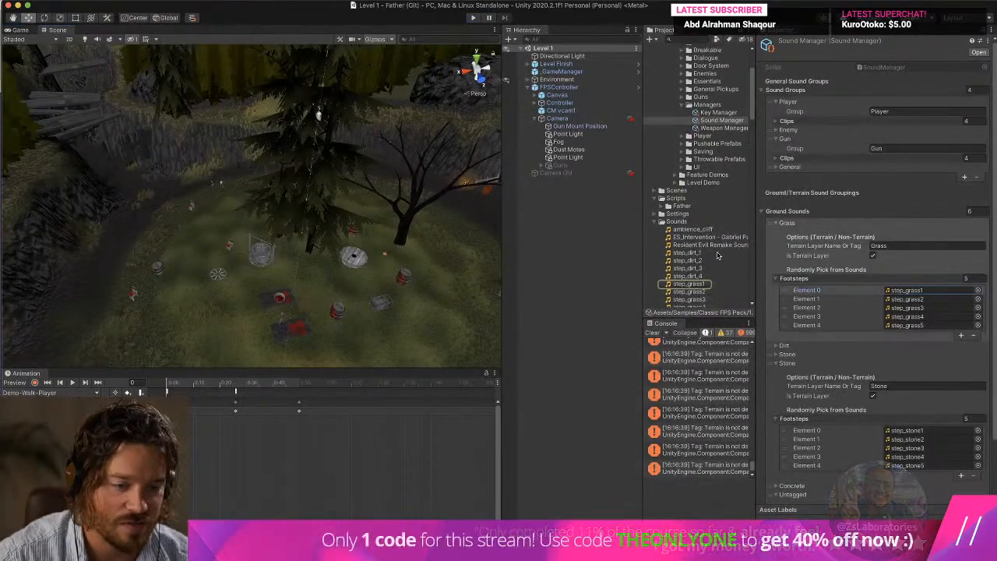
{"action": "scroll", "coordinate": [702, 269], "scroll_direction": "down", "scroll_amount": 2}
{"action": "scroll", "coordinate": [702, 270], "scroll_direction": "down", "scroll_amount": 1}
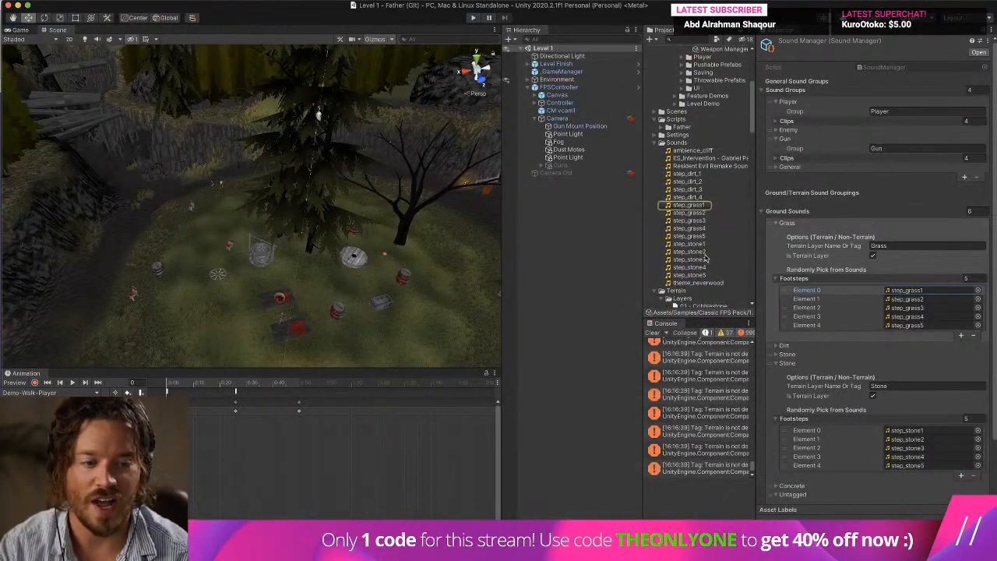
{"action": "left_click", "coordinate": [687, 173]}
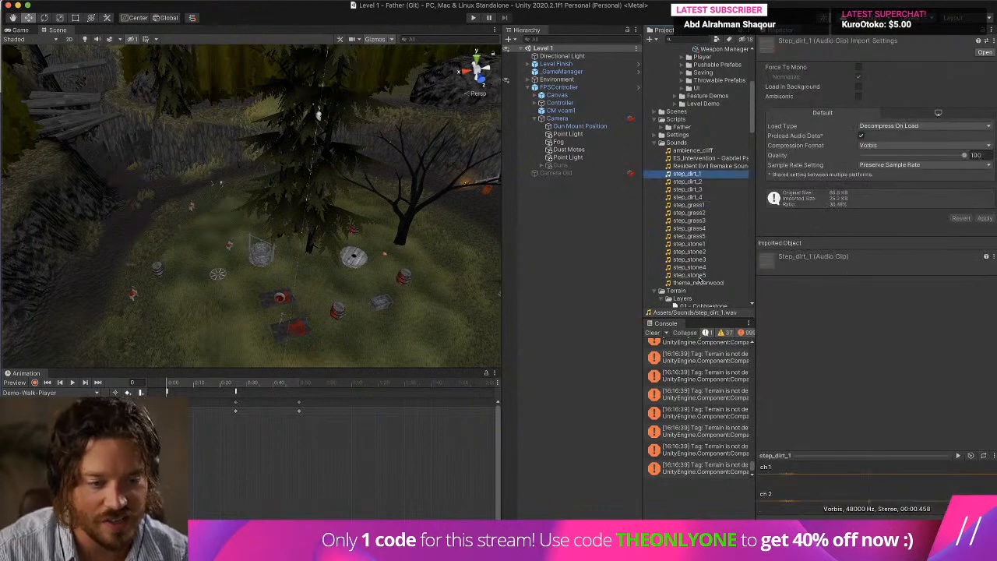
{"action": "left_click", "coordinate": [700, 277], "text": "shift"}
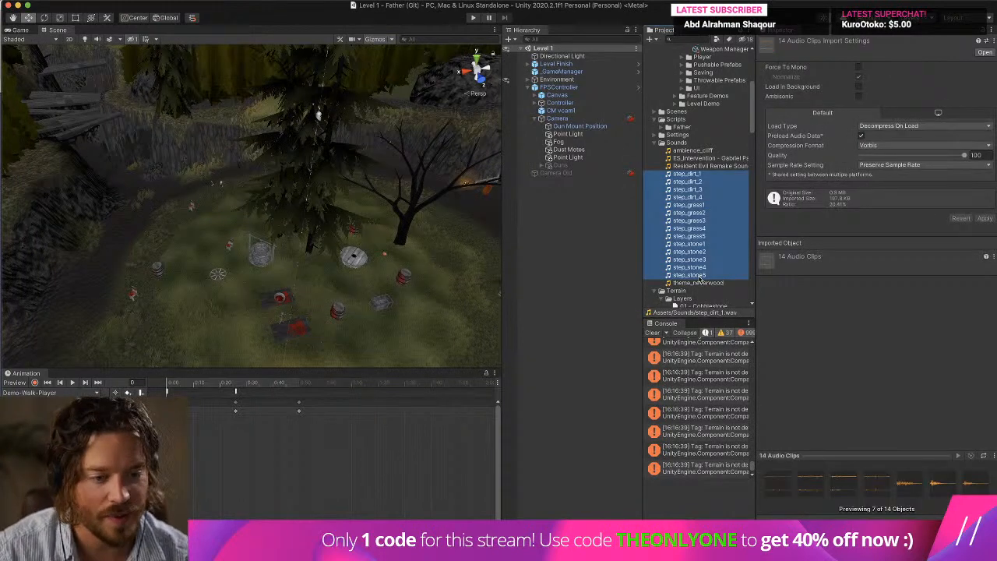
{"action": "left_click", "coordinate": [905, 126]}
{"action": "left_click", "coordinate": [907, 135]}
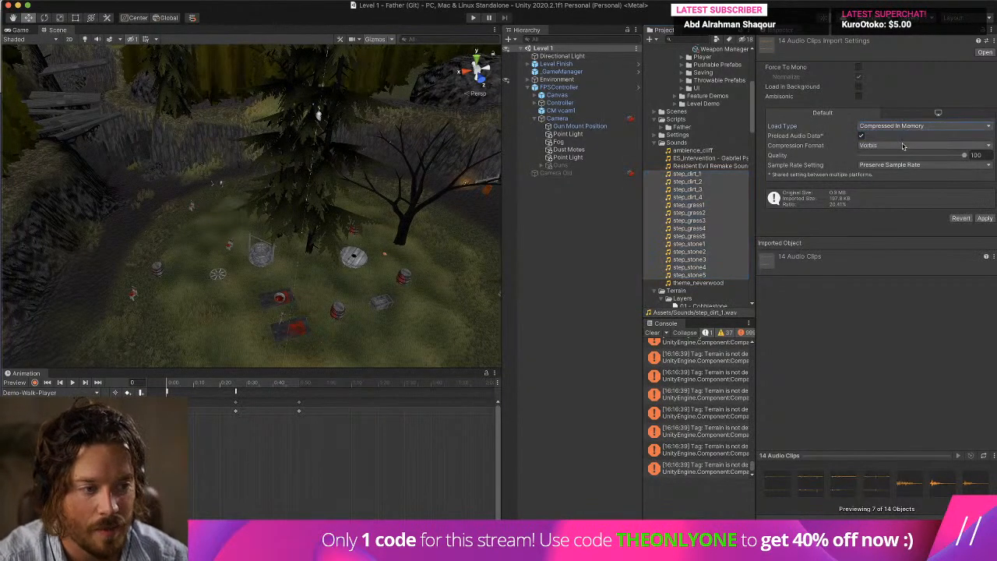
{"action": "left_click", "coordinate": [901, 146]}
{"action": "left_click", "coordinate": [901, 145]}
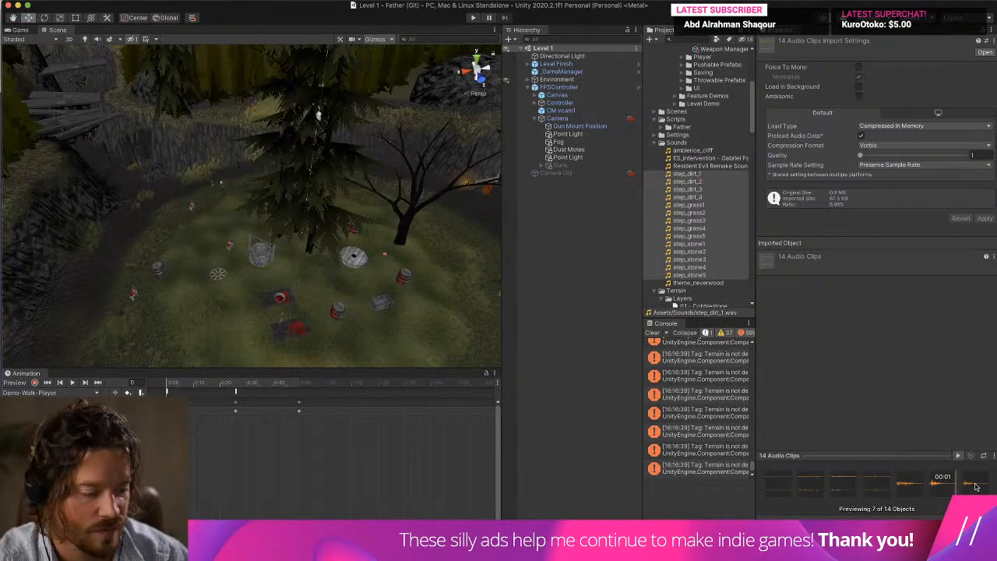
Override the sample rate of the selected step clips with 8,000 Hz and apply the import settings.
{"action": "left_click_drag", "start_coordinate": [970, 484], "coordinate": [897, 484]}
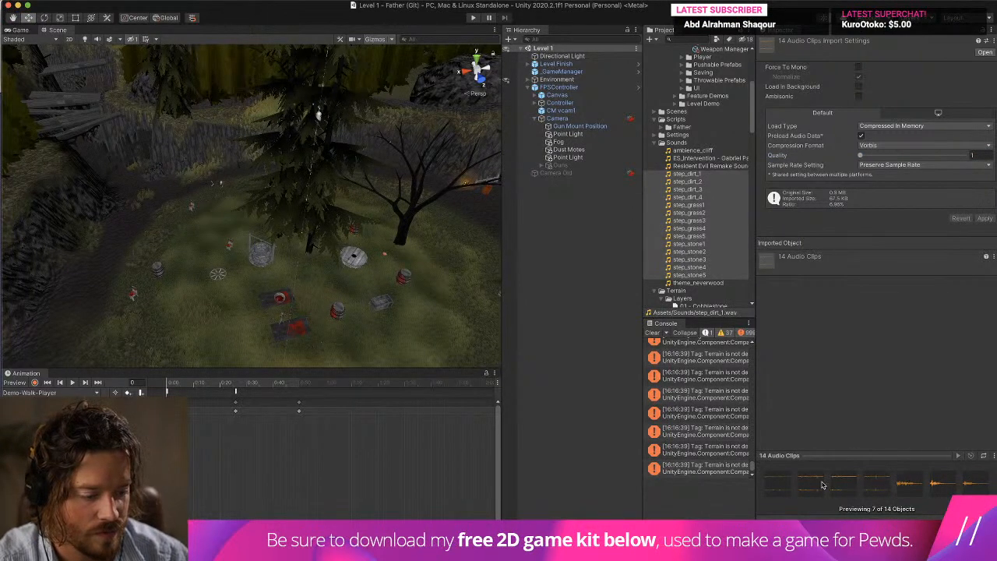
{"action": "left_click", "coordinate": [885, 166]}
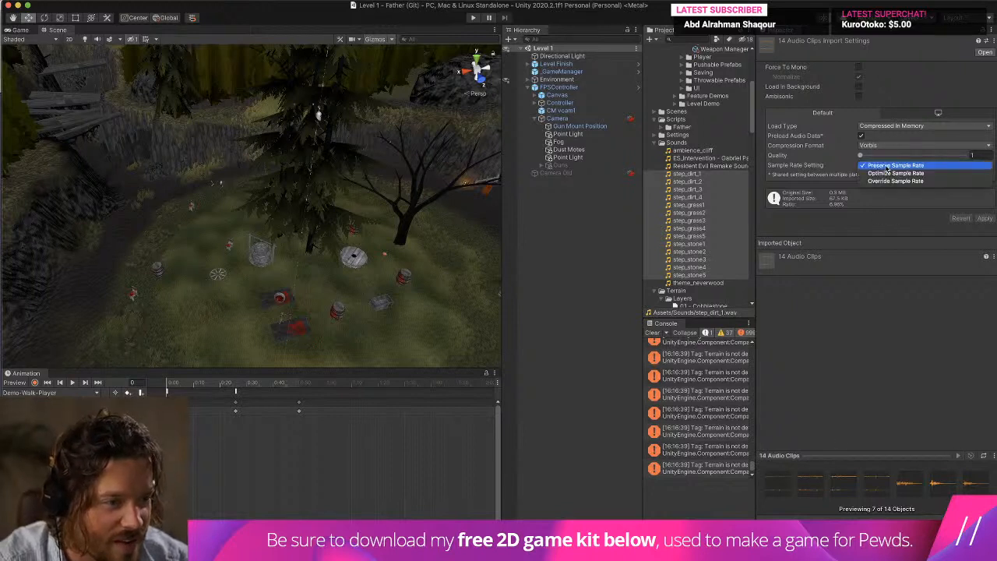
{"action": "left_click", "coordinate": [934, 180]}
{"action": "left_click", "coordinate": [902, 176]}
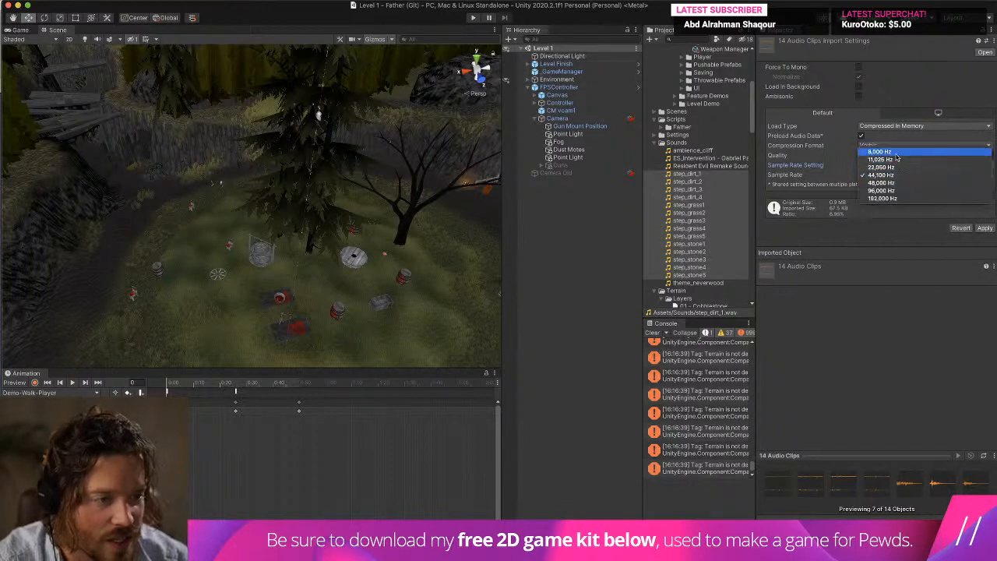
{"action": "left_click", "coordinate": [898, 153]}
{"action": "left_click", "coordinate": [984, 228]}
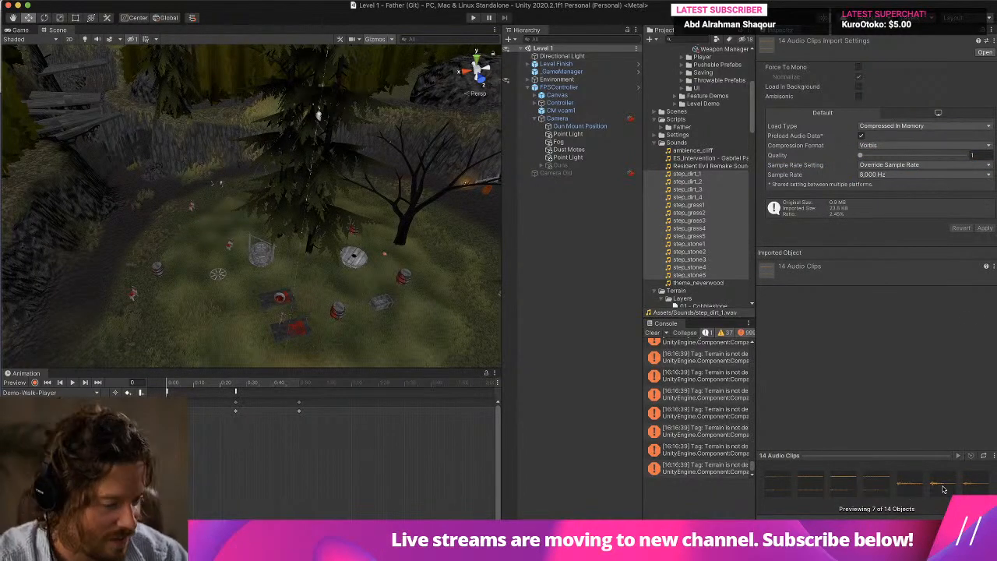
Change the overridden sample rate of the step clips to 22,050 Hz and apply the import settings.
{"action": "left_click", "coordinate": [897, 166]}
{"action": "left_click", "coordinate": [896, 167]}
{"action": "left_click", "coordinate": [889, 175]}
{"action": "left_click", "coordinate": [892, 192]}
{"action": "left_click", "coordinate": [984, 228]}
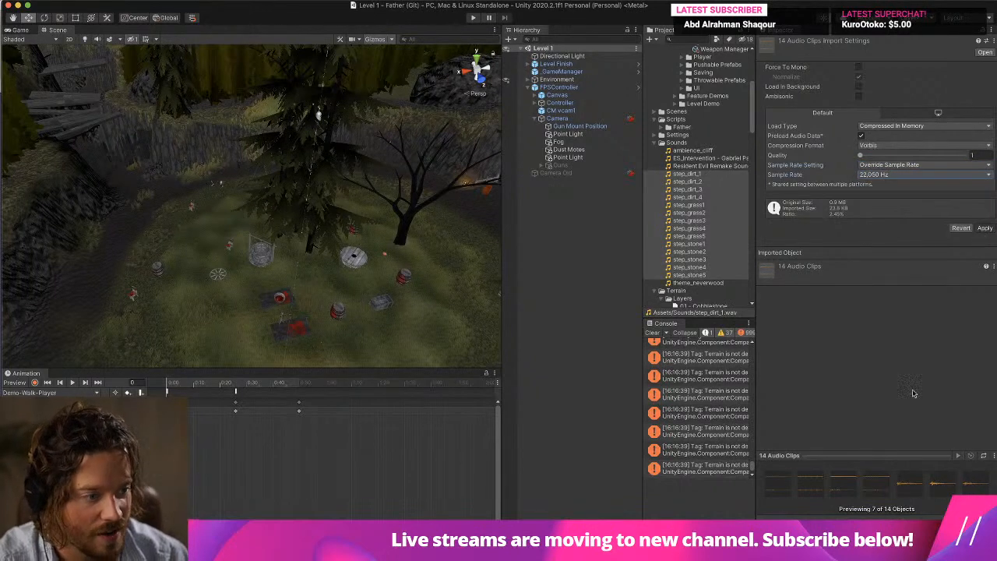
Play the level, walk across the grass to test the compressed footsteps, and stop the game.
{"action": "left_click", "coordinate": [472, 17]}
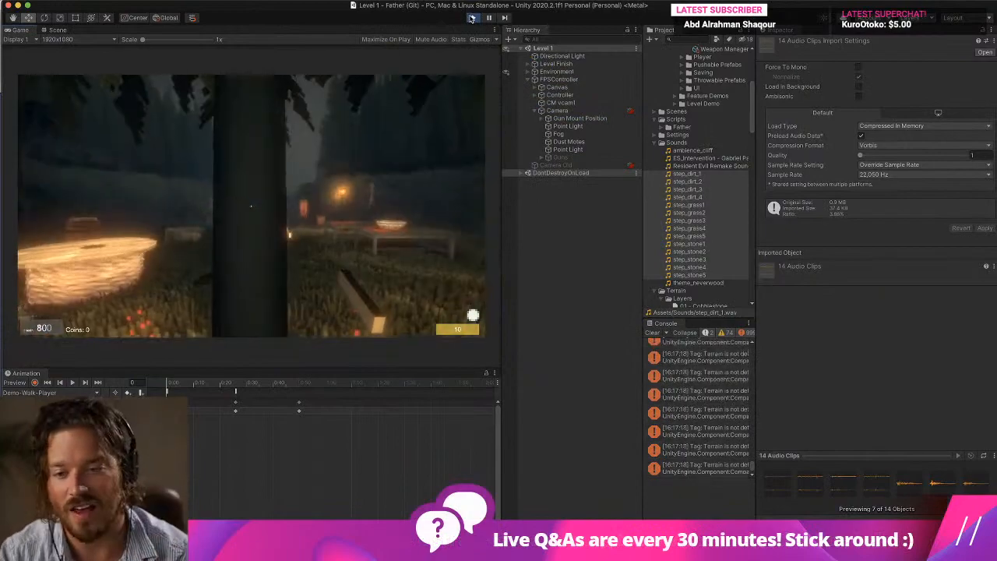
{"action": "key", "text": "w"}
{"action": "left_click", "coordinate": [244, 195]}
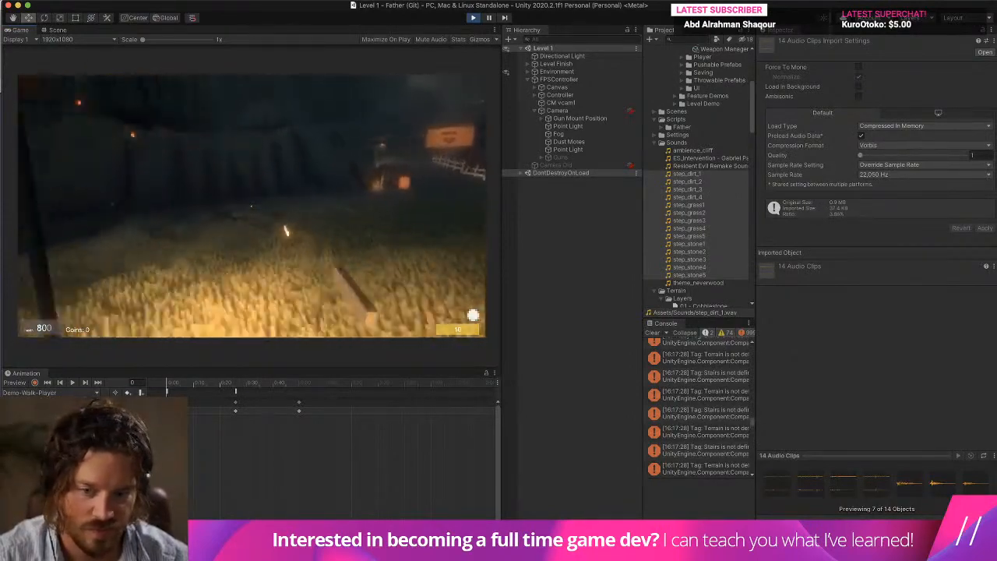
{"action": "key", "text": "super+p"}
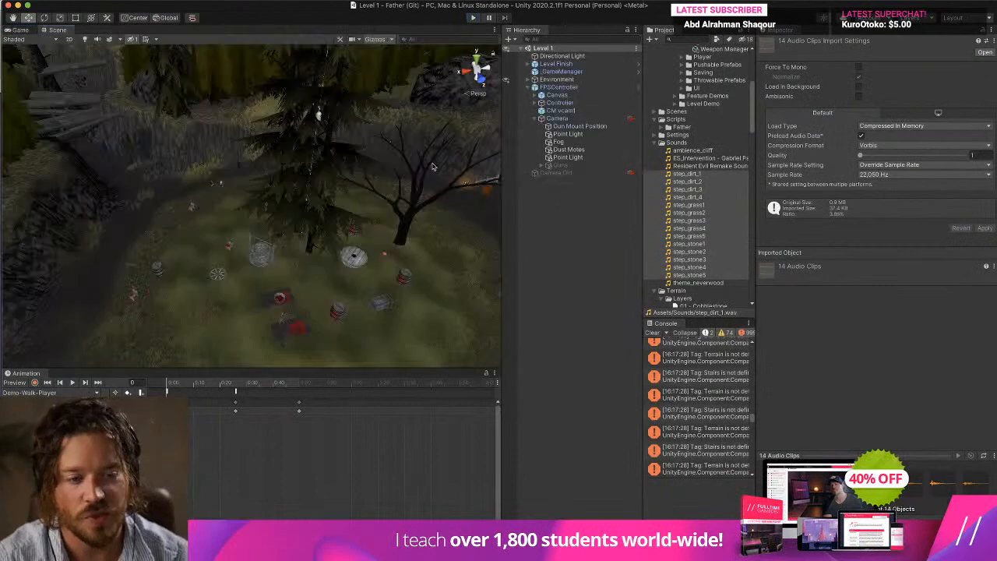
Select the clips step_grass1 to step_grass5 in the Sounds folder and reveal them in Finder.
{"action": "scroll", "coordinate": [750, 237], "scroll_direction": "down", "scroll_amount": 5}
{"action": "scroll", "coordinate": [724, 212], "scroll_direction": "up", "scroll_amount": 10}
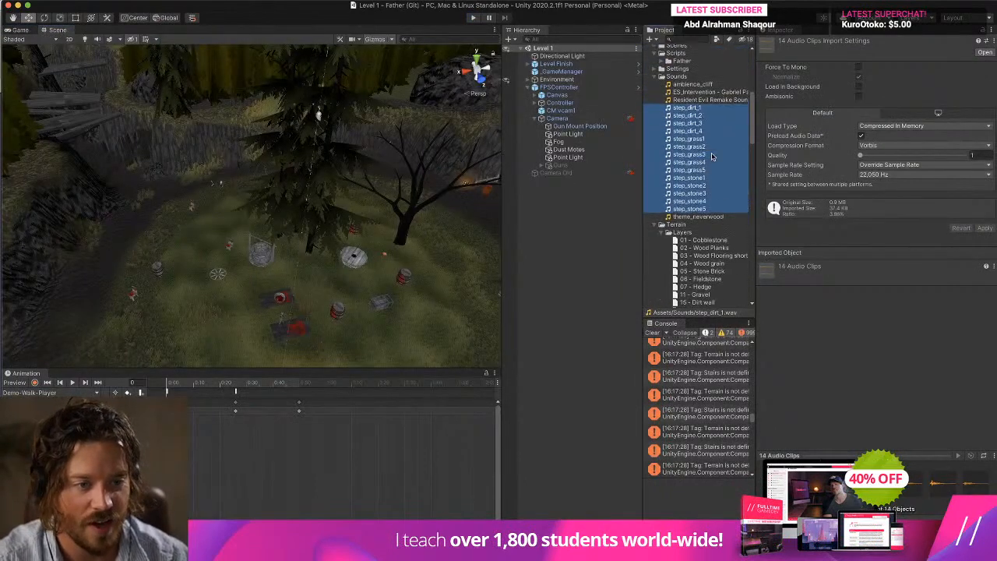
{"action": "left_click", "coordinate": [709, 138]}
{"action": "left_click", "coordinate": [707, 169], "text": "shift"}
{"action": "right_click", "coordinate": [708, 169]}
{"action": "left_click", "coordinate": [751, 191]}
Switch to Audacity, close the existing track and import the files step_grass1 to step_grass5 as separate tracks.
{"action": "key", "text": "super+Tab"}
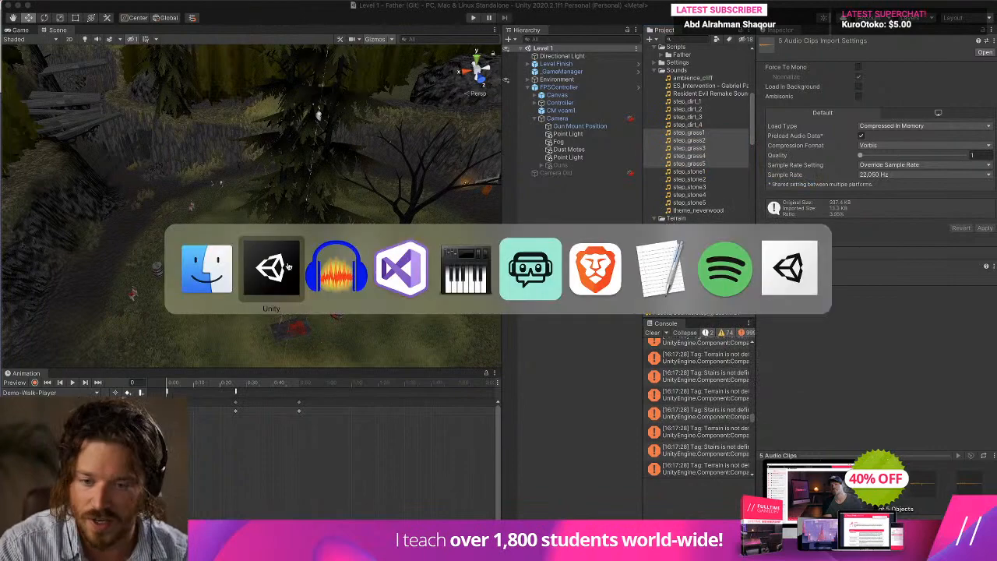
{"action": "left_click", "coordinate": [6, 99]}
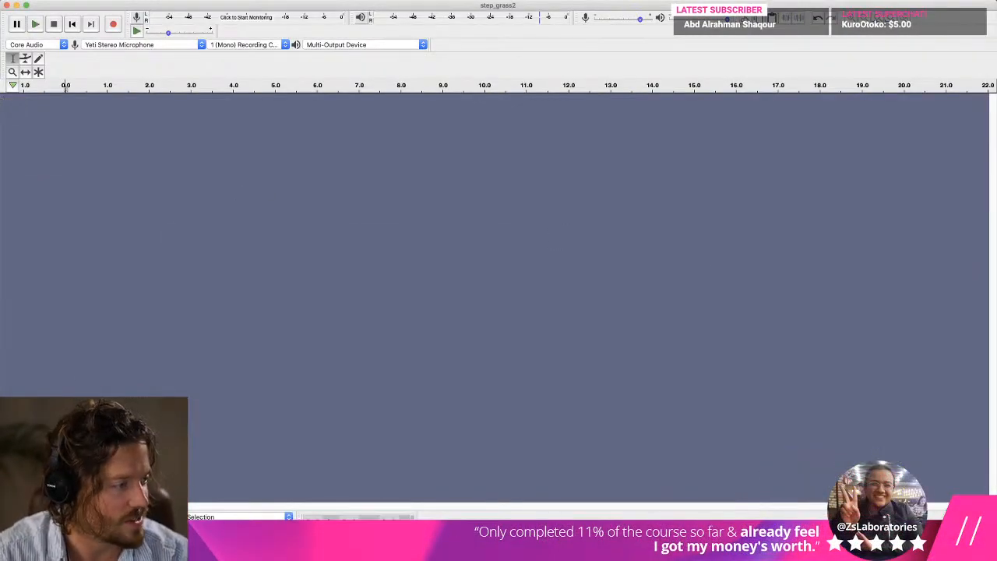
{"action": "left_click_drag", "start_coordinate": [996, 300], "coordinate": [417, 277]}
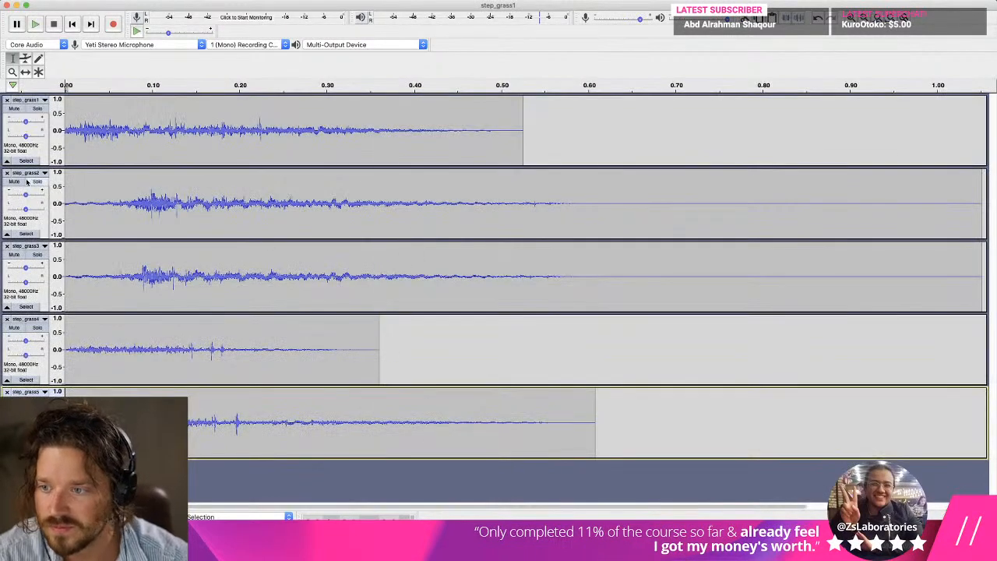
Solo the step_grass1 track, delete about its first 0.08 s and play the result.
{"action": "left_click", "coordinate": [17, 182]}
{"action": "left_click", "coordinate": [17, 182]}
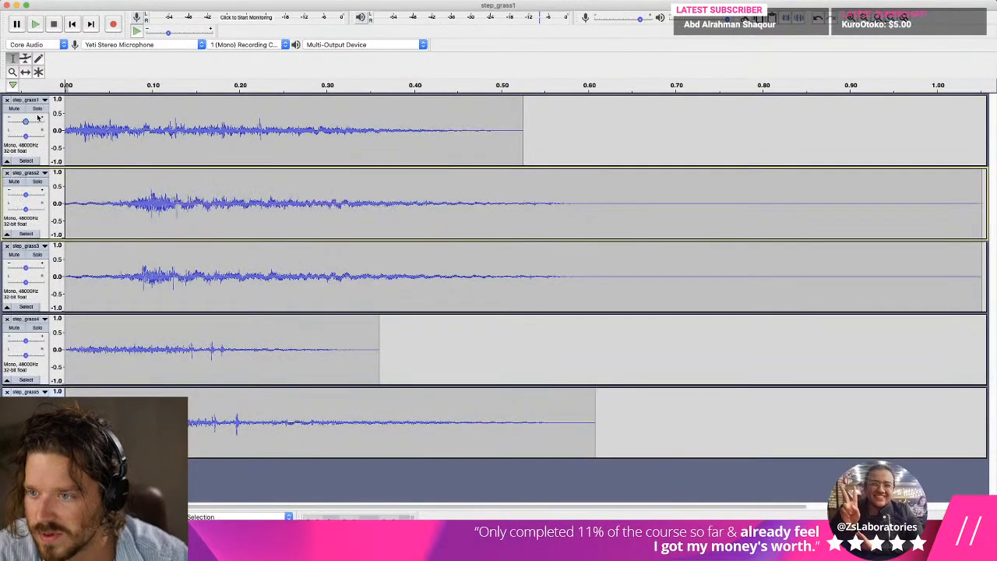
{"action": "left_click", "coordinate": [39, 101]}
{"action": "left_click", "coordinate": [118, 101]}
{"action": "left_click", "coordinate": [38, 109]}
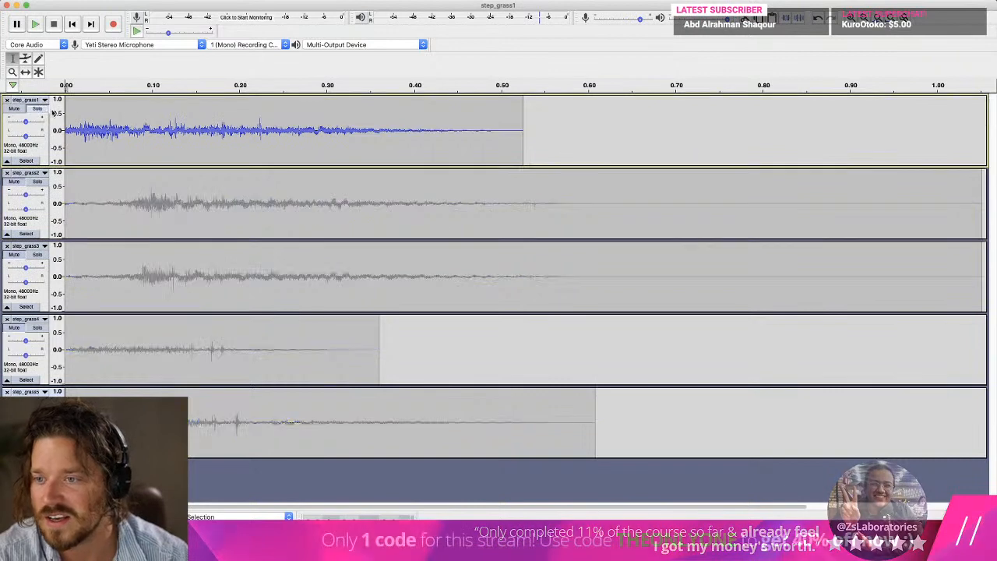
{"action": "left_click_drag", "start_coordinate": [139, 113], "coordinate": [2, 109]}
{"action": "key", "text": "Delete"}
{"action": "key", "text": "space"}
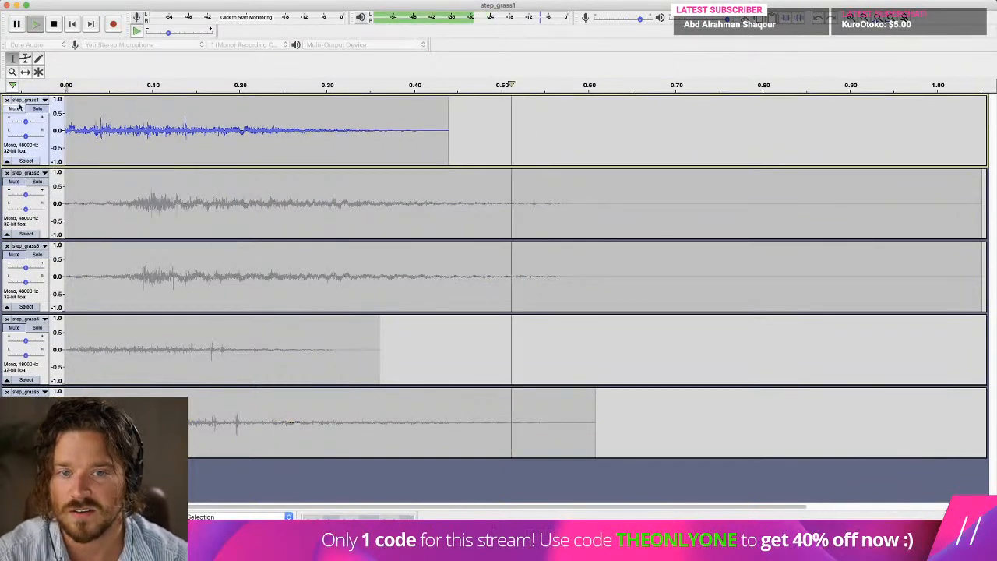
Delete about another 0.13 s from the start of step_grass1 and play it again.
{"action": "key", "text": "space"}
{"action": "key", "text": "space"}
{"action": "left_click_drag", "start_coordinate": [181, 118], "coordinate": [9, 120]}
{"action": "key", "text": "Delete"}
{"action": "key", "text": "space"}
Apply Fade In to about the first 0.02 s of step_grass1 and play the clip.
{"action": "left_click", "coordinate": [65, 2]}
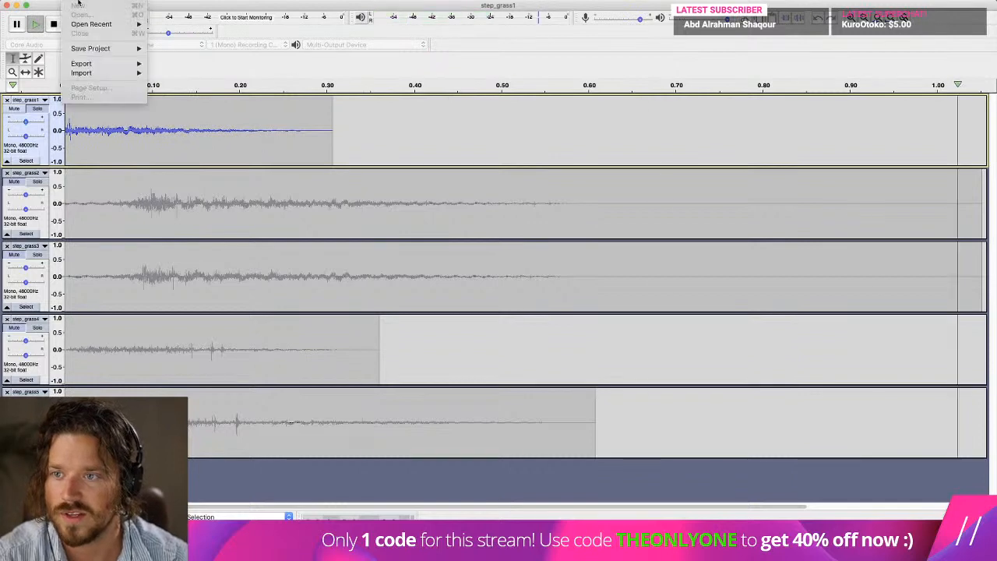
{"action": "left_click", "coordinate": [91, 82]}
{"action": "left_click_drag", "start_coordinate": [91, 109], "coordinate": [33, 101]}
{"action": "left_click", "coordinate": [131, 116]}
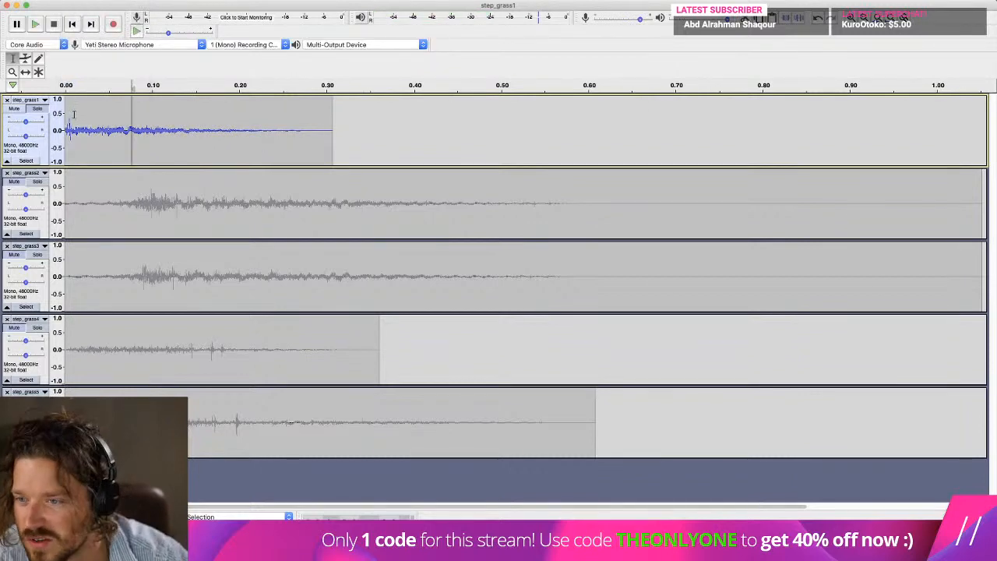
{"action": "left_click", "coordinate": [269, 2]}
{"action": "left_click", "coordinate": [311, 127]}
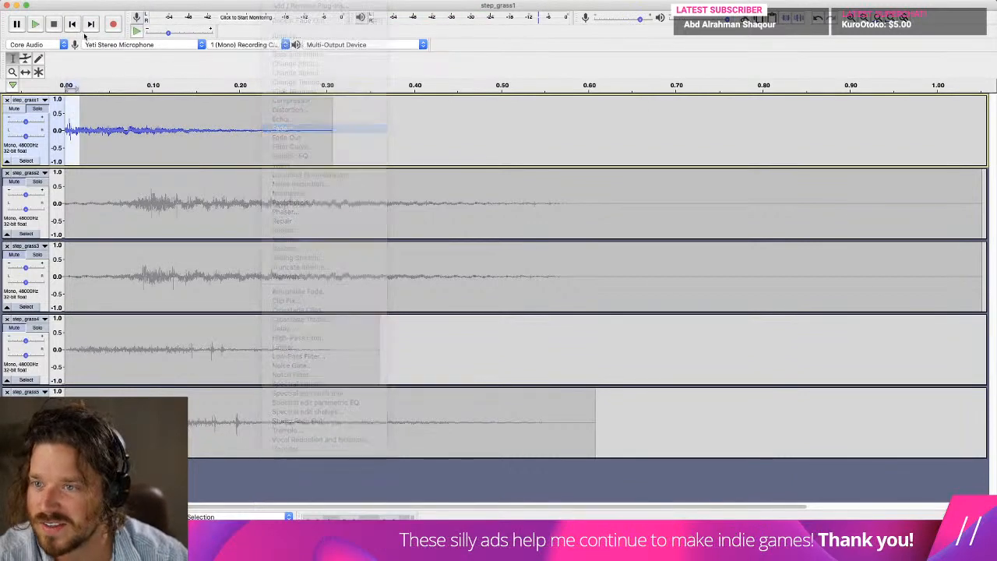
{"action": "key", "text": "space"}
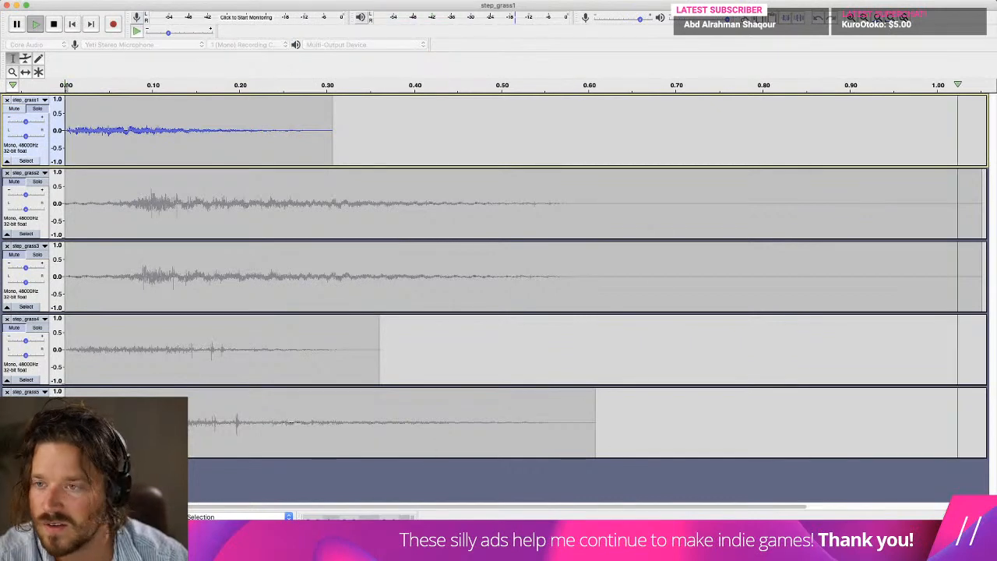
Export the soloed track as step_grass1.wav in the Sounds folder, replacing the existing file and leaving the metadata tags empty.
{"action": "left_click", "coordinate": [74, 2]}
{"action": "mouse_move", "coordinate": [92, 65]}
{"action": "left_click", "coordinate": [201, 73]}
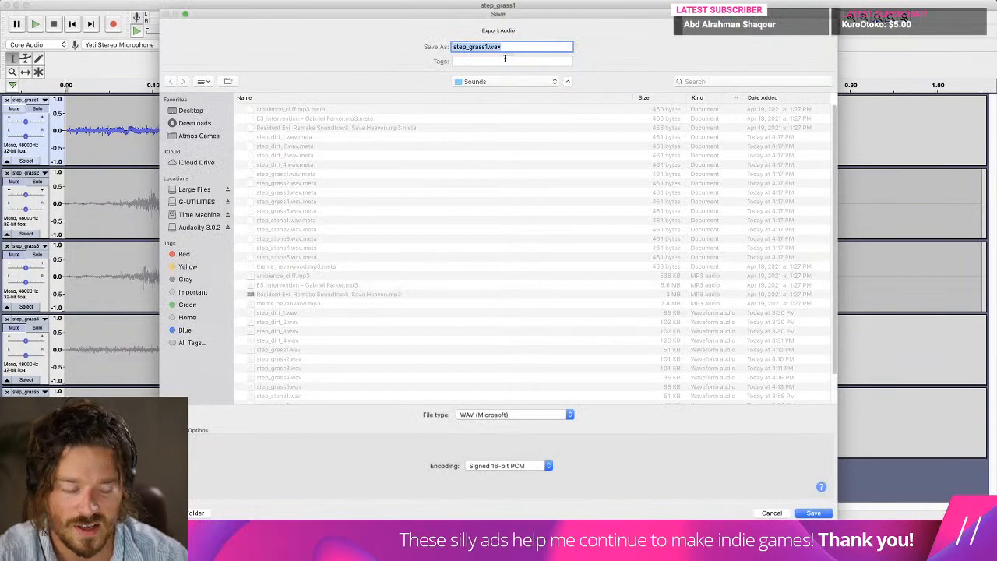
{"action": "key", "text": "Return"}
{"action": "left_click", "coordinate": [567, 77]}
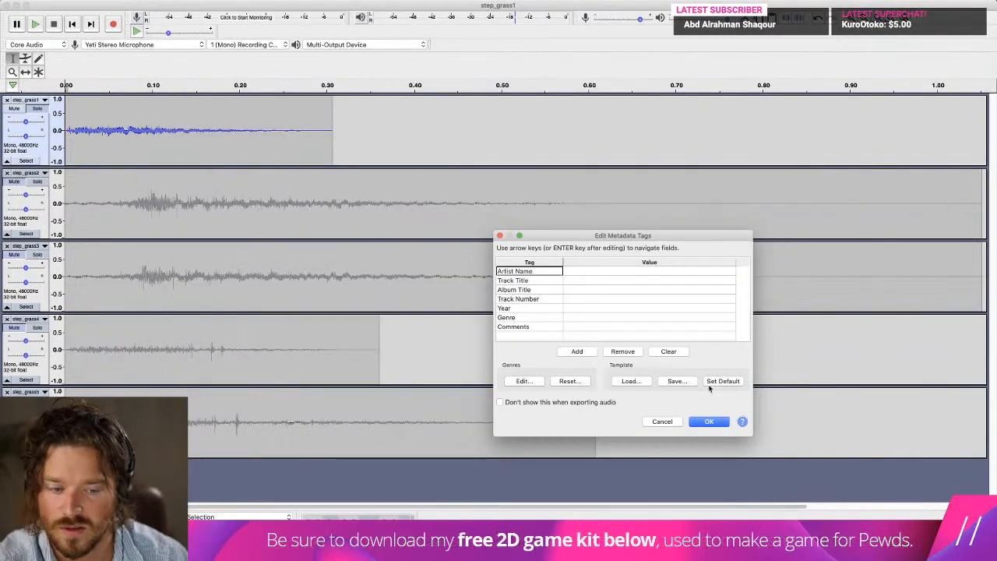
{"action": "left_click", "coordinate": [711, 421]}
Solo step_grass2 instead of step_grass1, delete about its first 0.1 s and play the result.
{"action": "left_click", "coordinate": [39, 110]}
{"action": "left_click", "coordinate": [37, 181]}
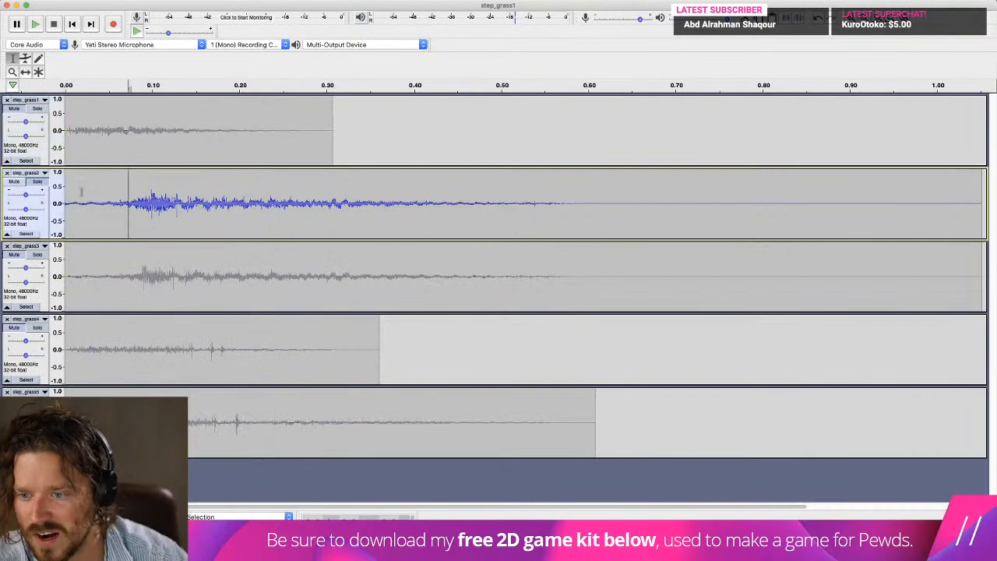
{"action": "left_click_drag", "start_coordinate": [128, 186], "coordinate": [81, 183]}
{"action": "left_click_drag", "start_coordinate": [149, 191], "coordinate": [63, 191]}
{"action": "key", "text": "Delete"}
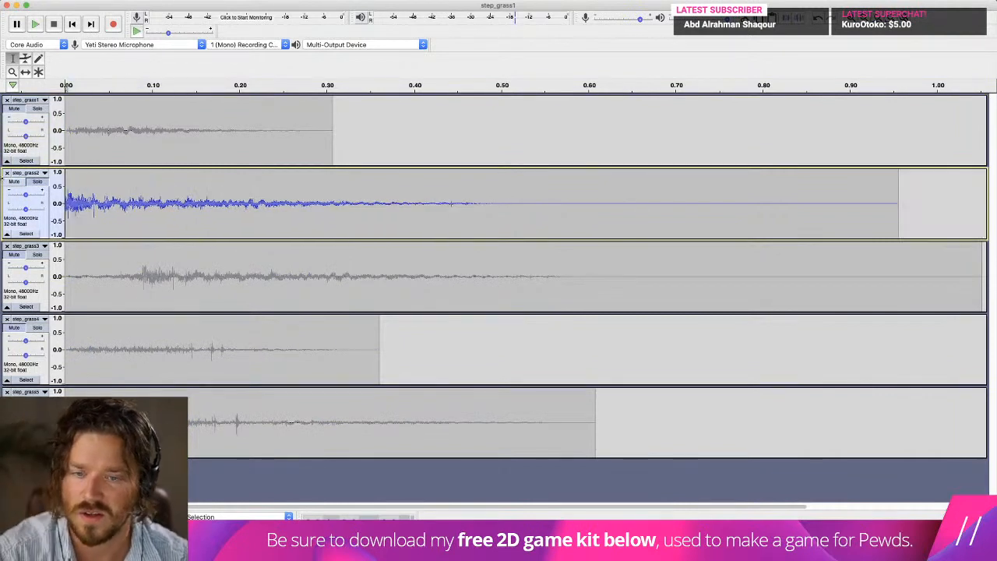
{"action": "key", "text": "space"}
{"action": "key", "text": "space"}
Cut the tail of step_grass2 at about 0.29 s, fade it out from about 0.06 s and slightly lower the track gain.
{"action": "left_click_drag", "start_coordinate": [924, 205], "coordinate": [119, 216]}
{"action": "key", "text": "Delete"}
{"action": "left_click", "coordinate": [274, 1]}
{"action": "left_click", "coordinate": [306, 139]}
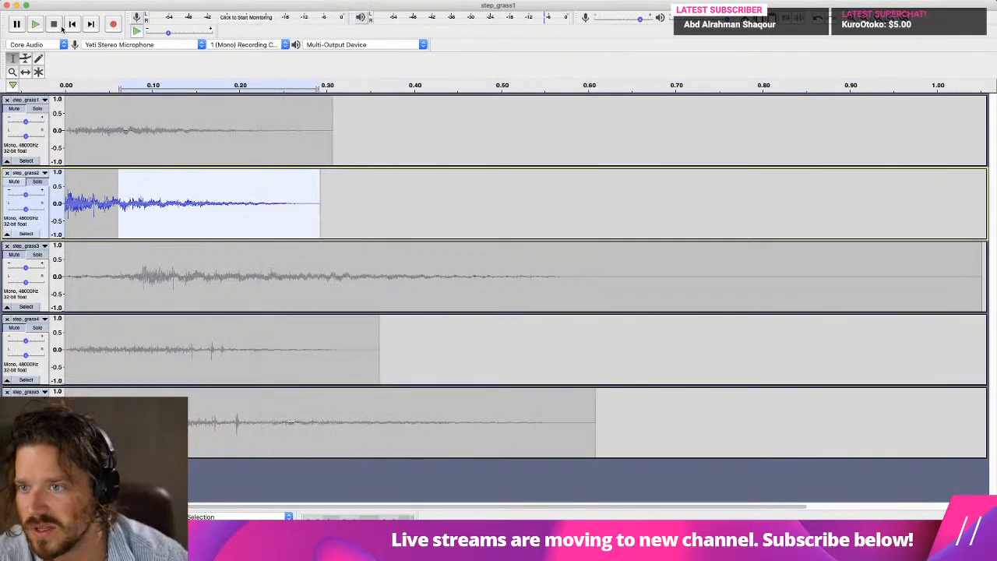
{"action": "left_click", "coordinate": [66, 28]}
{"action": "key", "text": "space"}
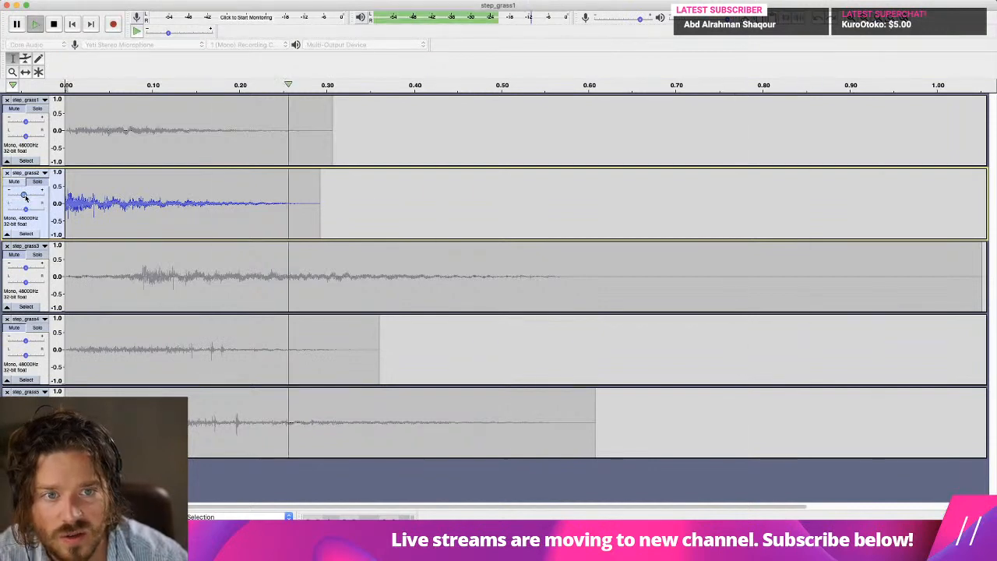
Apply Fade In to about the first 0.02 s of step_grass2, with step_grass1 included in the selection, and play the result.
{"action": "left_click", "coordinate": [74, 0]}
{"action": "left_click", "coordinate": [77, 169]}
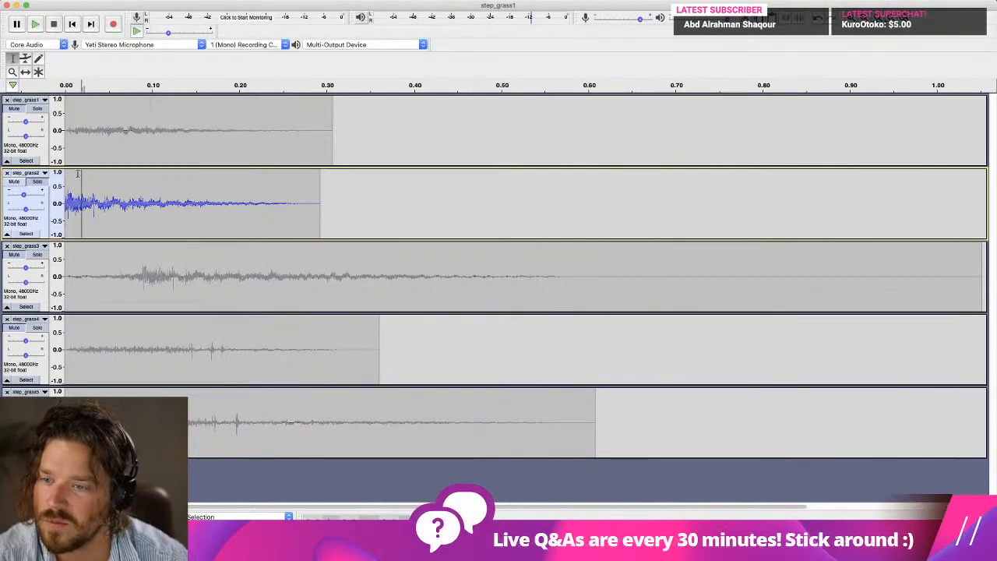
{"action": "left_click_drag", "start_coordinate": [81, 173], "coordinate": [27, 137]}
{"action": "left_click", "coordinate": [274, 1]}
{"action": "left_click", "coordinate": [285, 129]}
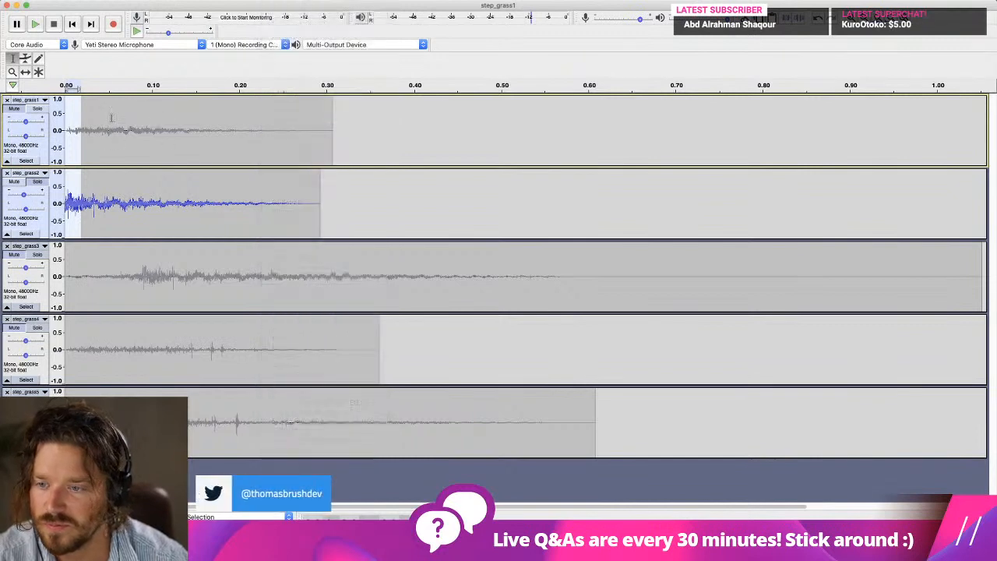
{"action": "left_click", "coordinate": [73, 24]}
{"action": "key", "text": "space"}
Export the soloed track as step_grass2.wav in the Sounds folder, replacing the existing file and leaving the metadata tags empty.
{"action": "left_click", "coordinate": [75, 1]}
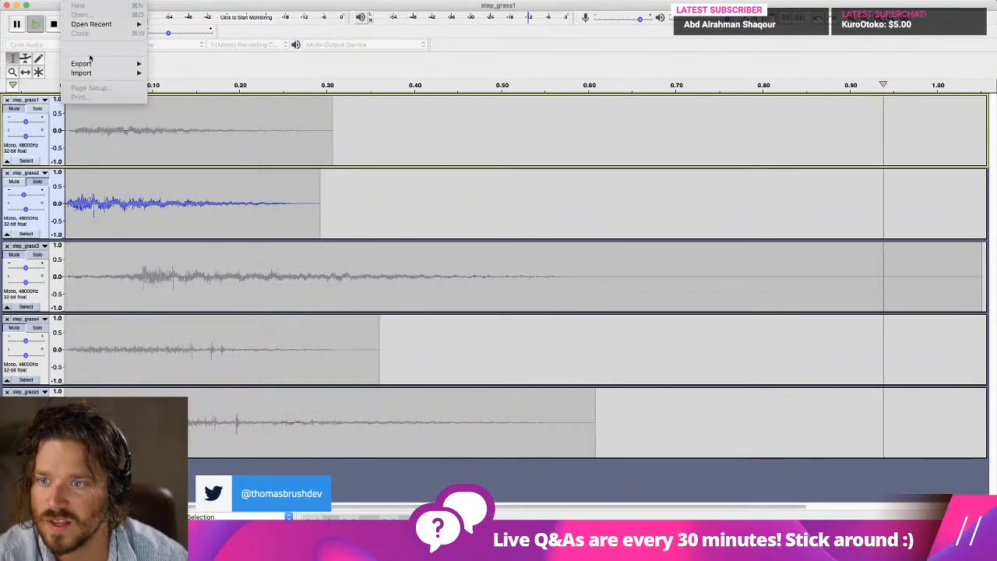
{"action": "mouse_move", "coordinate": [93, 63]}
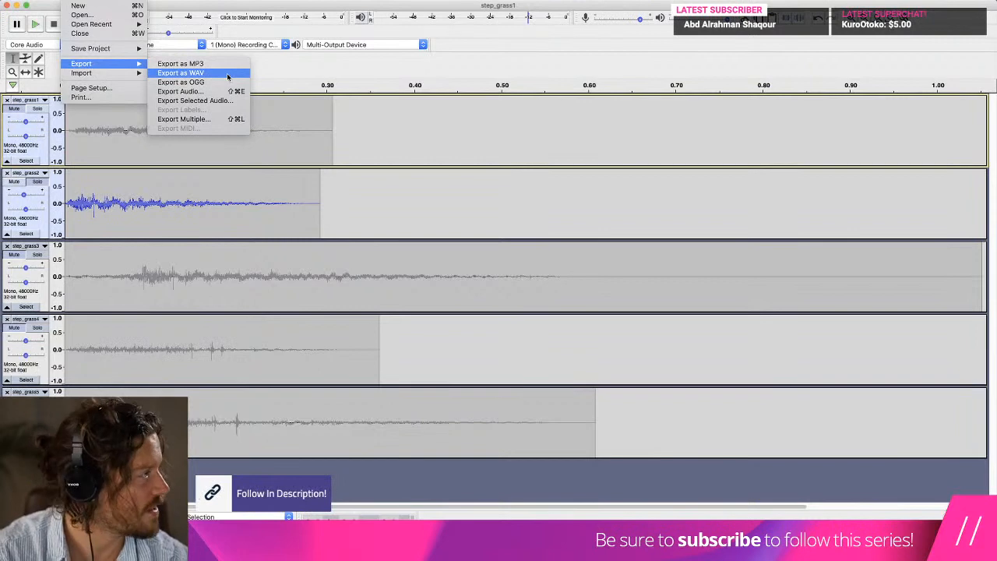
{"action": "left_click", "coordinate": [227, 73]}
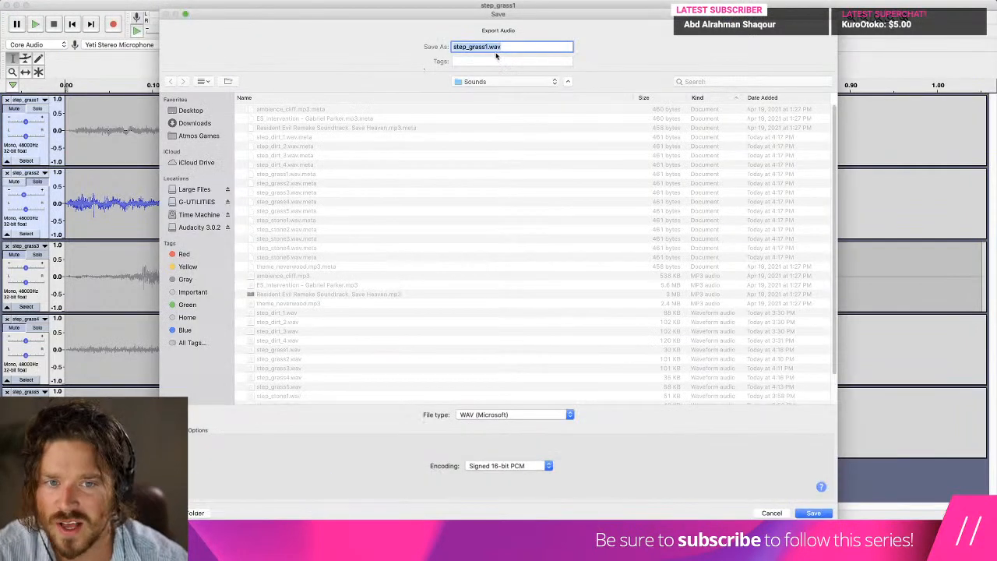
{"action": "left_click", "coordinate": [491, 47]}
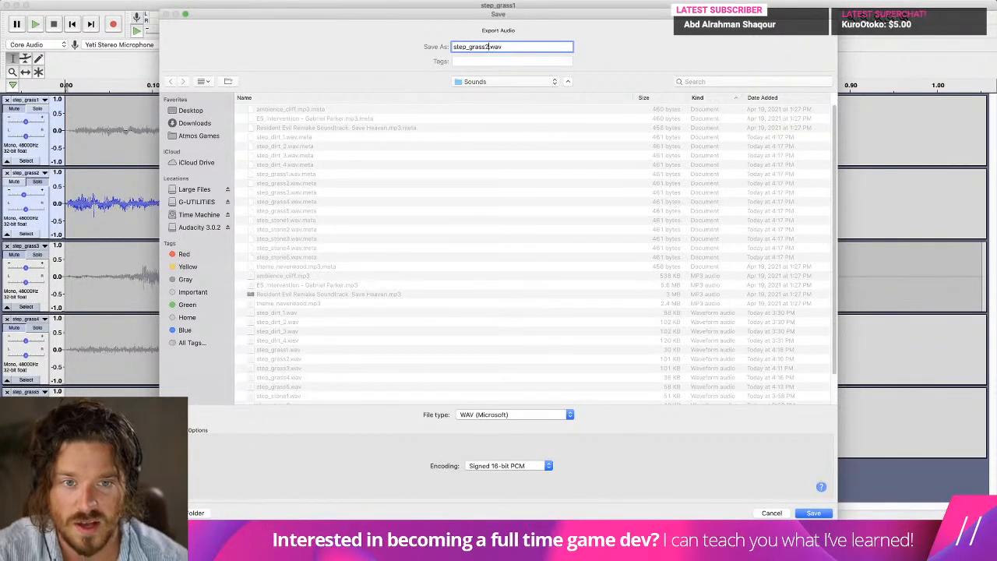
{"action": "key", "text": "Return"}
{"action": "left_click", "coordinate": [569, 77]}
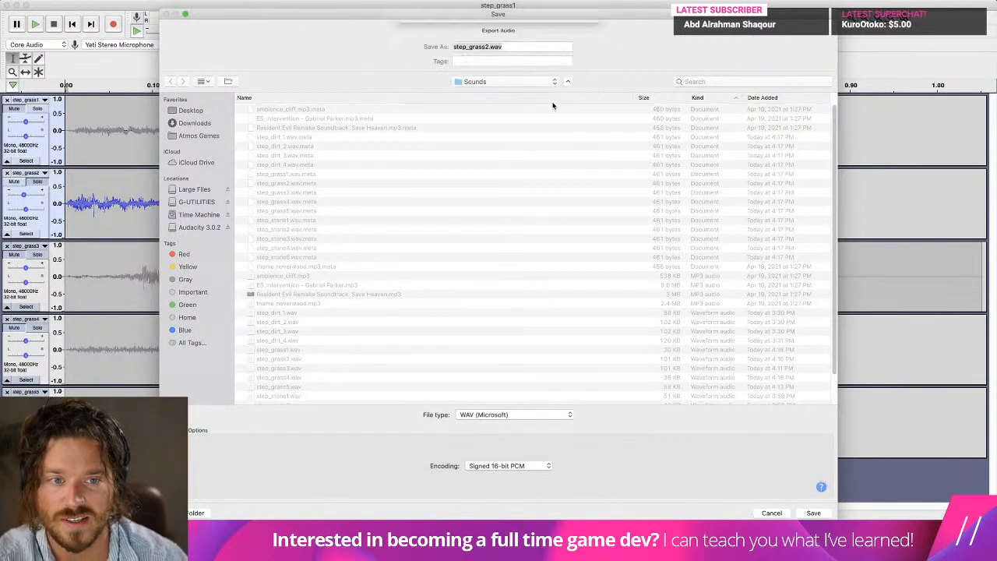
{"action": "key", "text": "Return"}
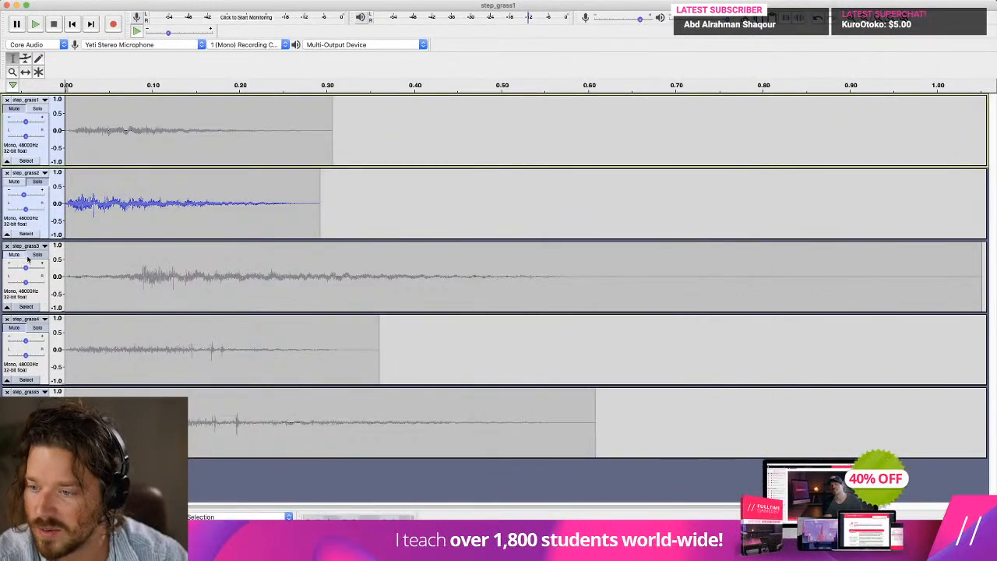
Solo step_grass3, delete about its first 0.09 s and play the result.
{"action": "left_click", "coordinate": [25, 260]}
{"action": "left_click_drag", "start_coordinate": [144, 282], "coordinate": [66, 280]}
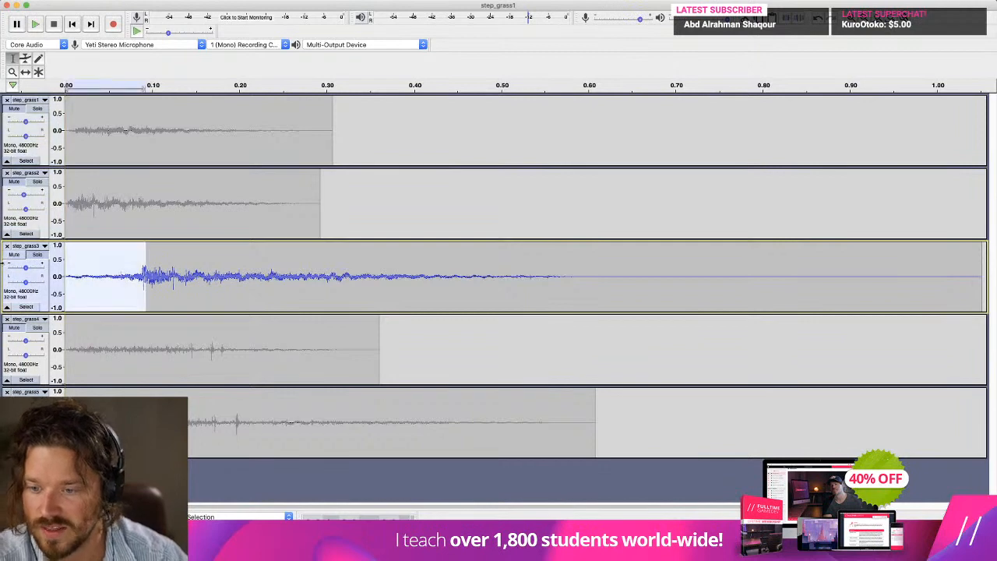
{"action": "key", "text": "Delete"}
{"action": "key", "text": "space"}
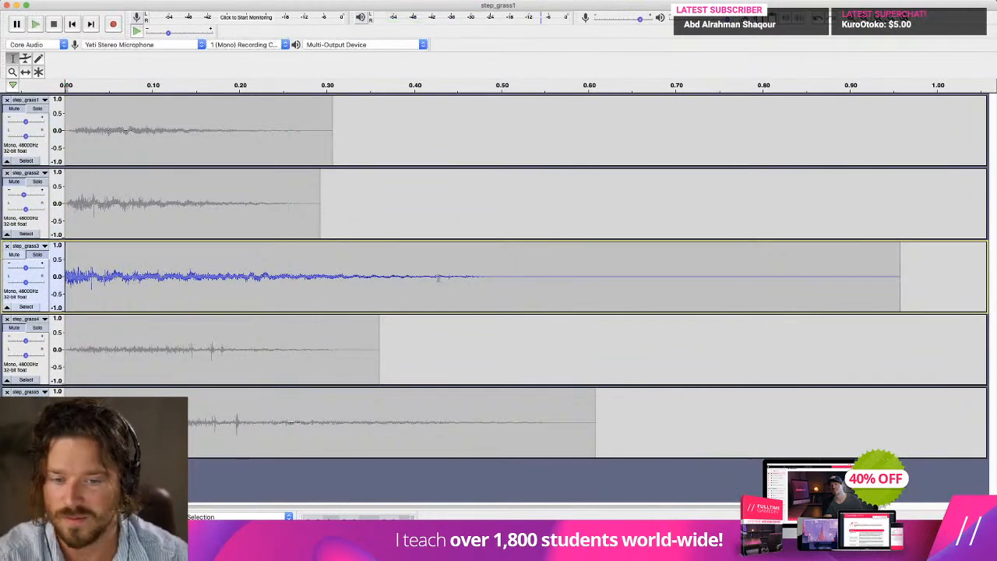
Cut the tail of step_grass3 at about 0.33 s, apply Fade Out to the whole remaining clip and play the result.
{"action": "left_click_drag", "start_coordinate": [924, 273], "coordinate": [62, 278]}
{"action": "left_click", "coordinate": [281, 0]}
{"action": "left_click", "coordinate": [316, 139]}
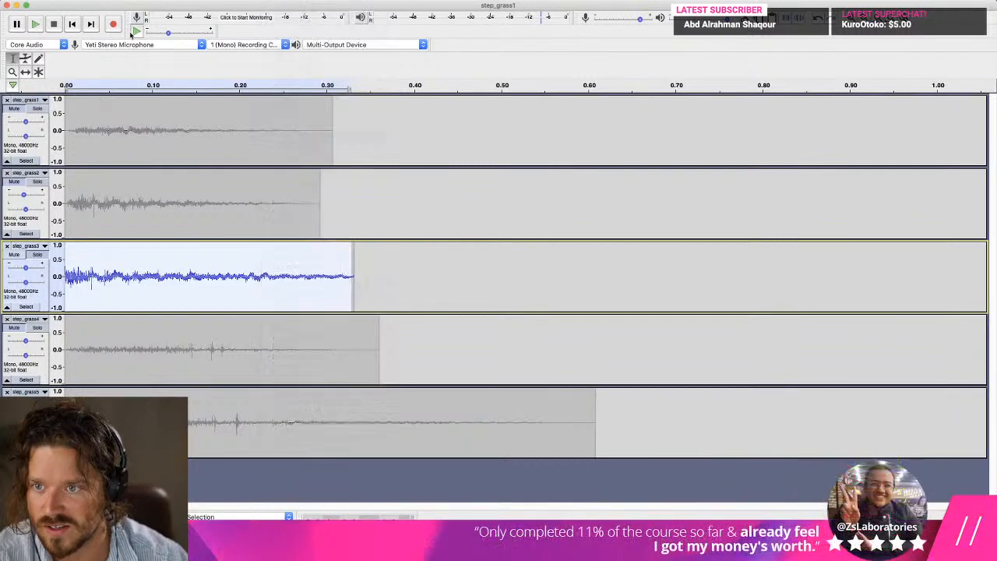
{"action": "left_click", "coordinate": [79, 24]}
{"action": "key", "text": "space"}
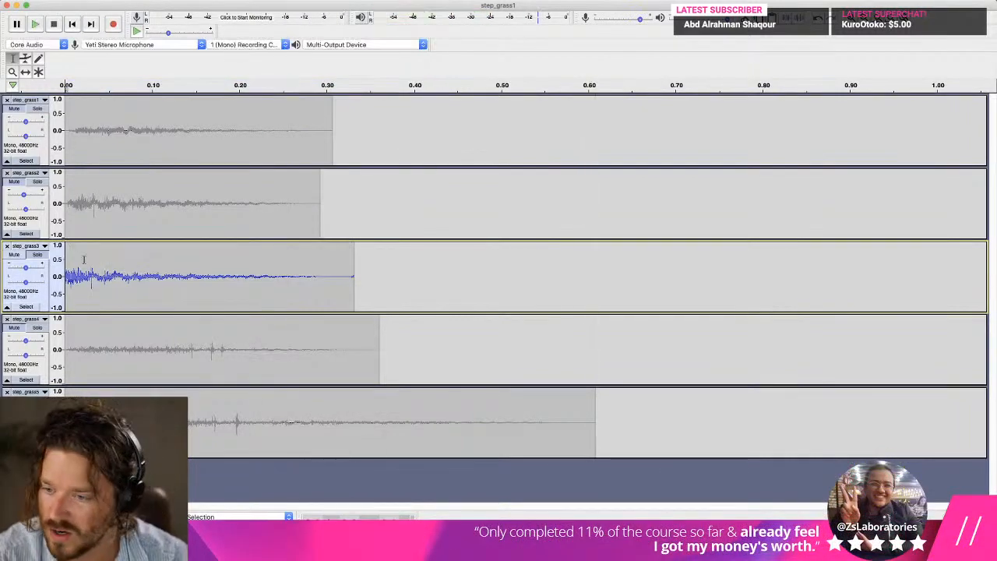
Apply Fade In to about the first 0.02 s of step_grass3 and play it from the start.
{"action": "left_click_drag", "start_coordinate": [84, 258], "coordinate": [65, 258]}
{"action": "left_click", "coordinate": [243, 0]}
{"action": "mouse_move", "coordinate": [274, 1]}
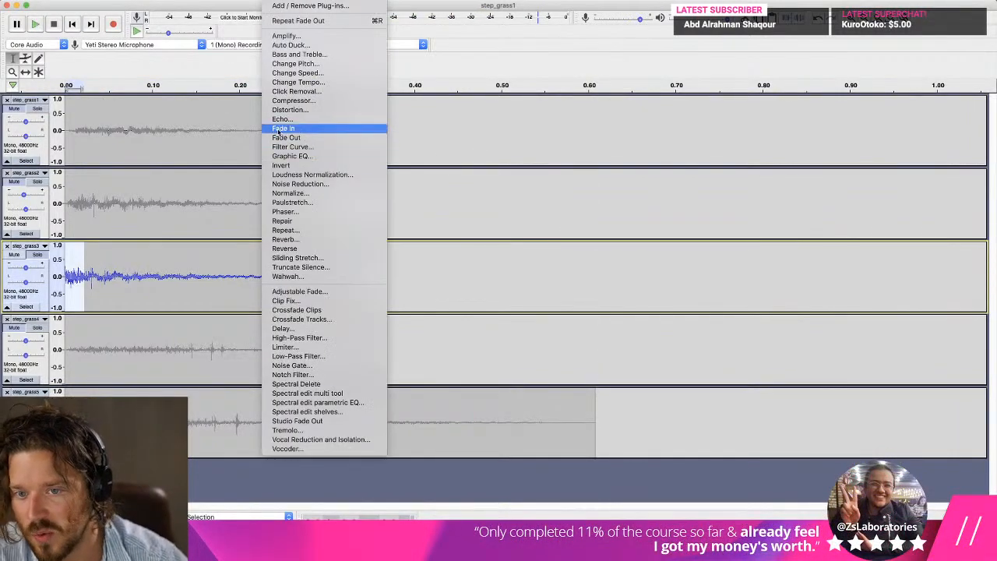
{"action": "left_click", "coordinate": [281, 128]}
{"action": "left_click", "coordinate": [73, 24]}
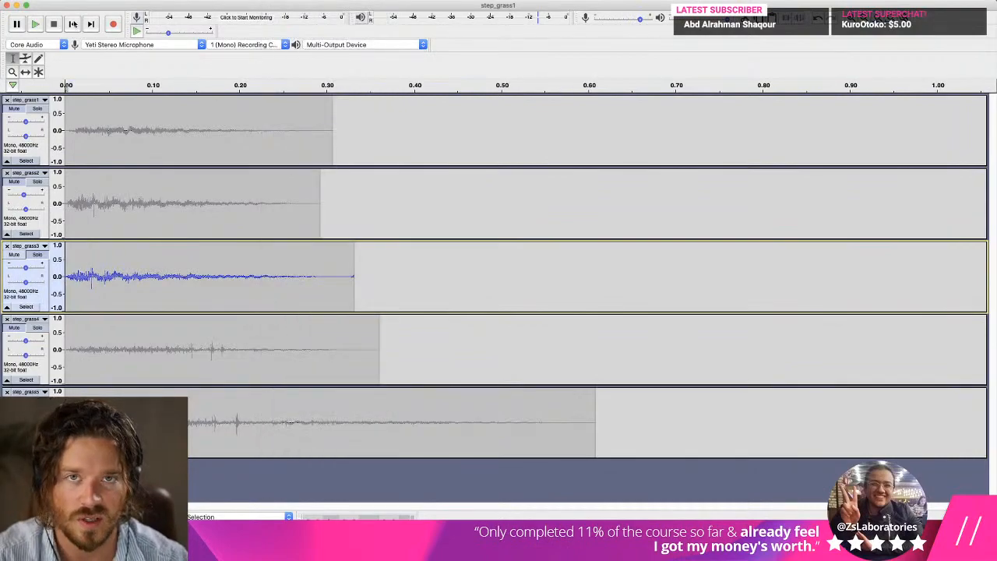
{"action": "key", "text": "space"}
{"action": "key", "text": "ctrl+Up"}
{"action": "key", "text": "ctrl+Up"}
Export the soloed track as step_grass3.wav in the Sounds folder, replacing the existing file and leaving the metadata tags empty.
{"action": "left_click", "coordinate": [70, 1]}
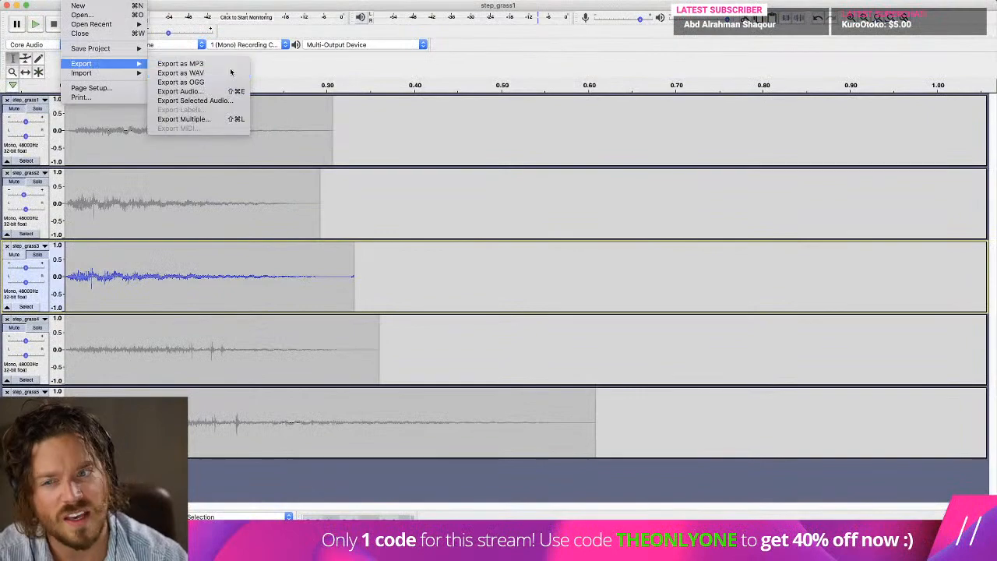
{"action": "left_click", "coordinate": [274, 93]}
{"action": "left_click", "coordinate": [487, 47]}
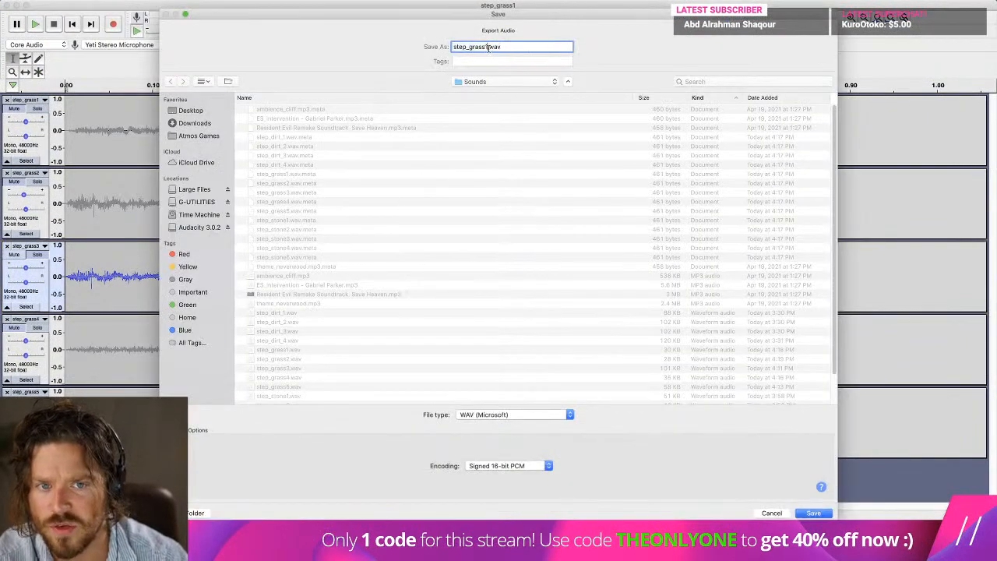
{"action": "type", "text": "3"}
{"action": "key", "text": "Return"}
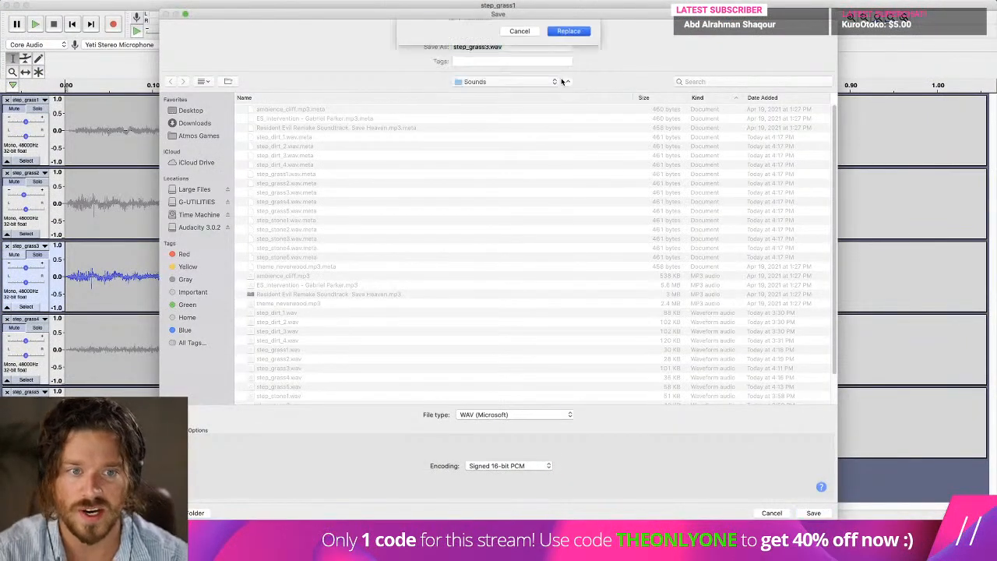
{"action": "left_click", "coordinate": [564, 79]}
{"action": "left_click", "coordinate": [709, 422]}
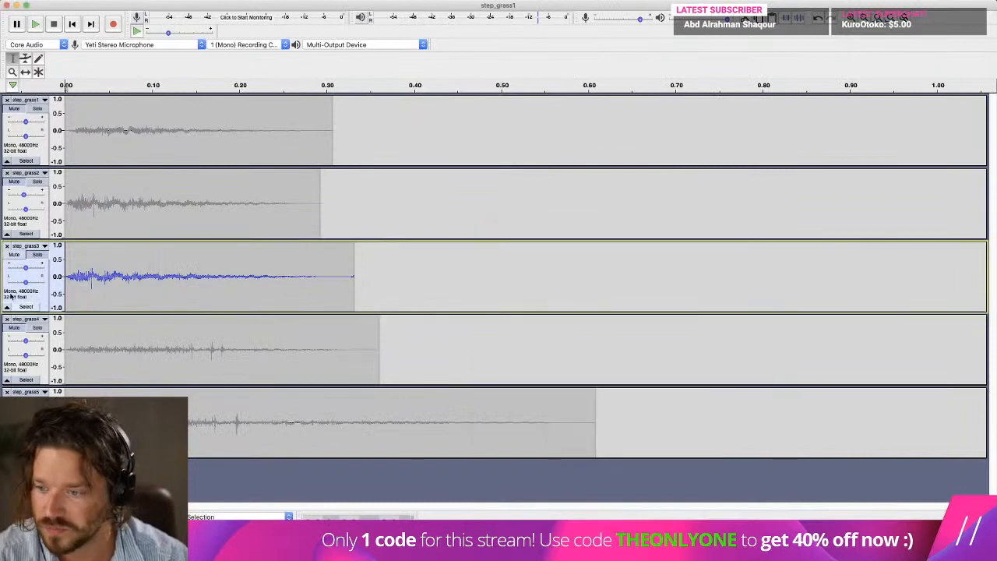
Solo step_grass4, cut its tail at about 0.33 s, fade it out from about 0.18 s and play the result.
{"action": "left_click", "coordinate": [30, 333]}
{"action": "key", "text": "space"}
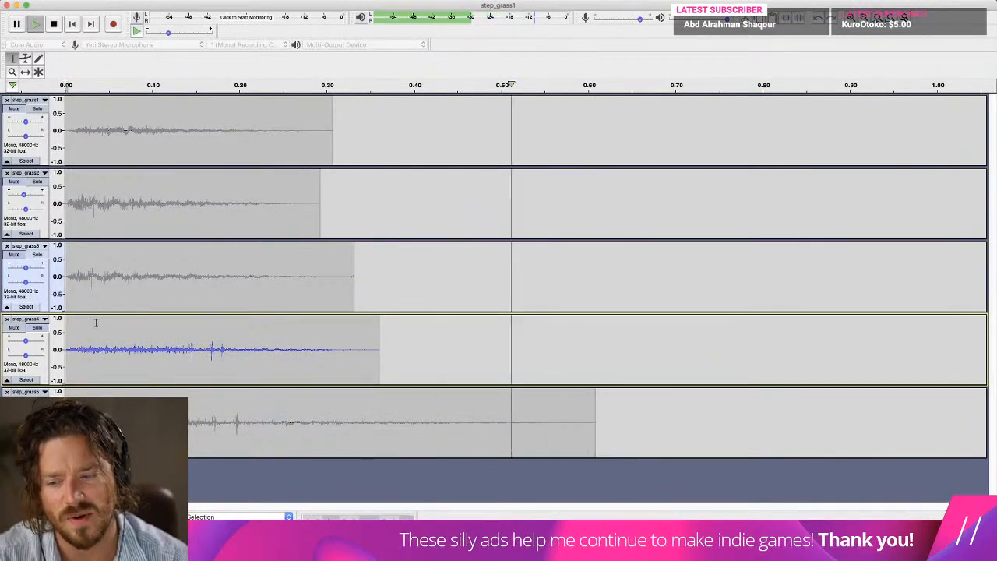
{"action": "left_click_drag", "start_coordinate": [423, 351], "coordinate": [222, 347]}
{"action": "key", "text": "Delete"}
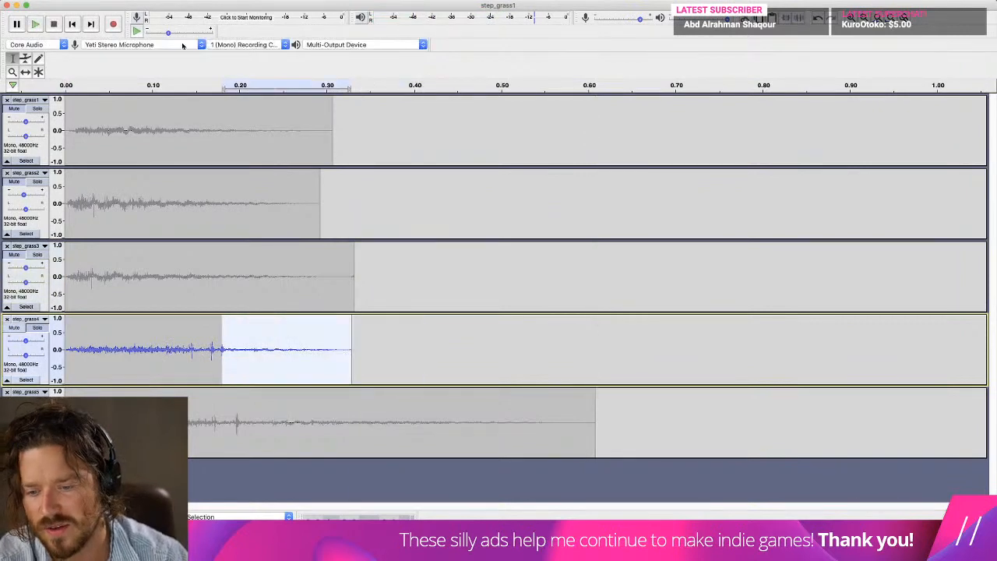
{"action": "left_click", "coordinate": [274, 0]}
{"action": "left_click", "coordinate": [305, 137]}
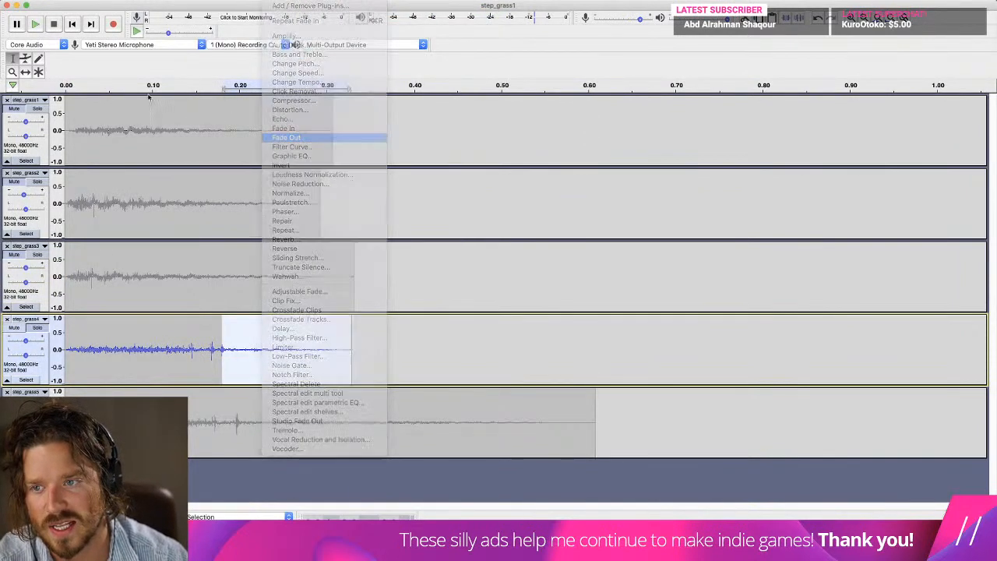
{"action": "left_click", "coordinate": [72, 25]}
{"action": "key", "text": "space"}
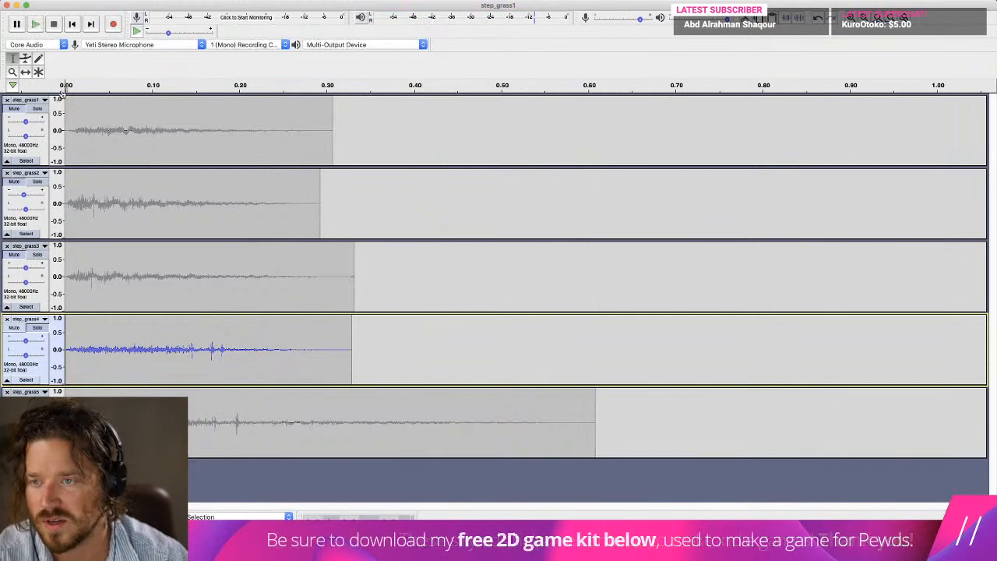
Export the soloed track as step_grass4.wav in the Sounds folder, replacing the existing file and leaving the metadata tags empty.
{"action": "left_click", "coordinate": [71, 0]}
{"action": "mouse_move", "coordinate": [99, 65]}
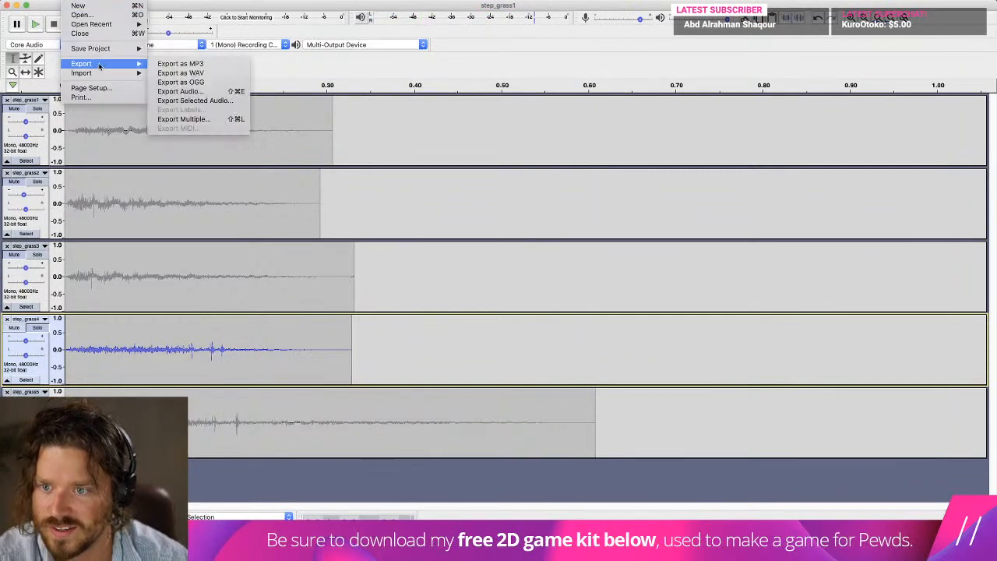
{"action": "left_click", "coordinate": [219, 73]}
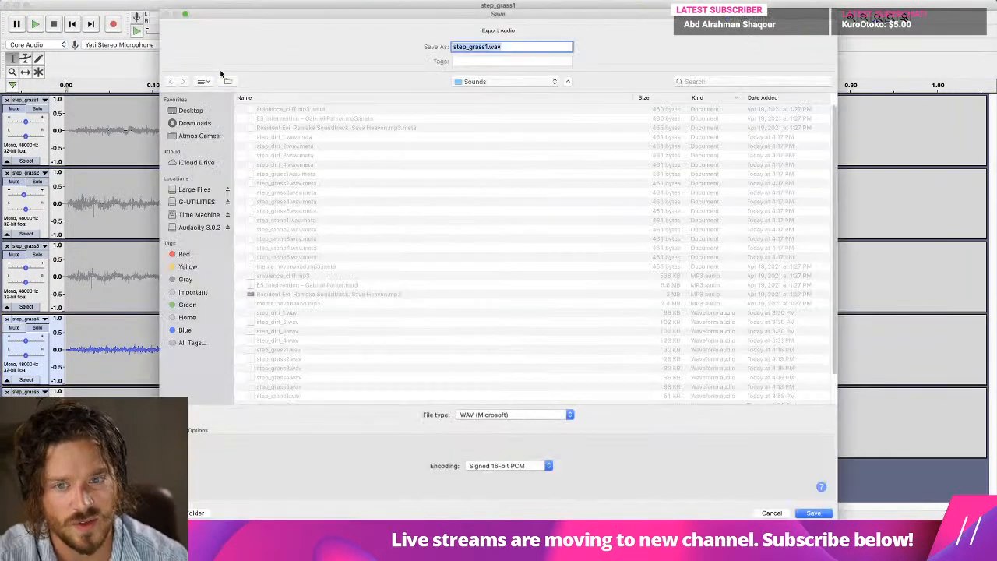
{"action": "left_click", "coordinate": [488, 48]}
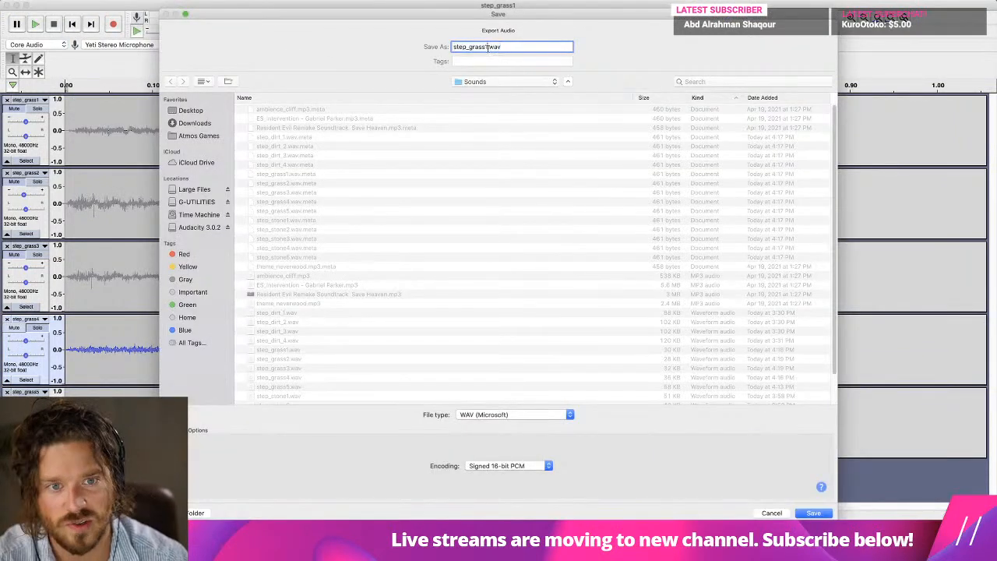
{"action": "key", "text": "Return"}
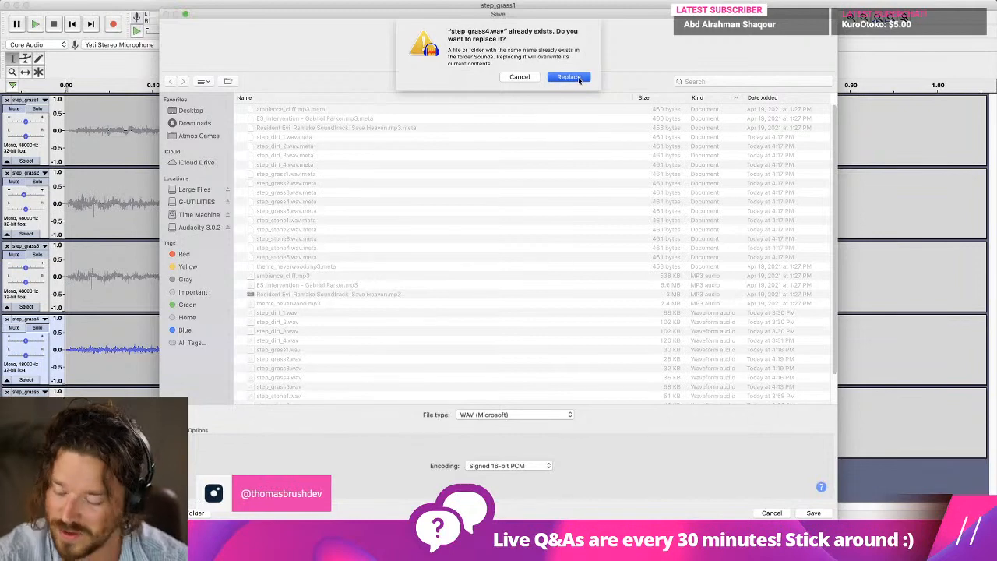
{"action": "left_click", "coordinate": [578, 78]}
{"action": "left_click", "coordinate": [709, 421]}
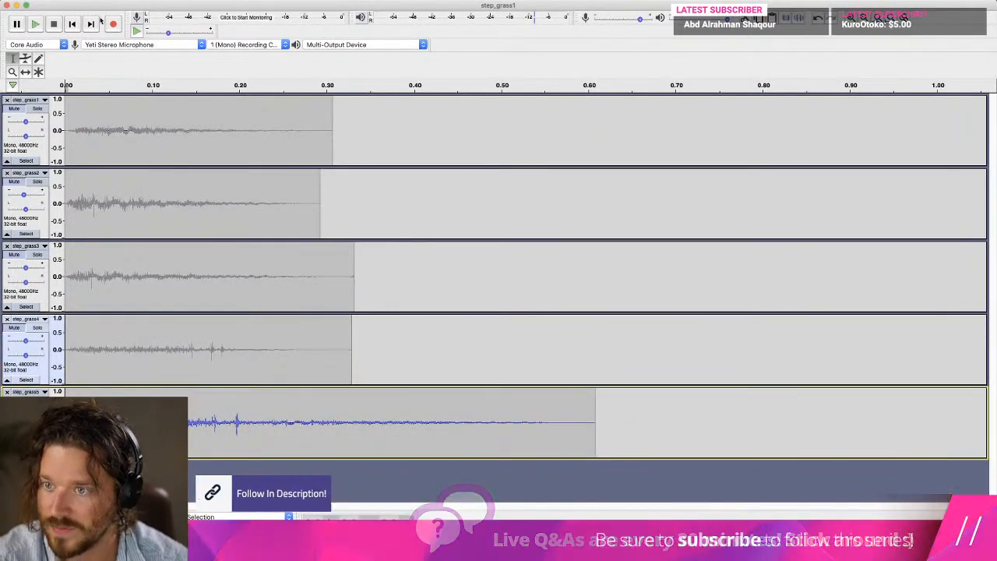
Play step_grass5, cut its tail at about 0.27 s, fade it out from about 0.12 s and play the result.
{"action": "key", "text": "space"}
{"action": "left_click_drag", "start_coordinate": [611, 413], "coordinate": [174, 393]}
{"action": "key", "text": "Delete"}
{"action": "left_click", "coordinate": [302, 0]}
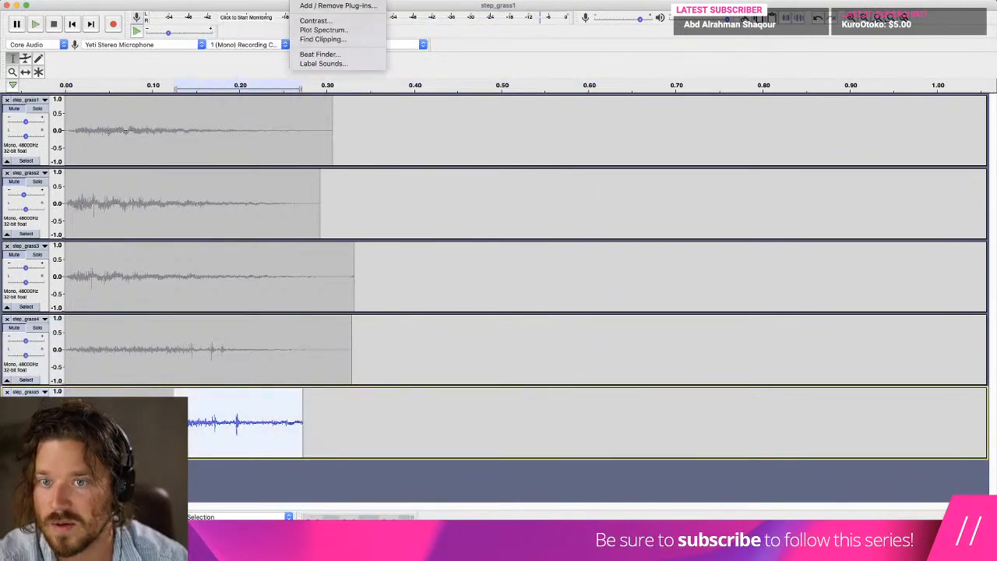
{"action": "mouse_move", "coordinate": [277, 0]}
{"action": "left_click", "coordinate": [312, 137]}
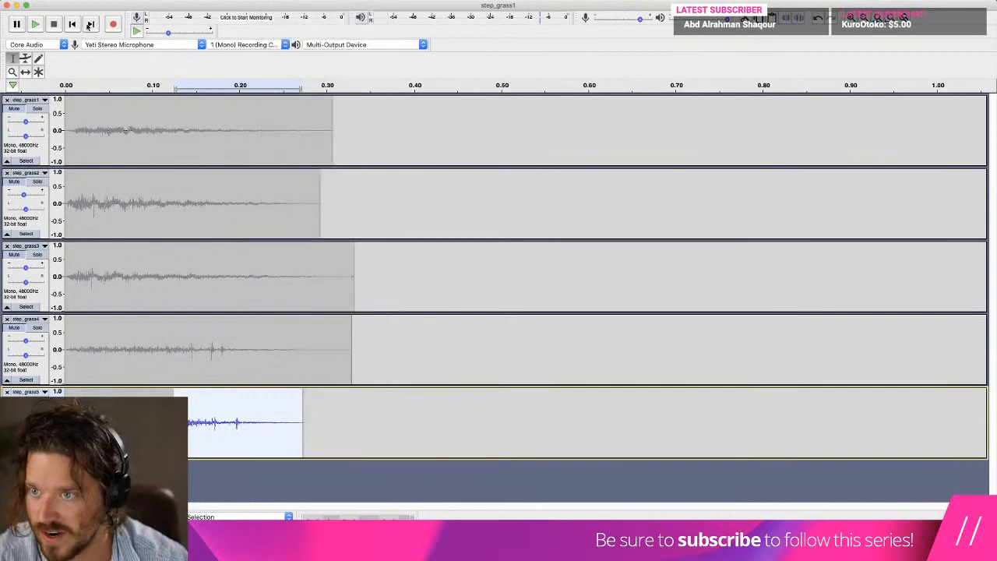
{"action": "key", "text": "space"}
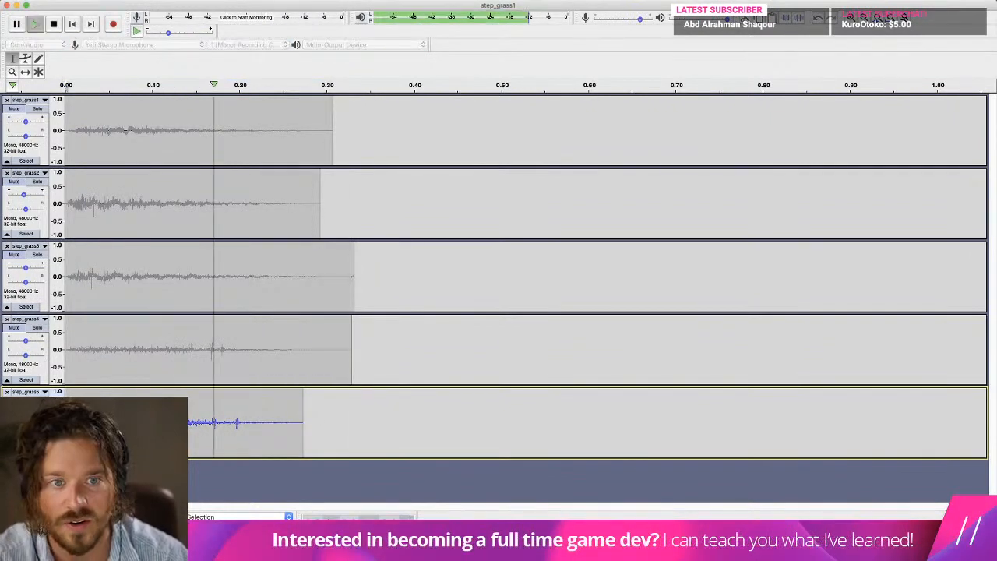
Export the soloed track as step_grass5.wav in the Sounds folder, replacing the existing file and leaving the metadata tags empty.
{"action": "left_click", "coordinate": [73, 0]}
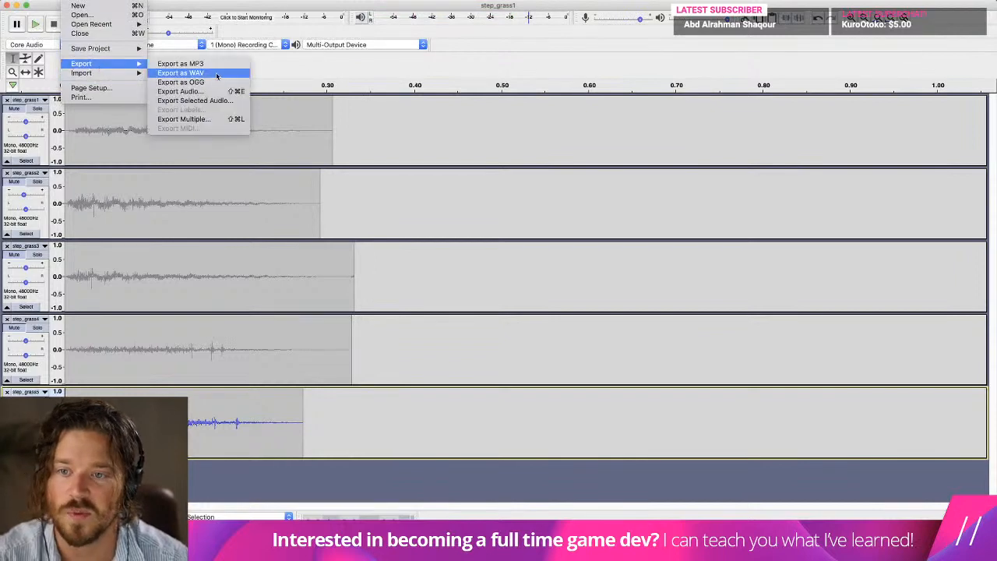
{"action": "left_click", "coordinate": [216, 75]}
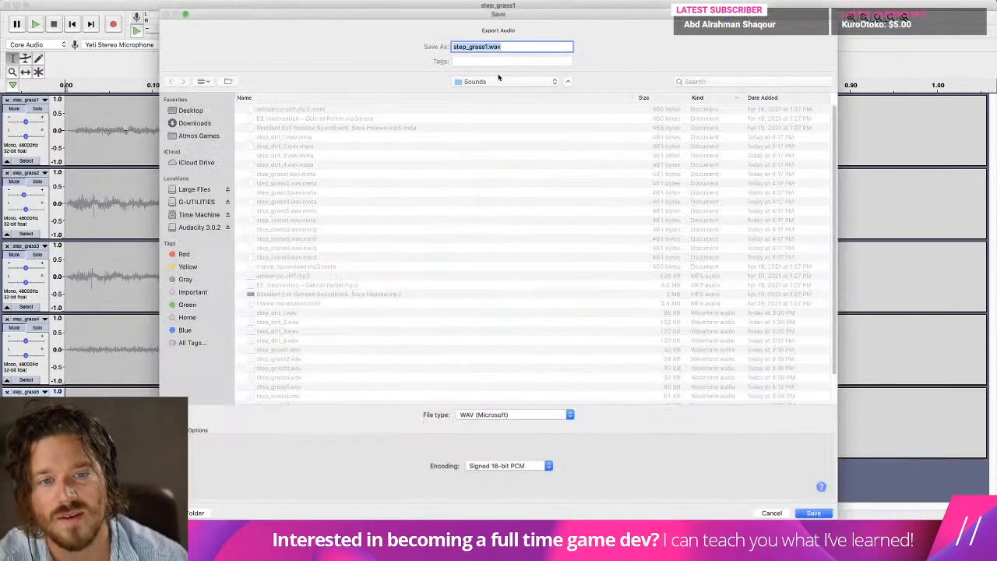
{"action": "left_click", "coordinate": [515, 47]}
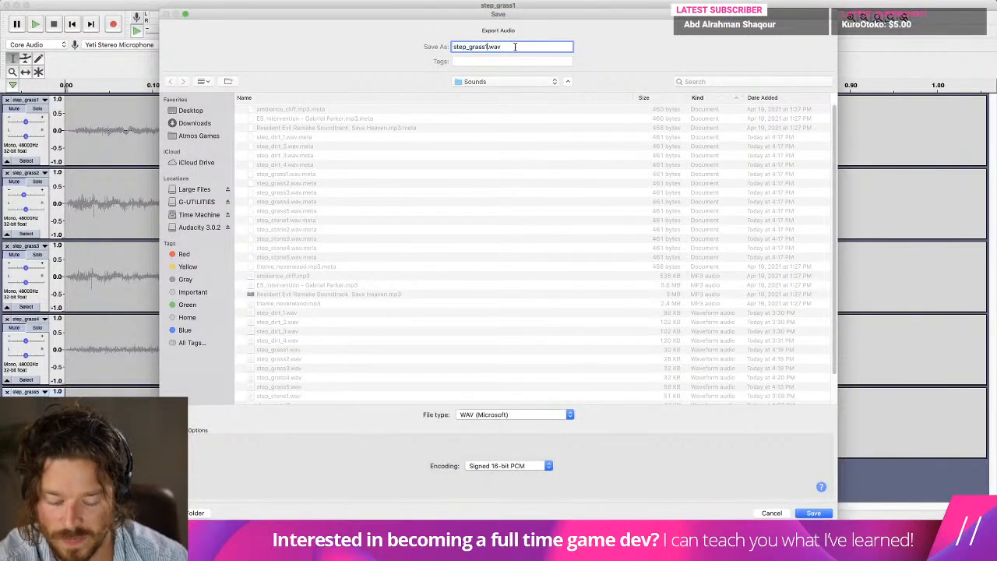
{"action": "key", "text": "BackSpace"}
{"action": "type", "text": "5"}
{"action": "key", "text": "Return"}
{"action": "left_click", "coordinate": [570, 77]}
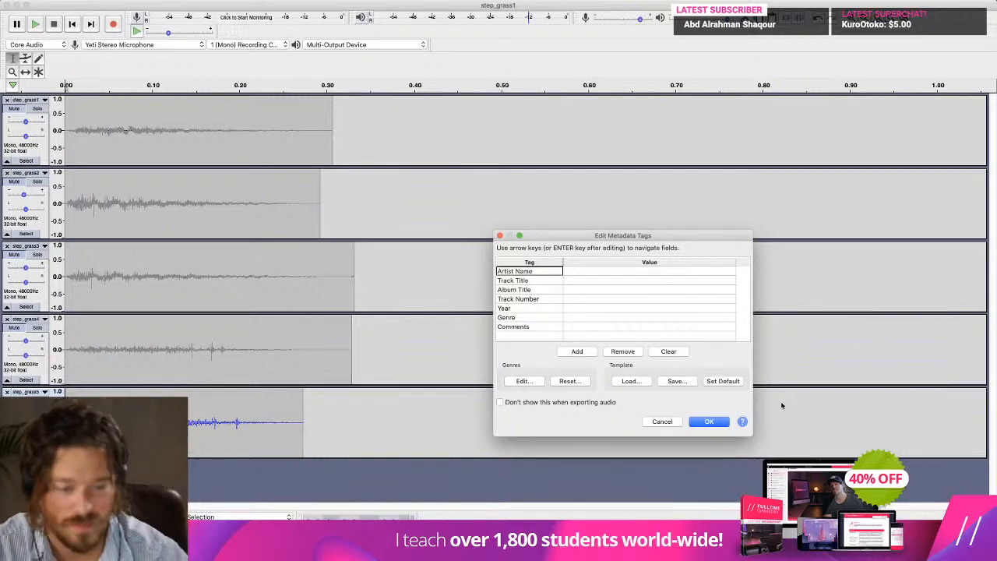
{"action": "left_click", "coordinate": [708, 421]}
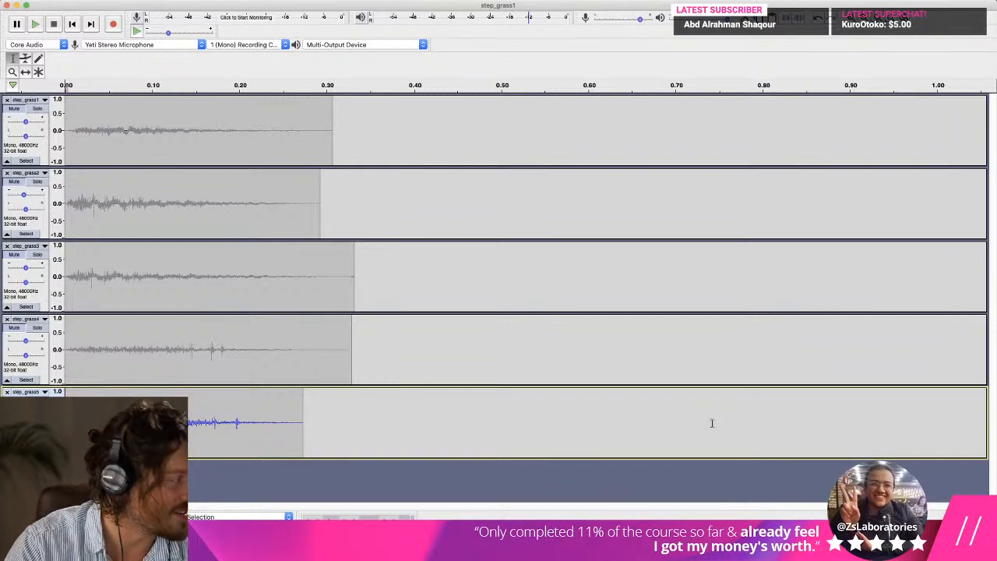
Switch to Unity, clear the console and run the game, walking over grass and other ground to test the footstep sounds.
{"action": "key", "text": "super+Tab"}
{"action": "key", "text": "super+Tab"}
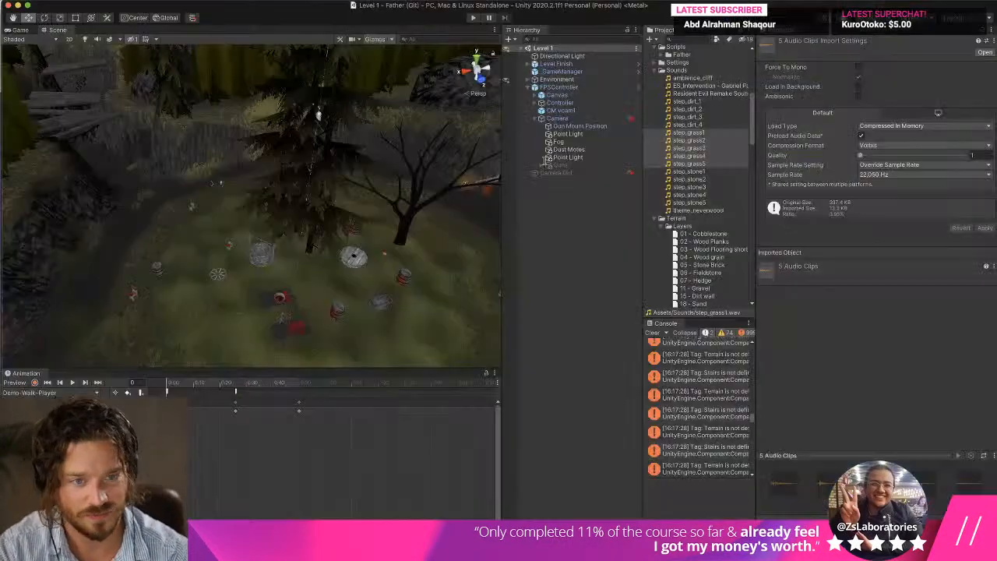
{"action": "left_click", "coordinate": [652, 333]}
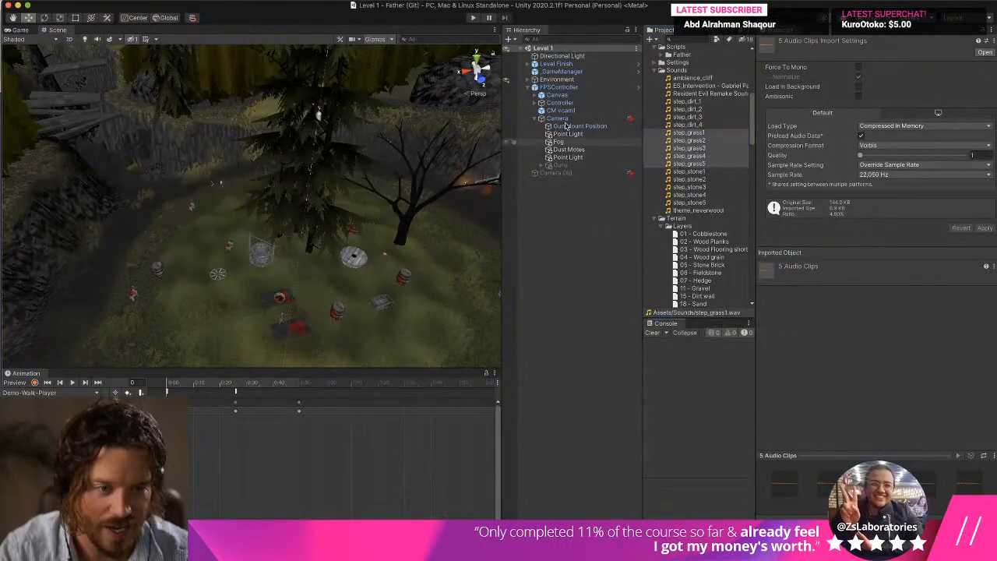
{"action": "left_click", "coordinate": [473, 17]}
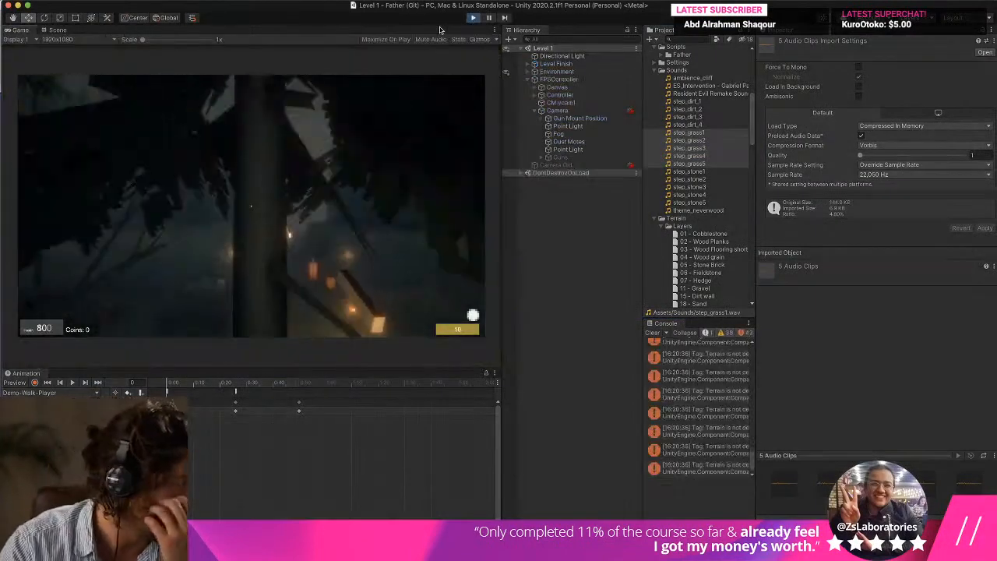
{"action": "key", "text": "w"}
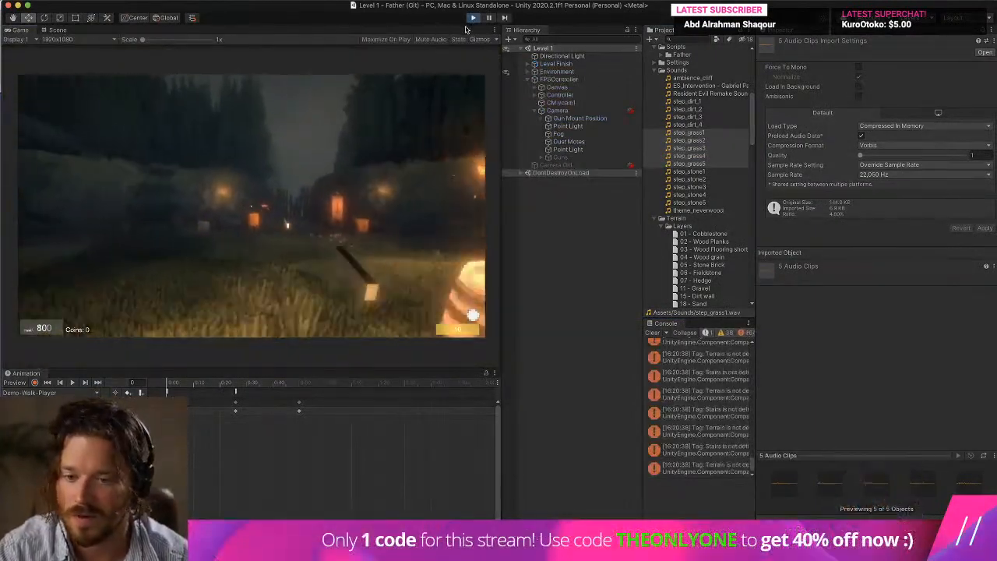
{"action": "key", "text": "w"}
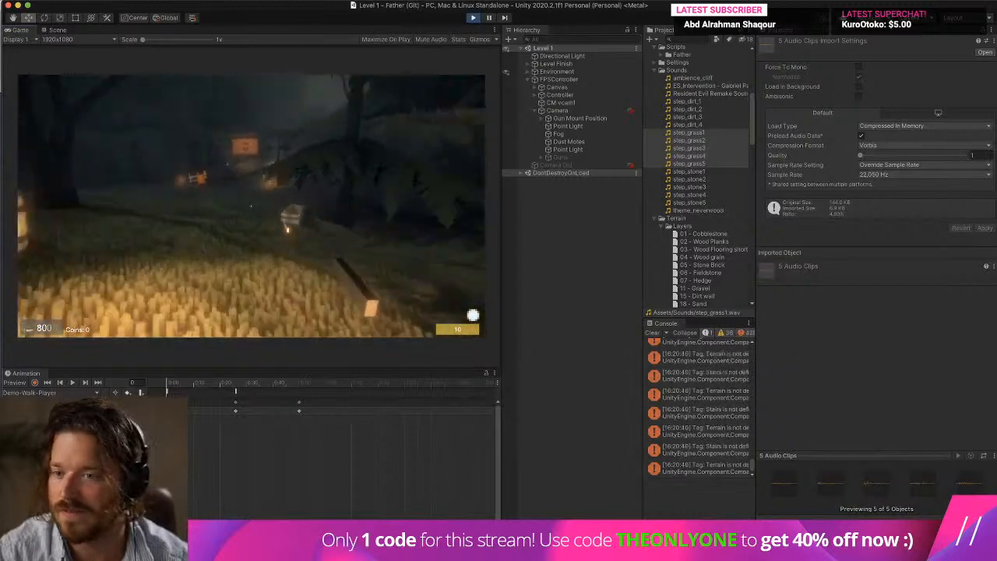
{"action": "key", "text": "w"}
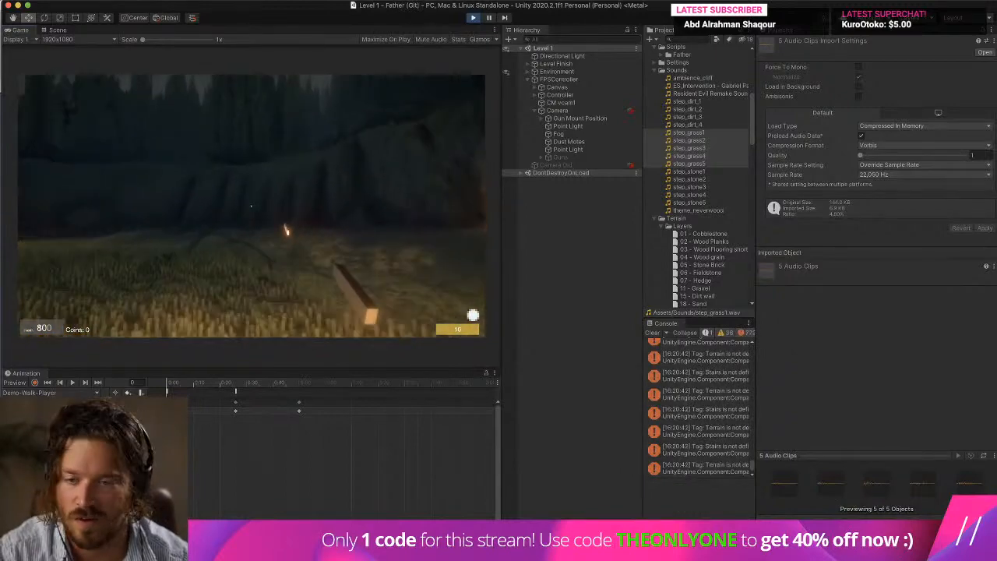
{"action": "key", "text": "w"}
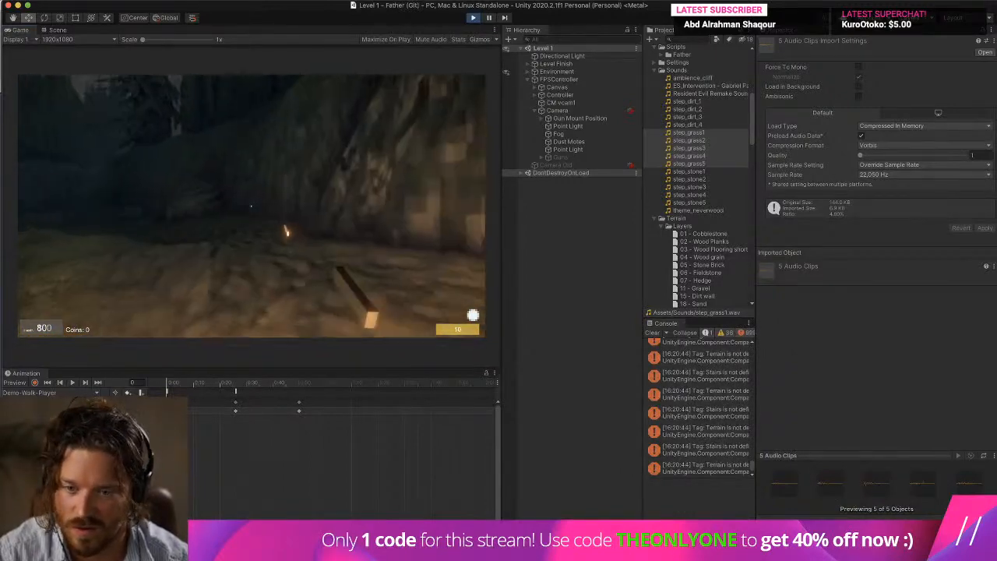
{"action": "key", "text": "w"}
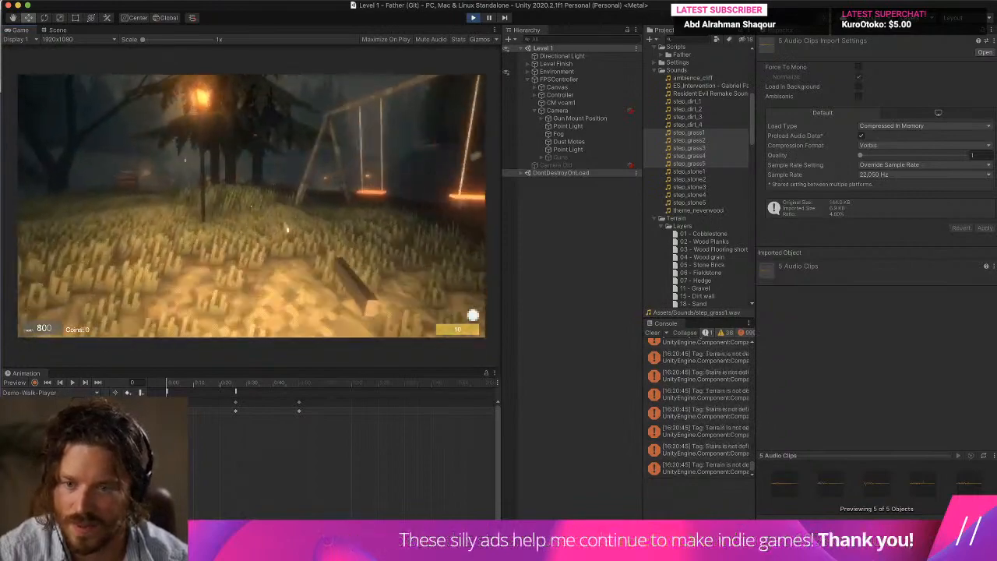
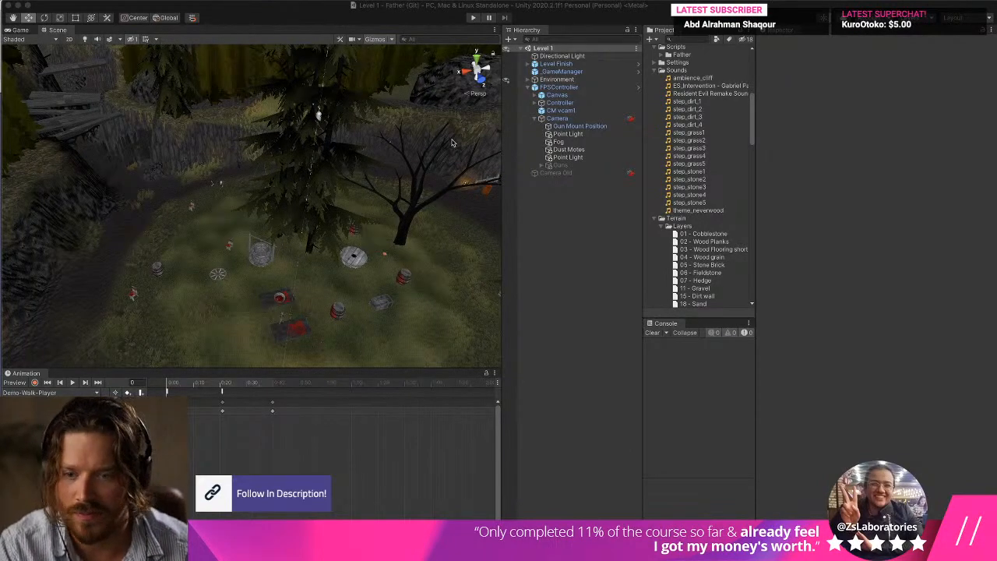
Playtest Level 1 by walking through the camp, stop the game, and clear the console.
{"action": "left_click", "coordinate": [472, 18]}
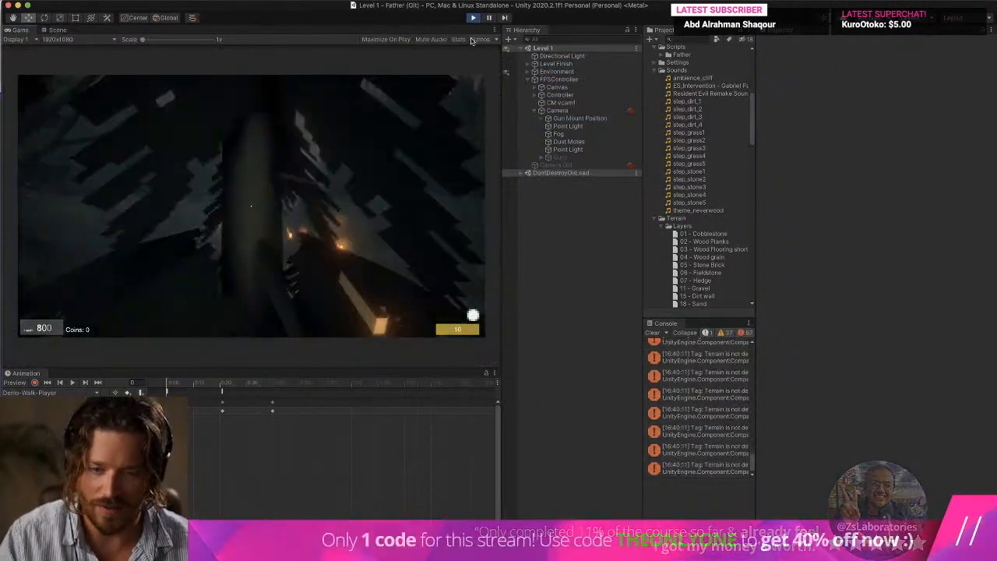
{"action": "key", "text": "w"}
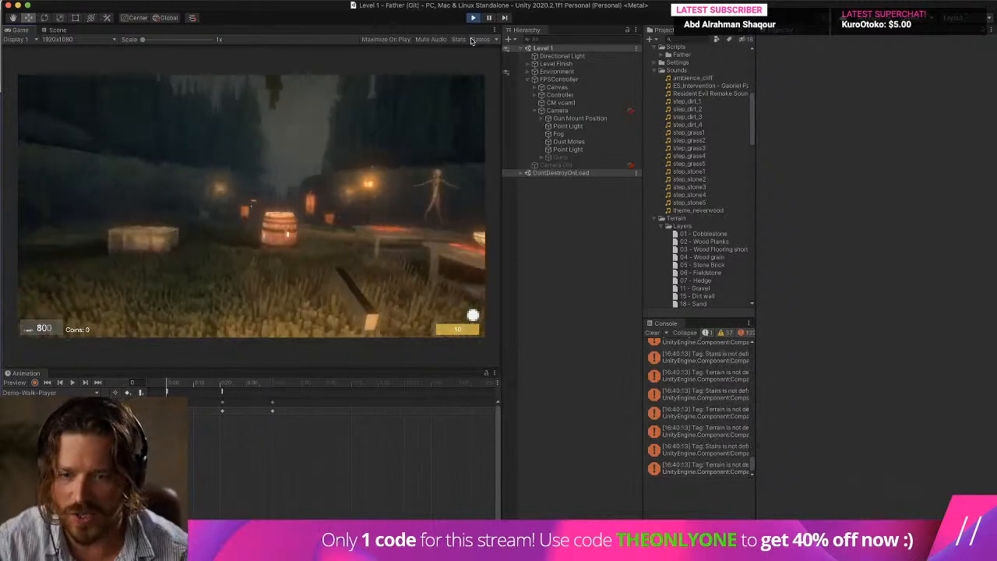
{"action": "left_click", "coordinate": [416, 130]}
{"action": "key", "text": "w"}
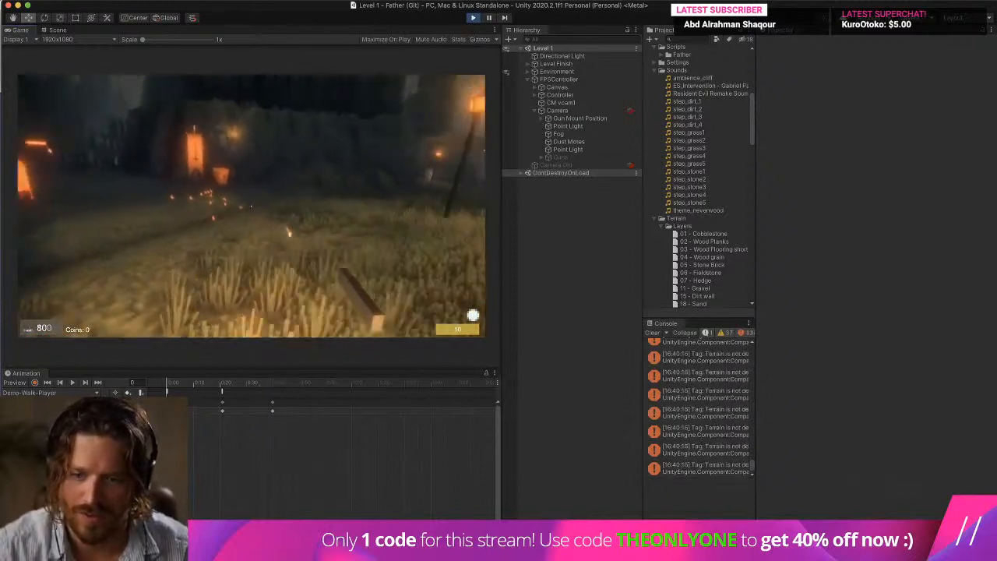
{"action": "key", "text": "w"}
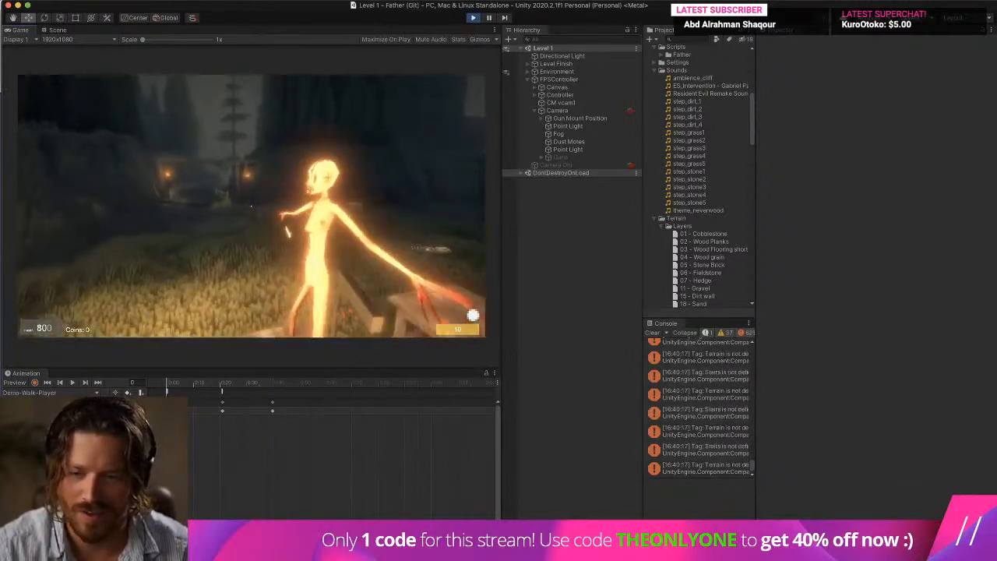
{"action": "key", "text": "super+p"}
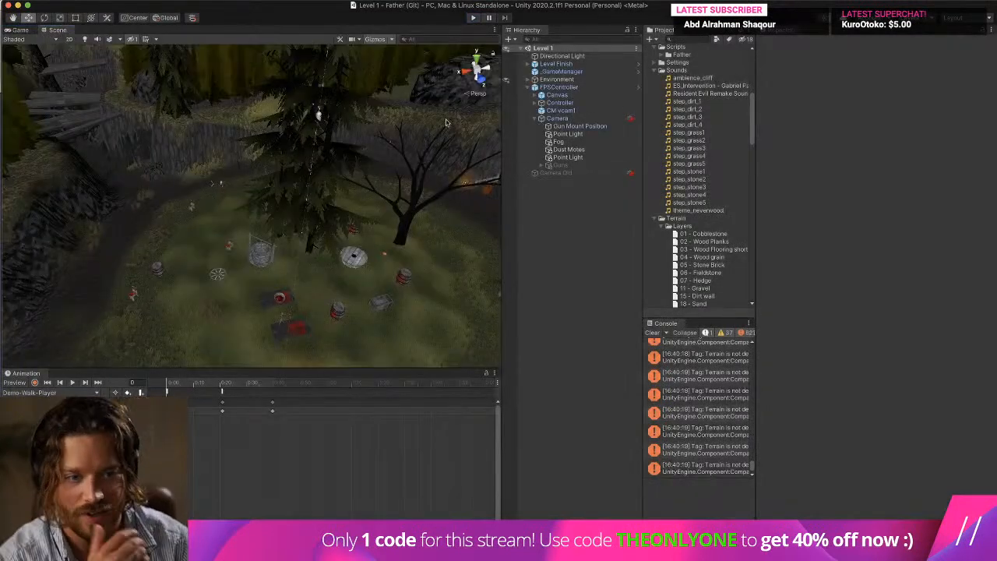
{"action": "left_click", "coordinate": [651, 332]}
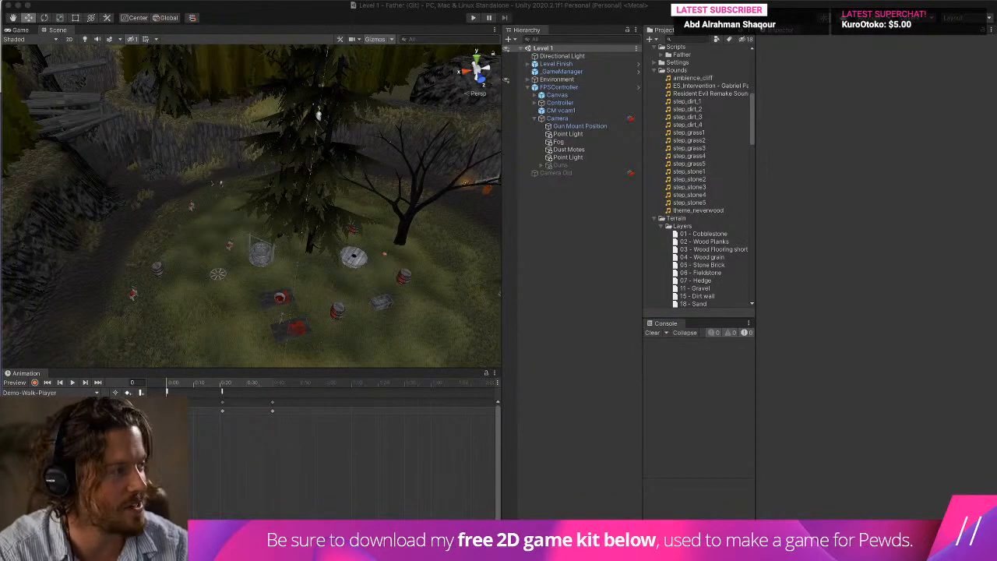
Switch to Audacity, delete the audio from all grass step tracks, and close every track except step_grass5.
{"action": "key", "text": "ctrl+Up"}
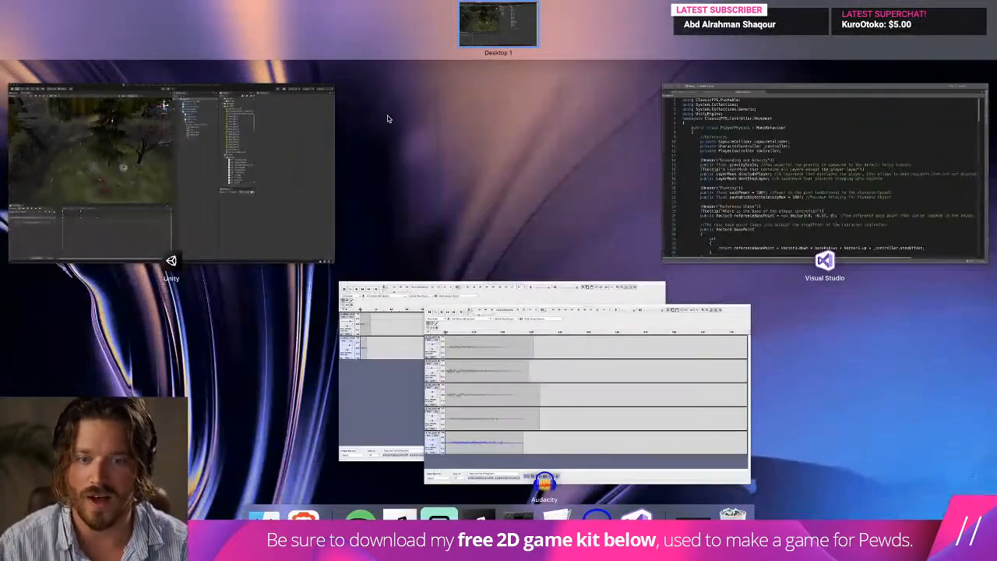
{"action": "key", "text": "ctrl+Up"}
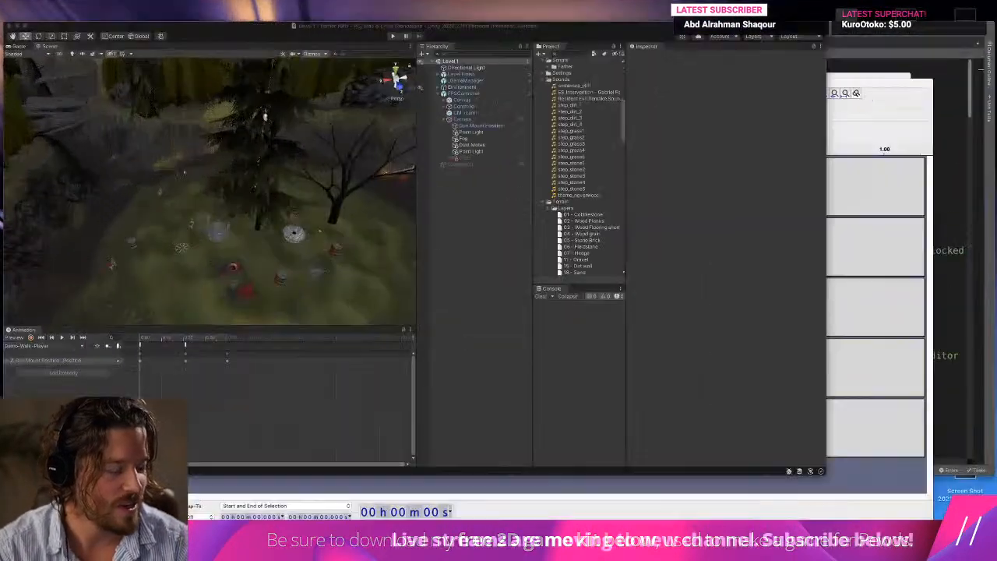
{"action": "left_click", "coordinate": [602, 513]}
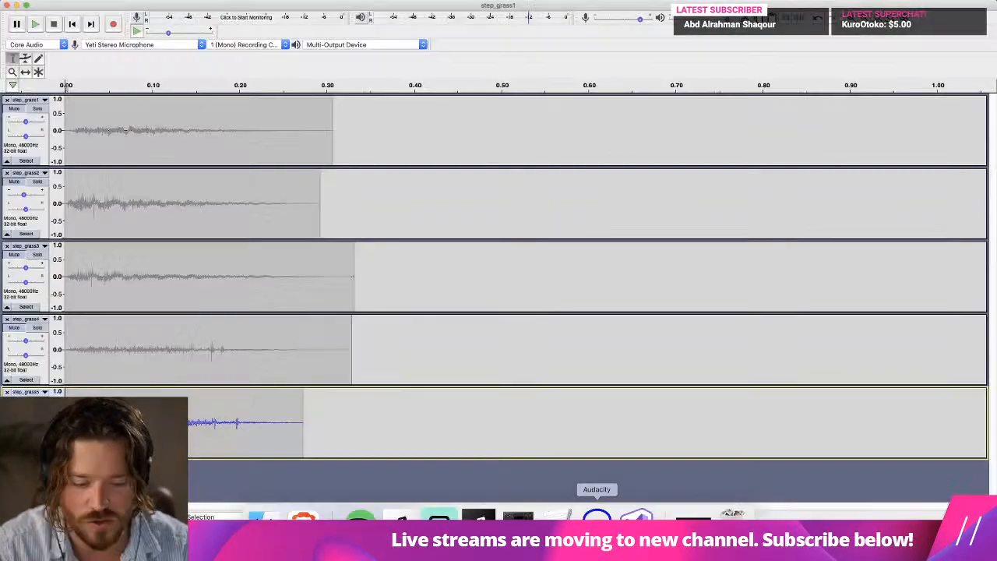
{"action": "left_click", "coordinate": [331, 361]}
{"action": "key", "text": "super+a"}
{"action": "key", "text": "Delete"}
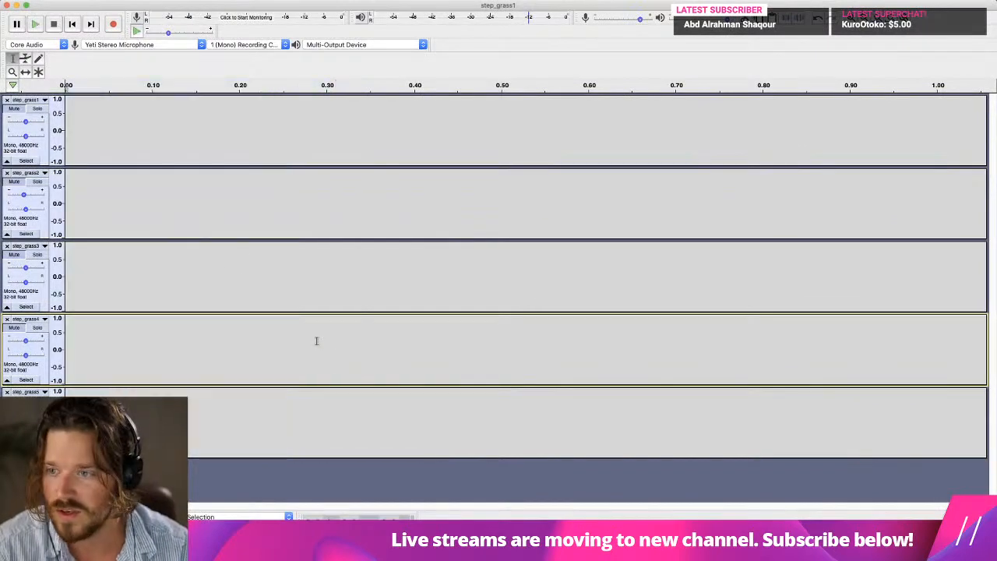
{"action": "left_click", "coordinate": [6, 99]}
{"action": "left_click", "coordinate": [7, 100]}
{"action": "left_click", "coordinate": [6, 99]}
{"action": "left_click", "coordinate": [6, 100]}
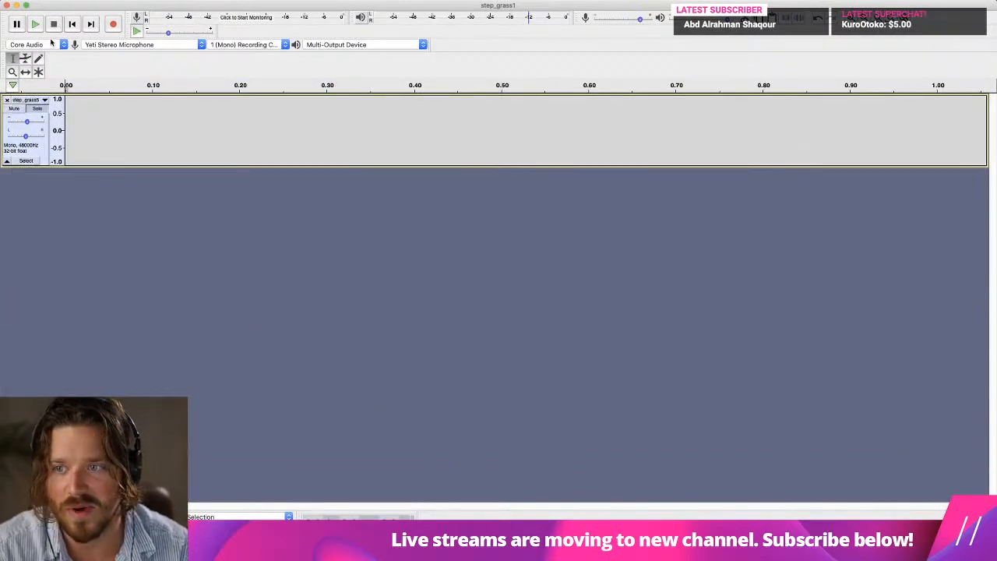
Record a new footsteps take of about 31.7 s on the remaining track and return to its start.
{"action": "left_click", "coordinate": [113, 24]}
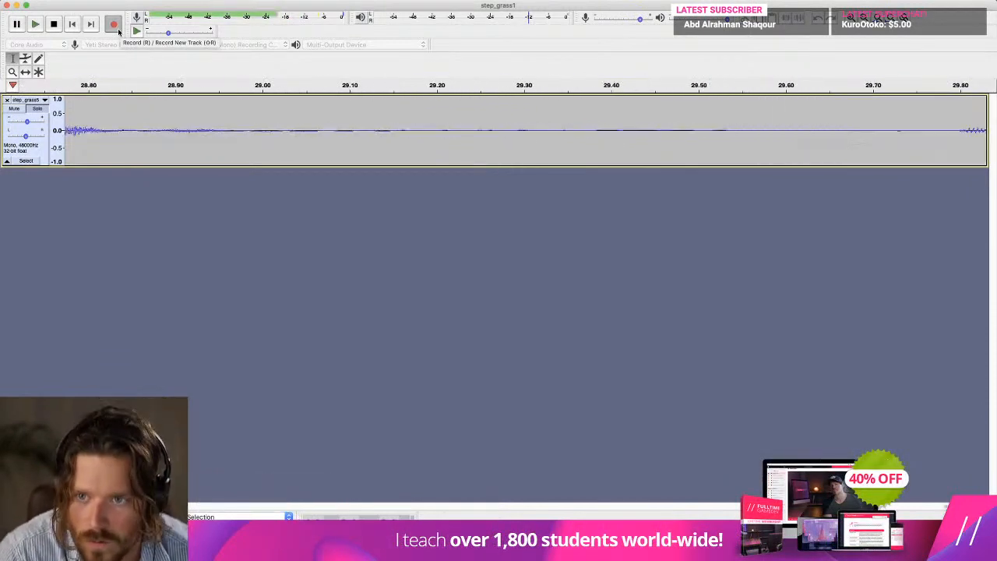
{"action": "left_click", "coordinate": [53, 28]}
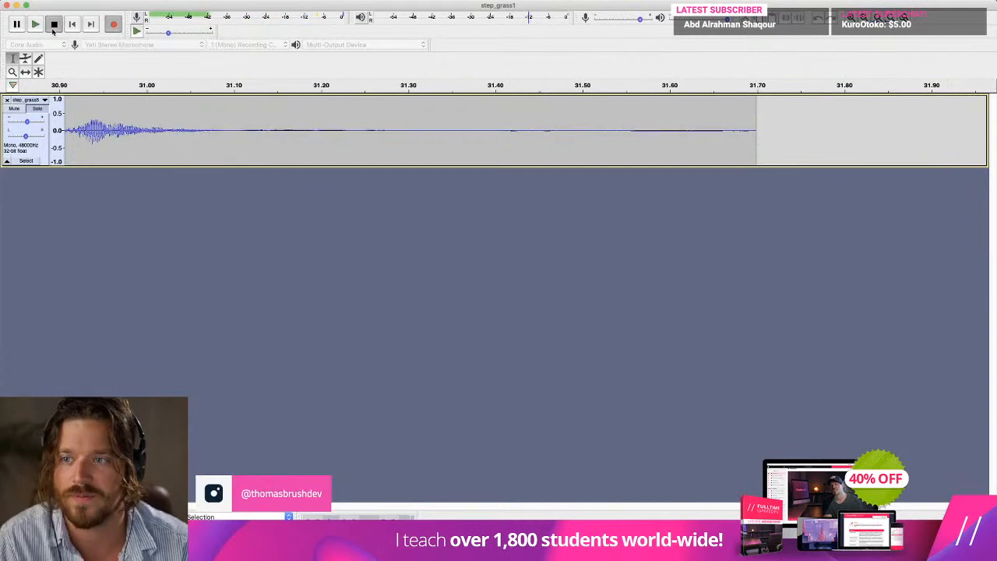
{"action": "left_click", "coordinate": [70, 27]}
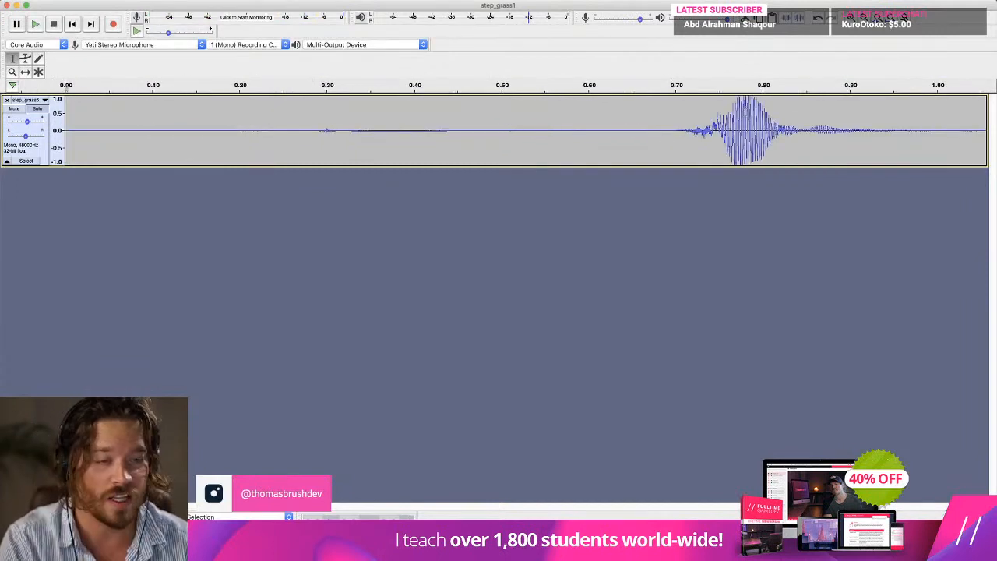
Delete the opening noise burst, about the first 0.9 s of the recording, and play back the take.
{"action": "left_click_drag", "start_coordinate": [901, 129], "coordinate": [24, 100]}
{"action": "key", "text": "Delete"}
{"action": "key", "text": "space"}
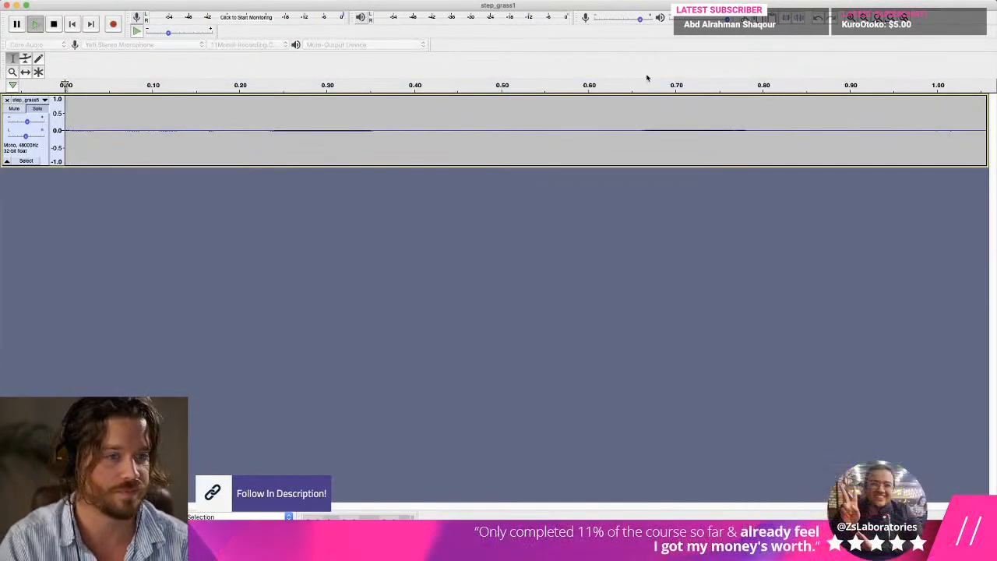
{"action": "left_click", "coordinate": [863, 17]}
{"action": "left_click", "coordinate": [863, 18]}
{"action": "left_click", "coordinate": [864, 17]}
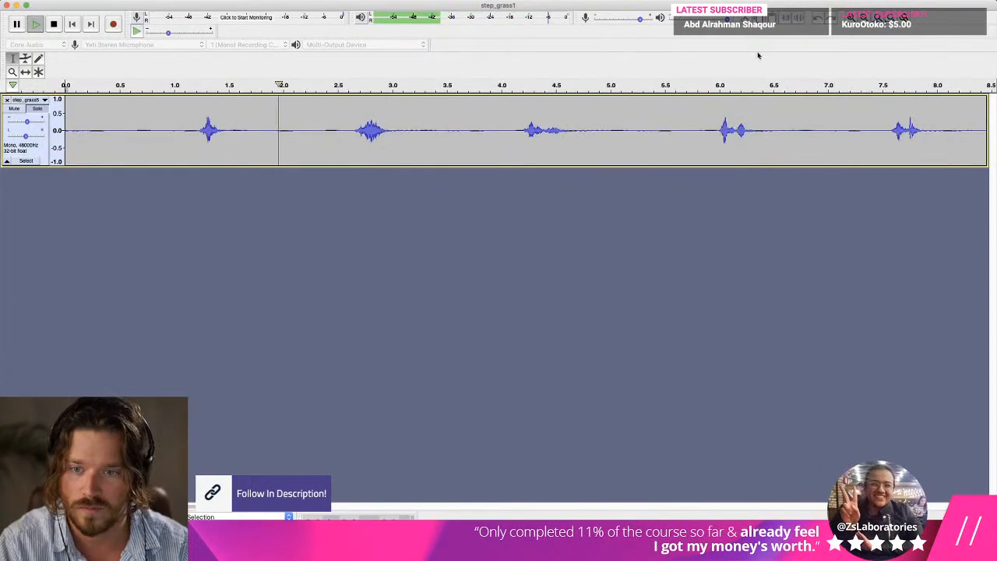
{"action": "key", "text": "ctrl+Up"}
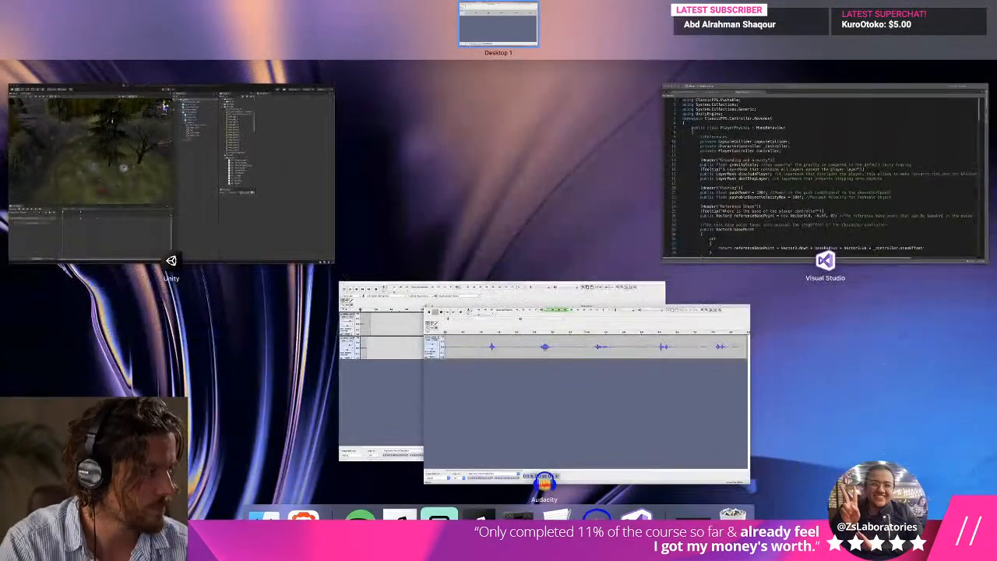
{"action": "left_click", "coordinate": [544, 477]}
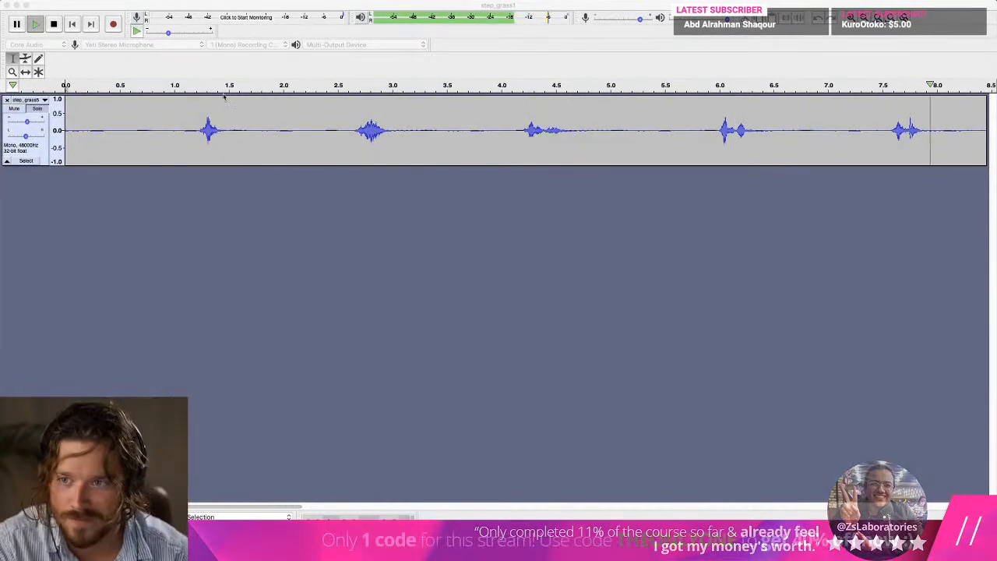
{"action": "key", "text": "super+3"}
{"action": "key", "text": "super+3"}
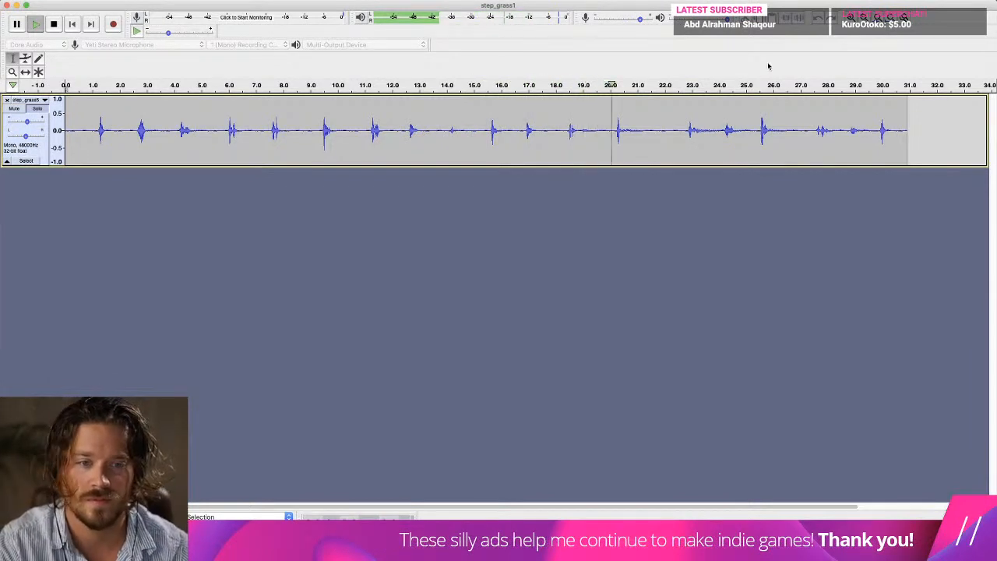
Stop playback and delete two unwanted stretches starting at about 17.9 s, roughly 1.9 s and 2.9 s long.
{"action": "key", "text": "space"}
{"action": "mouse_move", "coordinate": [561, 130]}
{"action": "left_mouse_down"}
{"action": "mouse_move", "coordinate": [628, 133]}
{"action": "mouse_move", "coordinate": [551, 136]}
{"action": "left_mouse_up"}
{"action": "key", "text": "Delete"}
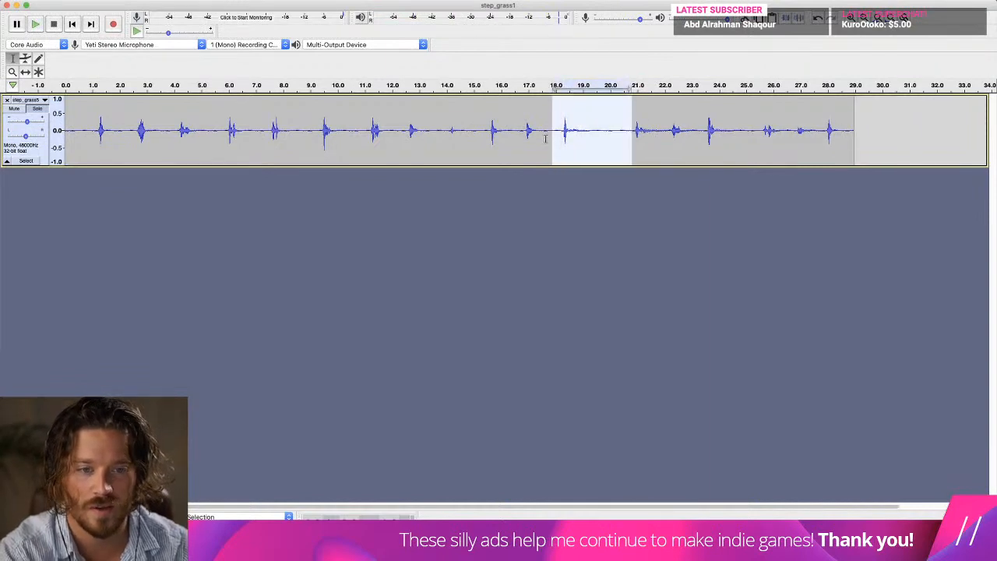
{"action": "key", "text": "Delete"}
Listen from about 17.9 s and delete the section between about 19.3 s and 20.7 s.
{"action": "key", "text": "space"}
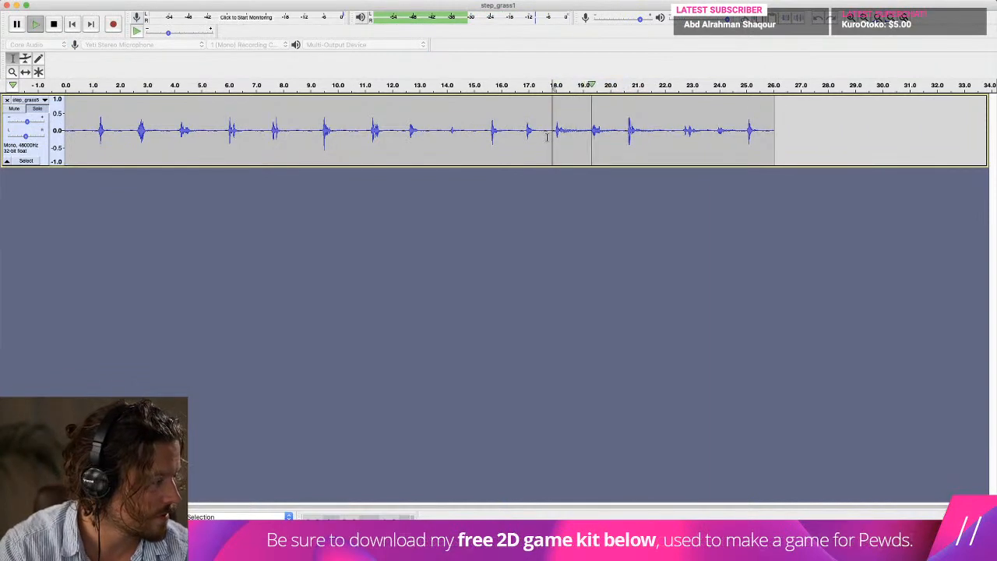
{"action": "key", "text": "space"}
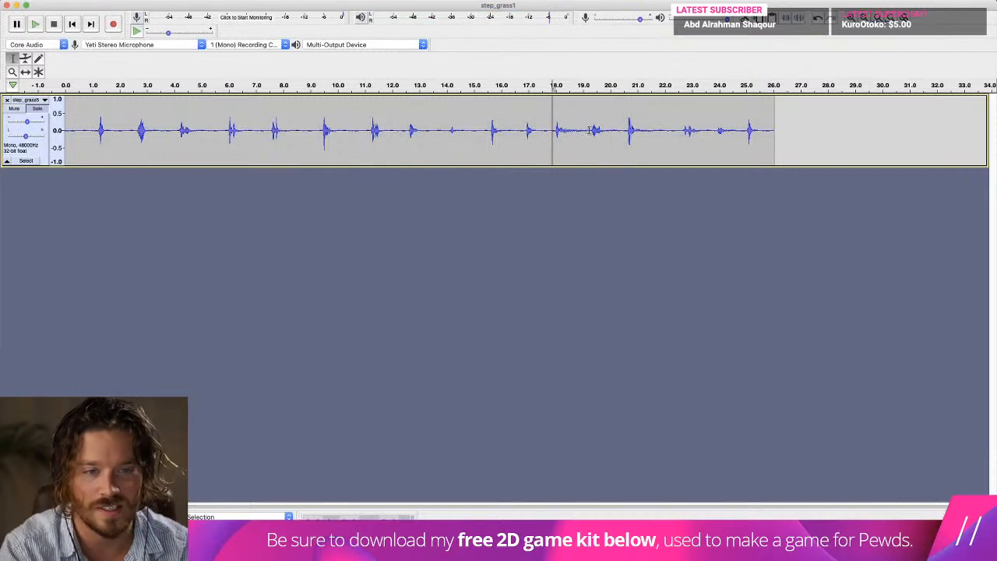
{"action": "key", "text": "space"}
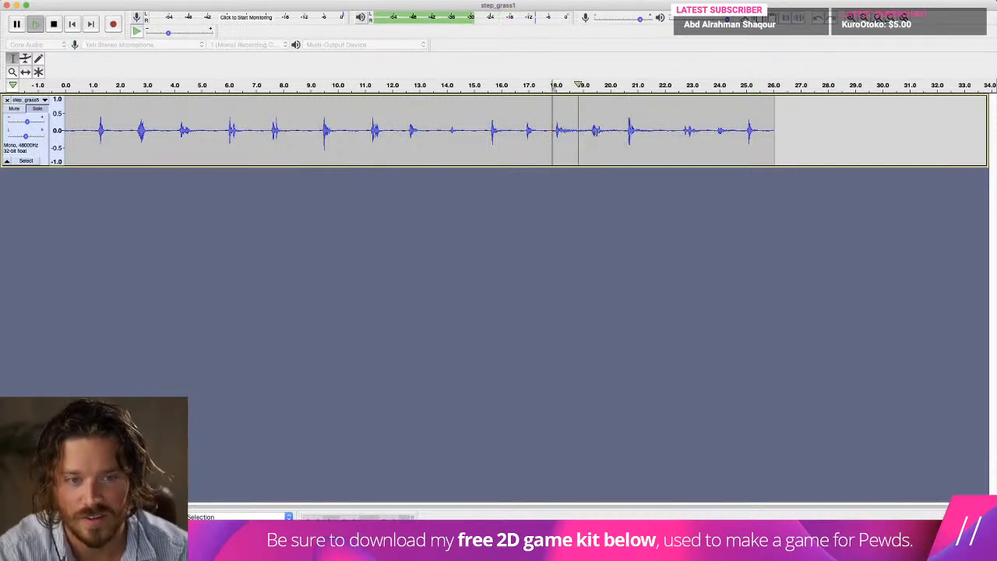
{"action": "left_click_drag", "start_coordinate": [590, 131], "coordinate": [628, 130]}
{"action": "key", "text": "Delete"}
Listen from about 19.3 s and delete the faint footstep between about 22.4 s and 23.6 s.
{"action": "key", "text": "space"}
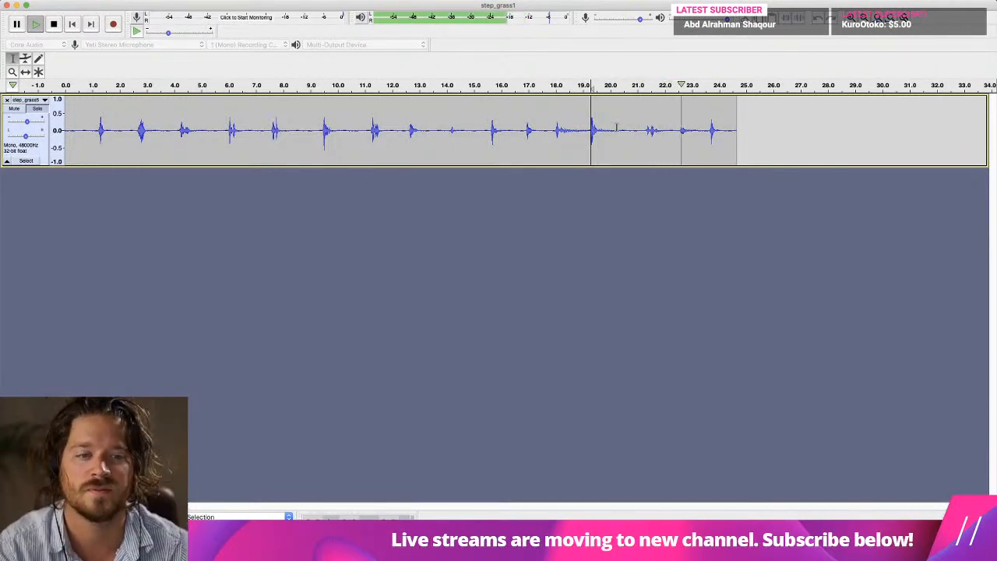
{"action": "key", "text": "space"}
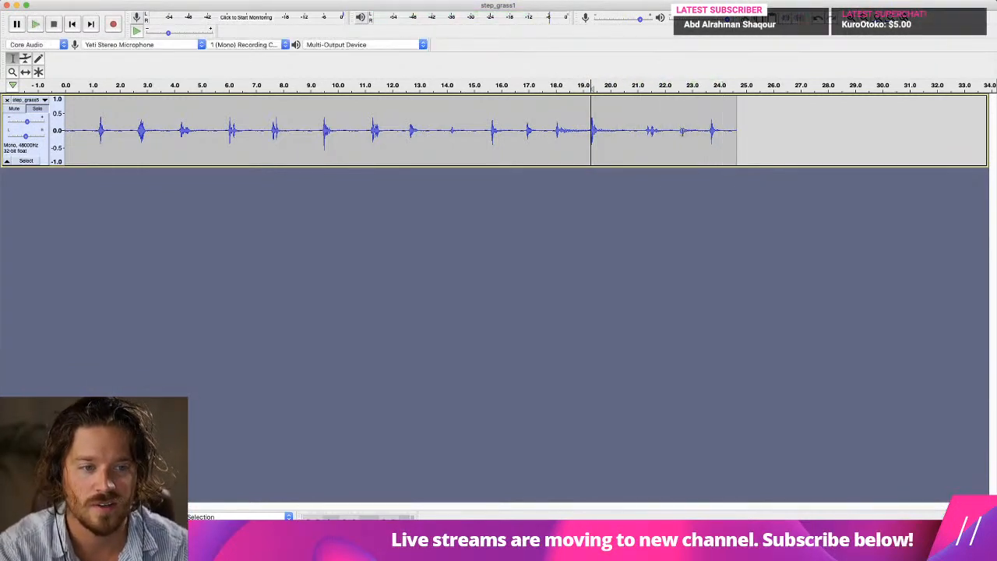
{"action": "left_click_drag", "start_coordinate": [676, 130], "coordinate": [707, 129]}
{"action": "key", "text": "Delete"}
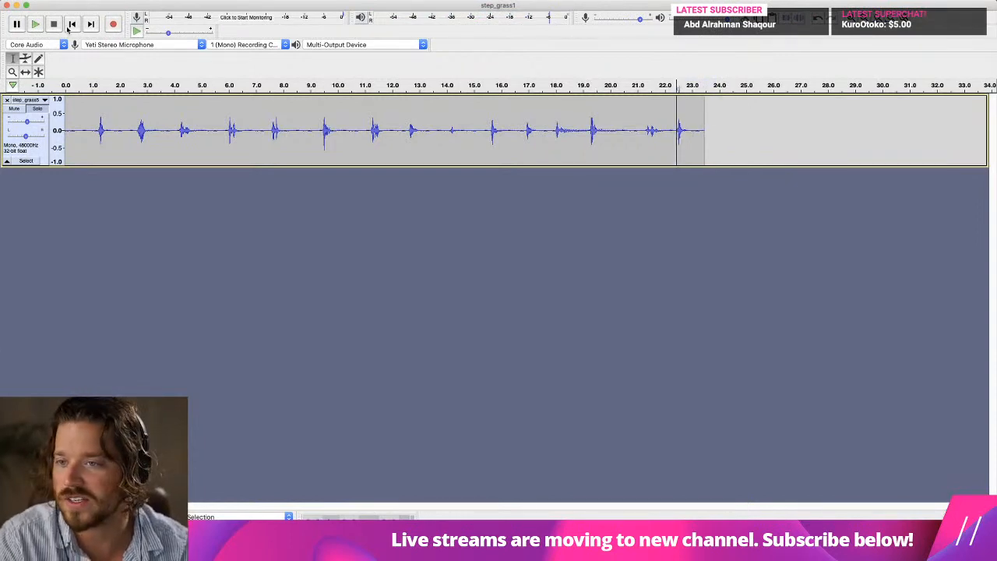
Delete about 1 s of silence before the first footstep and play the trimmed take from the start.
{"action": "key", "text": "Delete"}
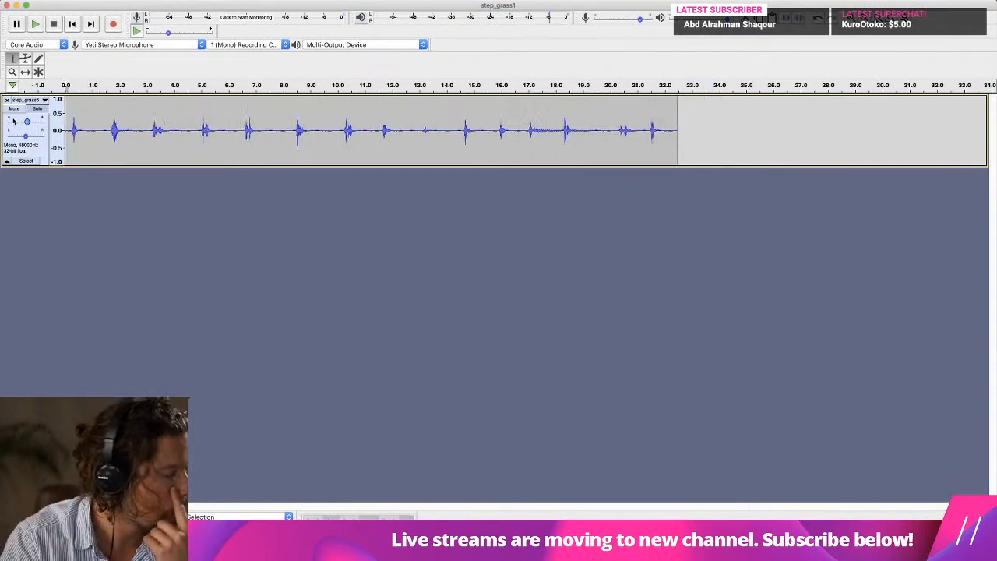
{"action": "key", "text": "space"}
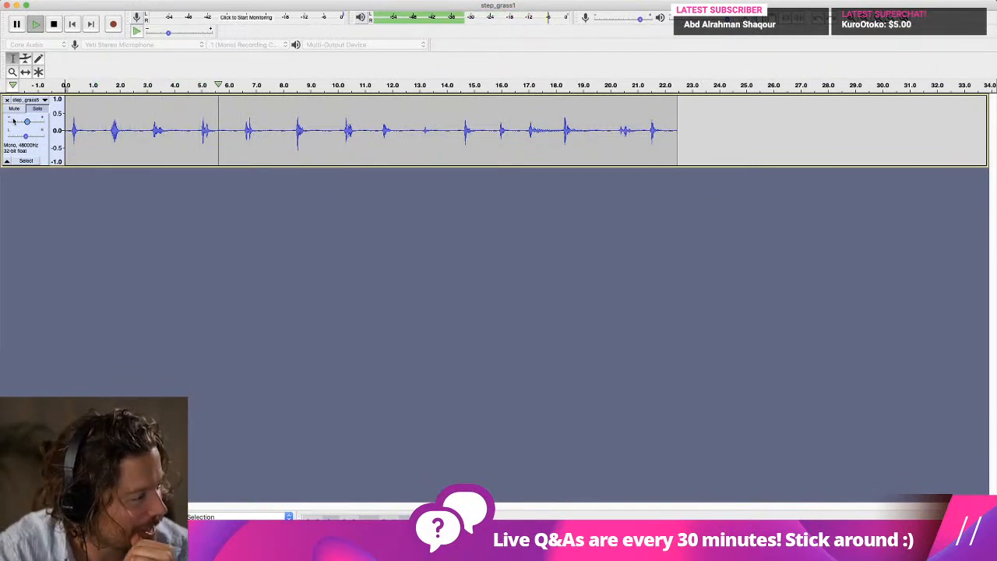
{"action": "key", "text": "space"}
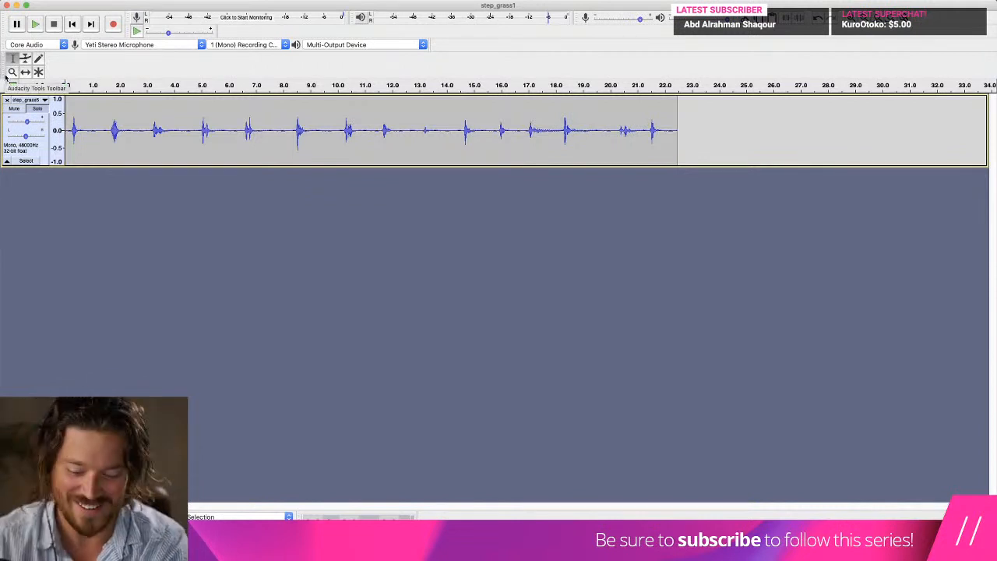
{"action": "key", "text": "super+Tab"}
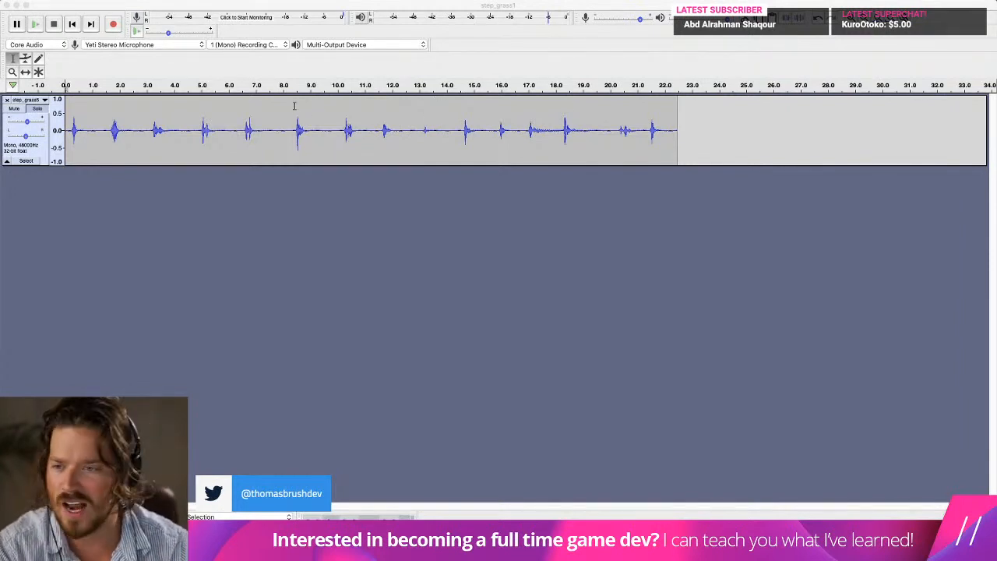
{"action": "left_click", "coordinate": [131, 110]}
{"action": "left_click", "coordinate": [72, 24]}
{"action": "key", "text": "space"}
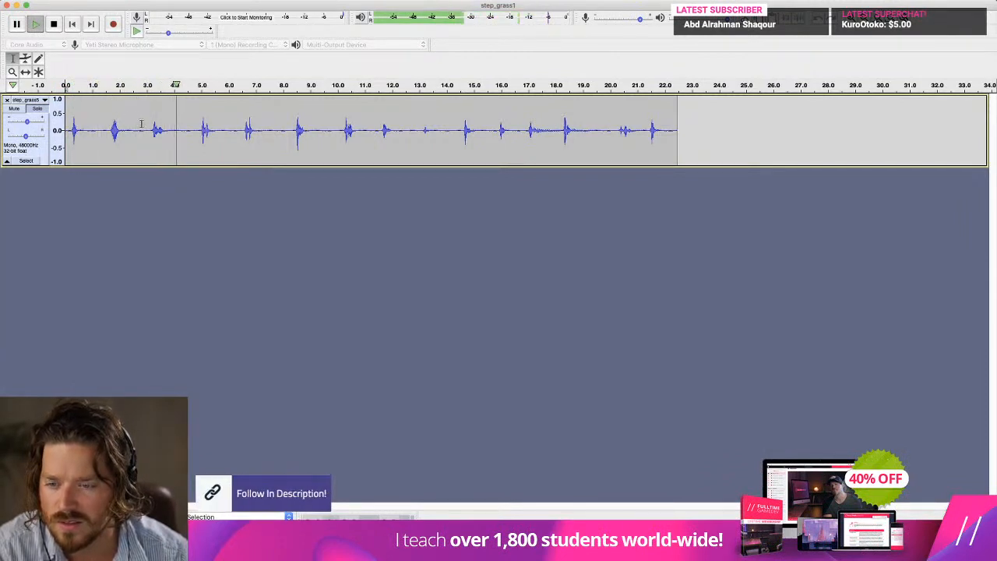
Delete two consecutive unwanted footsteps starting at about 3 s, roughly 1.8 s and 1.5 s long.
{"action": "key", "text": "space"}
{"action": "left_click_drag", "start_coordinate": [149, 129], "coordinate": [190, 134]}
{"action": "key", "text": "Delete"}
{"action": "key", "text": "space"}
{"action": "key", "text": "space"}
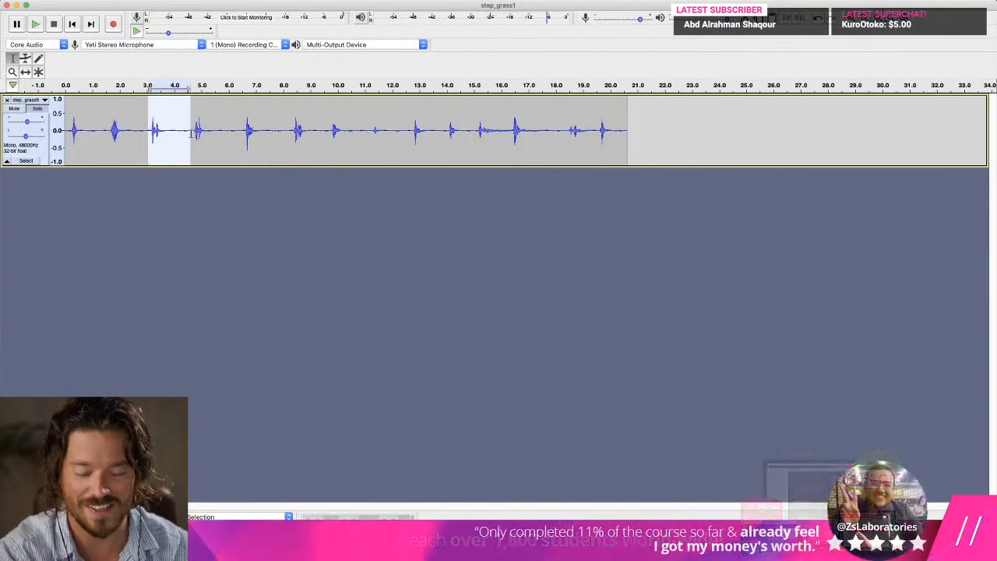
{"action": "key", "text": "Delete"}
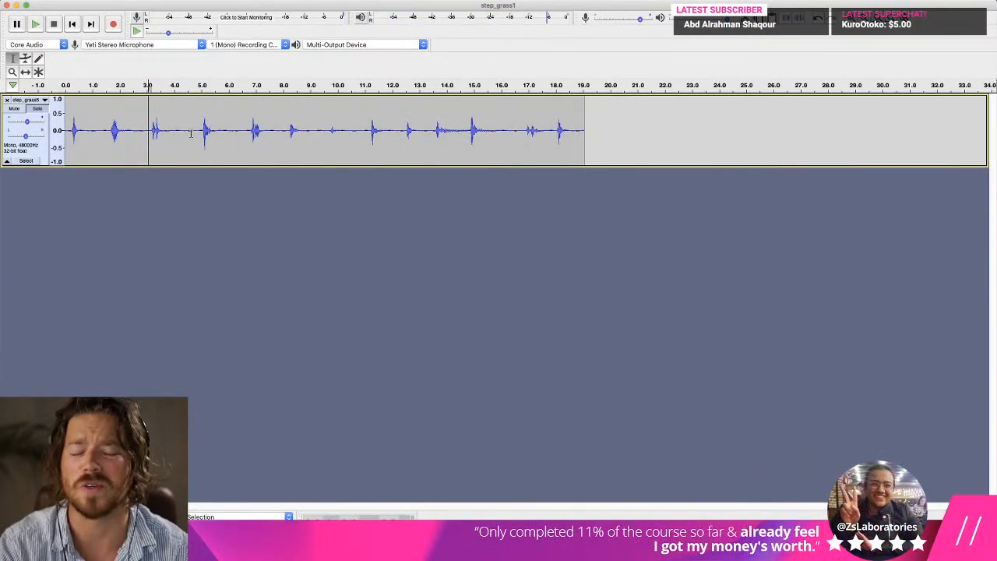
Listen from about 3 s and delete the two footsteps between about 4.9 s and 8 s.
{"action": "key", "text": "space"}
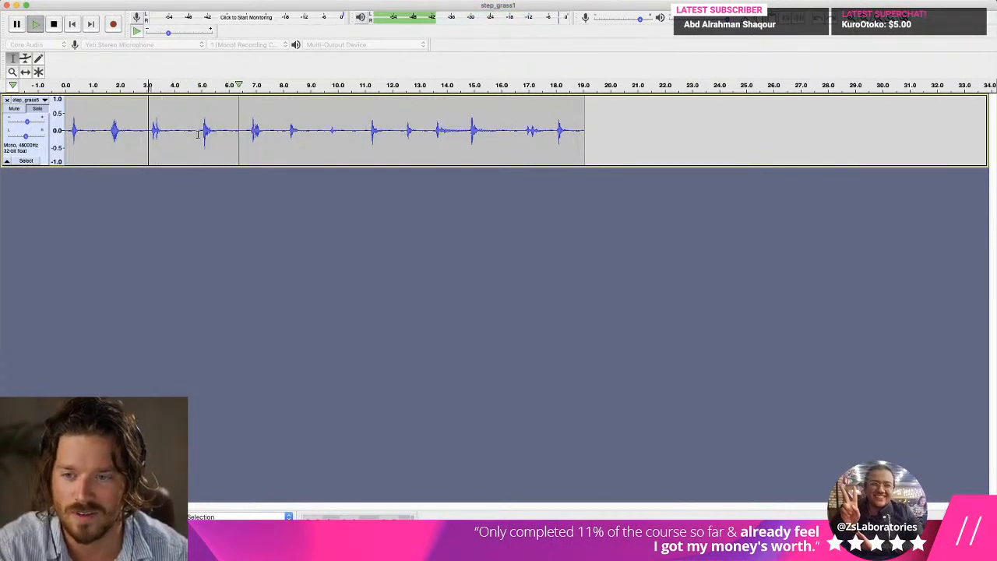
{"action": "key", "text": "space"}
{"action": "left_click_drag", "start_coordinate": [200, 133], "coordinate": [284, 132]}
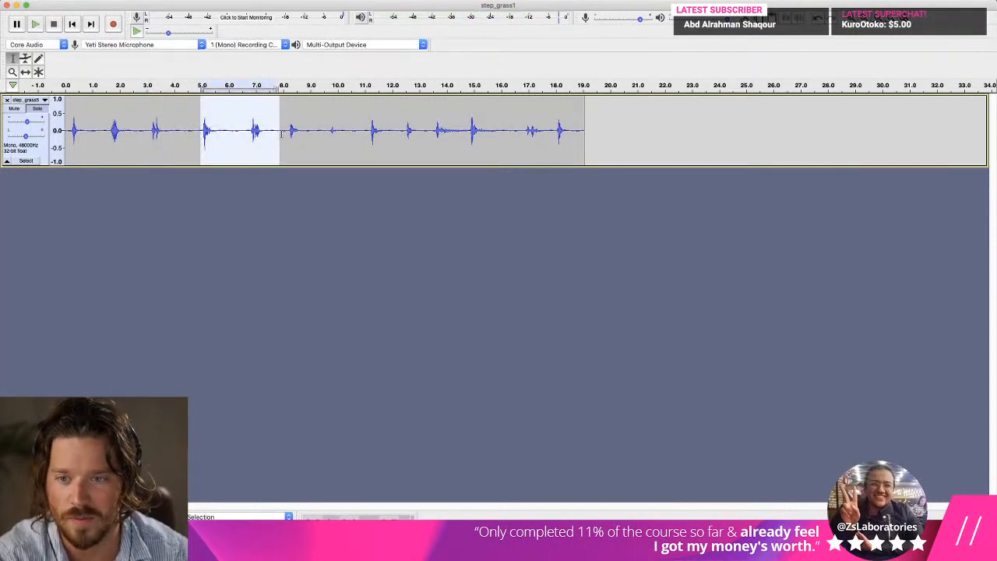
{"action": "key", "text": "Delete"}
Listen on from about 4.9 s and 6.5 s, and delete the footstep between about 7.8 s and 9.3 s.
{"action": "key", "text": "space"}
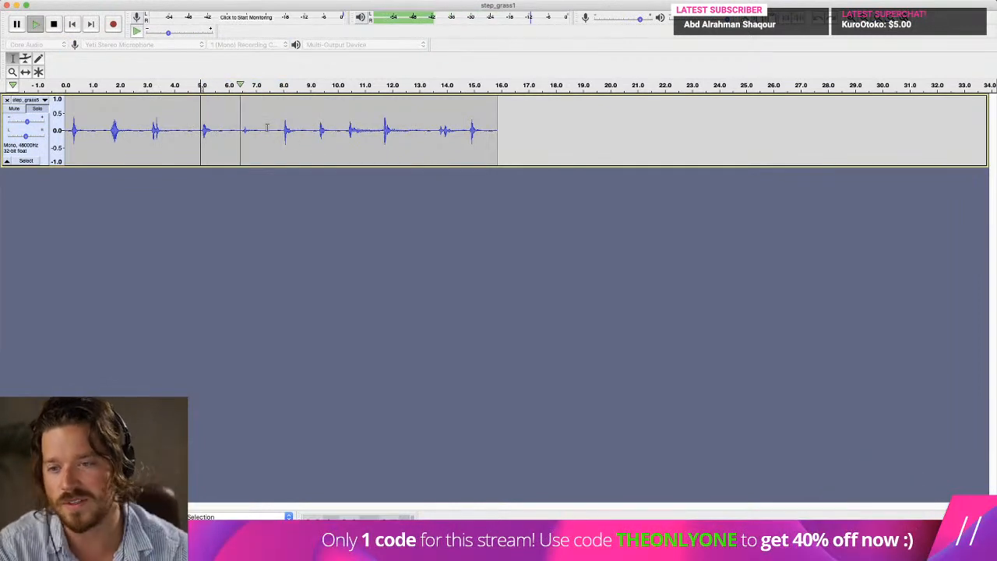
{"action": "key", "text": "space"}
{"action": "left_click", "coordinate": [242, 140]}
{"action": "key", "text": "space"}
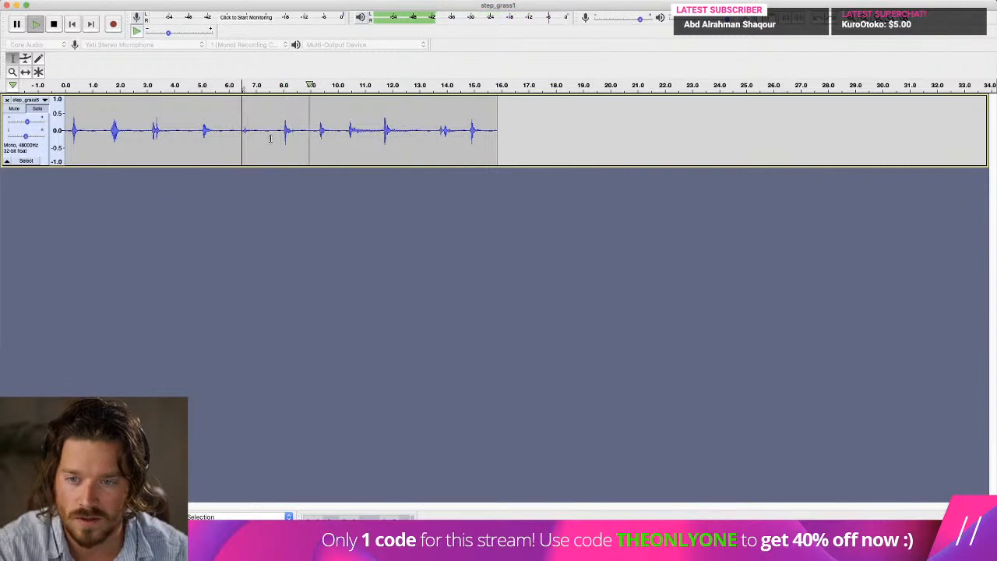
{"action": "key", "text": "space"}
{"action": "left_click", "coordinate": [277, 133]}
{"action": "left_click_drag", "start_coordinate": [278, 133], "coordinate": [320, 132]}
{"action": "key", "text": "Delete"}
Listen from about 7.8 s and delete the short footstep between about 7.8 s and 8.7 s.
{"action": "key", "text": "space"}
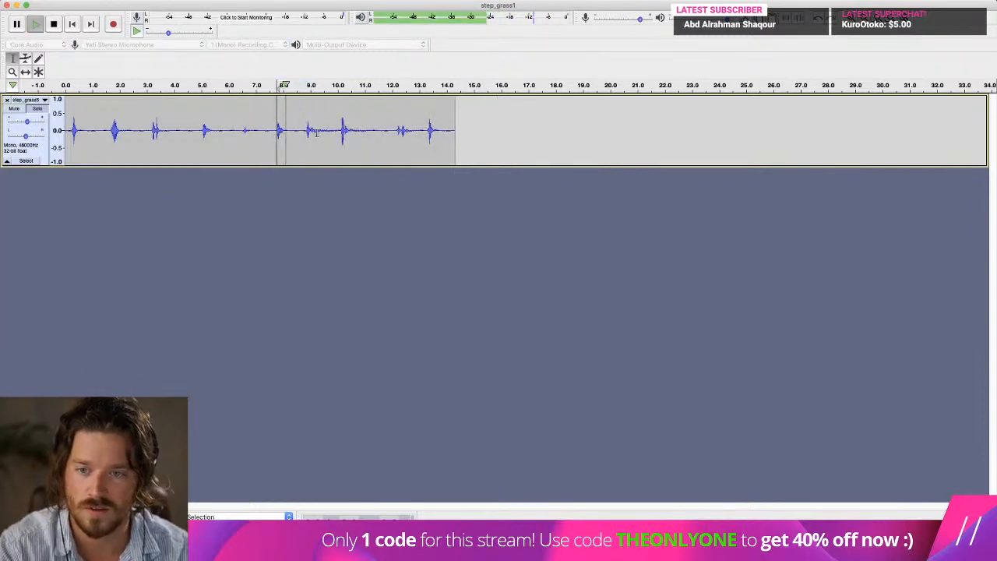
{"action": "key", "text": "space"}
{"action": "left_click", "coordinate": [302, 132], "text": "shift"}
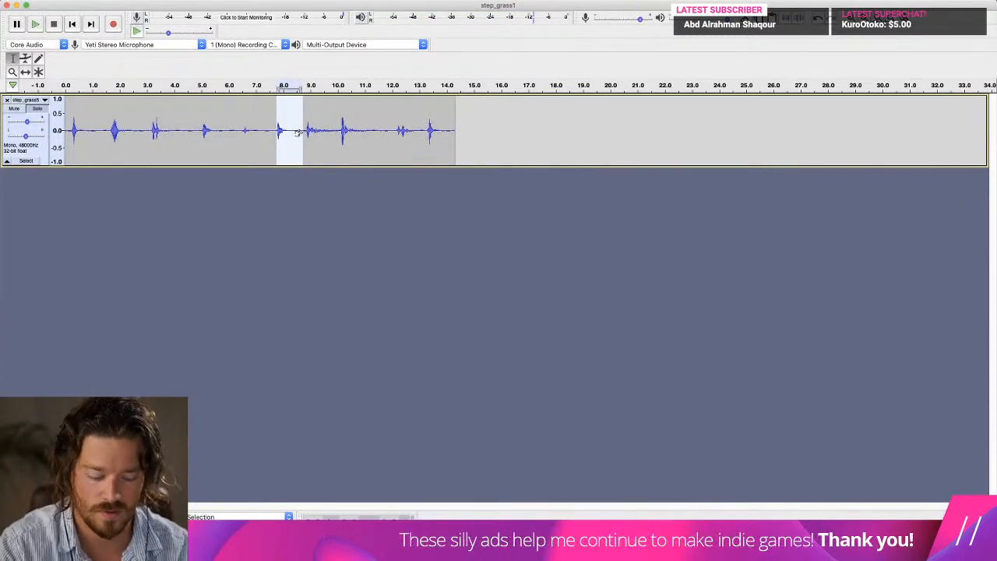
{"action": "key", "text": "Delete"}
Listen twice from about 7.8 s and delete the footstep between about 7.8 s and 9.1 s.
{"action": "key", "text": "space"}
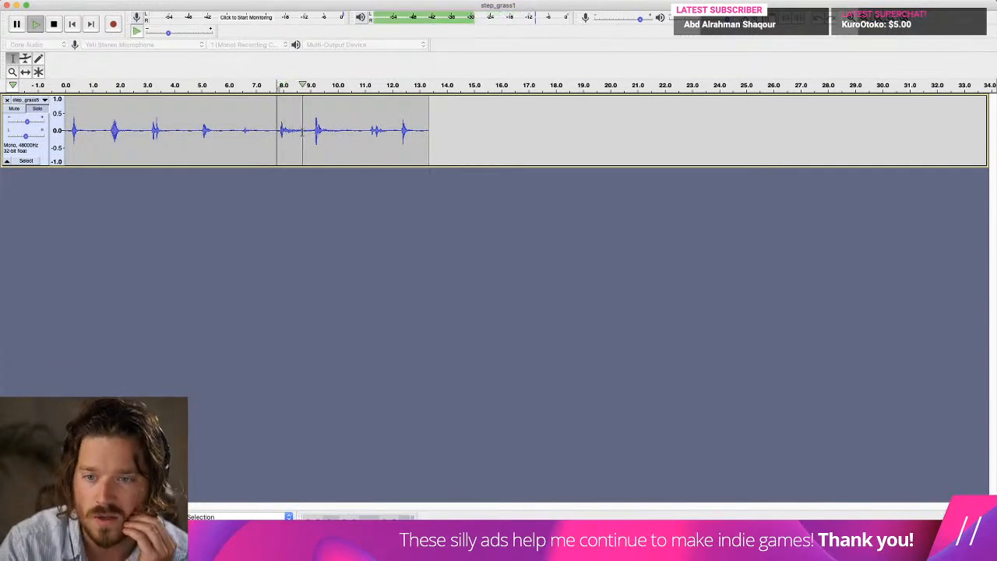
{"action": "key", "text": "space"}
{"action": "key", "text": "space"}
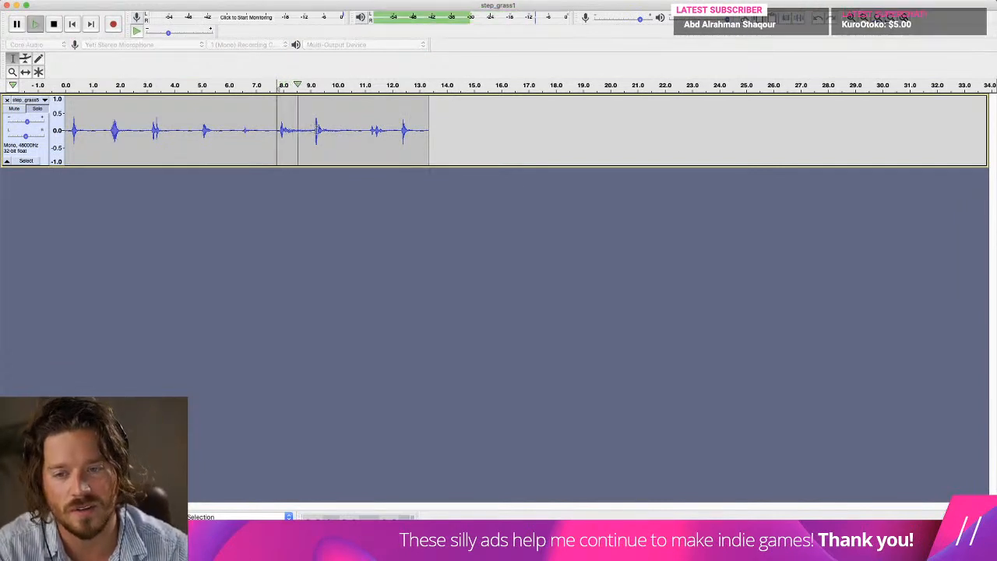
Delete the last footstep, from about 11 s to the end of the take, and play the remaining steps from the start.
{"action": "key", "text": "space"}
{"action": "left_click", "coordinate": [315, 137], "text": "shift"}
{"action": "key", "text": "Delete"}
{"action": "key", "text": "space"}
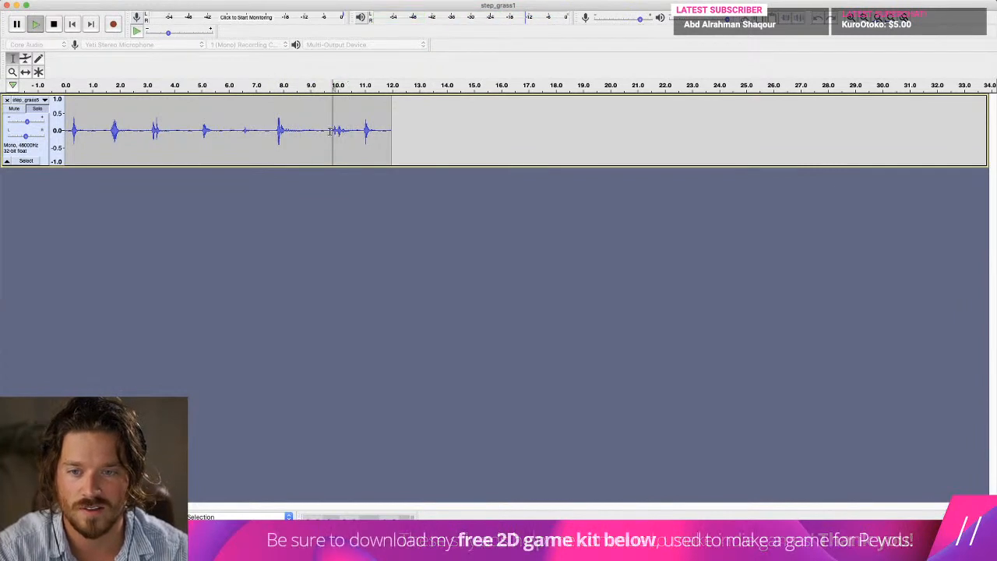
{"action": "key", "text": "space"}
{"action": "key", "text": "space"}
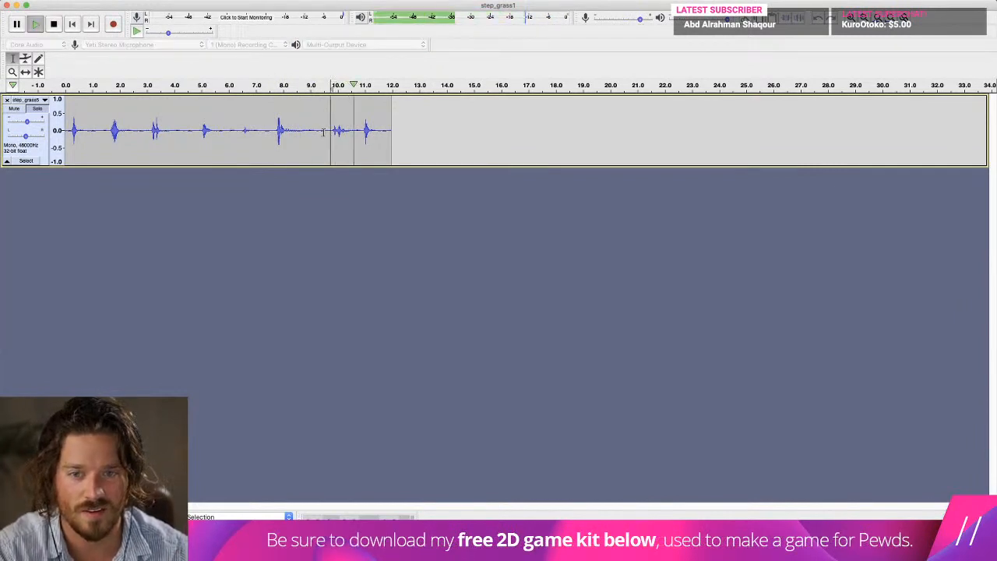
{"action": "key", "text": "space"}
{"action": "left_click_drag", "start_coordinate": [365, 129], "coordinate": [392, 128]}
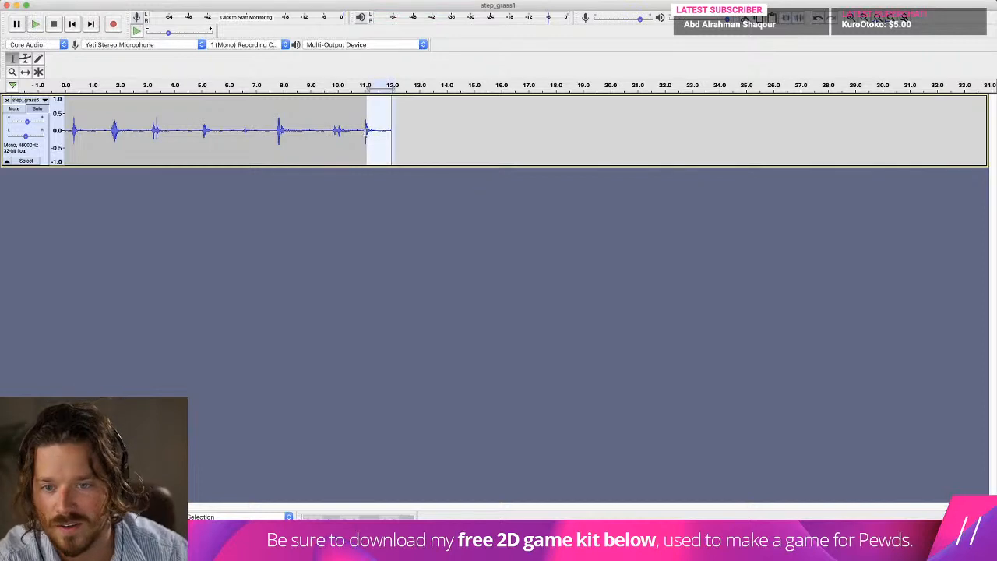
{"action": "key", "text": "Delete"}
{"action": "key", "text": "Home"}
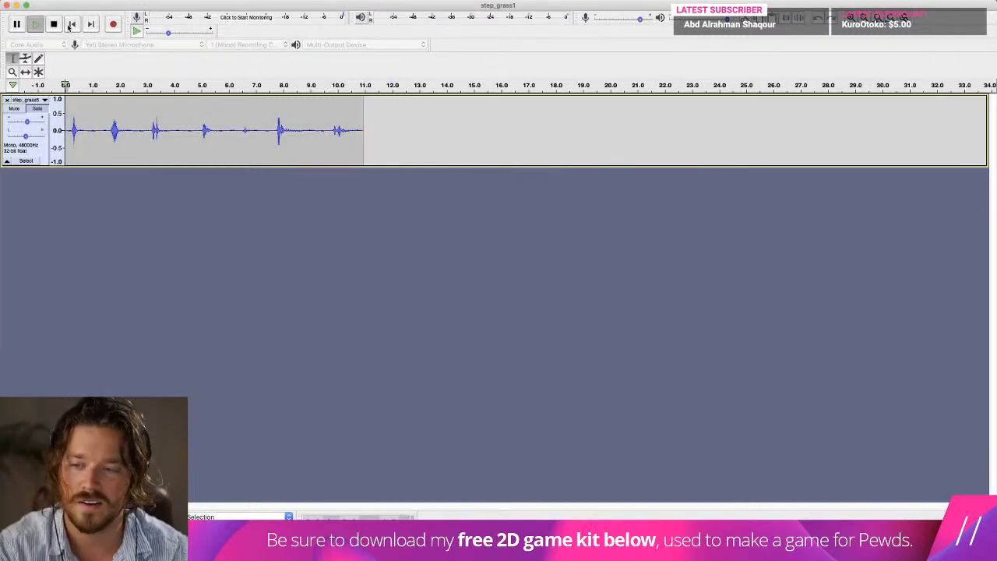
{"action": "key", "text": "space"}
Switch to Unity and inspect the Sound Manager asset's ground sounds and the clips in its Player sound group.
{"action": "left_click", "coordinate": [476, 517]}
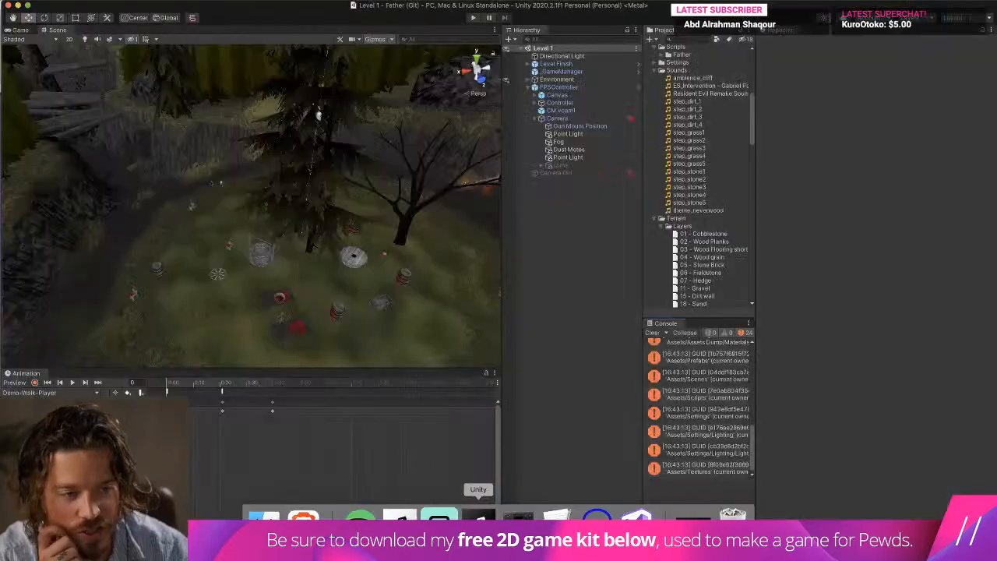
{"action": "scroll", "coordinate": [703, 176], "scroll_direction": "up", "scroll_amount": 10}
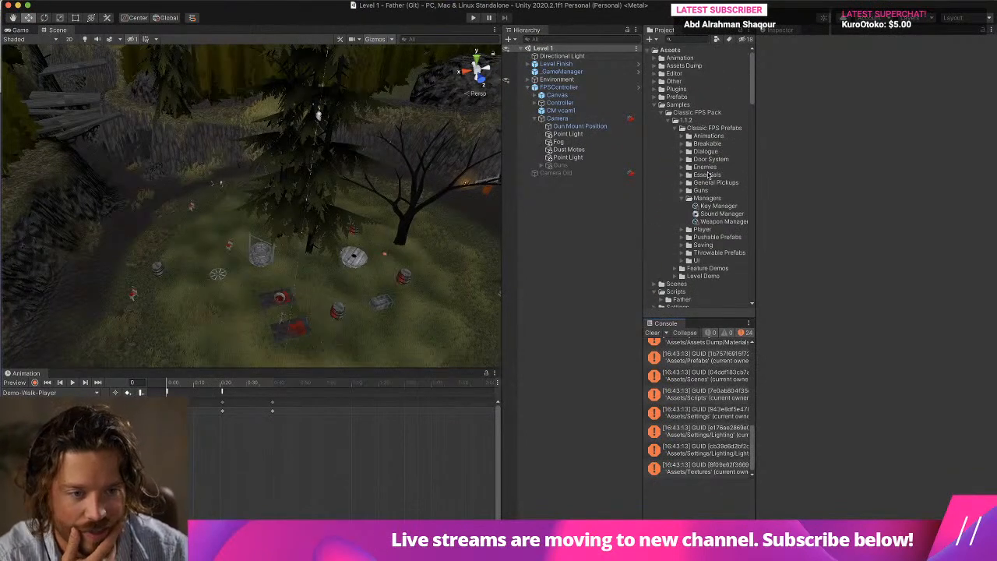
{"action": "left_click", "coordinate": [724, 222]}
{"action": "left_click", "coordinate": [719, 215]}
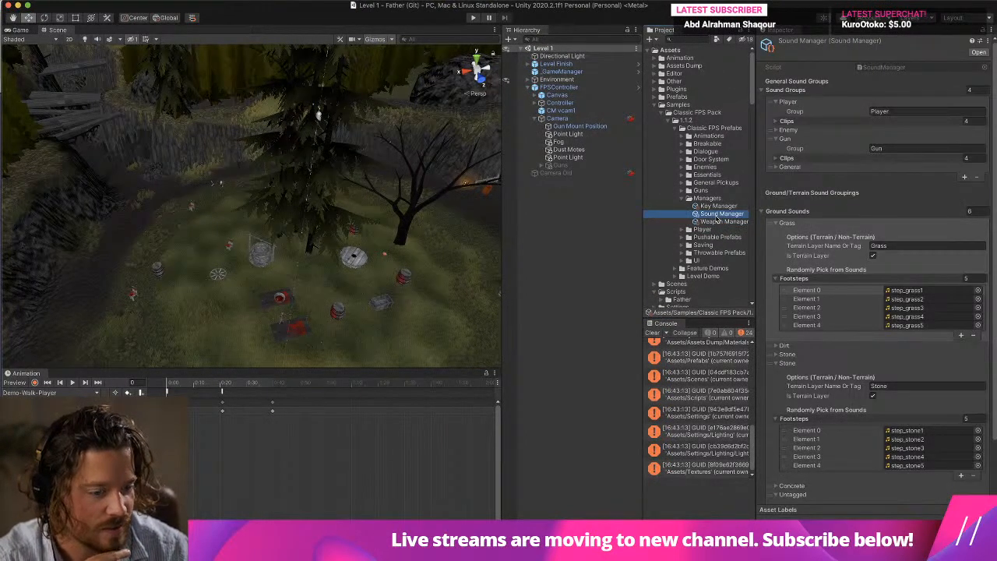
{"action": "left_click", "coordinate": [781, 222]}
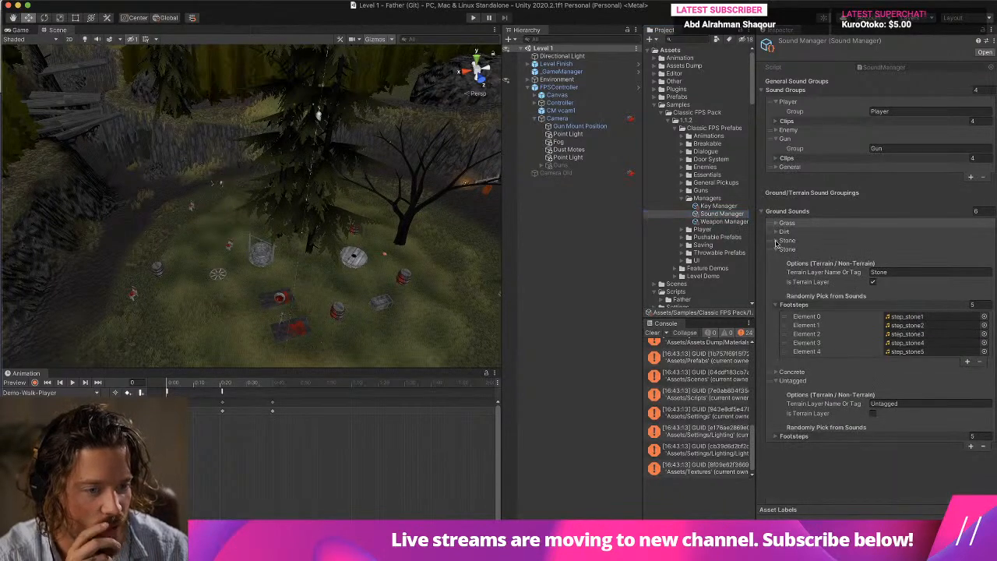
{"action": "left_click", "coordinate": [783, 211]}
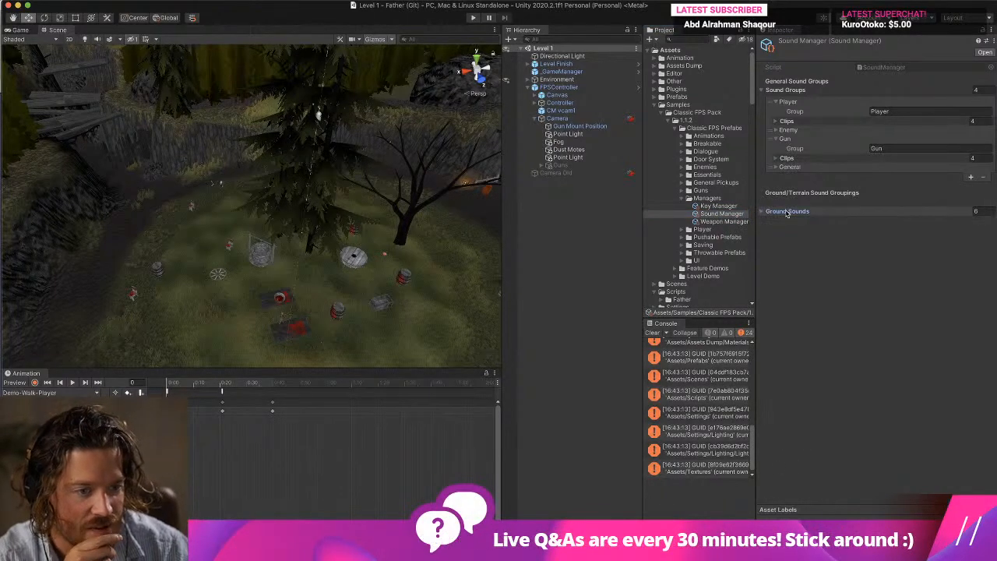
{"action": "left_click", "coordinate": [775, 122]}
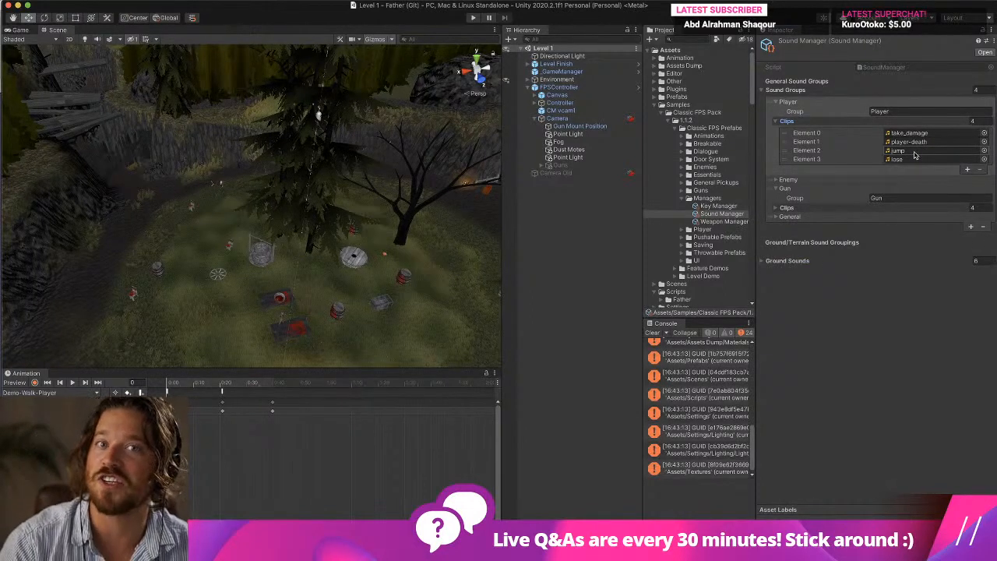
Switch back to Audacity, play the take and delete everything before the faint footstep at about 6.4 s.
{"action": "key", "text": "super+Tab"}
{"action": "key", "text": "space"}
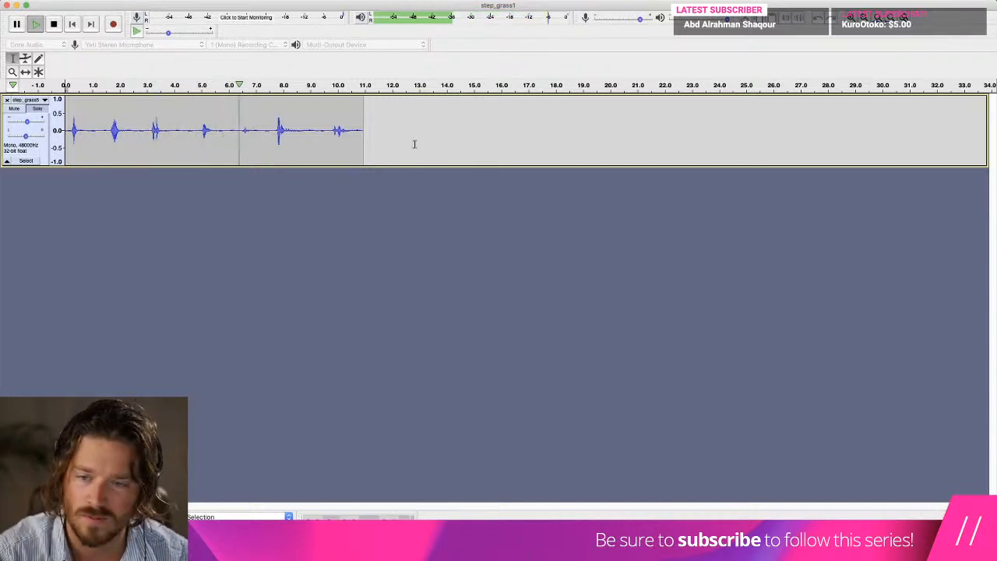
{"action": "left_click_drag", "start_coordinate": [239, 130], "coordinate": [74, 130]}
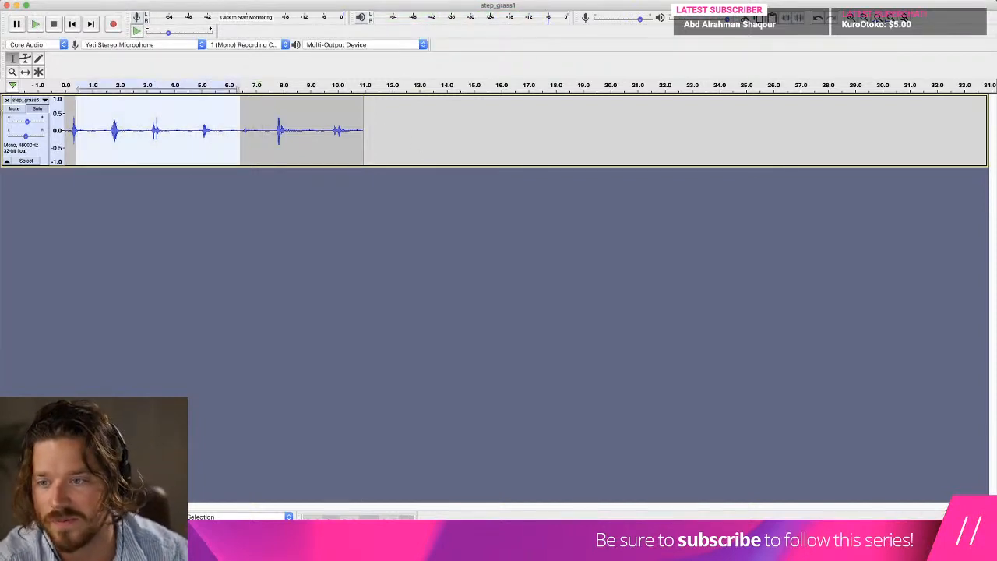
{"action": "key", "text": "Delete"}
Play the start of the take and delete everything after about 1.2 s, keeping only the first faint footstep.
{"action": "key", "text": "space"}
{"action": "key", "text": "space"}
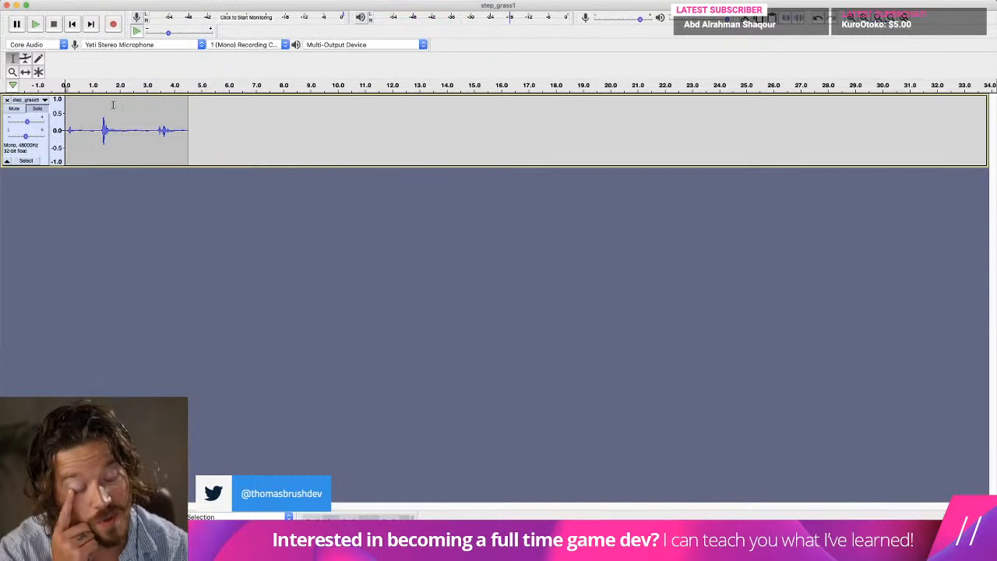
{"action": "left_click_drag", "start_coordinate": [205, 128], "coordinate": [97, 130]}
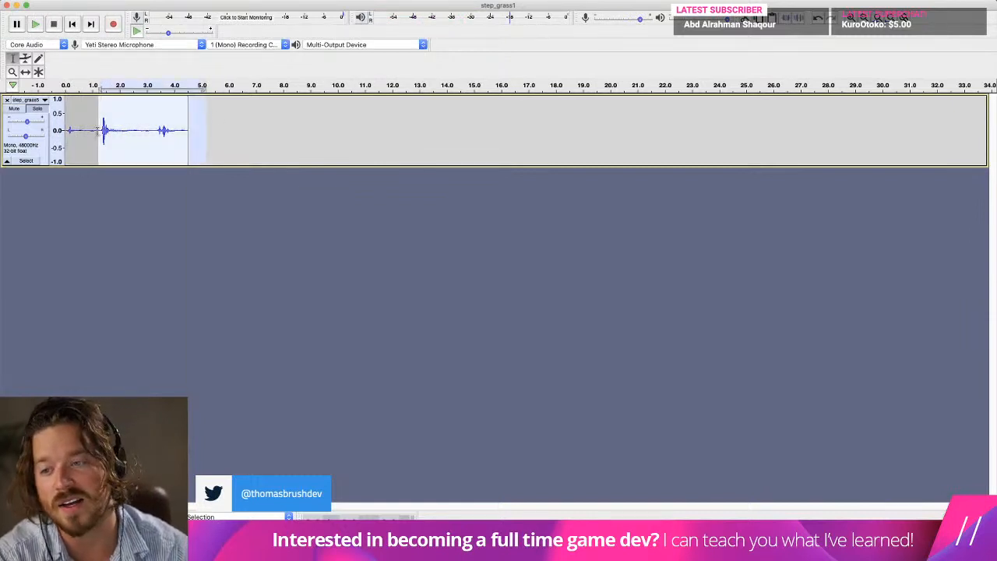
{"action": "key", "text": "Delete"}
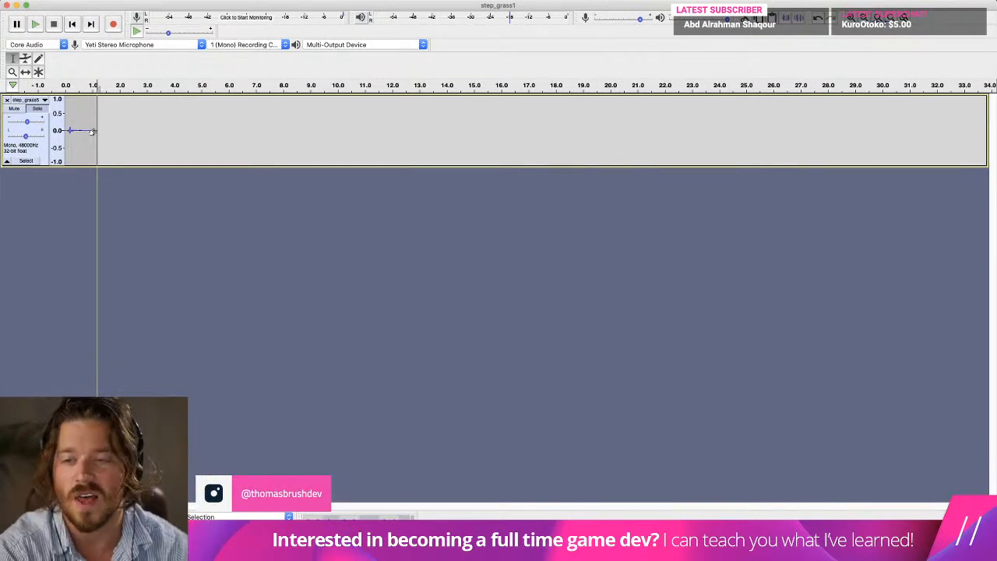
Apply Fade Out to the last 0.5 s or so of the remaining footstep.
{"action": "left_click_drag", "start_coordinate": [83, 110], "coordinate": [98, 110]}
{"action": "left_click", "coordinate": [277, 0]}
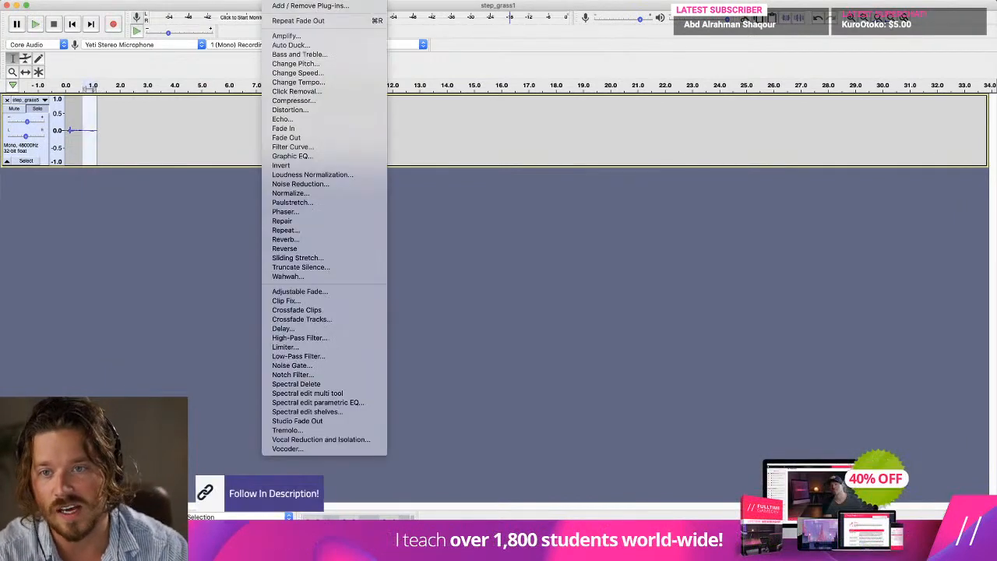
{"action": "left_click", "coordinate": [286, 137]}
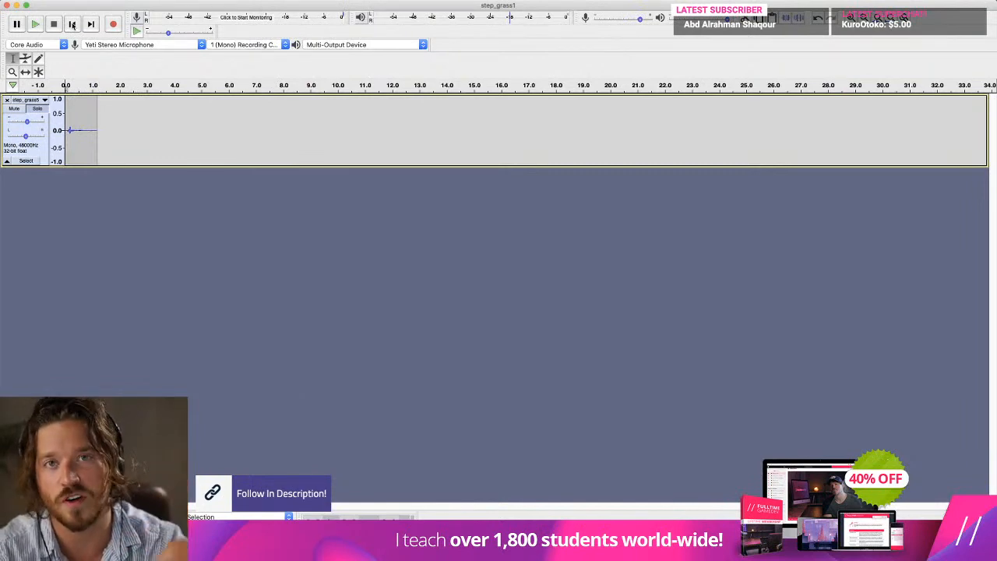
Play the footstep, raise the track's gain and play it again.
{"action": "key", "text": "space"}
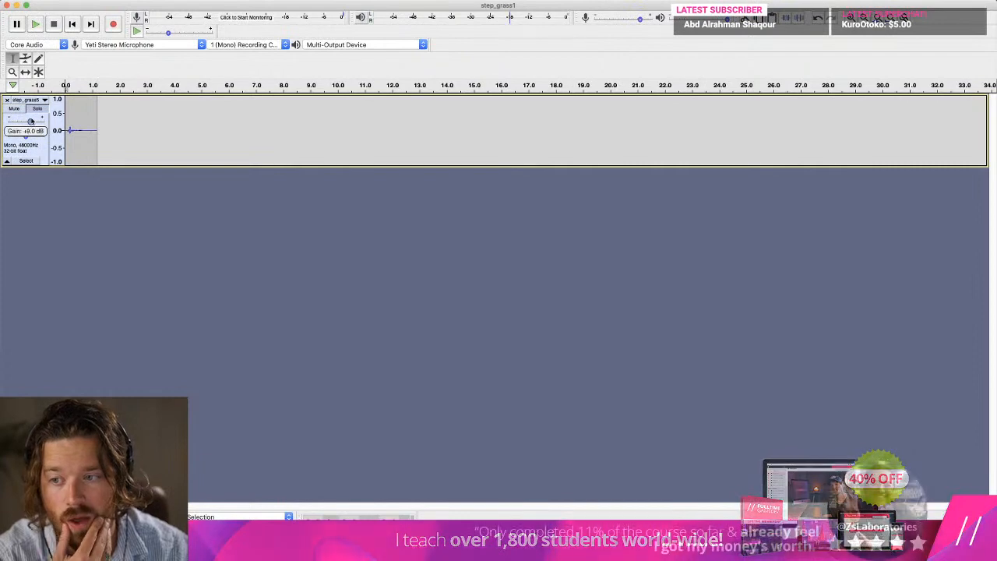
{"action": "key", "text": "space"}
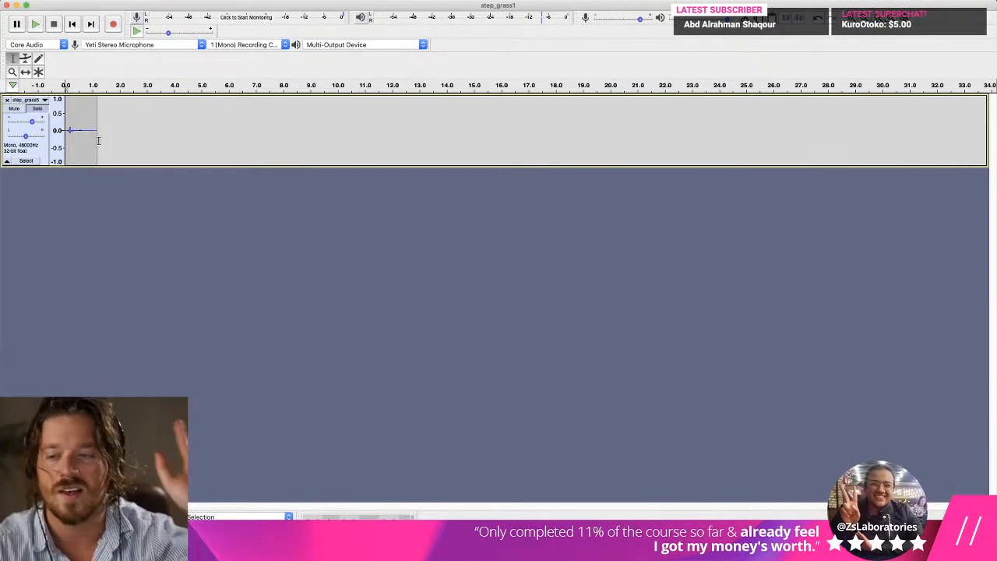
{"action": "key", "text": "space"}
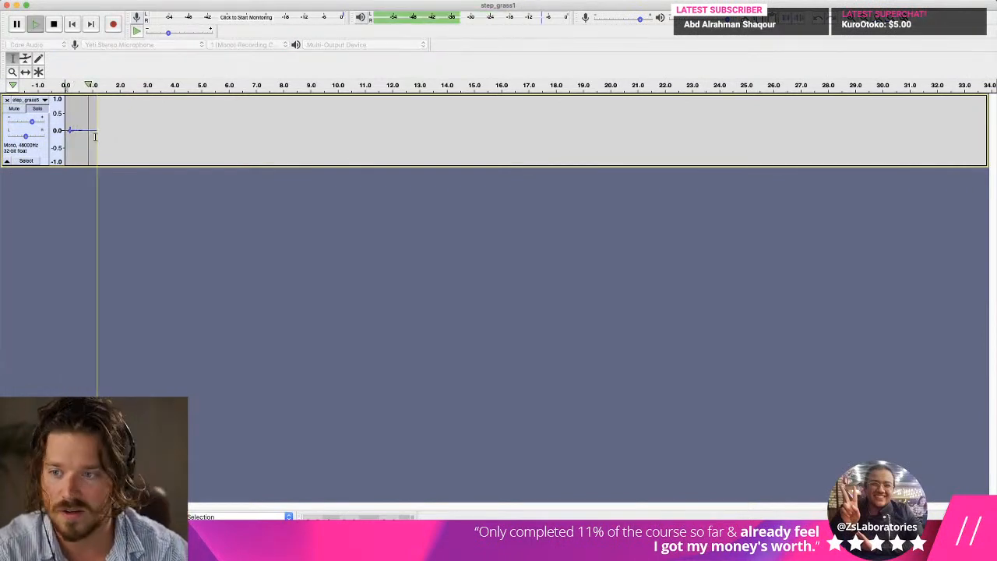
Delete the footstep's tail after about 0.5 s and return to the start of the track.
{"action": "left_click_drag", "start_coordinate": [95, 137], "coordinate": [79, 135]}
{"action": "key", "text": "BackSpace"}
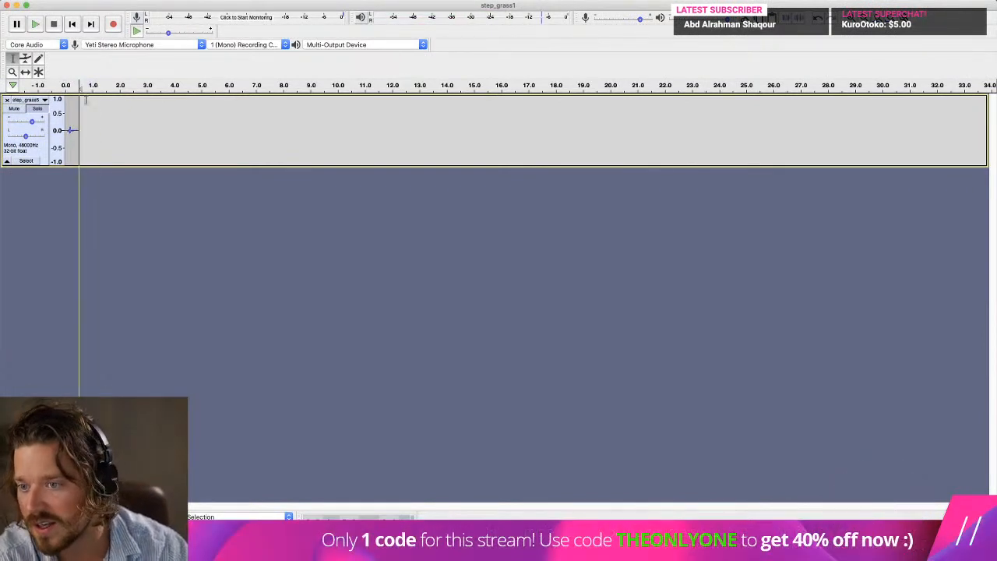
{"action": "left_click", "coordinate": [74, 27]}
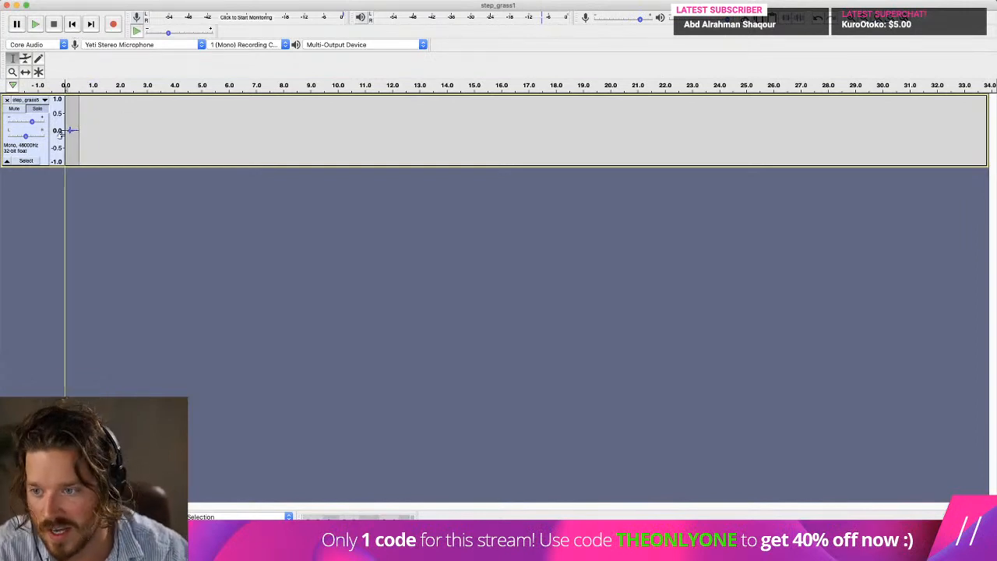
Trim the short silence before the footstep, apply Fade Out to the clip's very end and play it from the start.
{"action": "left_click_drag", "start_coordinate": [73, 128], "coordinate": [72, 127]}
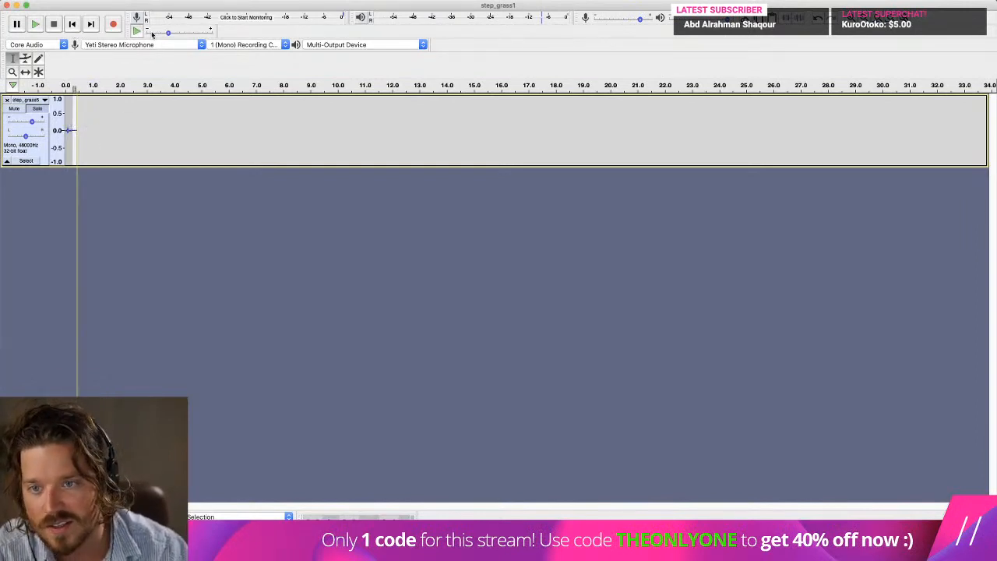
{"action": "left_click", "coordinate": [248, 0]}
{"action": "mouse_move", "coordinate": [277, 0]}
{"action": "left_click", "coordinate": [306, 138]}
{"action": "left_click", "coordinate": [71, 28]}
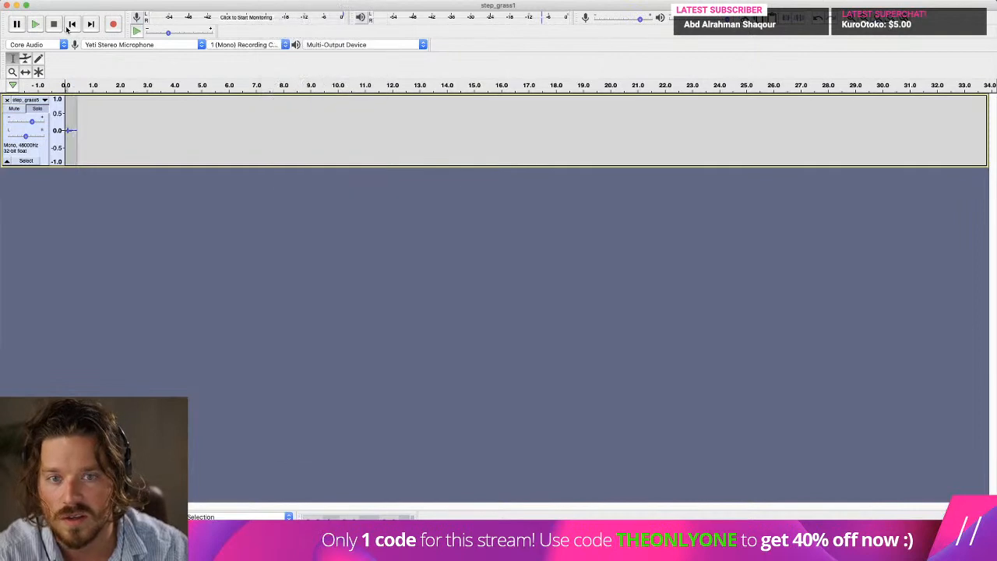
{"action": "key", "text": "space"}
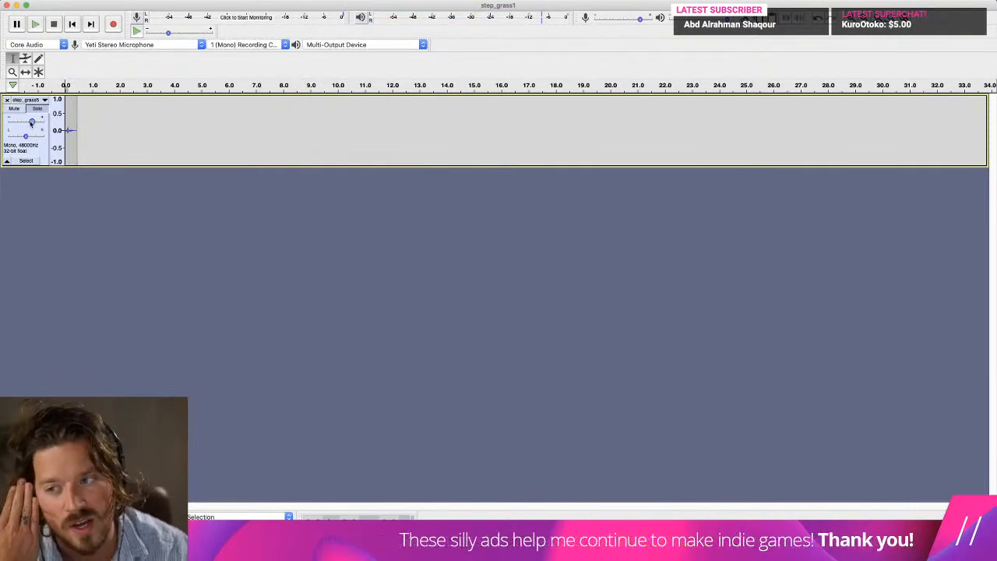
Try a higher track gain while playing the footstep, restore the previous gain and return to the start.
{"action": "left_click_drag", "start_coordinate": [32, 122], "coordinate": [35, 122]}
{"action": "key", "text": "space"}
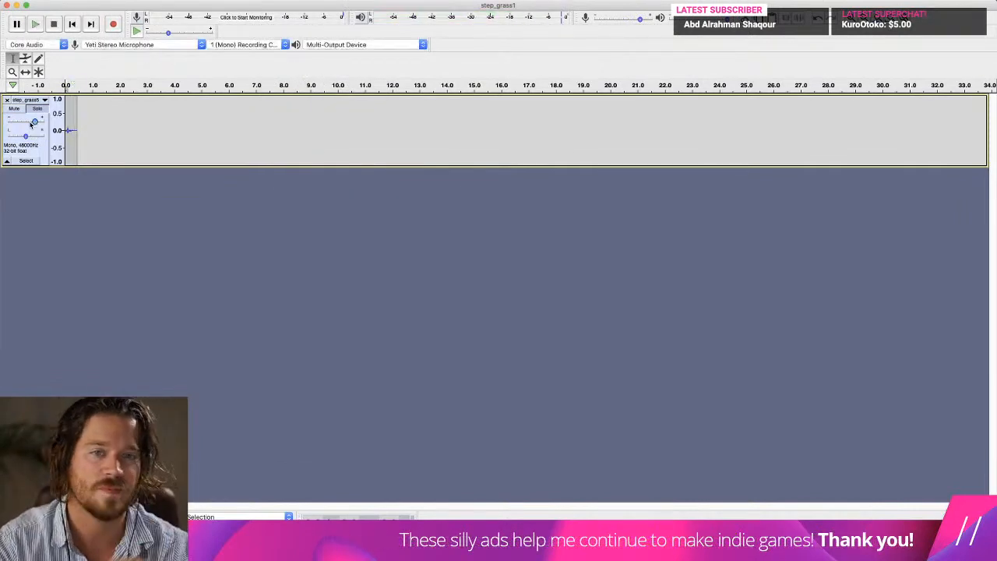
{"action": "left_click", "coordinate": [32, 123]}
{"action": "left_click", "coordinate": [79, 109]}
{"action": "left_click", "coordinate": [73, 25]}
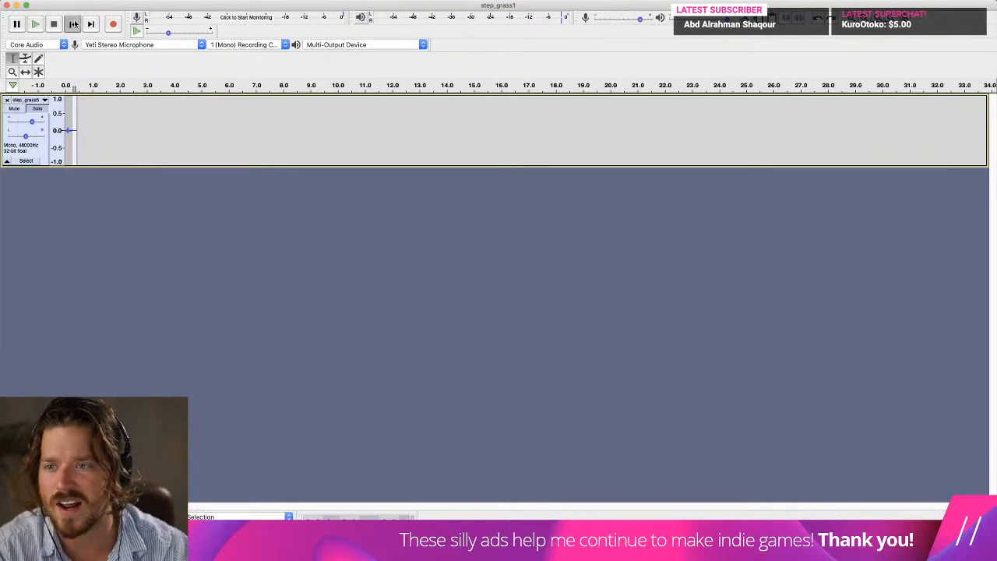
Apply another Fade Out from about 0.35 s to the end of the footstep clip and play it from the start.
{"action": "key", "text": "space"}
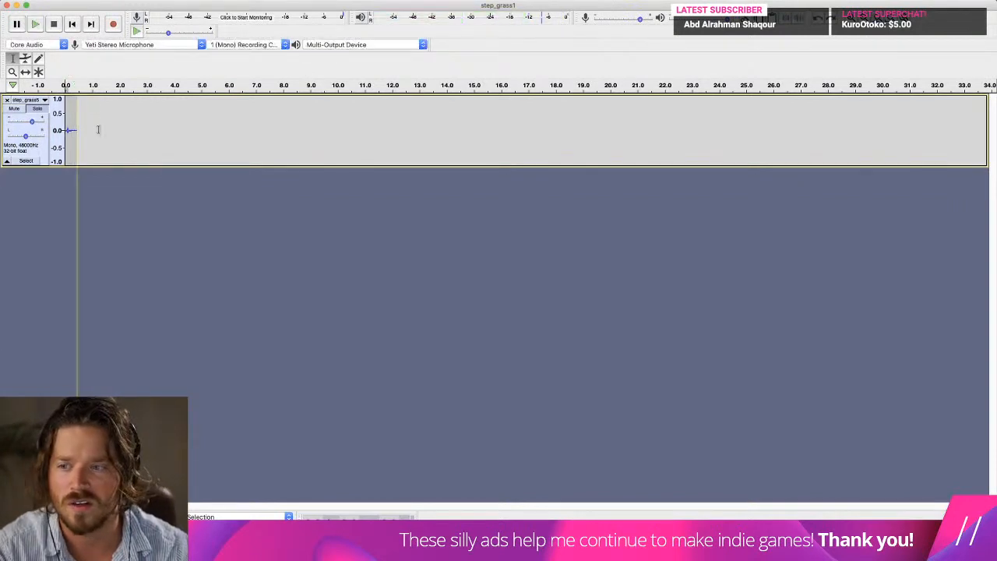
{"action": "left_click_drag", "start_coordinate": [78, 131], "coordinate": [75, 130]}
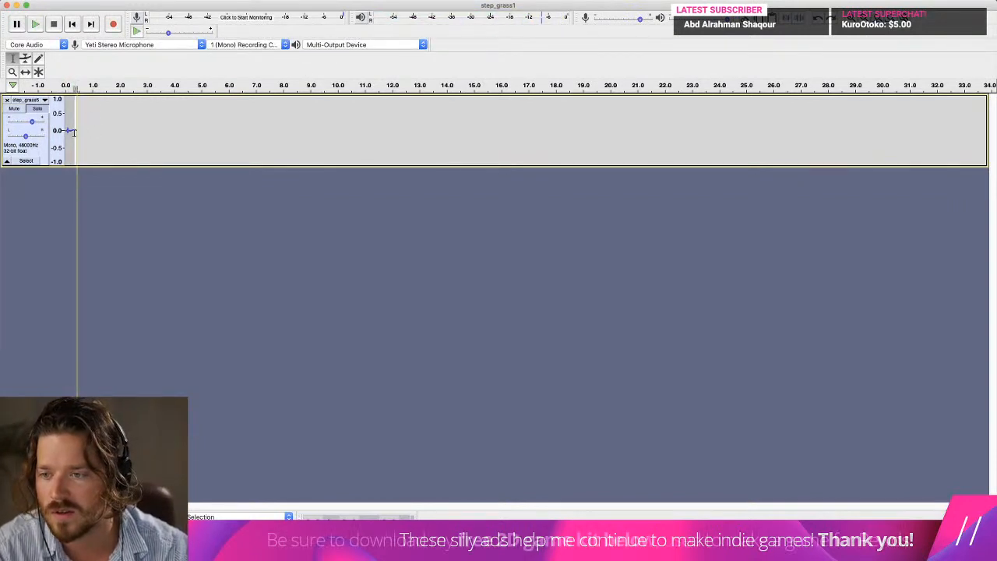
{"action": "left_click", "coordinate": [240, 0]}
{"action": "mouse_move", "coordinate": [274, 0]}
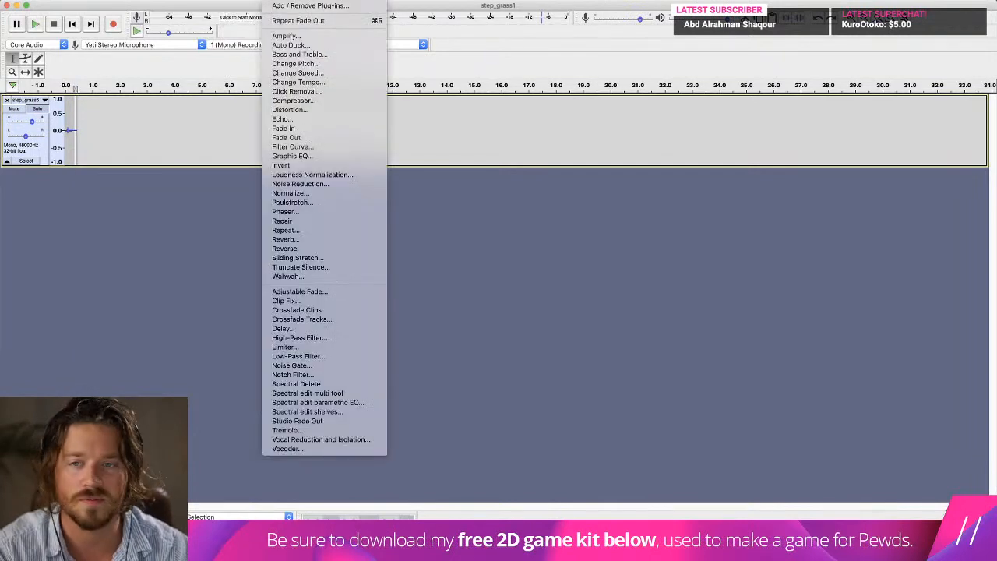
{"action": "left_click", "coordinate": [306, 138]}
{"action": "left_click", "coordinate": [80, 30]}
{"action": "key", "text": "space"}
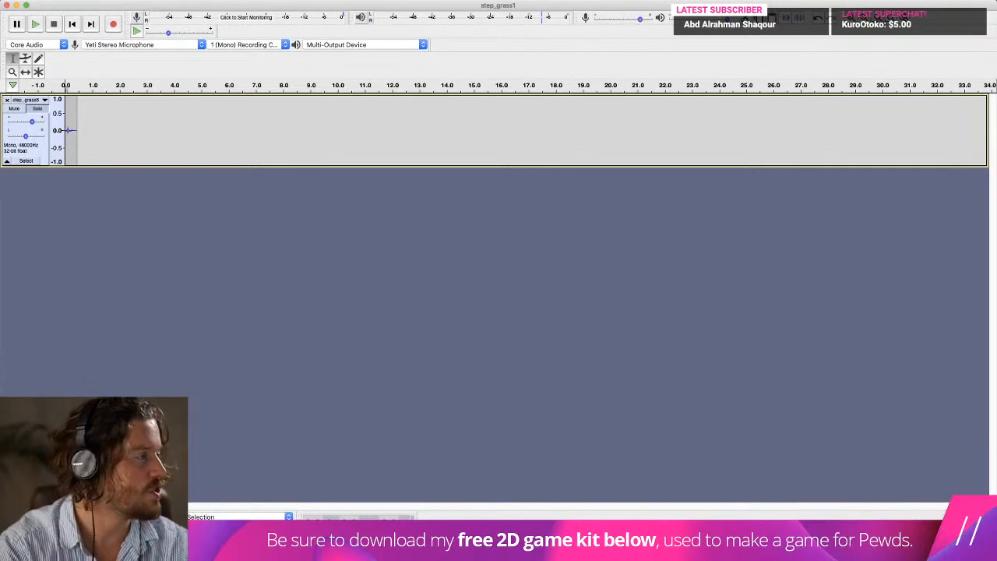
Switch to the Brave browser and search Freesound for "cloth rustle".
{"action": "key", "text": "super+shift+e"}
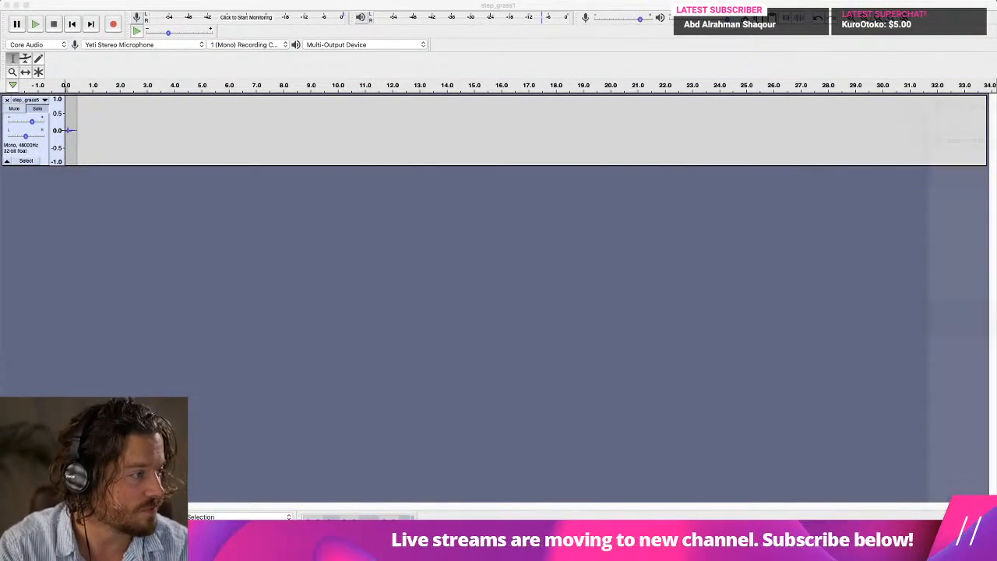
{"action": "left_click_drag", "start_coordinate": [996, 10], "coordinate": [752, 11]}
{"action": "left_click_drag", "start_coordinate": [665, 11], "coordinate": [386, 20]}
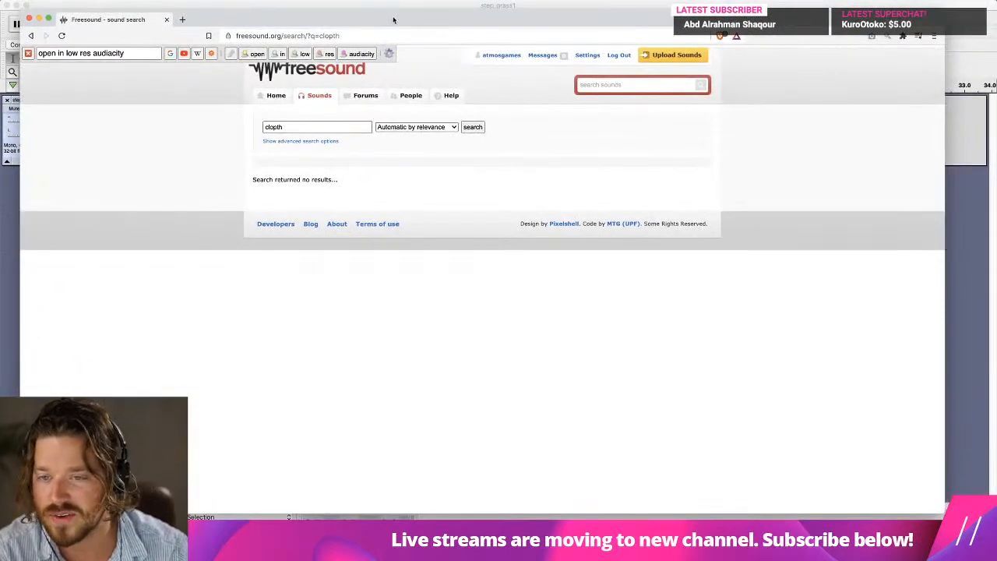
{"action": "left_click", "coordinate": [288, 126]}
{"action": "double_click", "coordinate": [287, 126]}
{"action": "type", "text": "cloth"}
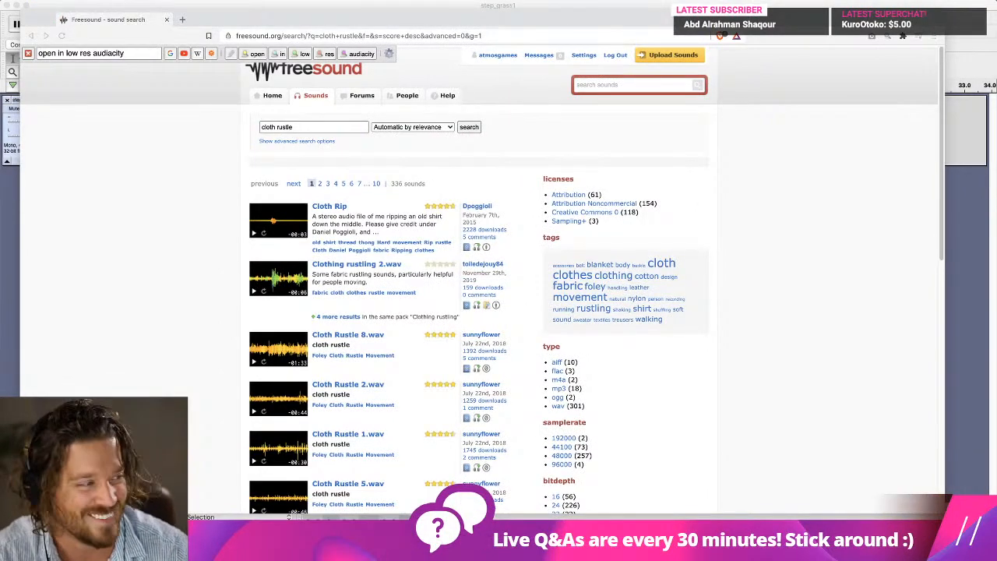
{"action": "key", "text": "ctrl+Up"}
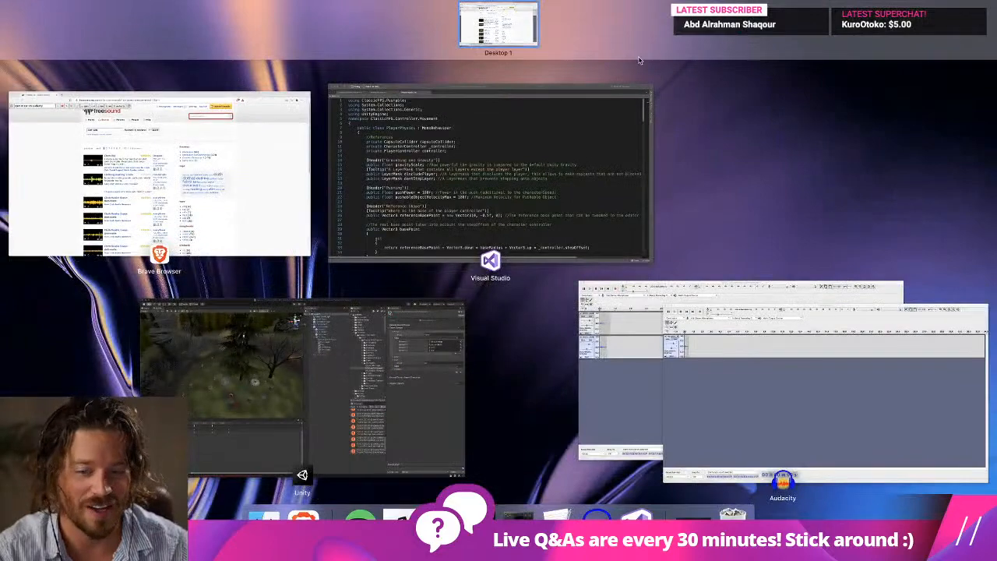
{"action": "key", "text": "ctrl+Up"}
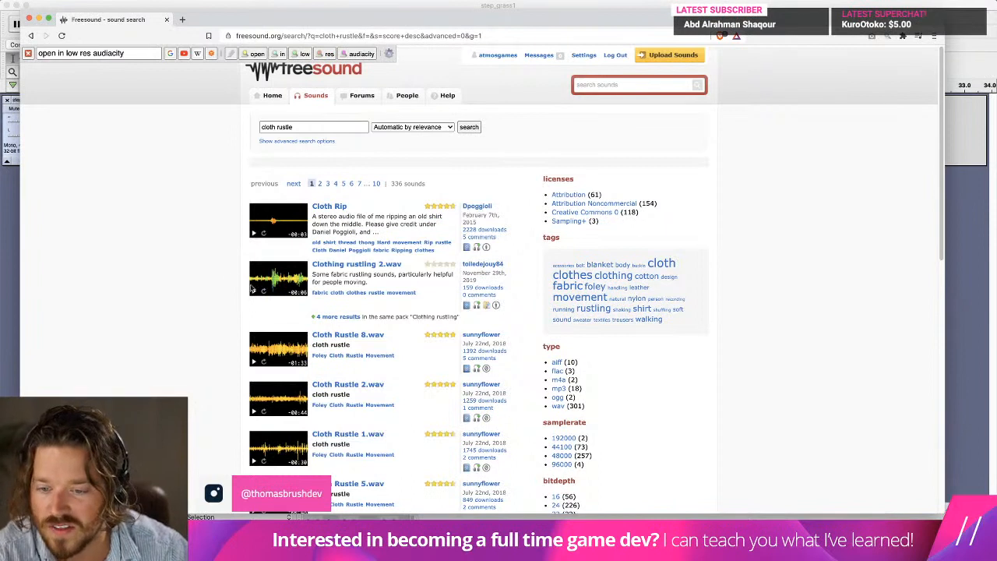
Preview Clothing rustling 2.wav and Cloth Rustle 8.wav, and download Cloth Rustle 8.wav.
{"action": "left_click", "coordinate": [252, 289]}
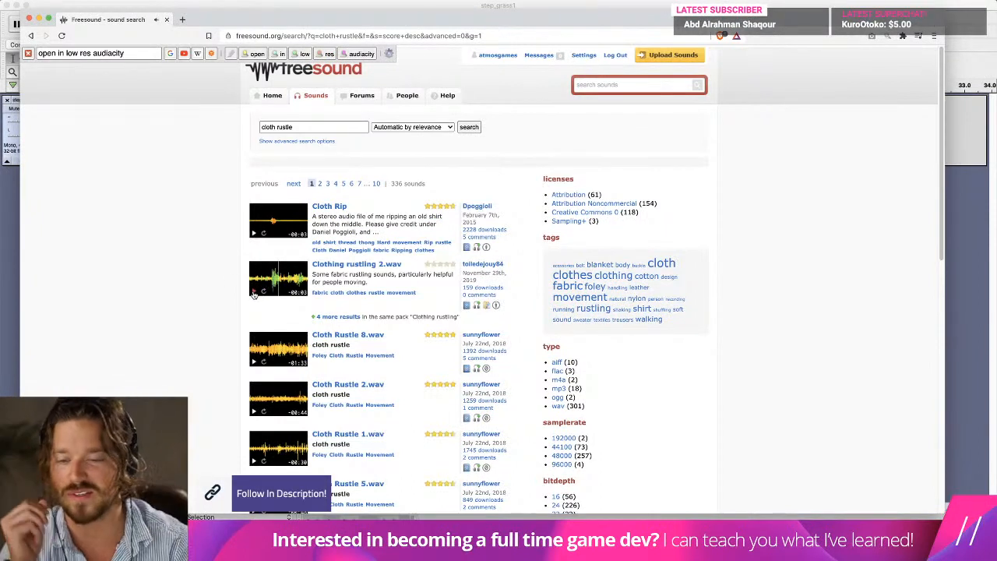
{"action": "left_click", "coordinate": [253, 361]}
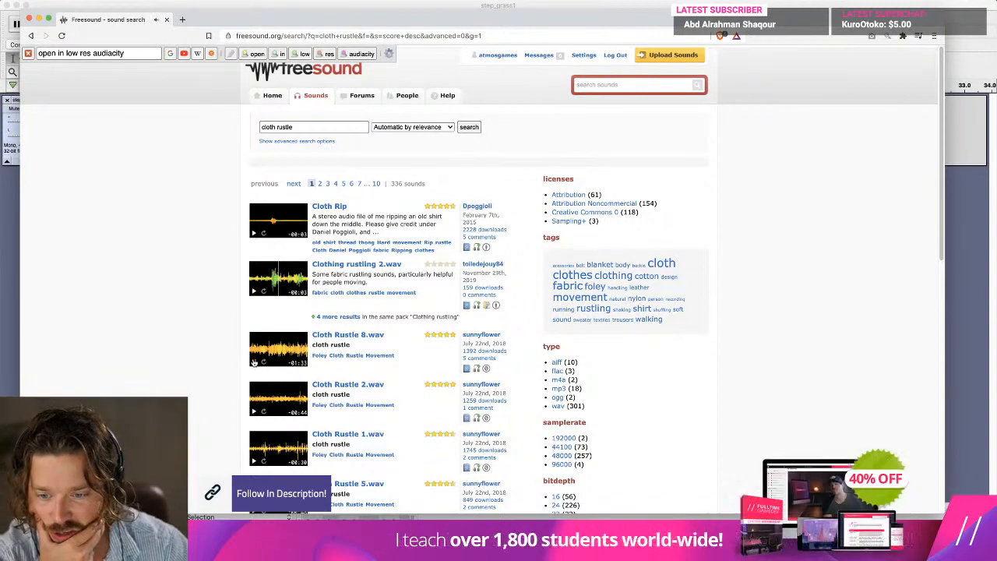
{"action": "left_click", "coordinate": [355, 335]}
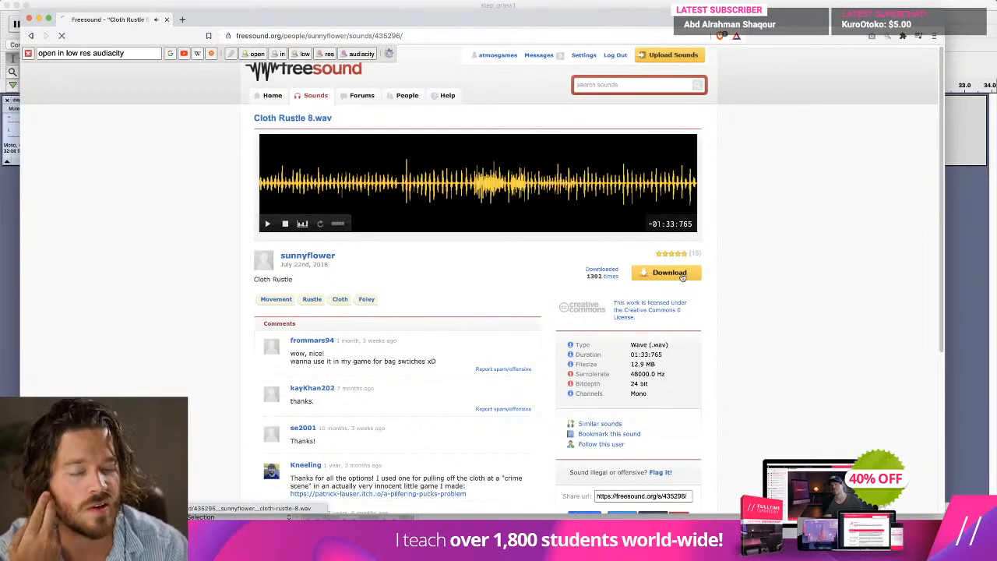
{"action": "left_click", "coordinate": [681, 276]}
{"action": "key", "text": "Return"}
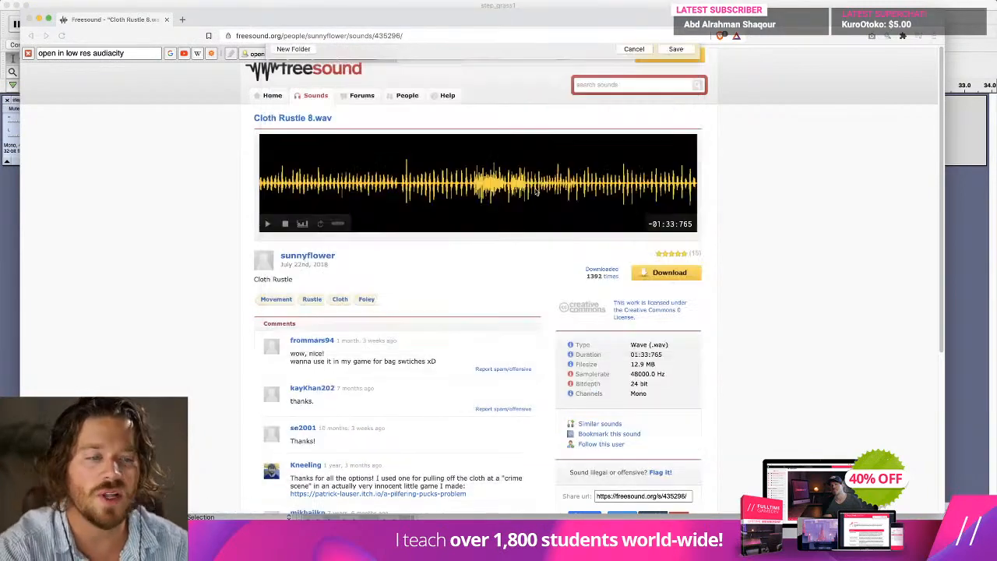
Switch to Audacity and import the downloaded cloth rustle file below the footstep track.
{"action": "key", "text": "super+Tab"}
{"action": "key", "text": "super+Tab"}
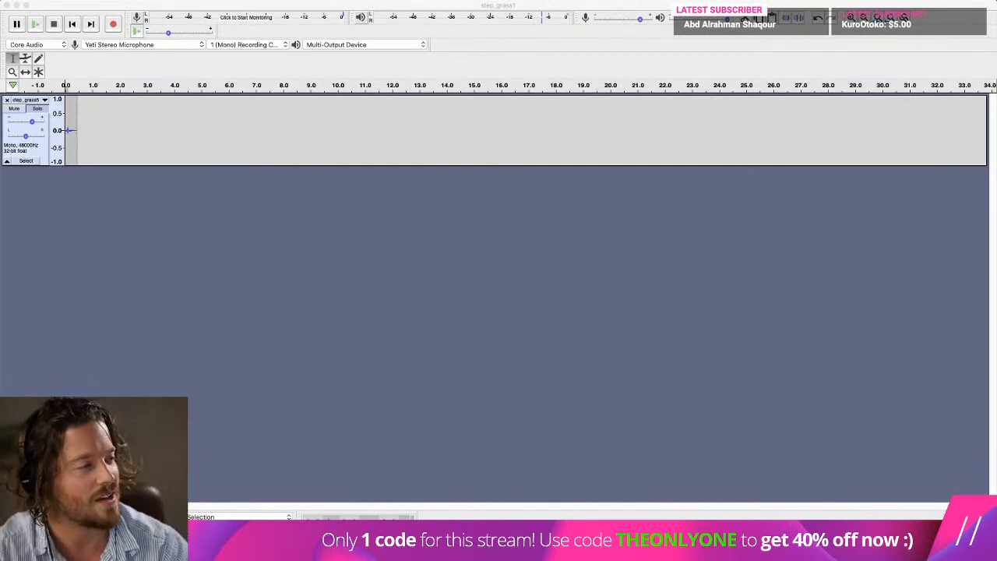
{"action": "left_click_drag", "start_coordinate": [996, 183], "coordinate": [123, 294]}
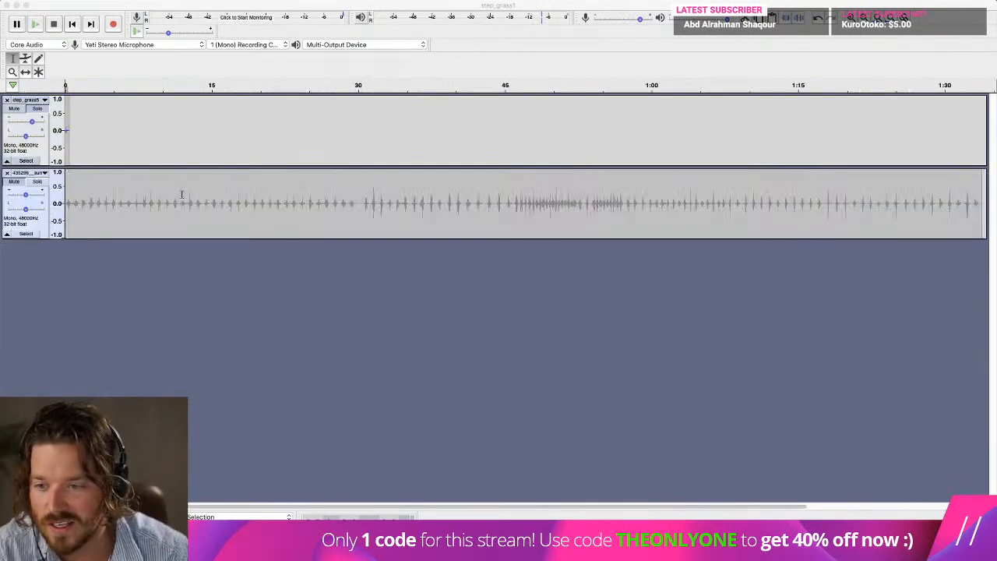
Play the cloth rustle track at several places and copy one short rustle at about 0:46.
{"action": "key", "text": "space"}
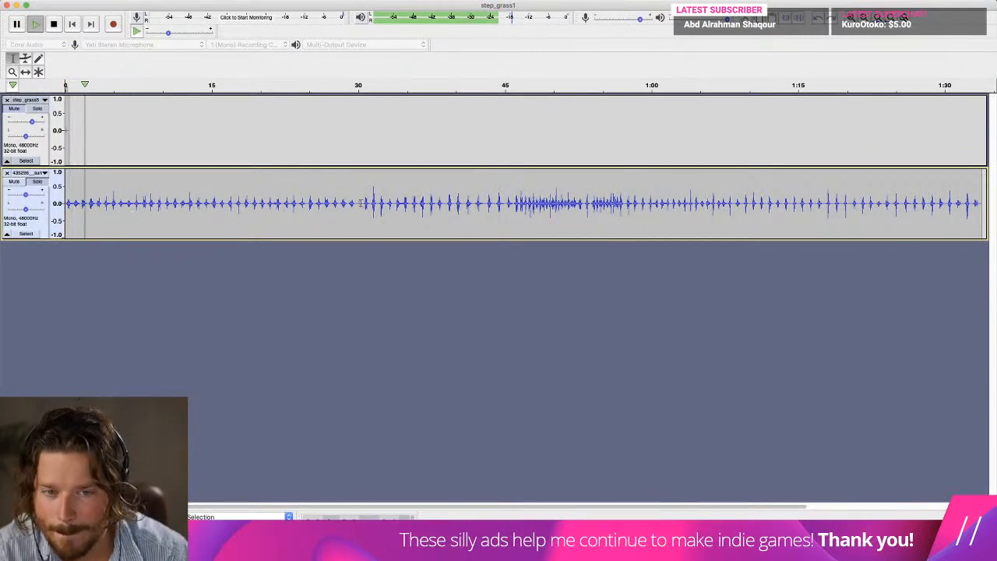
{"action": "left_click", "coordinate": [562, 200]}
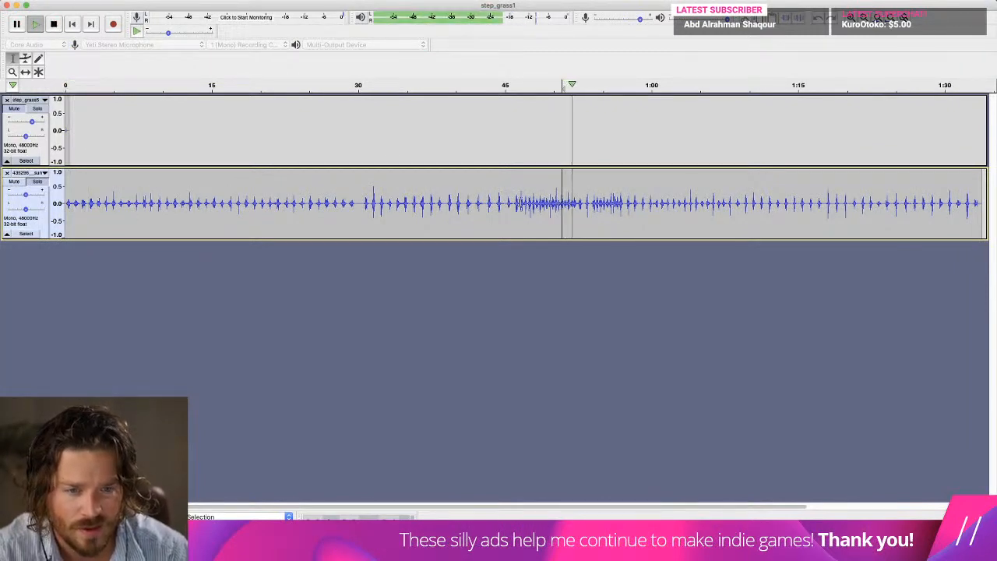
{"action": "left_click", "coordinate": [514, 202]}
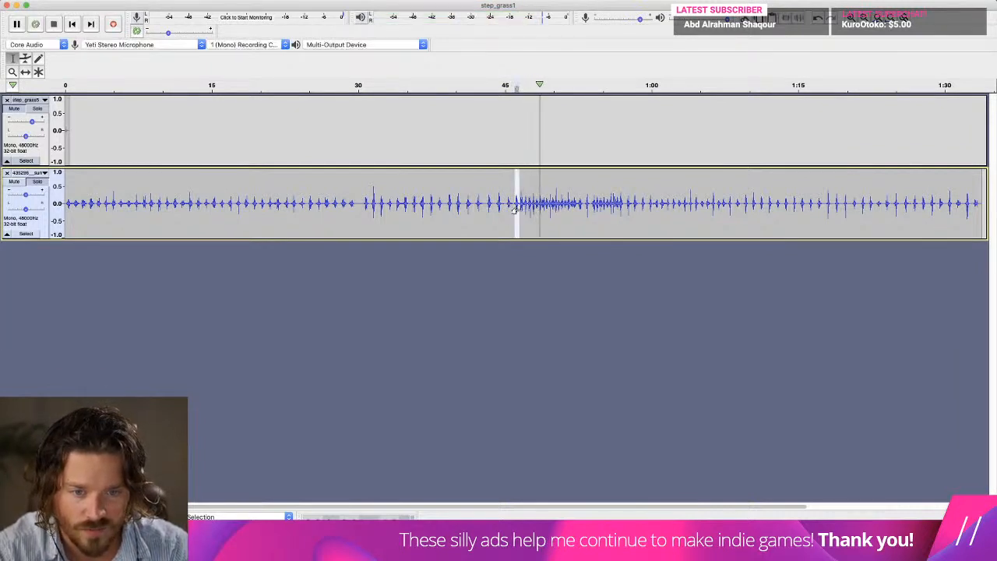
{"action": "left_click", "coordinate": [517, 217]}
{"action": "key", "text": "space"}
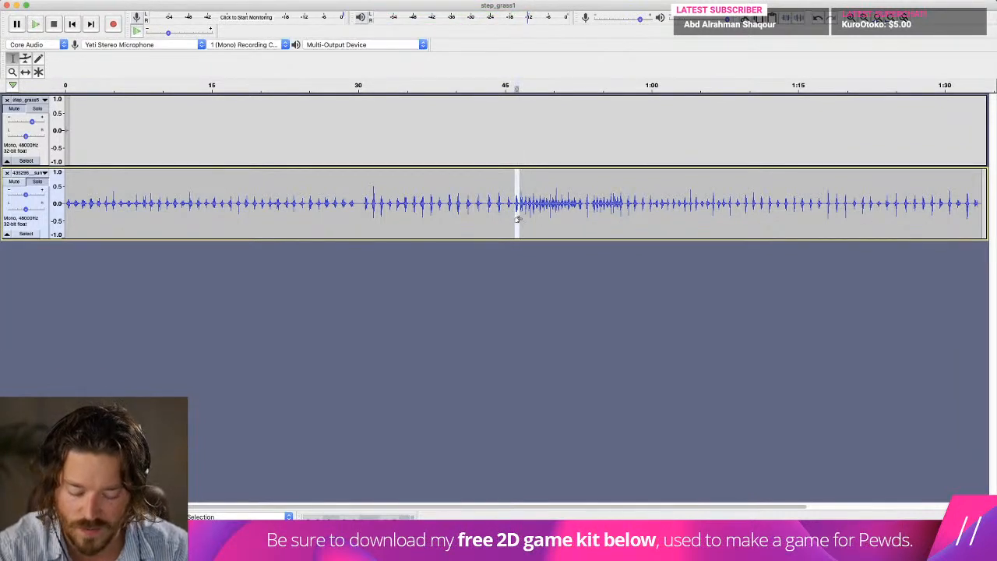
Add a new stereo track for the copied rustle and return to the start.
{"action": "left_click", "coordinate": [176, 3]}
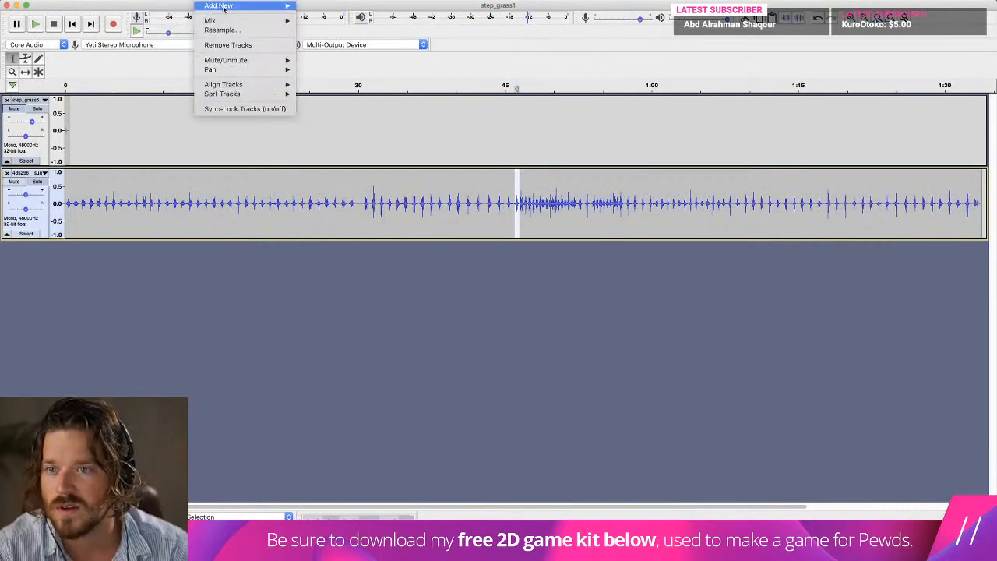
{"action": "mouse_move", "coordinate": [233, 9]}
{"action": "left_click", "coordinate": [323, 18]}
{"action": "left_click", "coordinate": [74, 25]}
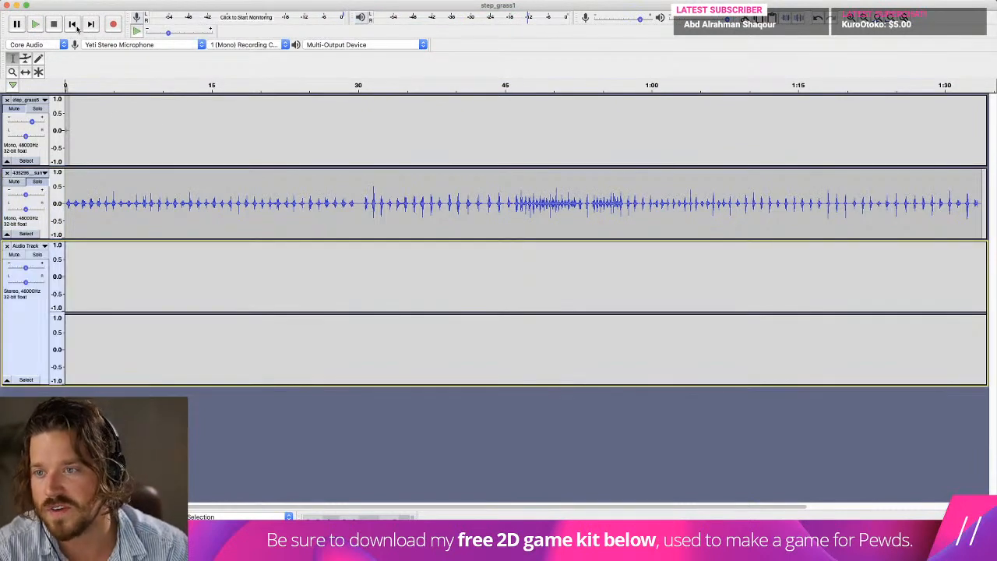
Delete the cloth rustle source track, paste the copied rustle at the stereo track's start and play it with the footstep unmuted.
{"action": "left_click", "coordinate": [7, 172]}
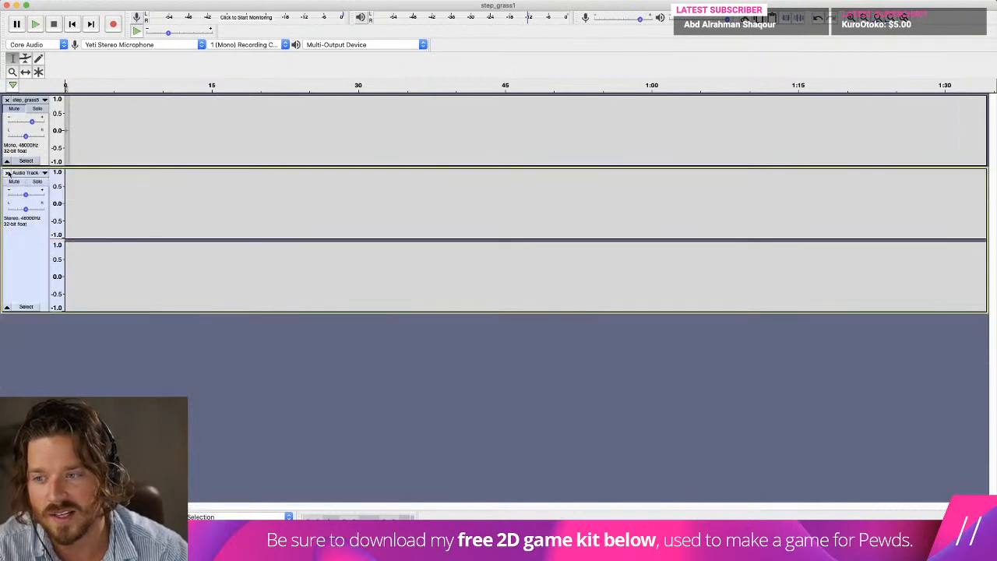
{"action": "key", "text": "space"}
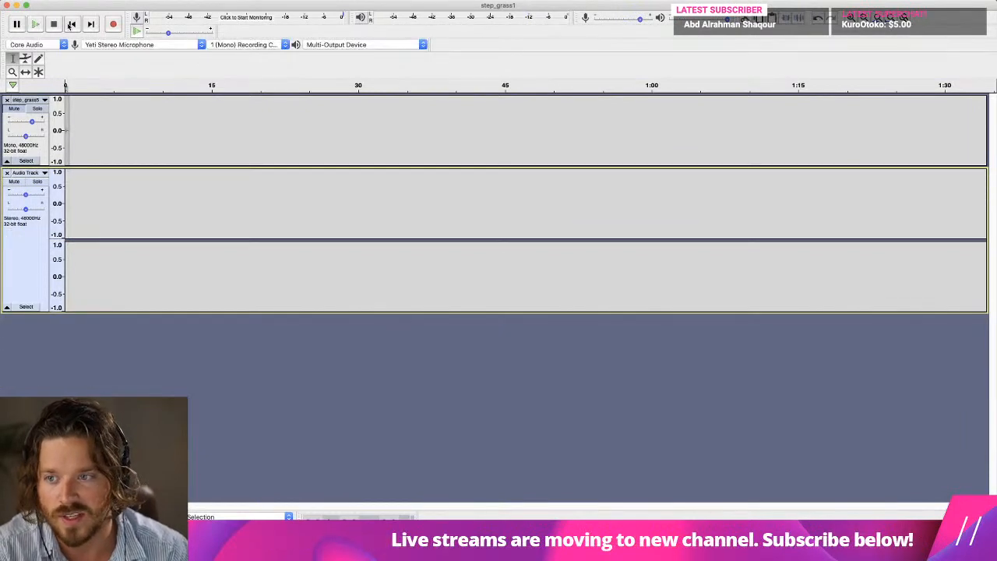
{"action": "key", "text": "super+v"}
{"action": "left_click", "coordinate": [9, 109]}
{"action": "key", "text": "space"}
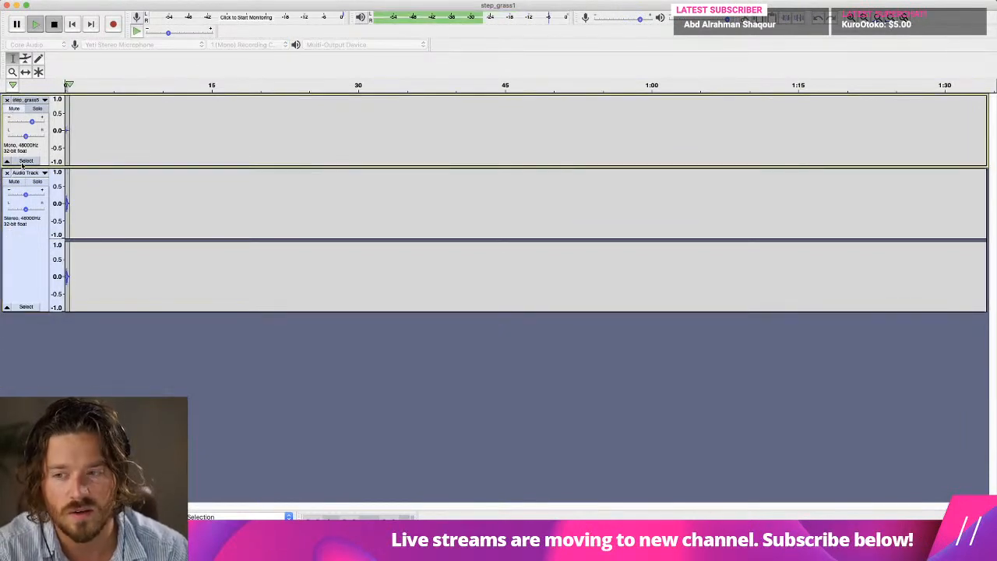
Lower the gain of the pasted rustle's track and play it together with the footstep.
{"action": "left_click_drag", "start_coordinate": [25, 195], "coordinate": [18, 195]}
{"action": "key", "text": "space"}
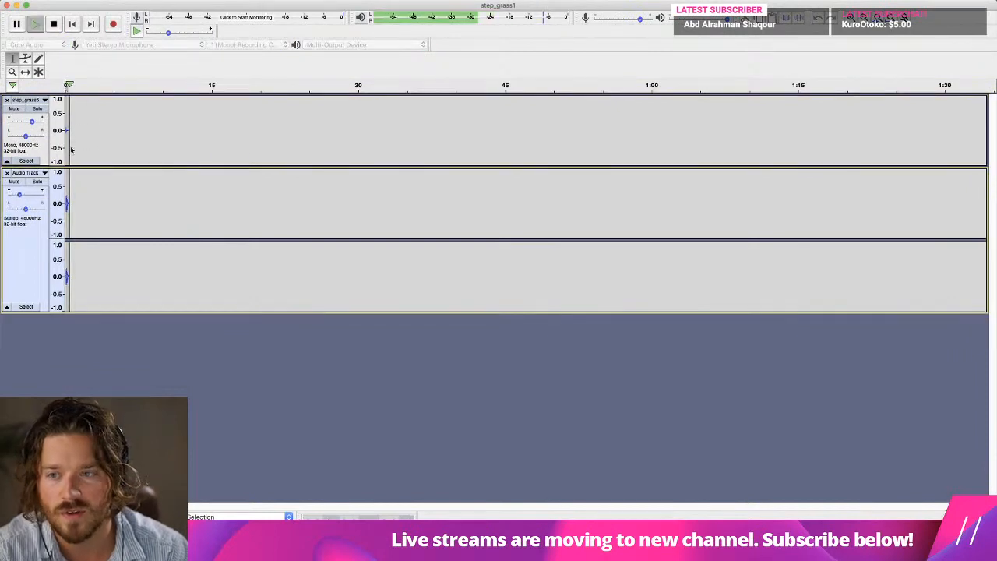
{"action": "key", "text": "space"}
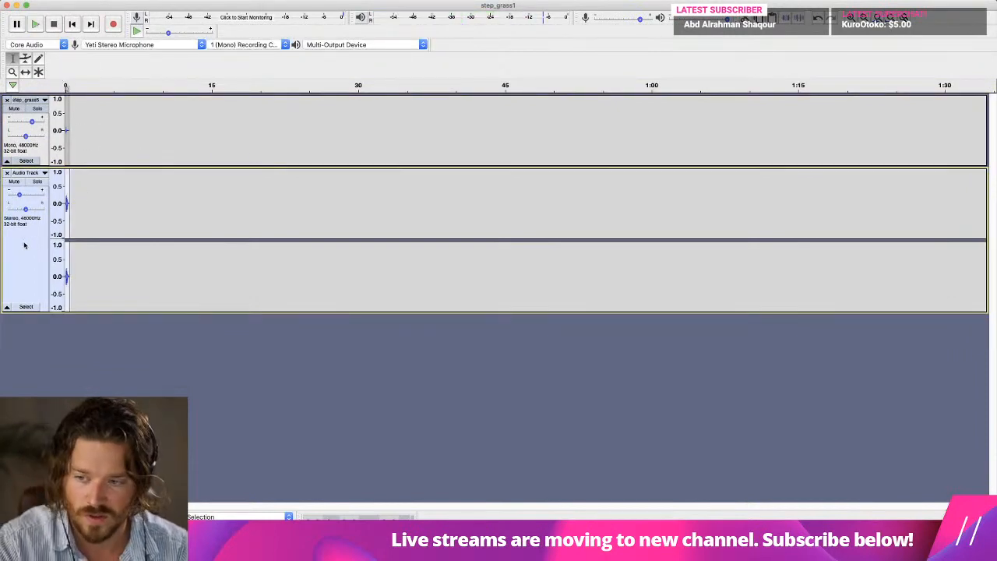
Undo the gain change, the pasted rustle and the deletion of the cloth rustle source track.
{"action": "key", "text": "super+z"}
{"action": "key", "text": "super+z"}
{"action": "key", "text": "super+z"}
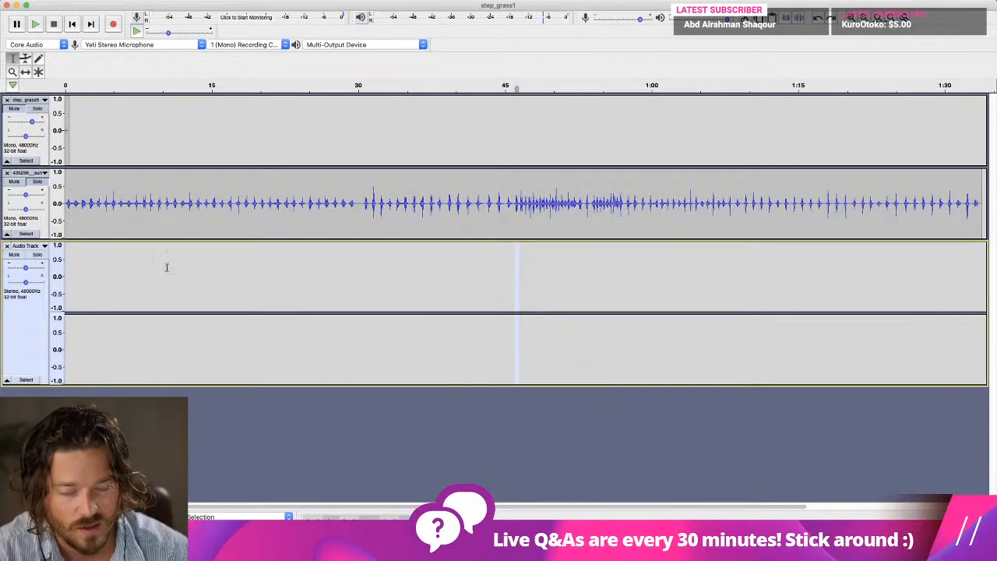
{"action": "left_click", "coordinate": [118, 269]}
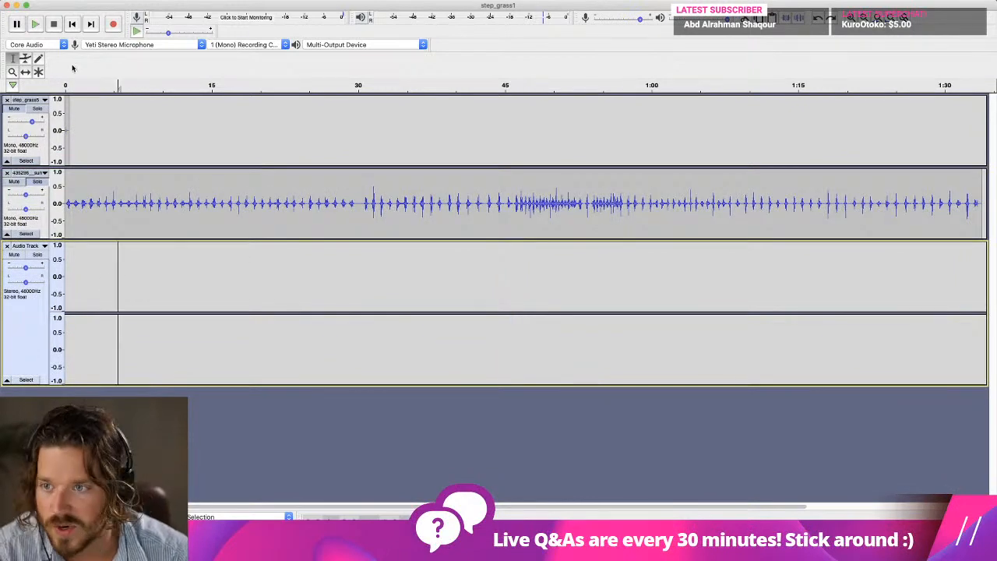
Paste the copied rustle at the start of the stereo track and make all tracks audible.
{"action": "left_click", "coordinate": [73, 24]}
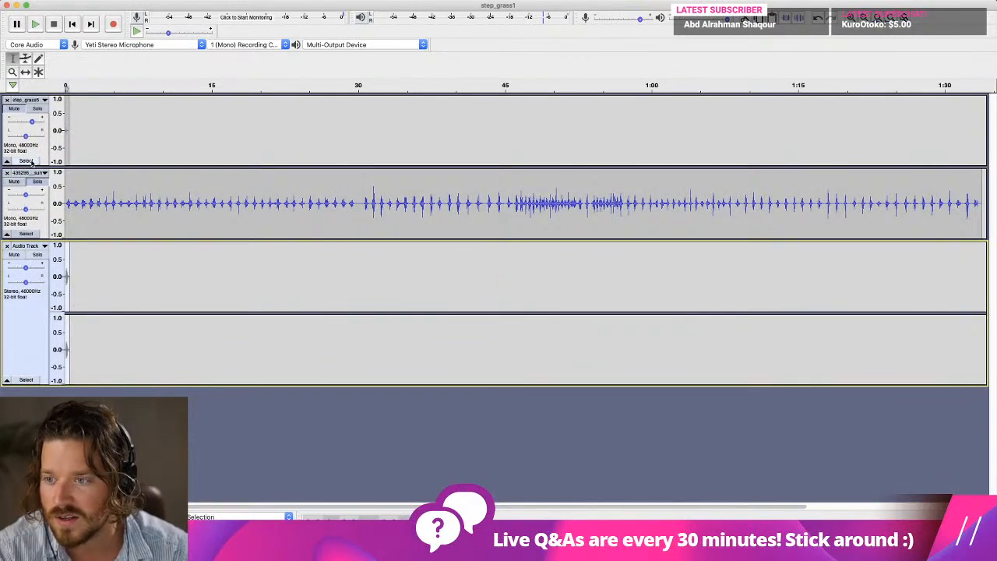
{"action": "left_click", "coordinate": [26, 209]}
{"action": "key", "text": "space"}
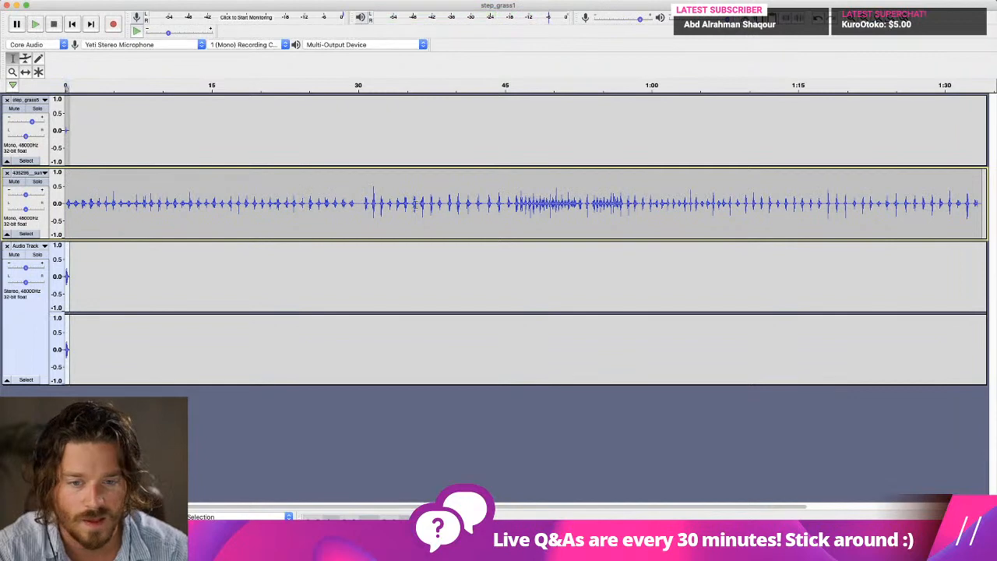
Play the cloth rustle source track from about 1:01, then select and copy the short rustle there.
{"action": "left_click", "coordinate": [660, 202]}
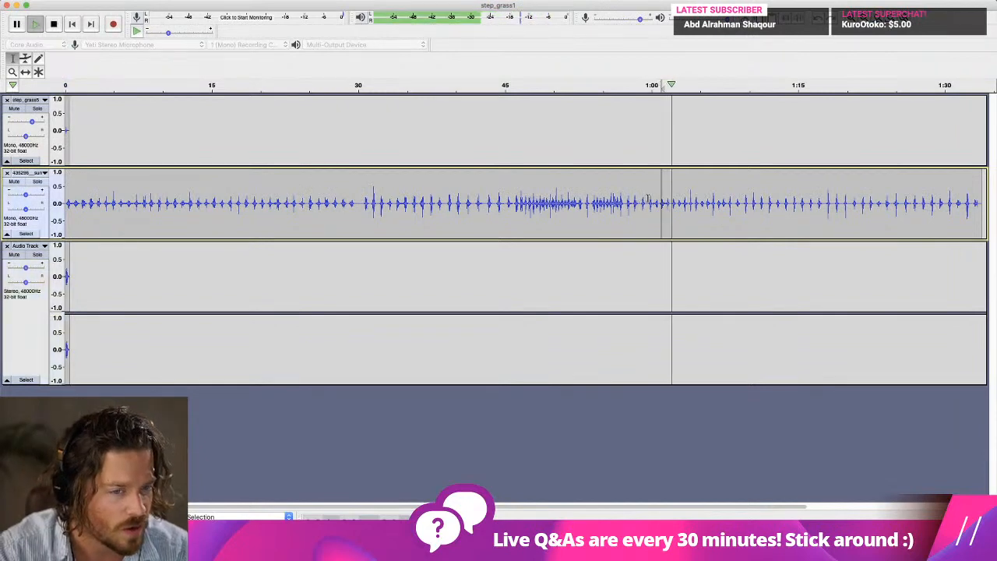
{"action": "key", "text": "space"}
{"action": "left_click", "coordinate": [660, 204]}
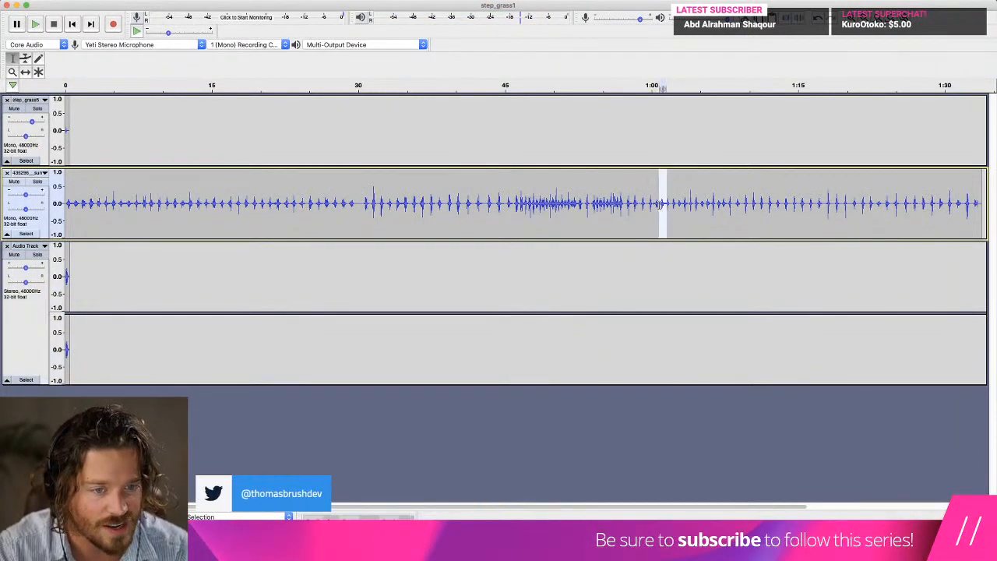
{"action": "key", "text": "space"}
{"action": "key", "text": "space"}
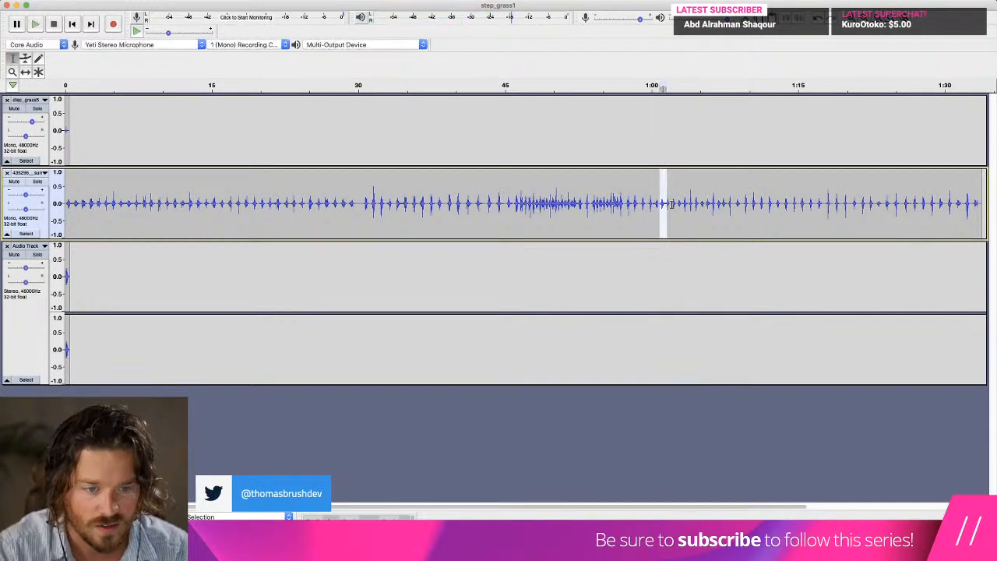
Delete the cloth rustle source track and paste the second rustle at about 1:01 in another new stereo track.
{"action": "left_click", "coordinate": [7, 173]}
{"action": "left_click", "coordinate": [226, 1]}
{"action": "mouse_move", "coordinate": [218, 6]}
{"action": "left_click", "coordinate": [324, 20]}
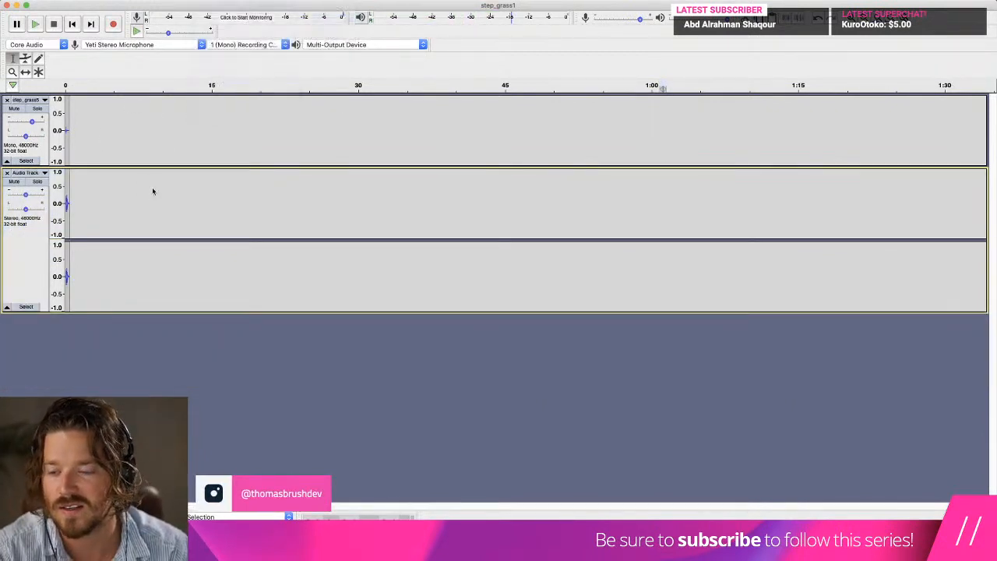
Slow down the second rustle with the Change Speed effect, using a speed multiplier of 0.810, and play it.
{"action": "left_click", "coordinate": [292, 0]}
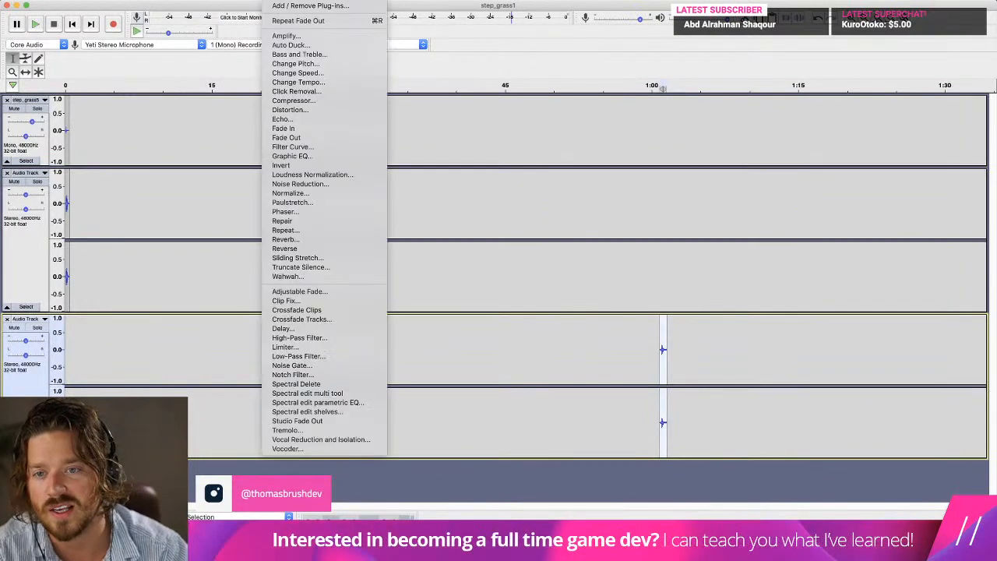
{"action": "left_click", "coordinate": [292, 73]}
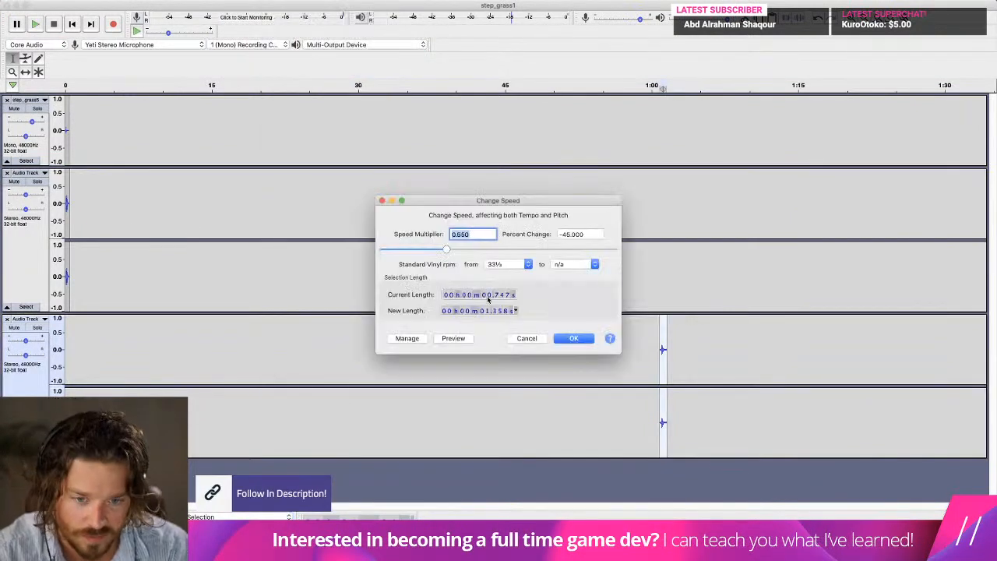
{"action": "left_click_drag", "start_coordinate": [450, 251], "coordinate": [478, 251]}
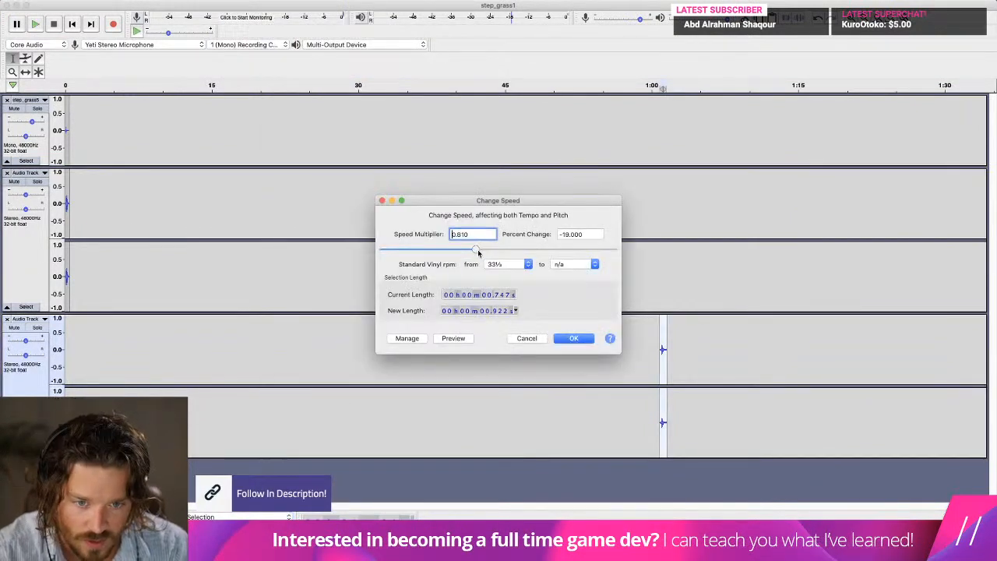
{"action": "left_click", "coordinate": [574, 338]}
{"action": "key", "text": "space"}
Move the slowed rustle clip to about 0.2 s on the timeline and play all tracks from the start.
{"action": "left_click", "coordinate": [26, 70]}
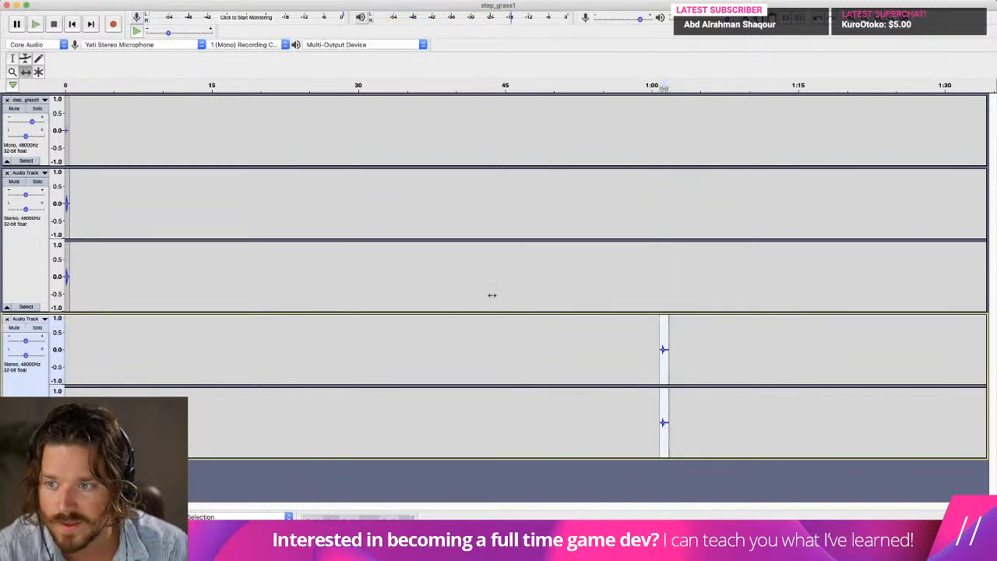
{"action": "left_click_drag", "start_coordinate": [641, 348], "coordinate": [70, 354]}
{"action": "left_click", "coordinate": [277, 1]}
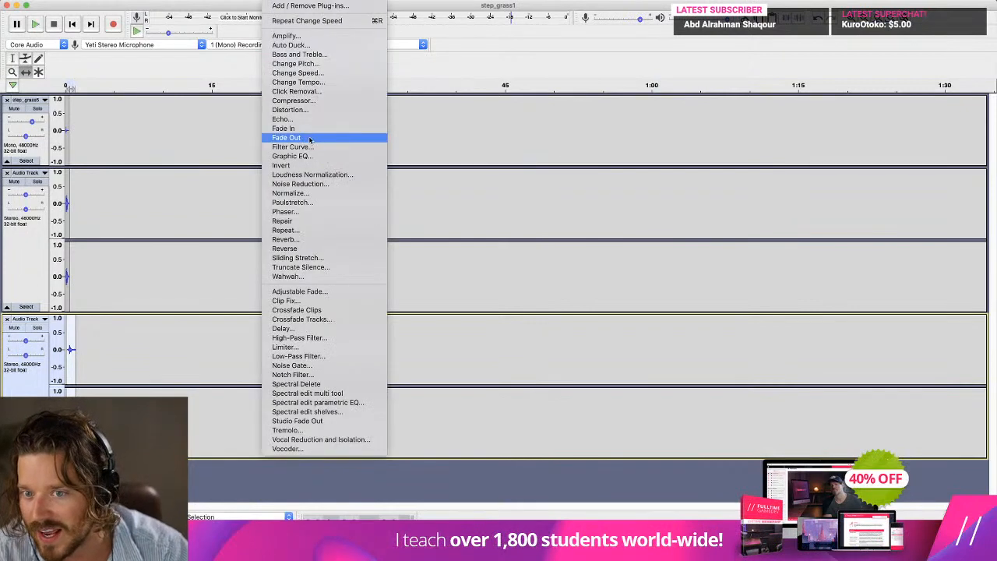
{"action": "left_click", "coordinate": [74, 28]}
{"action": "left_click", "coordinate": [73, 26]}
{"action": "key", "text": "space"}
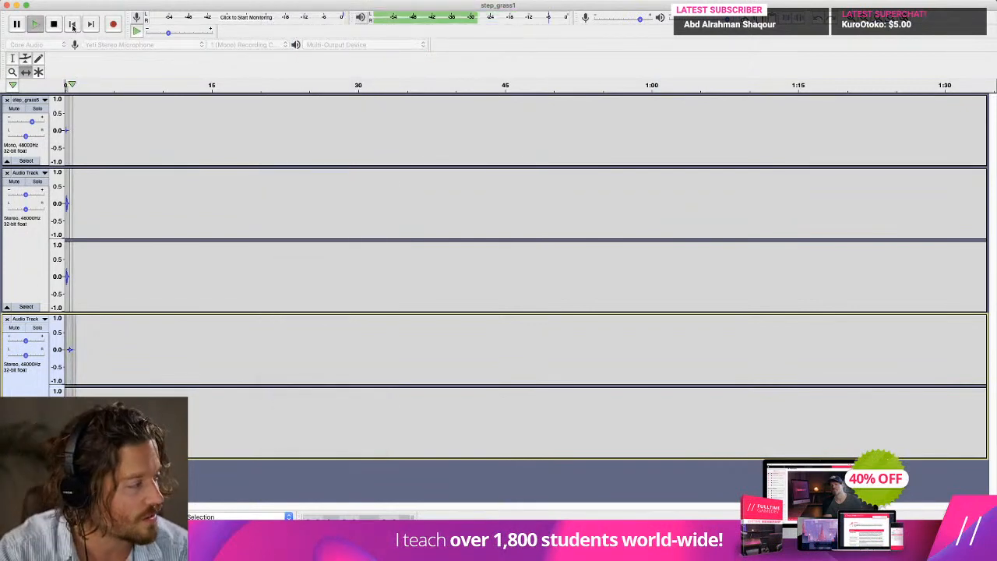
Lower the gain of the first rustle track and replay the mix.
{"action": "key", "text": "space"}
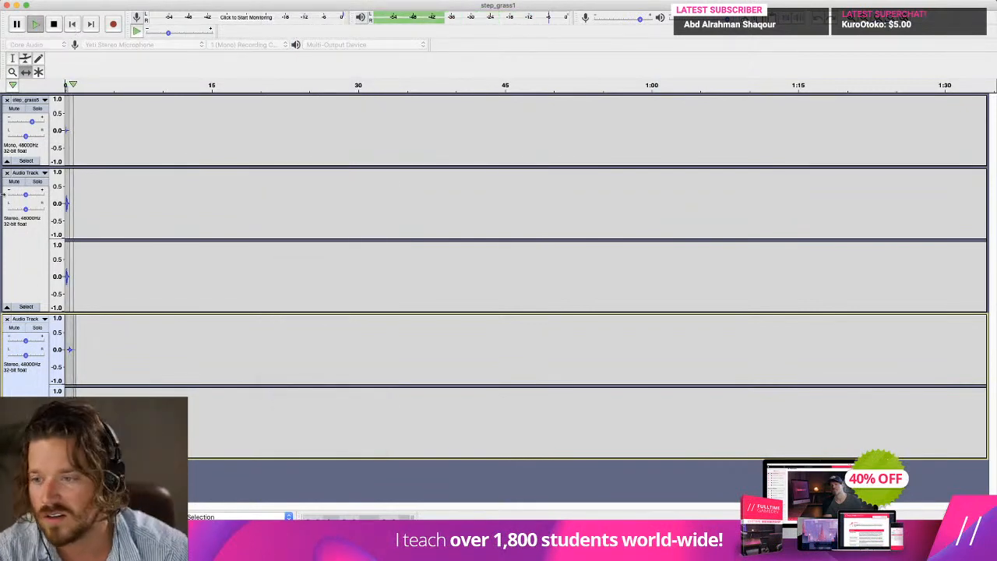
{"action": "left_click_drag", "start_coordinate": [25, 194], "coordinate": [15, 196]}
{"action": "key", "text": "space"}
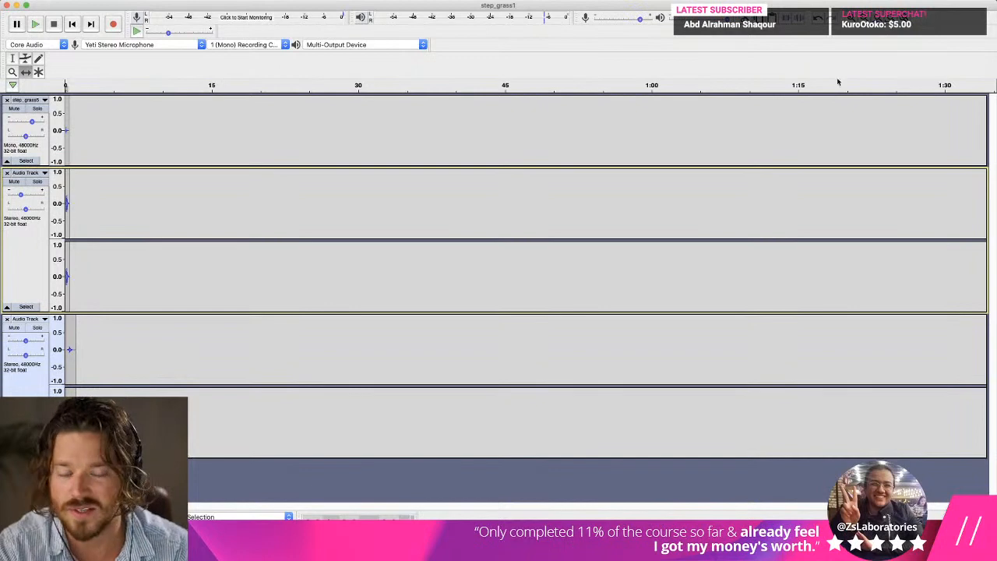
Switch to Freesound in the browser and search for "belt".
{"action": "key", "text": "super+Tab"}
{"action": "left_click", "coordinate": [640, 82]}
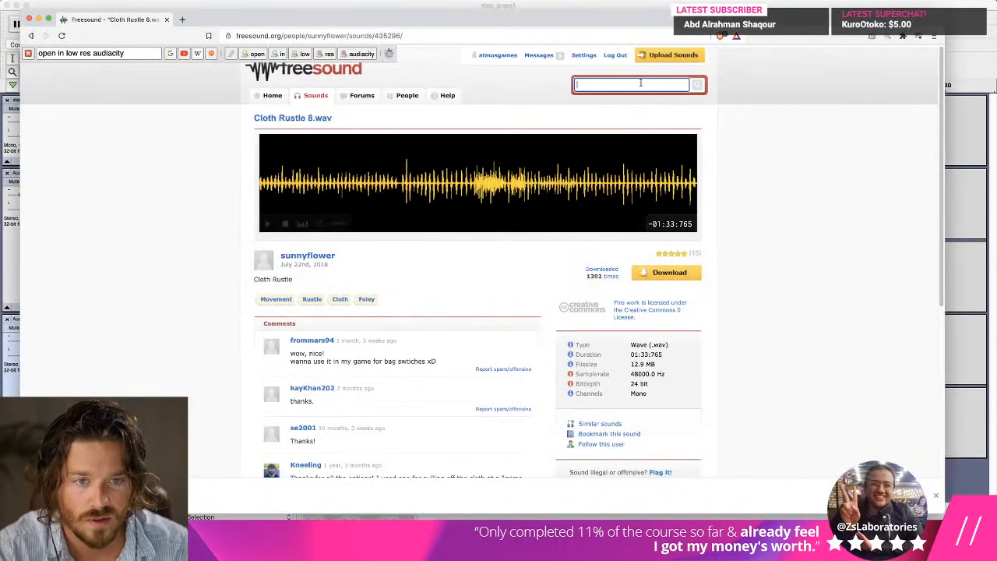
{"action": "type", "text": "belt"}
{"action": "key", "text": "Return"}
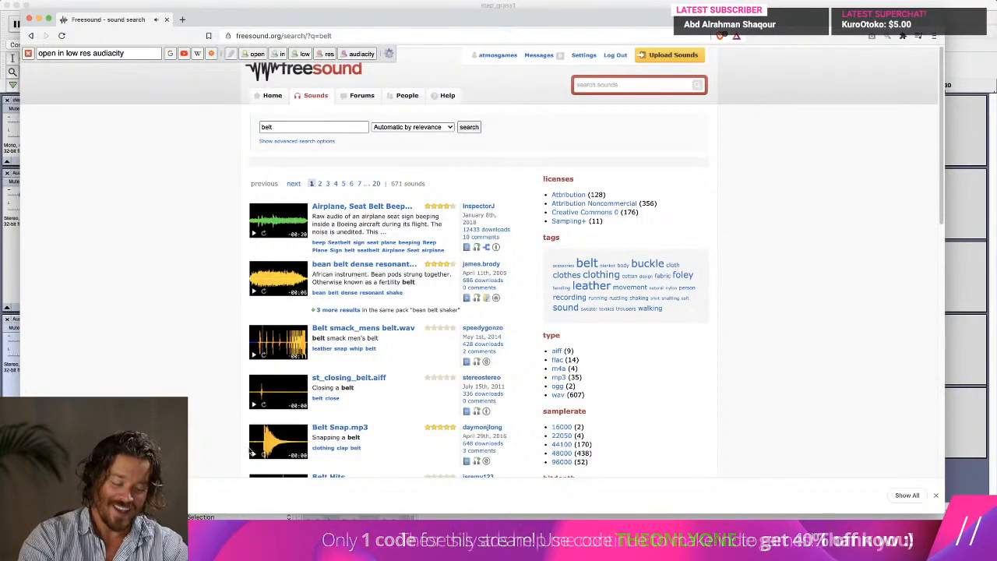
Search for "belt buckle" and preview the first result, the seat belt unbuckling sound.
{"action": "left_click", "coordinate": [293, 125]}
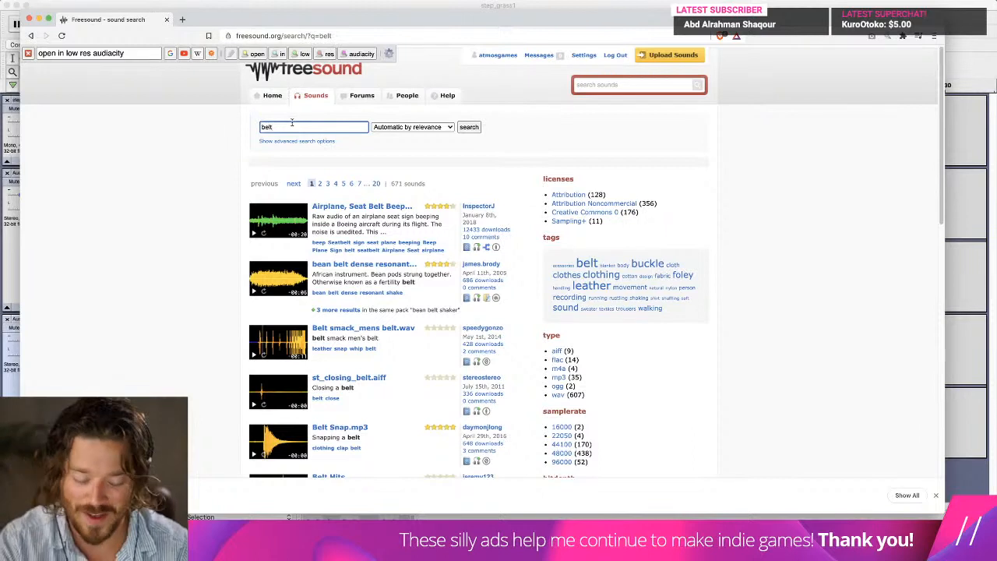
{"action": "type", "text": "buckle"}
{"action": "key", "text": "Return"}
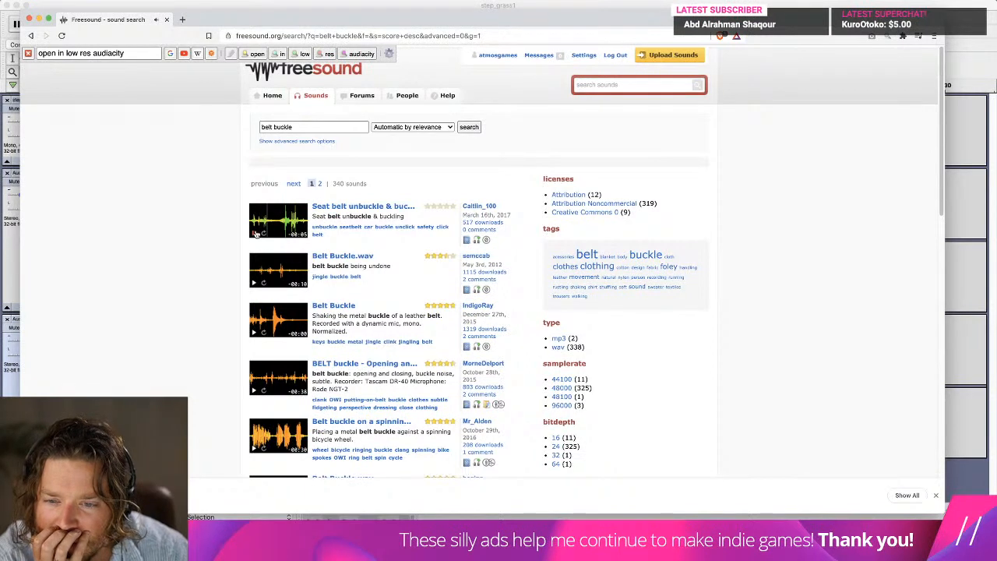
{"action": "left_click", "coordinate": [255, 234]}
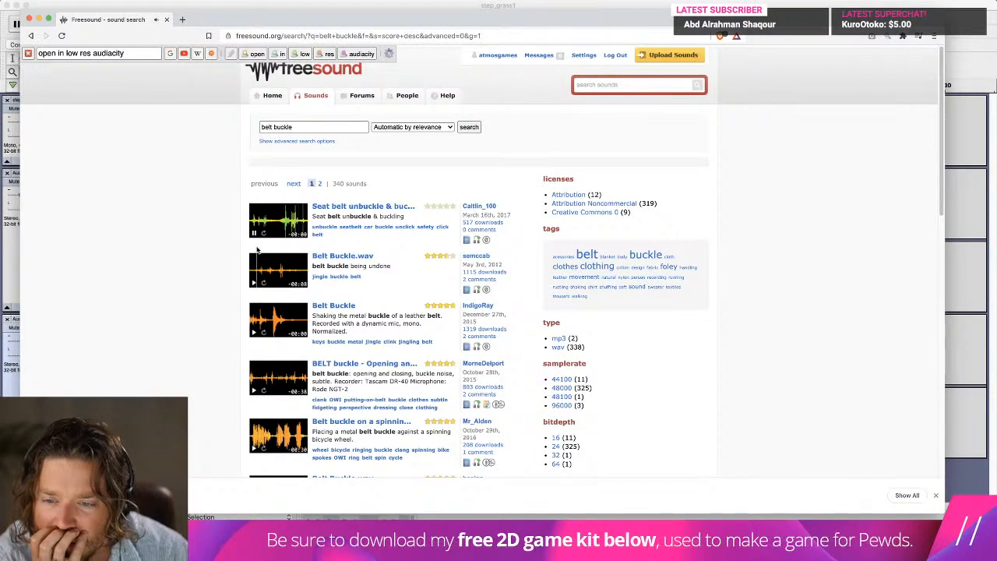
Search for "back pack" and preview the bag handling sounds among the results.
{"action": "triple_click", "coordinate": [276, 126]}
{"action": "type", "text": "back pack"}
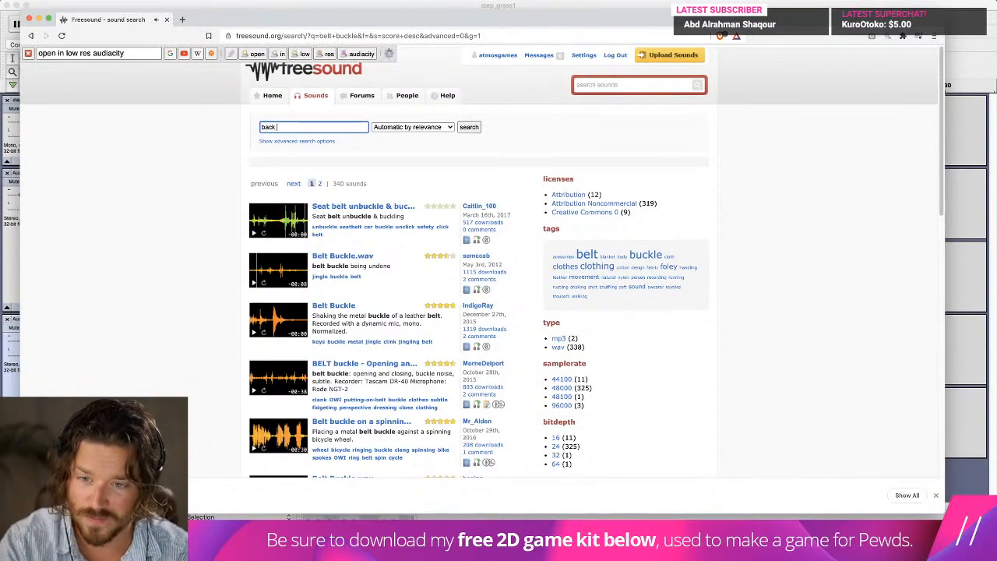
{"action": "key", "text": "Return"}
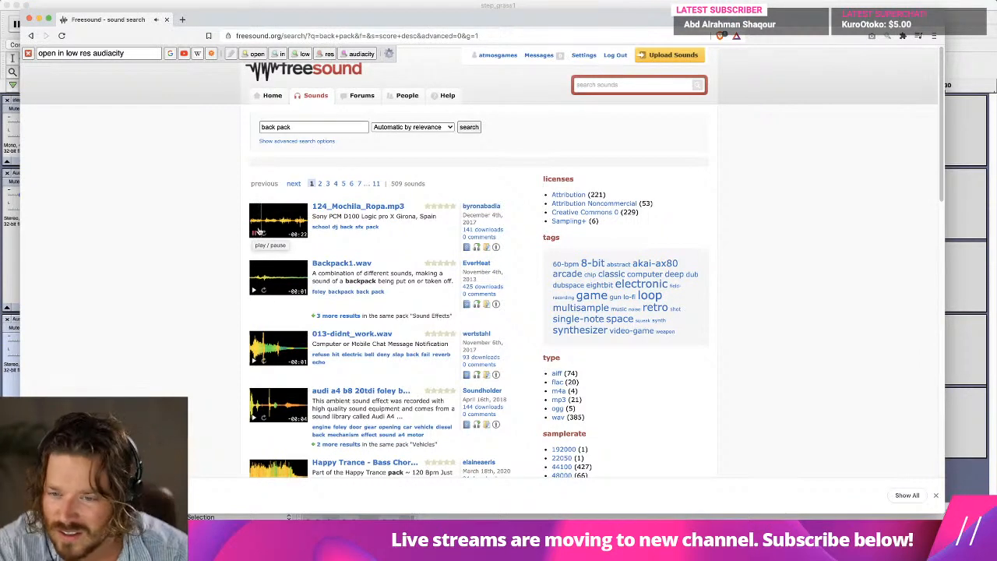
{"action": "left_click", "coordinate": [259, 231]}
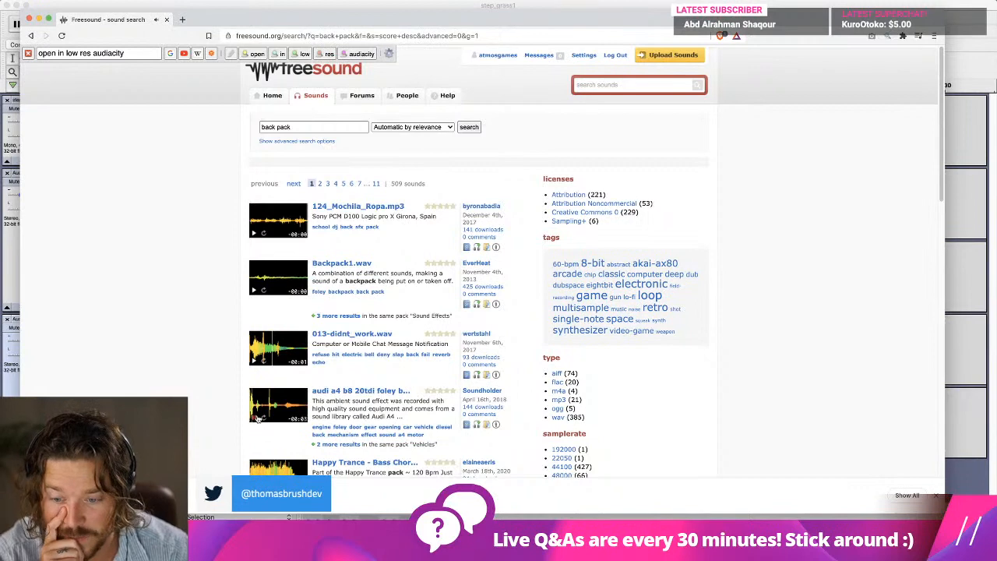
{"action": "scroll", "coordinate": [241, 405], "scroll_direction": "down", "scroll_amount": 5}
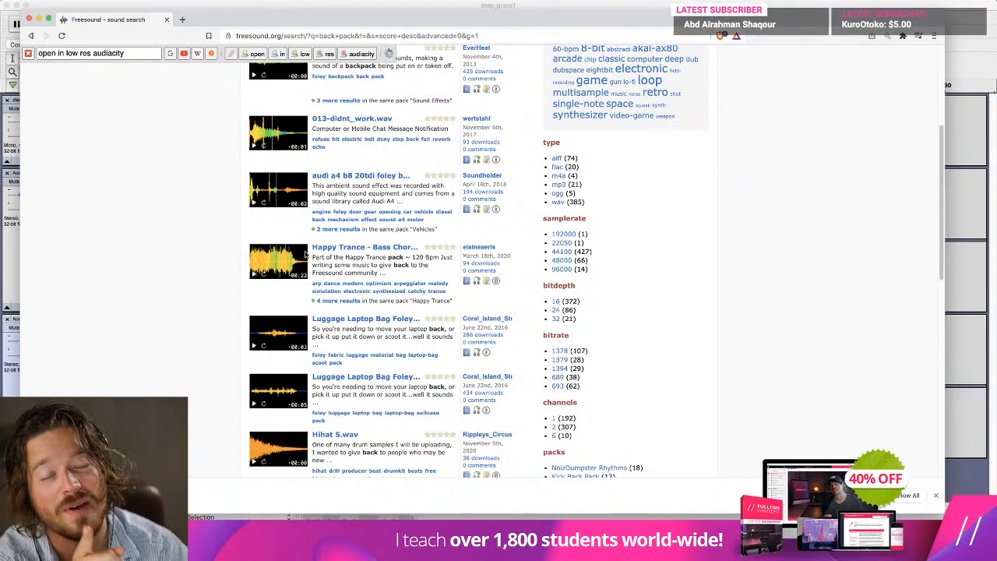
{"action": "scroll", "coordinate": [151, 267], "scroll_direction": "down", "scroll_amount": 5}
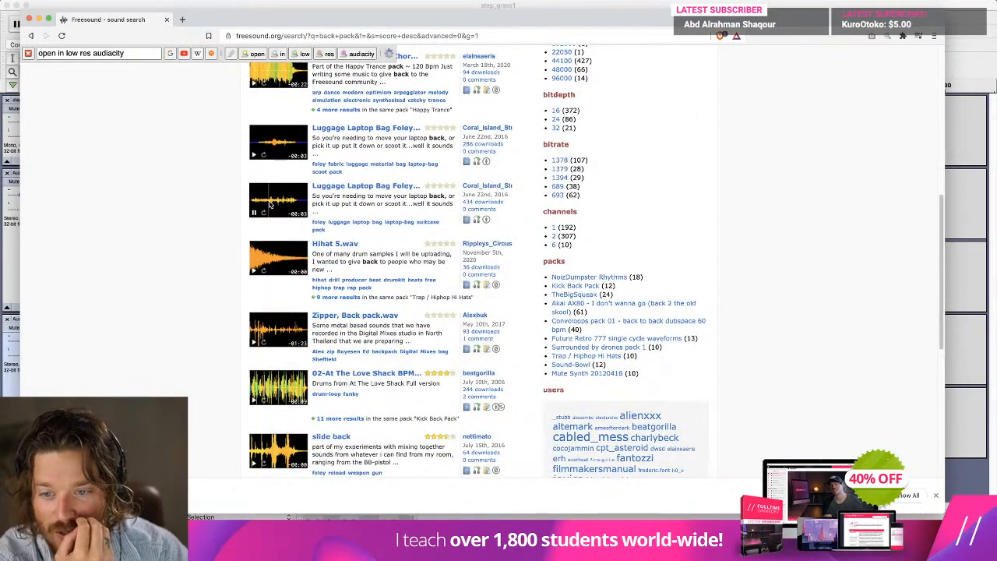
Download Luggage Laptop Bag Foley Handling.wav and import it into the Audacity footstep project as a new track.
{"action": "left_click", "coordinate": [336, 186]}
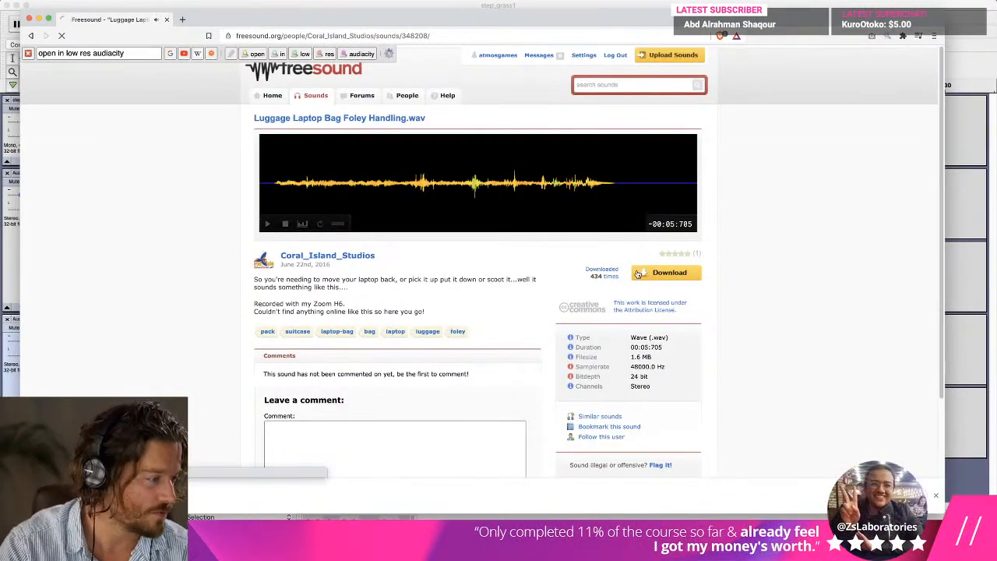
{"action": "left_click", "coordinate": [640, 271]}
{"action": "key", "text": "Return"}
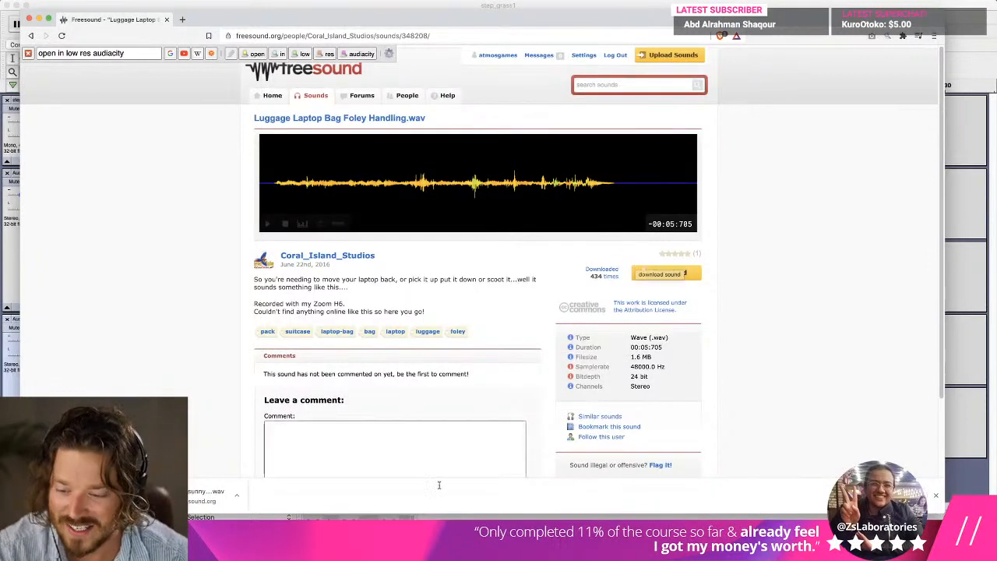
{"action": "left_click", "coordinate": [236, 494]}
{"action": "left_click", "coordinate": [214, 507]}
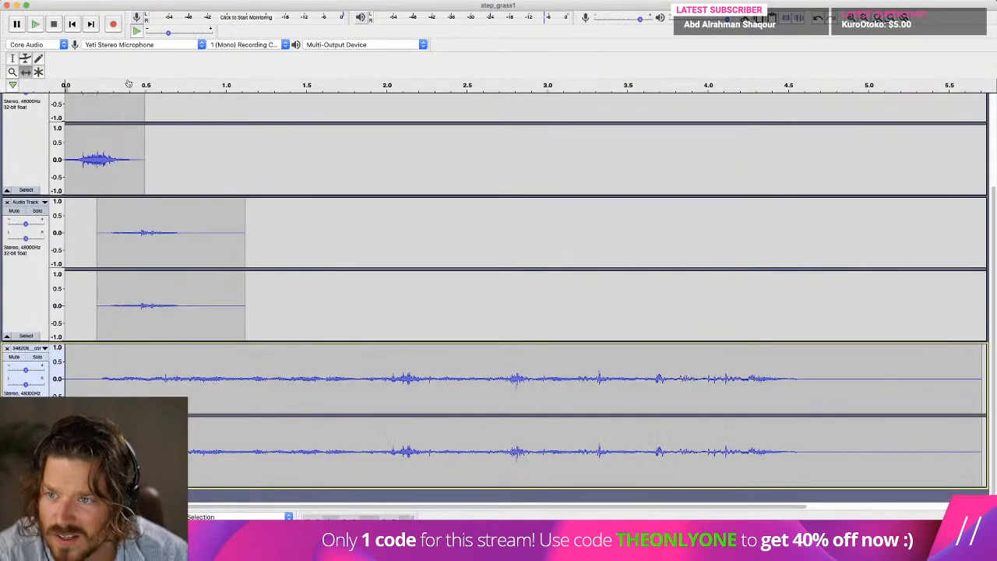
Play the imported bag recording from about 1.3 s and again from about 1.9 s to locate a usable rustle.
{"action": "left_click", "coordinate": [280, 354]}
{"action": "key", "text": "space"}
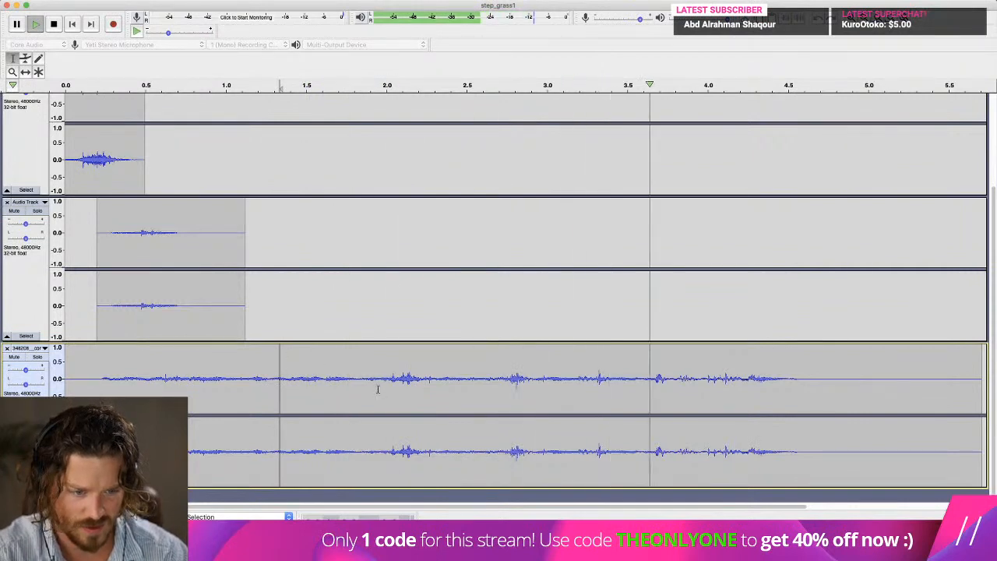
{"action": "key", "text": "space"}
{"action": "left_click", "coordinate": [364, 383]}
{"action": "key", "text": "space"}
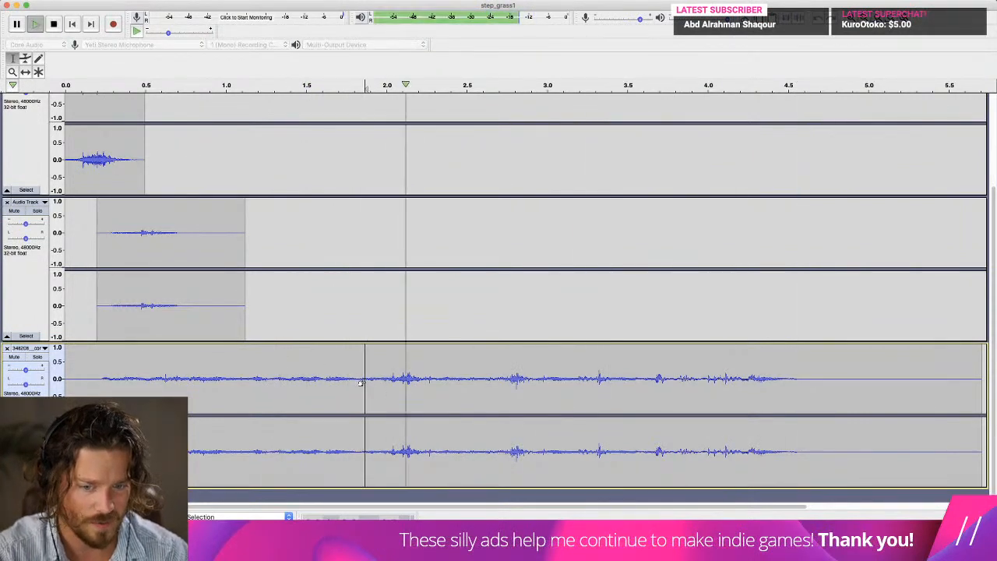
{"action": "key", "text": "space"}
Trim the bag recording by deleting about 2.3 s to 3.9 s, then about 0.2 s to 1.9 s, and play it.
{"action": "left_click_drag", "start_coordinate": [441, 378], "coordinate": [700, 378]}
{"action": "key", "text": "Delete"}
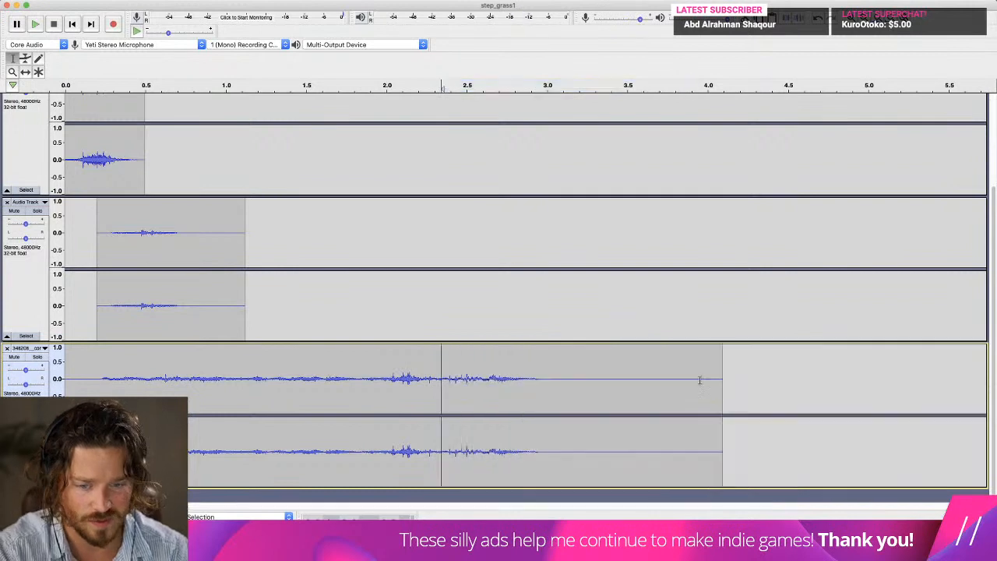
{"action": "key", "text": "space"}
{"action": "left_click_drag", "start_coordinate": [369, 379], "coordinate": [110, 379]}
{"action": "key", "text": "Delete"}
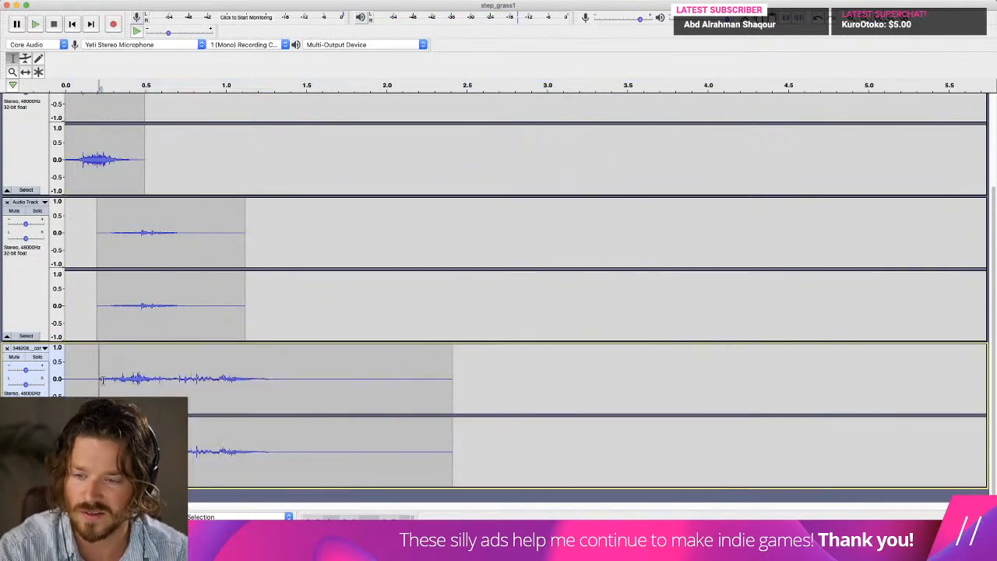
{"action": "key", "text": "space"}
Play the mix from the start, lower the gain of the second rustle and bag tracks, and replay it.
{"action": "left_click", "coordinate": [71, 25]}
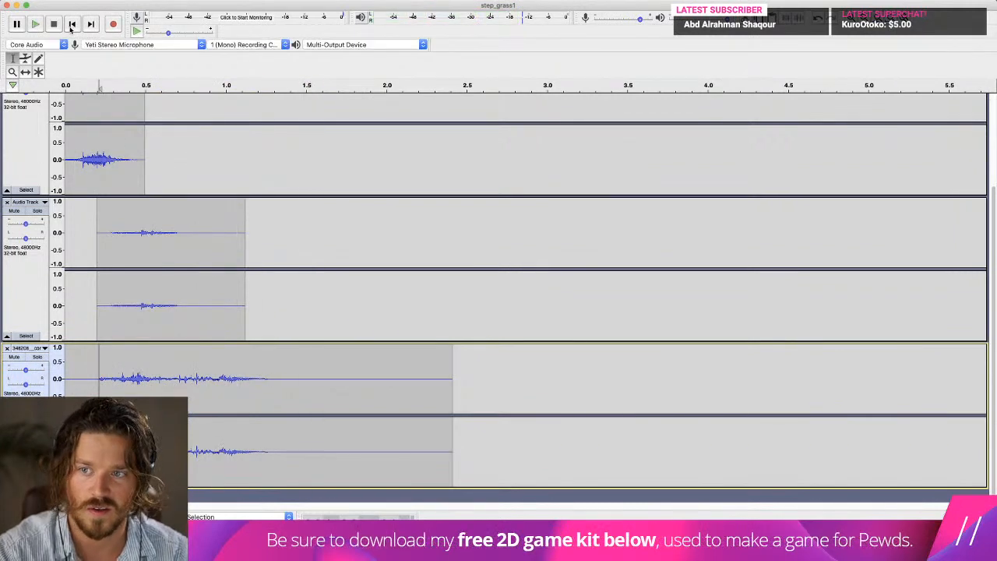
{"action": "key", "text": "space"}
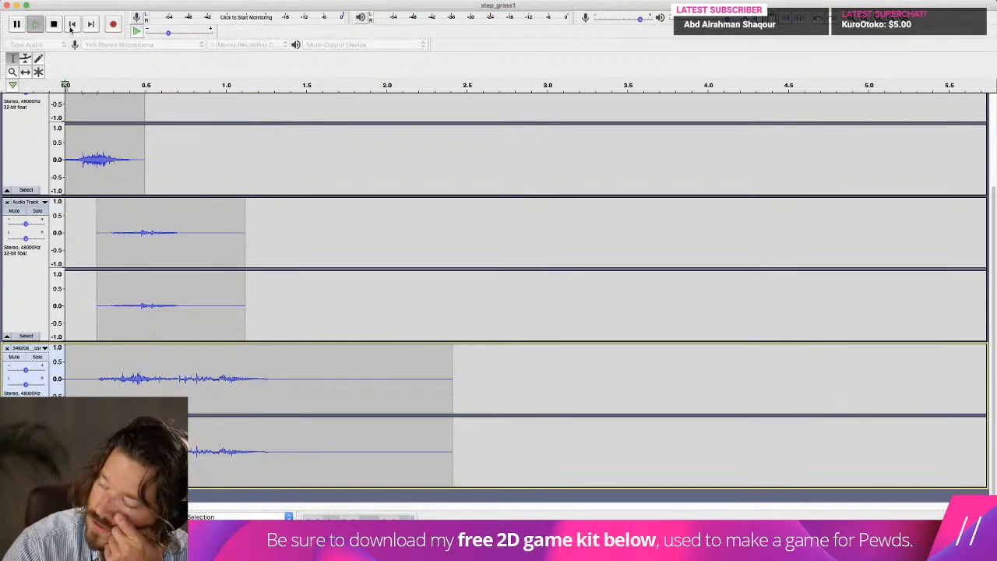
{"action": "key", "text": "space"}
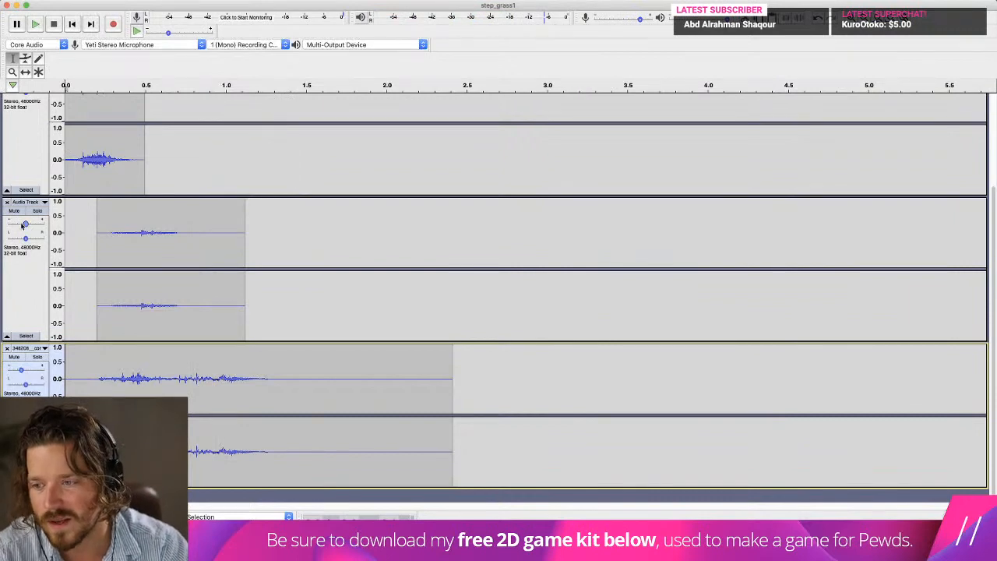
{"action": "left_click_drag", "start_coordinate": [25, 224], "coordinate": [21, 224]}
{"action": "left_click_drag", "start_coordinate": [21, 369], "coordinate": [18, 371]}
{"action": "key", "text": "space"}
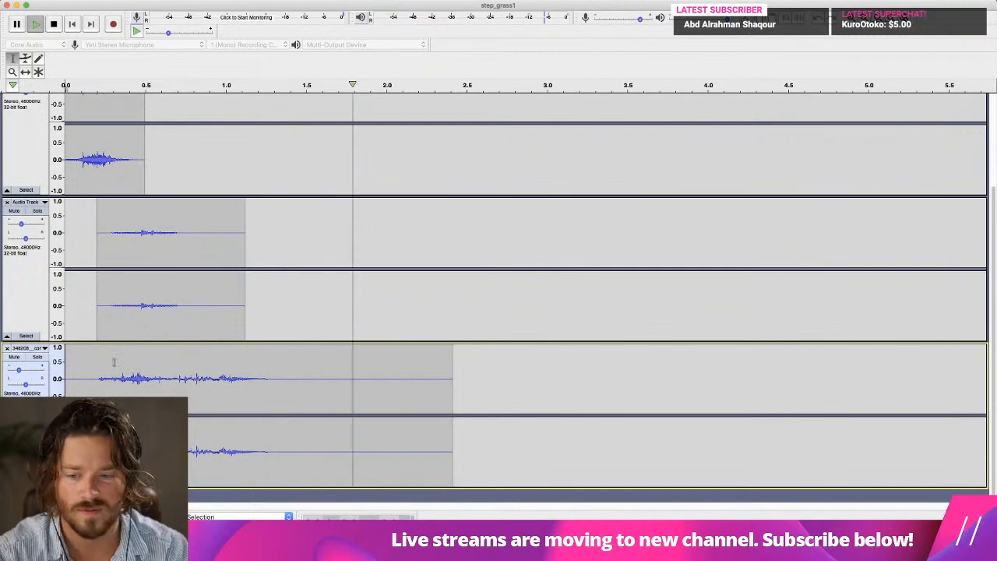
{"action": "key", "text": "space"}
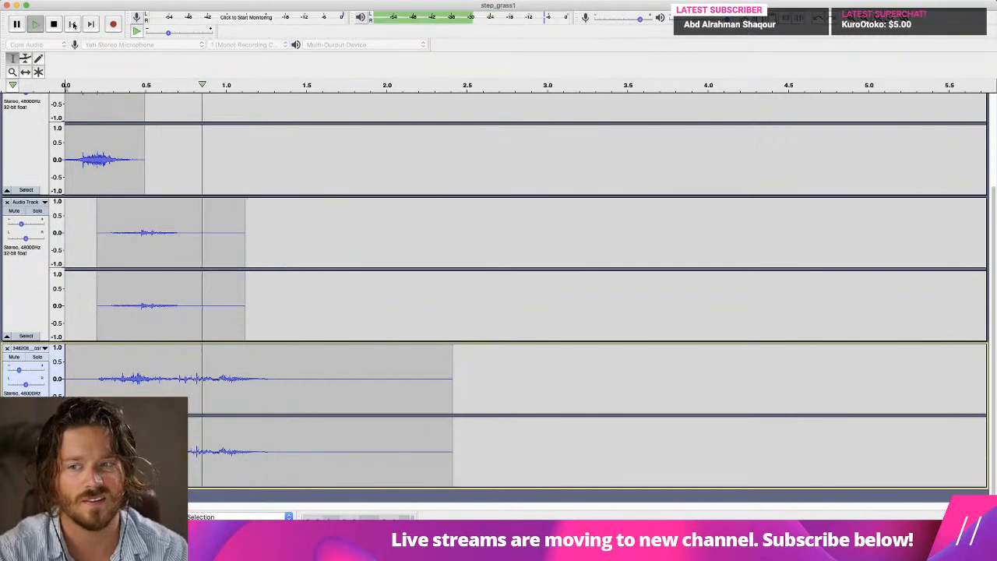
{"action": "key", "text": "space"}
{"action": "key", "text": "space"}
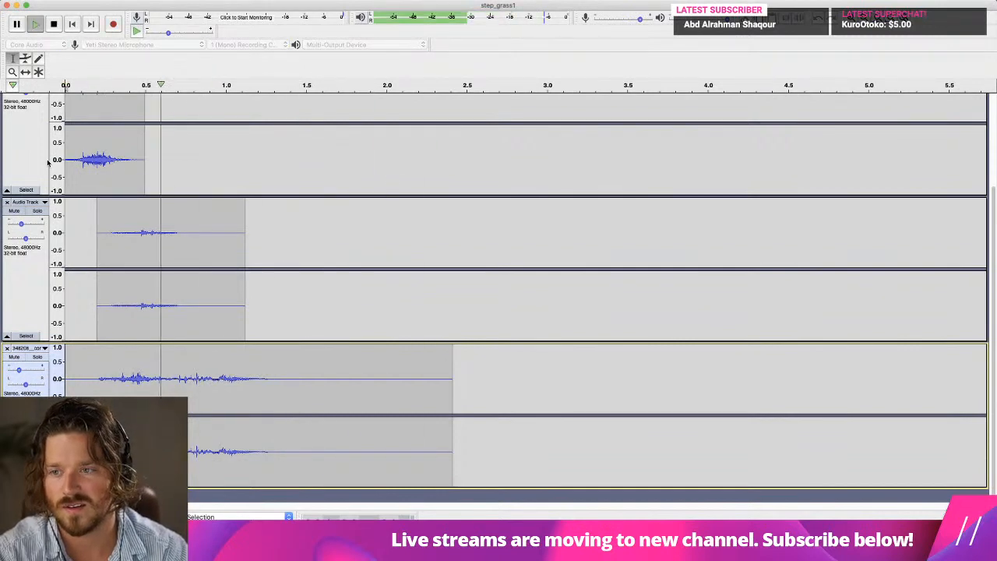
{"action": "key", "text": "space"}
Try the Compressor effect on the first rustle track by previewing it.
{"action": "left_click", "coordinate": [29, 148]}
{"action": "left_click", "coordinate": [306, 1]}
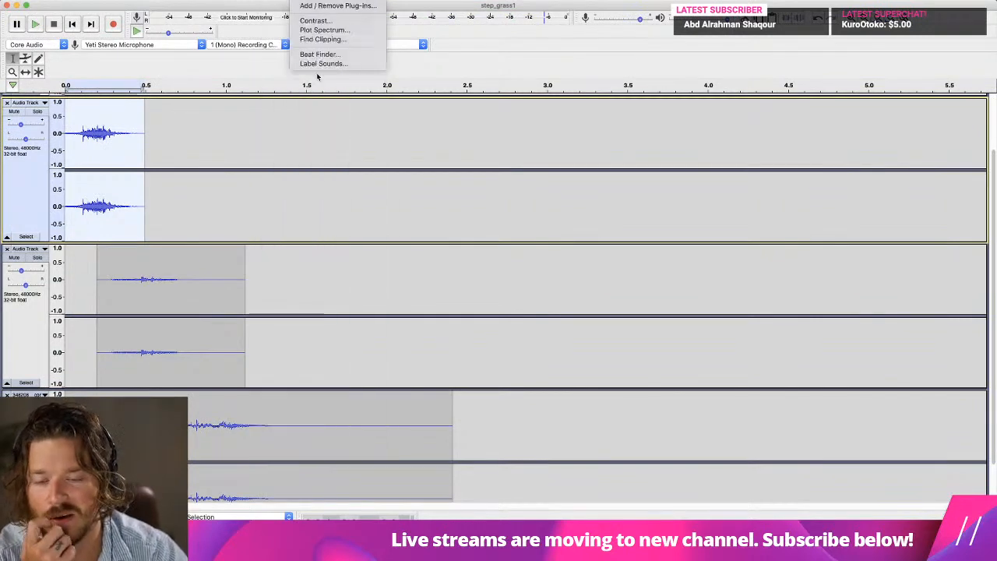
{"action": "mouse_move", "coordinate": [285, 4]}
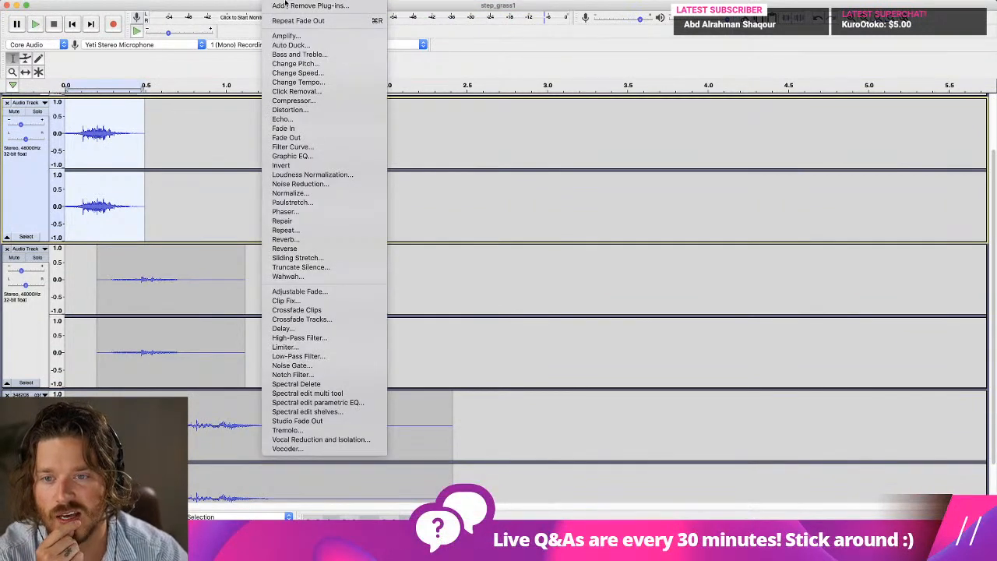
{"action": "left_click", "coordinate": [294, 100]}
{"action": "left_click", "coordinate": [447, 386]}
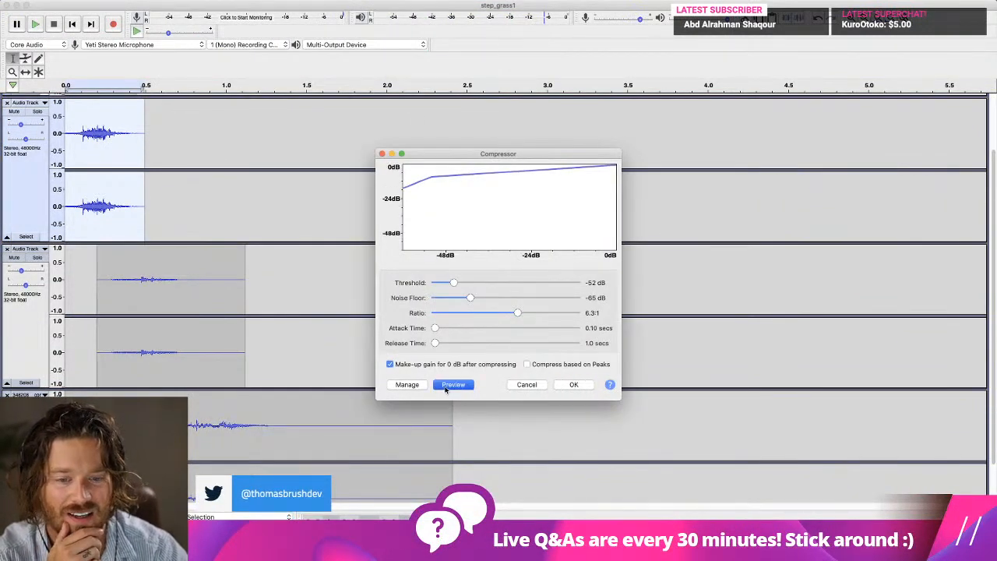
{"action": "left_click", "coordinate": [513, 383]}
{"action": "left_click", "coordinate": [149, 224]}
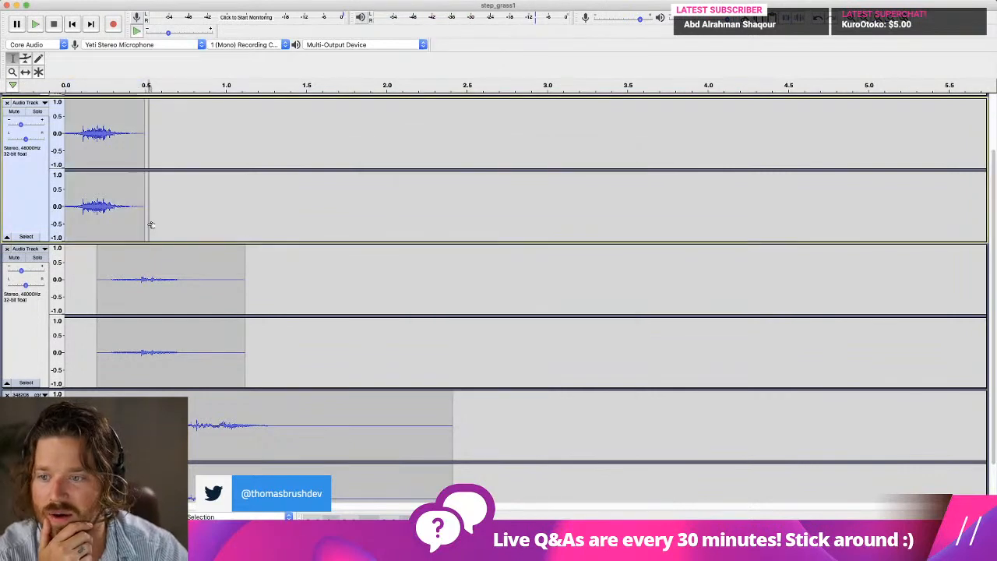
Preview and apply the Compressor to the step_grass5 footstep track with threshold -50 dB, ratio 2.6:1, attack 0.10 secs and release 8.5 secs.
{"action": "scroll", "coordinate": [150, 224], "scroll_direction": "up", "scroll_amount": 3}
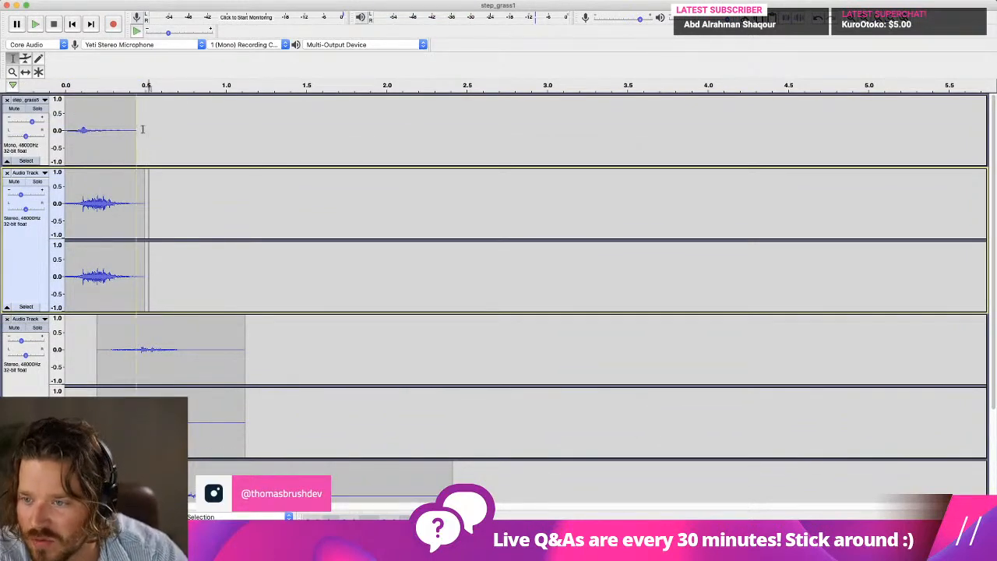
{"action": "left_click_drag", "start_coordinate": [141, 130], "coordinate": [52, 133]}
{"action": "left_click", "coordinate": [294, 0]}
{"action": "mouse_move", "coordinate": [272, 0]}
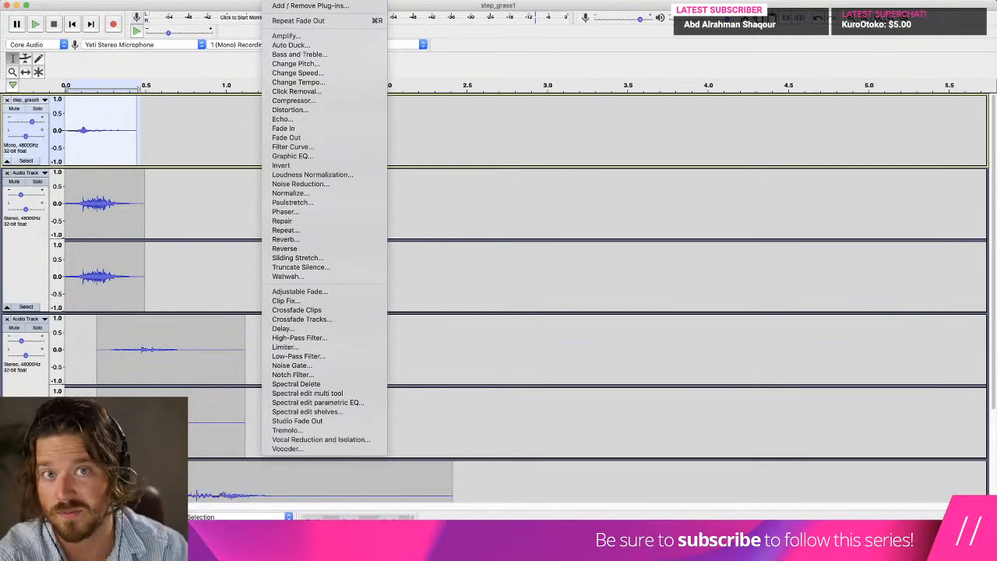
{"action": "left_click", "coordinate": [296, 101]}
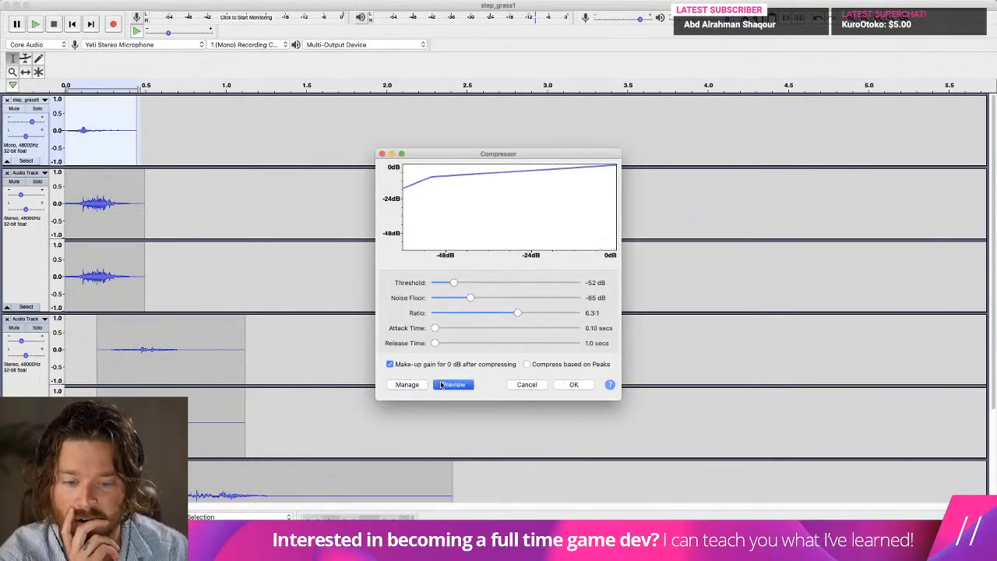
{"action": "left_click", "coordinate": [440, 384]}
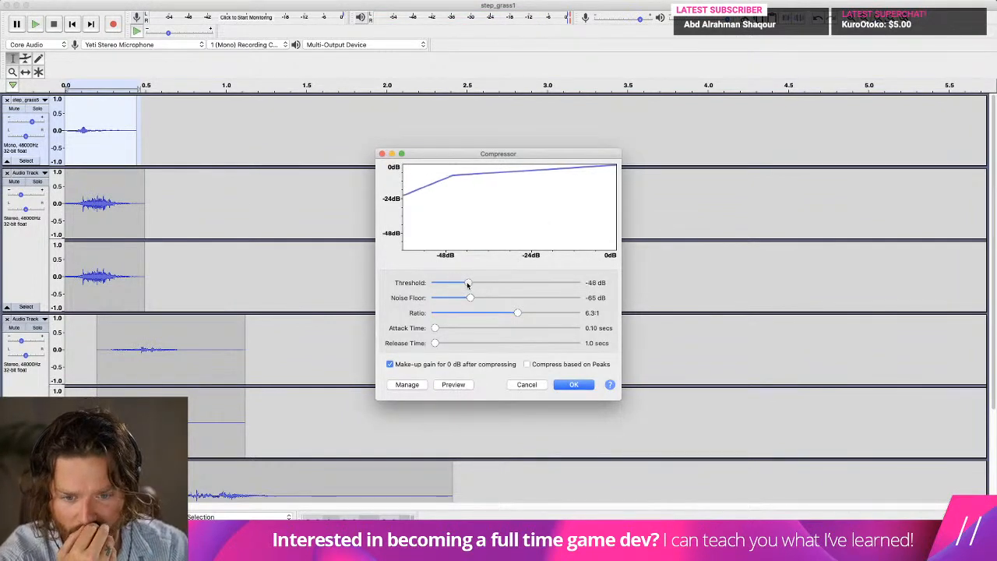
{"action": "left_click", "coordinate": [461, 387]}
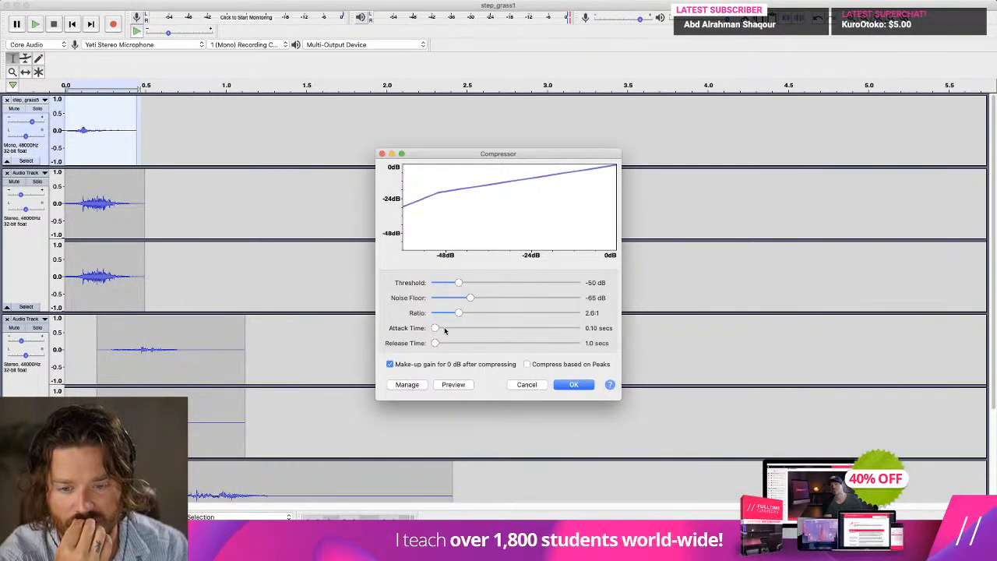
{"action": "left_click_drag", "start_coordinate": [472, 329], "coordinate": [434, 330]}
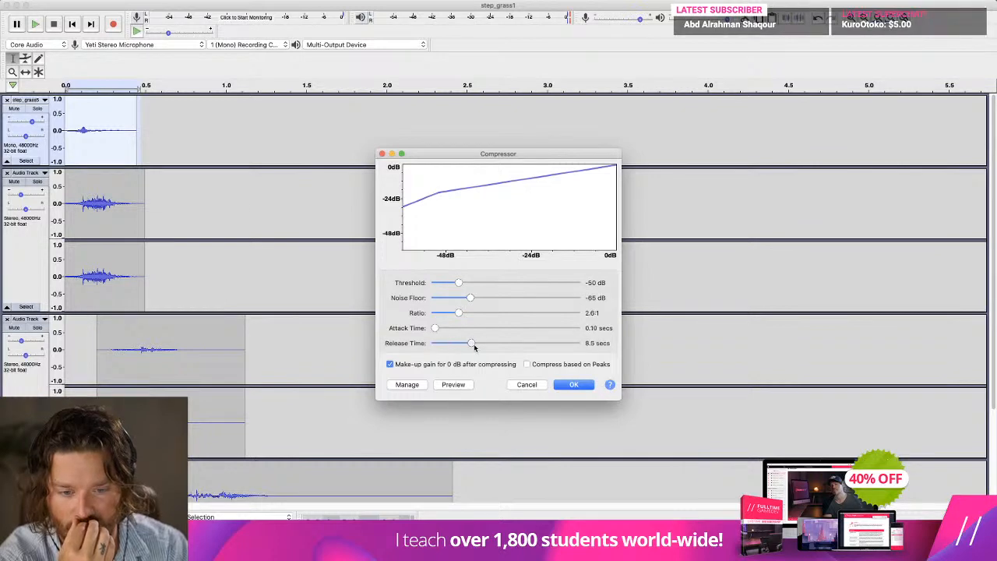
{"action": "left_click", "coordinate": [574, 384]}
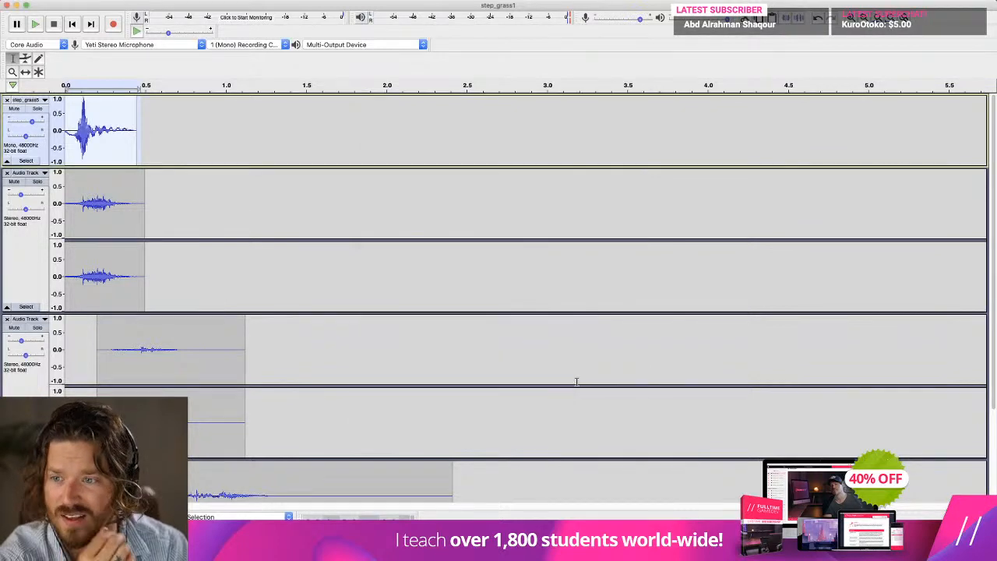
Play the compressed footstep, lower the gain of its track, and replay the mix from the start.
{"action": "key", "text": "space"}
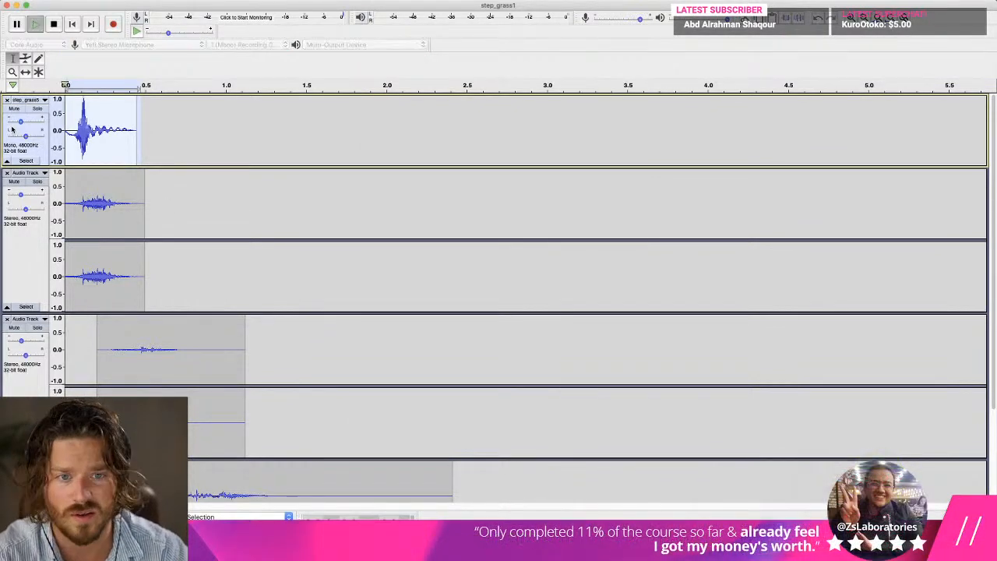
{"action": "left_click", "coordinate": [73, 26]}
{"action": "key", "text": "space"}
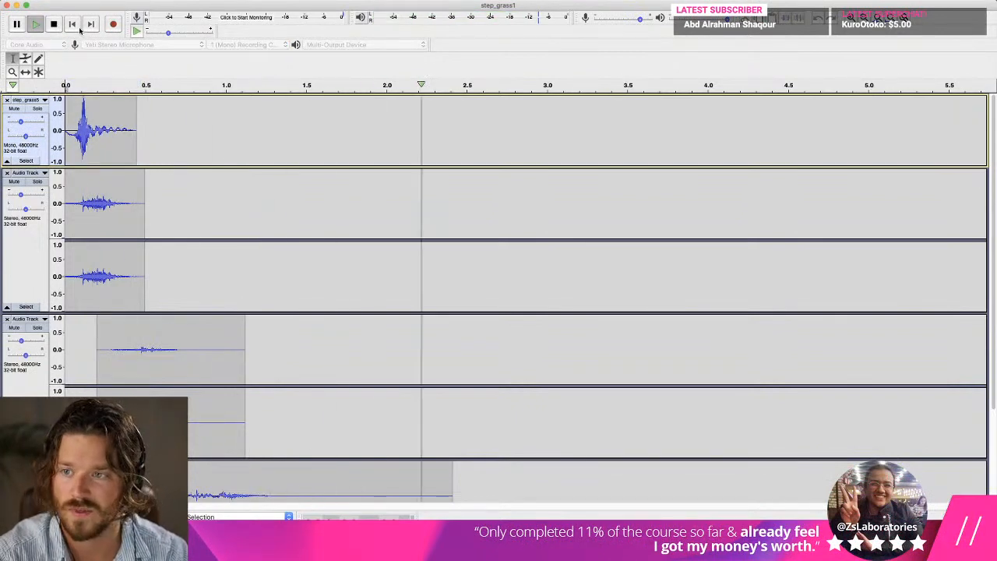
Export the mix as a 16-bit PCM WAV named jump.wav in the Sounds folder, accepting the metadata tags.
{"action": "left_click", "coordinate": [78, 2]}
{"action": "mouse_move", "coordinate": [86, 63]}
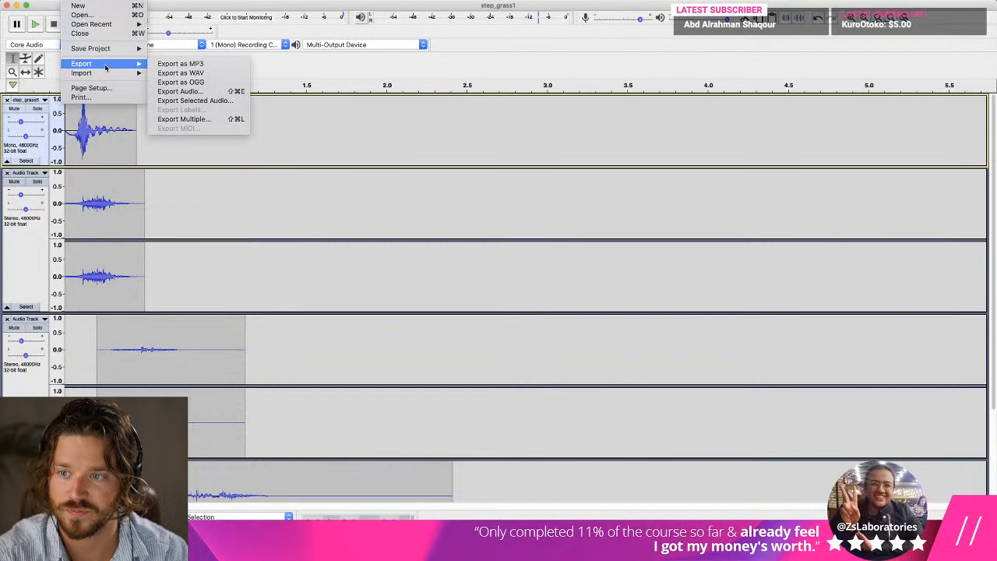
{"action": "left_click", "coordinate": [213, 72]}
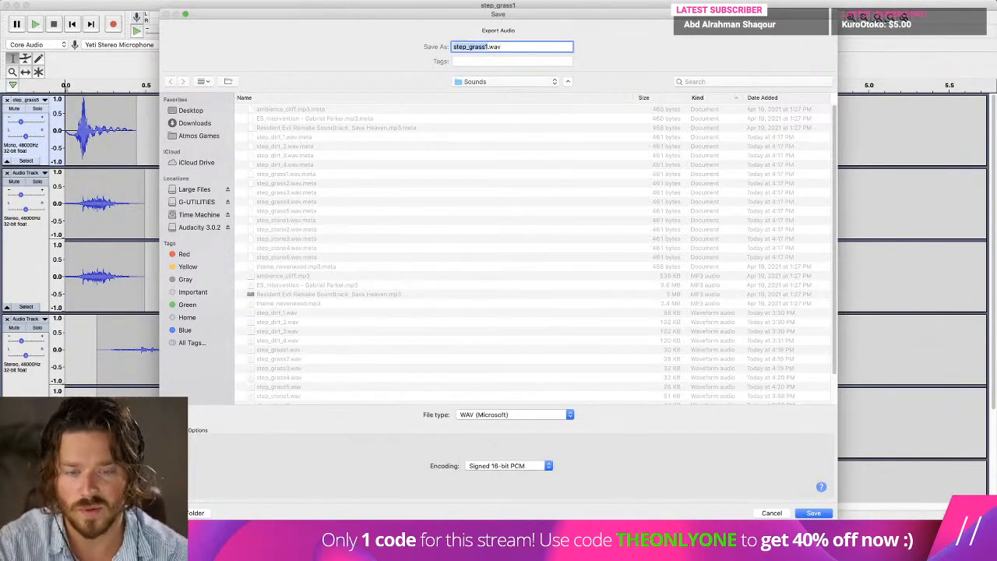
{"action": "type", "text": "jump"}
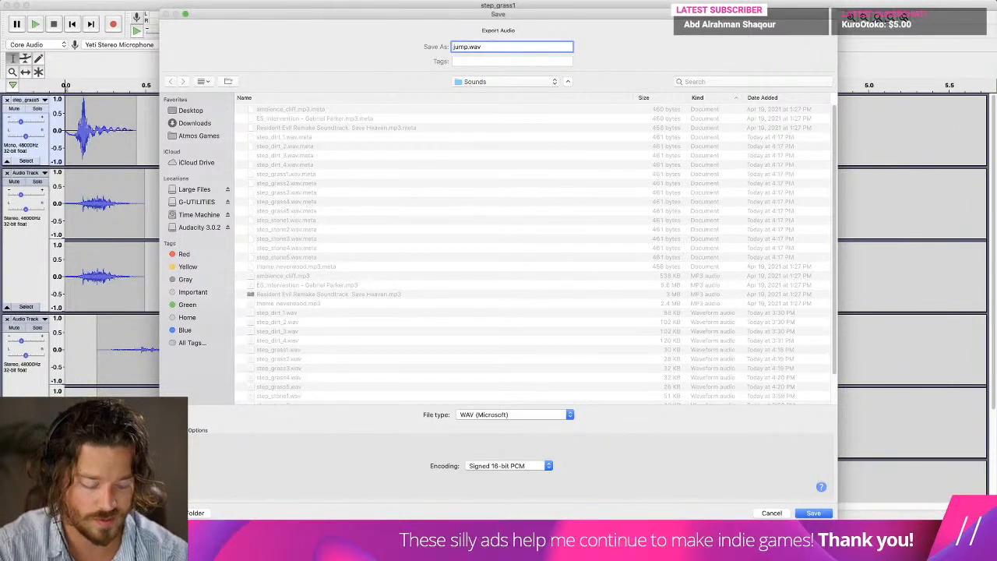
{"action": "key", "text": "Return"}
{"action": "left_click", "coordinate": [567, 296]}
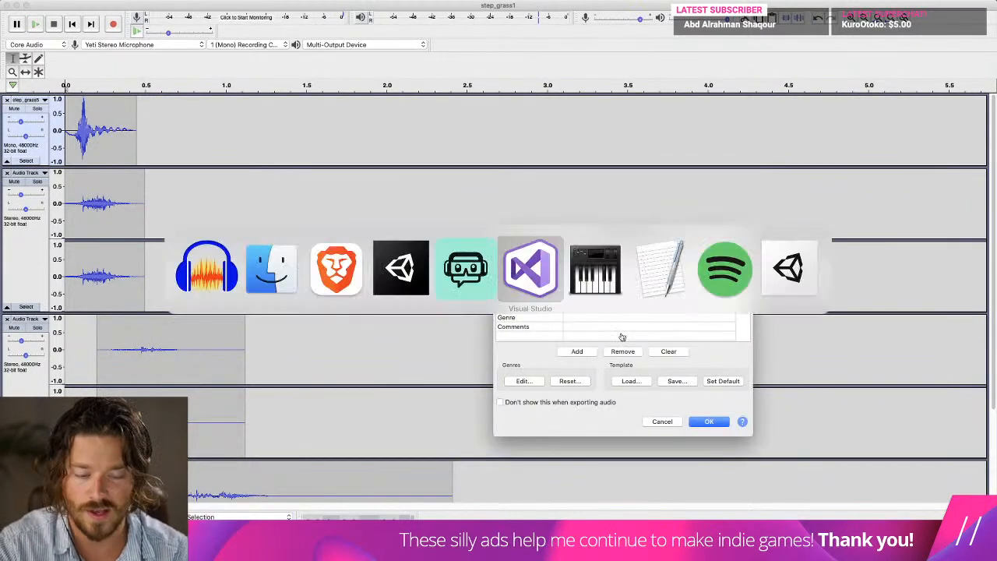
{"action": "left_click", "coordinate": [707, 419]}
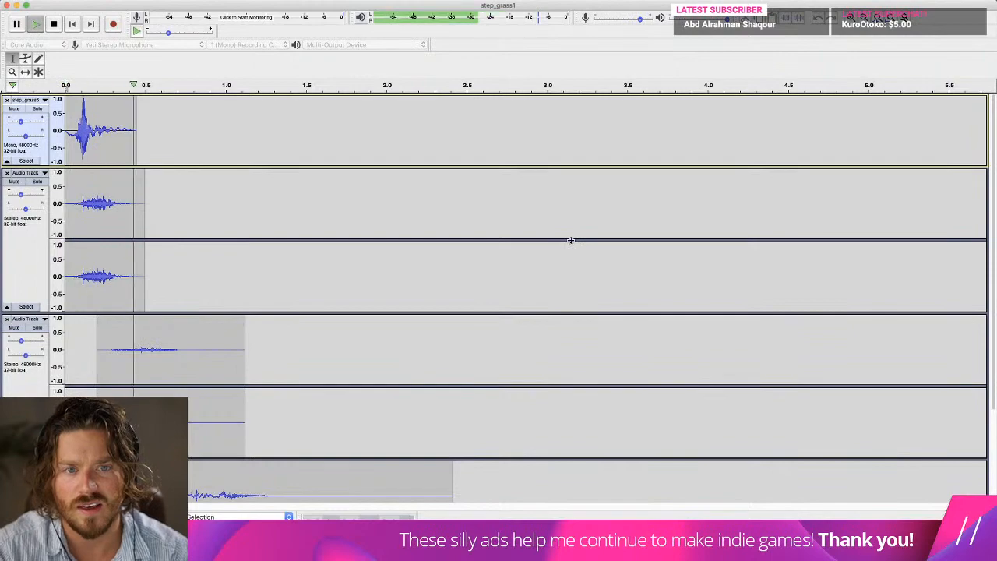
Switch to Unity and locate the Player sound group's jump clip and the exported jump clip in the Sounds folder.
{"action": "key", "text": "super+Tab"}
{"action": "left_click", "coordinate": [350, 272]}
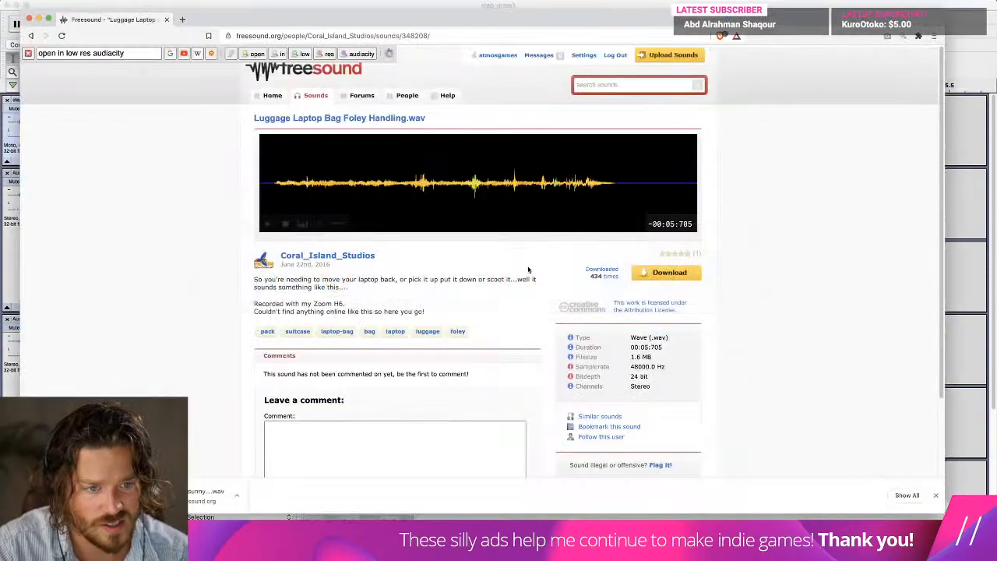
{"action": "key", "text": "super+Tab"}
{"action": "left_click", "coordinate": [401, 270]}
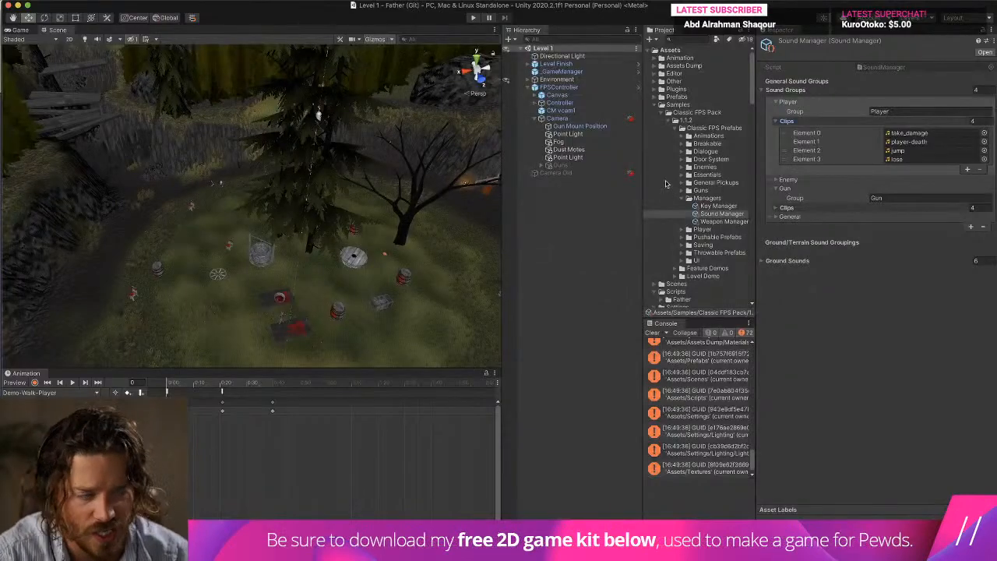
{"action": "key", "text": "super+Tab"}
{"action": "key", "text": "super+Tab"}
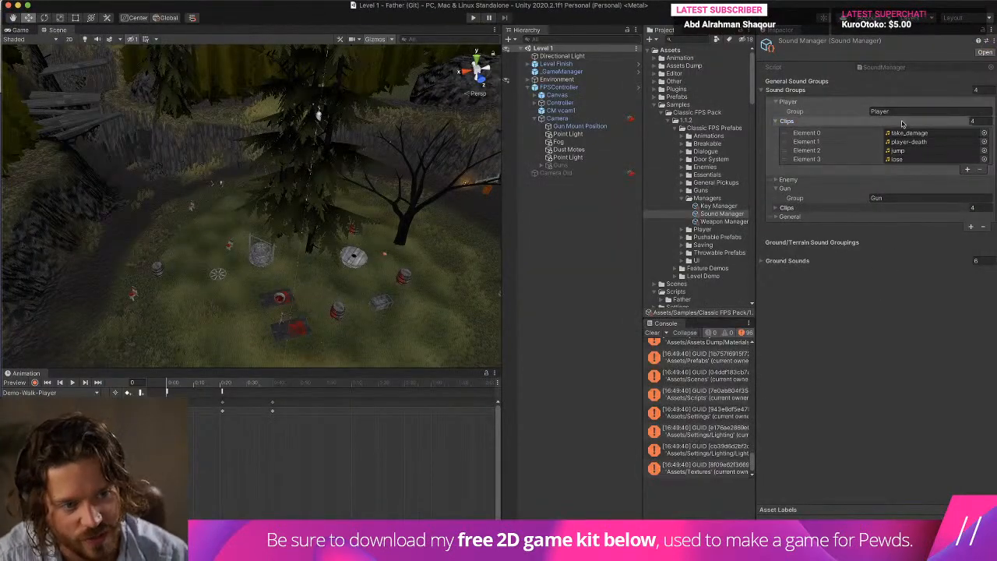
{"action": "left_click", "coordinate": [938, 151]}
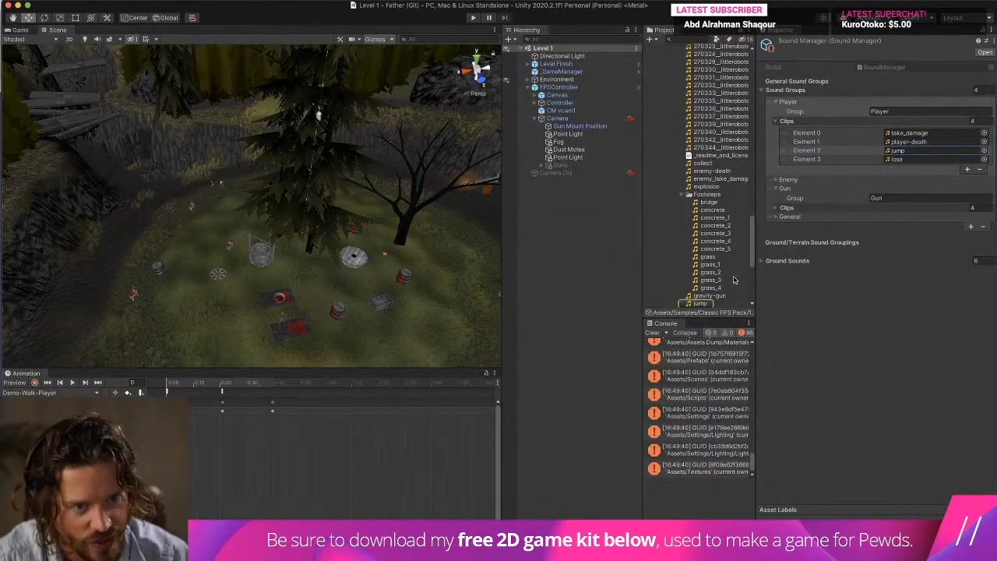
{"action": "scroll", "coordinate": [732, 280], "scroll_direction": "up", "scroll_amount": 10}
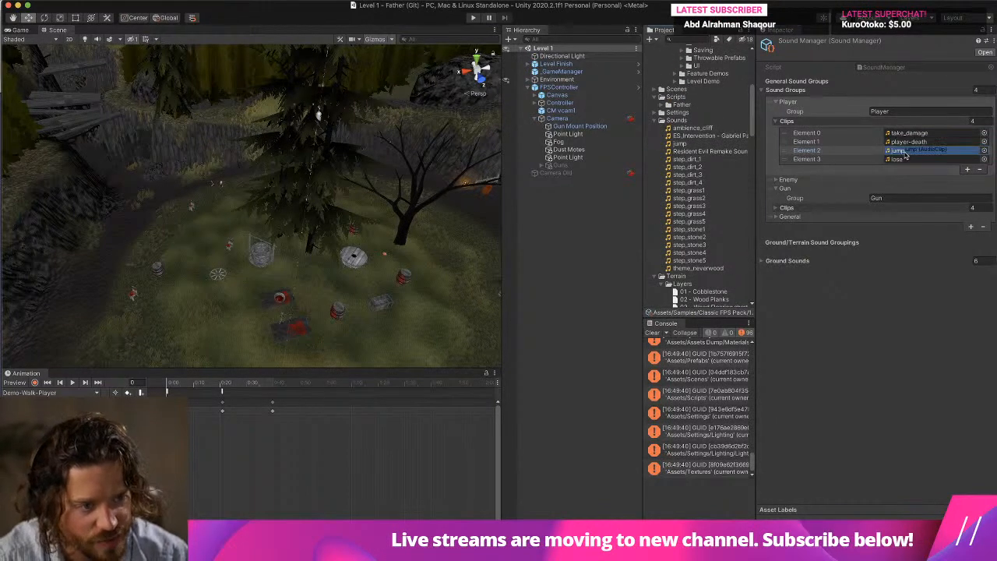
Run the game, enable Maximize On Play for the Game view, and restart play mode.
{"action": "left_click", "coordinate": [472, 17]}
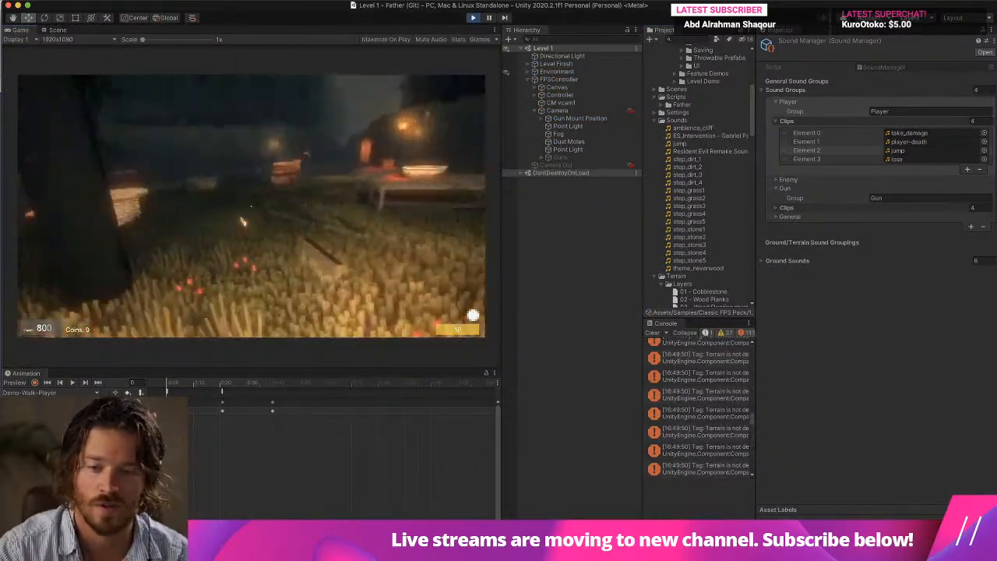
{"action": "key", "text": "Escape"}
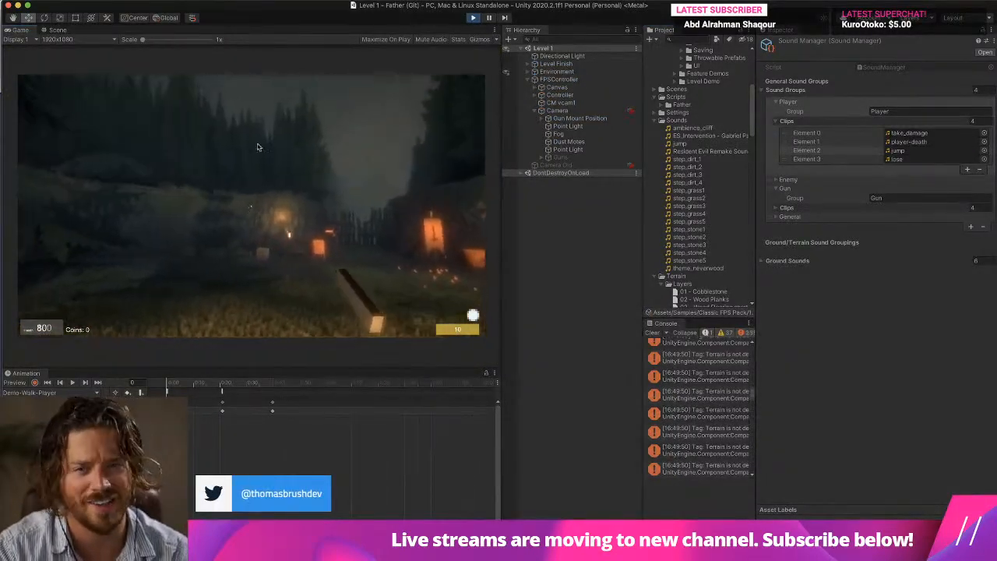
{"action": "left_click", "coordinate": [385, 40]}
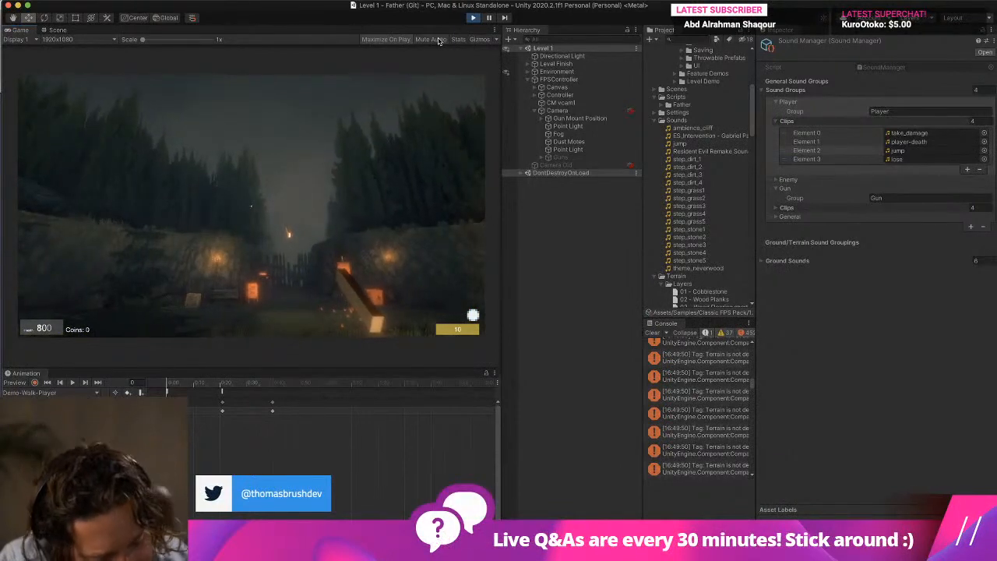
{"action": "left_click", "coordinate": [420, 113]}
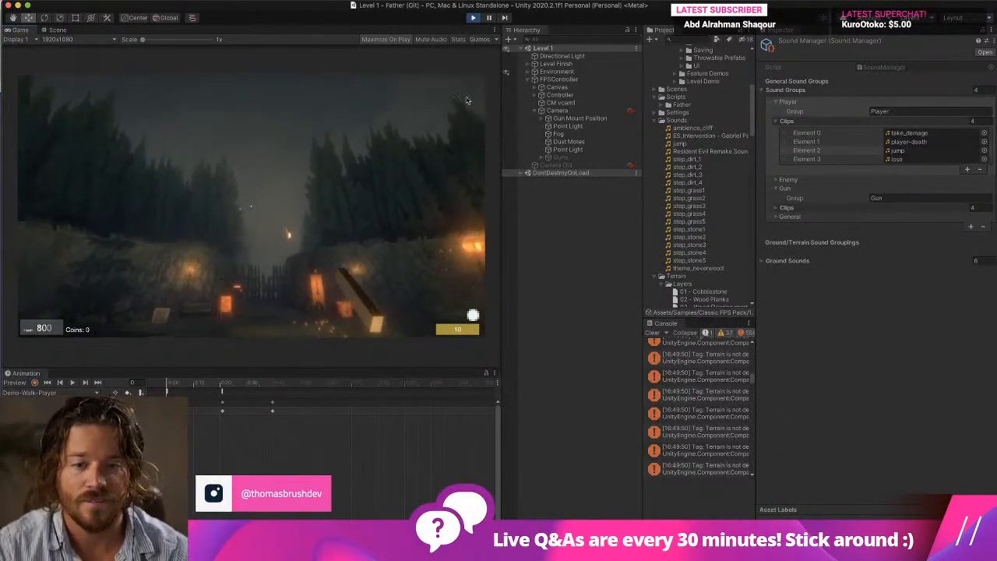
{"action": "key", "text": "Escape"}
{"action": "left_click", "coordinate": [488, 17]}
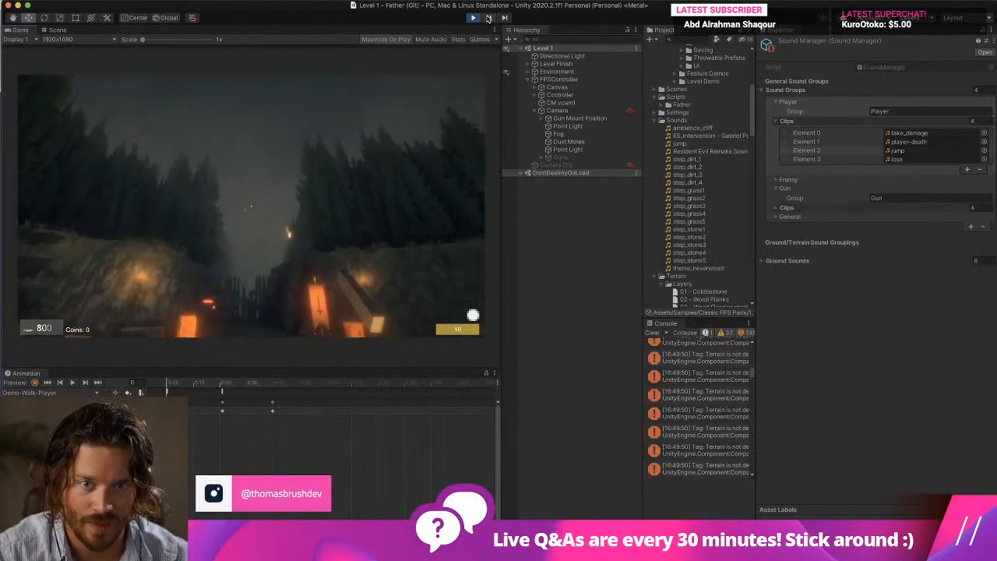
{"action": "left_click", "coordinate": [489, 17]}
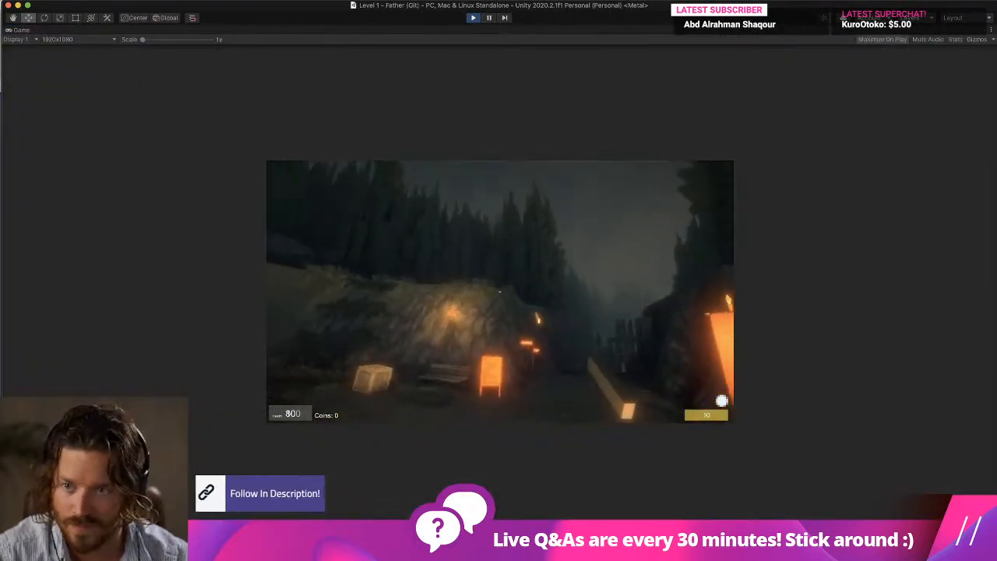
Set the Game view scale to 1.7x and walk through the level to test the player sounds.
{"action": "left_click_drag", "start_coordinate": [142, 40], "coordinate": [159, 39]}
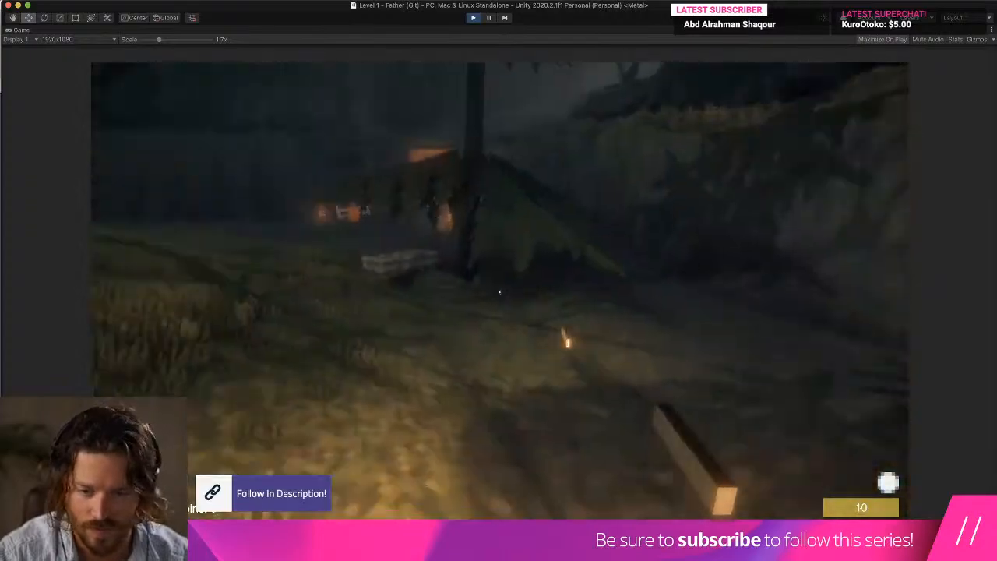
{"action": "key", "text": "w"}
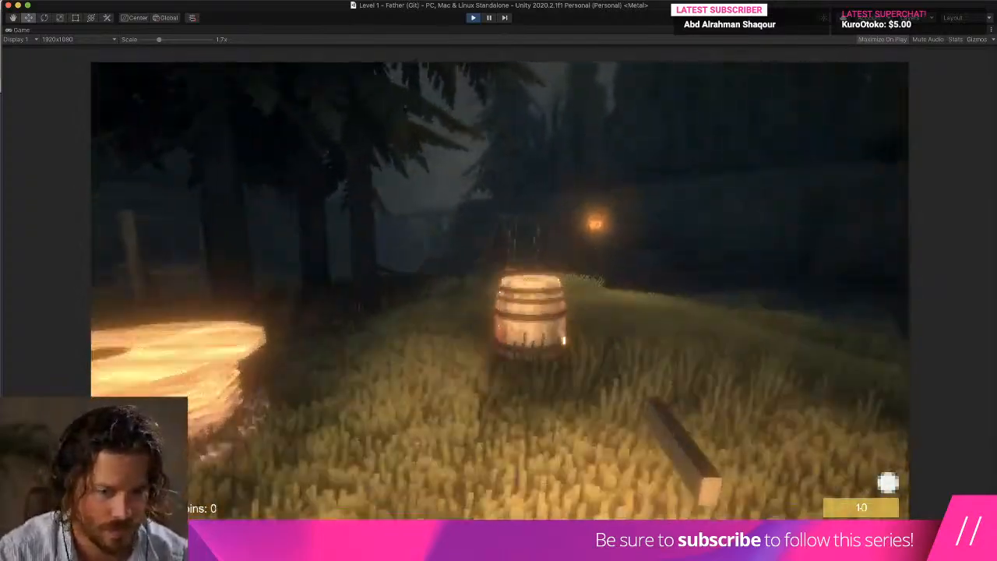
{"action": "key", "text": "w"}
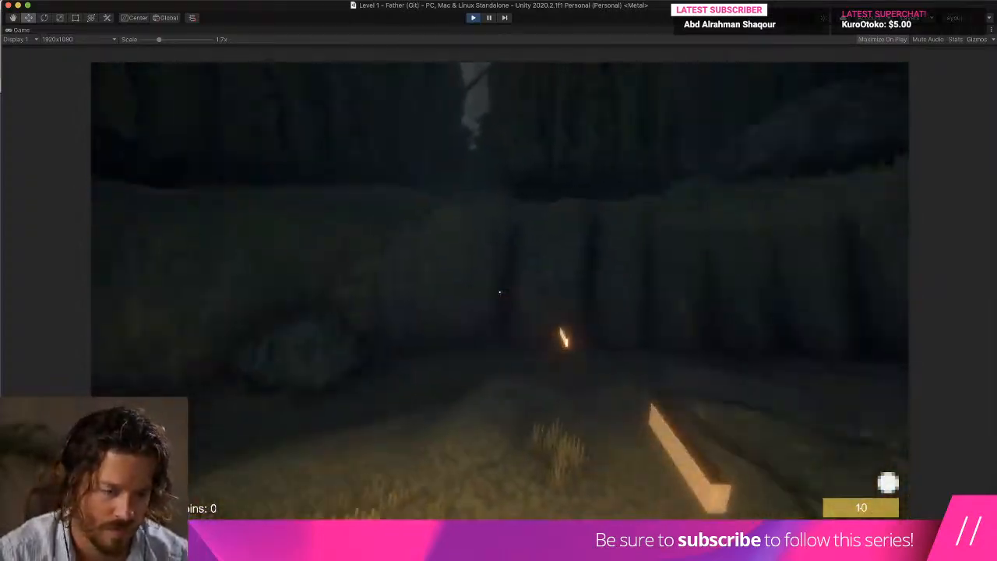
{"action": "key", "text": "w"}
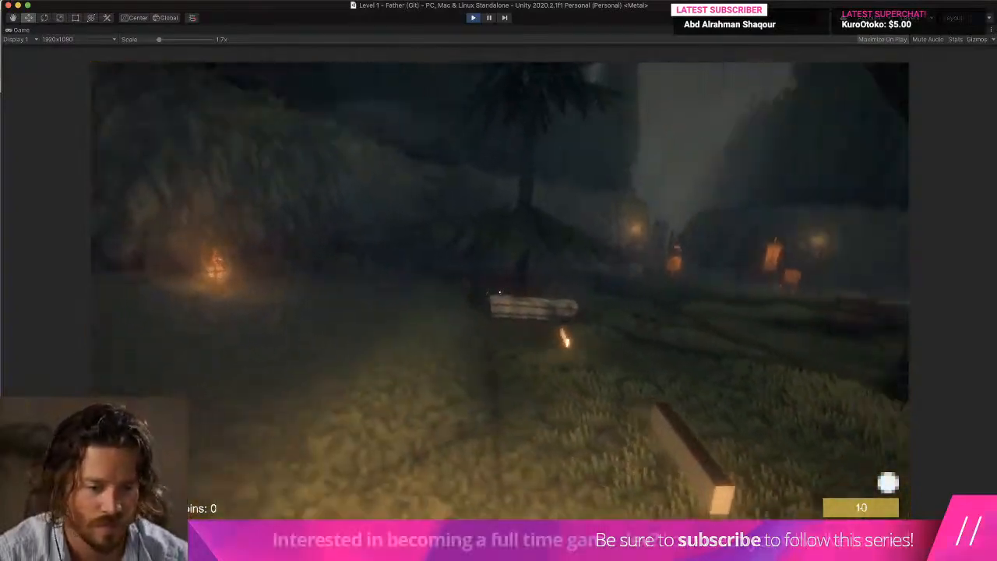
{"action": "key", "text": "w"}
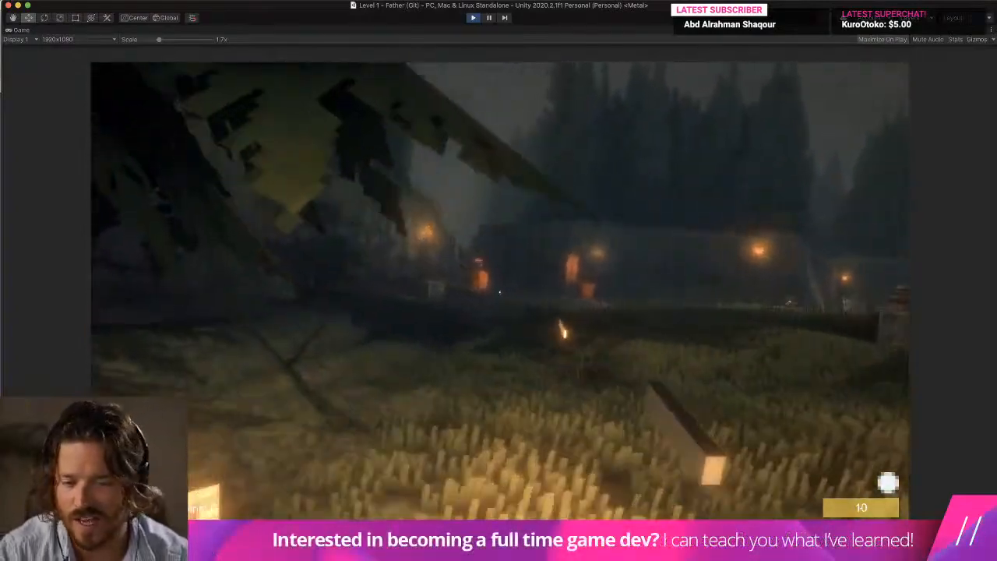
{"action": "key", "text": "w"}
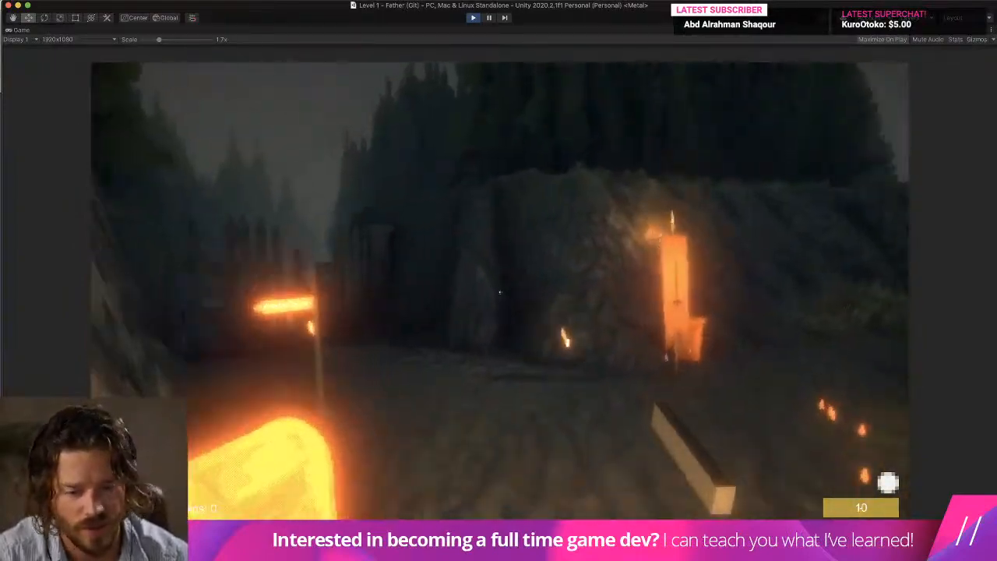
{"action": "key", "text": "w"}
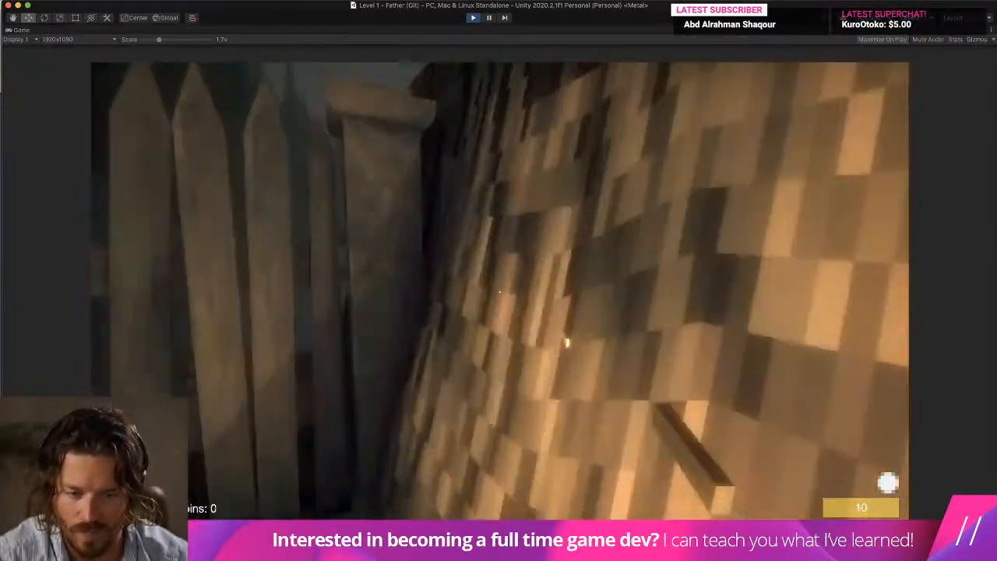
{"action": "key", "text": "w"}
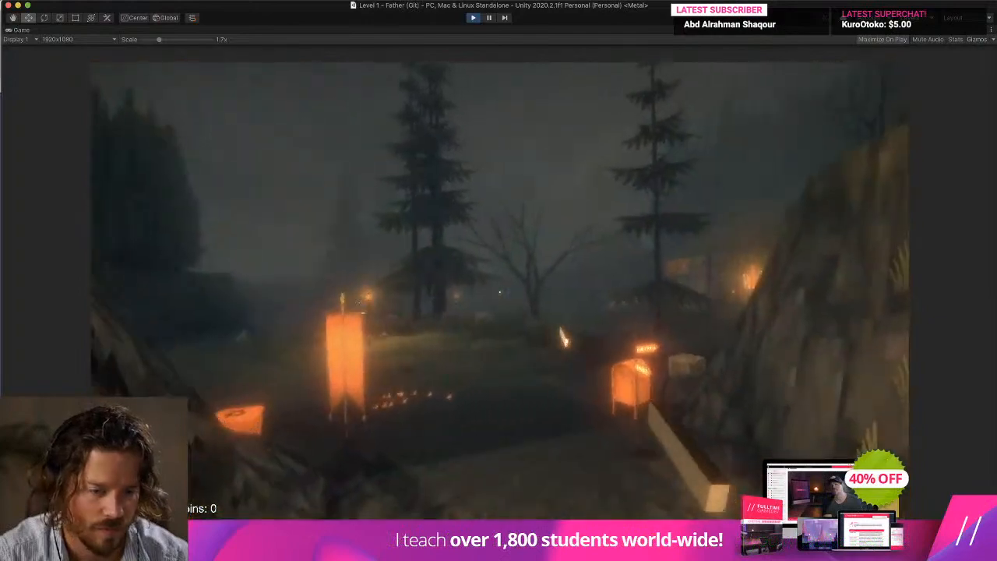
Switch to Visual Studio and close the PlayerPhysics.cs script.
{"action": "key", "text": "super+Tab"}
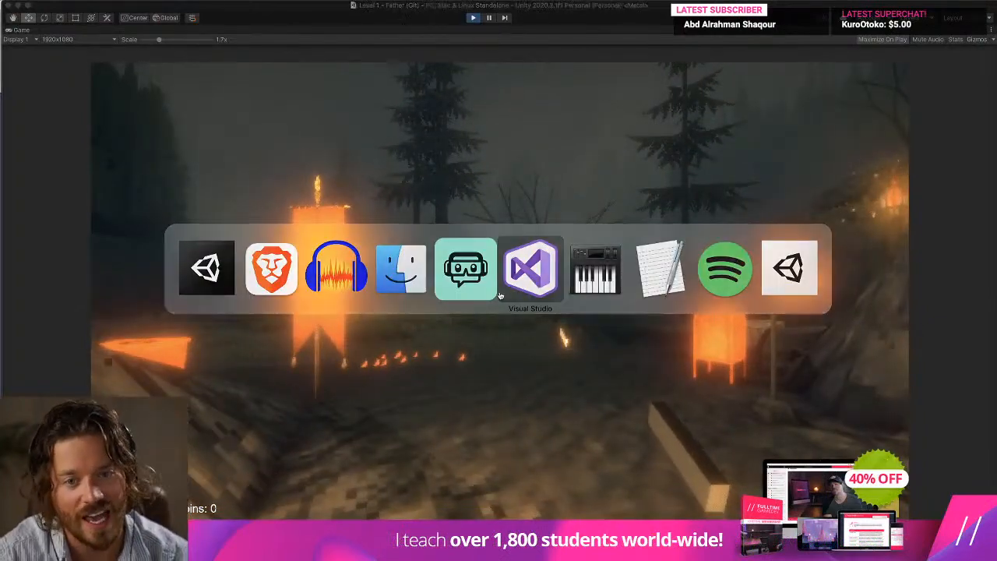
{"action": "key", "text": "super+Tab"}
{"action": "key", "text": "BackSpace"}
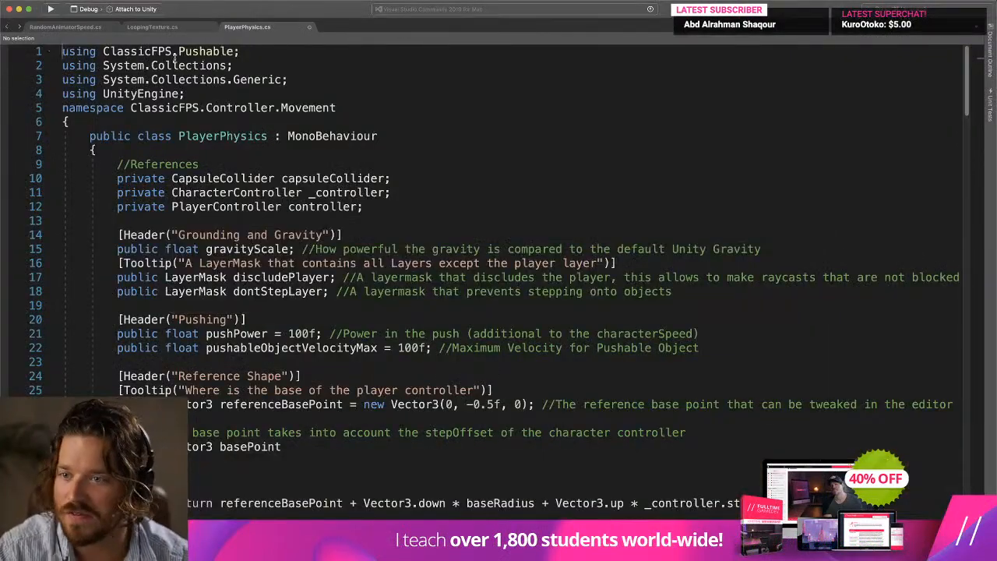
{"action": "left_click", "coordinate": [306, 29]}
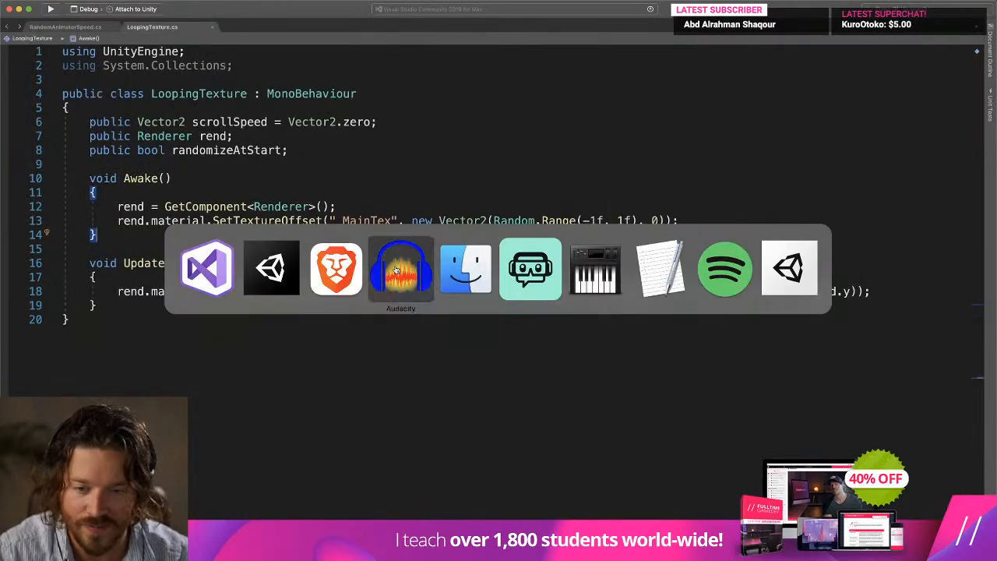
Return to the running Unity game and walk through the level to the lantern-lit wooden gateway.
{"action": "left_click", "coordinate": [271, 268]}
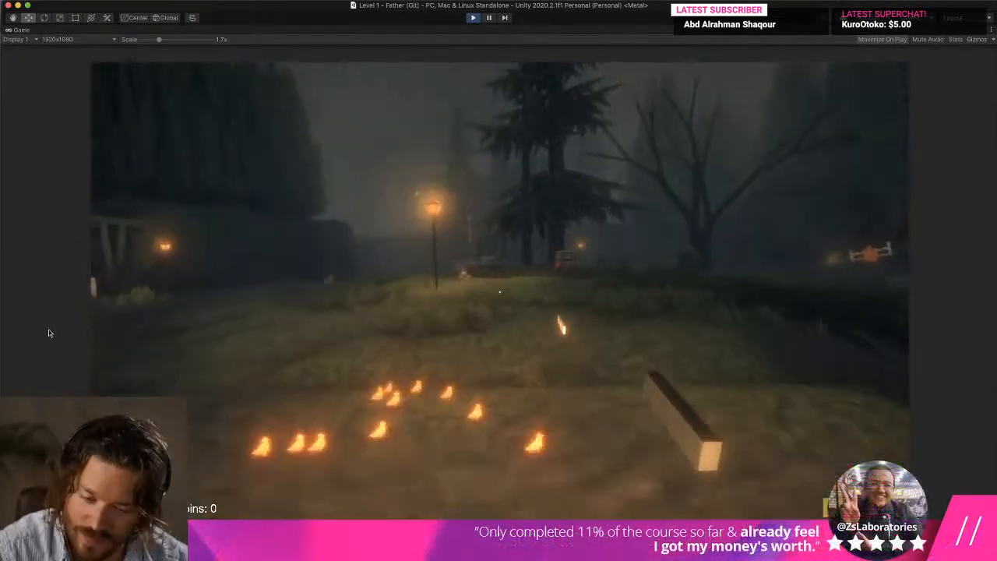
{"action": "key", "text": "w"}
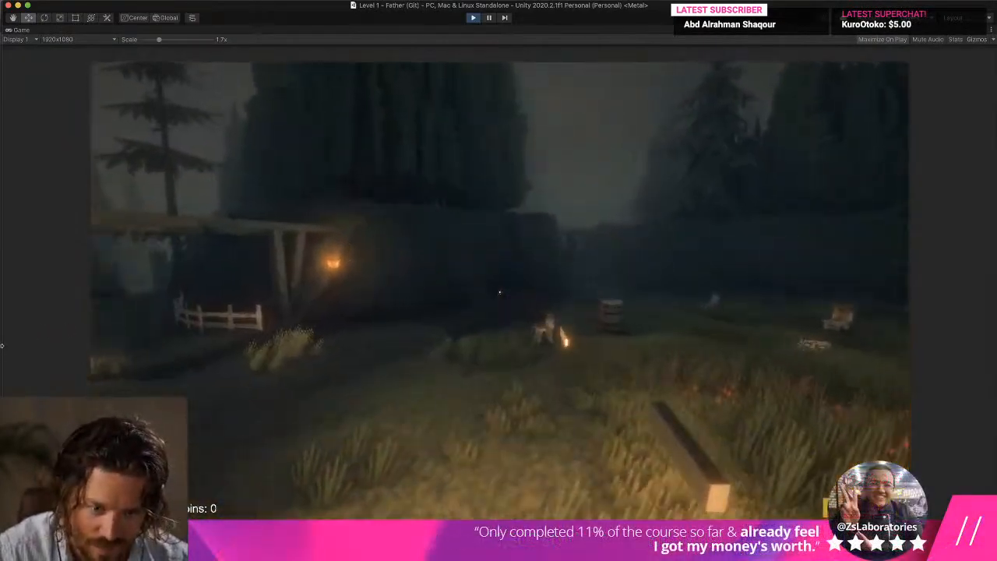
{"action": "key", "text": "w"}
{"action": "key", "text": "super+Tab"}
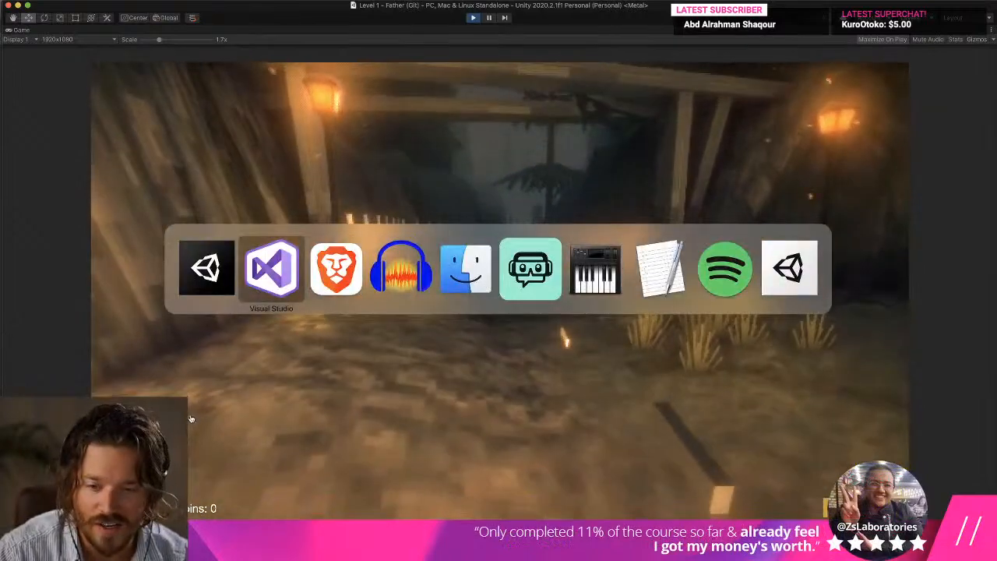
{"action": "key", "text": "super+Tab"}
{"action": "key", "text": "super+Tab"}
{"action": "key", "text": "super+Tab"}
{"action": "key", "text": "super+Tab"}
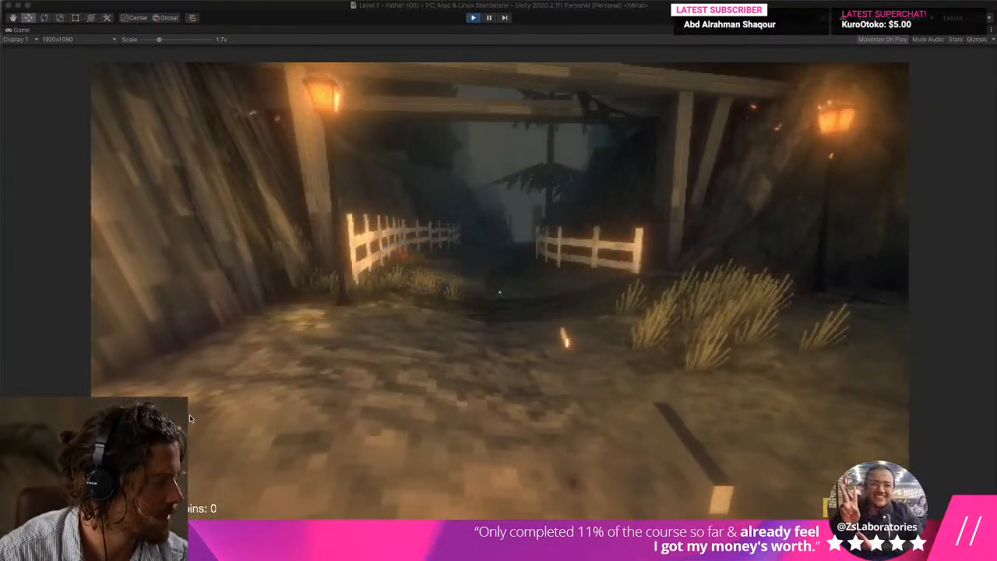
{"action": "key", "text": "super+Tab"}
{"action": "key", "text": "super+Tab"}
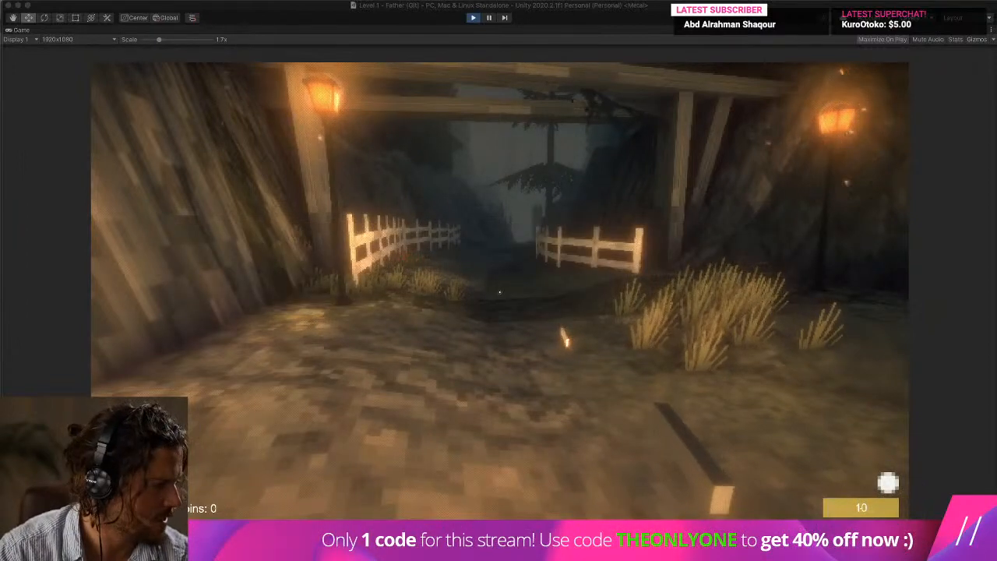
{"action": "left_click", "coordinate": [491, 372]}
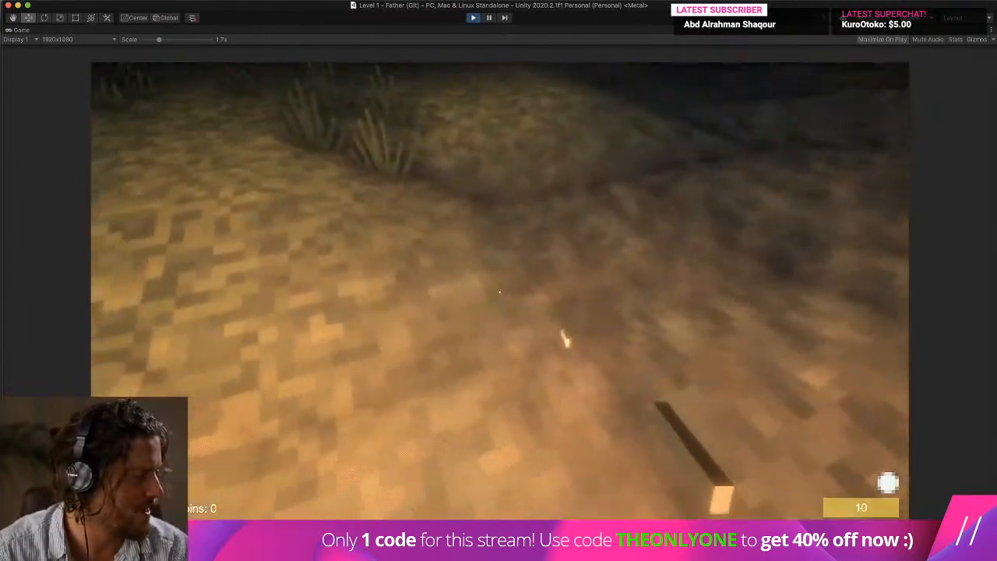
{"action": "key", "text": "super+Tab"}
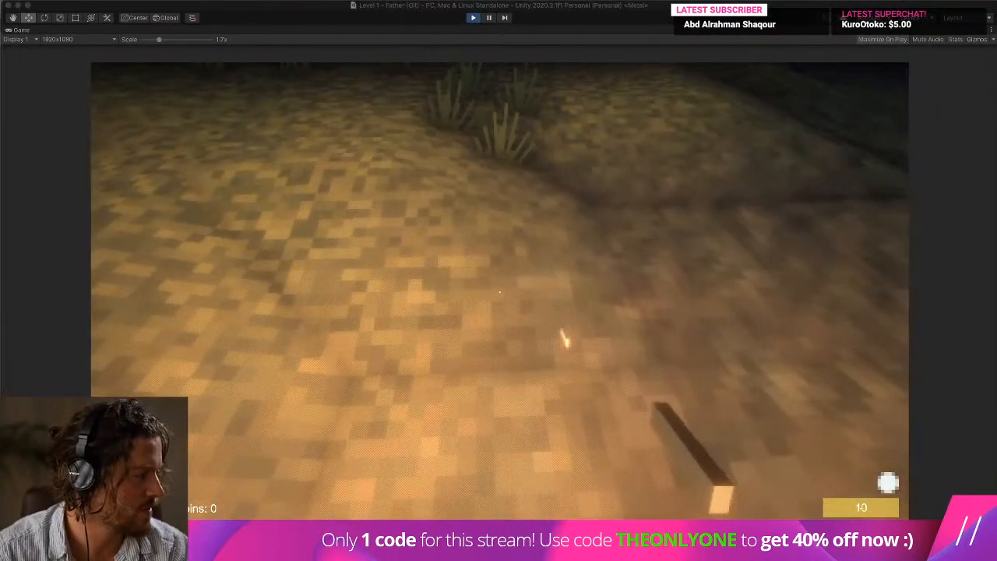
{"action": "key", "text": "super+Tab"}
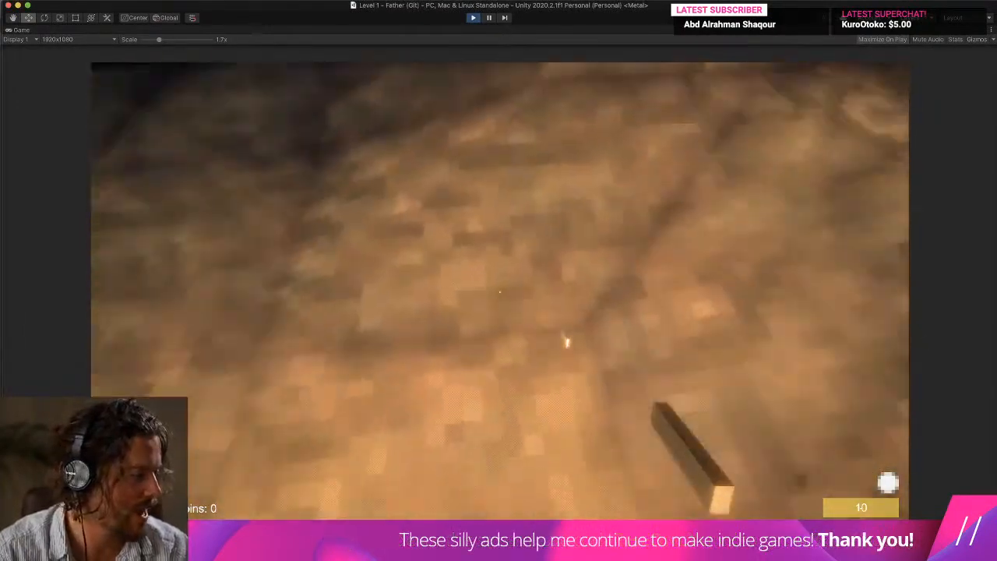
{"action": "key", "text": "super+Tab"}
{"action": "key", "text": "super+Tab"}
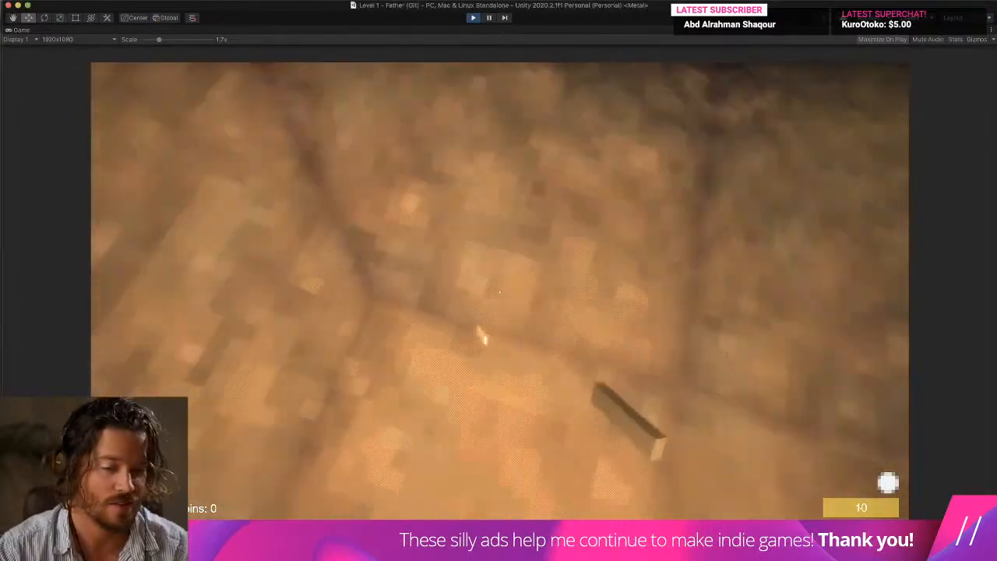
Walk around the level's dirt and grass areas, past the wooden fence and back to the well, to test the footstep sounds.
{"action": "key", "text": "w"}
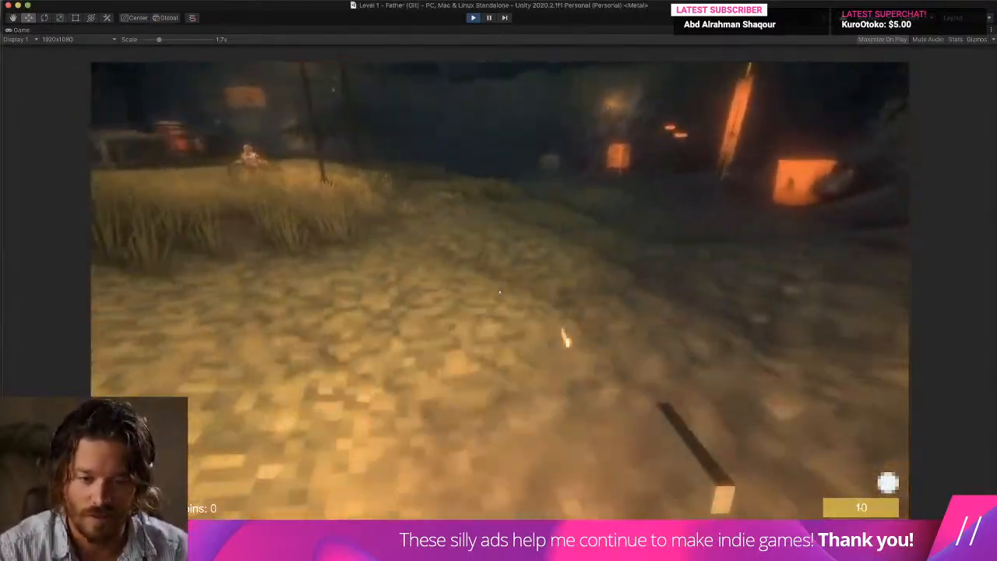
{"action": "key", "text": "w"}
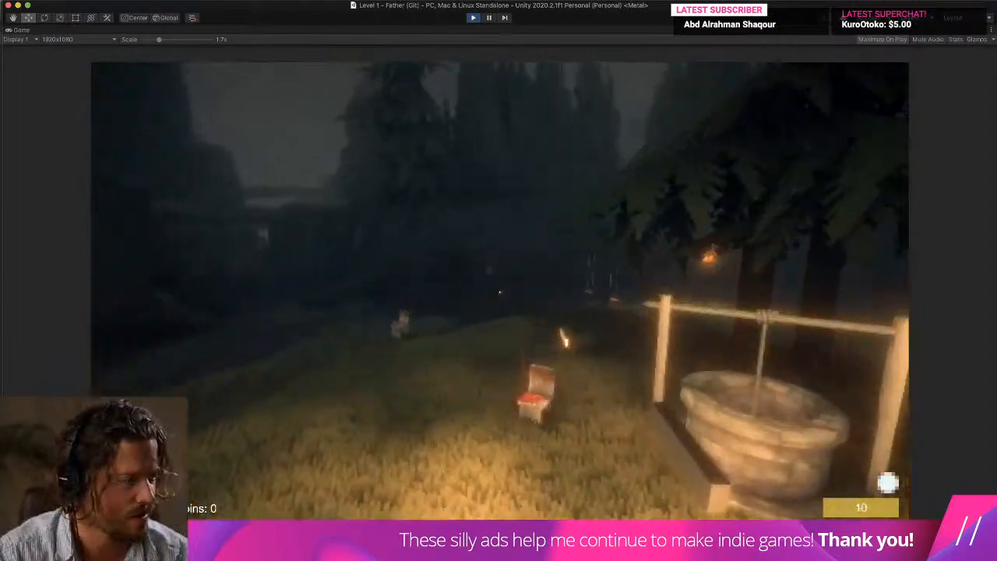
{"action": "key", "text": "w"}
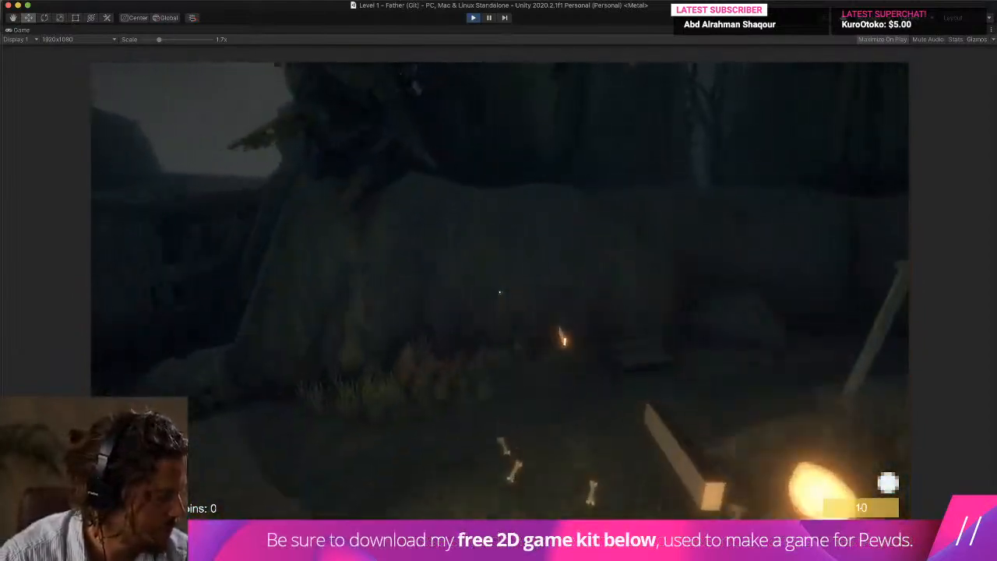
{"action": "key", "text": "w"}
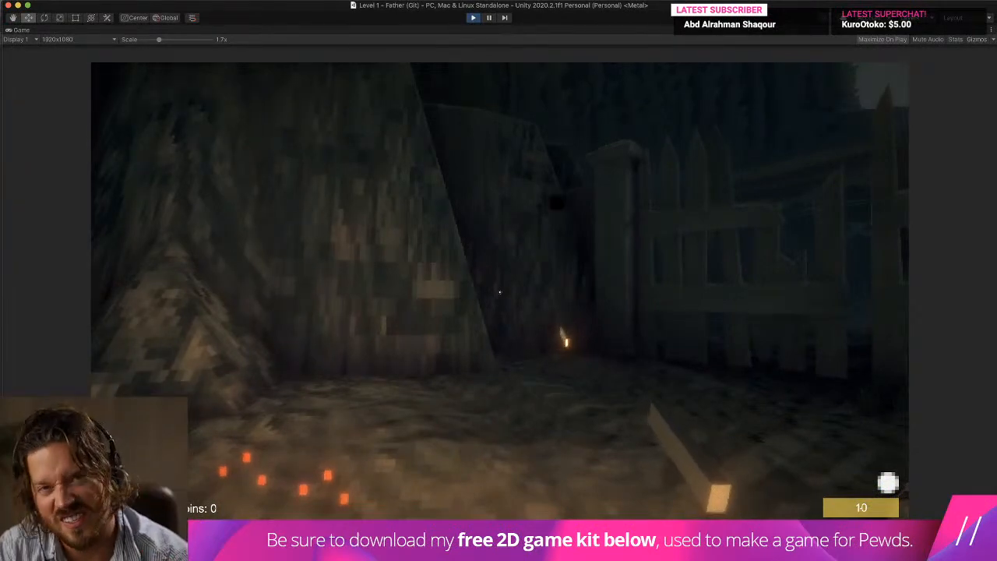
{"action": "key", "text": "s"}
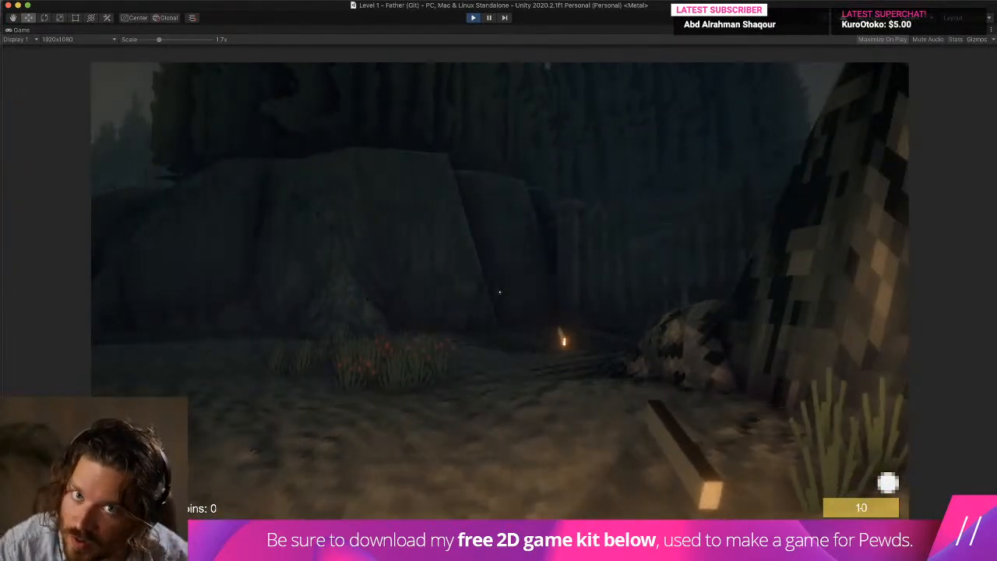
{"action": "key", "text": "a"}
{"action": "key", "text": "w"}
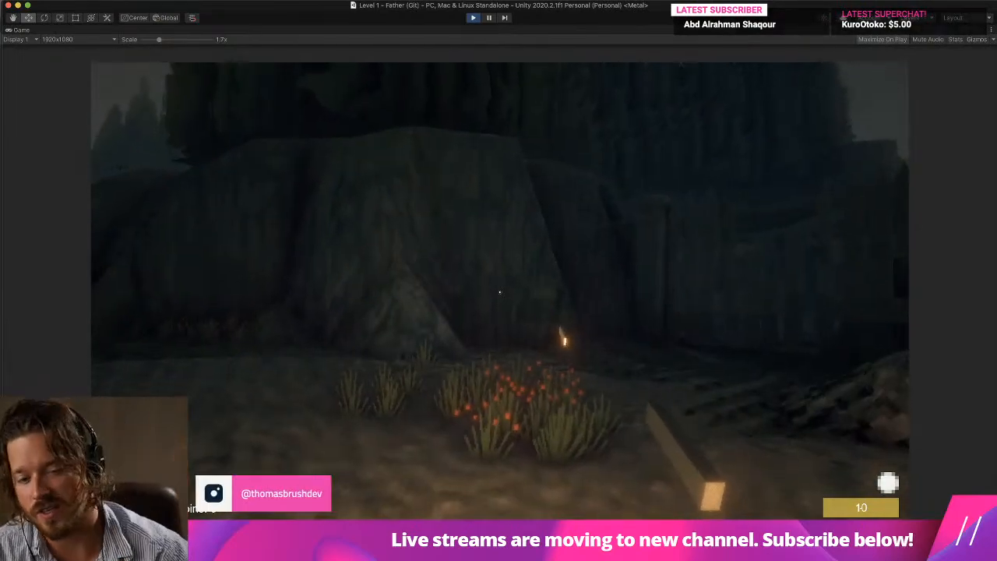
{"action": "key", "text": "w"}
{"action": "key", "text": "w"}
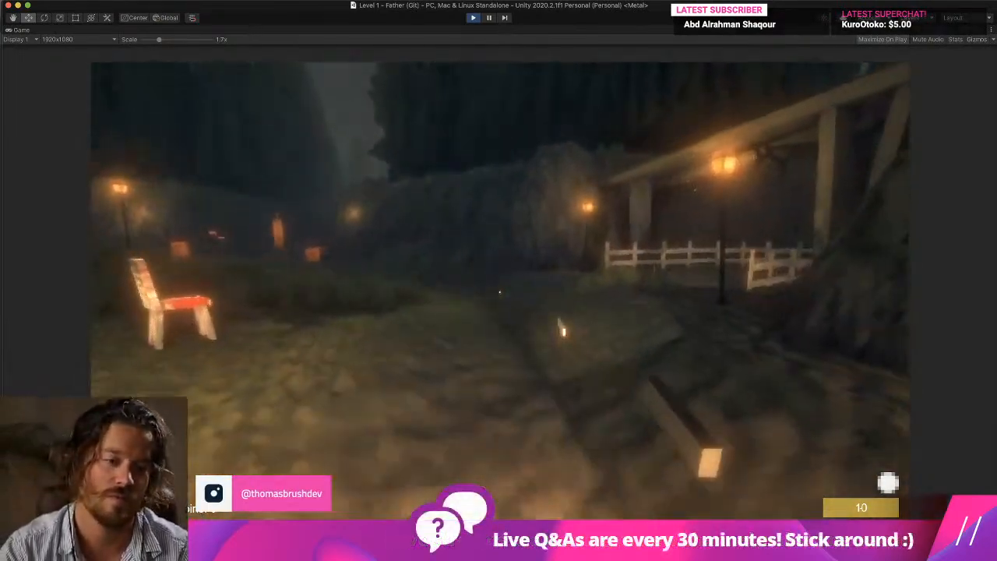
{"action": "key", "text": "w"}
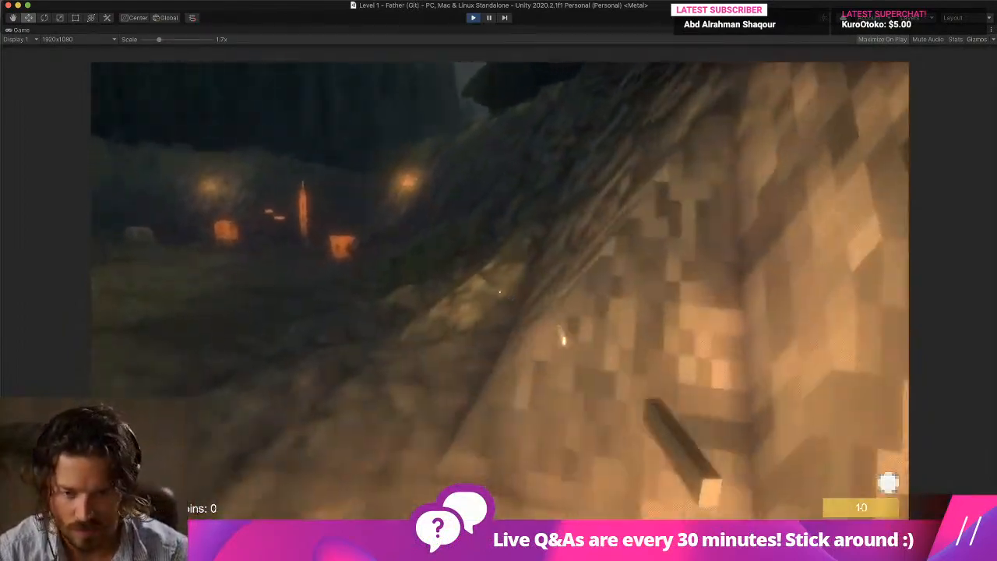
{"action": "key", "text": "w"}
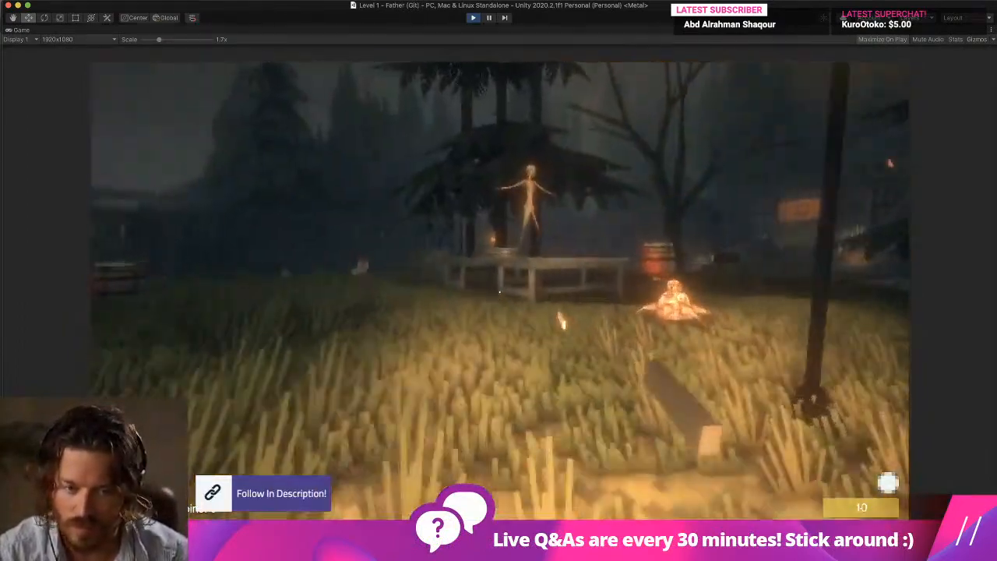
{"action": "key", "text": "a"}
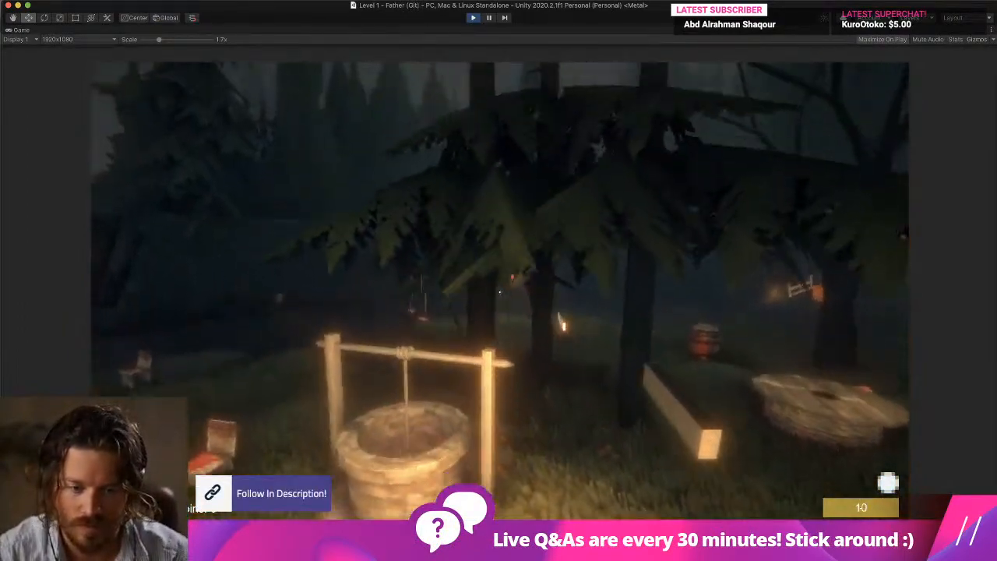
{"action": "key", "text": "a"}
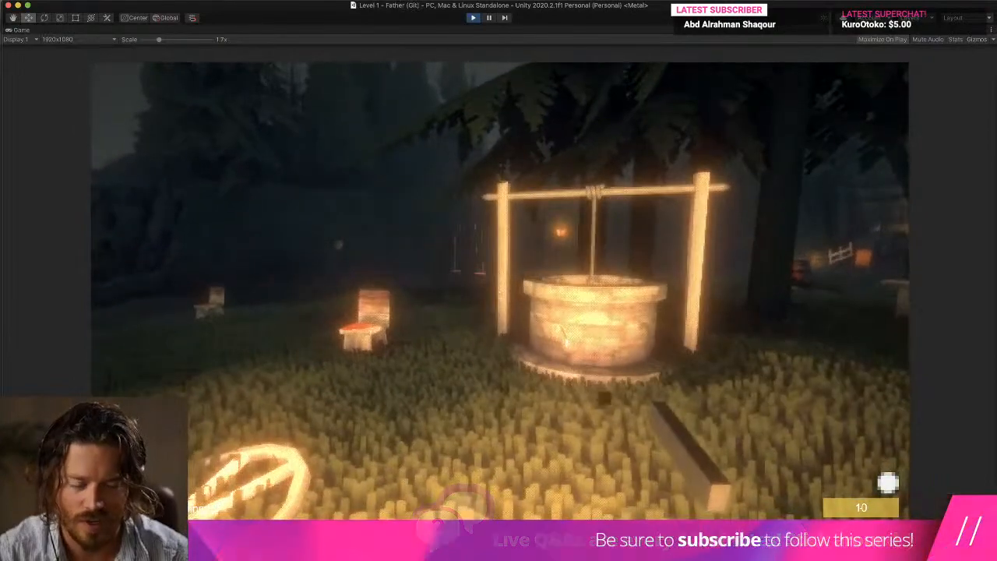
Jump repeatedly on the grass beside the well, including while strafing, to test the jump sound.
{"action": "key", "text": "space"}
{"action": "key", "text": "space"}
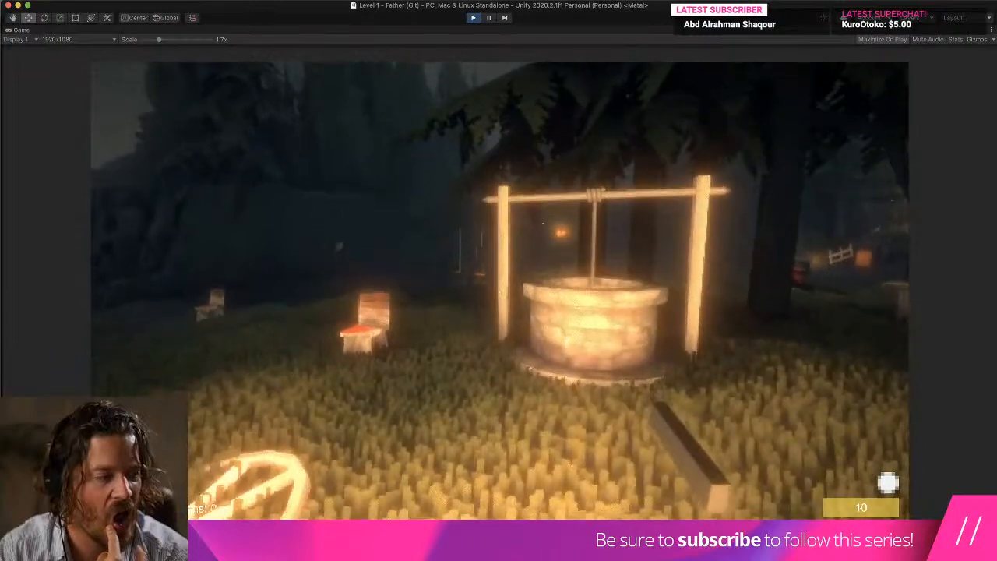
{"action": "key", "text": "d"}
{"action": "key", "text": "space"}
{"action": "key", "text": "d"}
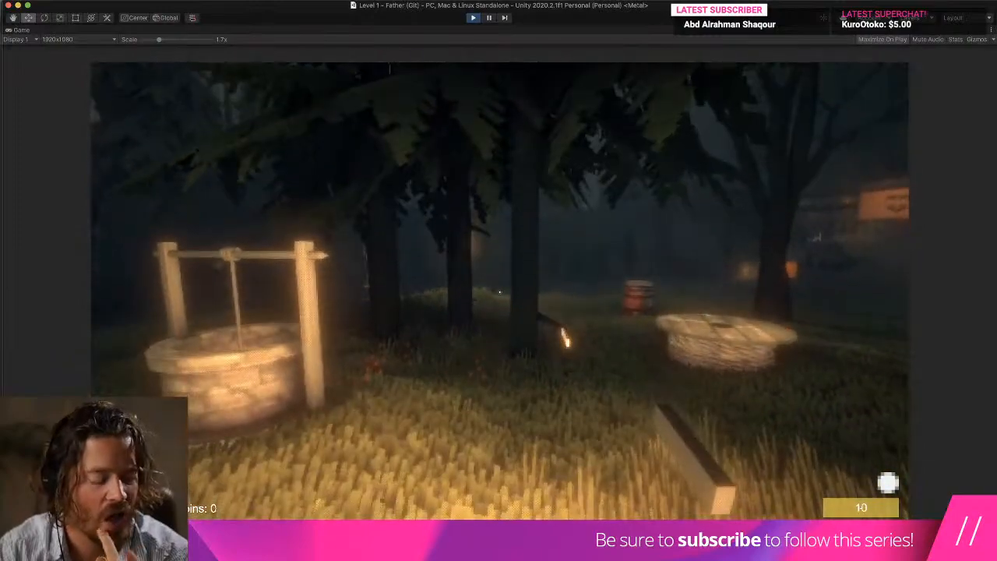
Stop the game and locate the Player sound group's lose and take_damage clips in the project.
{"action": "key", "text": "super+p"}
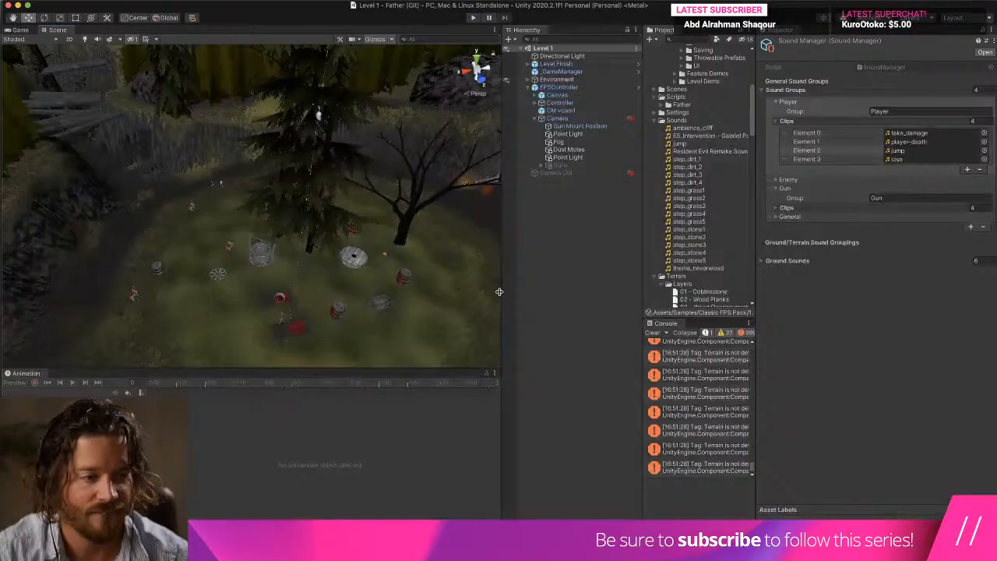
{"action": "left_click", "coordinate": [924, 161]}
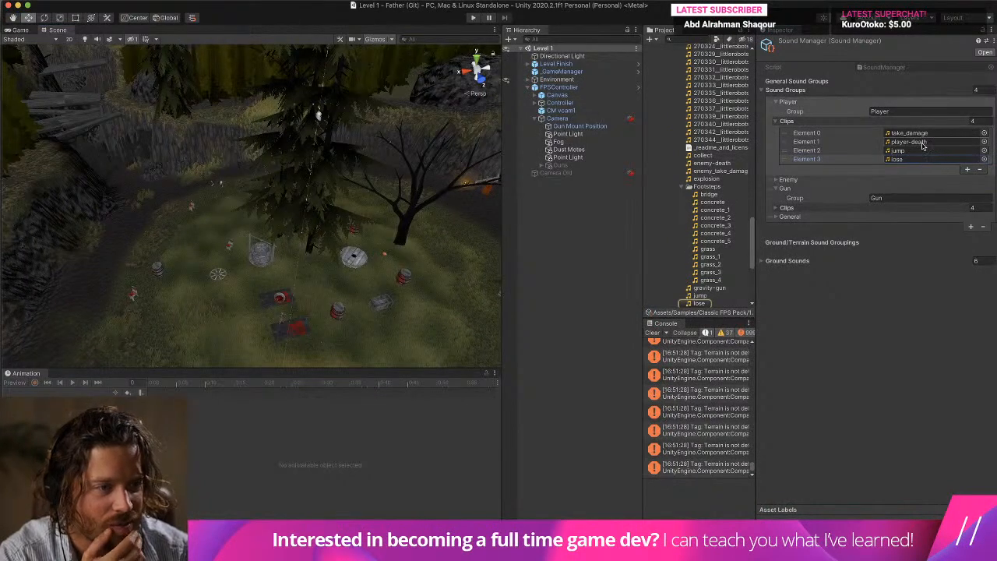
{"action": "left_click", "coordinate": [925, 134]}
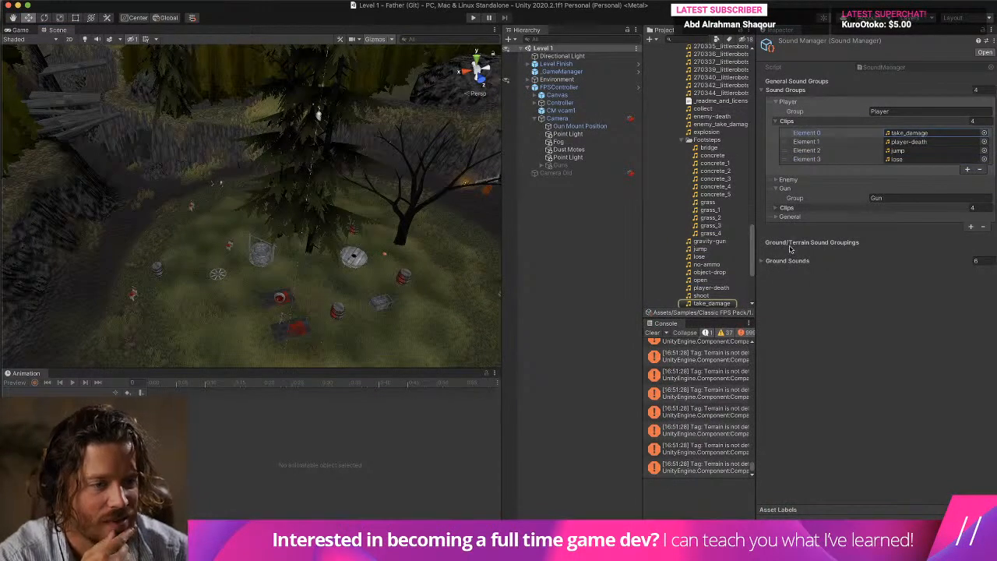
Expand the Sound Manager's Ground Sounds and the Gun, General and Enemy clip lists, and clear the console.
{"action": "left_click", "coordinate": [780, 261]}
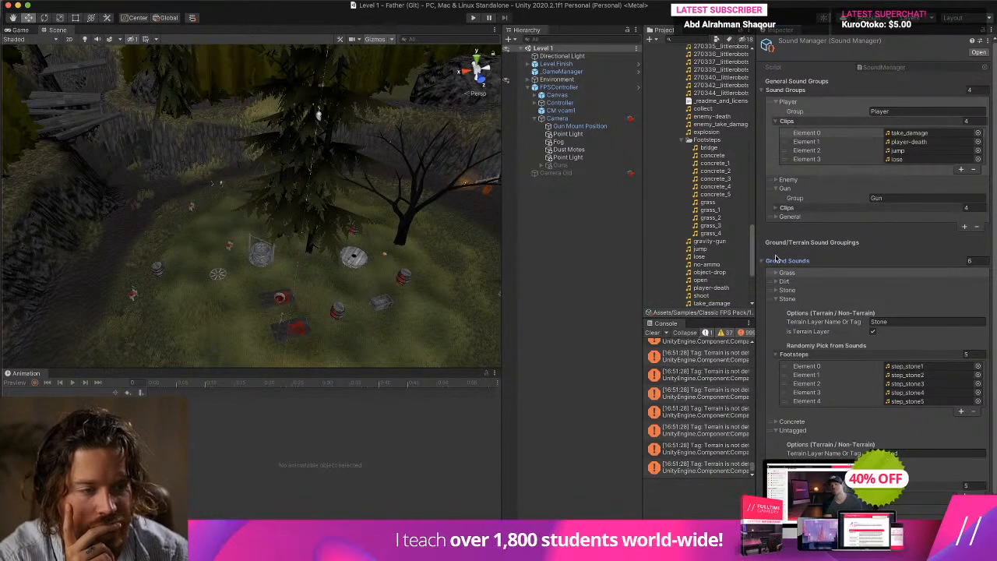
{"action": "left_click", "coordinate": [776, 209]}
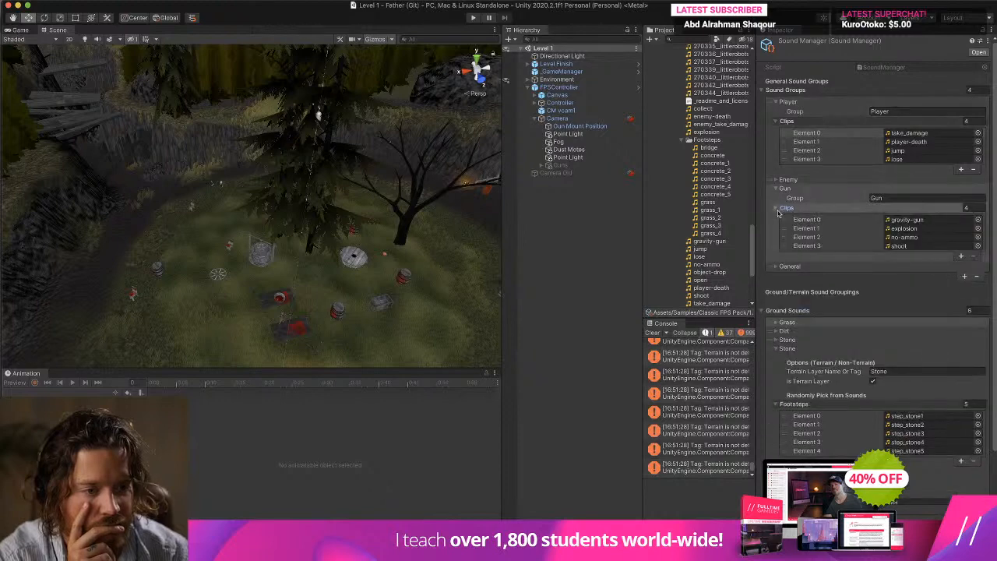
{"action": "left_click", "coordinate": [776, 266]}
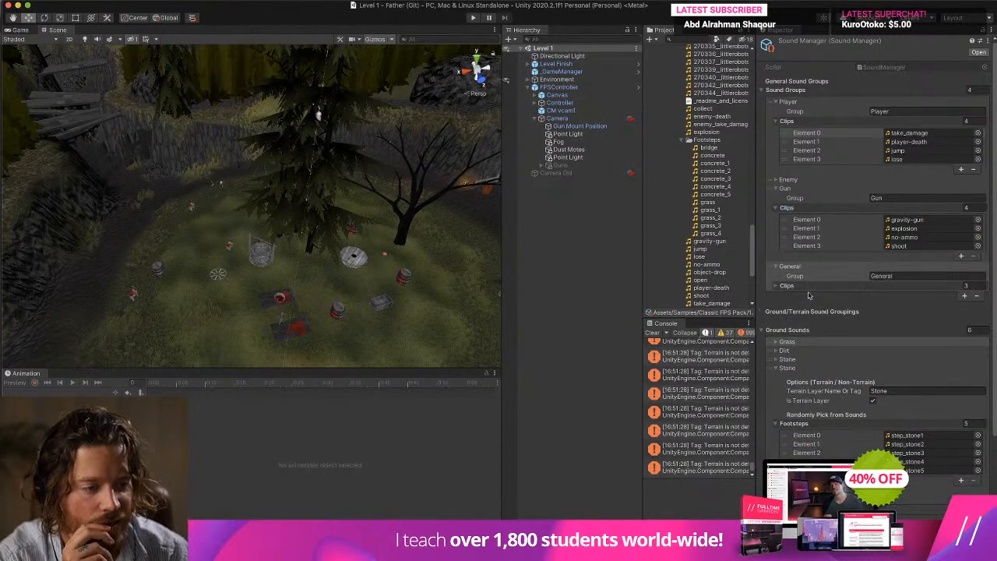
{"action": "left_click", "coordinate": [776, 285]}
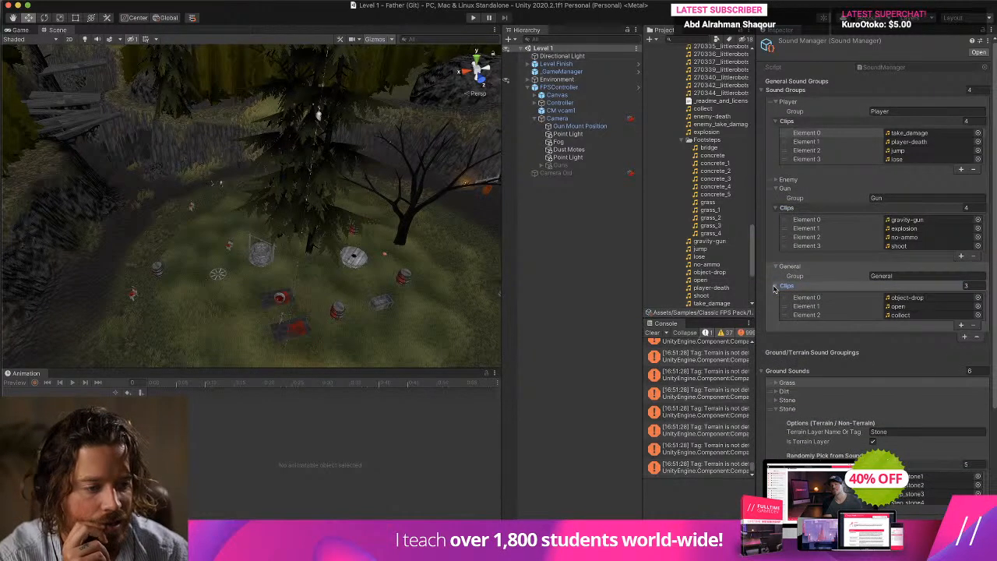
{"action": "left_click", "coordinate": [777, 180]}
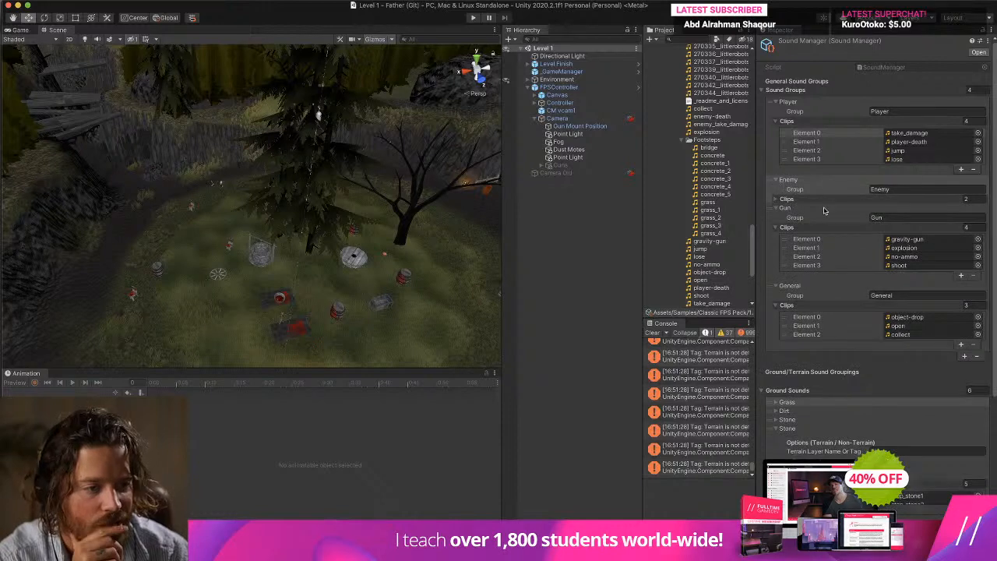
{"action": "left_click", "coordinate": [775, 200]}
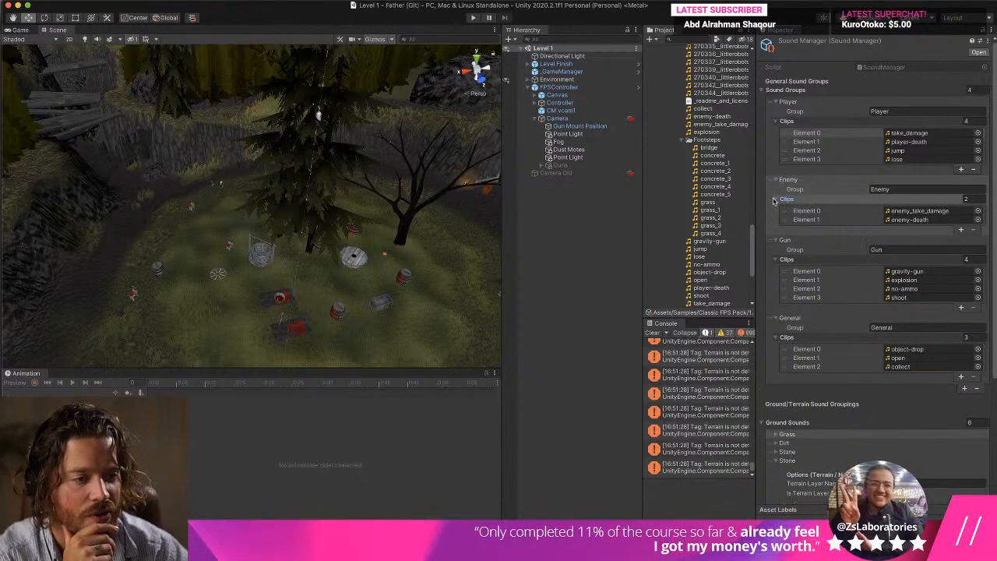
{"action": "left_click", "coordinate": [653, 332]}
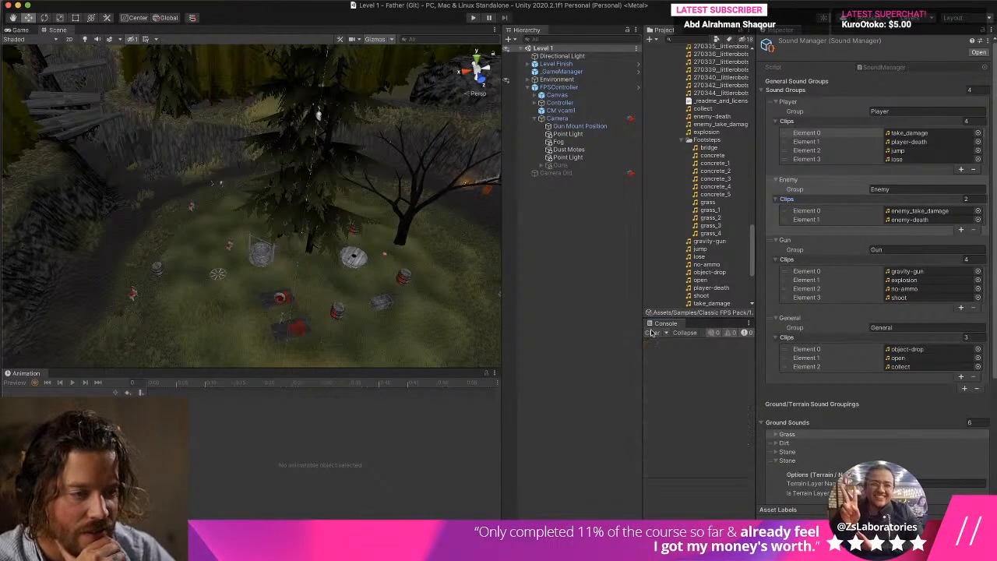
Run the game briefly to test the sounds, stop it, and open the import settings of the Player group's jump clip.
{"action": "left_click", "coordinate": [472, 18]}
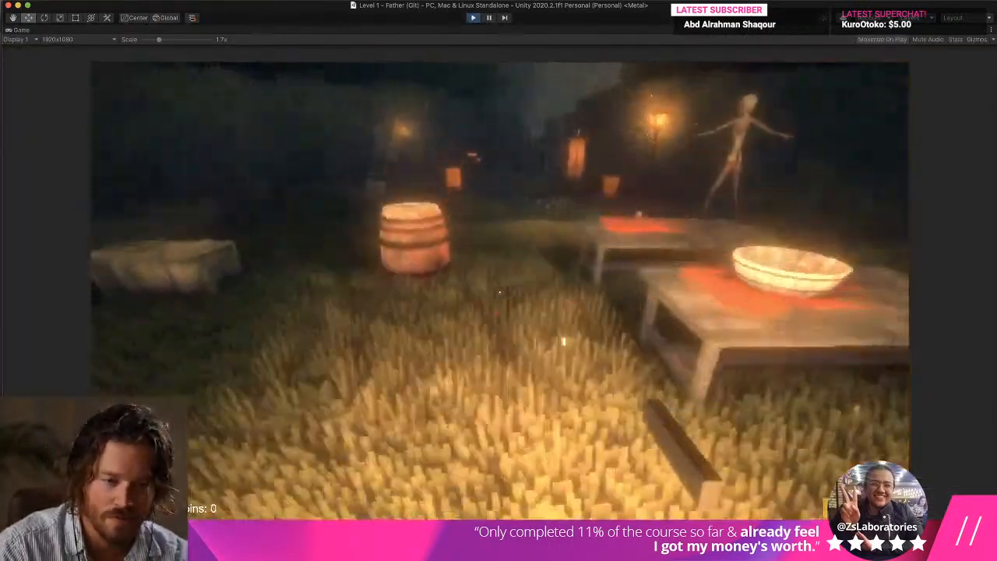
{"action": "key", "text": "super+p"}
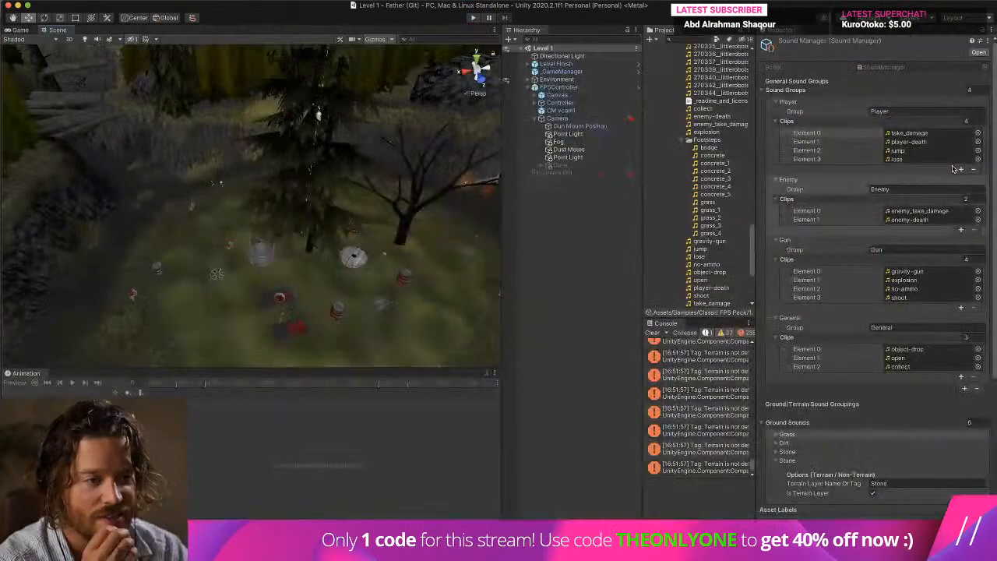
{"action": "left_click", "coordinate": [886, 150]}
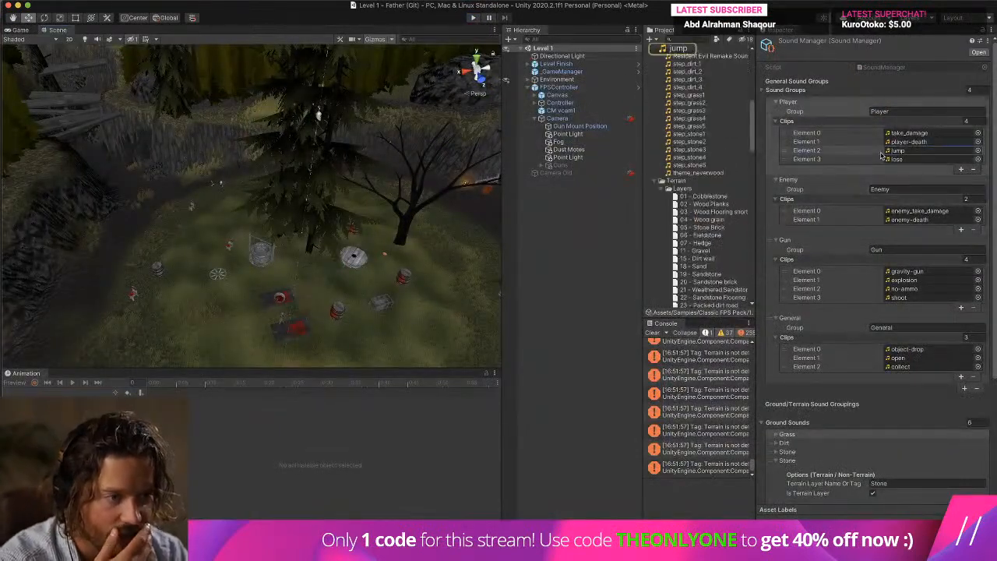
{"action": "scroll", "coordinate": [698, 125], "scroll_direction": "up", "scroll_amount": 2}
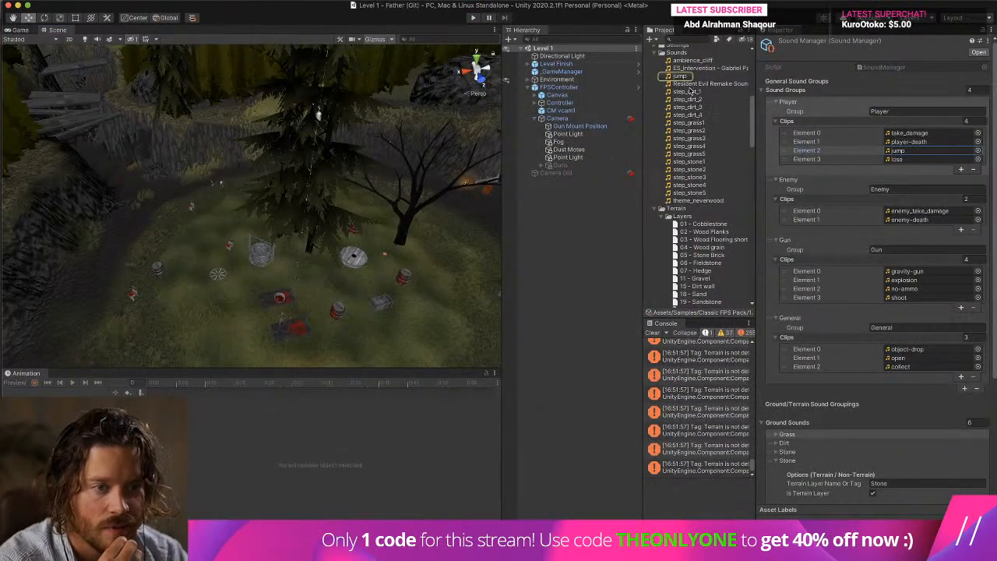
{"action": "left_click", "coordinate": [681, 76]}
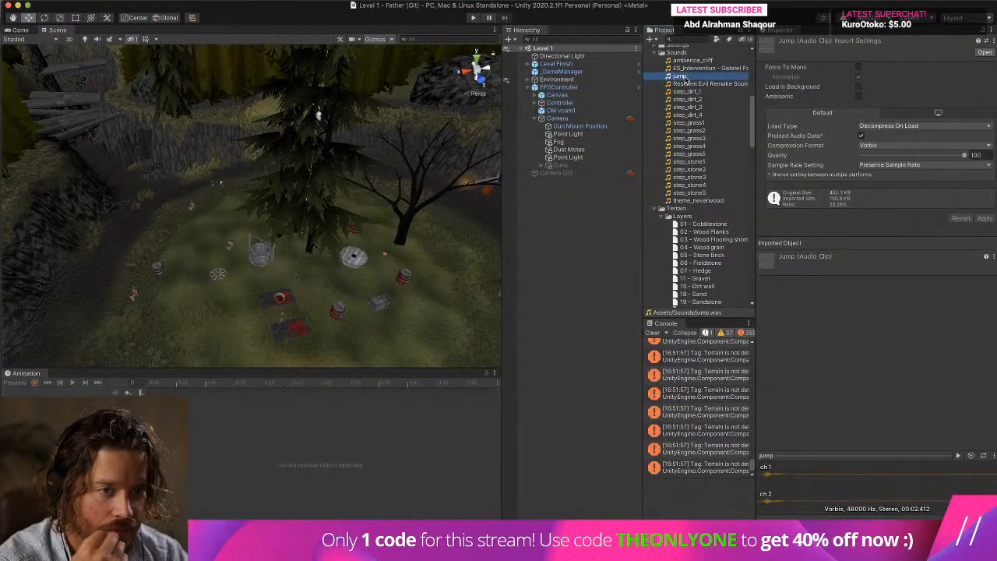
Override the jump clip's sample rate with 11,025 Hz, apply the import settings and preview the clip.
{"action": "left_click", "coordinate": [895, 181]}
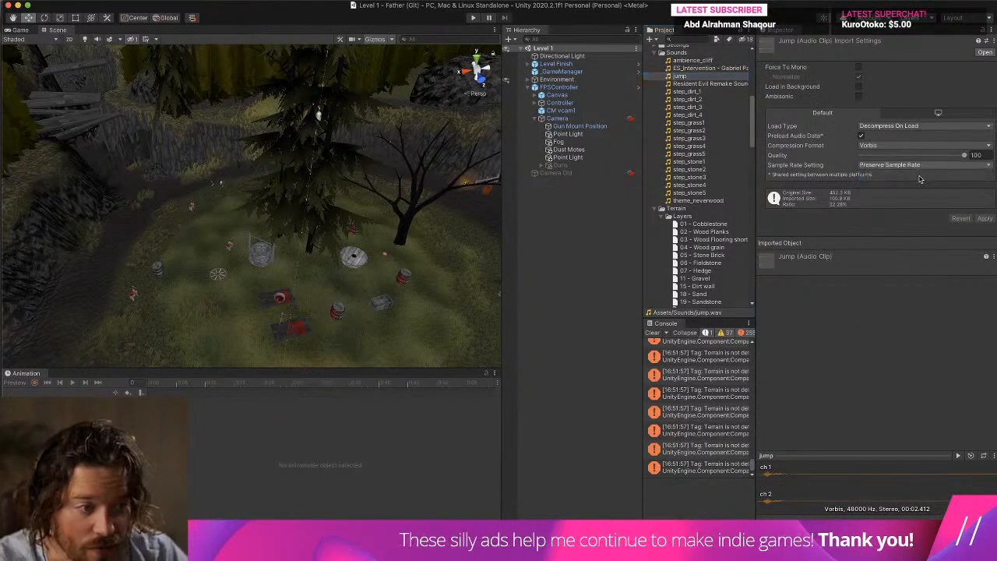
{"action": "left_click", "coordinate": [894, 176]}
{"action": "left_click", "coordinate": [884, 159]}
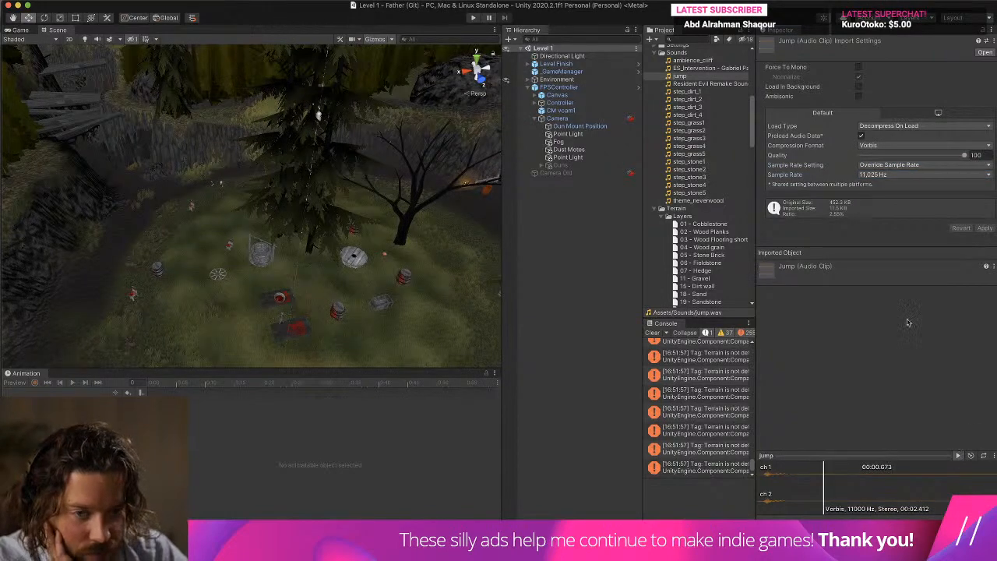
Run the game, move around the grass to test the resampled jump sound, and stop the game.
{"action": "left_click", "coordinate": [472, 17]}
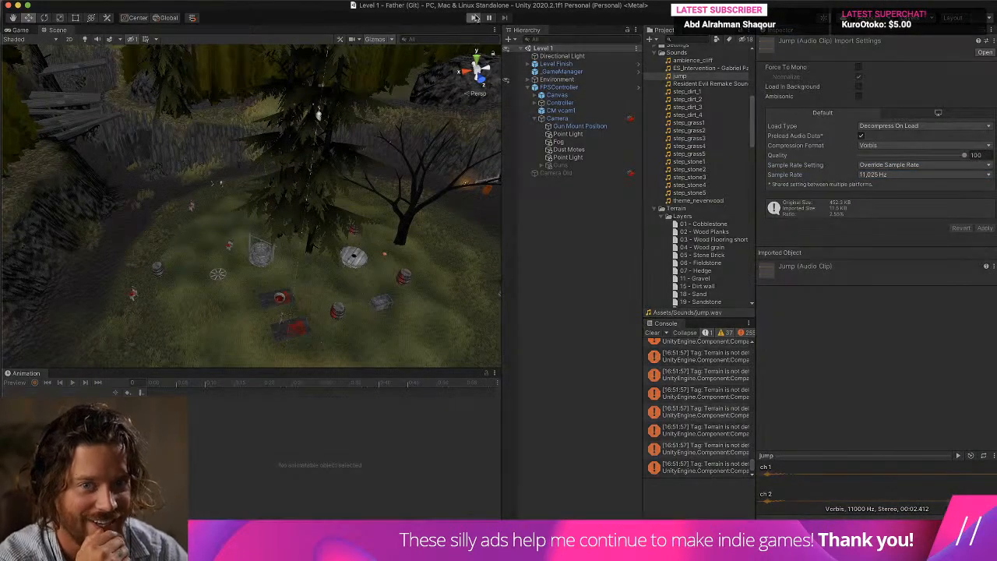
{"action": "key", "text": "w"}
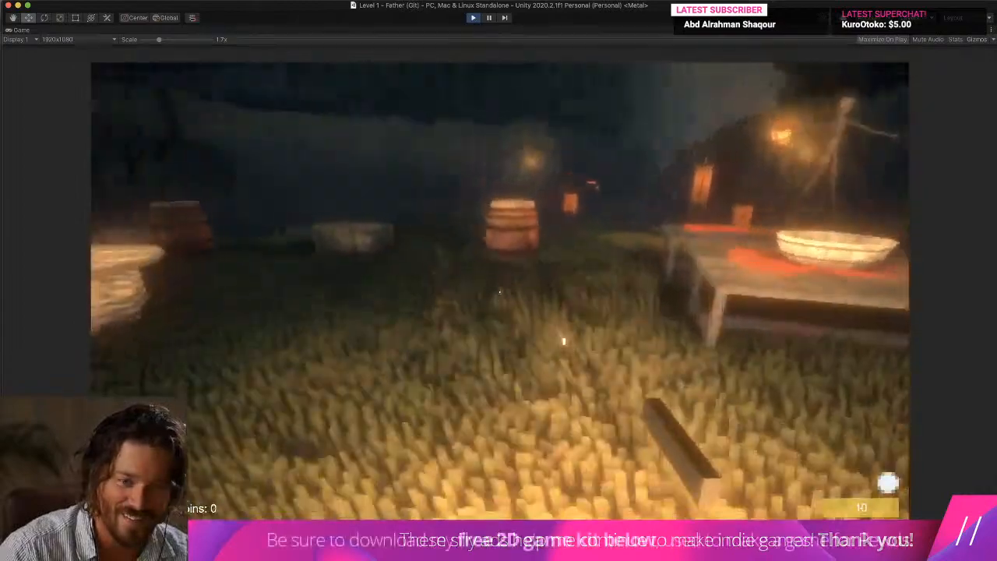
{"action": "key", "text": "w"}
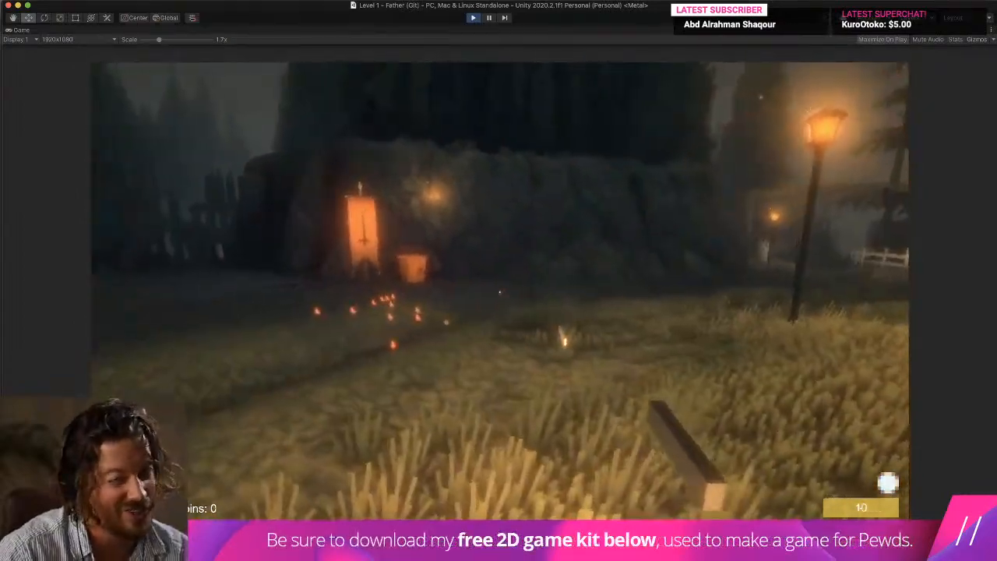
{"action": "key", "text": "w"}
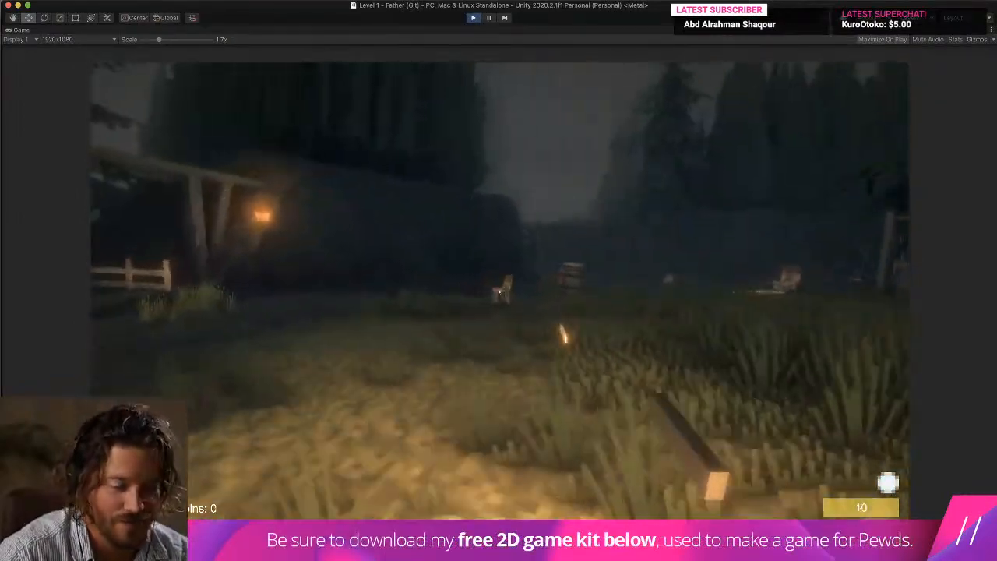
{"action": "key", "text": "super+p"}
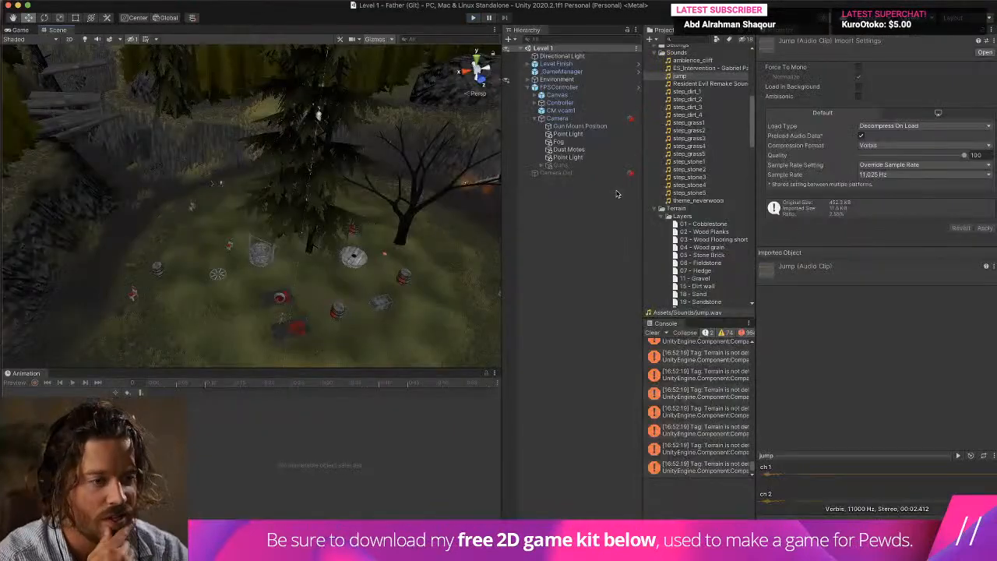
Set the jump clip's sample rate to 22,050 Hz, apply it, and test the sound while moving around in the running game.
{"action": "left_click", "coordinate": [984, 227]}
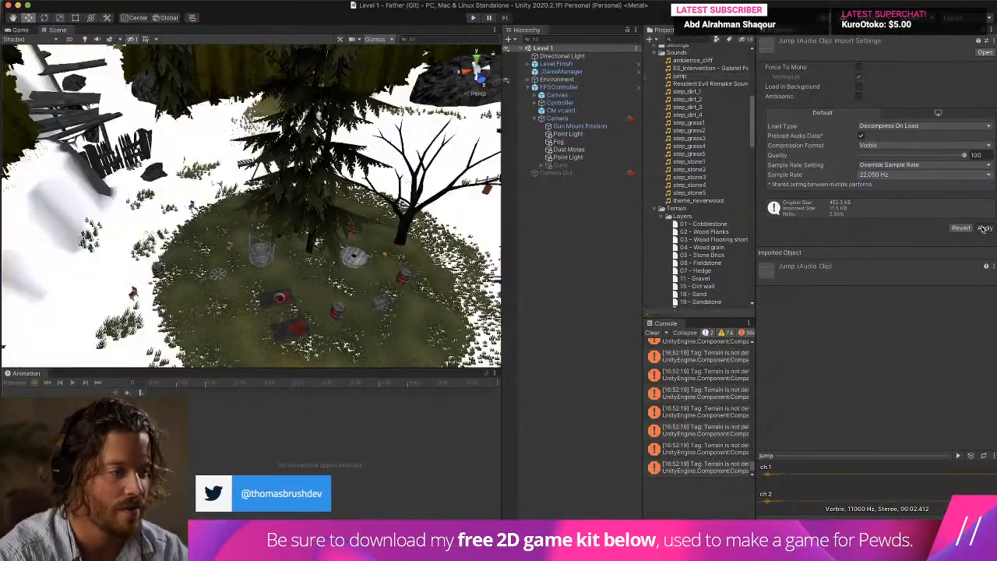
{"action": "left_click", "coordinate": [473, 17]}
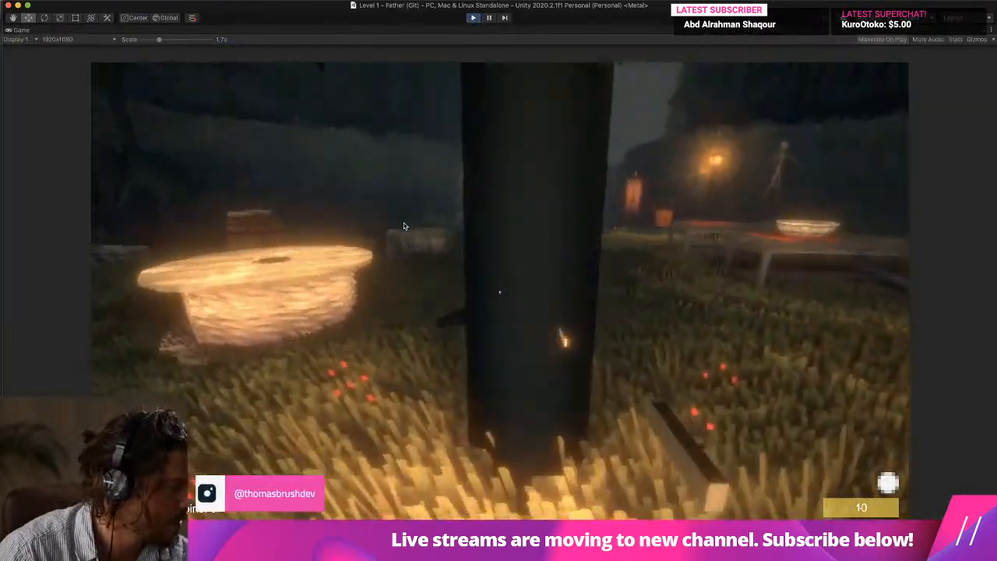
{"action": "key", "text": "w"}
{"action": "key", "text": "w"}
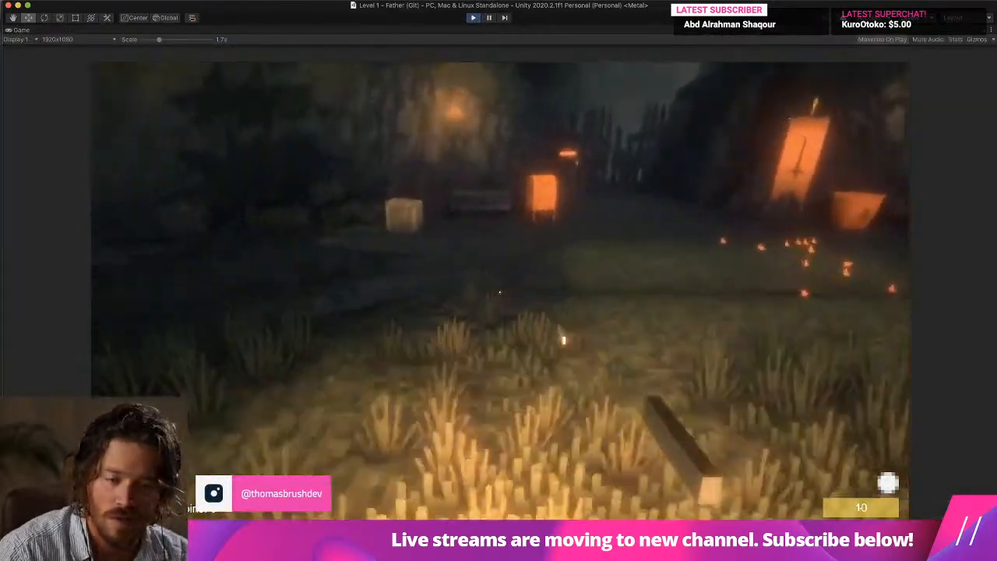
{"action": "key", "text": "w"}
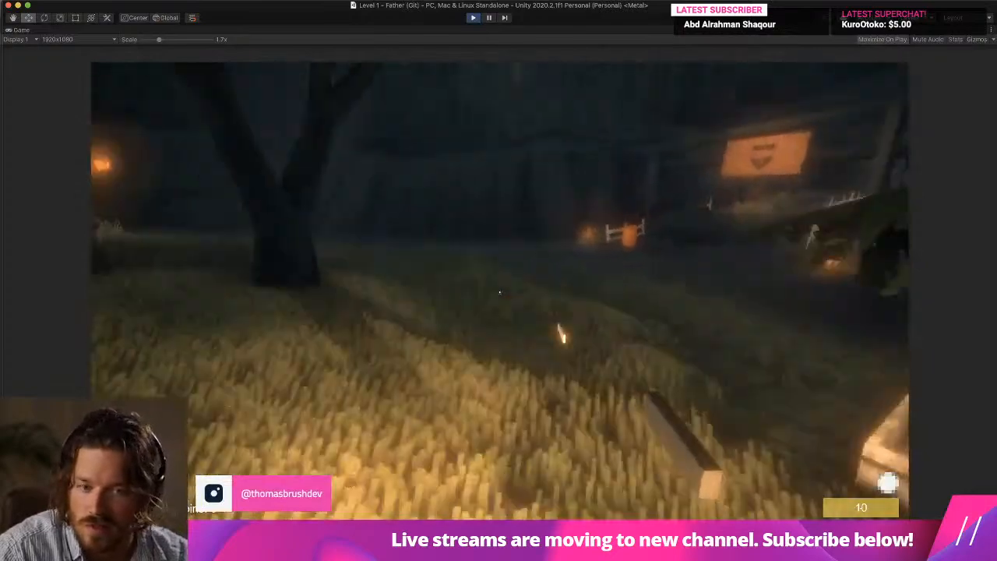
{"action": "key", "text": "super+p"}
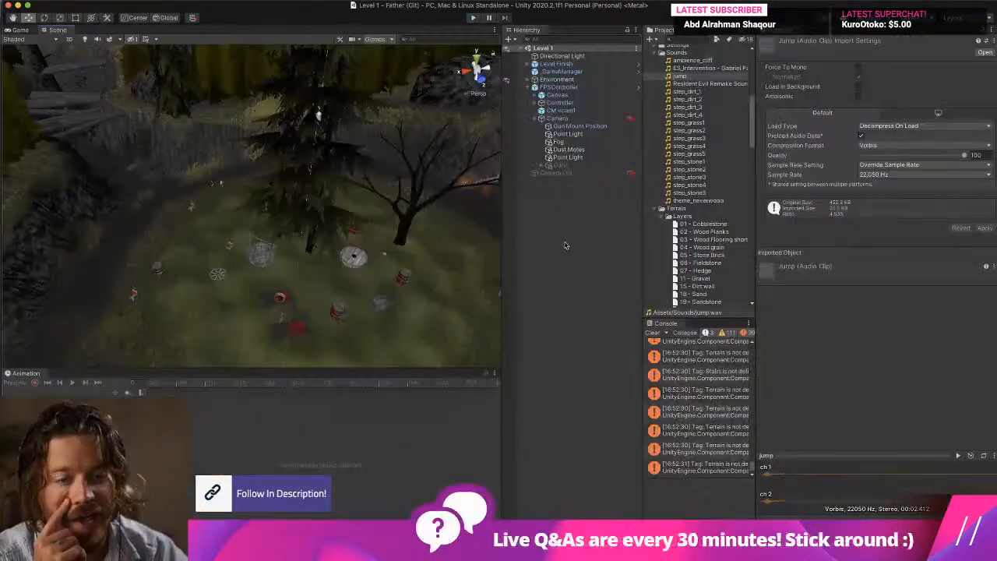
Clear the console and add an Audio Reverb Zone object to the Level 1 scene.
{"action": "left_click", "coordinate": [653, 334]}
{"action": "left_click", "coordinate": [144, 1]}
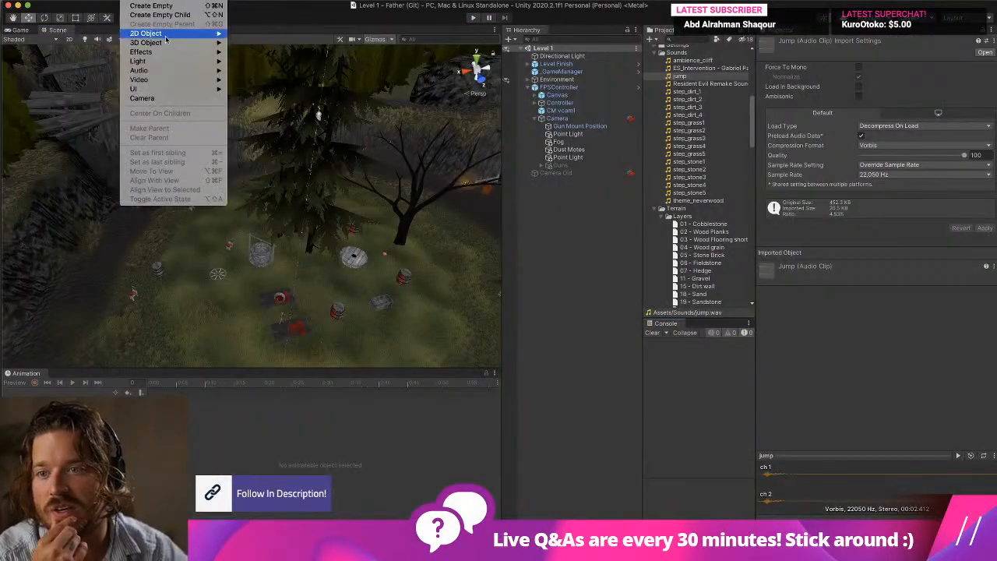
{"action": "mouse_move", "coordinate": [170, 52]}
{"action": "mouse_move", "coordinate": [167, 72]}
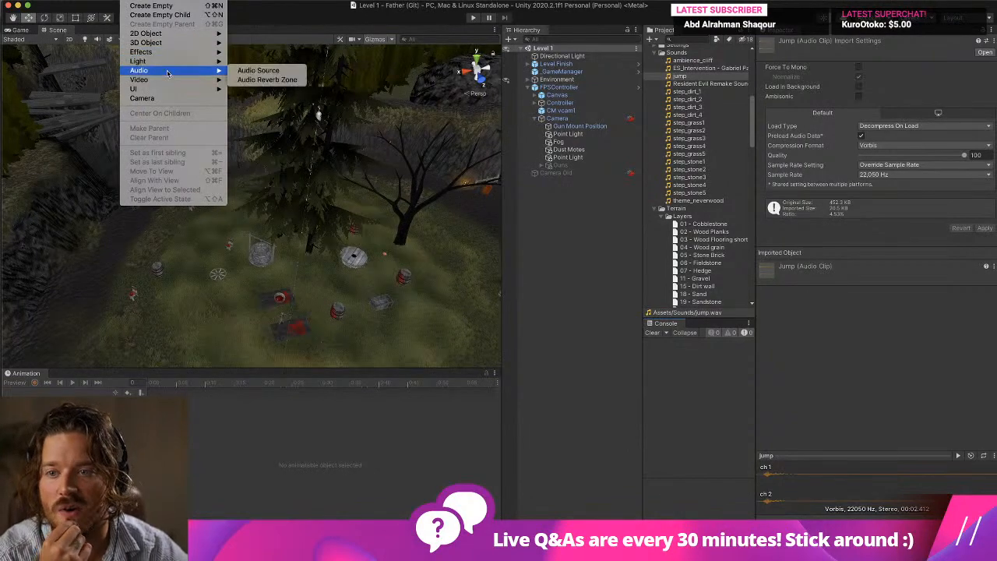
{"action": "left_click", "coordinate": [264, 79]}
Enlarge the Audio Reverb Zone over the whole level by setting both MinDistance and MaxDistance to 1000.
{"action": "key", "text": "f"}
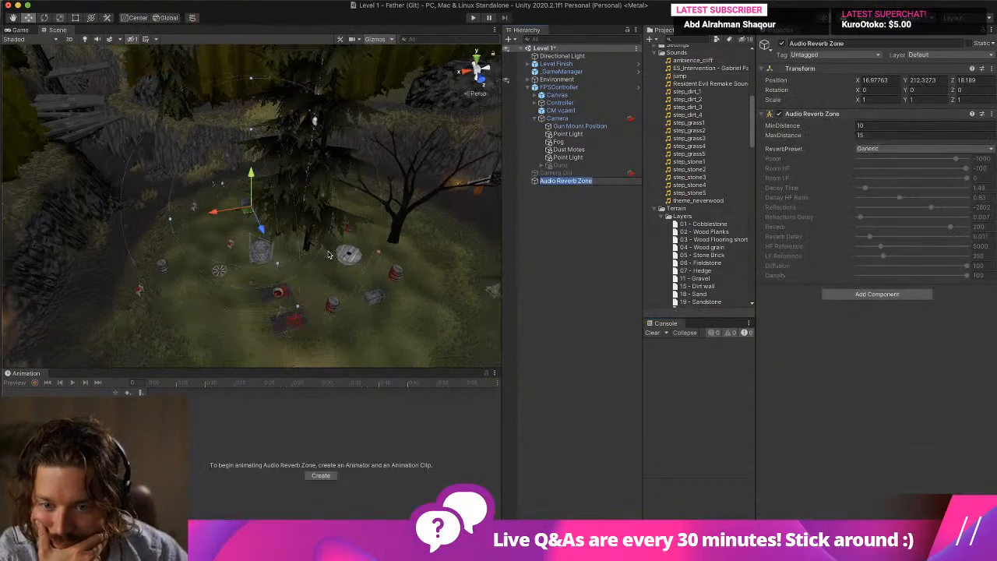
{"action": "left_click_drag", "start_coordinate": [302, 253], "coordinate": [348, 291], "text": "alt"}
{"action": "middle_click_drag", "start_coordinate": [347, 291], "coordinate": [284, 262]}
{"action": "left_click_drag", "start_coordinate": [806, 129], "coordinate": [837, 129]}
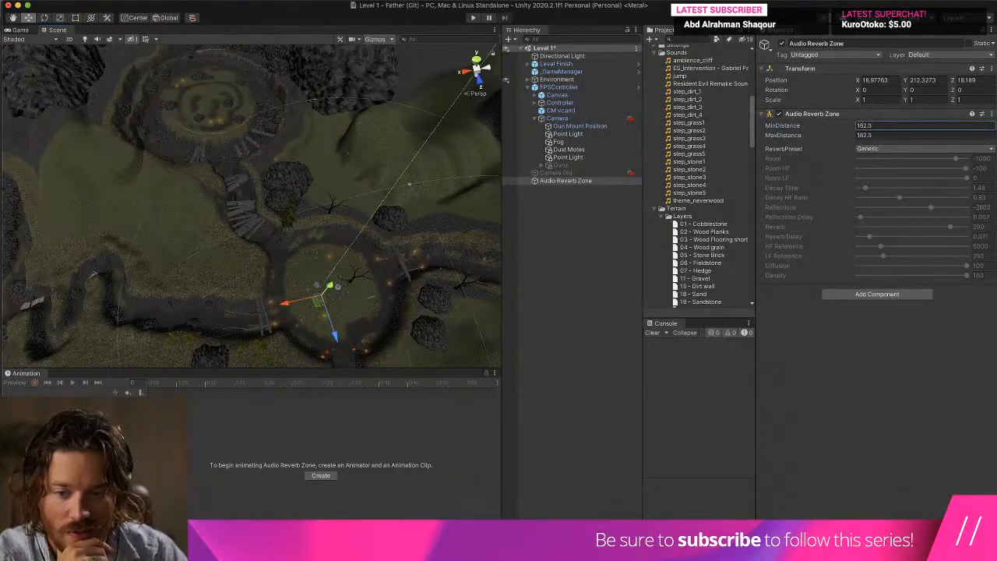
{"action": "key", "text": "f"}
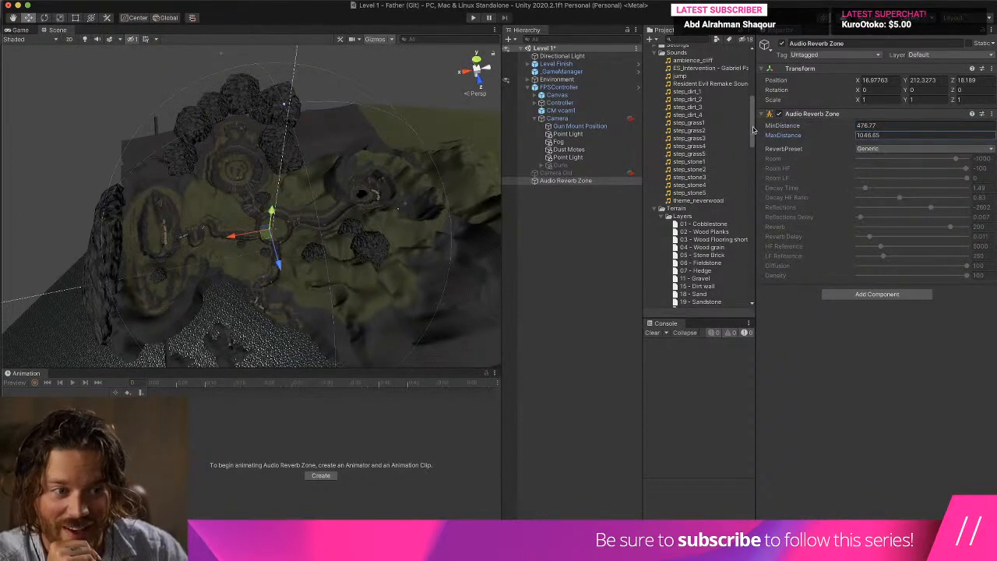
{"action": "left_click", "coordinate": [885, 125]}
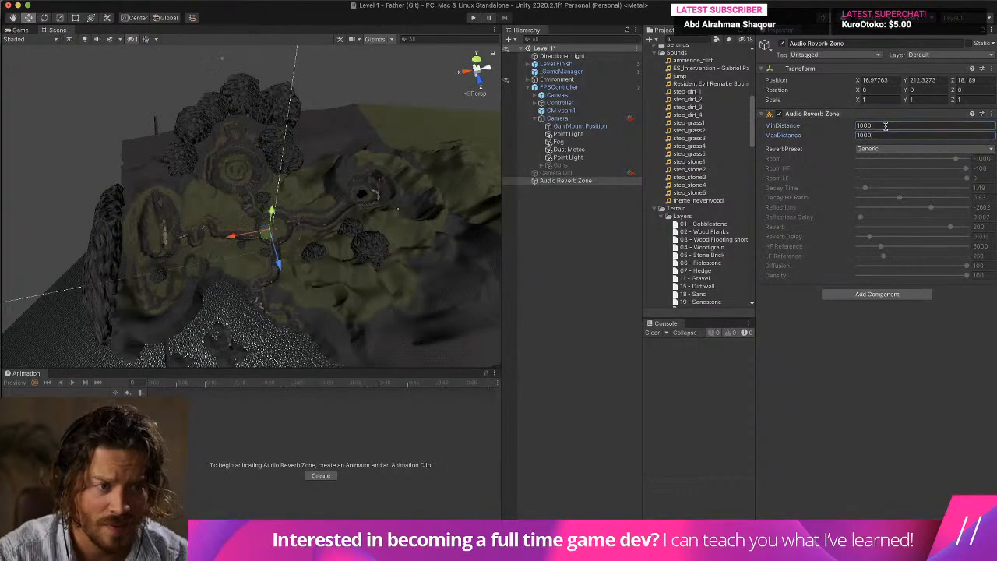
Set the Audio Reverb Zone's preset to Mountains, run the game to hear the effect, and pause it.
{"action": "left_click", "coordinate": [903, 149]}
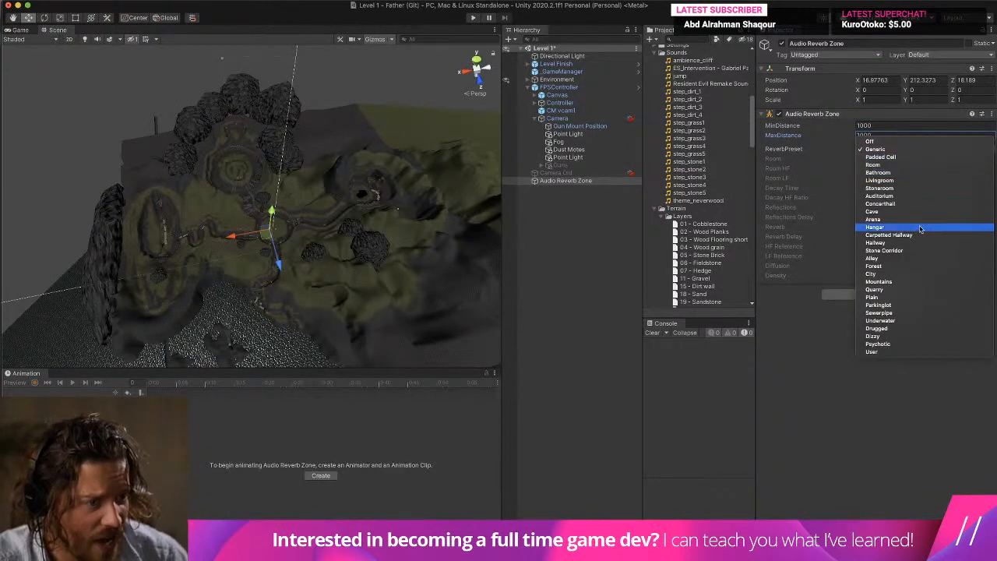
{"action": "left_click", "coordinate": [919, 282]}
{"action": "left_click", "coordinate": [473, 17]}
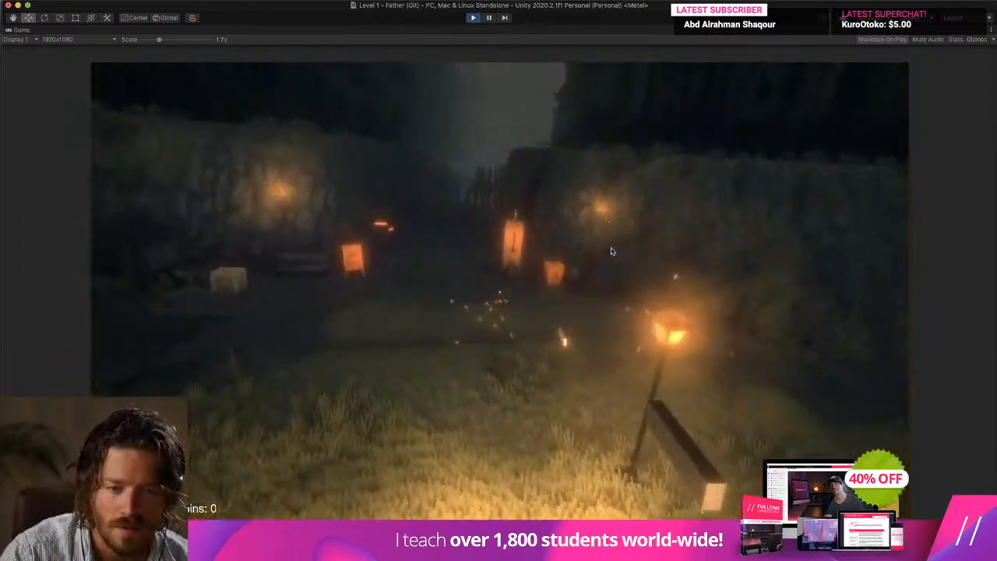
{"action": "key", "text": "super+p"}
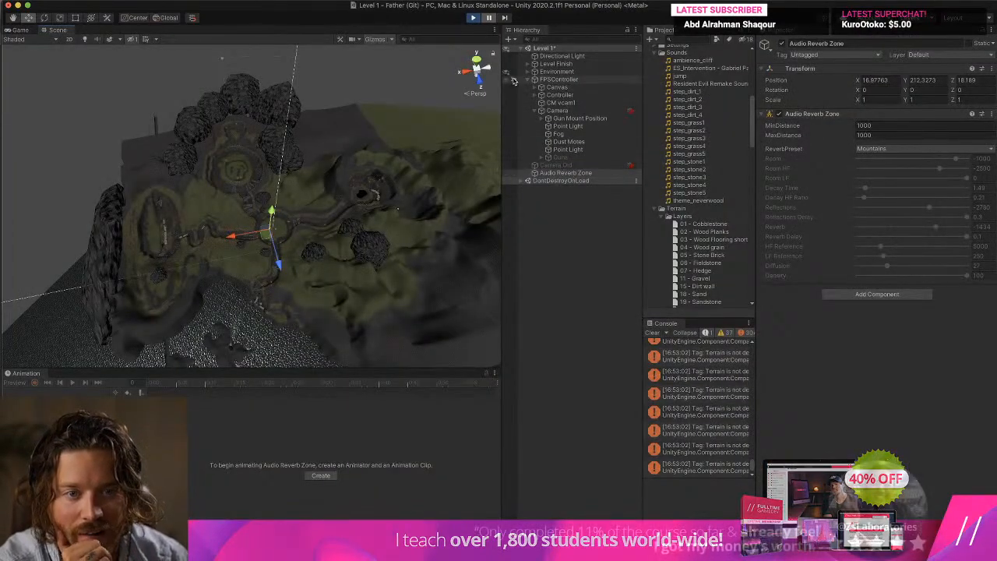
Examine the Audio Source components on the FPSController's Controller object, collapsing sections to compare them, and clear the console.
{"action": "left_click", "coordinate": [555, 80]}
{"action": "left_click", "coordinate": [557, 95]}
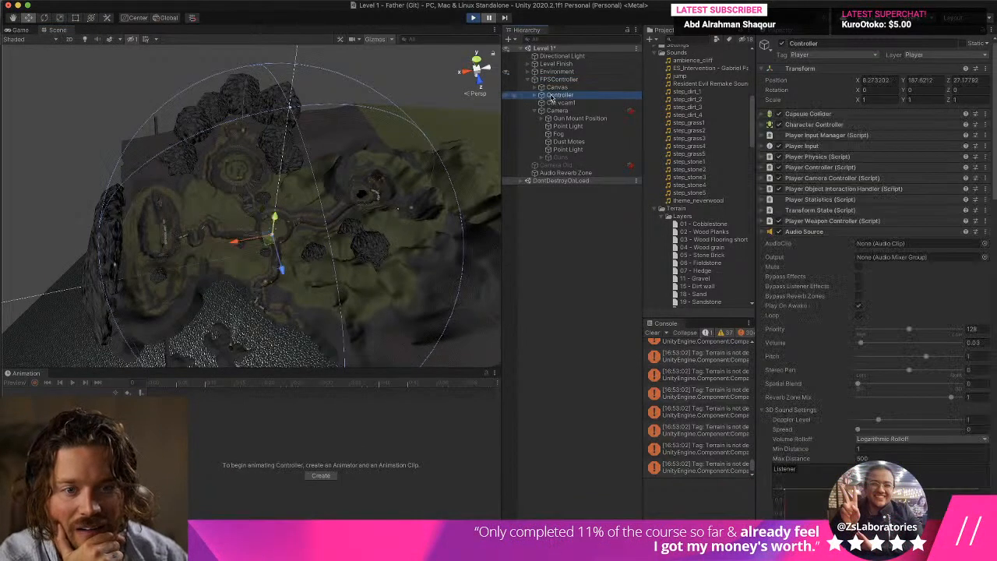
{"action": "left_click", "coordinate": [653, 334]}
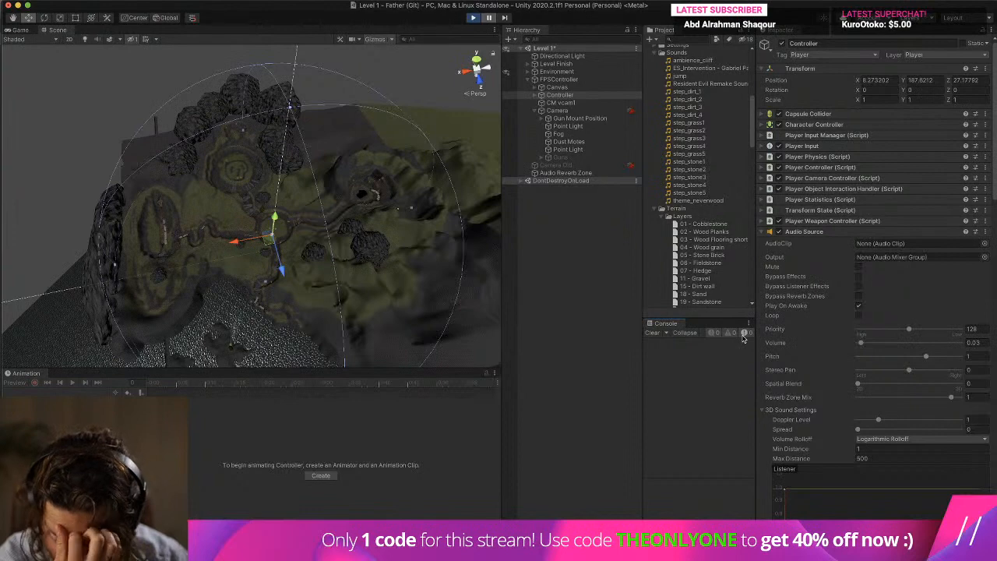
{"action": "scroll", "coordinate": [807, 344], "scroll_direction": "down", "scroll_amount": 3}
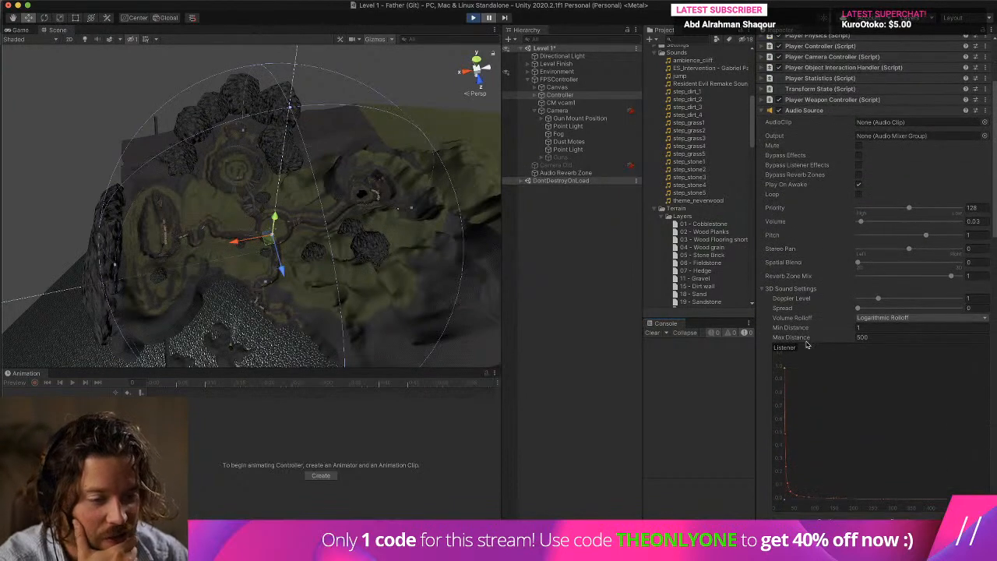
{"action": "left_click", "coordinate": [810, 289]}
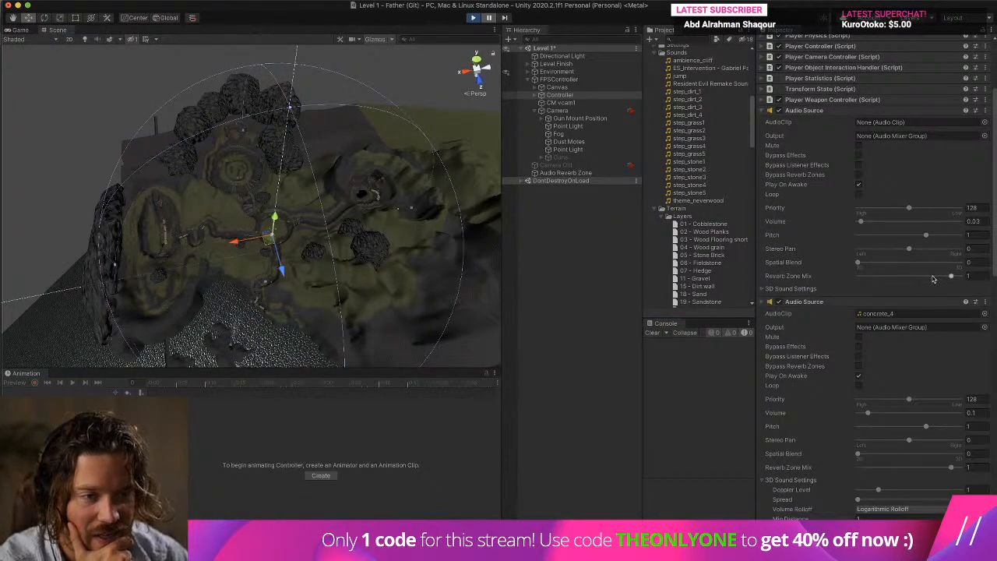
{"action": "left_click", "coordinate": [809, 112]}
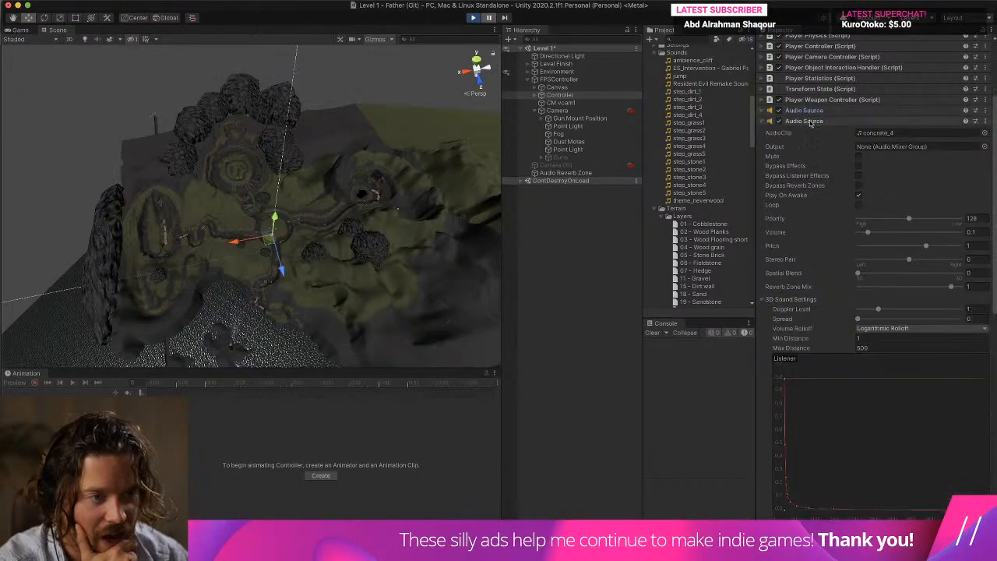
{"action": "left_click", "coordinate": [806, 121]}
{"action": "left_click", "coordinate": [812, 113]}
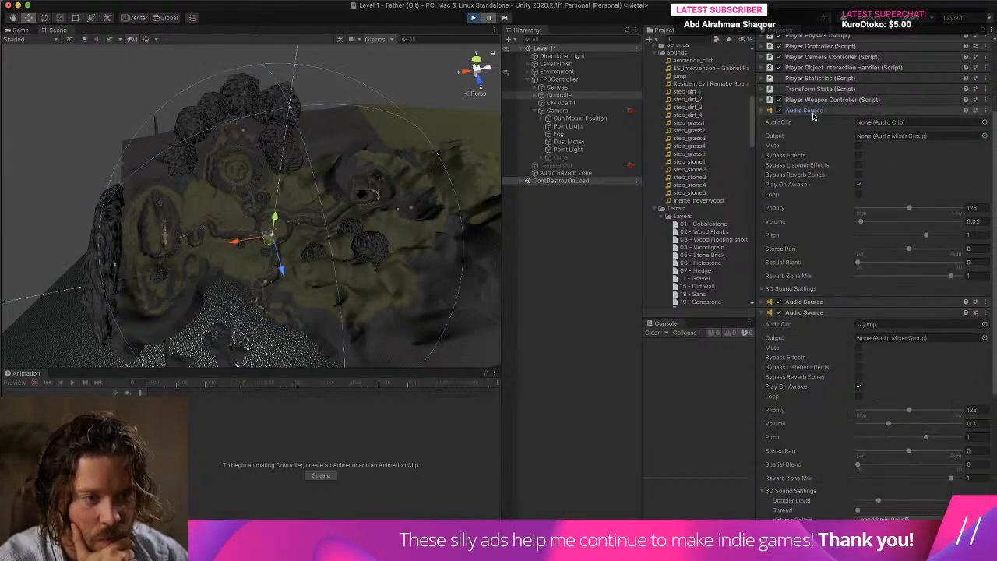
Resume the game with Maximize On Play turned off, walk forward to test the sounds beside the Controller's components, and free the cursor.
{"action": "left_click", "coordinate": [489, 20]}
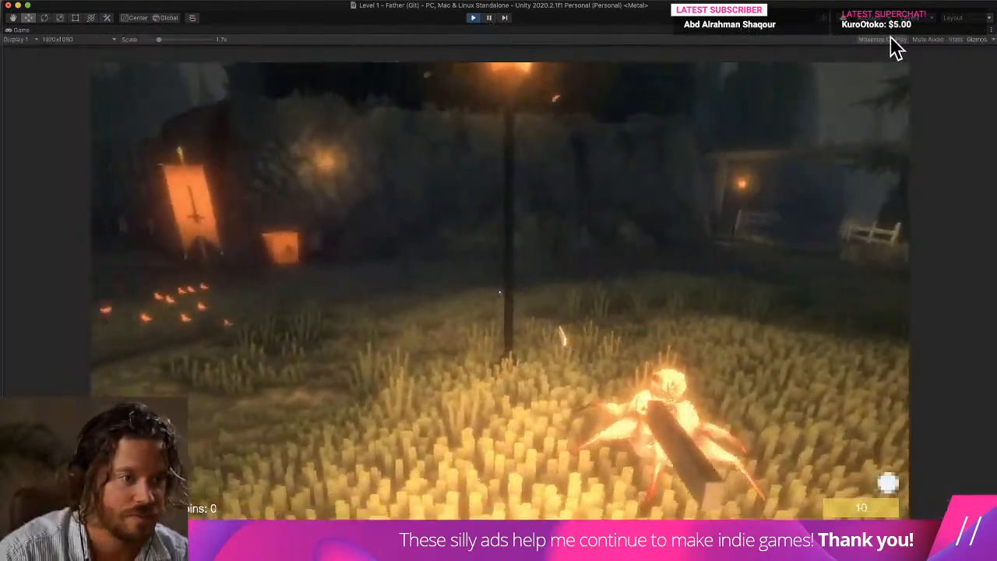
{"action": "left_click", "coordinate": [892, 39]}
{"action": "left_click", "coordinate": [491, 20]}
{"action": "left_click", "coordinate": [489, 18]}
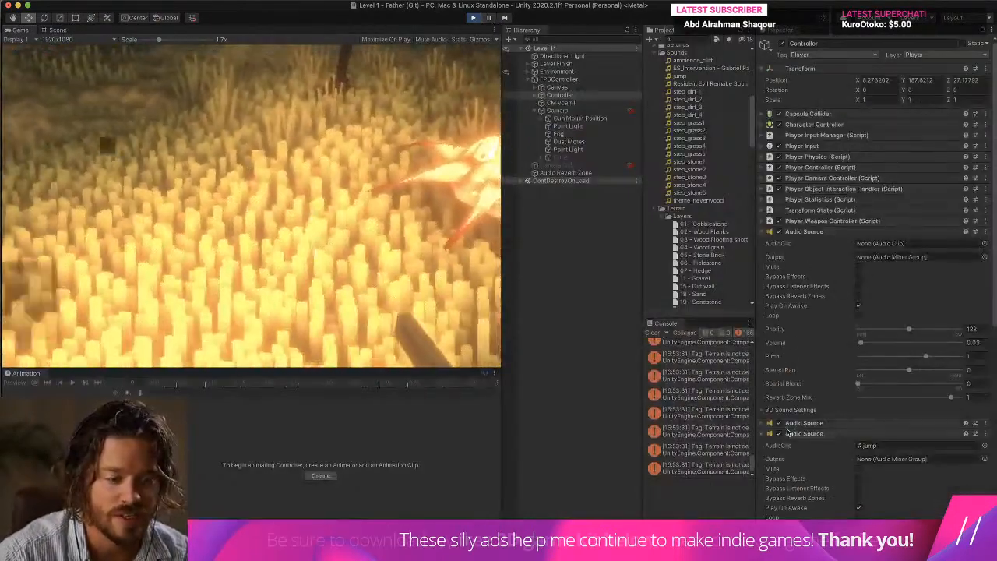
{"action": "key", "text": "w"}
{"action": "key", "text": "Escape"}
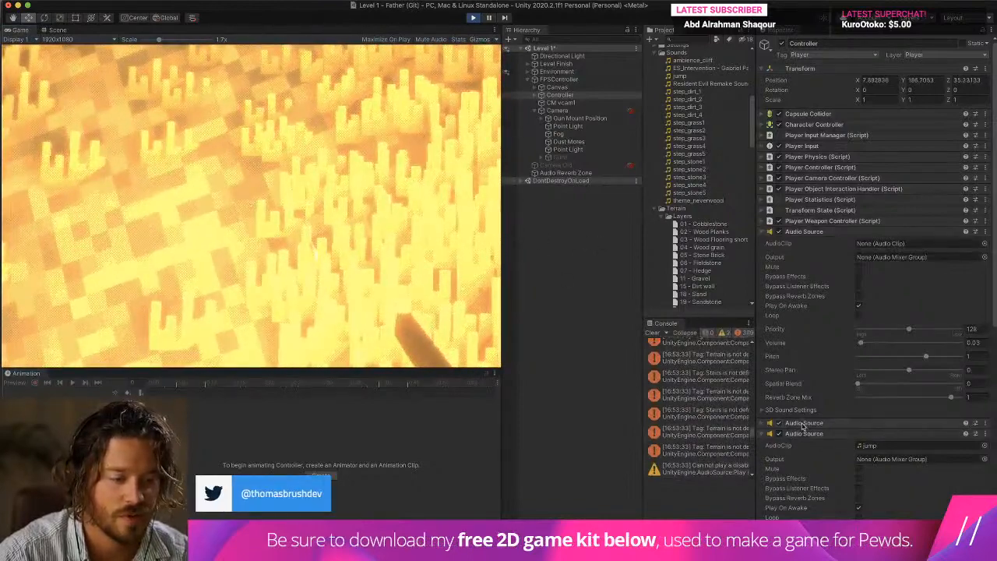
Examine the jump Audio Source's settings on the Controller and test its sound in the running game.
{"action": "left_click", "coordinate": [802, 424]}
{"action": "scroll", "coordinate": [828, 414], "scroll_direction": "down", "scroll_amount": 12}
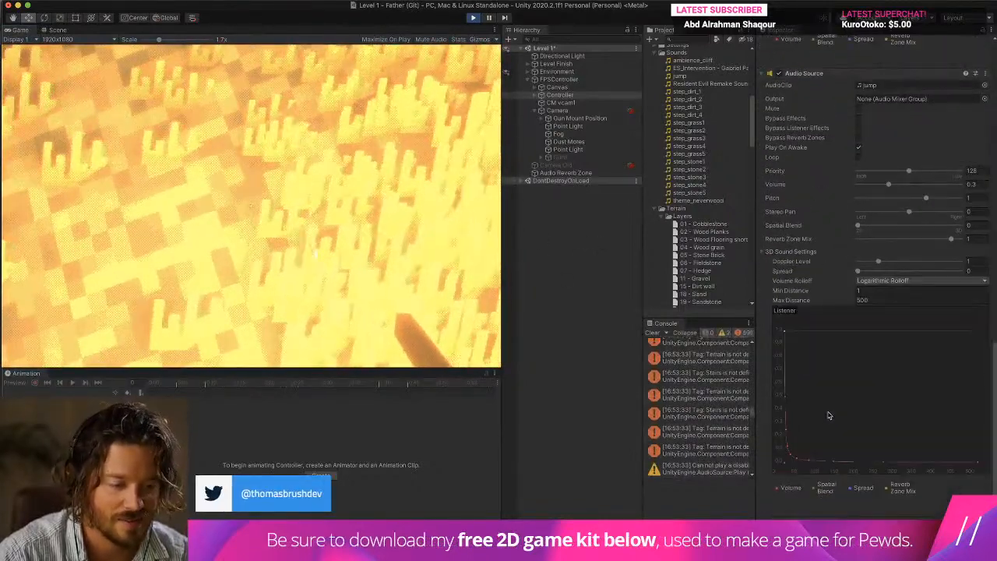
{"action": "scroll", "coordinate": [828, 414], "scroll_direction": "up", "scroll_amount": 5}
{"action": "left_click", "coordinate": [373, 231]}
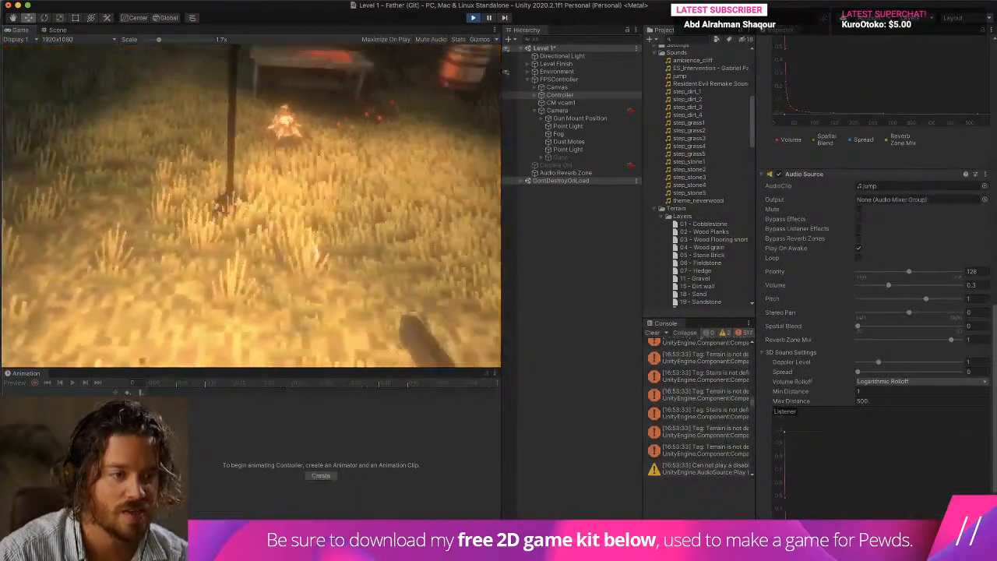
{"action": "key", "text": "Escape"}
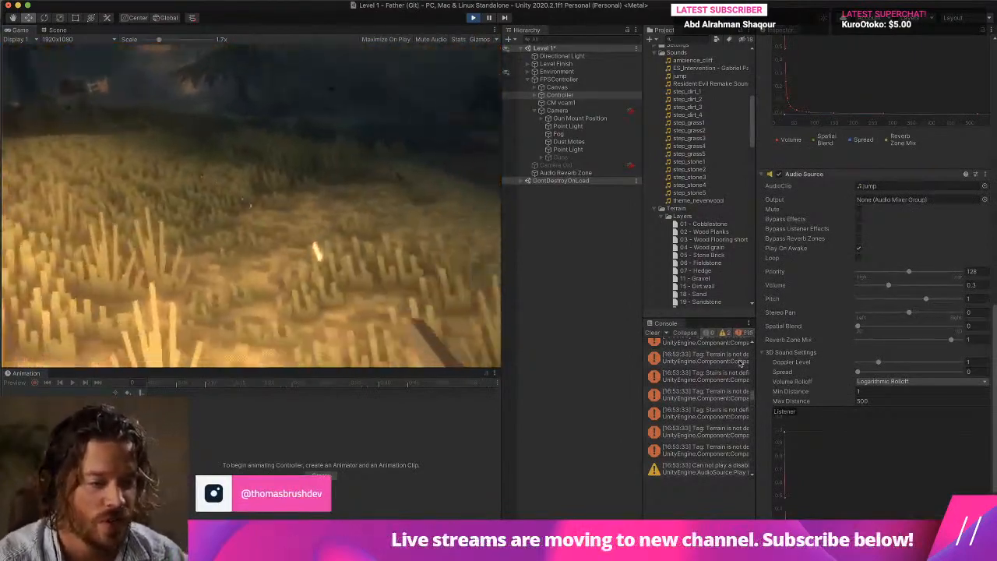
Try a Spatial Blend of 1 on the jump Audio Source in the running game, restore it to 0, and set Reverb Zone Mix to 1.1.
{"action": "left_click", "coordinate": [959, 327]}
{"action": "left_click", "coordinate": [374, 249]}
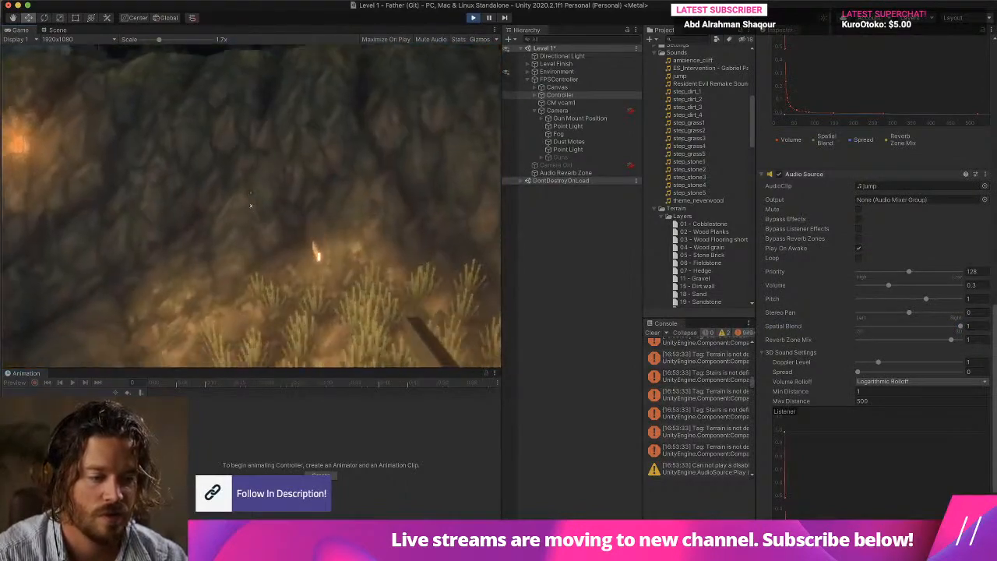
{"action": "key", "text": "Escape"}
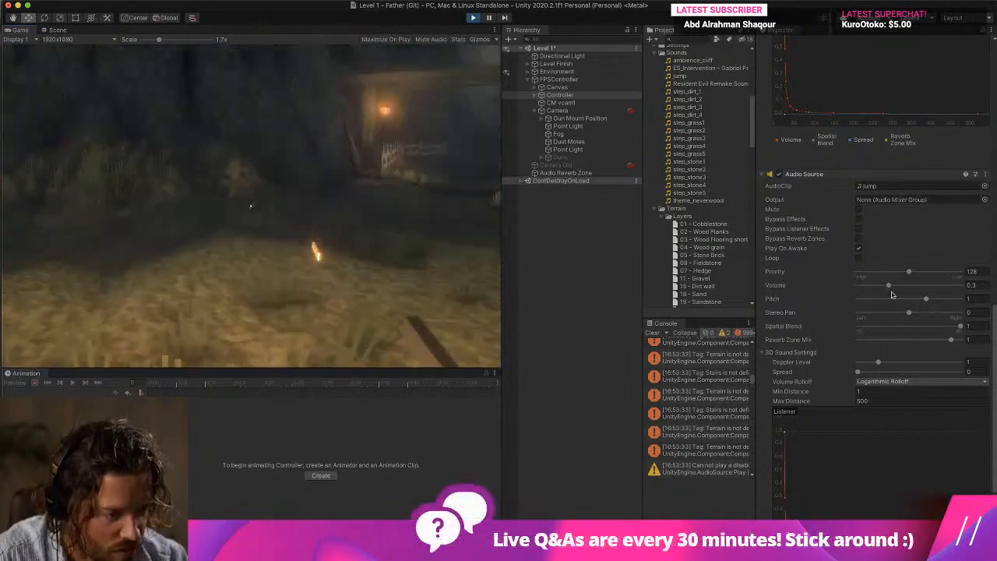
{"action": "scroll", "coordinate": [899, 343], "scroll_direction": "up", "scroll_amount": 1}
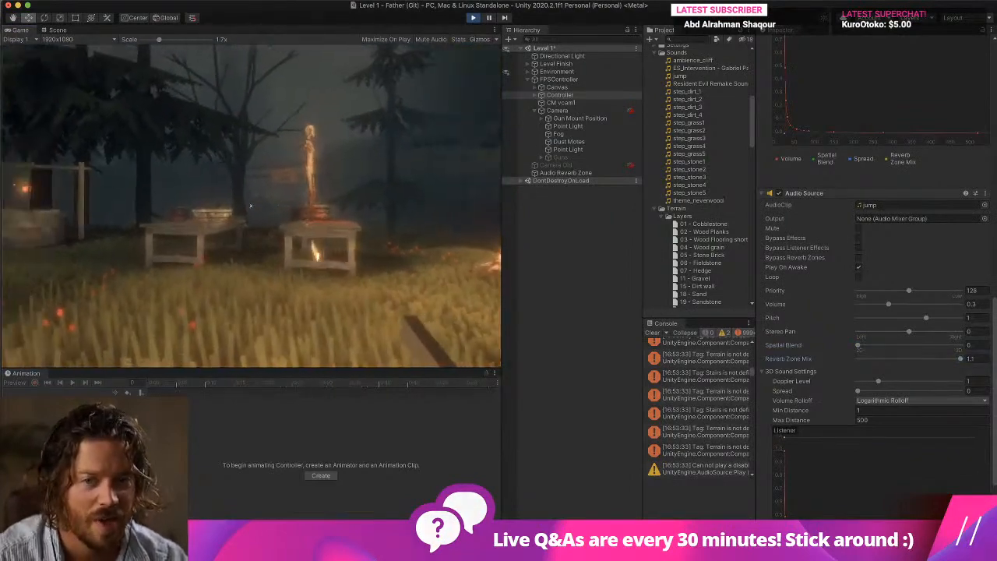
Switch the Audio Reverb Zone's preset to User, set Room to 0, and jump and walk in the game to hear the effect.
{"action": "left_click", "coordinate": [566, 172]}
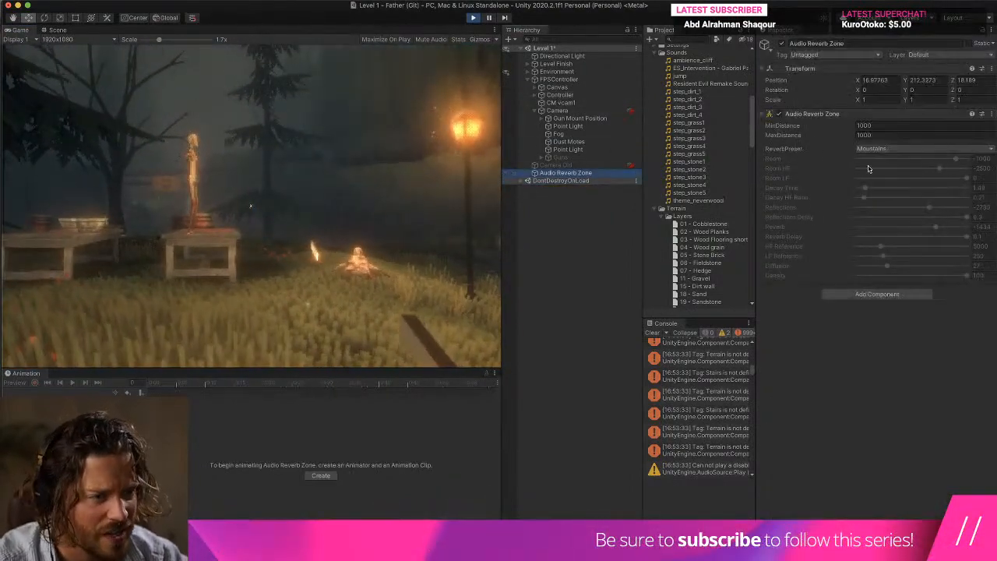
{"action": "left_click", "coordinate": [917, 149]}
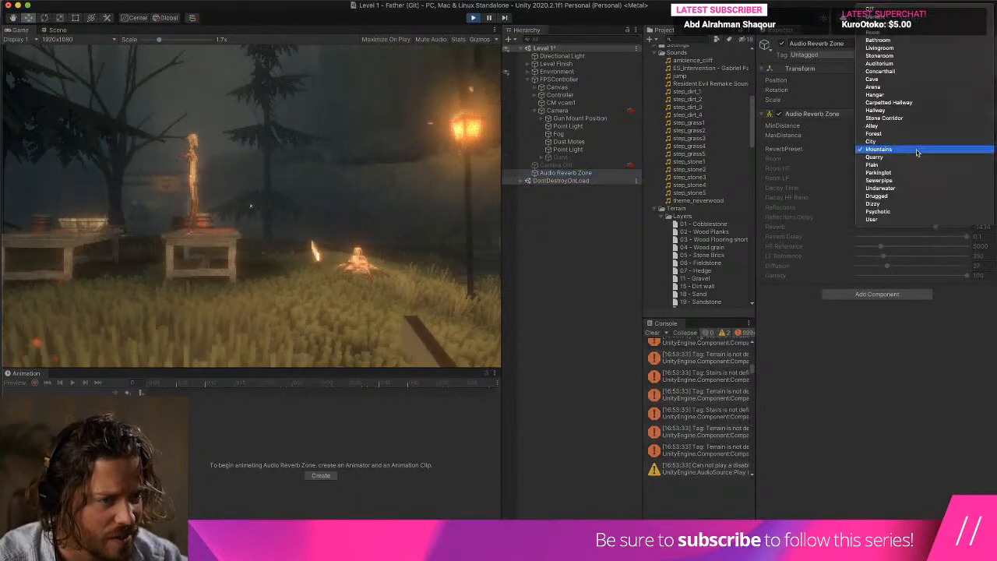
{"action": "left_click", "coordinate": [892, 219]}
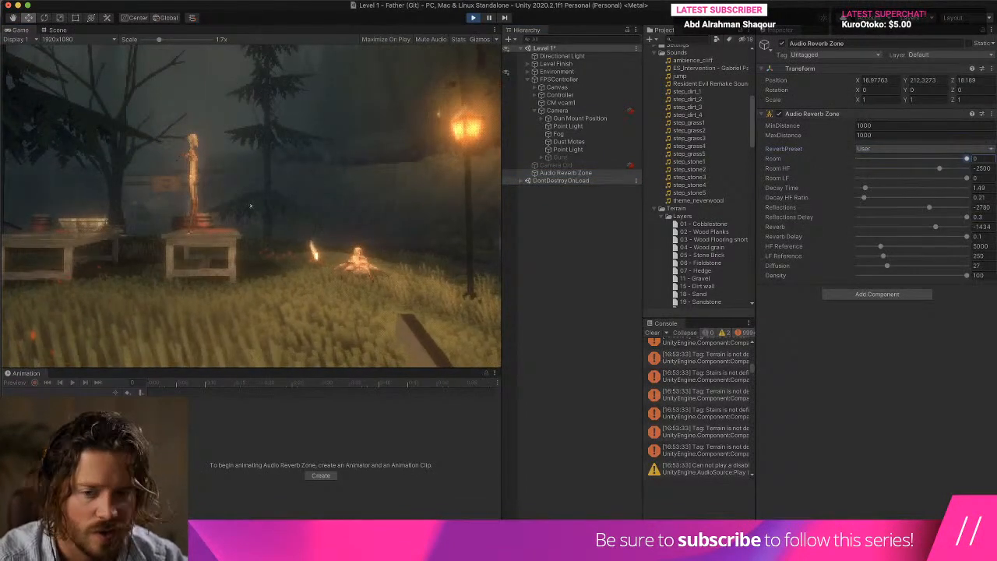
{"action": "left_click", "coordinate": [250, 205]}
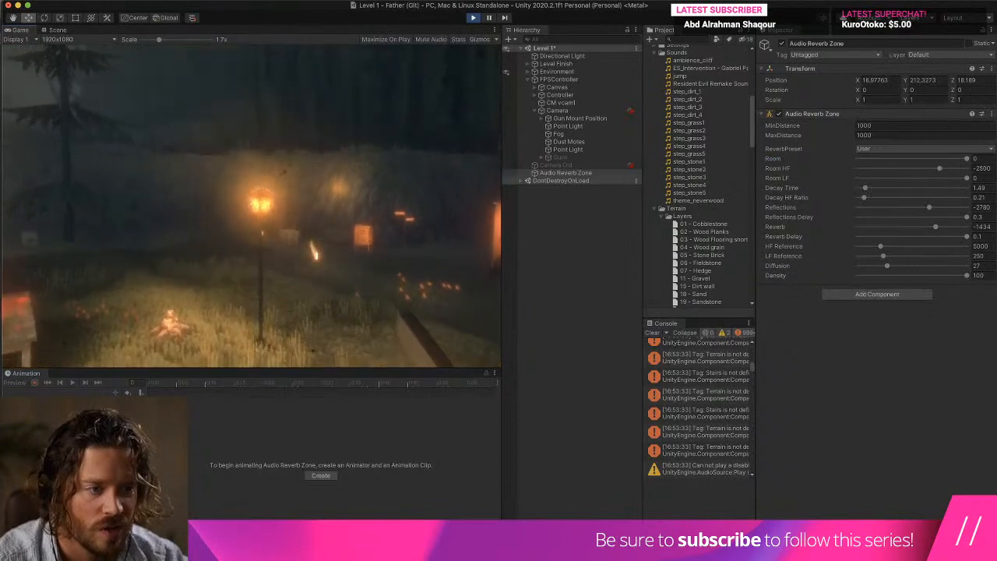
{"action": "key", "text": "space"}
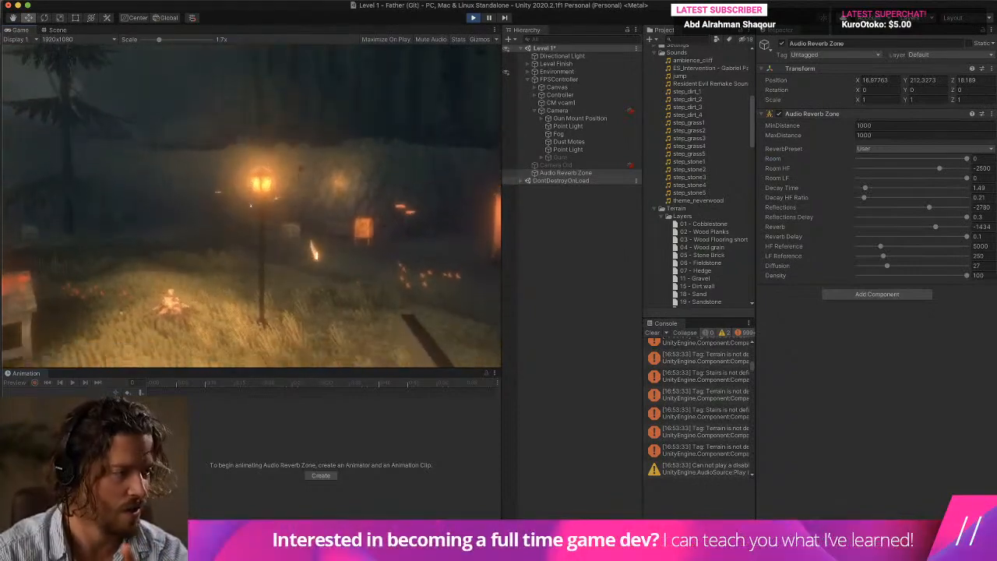
{"action": "key", "text": "Escape"}
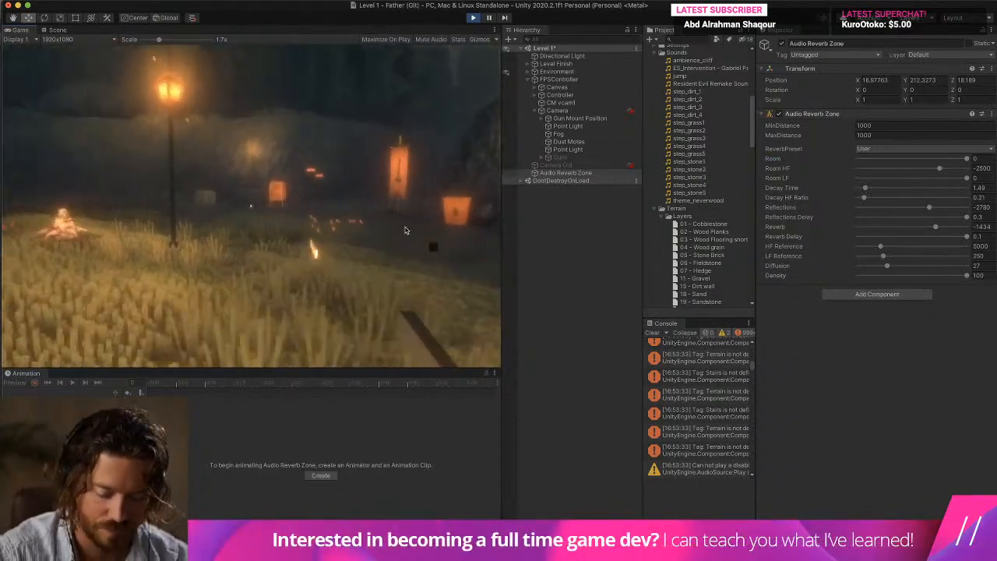
{"action": "key", "text": "w"}
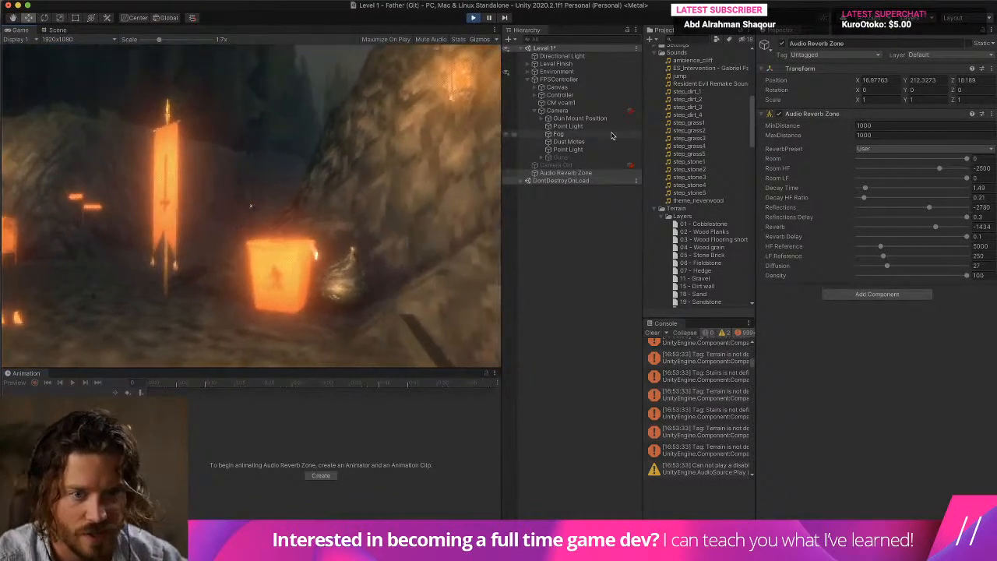
Set Reverb Zone Mix to 1.1 on the Controller's first two Audio Sources and walk through the level to hear the footsteps.
{"action": "left_click", "coordinate": [601, 79]}
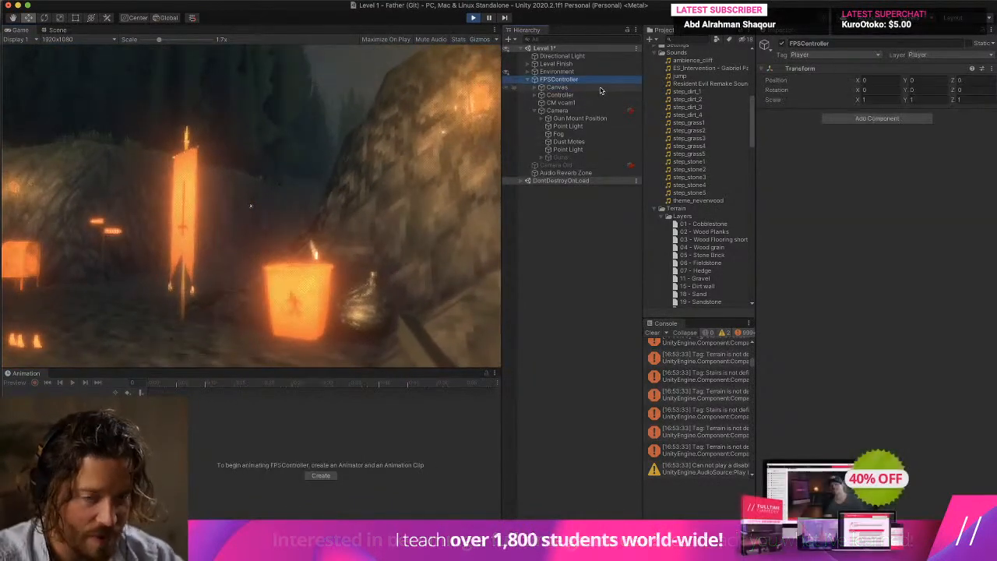
{"action": "left_click", "coordinate": [588, 111]}
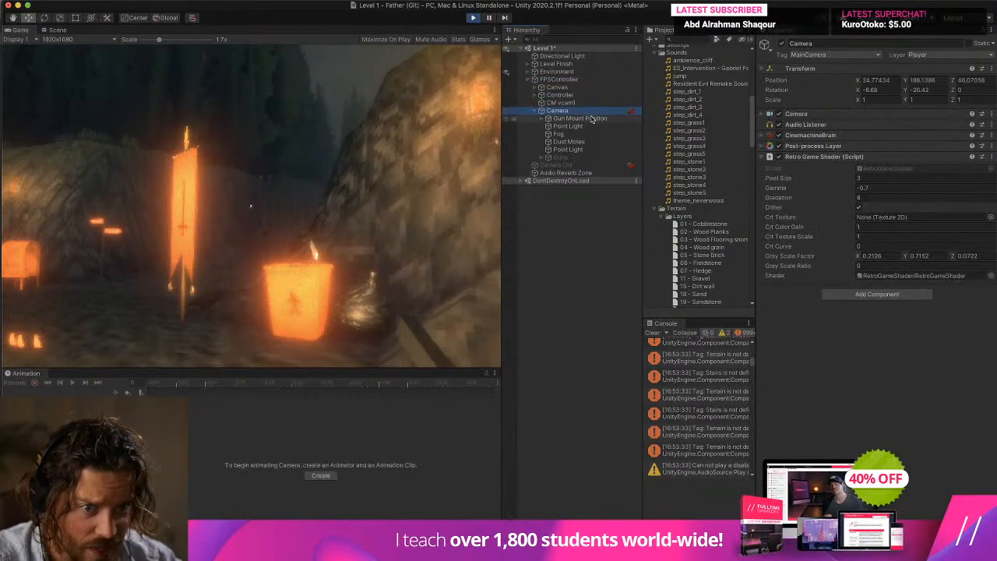
{"action": "left_click", "coordinate": [586, 95]}
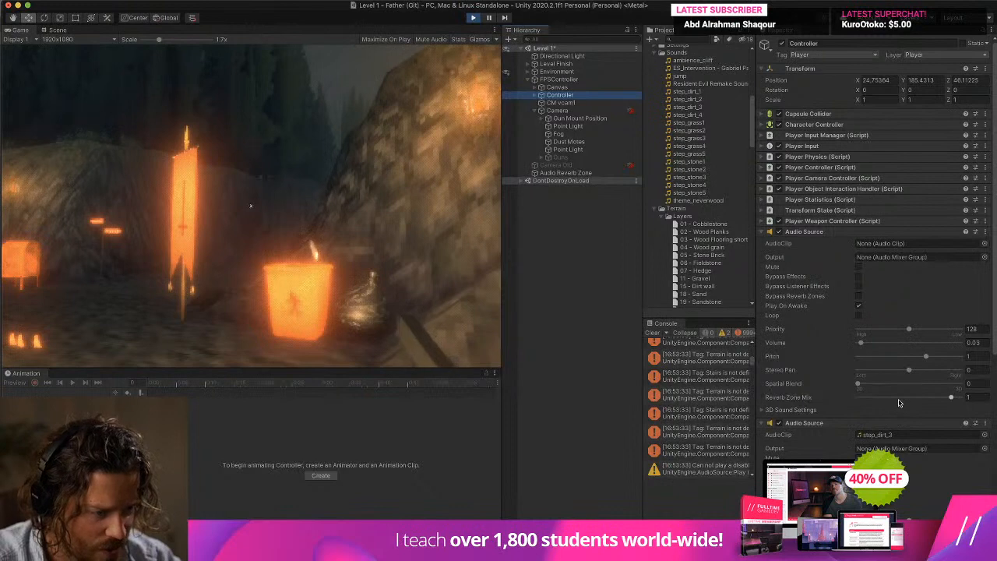
{"action": "scroll", "coordinate": [806, 374], "scroll_direction": "down", "scroll_amount": 3}
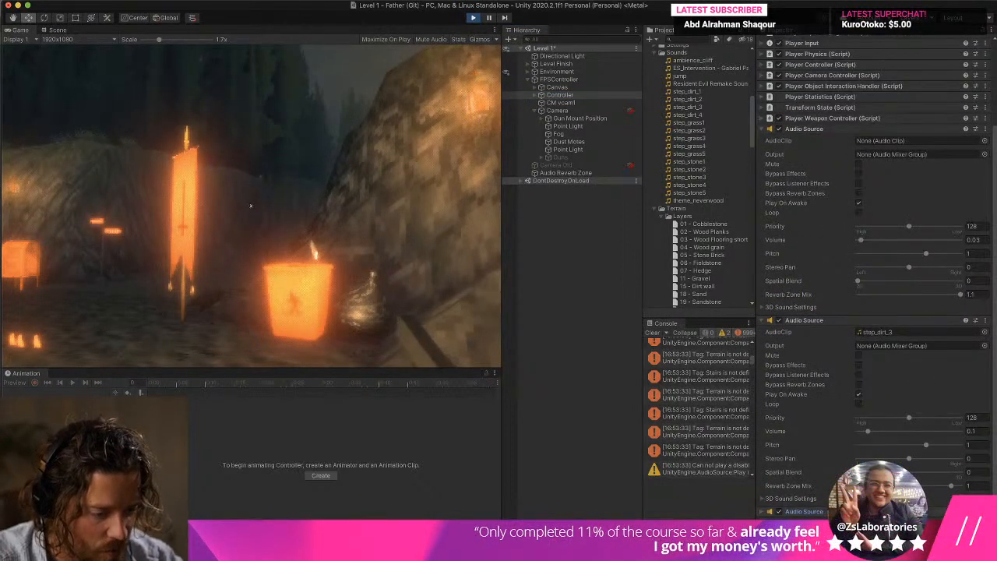
{"action": "scroll", "coordinate": [808, 475], "scroll_direction": "down", "scroll_amount": 5}
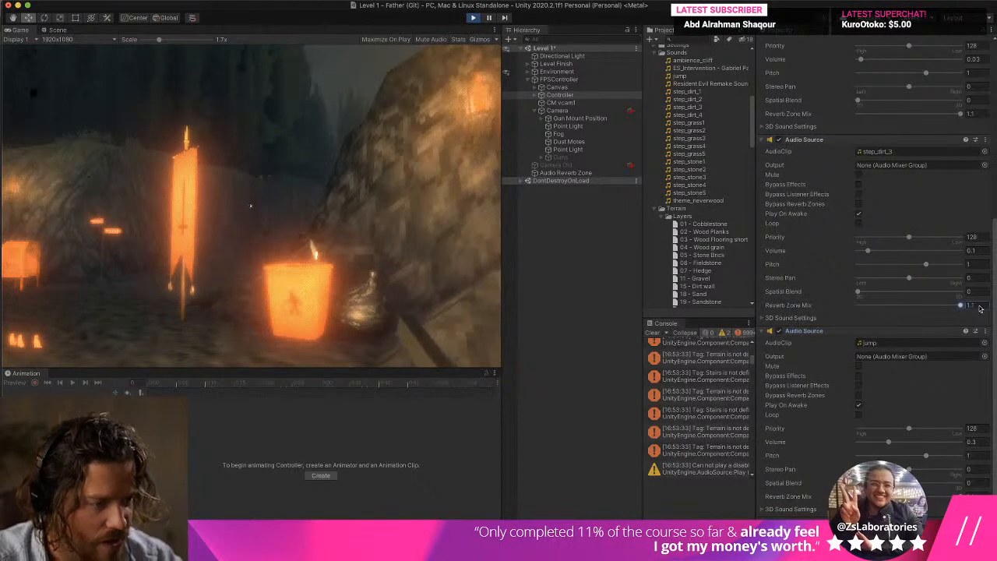
{"action": "scroll", "coordinate": [794, 305], "scroll_direction": "up", "scroll_amount": 2}
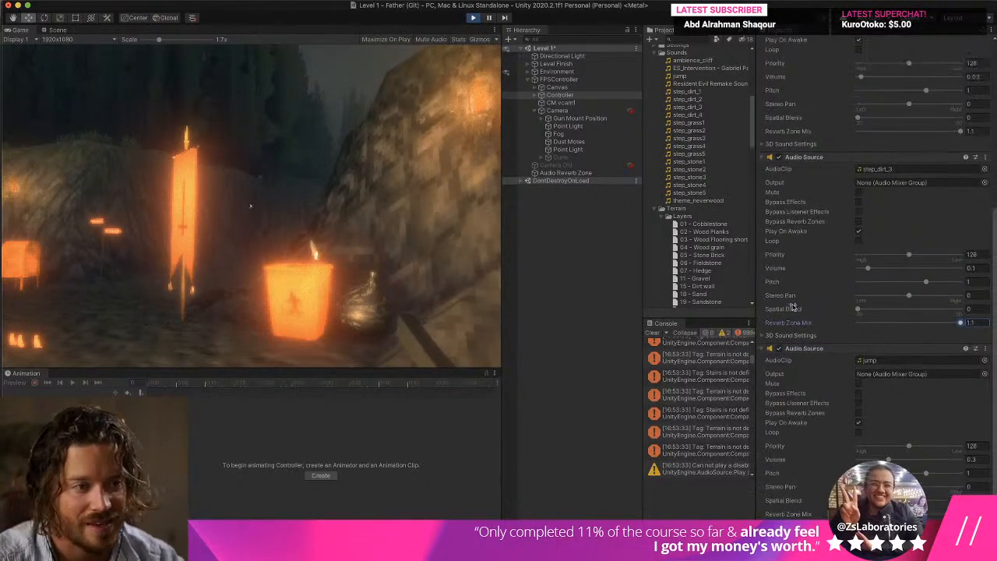
{"action": "key", "text": "w"}
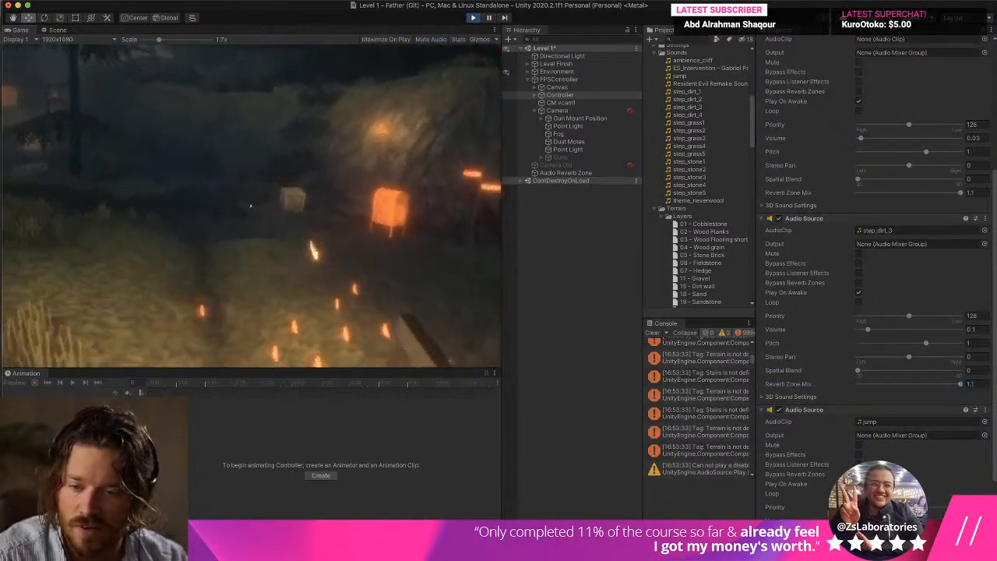
{"action": "key", "text": "w"}
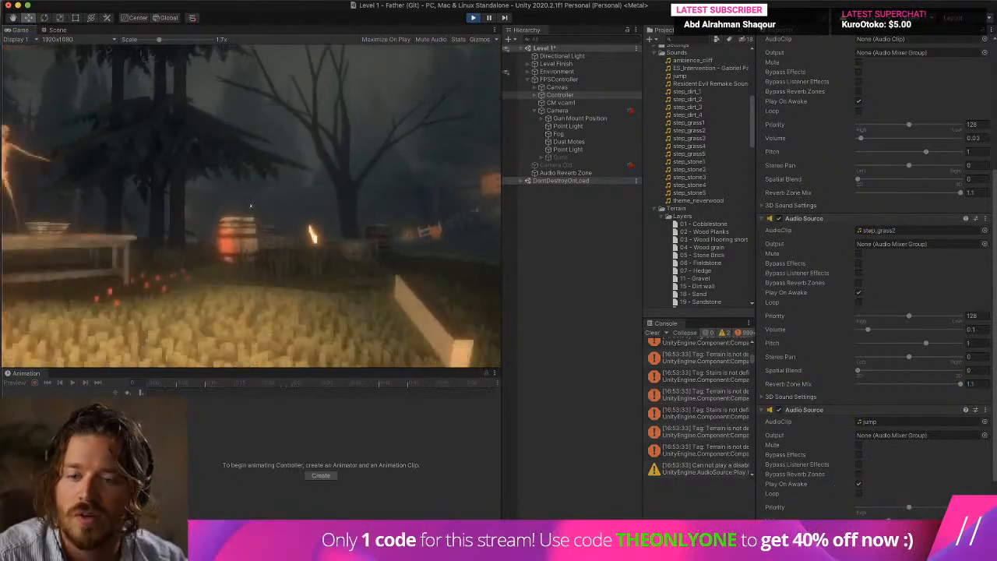
Set the Audio Reverb Zone's preset to Mountains and listen to it in the running game.
{"action": "left_click", "coordinate": [565, 172]}
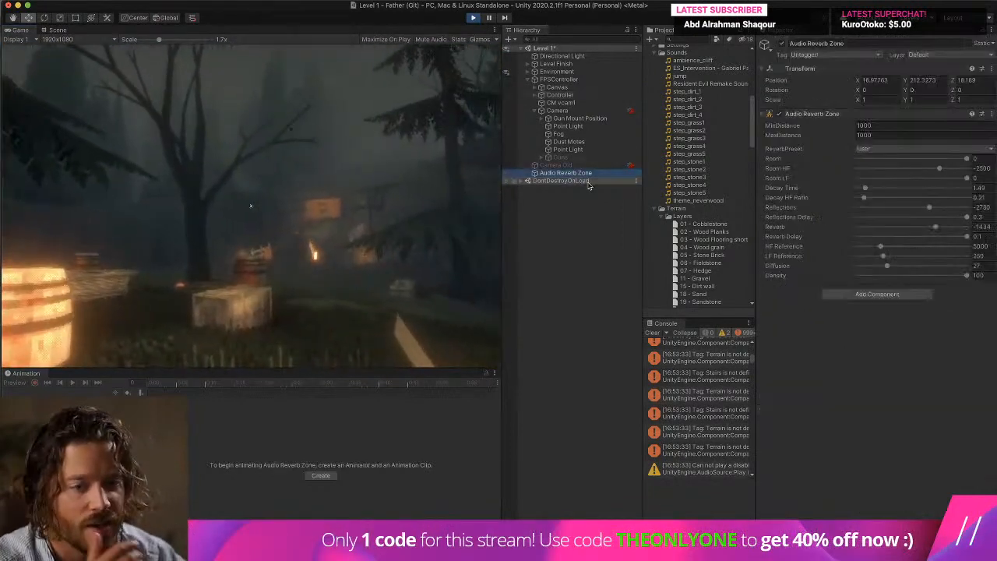
{"action": "left_click", "coordinate": [919, 148]}
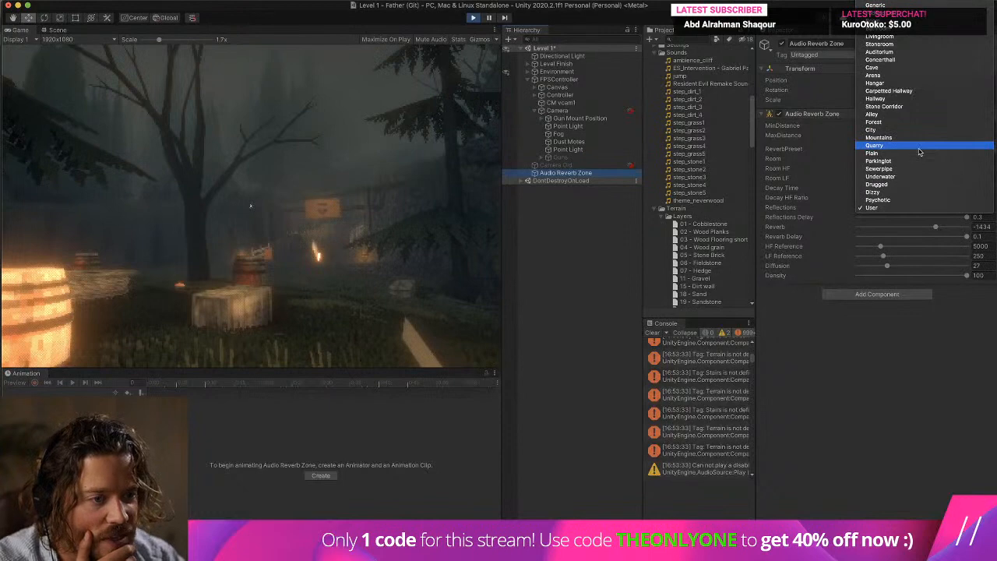
{"action": "left_click", "coordinate": [878, 137]}
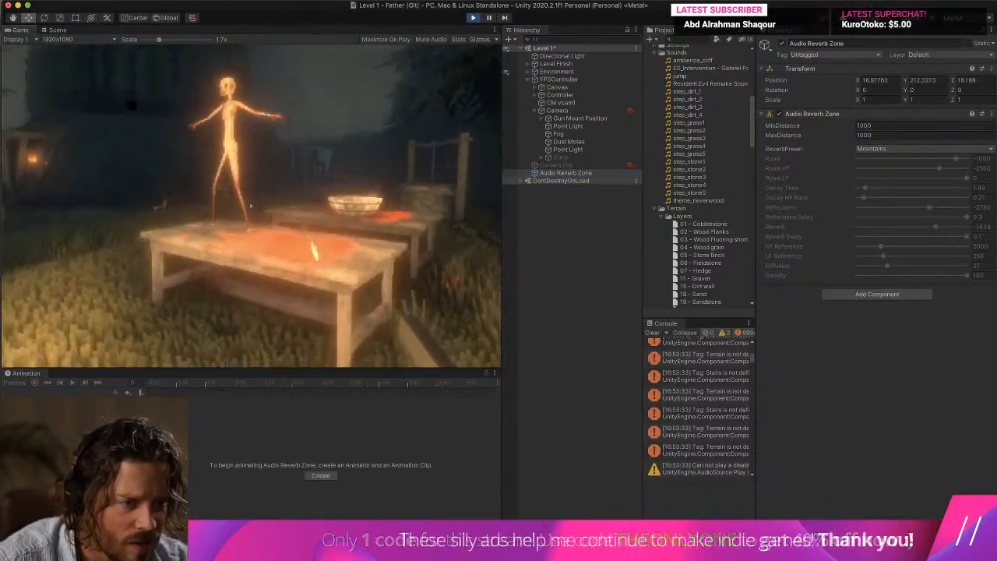
Set the Audio Reverb Zone's preset to Cave and move around the level to hear the effect.
{"action": "left_click", "coordinate": [868, 150]}
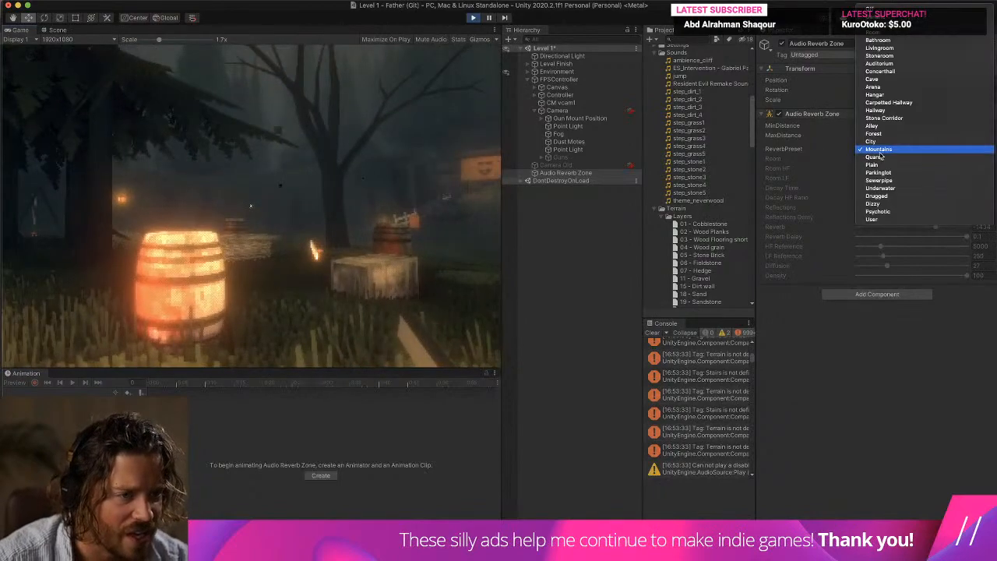
{"action": "left_click", "coordinate": [881, 80]}
{"action": "left_click", "coordinate": [345, 212]}
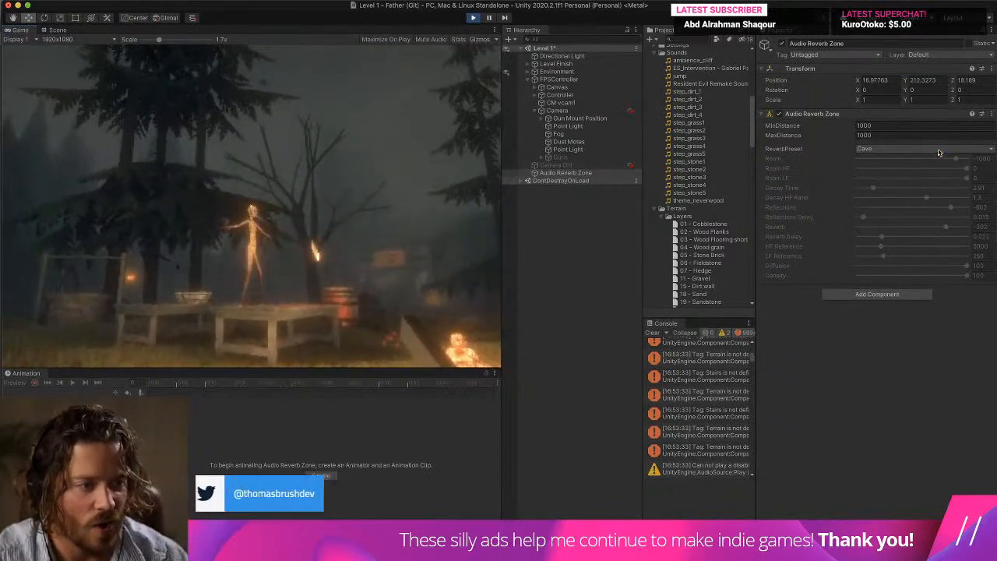
Switch the Audio Reverb Zone's preset to User and lower Room HF, settling on about -1742.
{"action": "left_click", "coordinate": [937, 149]}
{"action": "left_click", "coordinate": [872, 289]}
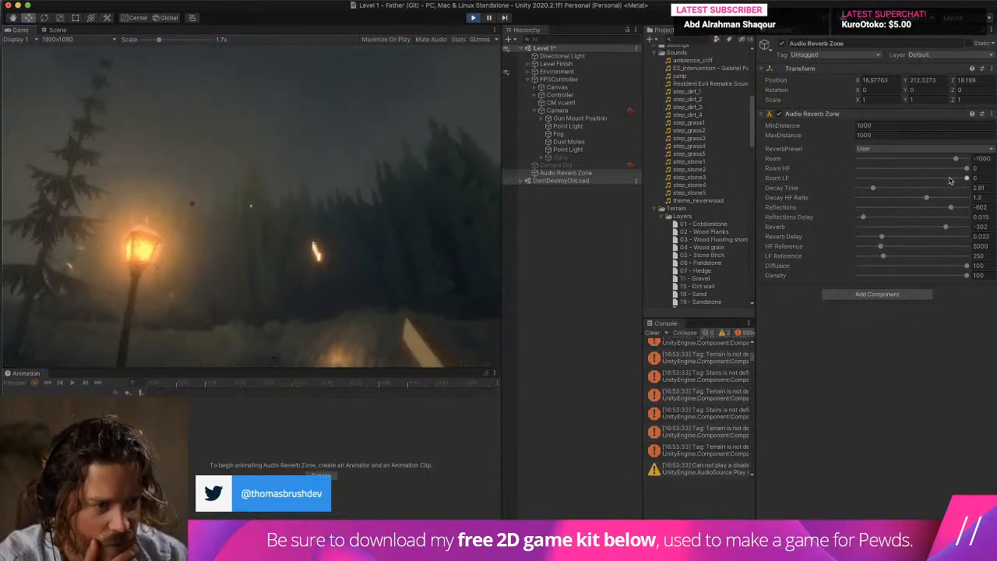
{"action": "left_click_drag", "start_coordinate": [965, 168], "coordinate": [932, 170]}
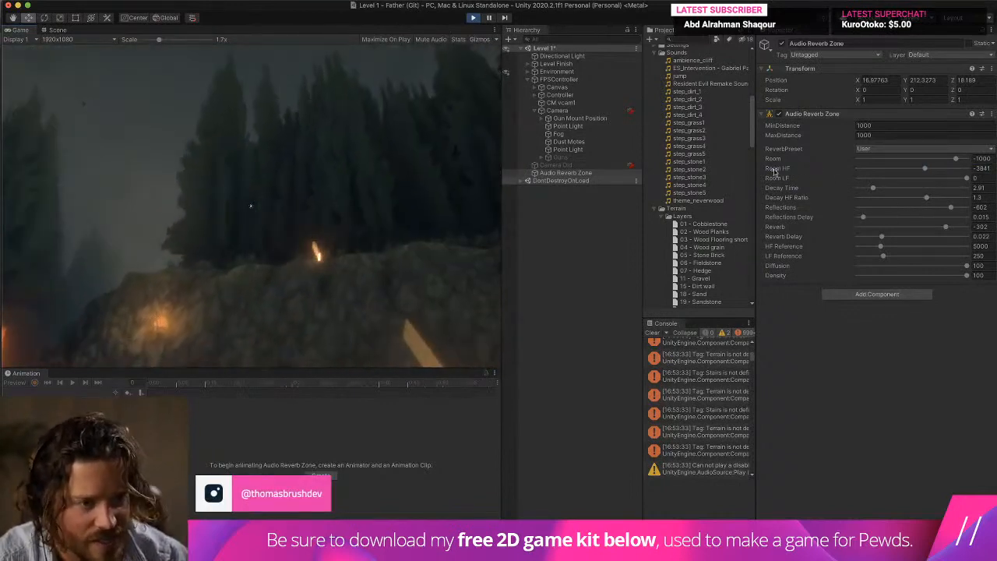
{"action": "left_click_drag", "start_coordinate": [925, 169], "coordinate": [948, 169]}
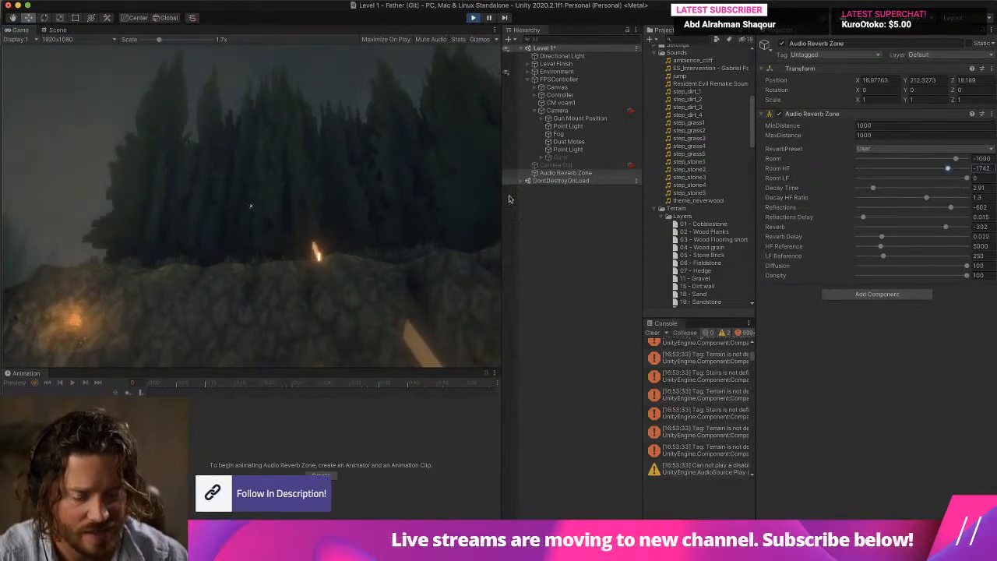
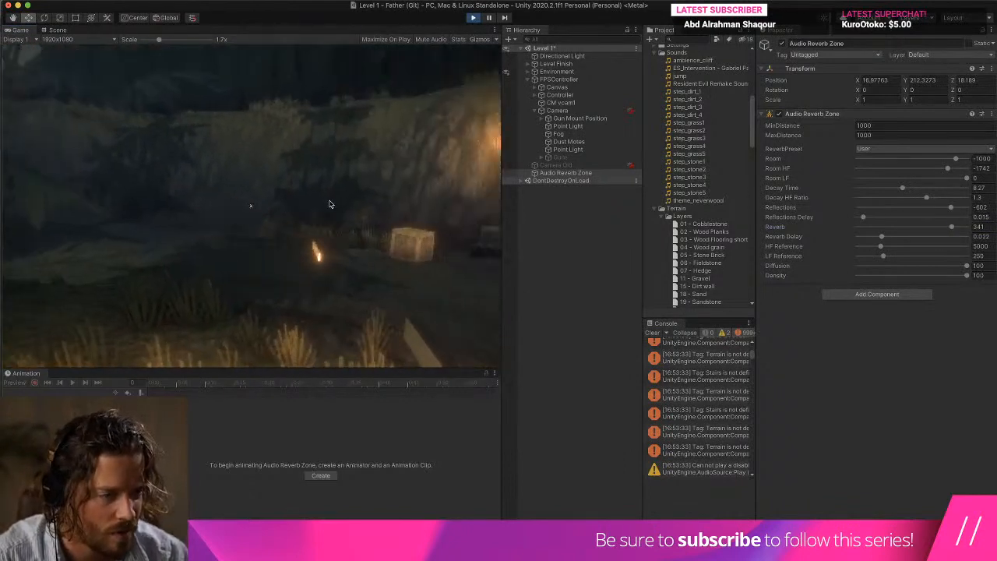
Lower the Audio Reverb Zone's Reverb to about -302 and raise Decay HF Ratio to 2, listening in the running game.
{"action": "left_click_drag", "start_coordinate": [950, 228], "coordinate": [944, 228]}
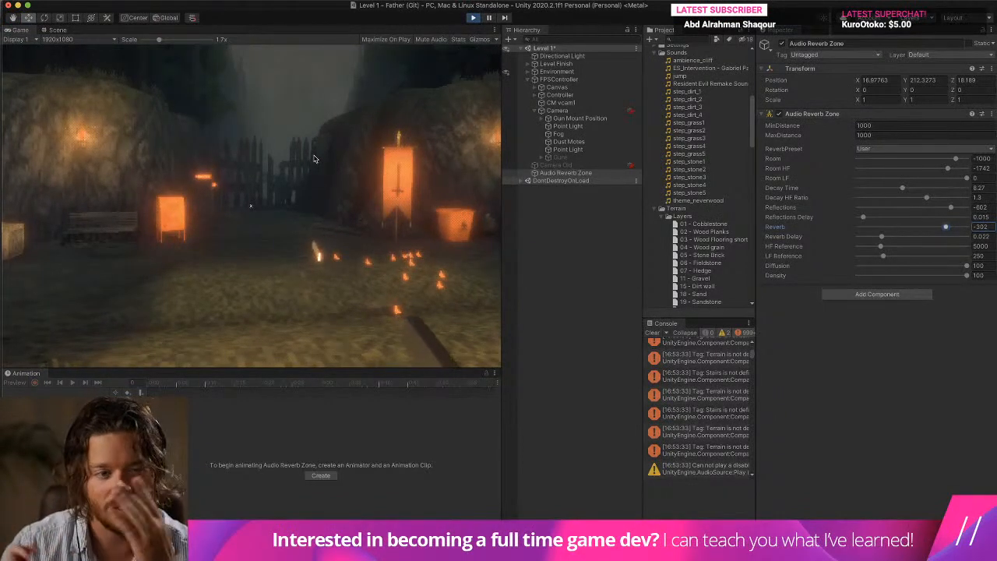
{"action": "left_click", "coordinate": [314, 117]}
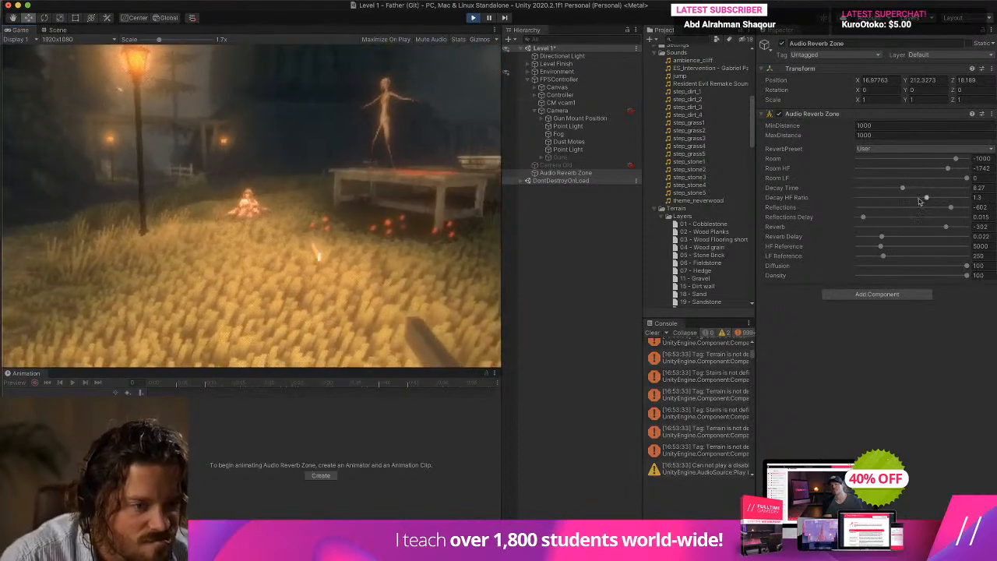
{"action": "left_click_drag", "start_coordinate": [926, 198], "coordinate": [971, 200]}
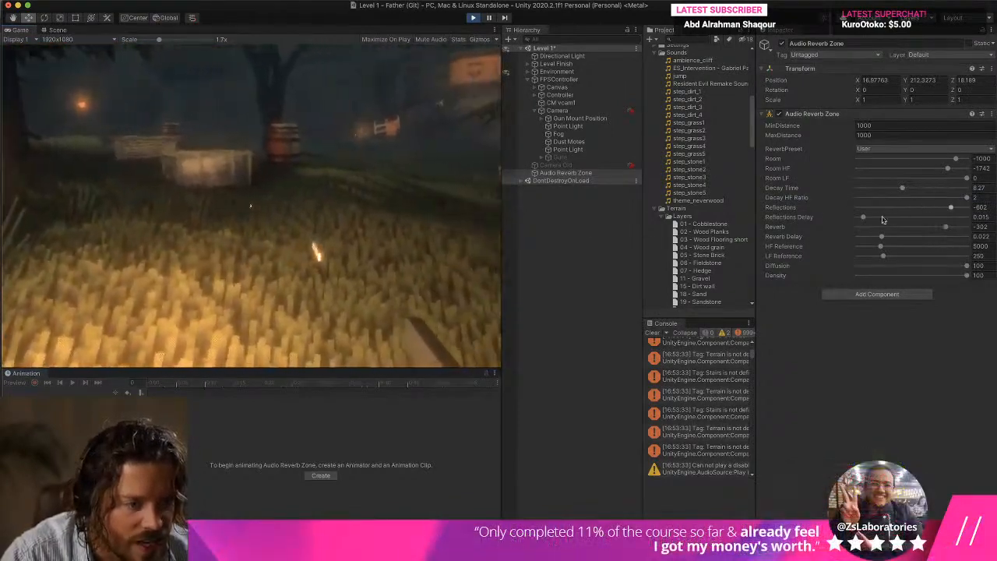
Reduce the Audio Reverb Zone's Reflections Delay to about 0.007 and Decay Time to about 4.36, testing the sound with a jump.
{"action": "mouse_move", "coordinate": [864, 218]}
{"action": "left_mouse_down"}
{"action": "mouse_move", "coordinate": [890, 218]}
{"action": "mouse_move", "coordinate": [860, 222]}
{"action": "left_mouse_up"}
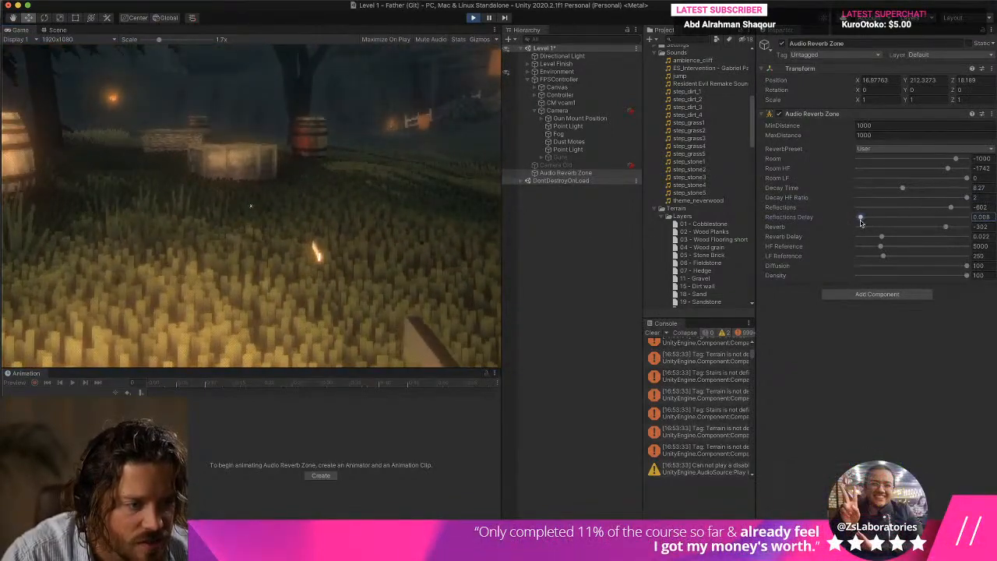
{"action": "left_click", "coordinate": [436, 214]}
{"action": "key", "text": "space"}
{"action": "key", "text": "Escape"}
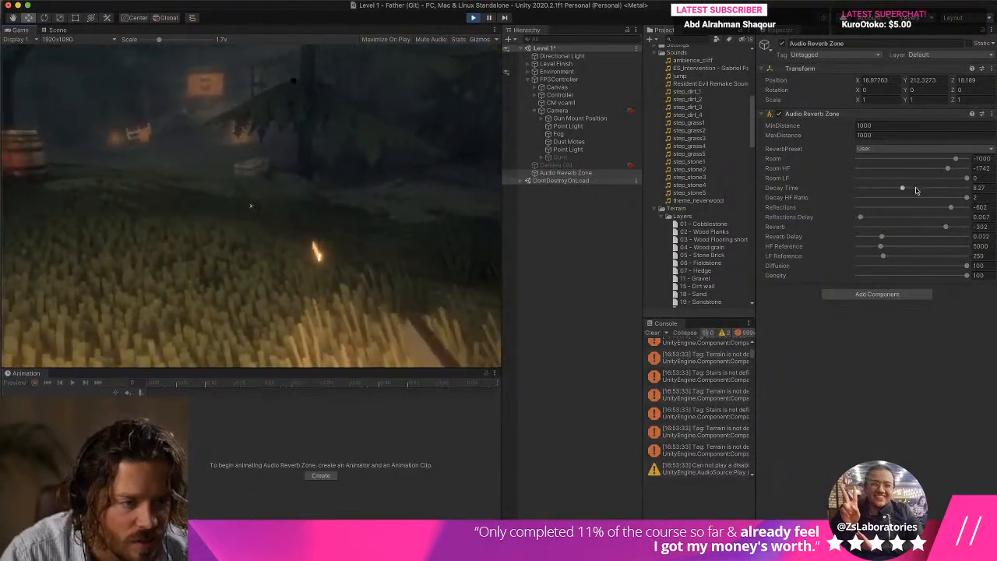
{"action": "left_click_drag", "start_coordinate": [902, 188], "coordinate": [901, 190]}
{"action": "left_click", "coordinate": [450, 201]}
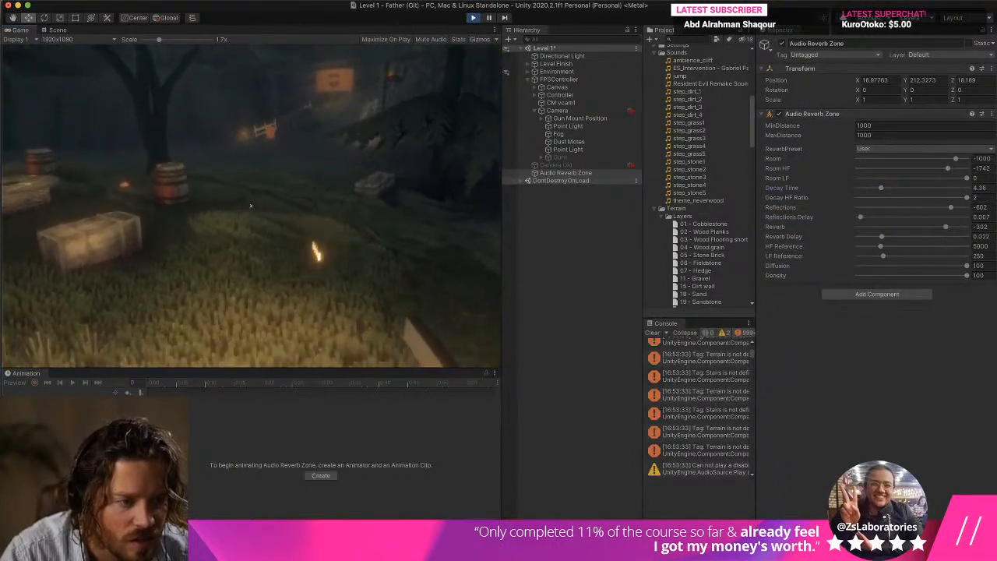
Try a longer Reflections Delay of about 0.027 on the Audio Reverb Zone while listening to the game.
{"action": "key", "text": "Escape"}
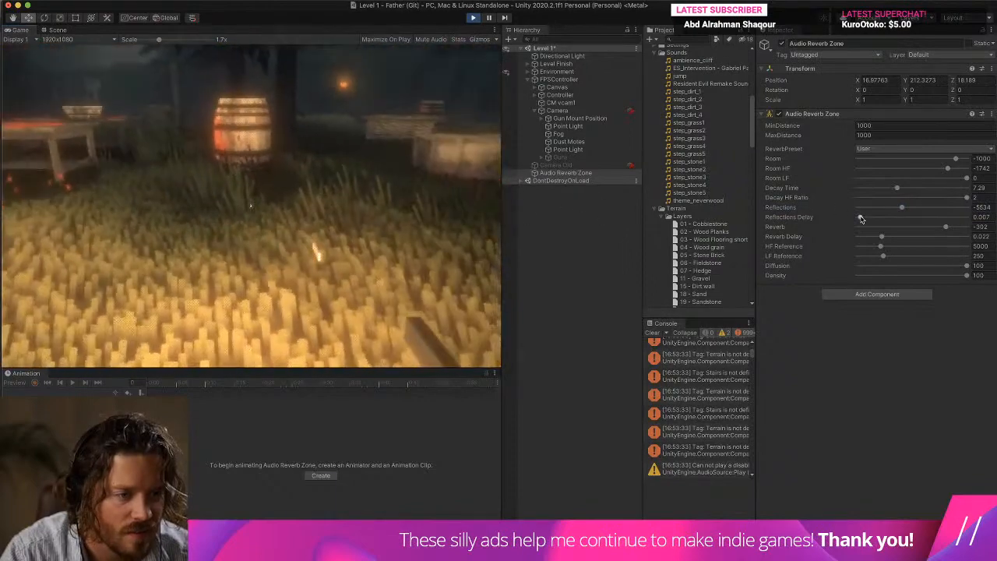
{"action": "left_click_drag", "start_coordinate": [861, 219], "coordinate": [866, 217]}
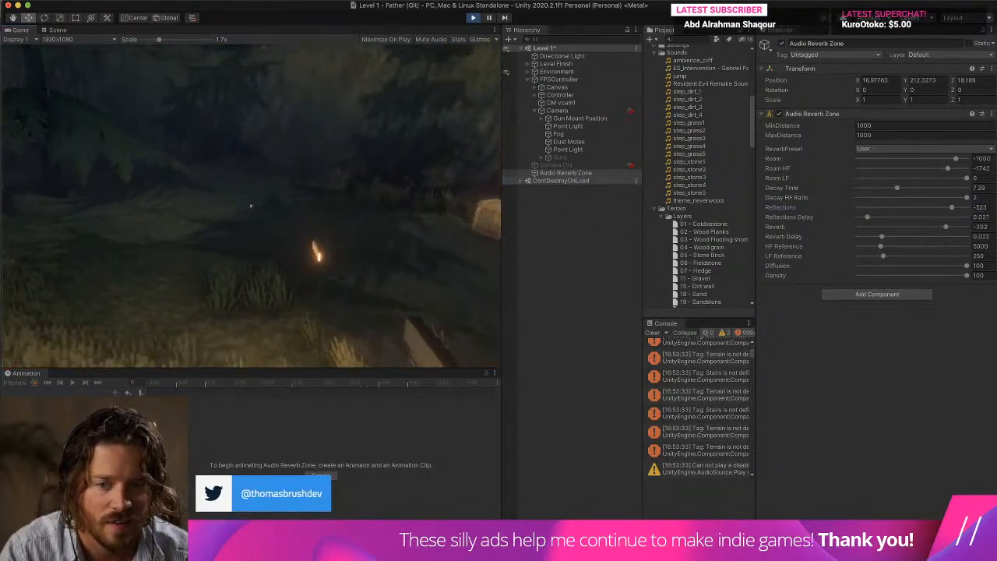
{"action": "left_click_drag", "start_coordinate": [861, 217], "coordinate": [903, 216]}
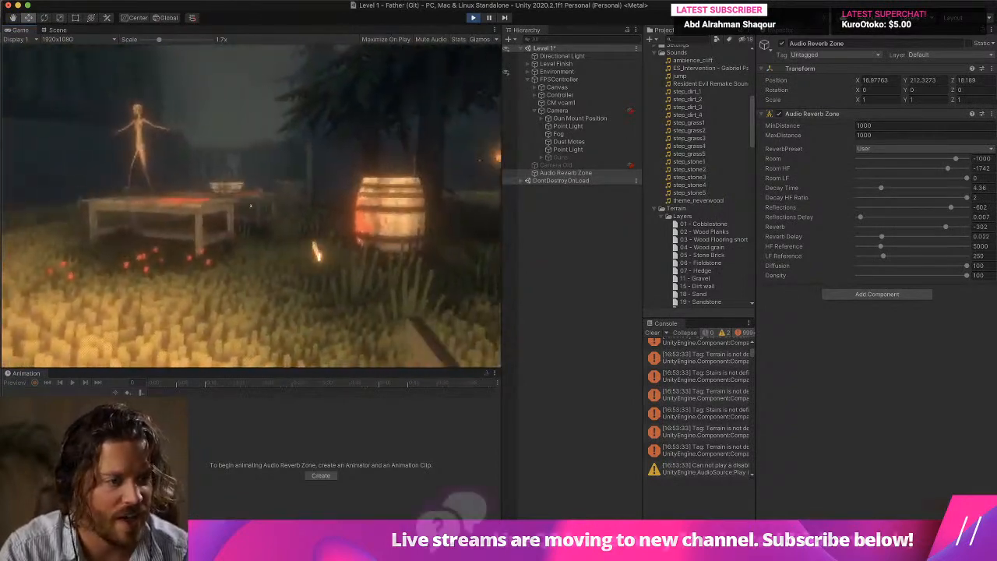
Lower the Audio Reverb Zone's Room to about -1759 and walk through the level to hear the footsteps.
{"action": "left_click_drag", "start_coordinate": [954, 160], "coordinate": [952, 161]}
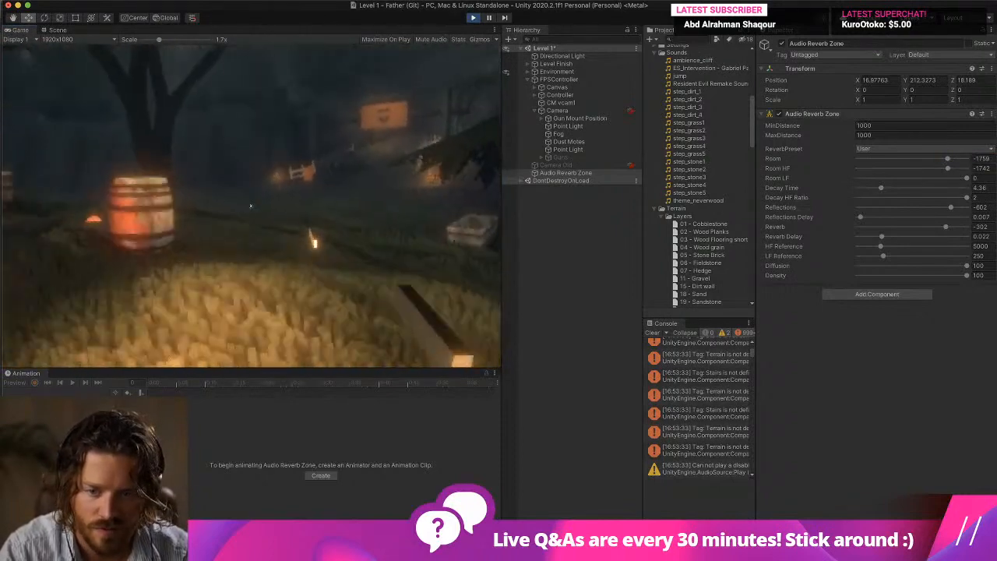
{"action": "key", "text": "w"}
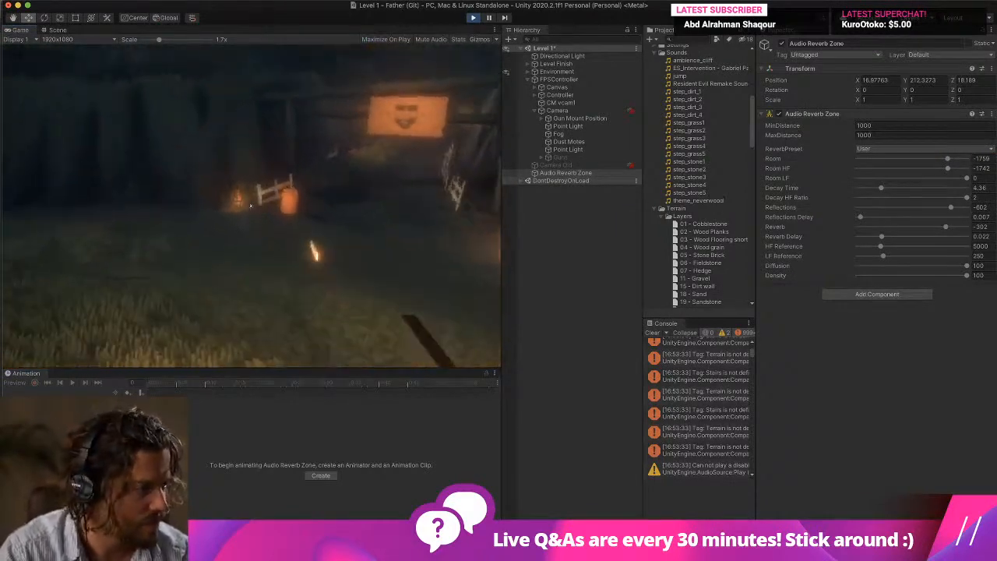
{"action": "key", "text": "w"}
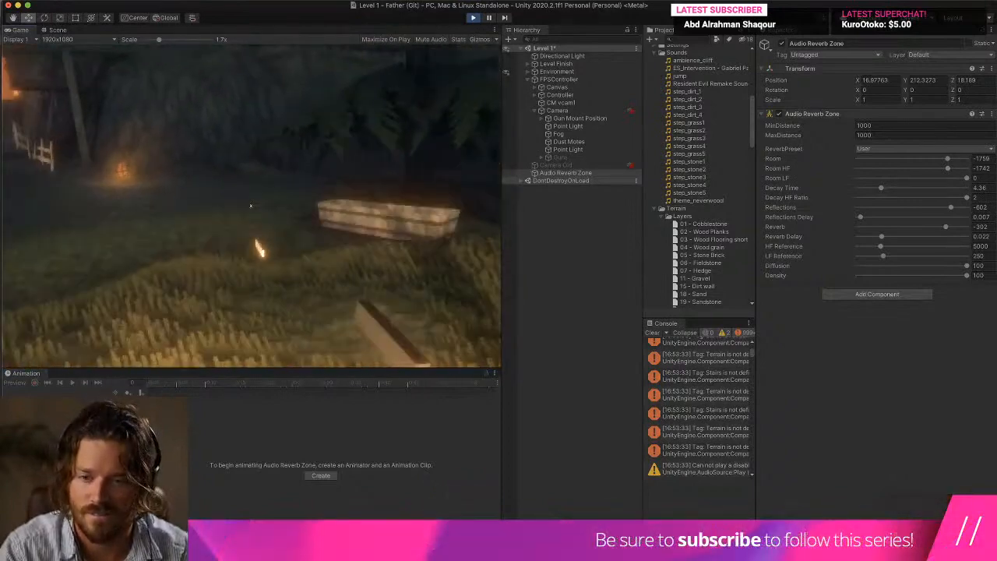
{"action": "key", "text": "w"}
{"action": "key", "text": "w"}
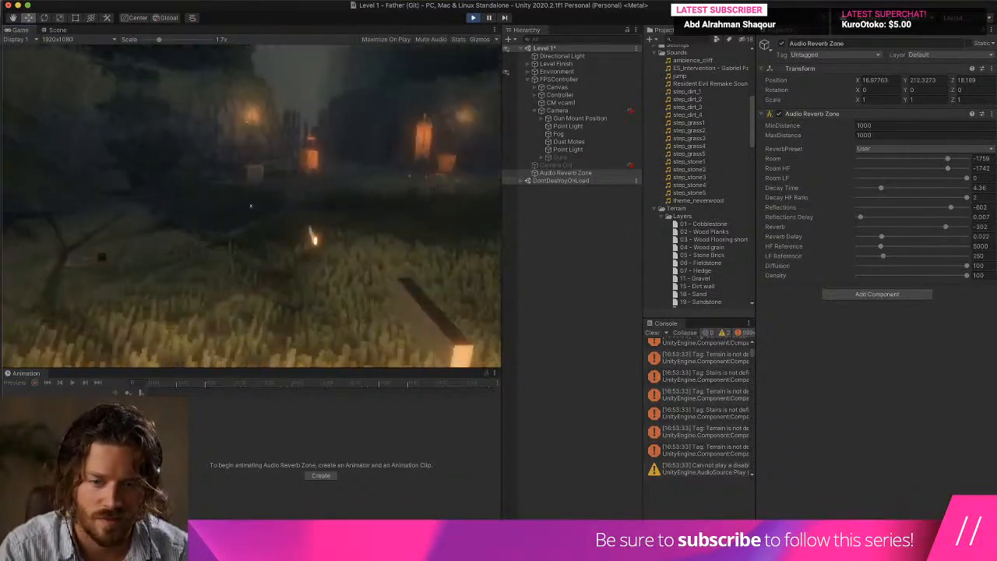
{"action": "key", "text": "w"}
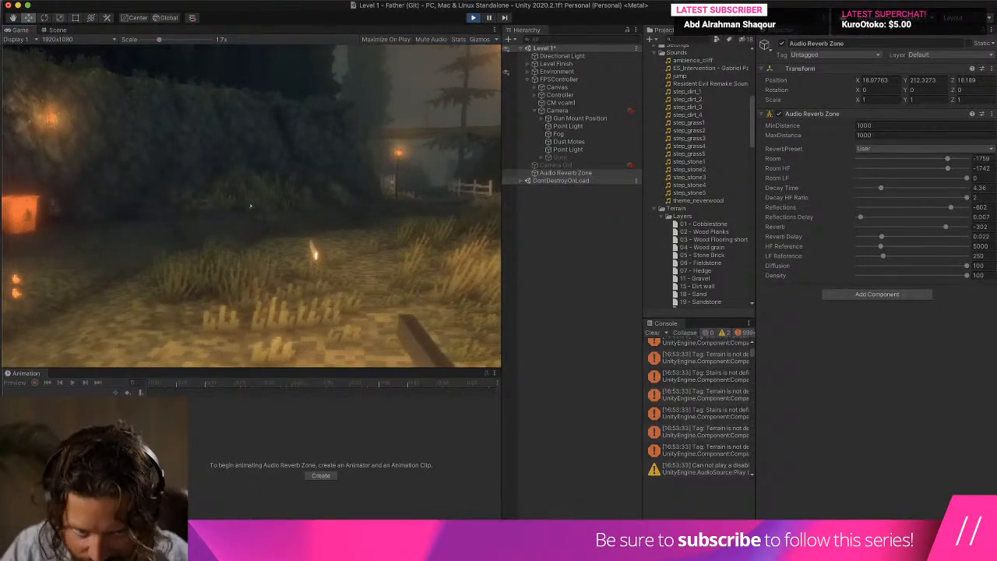
{"action": "key", "text": "Escape"}
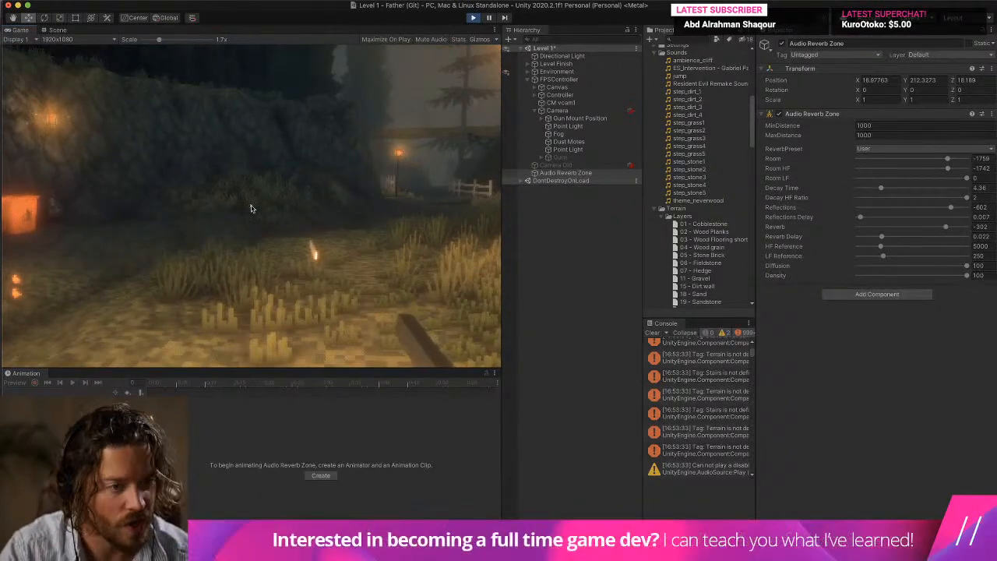
Copy the tuned Audio Reverb Zone component, stop the game, and paste its values onto the same component in edit mode.
{"action": "right_click", "coordinate": [839, 124]}
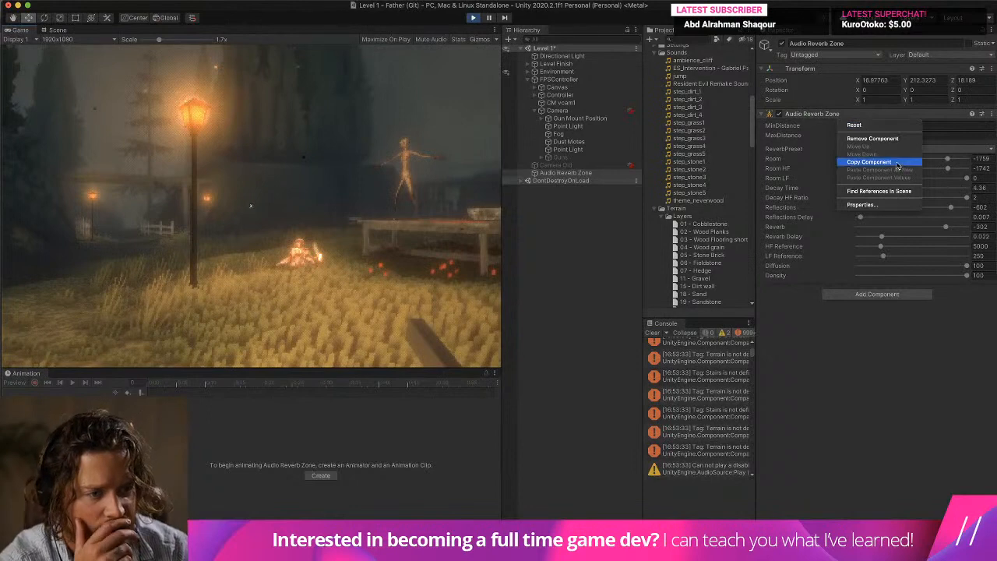
{"action": "left_click", "coordinate": [869, 162]}
{"action": "left_click", "coordinate": [473, 17]}
{"action": "right_click", "coordinate": [836, 115]}
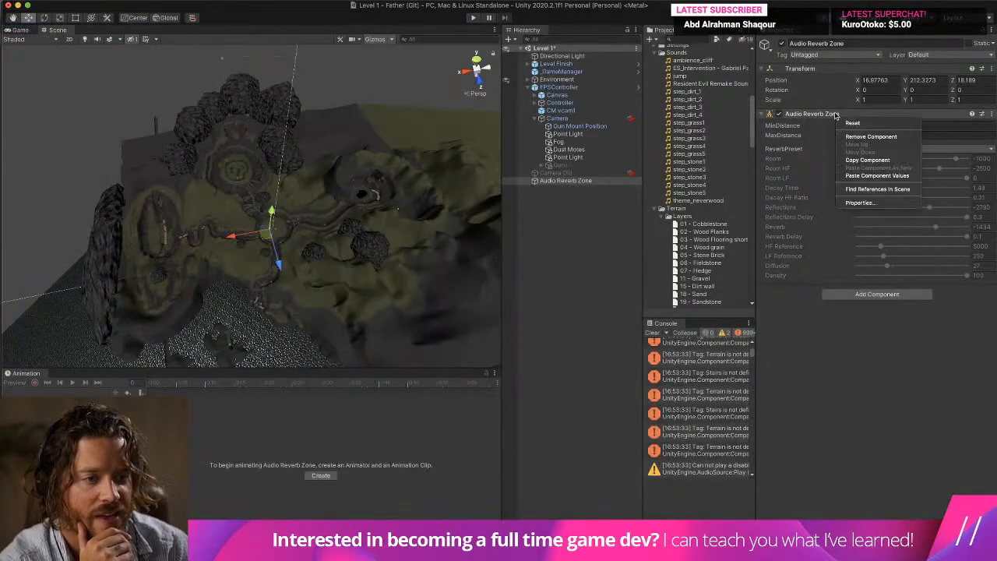
{"action": "left_click", "coordinate": [877, 175]}
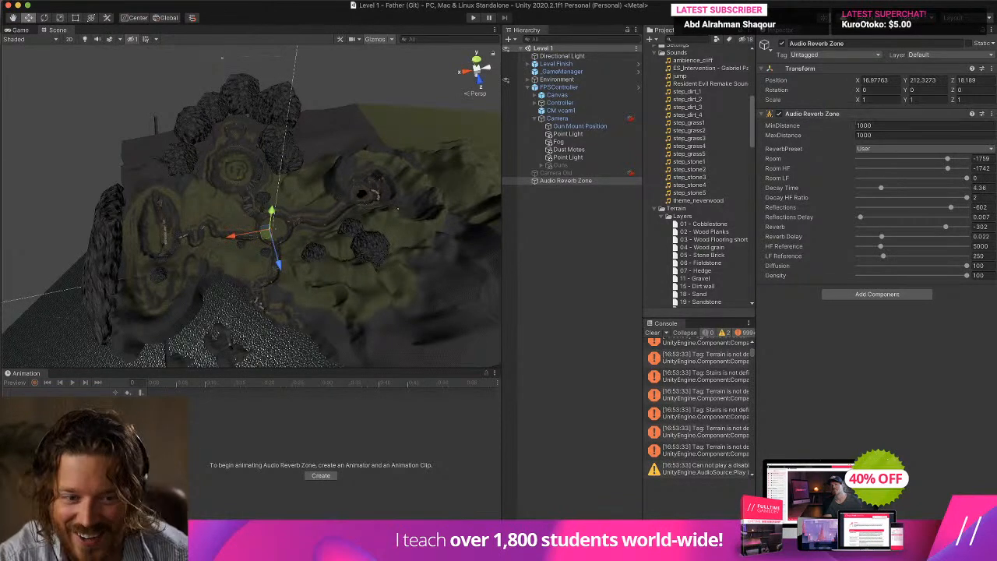
Clear the console and show the Gun Mount Position's Audio Source settings with its Player SFX script collapsed.
{"action": "left_click", "coordinate": [652, 332]}
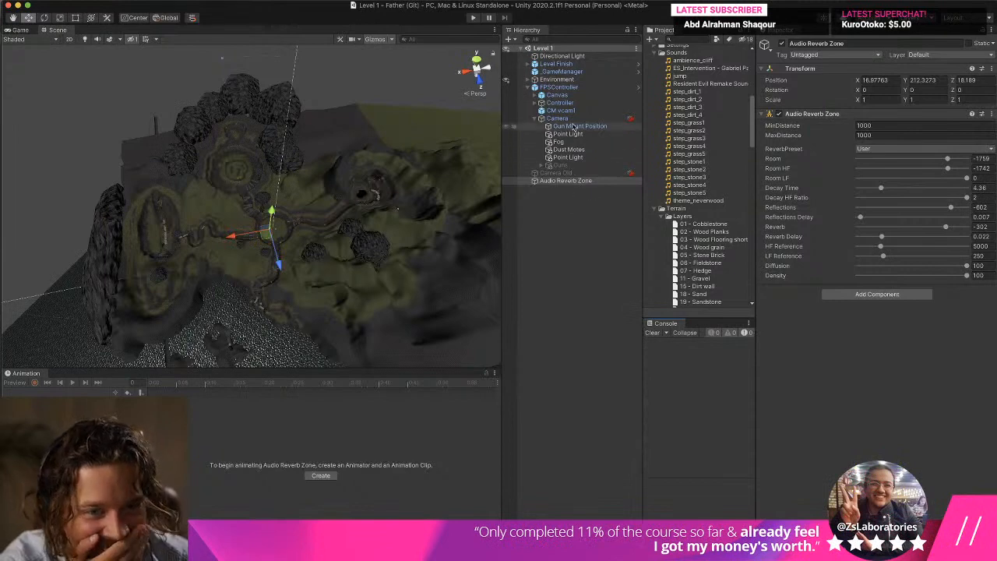
{"action": "left_click", "coordinate": [562, 166]}
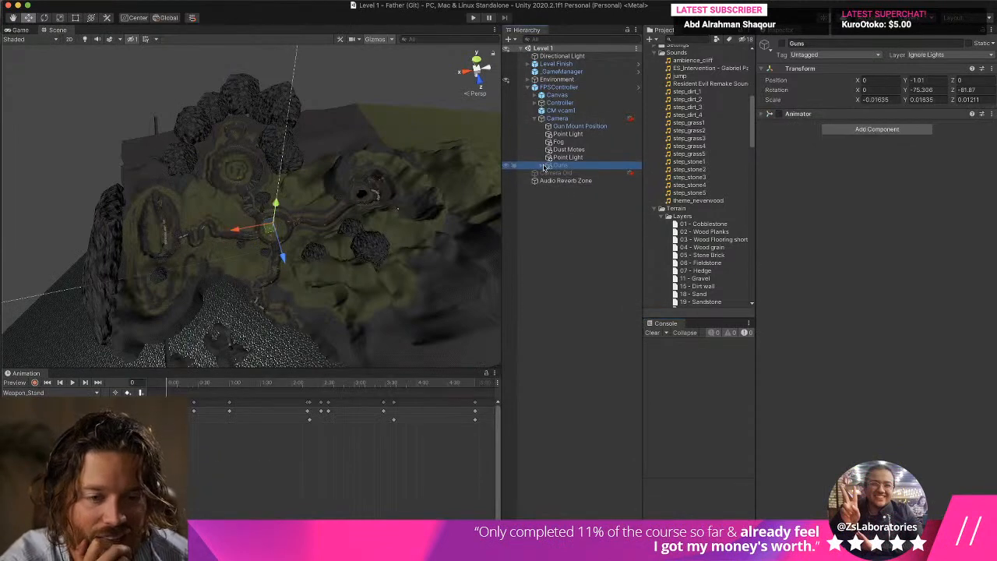
{"action": "left_click", "coordinate": [544, 167]}
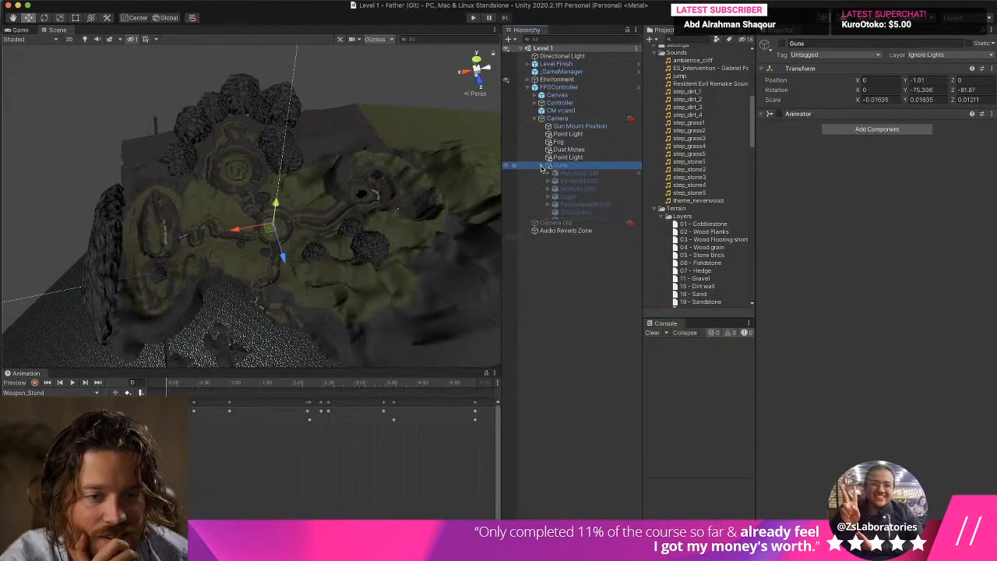
{"action": "left_click", "coordinate": [576, 127]}
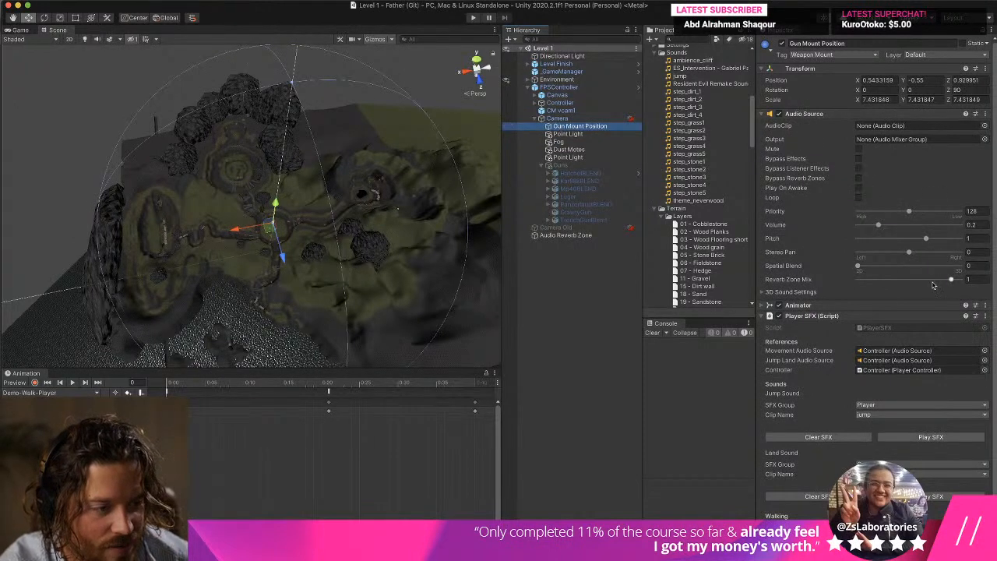
{"action": "left_click", "coordinate": [811, 317]}
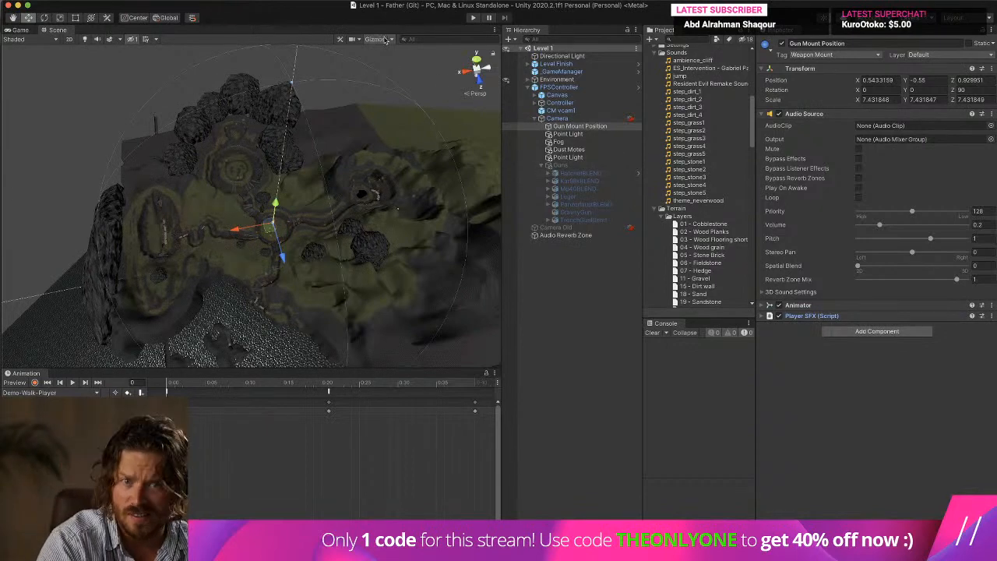
Run the game and set Reverb Zone Mix to about 1.075 on the Gun Mount Position's Audio Source, testing it in the level.
{"action": "left_click", "coordinate": [473, 17]}
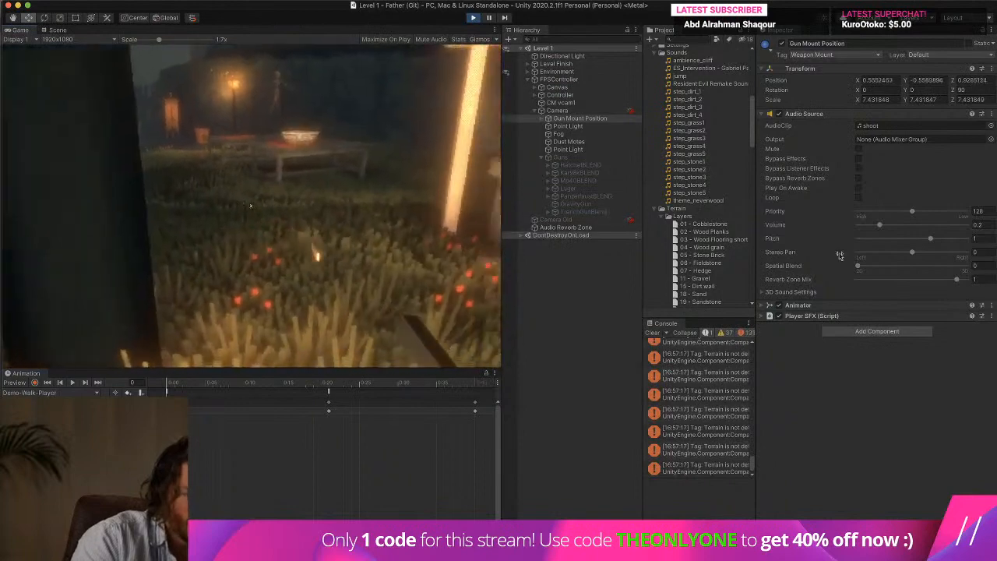
{"action": "left_click_drag", "start_coordinate": [956, 279], "coordinate": [986, 278]}
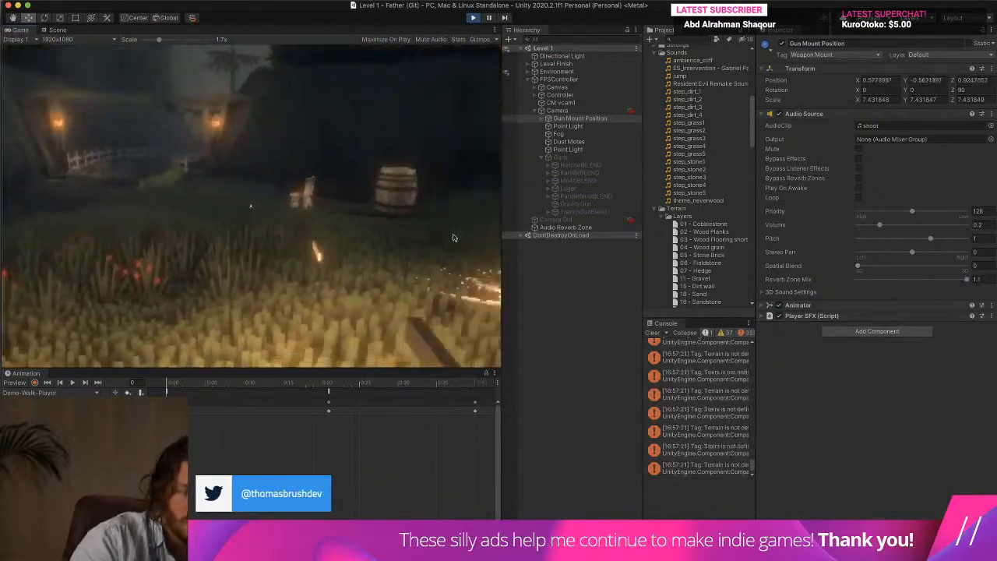
{"action": "left_click_drag", "start_coordinate": [966, 280], "coordinate": [963, 279]}
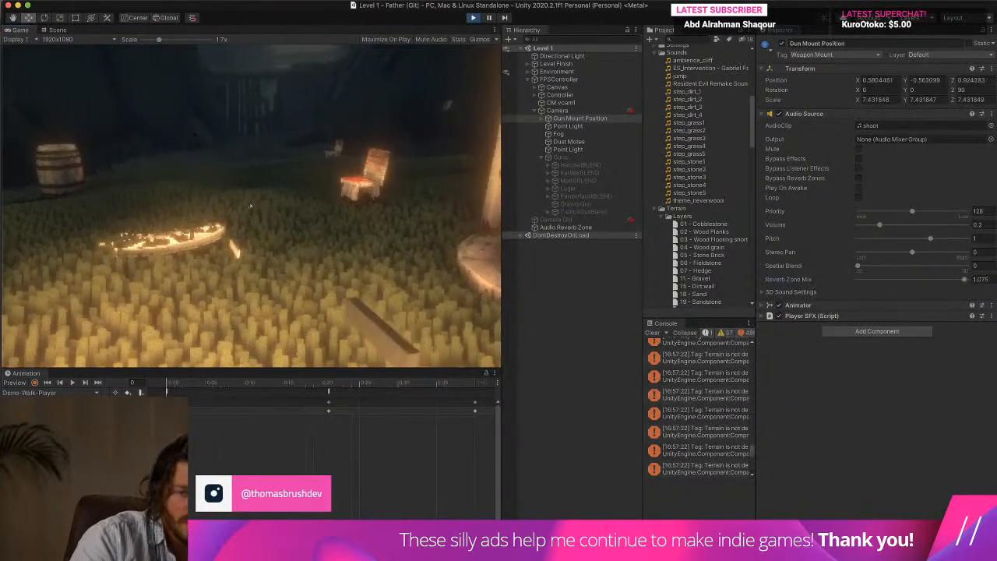
{"action": "key", "text": "w"}
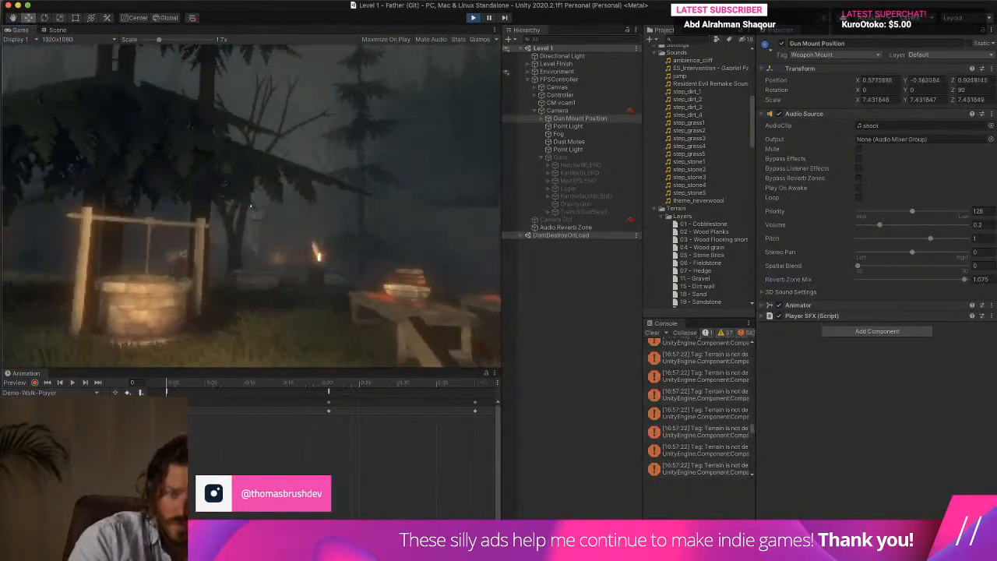
{"action": "key", "text": "a"}
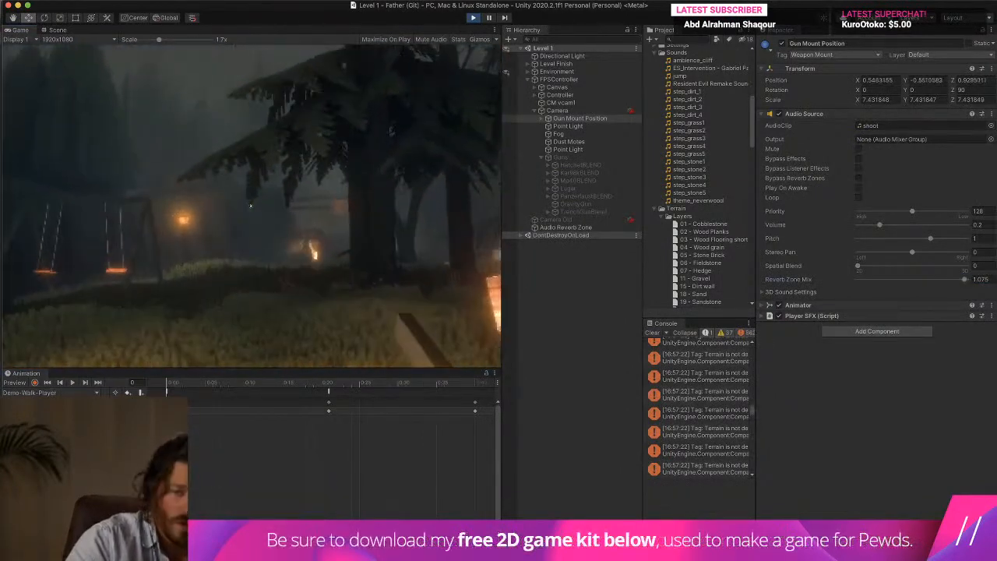
{"action": "key", "text": "Escape"}
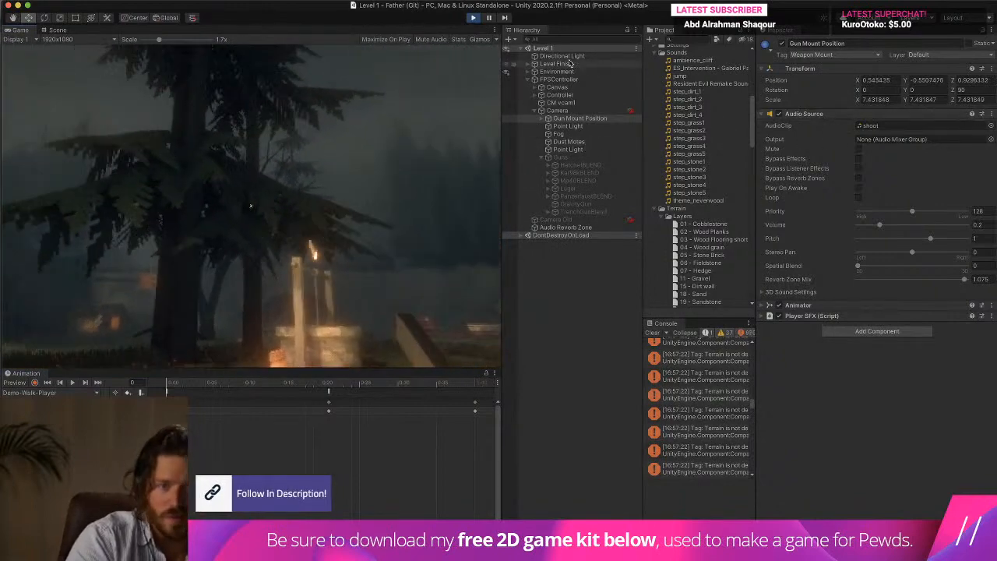
Raise the Audio Reverb Zone's Reverb to about 395 and move around the level to hear it.
{"action": "left_click", "coordinate": [621, 226]}
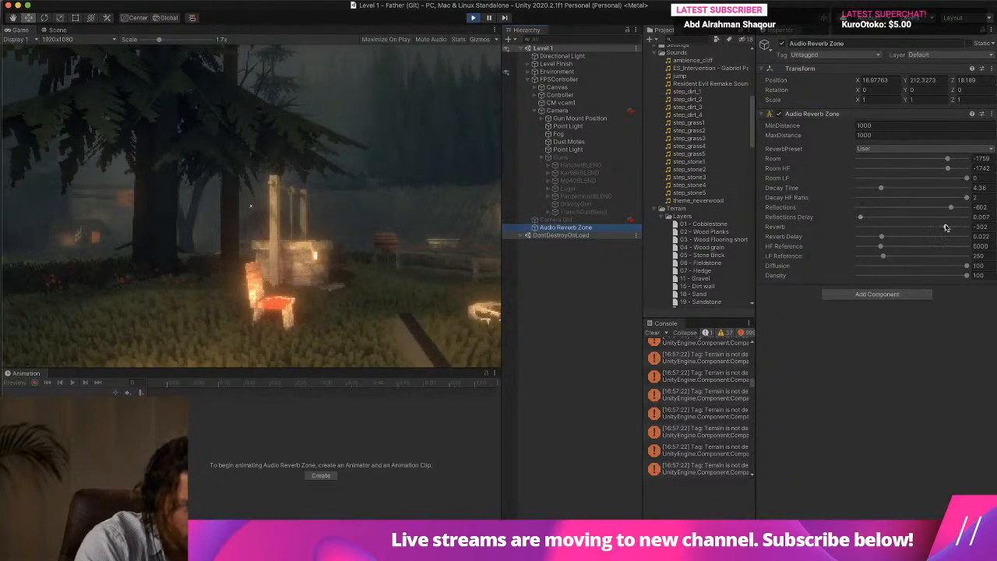
{"action": "key", "text": "w"}
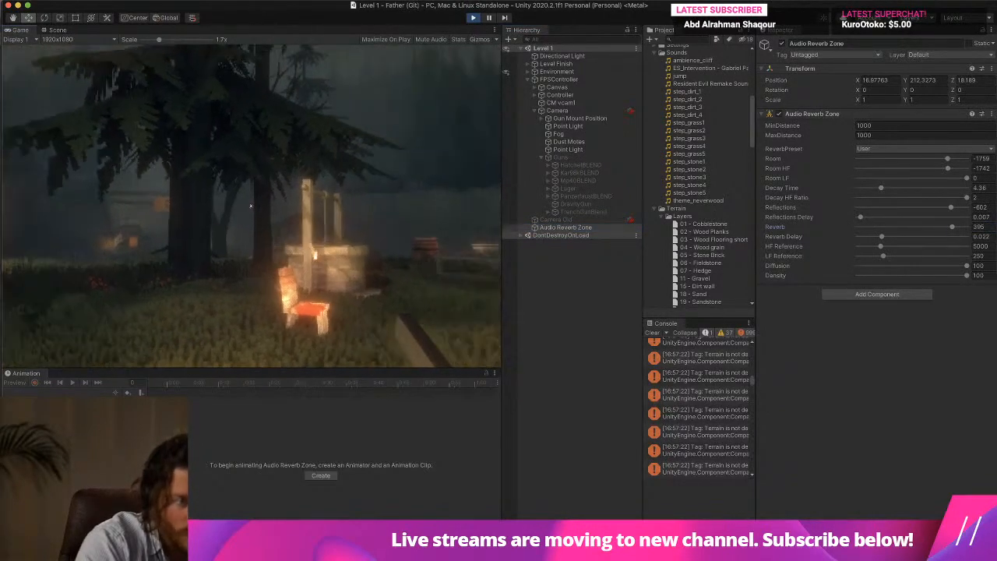
{"action": "key", "text": "Escape"}
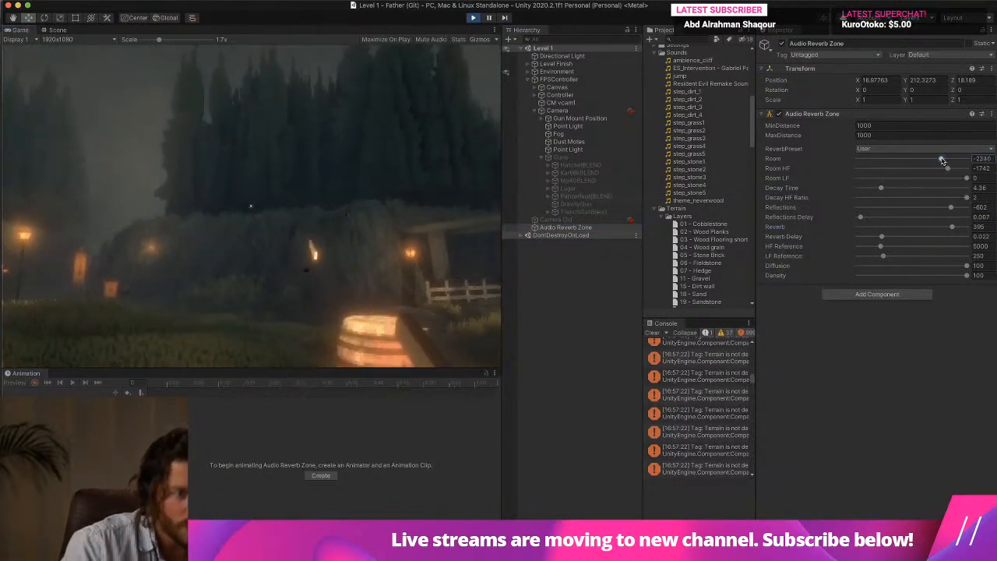
Lower the Audio Reverb Zone's Room to about -2384 and raise Decay Time to about 10.85, listening in the game.
{"action": "left_click_drag", "start_coordinate": [941, 161], "coordinate": [941, 161]}
{"action": "left_click", "coordinate": [343, 205]}
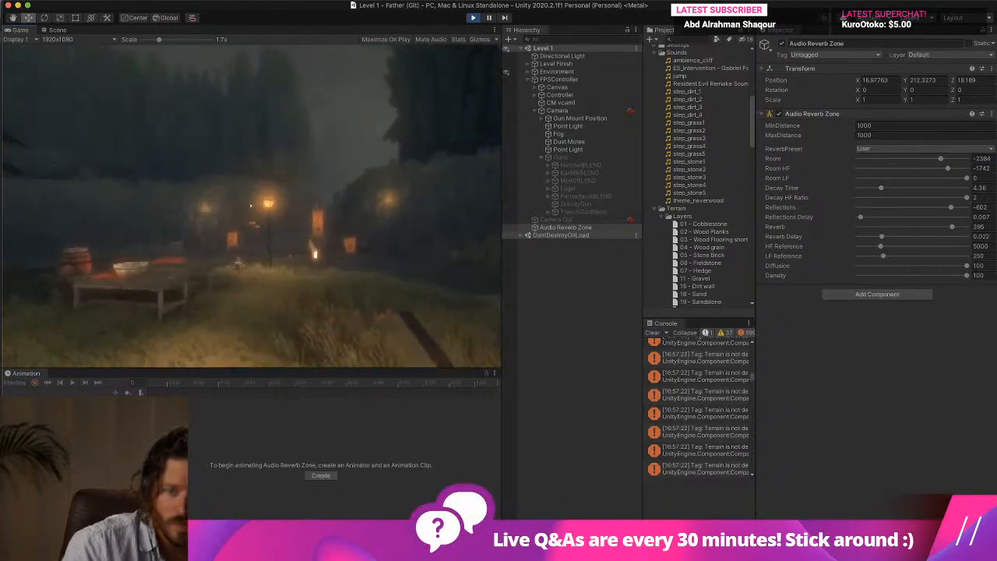
{"action": "key", "text": "w"}
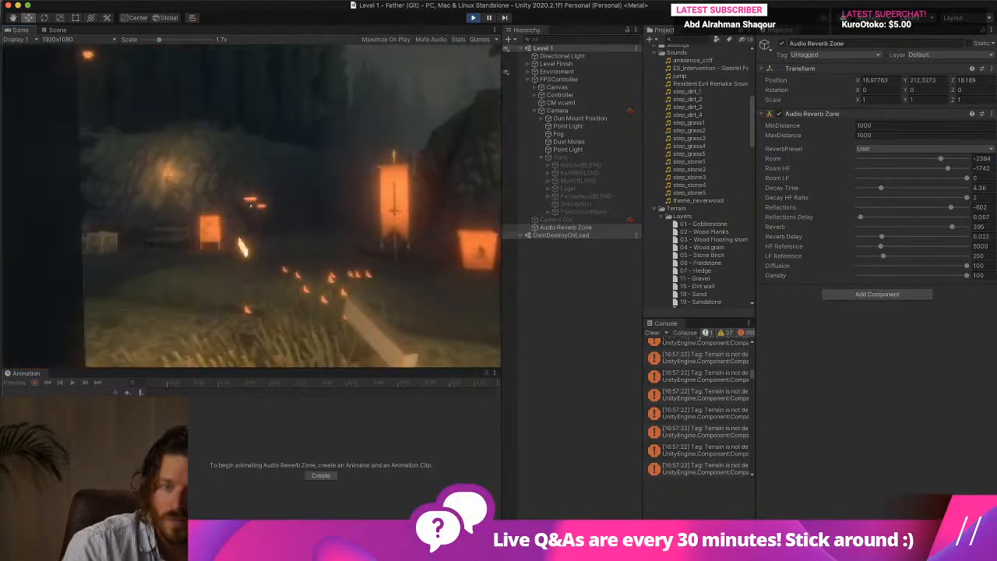
{"action": "key", "text": "Escape"}
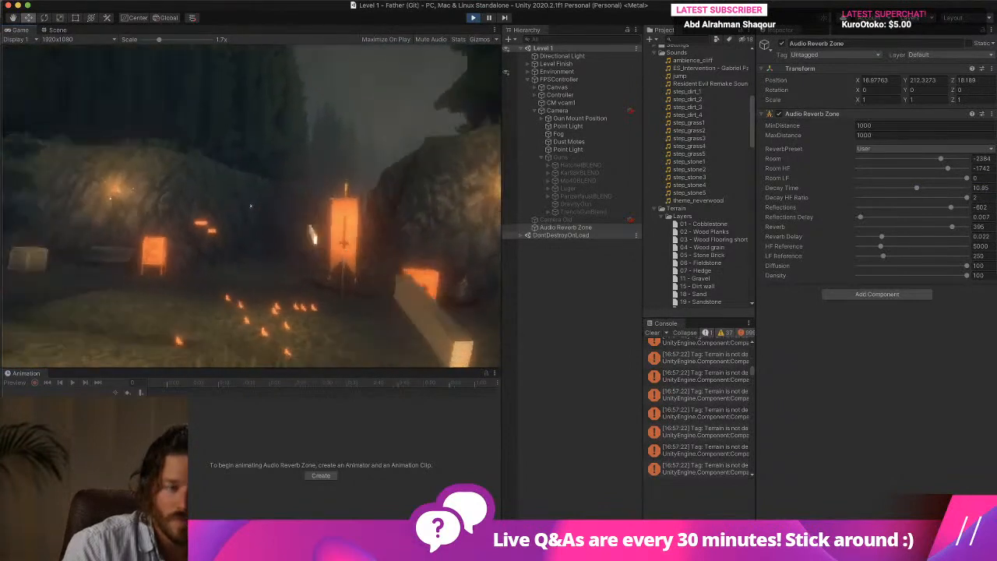
Lower the Audio Reverb Zone's Decay Time to about 8.8 and walk through the level to hear it.
{"action": "left_click_drag", "start_coordinate": [913, 188], "coordinate": [905, 187]}
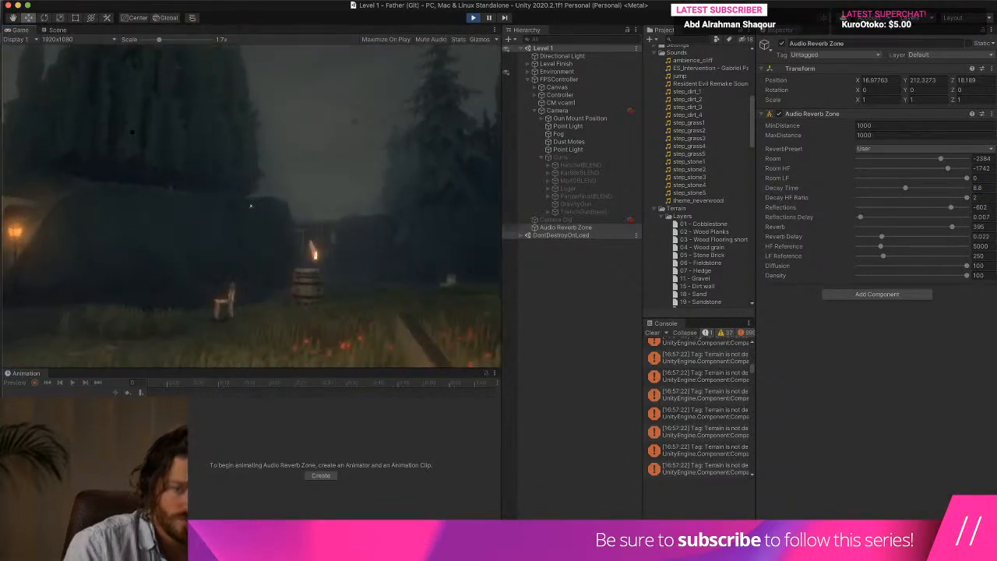
{"action": "key", "text": "w"}
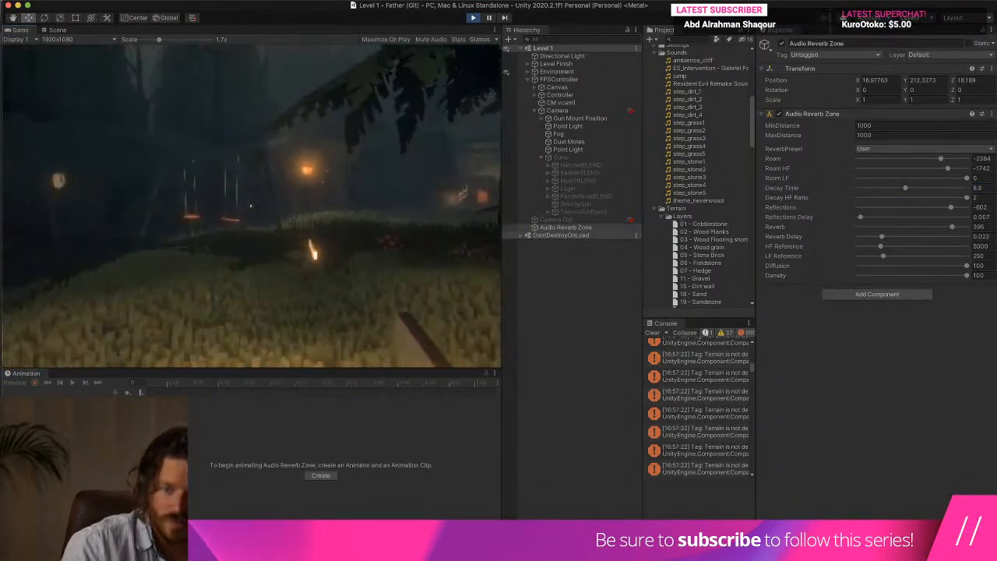
{"action": "key", "text": "w"}
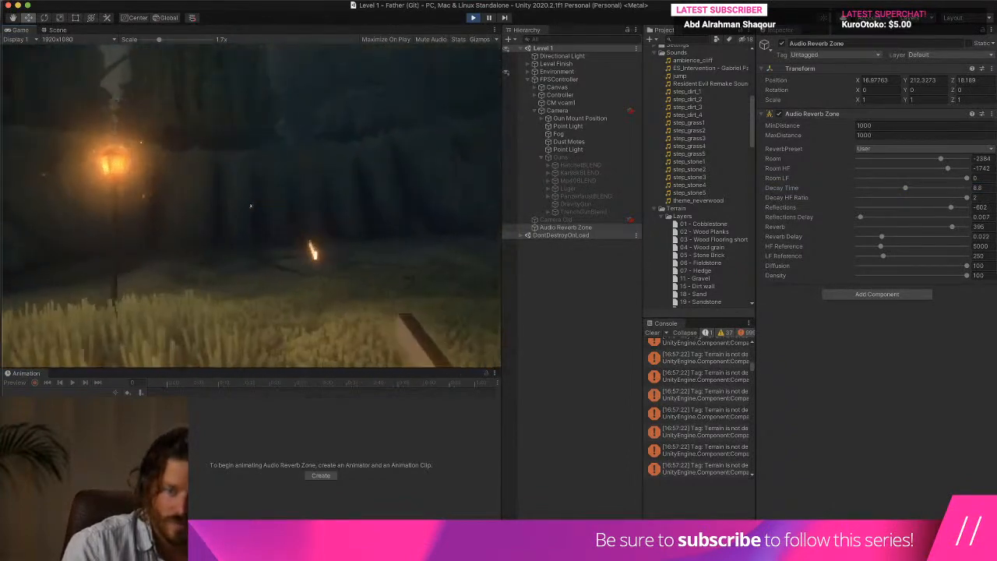
{"action": "key", "text": "w"}
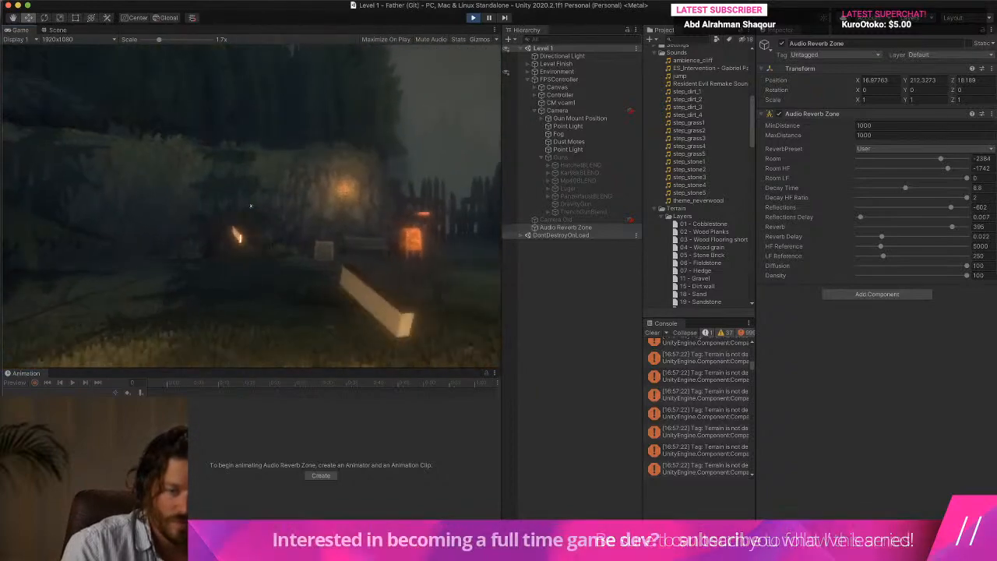
{"action": "key", "text": "w"}
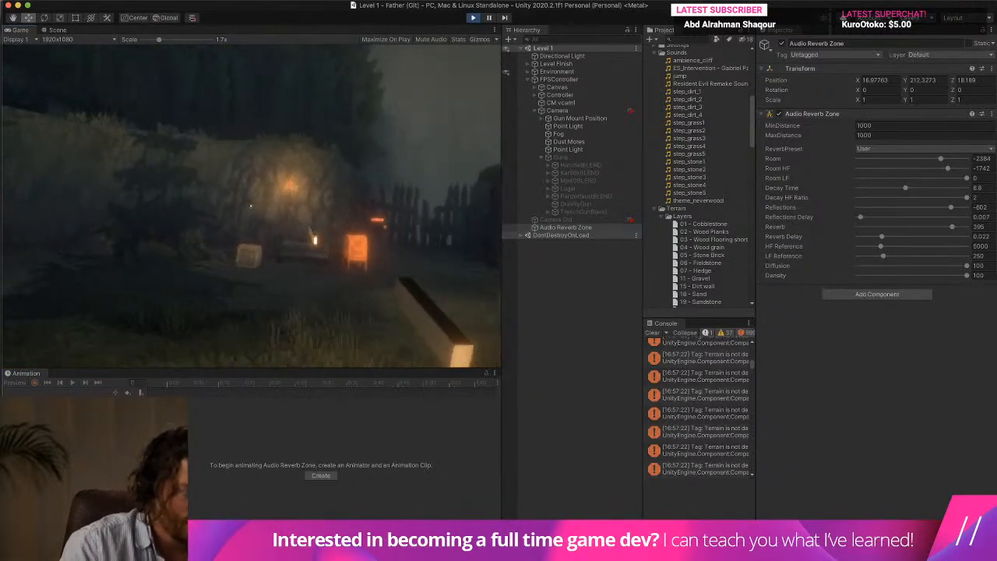
{"action": "key", "text": "w"}
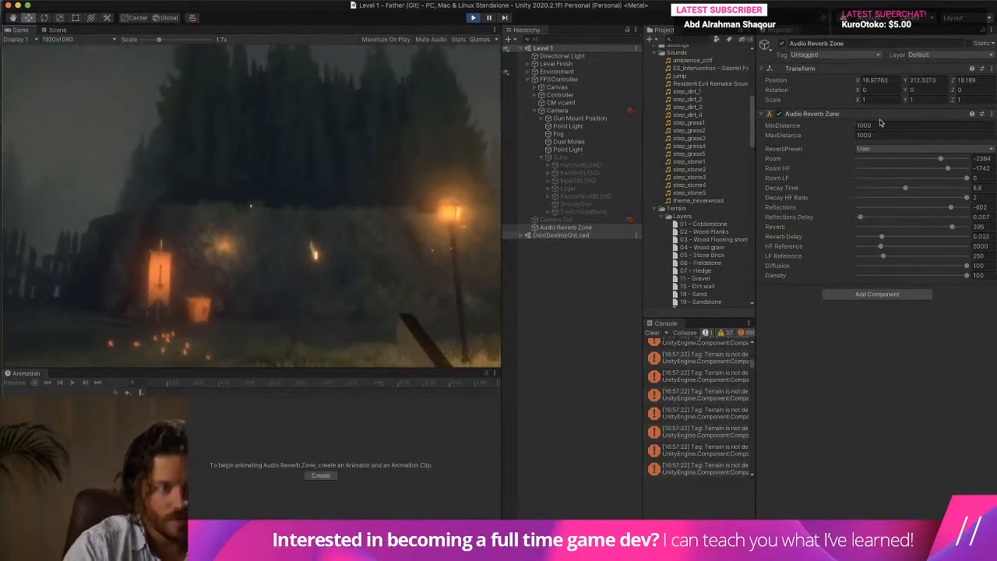
Copy the tuned Audio Reverb Zone component and stop the game.
{"action": "right_click", "coordinate": [887, 115]}
{"action": "left_click", "coordinate": [911, 159]}
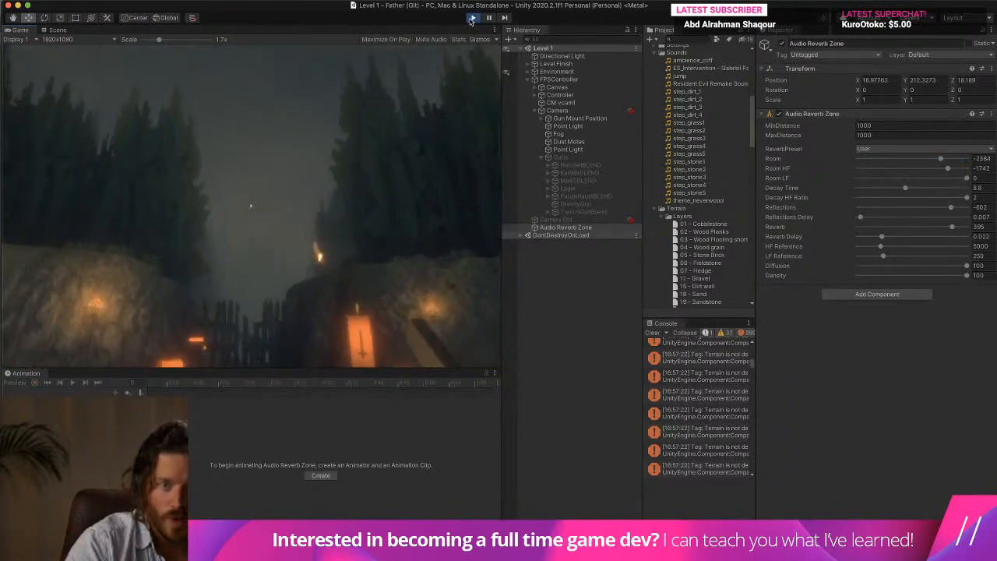
{"action": "left_click", "coordinate": [473, 17]}
{"action": "key", "text": "super+Tab"}
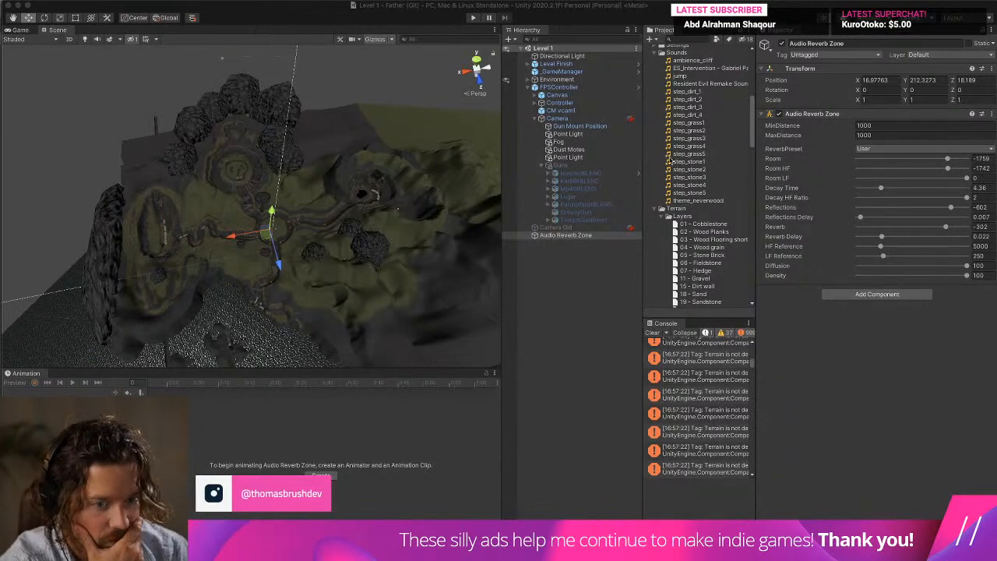
Clear the console, then activate TrenchGunBlend and its parent Guns object under the Camera.
{"action": "left_click", "coordinate": [652, 333]}
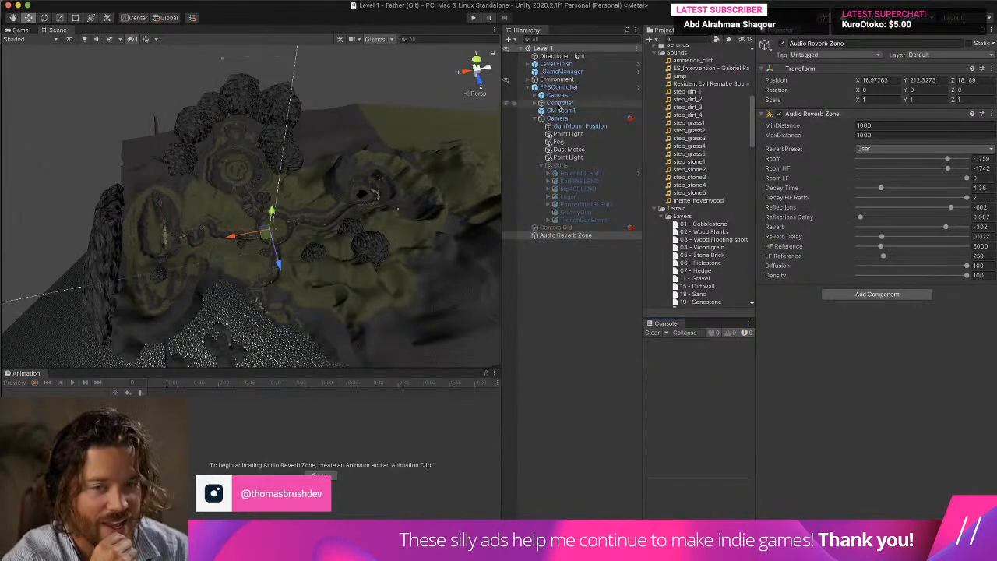
{"action": "left_click", "coordinate": [567, 157]}
{"action": "left_click", "coordinate": [584, 173]}
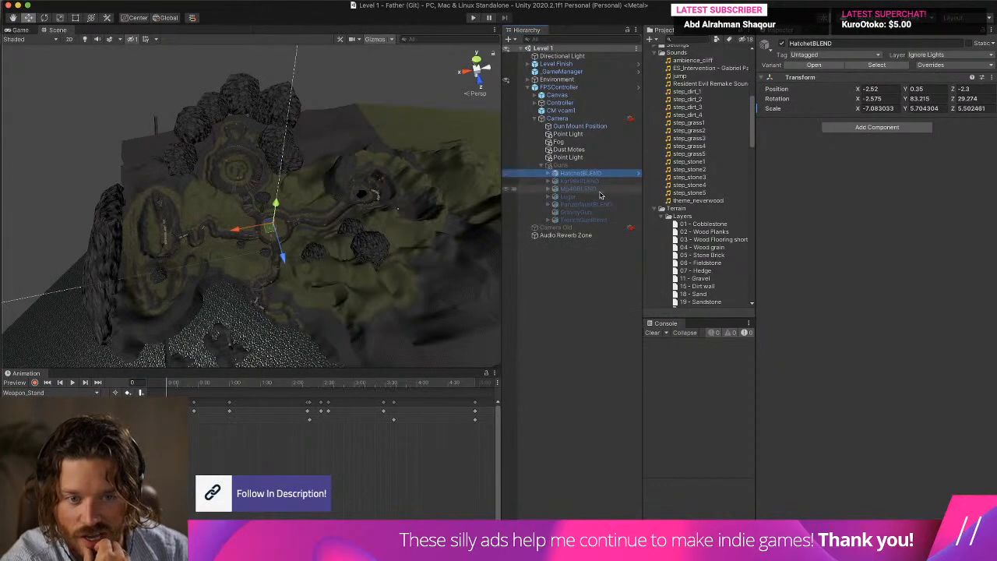
{"action": "left_click", "coordinate": [584, 219]}
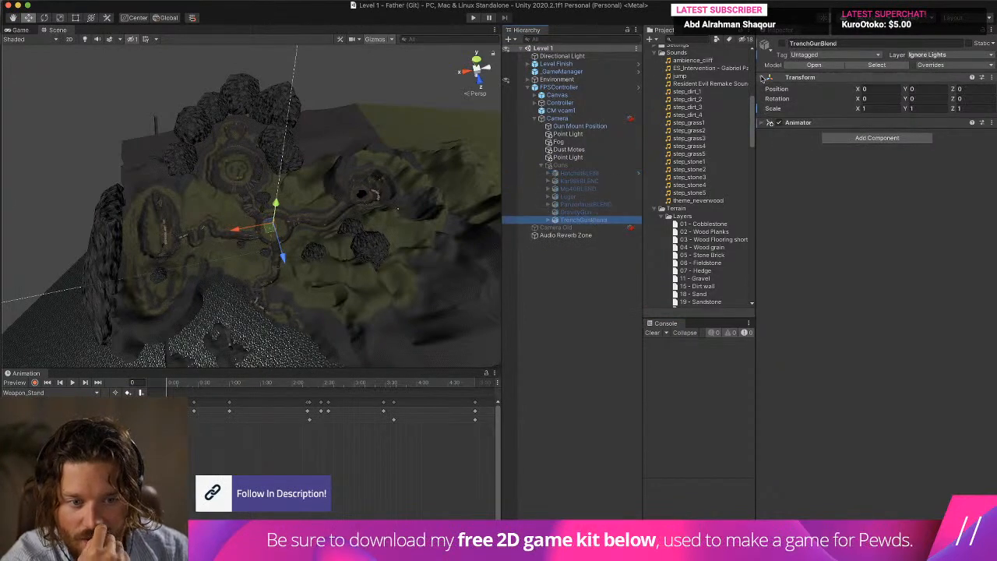
{"action": "left_click", "coordinate": [781, 45]}
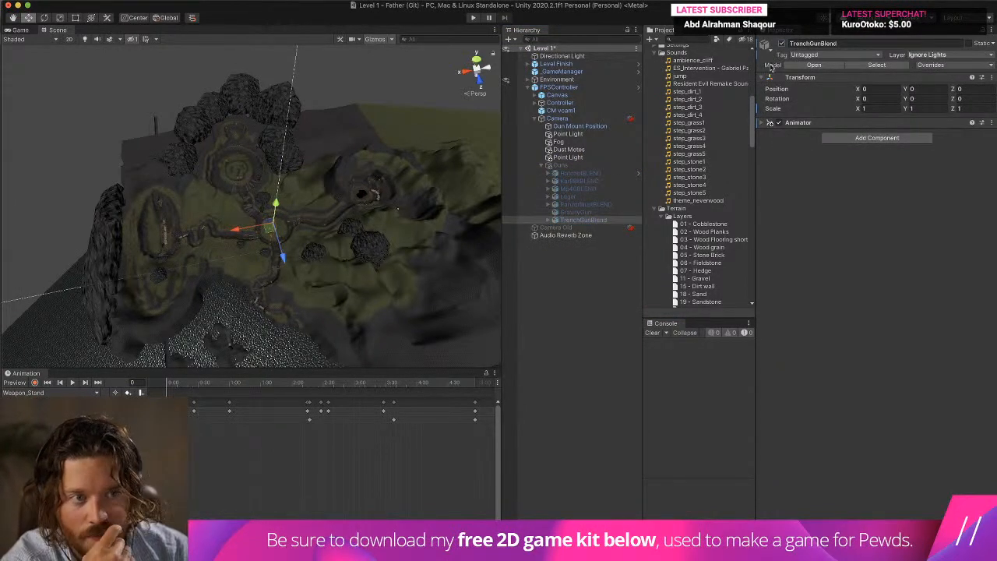
{"action": "left_click", "coordinate": [580, 165]}
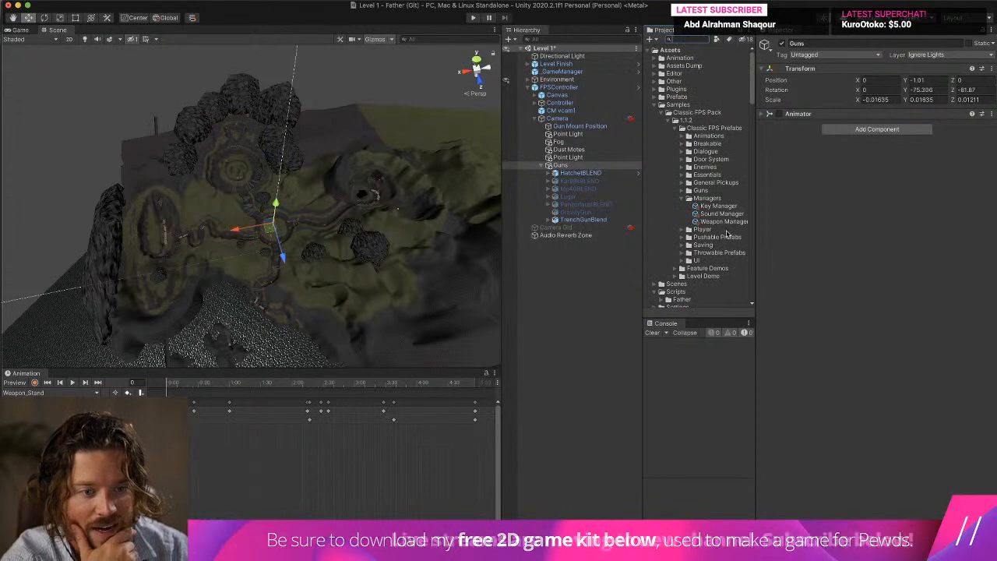
Set the Knife's Weapon Prefab to None in the Weapon Manager asset and briefly run the game to test it.
{"action": "left_click", "coordinate": [724, 221]}
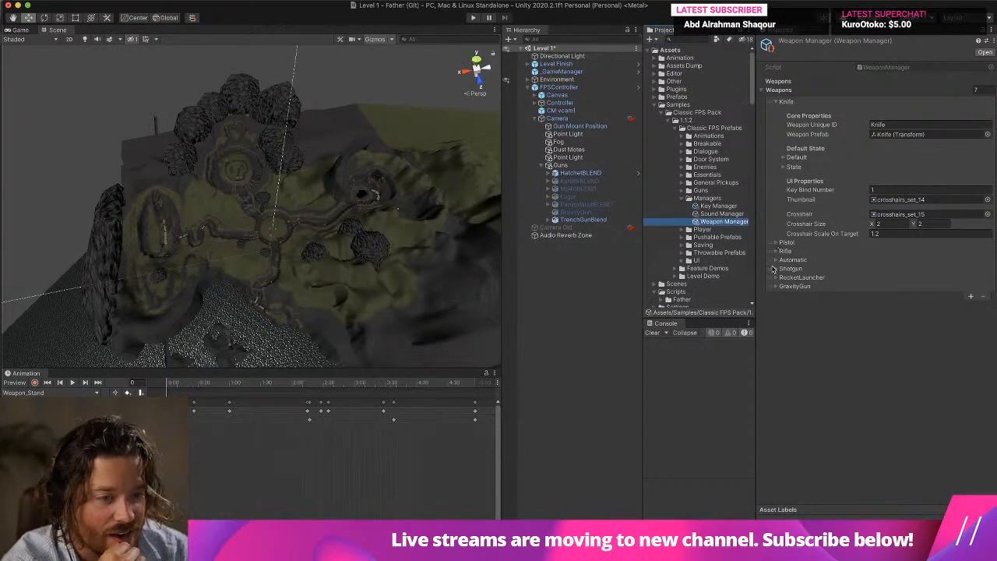
{"action": "left_click", "coordinate": [907, 134]}
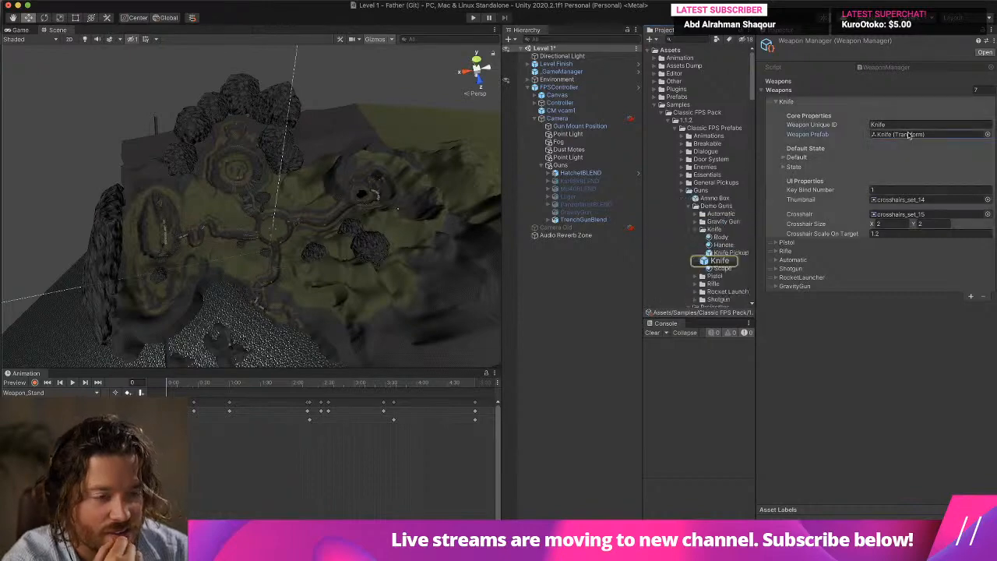
{"action": "left_click", "coordinate": [986, 134]}
{"action": "double_click", "coordinate": [864, 171]}
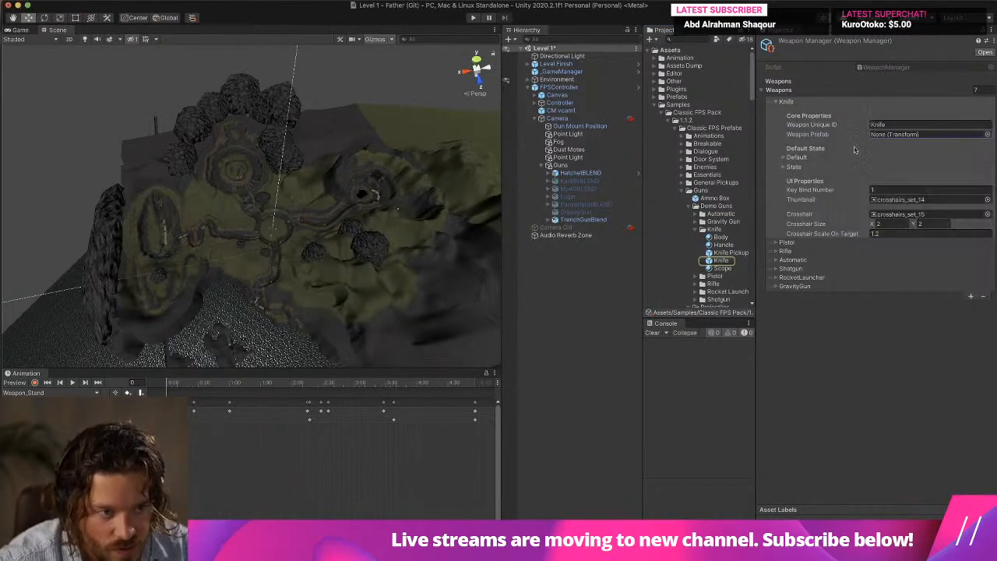
{"action": "left_click", "coordinate": [473, 17]}
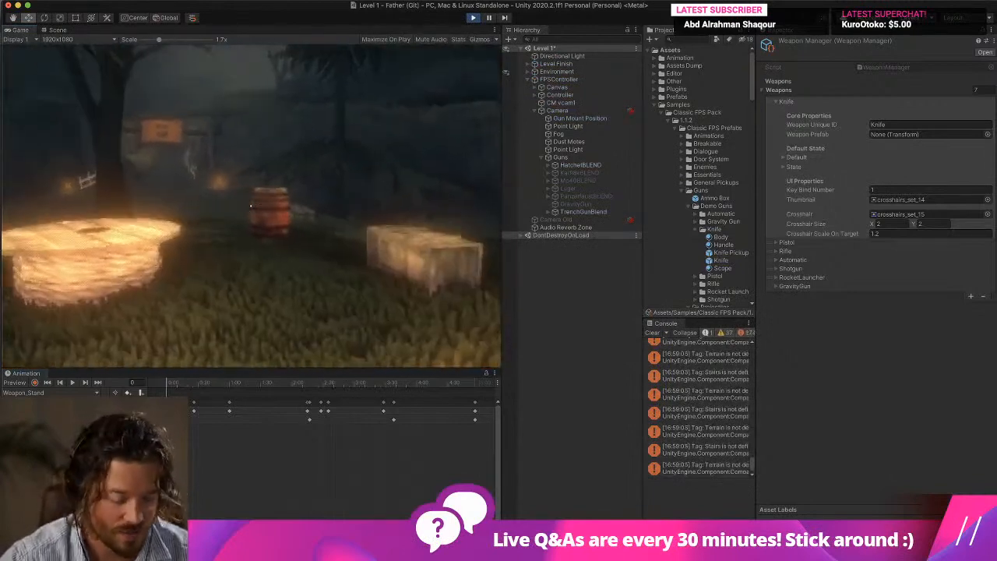
{"action": "key", "text": "super+p"}
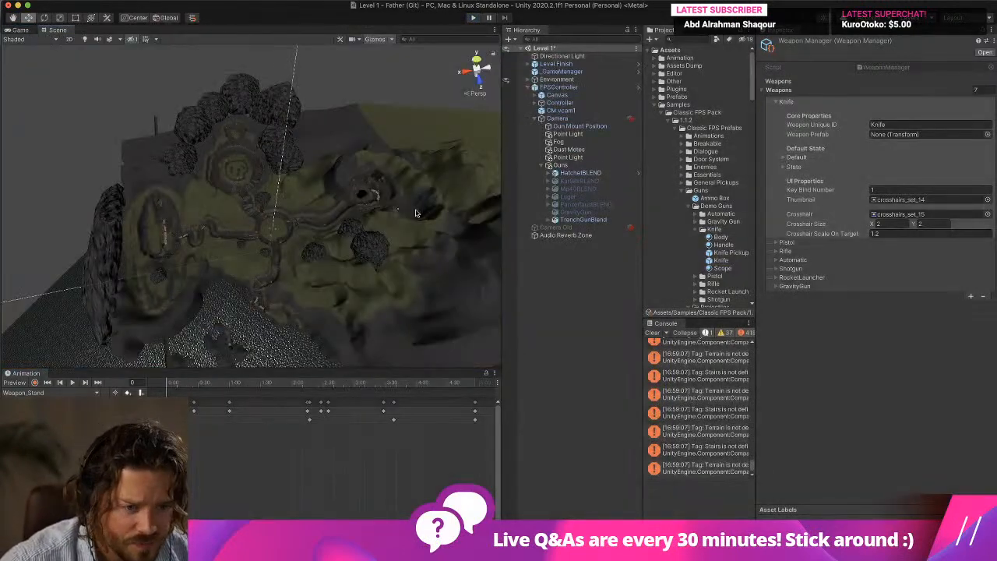
Frame the clearing with the tables in the scene and check the General Pickups folder for a weapon pickup.
{"action": "scroll", "coordinate": [286, 236], "scroll_direction": "up", "scroll_amount": 10}
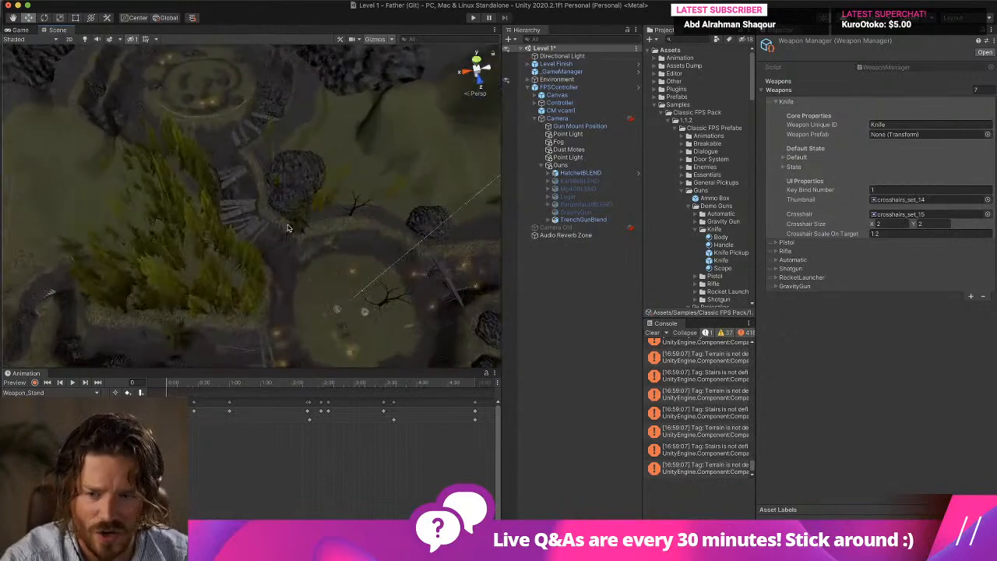
{"action": "scroll", "coordinate": [261, 200], "scroll_direction": "up", "scroll_amount": 10}
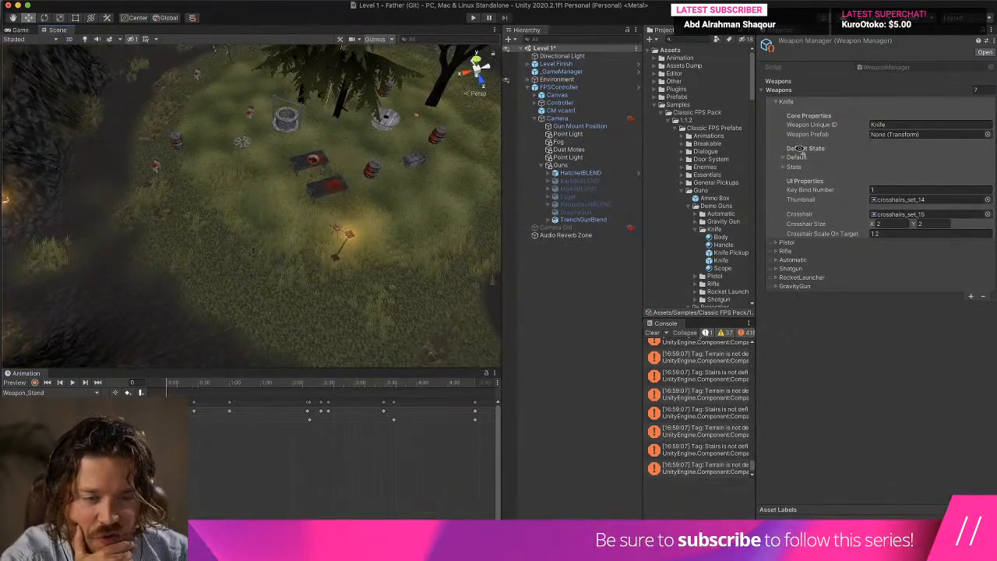
{"action": "left_click", "coordinate": [680, 190]}
{"action": "left_click", "coordinate": [681, 182]}
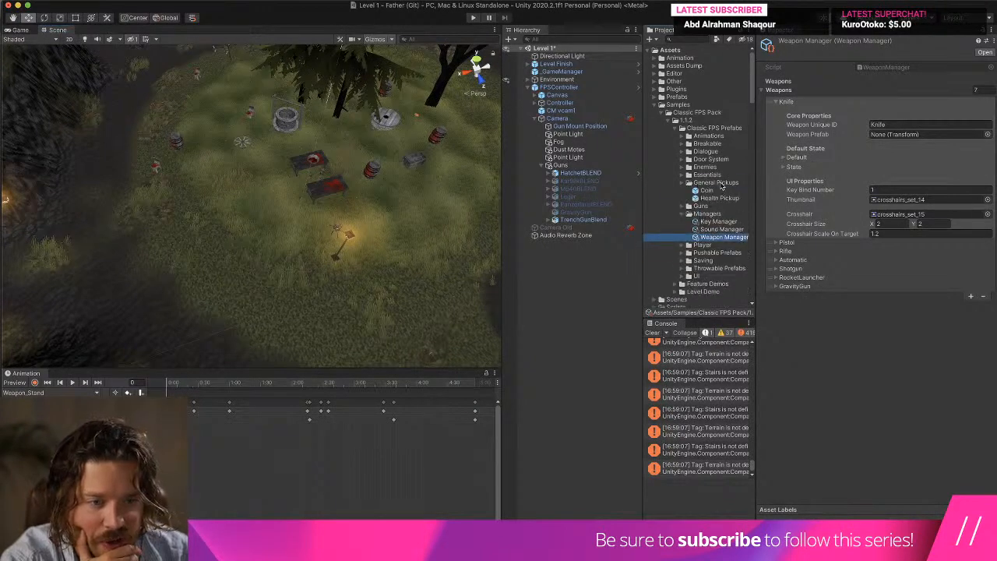
{"action": "left_click", "coordinate": [717, 183]}
{"action": "left_click", "coordinate": [682, 182]}
{"action": "left_click", "coordinate": [682, 197]}
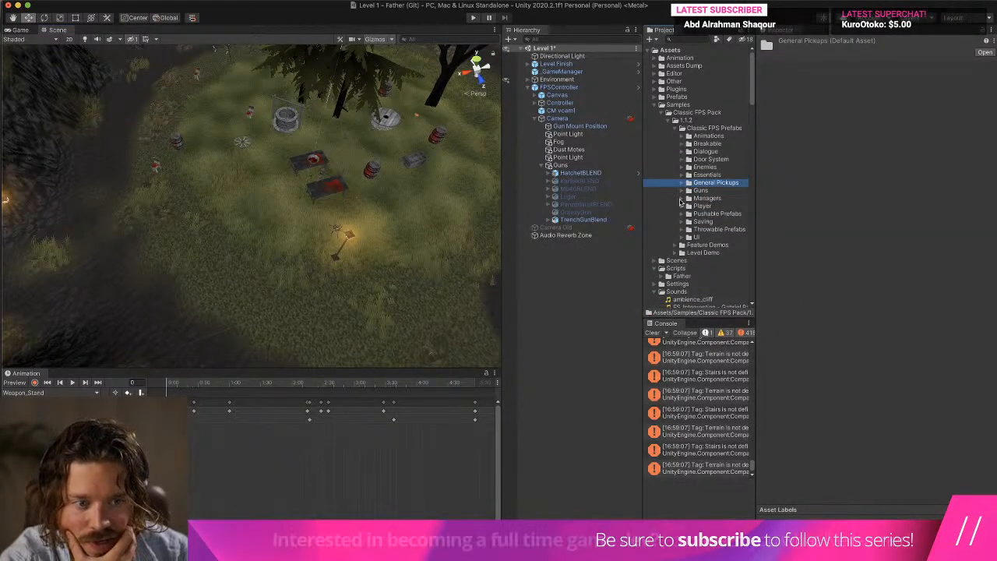
Clear the console and place the Shotgun Pickup prefab from the Demo Guns folder on the grass in the clearing.
{"action": "left_click", "coordinate": [681, 190]}
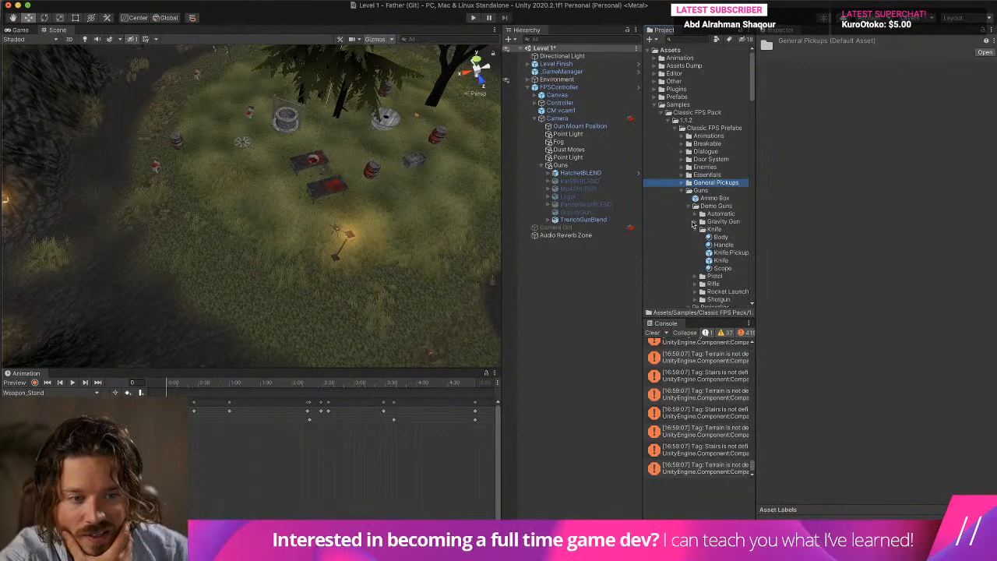
{"action": "left_click", "coordinate": [651, 333]}
{"action": "left_click_drag", "start_coordinate": [755, 245], "coordinate": [862, 247]}
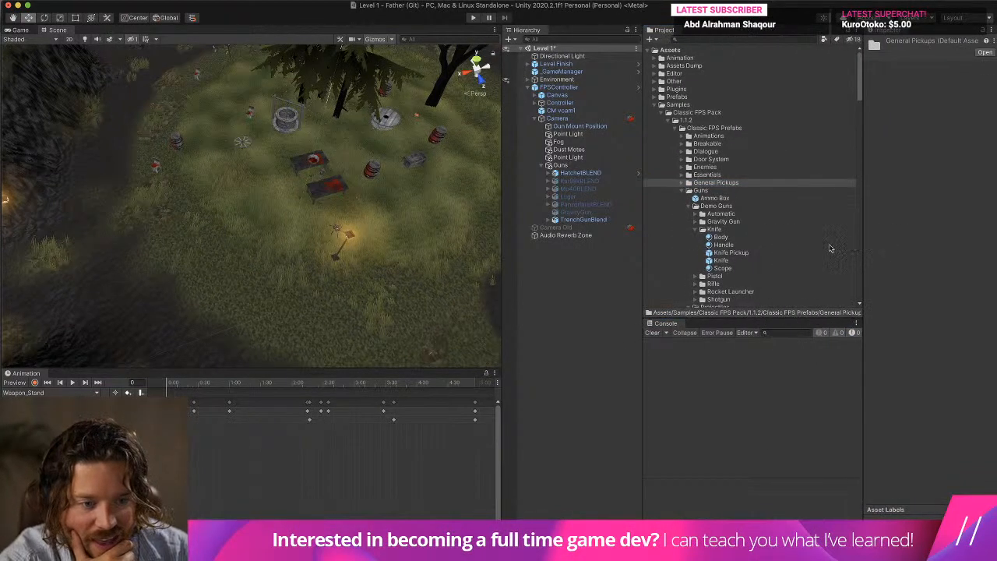
{"action": "left_click", "coordinate": [697, 229]}
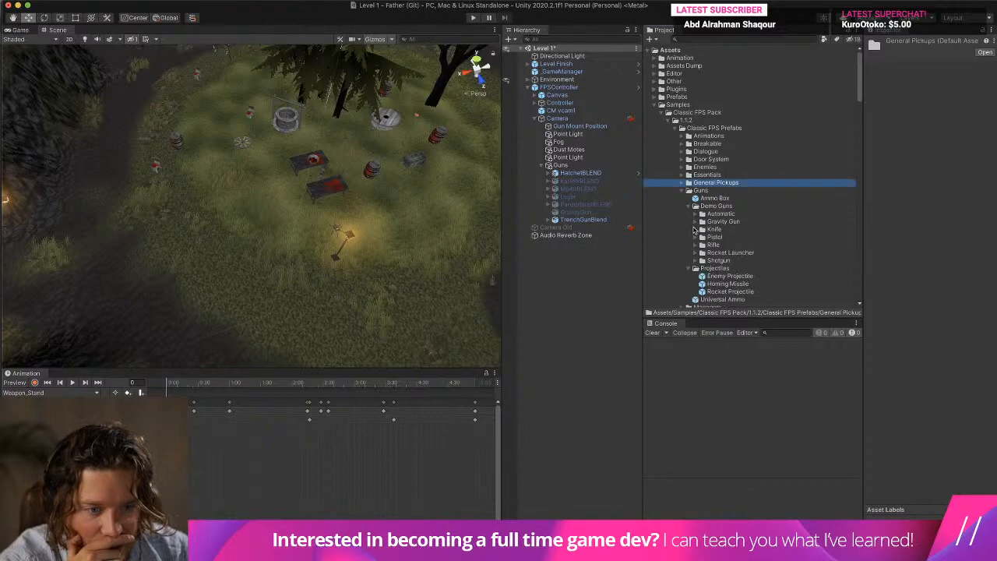
{"action": "left_click", "coordinate": [694, 260]}
{"action": "left_click_drag", "start_coordinate": [730, 291], "coordinate": [218, 178]}
Run the game and walk through the clearing to collect the shotgun.
{"action": "left_click", "coordinate": [472, 18]}
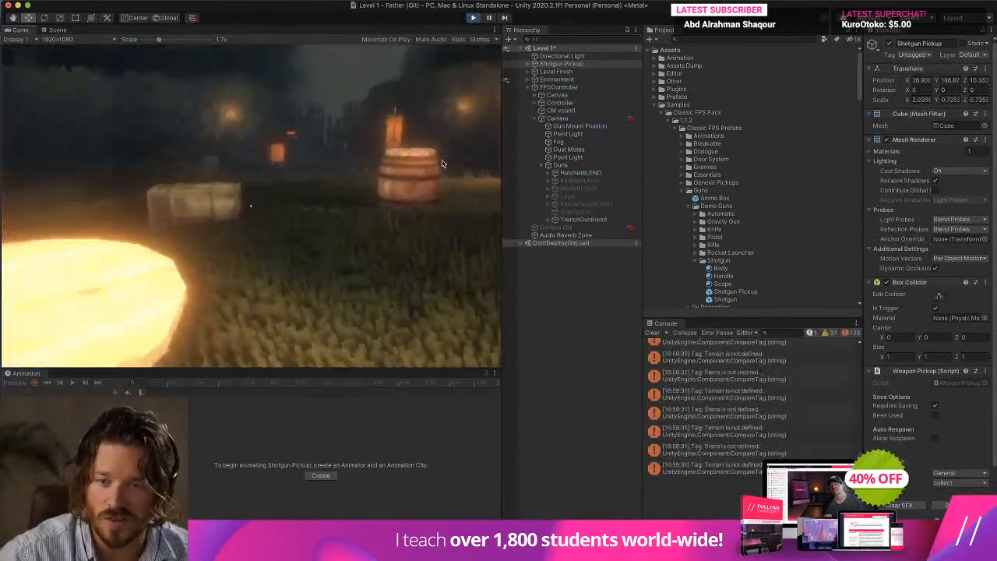
{"action": "key", "text": "w"}
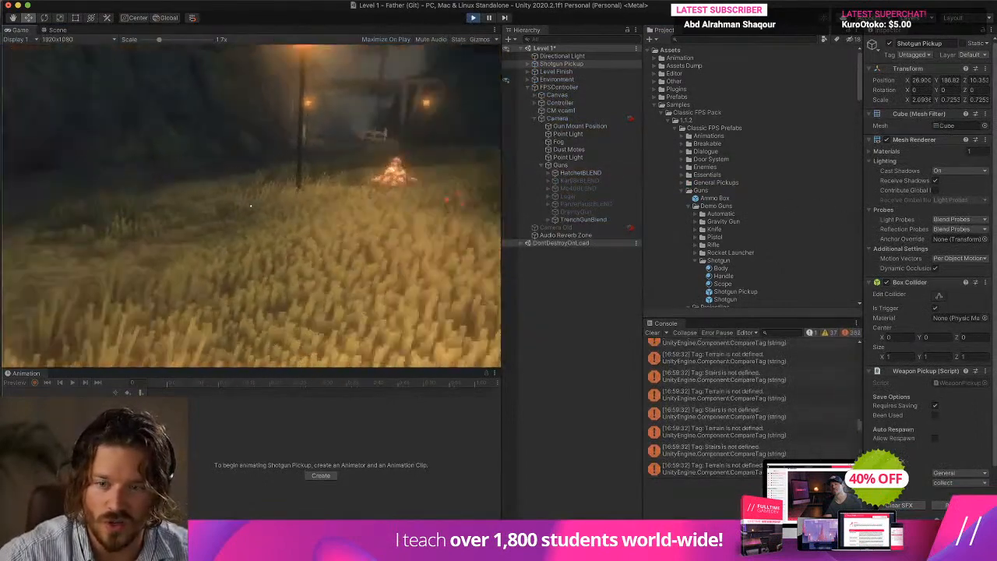
{"action": "key", "text": "w"}
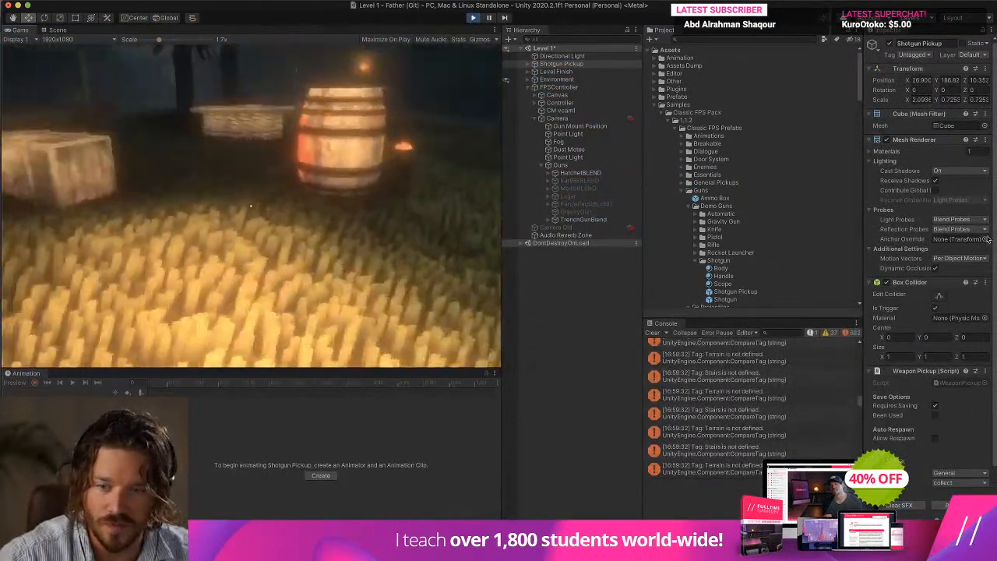
{"action": "key", "text": "Escape"}
{"action": "left_click", "coordinate": [362, 201]}
{"action": "key", "text": "w"}
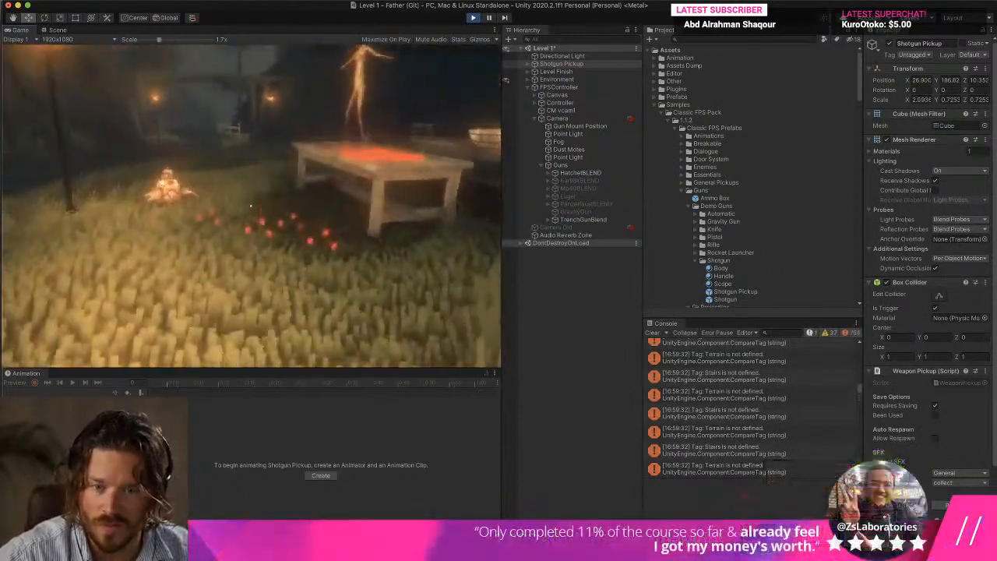
{"action": "key", "text": "w"}
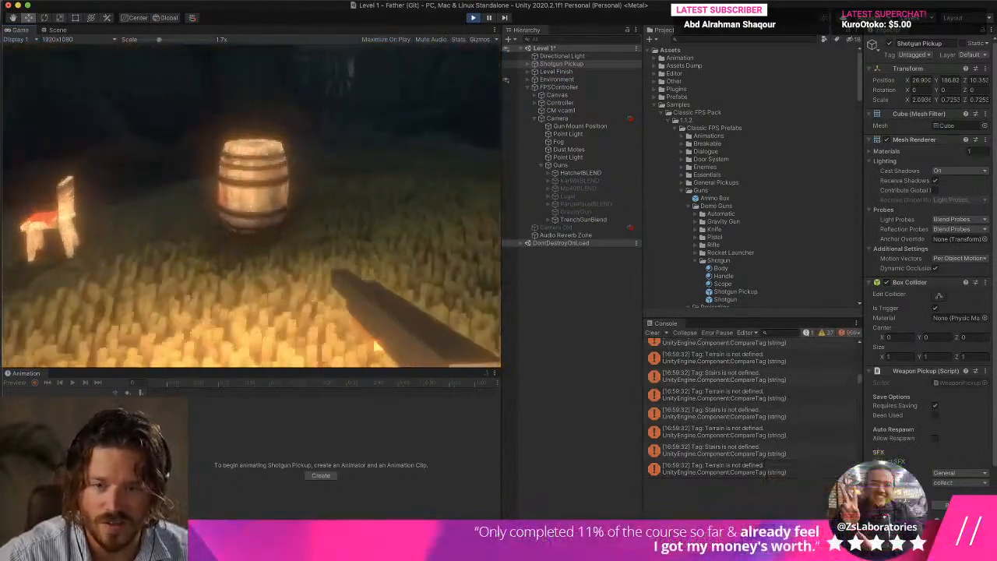
Walk around the clearing holding the shotgun, then scale the Game view down to 1x.
{"action": "key", "text": "w"}
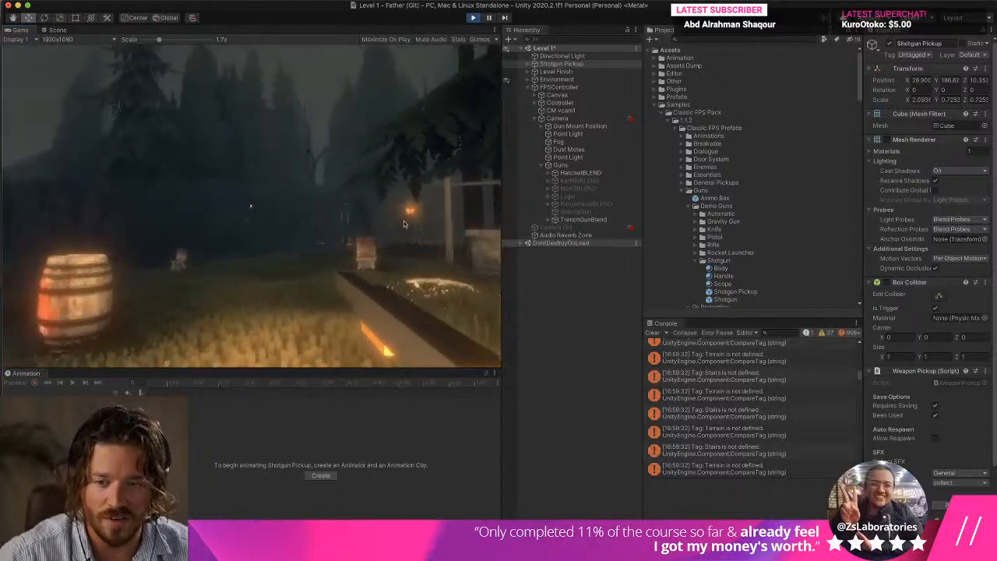
{"action": "key", "text": "w"}
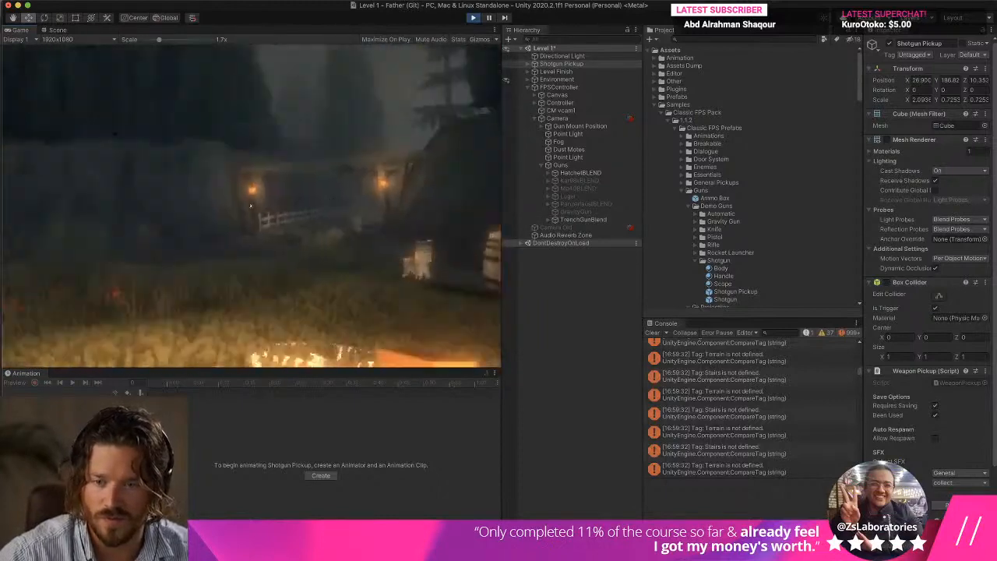
{"action": "key", "text": "w"}
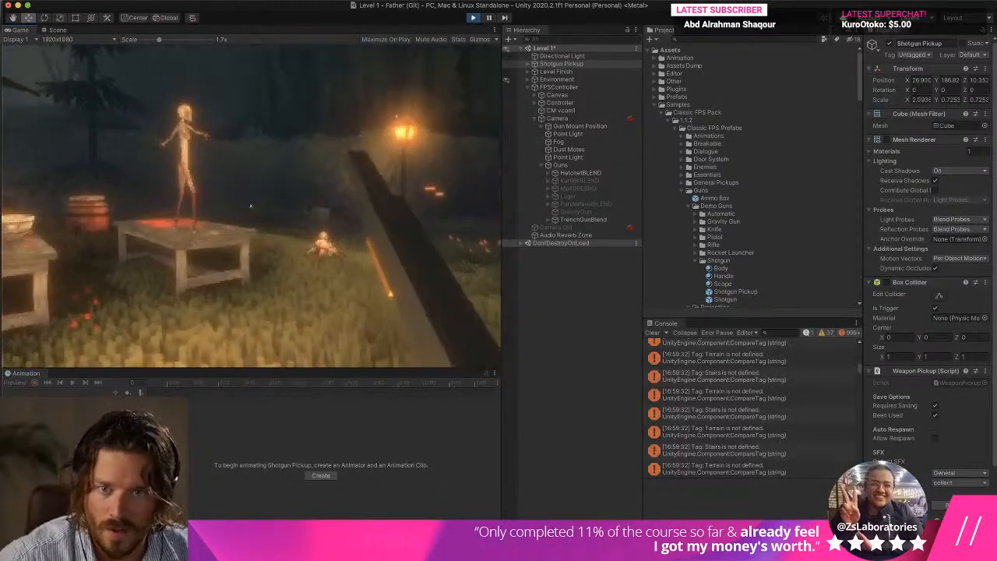
{"action": "key", "text": "Escape"}
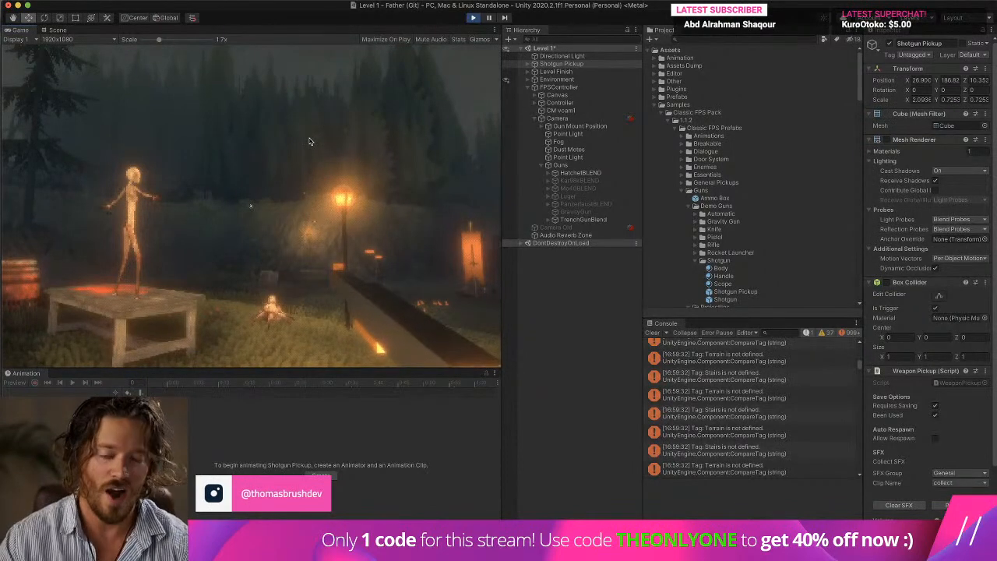
{"action": "scroll", "coordinate": [358, 218], "scroll_direction": "down", "scroll_amount": 3}
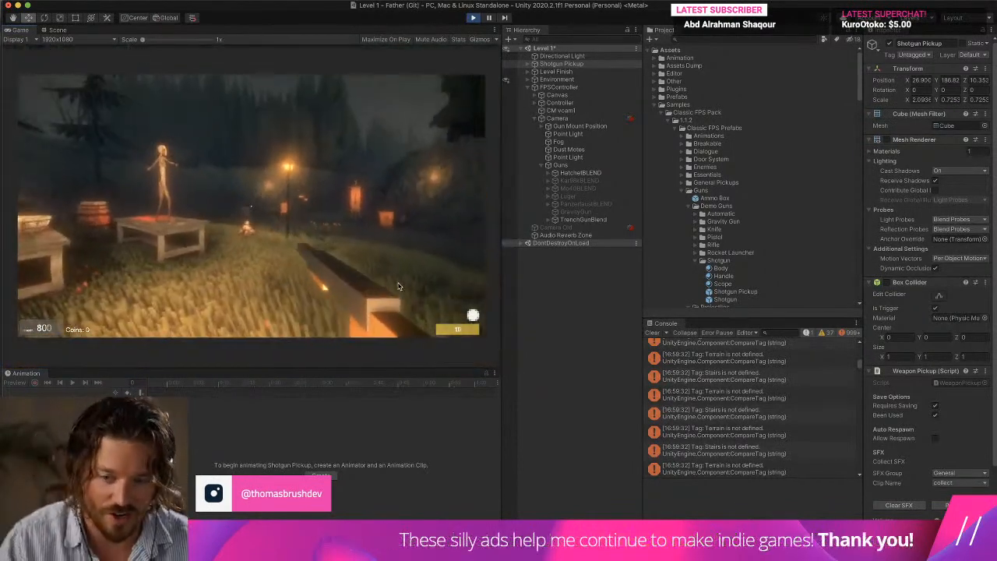
Stop the running game and clear the console.
{"action": "key", "text": "super+p"}
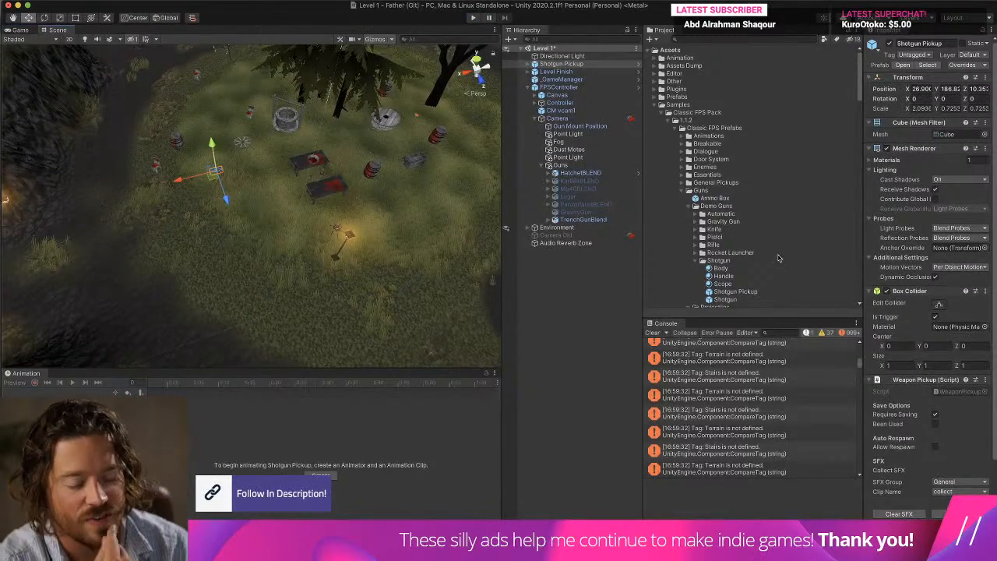
{"action": "left_click", "coordinate": [653, 332]}
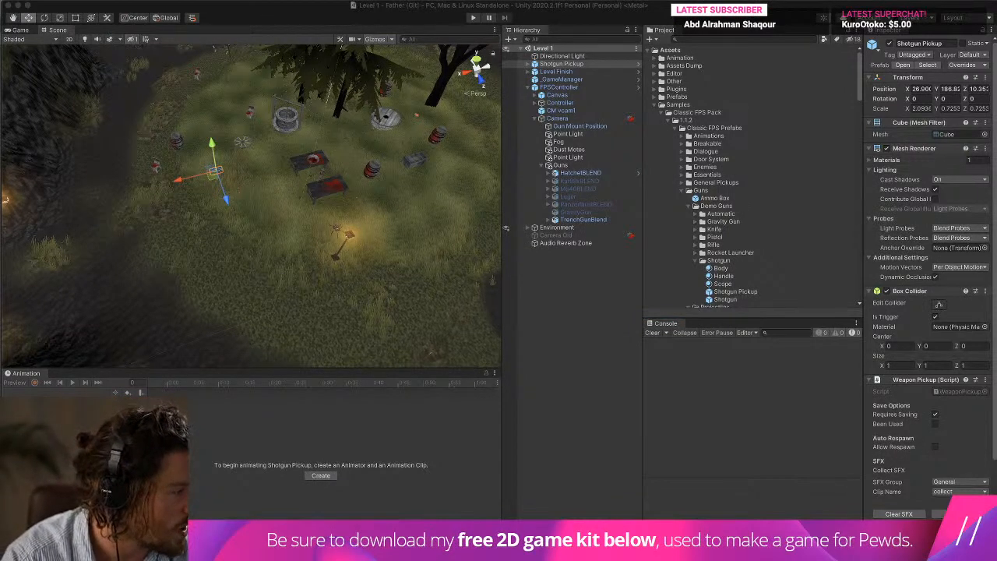
Inspect the Shotgun entry of the Weapon Manager asset in the Managers folder, including its Default and State values.
{"action": "scroll", "coordinate": [730, 109], "scroll_direction": "down", "scroll_amount": 8}
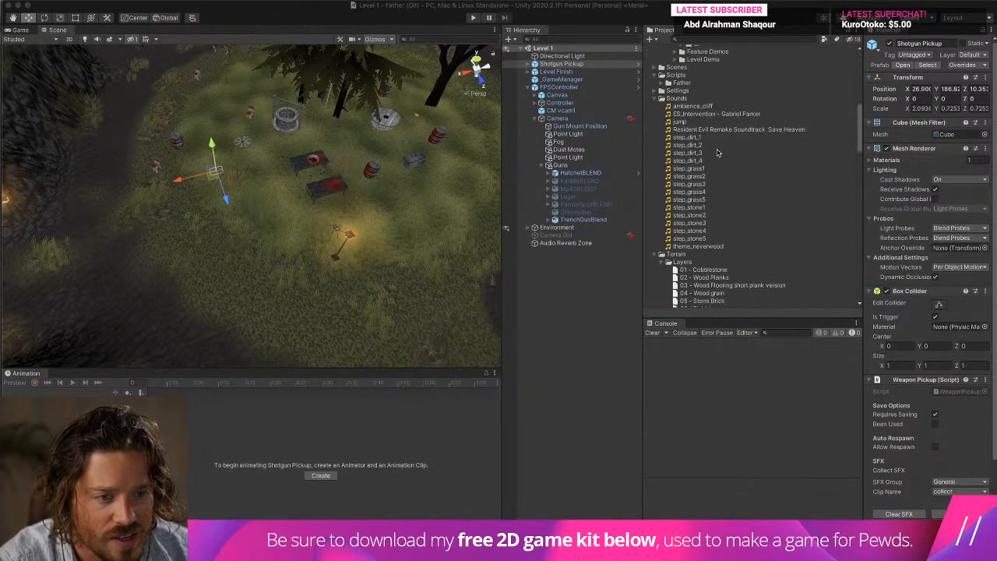
{"action": "scroll", "coordinate": [717, 152], "scroll_direction": "up", "scroll_amount": 3}
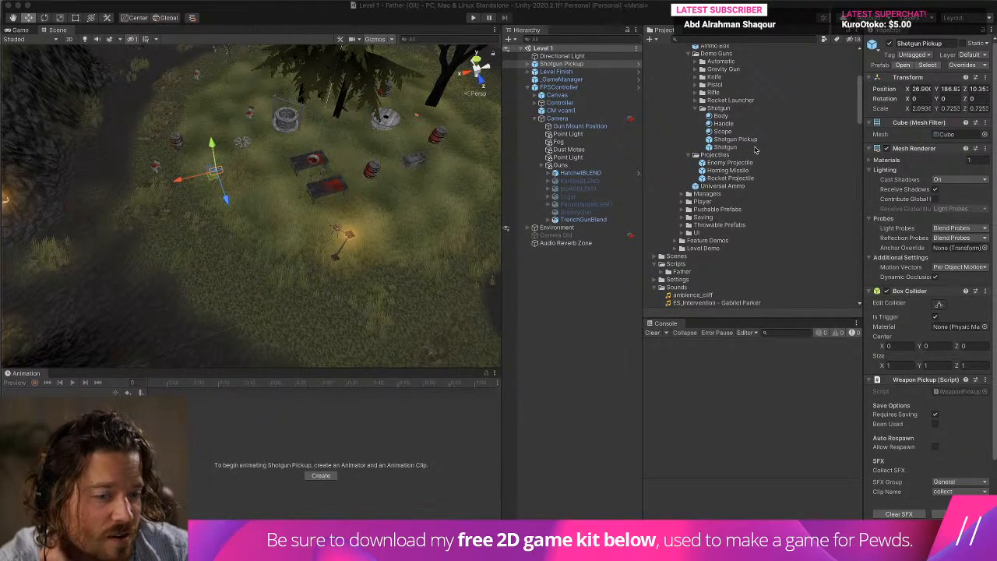
{"action": "scroll", "coordinate": [753, 150], "scroll_direction": "down", "scroll_amount": 10}
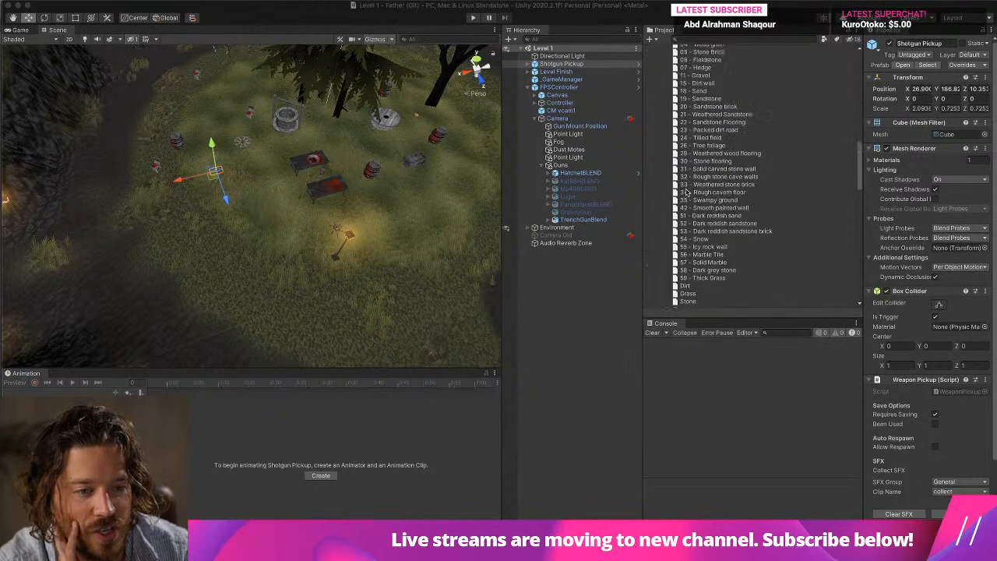
{"action": "scroll", "coordinate": [686, 193], "scroll_direction": "up", "scroll_amount": 10}
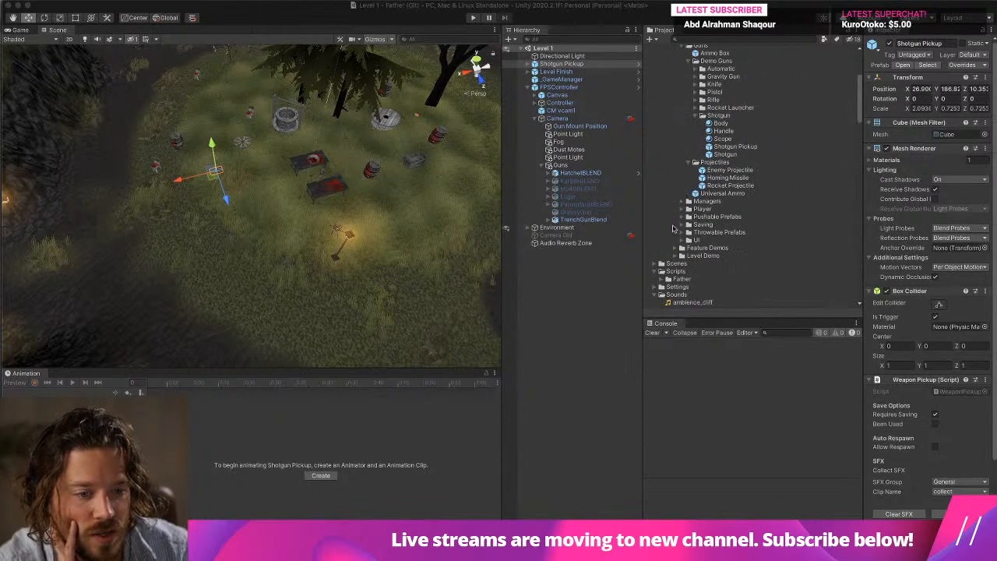
{"action": "left_click", "coordinate": [681, 203]}
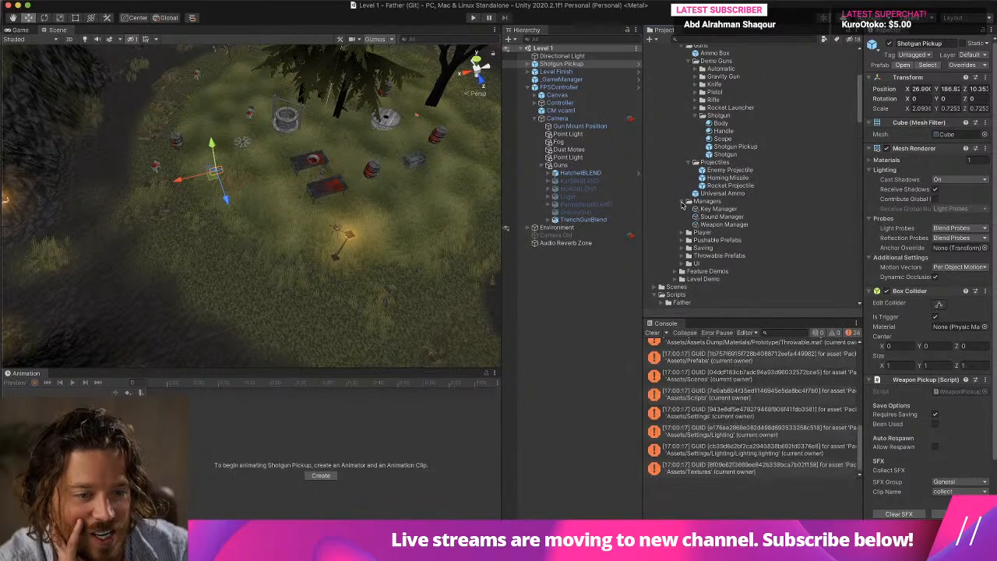
{"action": "left_click", "coordinate": [723, 224]}
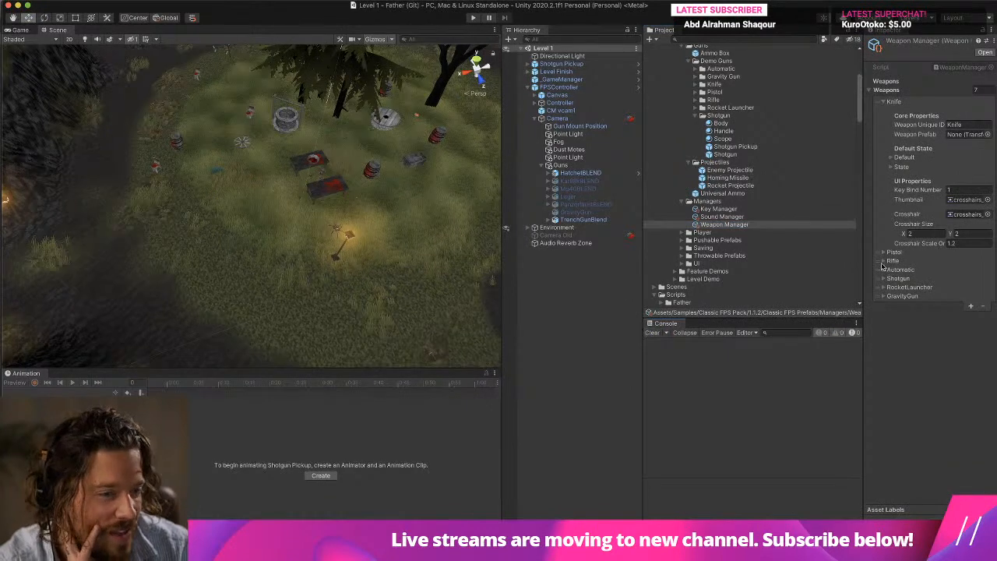
{"action": "left_click_drag", "start_coordinate": [864, 206], "coordinate": [755, 212]}
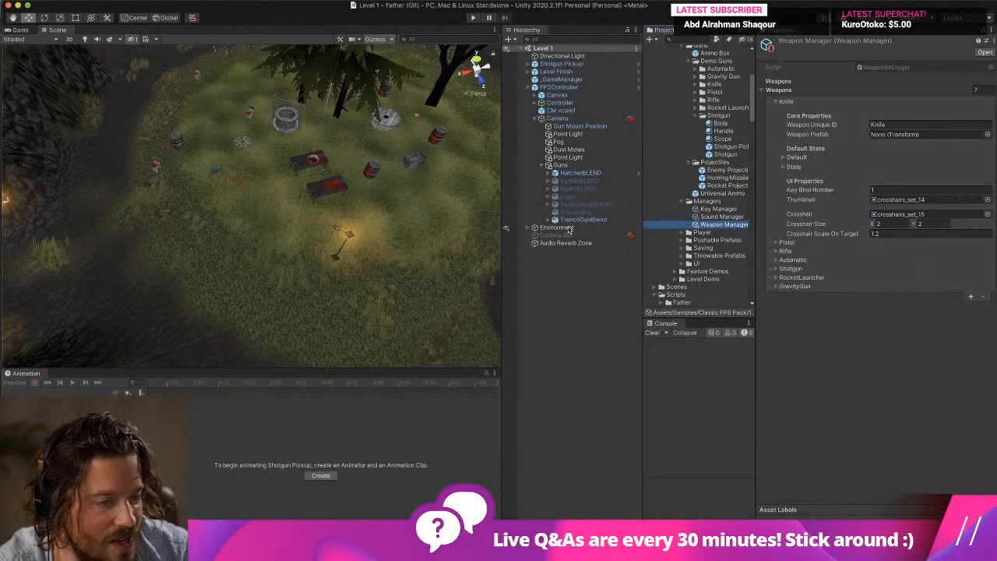
{"action": "left_click", "coordinate": [775, 269]}
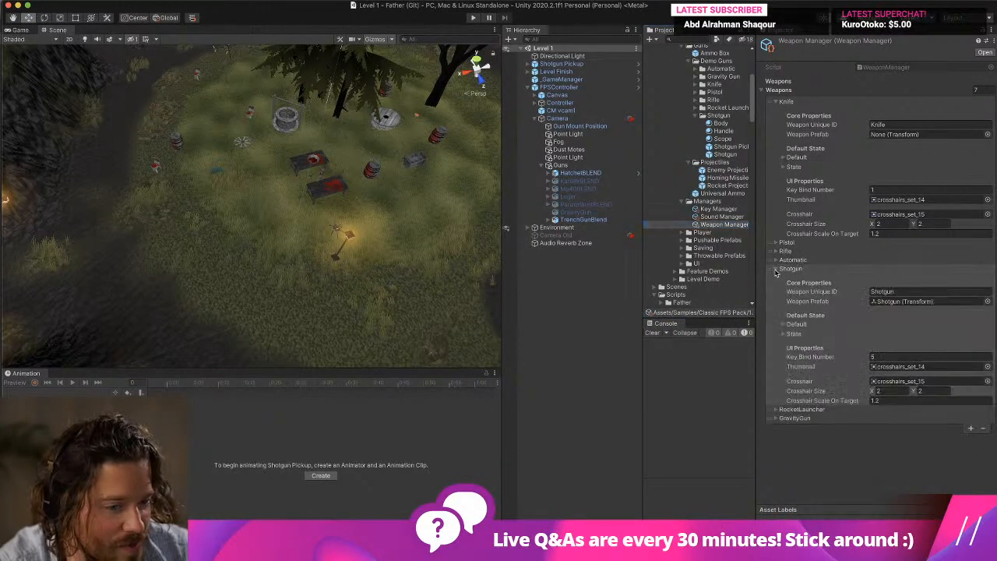
{"action": "left_click", "coordinate": [782, 334]}
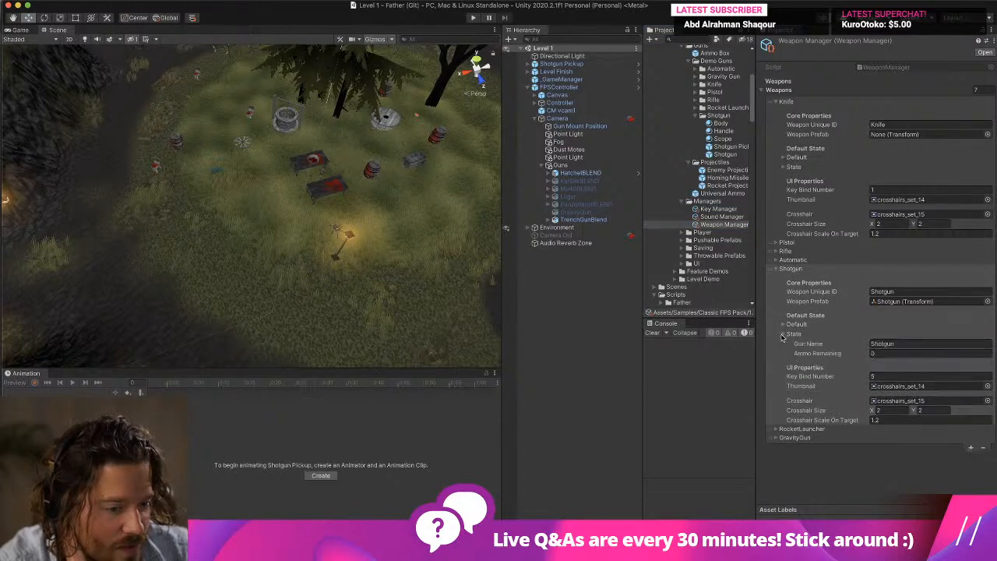
{"action": "left_click", "coordinate": [783, 324]}
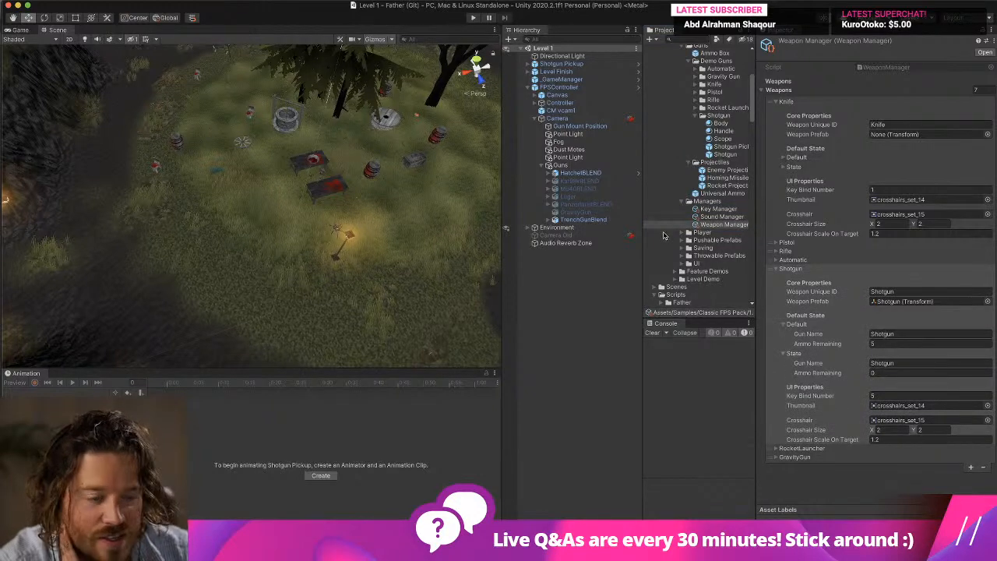
Enlarge the inspector area and examine the shooting, scatter and SFX settings of the Shotgun prefab.
{"action": "left_click_drag", "start_coordinate": [502, 167], "coordinate": [262, 174]}
{"action": "left_click_drag", "start_coordinate": [641, 143], "coordinate": [502, 148]}
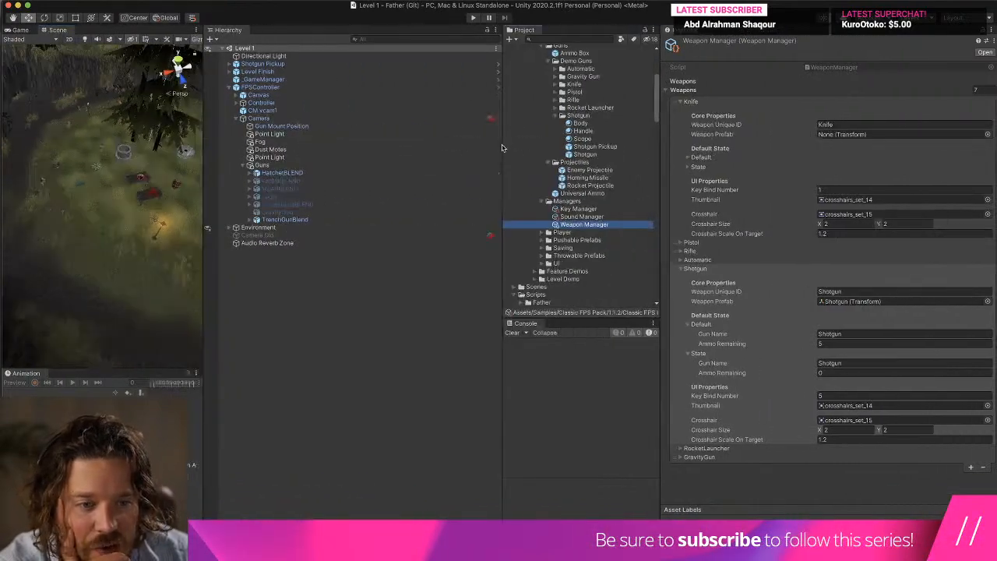
{"action": "left_click", "coordinate": [602, 154]}
{"action": "scroll", "coordinate": [860, 263], "scroll_direction": "down", "scroll_amount": 10}
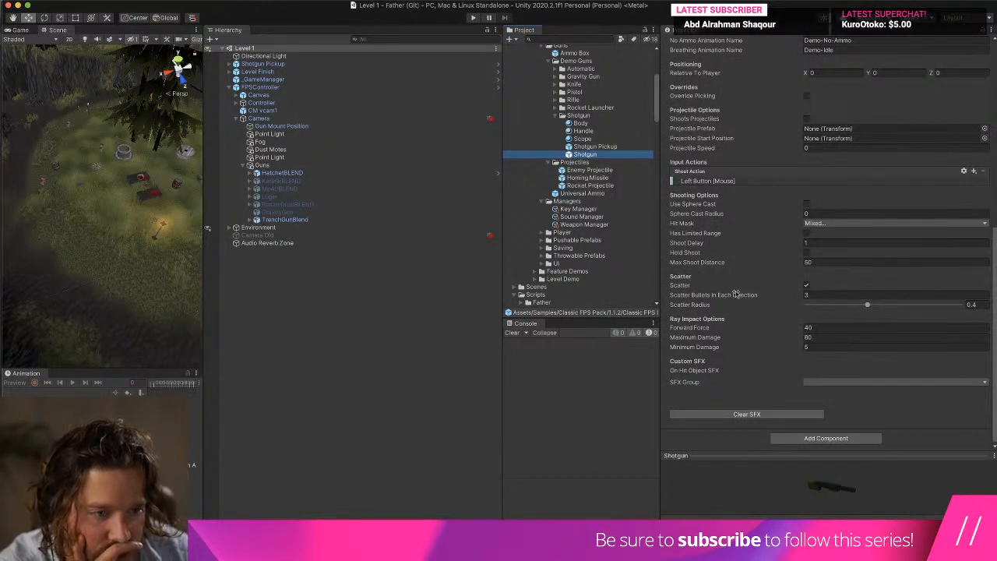
{"action": "scroll", "coordinate": [737, 294], "scroll_direction": "up", "scroll_amount": 1}
Inspect the Gun group in the Sound Manager asset and locate its shoot clip in the project.
{"action": "left_click", "coordinate": [585, 217]}
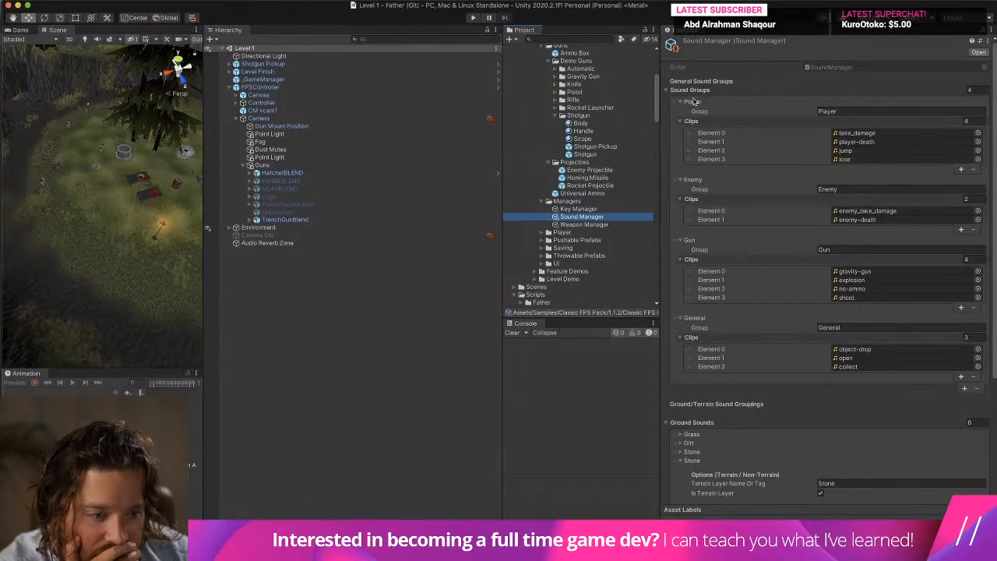
{"action": "left_click", "coordinate": [856, 297]}
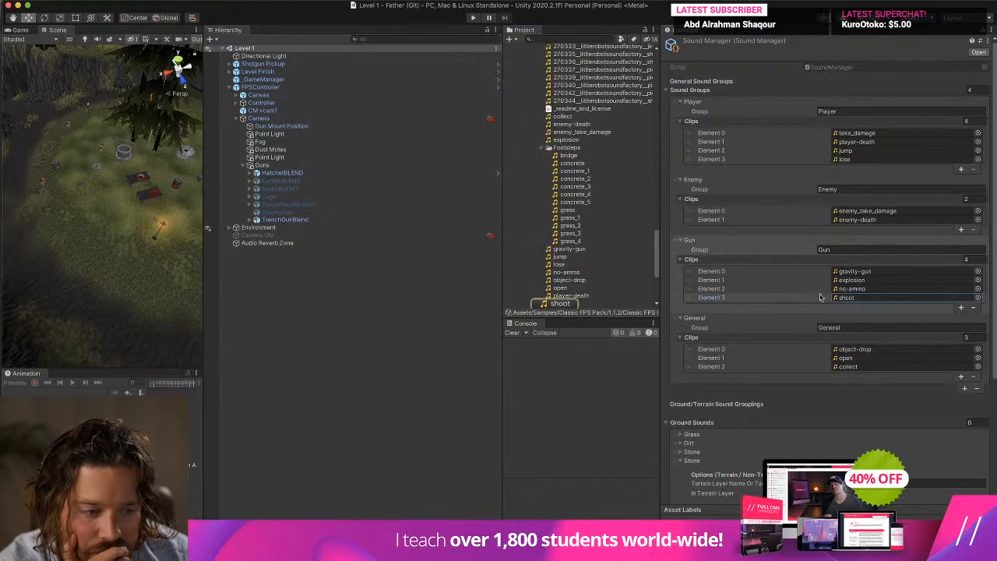
{"action": "left_click", "coordinate": [567, 303]}
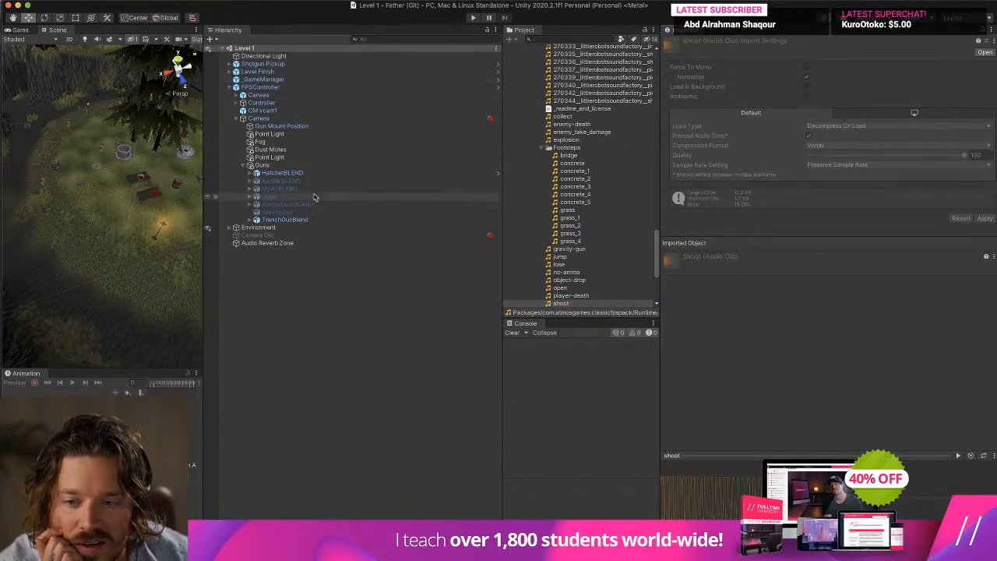
Deactivate the TrenchGunBlend object in the Guns group.
{"action": "left_click", "coordinate": [312, 220]}
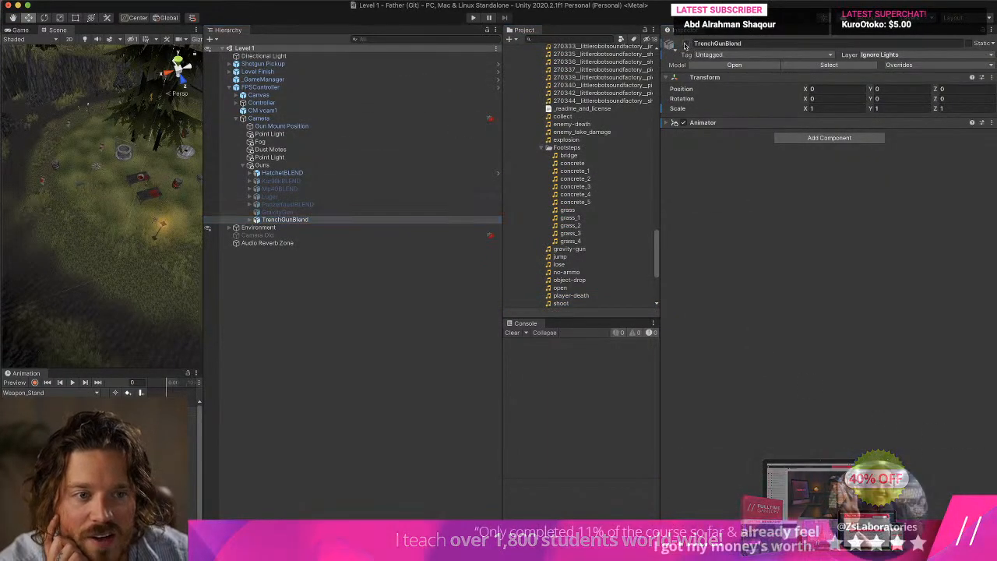
{"action": "scroll", "coordinate": [575, 93], "scroll_direction": "up", "scroll_amount": 2}
Examine the components of the Guns group, HatchetBLEND, Camera and Gun Mount Position to find where weapon sounds are handled.
{"action": "left_click", "coordinate": [323, 81]}
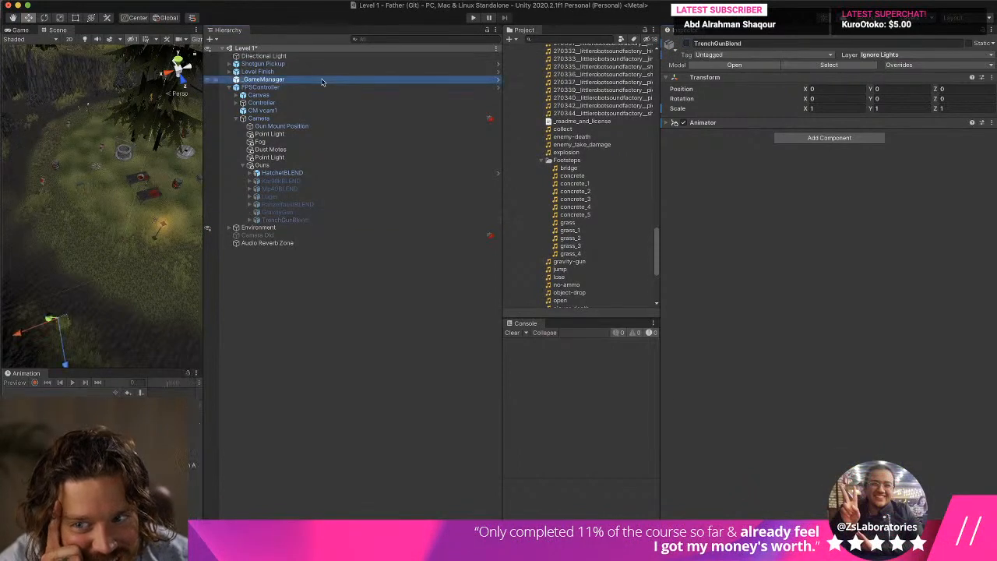
{"action": "left_click", "coordinate": [328, 89]}
{"action": "left_click", "coordinate": [319, 134]}
{"action": "left_click", "coordinate": [310, 165]}
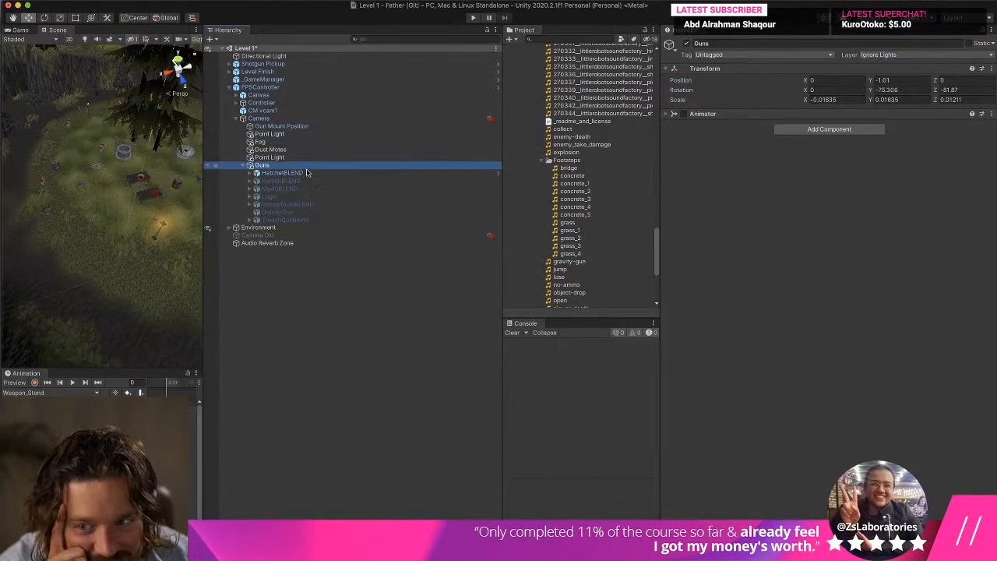
{"action": "left_click", "coordinate": [307, 172]}
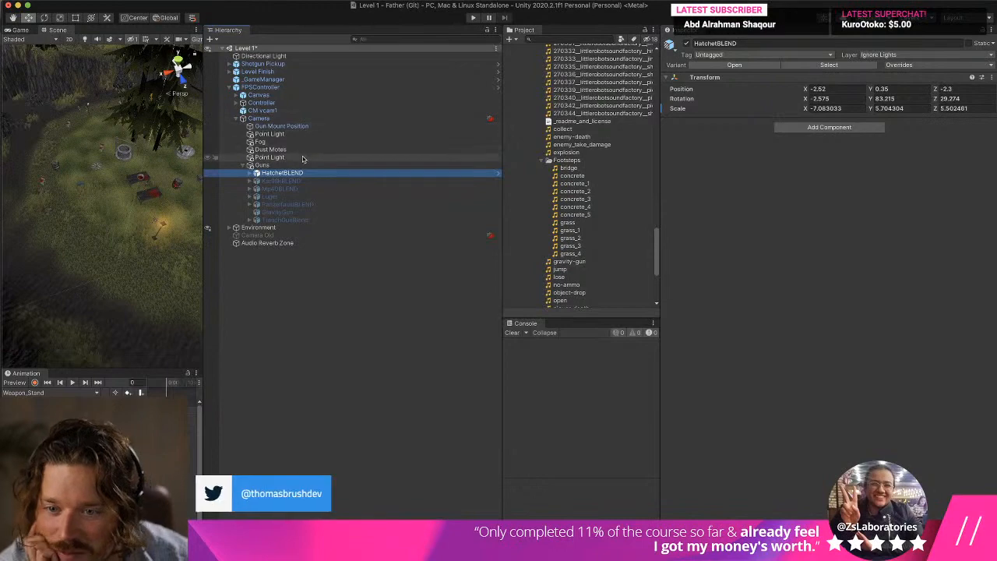
{"action": "left_click", "coordinate": [303, 157]}
{"action": "left_click", "coordinate": [303, 165]}
{"action": "left_click", "coordinate": [302, 172]}
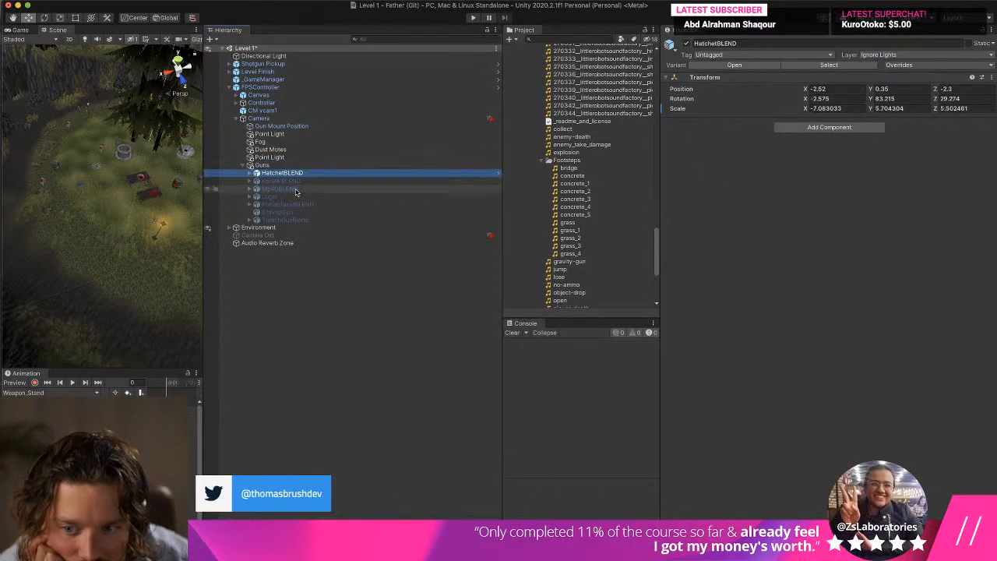
{"action": "left_click", "coordinate": [283, 165]}
{"action": "left_click", "coordinate": [276, 126]}
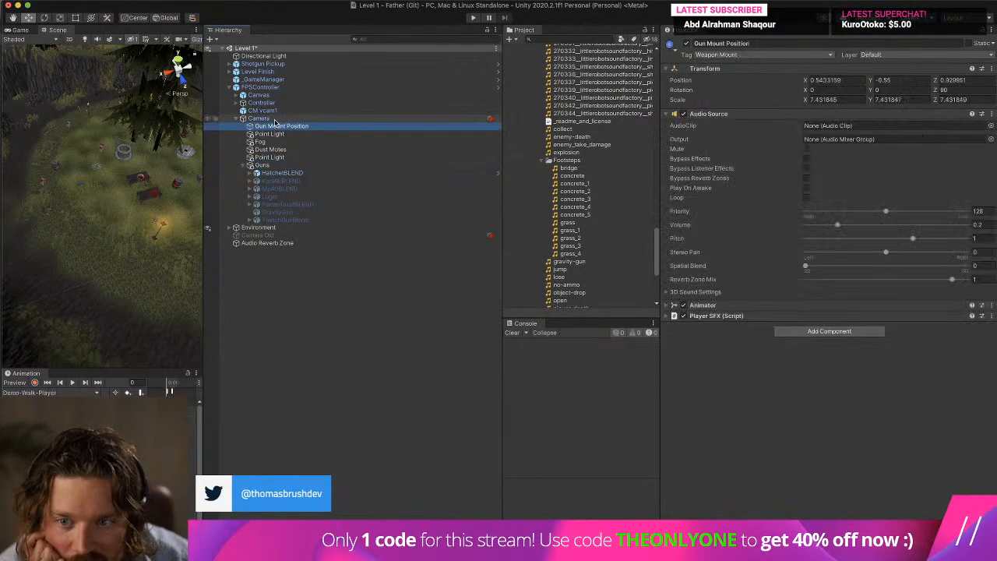
{"action": "left_click", "coordinate": [273, 118]}
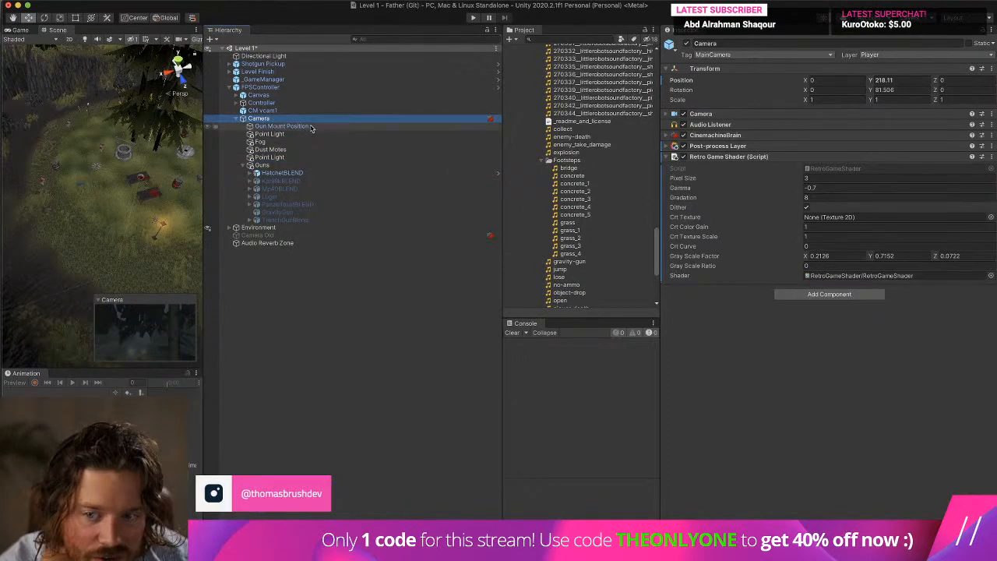
{"action": "left_click", "coordinate": [310, 127]}
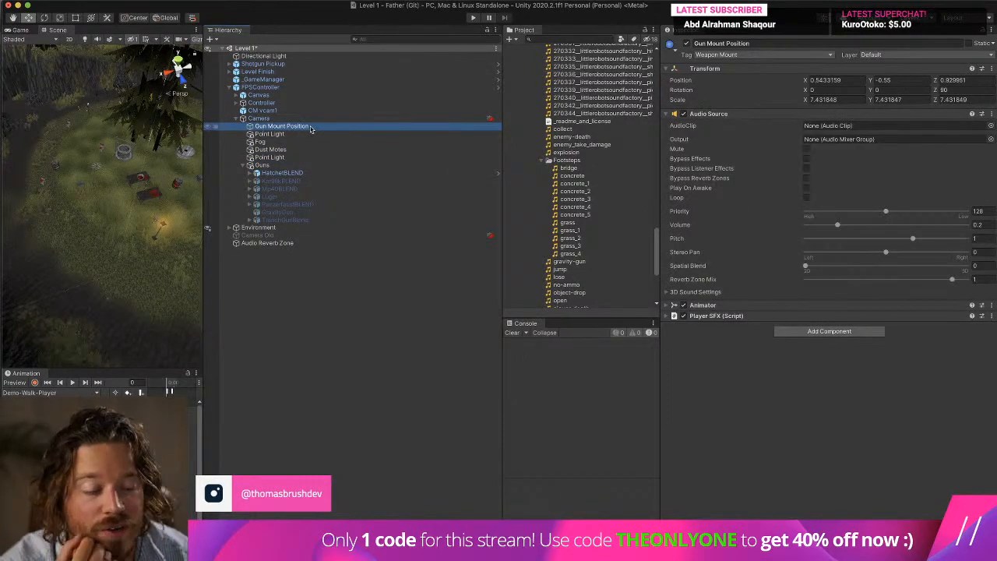
{"action": "left_click", "coordinate": [287, 157]}
{"action": "key", "text": "ctrl+Up"}
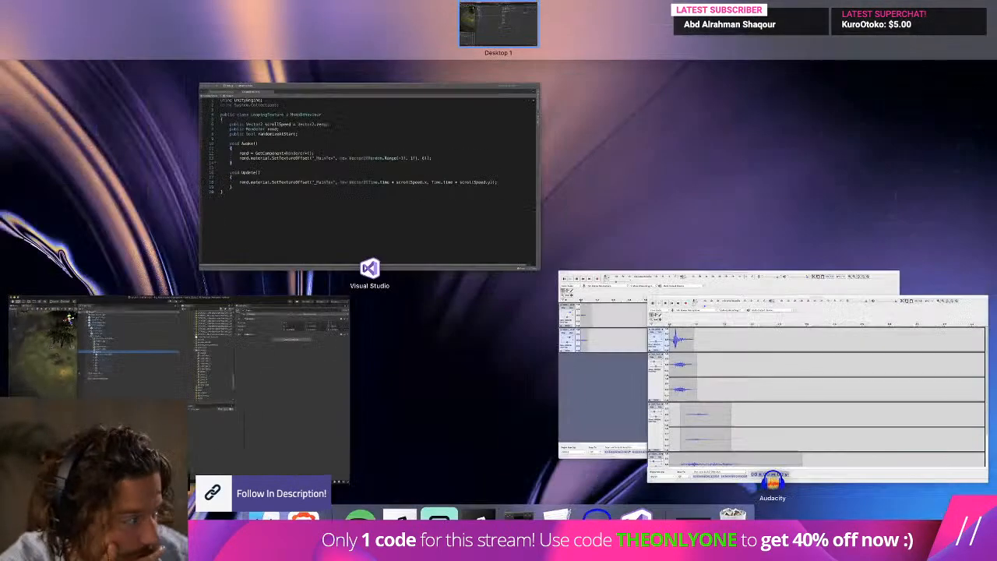
{"action": "key", "text": "ctrl+Up"}
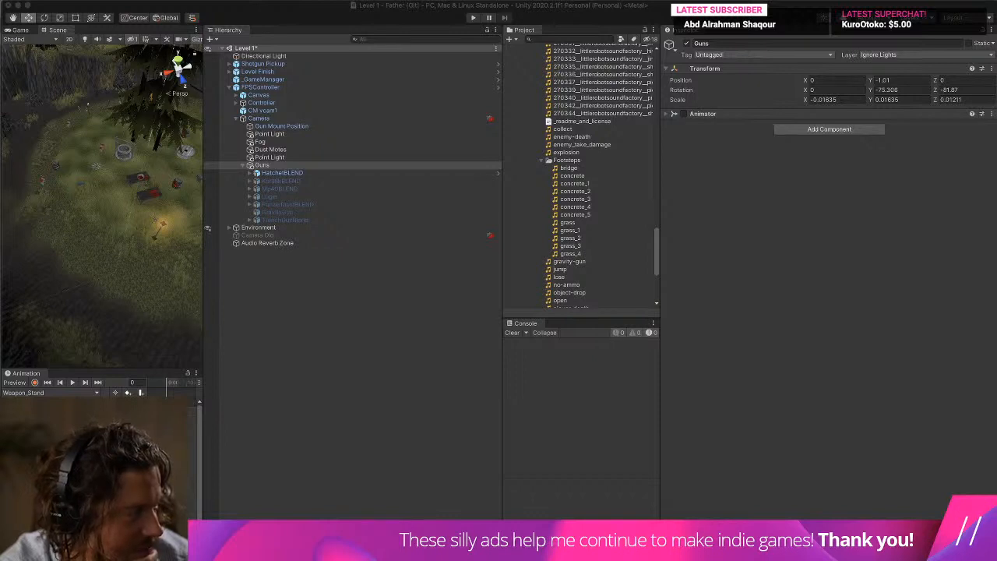
Widen the Scene view and the project list again, and clear the console.
{"action": "left_click_drag", "start_coordinate": [207, 227], "coordinate": [408, 228]}
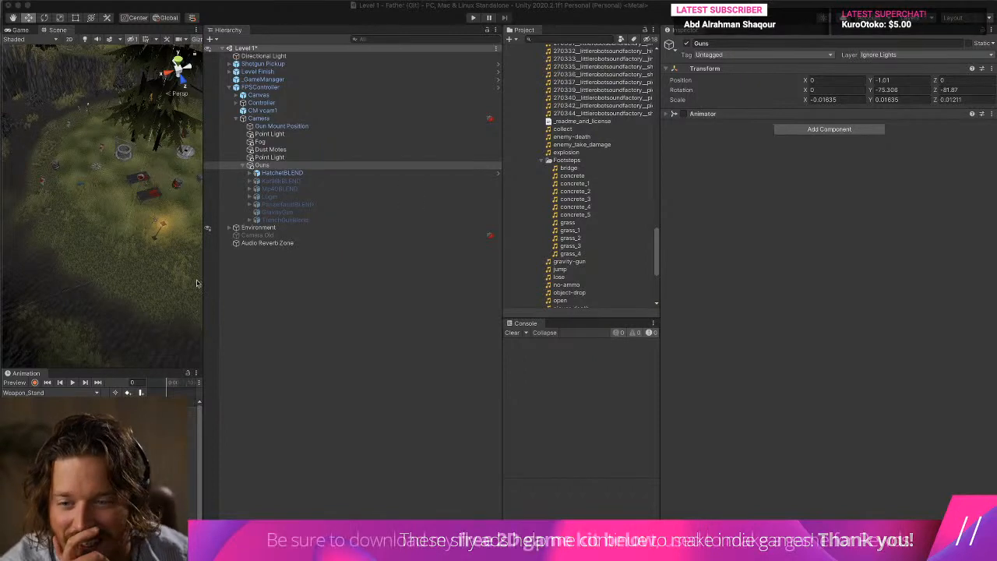
{"action": "left_click", "coordinate": [512, 333]}
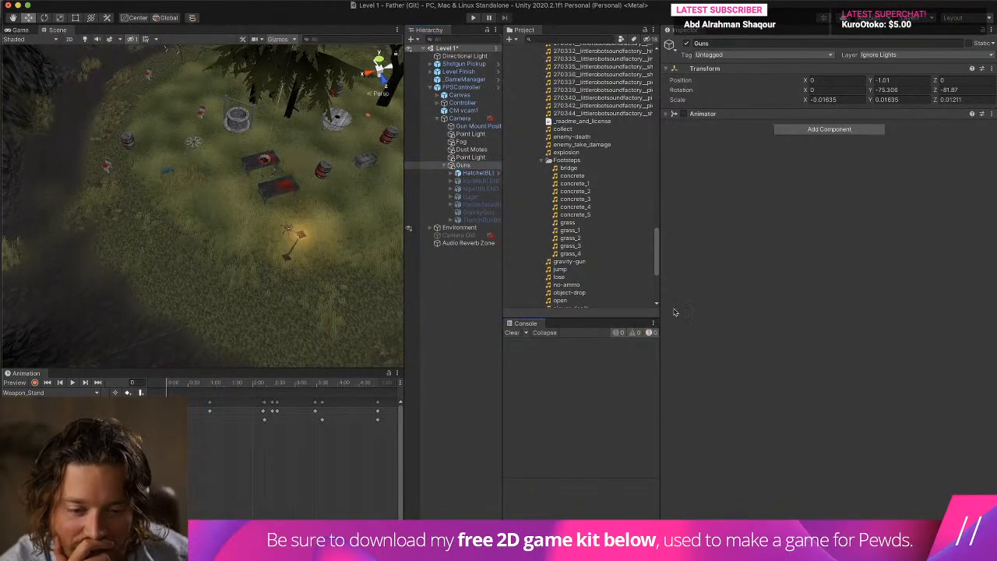
{"action": "left_click_drag", "start_coordinate": [659, 304], "coordinate": [780, 304]}
Check Gun Mount Position, Fog and FPSController, and locate the Sound Manager asset assigned to the _GameManager's SFX Manager.
{"action": "left_click", "coordinate": [467, 118]}
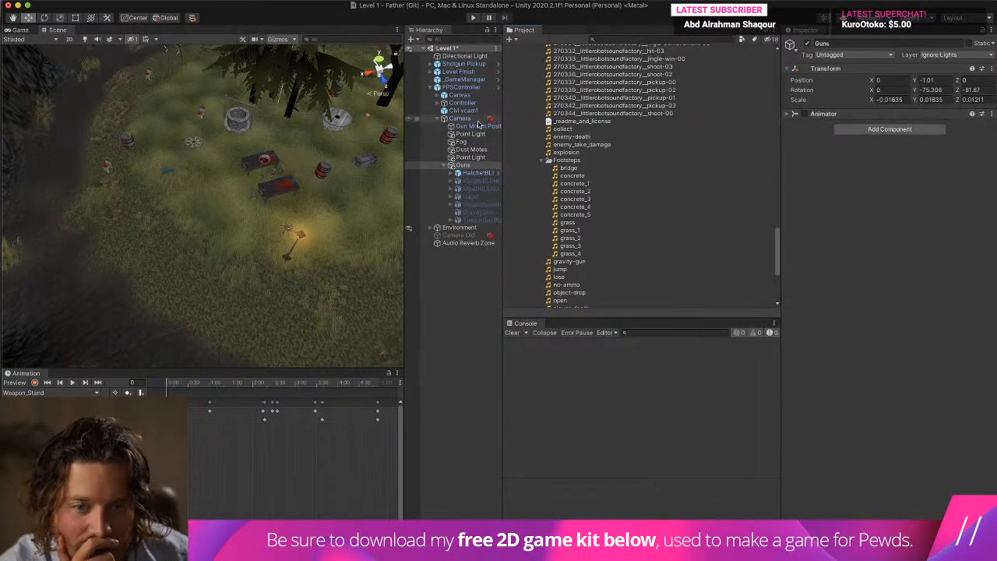
{"action": "left_click", "coordinate": [480, 126]}
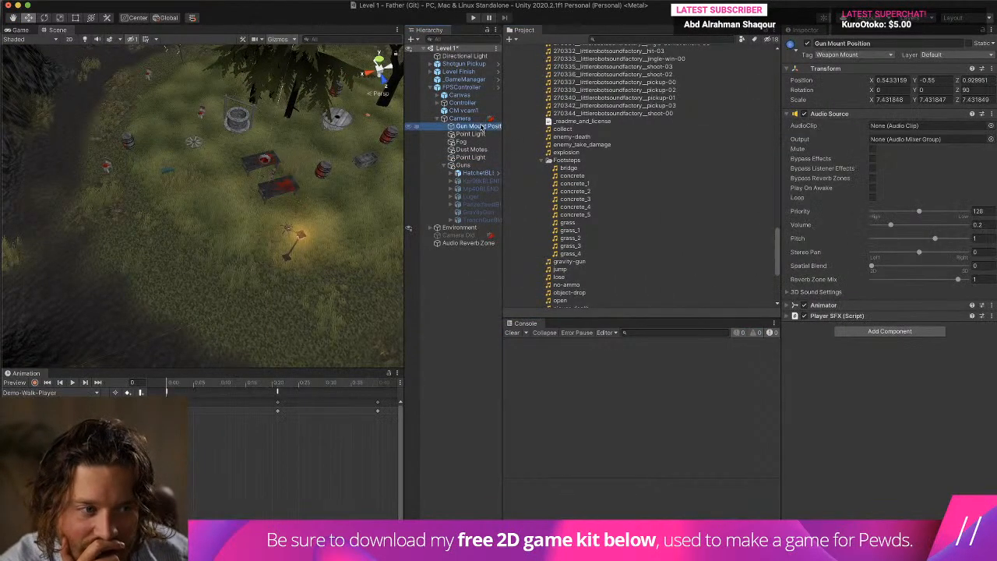
{"action": "left_click", "coordinate": [482, 134]}
{"action": "left_click", "coordinate": [483, 142]}
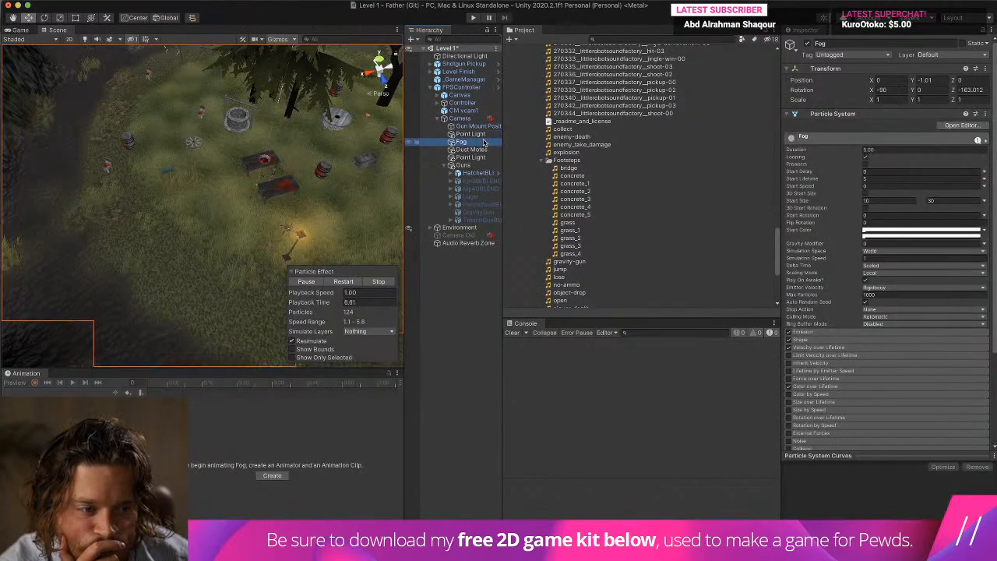
{"action": "left_click", "coordinate": [461, 87]}
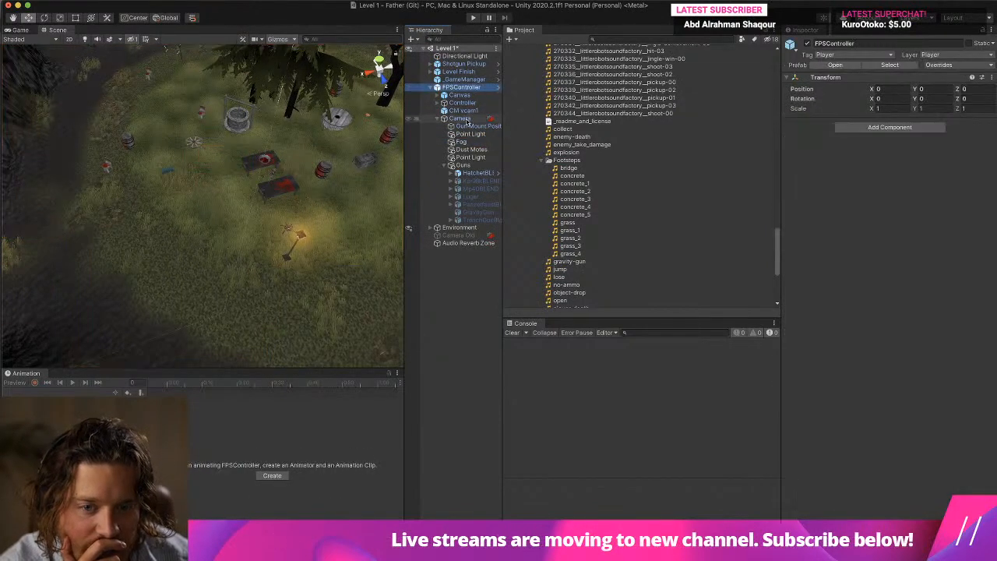
{"action": "left_click", "coordinate": [455, 79]}
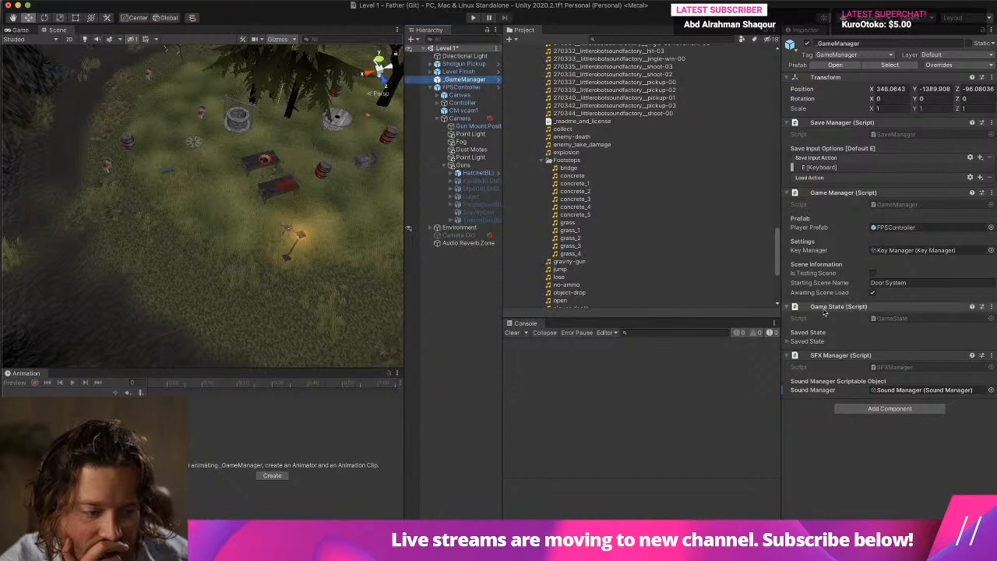
{"action": "left_click", "coordinate": [905, 389]}
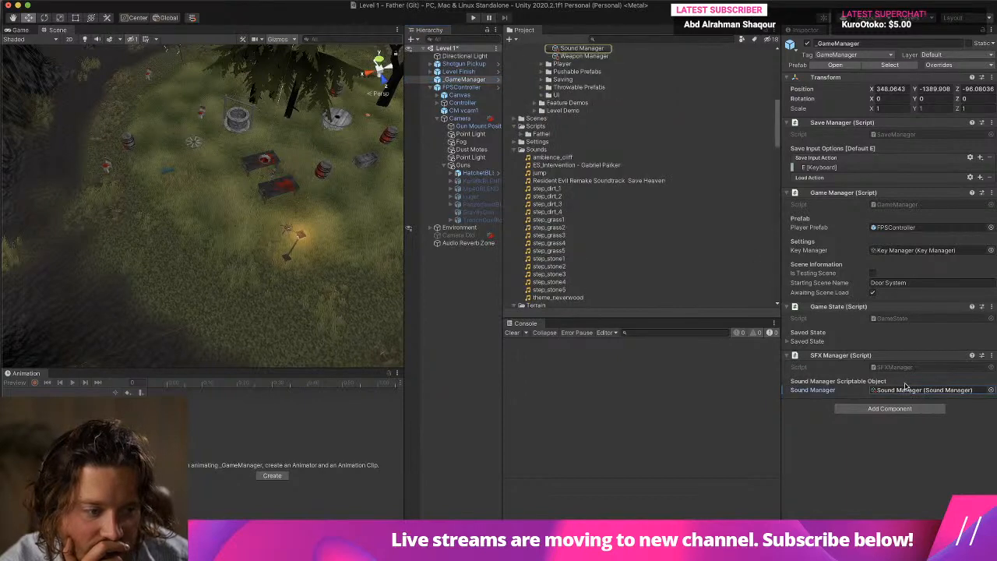
Examine the Sound Manager's sound groups, then collapse its Ground Sounds and Sound Groups lists.
{"action": "left_click", "coordinate": [582, 92]}
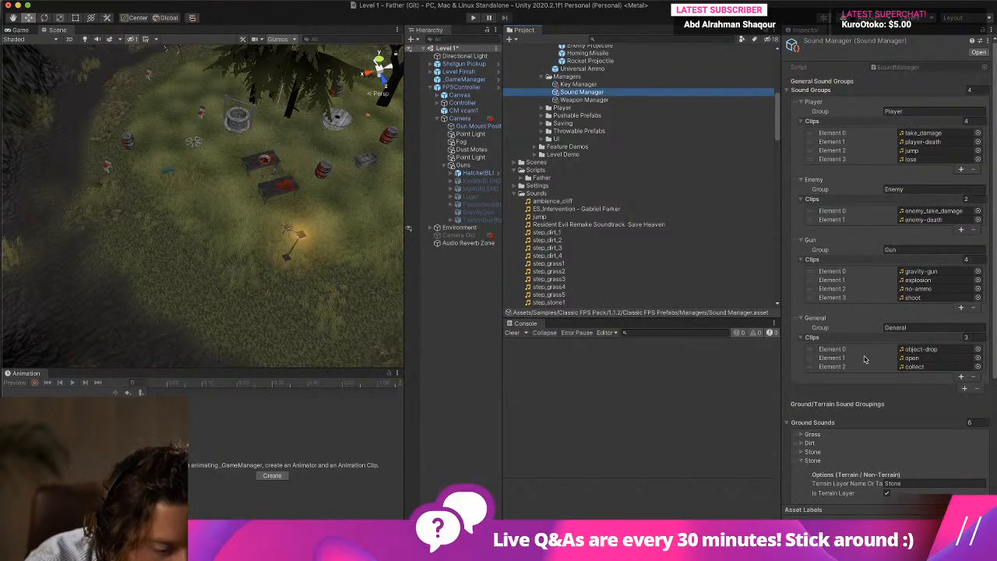
{"action": "scroll", "coordinate": [864, 358], "scroll_direction": "down", "scroll_amount": 5}
{"action": "left_click", "coordinate": [802, 263]}
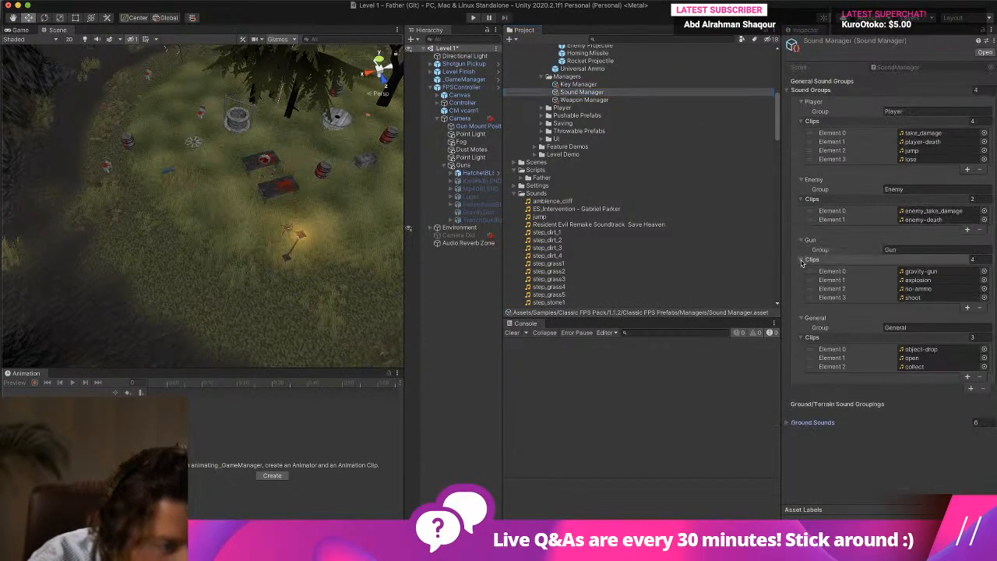
{"action": "left_click", "coordinate": [811, 91]}
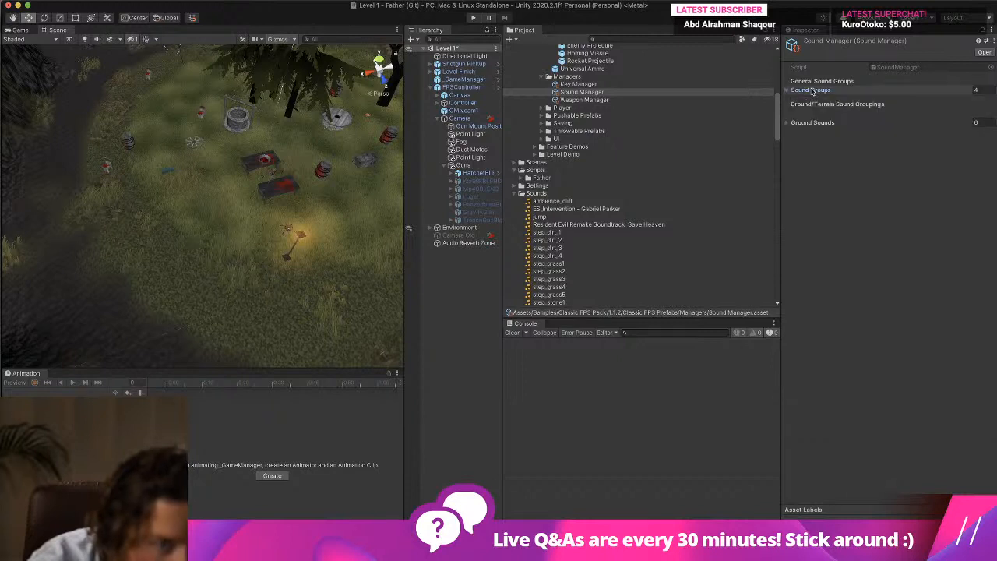
Examine the Weapon Manager's weapon entries, including the Knife's Default and State values, for a sound setting.
{"action": "left_click", "coordinate": [590, 101]}
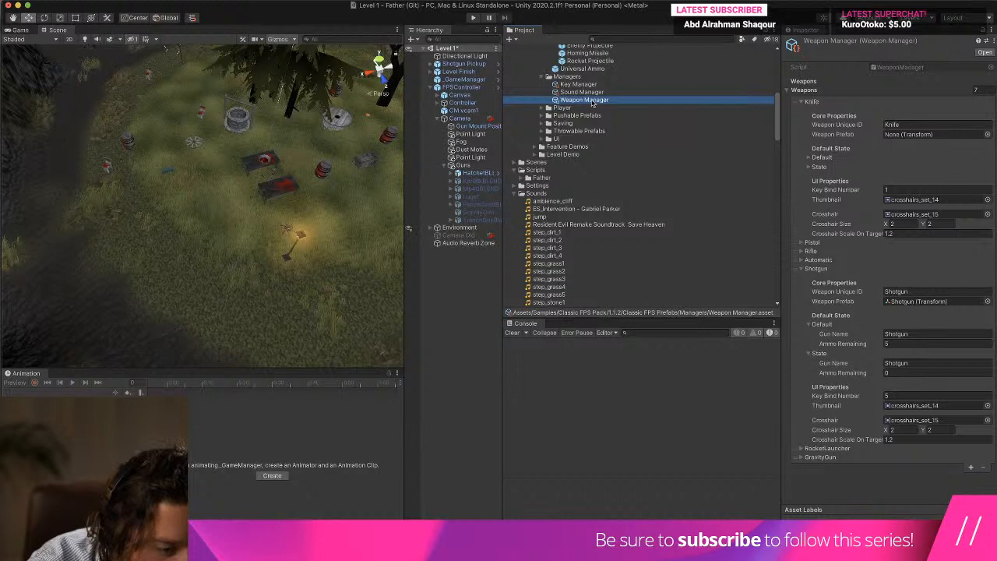
{"action": "left_click", "coordinate": [824, 169]}
{"action": "left_click", "coordinate": [810, 157]}
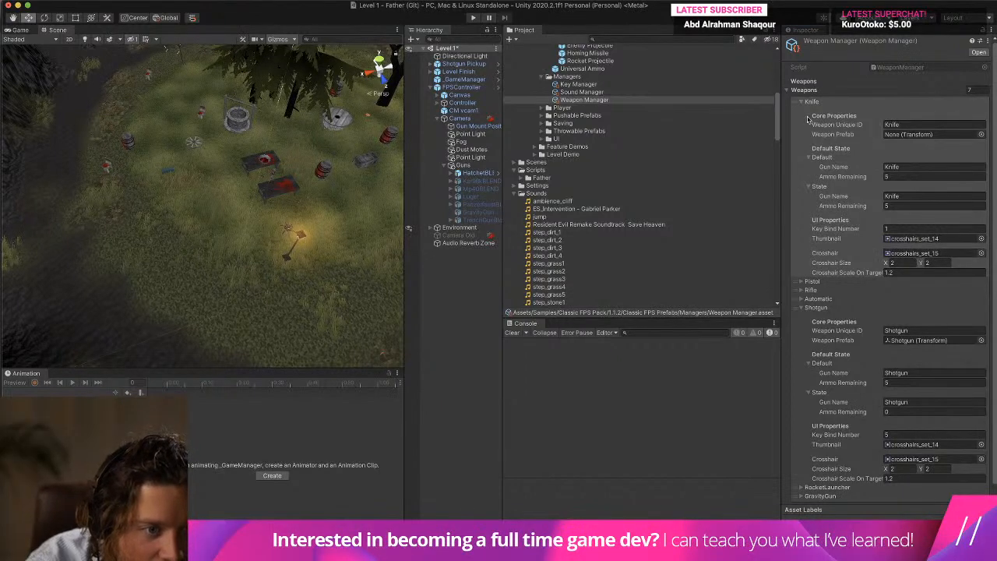
{"action": "scroll", "coordinate": [833, 158], "scroll_direction": "down", "scroll_amount": 1}
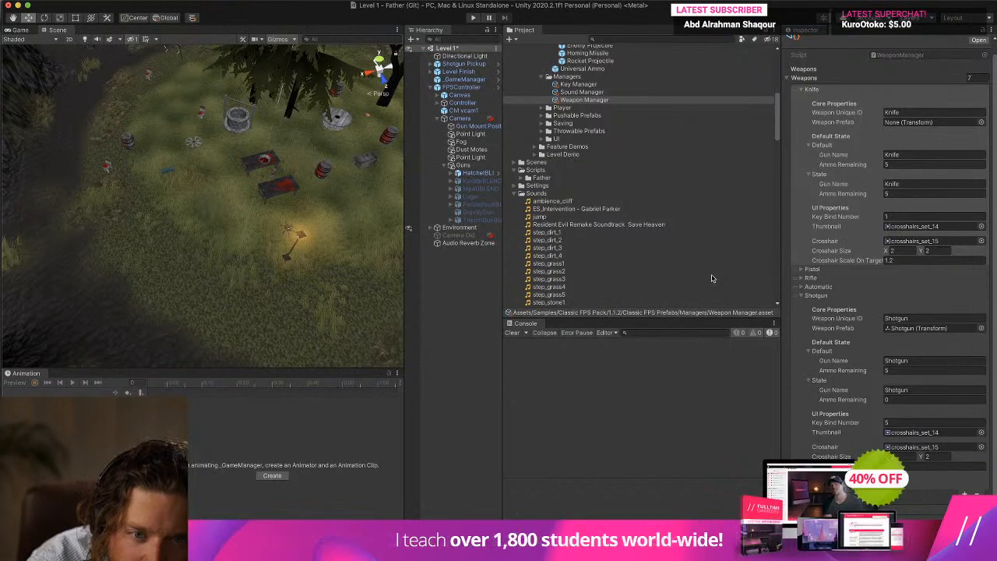
{"action": "scroll", "coordinate": [711, 278], "scroll_direction": "up", "scroll_amount": 4}
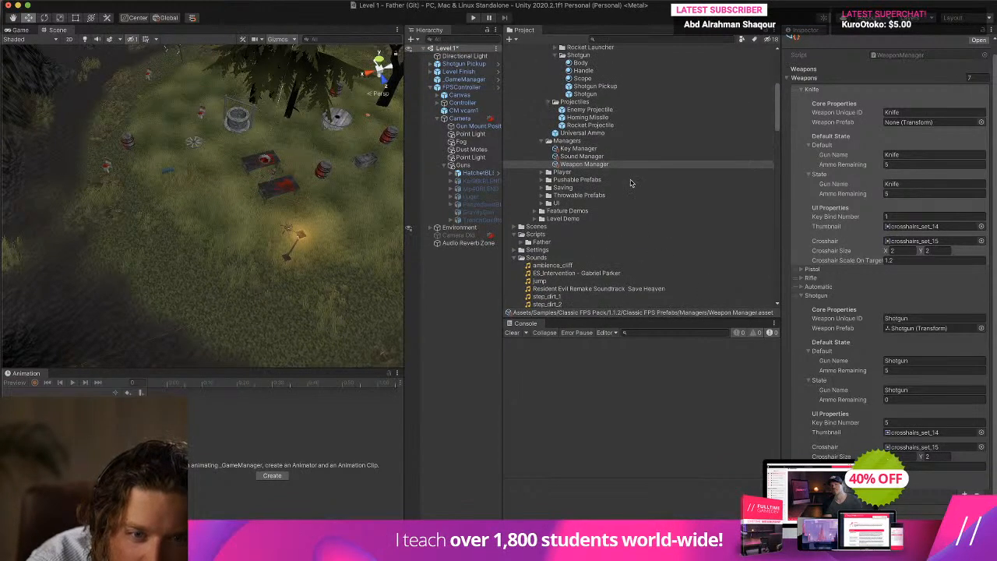
Inspect the Shotgun prefab's Demo Weapon script, previewing its Shoot Sound and checking the available SFX groups and clip names.
{"action": "left_click", "coordinate": [627, 148]}
{"action": "scroll", "coordinate": [627, 153], "scroll_direction": "up", "scroll_amount": 3}
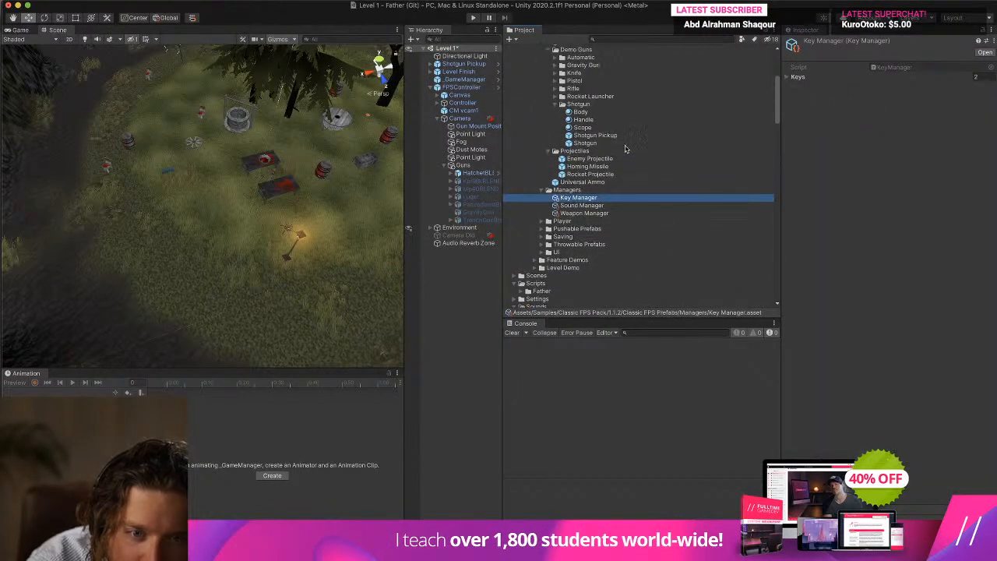
{"action": "left_click", "coordinate": [625, 143]}
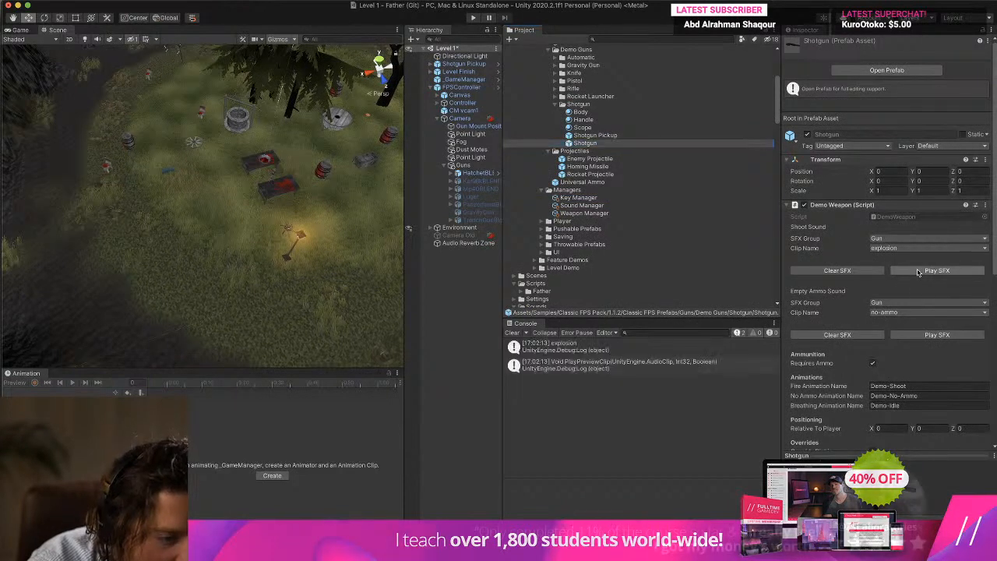
{"action": "left_click", "coordinate": [902, 238]}
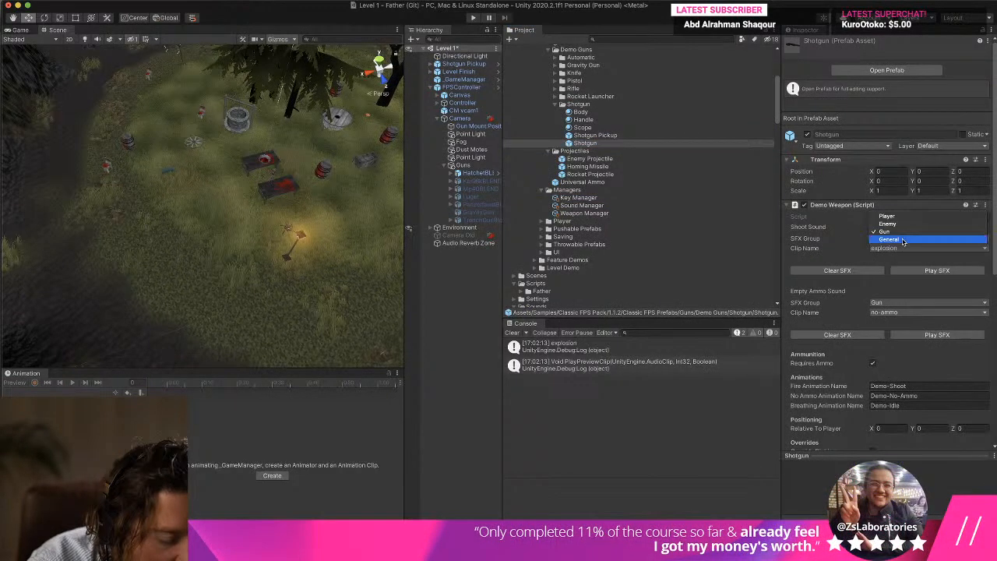
{"action": "left_click", "coordinate": [815, 241]}
{"action": "left_click", "coordinate": [909, 247]}
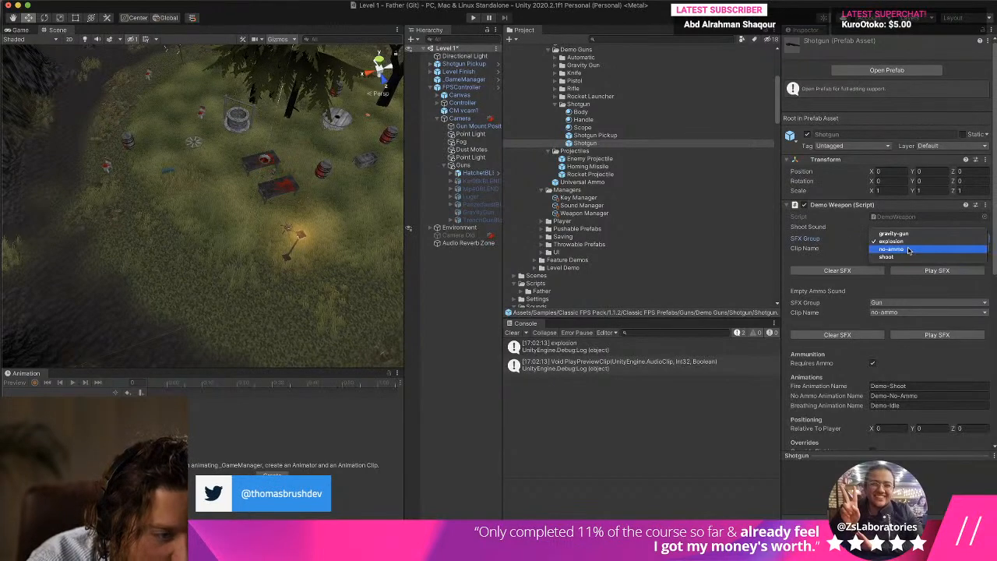
{"action": "left_click", "coordinate": [820, 248]}
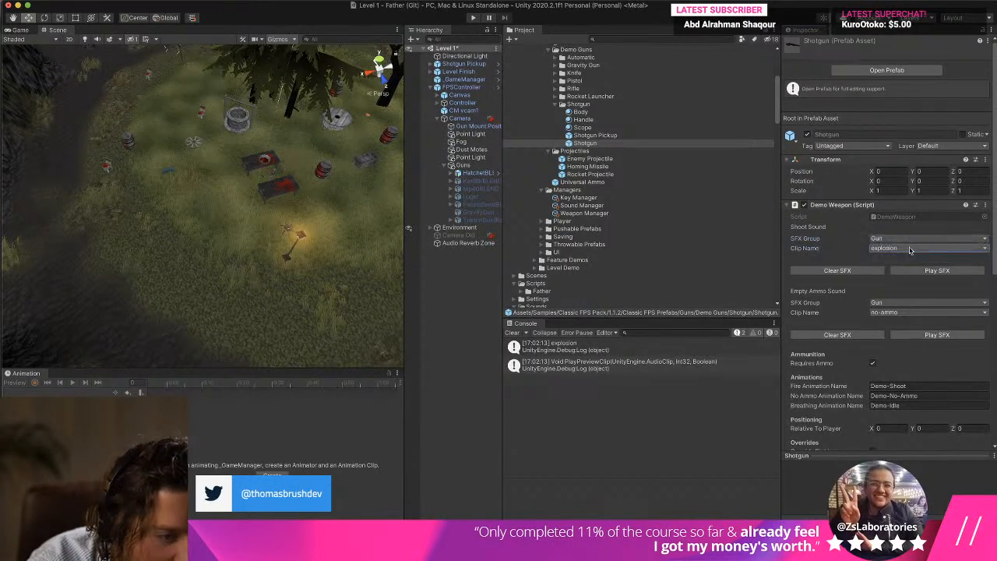
{"action": "left_click", "coordinate": [910, 247]}
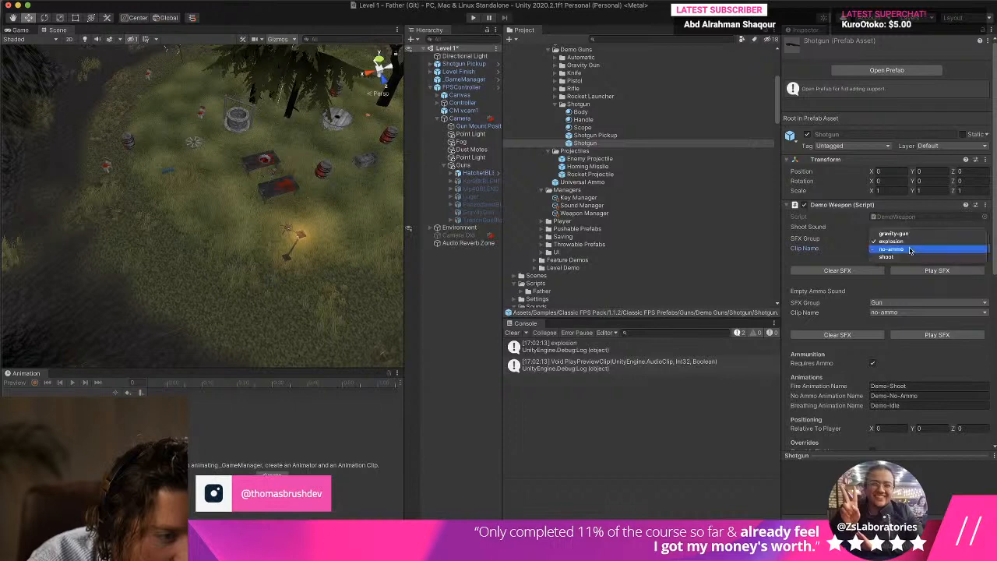
{"action": "left_click", "coordinate": [791, 245]}
{"action": "scroll", "coordinate": [791, 246], "scroll_direction": "down", "scroll_amount": 10}
{"action": "scroll", "coordinate": [791, 246], "scroll_direction": "up", "scroll_amount": 10}
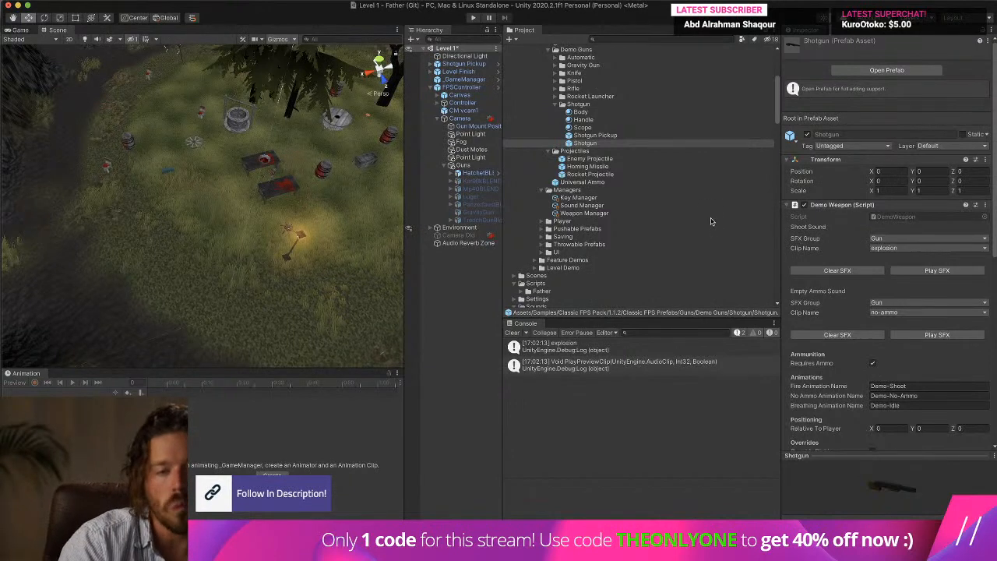
Add another clip entry to the Gun group in the Sound Manager.
{"action": "left_click", "coordinate": [666, 205]}
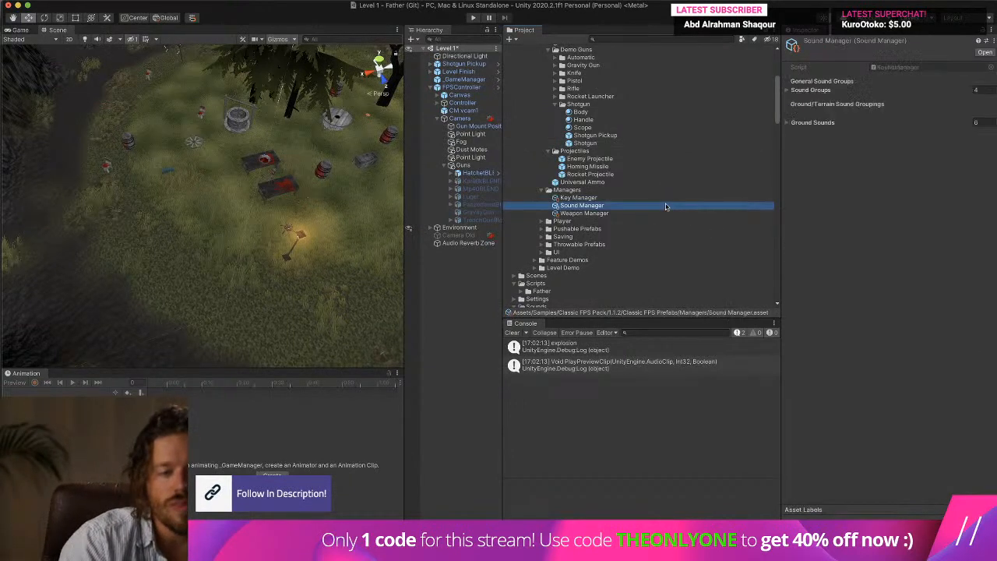
{"action": "left_click", "coordinate": [787, 90]}
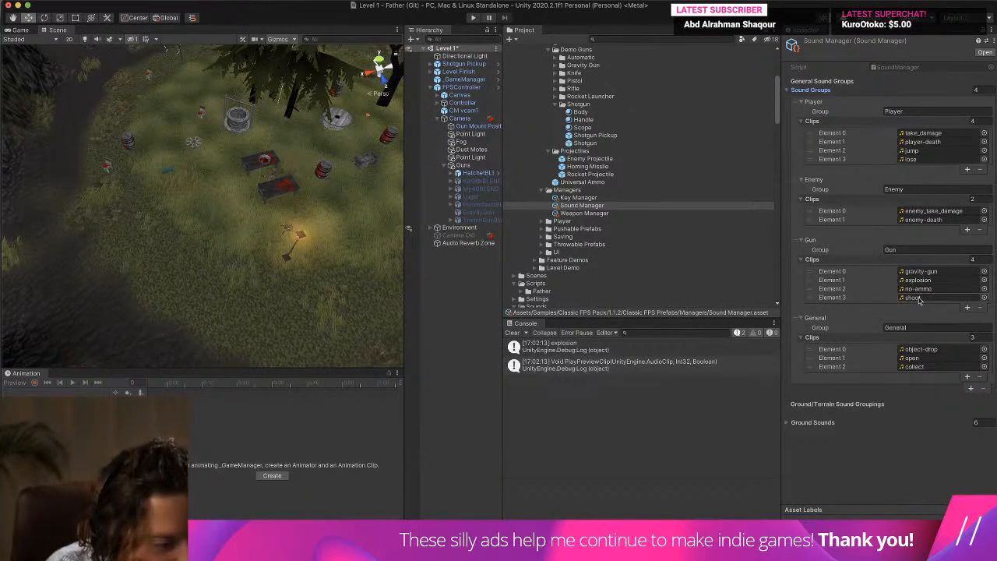
{"action": "left_click", "coordinate": [967, 307]}
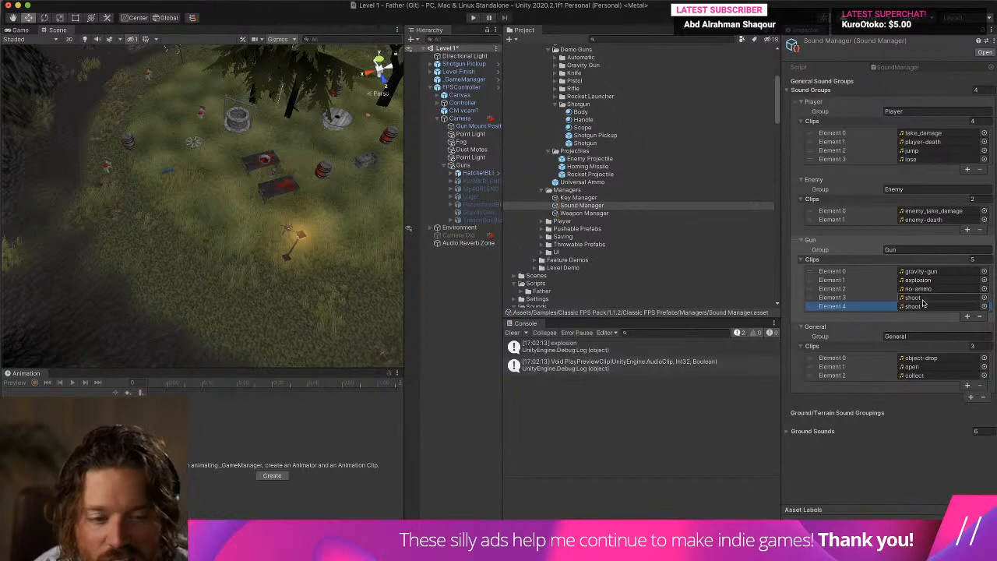
Check the project's Sounds folder and switch to Brave Browser to get the trench gun sounds.
{"action": "scroll", "coordinate": [653, 222], "scroll_direction": "down", "scroll_amount": 10}
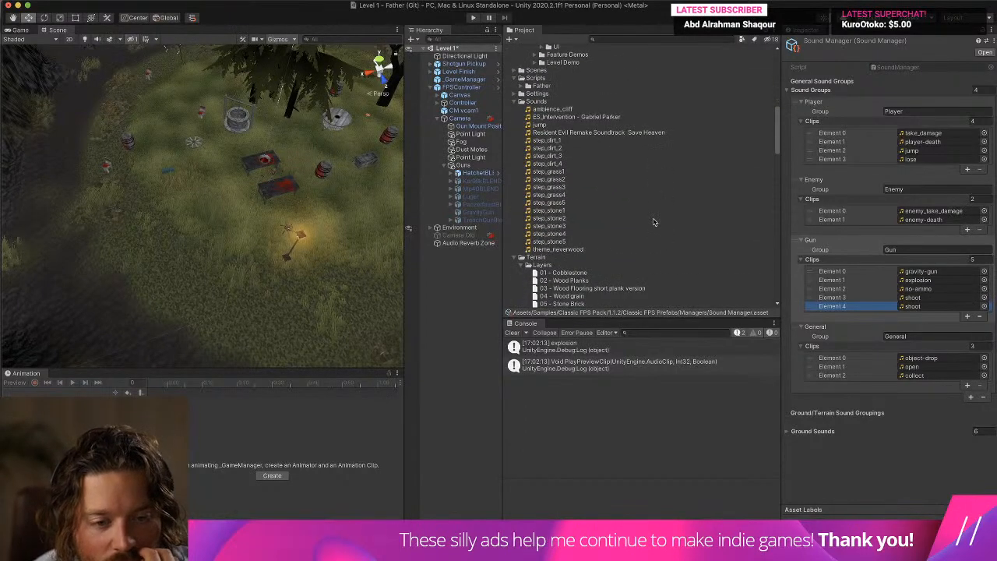
{"action": "mouse_move", "coordinate": [517, 515]}
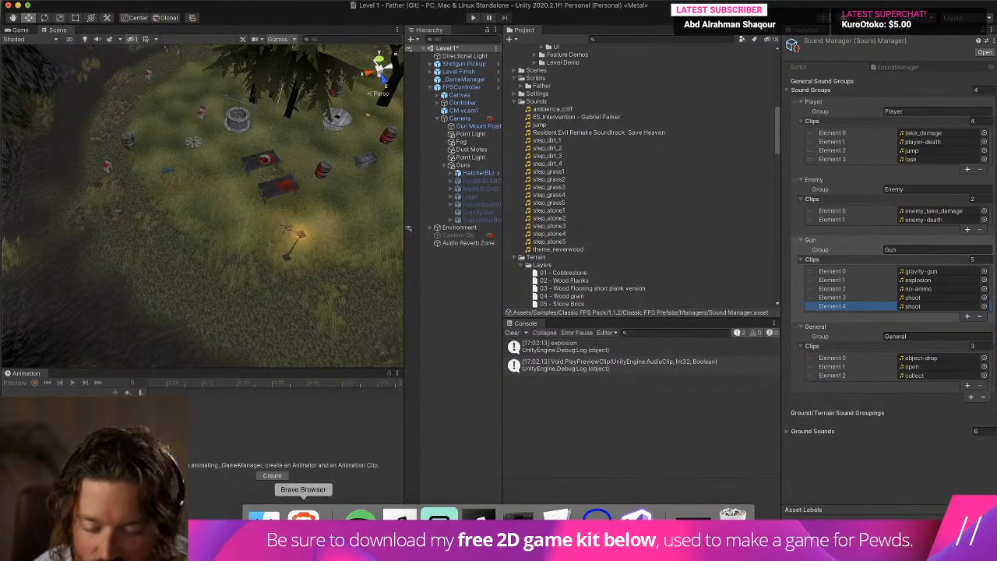
{"action": "left_click", "coordinate": [304, 517]}
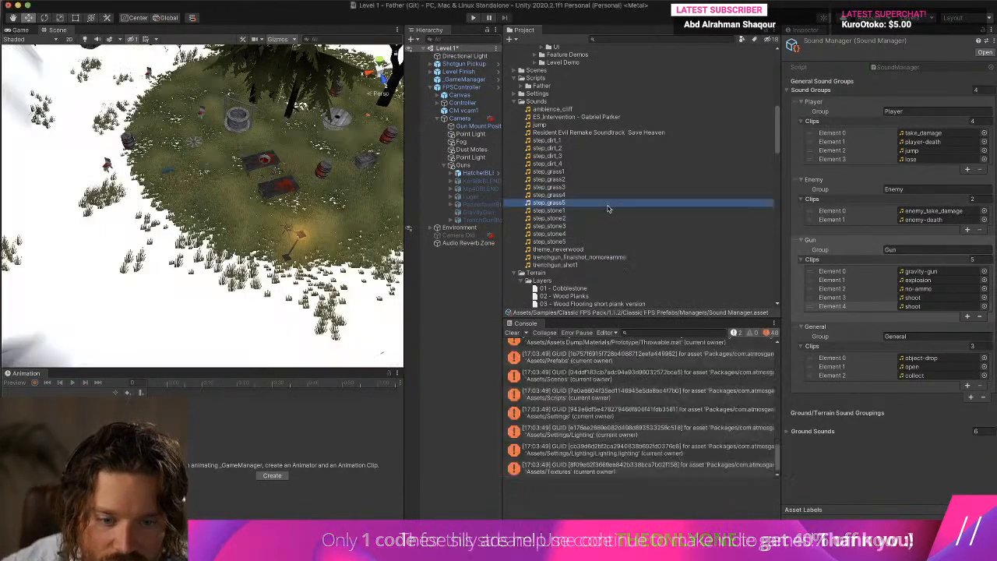
Clear the console and assign trenchgun_shot1 to Element 4 of the Sound Manager's Gun clips.
{"action": "left_click", "coordinate": [606, 203]}
{"action": "left_click", "coordinate": [514, 332]}
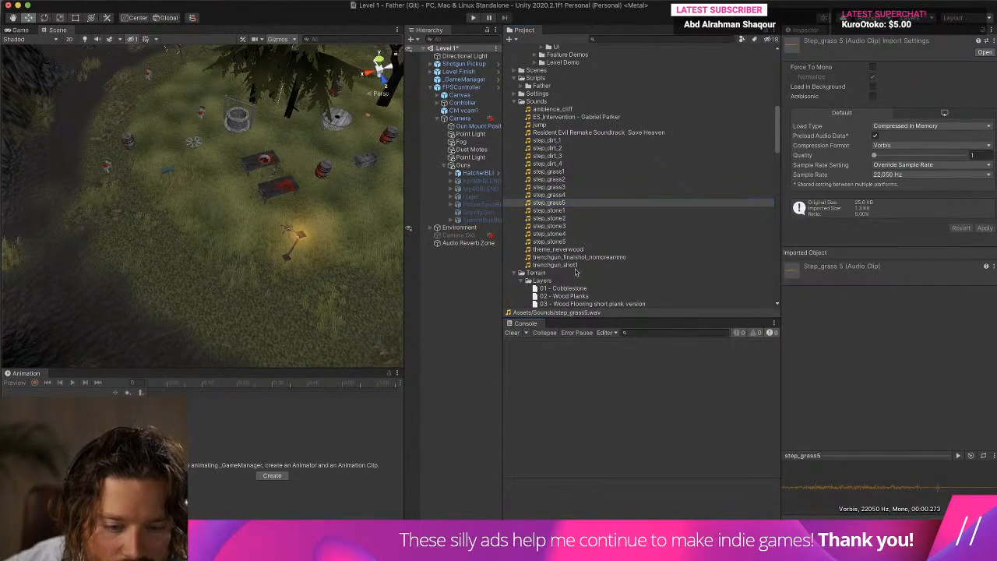
{"action": "scroll", "coordinate": [579, 271], "scroll_direction": "down", "scroll_amount": 12}
{"action": "scroll", "coordinate": [582, 262], "scroll_direction": "up", "scroll_amount": 15}
{"action": "scroll", "coordinate": [583, 262], "scroll_direction": "down", "scroll_amount": 5}
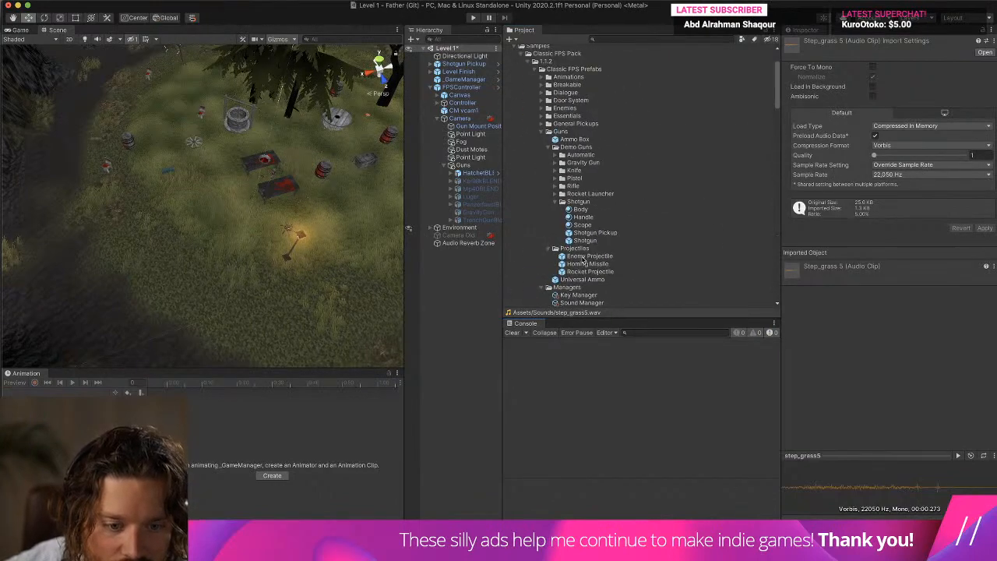
{"action": "left_click", "coordinate": [590, 176]}
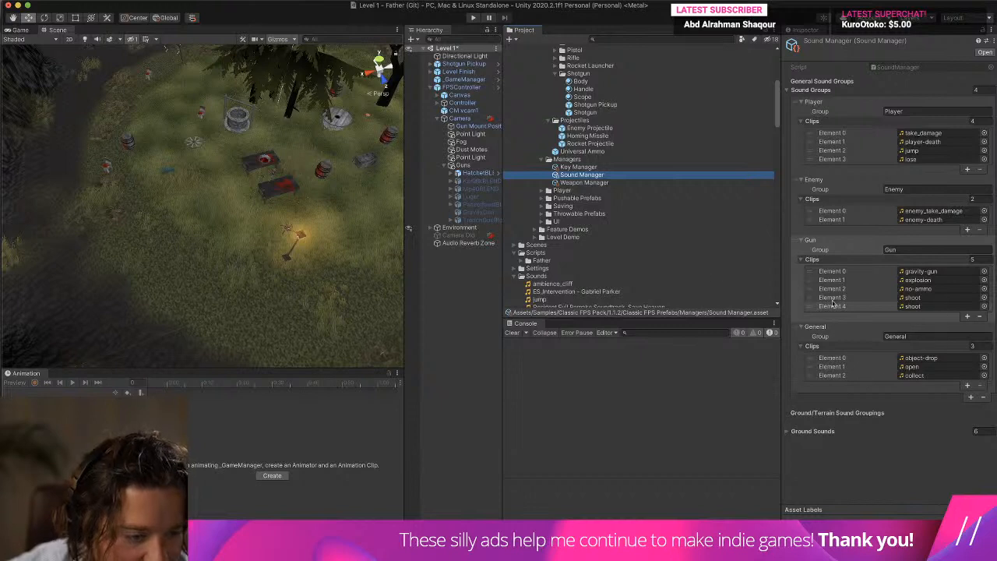
{"action": "scroll", "coordinate": [654, 257], "scroll_direction": "down", "scroll_amount": 7}
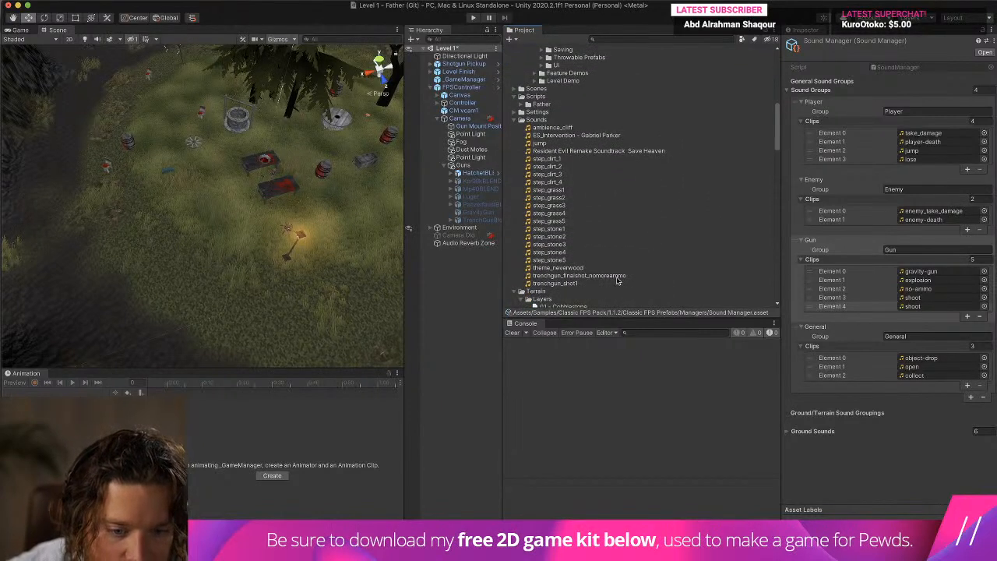
{"action": "left_click_drag", "start_coordinate": [565, 285], "coordinate": [917, 308]}
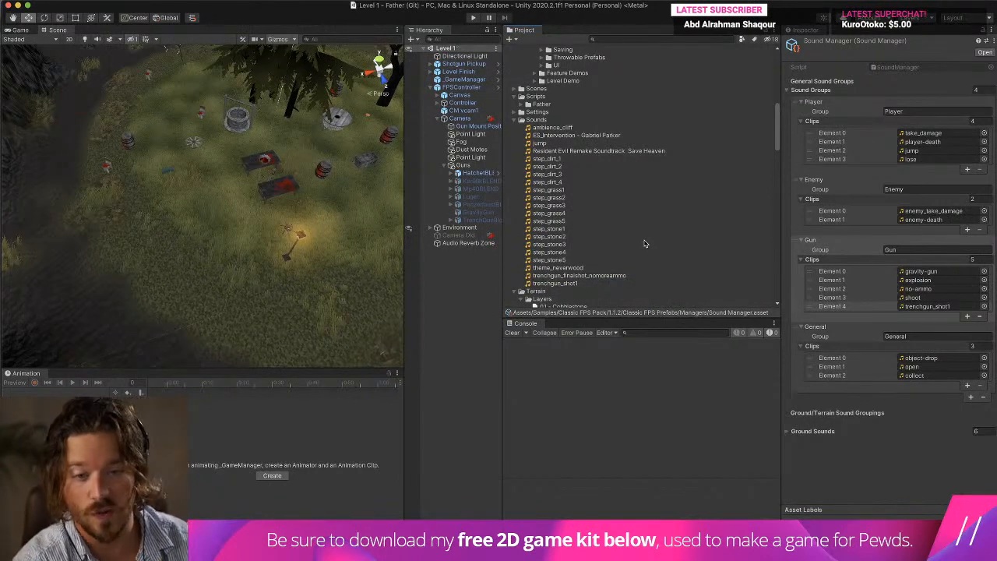
Return to the Shotgun prefab and check the SFX Group and Clip Name choices of its Empty Ammo Sound.
{"action": "scroll", "coordinate": [607, 140], "scroll_direction": "up", "scroll_amount": 10}
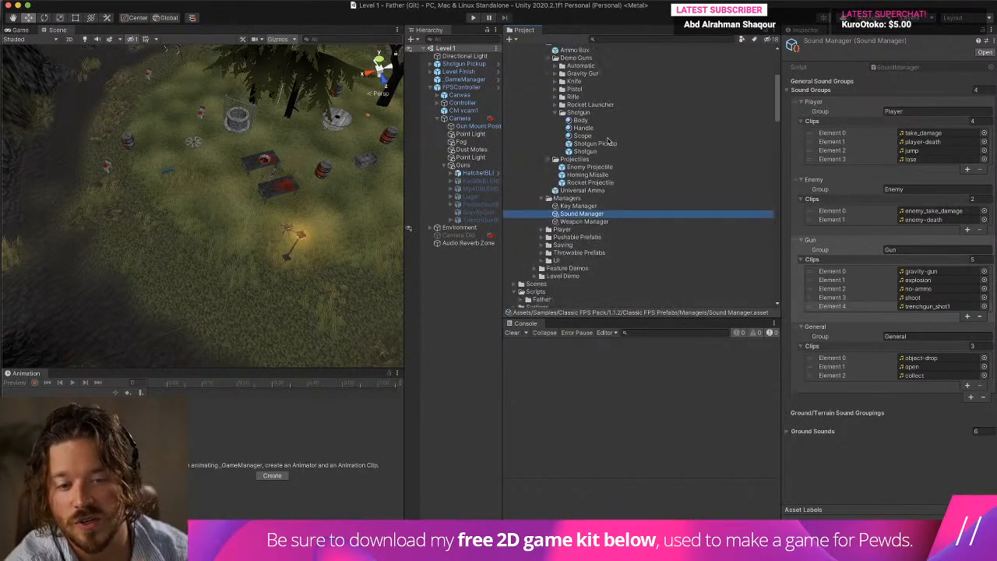
{"action": "scroll", "coordinate": [611, 155], "scroll_direction": "up", "scroll_amount": 7}
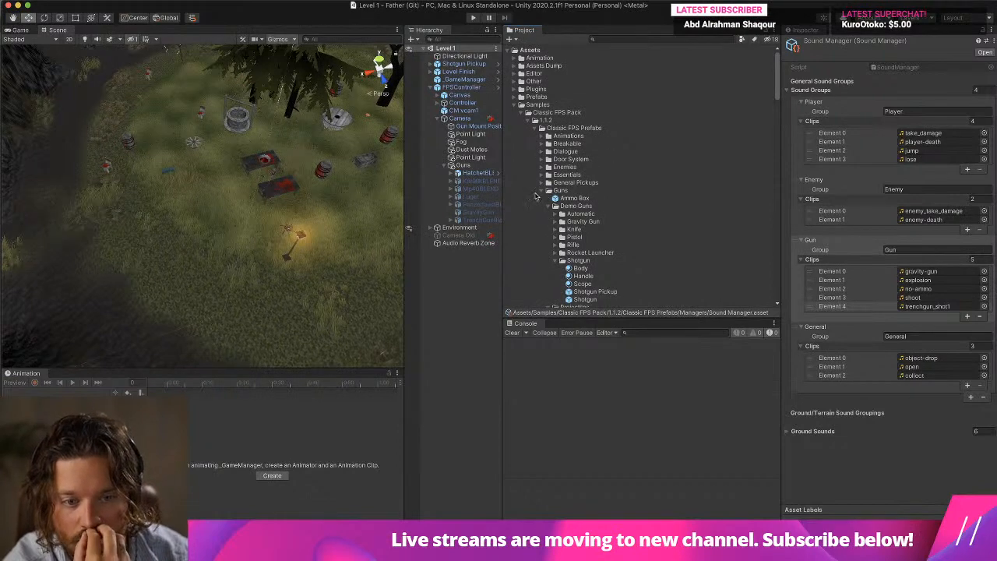
{"action": "left_click", "coordinate": [585, 299]}
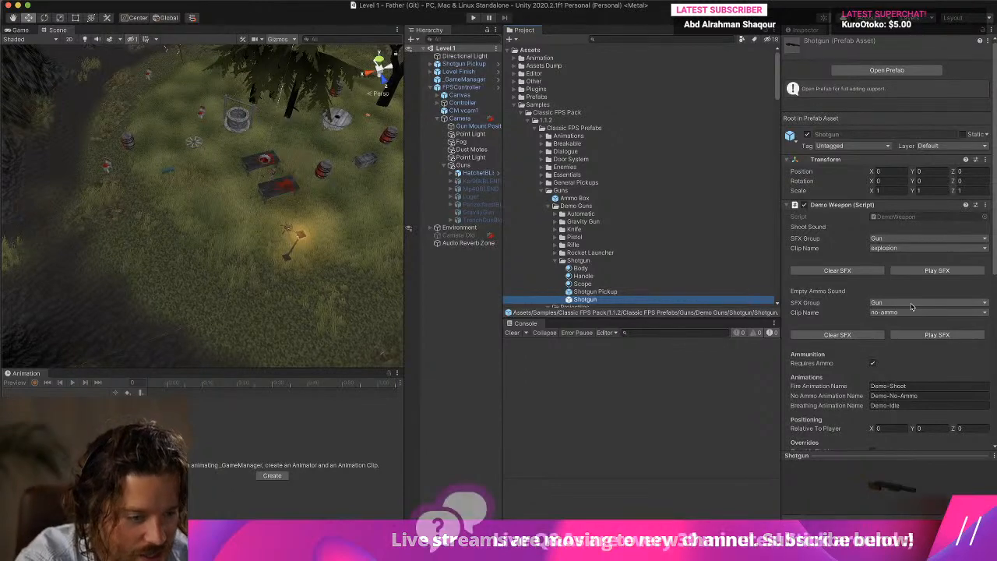
{"action": "left_click", "coordinate": [890, 305]}
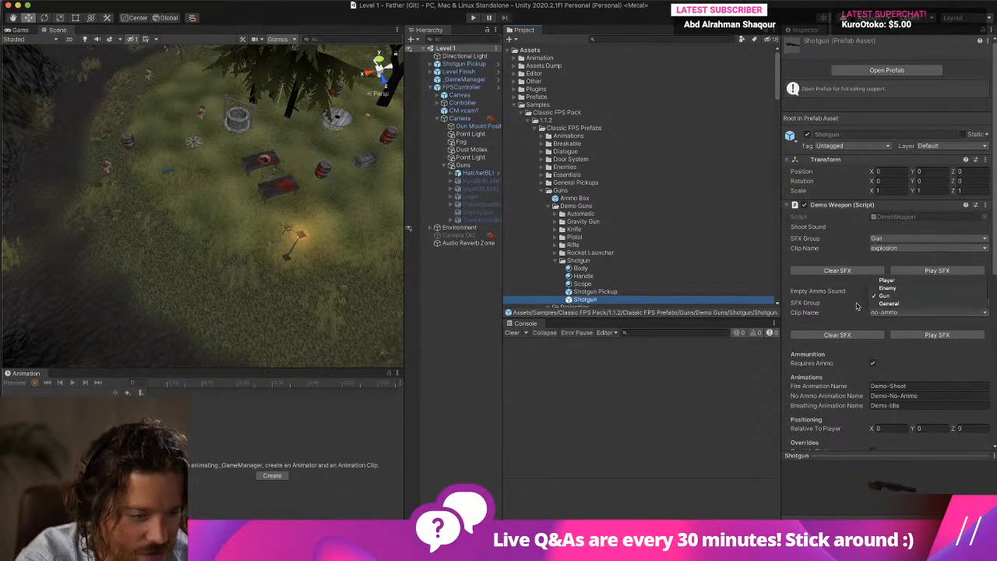
{"action": "left_click", "coordinate": [884, 314]}
{"action": "left_click", "coordinate": [886, 313]}
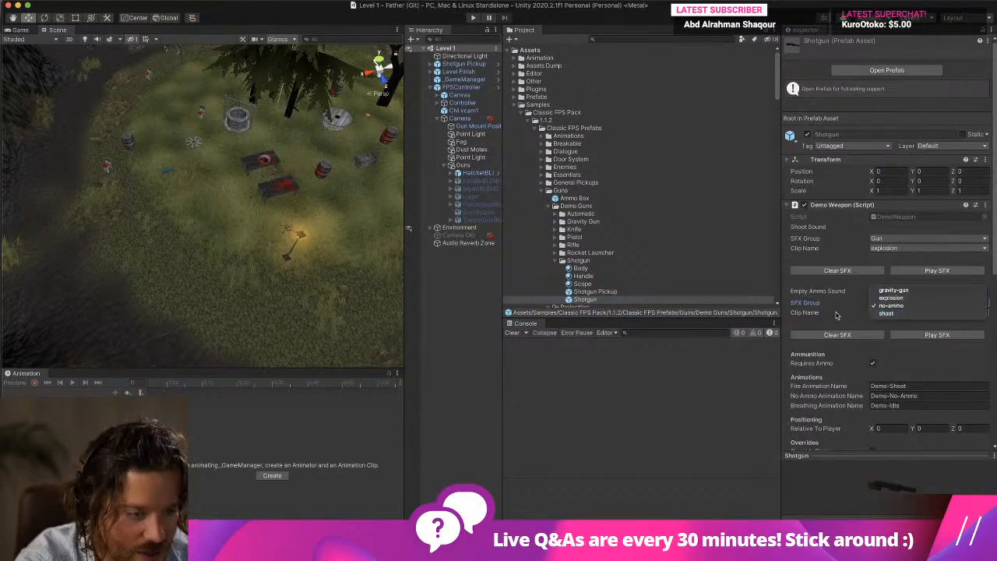
{"action": "left_click", "coordinate": [836, 315]}
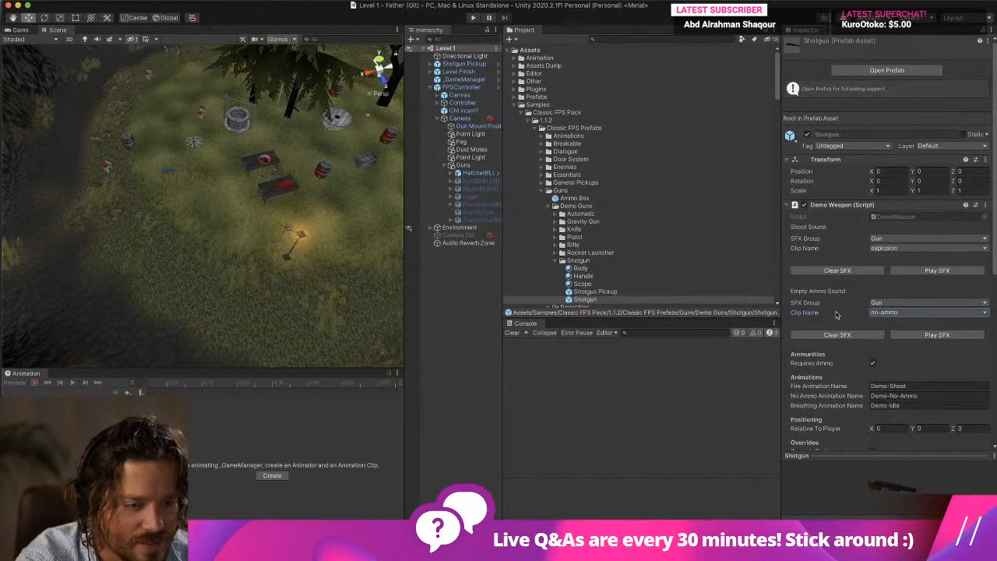
Set the Shotgun's Shoot Sound clip to shoot and preview it.
{"action": "left_click", "coordinate": [915, 250]}
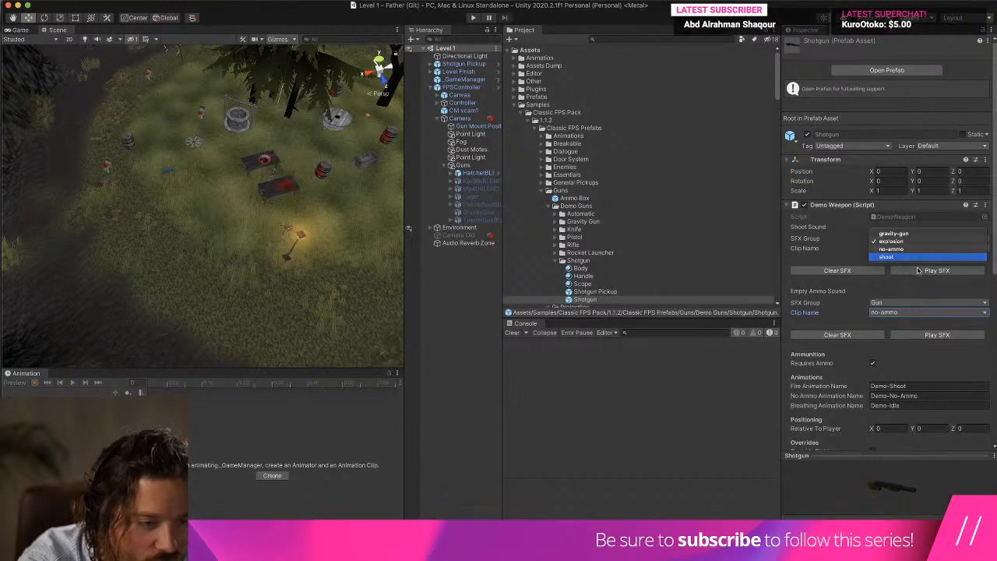
{"action": "left_click", "coordinate": [916, 258]}
{"action": "left_click", "coordinate": [918, 271]}
{"action": "left_click", "coordinate": [918, 271]}
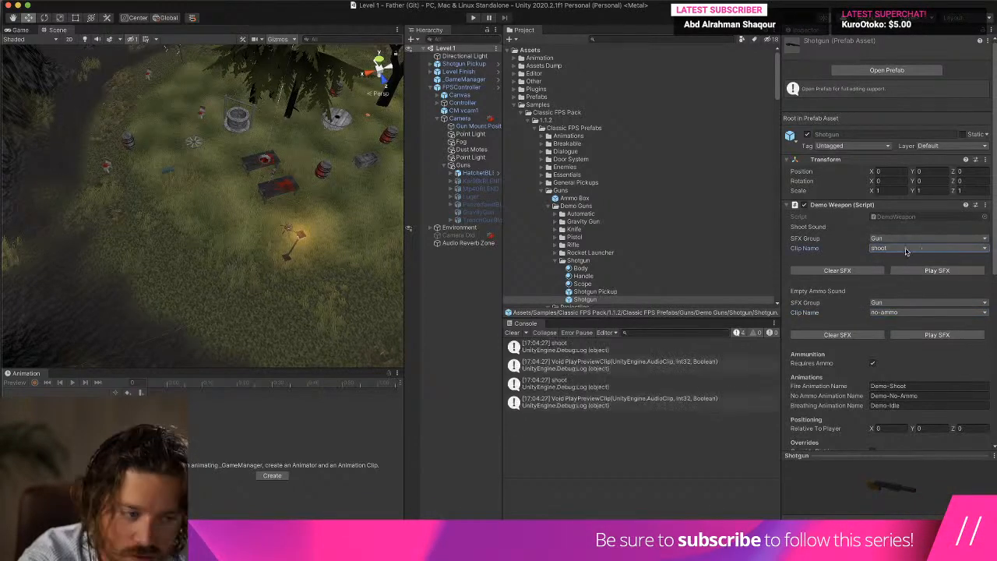
Check the SFX Group and Clip Name choices of the Shotgun's Shoot Sound, keeping Gun and shoot.
{"action": "left_click", "coordinate": [876, 239]}
{"action": "left_click", "coordinate": [874, 239]}
{"action": "left_click", "coordinate": [873, 239]}
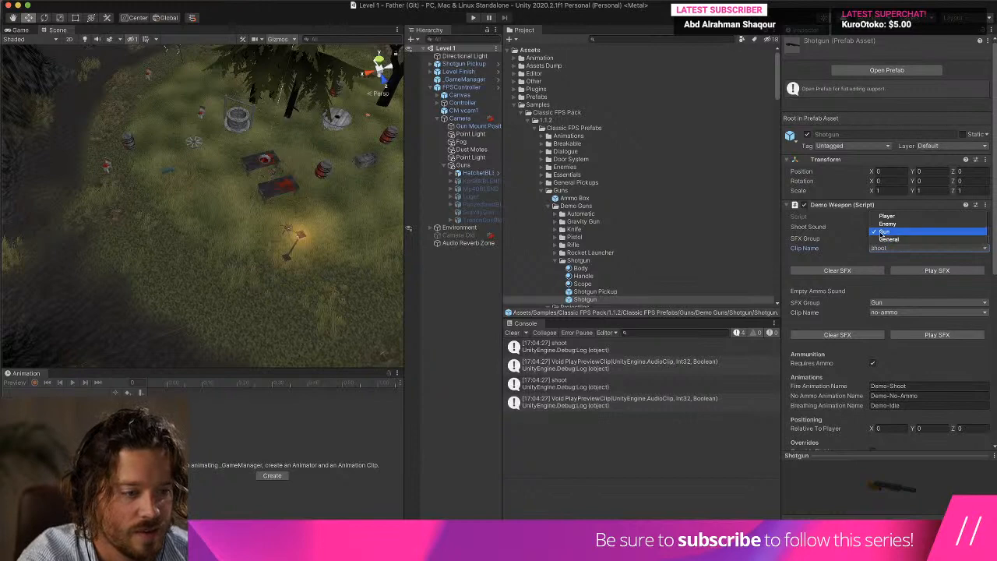
{"action": "left_click", "coordinate": [897, 248]}
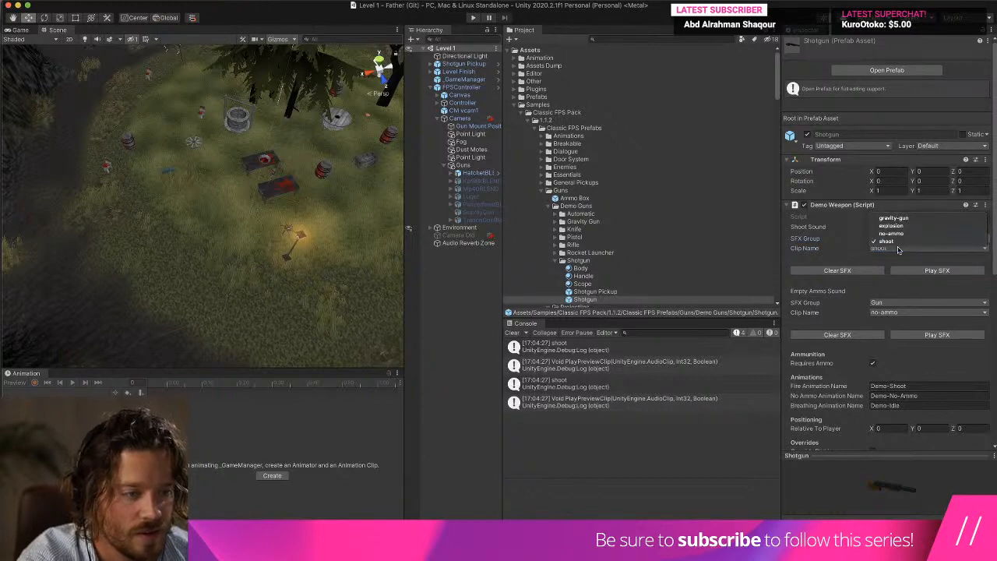
{"action": "left_click", "coordinate": [895, 240]}
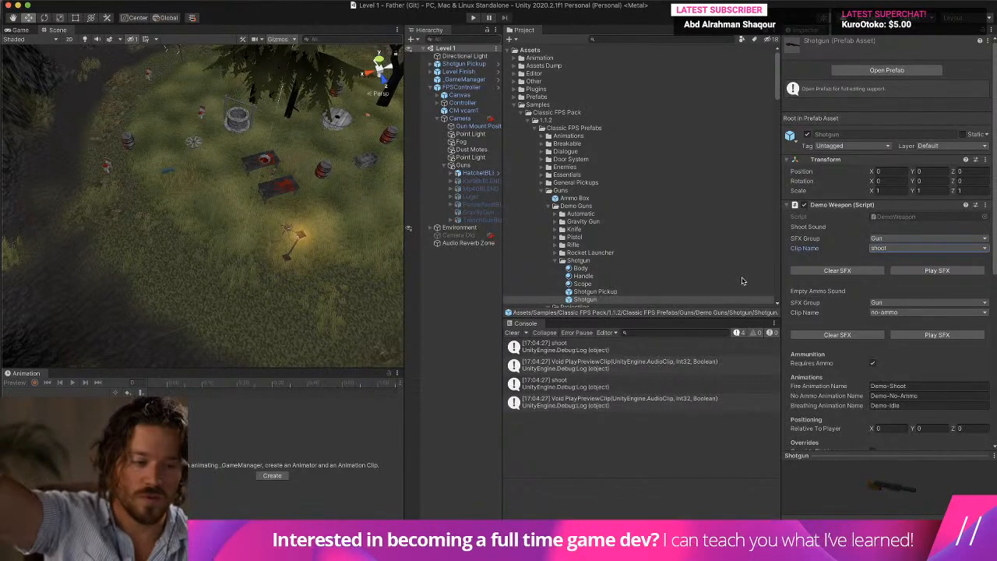
{"action": "scroll", "coordinate": [851, 240], "scroll_direction": "down", "scroll_amount": 1}
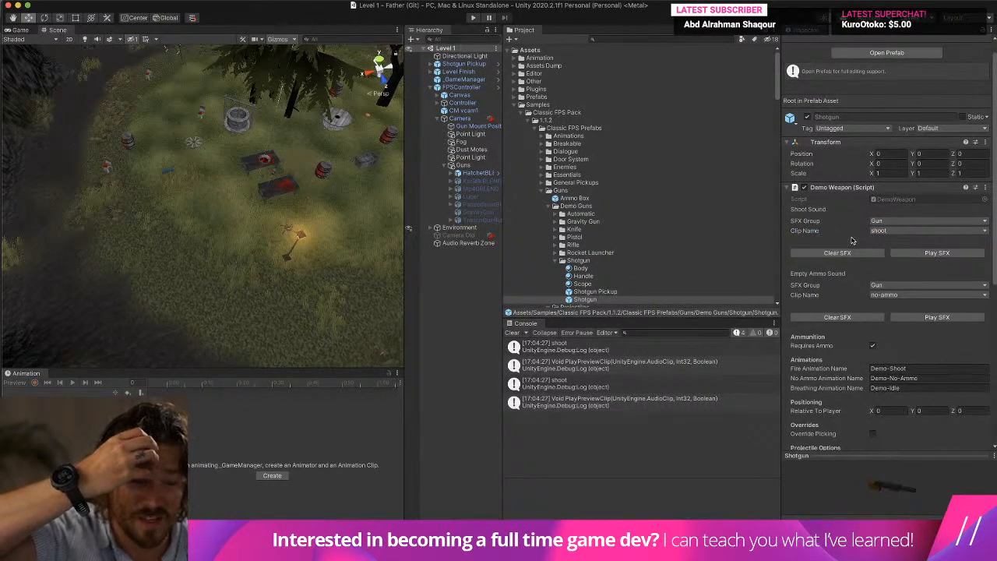
{"action": "scroll", "coordinate": [851, 239], "scroll_direction": "down", "scroll_amount": 5}
{"action": "scroll", "coordinate": [851, 240], "scroll_direction": "up", "scroll_amount": 6}
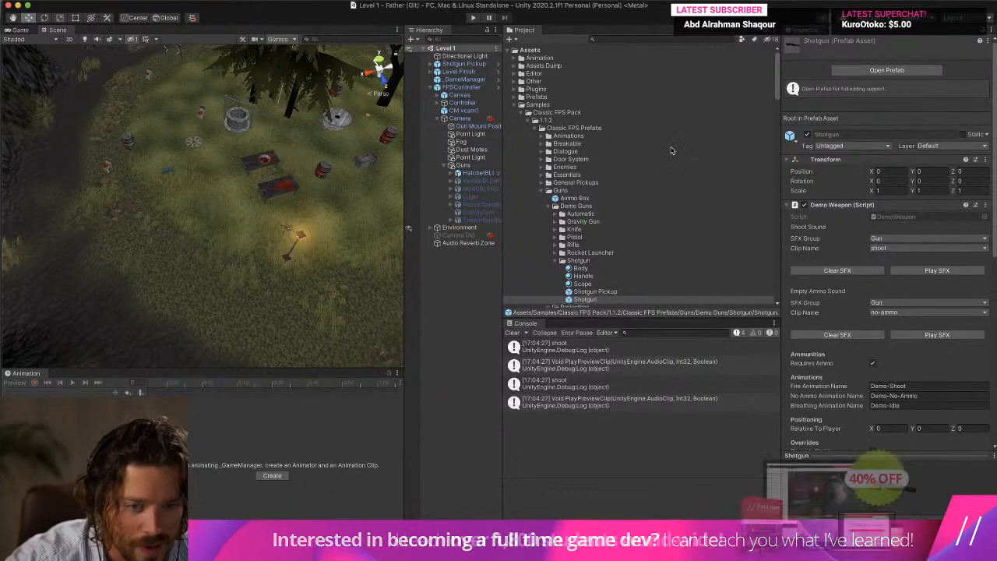
Compare the Sound Manager's Gun clips with the Weapon Manager's settings.
{"action": "scroll", "coordinate": [672, 150], "scroll_direction": "down", "scroll_amount": 8}
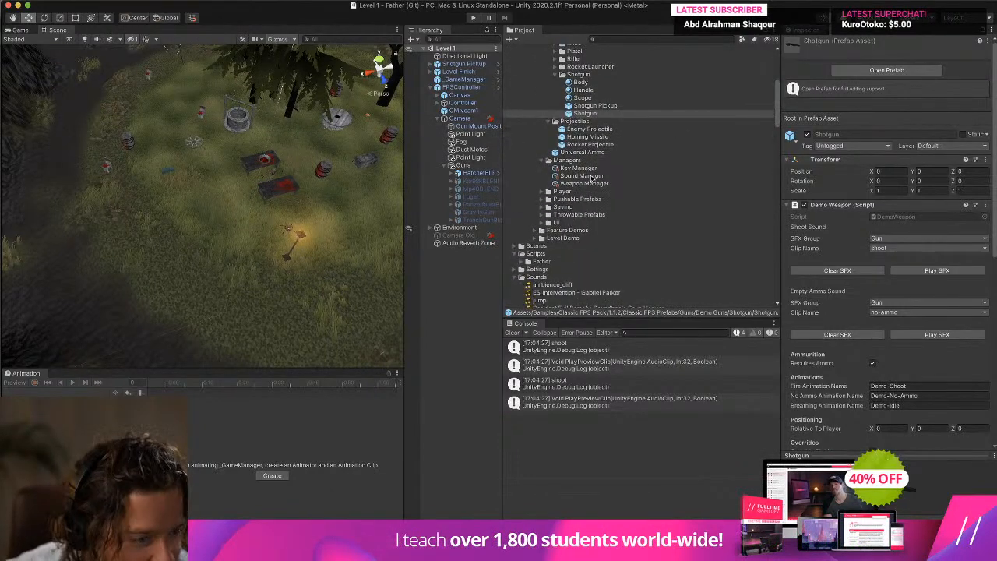
{"action": "left_click", "coordinate": [582, 176]}
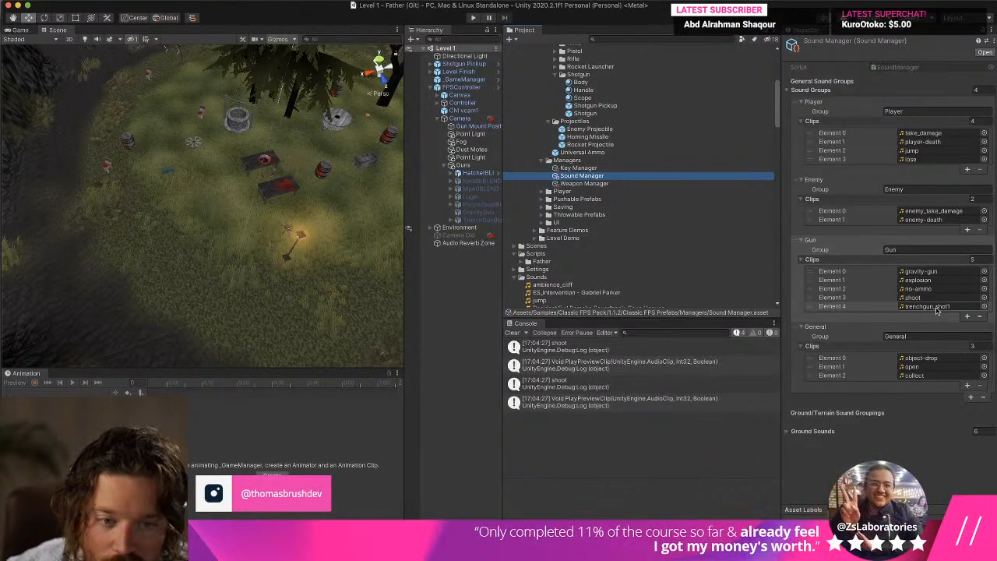
{"action": "left_click", "coordinate": [611, 184]}
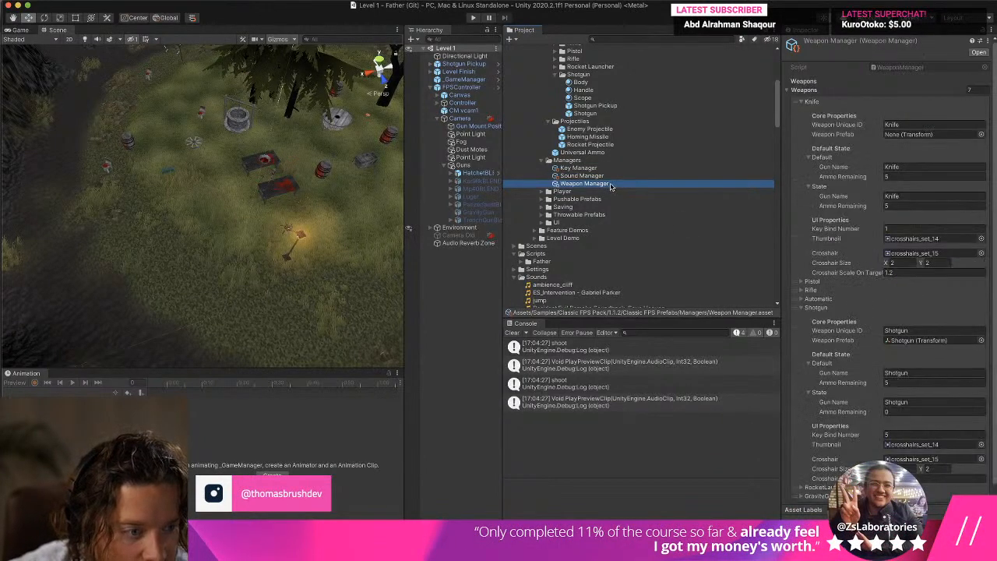
{"action": "left_click", "coordinate": [612, 178]}
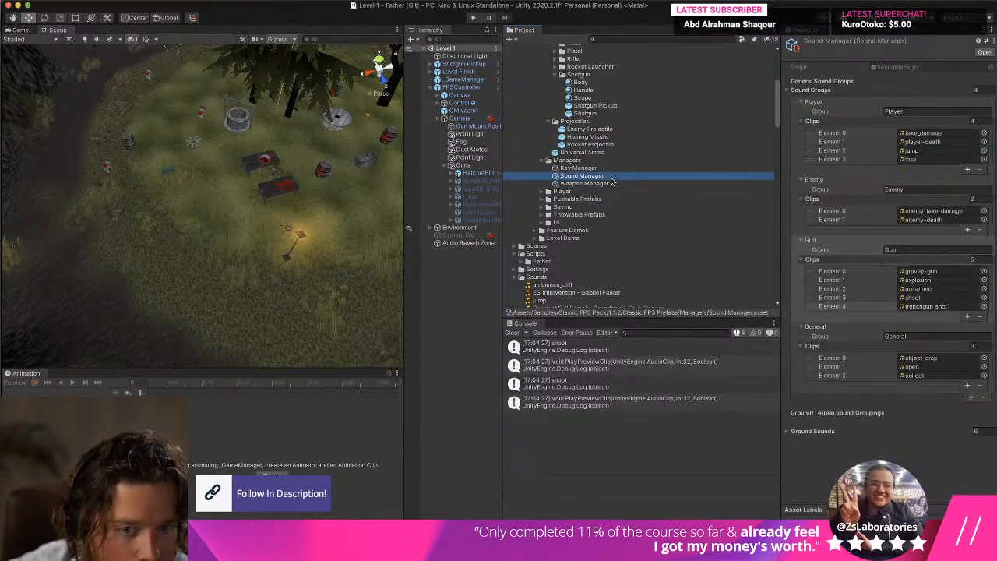
Set the Shotgun prefab's Shoot Sound to the explosion clip in the Gun group and look over its other Demo Weapon settings.
{"action": "left_click", "coordinate": [584, 114]}
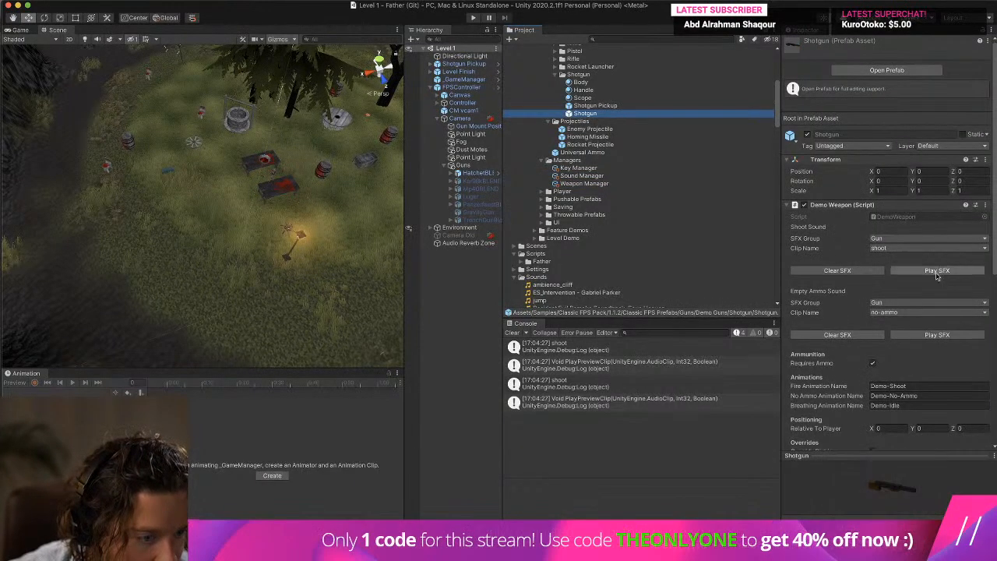
{"action": "left_click", "coordinate": [917, 247]}
{"action": "left_click", "coordinate": [919, 241]}
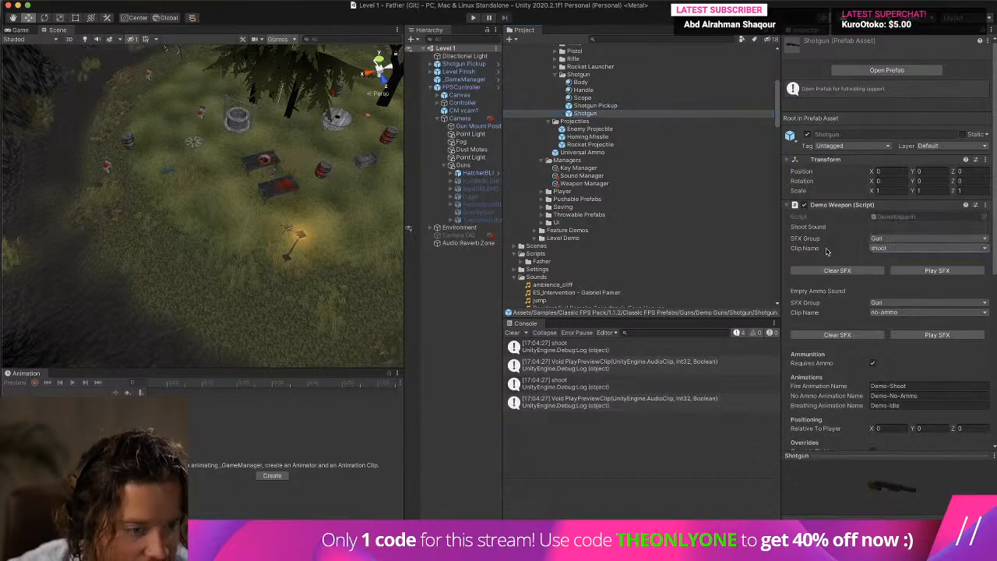
{"action": "left_click", "coordinate": [921, 236]}
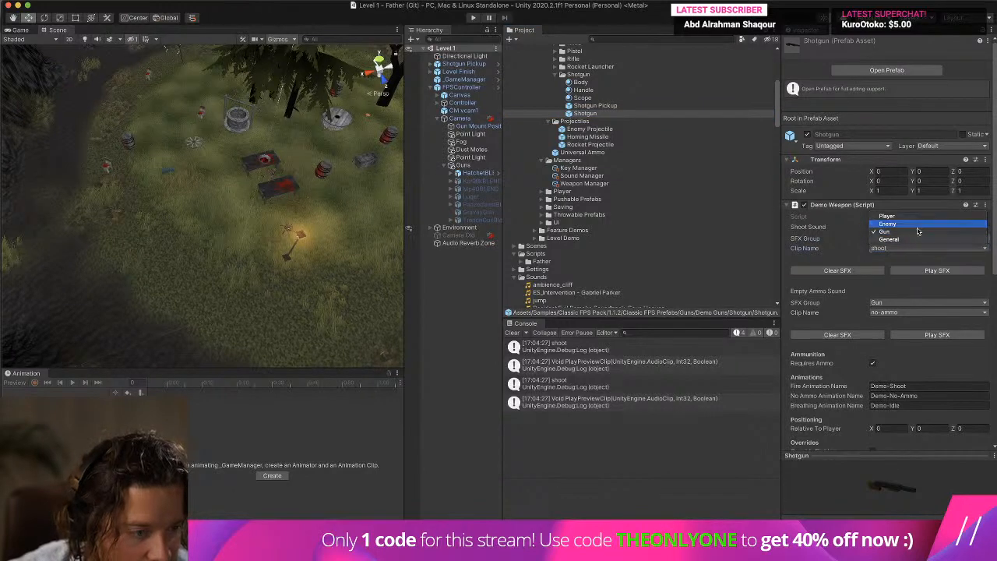
{"action": "left_click", "coordinate": [918, 226]}
{"action": "left_click", "coordinate": [917, 240]}
{"action": "left_click", "coordinate": [915, 242]}
{"action": "left_click", "coordinate": [917, 248]}
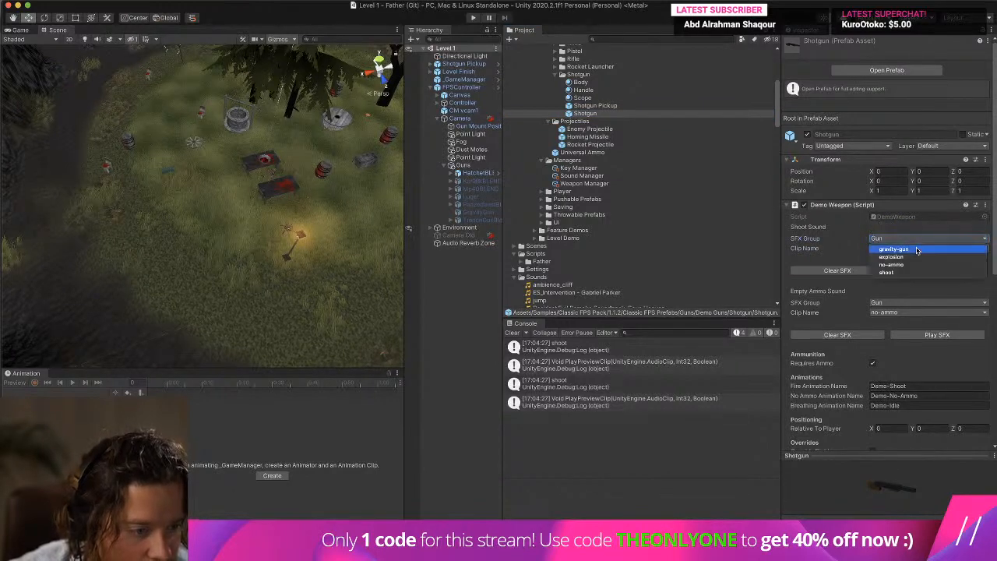
{"action": "left_click", "coordinate": [915, 256]}
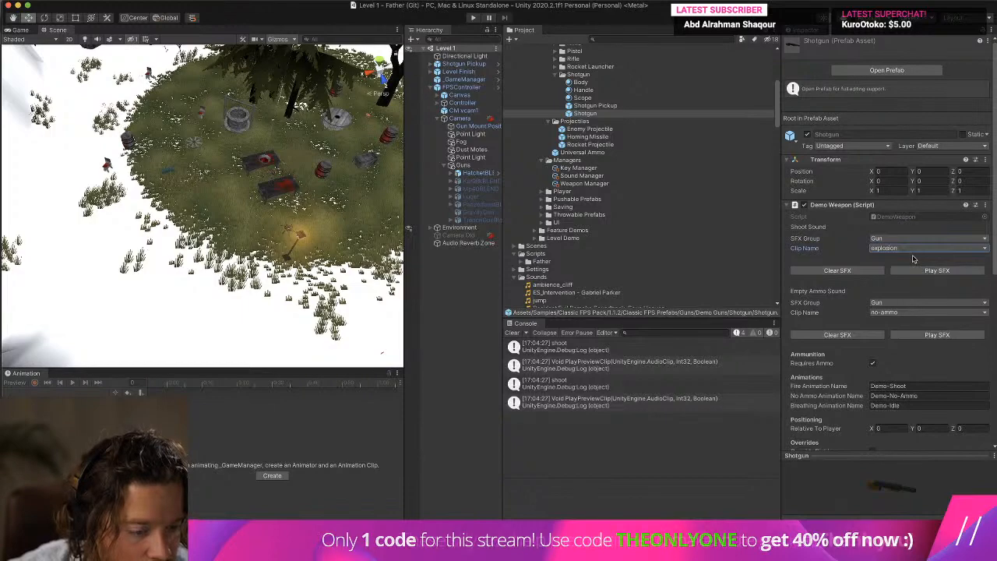
{"action": "scroll", "coordinate": [913, 258], "scroll_direction": "down", "scroll_amount": 10}
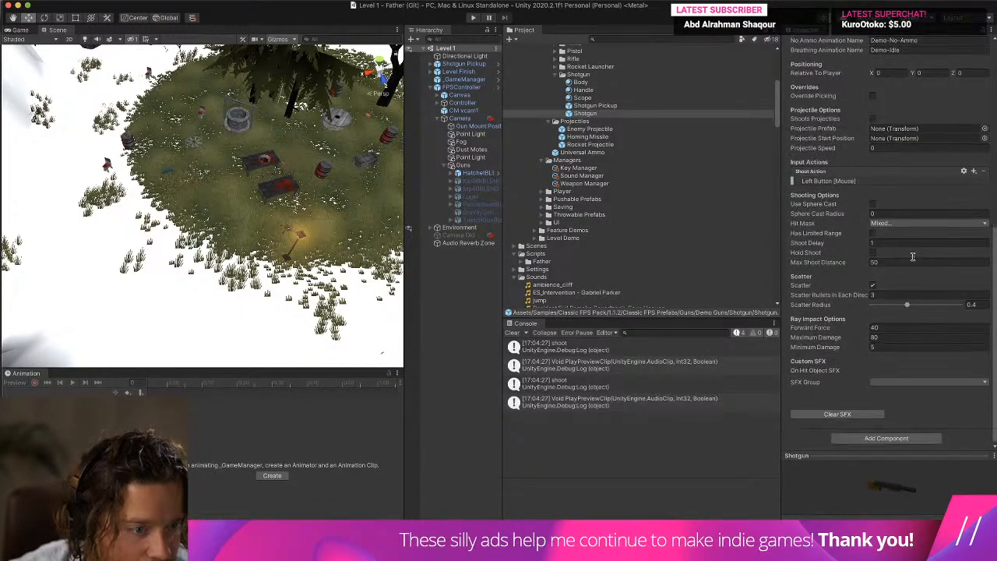
{"action": "scroll", "coordinate": [913, 256], "scroll_direction": "up", "scroll_amount": 8}
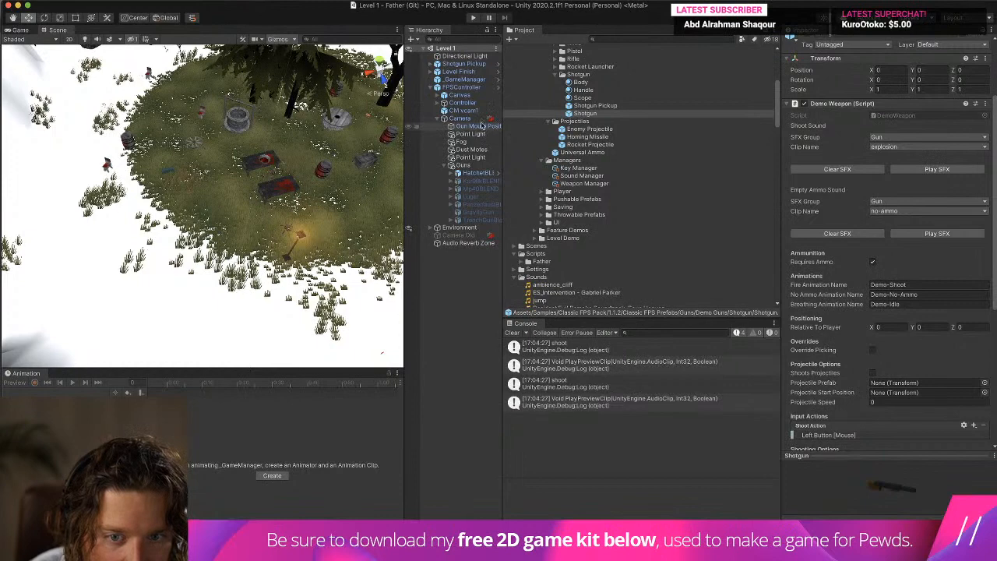
Expand the Player Weapon Controller on the FPSController's Controller object and locate its assigned Weapon Manager asset in the project.
{"action": "left_click", "coordinate": [482, 134]}
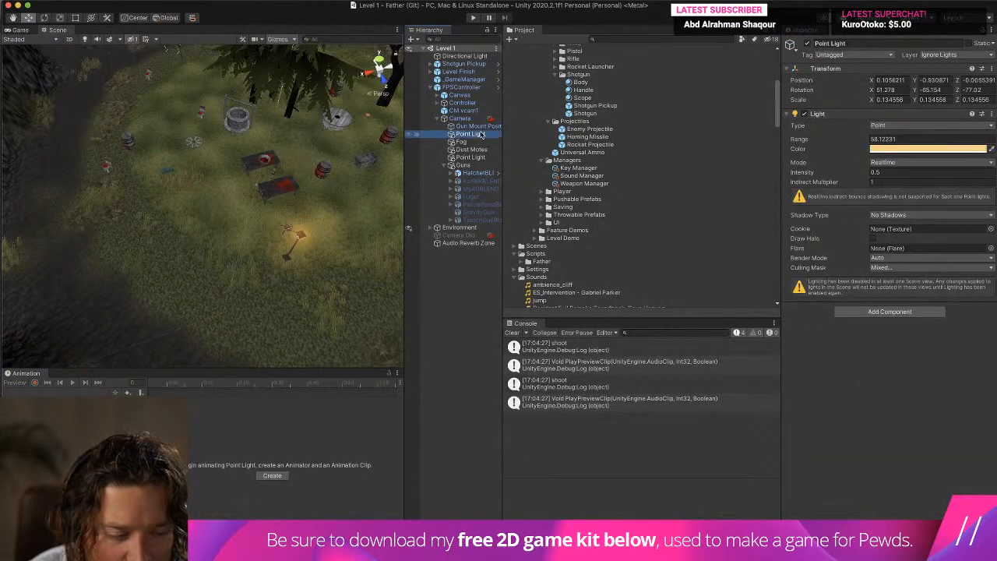
{"action": "left_click", "coordinate": [463, 165]}
{"action": "left_click", "coordinate": [465, 110]}
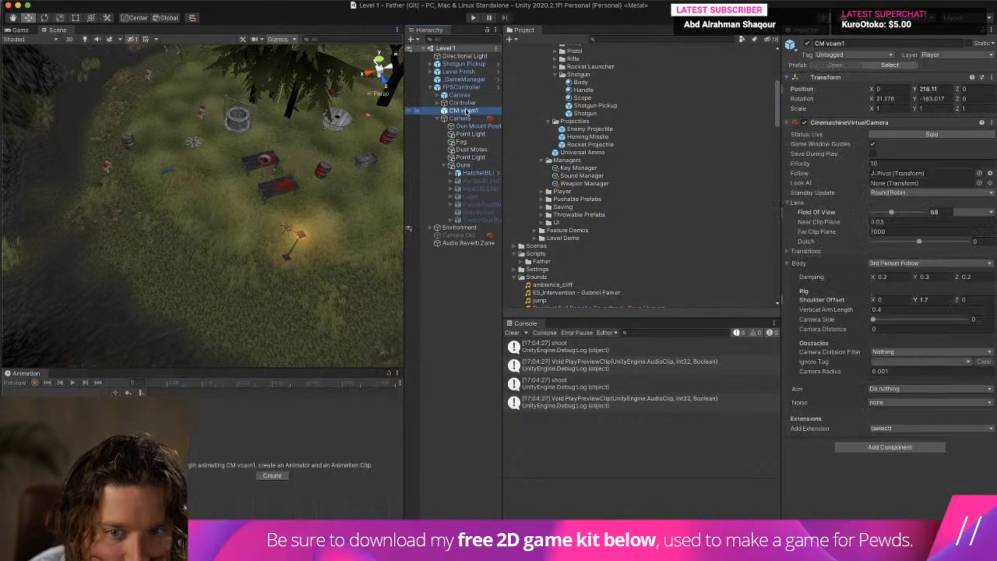
{"action": "left_click", "coordinate": [461, 87]}
{"action": "left_click", "coordinate": [464, 111]}
{"action": "left_click", "coordinate": [463, 102]}
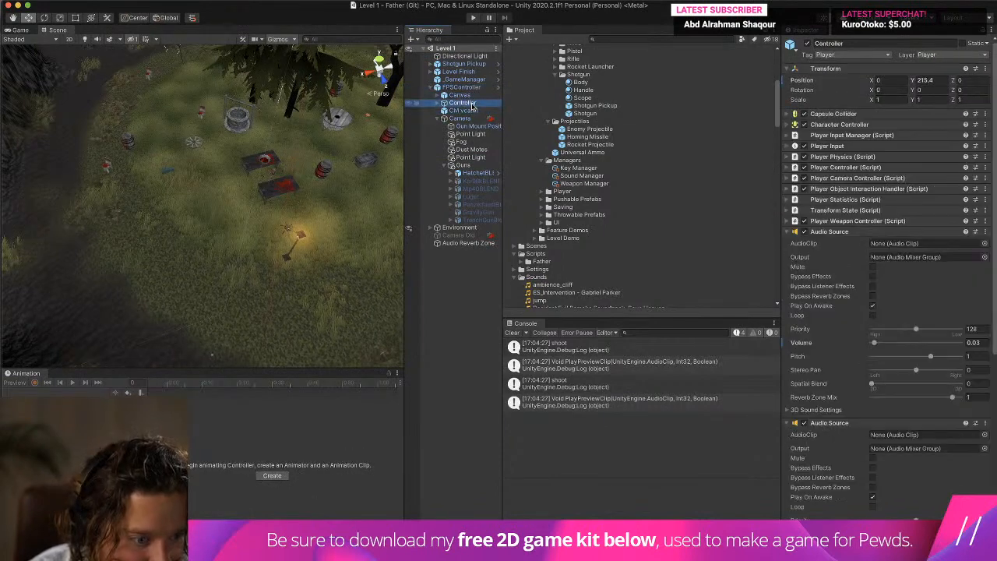
{"action": "left_click", "coordinate": [834, 221]}
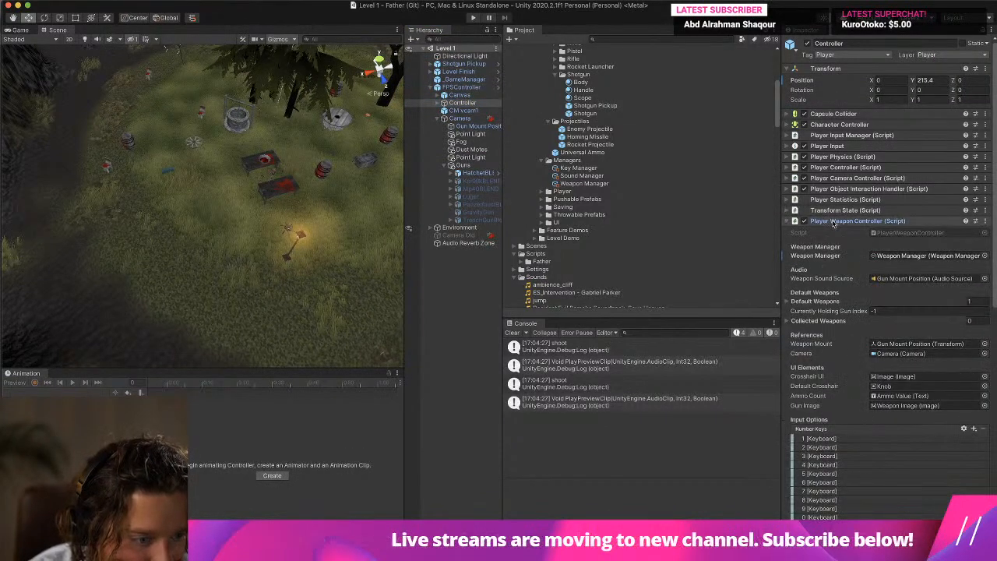
{"action": "left_click", "coordinate": [919, 257]}
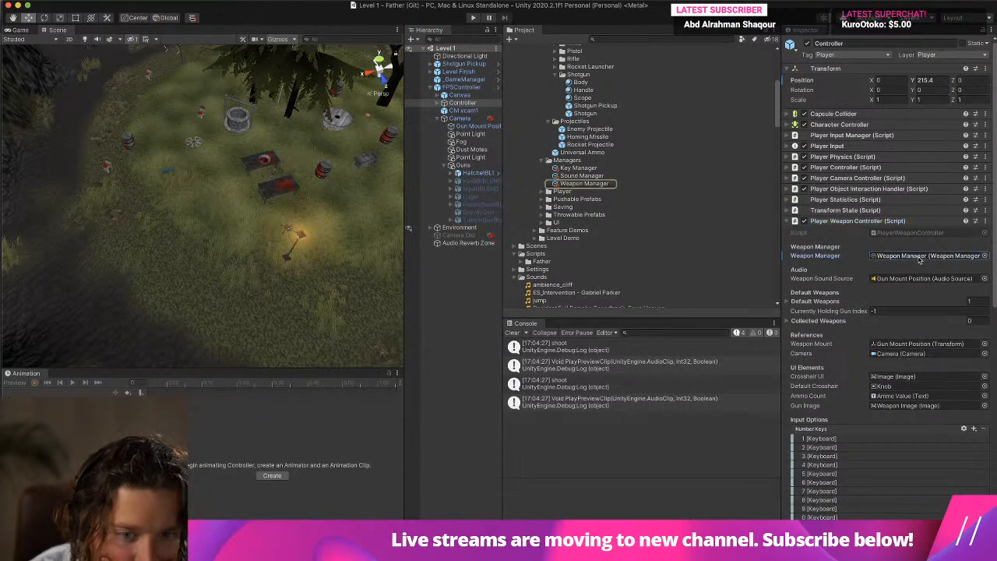
{"action": "scroll", "coordinate": [703, 242], "scroll_direction": "down", "scroll_amount": 3}
{"action": "scroll", "coordinate": [703, 243], "scroll_direction": "up", "scroll_amount": 12}
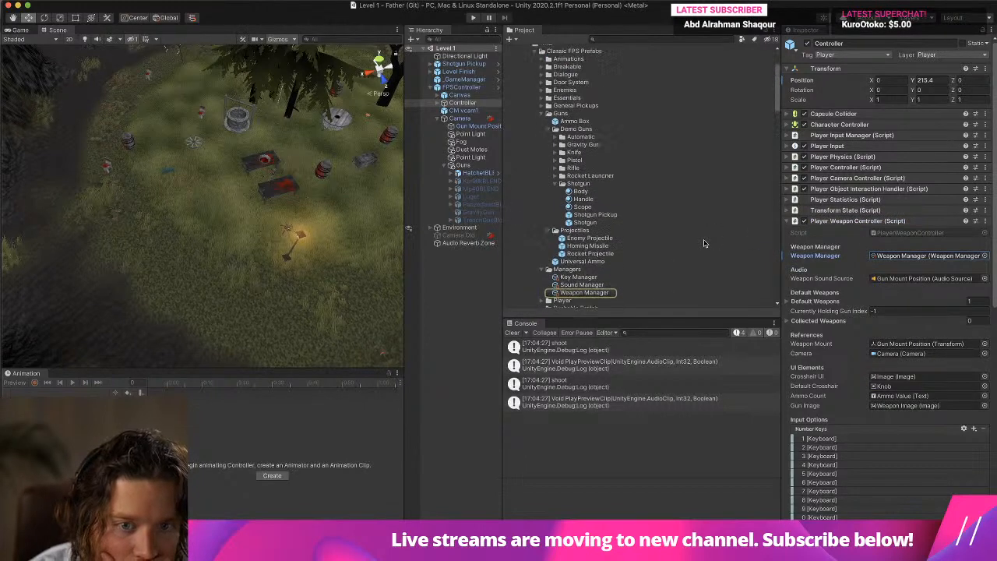
{"action": "scroll", "coordinate": [703, 242], "scroll_direction": "down", "scroll_amount": 3}
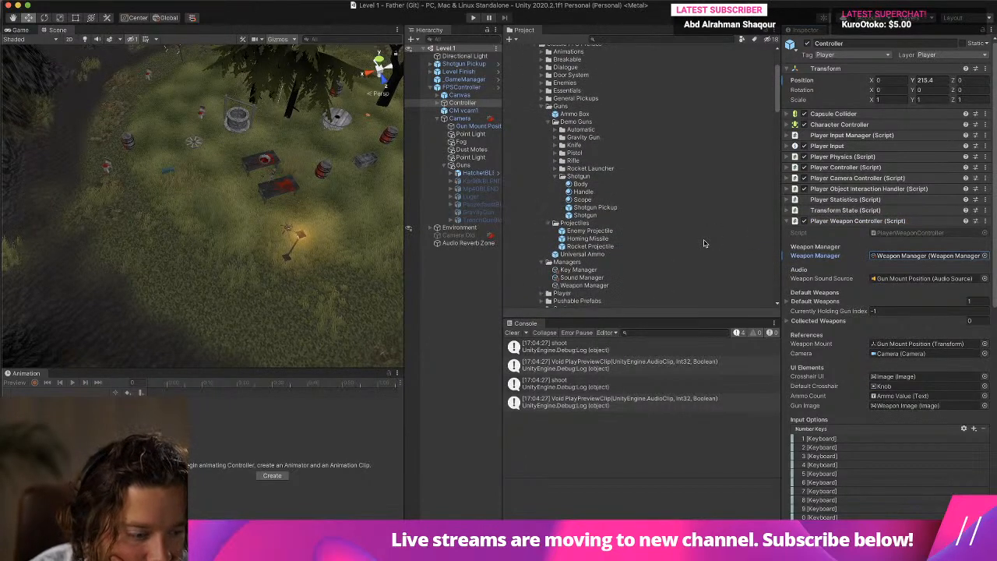
Collapse the Controller's first two Audio Sources and look over its remaining weapon, input and audio settings.
{"action": "scroll", "coordinate": [919, 218], "scroll_direction": "down", "scroll_amount": 10}
{"action": "left_click", "coordinate": [859, 241]}
{"action": "scroll", "coordinate": [859, 245], "scroll_direction": "up", "scroll_amount": 3}
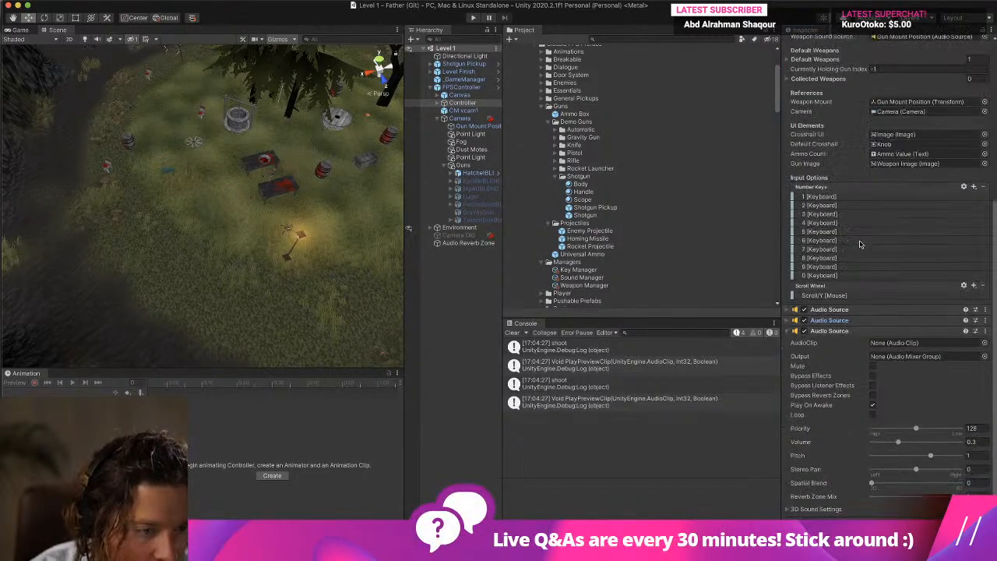
{"action": "scroll", "coordinate": [824, 216], "scroll_direction": "up", "scroll_amount": 2}
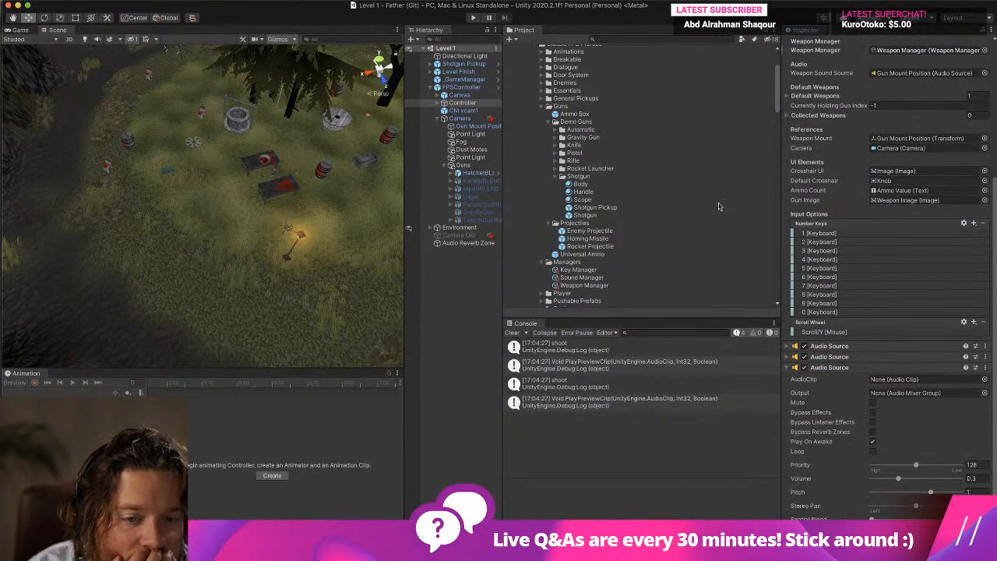
Examine the Shotgun entry and other weapon properties in the Weapon Manager.
{"action": "scroll", "coordinate": [615, 207], "scroll_direction": "down", "scroll_amount": 6}
{"action": "left_click", "coordinate": [594, 187]}
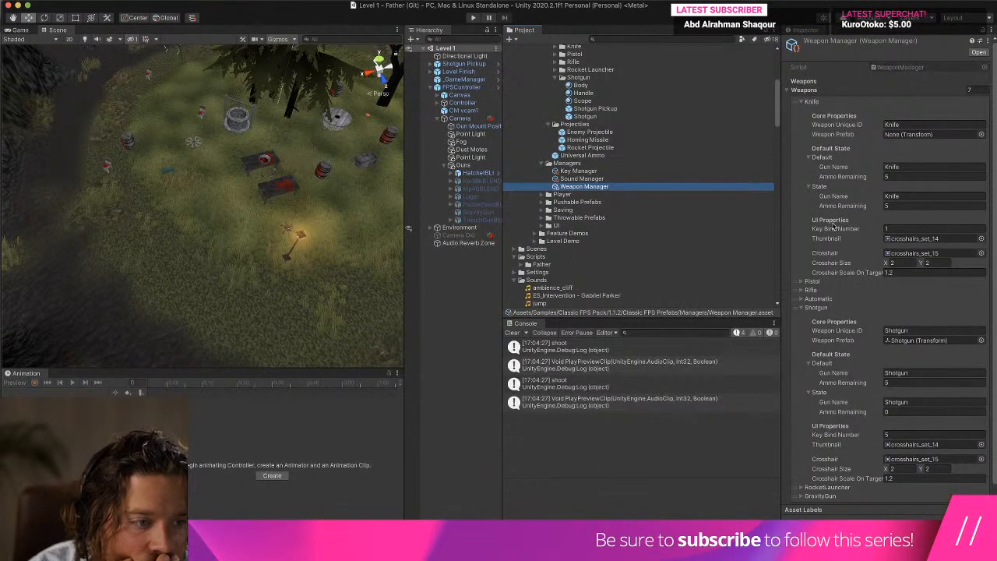
{"action": "scroll", "coordinate": [833, 224], "scroll_direction": "down", "scroll_amount": 1}
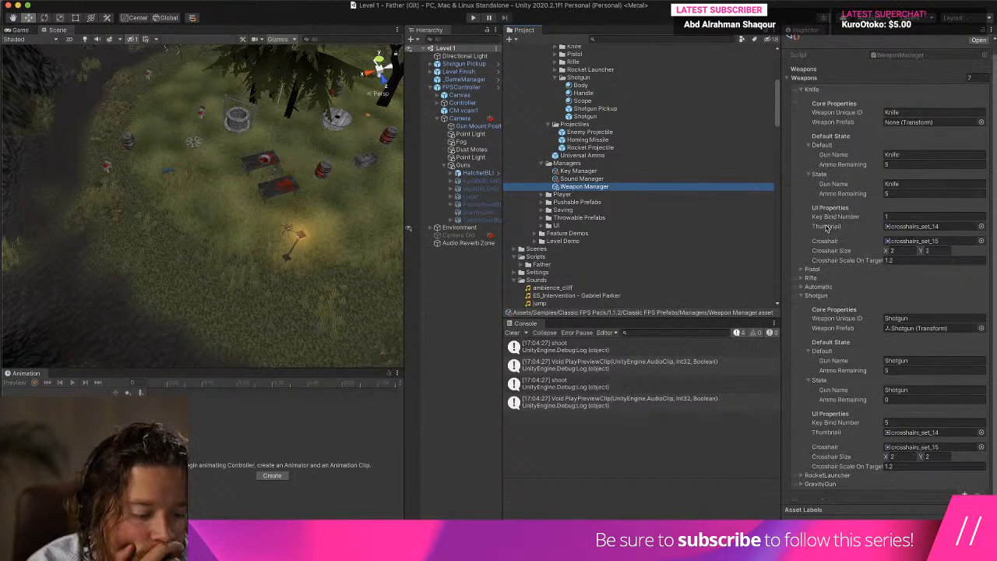
Assign trenchgun_shot1 to Element 3 of the Sound Manager's Gun clips.
{"action": "left_click", "coordinate": [592, 179]}
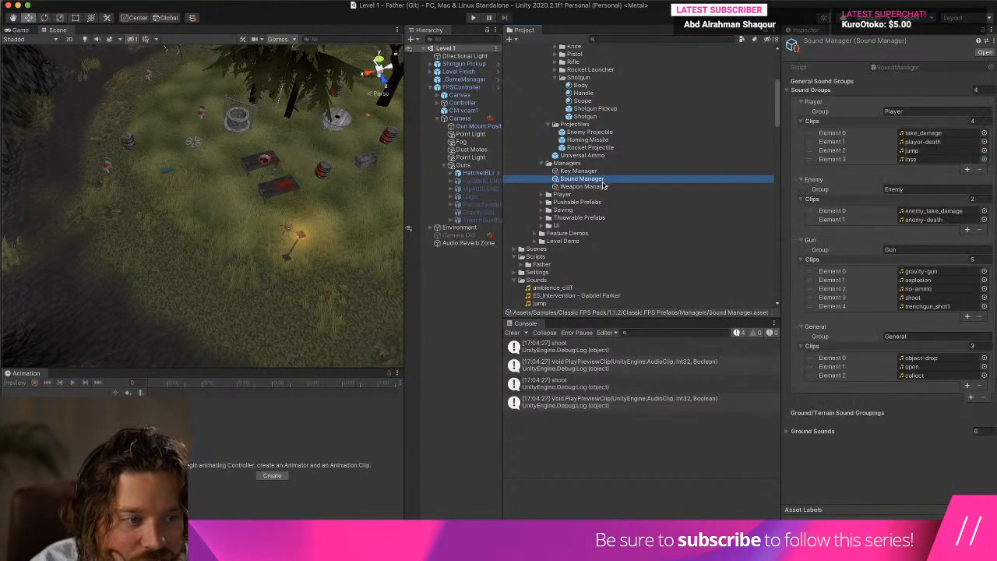
{"action": "left_click", "coordinate": [927, 306]}
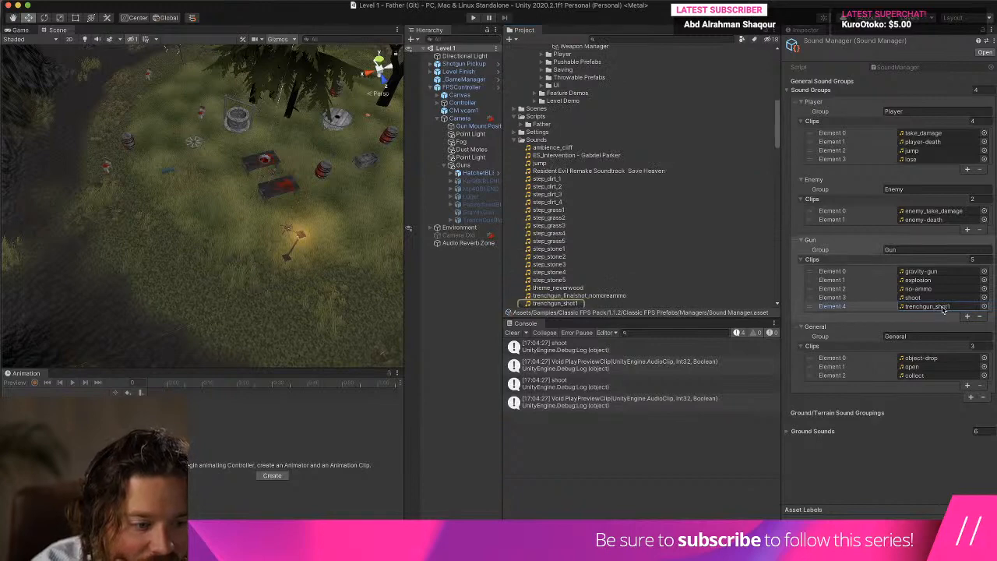
{"action": "left_click_drag", "start_coordinate": [554, 303], "coordinate": [938, 297]}
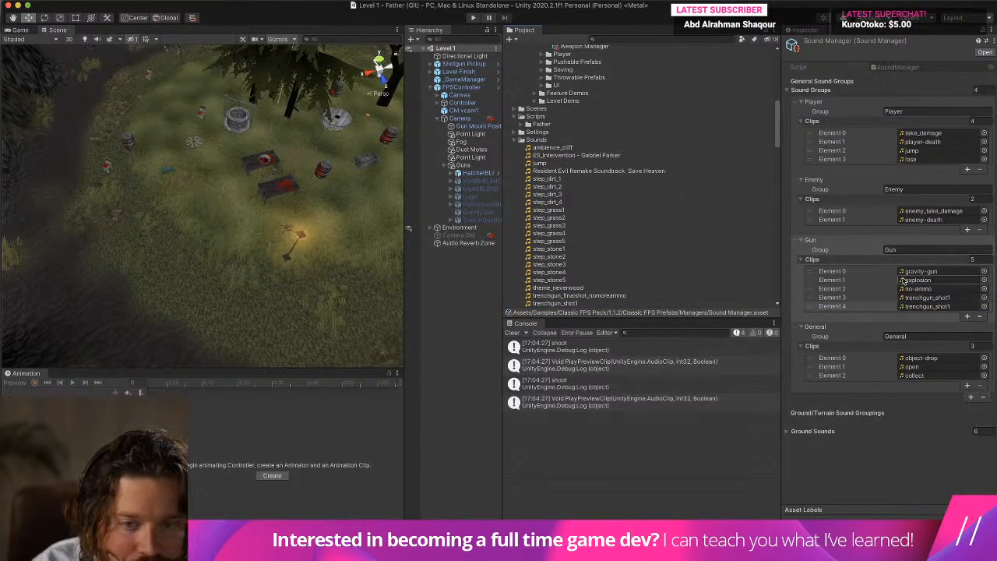
Return to the Shotgun prefab and refresh its Demo Weapon component by collapsing and expanding it to check the Shoot Sound.
{"action": "scroll", "coordinate": [538, 140], "scroll_direction": "up", "scroll_amount": 10}
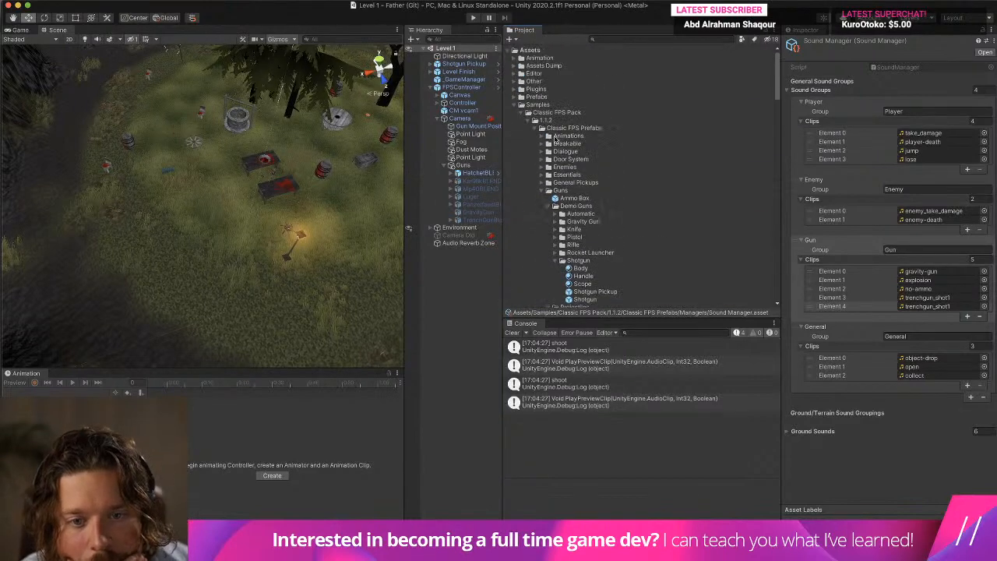
{"action": "scroll", "coordinate": [556, 141], "scroll_direction": "down", "scroll_amount": 3}
{"action": "scroll", "coordinate": [600, 266], "scroll_direction": "down", "scroll_amount": 1}
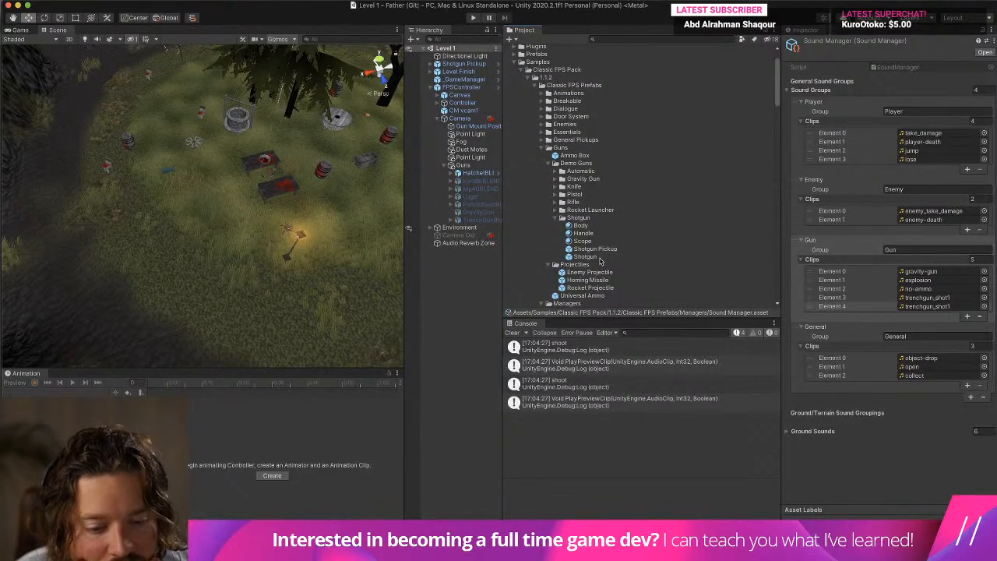
{"action": "left_click", "coordinate": [585, 257]}
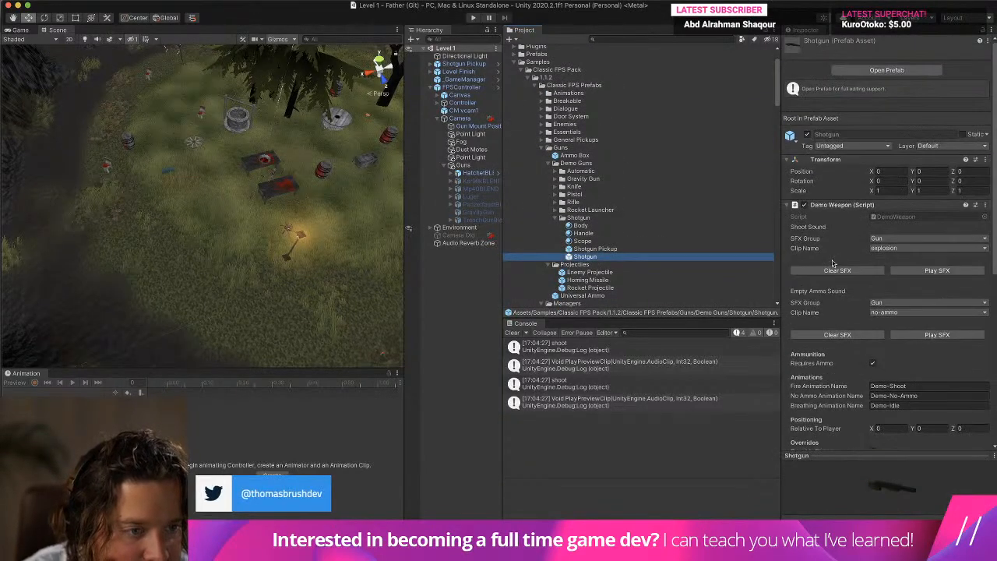
{"action": "left_click", "coordinate": [833, 206]}
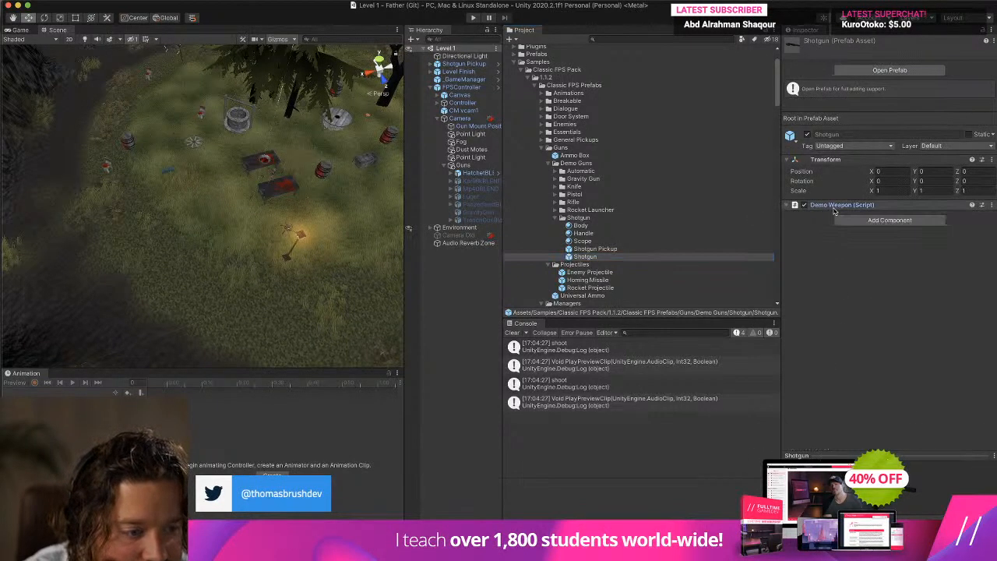
{"action": "left_click", "coordinate": [854, 206]}
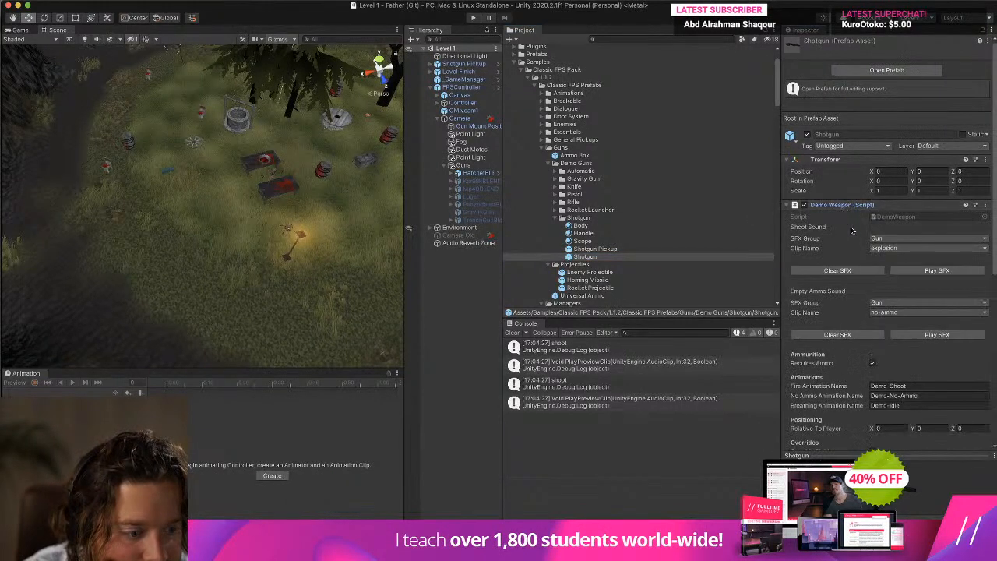
Check the clip names available for the Shotgun's Shoot Sound and Empty Ammo Sound.
{"action": "left_click", "coordinate": [904, 248]}
{"action": "left_click", "coordinate": [827, 249]}
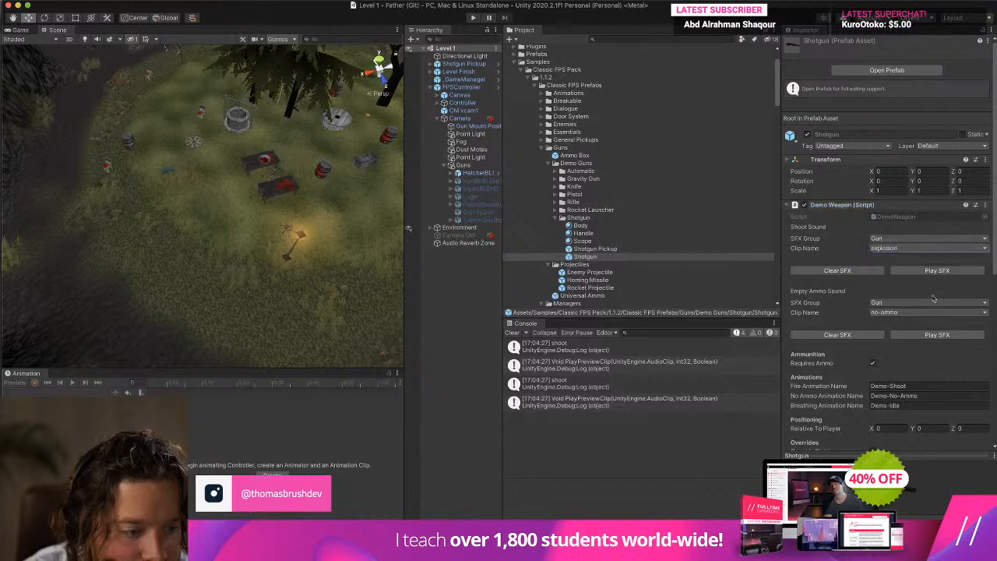
{"action": "left_click", "coordinate": [920, 315]}
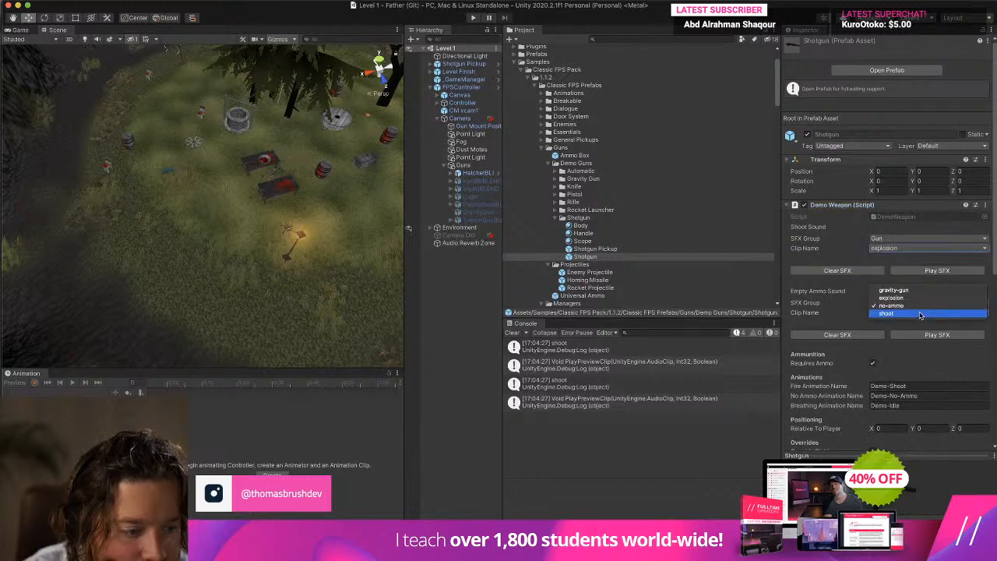
{"action": "left_click", "coordinate": [821, 316]}
Set the Shotgun's Shoot Sound to the shoot clip in the Gun SFX group and preview it.
{"action": "left_click", "coordinate": [885, 238]}
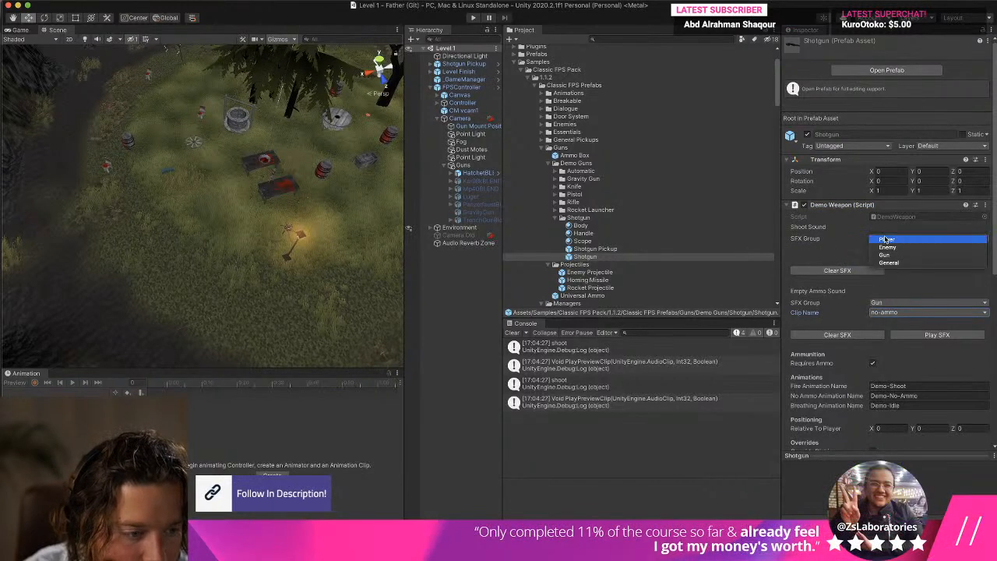
{"action": "left_click", "coordinate": [903, 254]}
{"action": "left_click", "coordinate": [906, 249]}
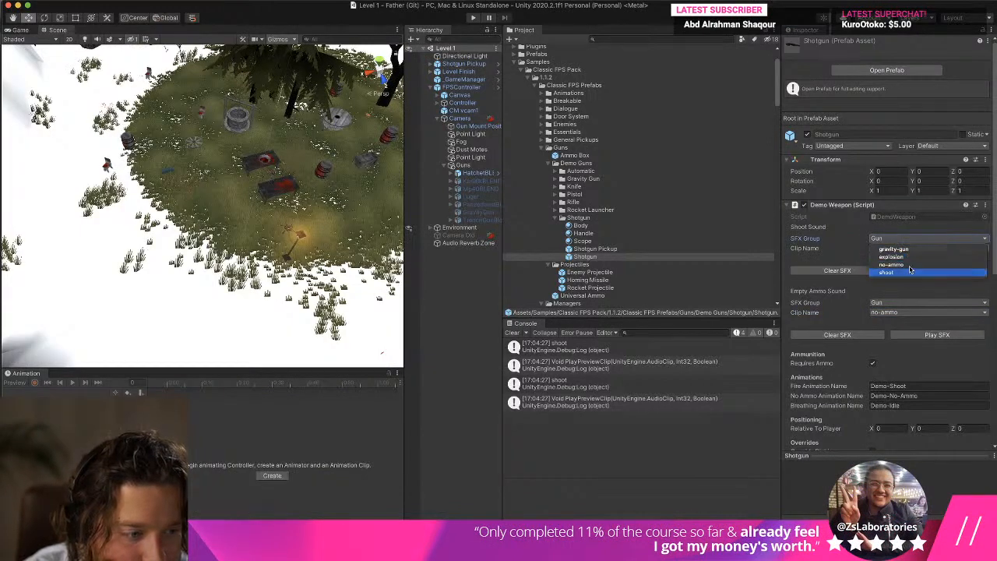
{"action": "left_click", "coordinate": [913, 271]}
{"action": "left_click", "coordinate": [912, 271]}
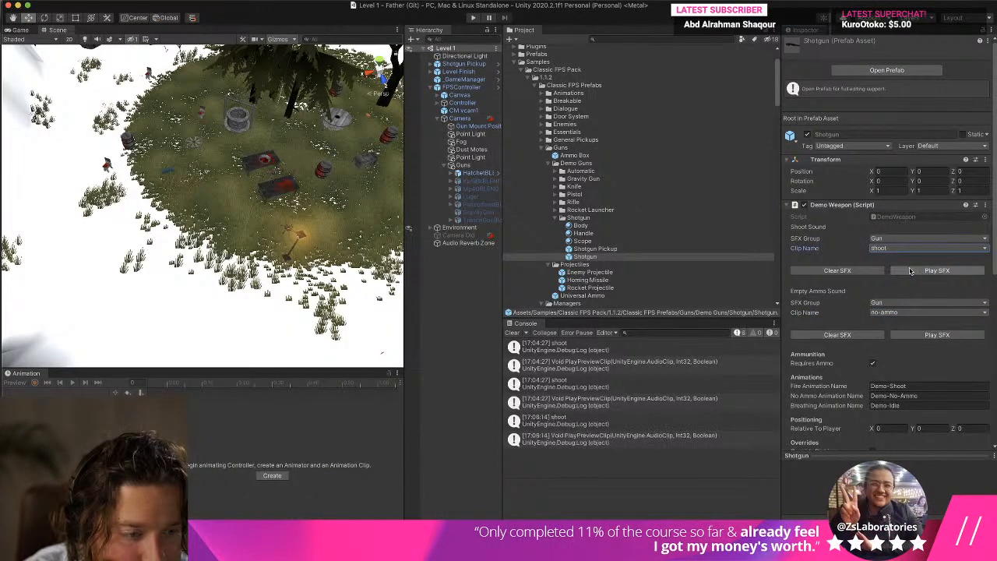
{"action": "left_click", "coordinate": [910, 270]}
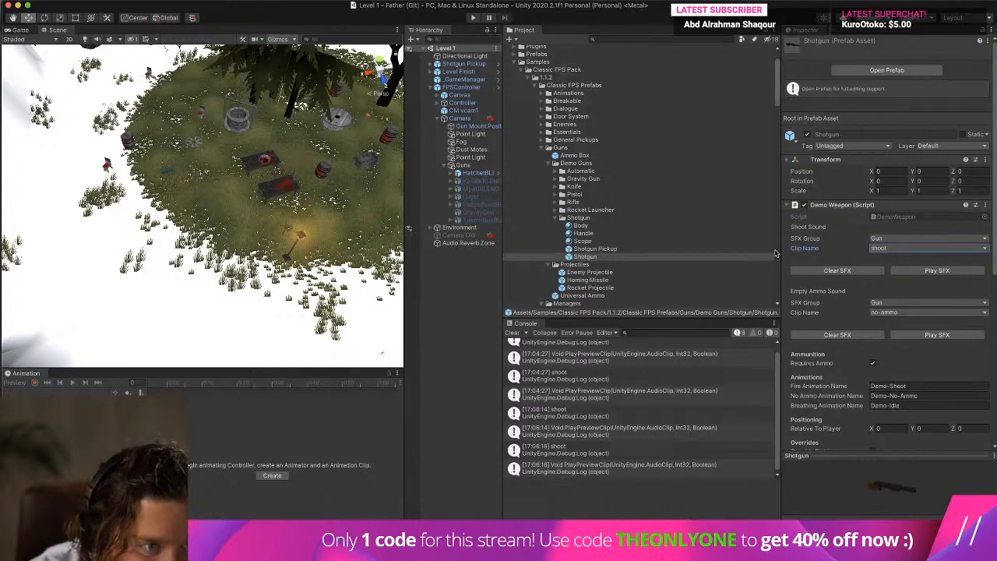
Review the Shotgun prefab's remaining settings and inspect the Player SFX component on the Camera's Gun Mount Position.
{"action": "scroll", "coordinate": [855, 240], "scroll_direction": "down", "scroll_amount": 3}
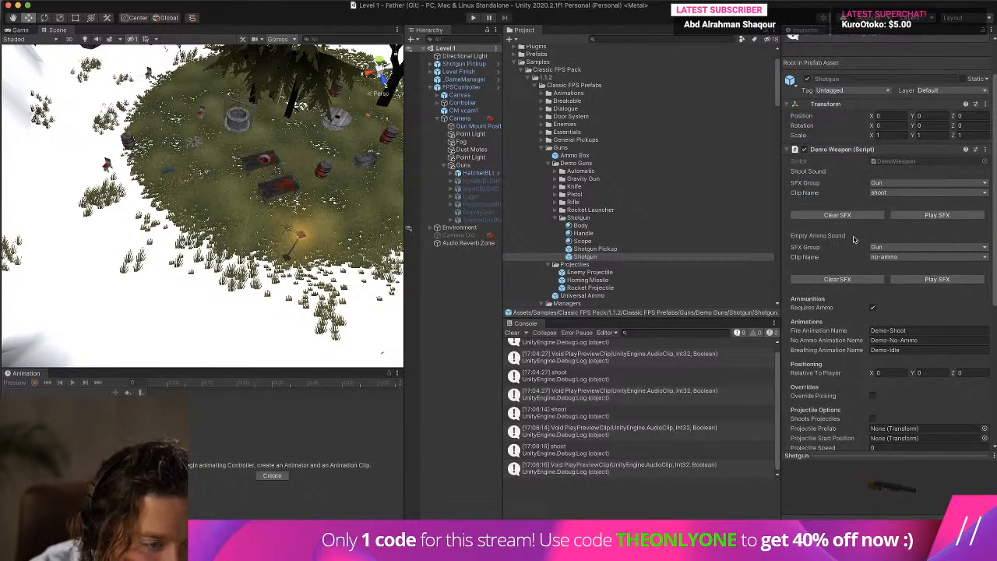
{"action": "scroll", "coordinate": [853, 239], "scroll_direction": "down", "scroll_amount": 10}
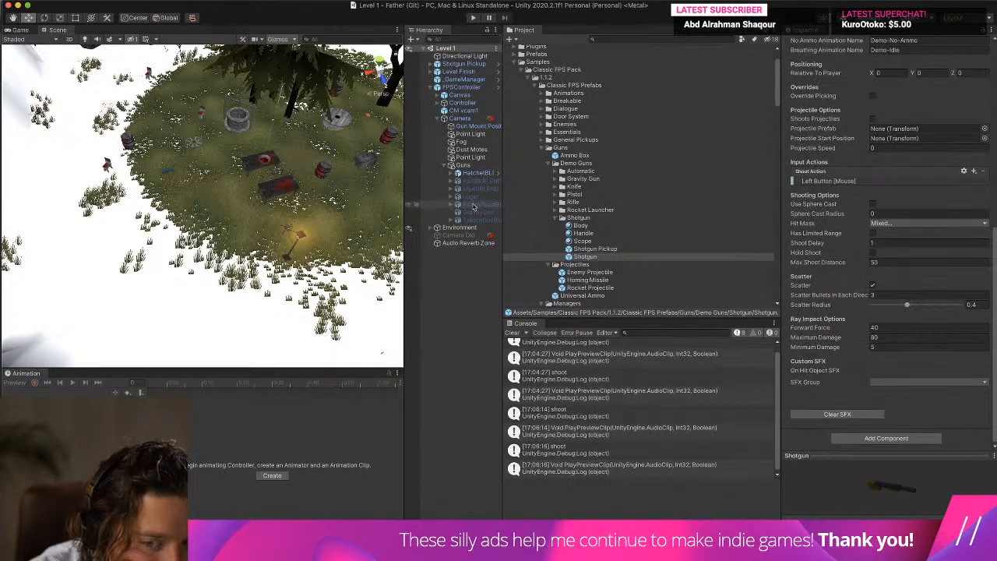
{"action": "left_click", "coordinate": [465, 166]}
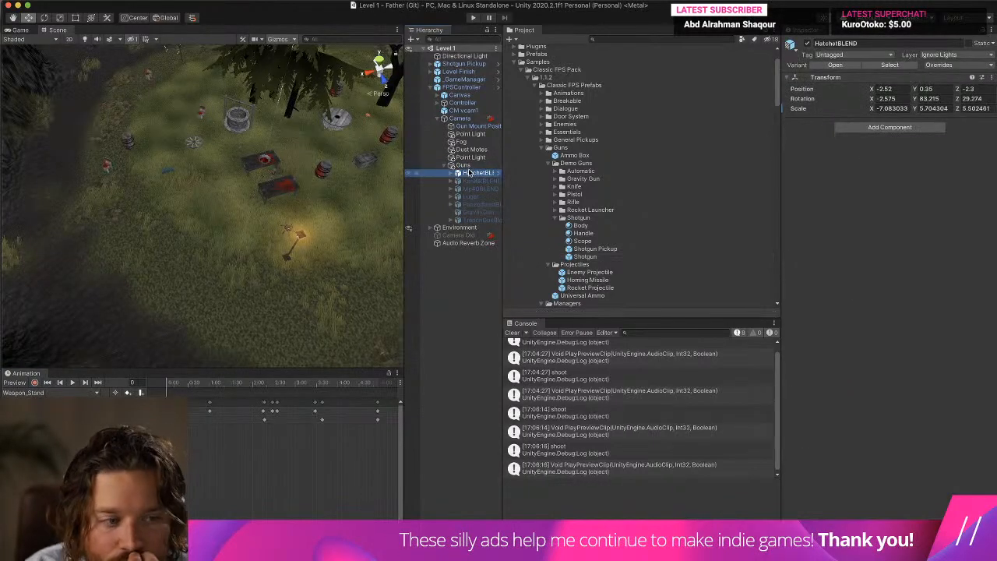
{"action": "left_click", "coordinate": [477, 125]}
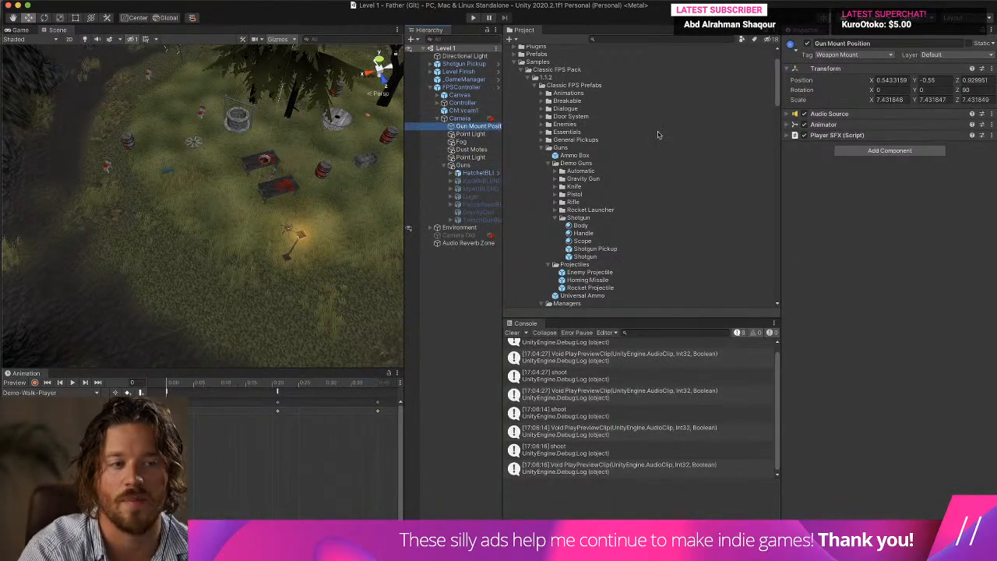
{"action": "left_click", "coordinate": [885, 134]}
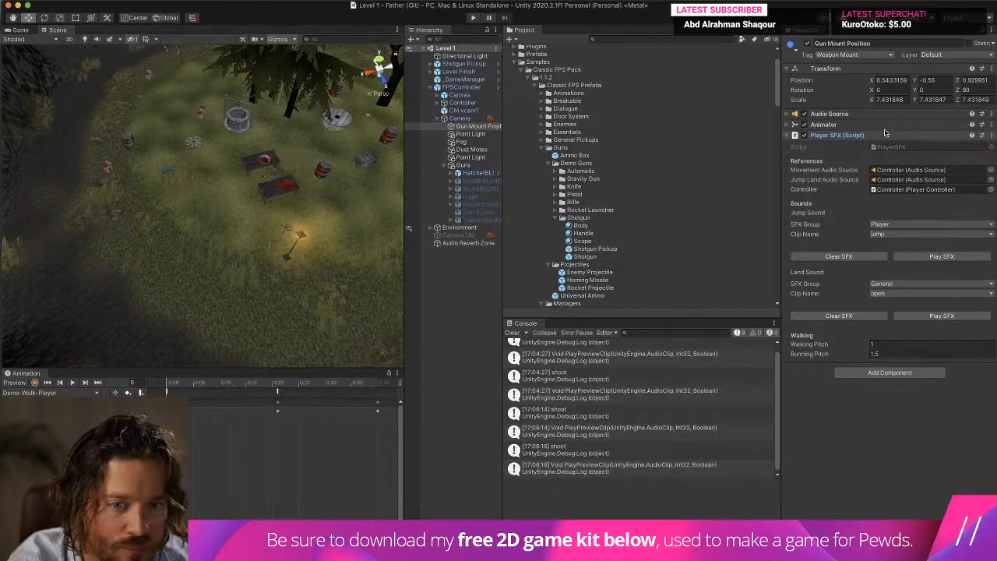
Look through the Camera's child objects down to Guns and recheck the Gun Mount Position's sound settings.
{"action": "left_click", "coordinate": [489, 134]}
{"action": "left_click", "coordinate": [492, 127]}
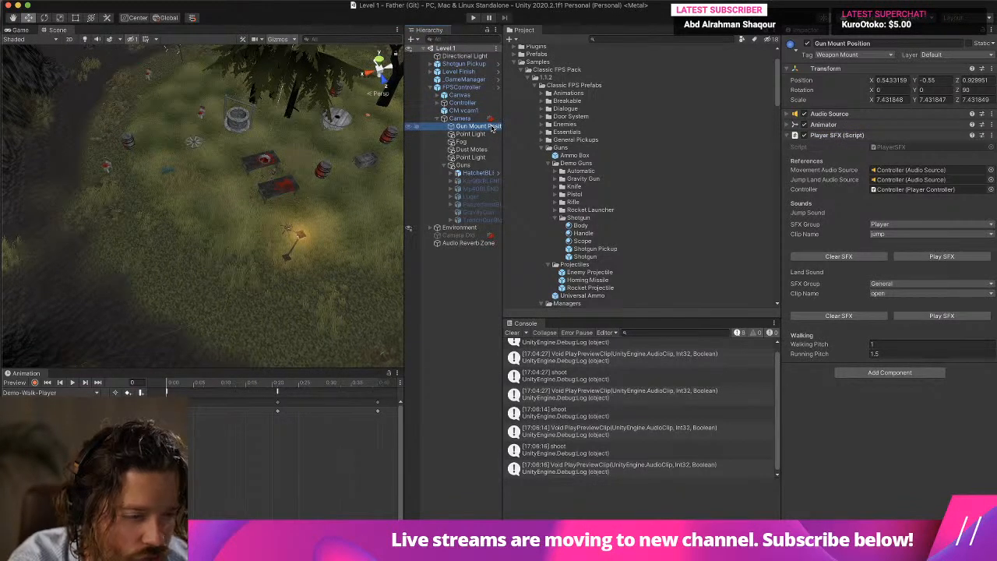
{"action": "left_click", "coordinate": [485, 119]}
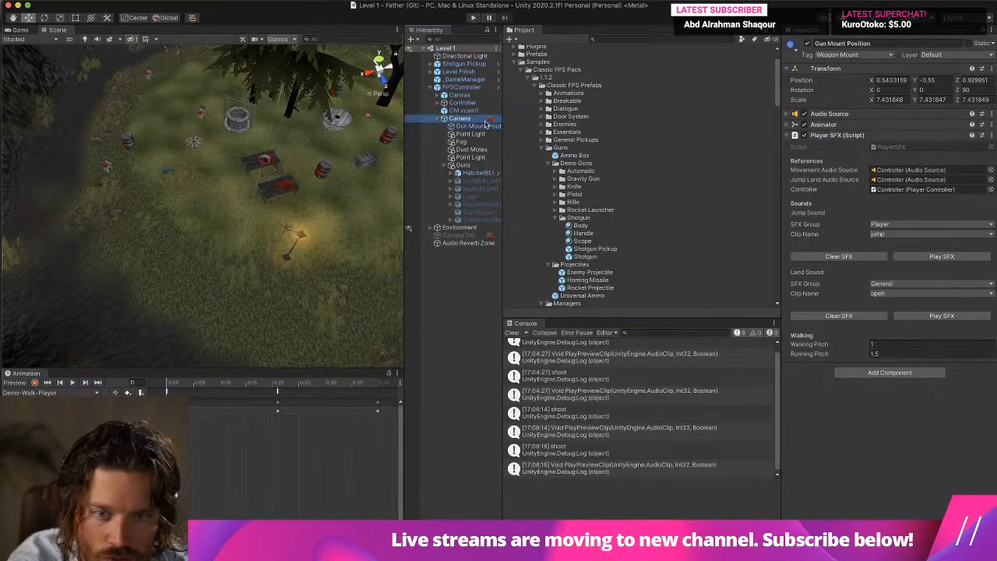
{"action": "left_click", "coordinate": [485, 126]}
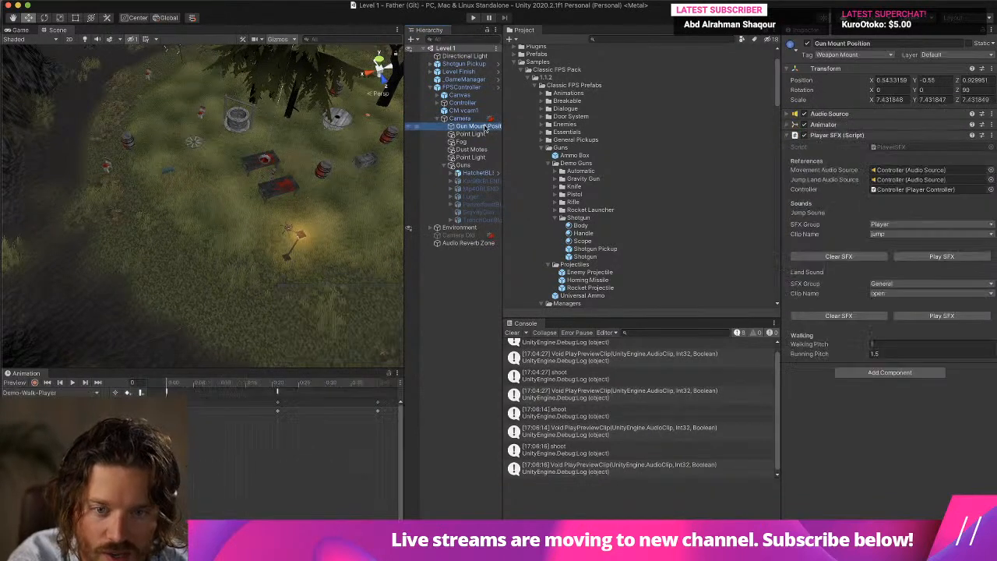
{"action": "left_click", "coordinate": [484, 134]}
{"action": "left_click", "coordinate": [484, 142]}
{"action": "left_click", "coordinate": [484, 150]}
{"action": "left_click", "coordinate": [484, 157]}
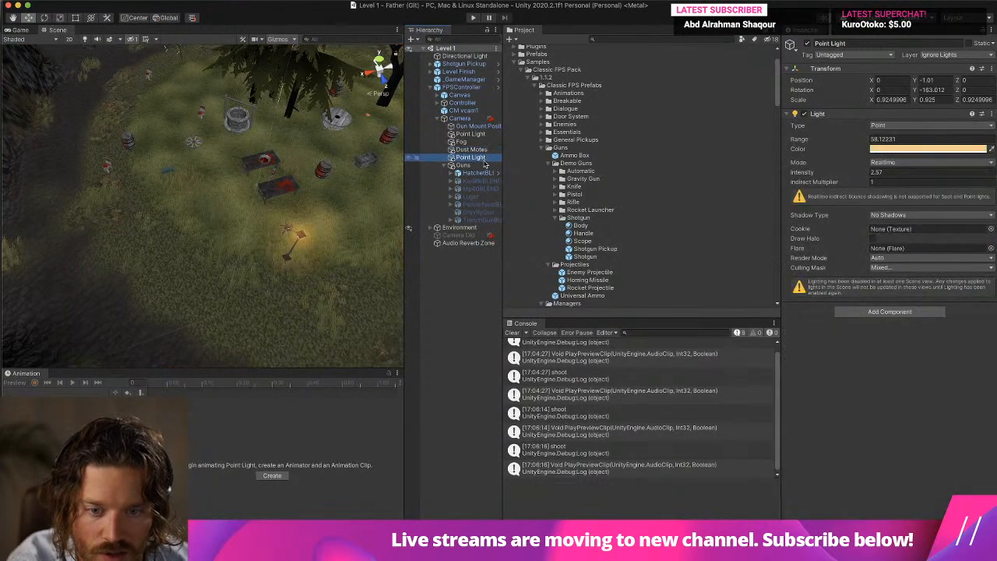
{"action": "left_click", "coordinate": [484, 165]}
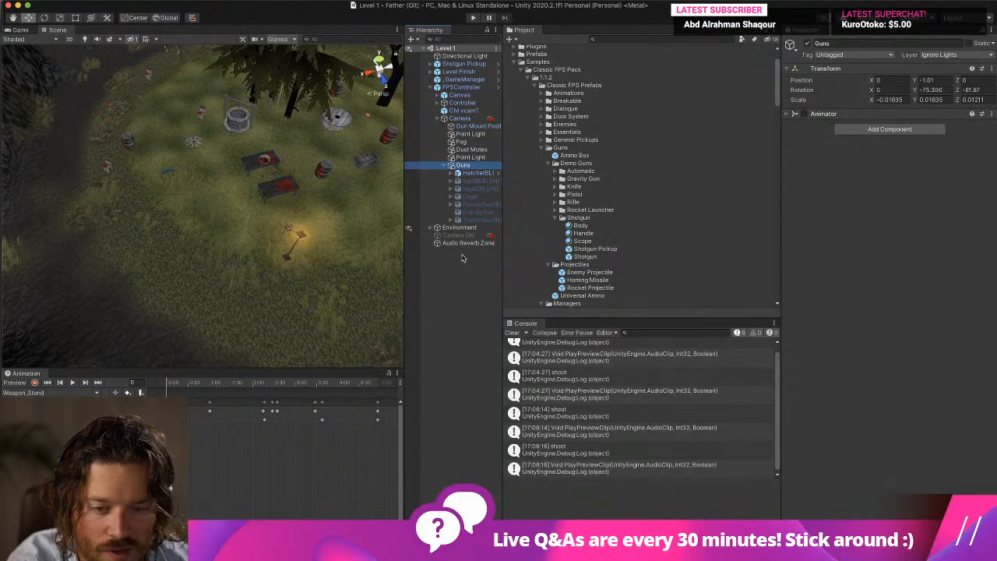
{"action": "left_click", "coordinate": [464, 125]}
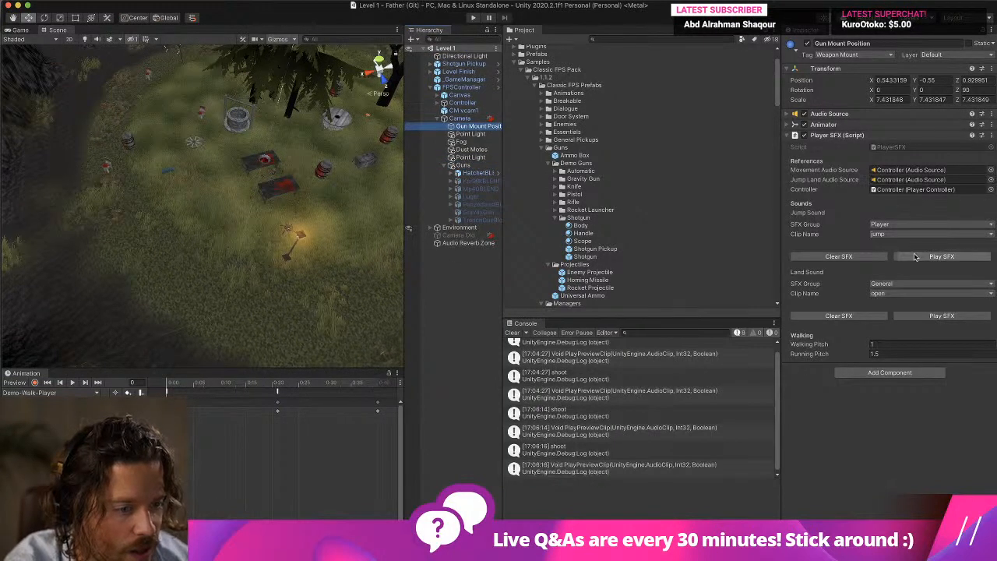
{"action": "mouse_move", "coordinate": [557, 516]}
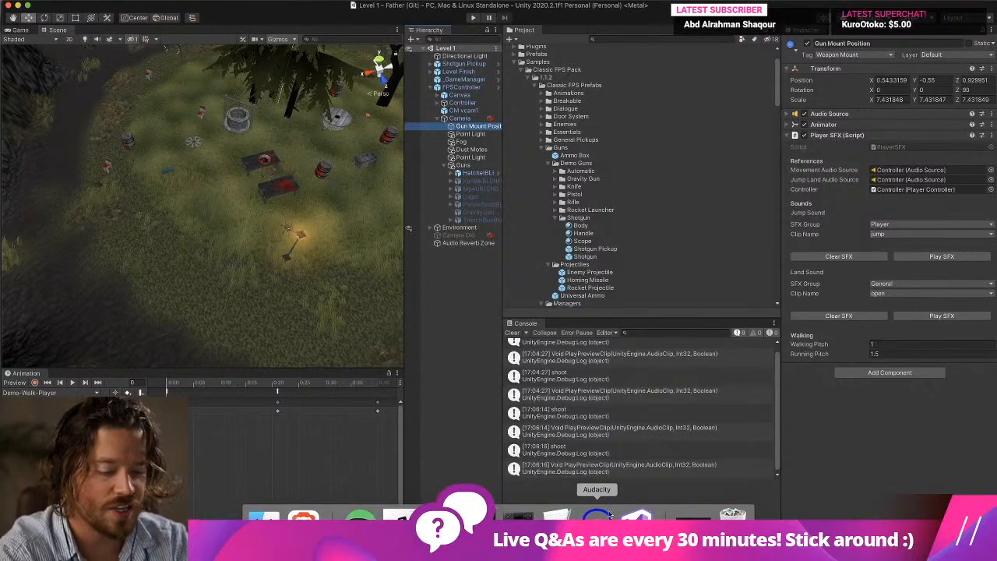